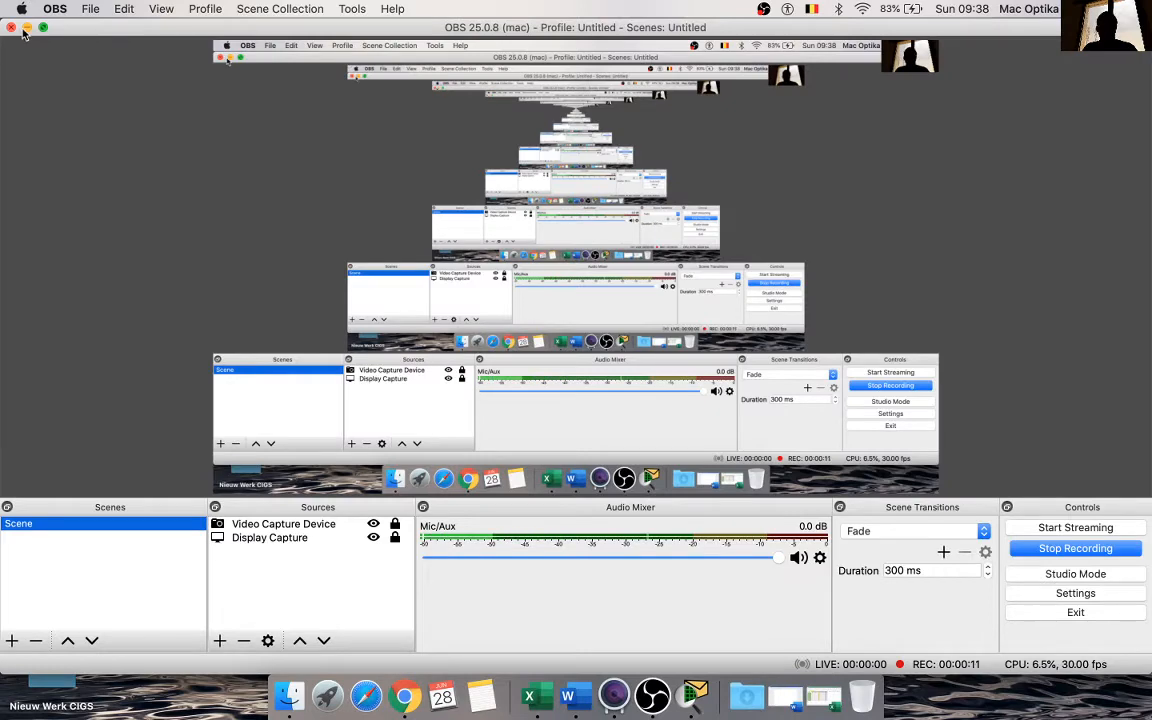
Step: Minimize OBS and start the ITN Practice Skills Assessment from its launcher page in Chrome
left_click(27, 27)
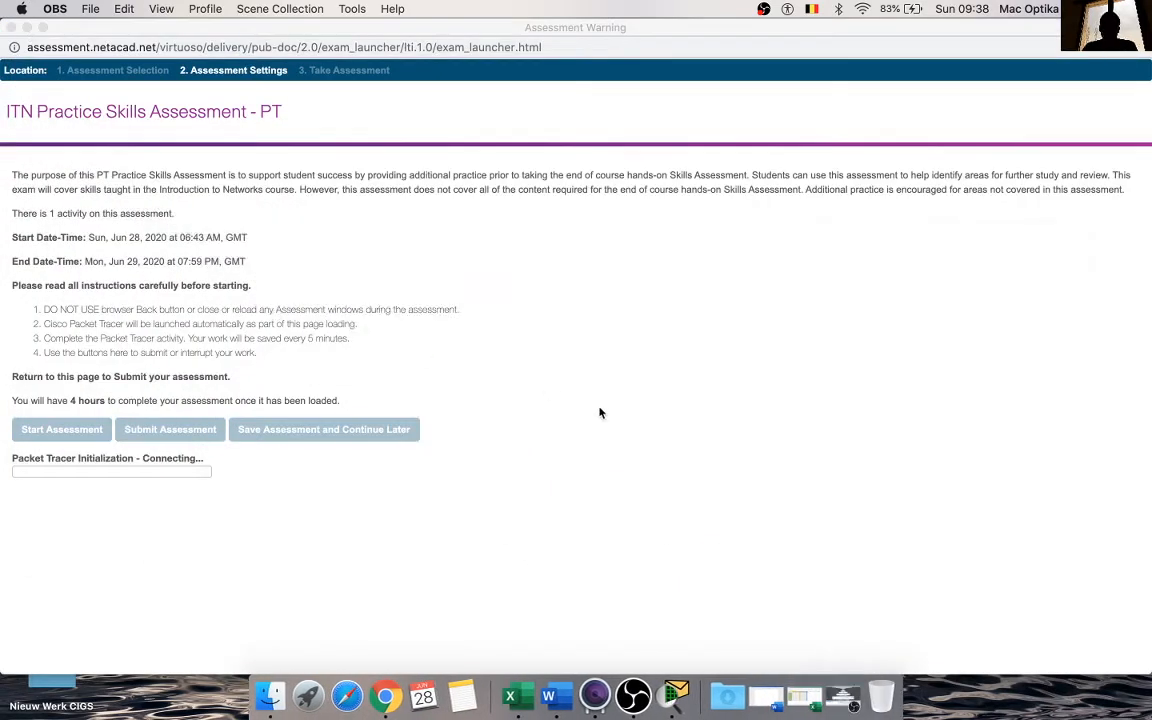
left_click(677, 697)
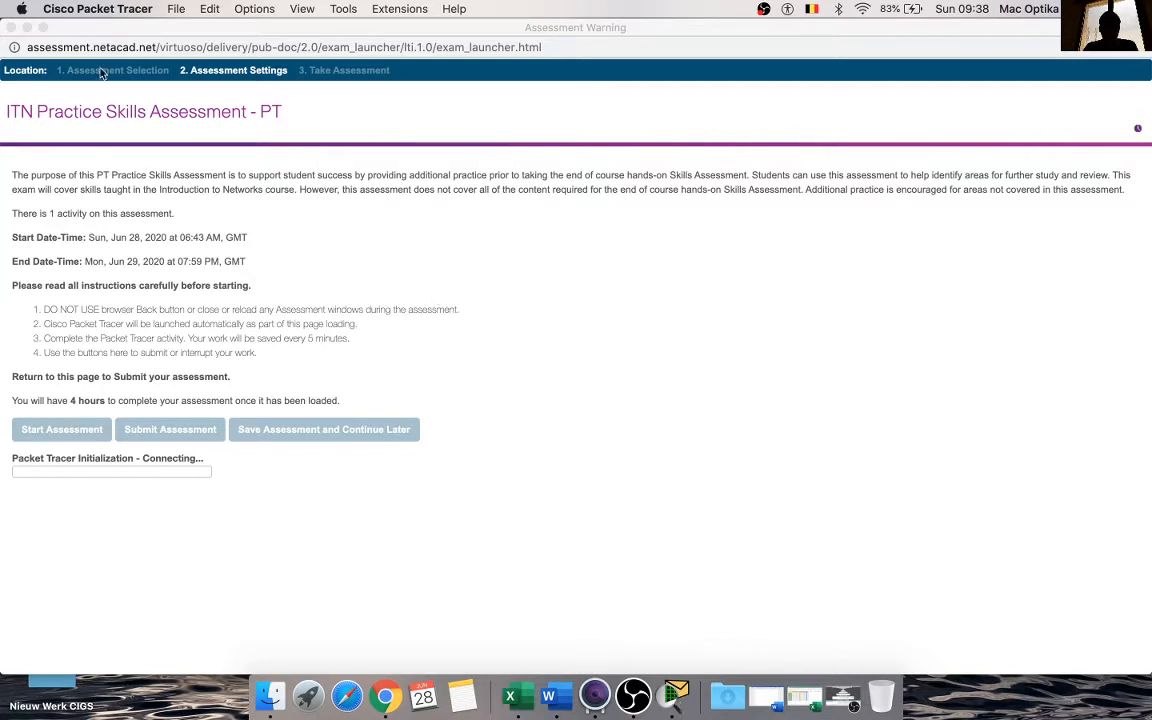
left_click(452, 228)
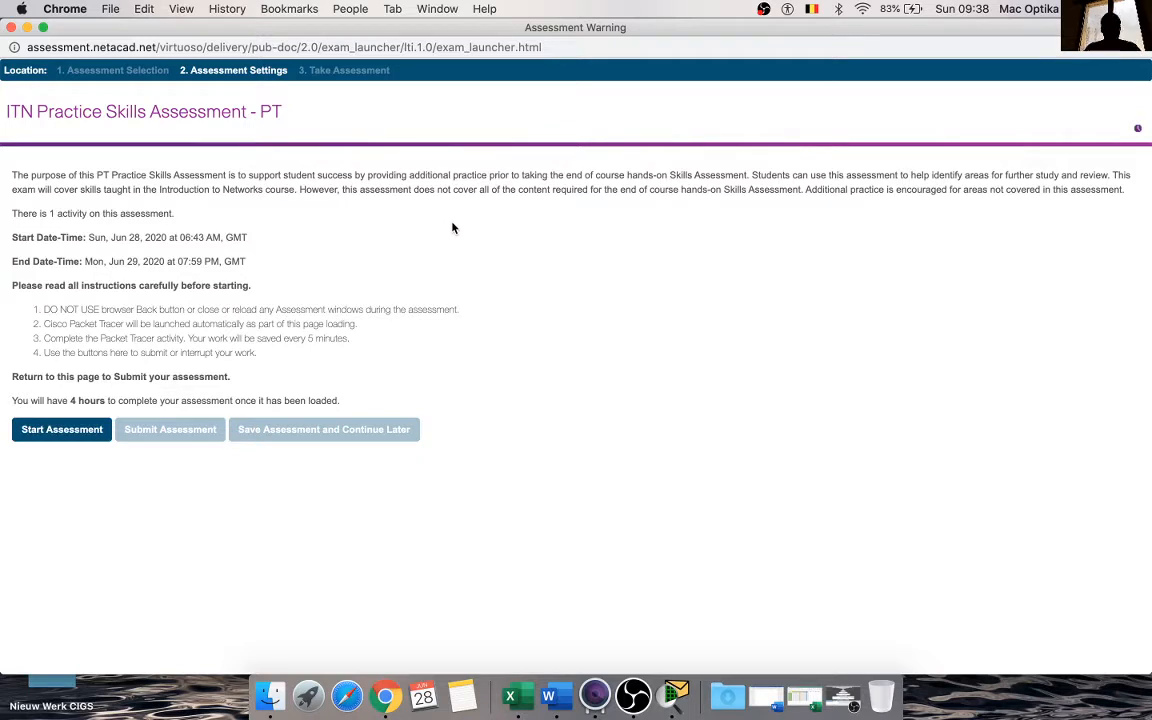
left_click(56, 431)
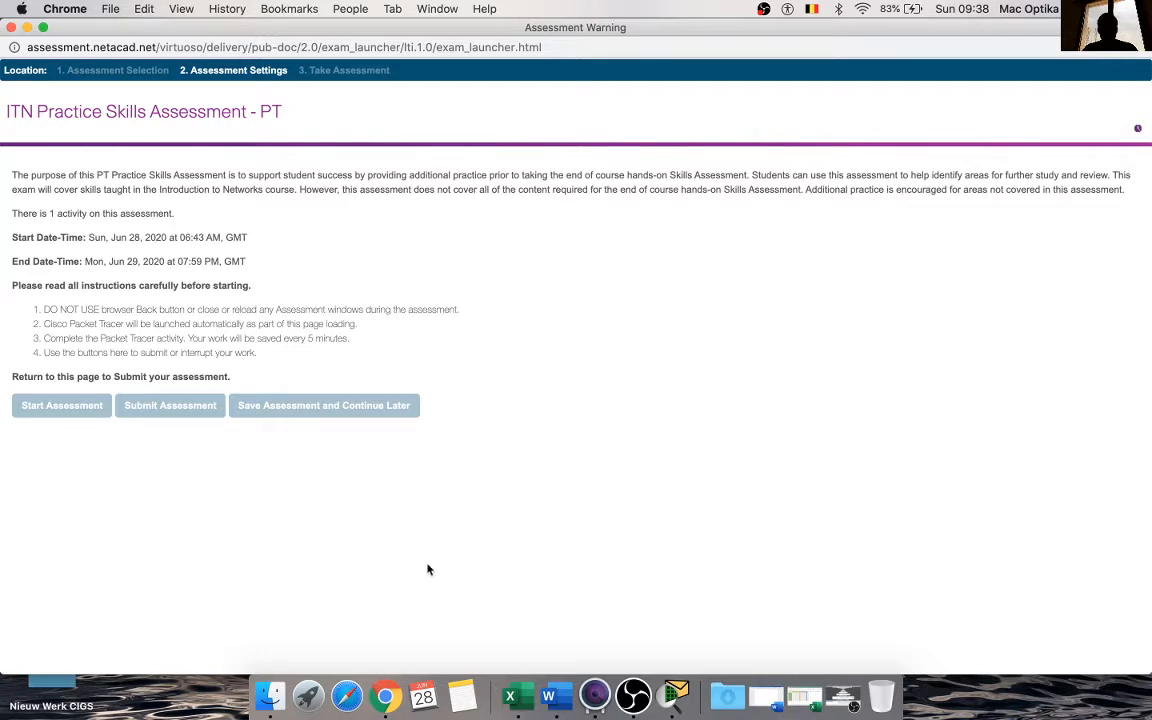
Step: Minimize the assessment launcher window and switch to Cisco Packet Tracer for the loaded assessment
left_click(673, 700)
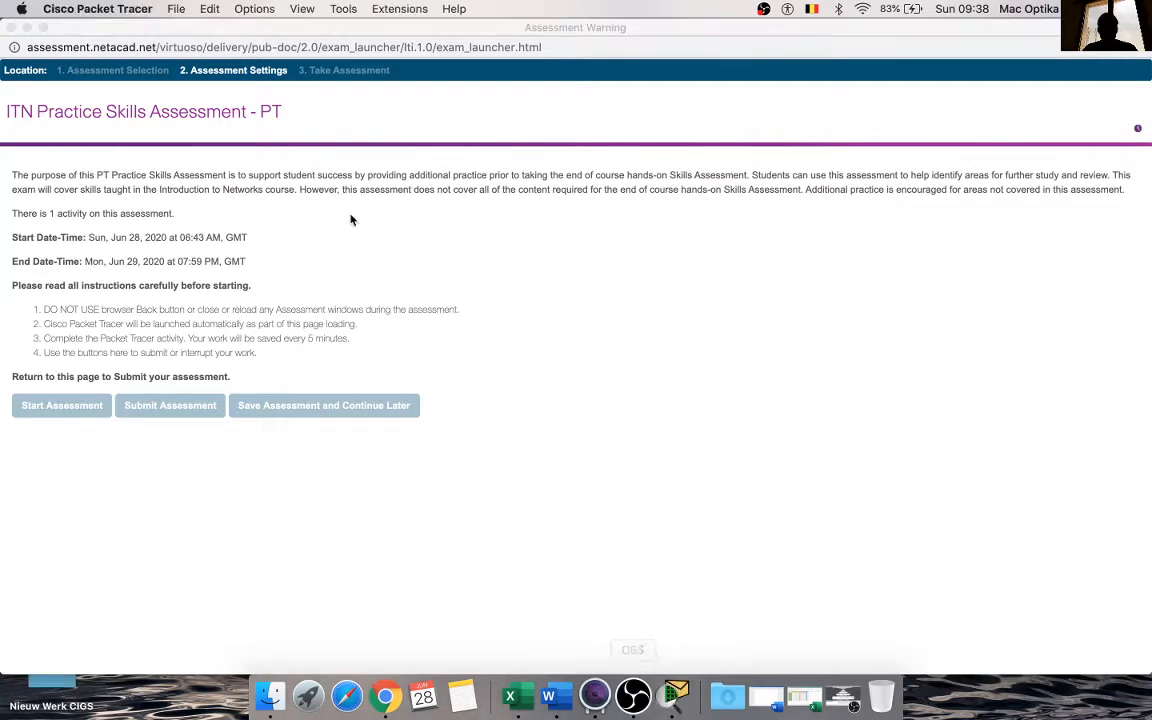
left_click(205, 101)
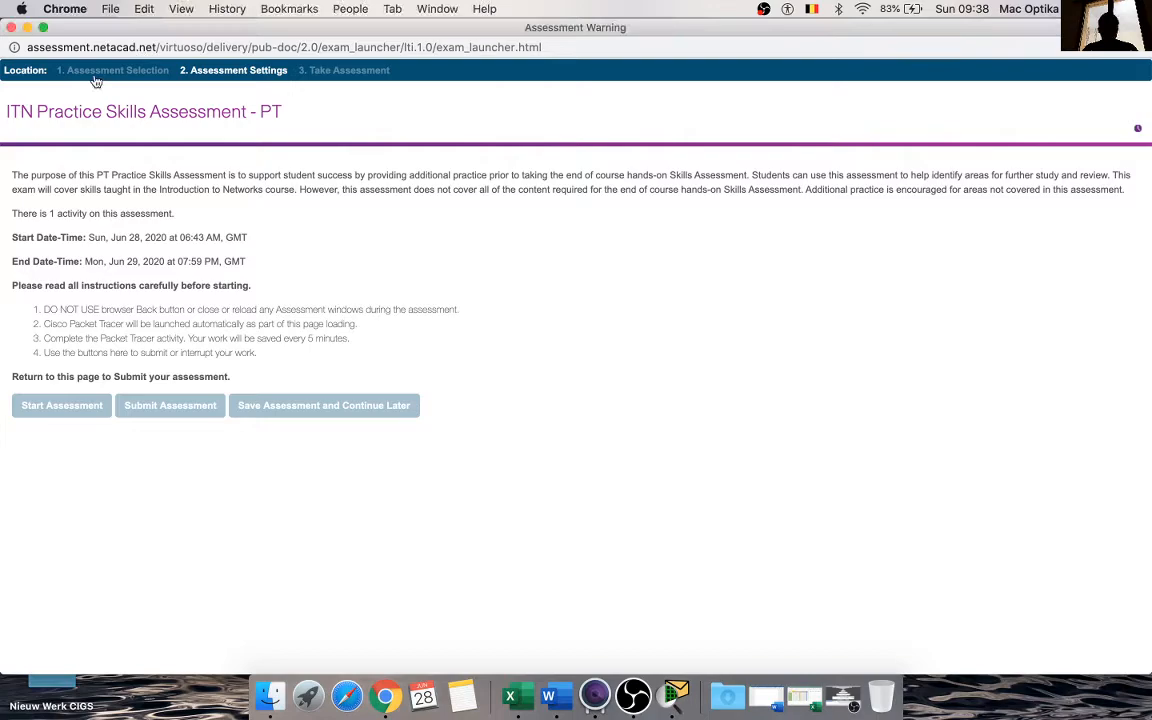
left_click(27, 28)
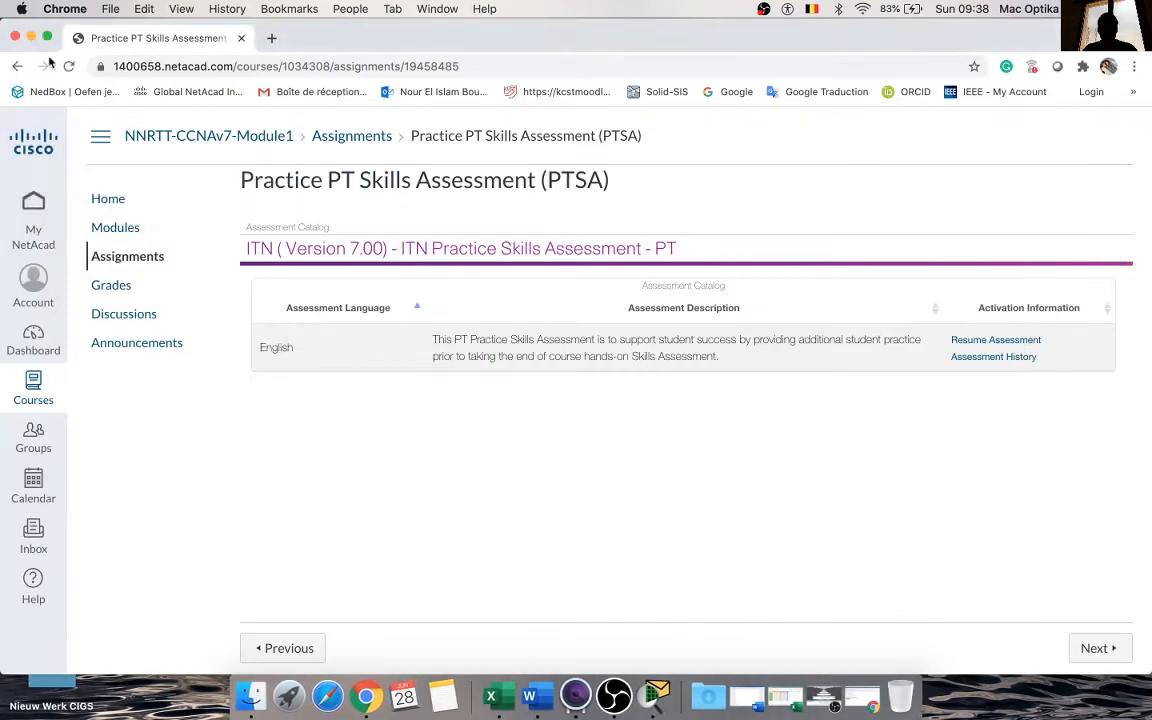
left_click(33, 38)
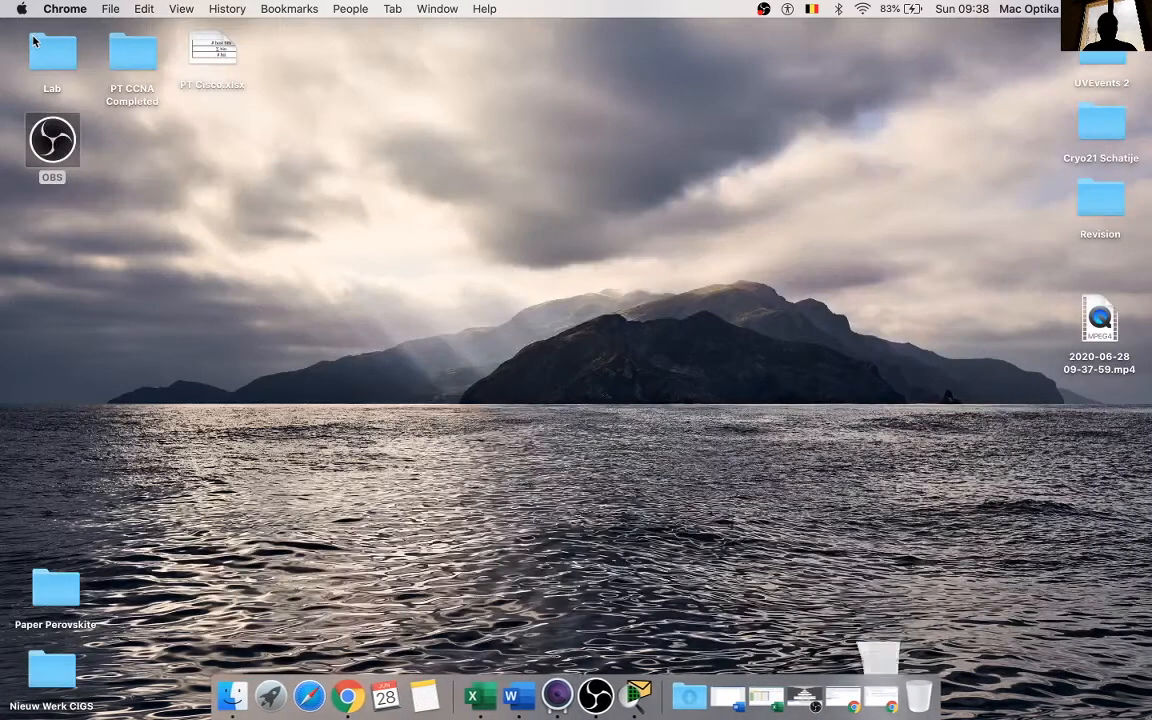
left_click(626, 702)
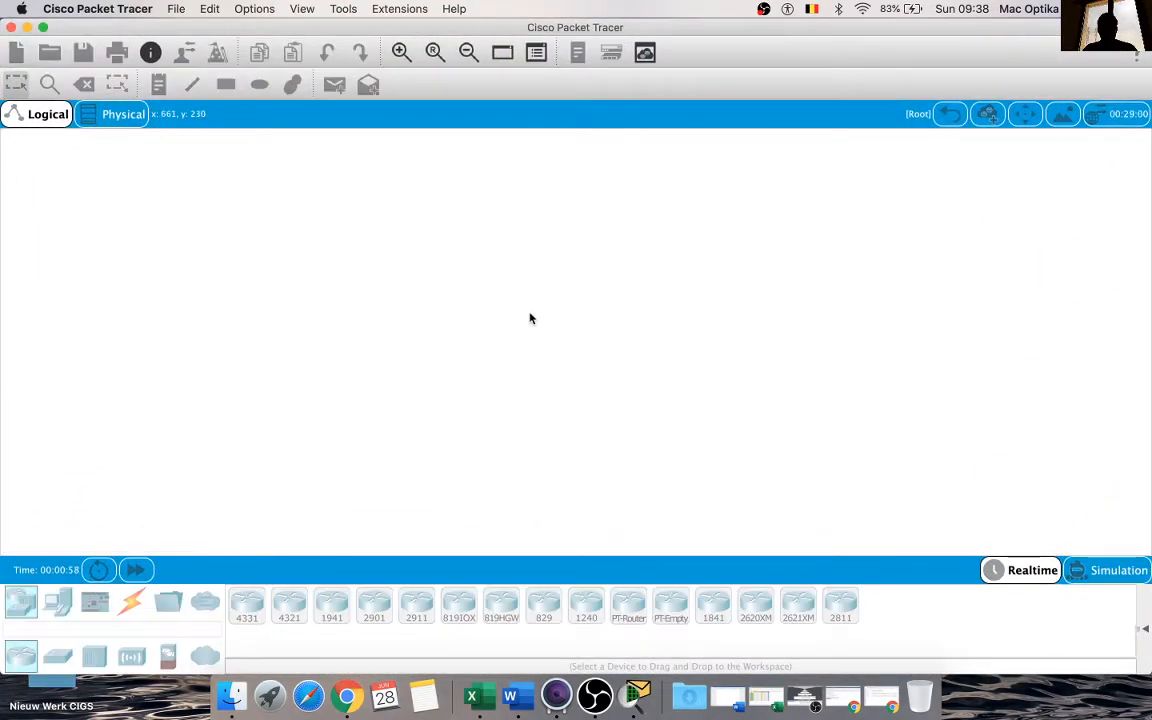
left_click(878, 703)
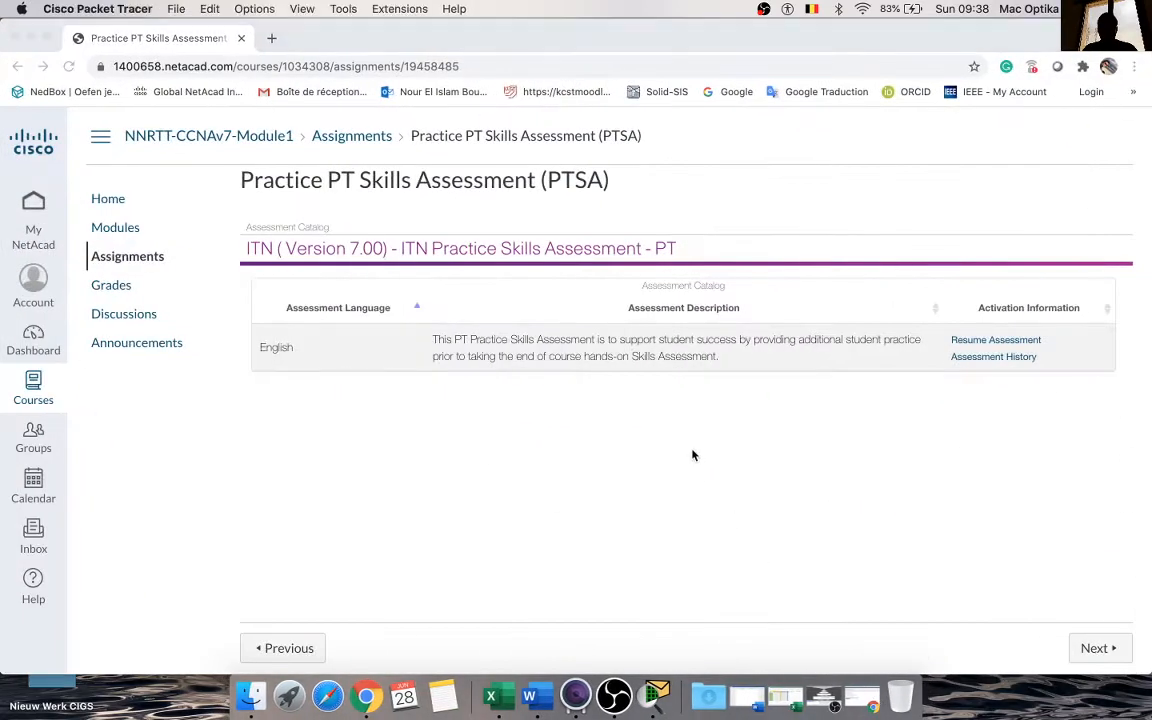
left_click(822, 695)
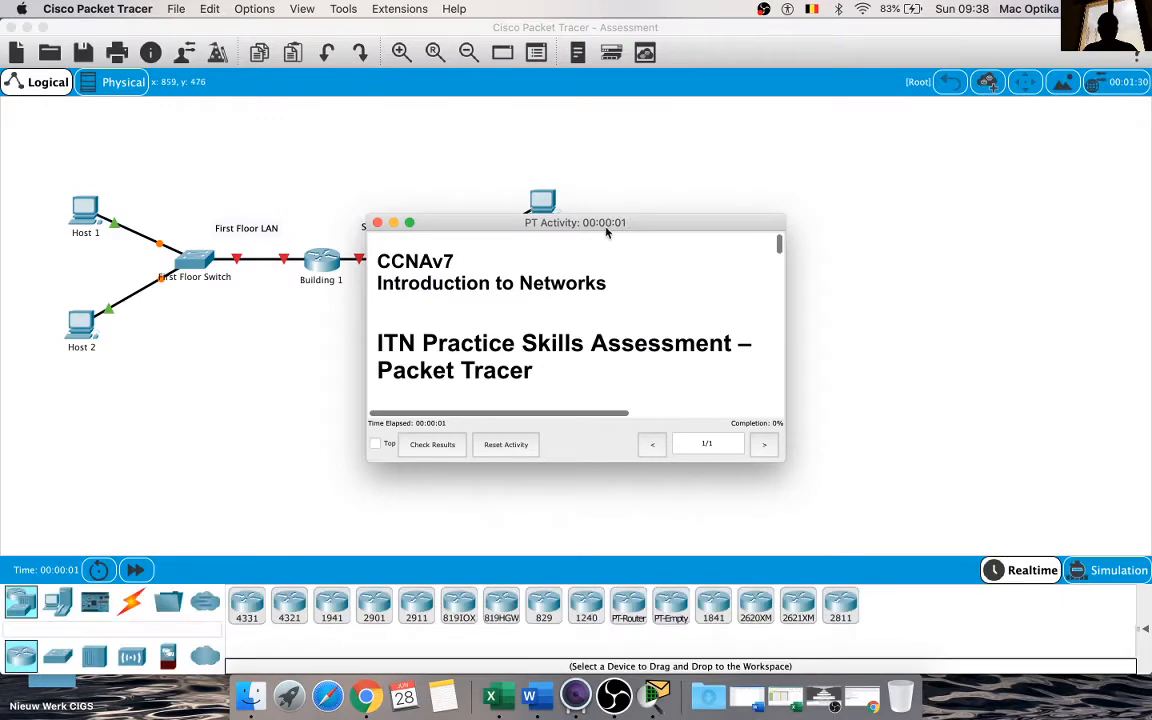
Step: Set the PT Activity window beside the topology, reduce the Packet Tracer window from full size and minimize the browser behind it
left_click_drag(607, 226, 846, 132)
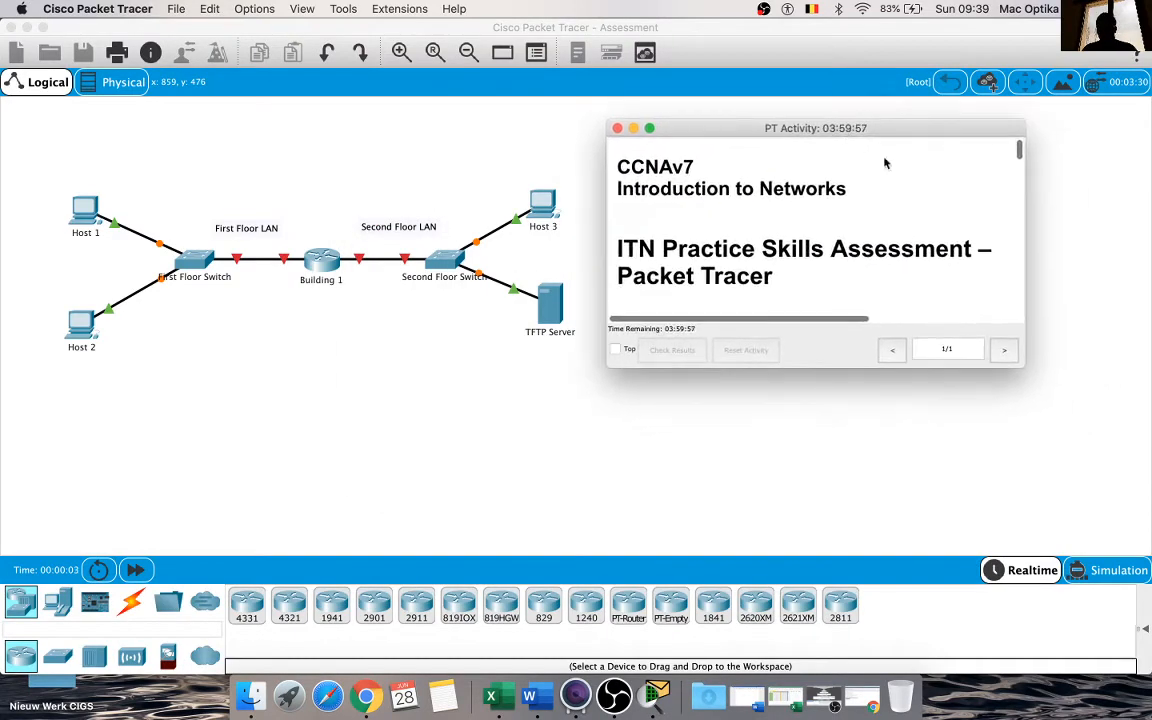
left_click(768, 28)
double_click(768, 28)
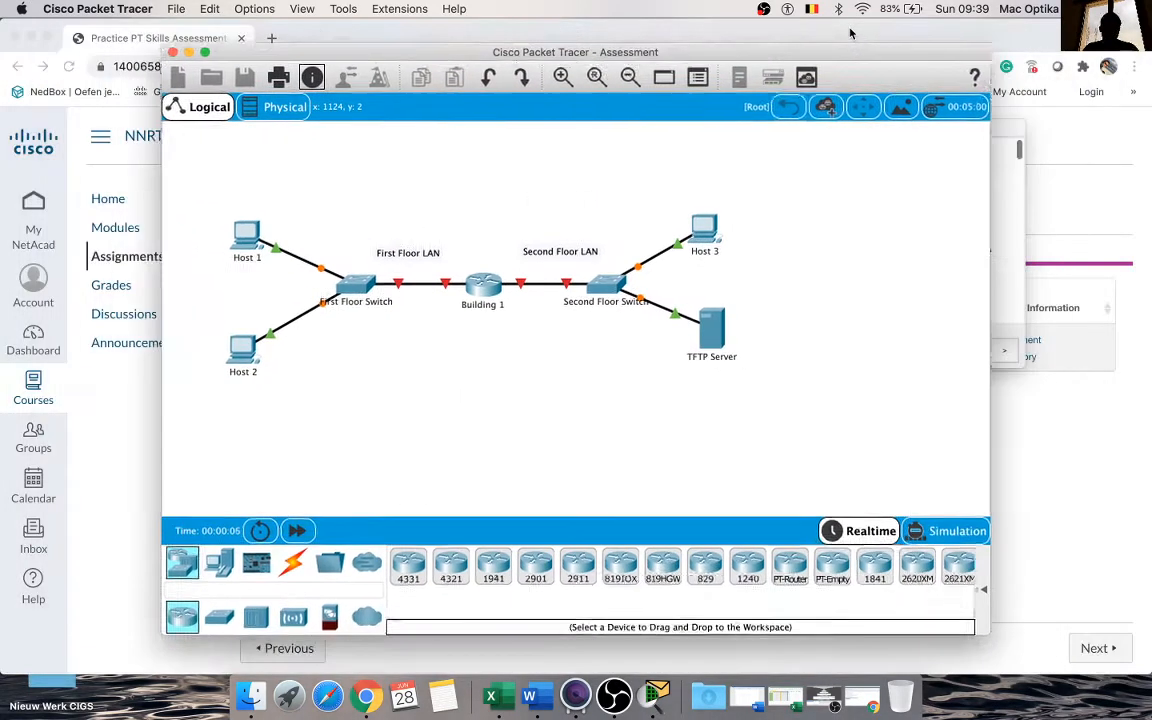
left_click_drag(790, 58, 641, 57)
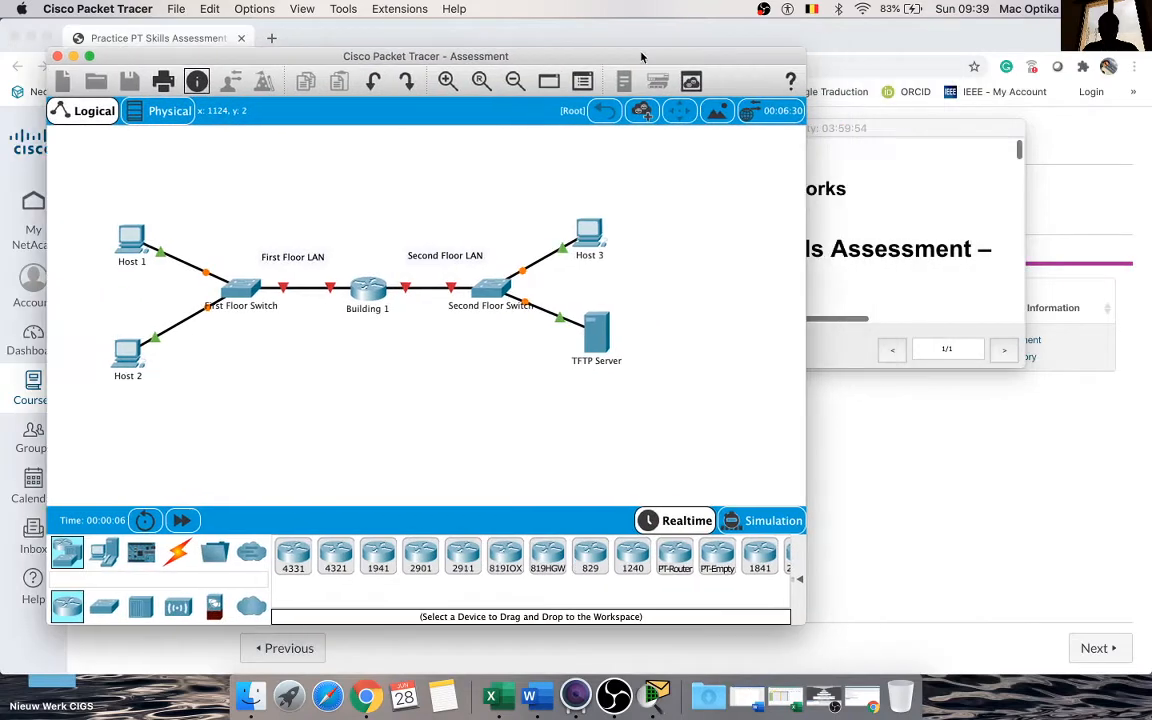
left_click(27, 38)
Step: Move and resize the Packet Tracer topology window so it fills the left half of the screen at full height
left_click_drag(355, 56, 274, 46)
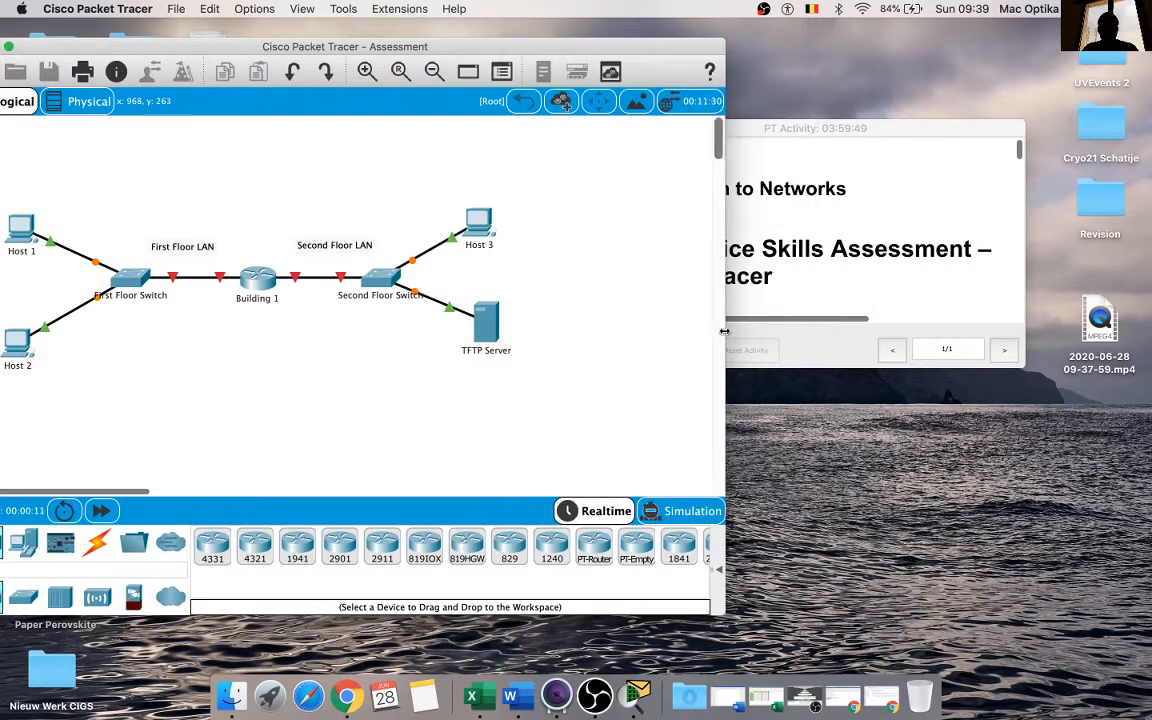
left_click_drag(725, 319, 532, 319)
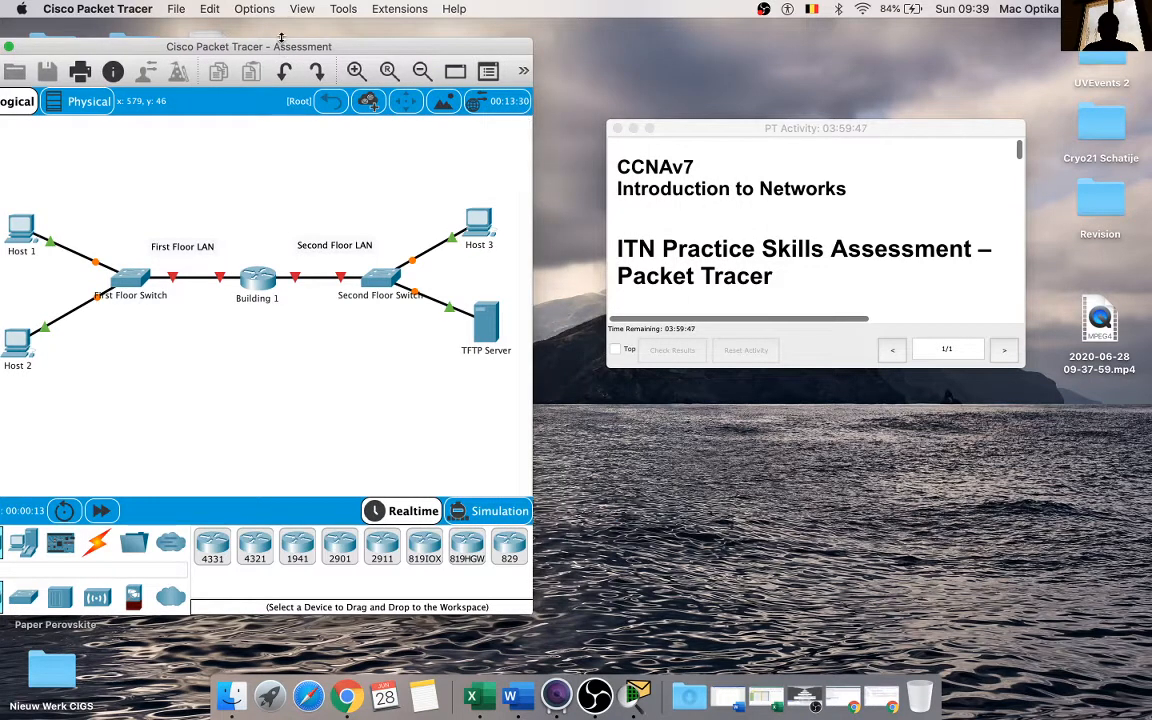
left_click_drag(281, 38, 281, 19)
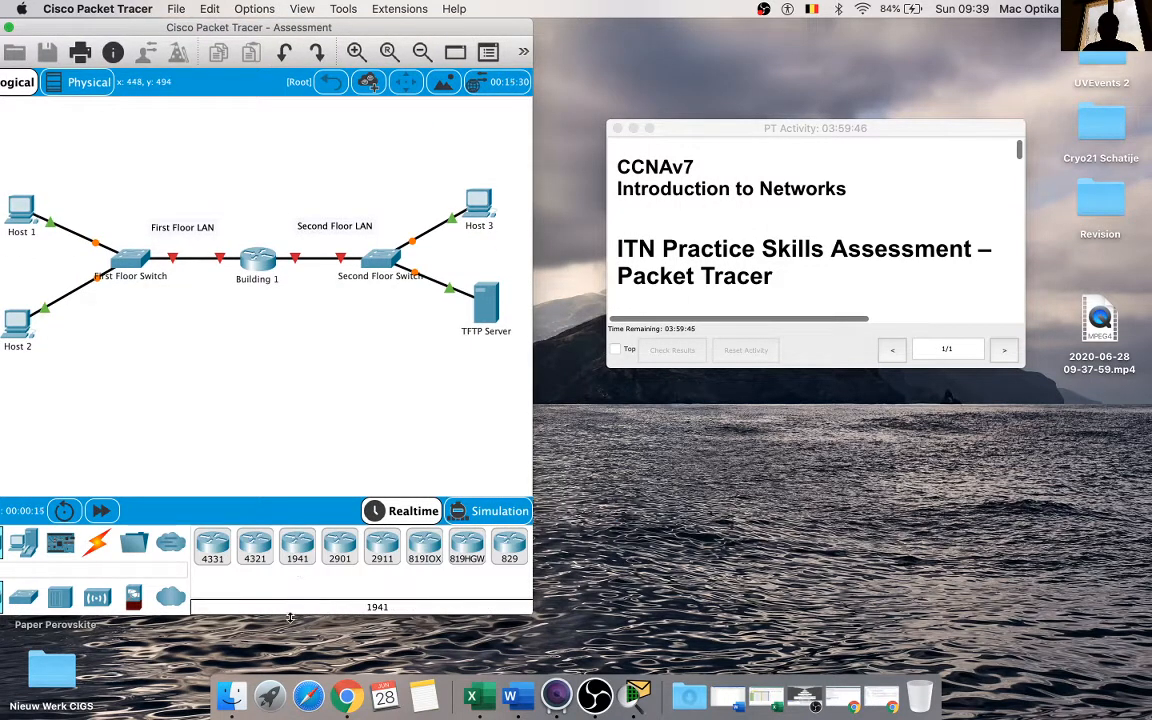
left_click_drag(285, 614, 280, 692)
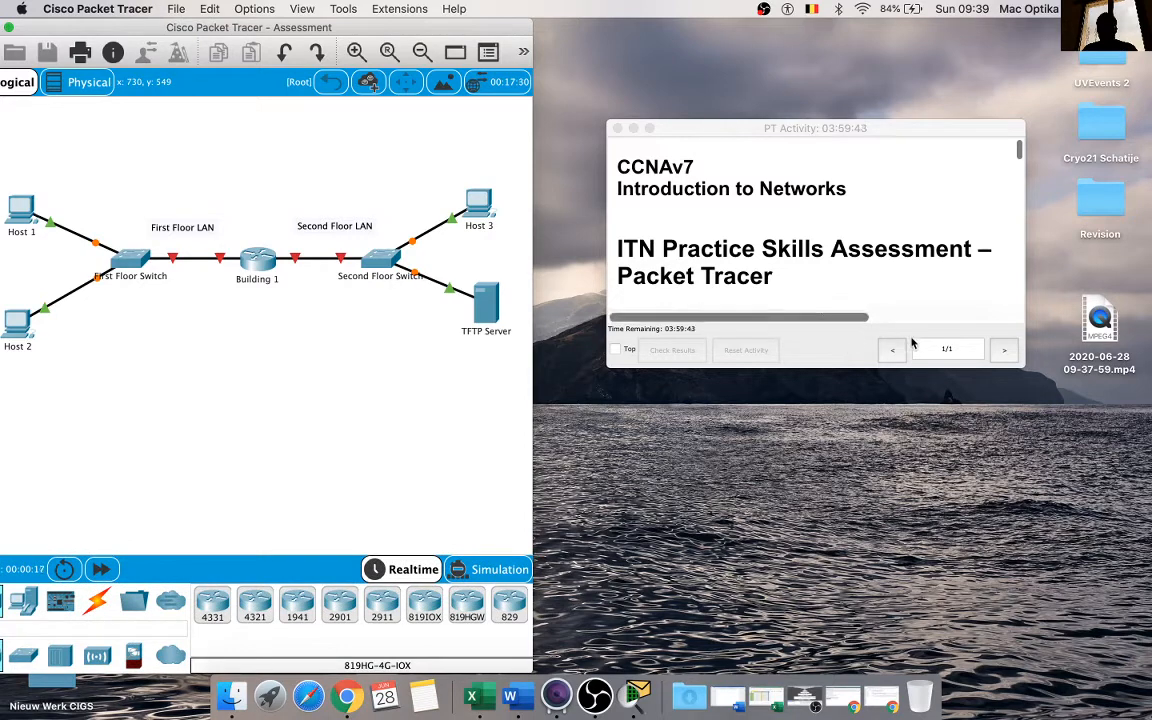
Step: Place the PT Activity instructions window beside the topology and enlarge it to fill most of the free space
left_click(945, 267)
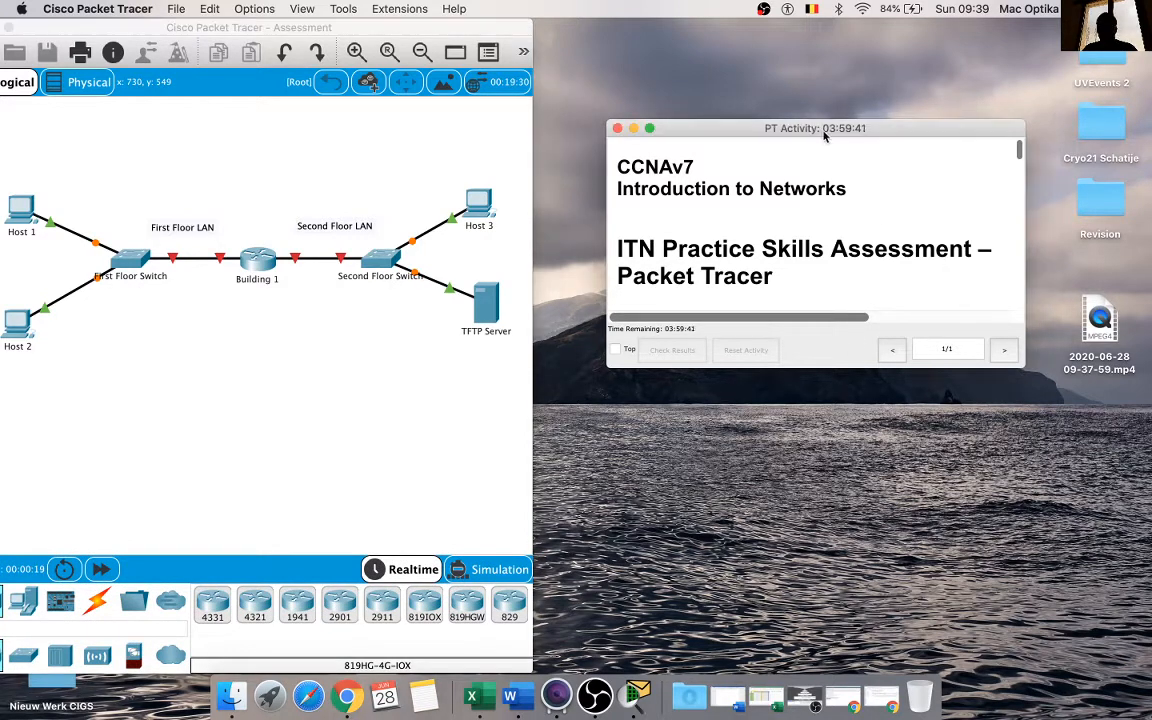
left_click_drag(823, 131, 771, 55)
left_click_drag(971, 290, 1135, 581)
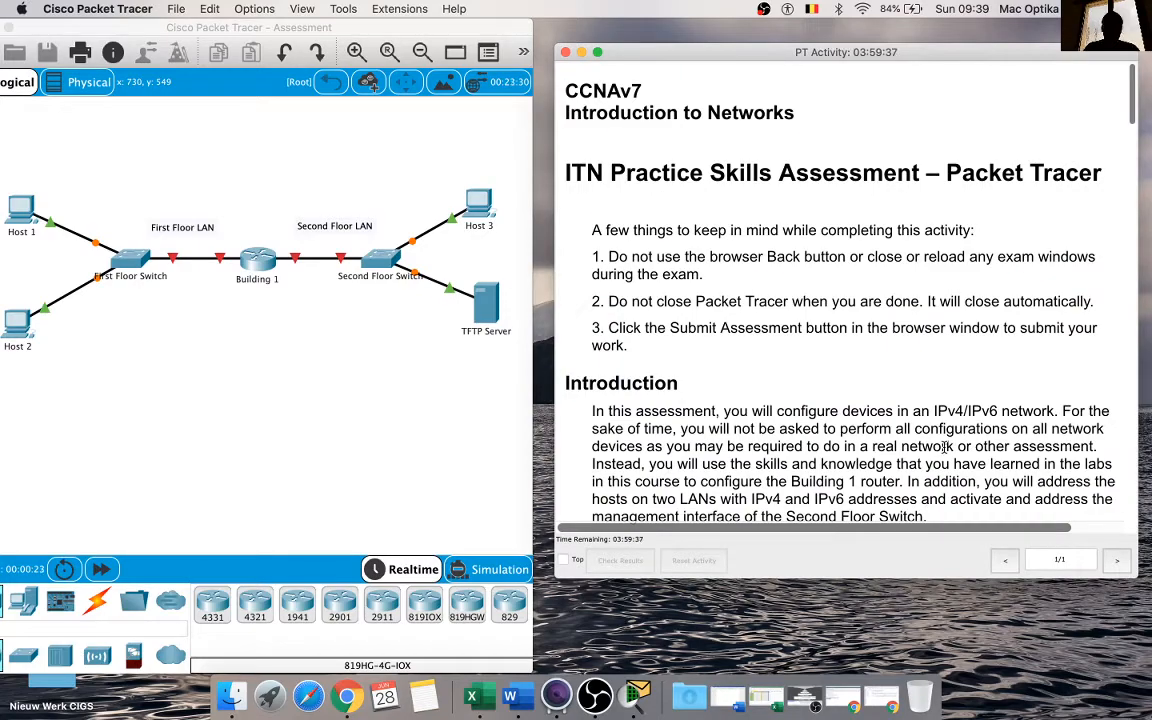
Step: Copy the full text of the activity instructions and skim it through to the end
key("super+a")
key("super+c")
left_click(813, 345)
scroll(880, 370, "down", 10)
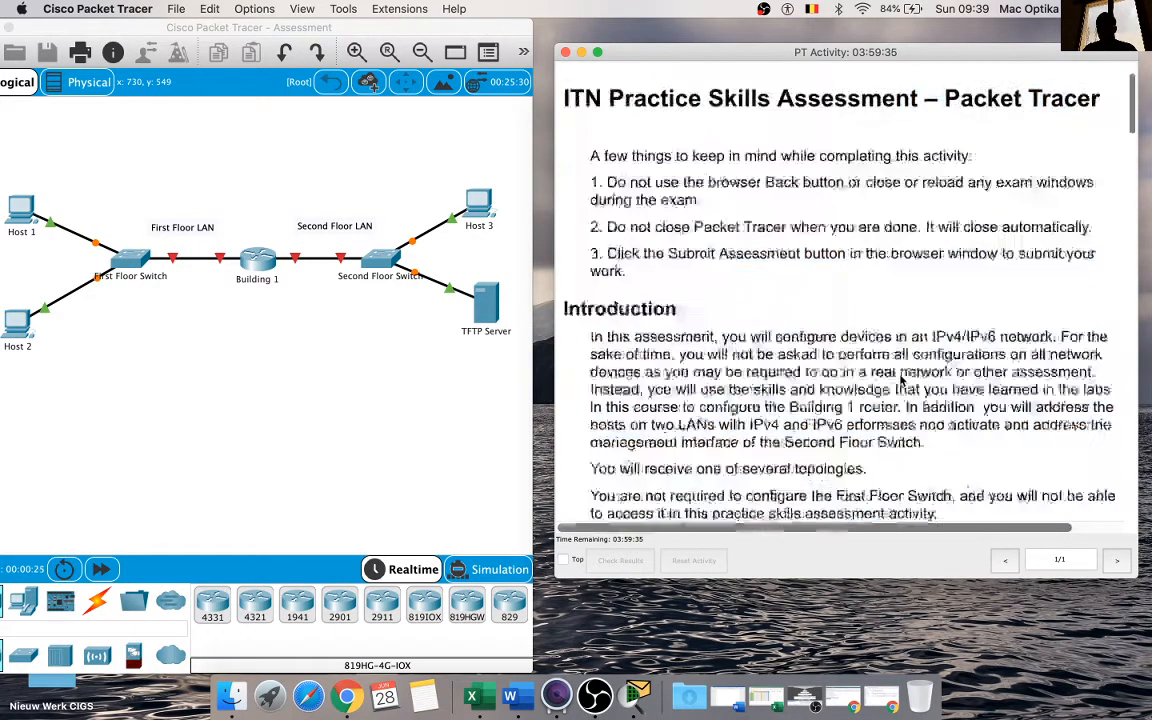
scroll(902, 381, "down", 15)
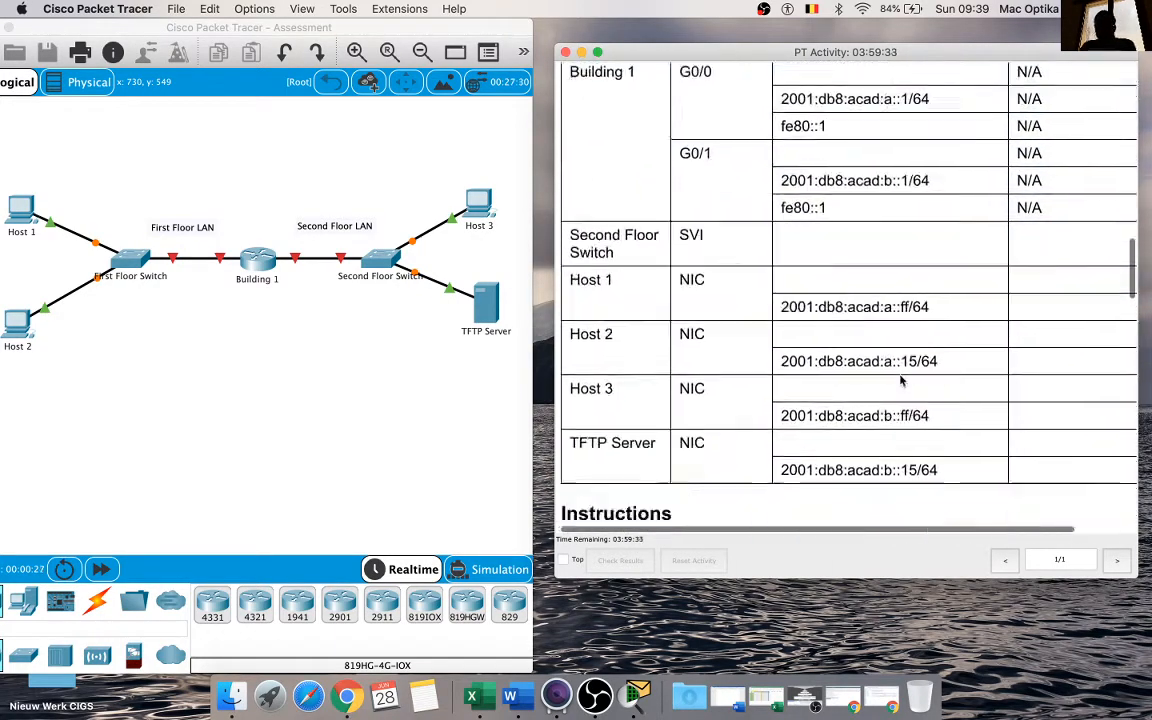
scroll(902, 381, "down", 20)
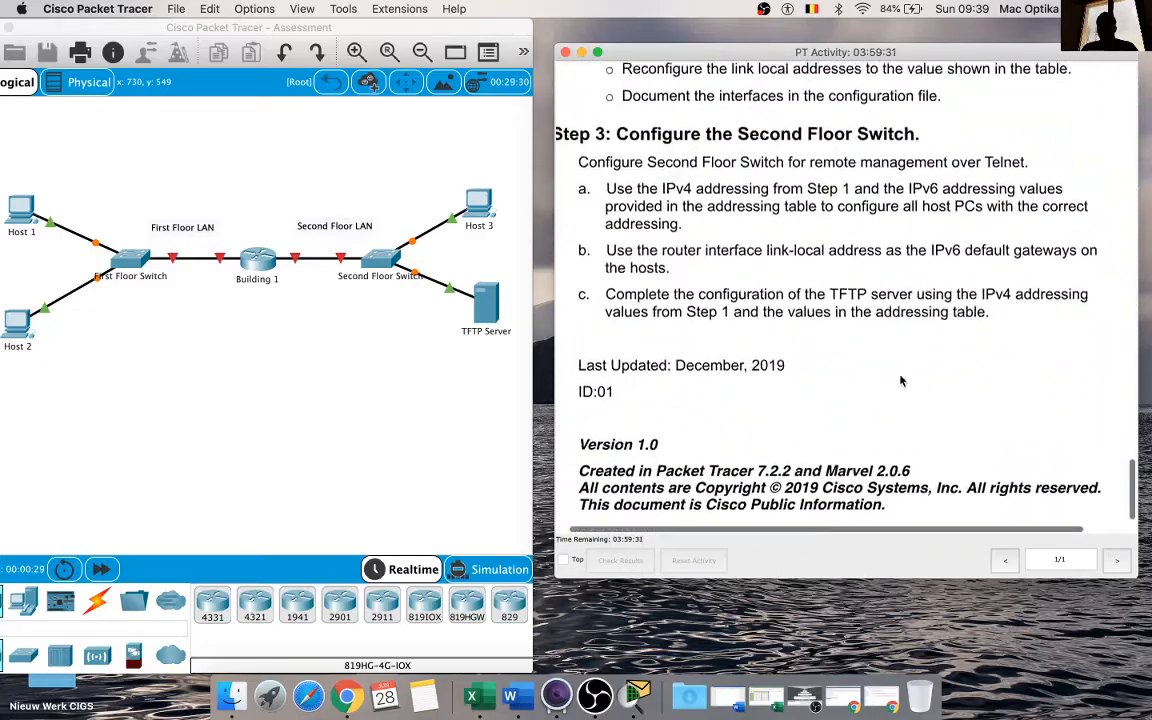
scroll(902, 381, "up", 20)
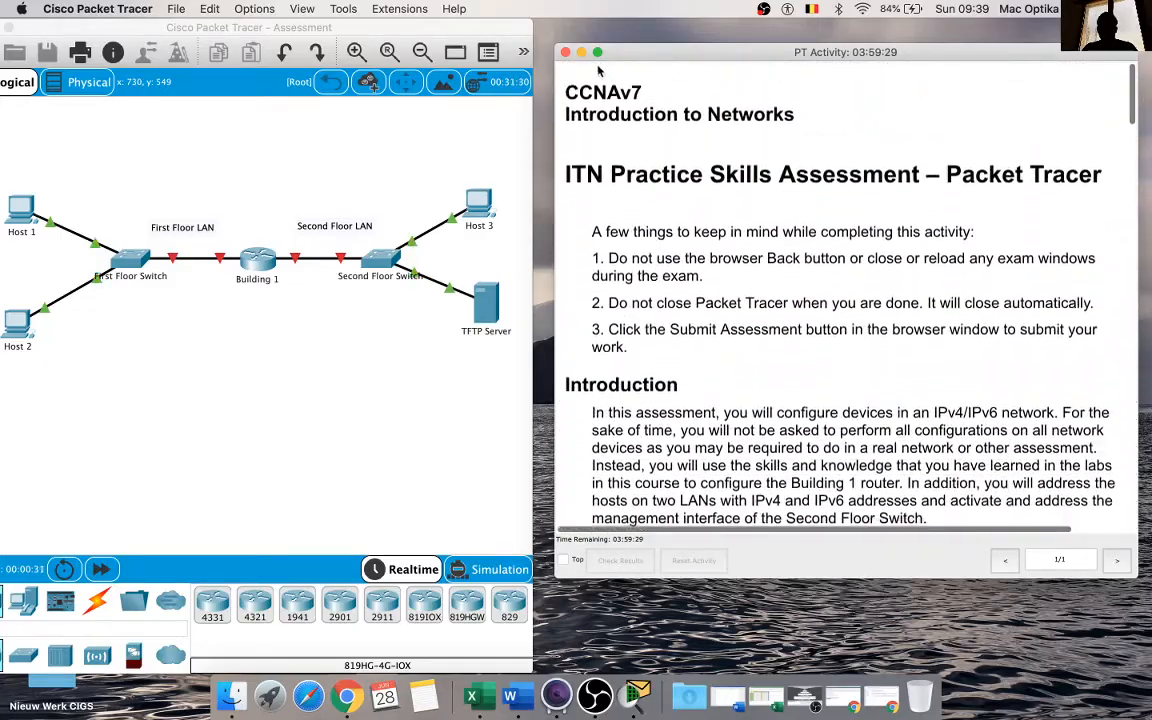
Step: Move the PT Activity window down out of the way and paste the copied instructions into the blank Word document
left_click_drag(633, 60, 753, 535)
left_click(706, 409)
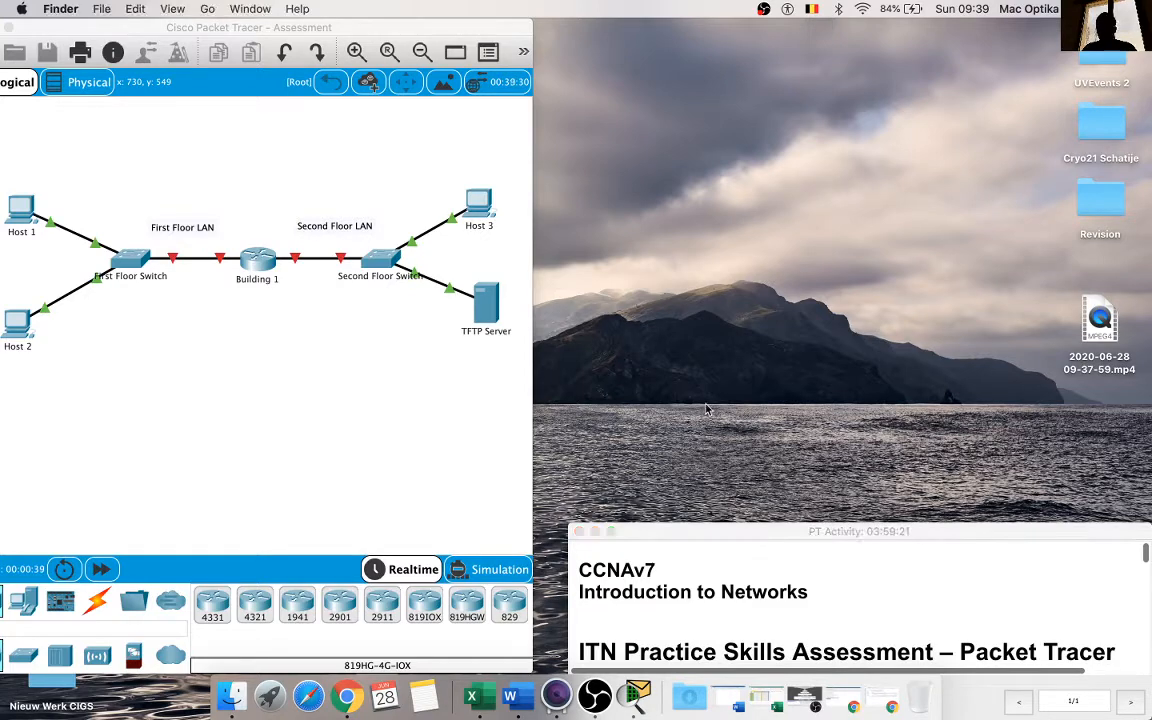
left_click(735, 695)
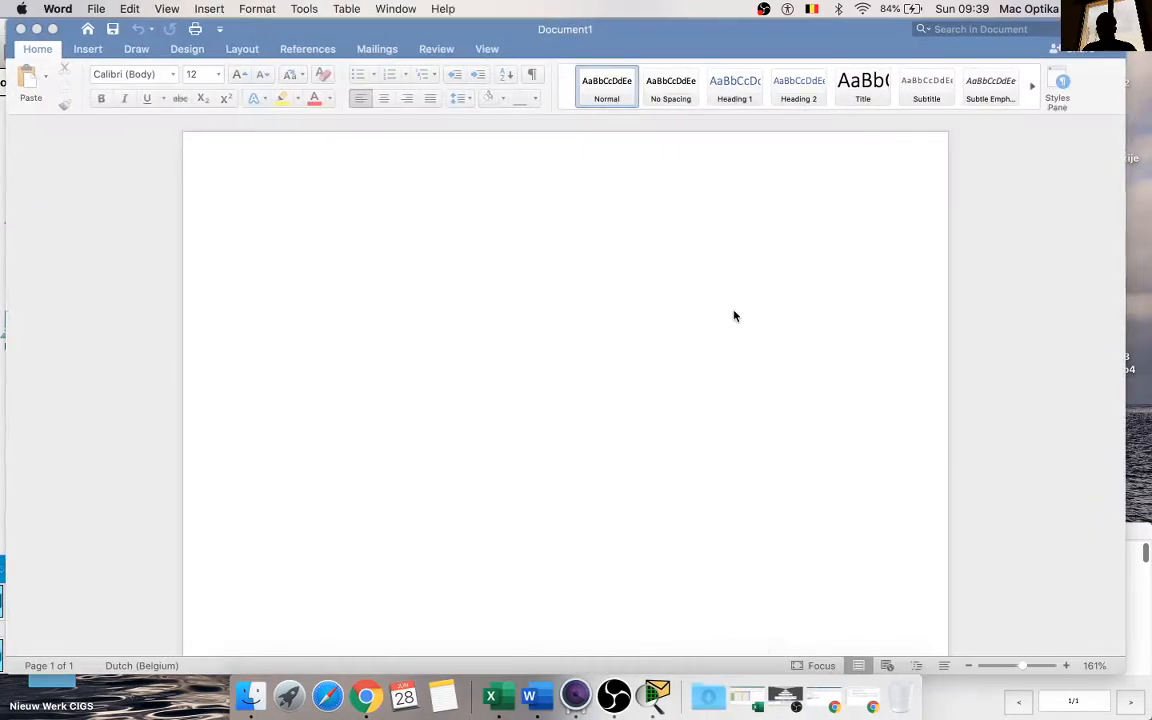
key("super+v")
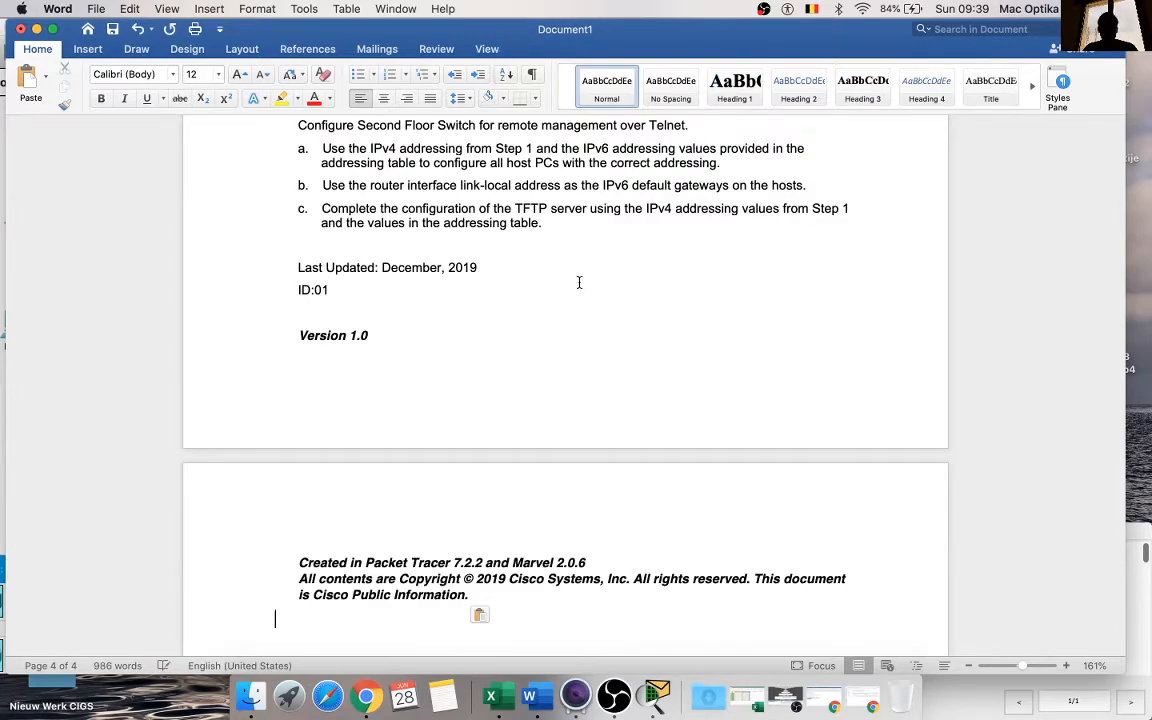
scroll(579, 283, "up", 20)
scroll(579, 283, "up", 20)
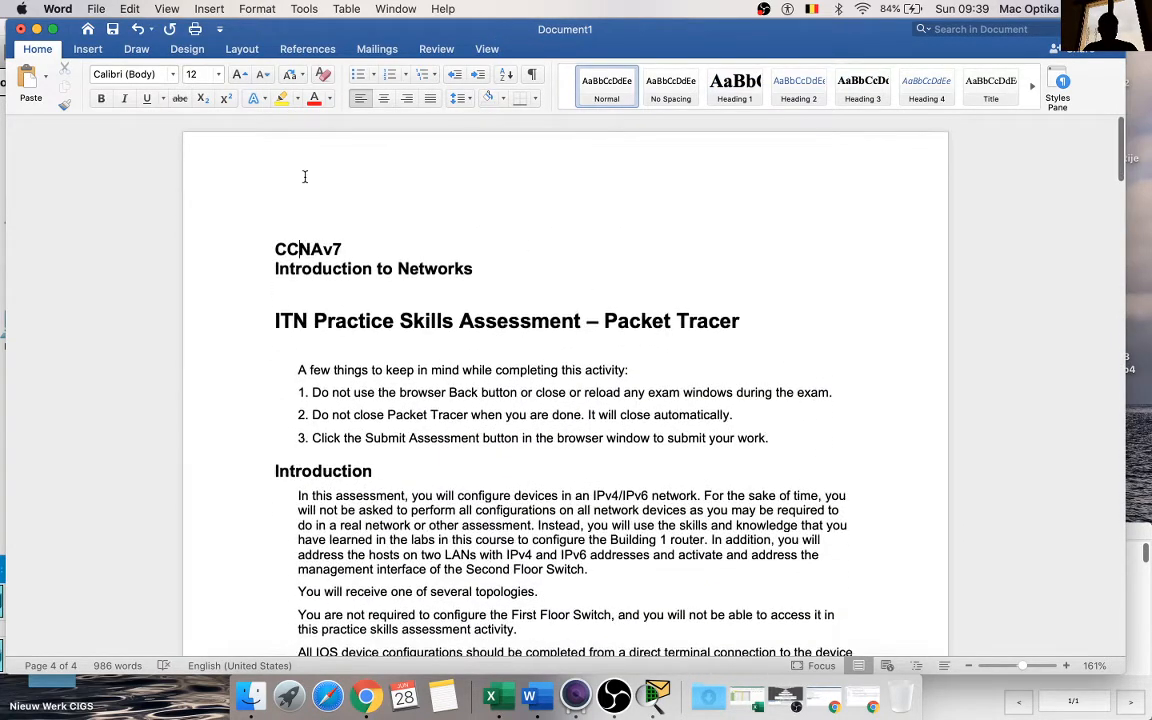
Step: Save the document to the Desktop as "ITN Practice Skills Assessment – Packet Tracer", using its copied heading as the file name
left_click(113, 29)
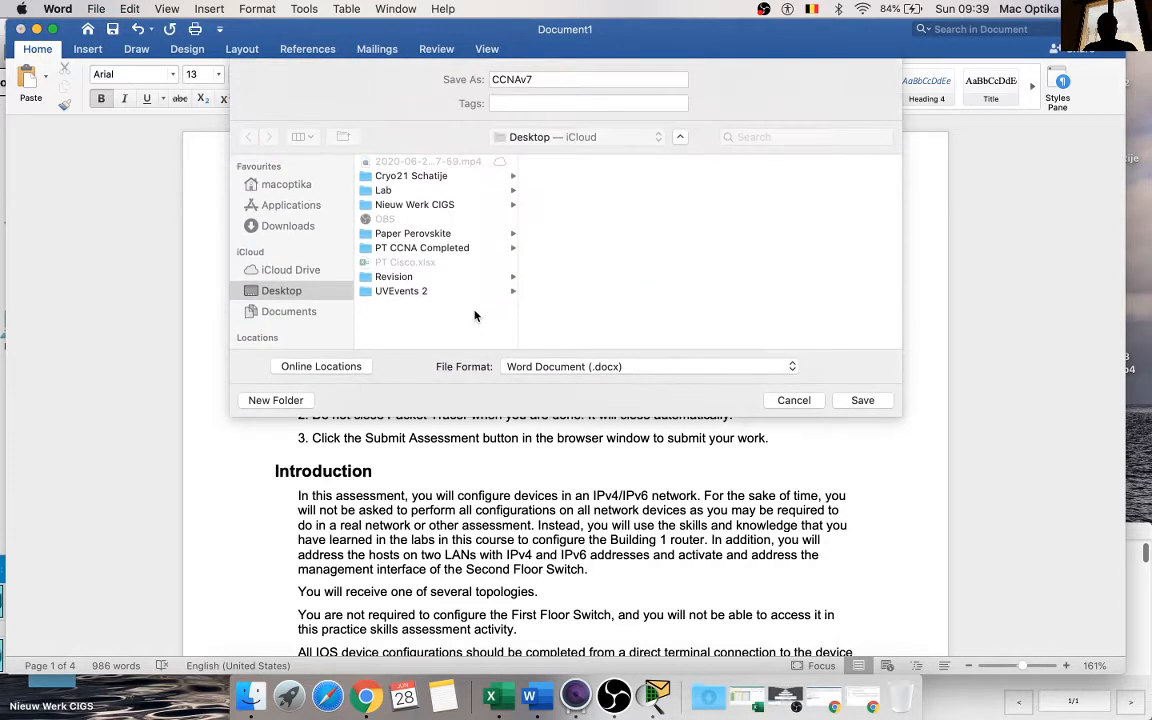
left_click(800, 401)
triple_click(655, 321)
key("super+c")
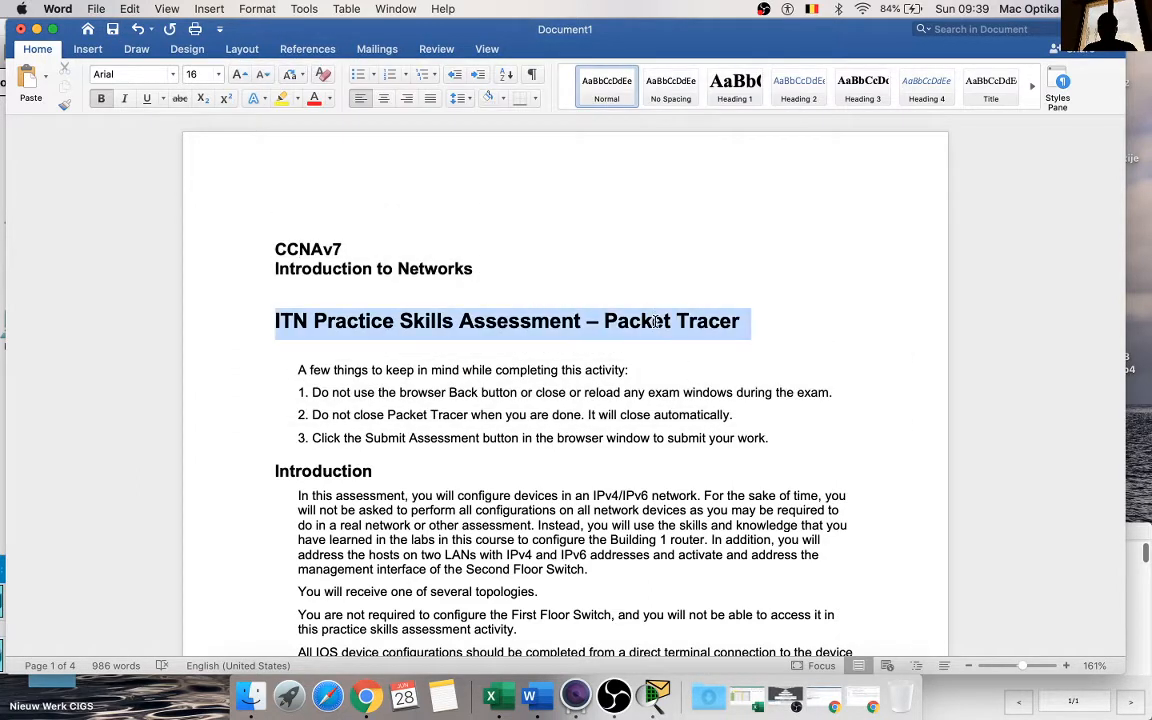
left_click(113, 29)
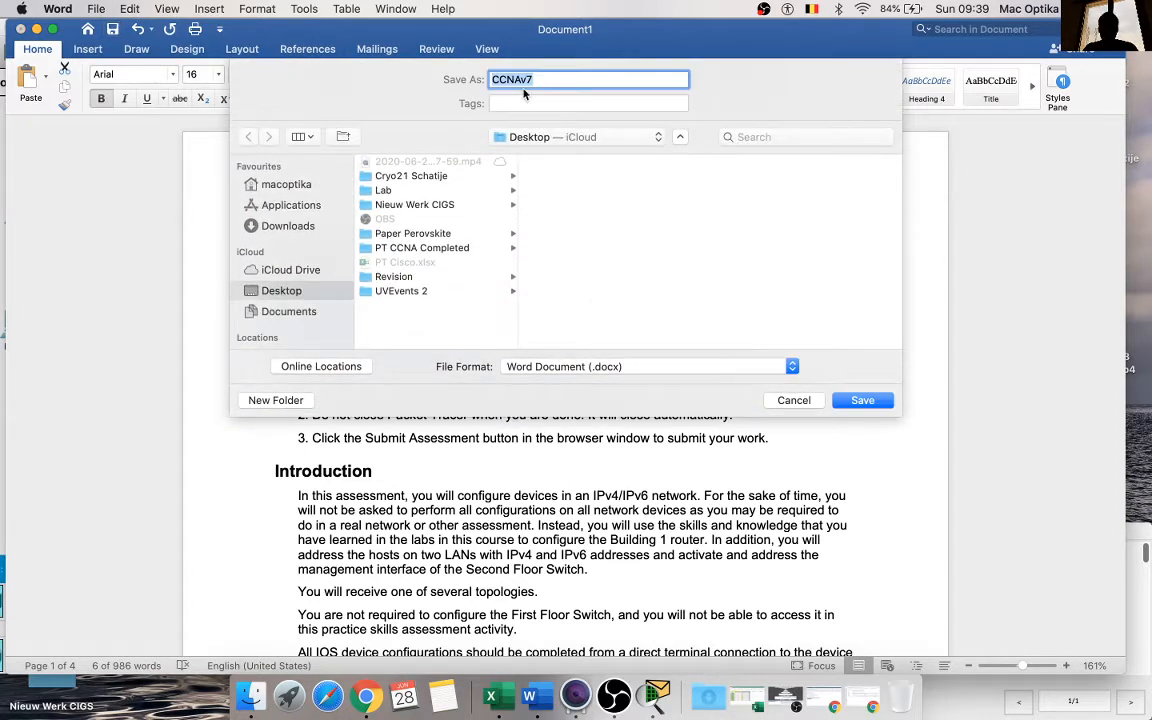
key("super+v")
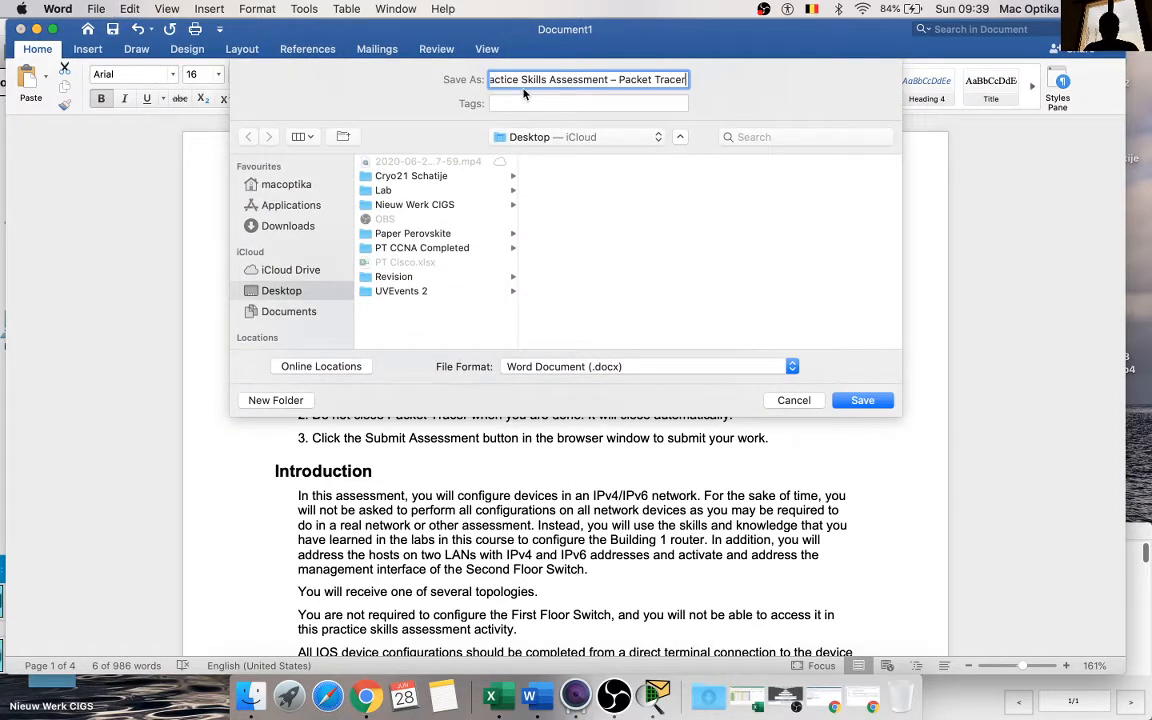
left_click(862, 401)
left_click(522, 267)
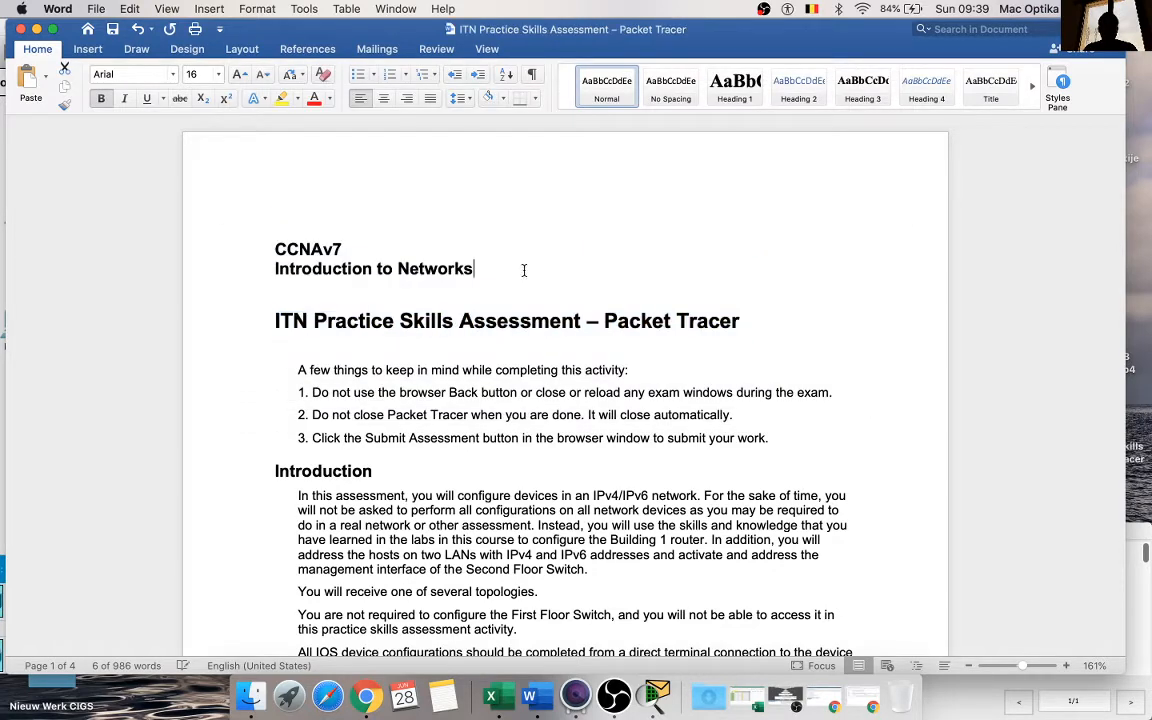
Step: Narrow the Word window so it occupies the right half of the screen beside the network topology
left_click_drag(265, 36, 283, 37)
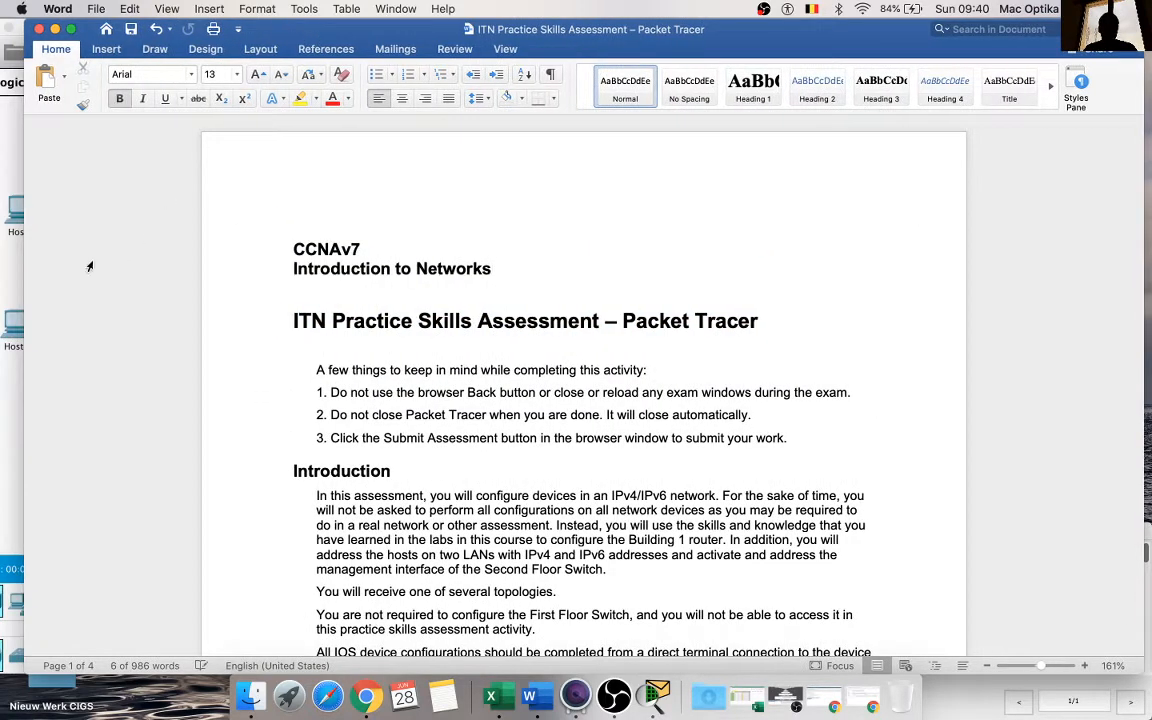
left_click_drag(22, 265, 522, 350)
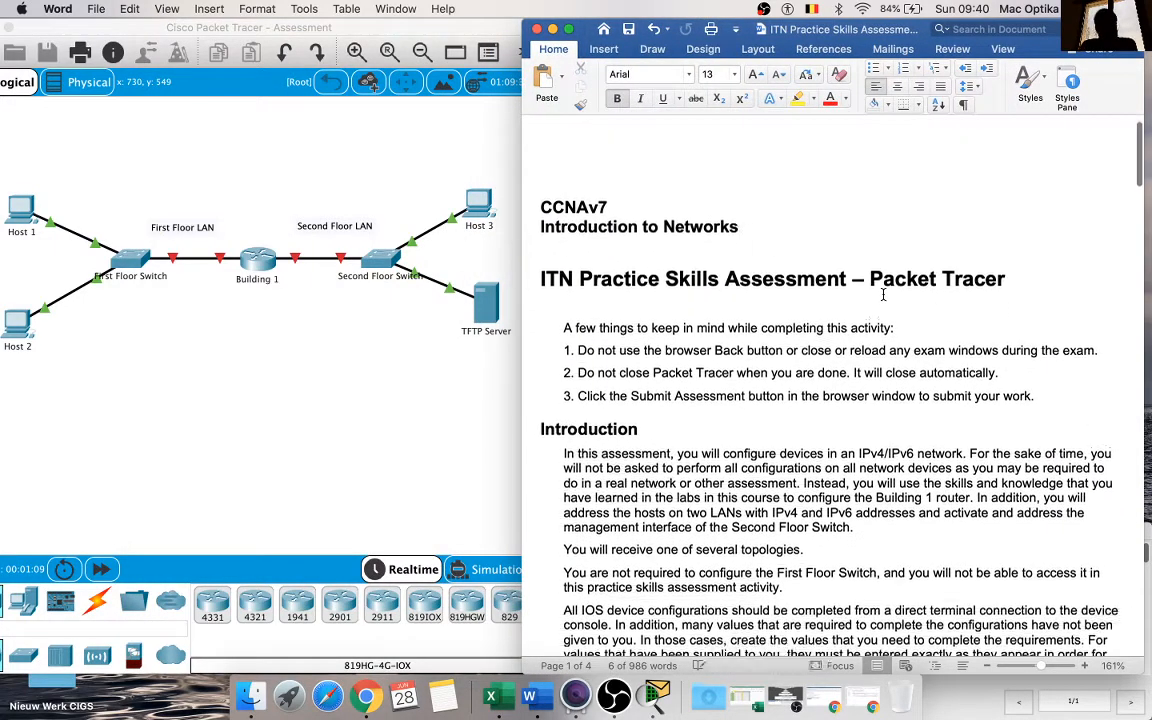
Step: Read the exam notes, check the browser's assessment page and the Assessment Warning window, and minimize both again
scroll(882, 294, "down", 2)
scroll(882, 294, "down", 1)
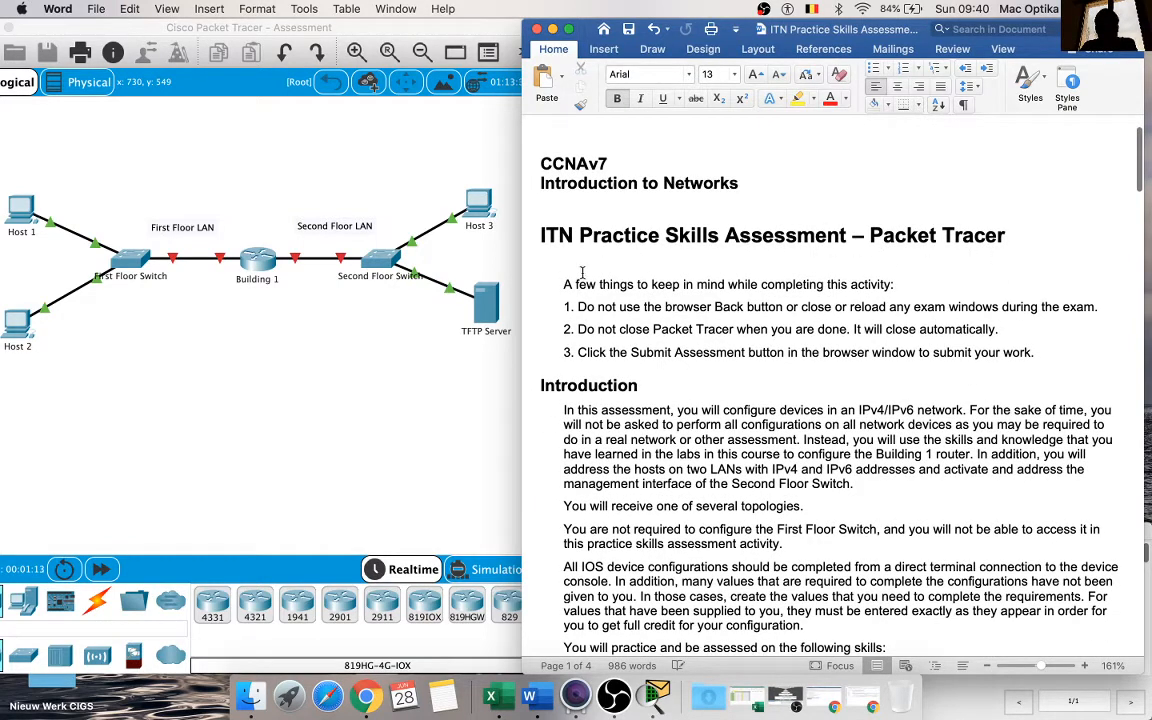
scroll(691, 267, "down", 1)
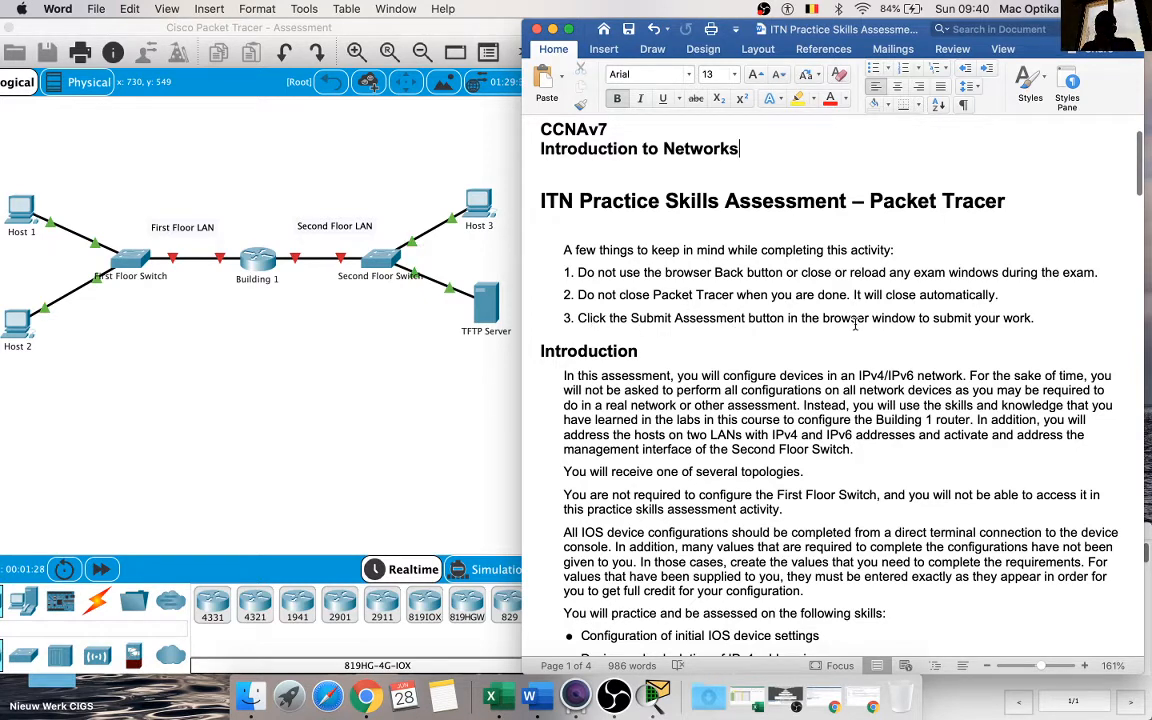
left_click(868, 698)
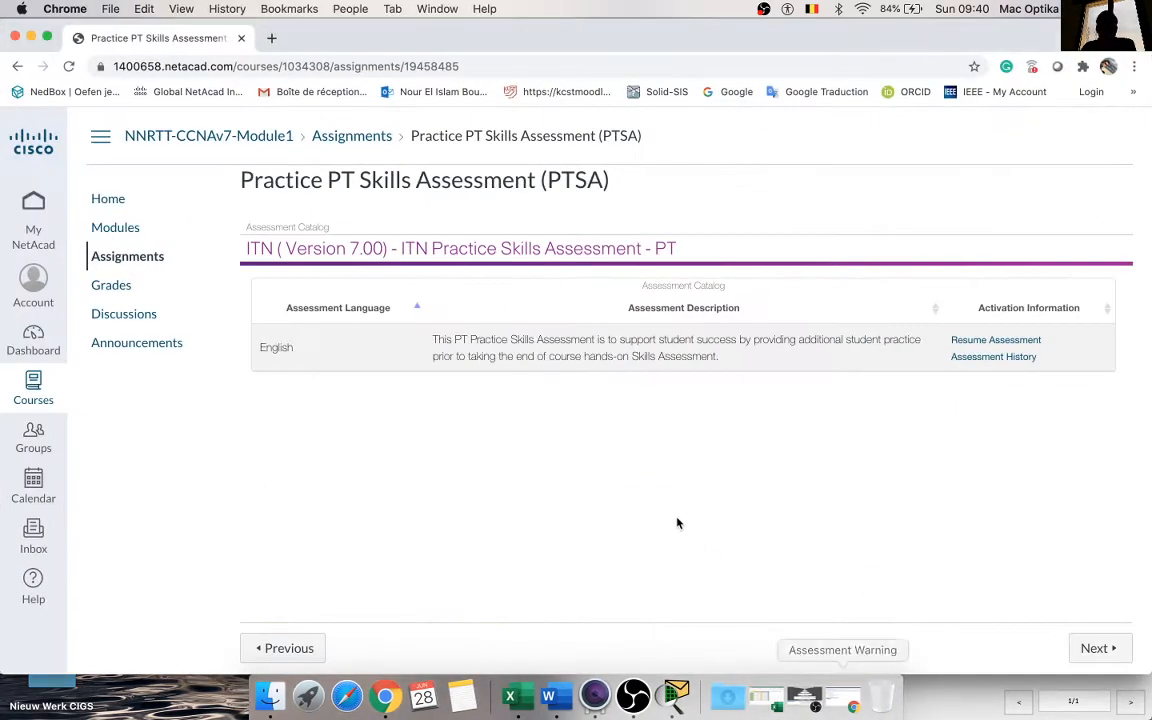
left_click(31, 37)
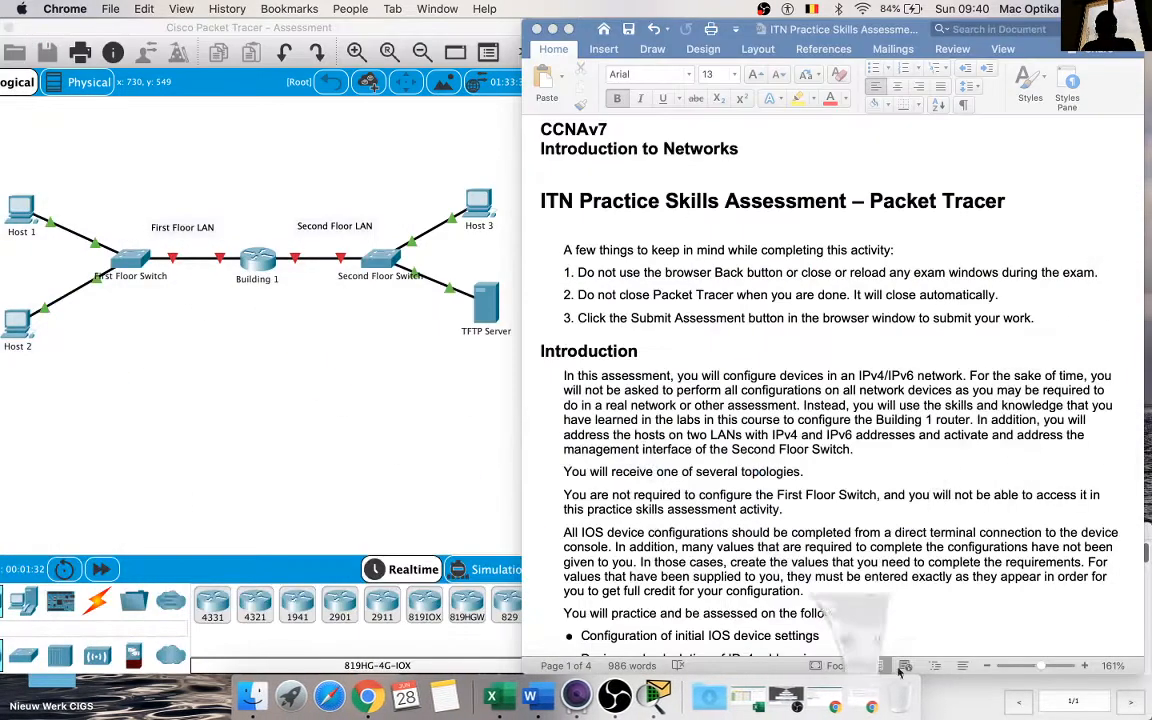
left_click(820, 698)
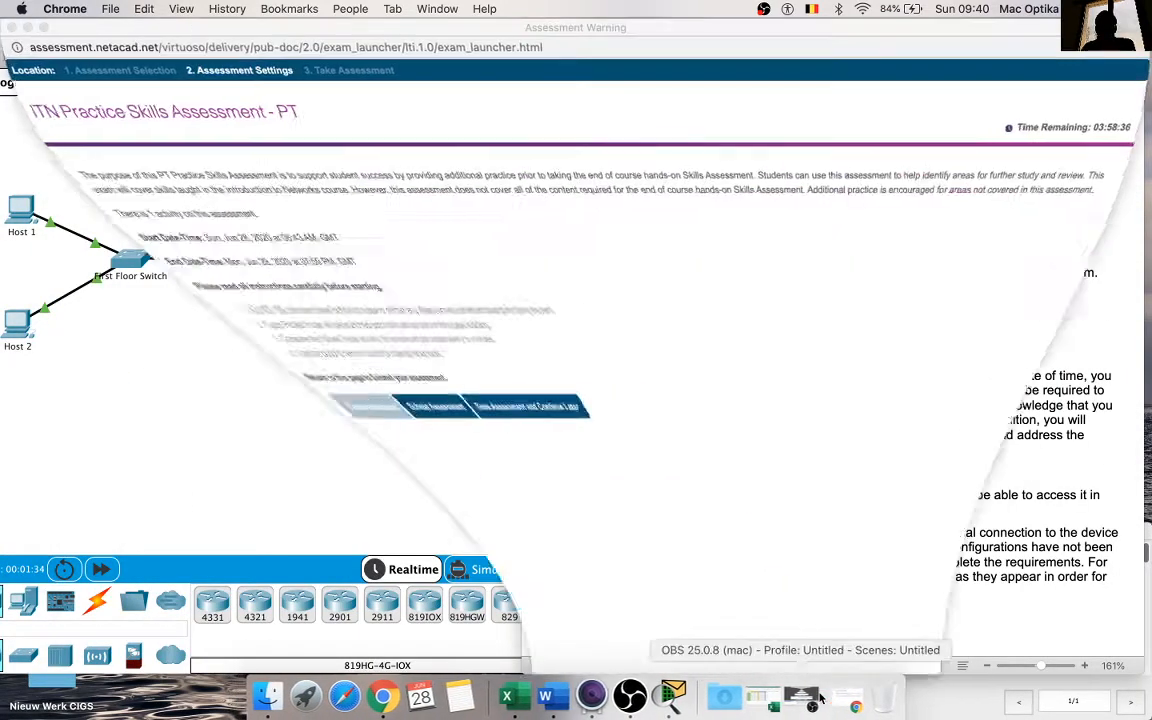
left_click(26, 27)
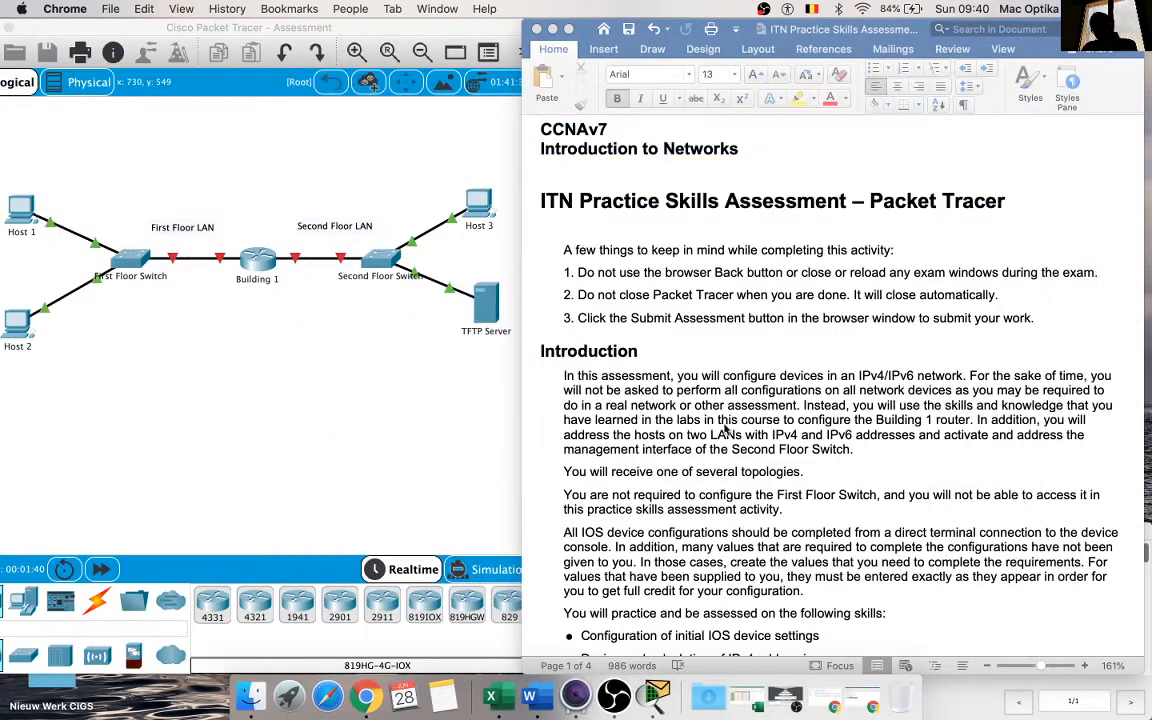
Step: Format "First Floor Switch" and "You are not" in the Introduction's sentence about the unconfigured switch as bold red text
scroll(843, 476, "down", 2)
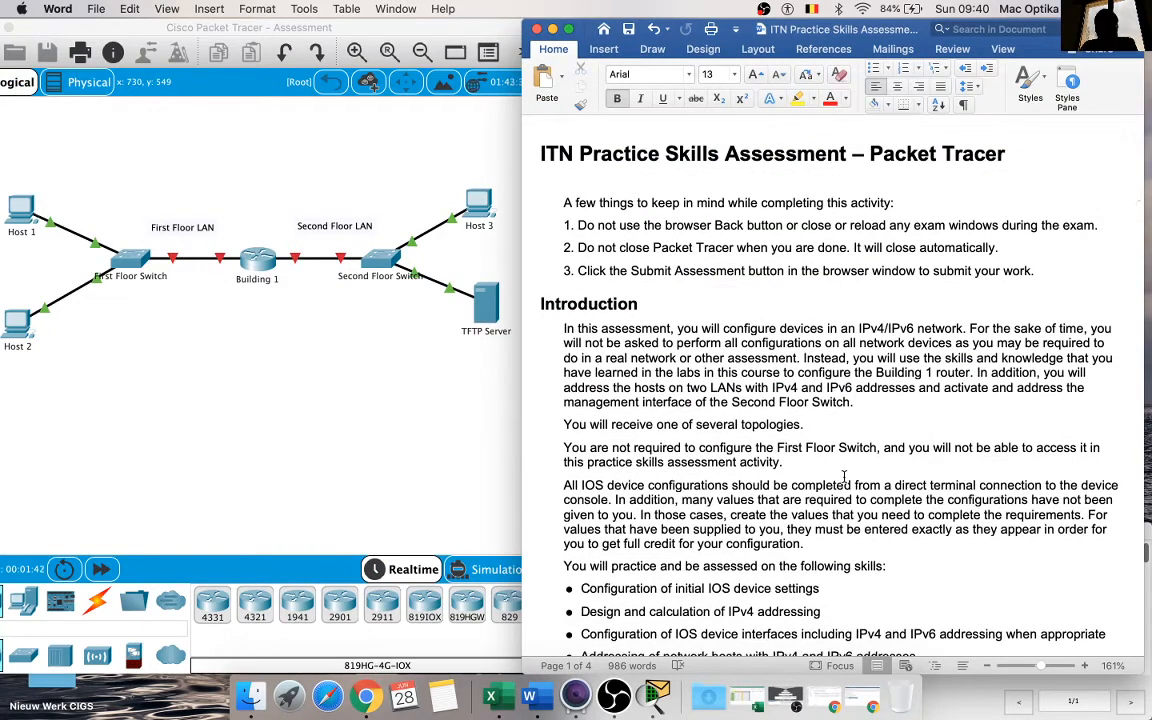
scroll(843, 476, "down", 1)
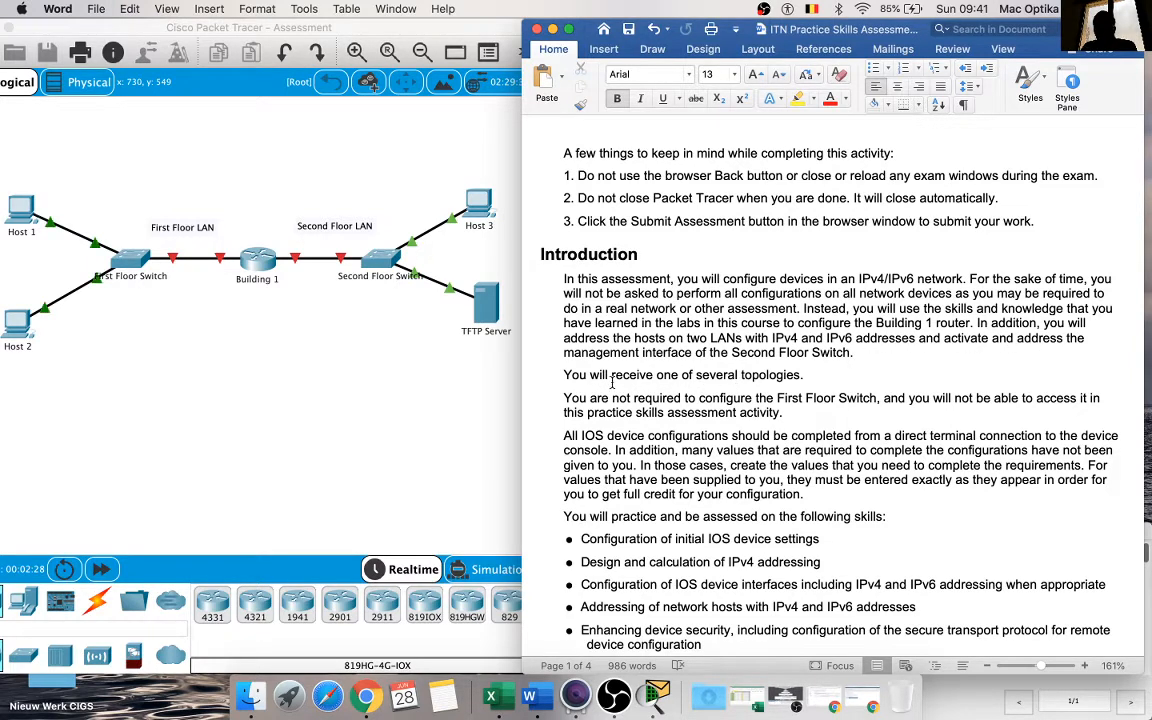
scroll(658, 385, "down", 2)
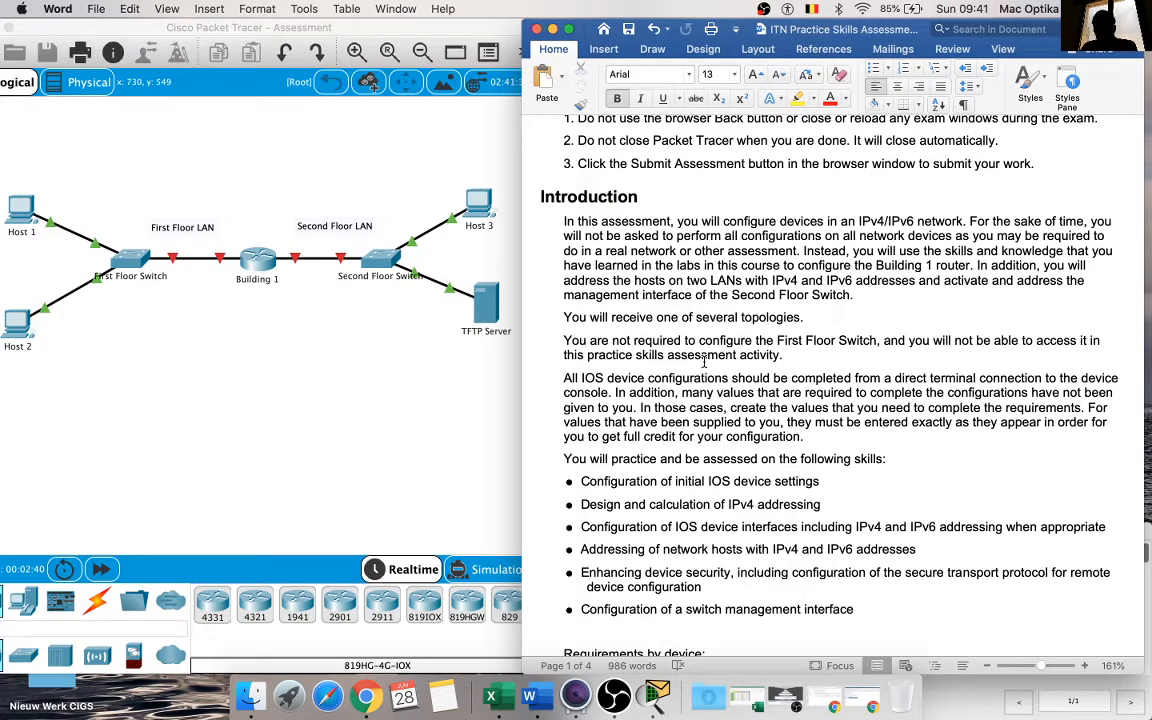
scroll(763, 357, "down", 2)
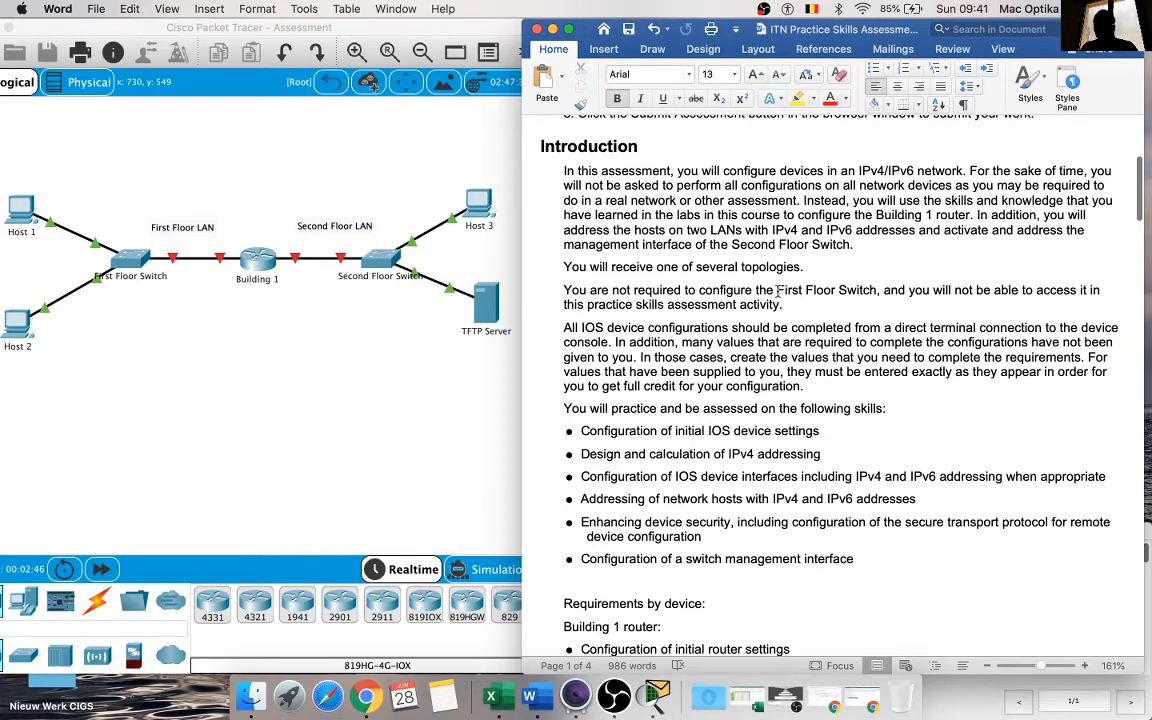
left_click_drag(883, 288, 781, 287)
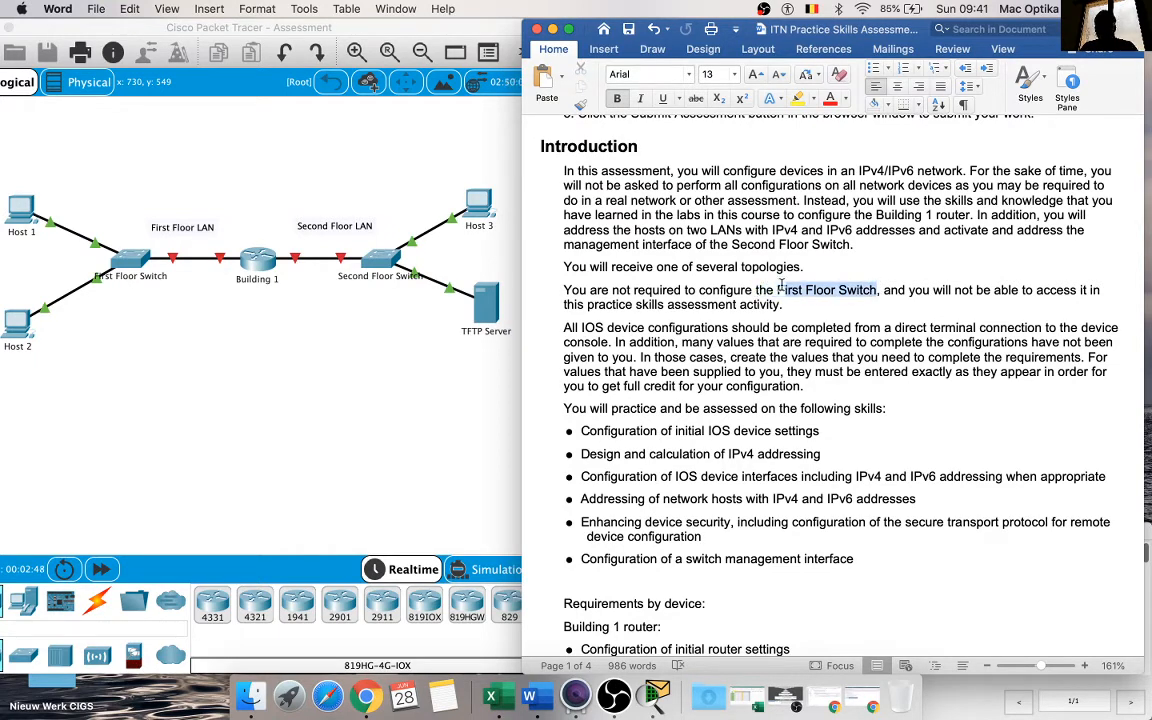
left_click(829, 99)
left_click(618, 99)
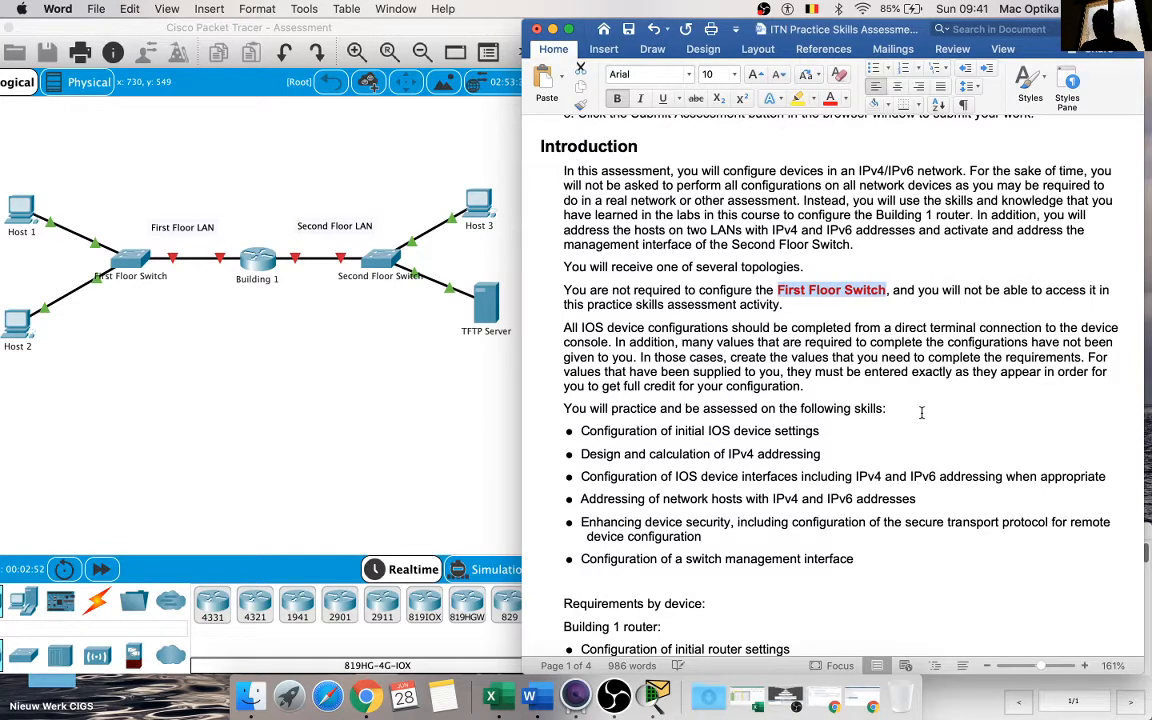
left_click_drag(566, 290, 632, 291)
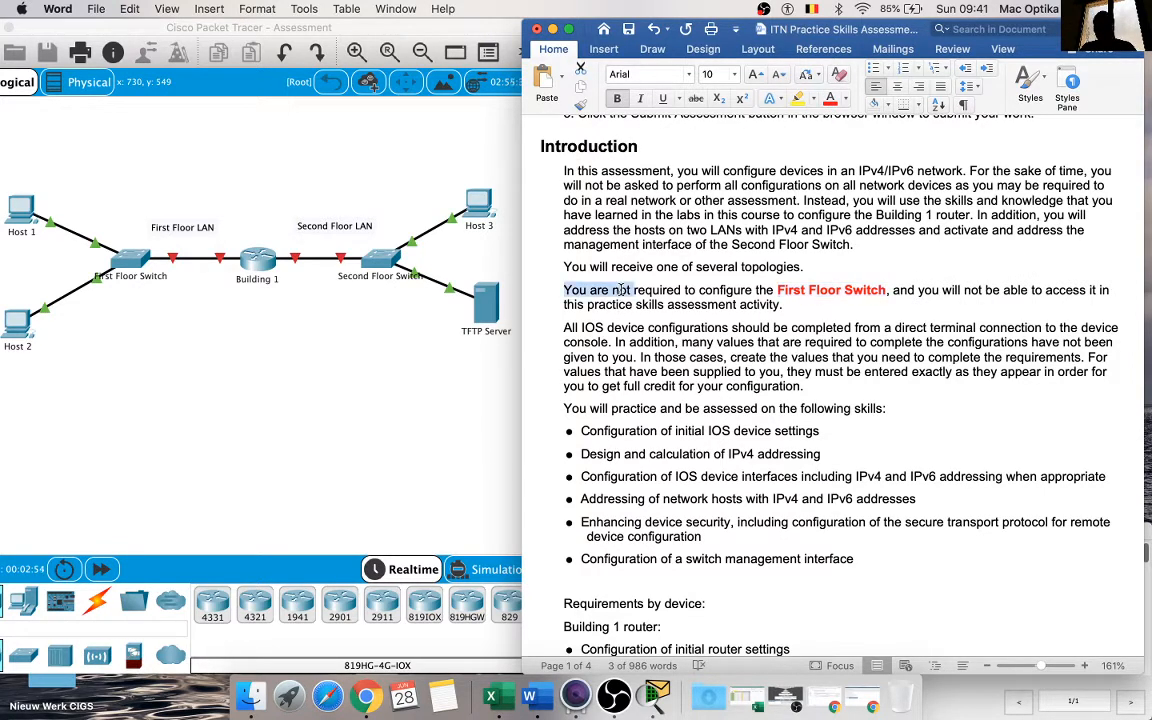
left_click(617, 98)
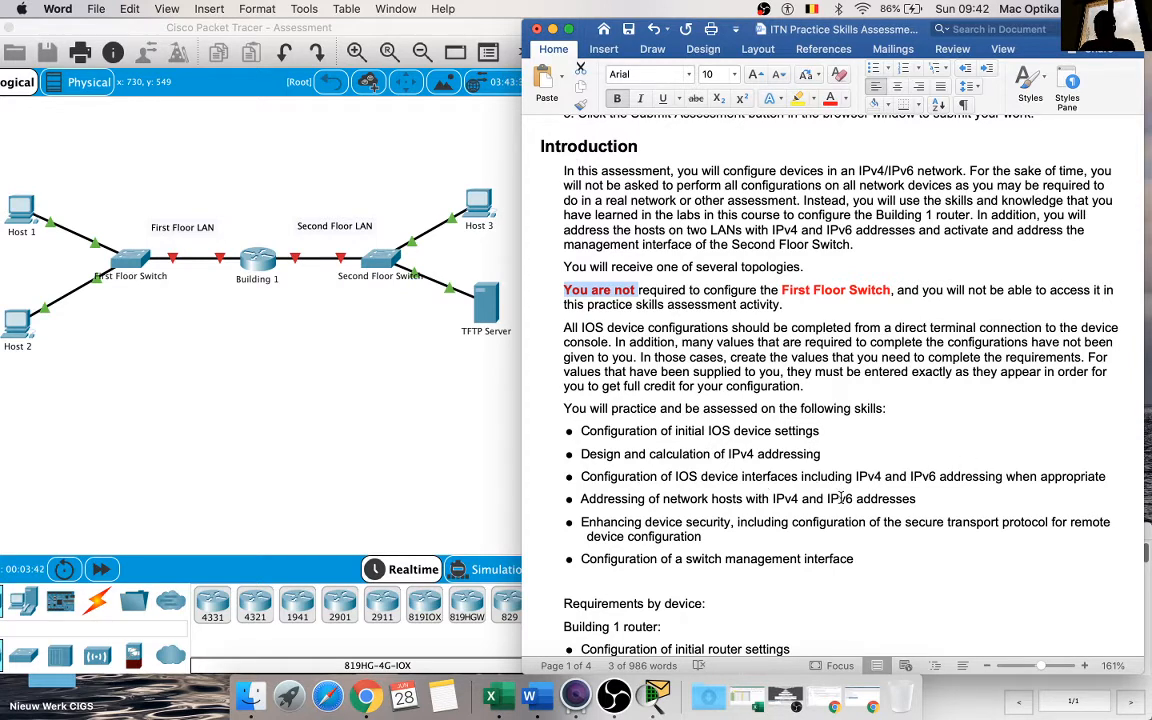
Step: Read the list of assessed skills and the requirements for the Building 1 router, Second Floor Switch, and PC and server hosts
scroll(784, 540, "down", 2)
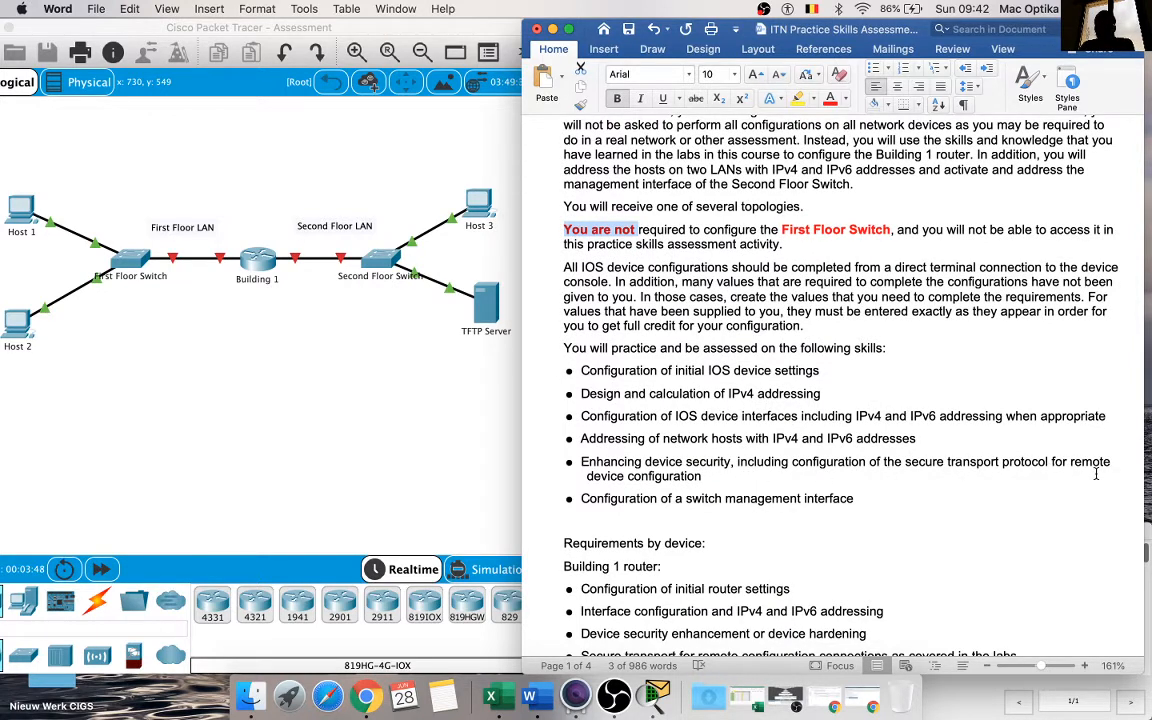
scroll(1096, 474, "down", 8)
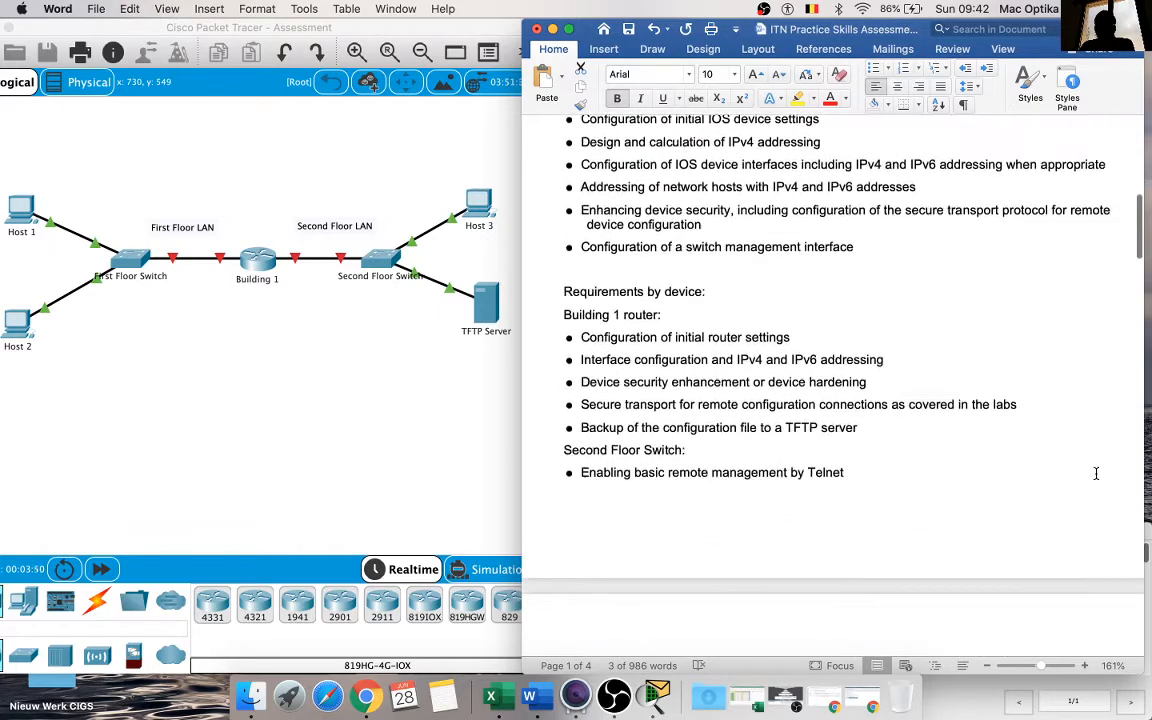
scroll(1096, 474, "down", 1)
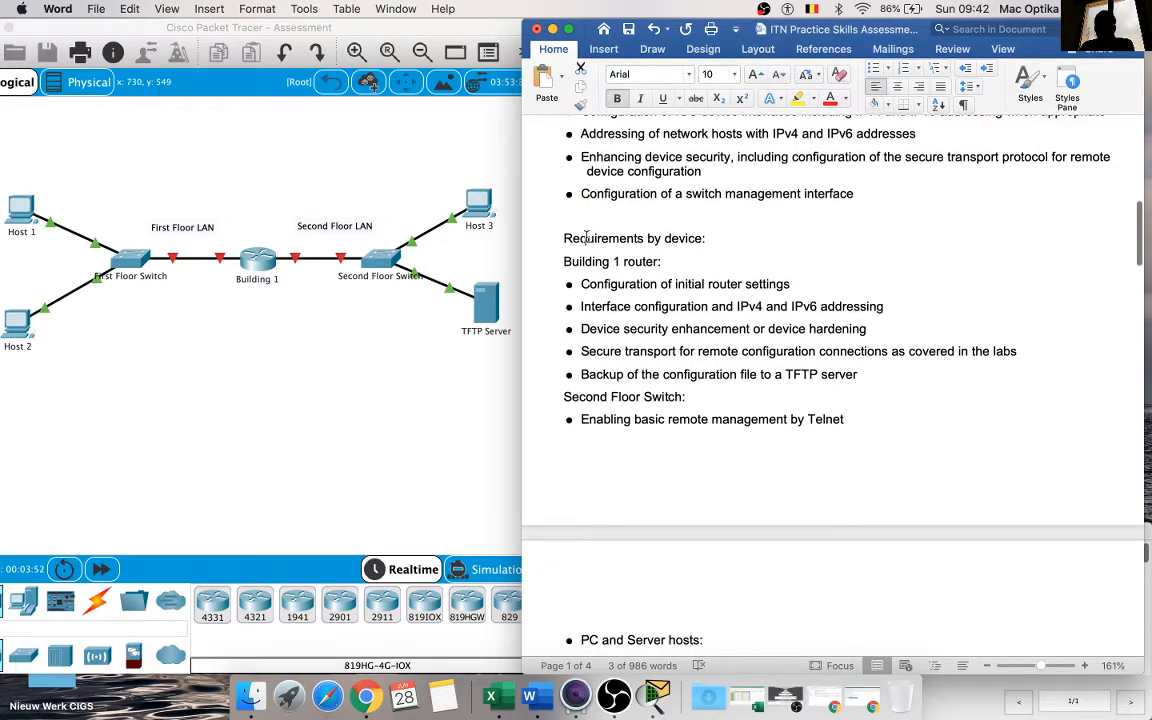
scroll(689, 237, "down", 8)
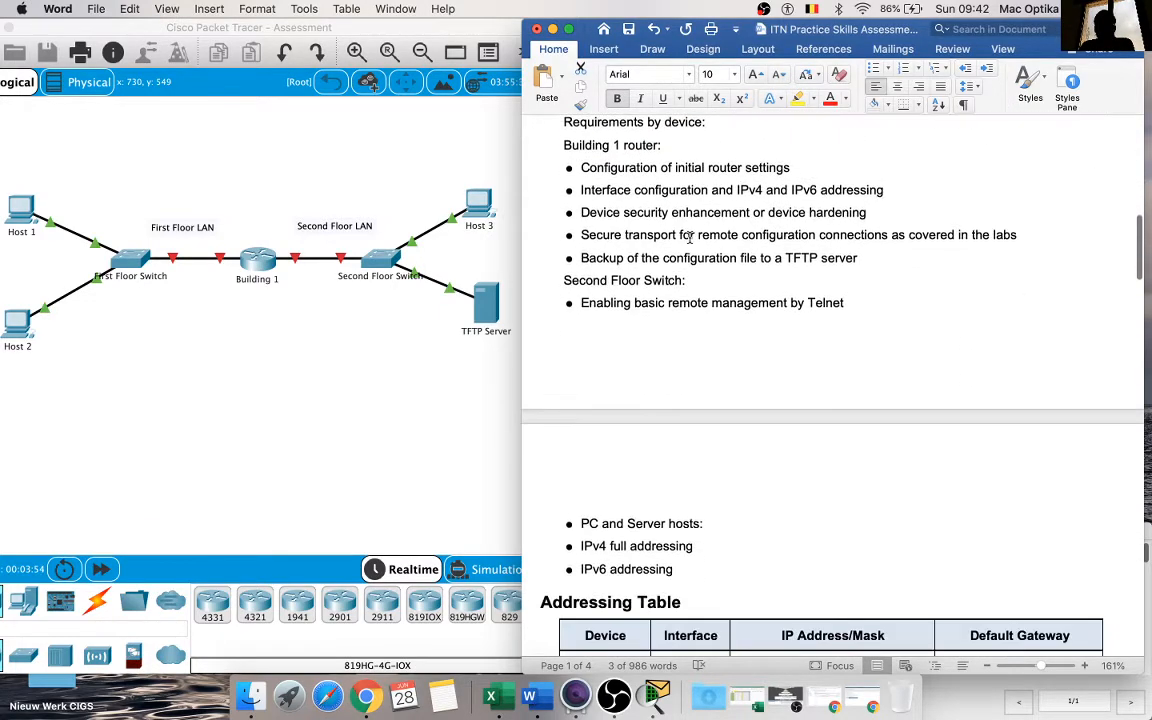
scroll(689, 237, "up", 6)
scroll(689, 237, "up", 2)
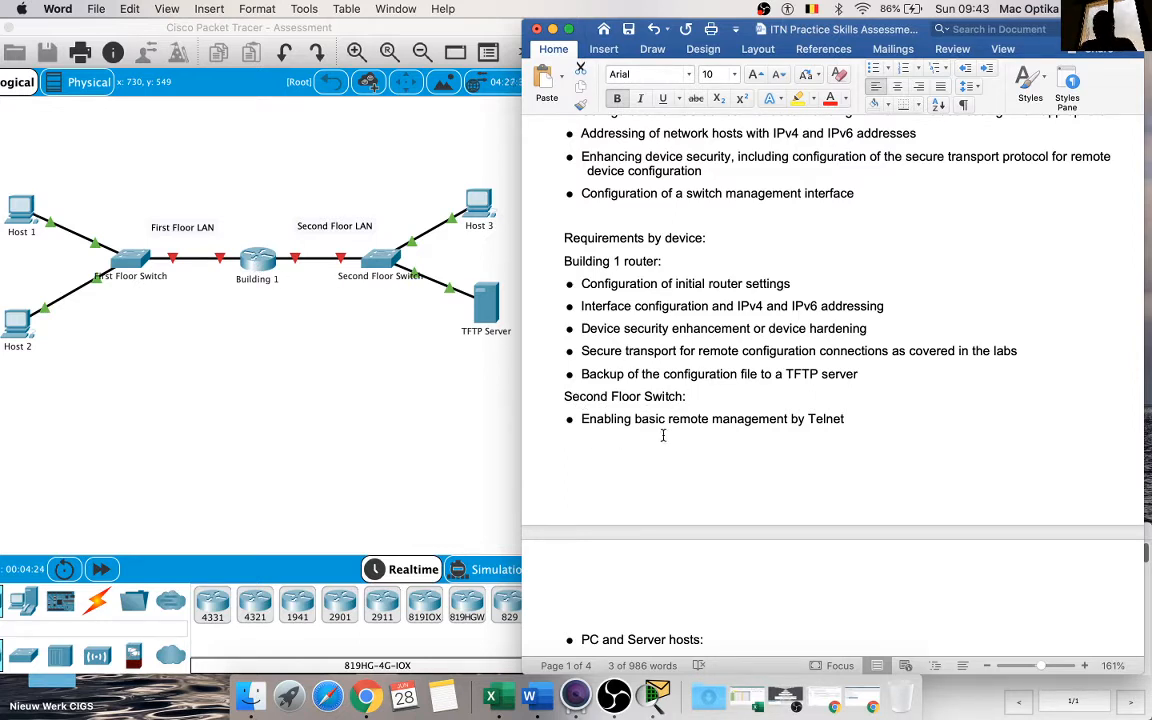
scroll(663, 434, "down", 2)
scroll(798, 369, "down", 3)
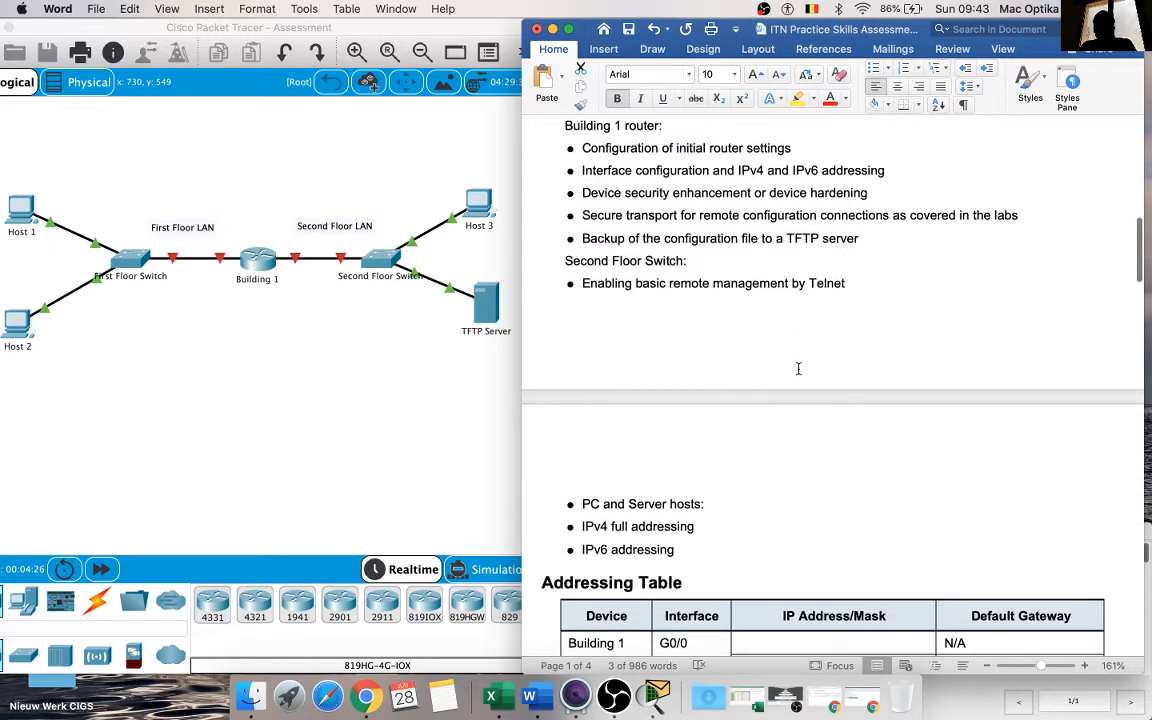
scroll(711, 503, "down", 6)
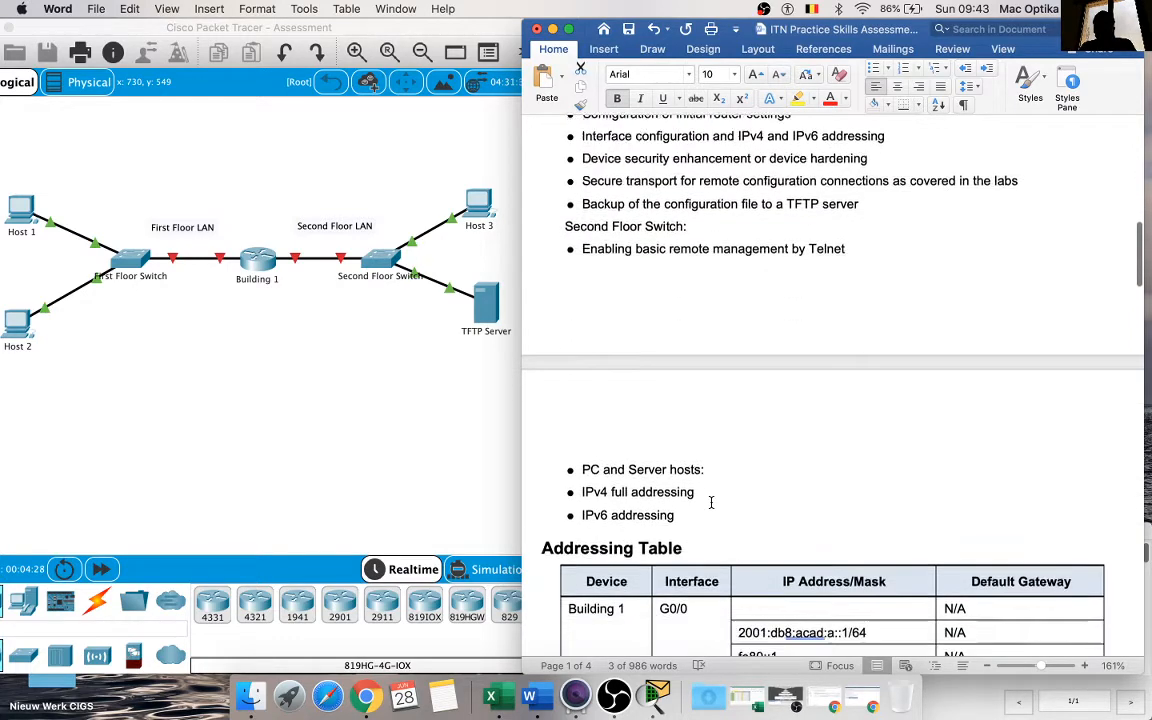
Step: Look over the Addressing Table and skim the instructions as far as Step 2 on configuring the Building 1 router
scroll(701, 473, "down", 10)
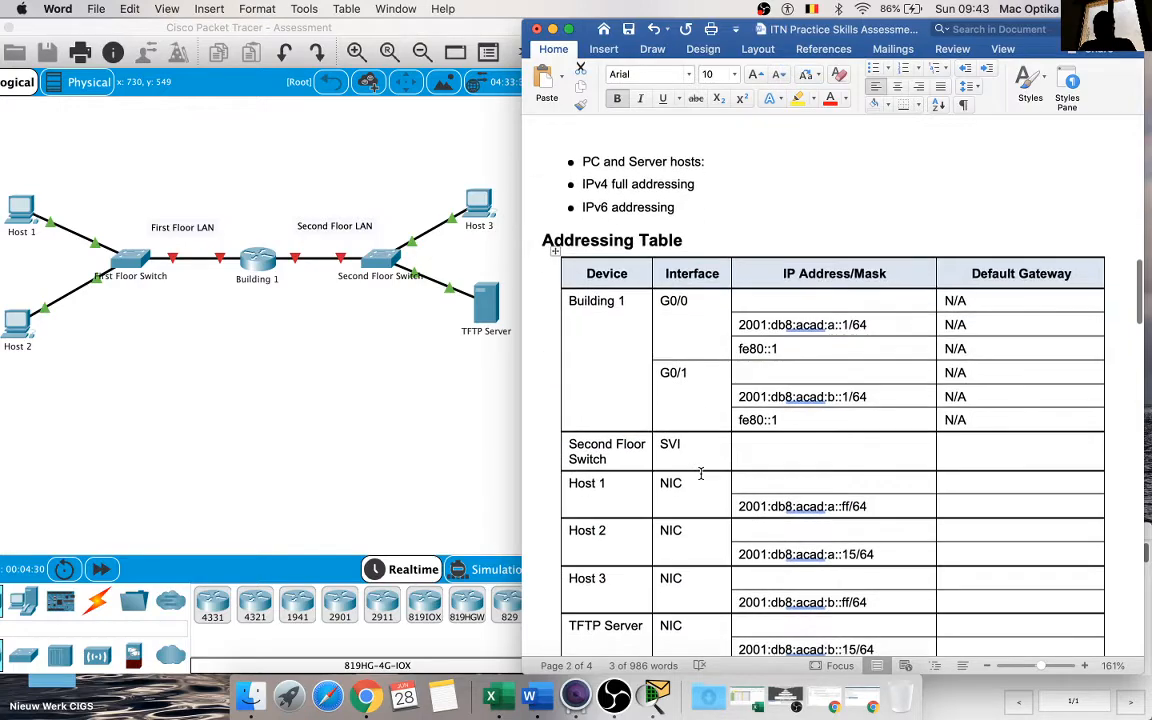
scroll(701, 473, "down", 3)
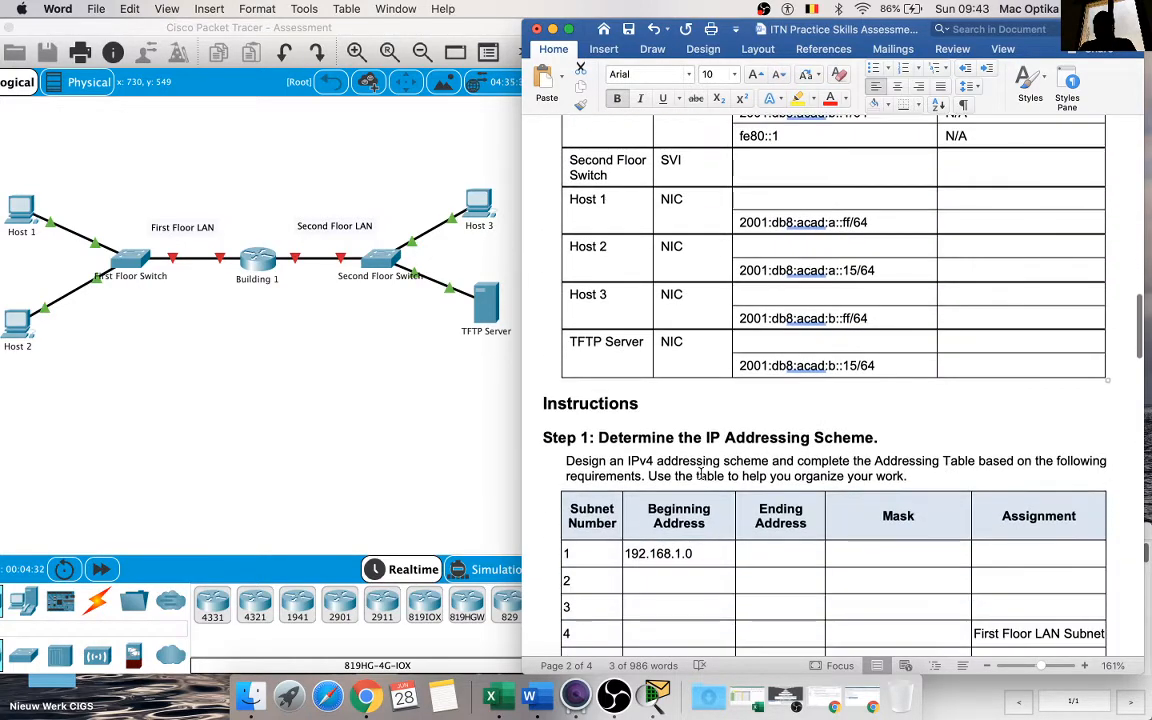
scroll(701, 473, "up", 9)
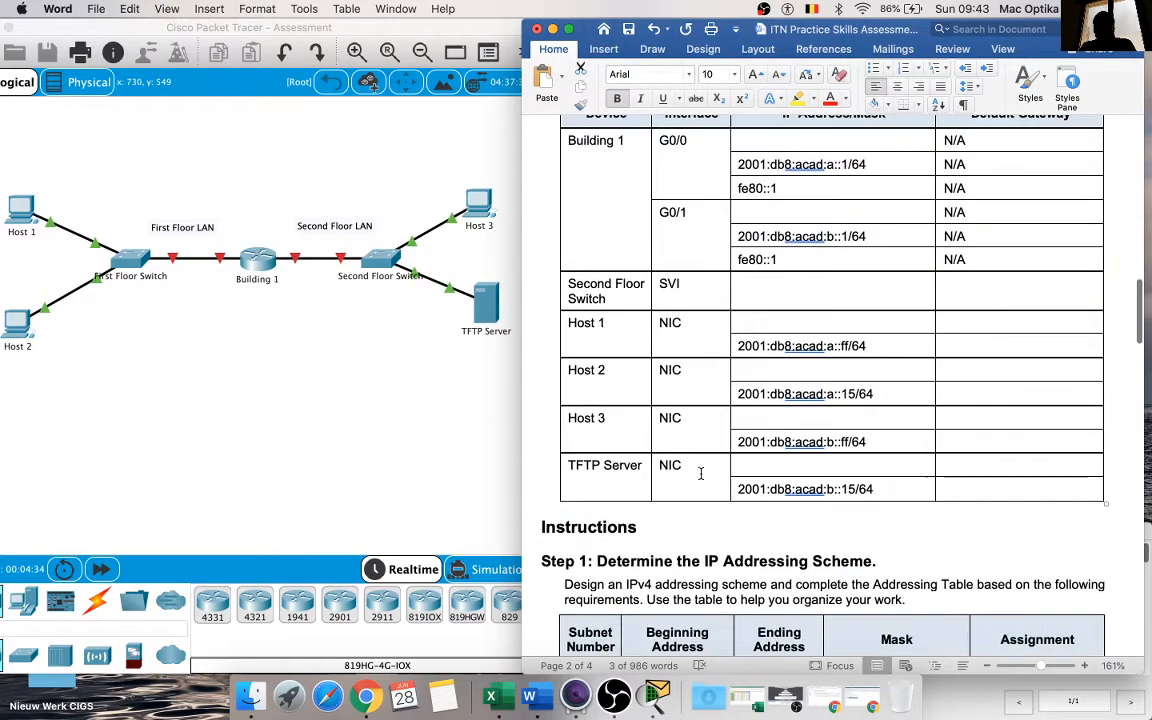
scroll(701, 473, "up", 15)
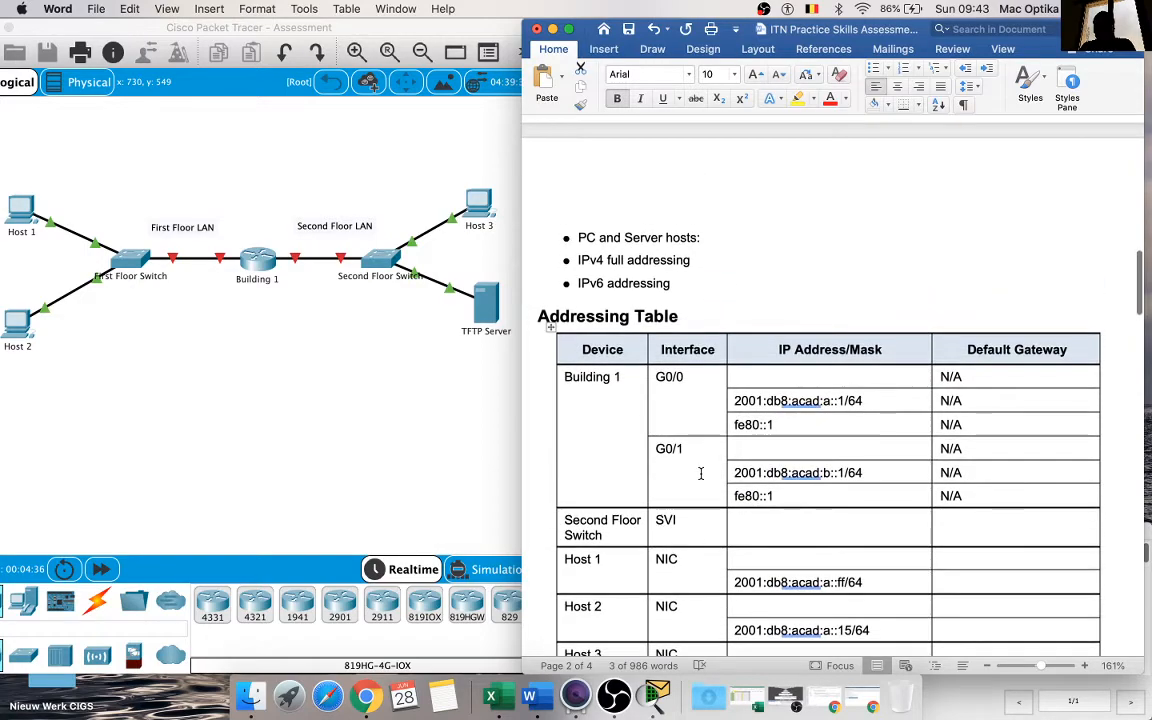
scroll(701, 473, "up", 18)
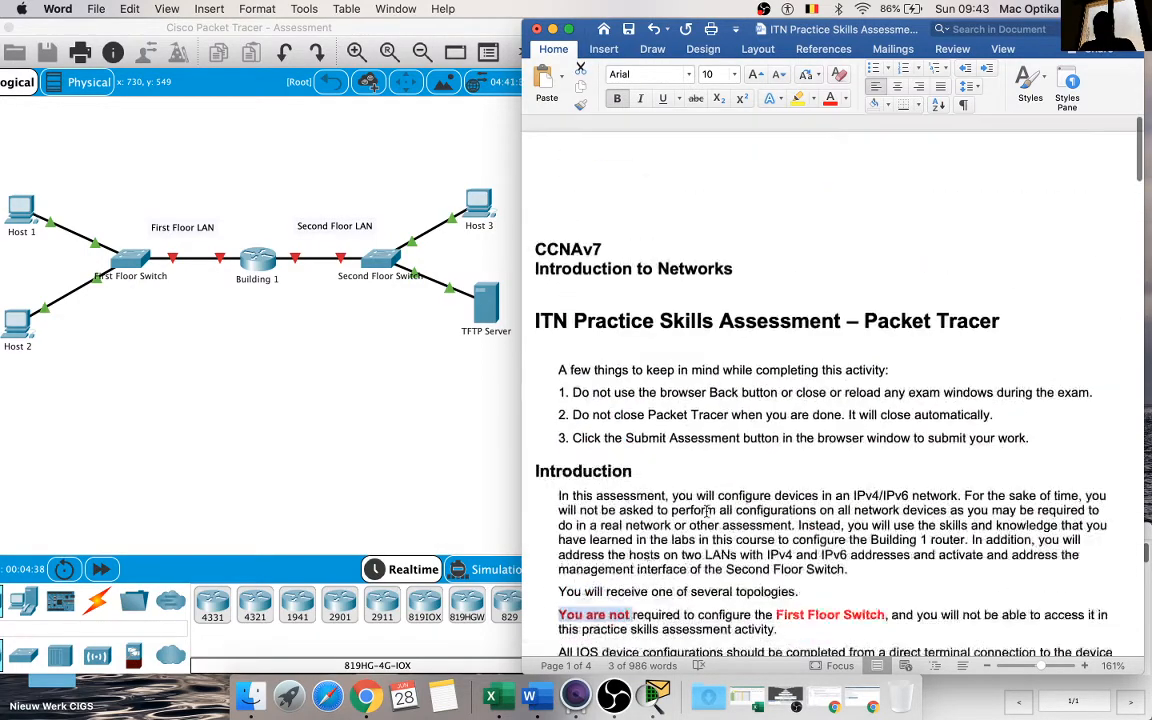
scroll(706, 511, "down", 20)
scroll(706, 511, "down", 20)
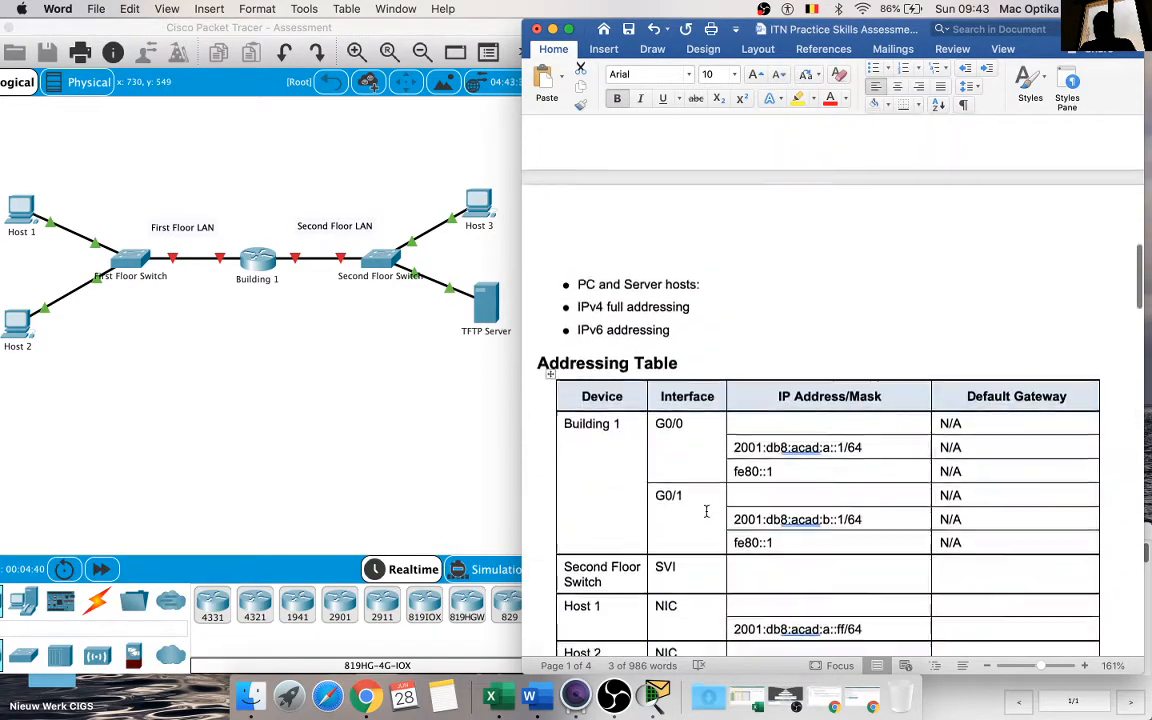
scroll(706, 511, "down", 20)
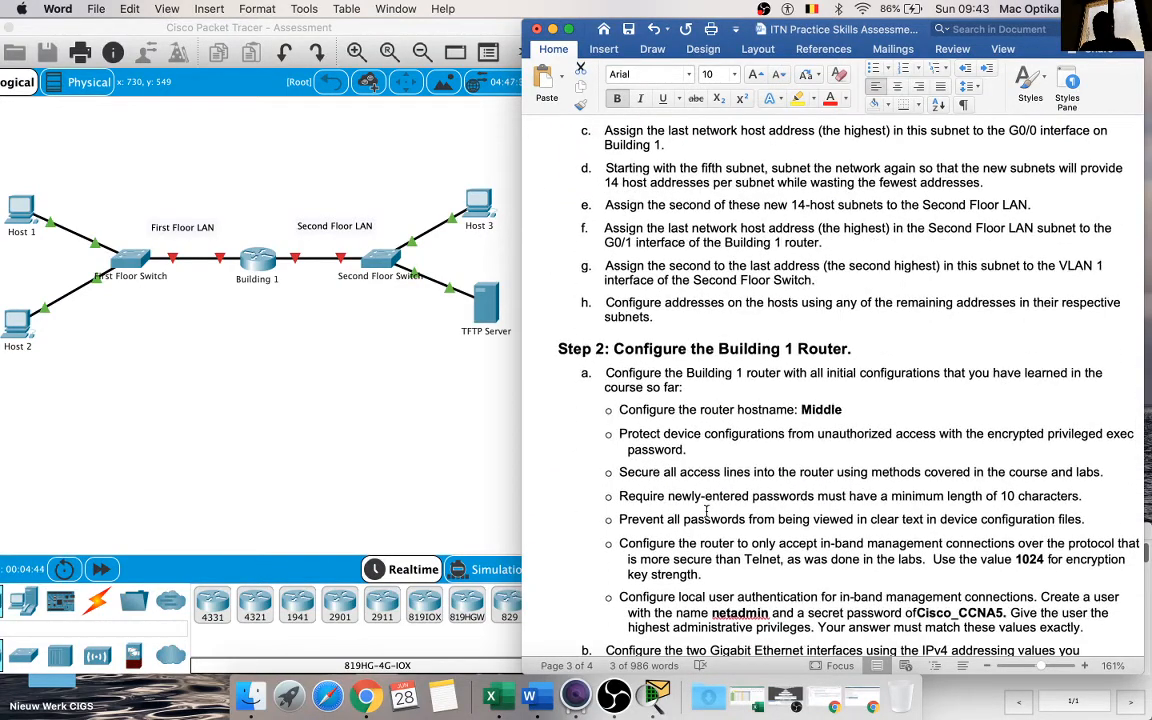
scroll(706, 511, "up", 15)
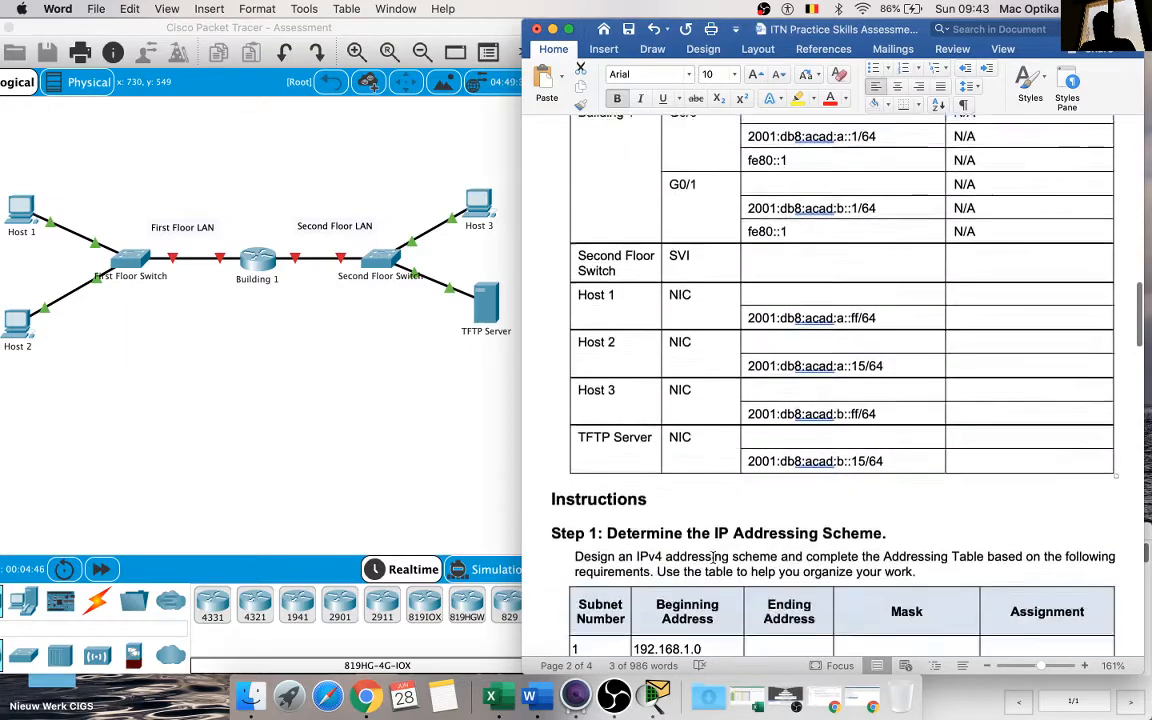
Step: Read the Step 1 subnet table and the requirements for subnetting the network, focusing on the host addresses needed per subnet
scroll(713, 557, "down", 5)
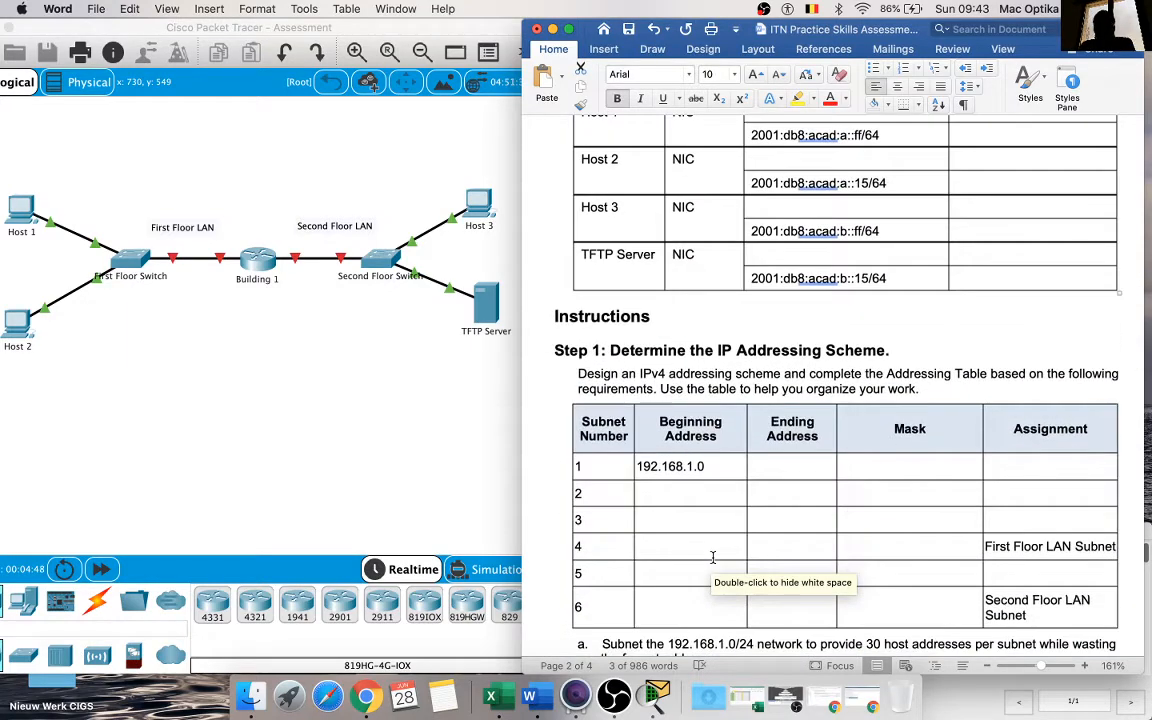
scroll(713, 557, "down", 2)
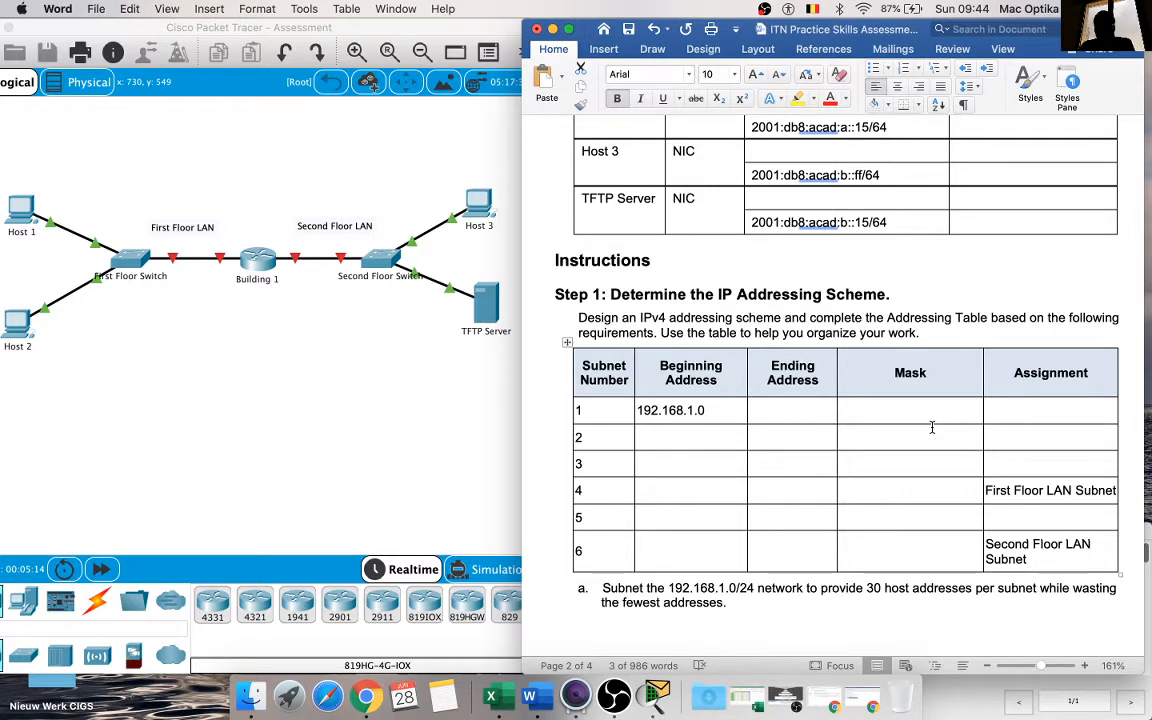
scroll(931, 427, "down", 8)
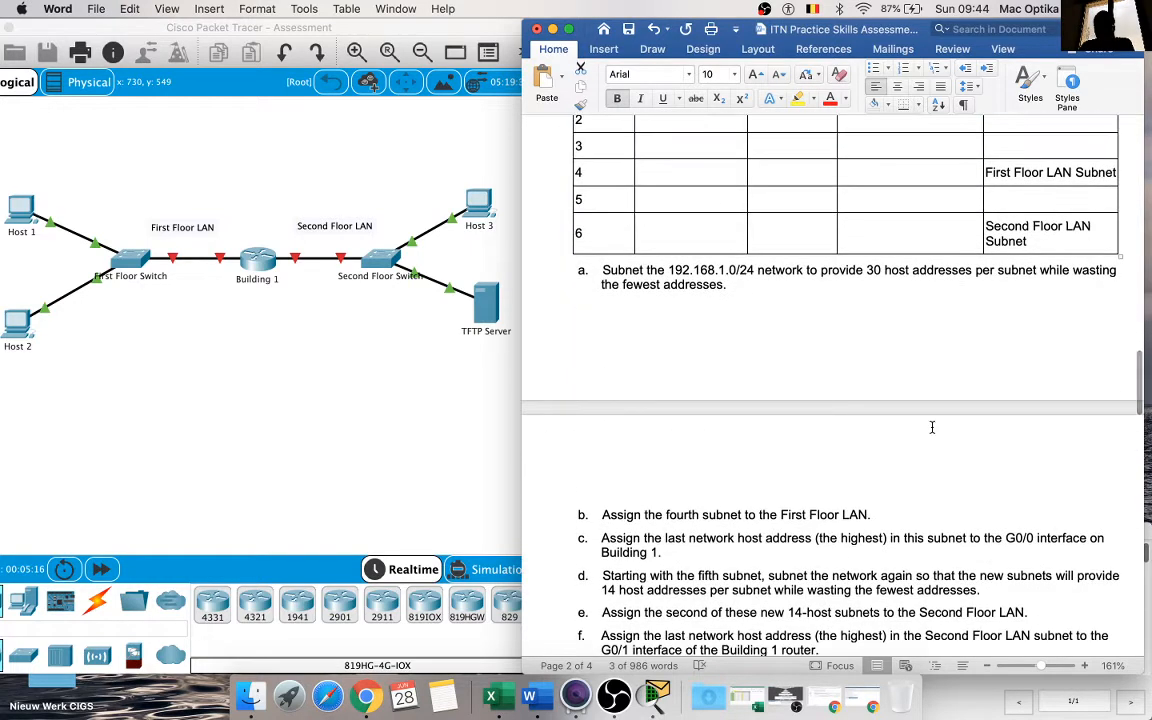
scroll(931, 427, "up", 5)
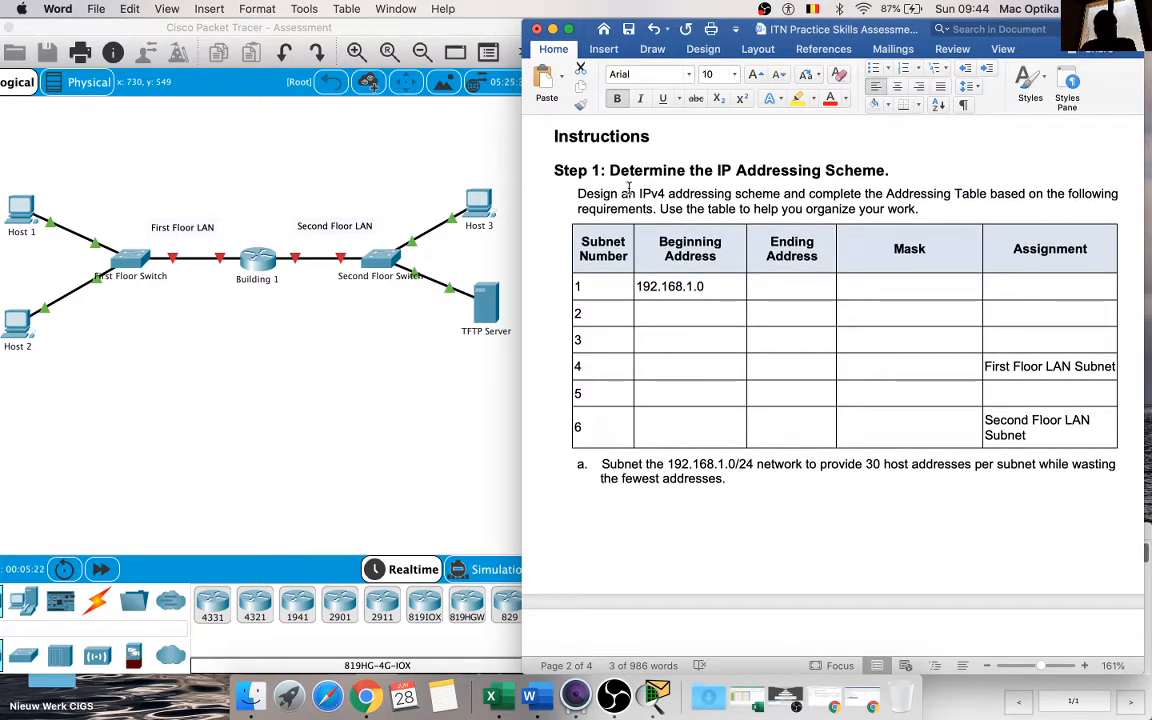
triple_click(701, 286)
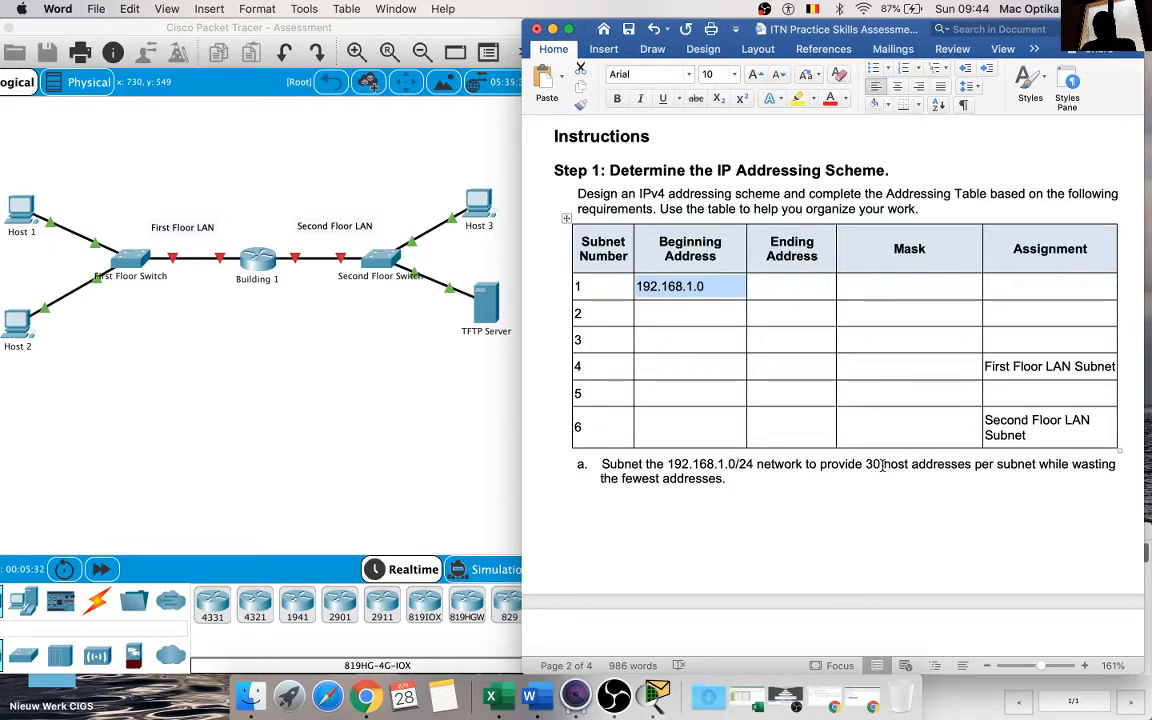
left_click_drag(883, 464, 972, 464)
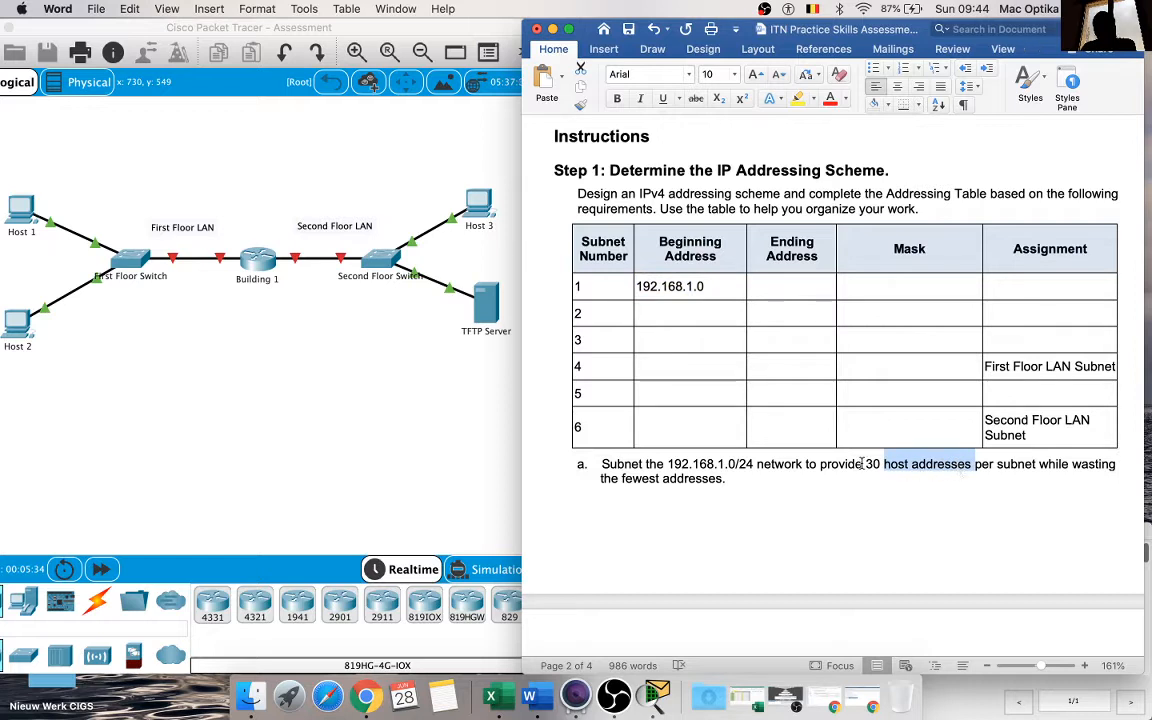
left_click_drag(866, 464, 972, 465)
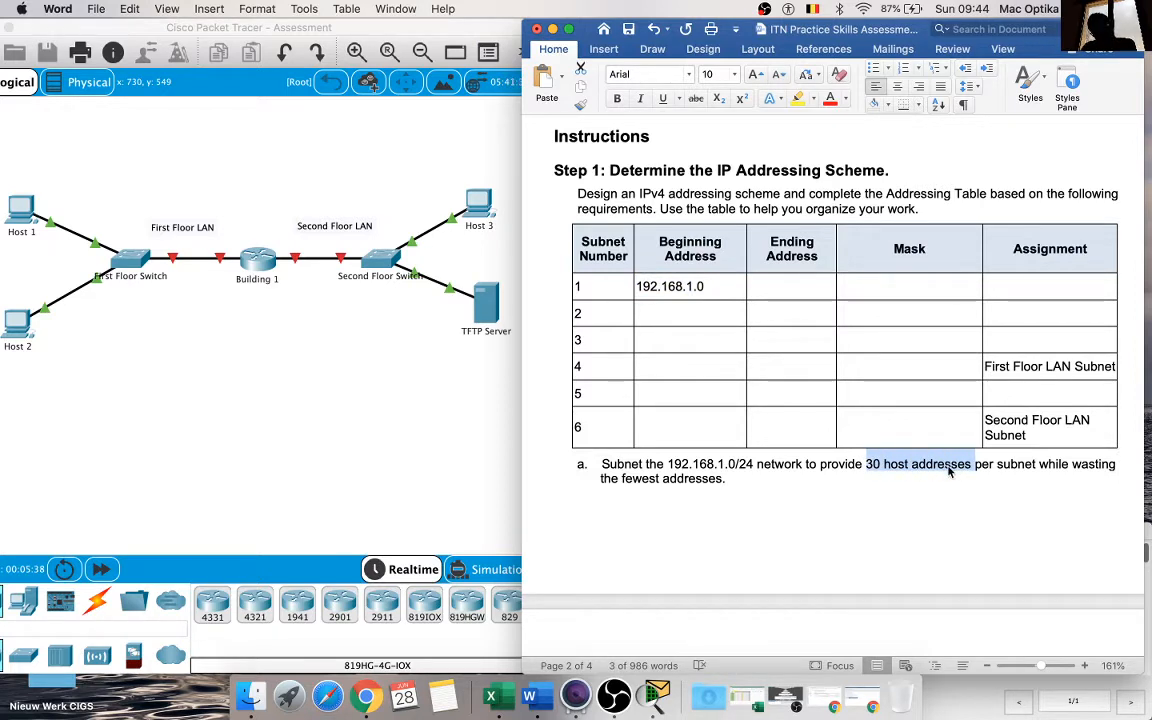
left_click(913, 468)
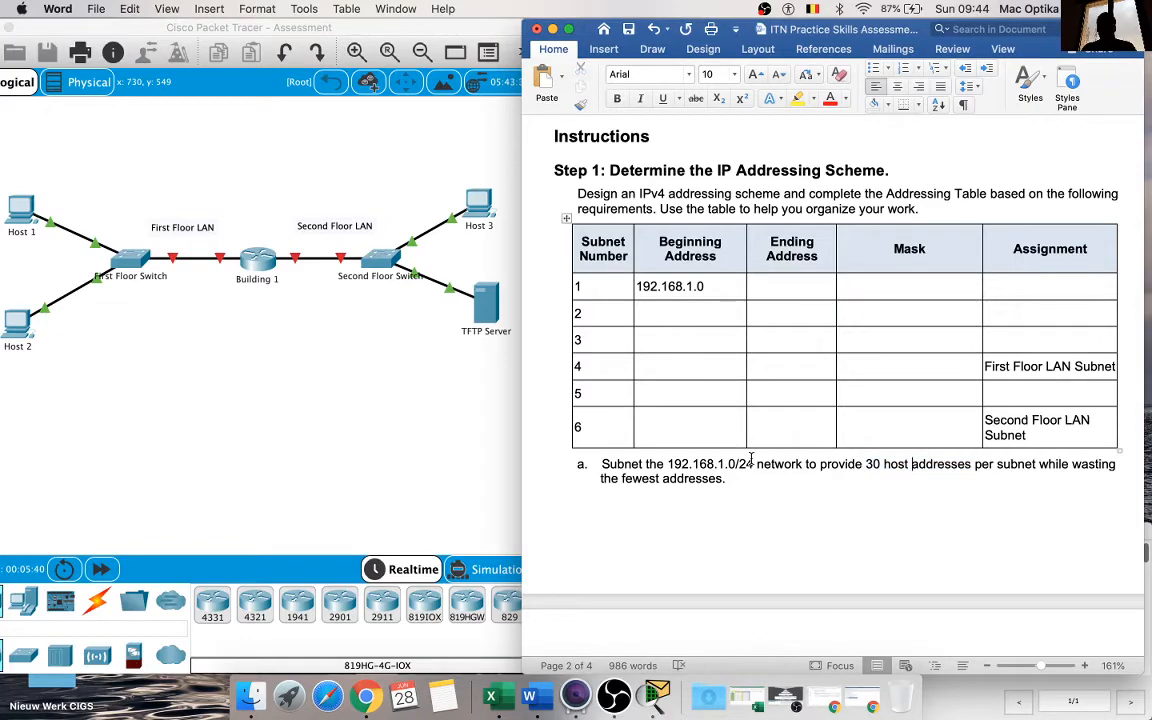
Step: Copy the network address 192.168.1.0/24 from requirement a into cell A1 of the PT Cisco workbook in Excel
left_click_drag(754, 466, 670, 467)
key("super+c")
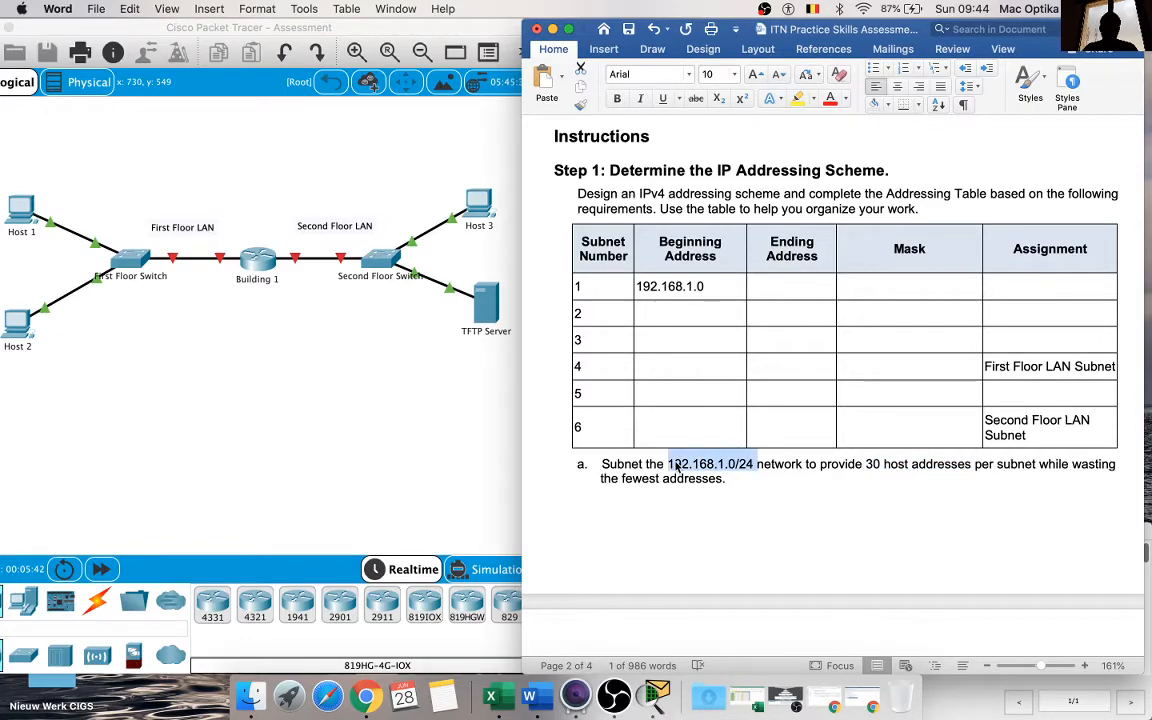
left_click(707, 695)
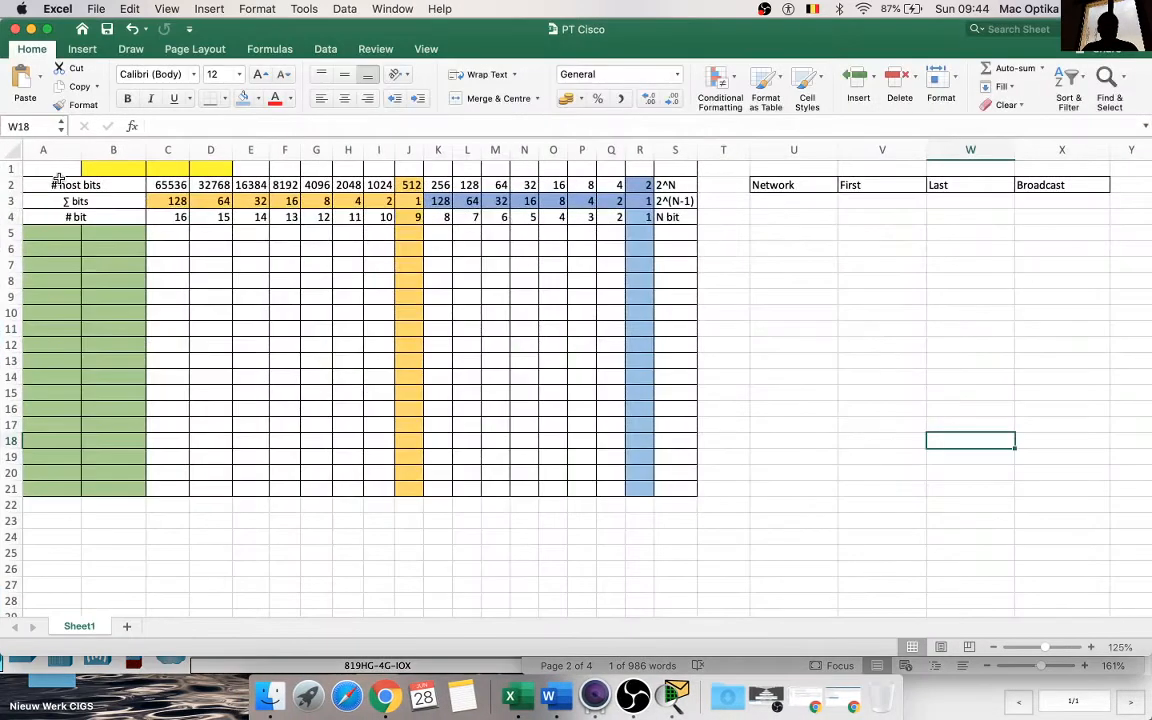
left_click(59, 173)
key("super+v")
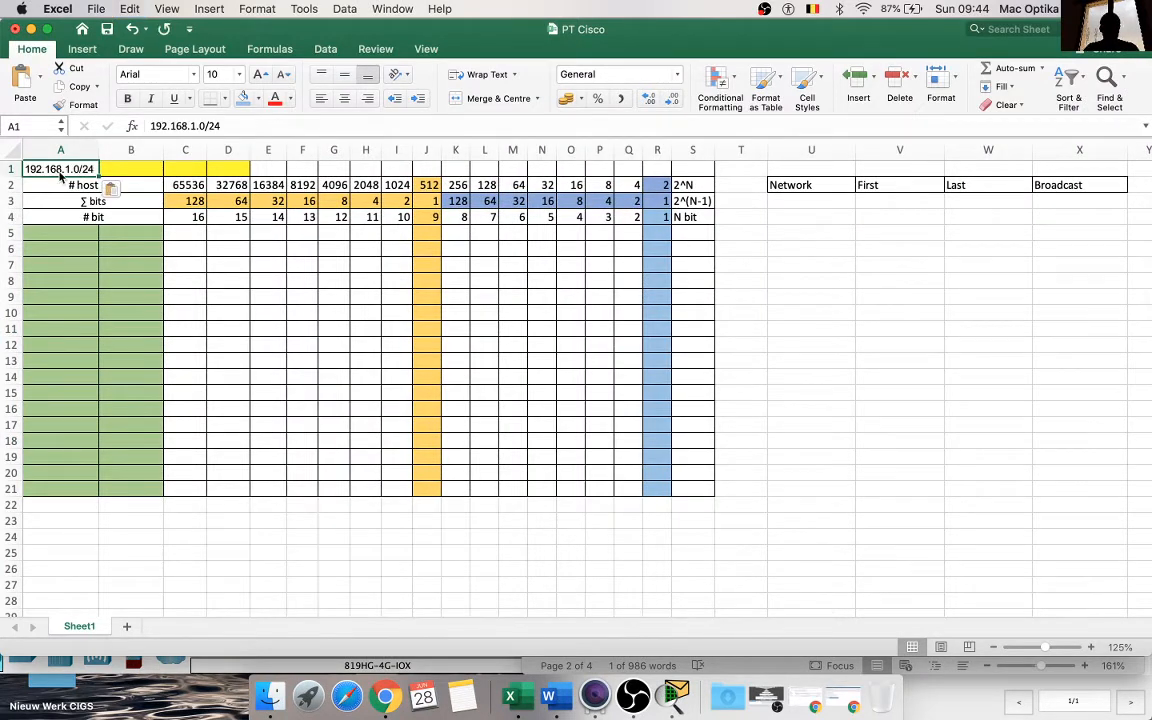
left_click(120, 297)
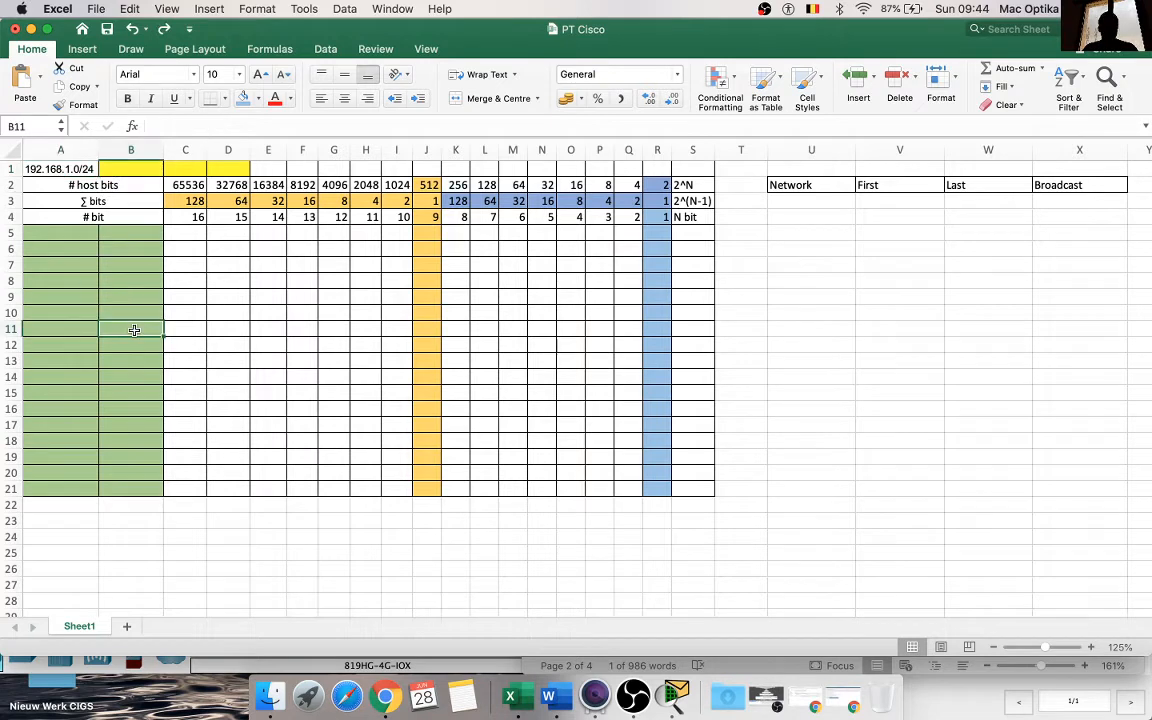
left_click(87, 168)
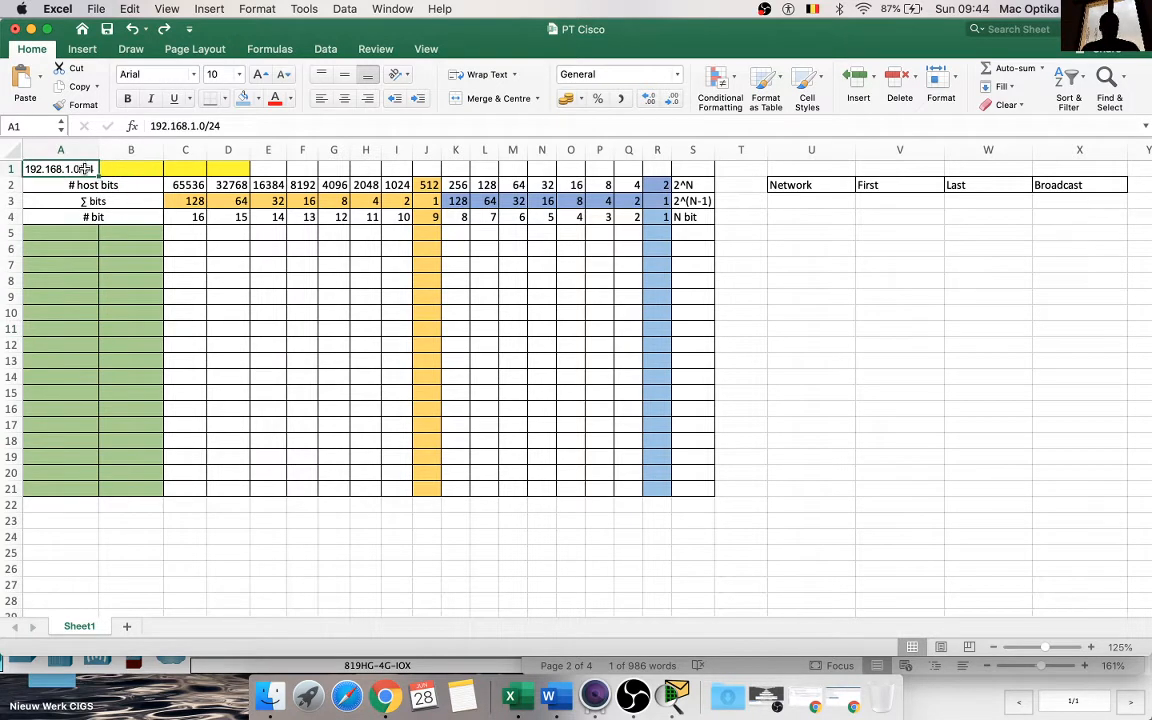
Step: Enter 192 in A5, 168 in B5 and 0 in C5 as the start of the network's first row
left_click(88, 232)
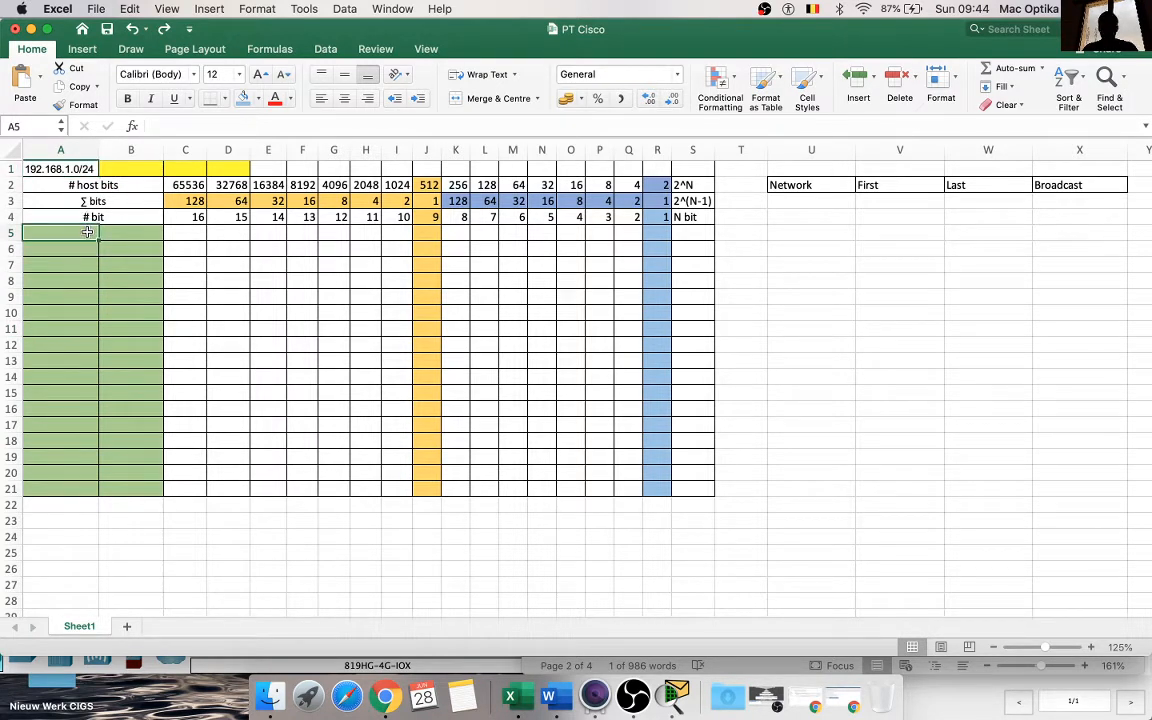
type("192")
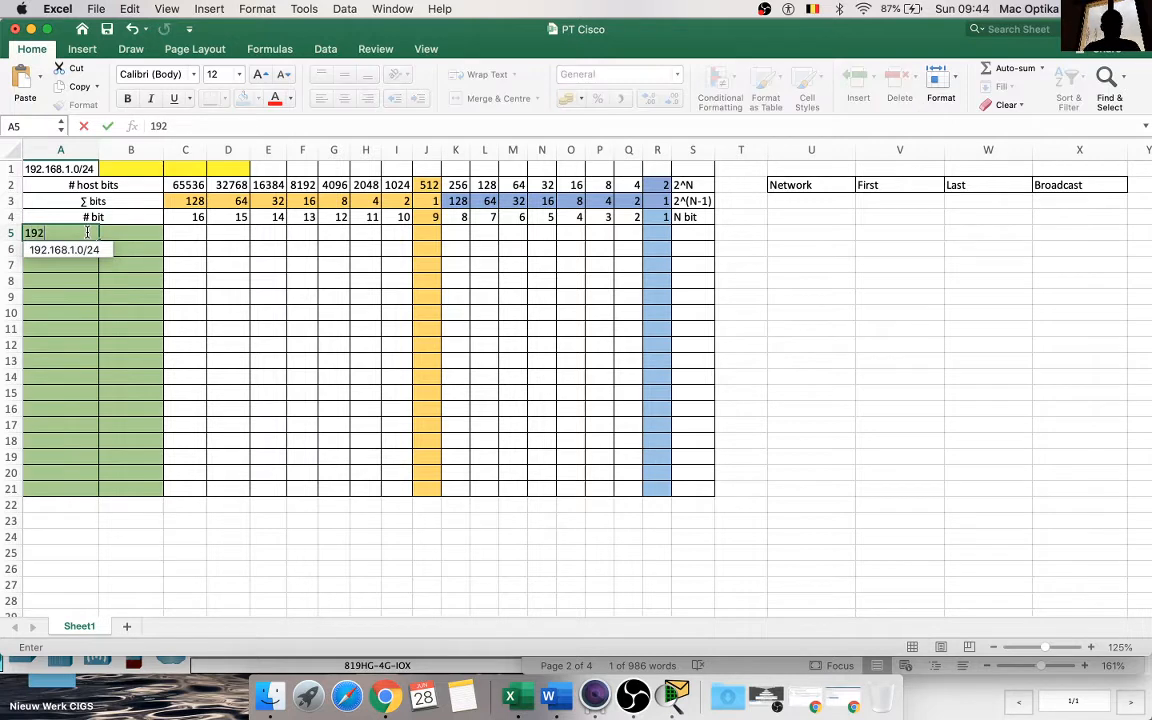
key("Tab")
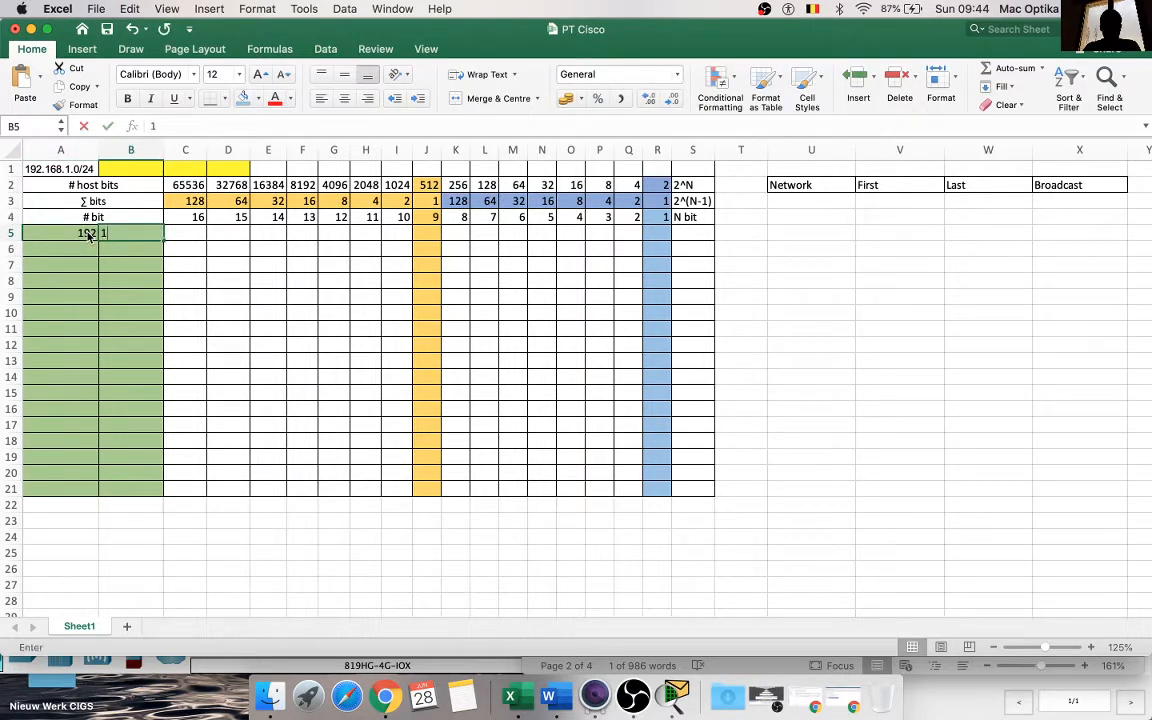
type("168")
key("Tab")
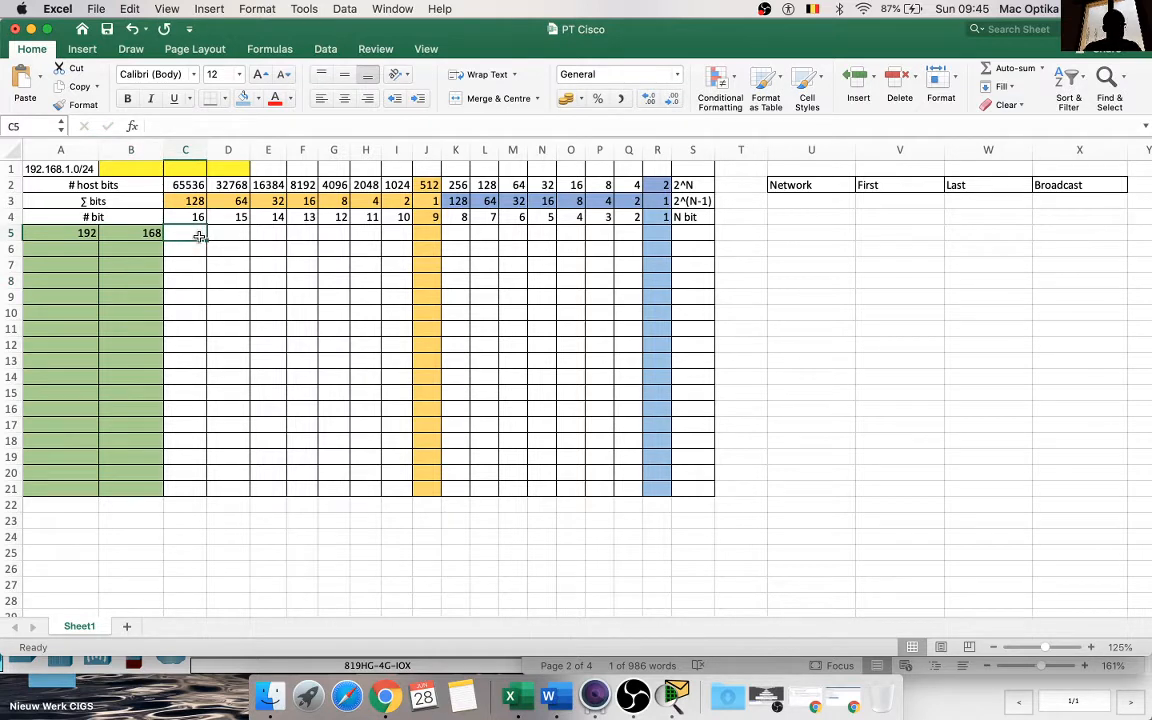
left_click(210, 278)
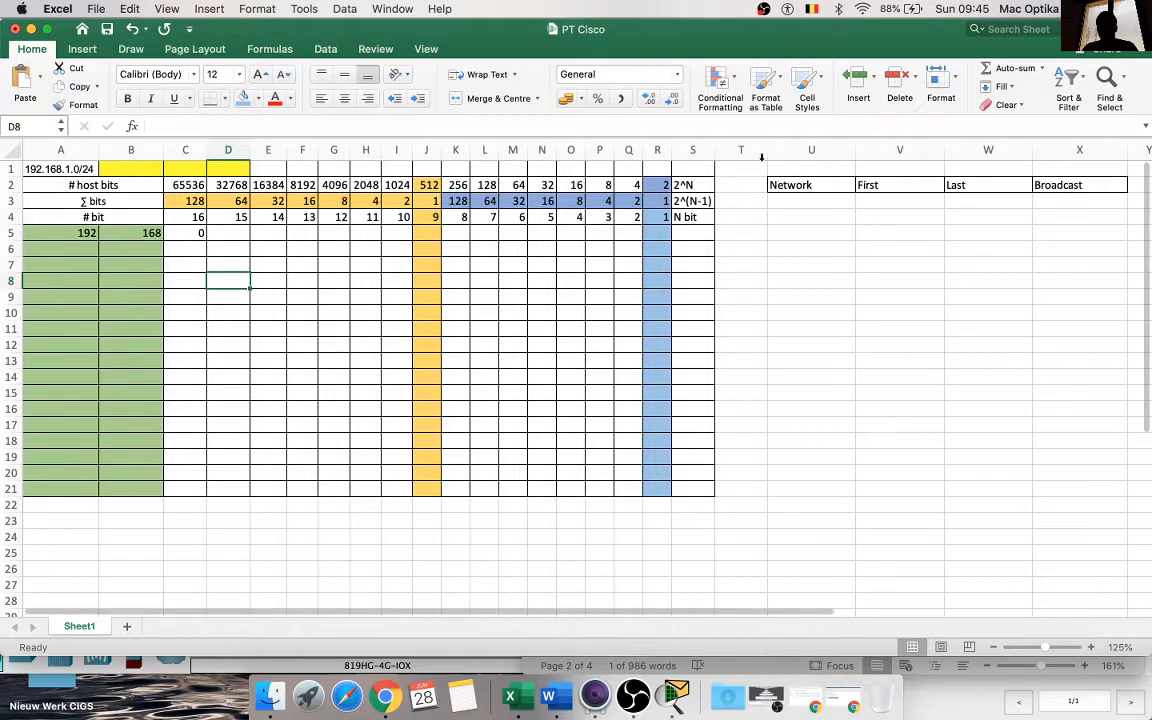
Step: Switch to the Word instructions and format "30 host addresses" in requirement a as bold red text
left_click(548, 695)
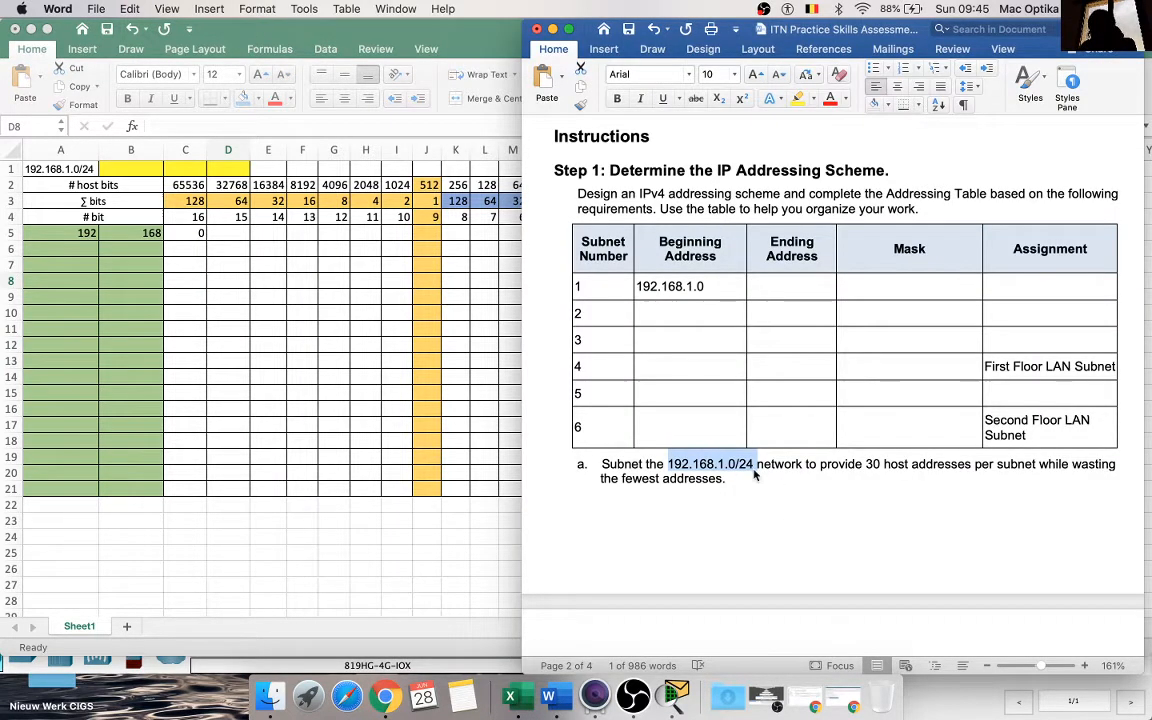
left_click_drag(866, 464, 935, 466)
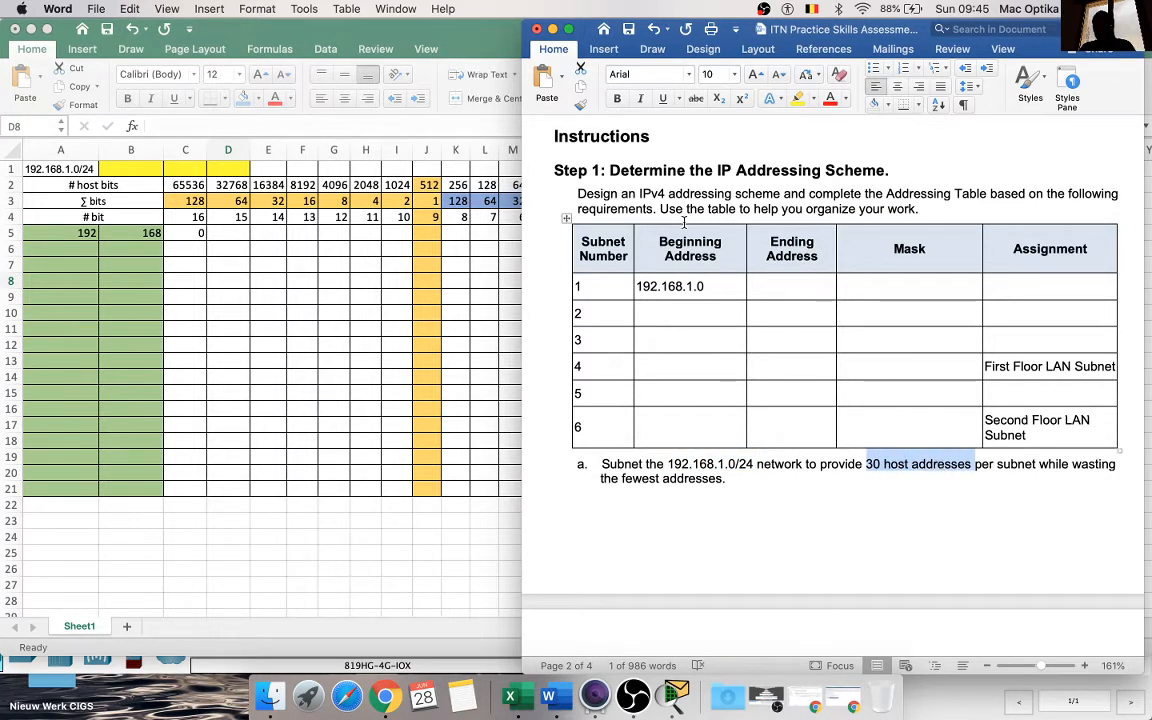
left_click(829, 100)
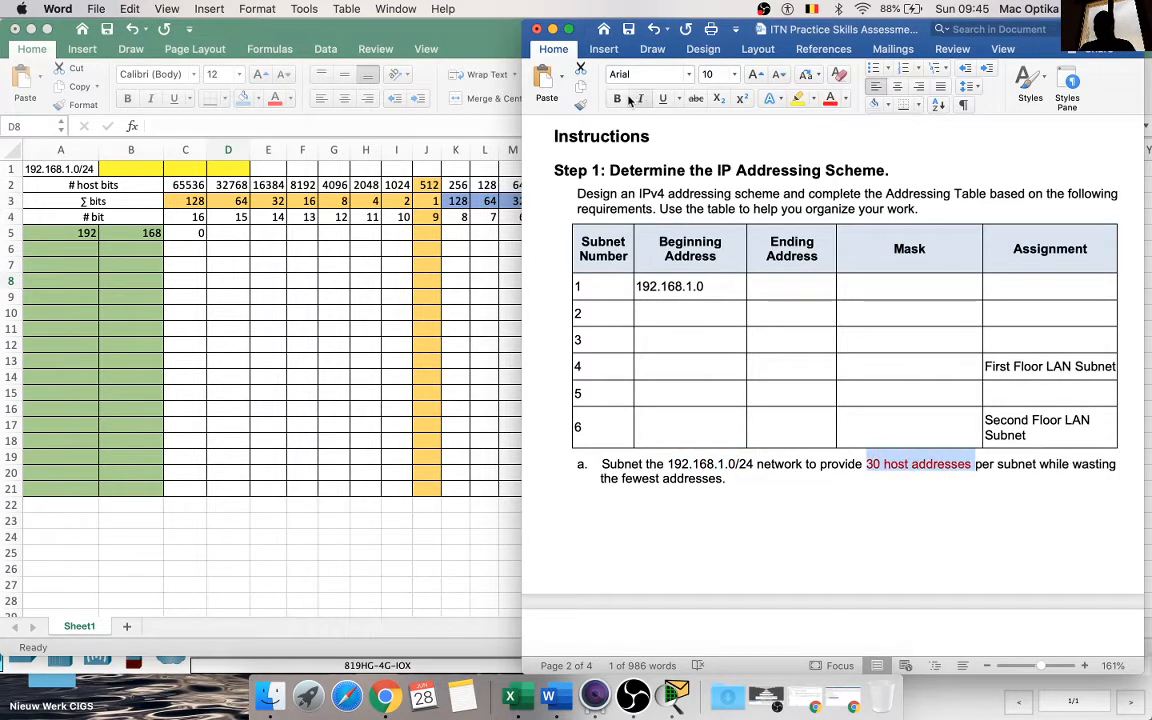
key("super+b")
left_click(795, 395)
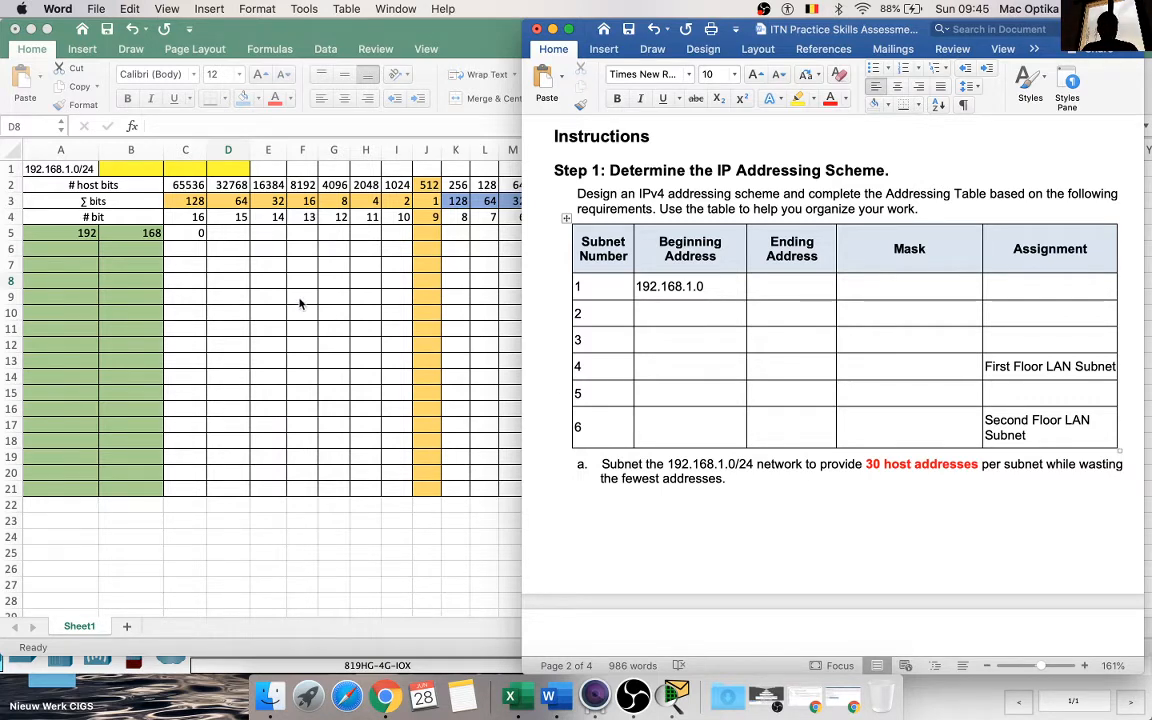
Step: Back in the Excel workbook, complete the third octet's bits in row 5 with 0 through I5 and 1 in J5
left_click(200, 232)
left_click_drag(204, 232, 405, 238)
left_click(420, 235)
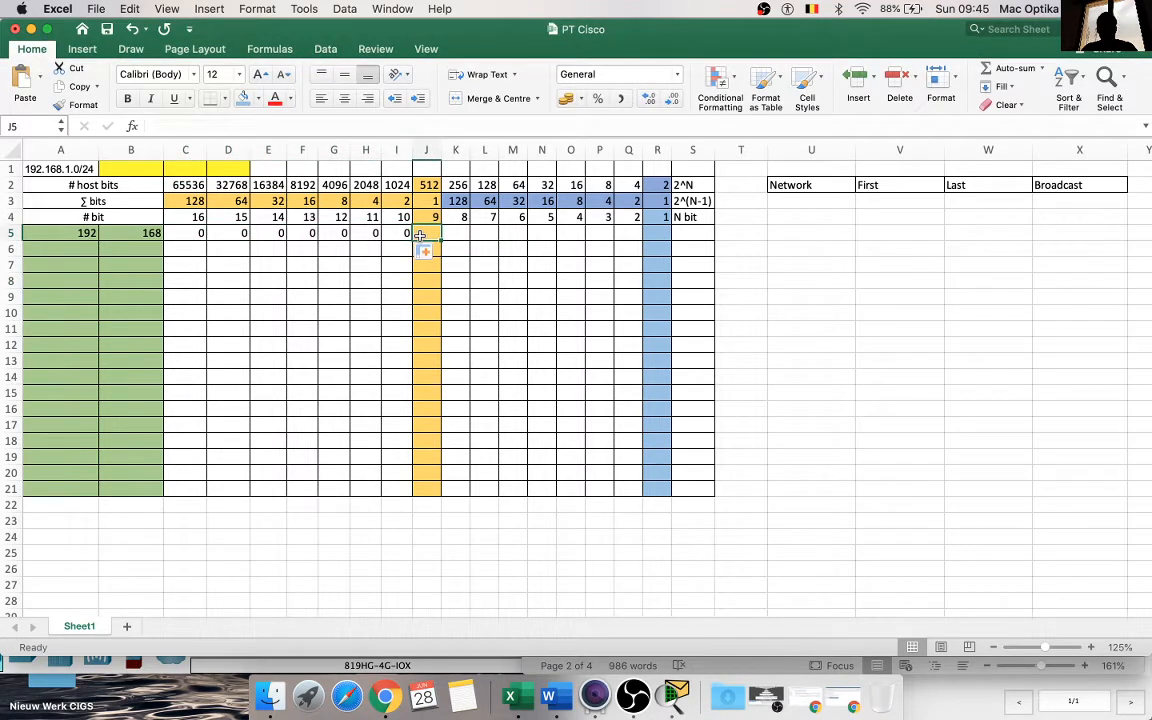
type("1")
key("Return")
left_click(398, 280)
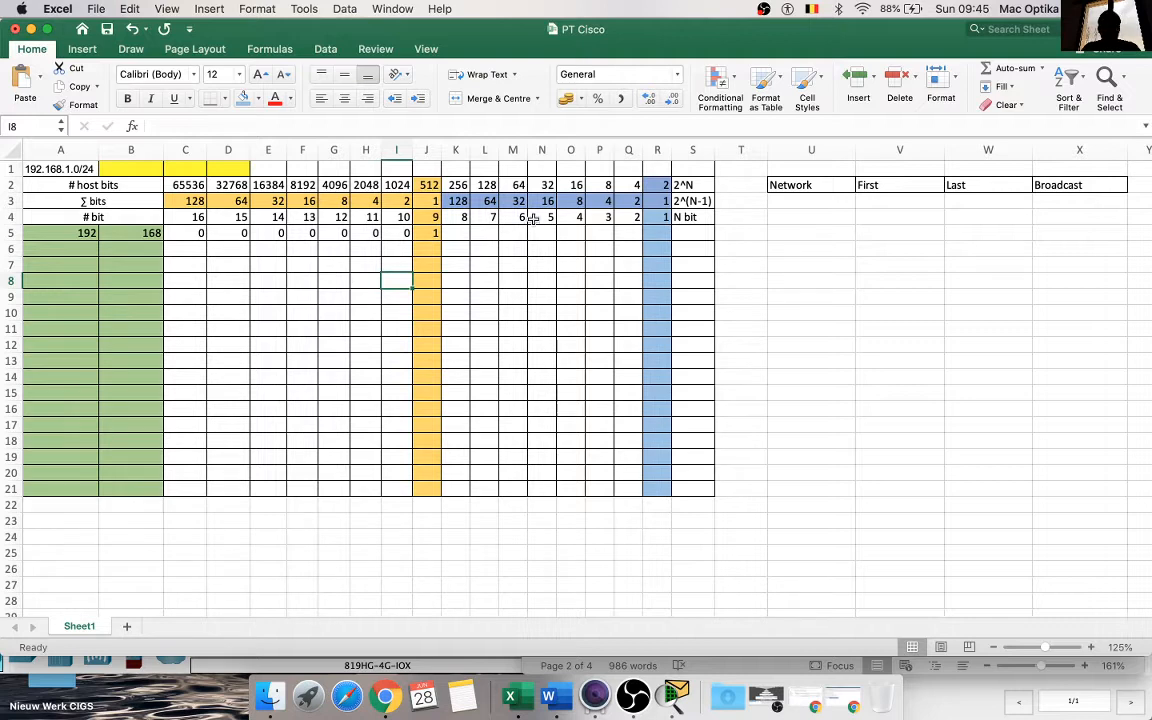
Step: Fill the fourth octet's bits in row 5, cells K5 to R5, with 0
left_click(458, 232)
type("0")
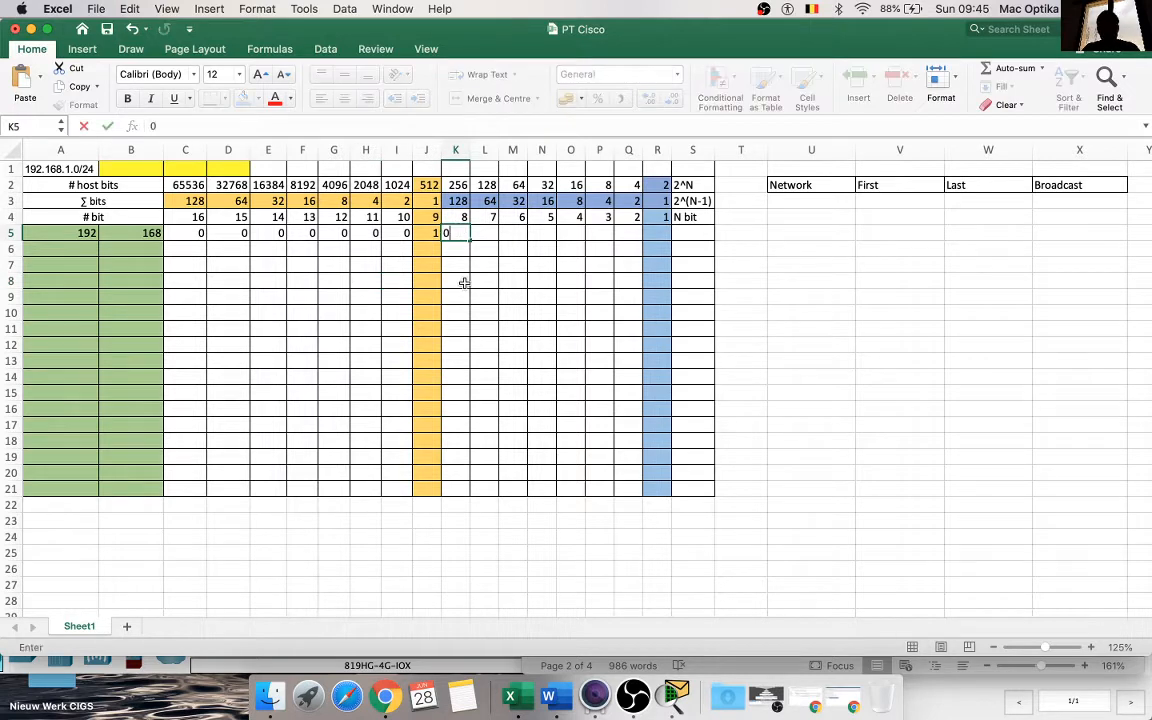
left_click(463, 282)
left_click(461, 234)
left_click_drag(469, 238, 668, 244)
left_click(606, 274)
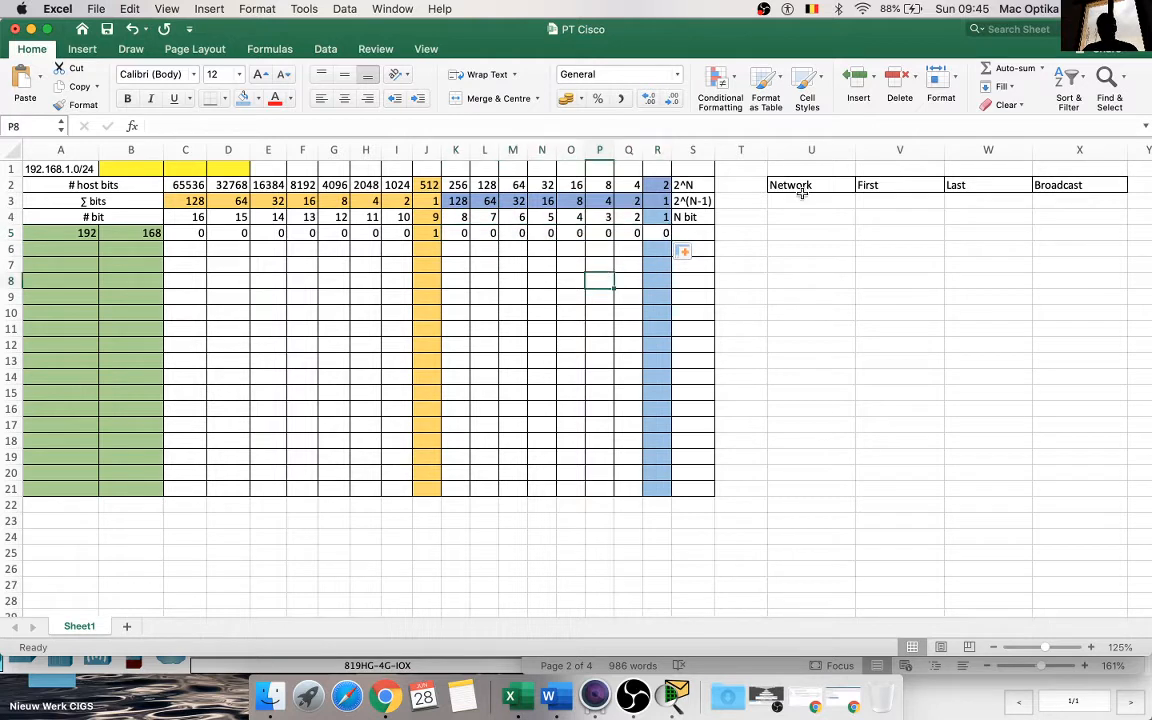
Step: Enter 30 as the required host count in cells T3, T5, T7 and T9, beside the Network column
left_click(745, 205)
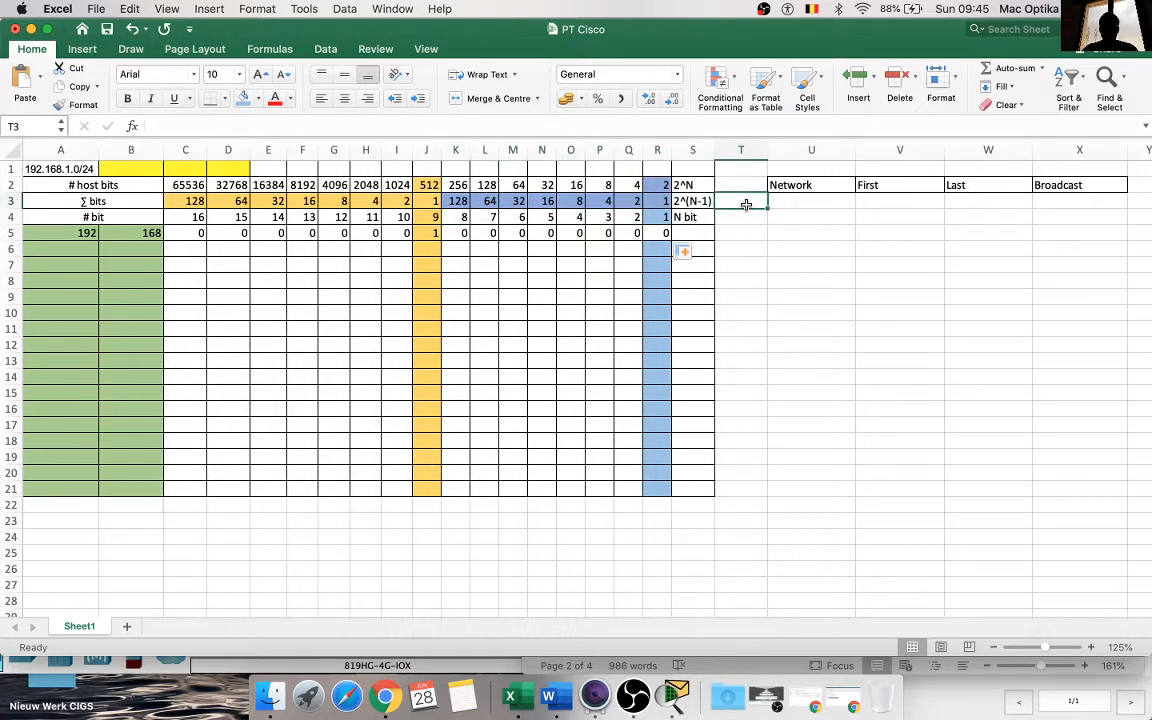
type("30")
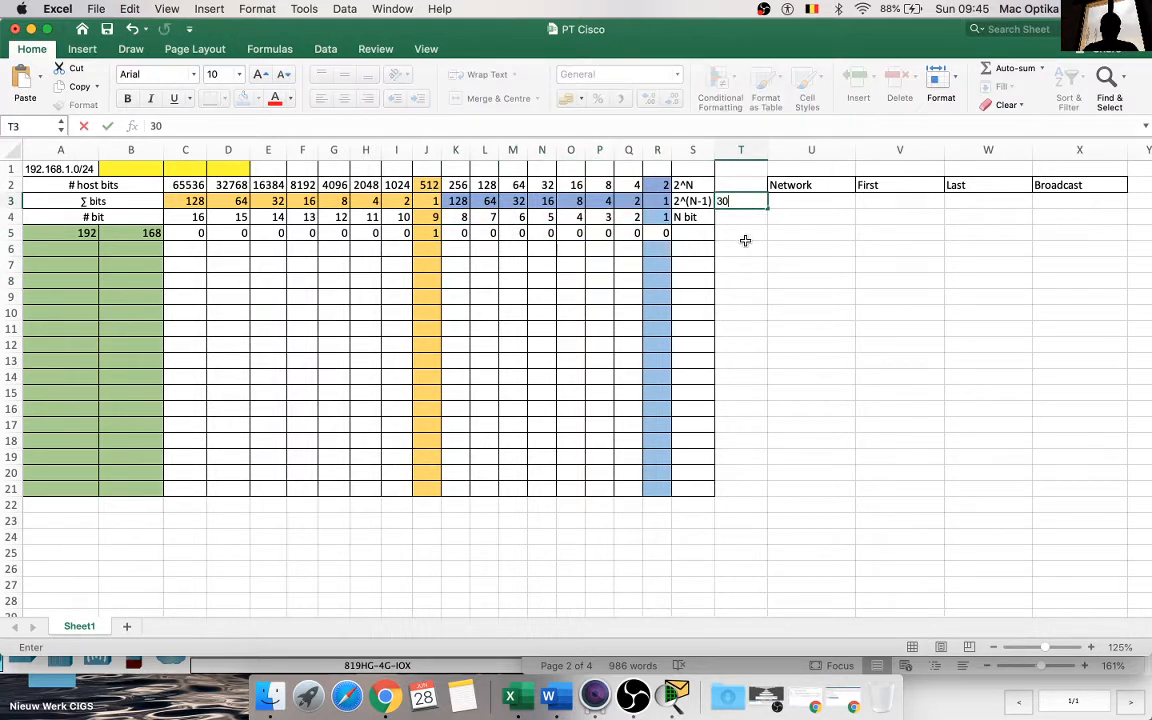
left_click(743, 234)
type("30")
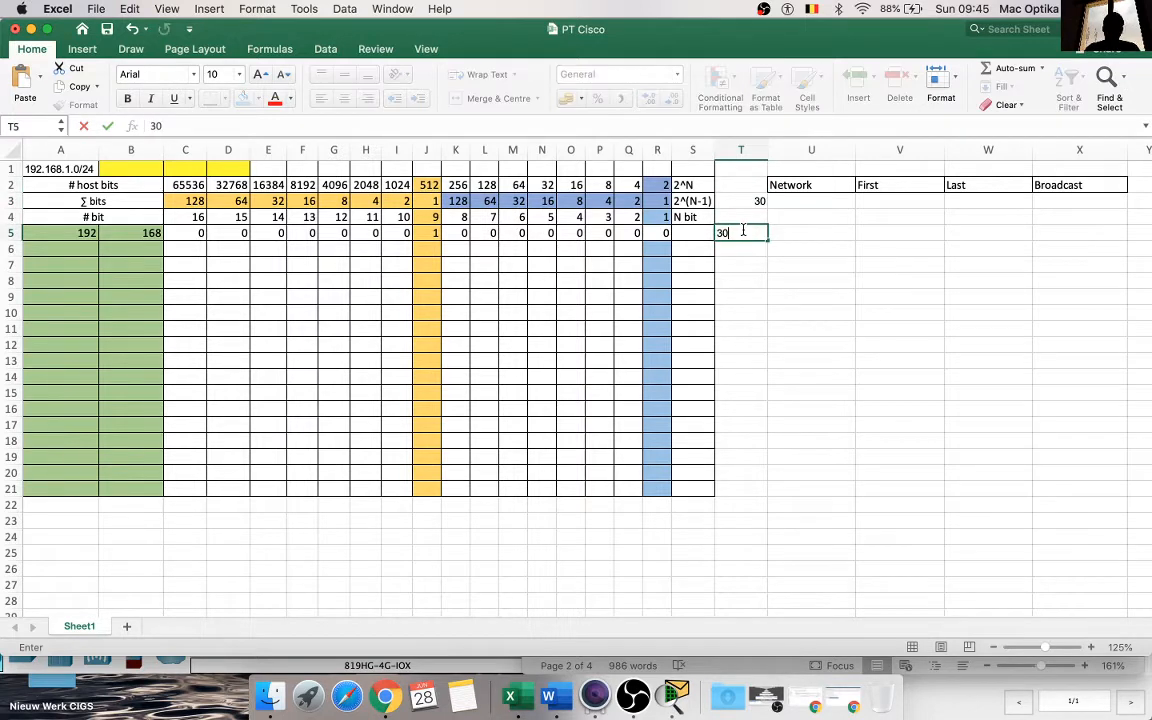
left_click(744, 261)
type("30")
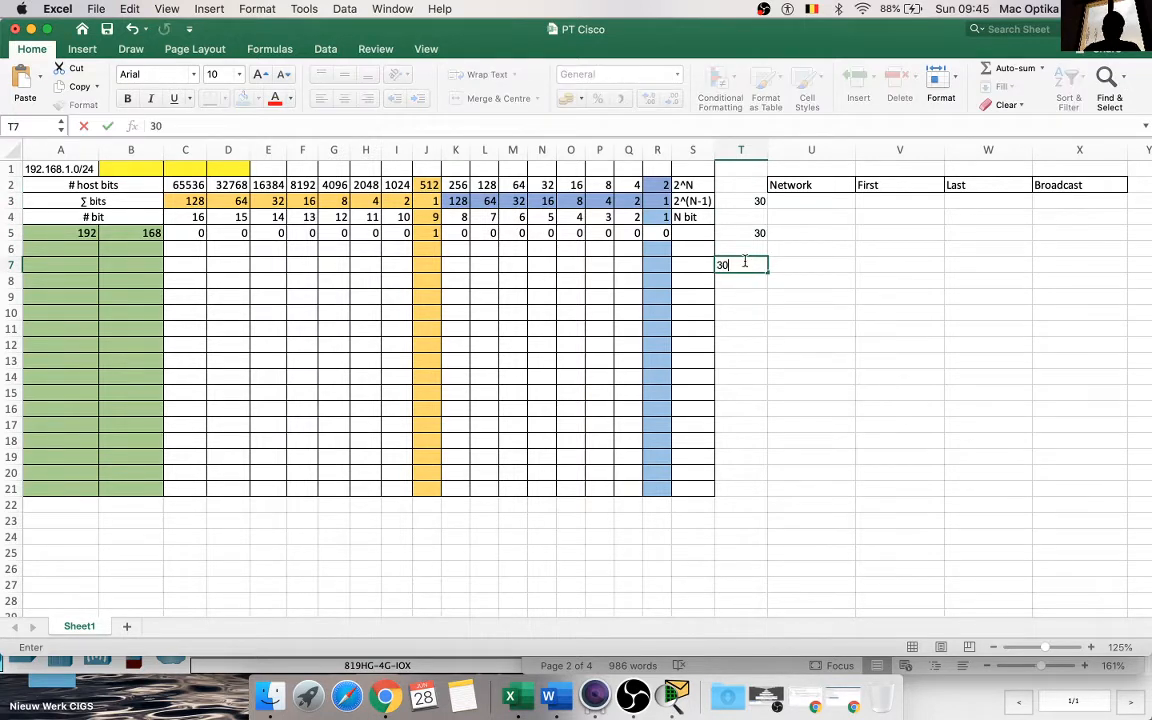
left_click(746, 298)
type("3à")
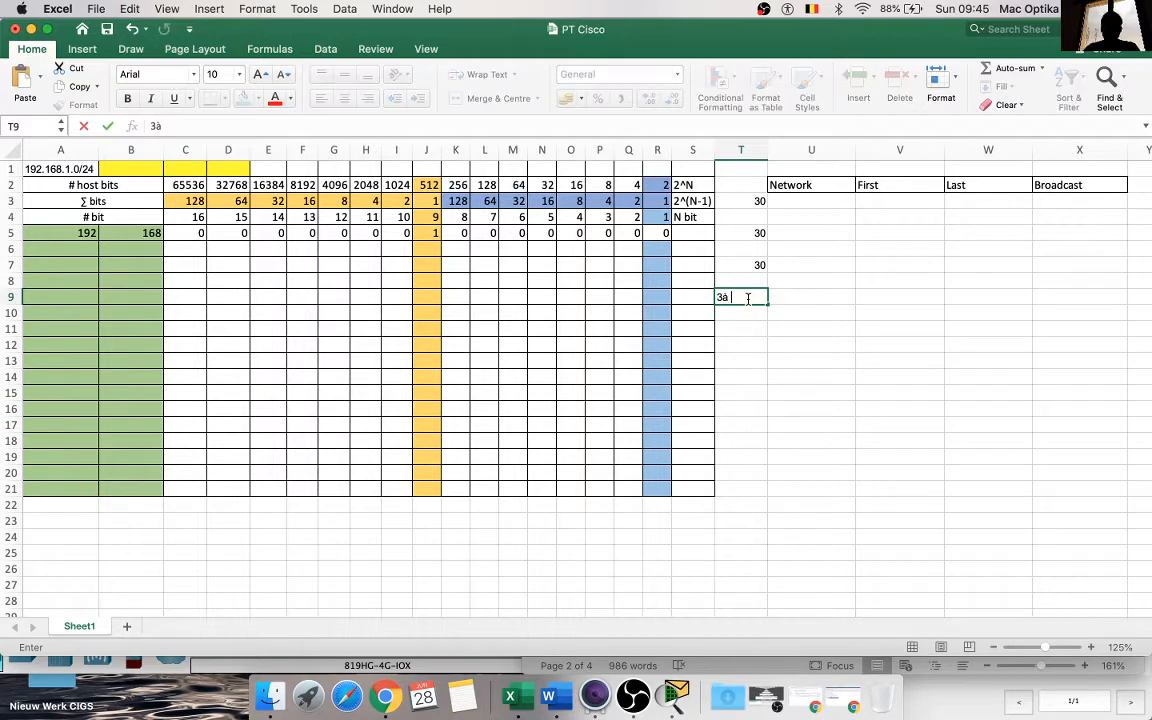
type("0")
key("Escape")
left_click(800, 334)
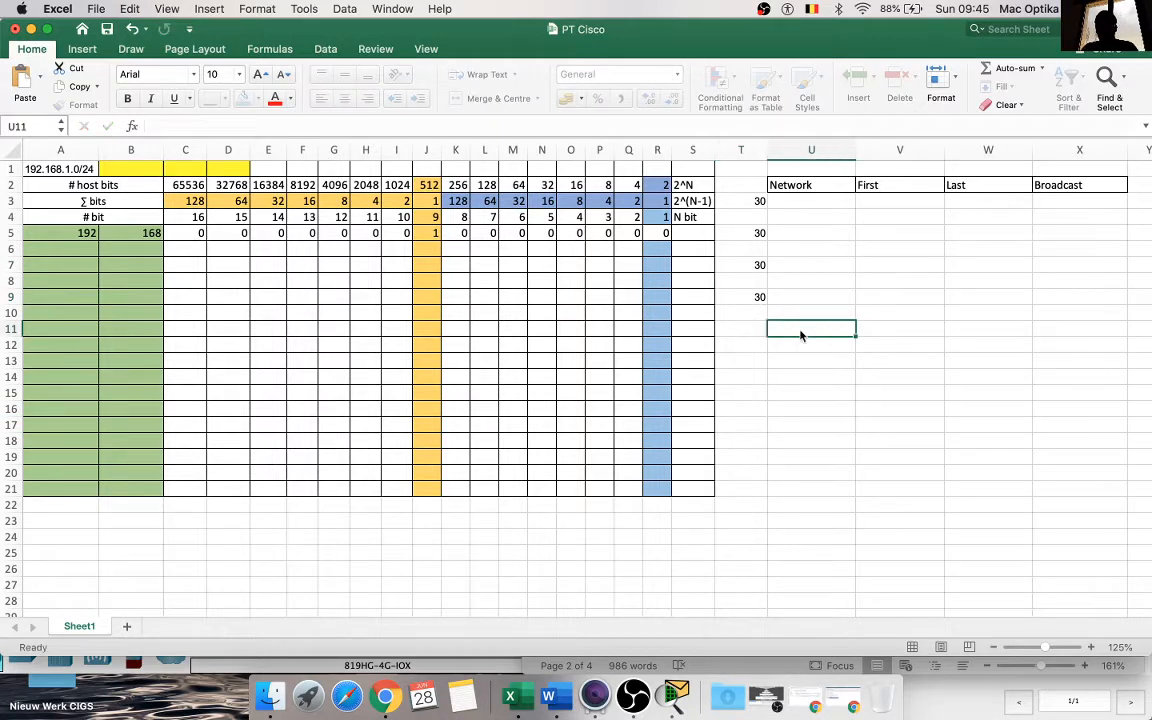
Step: Switch to the Word instructions and review the subnetting requirements and the LAN assignments in the Step 1 table, returning to Excel
left_click(562, 700)
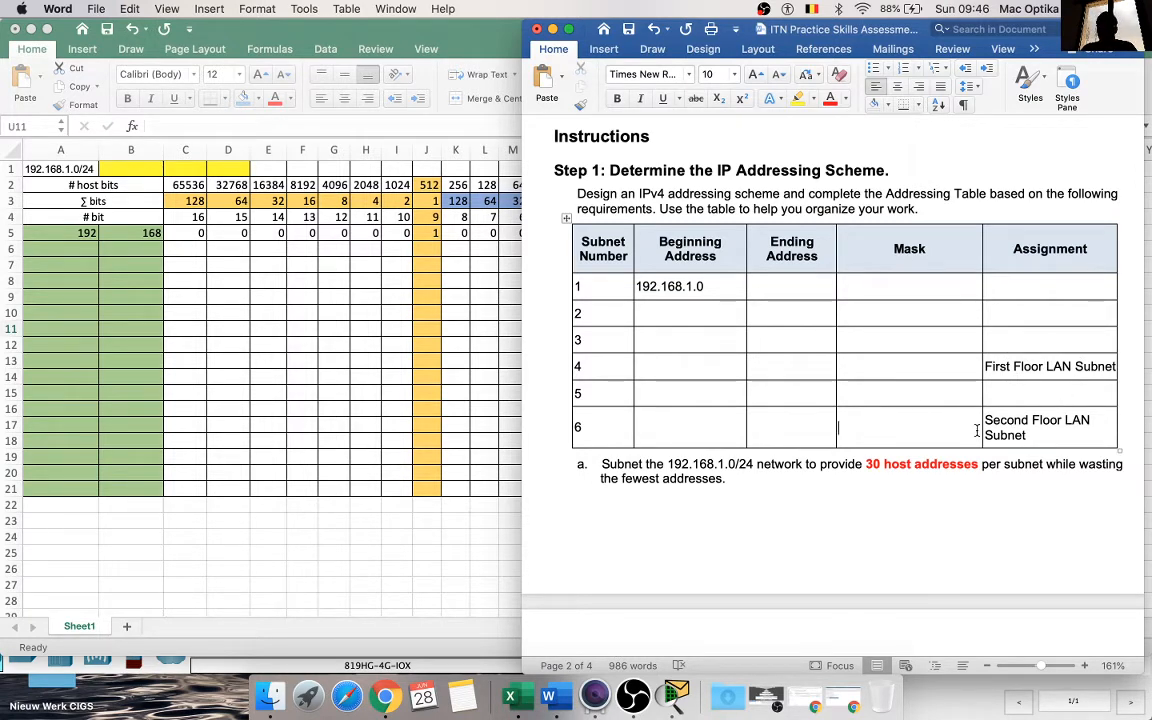
scroll(833, 393, "up", 15)
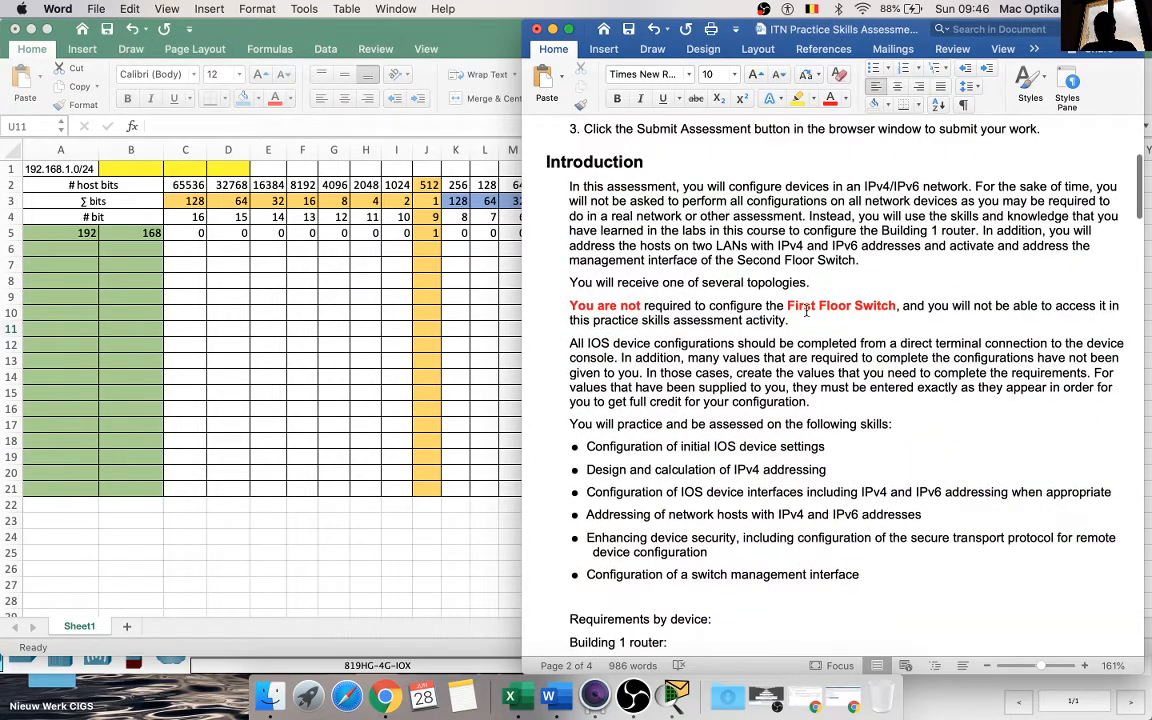
scroll(738, 314, "up", 5)
scroll(813, 321, "down", 5)
scroll(813, 321, "down", 15)
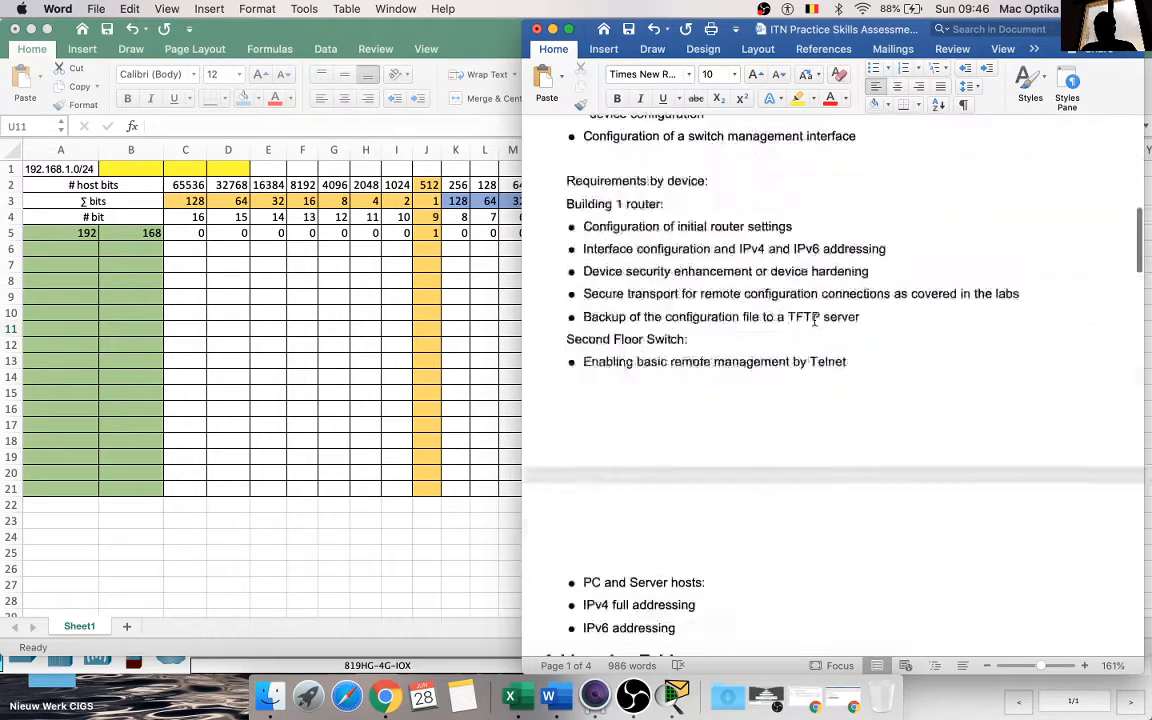
scroll(814, 320, "down", 5)
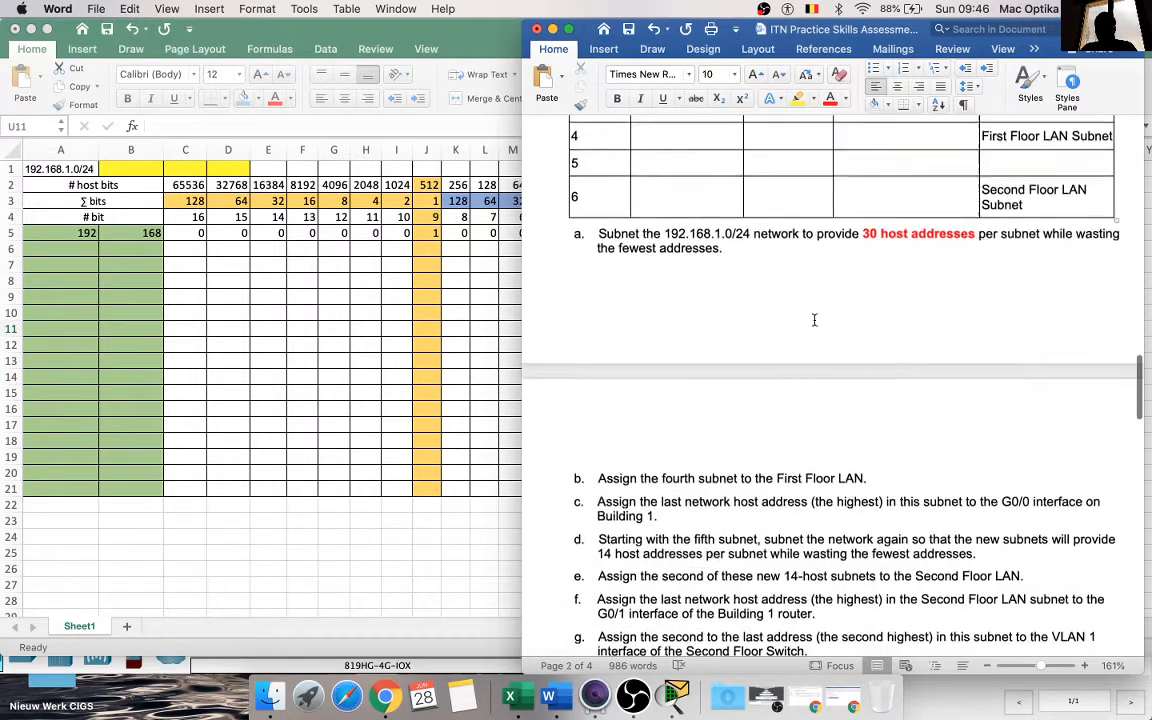
scroll(812, 319, "up", 3)
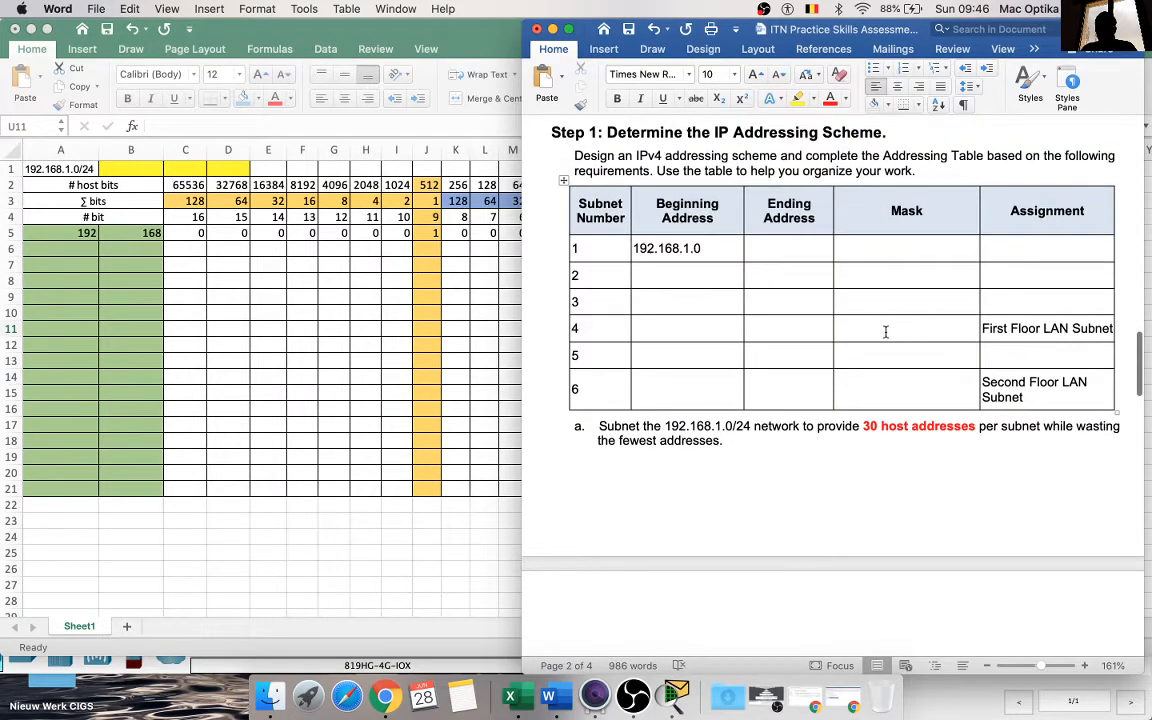
left_click(488, 410)
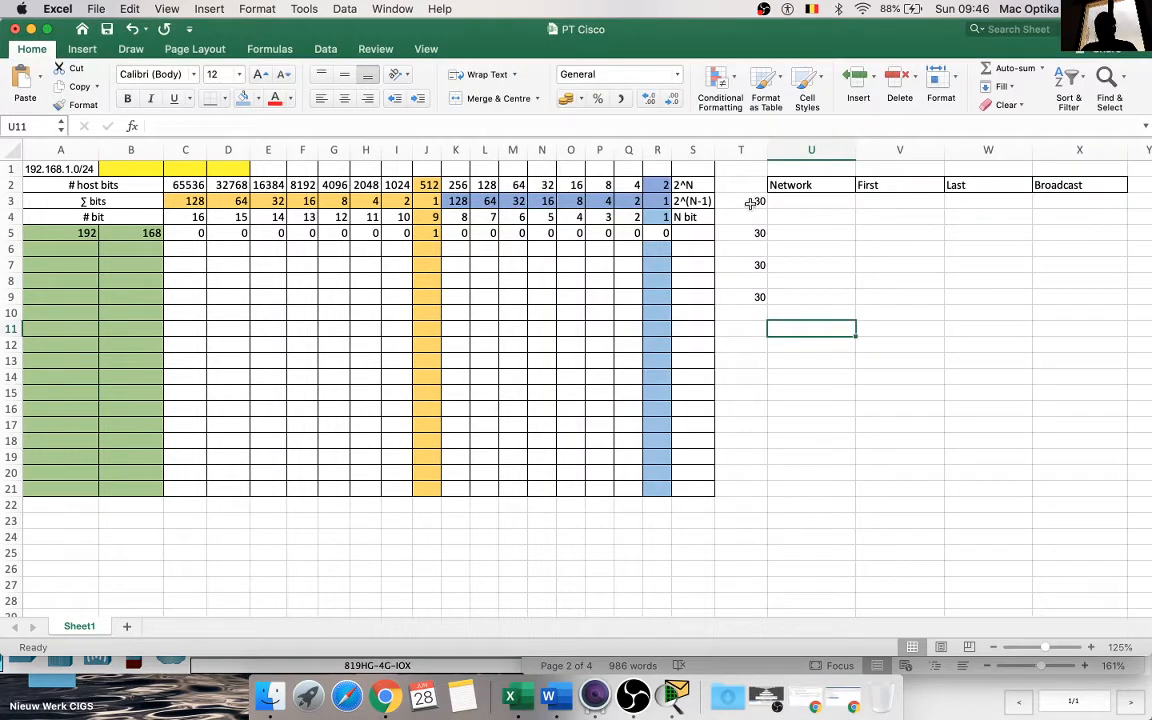
left_click(552, 697)
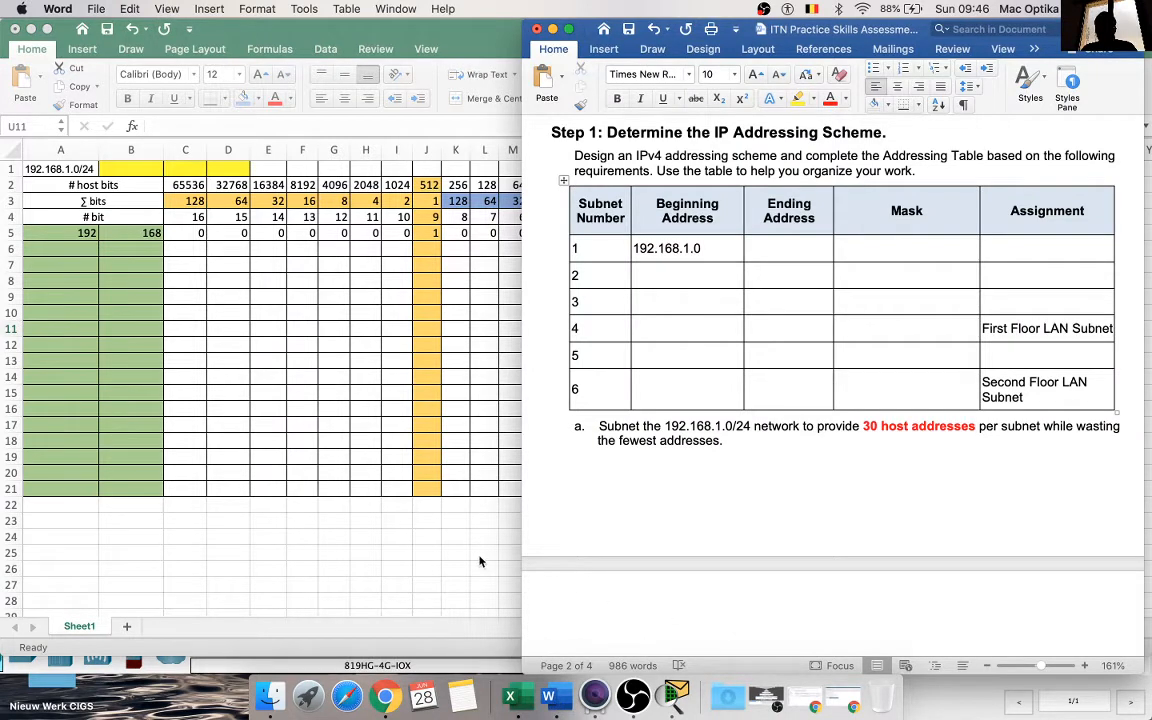
left_click(434, 507)
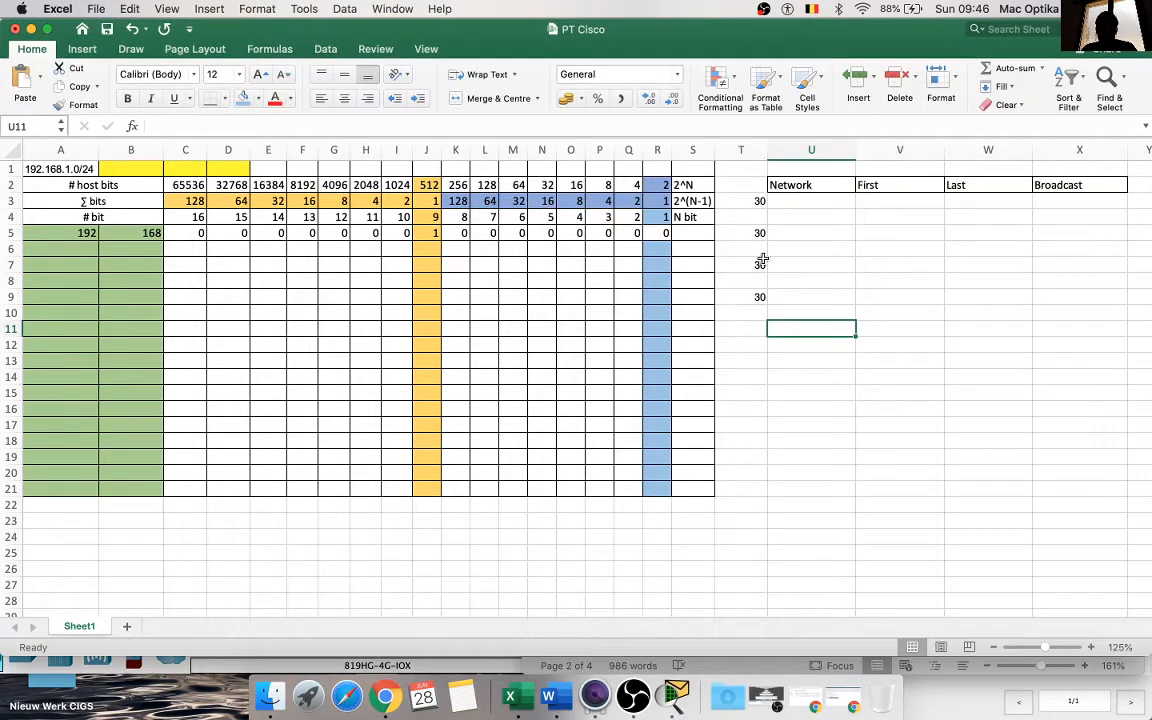
Step: Replace the host count in T9 with "Fist Floor 30" and widen column T to fit the label
left_click(759, 296)
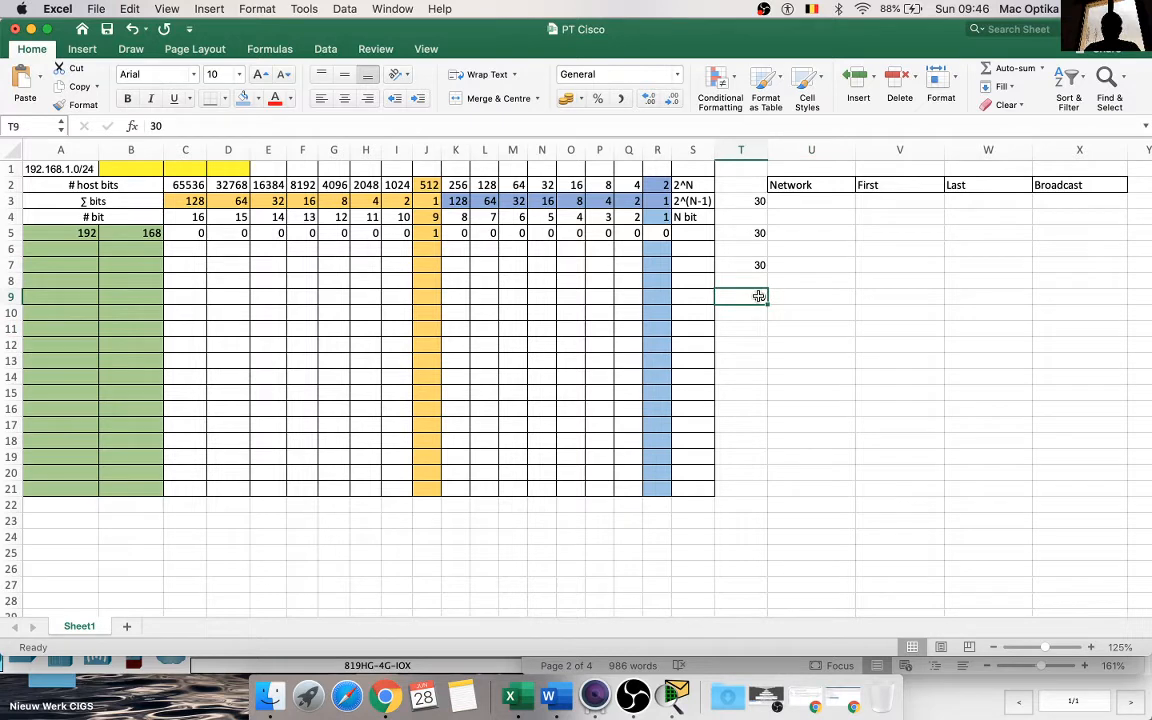
type("Fist")
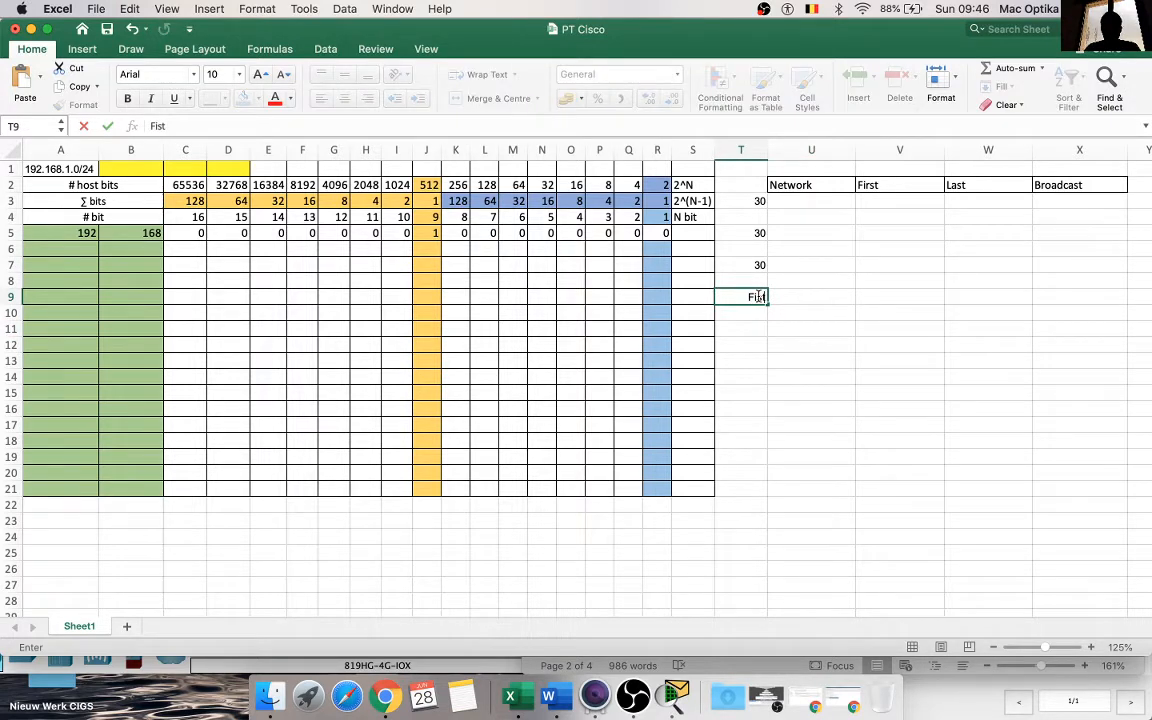
type("  Floor")
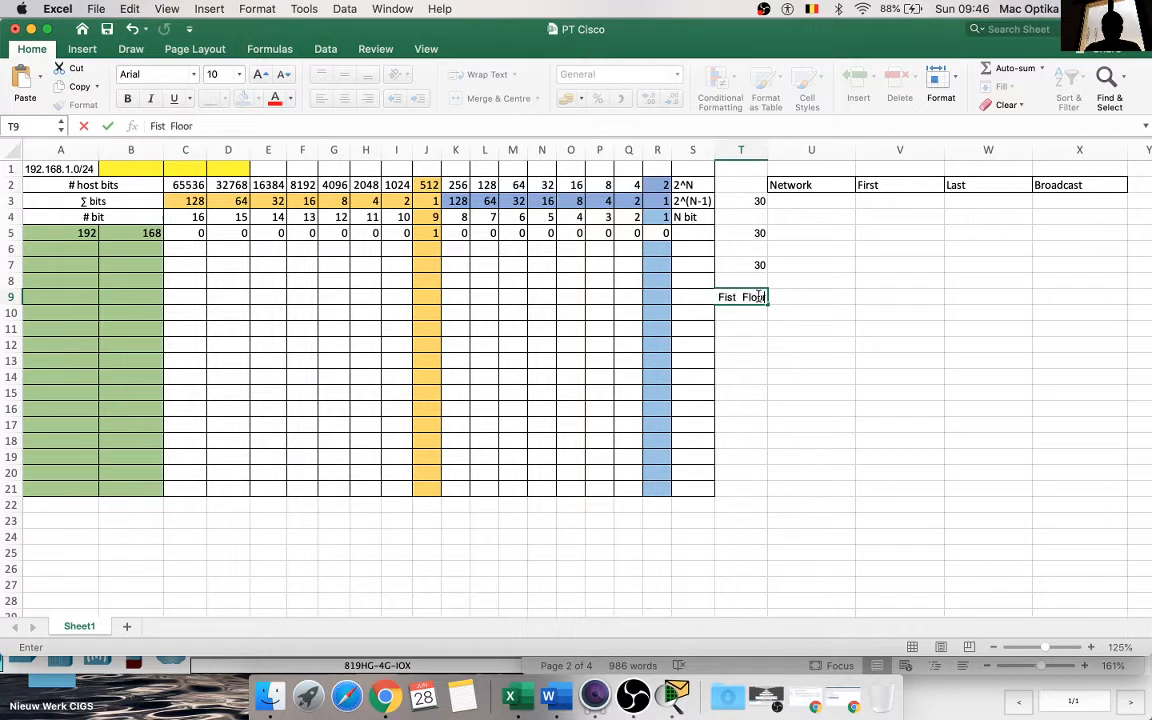
type(" 30")
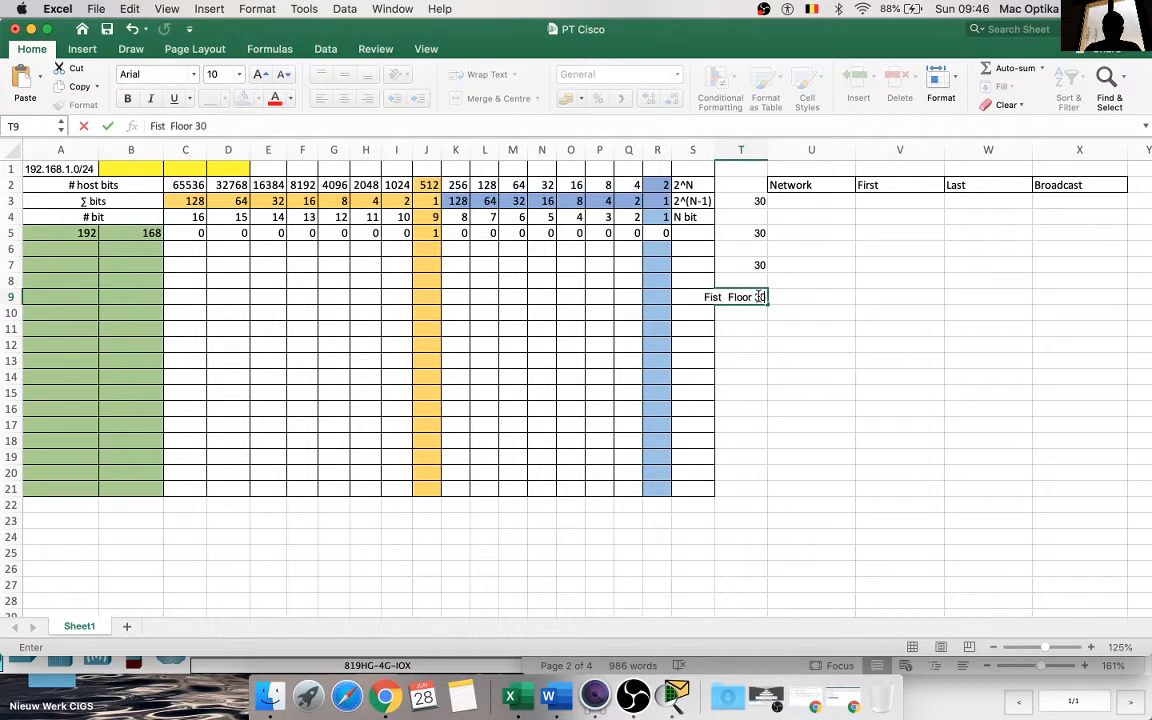
left_click(790, 345)
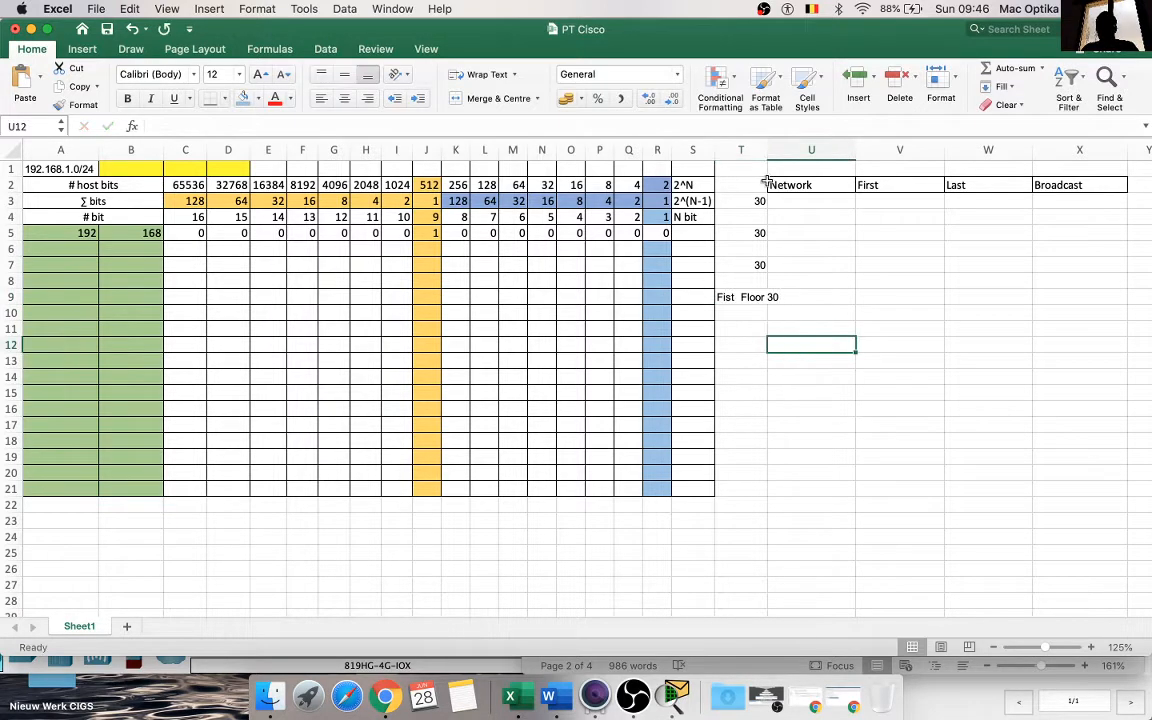
left_click_drag(767, 149, 782, 148)
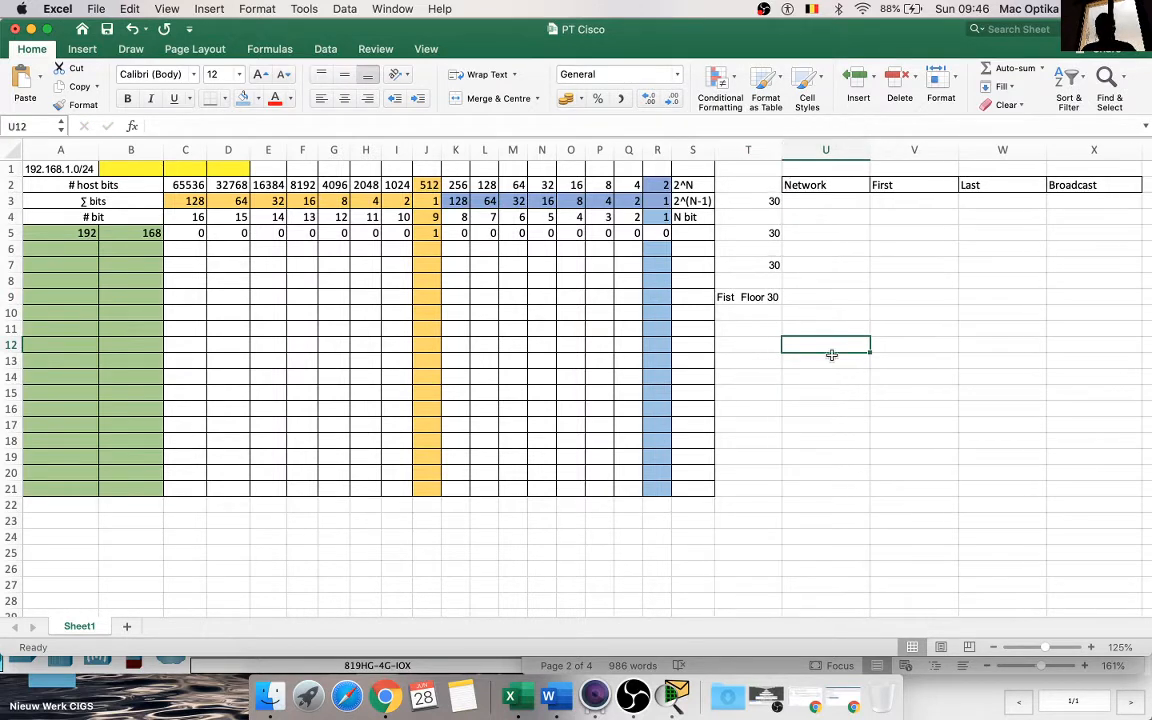
Step: Enter 30 as the required host count for two more subnets in cells T11 and T13
left_click(773, 329)
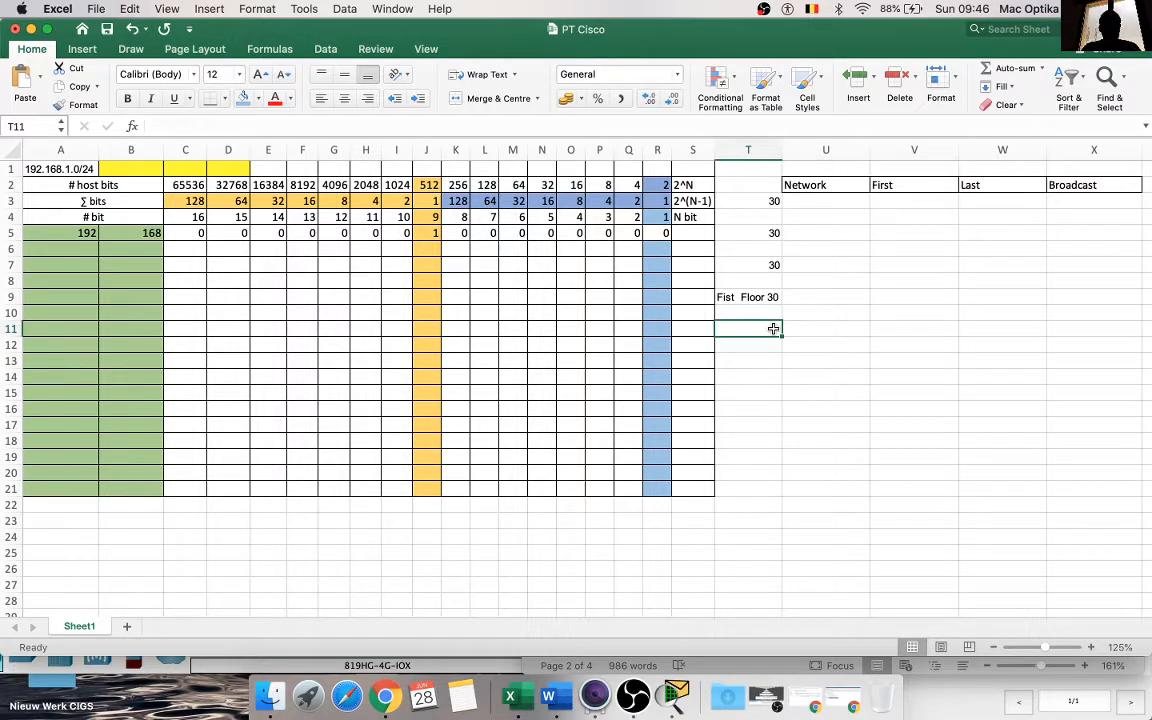
type("30")
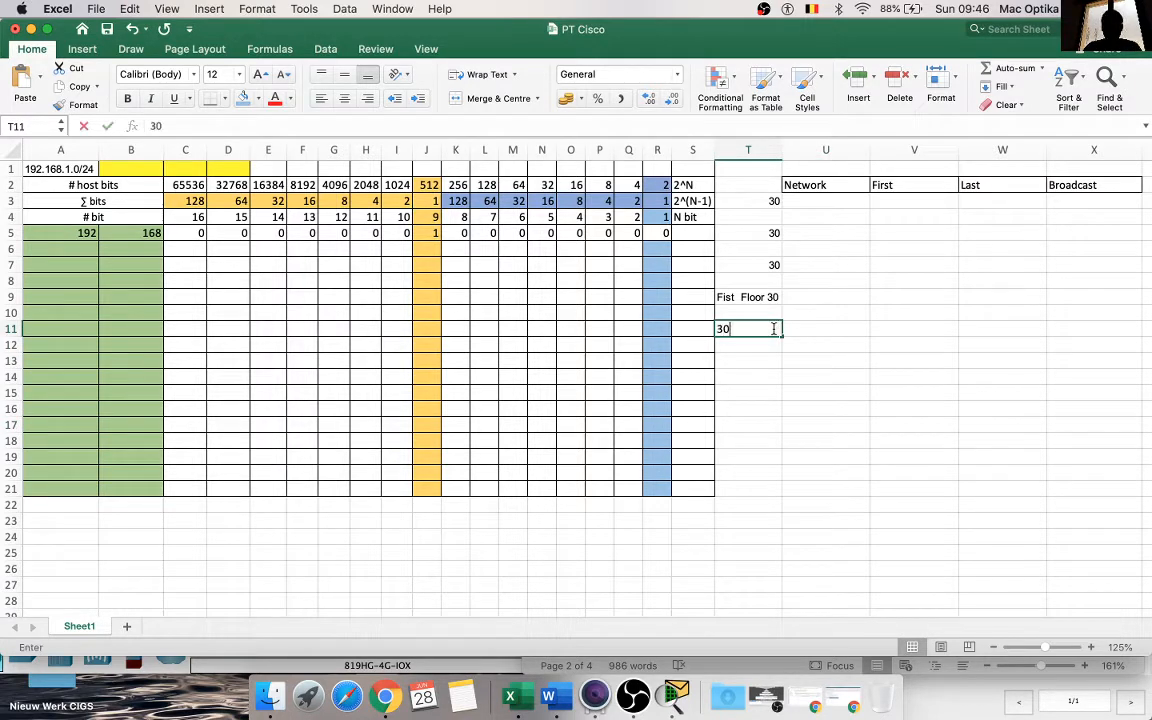
left_click(767, 362)
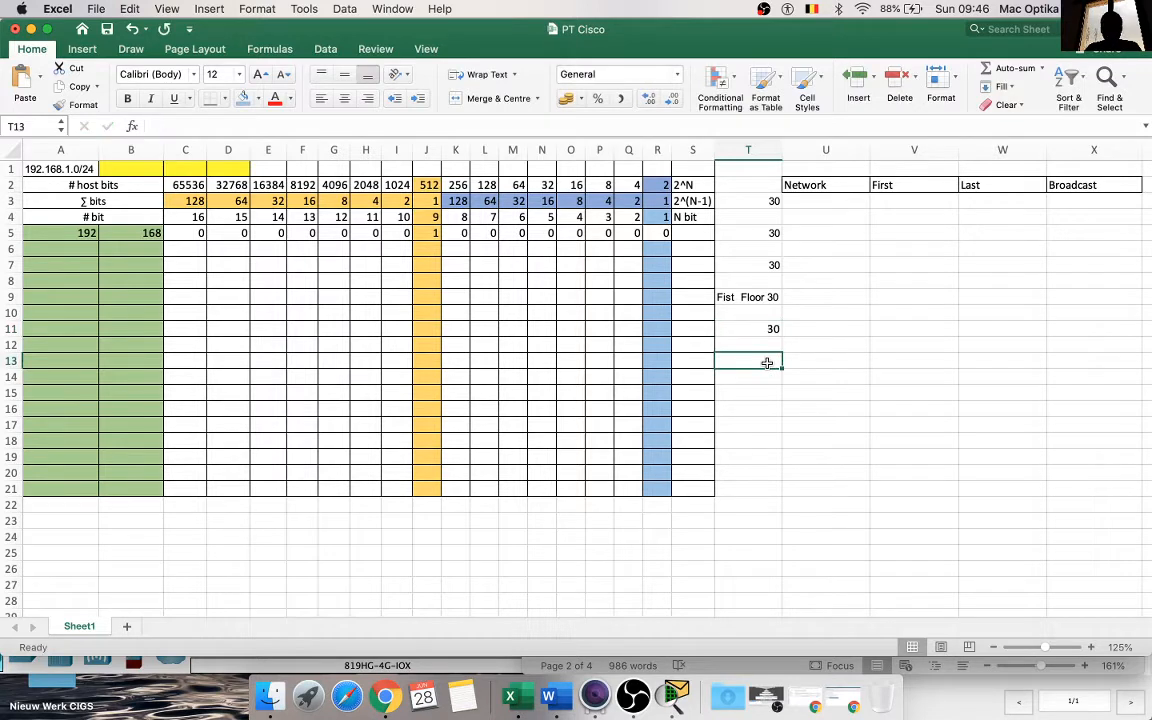
type("3")
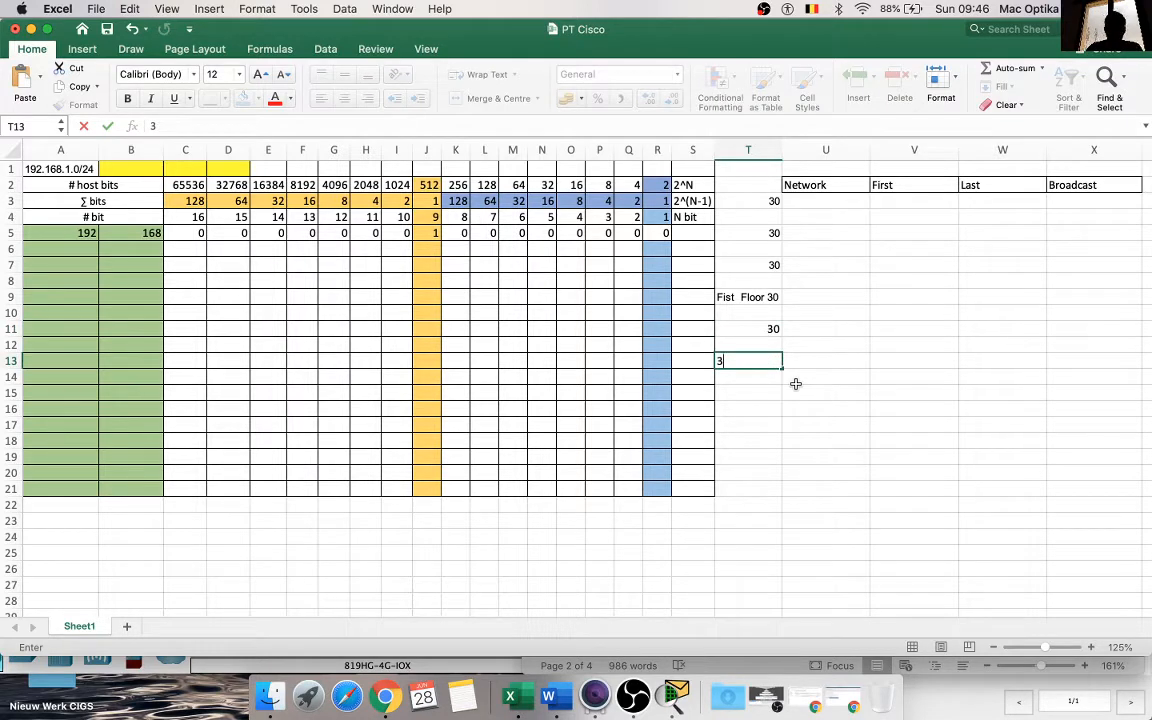
type("à0")
left_click(797, 475)
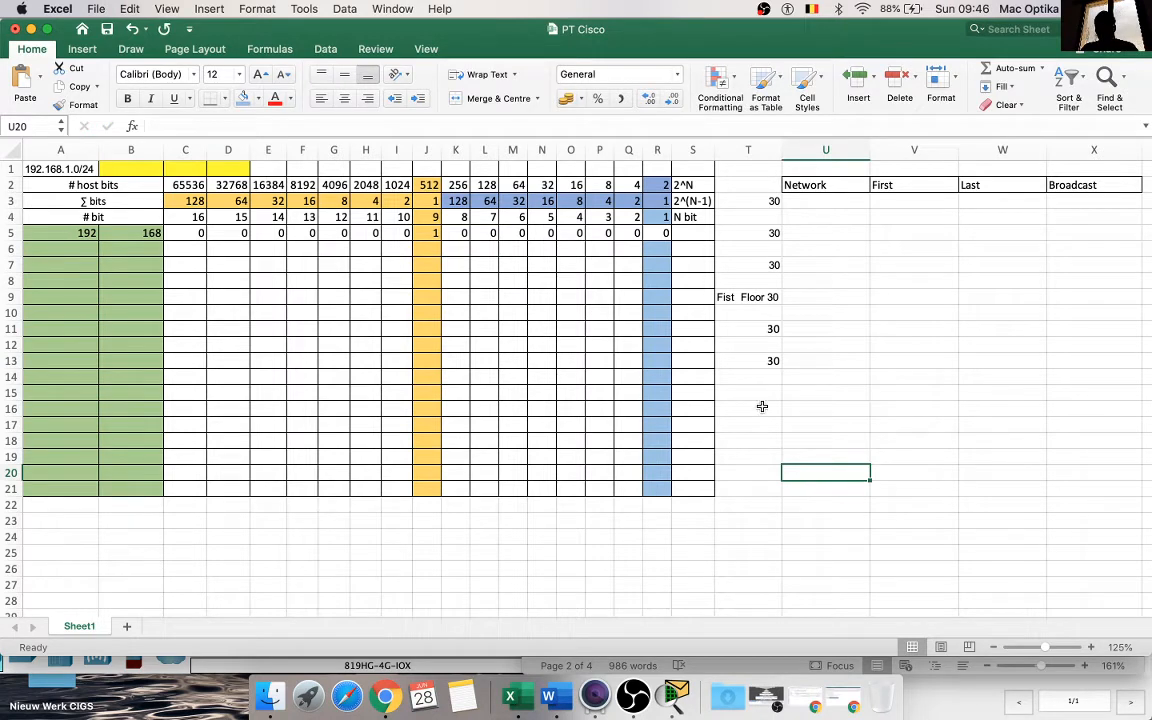
Step: Check the sixth subnet's assignment in the Word table, and relabel cell T13 in Excel as "Second F 30"
left_click(549, 697)
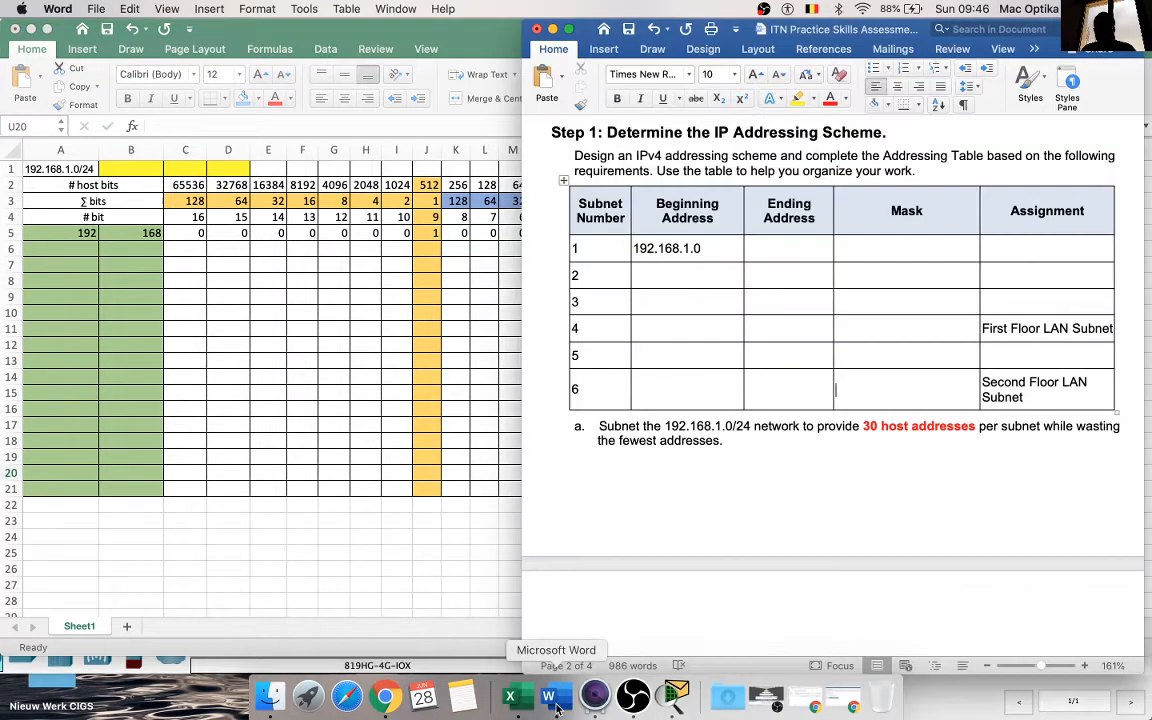
left_click(353, 474)
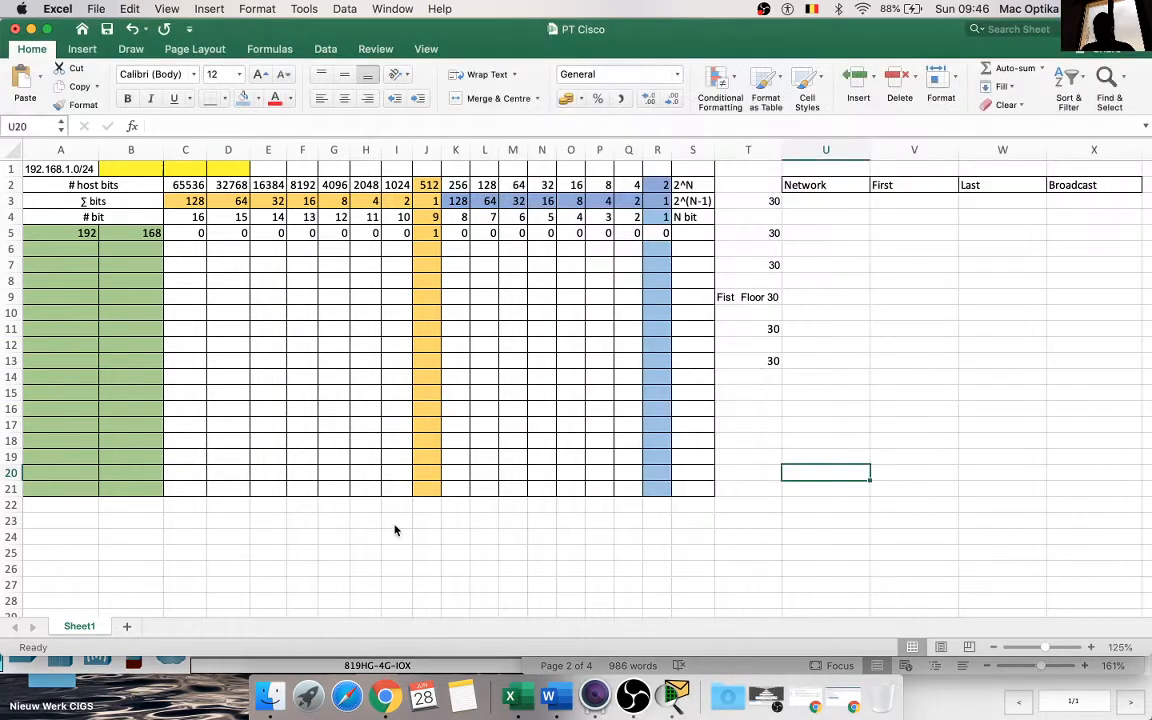
left_click(753, 360)
type("S")
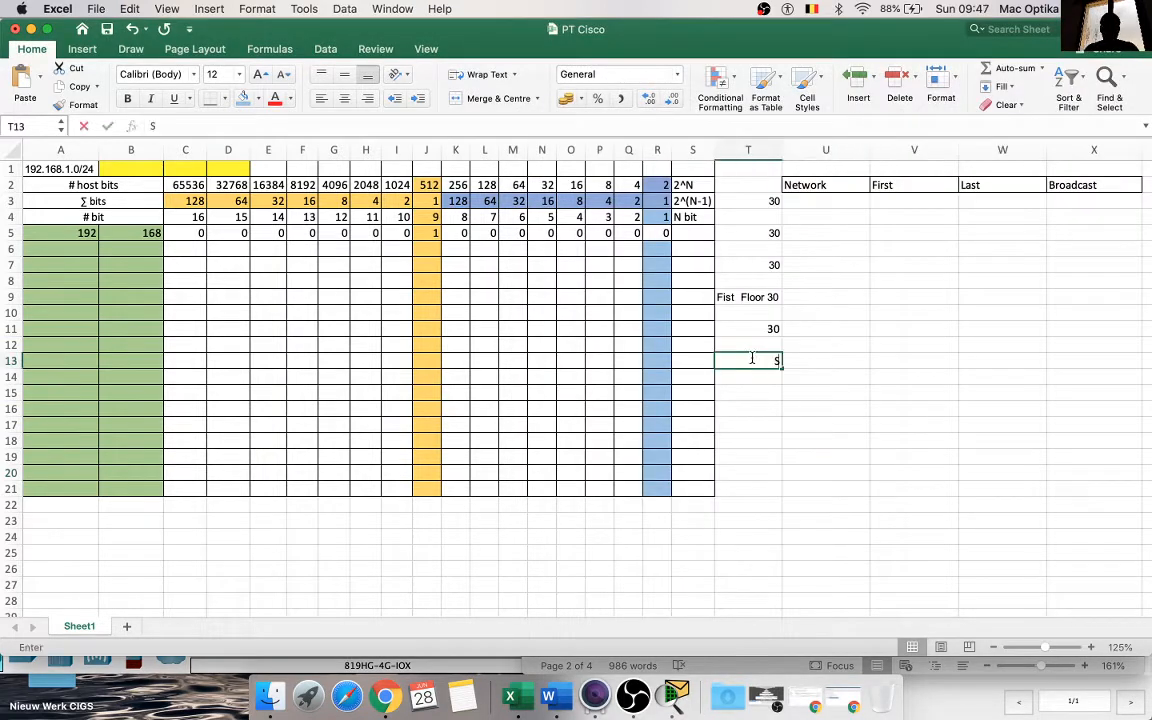
type("econf")
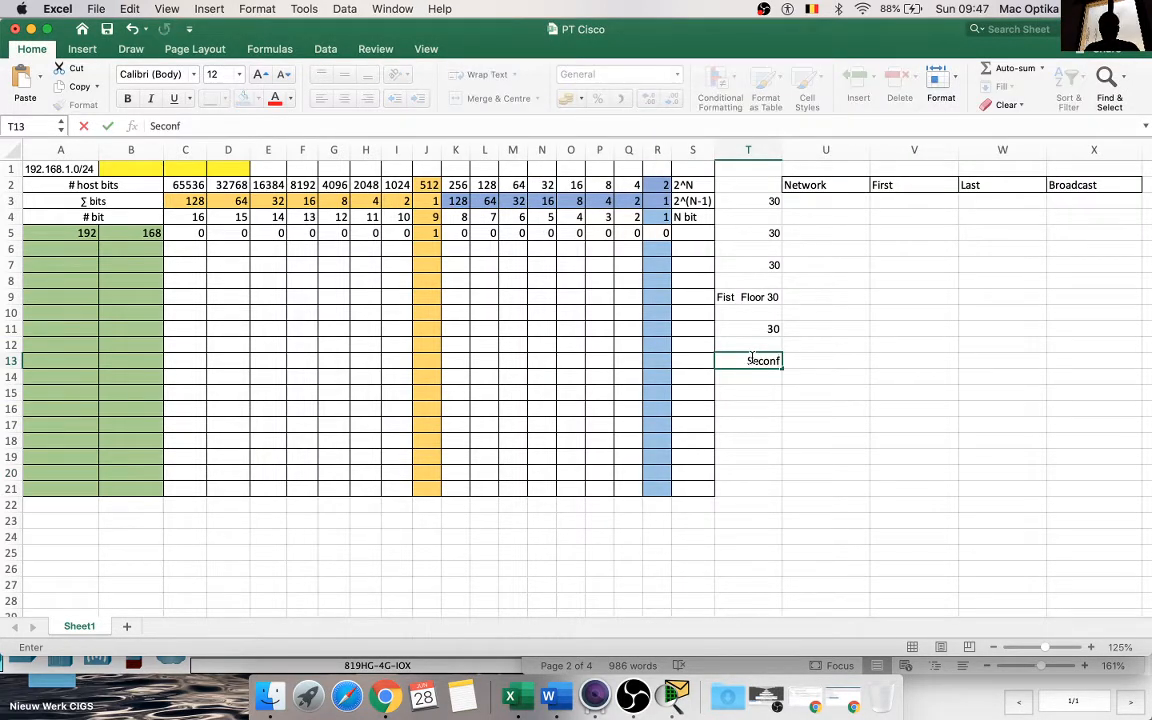
type(" F 30")
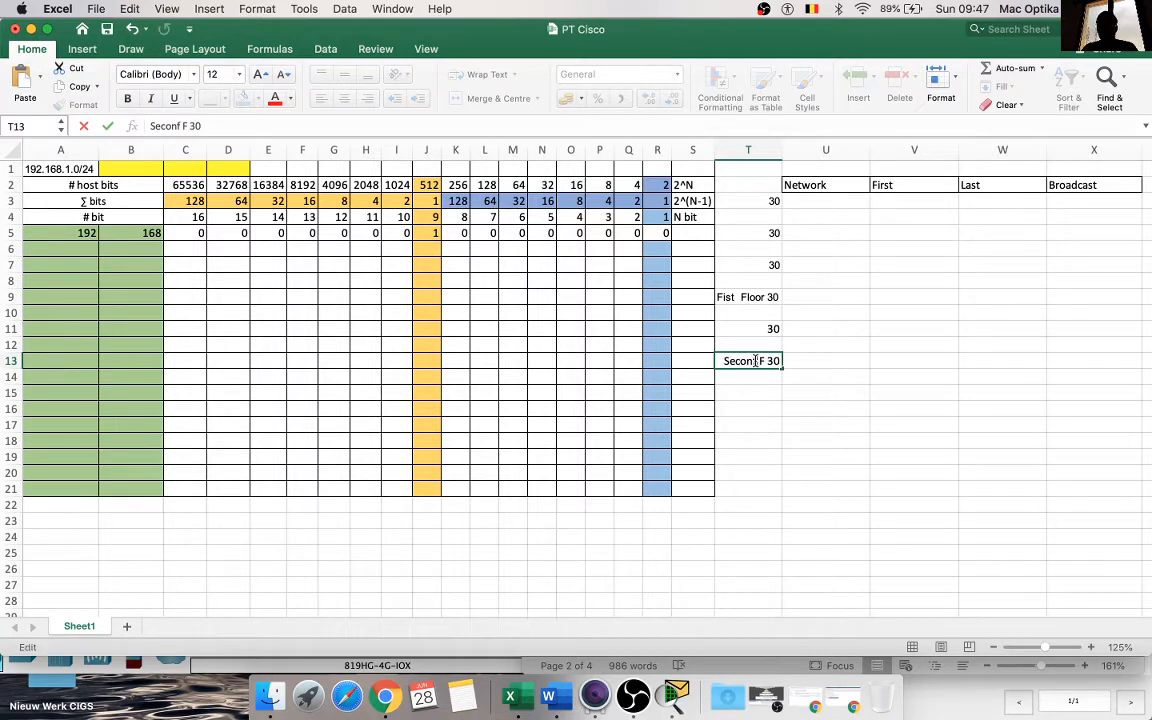
left_click(755, 361)
key("BackSpace")
type("d")
left_click(763, 428)
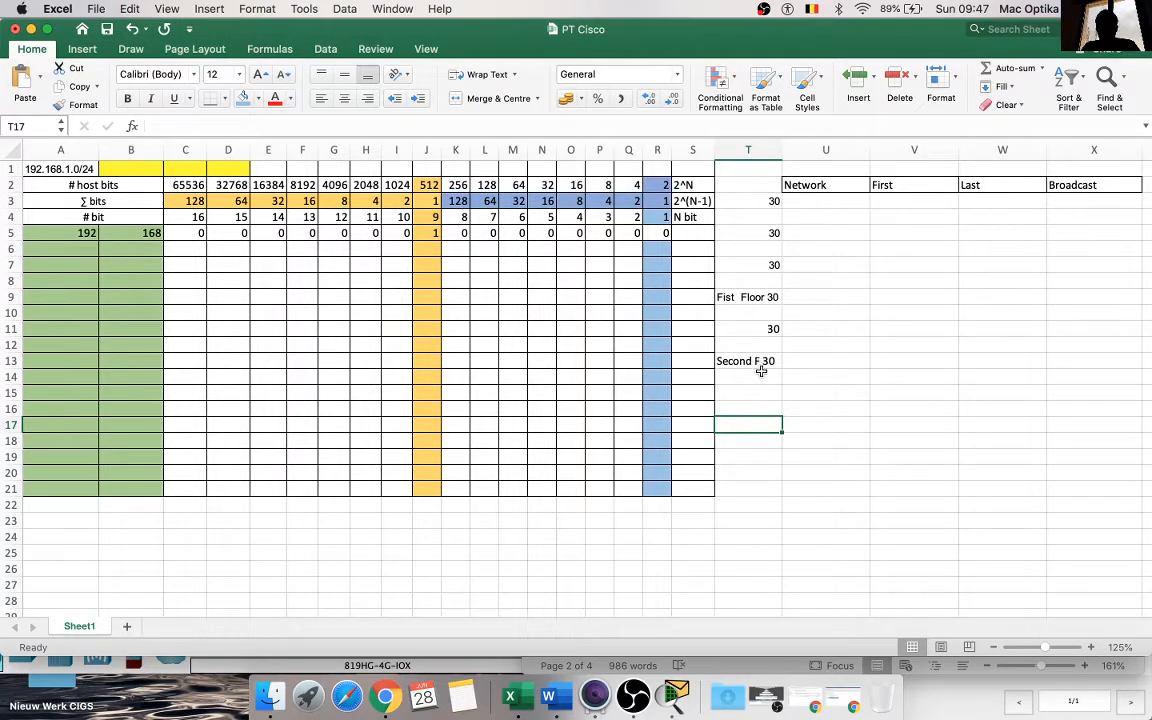
Step: Check the first subnet's beginning address in Word, and paste 192.168.1.0/24 into Excel cell U3 under Network
left_click(556, 706)
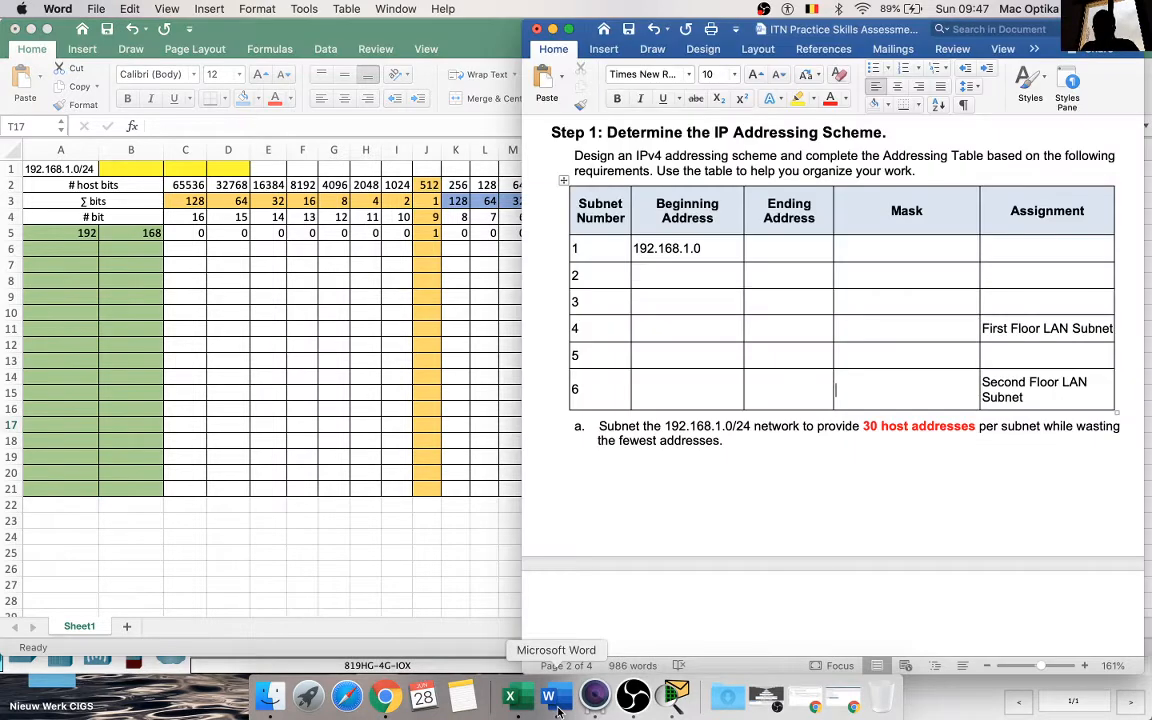
left_click(292, 540)
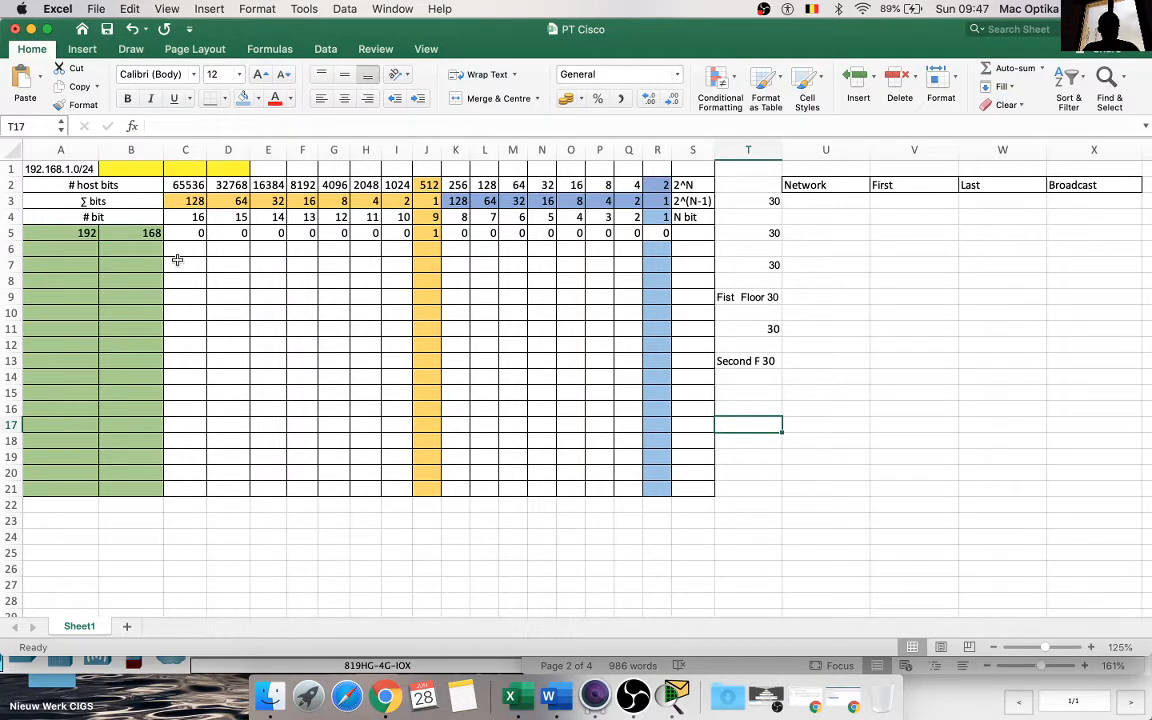
left_click(805, 201)
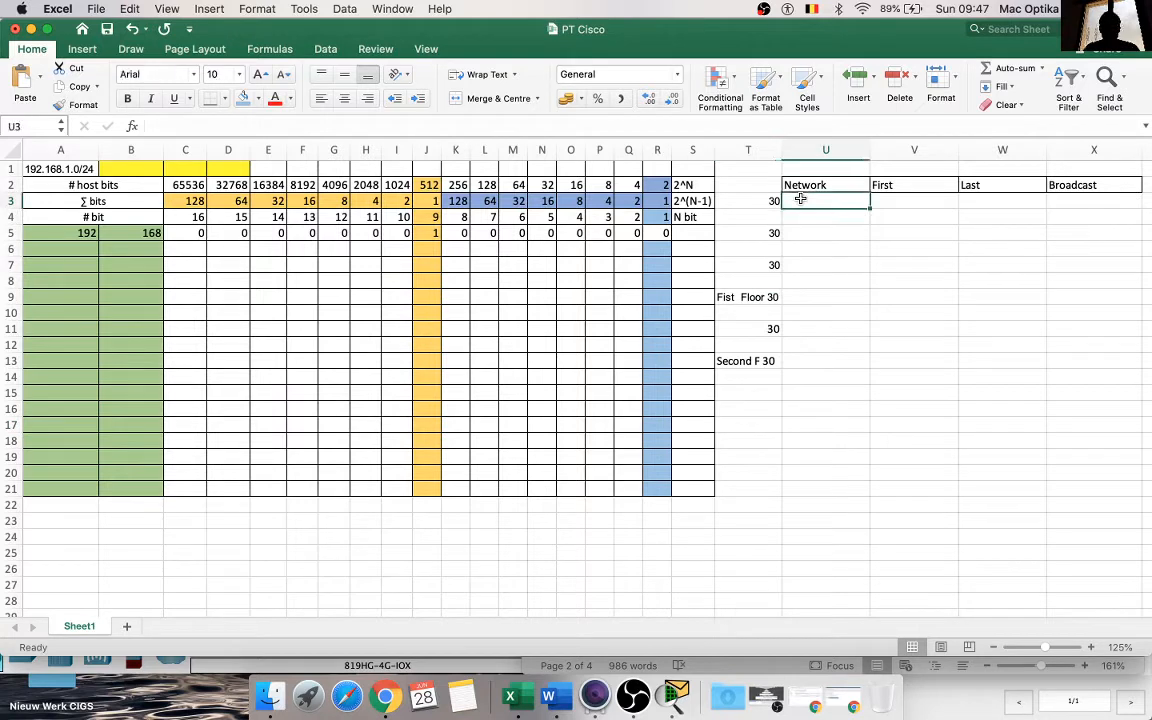
type("192.168.1.0/24")
left_click(857, 231)
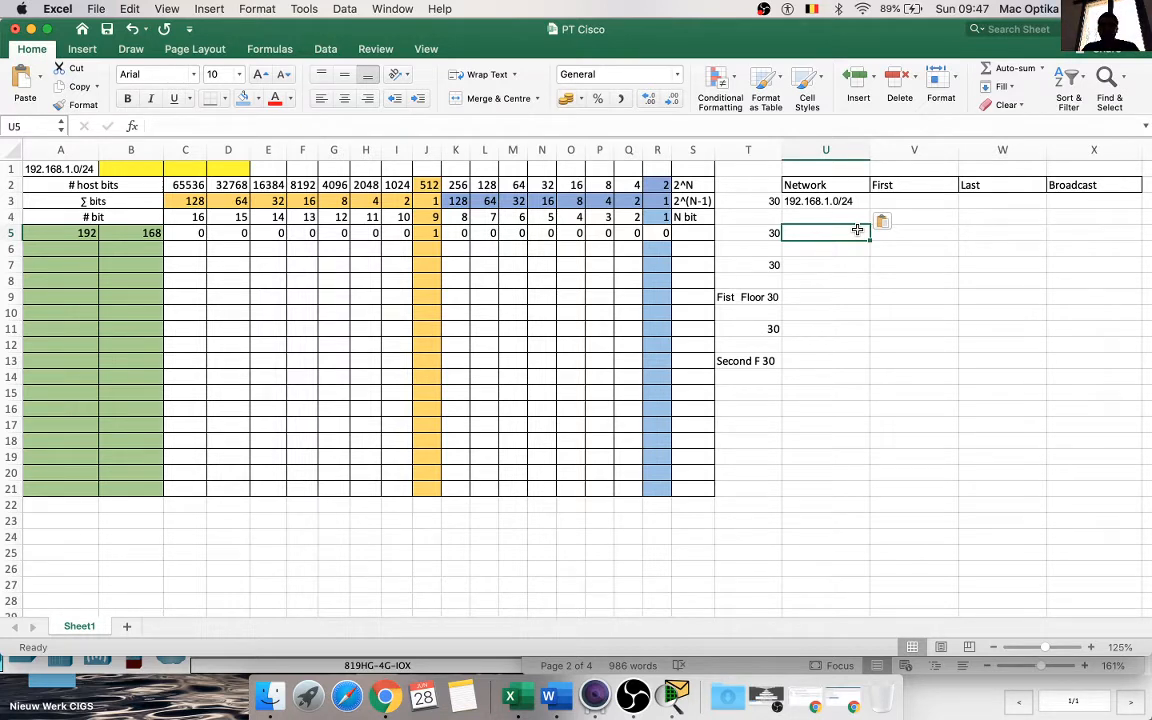
left_click(459, 245)
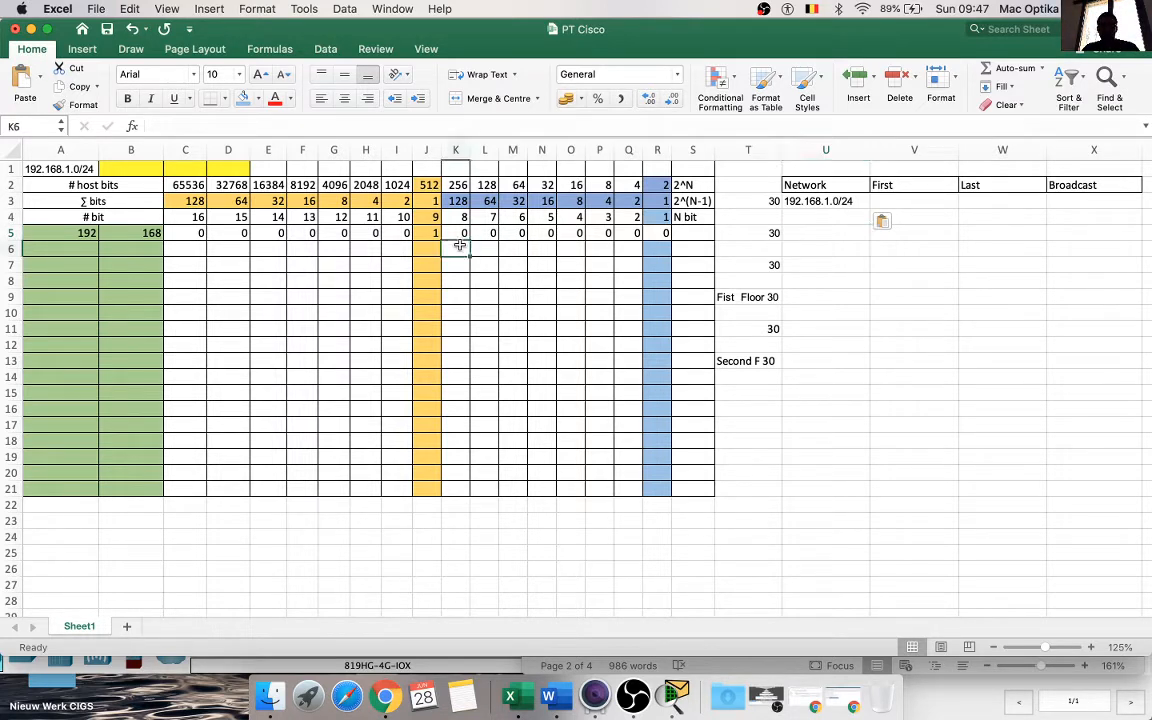
left_click_drag(459, 245, 509, 244)
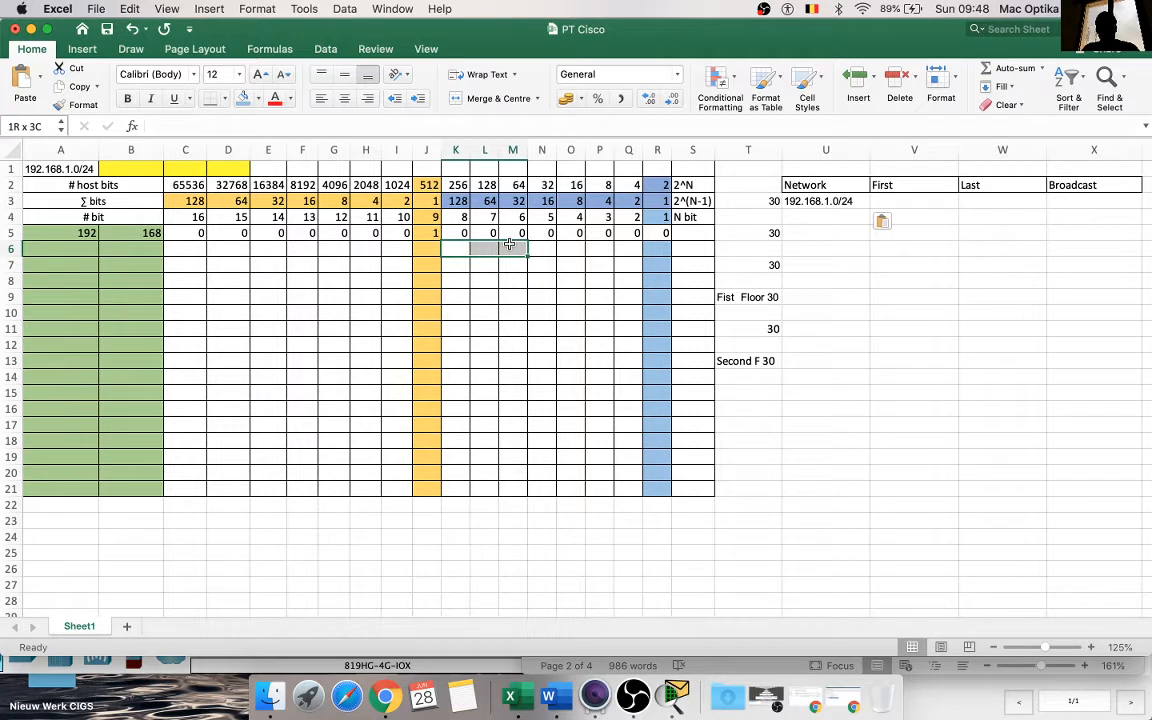
left_click_drag(509, 244, 509, 244)
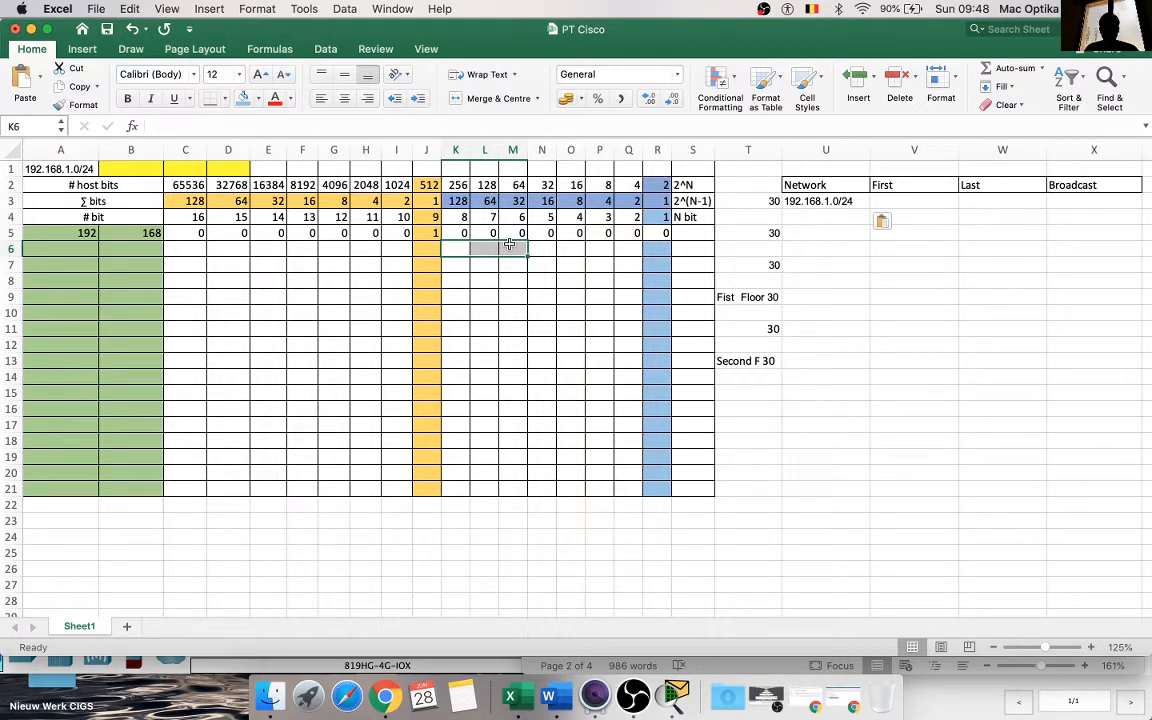
left_click(537, 278)
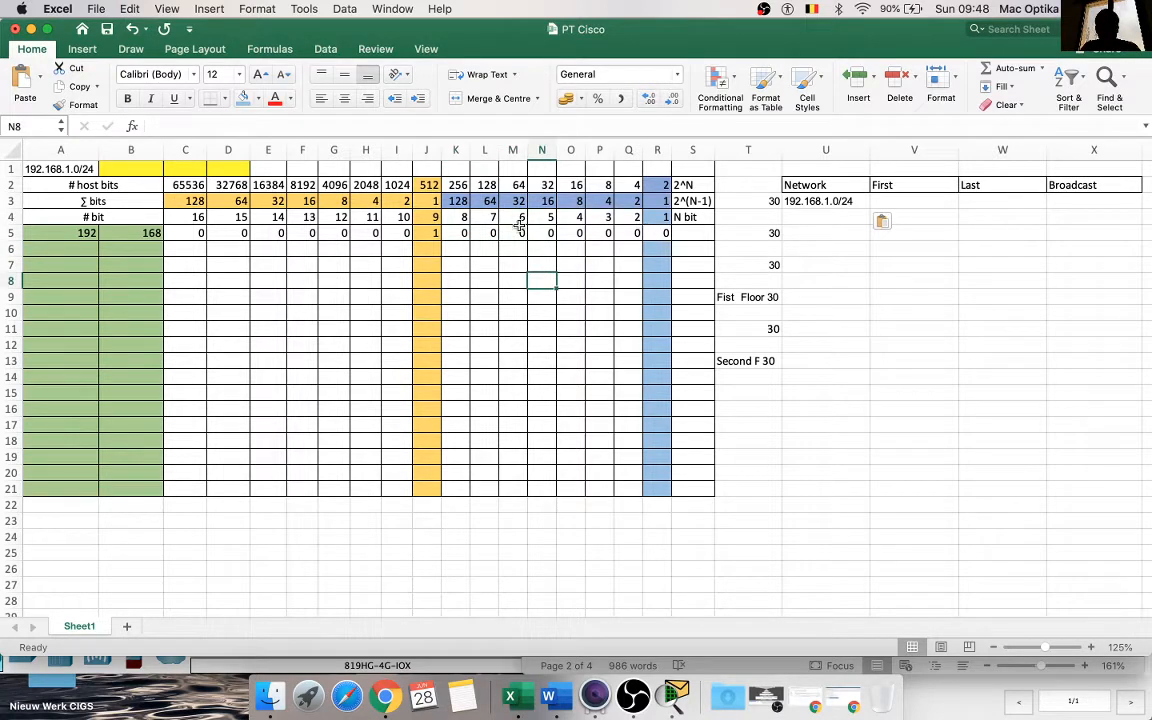
Step: Fill the three subnet bit cells K5:M5 with standard red
left_click_drag(462, 232, 508, 232)
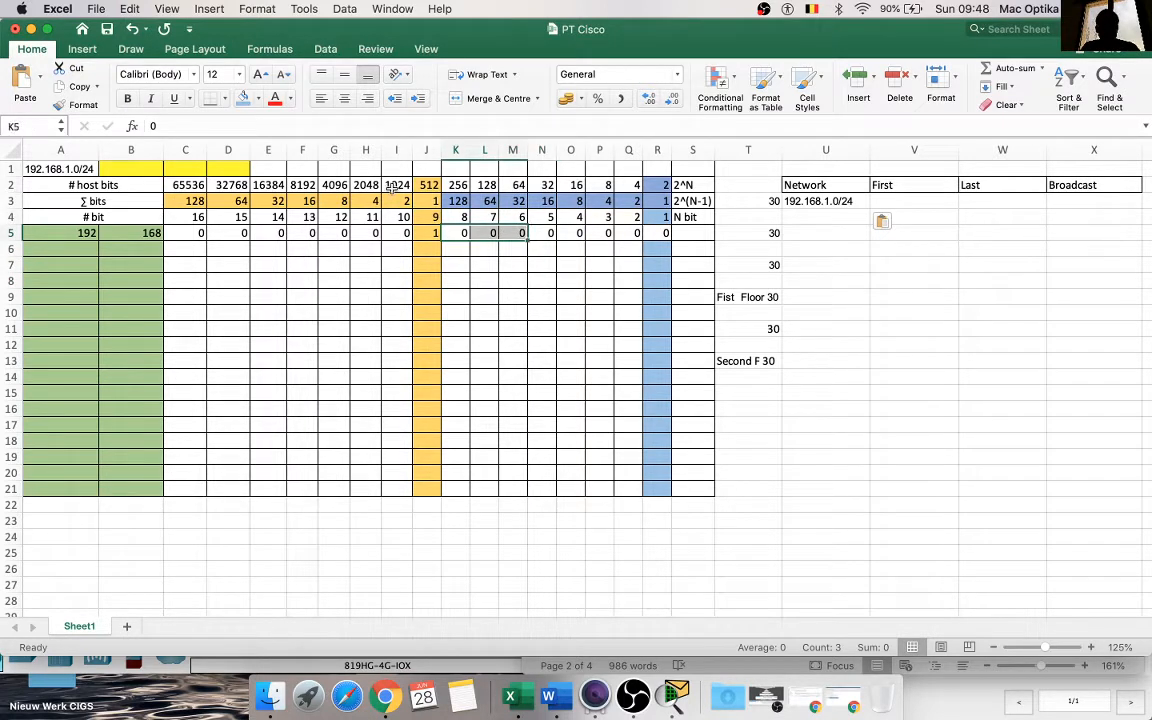
left_click(257, 98)
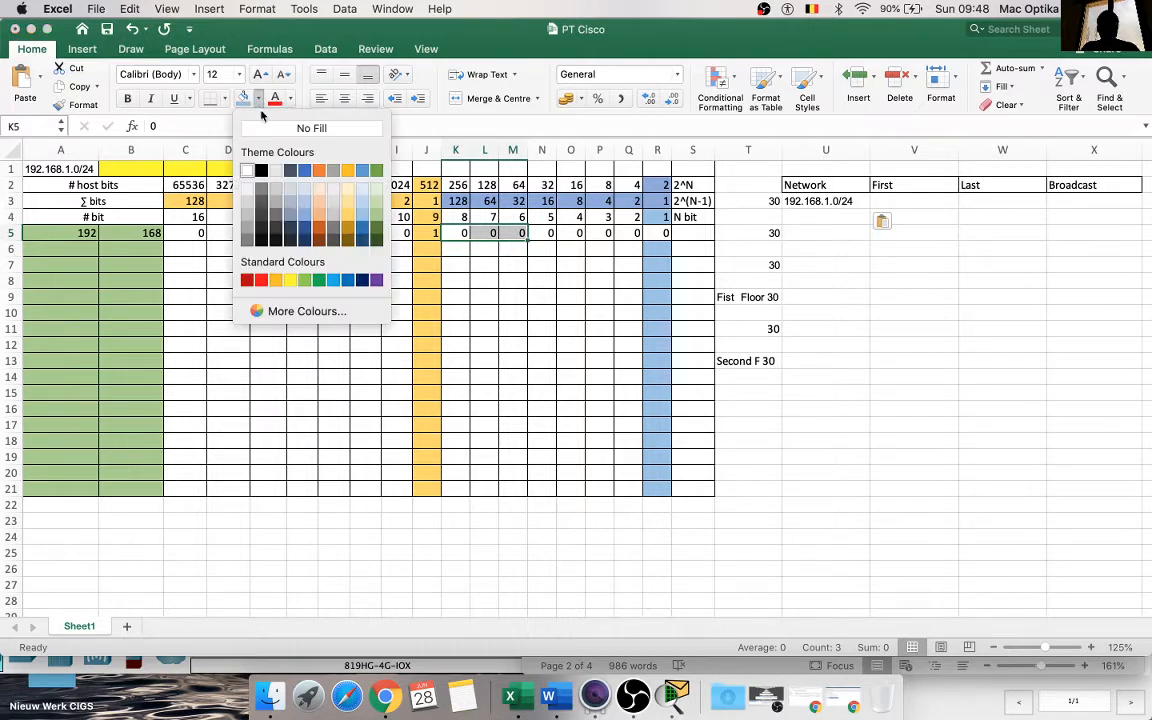
left_click(263, 280)
left_click(525, 314)
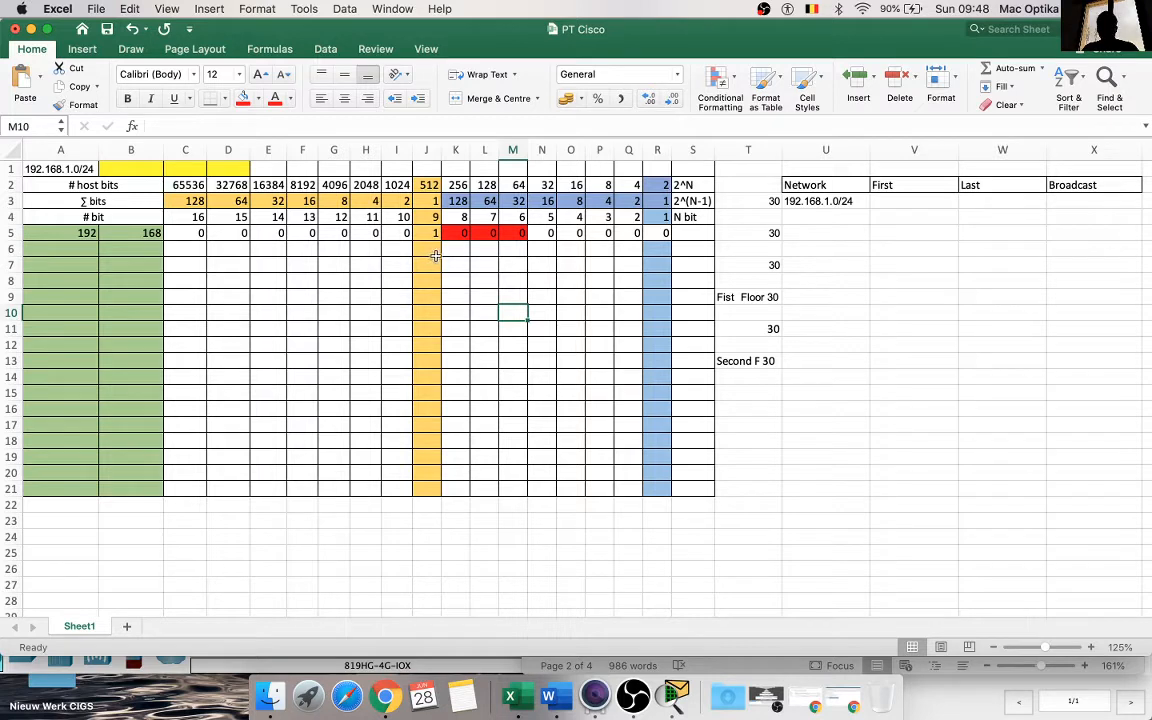
Step: Change the prefix of the first network address in U3 so it reads 192.168.1.0/27
left_click(856, 201)
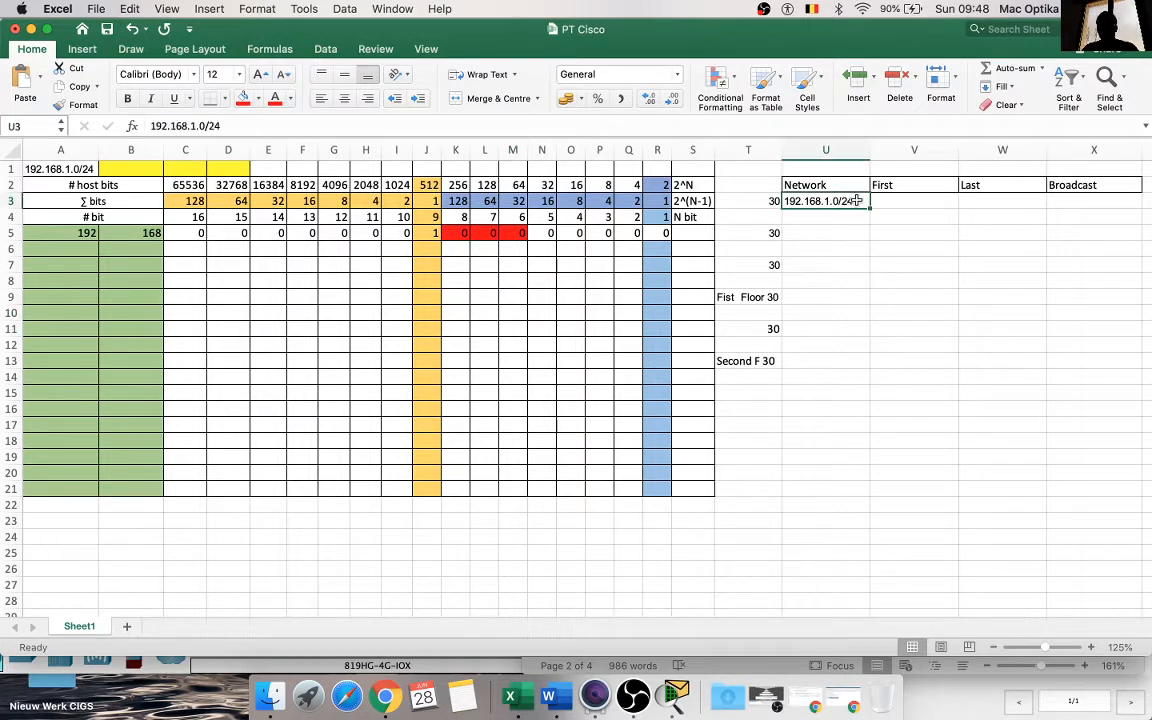
double_click(856, 201)
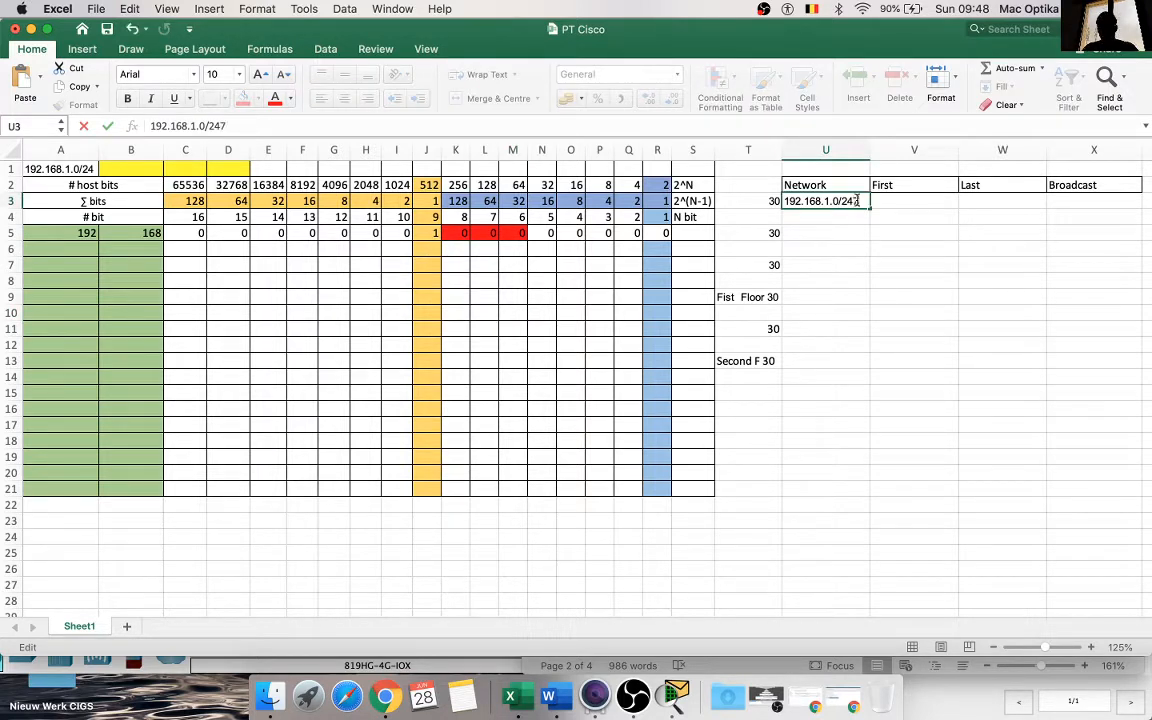
key("BackSpace")
left_click(851, 293)
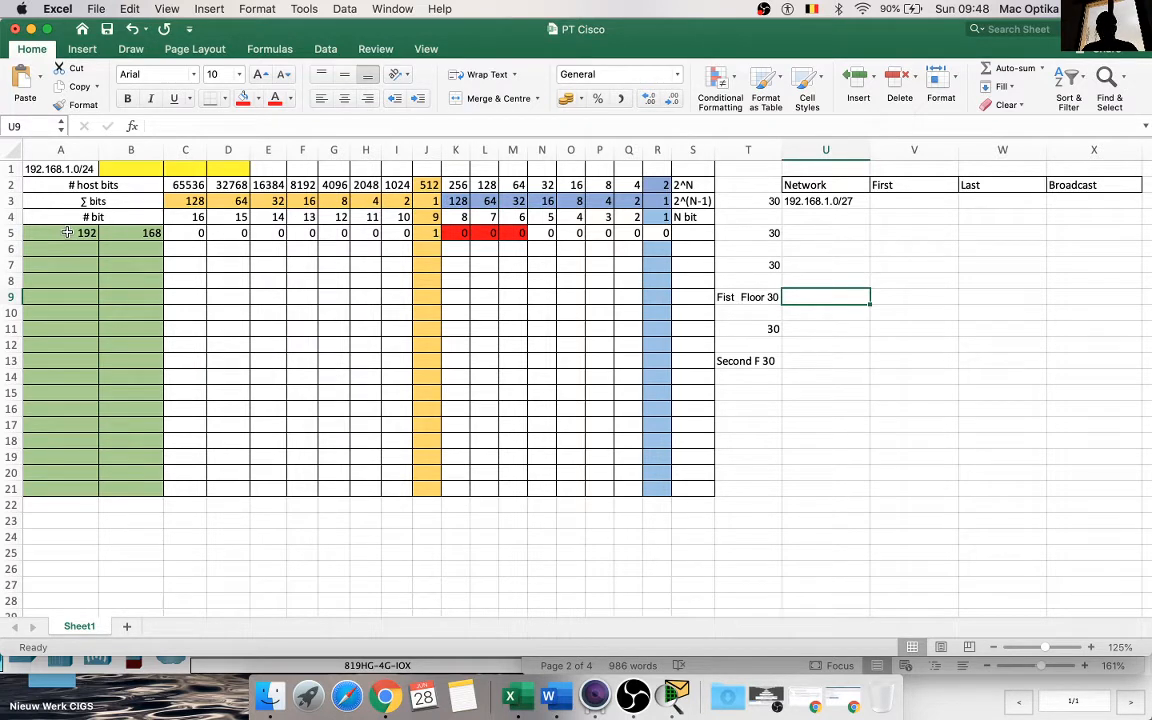
Step: Fill the values of A5:M5 down into row 6 and enter 1 in each host bit cell N6:R6
left_click_drag(67, 232, 537, 256)
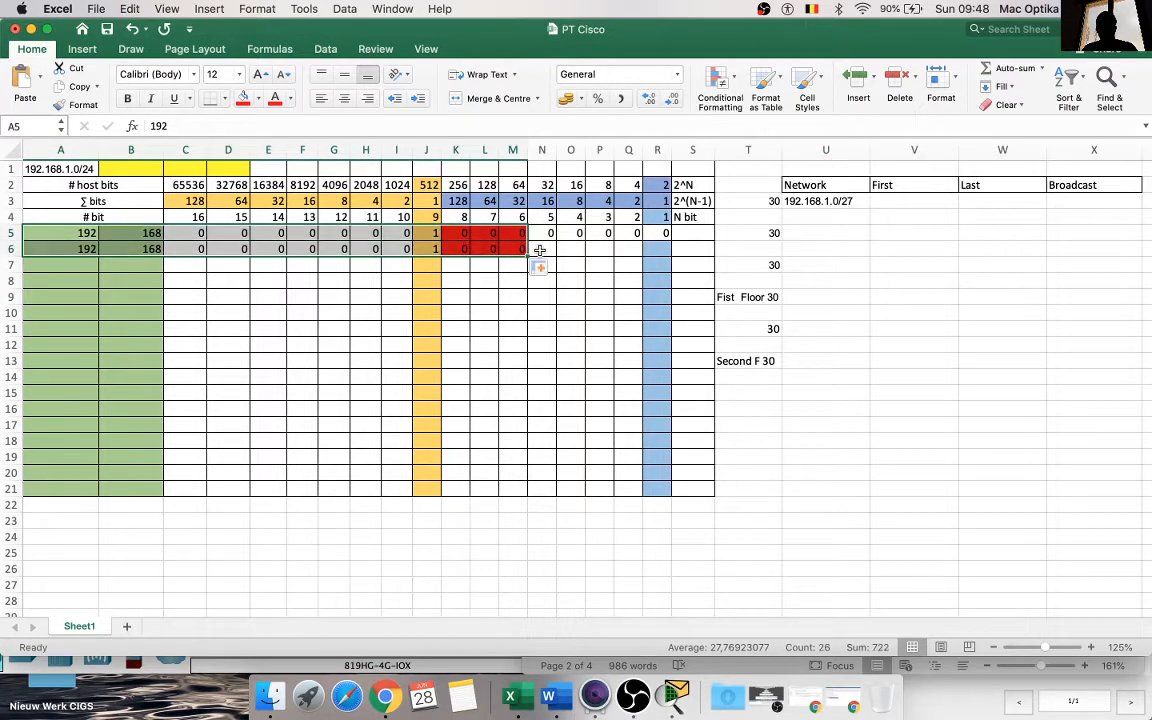
left_click(540, 249)
type("1")
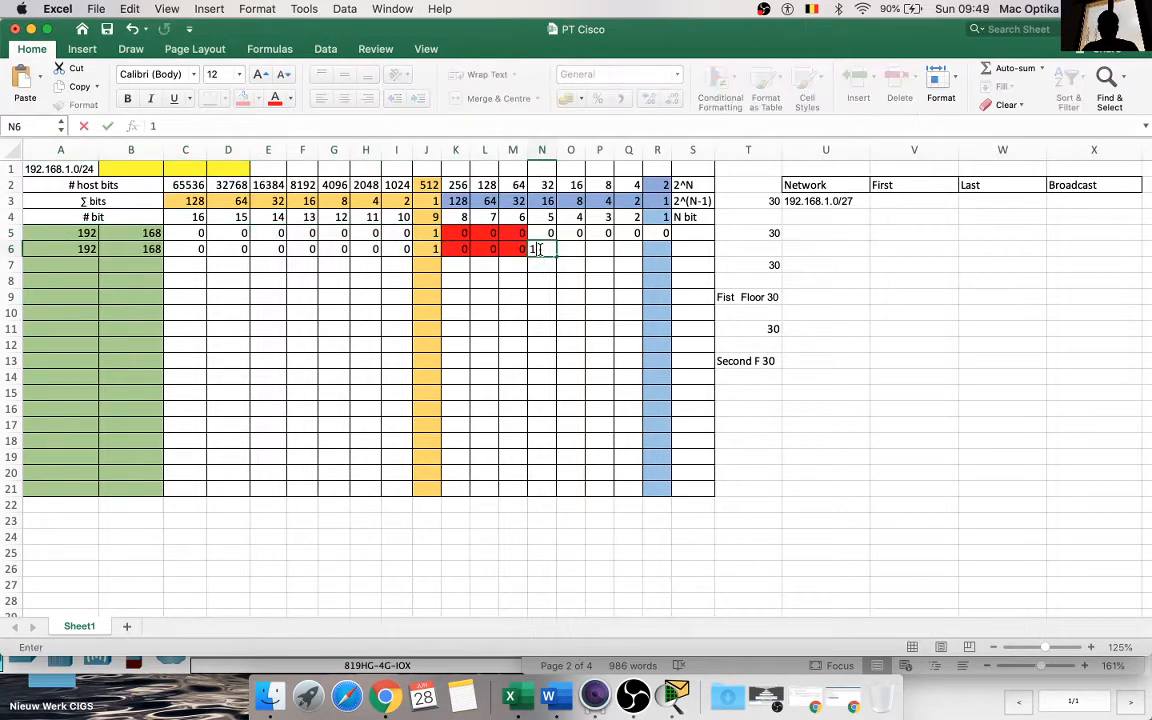
key("Tab")
type("1")
key("Tab")
type("1")
key("Tab")
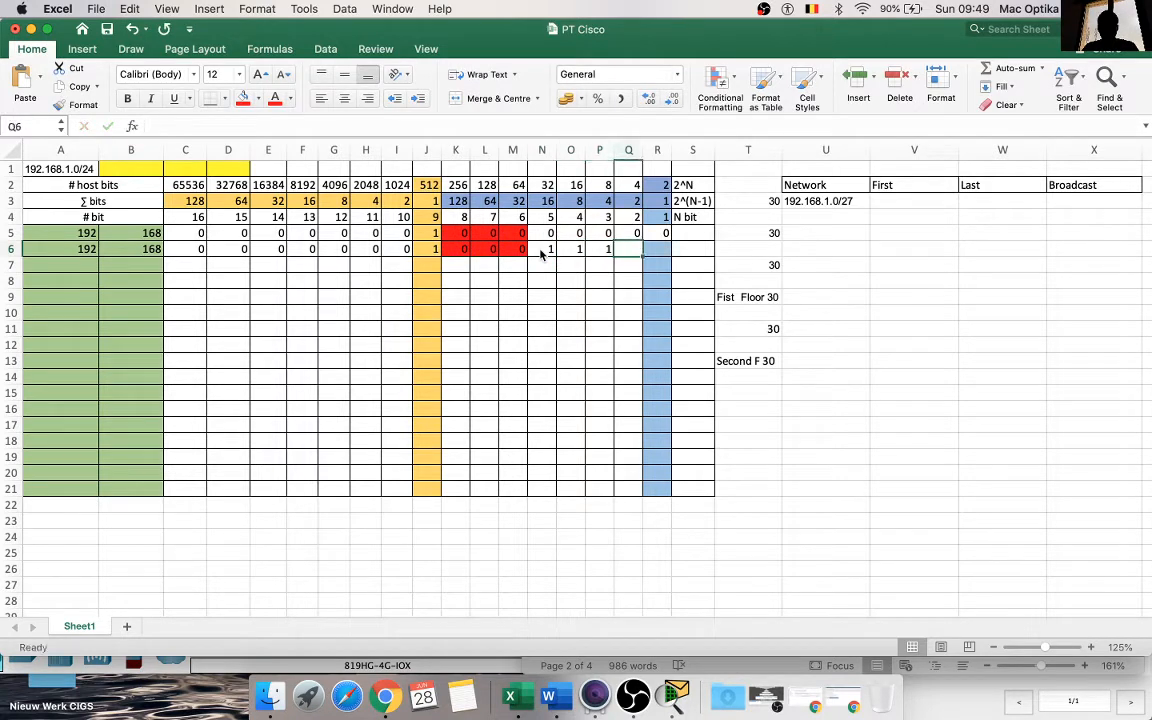
type("&")
key("Tab")
key("shift+Tab")
type("1")
key("Tab")
type("1")
left_click(487, 297)
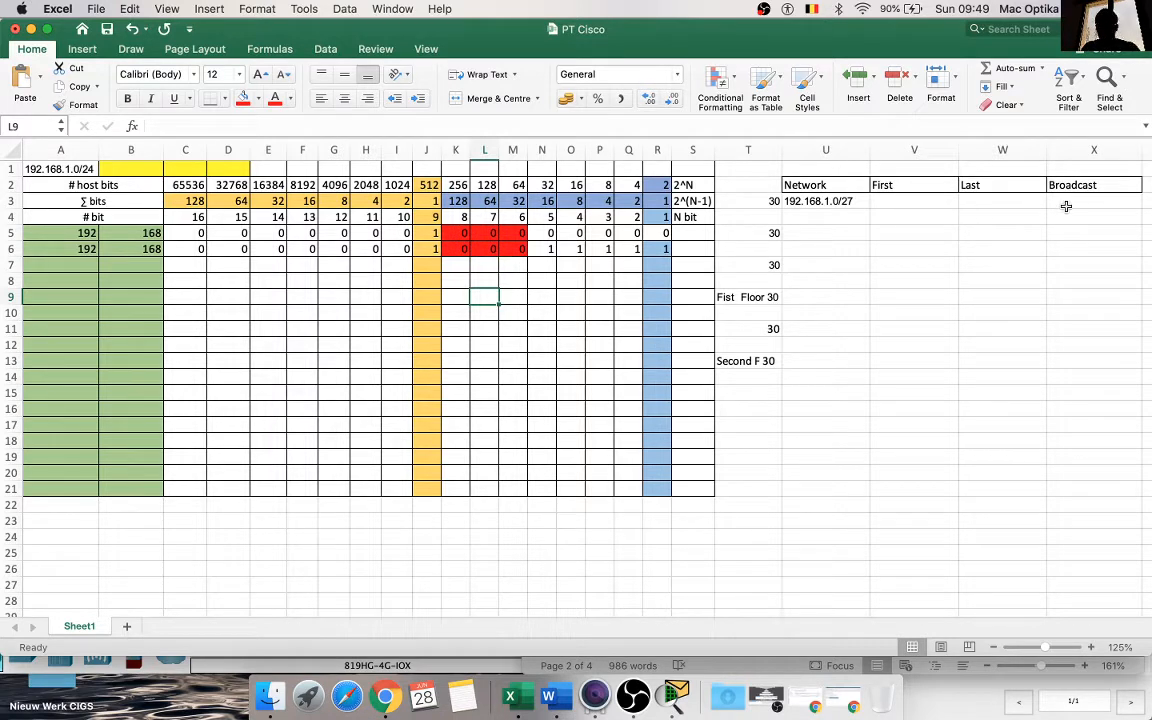
Step: Copy the first subnet's network address from U3 into X3 under Broadcast
left_click(845, 202)
key("super+c")
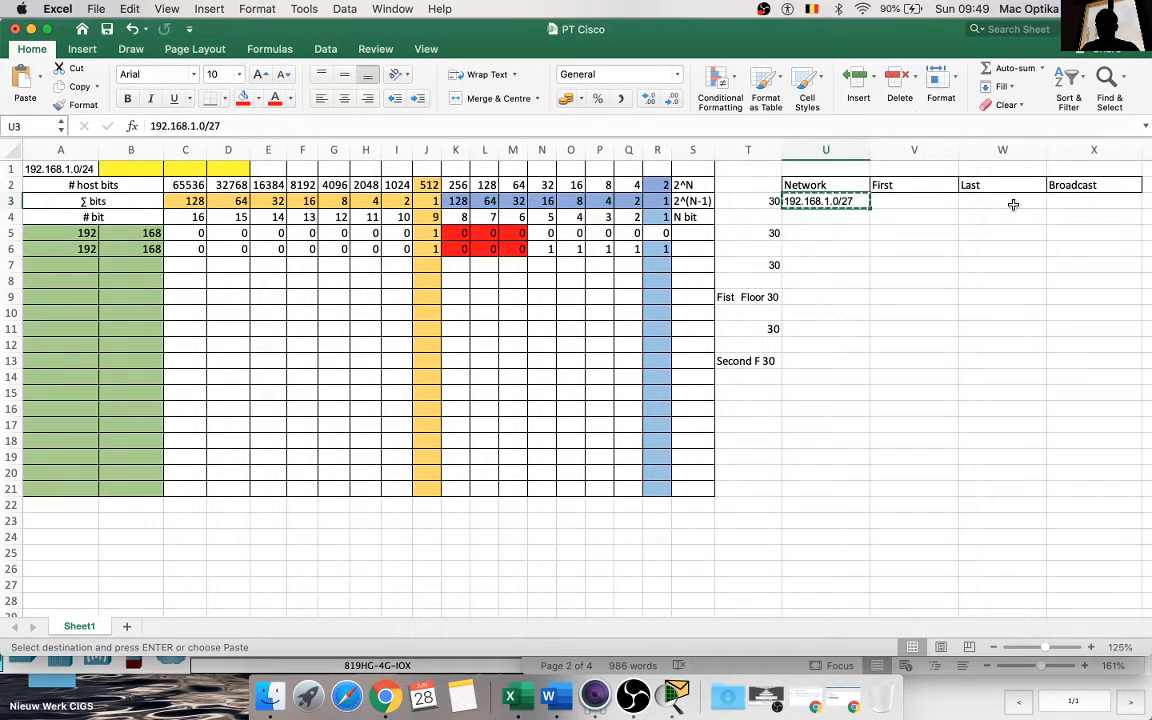
left_click(1055, 201)
key("super+v")
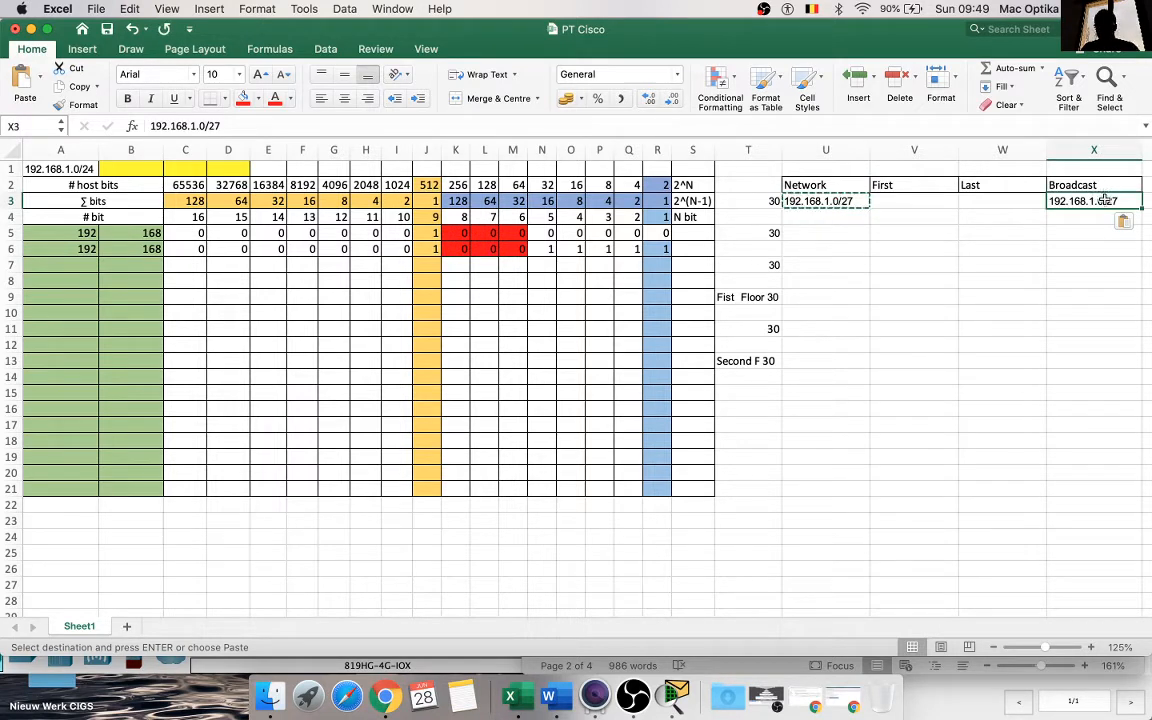
Step: Set the last octet of the broadcast address in X3 to 63, giving 192.168.1.63/27
double_click(1105, 202)
key("BackSpace")
type("63")
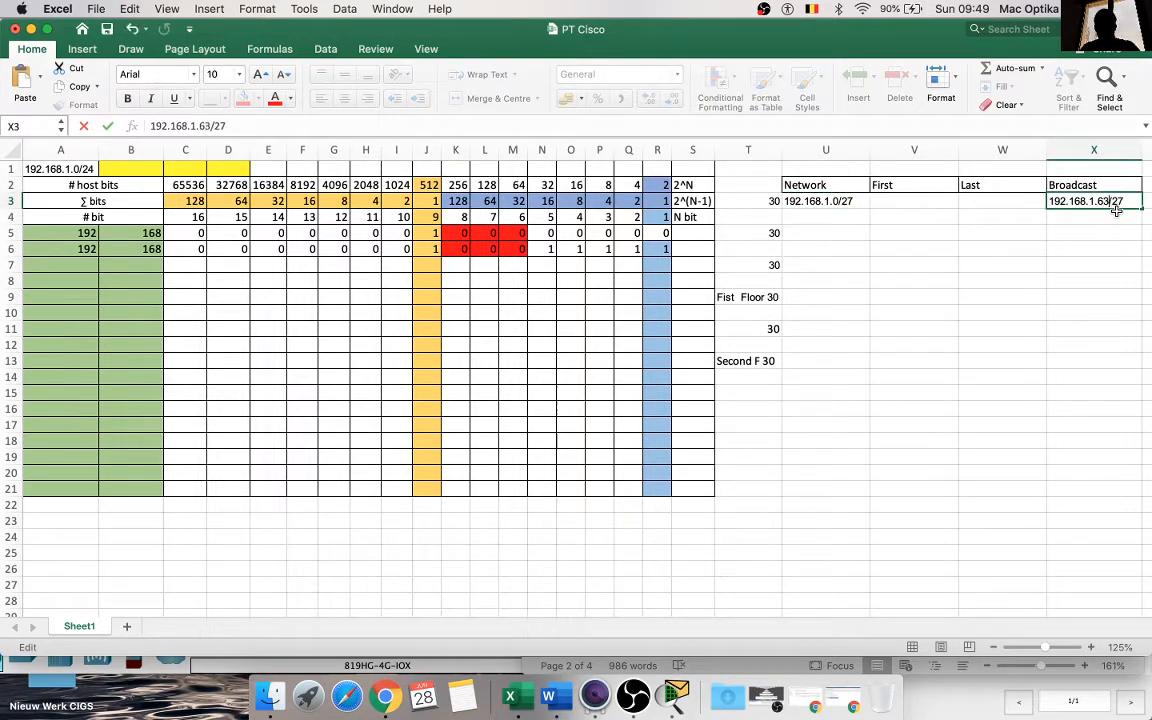
left_click(1050, 262)
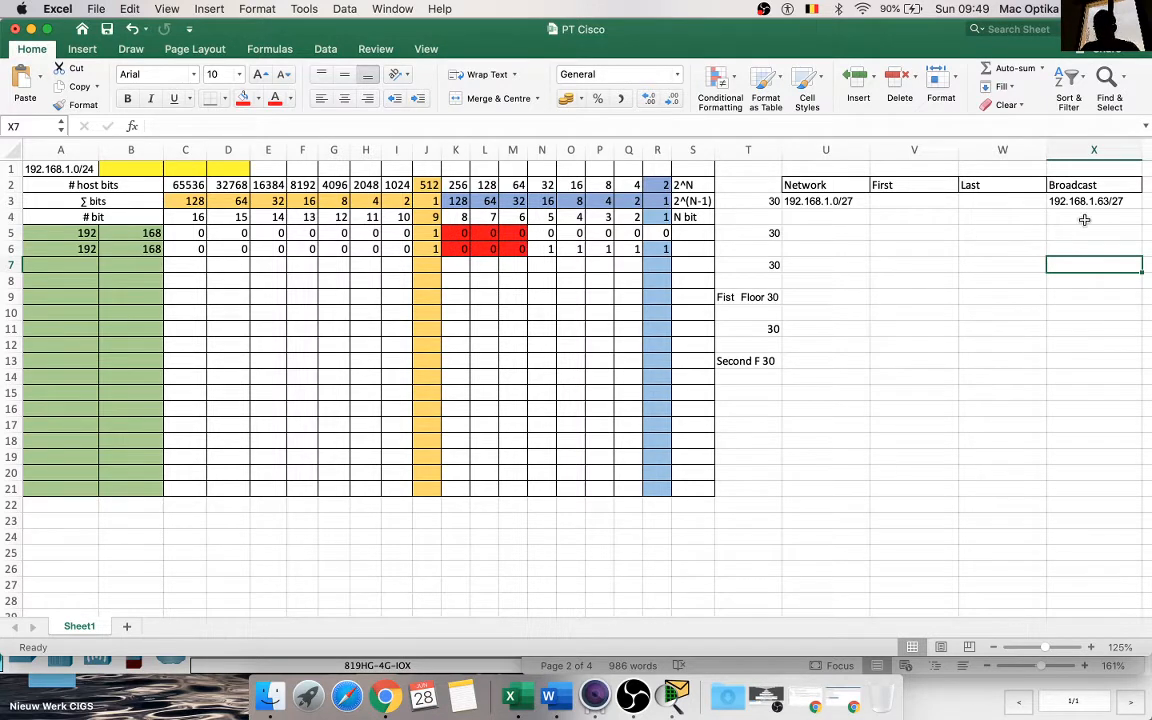
Step: Correct the first subnet's broadcast address in X3 to 192.168.1.31/27
double_click(1108, 201)
key("BackSpace")
key("BackSpace")
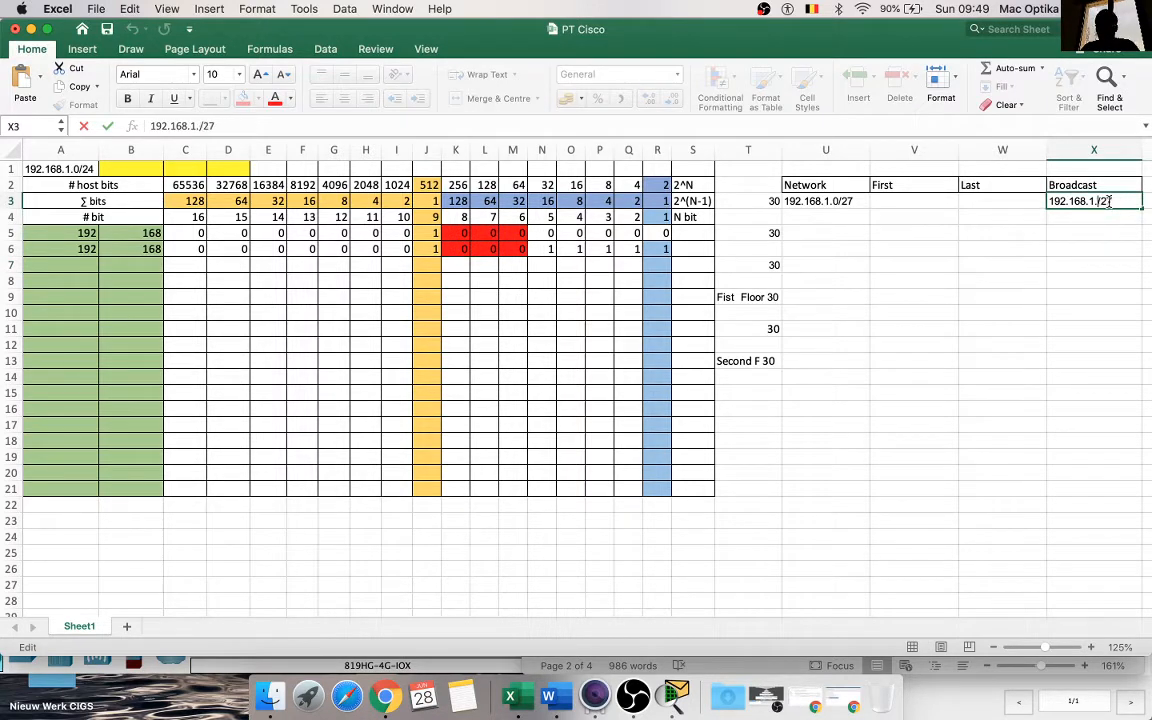
type("31")
left_click(1063, 277)
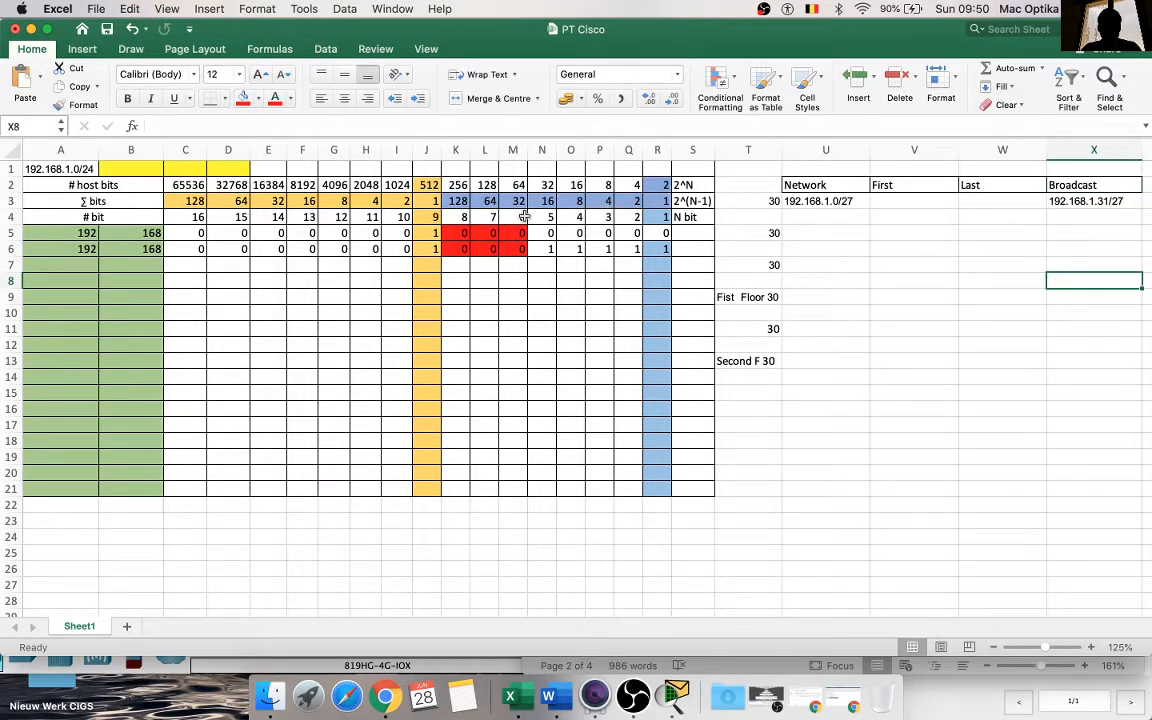
Step: Copy the first network address into U5 and edit it to 192.168.1.32/27 for the second subnet
left_click(828, 201)
key("super+c")
left_click(808, 233)
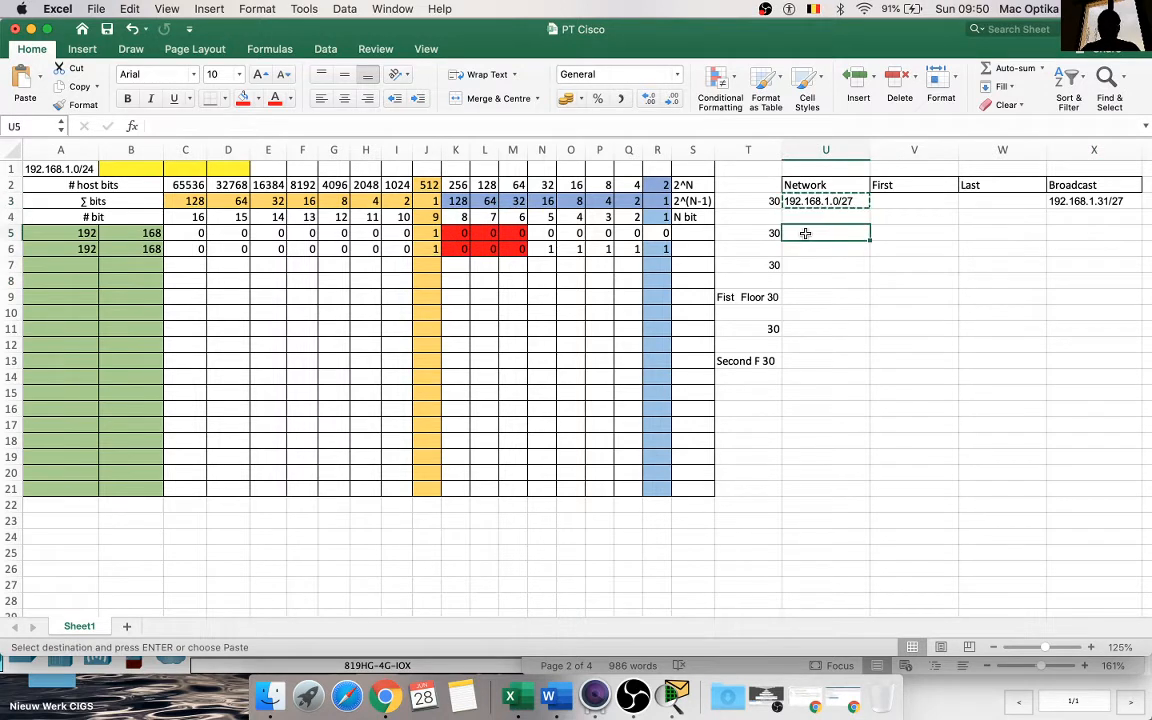
key("super+v")
double_click(838, 233)
key("BackSpace")
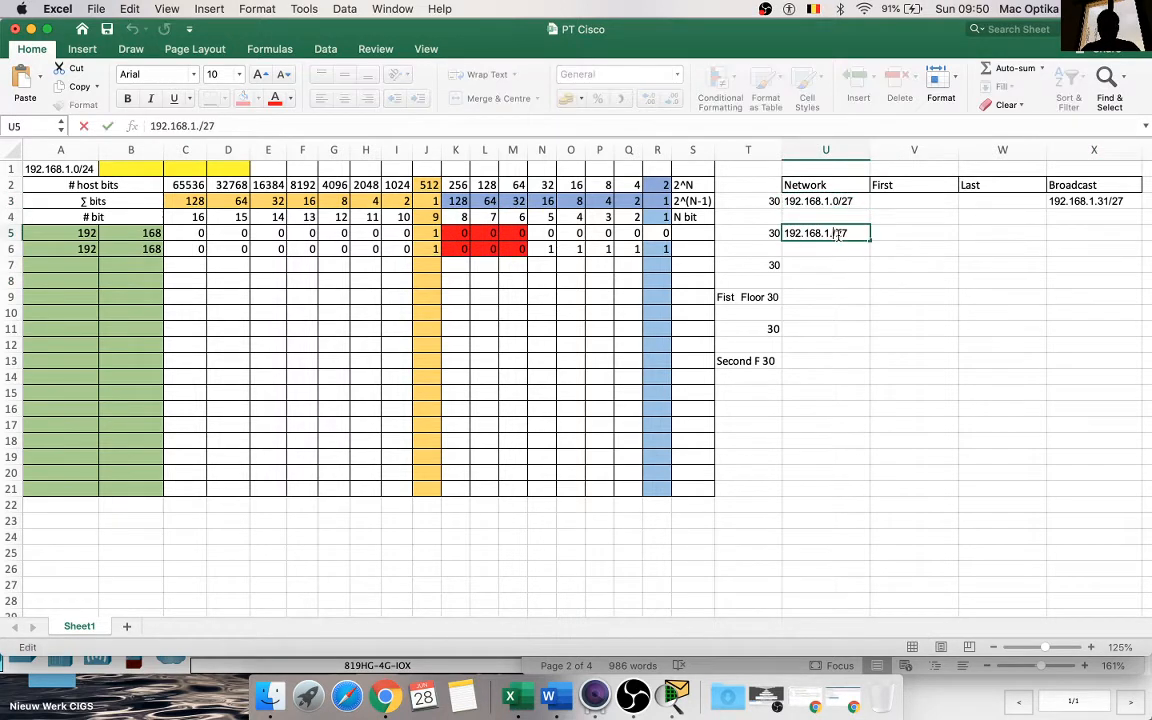
type("32")
left_click(861, 316)
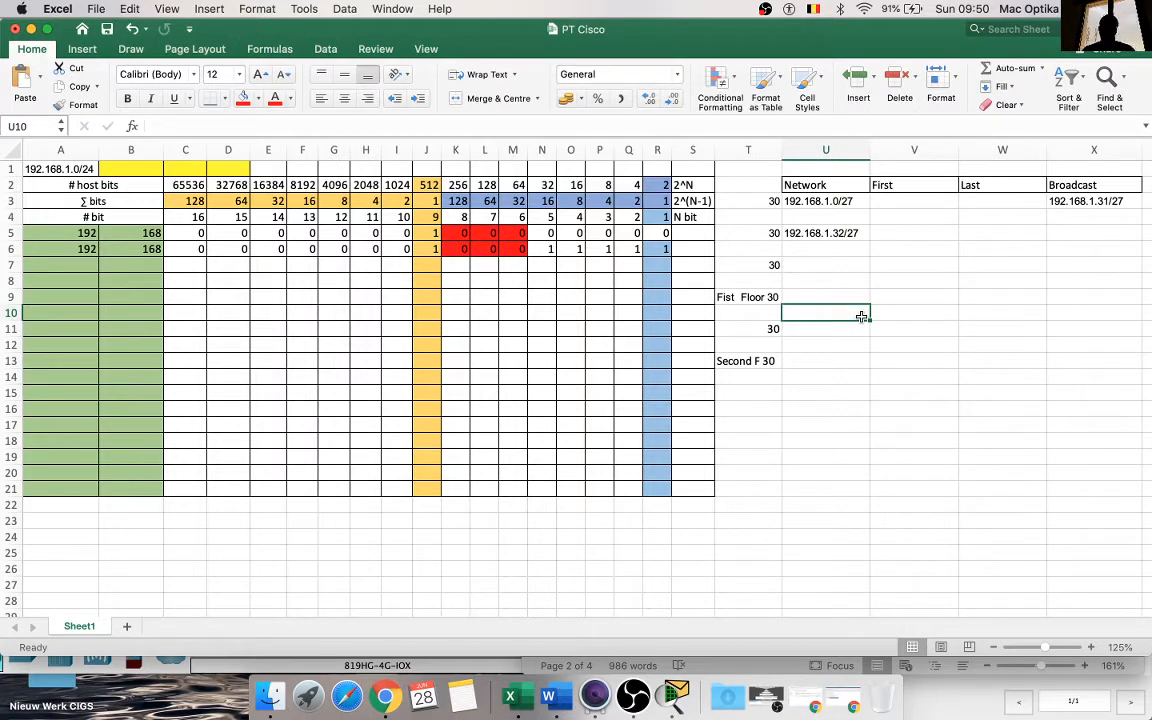
Step: Build row 7 by filling A6:J6 down and entering subnet bits 0, 0 and 1 in K7:M7
left_click(517, 269)
type("1")
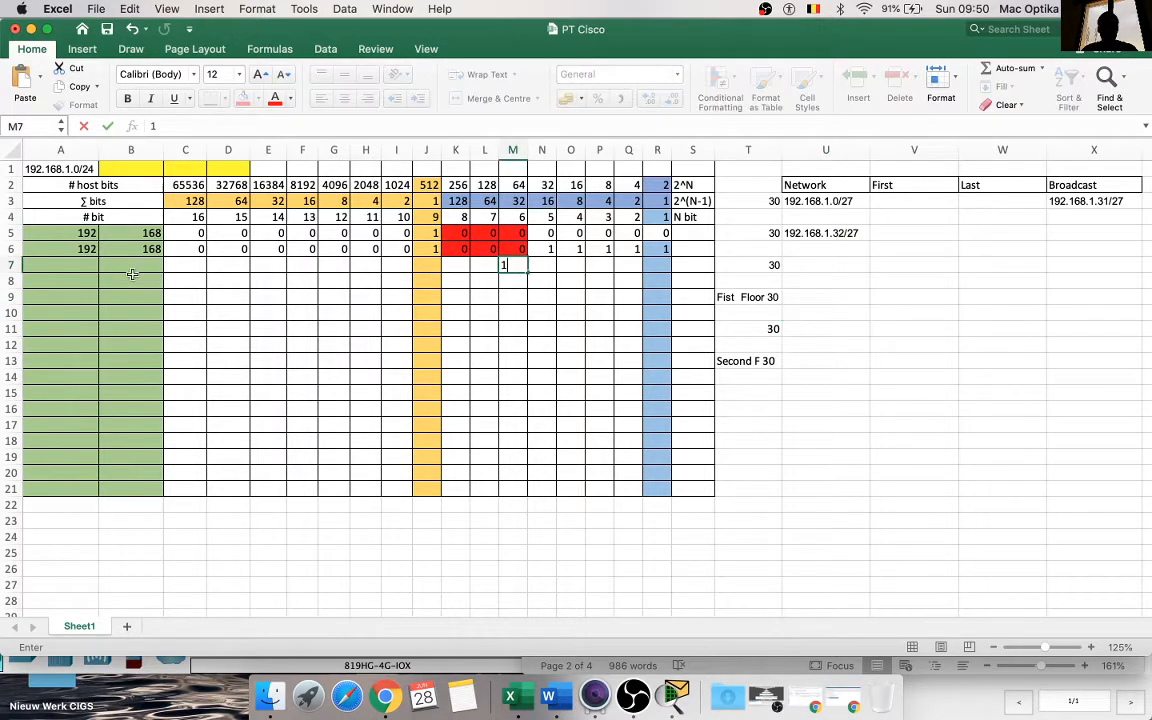
left_click_drag(80, 251, 437, 268)
left_click(449, 267)
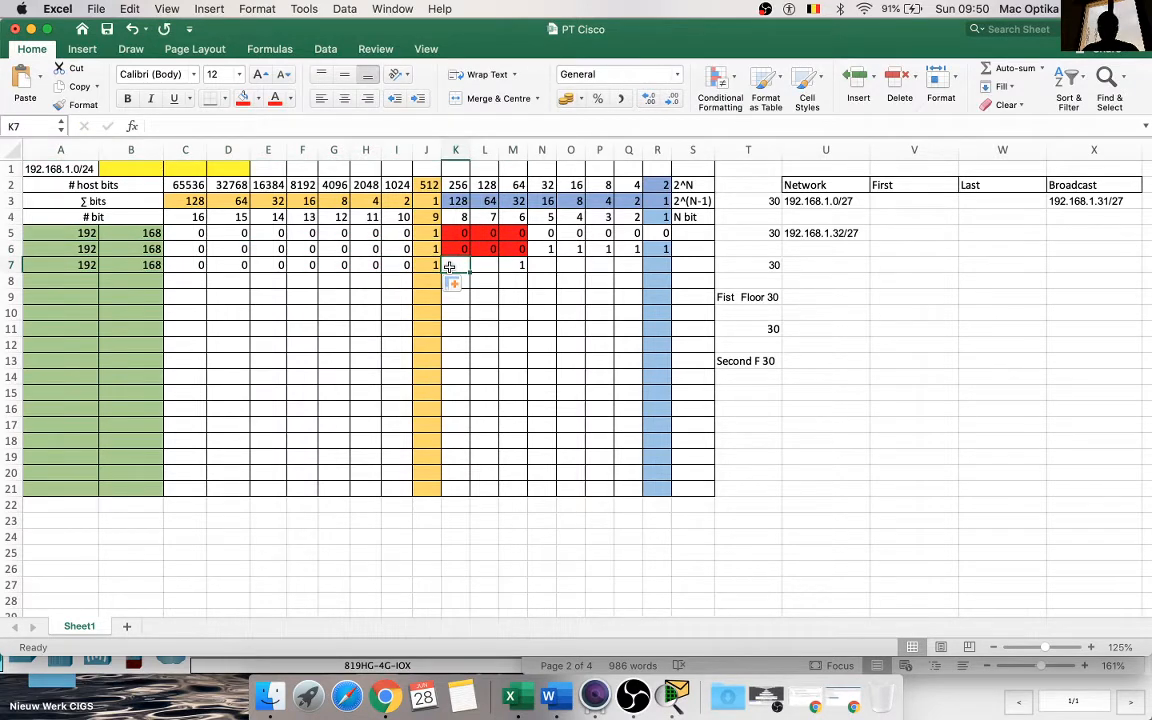
type("0")
key("Tab")
type("0")
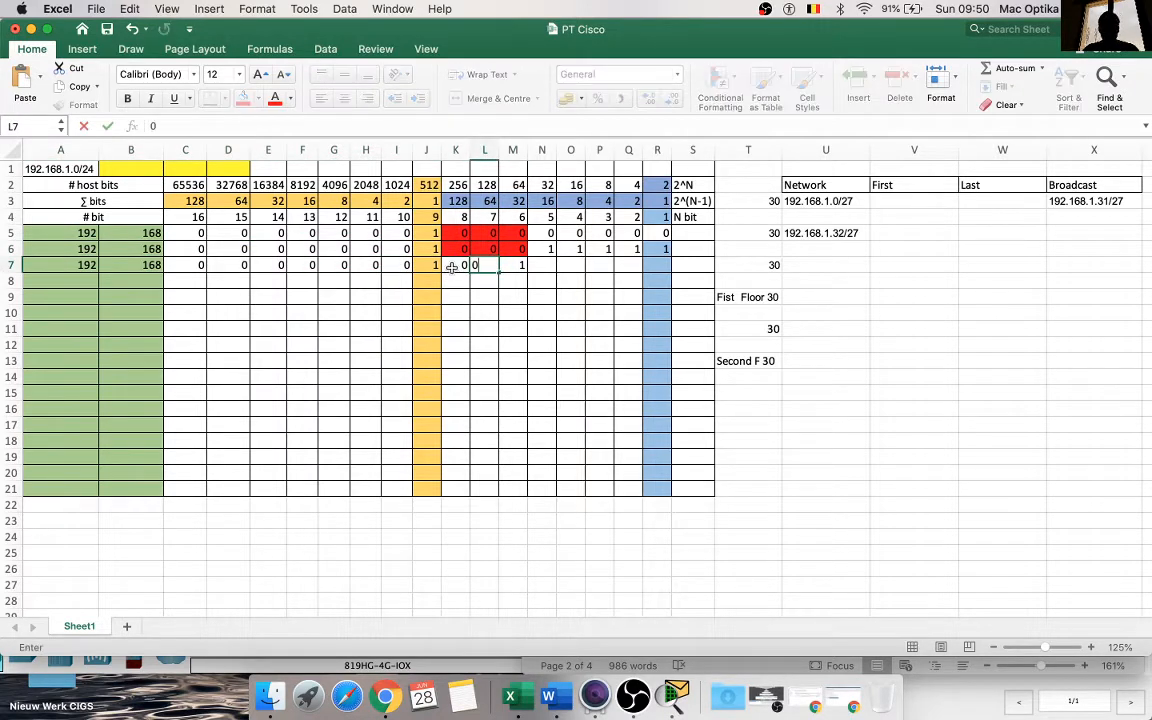
left_click(492, 301)
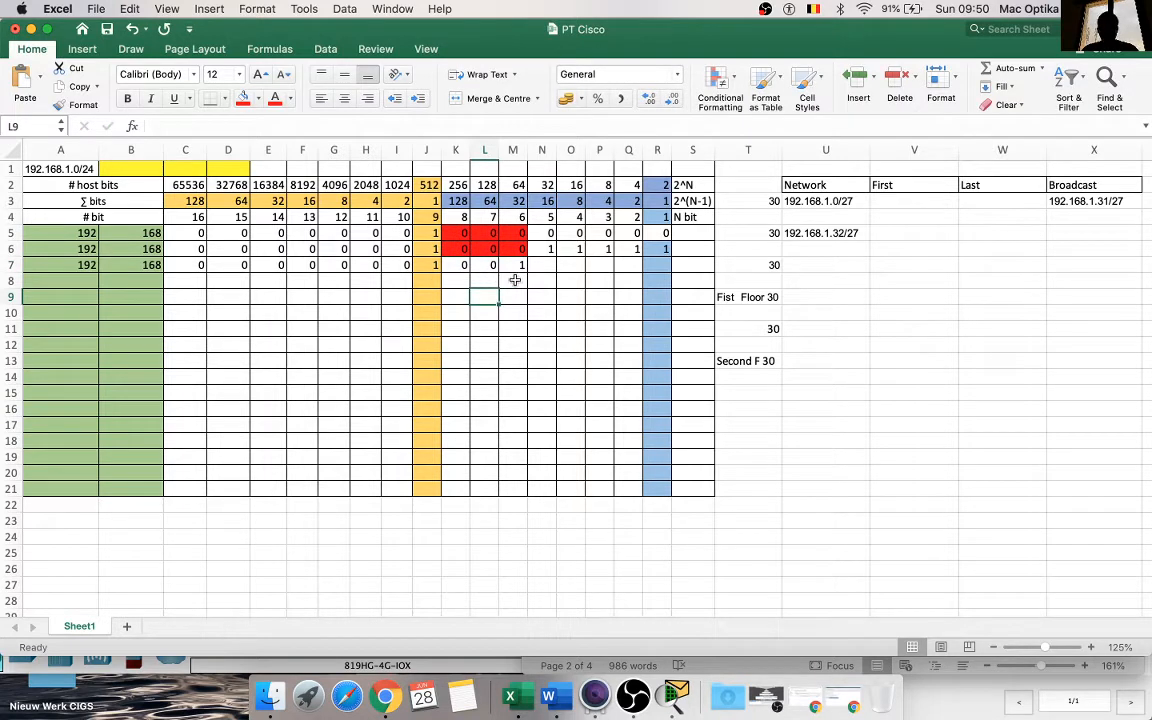
Step: Fill A7:M7 down into row 8 and colour the subnet bit cells K8:M8 red
left_click_drag(513, 281, 45, 265)
left_click_drag(528, 268, 460, 281)
left_click(529, 282)
left_click(640, 255)
left_click(242, 98)
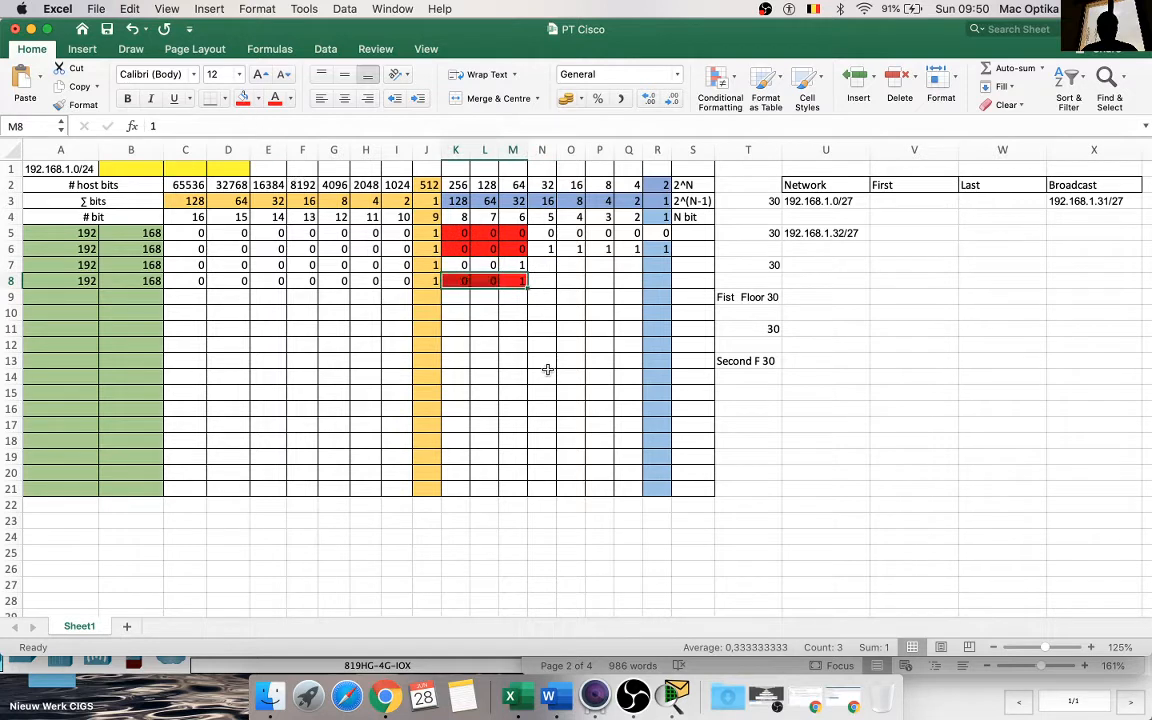
Step: Enter 1 in N8 and fill it across the remaining host bits through R8
left_click(535, 285)
type("1")
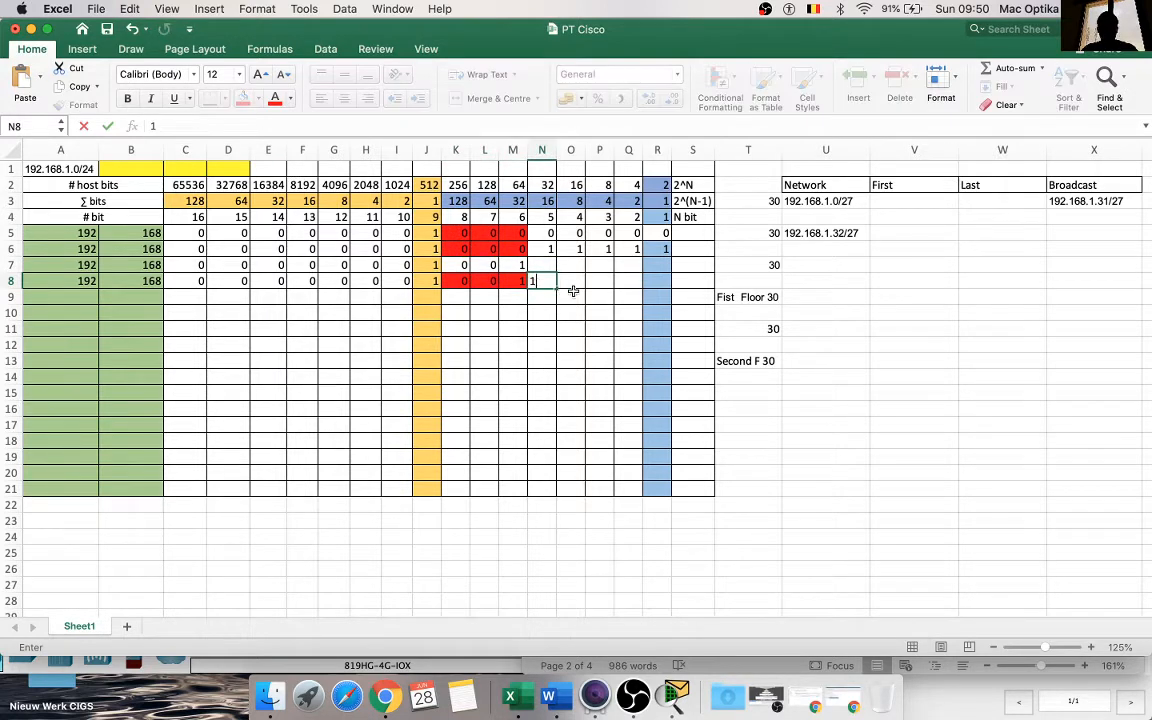
left_click_drag(655, 291, 656, 293)
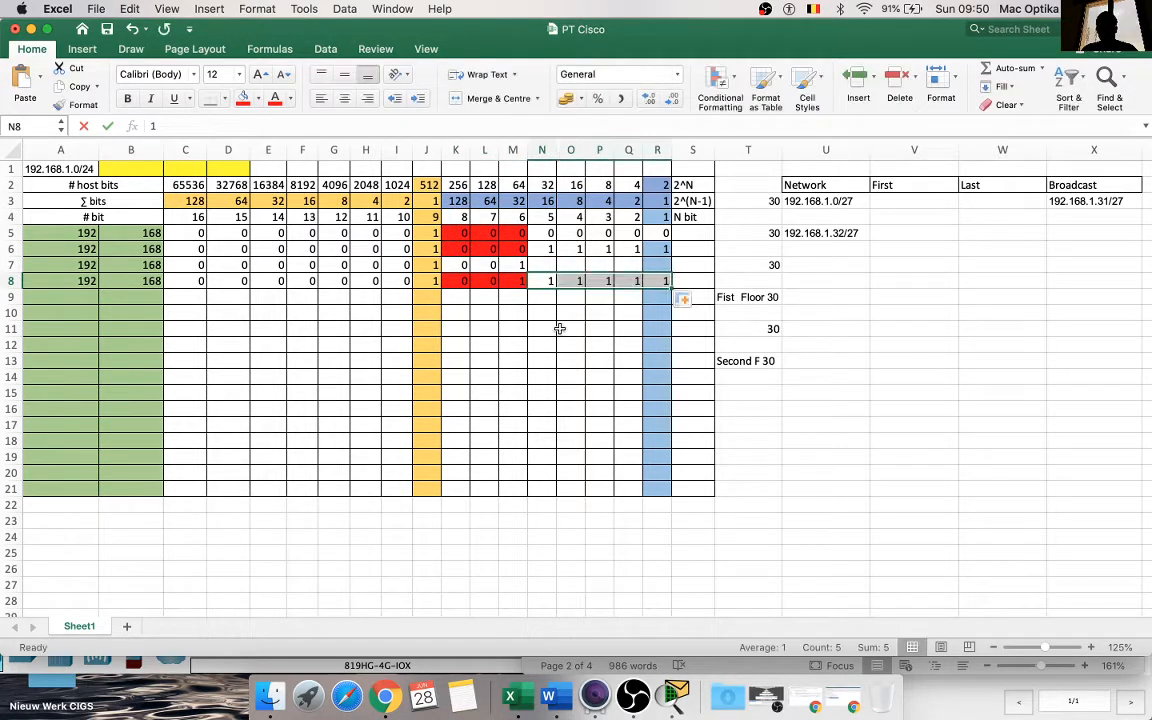
left_click(560, 330)
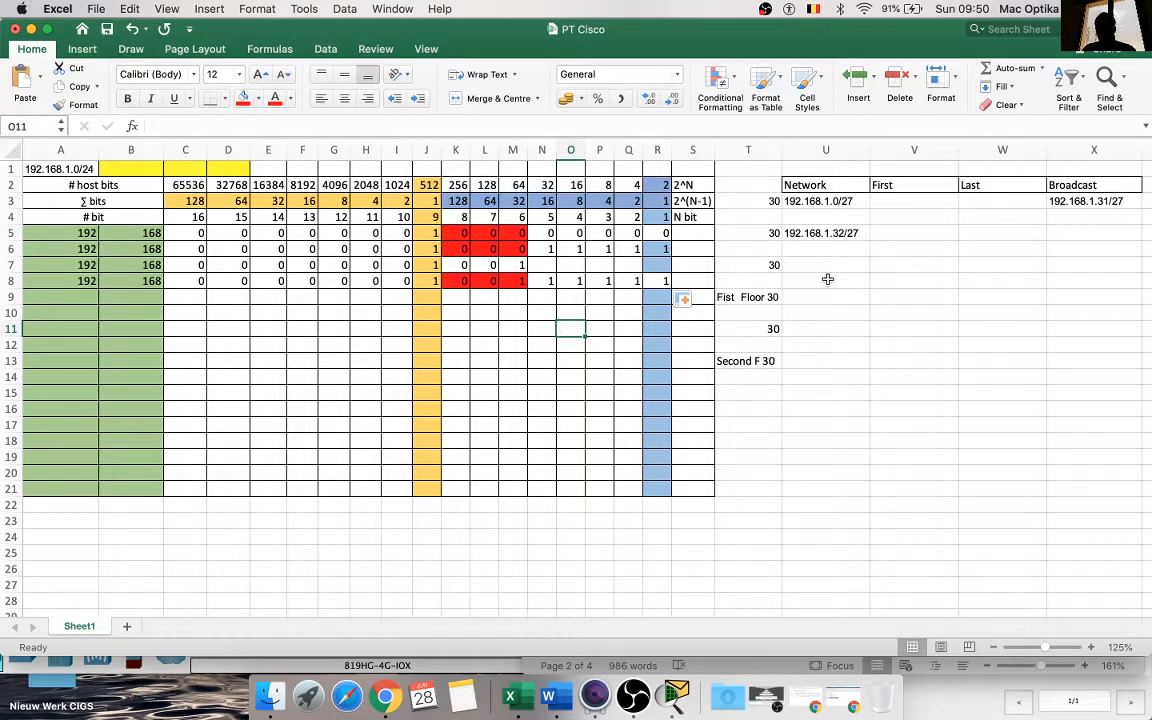
Step: Copy the second network address from U5 into X5 and edit it to the broadcast address 192.168.1.63/27
left_click(833, 240)
key("super+c")
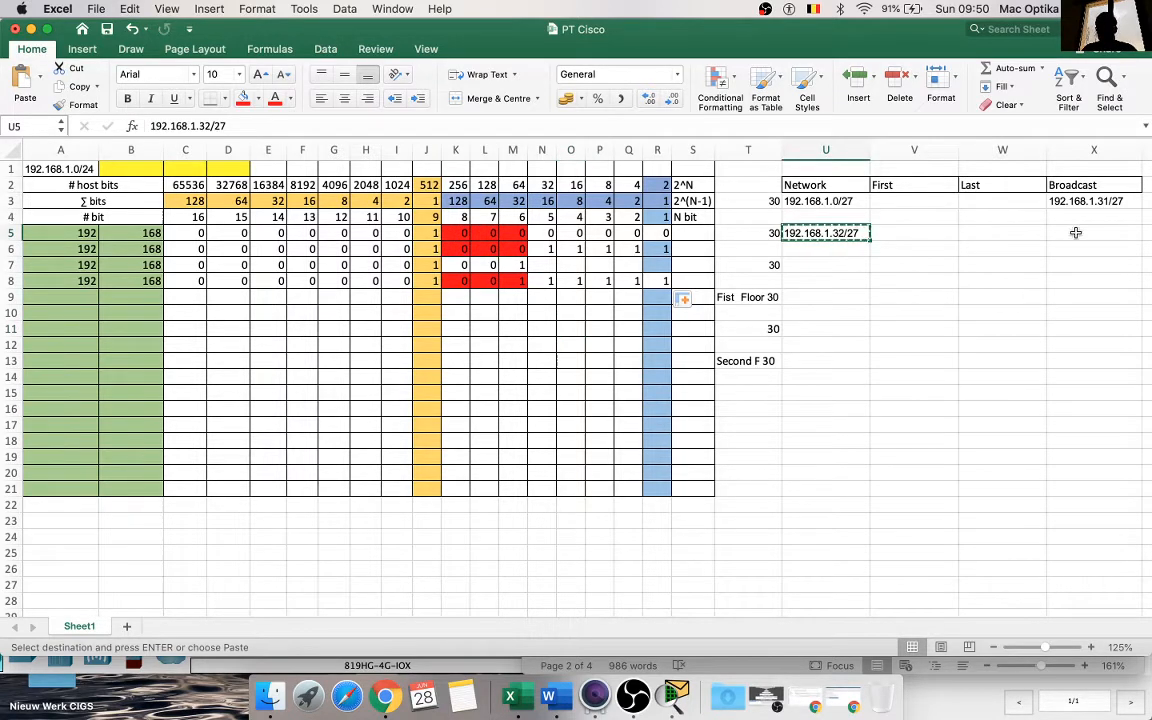
left_click(1094, 232)
key("super+v")
double_click(1097, 233)
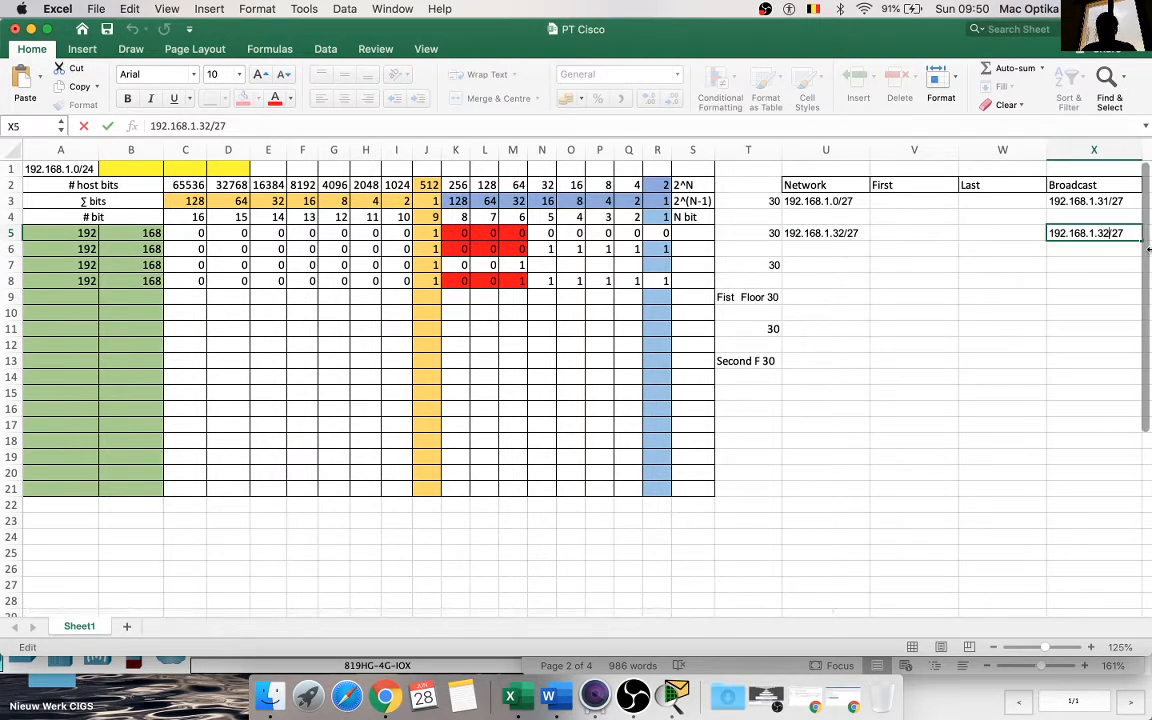
key("BackSpace")
key("BackSpace")
type("63")
left_click(1075, 311)
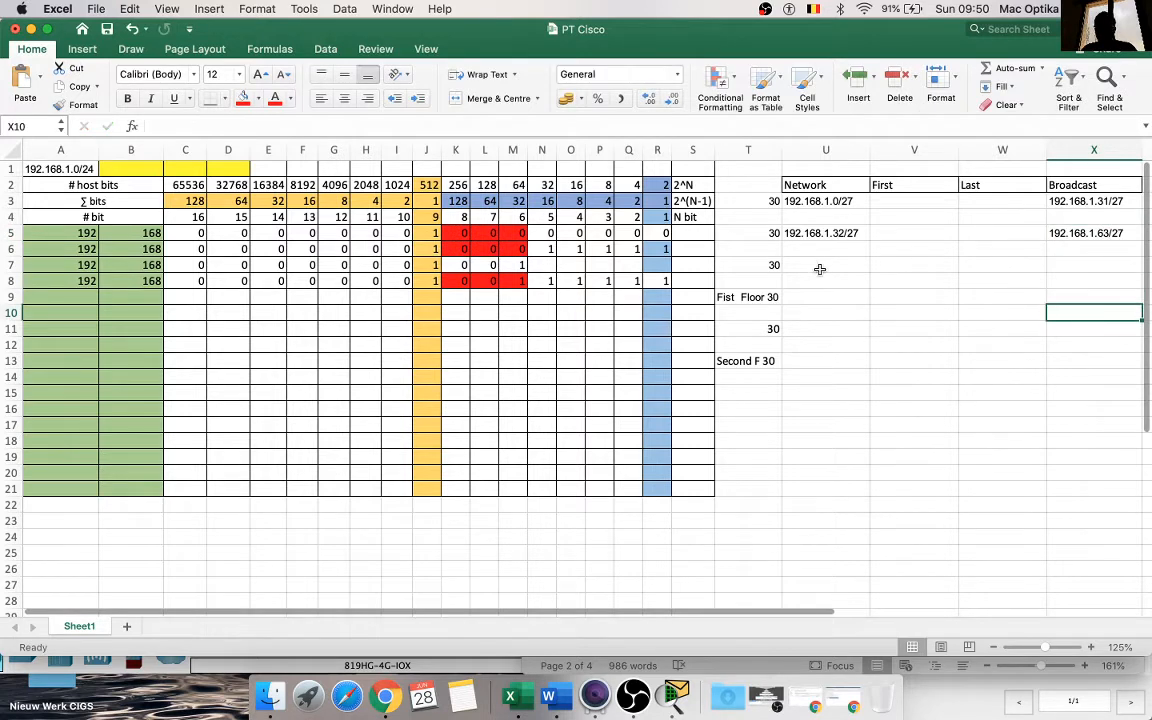
Step: Copy the network address from U5 into U7 and edit it to 192.168.1.64/27
left_click(817, 234)
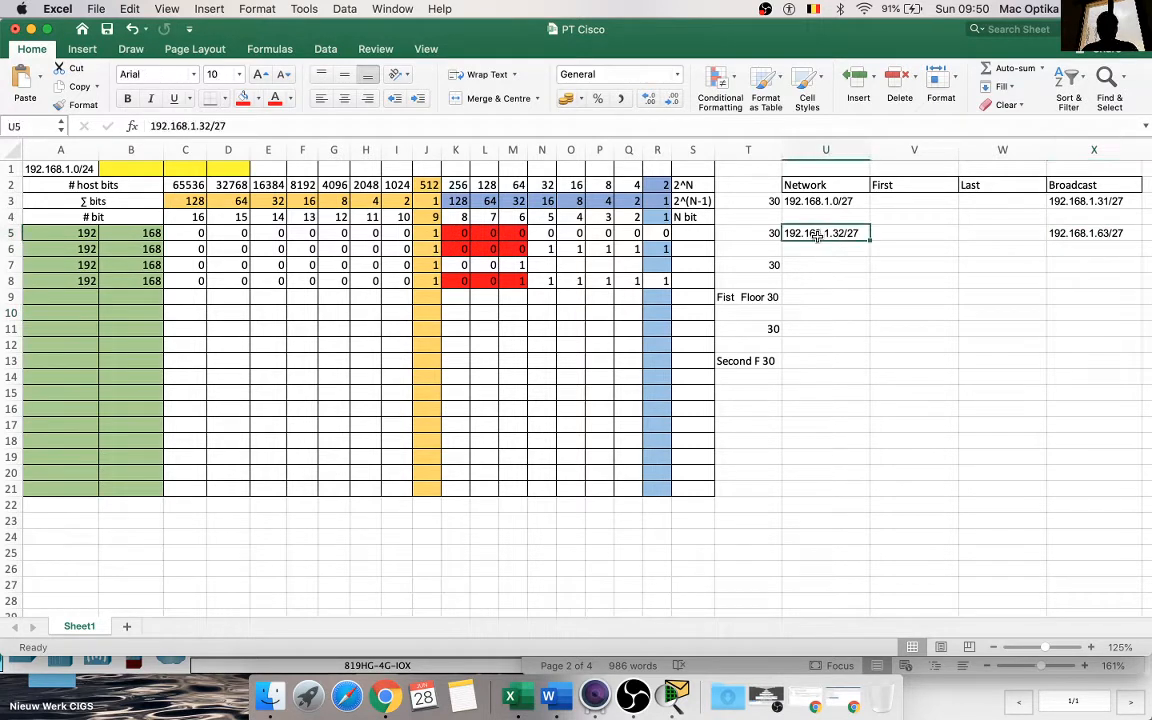
key("super+c")
left_click(824, 275)
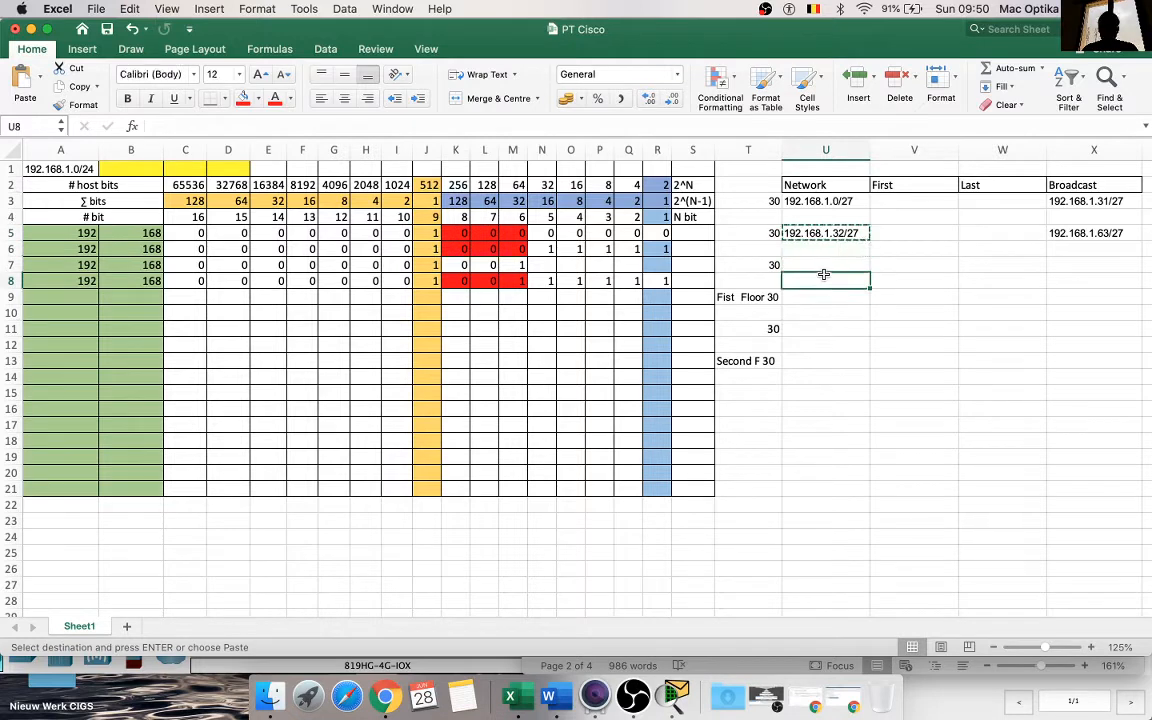
left_click(823, 267)
key("super+v")
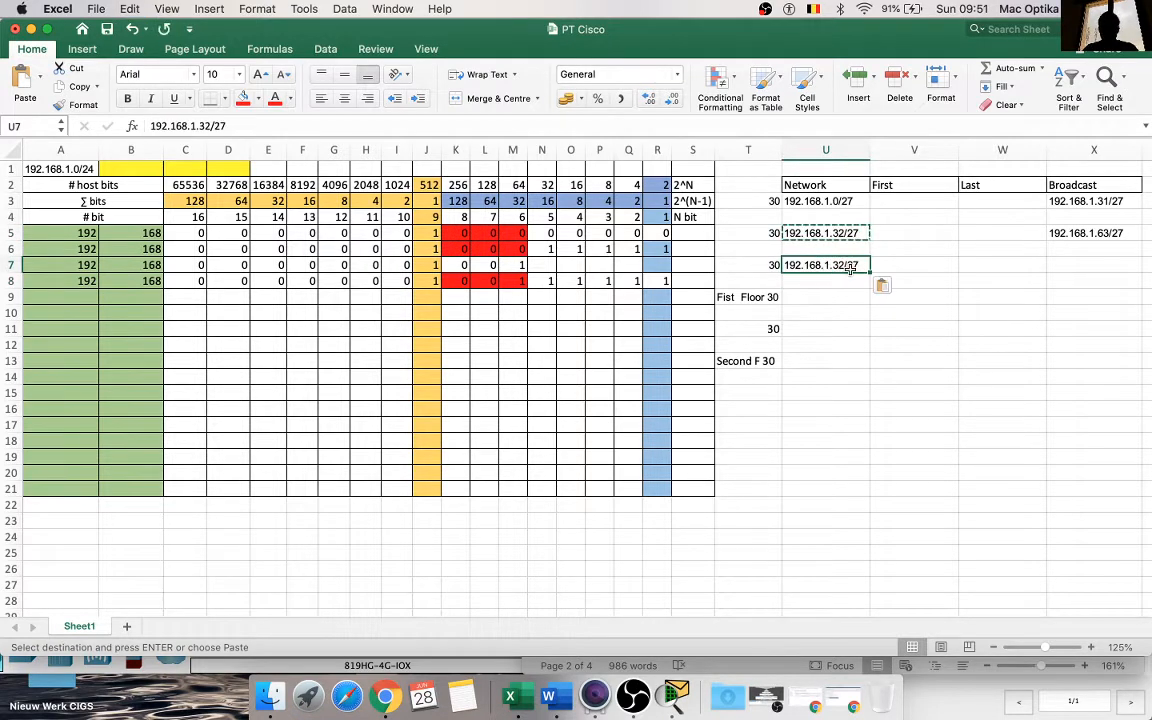
double_click(843, 265)
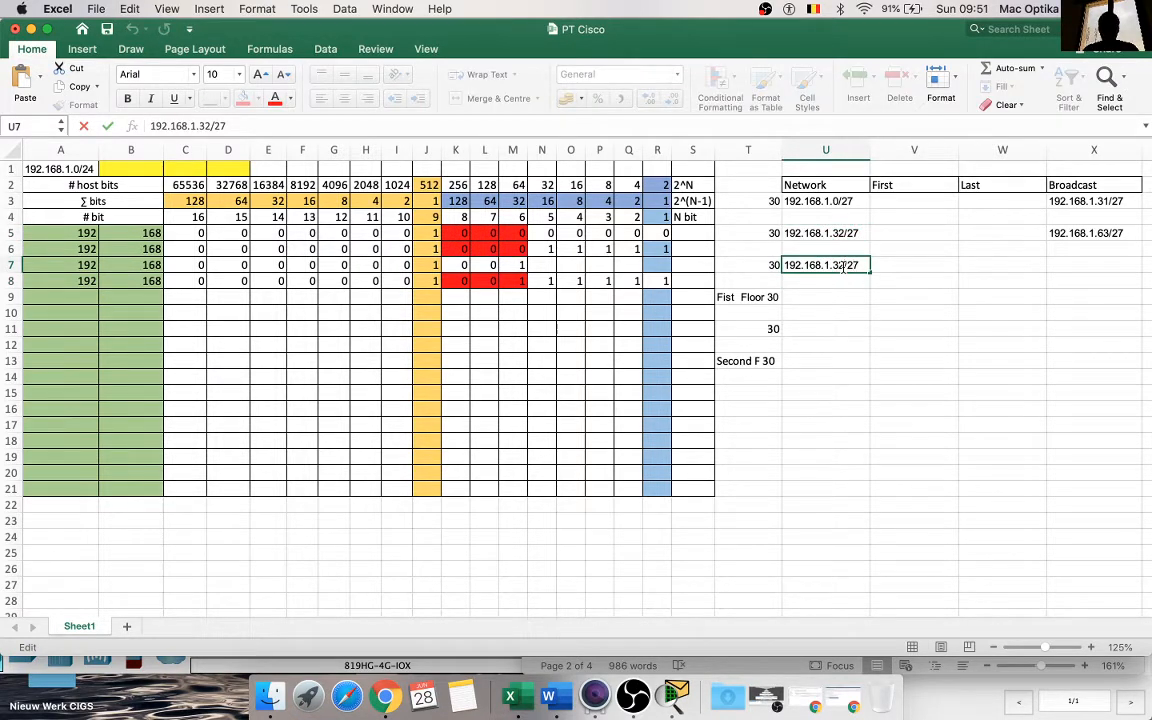
key("BackSpace")
key("BackSpace")
type("6")
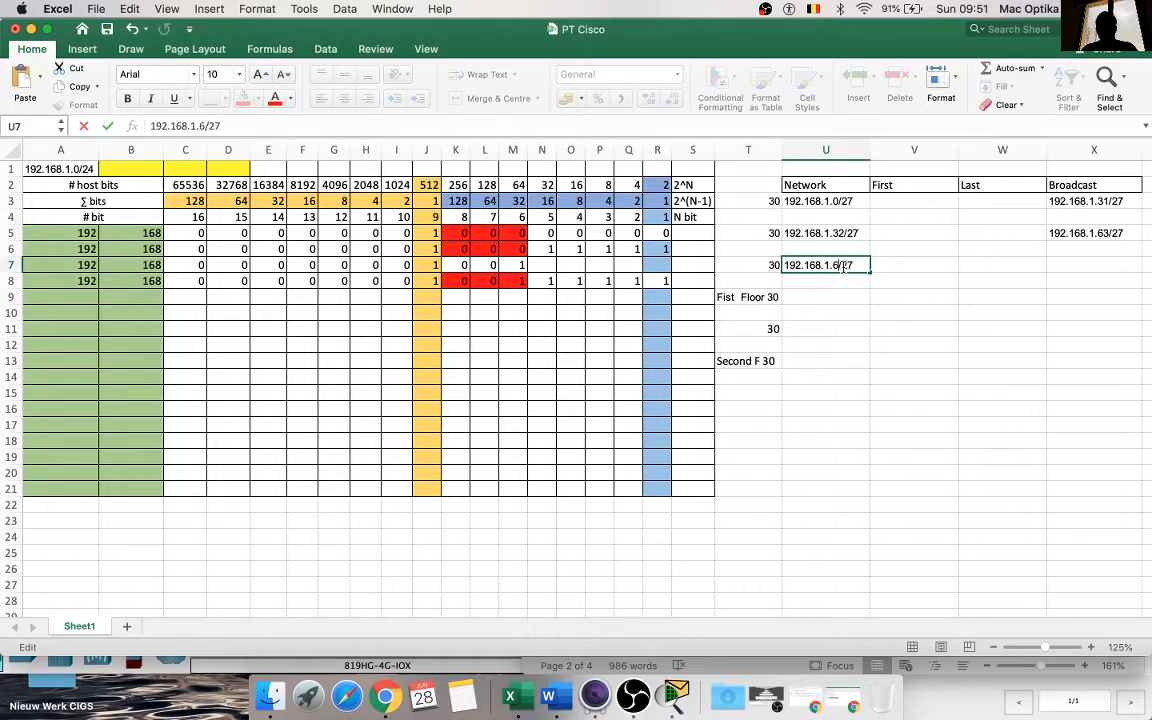
type("4")
left_click(846, 314)
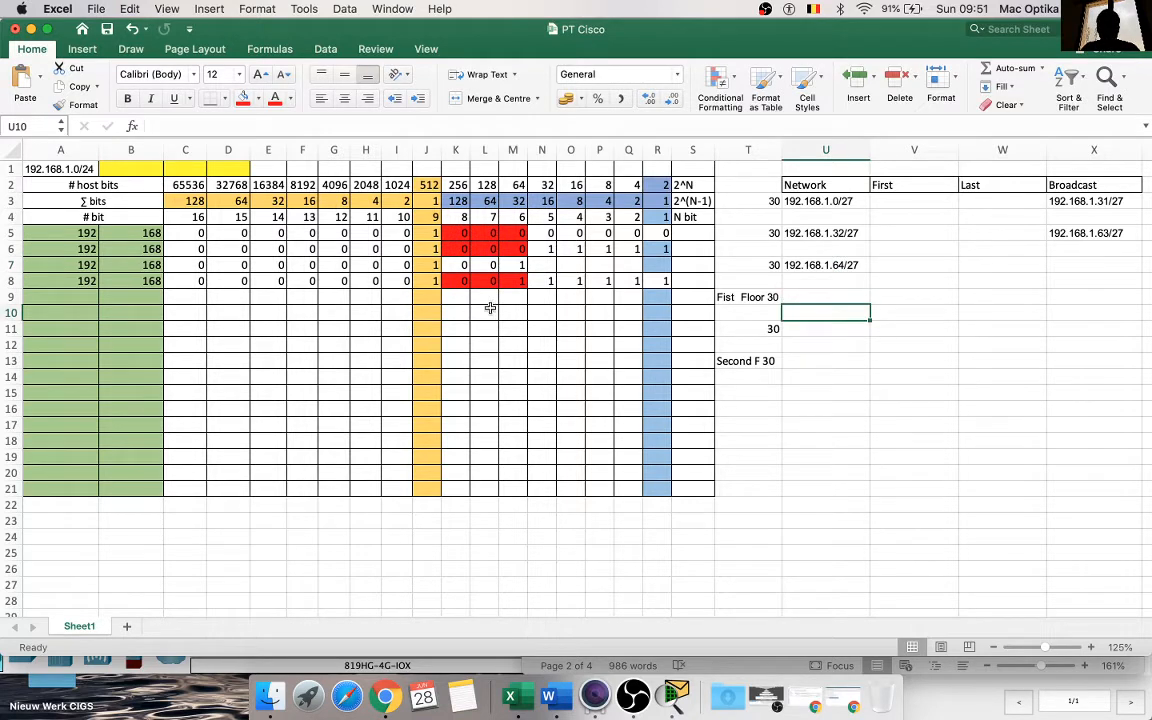
Step: Enter the subnet bits 0, 1 and 0 in K9:M9
left_click(487, 298)
type("1")
left_click(510, 375)
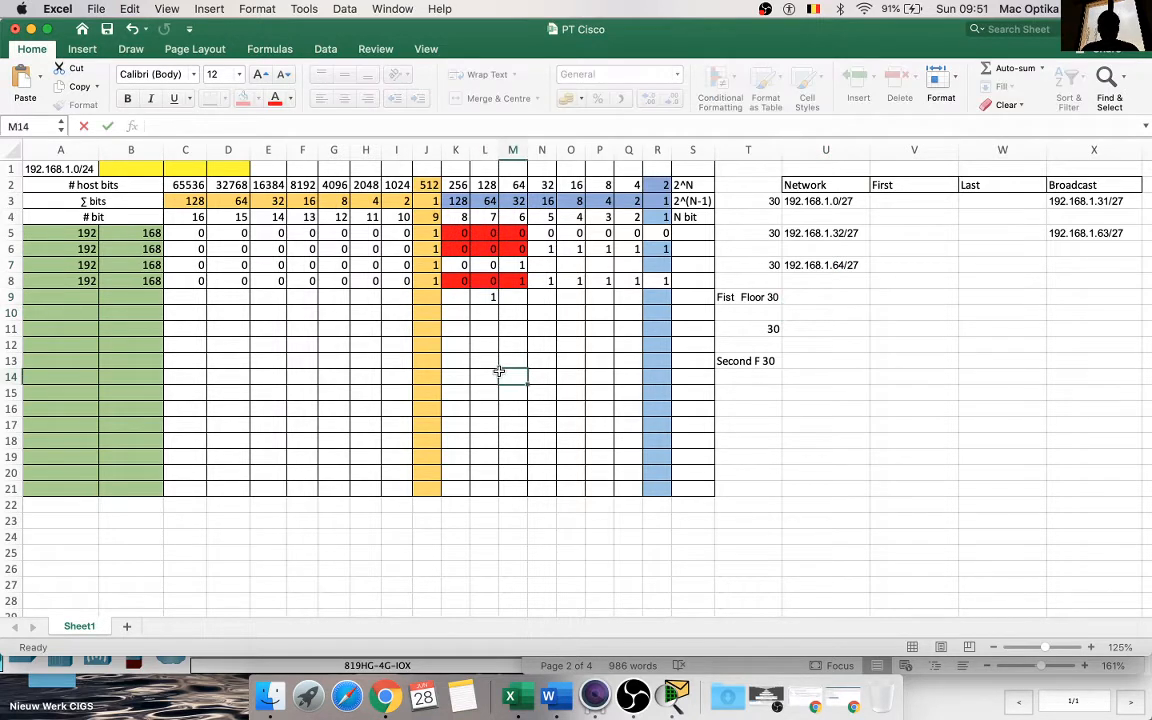
left_click(512, 298)
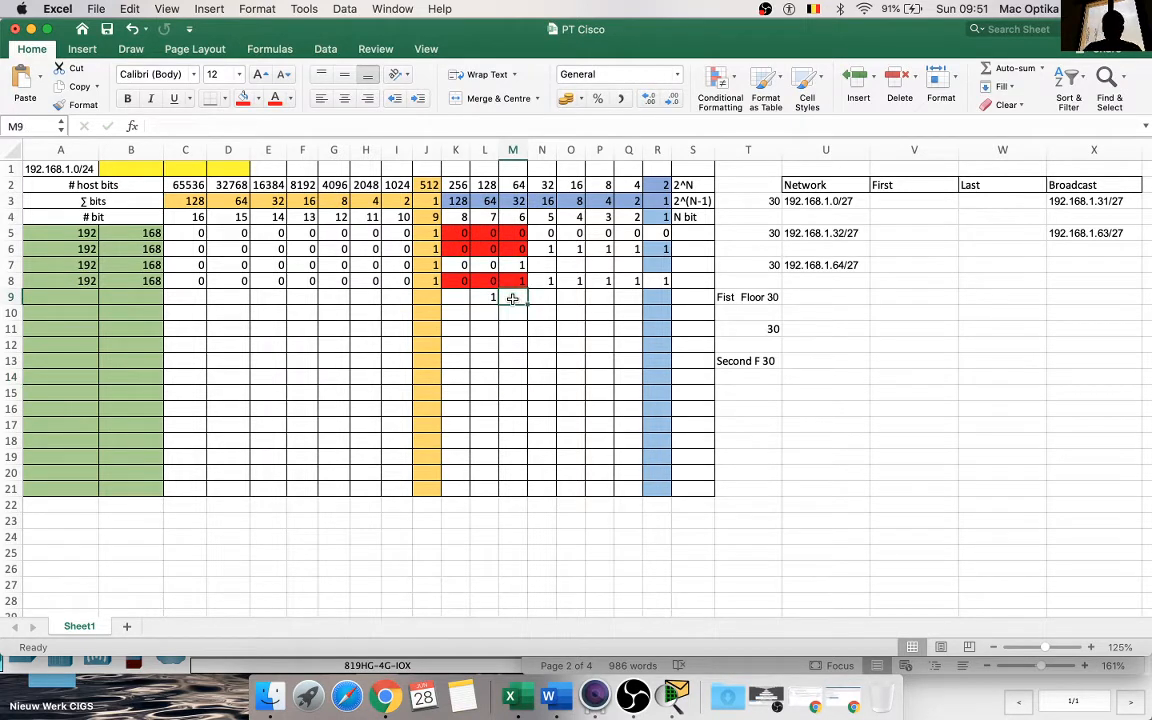
type("0")
left_click(456, 297)
type("0")
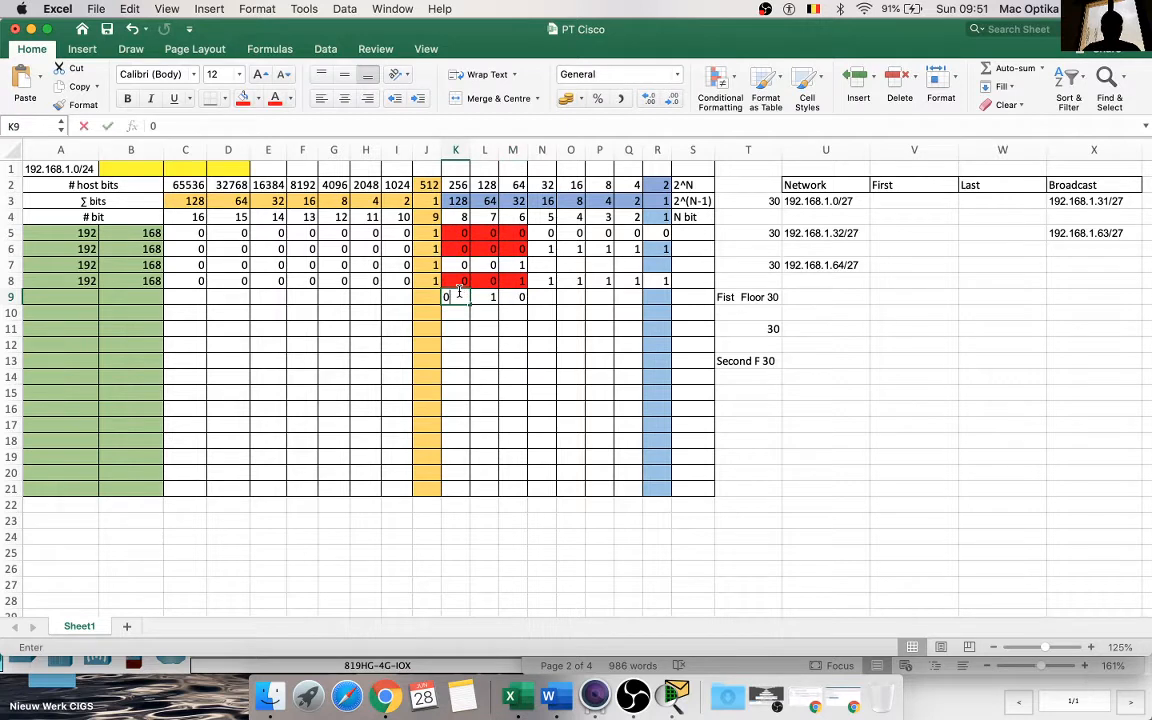
Step: Fill the 0 in M9 across the host bits through R9, and fill A8:J8 down through row 11
left_click(514, 298)
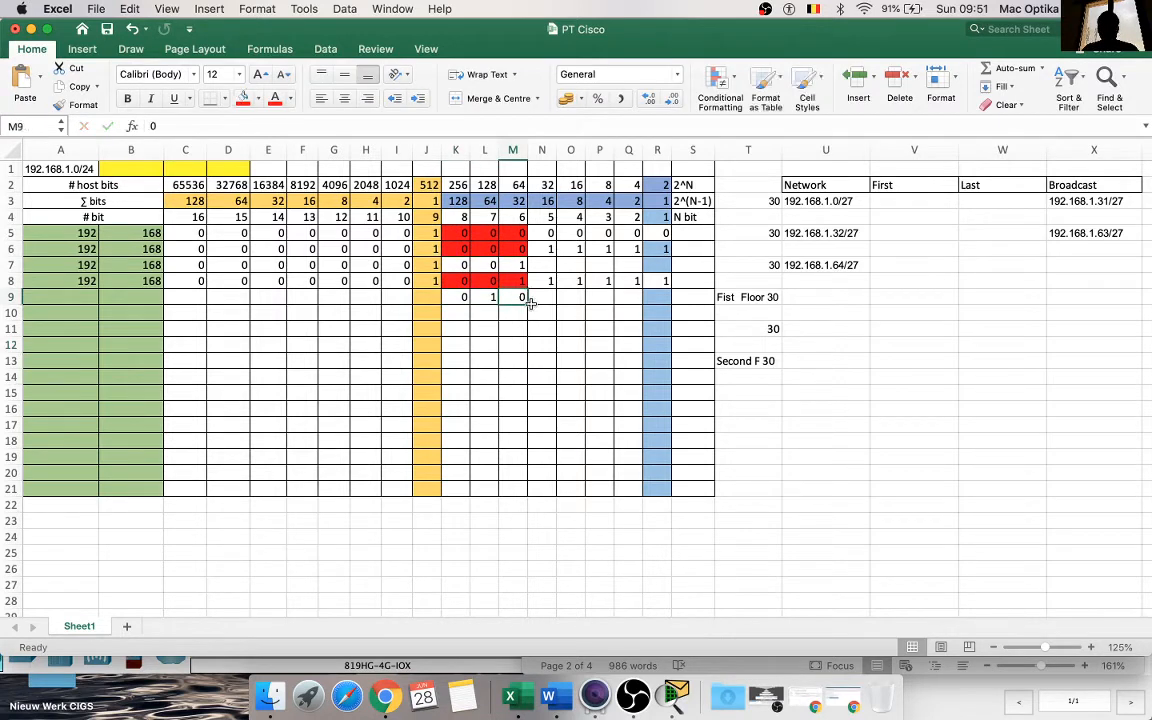
left_click_drag(529, 304, 676, 300)
left_click_drag(60, 281, 446, 336)
left_click(508, 367)
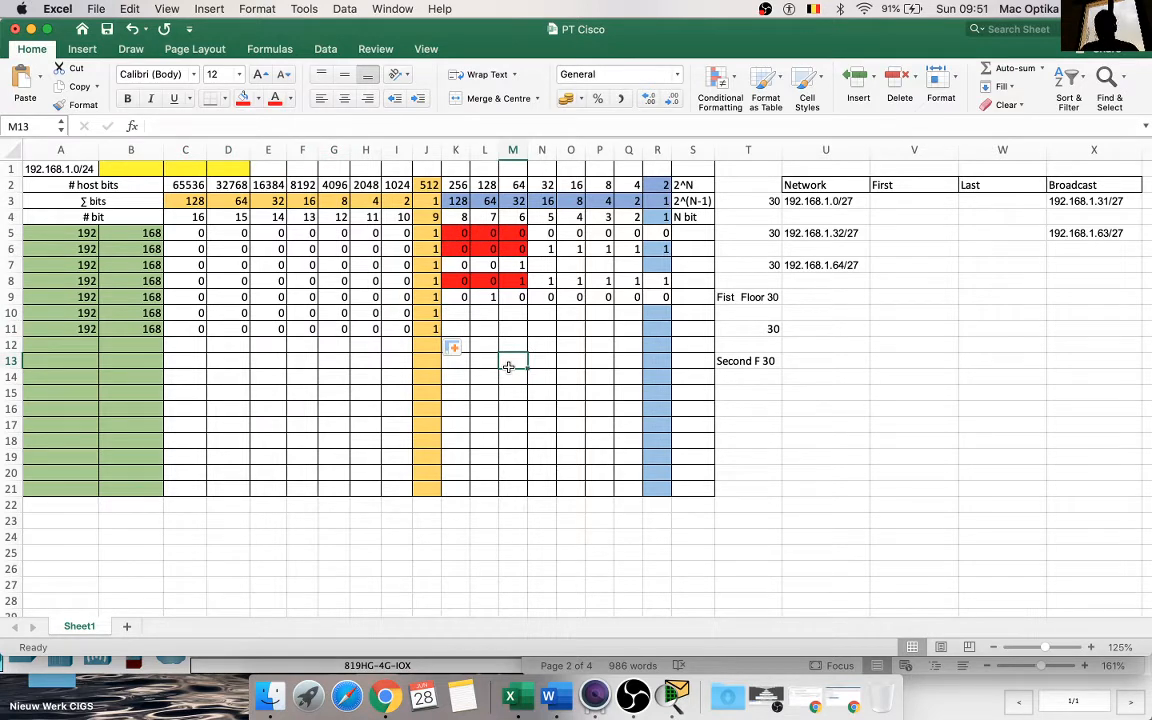
left_click(823, 265)
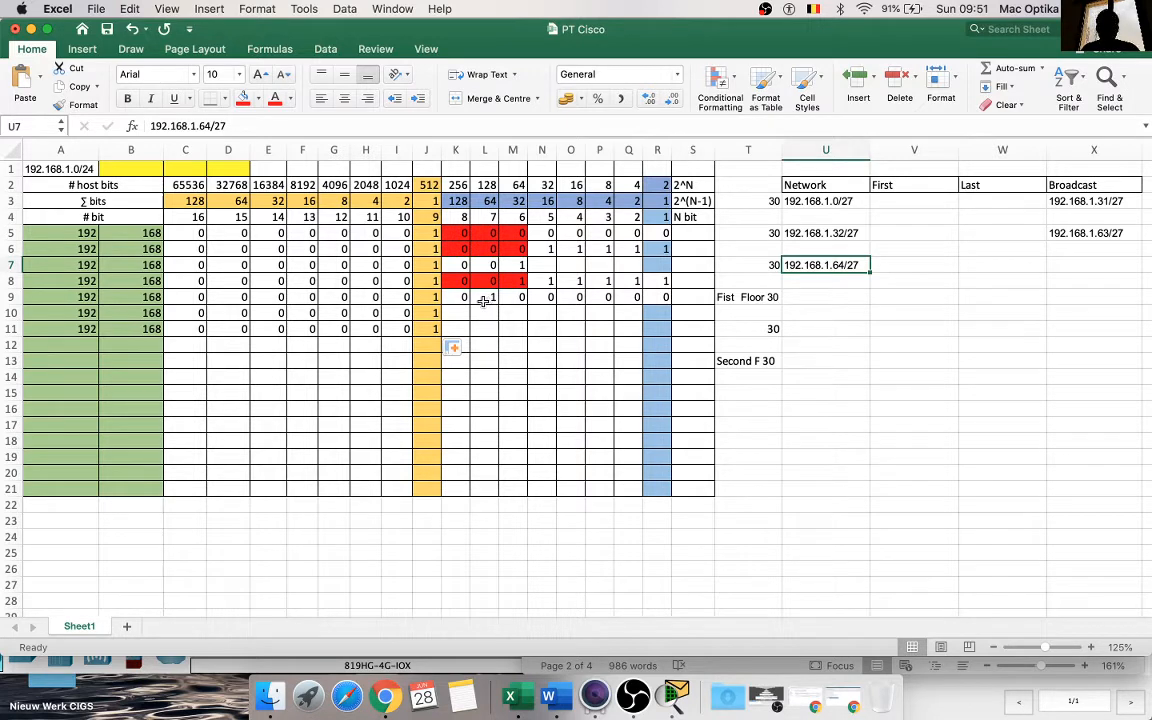
Step: Enter the subnet bits 0, 1 and 0 in K10:M10
left_click(452, 313)
type("0")
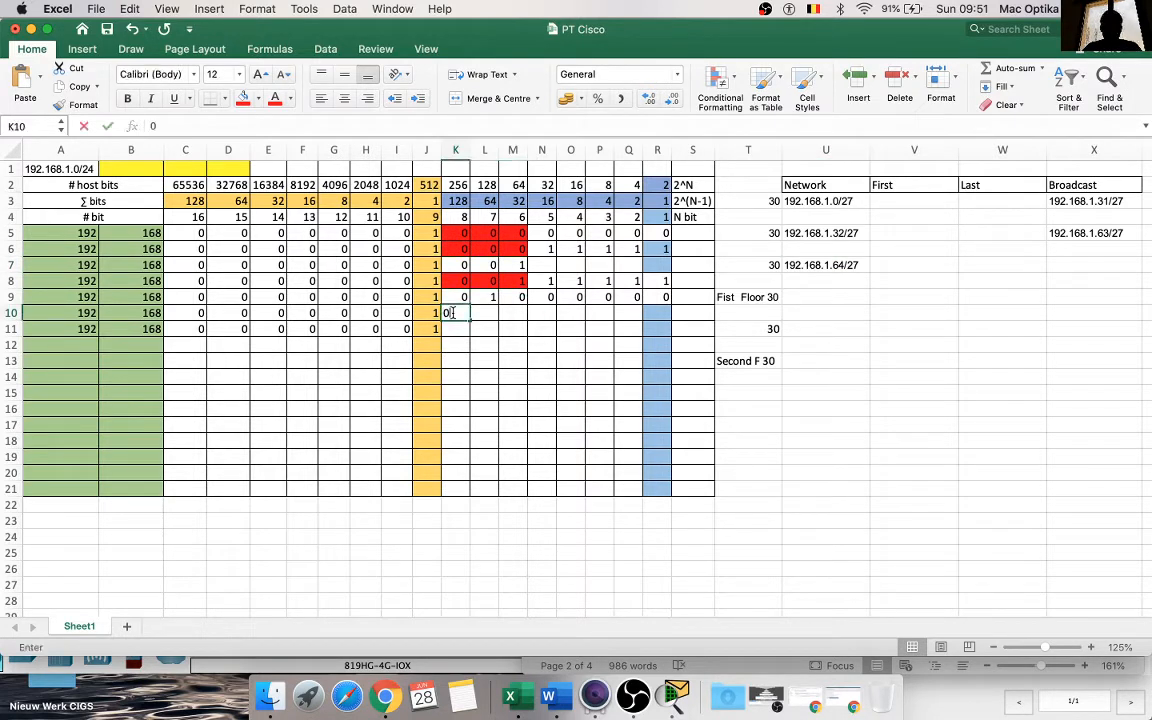
key("Tab")
type("0")
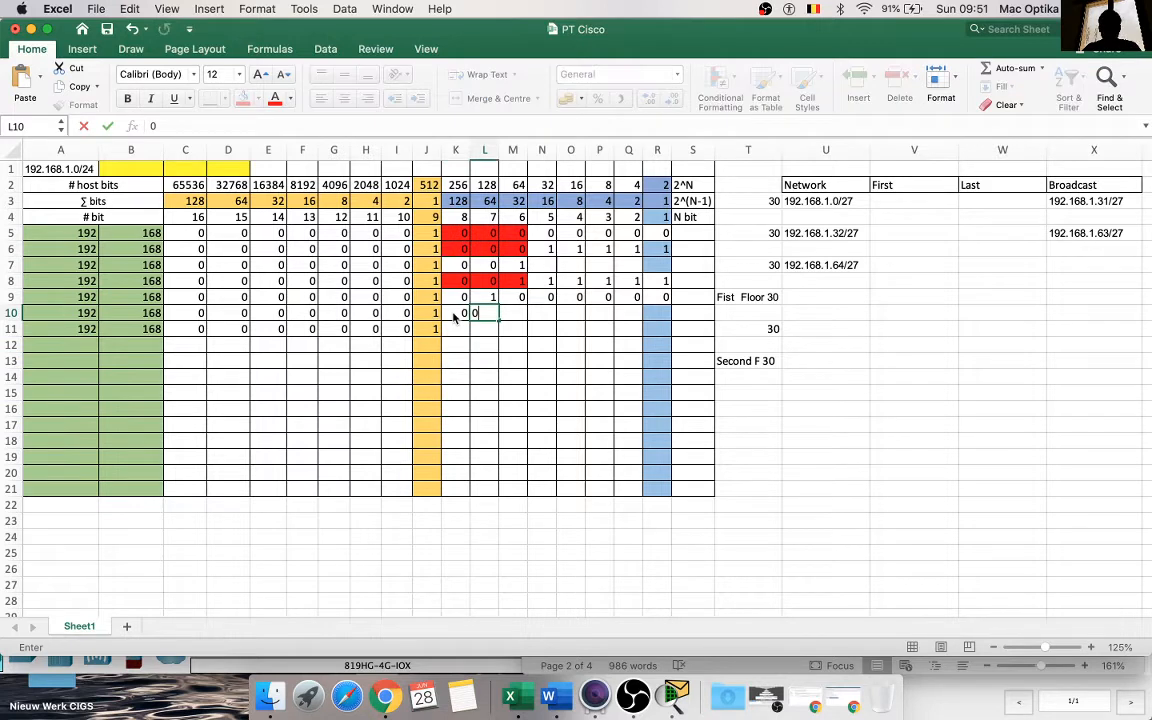
key("Right")
type("0")
key("Left")
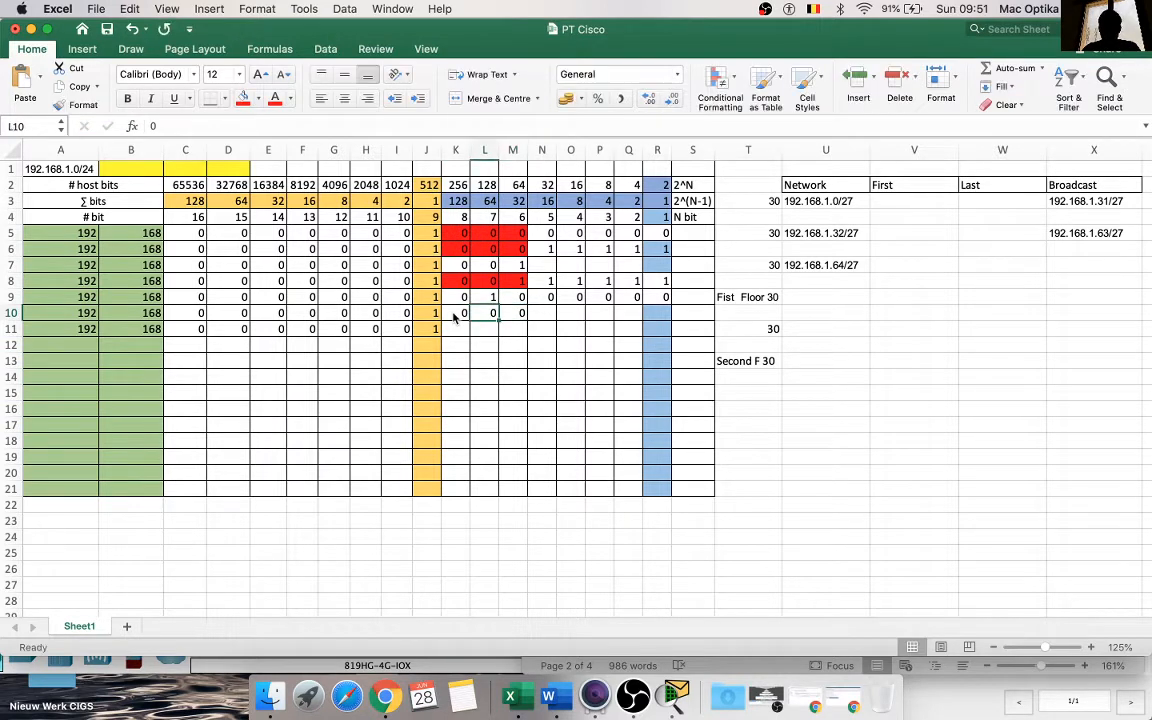
type("1")
key("Right")
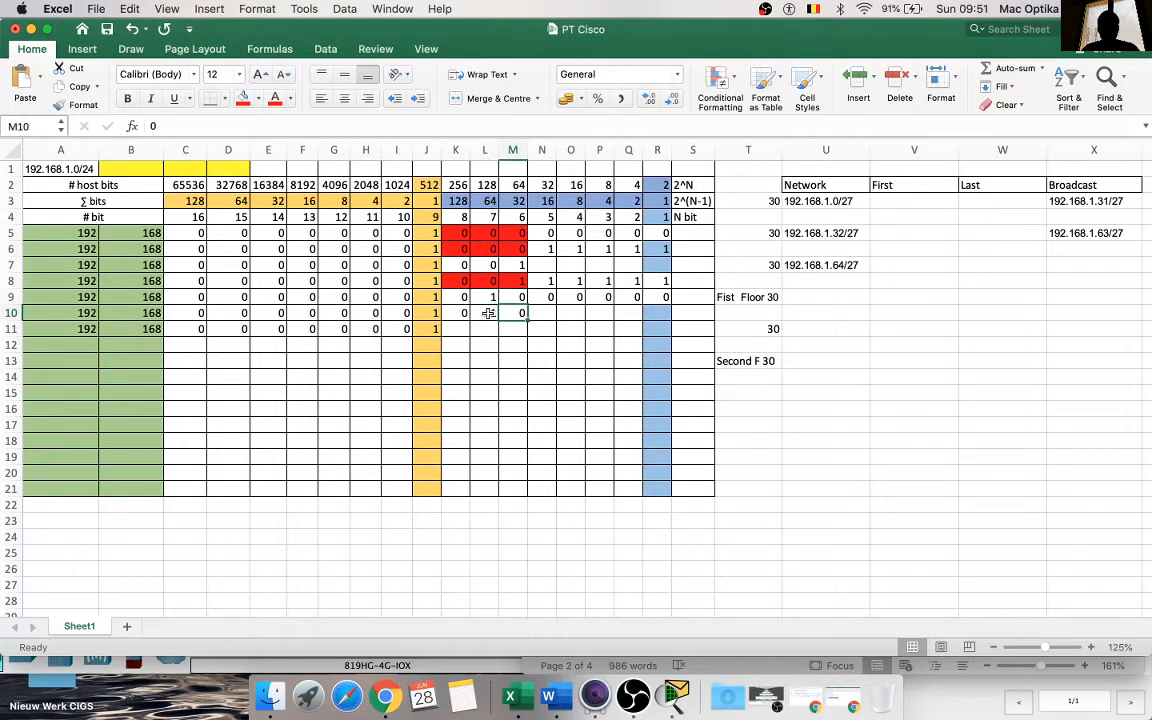
Step: Colour the subnet bit cells K10:M10 red and fill the host bits N10:R10 with 1
left_click_drag(513, 313, 459, 312)
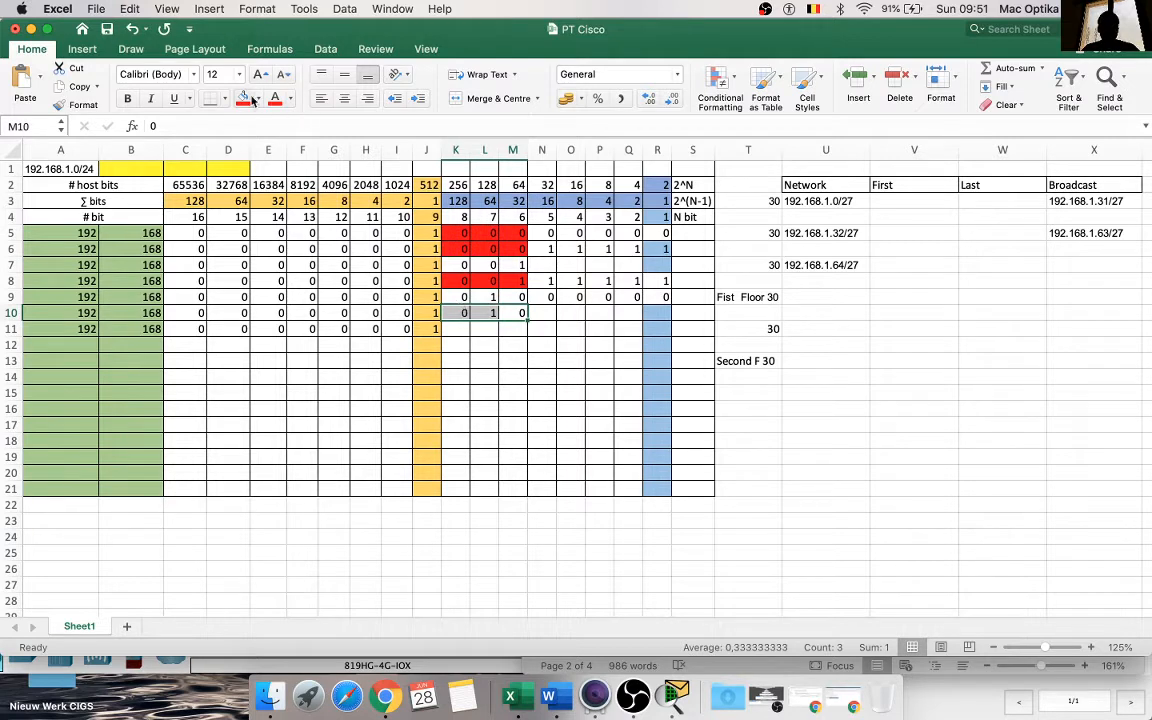
left_click(243, 98)
left_click(539, 313)
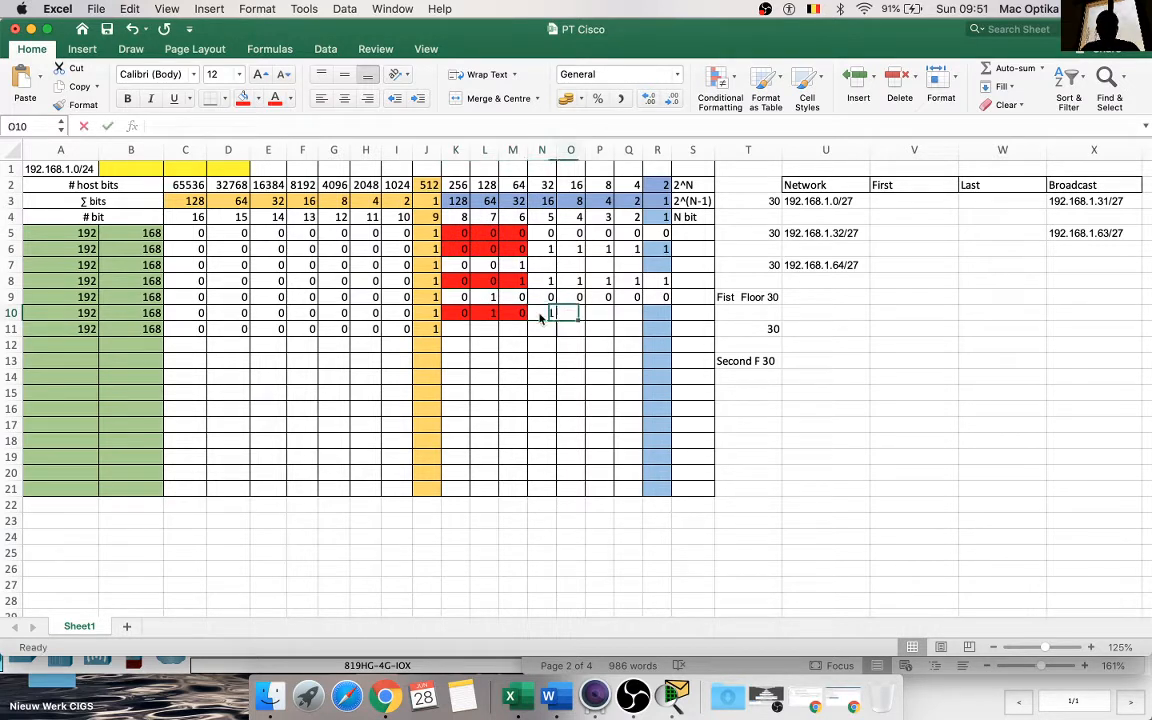
type("1")
left_click_drag(556, 321, 640, 320)
left_click(606, 349)
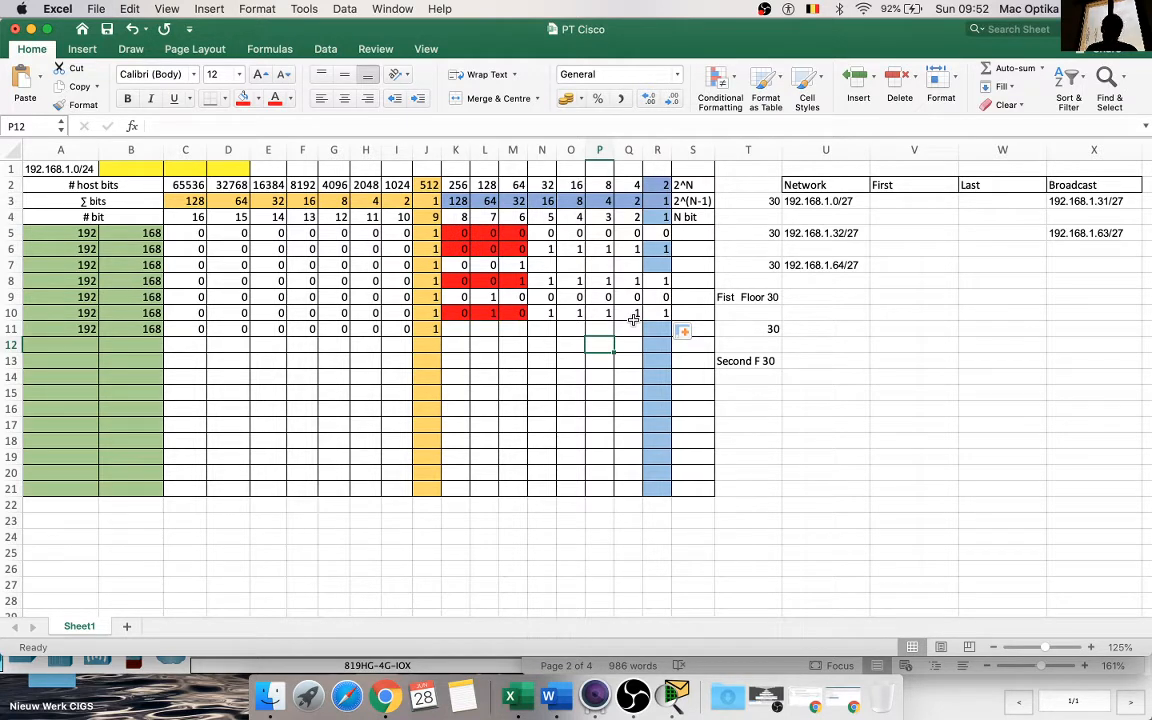
Step: Copy the third network address from U7 into X7 and edit it to the broadcast address 192.168.1.95/27
left_click(803, 266)
key("super+c")
left_click(812, 295)
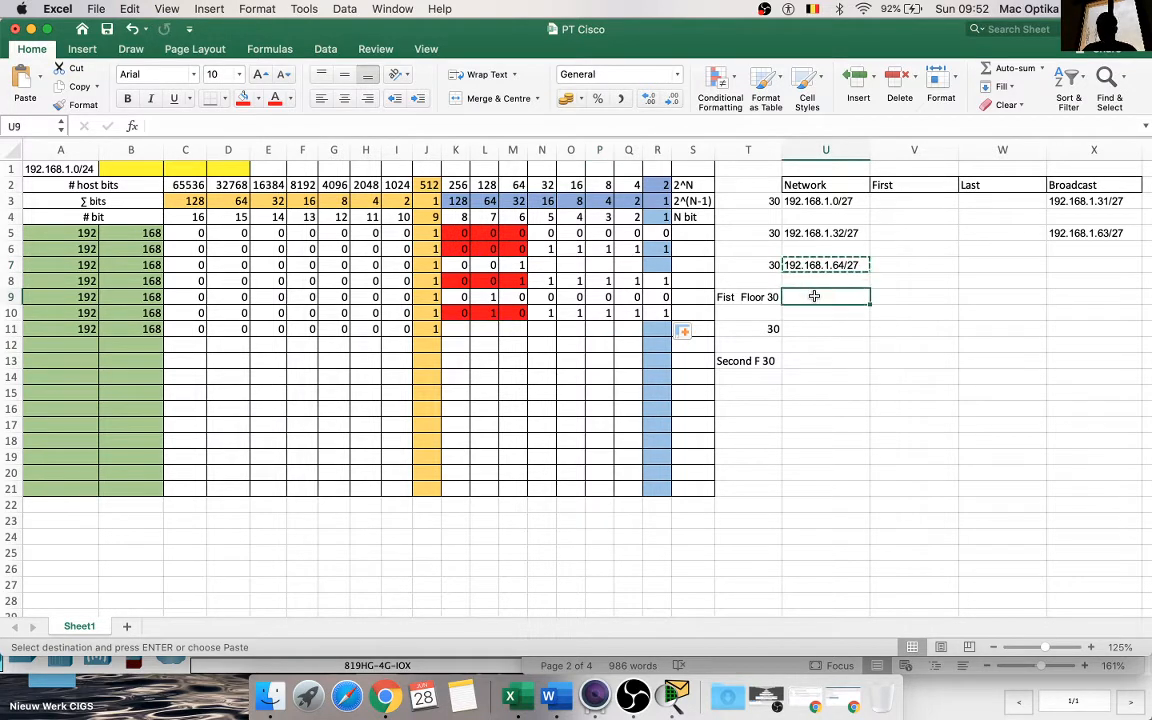
left_click(1060, 264)
key("super+v")
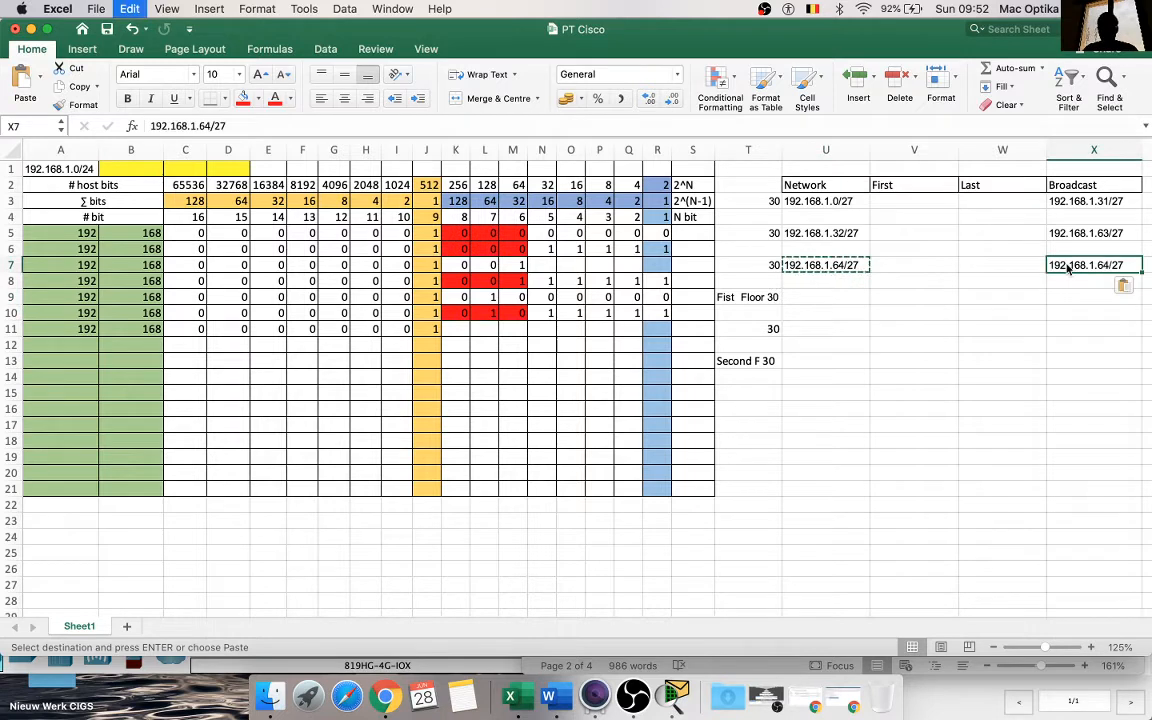
double_click(1107, 265)
key("BackSpace")
key("BackSpace")
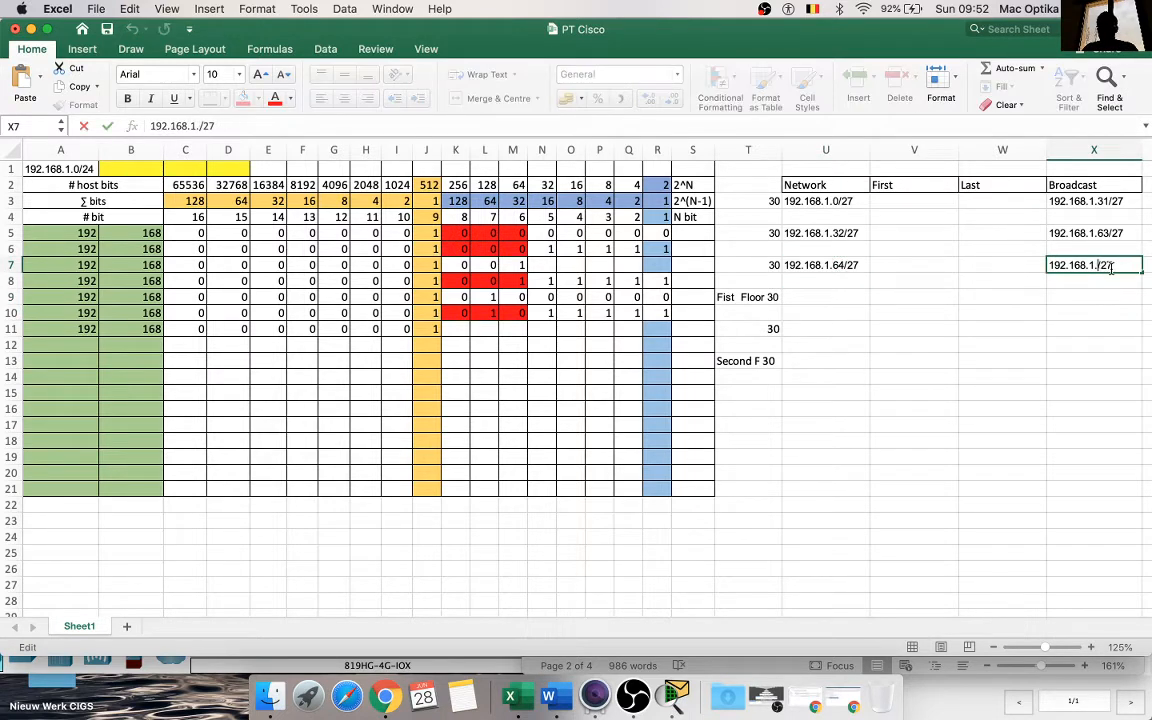
type("95")
left_click(1030, 313)
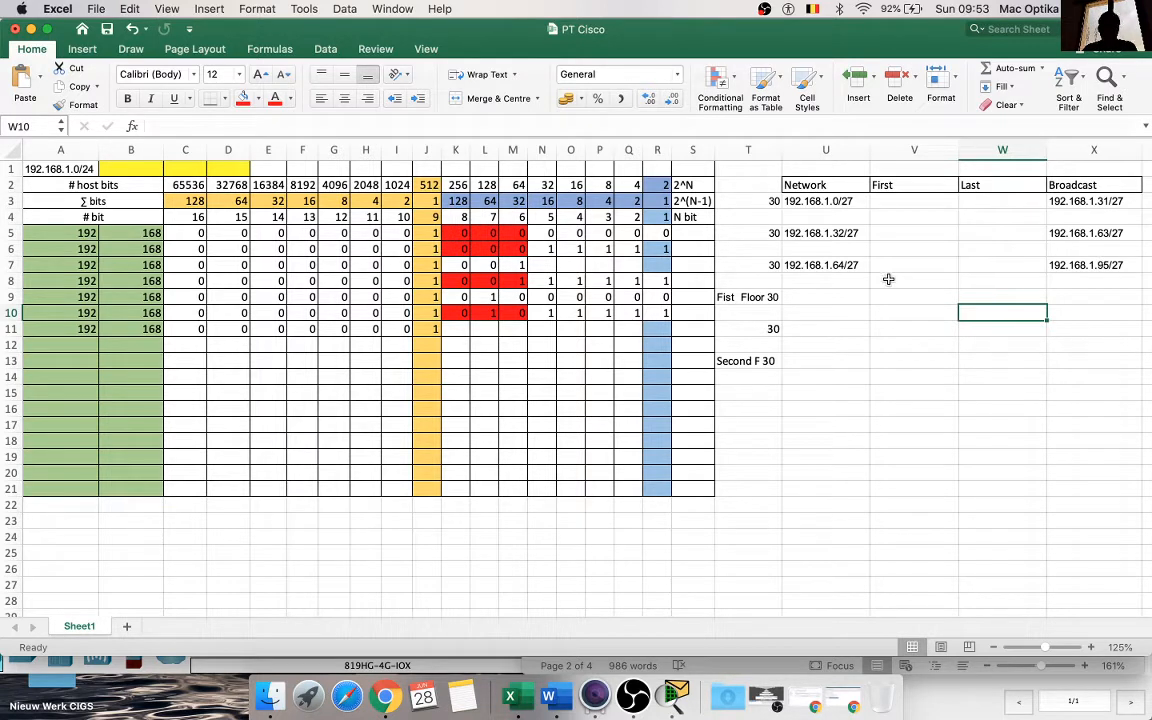
Step: Copy the network address from U7 into U9 and edit it to 192.168.1.96/27
left_click(818, 265)
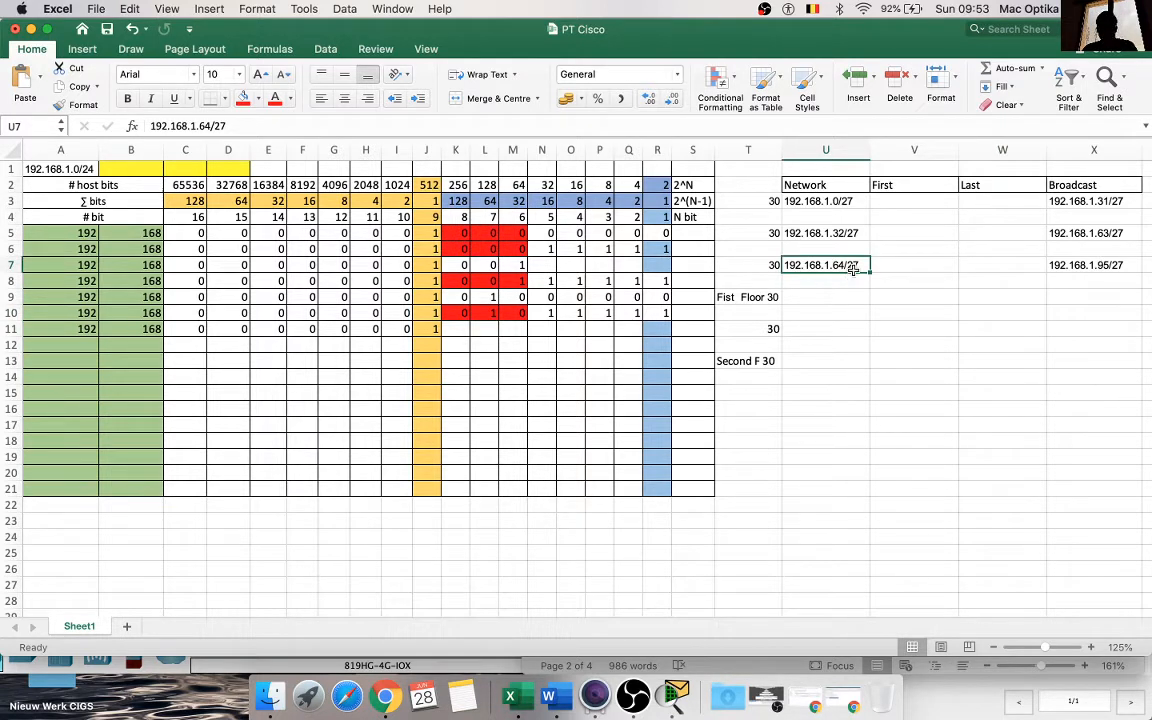
key("super+c")
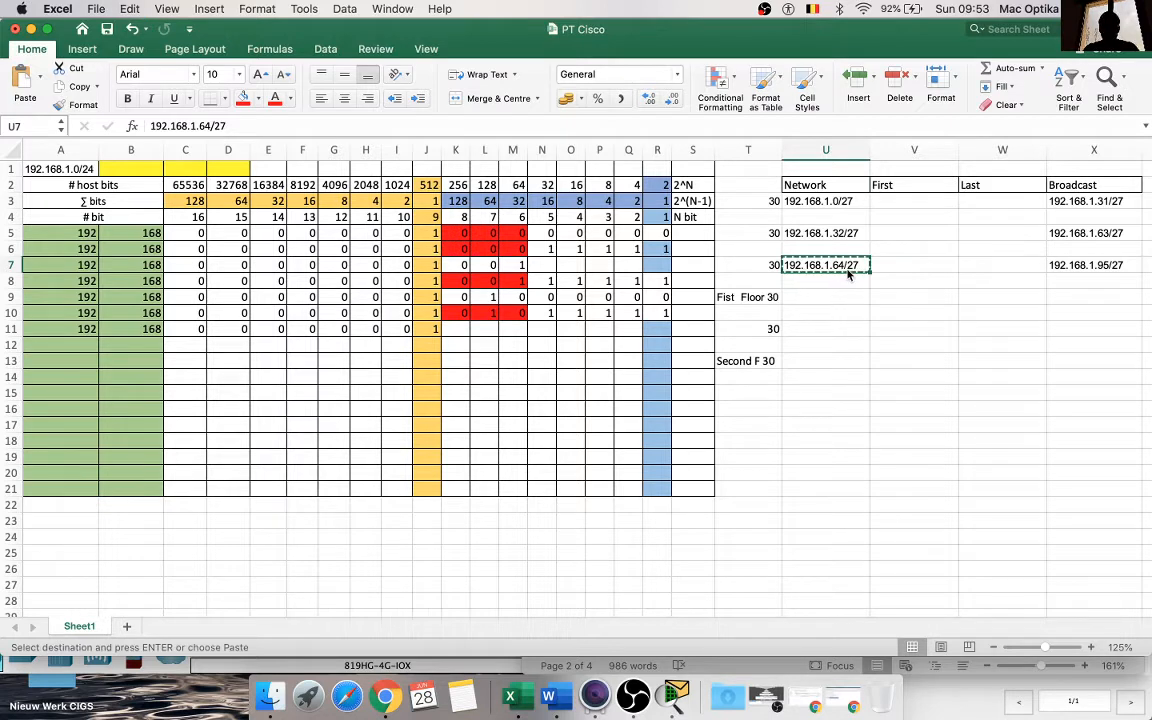
left_click(835, 297)
key("super+v")
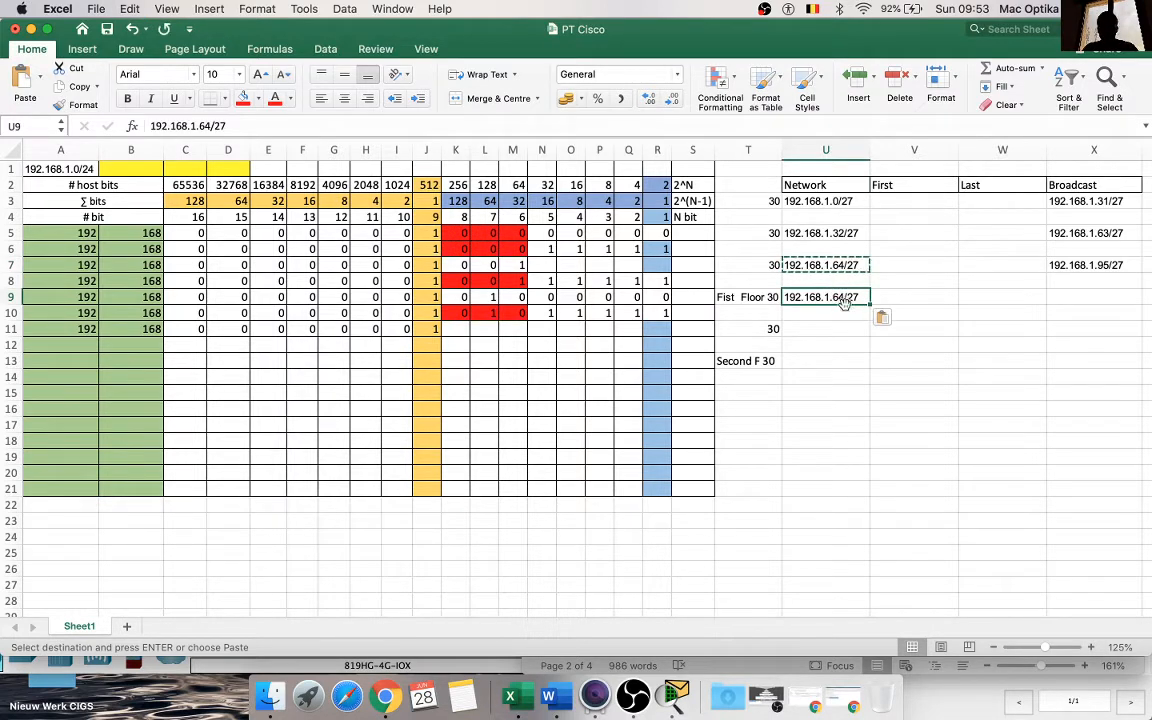
left_click(846, 325)
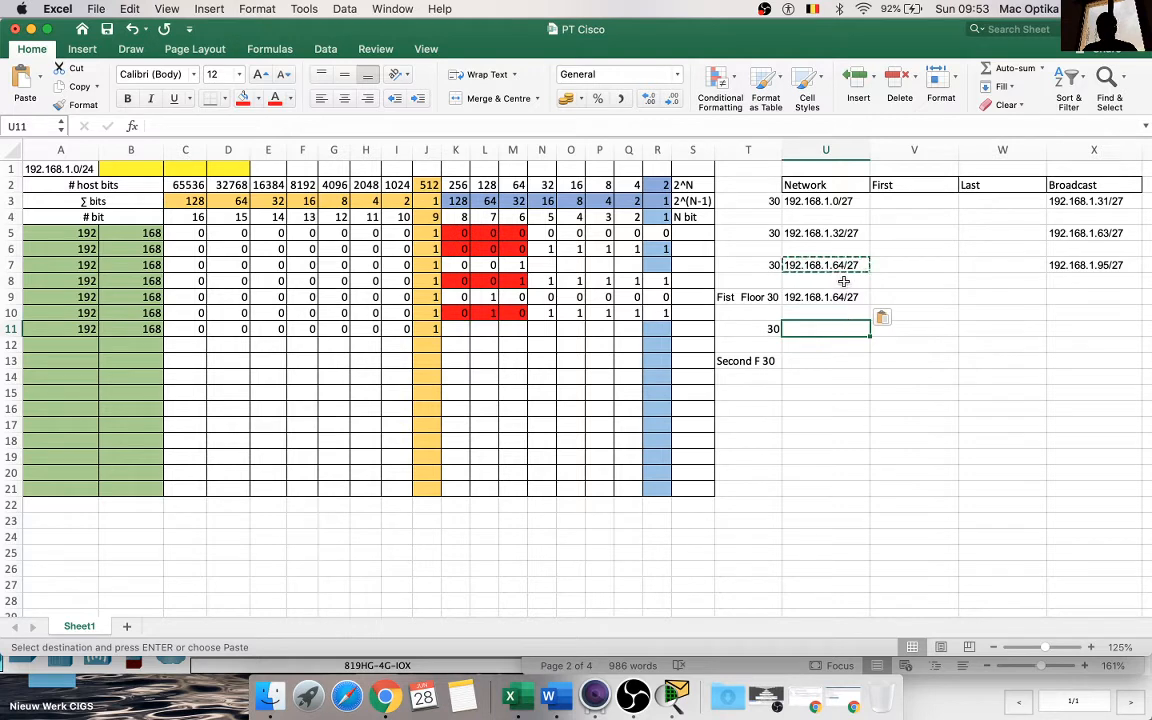
key("Escape")
double_click(843, 297)
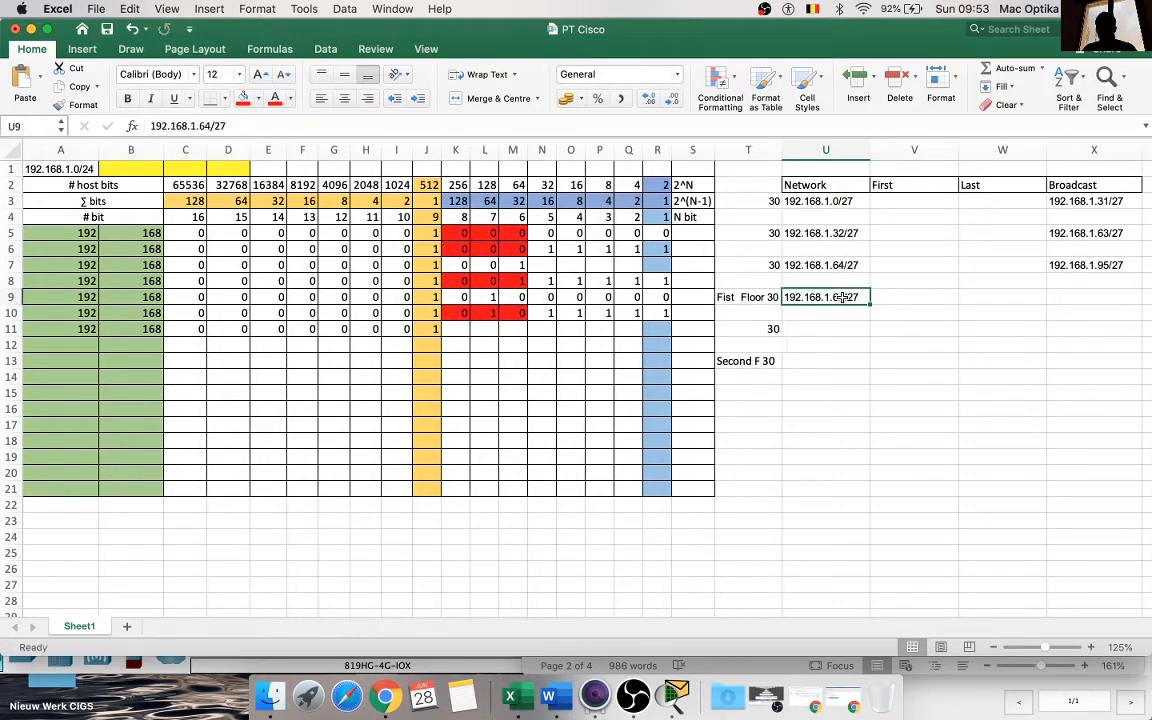
key("BackSpace")
key("BackSpace")
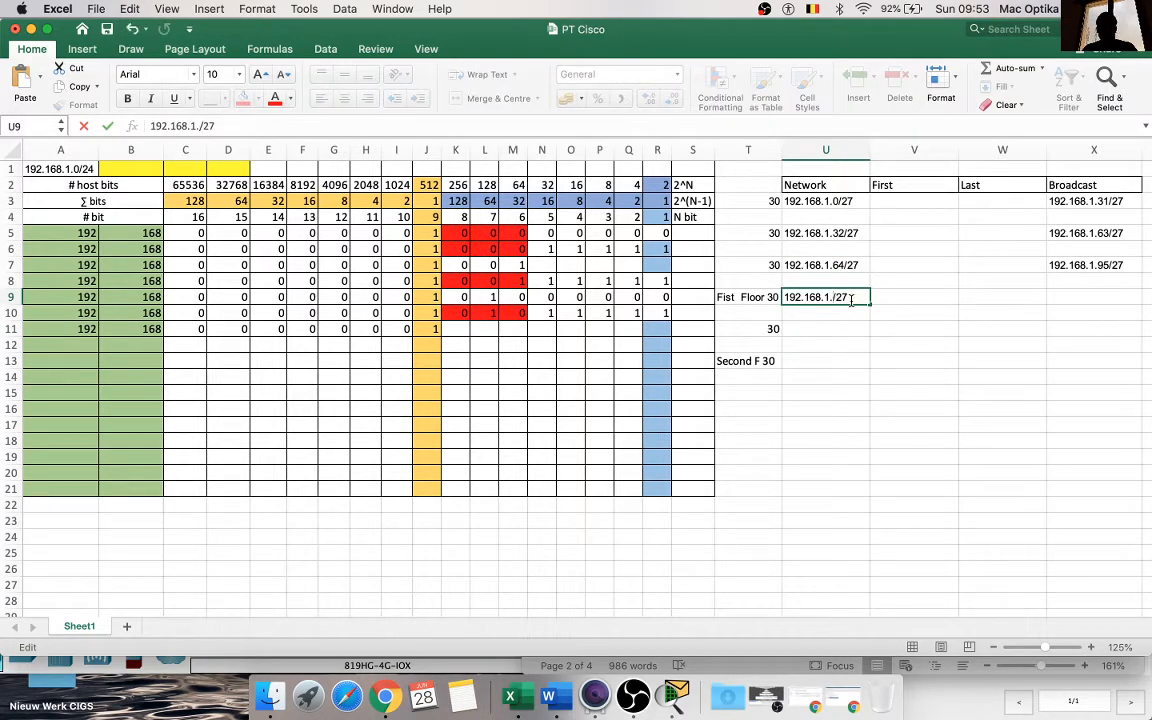
type("96")
left_click(850, 344)
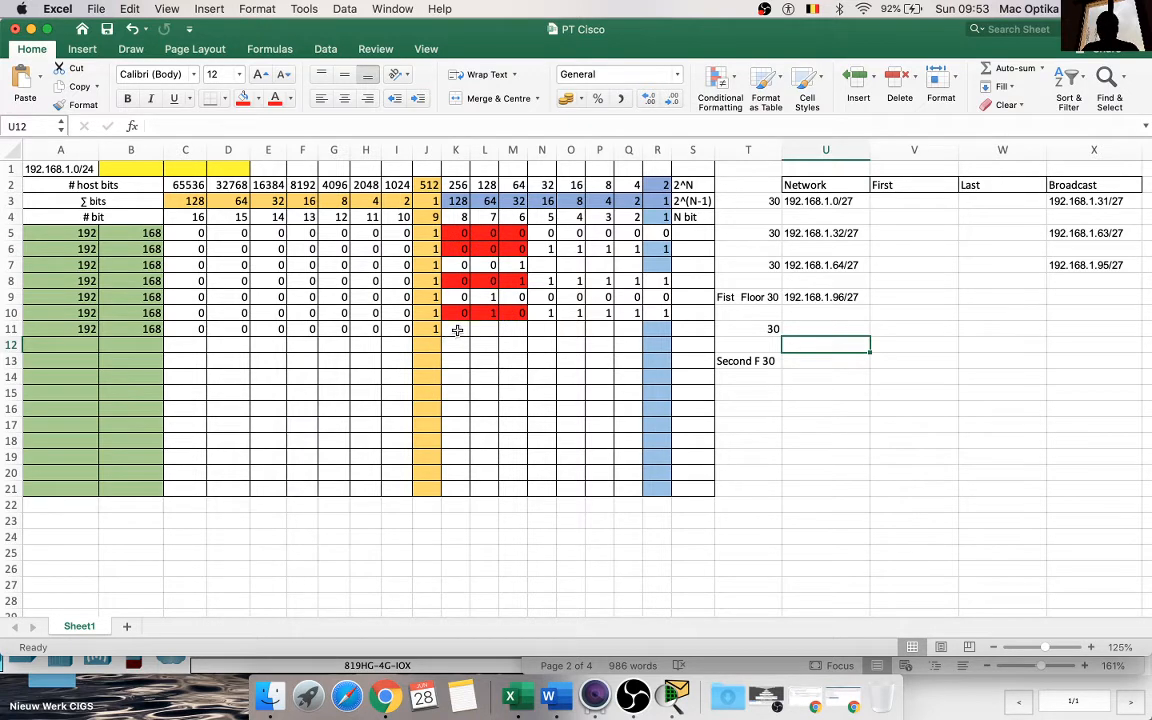
Step: Enter the subnet bits 0, 1 and 1 in K11:M11
left_click(508, 330)
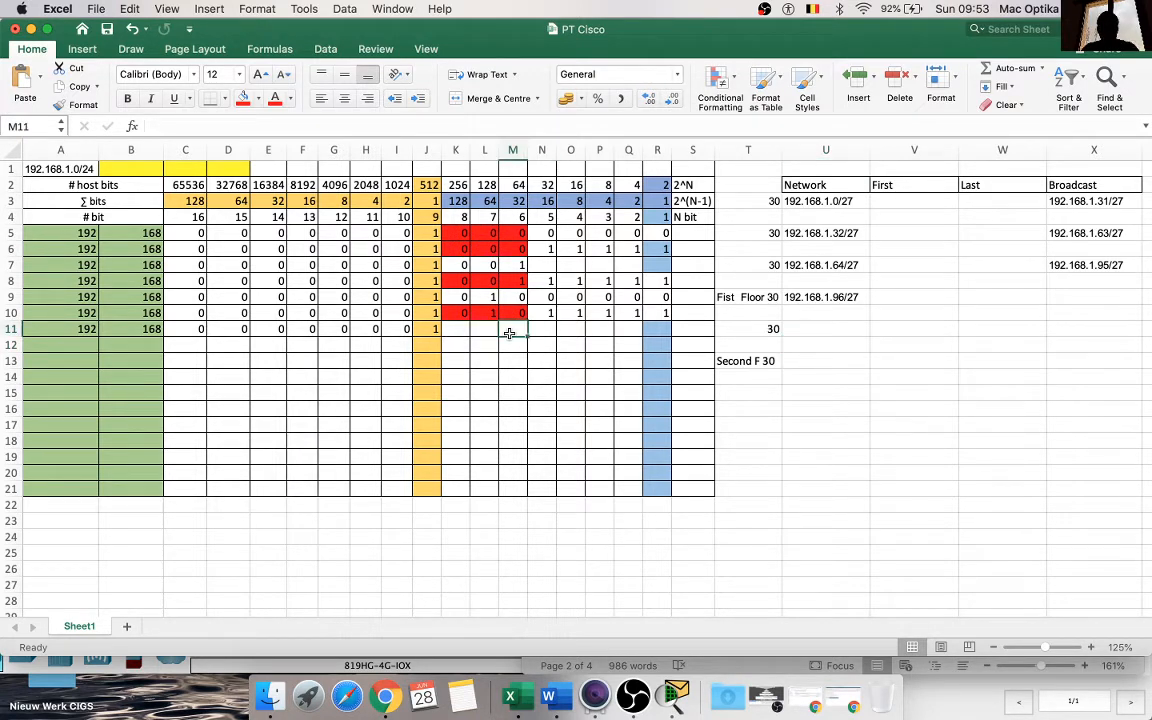
type("1")
key("Left")
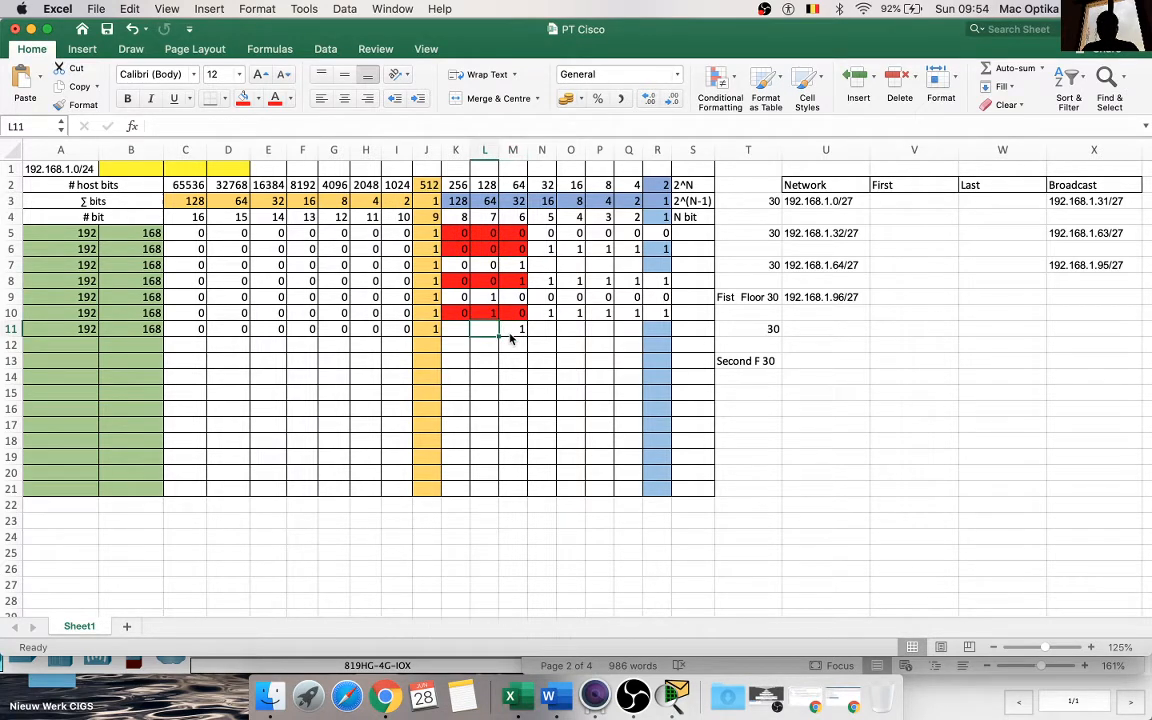
type("1")
key("Left")
type("1")
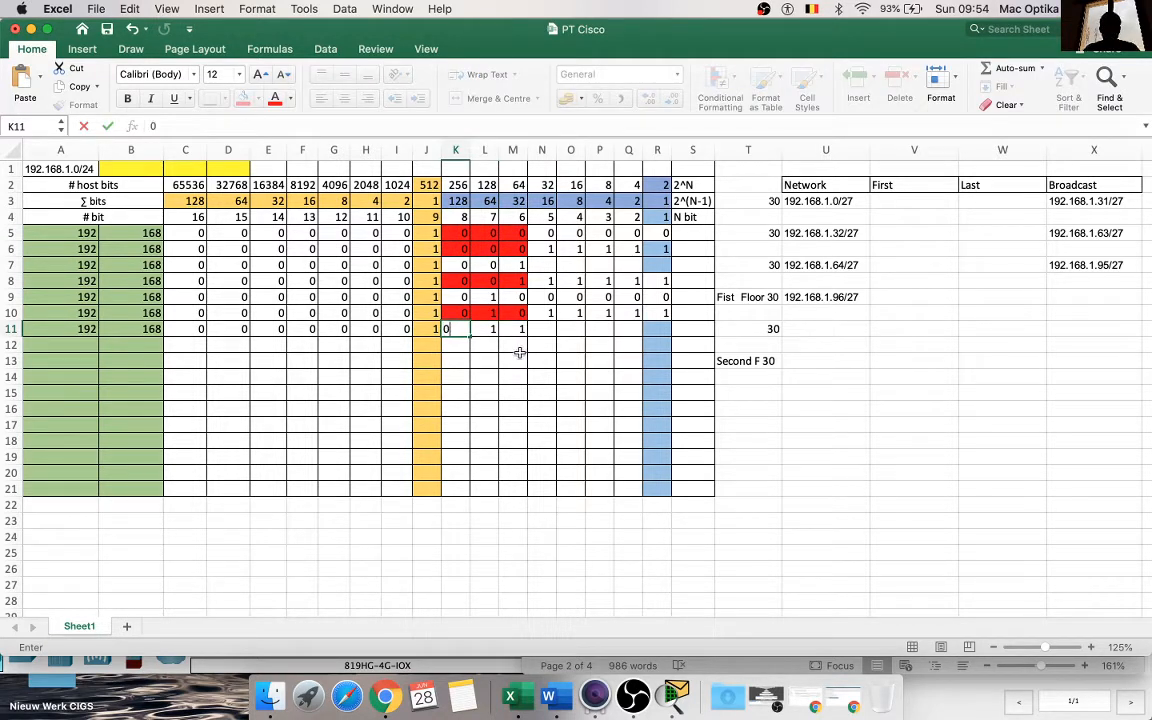
left_click(540, 380)
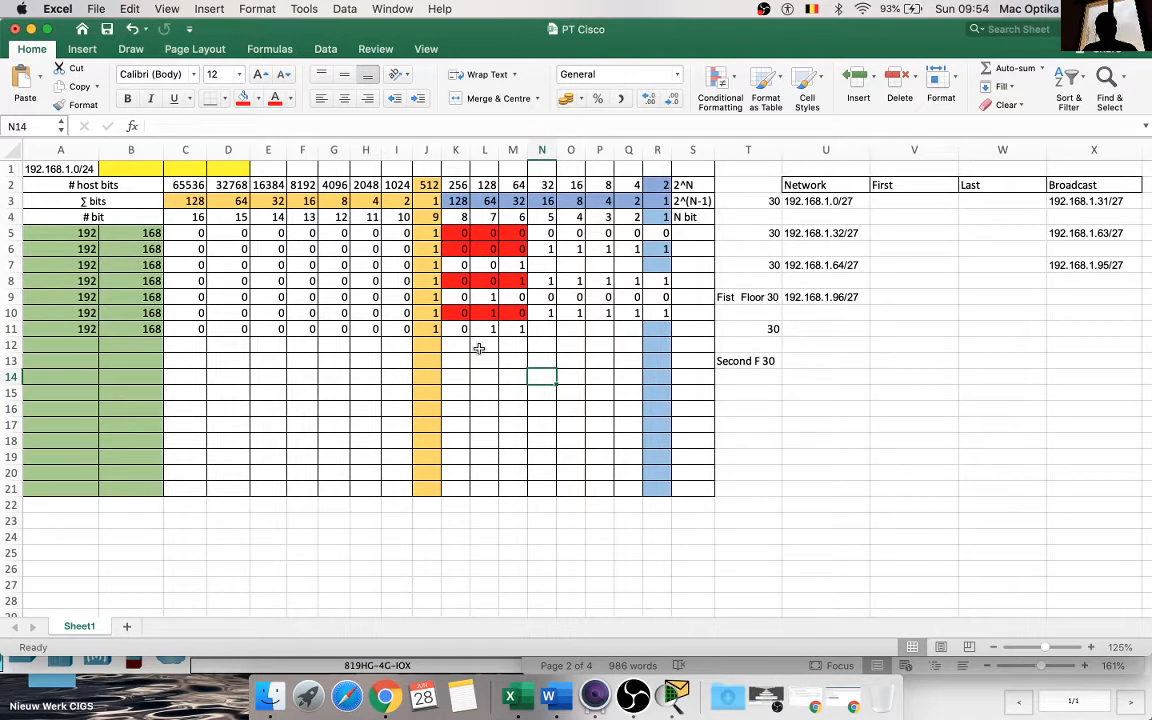
Step: Fill the host bits N11:R11 with 0
left_click(538, 330)
type("0")
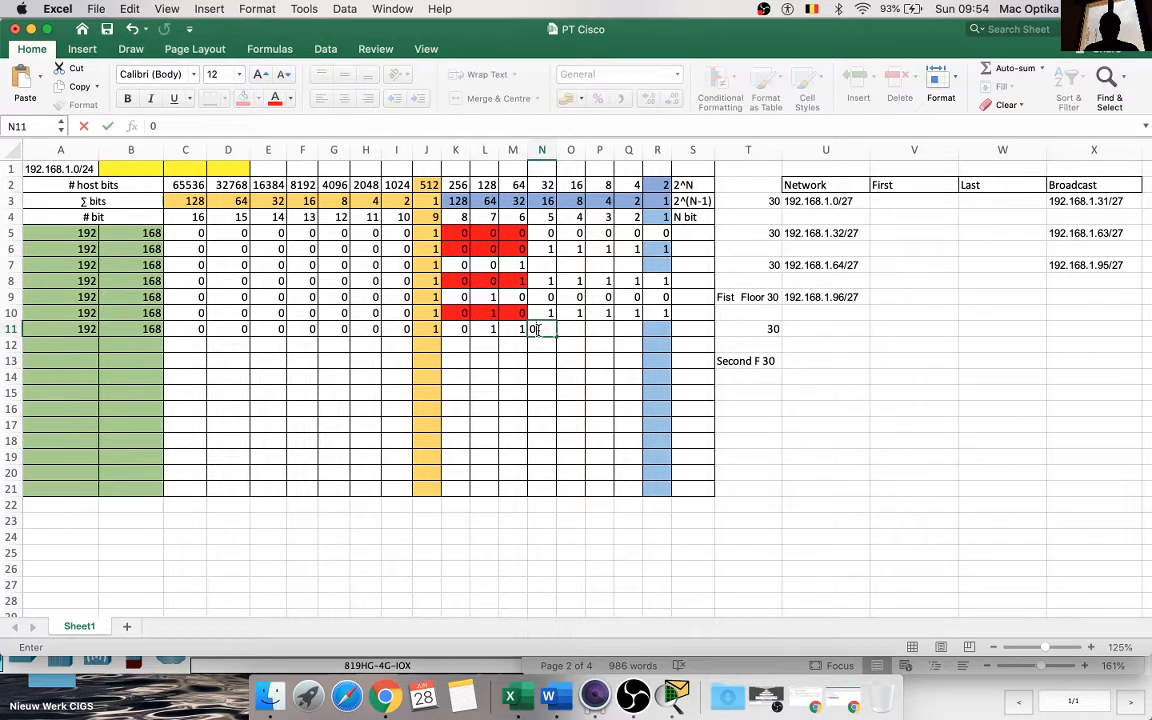
left_click_drag(554, 337, 658, 340)
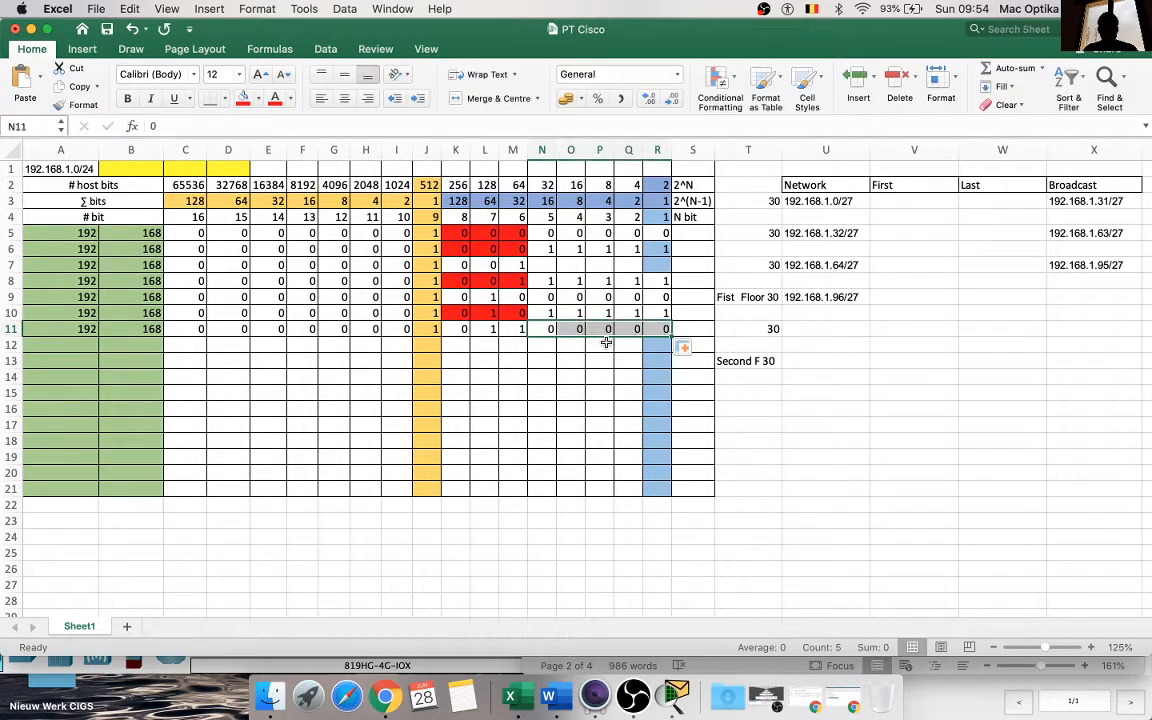
left_click(541, 361)
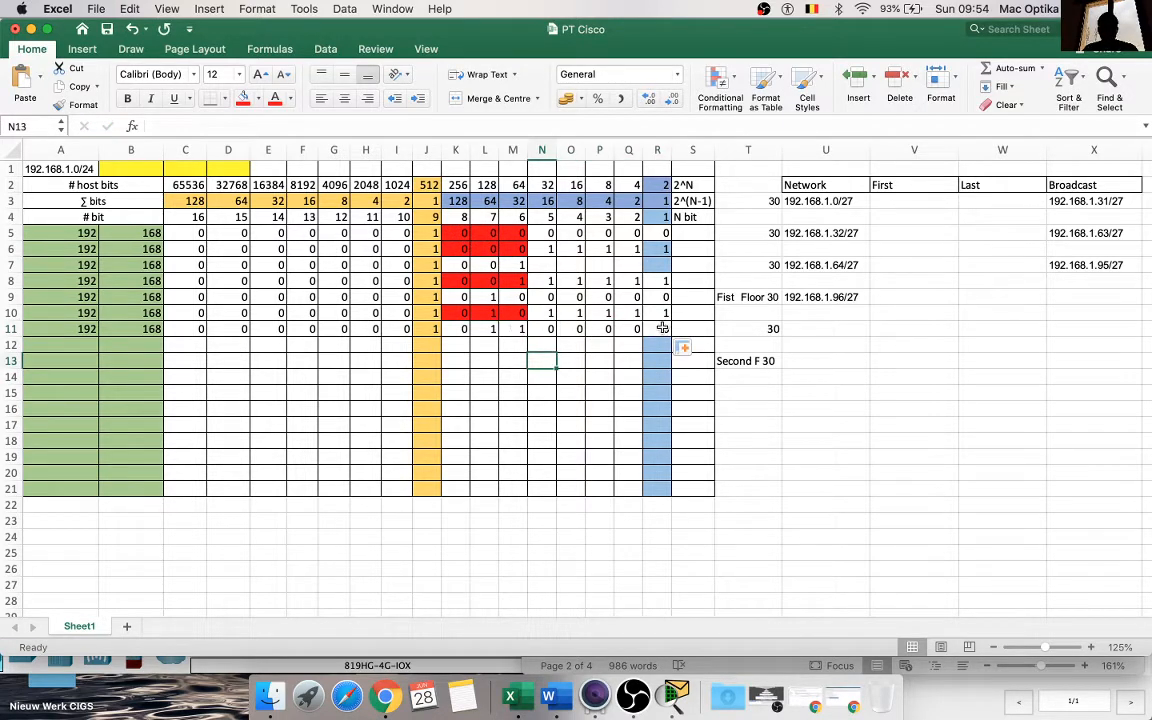
Step: Copy the bit row A11:M11 down into row 12 and colour the subnet bit cells K12:M12 red
left_click_drag(512, 329, 63, 328)
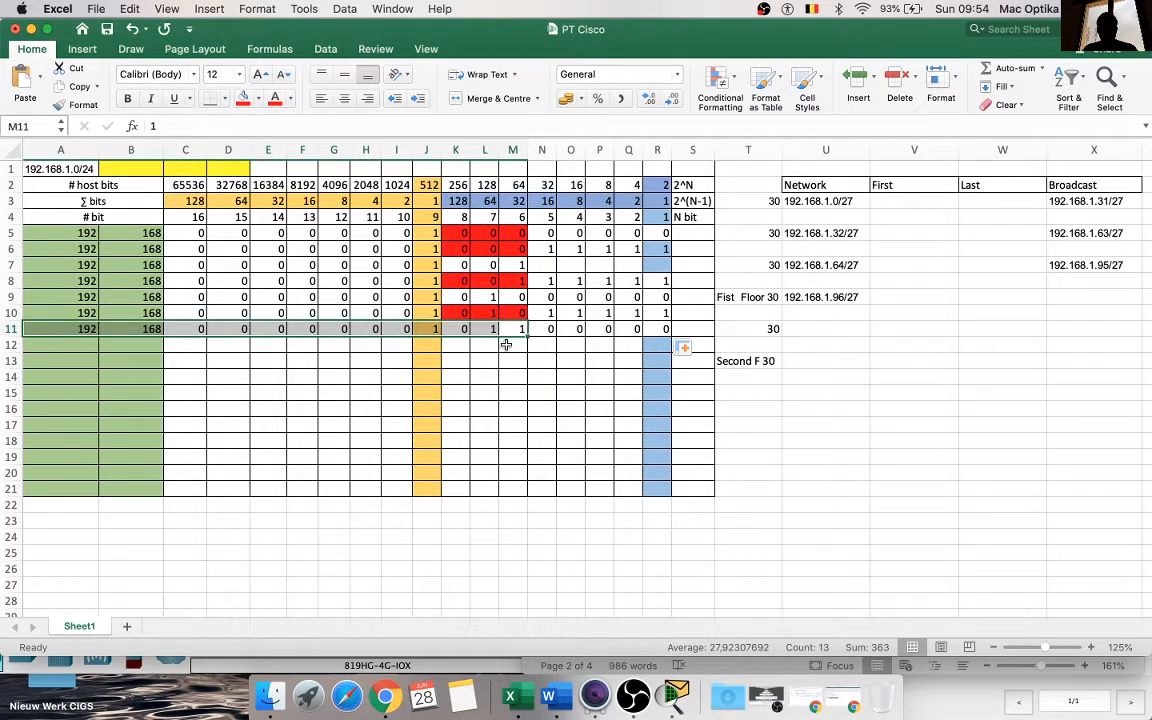
left_click_drag(526, 337, 464, 345)
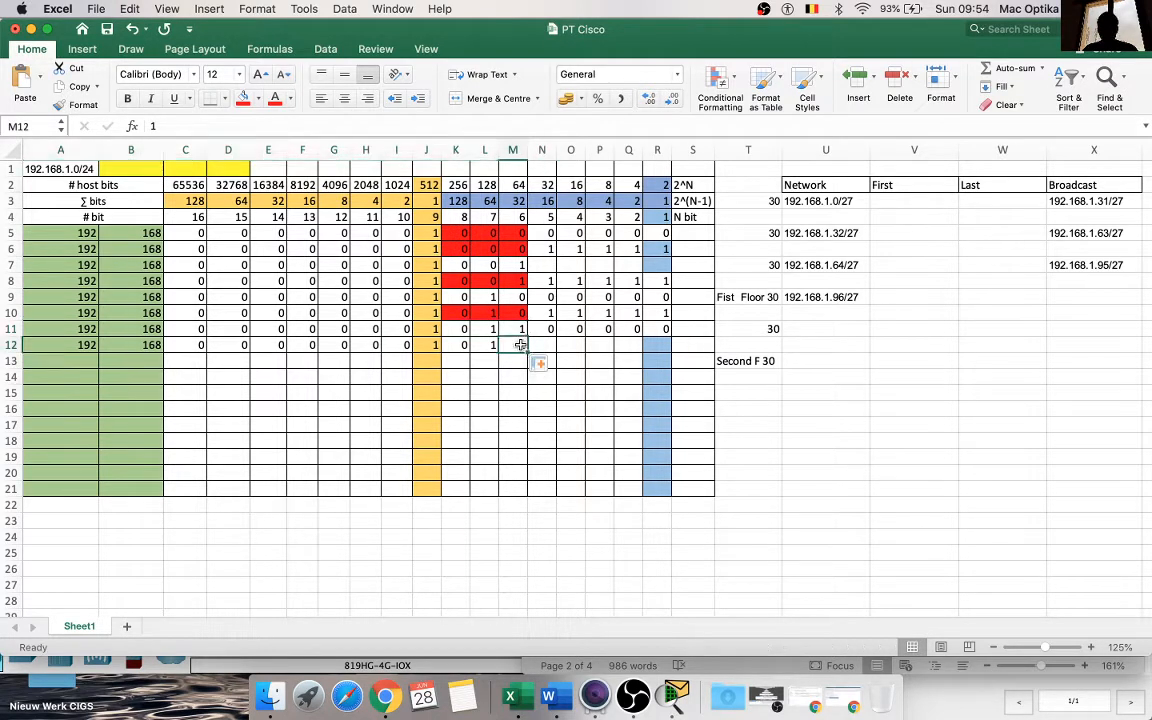
left_click(241, 98)
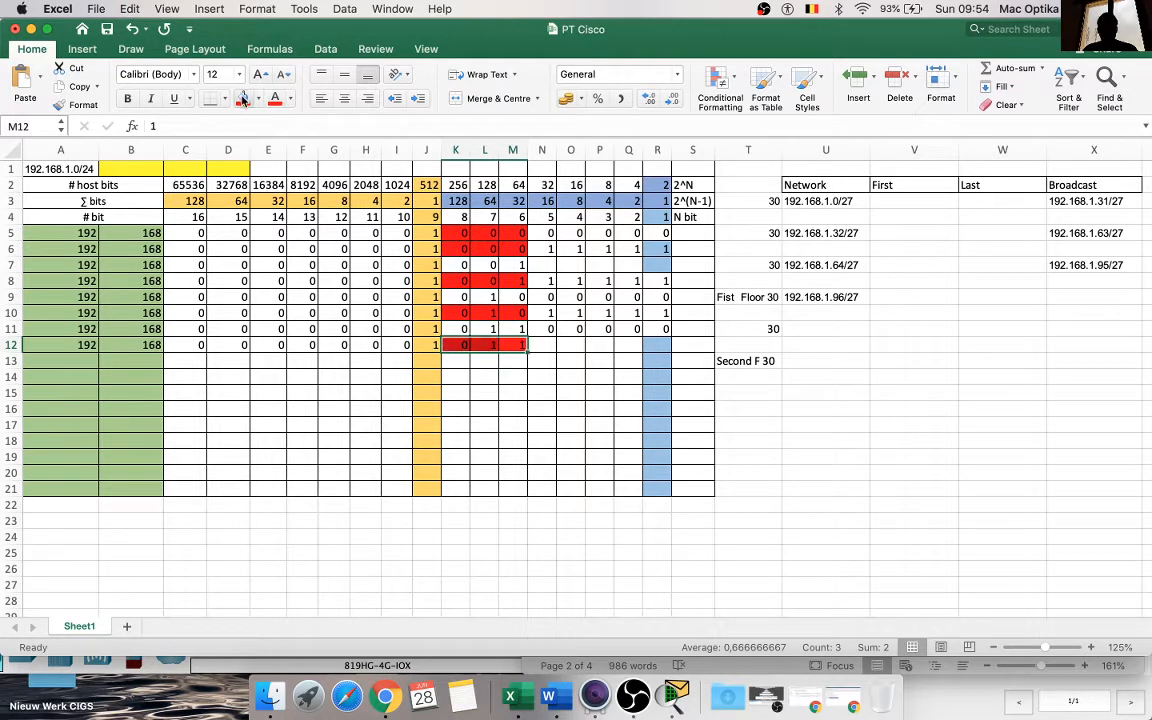
Step: Fill the host bits N12:R12 with 1
left_click(541, 345)
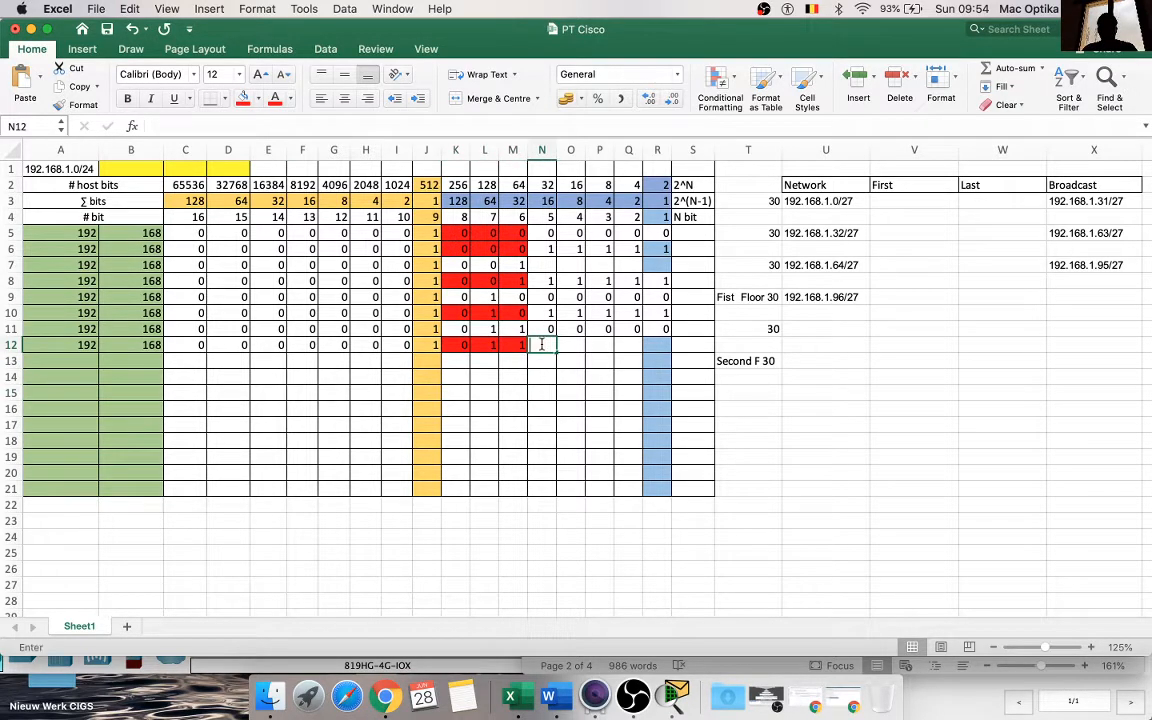
type("1")
left_click(548, 391)
left_click(548, 348)
left_click_drag(562, 353, 662, 349)
left_click(587, 394)
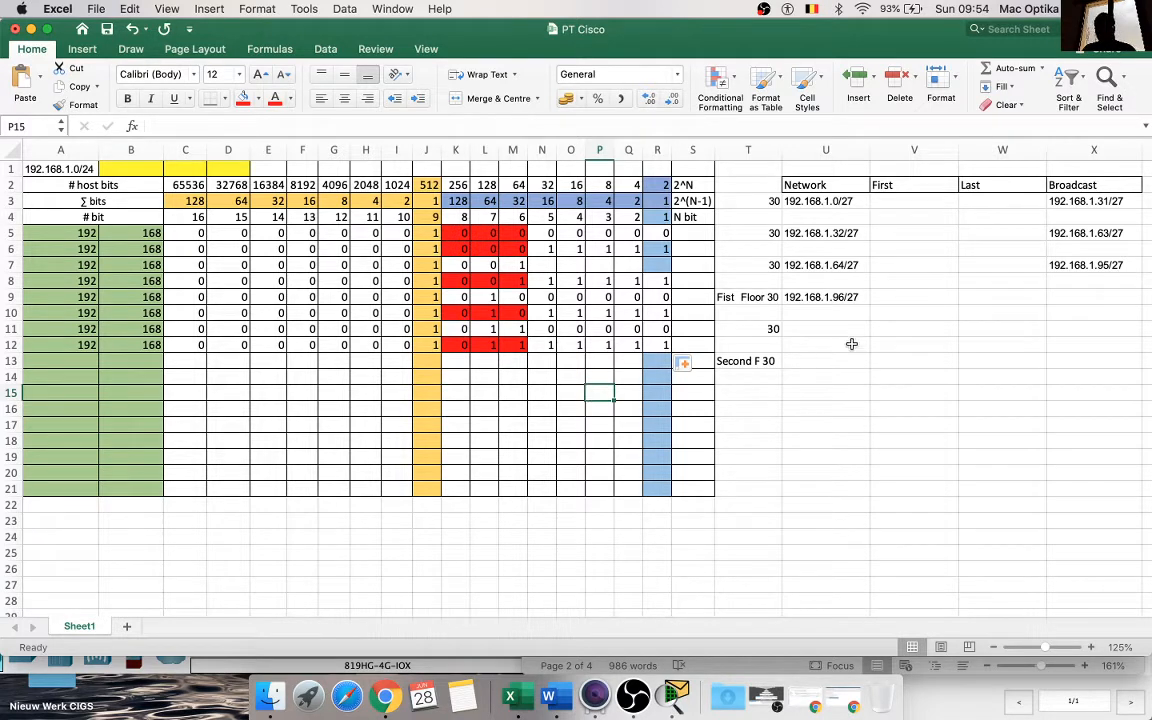
Step: Copy the First Floor network address from U9 into X9 and edit it to the broadcast address 192.168.1.127/27
left_click(837, 297)
key("super+c")
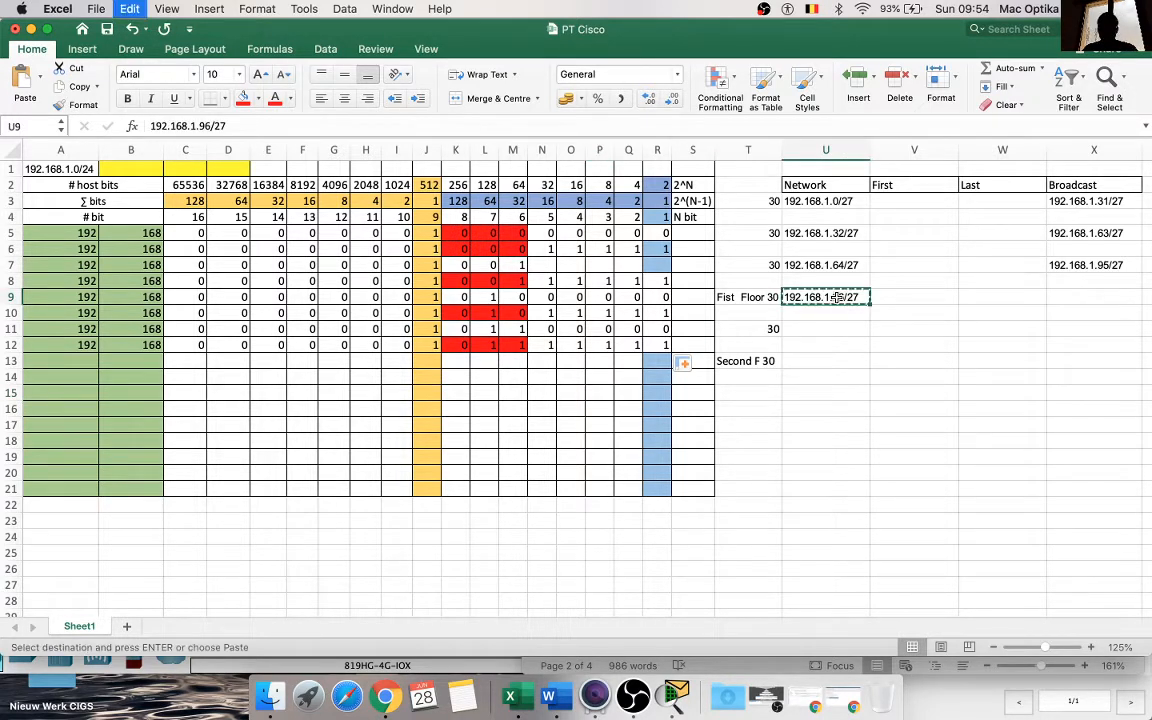
left_click(1066, 296)
key("super+v")
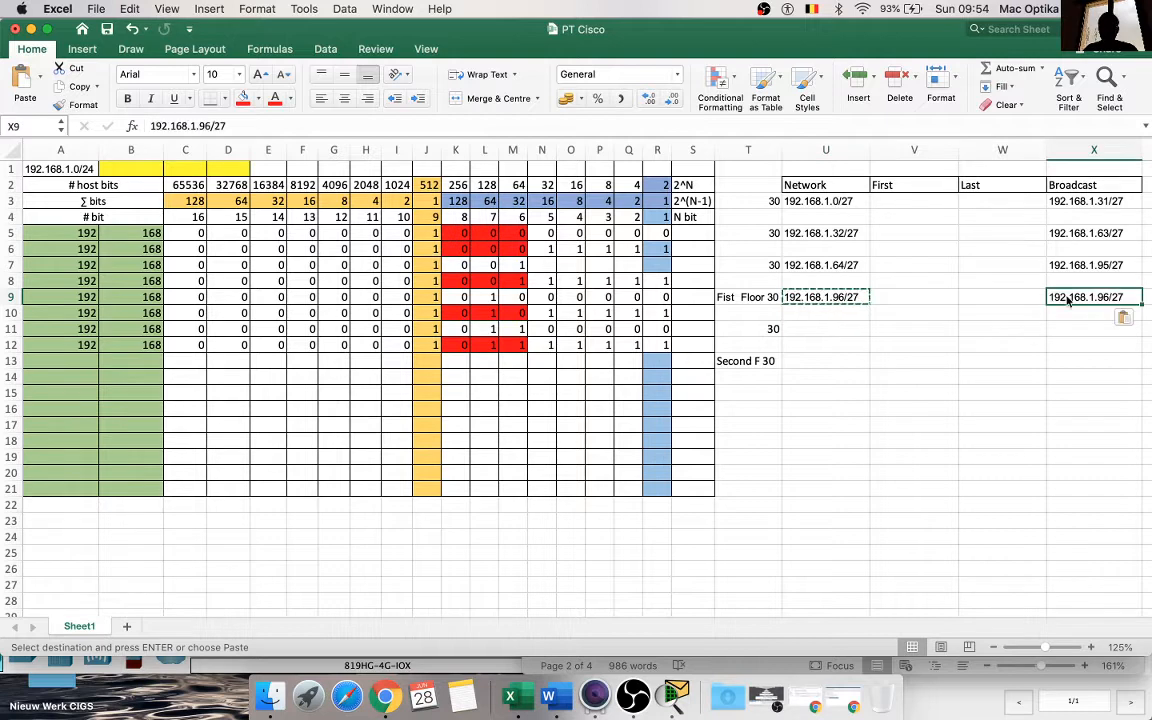
double_click(1115, 300)
key("BackSpace")
key("BackSpace")
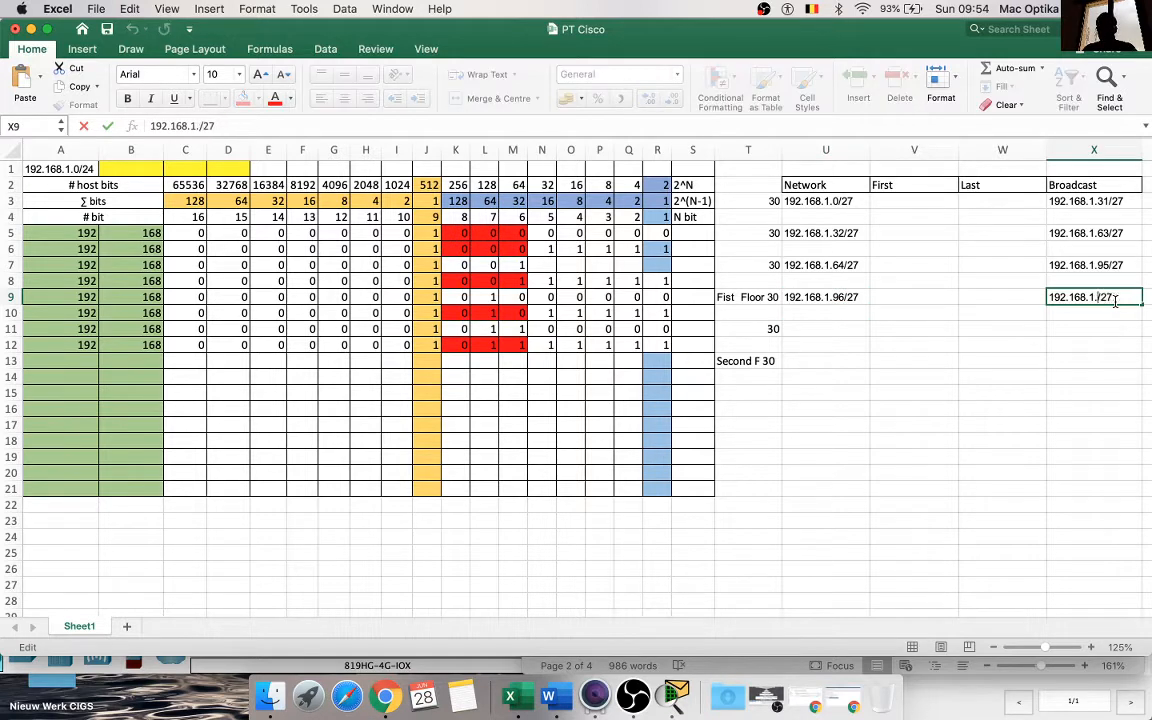
type("1")
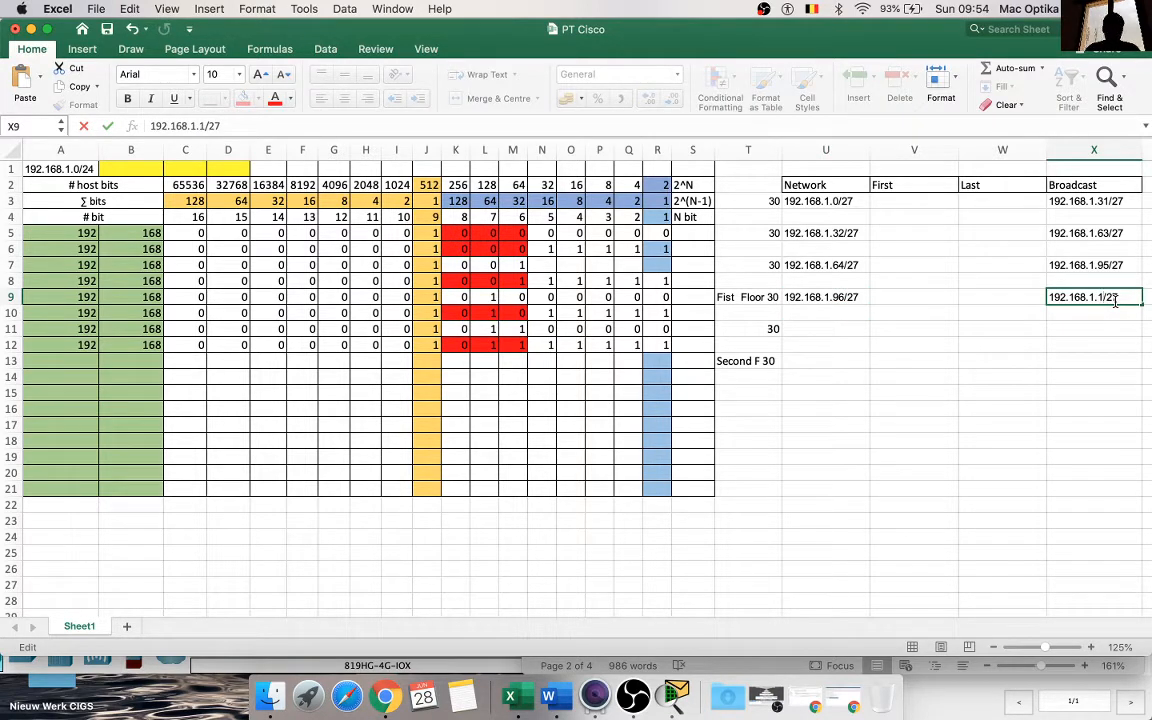
type("27")
left_click(1089, 372)
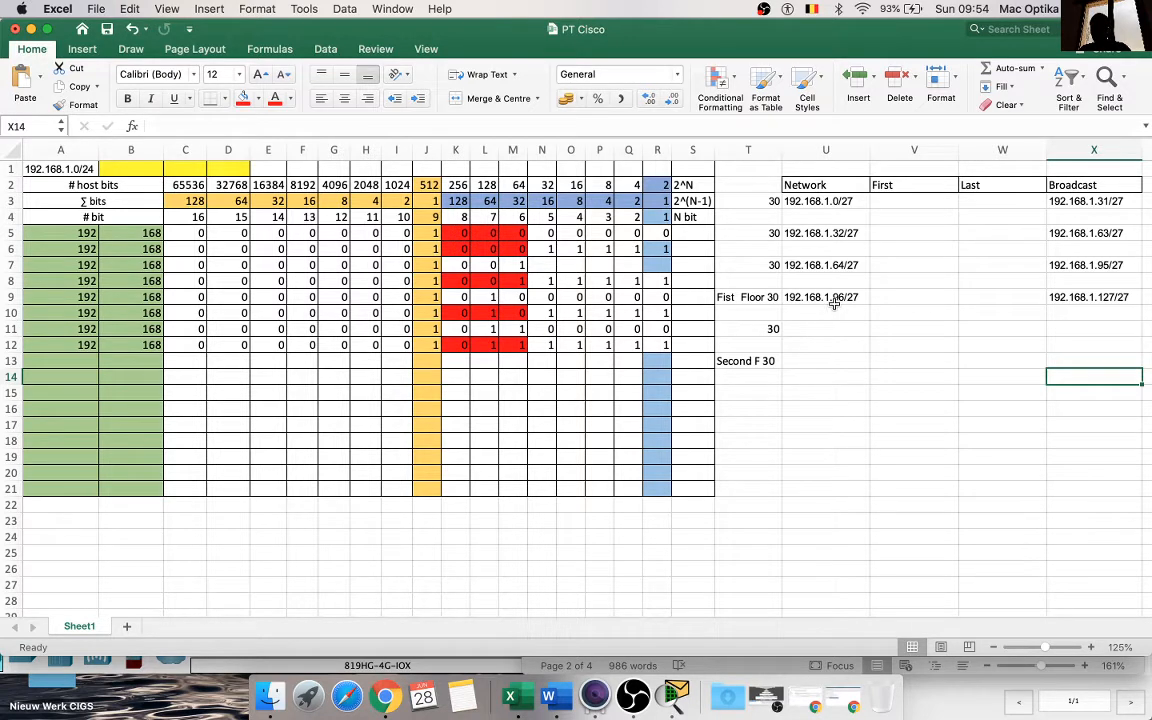
left_click(1115, 299)
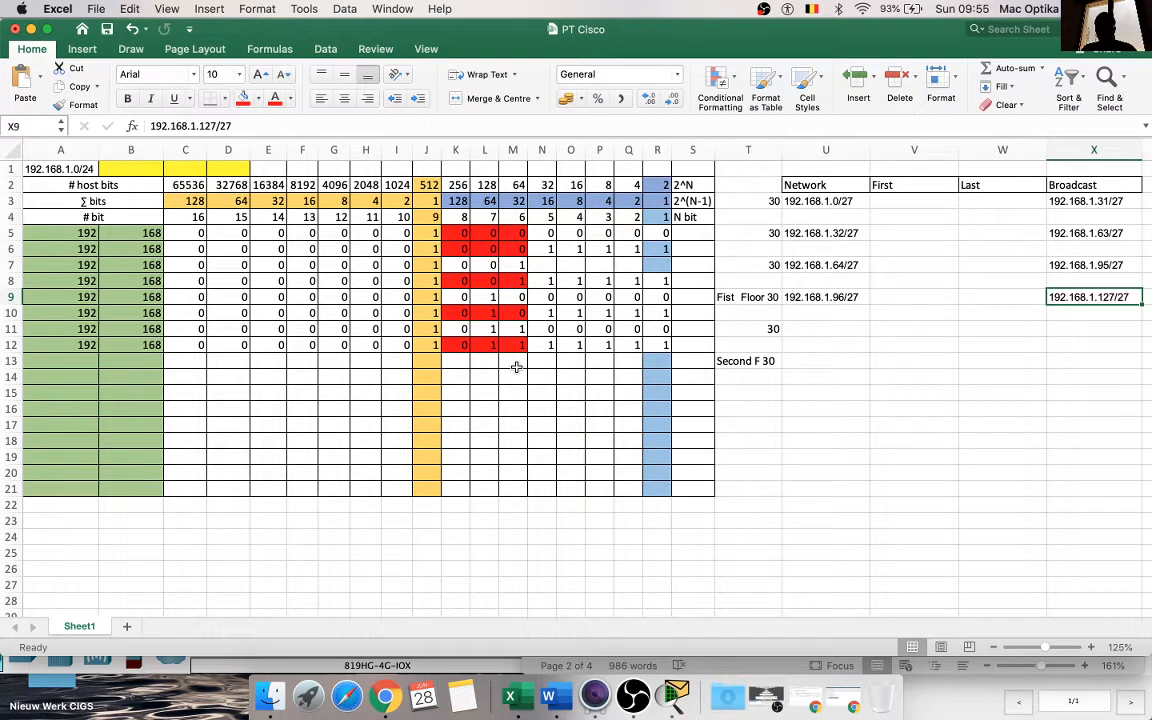
Step: Copy the First Floor network address from U9 into U11
left_click(845, 298)
key("super+c")
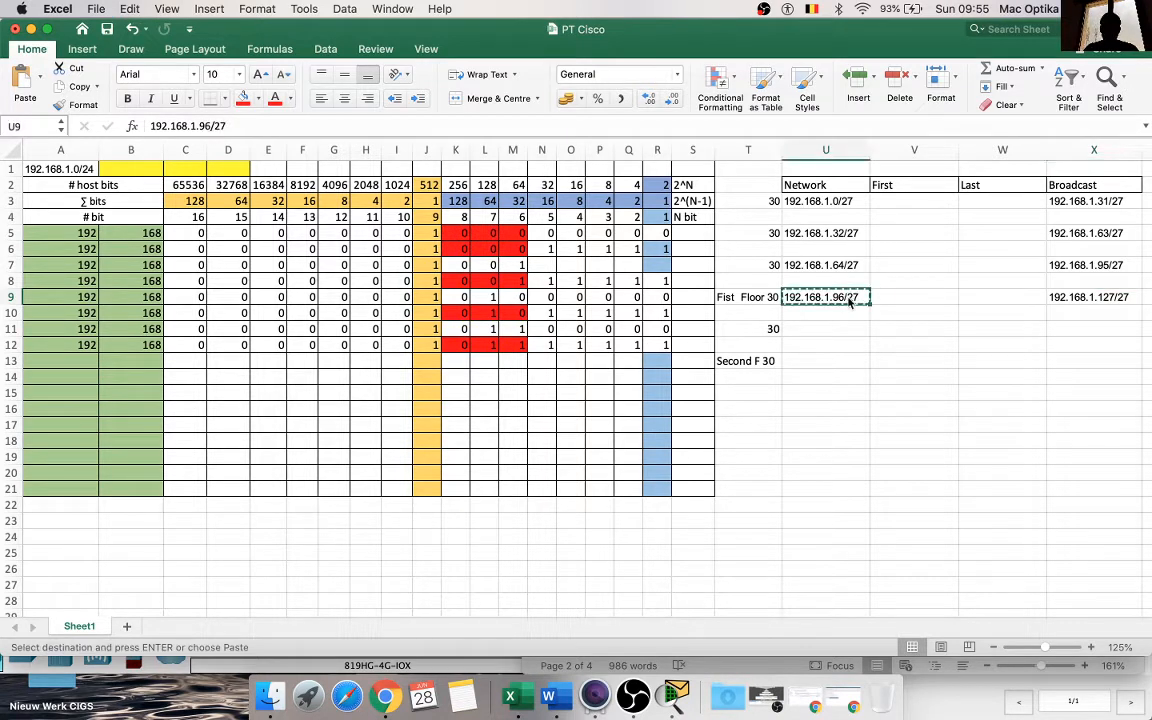
left_click(836, 329)
key("super+v")
left_click(845, 387)
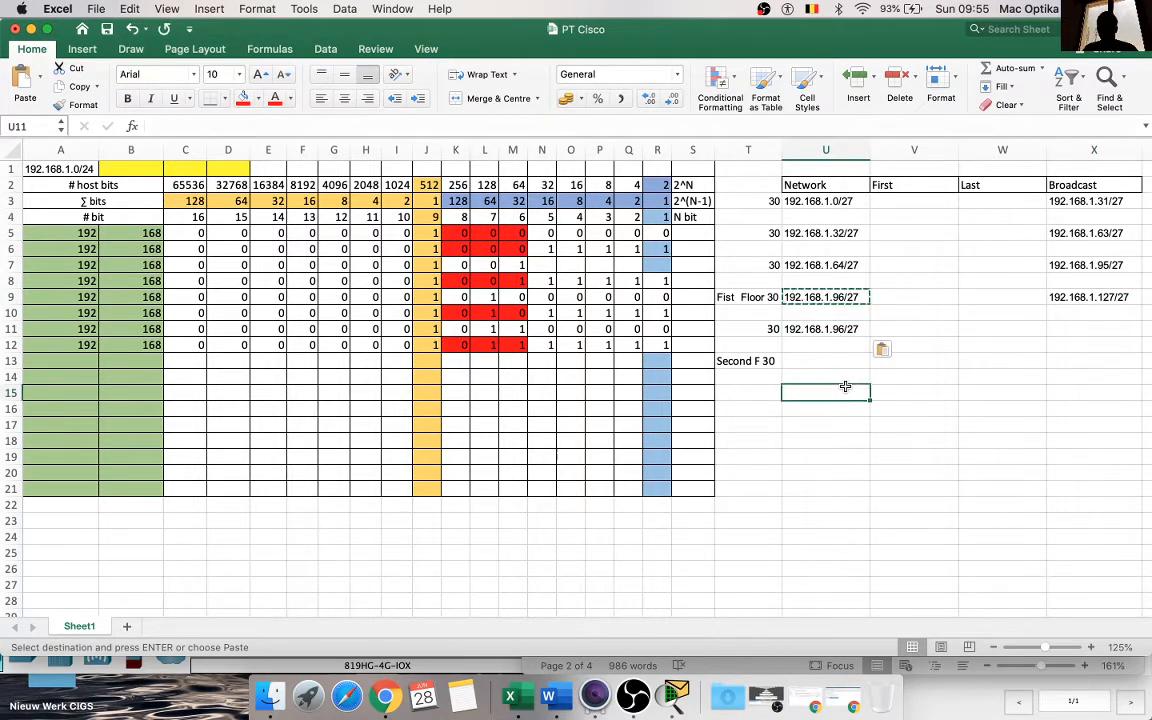
key("Escape")
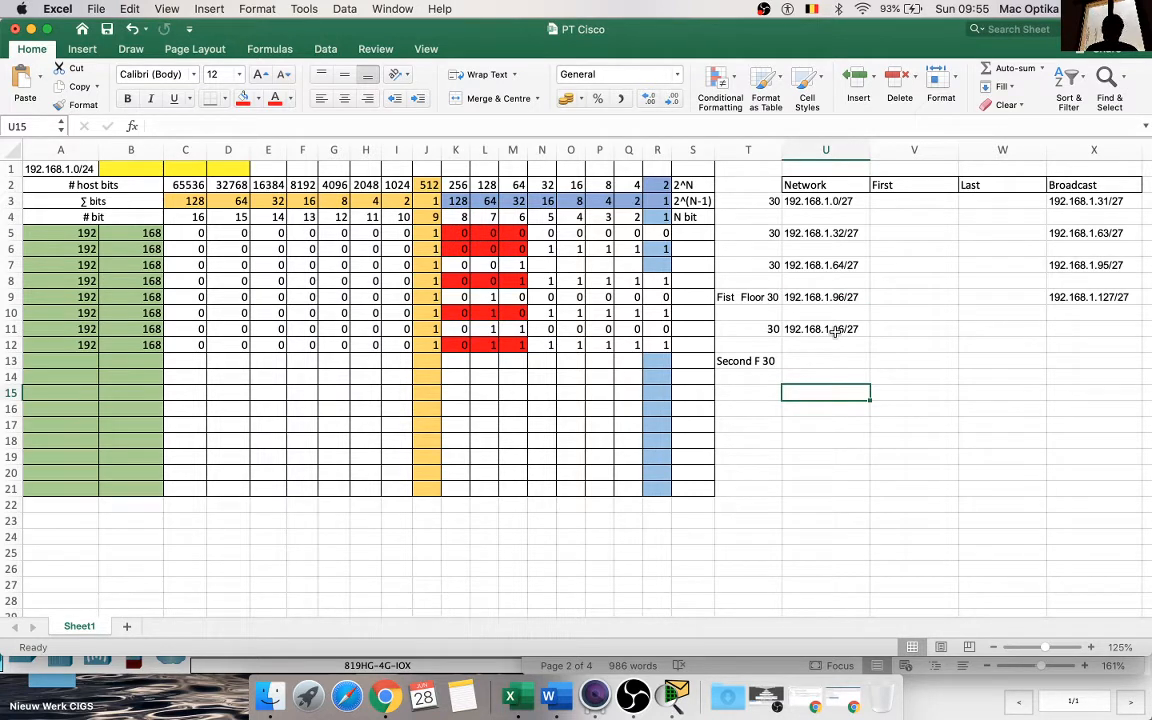
Step: Copy the broadcast address from X9 into U11 and edit it to the network address 192.168.1.128/27
left_click(1128, 297)
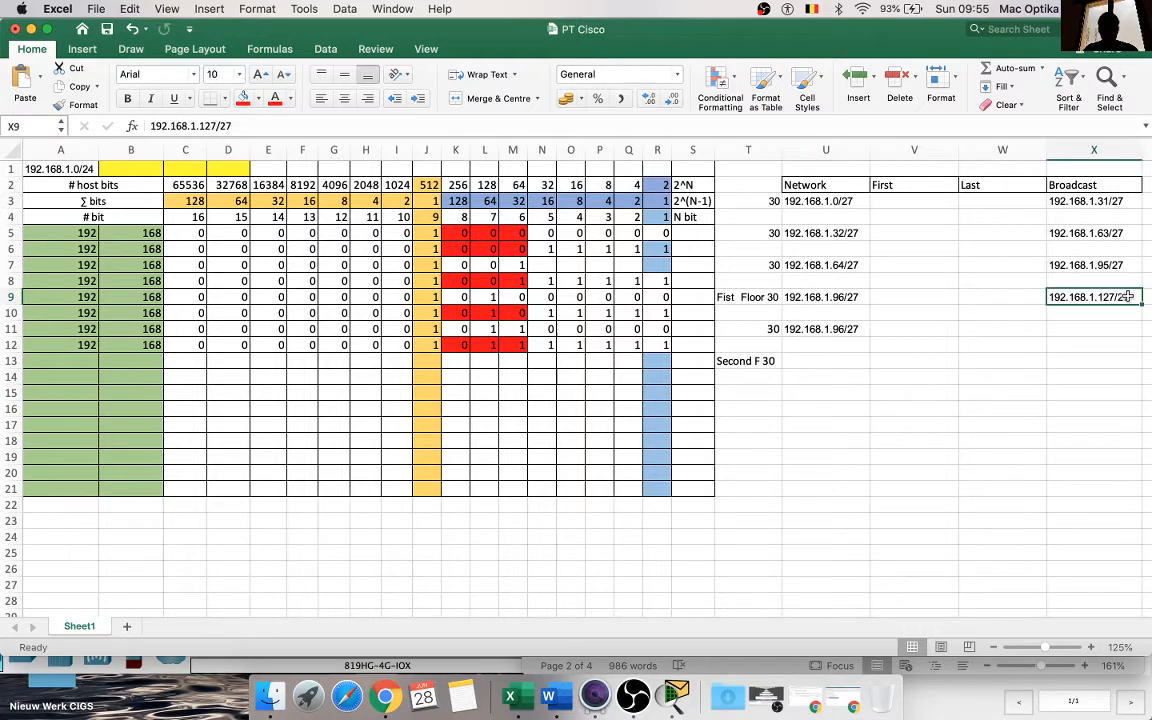
key("super+c")
left_click(845, 329)
key("super+v")
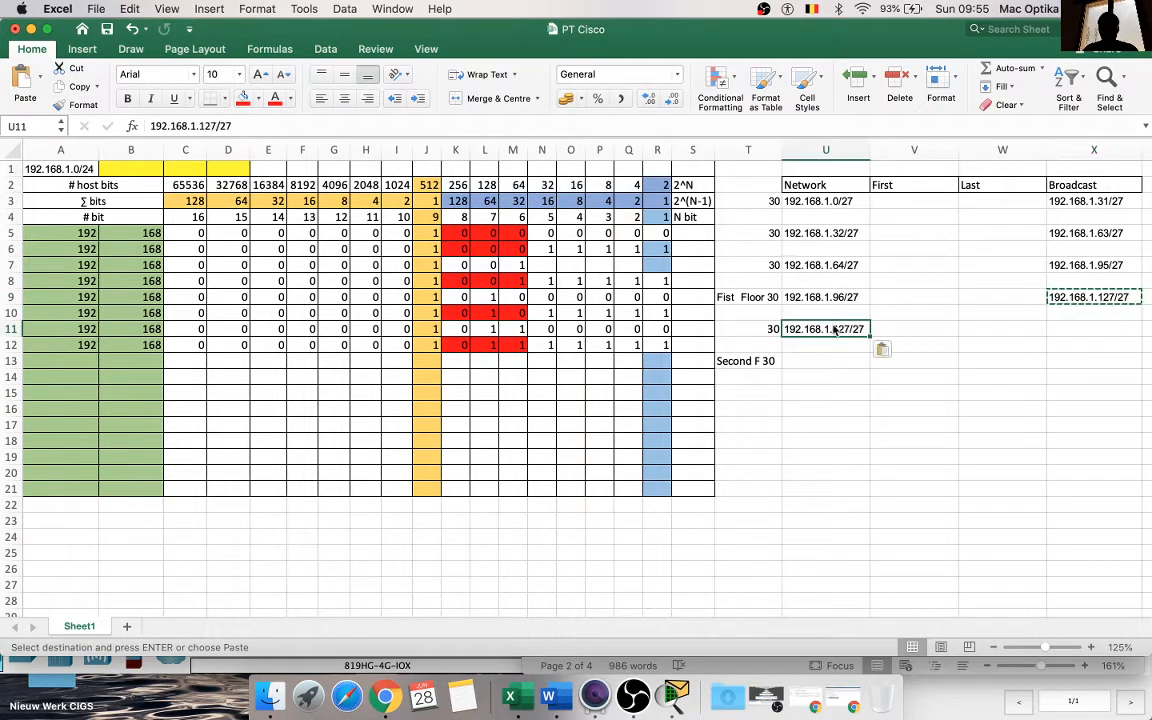
double_click(844, 327)
key("Right")
key("BackSpace")
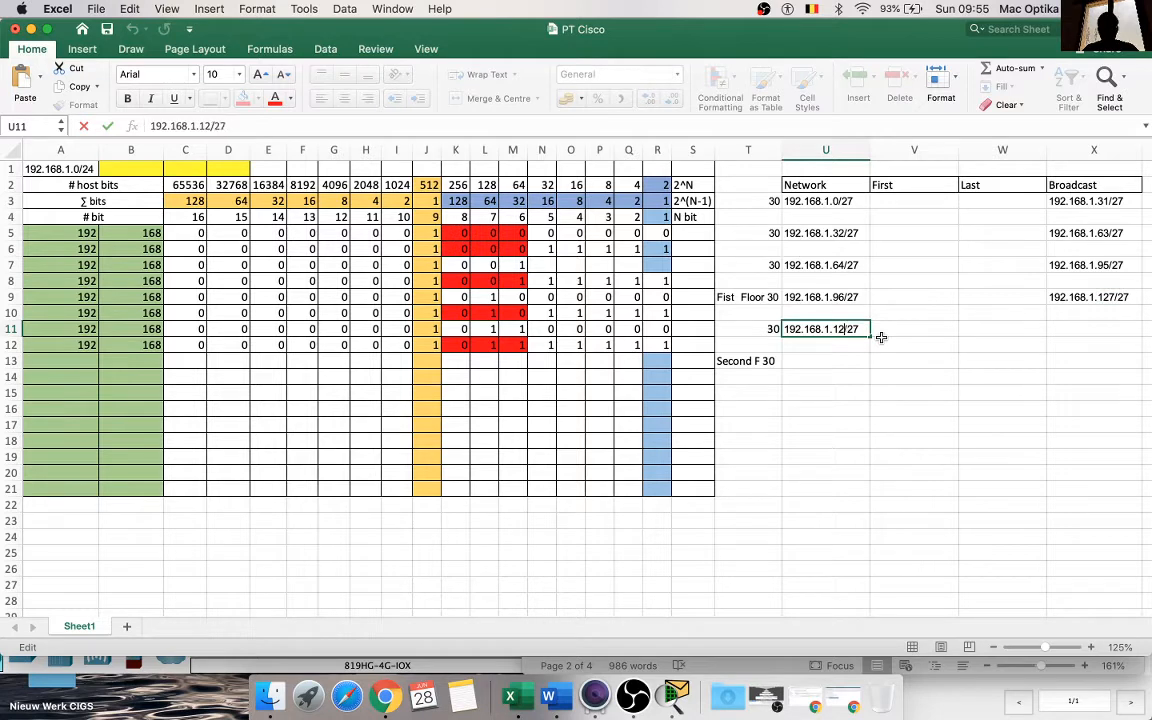
type("8")
left_click(884, 376)
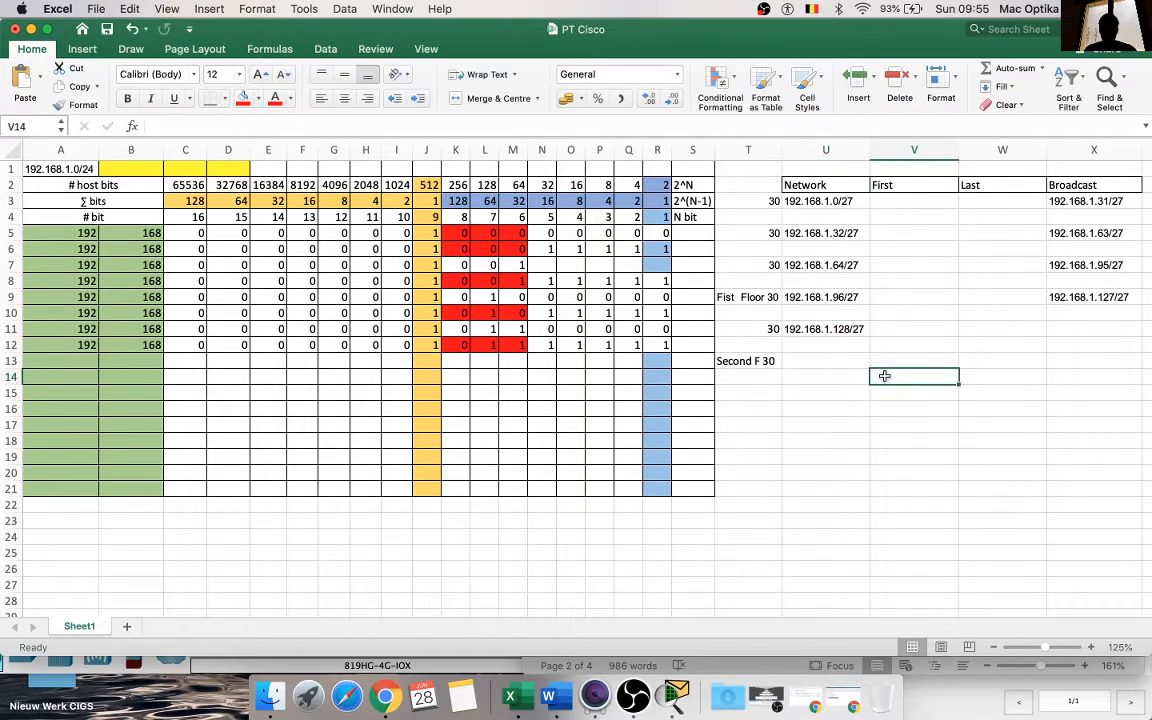
left_click(830, 329)
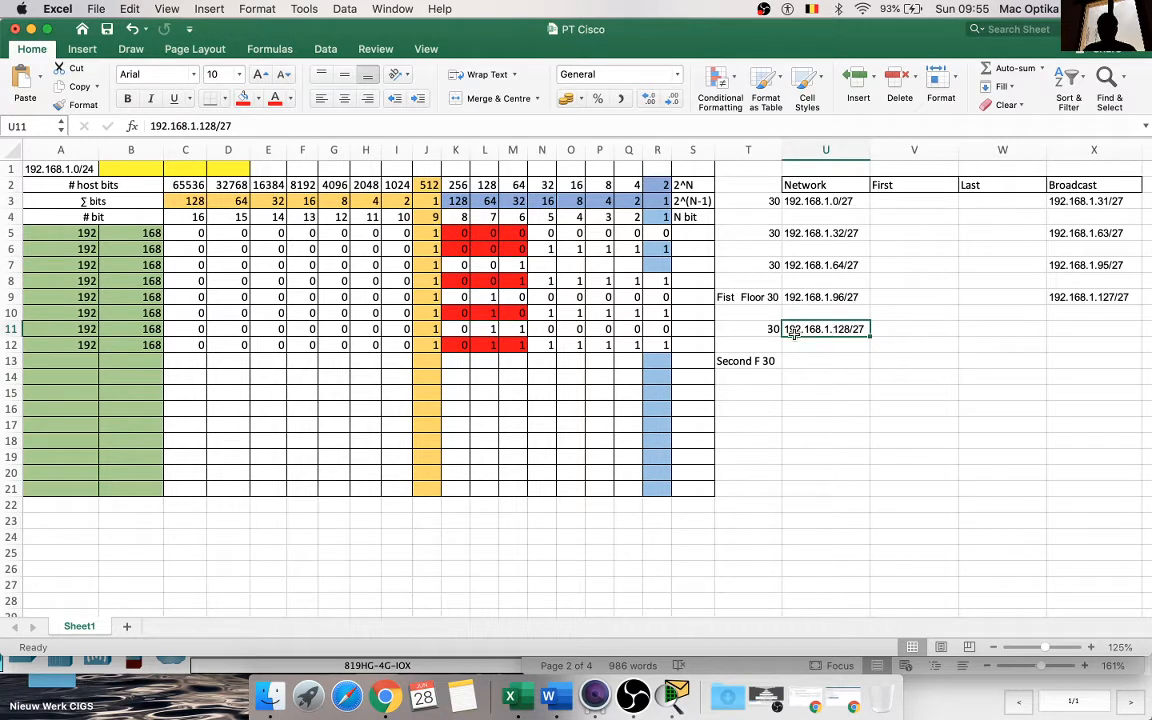
Step: Enter the bits of the fifth network in row 13, with 1 in K13 and 0 across L13:R13
left_click(458, 361)
type("1")
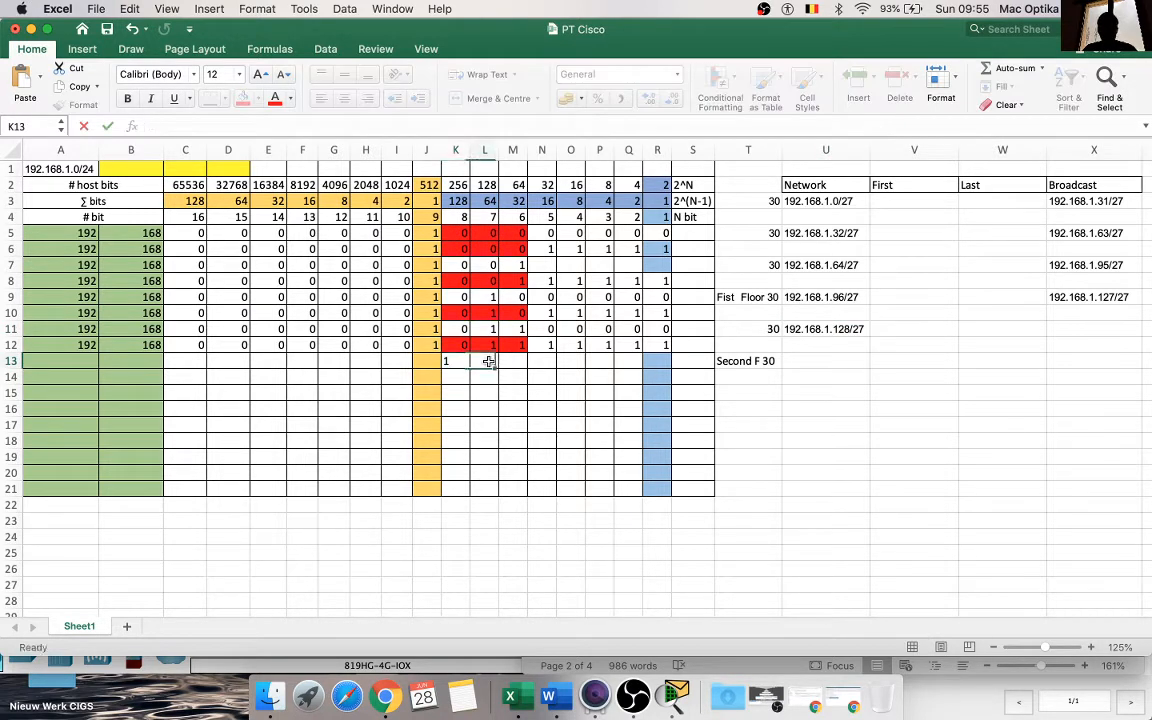
left_click(489, 360)
type("0")
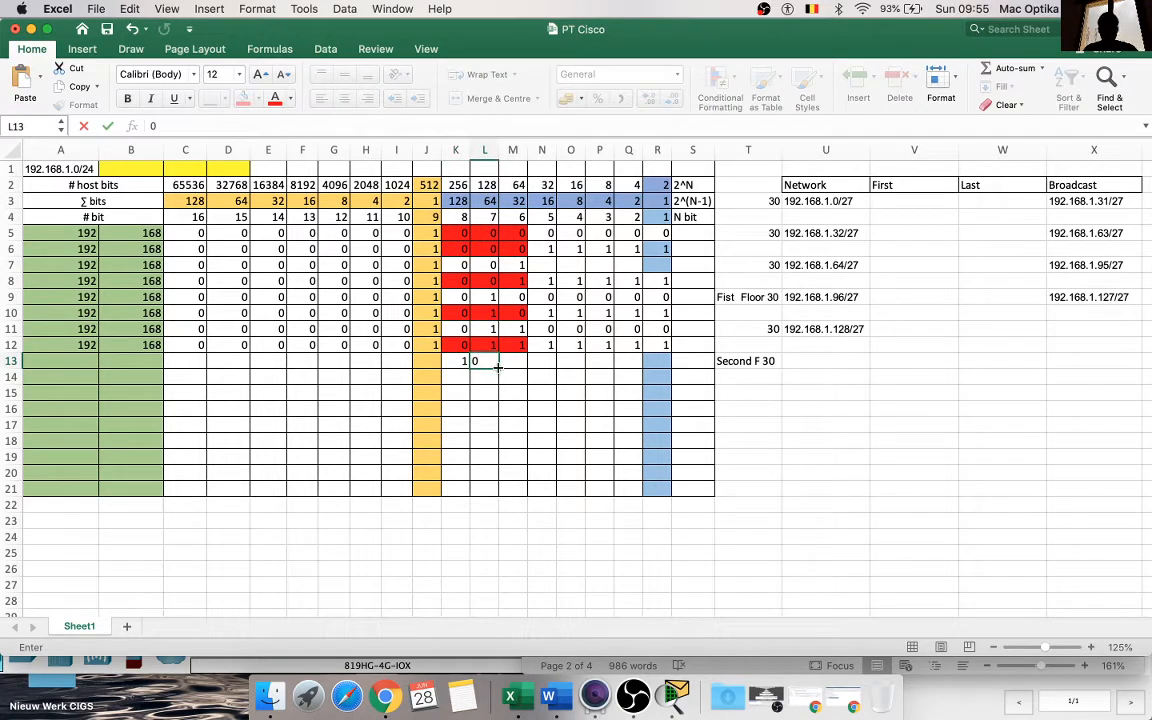
left_click_drag(499, 368, 668, 367)
left_click(487, 392)
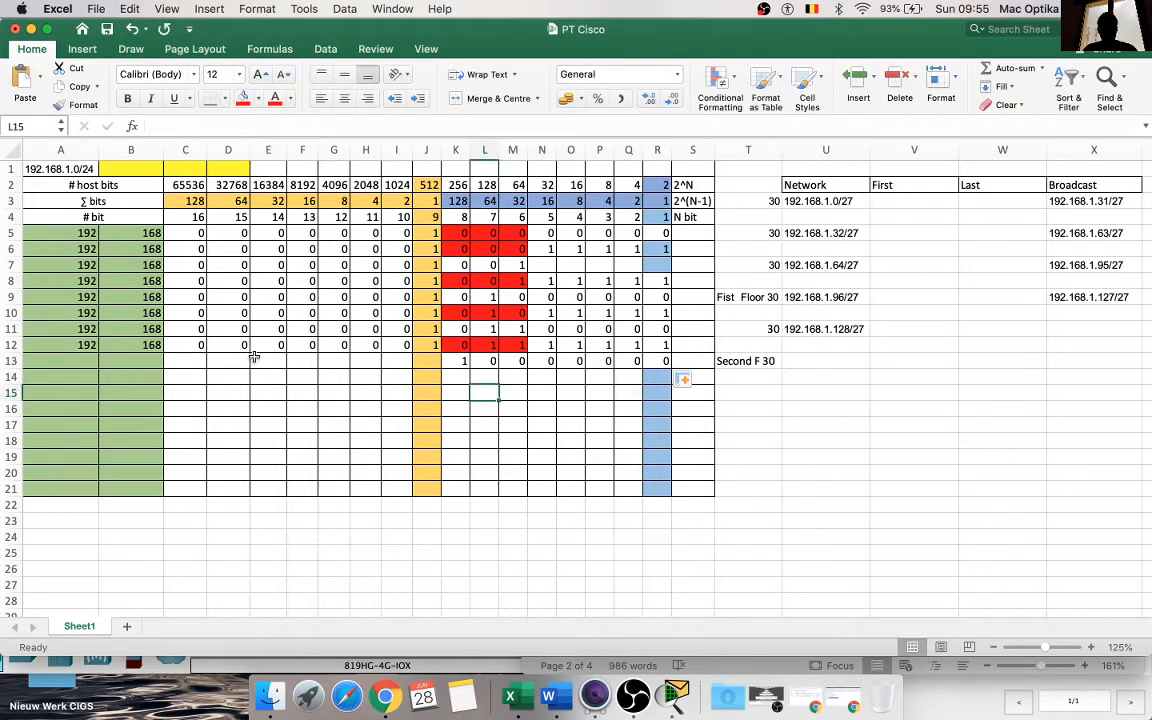
Step: Copy A12:J12 down through row 14 and enter the subnet bits 1, 0 and 0 in K14:M14
left_click_drag(60, 345, 442, 378)
left_click(484, 421)
left_click(460, 377)
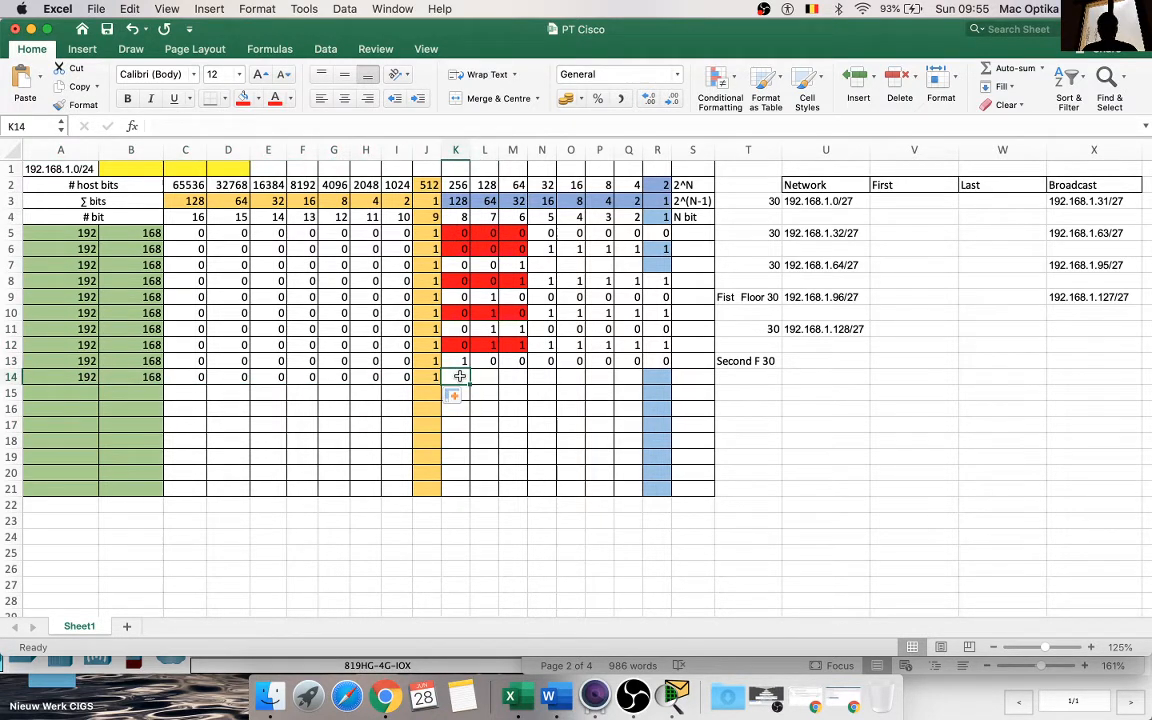
type("1")
left_click(481, 377)
type("0")
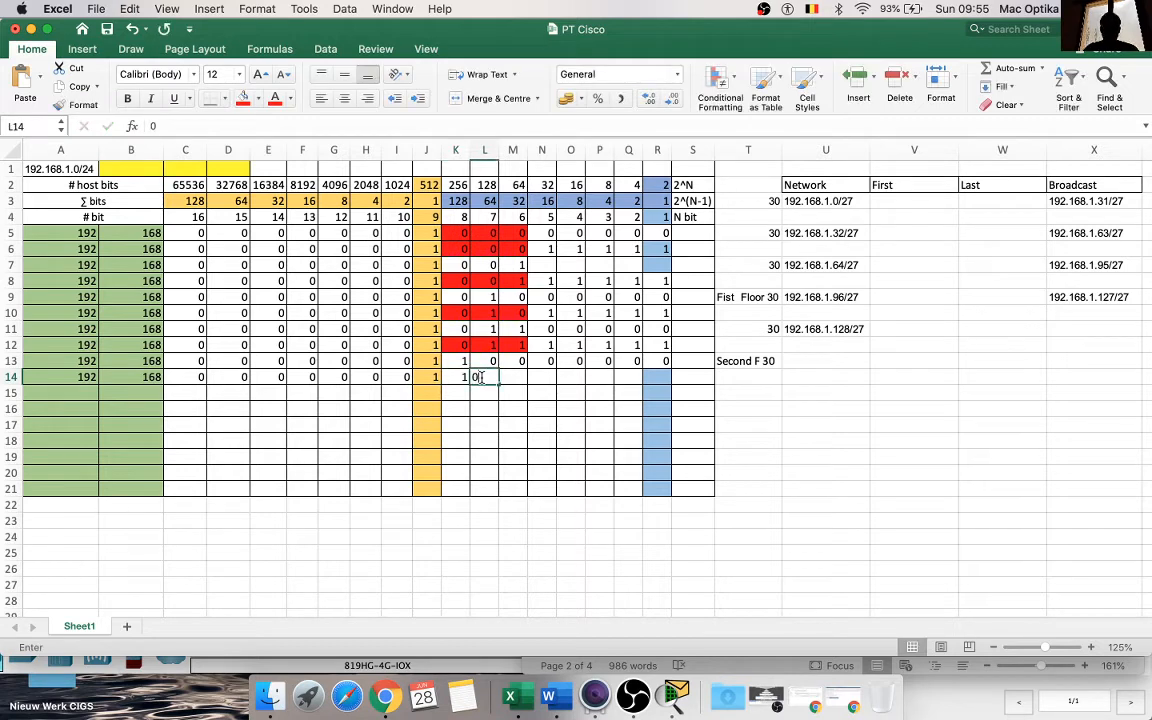
left_click(507, 379)
type("0")
key("Return")
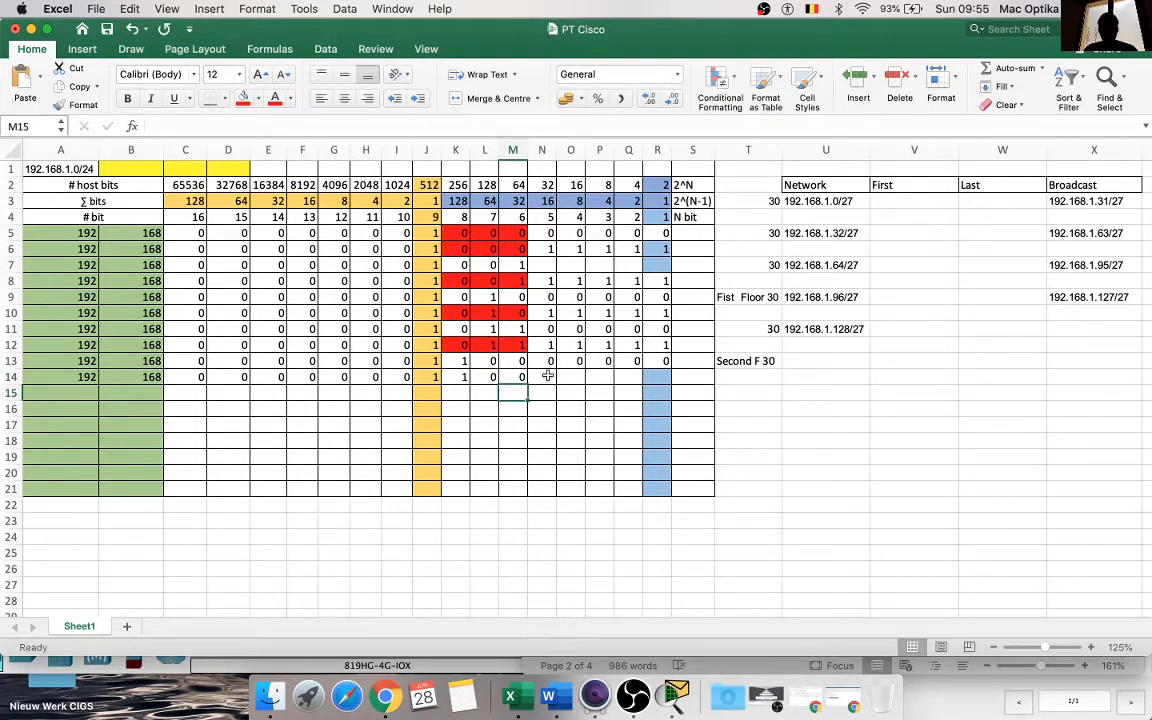
Step: Extend the 0 from M14 across N14:R14 and colour the subnet bit cells K14:M14 red
left_click(517, 378)
left_click_drag(528, 384, 665, 385)
left_click(466, 377)
left_click_drag(466, 377, 514, 378)
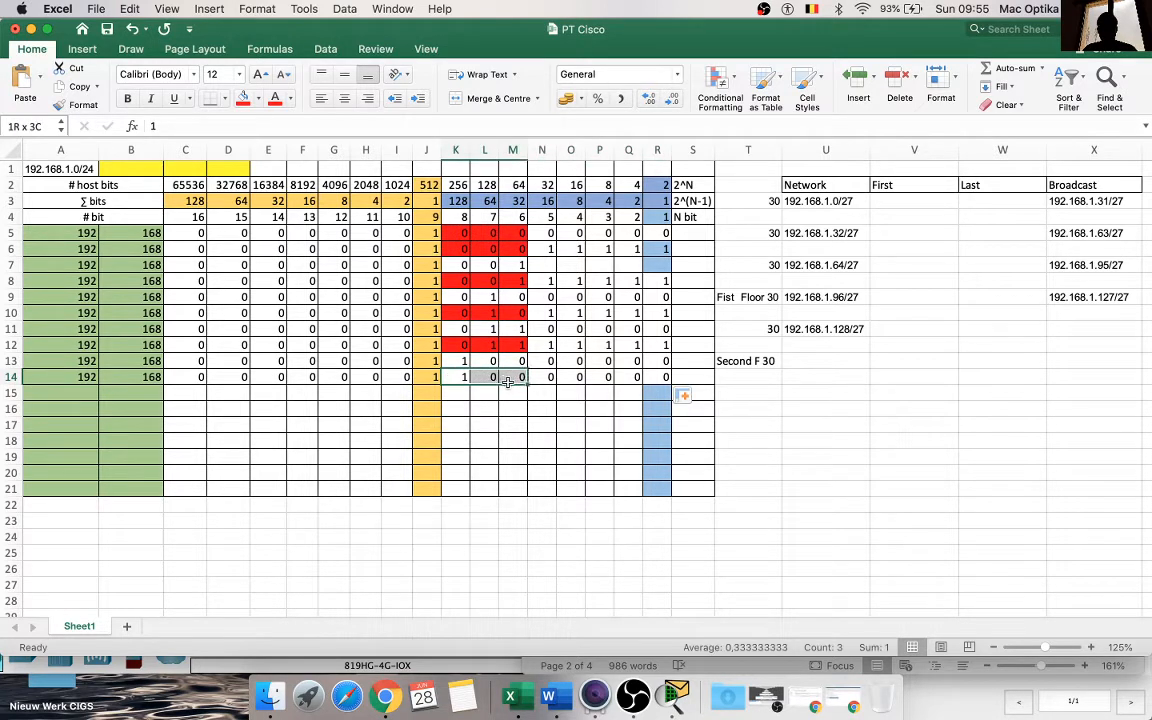
left_click(241, 99)
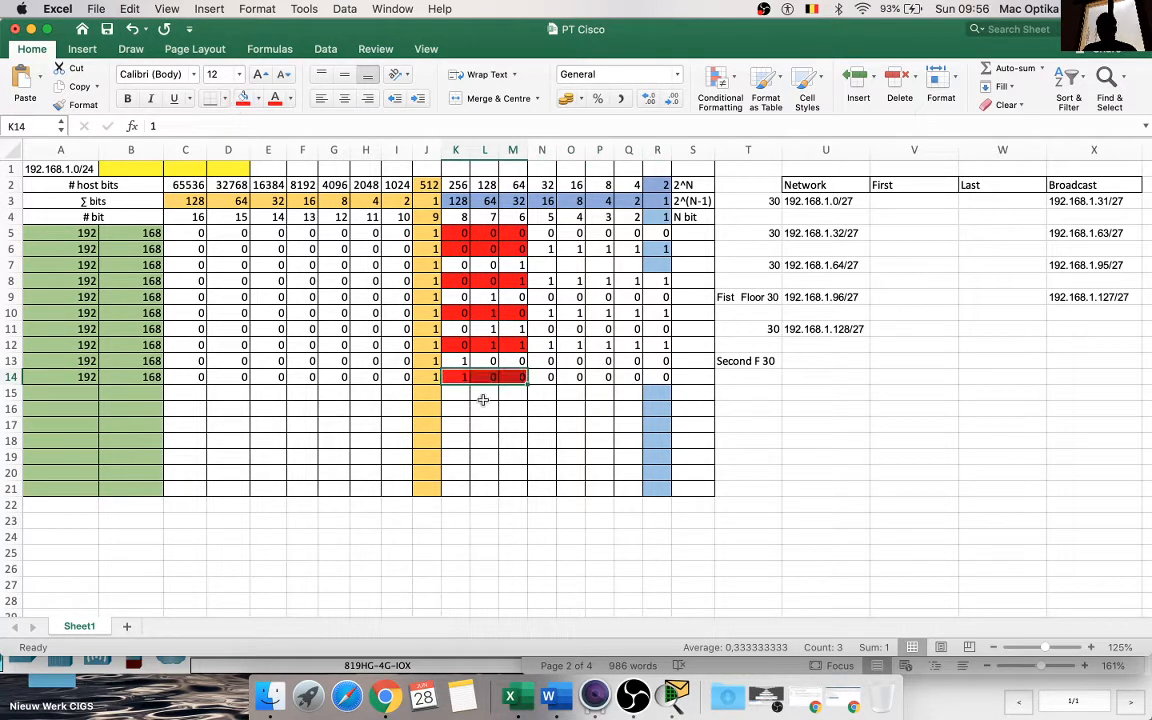
left_click(522, 470)
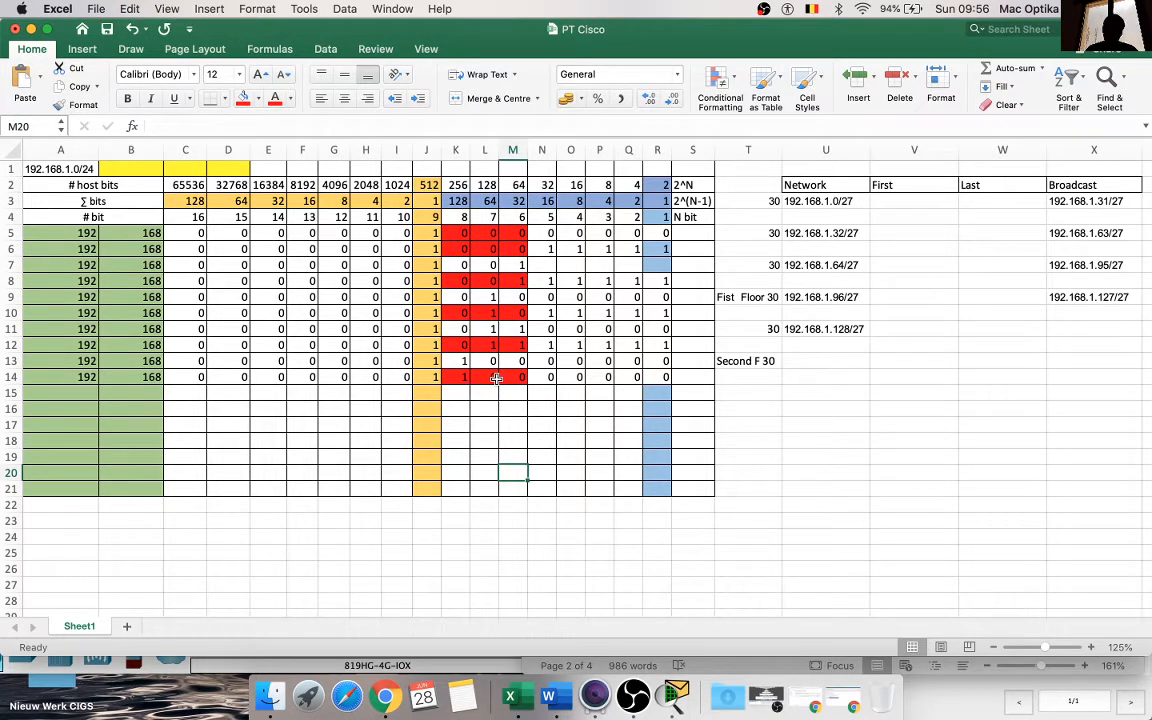
Step: Fill the host bits N14:R14 with 1
left_click(840, 330)
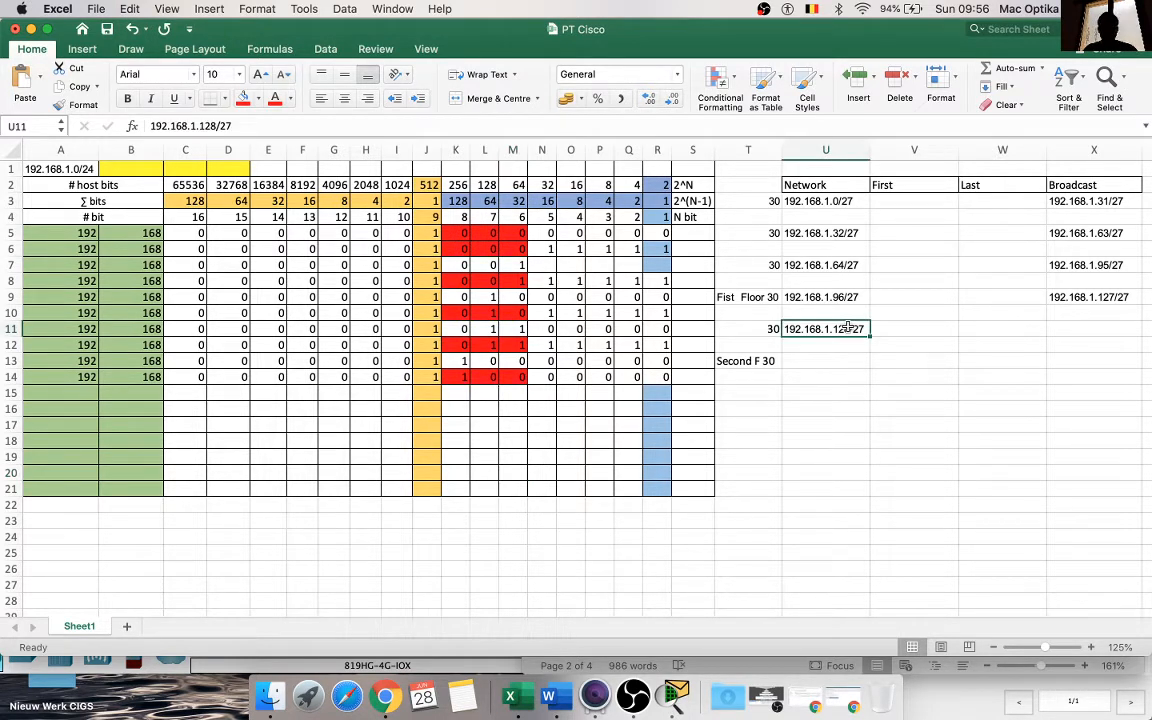
key("super+c")
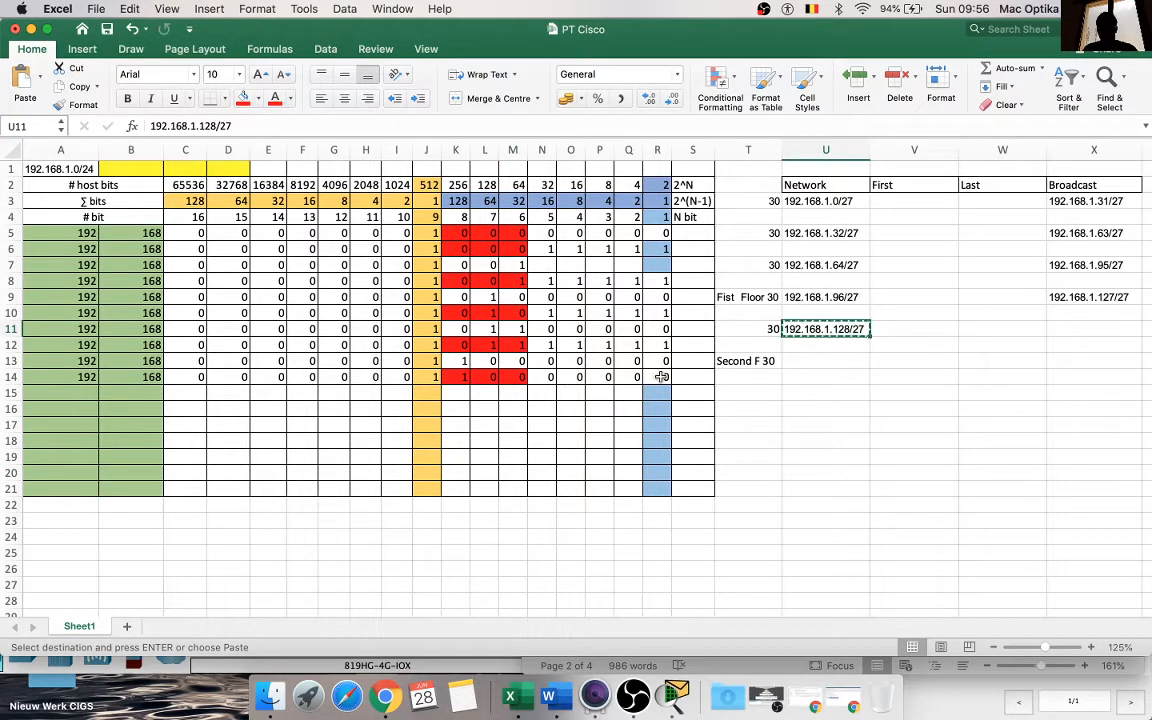
left_click(545, 377)
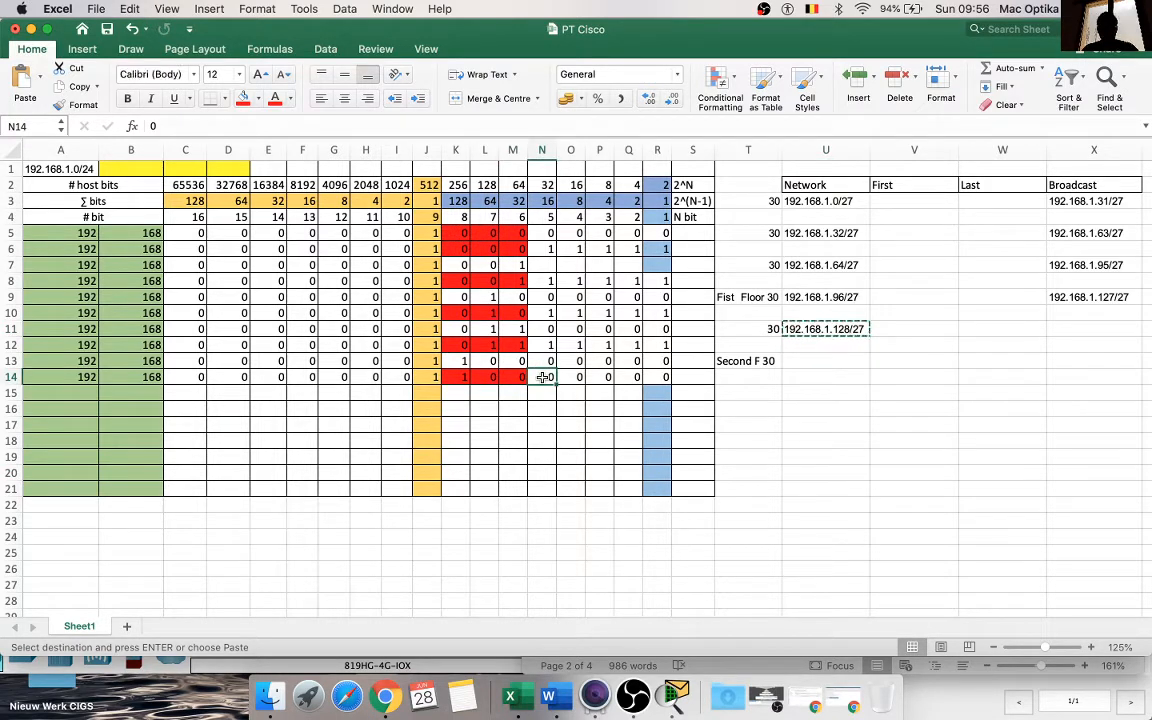
type("1")
left_click_drag(556, 384, 673, 388)
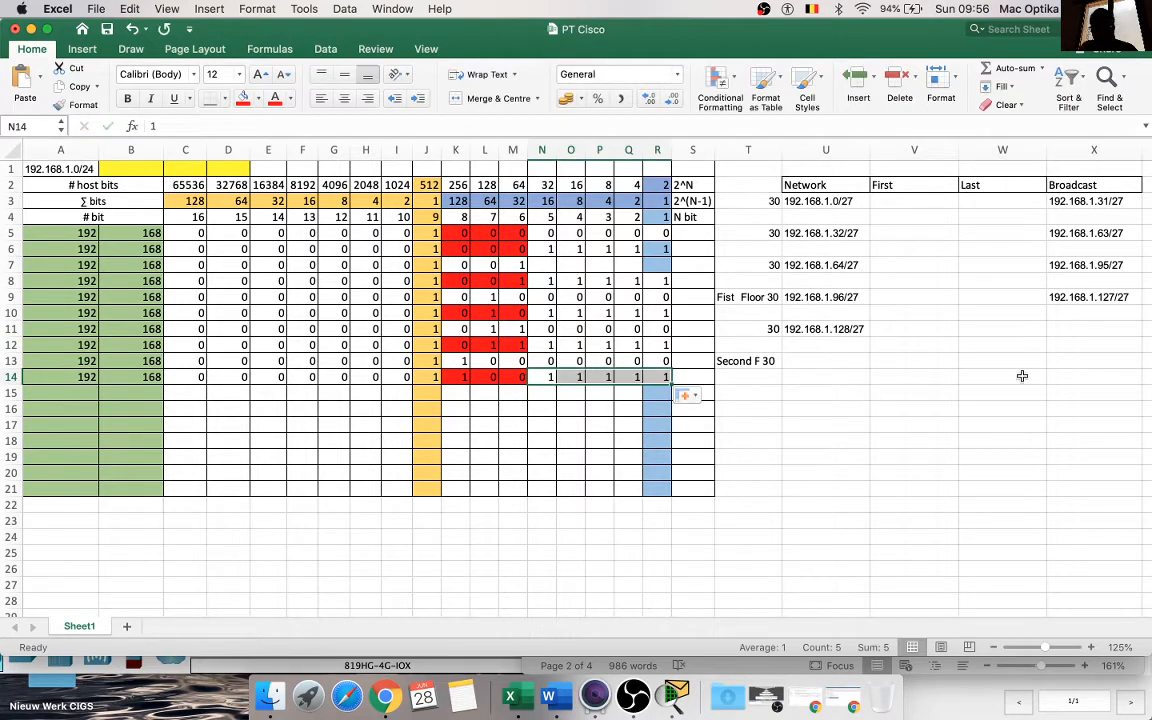
Step: Paste the copied network address into X11 and change it to the broadcast address 192.168.1.159/27
left_click(1095, 336)
key("super+v")
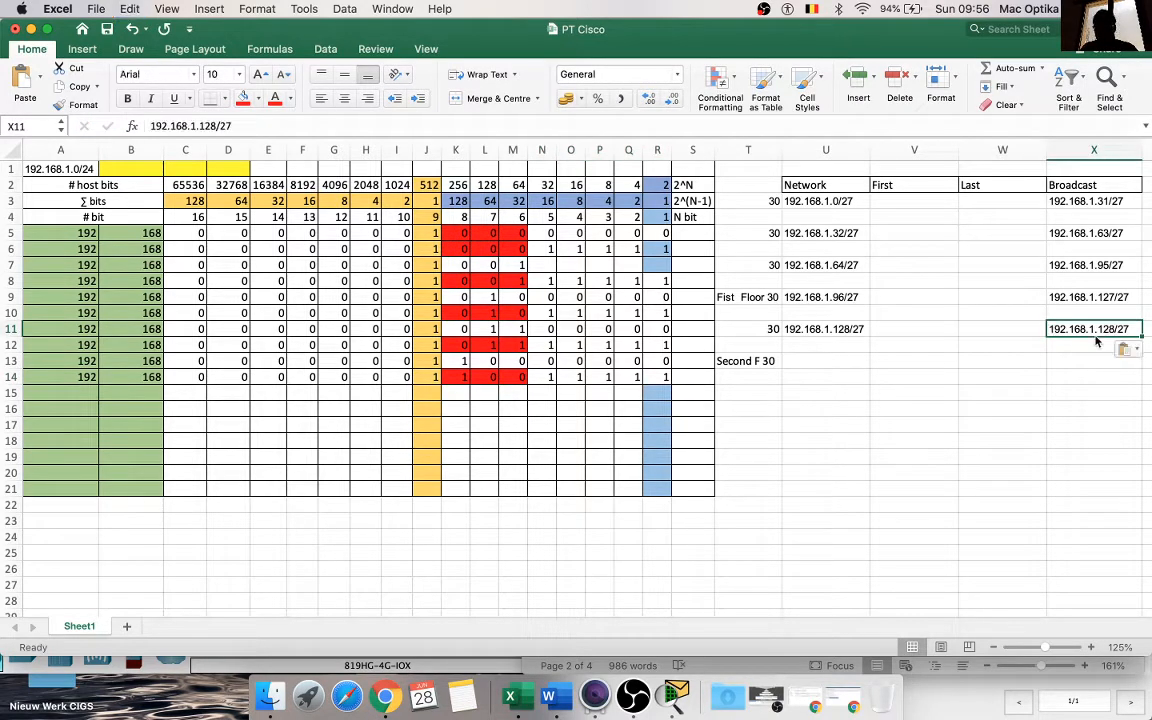
double_click(1112, 329)
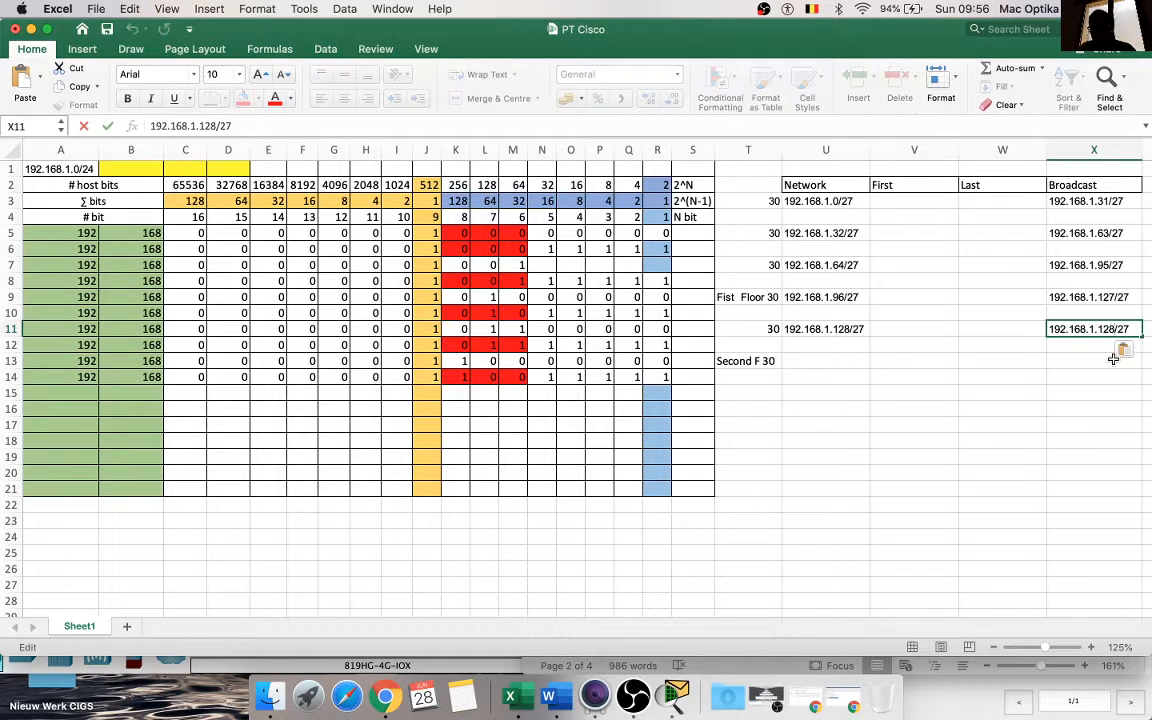
key("BackSpace")
key("BackSpace")
type("59")
left_click(1008, 425)
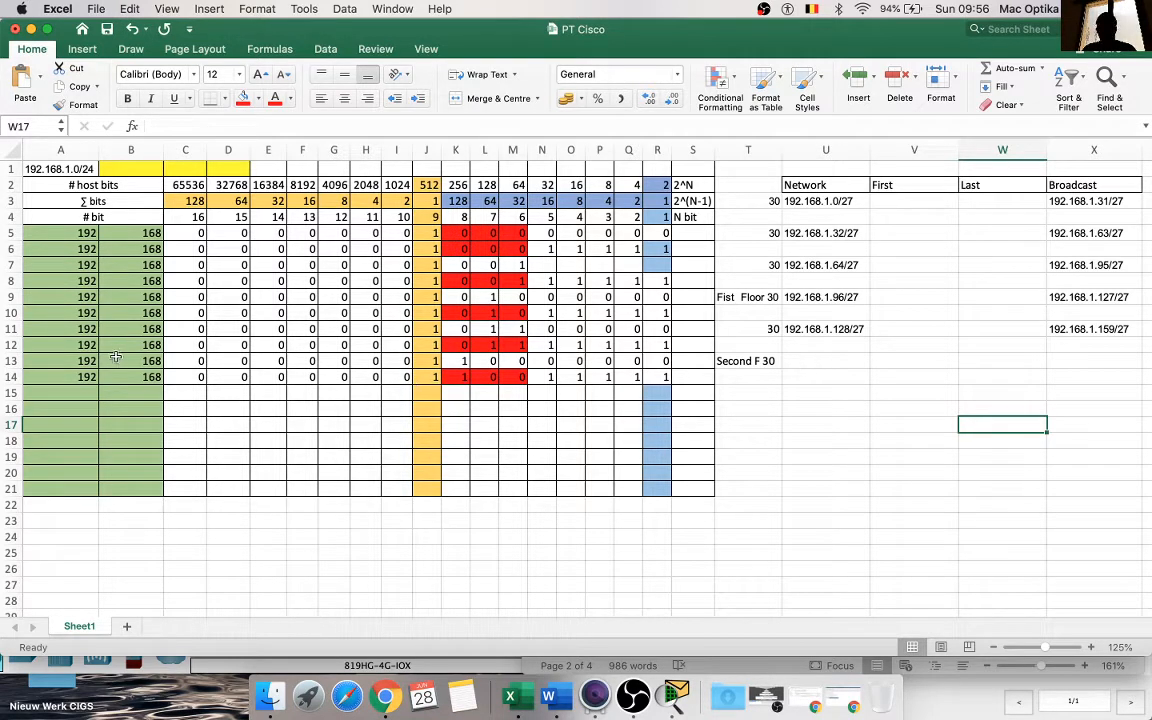
Step: Enter the subnet bits 1, 0 and 1 of the sixth network in K15:M15
left_click(450, 397)
type("1")
key("Tab")
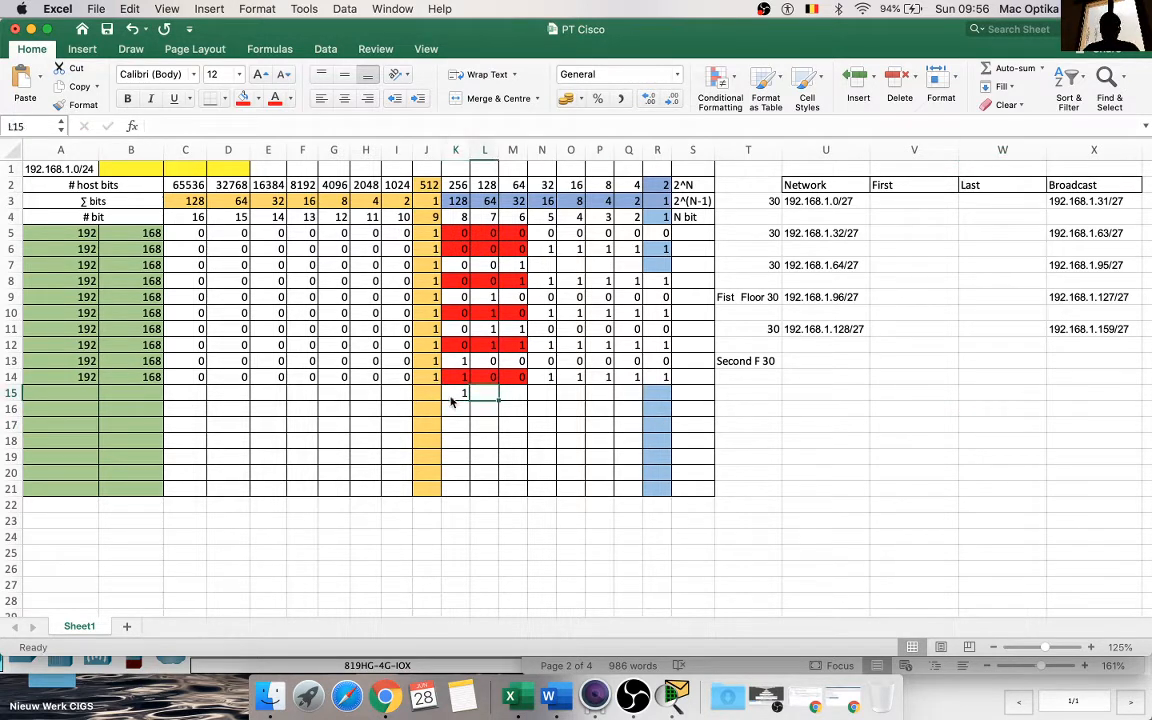
type("0")
key("Tab")
type("1")
key("Tab")
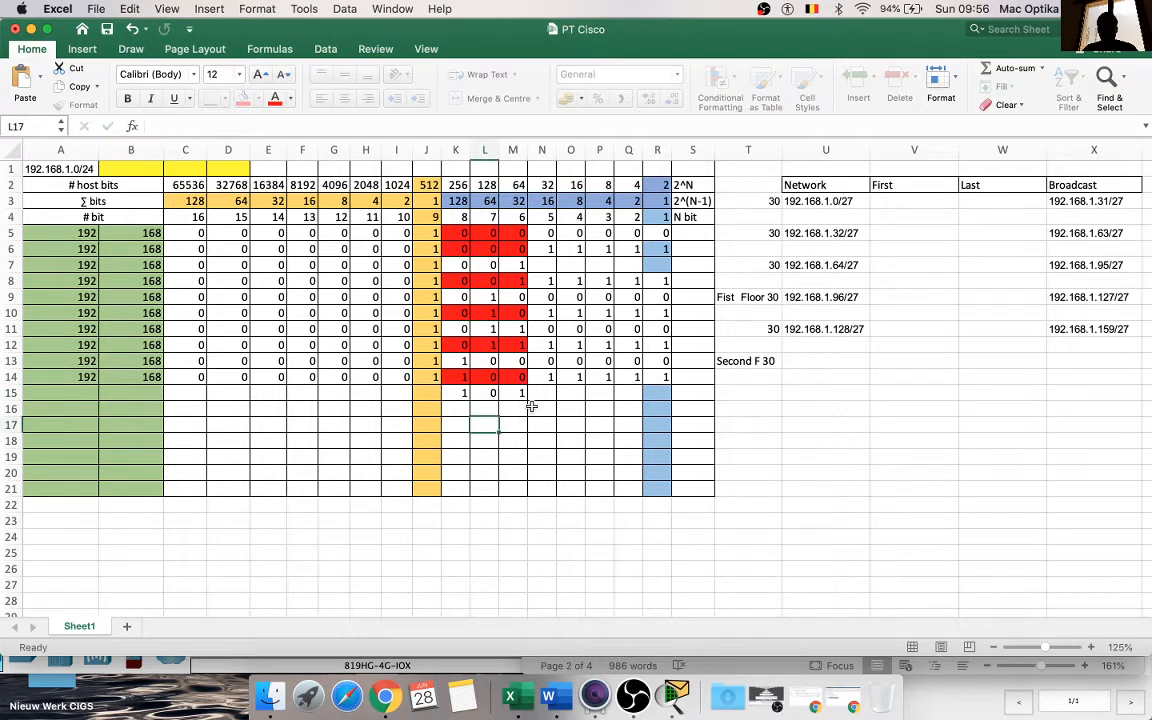
Step: Fill the host bits N15:R15 of the sixth network with 0
type("0")
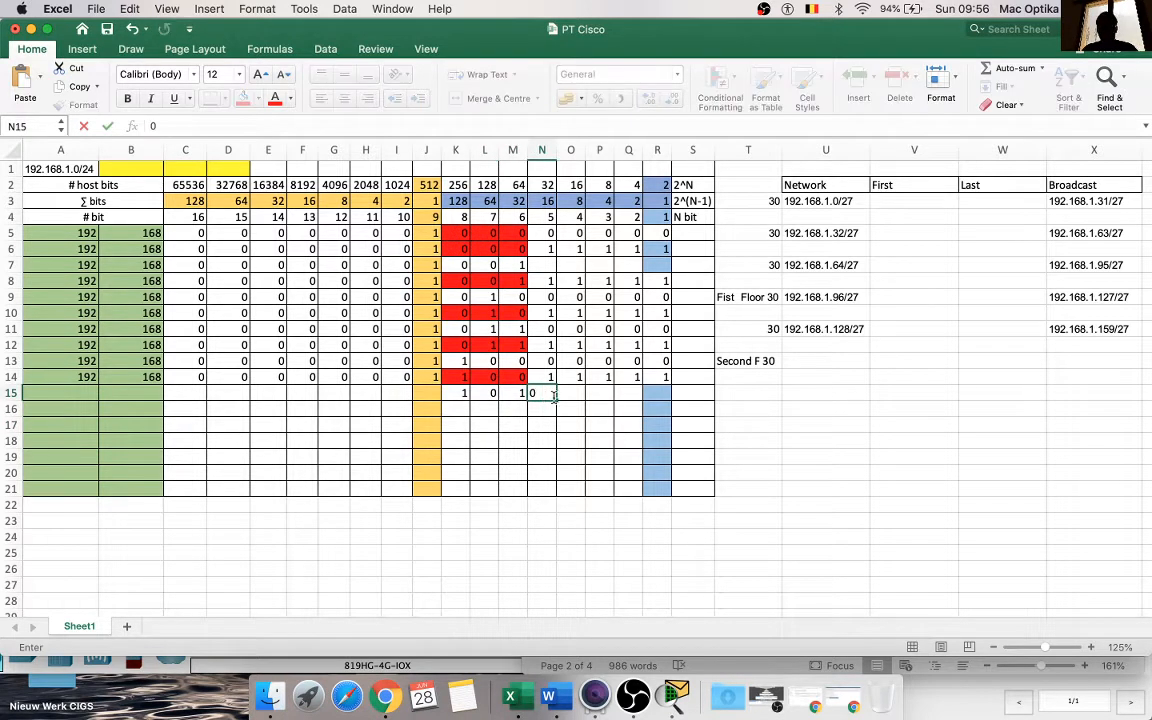
left_click_drag(556, 401, 656, 400)
left_click(599, 424)
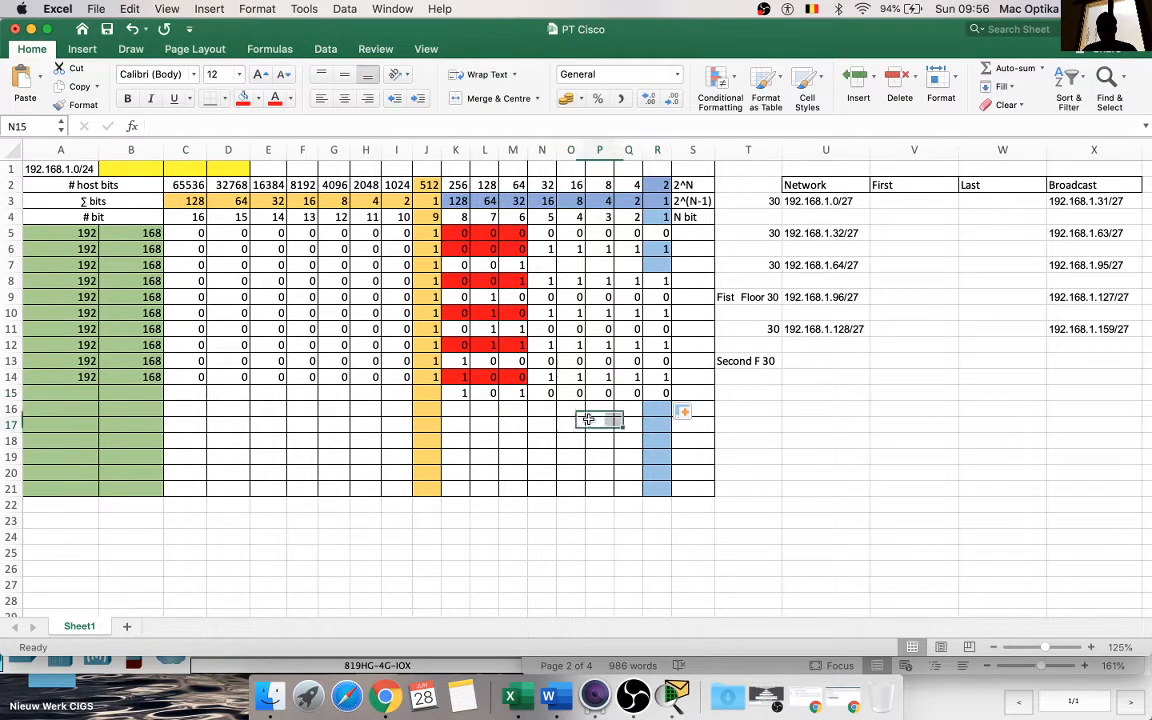
Step: Copy the network address in U11 to U13 and change it to 192.168.1.160/27
left_click(846, 329)
key("super+c")
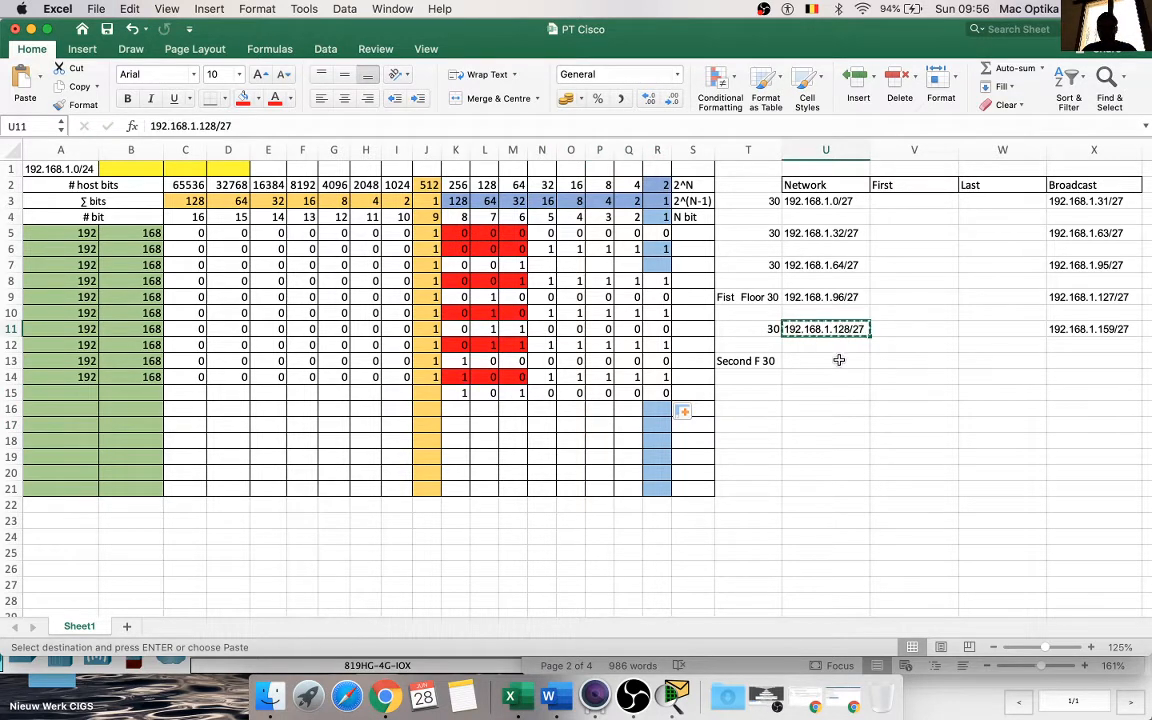
left_click(839, 361)
key("super+v")
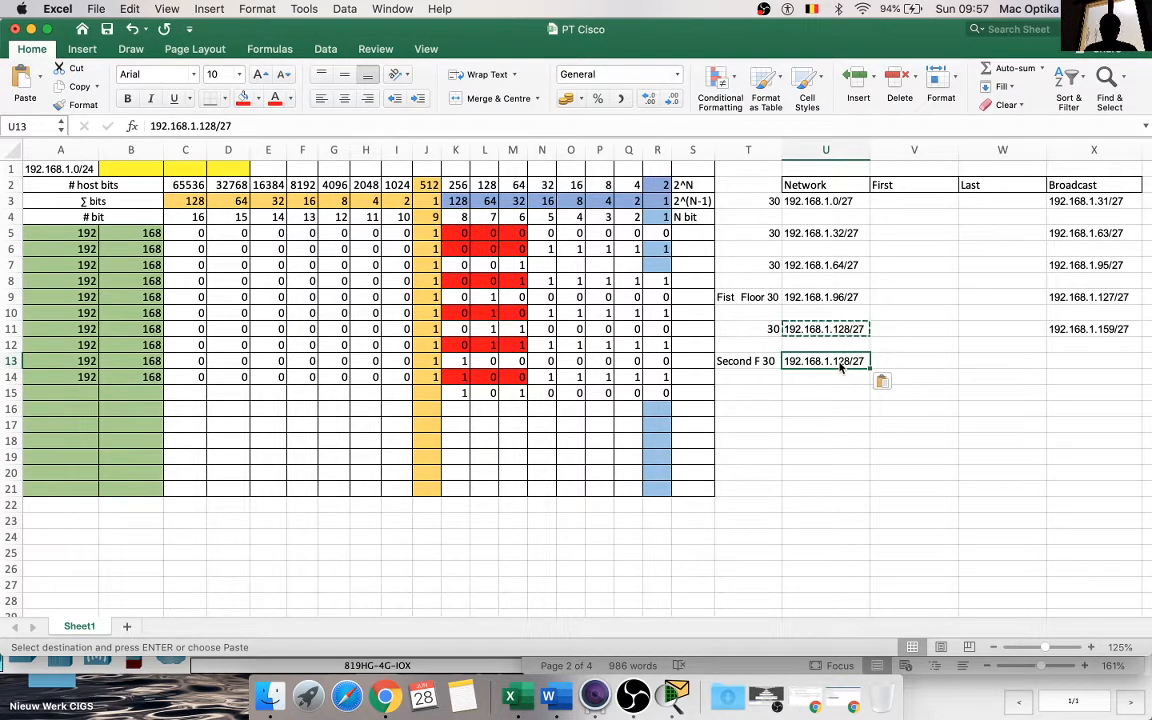
double_click(838, 361)
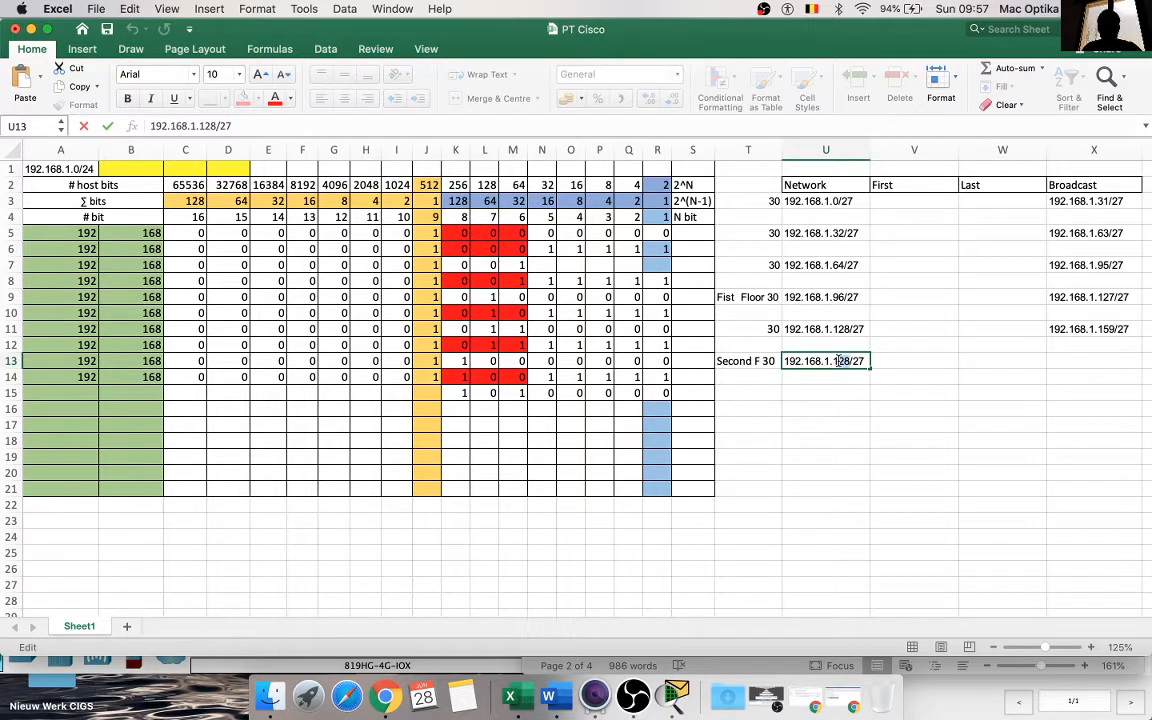
type("60")
Step: Copy the network address in U13 into the Broadcast cell X13
left_click(1121, 329)
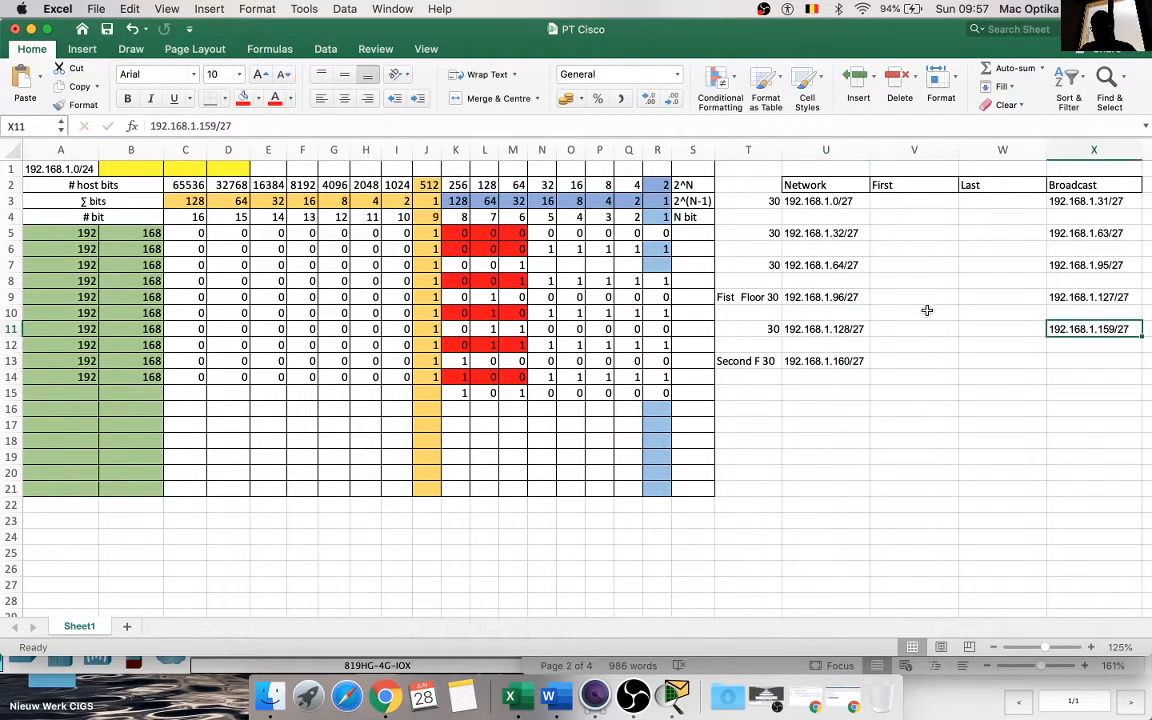
left_click(842, 360)
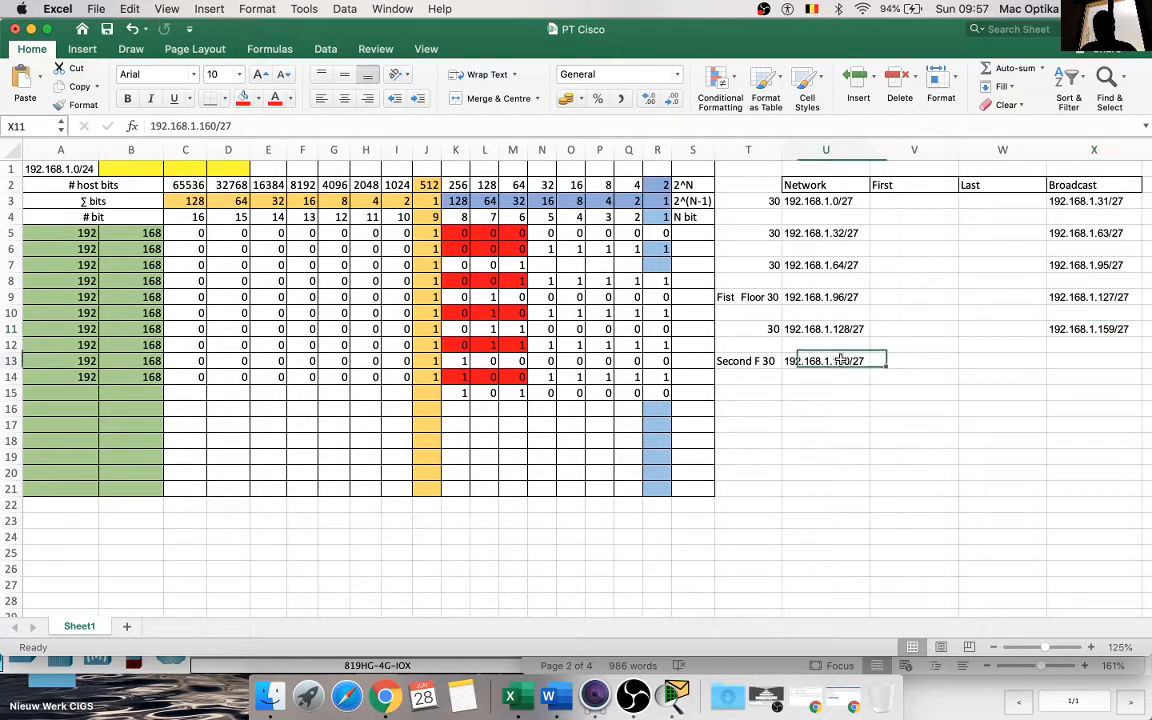
key("super+c")
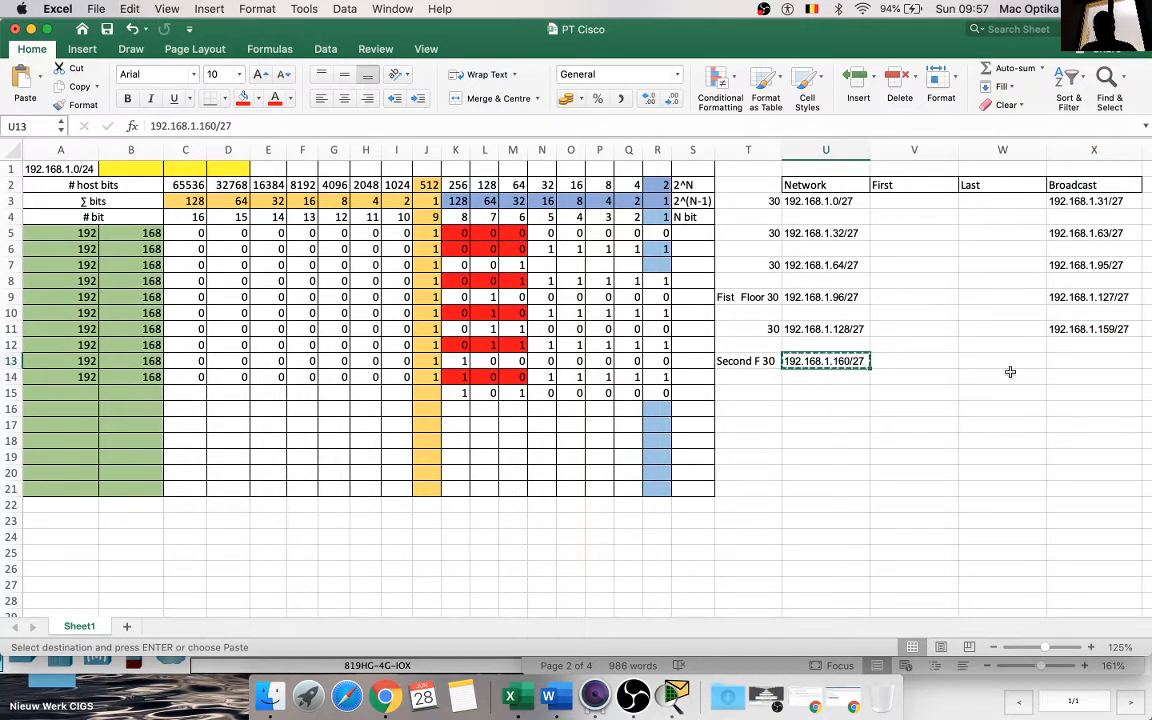
left_click(1093, 361)
key("super+v")
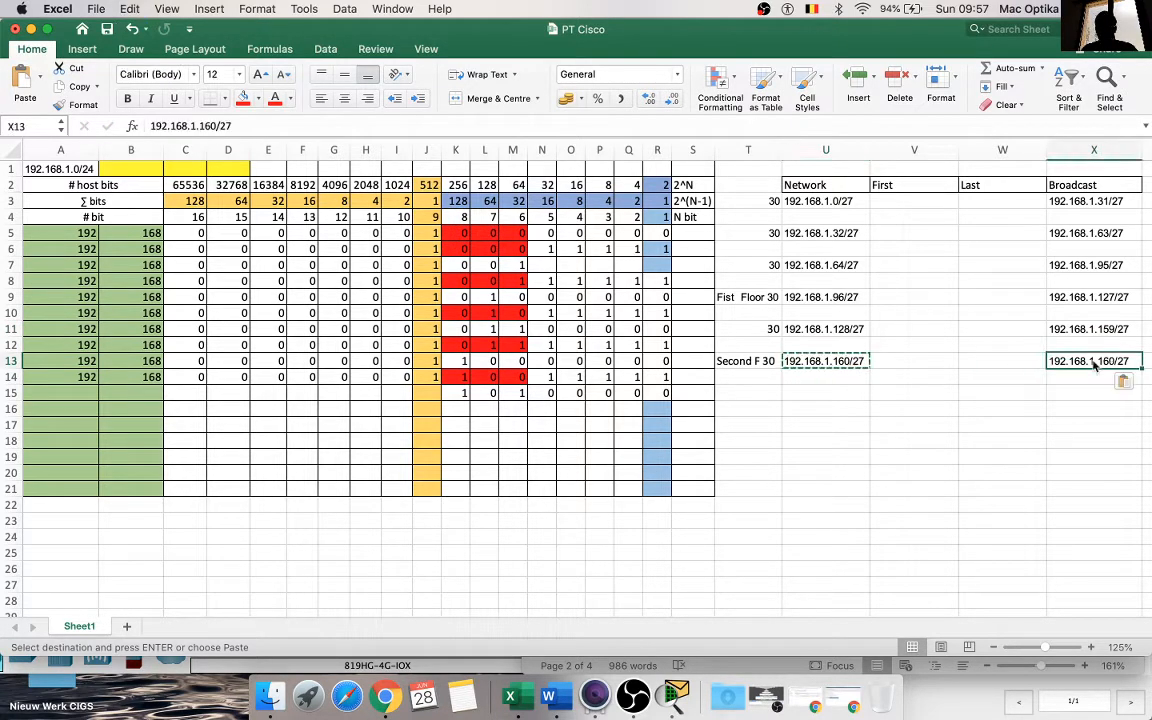
left_click(1106, 407)
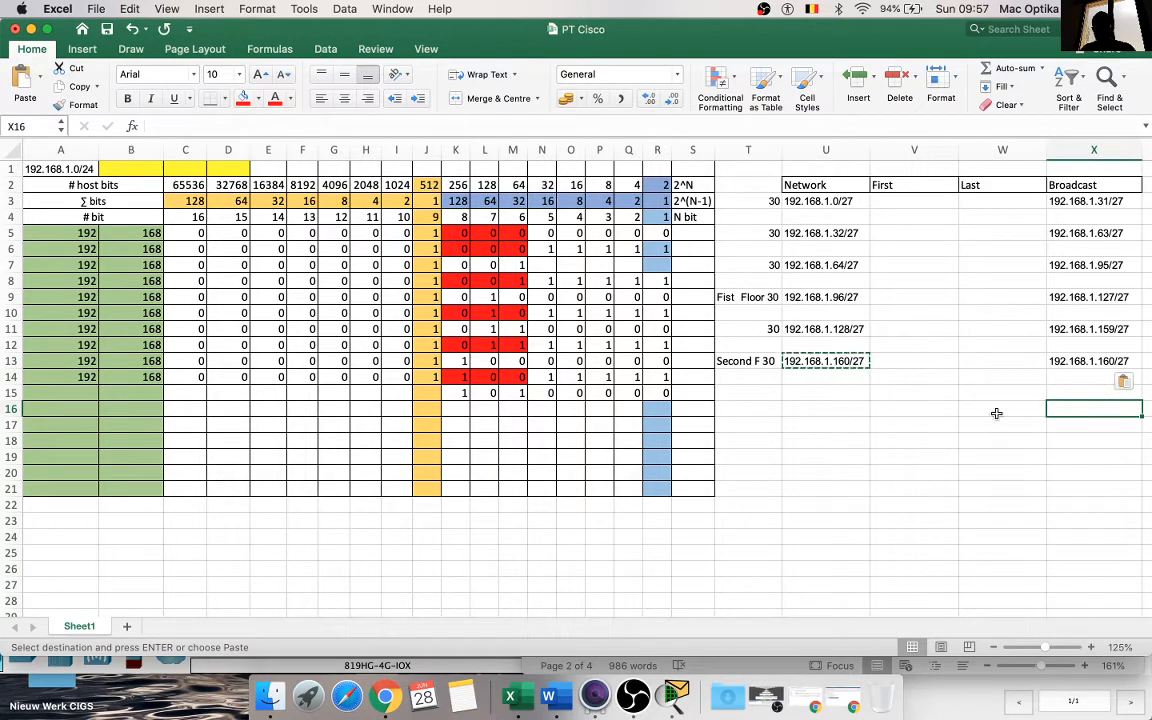
Step: Change the broadcast address in X13 to 192.168.1.191/27
double_click(1111, 361)
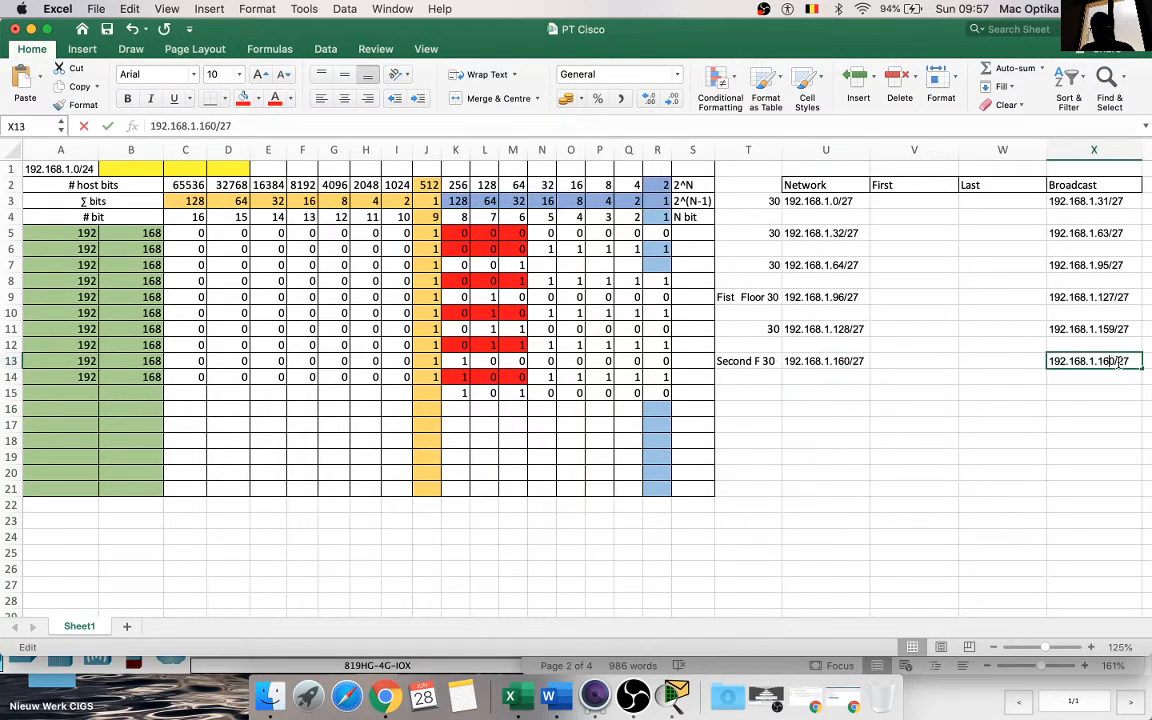
key("BackSpace")
key("Right")
key("BackSpace")
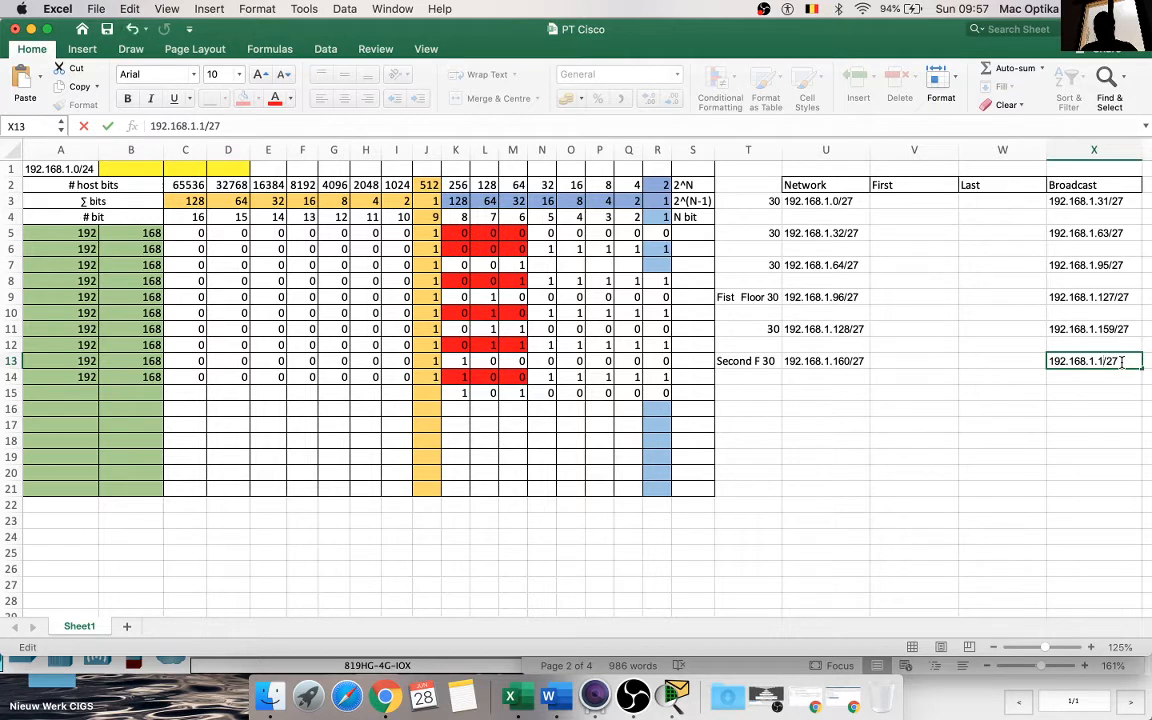
type("91")
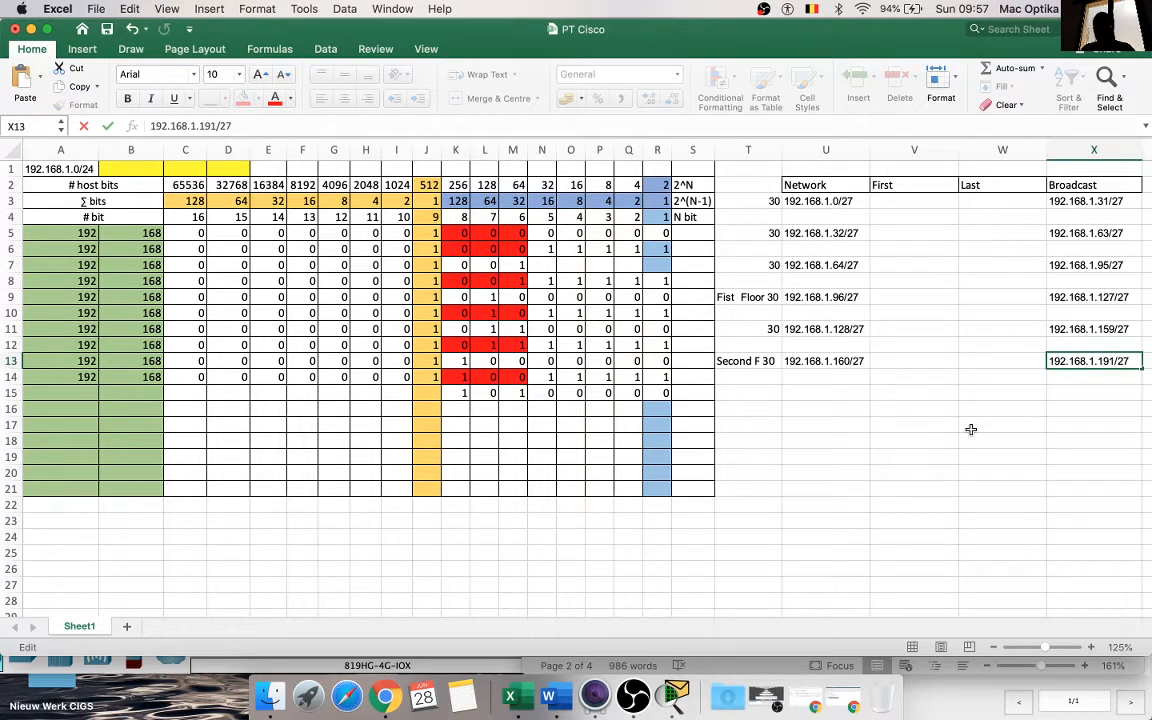
left_click(970, 428)
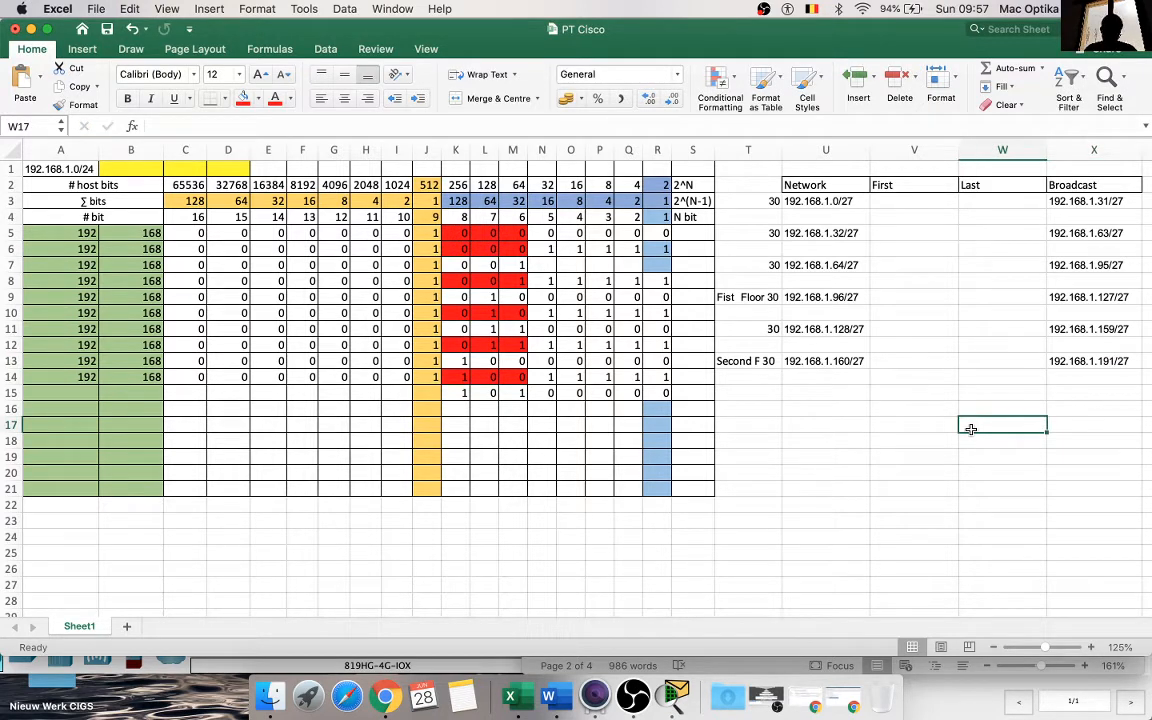
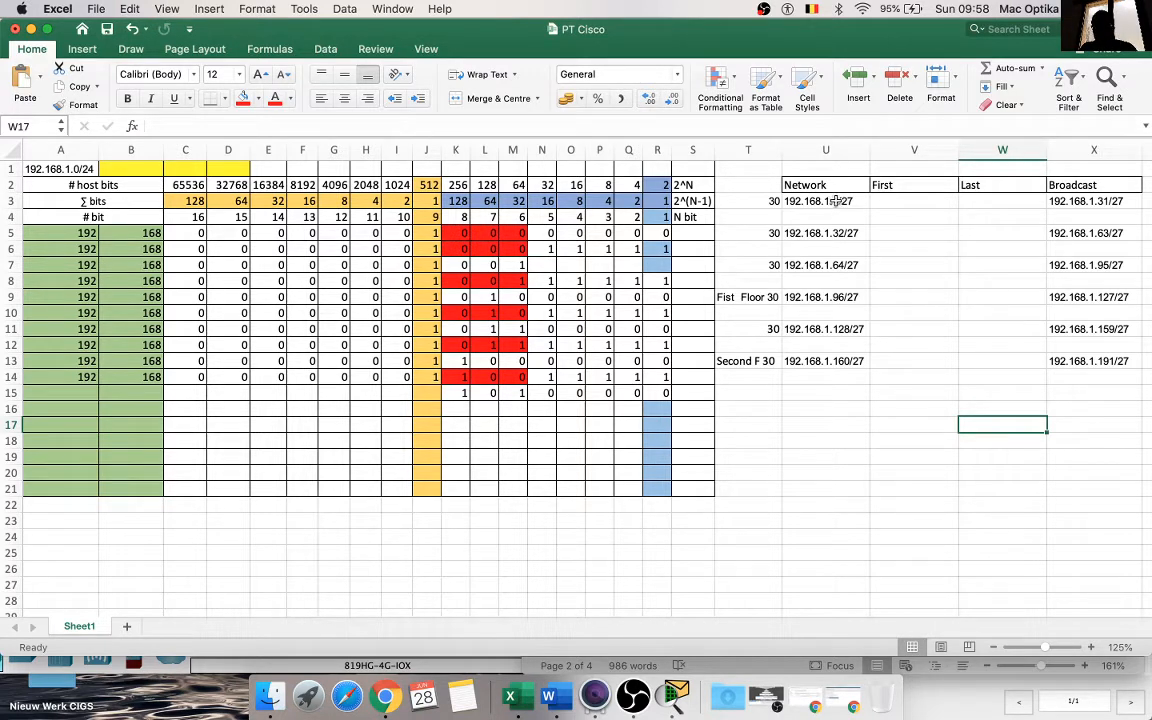
Step: Copy the network address in U3 into the First cell V3 and change it to 192.168.1.1/27
left_click(835, 202)
key("super+c")
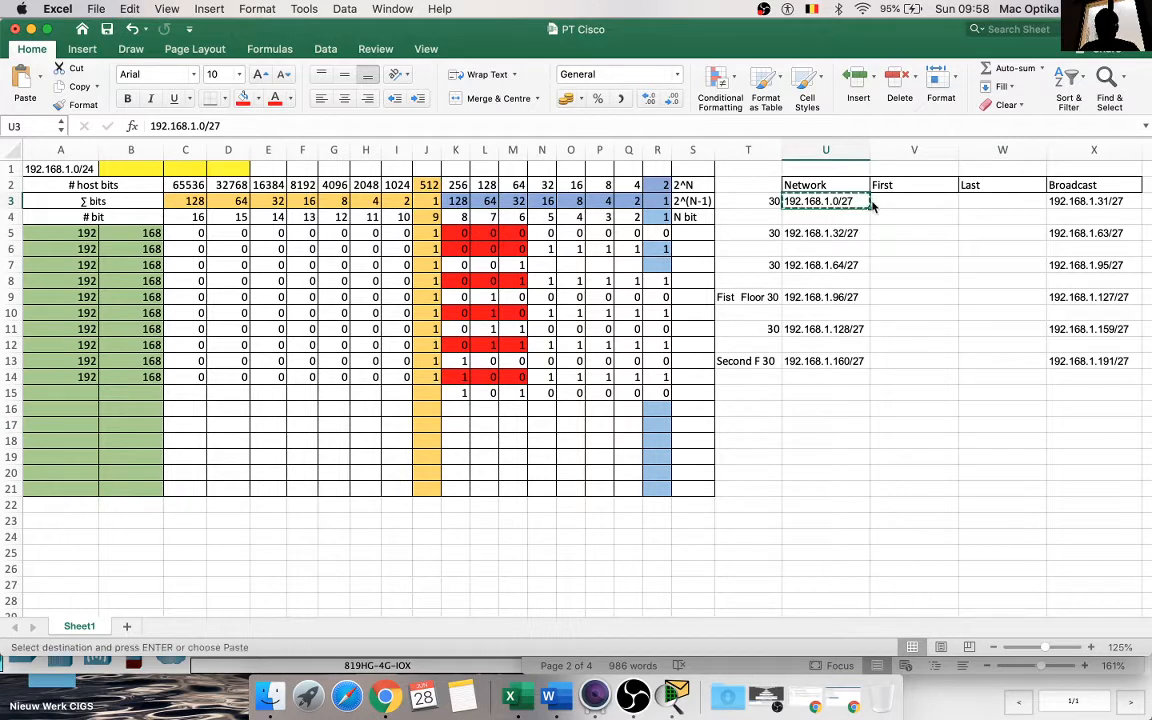
left_click(900, 201)
key("super+v")
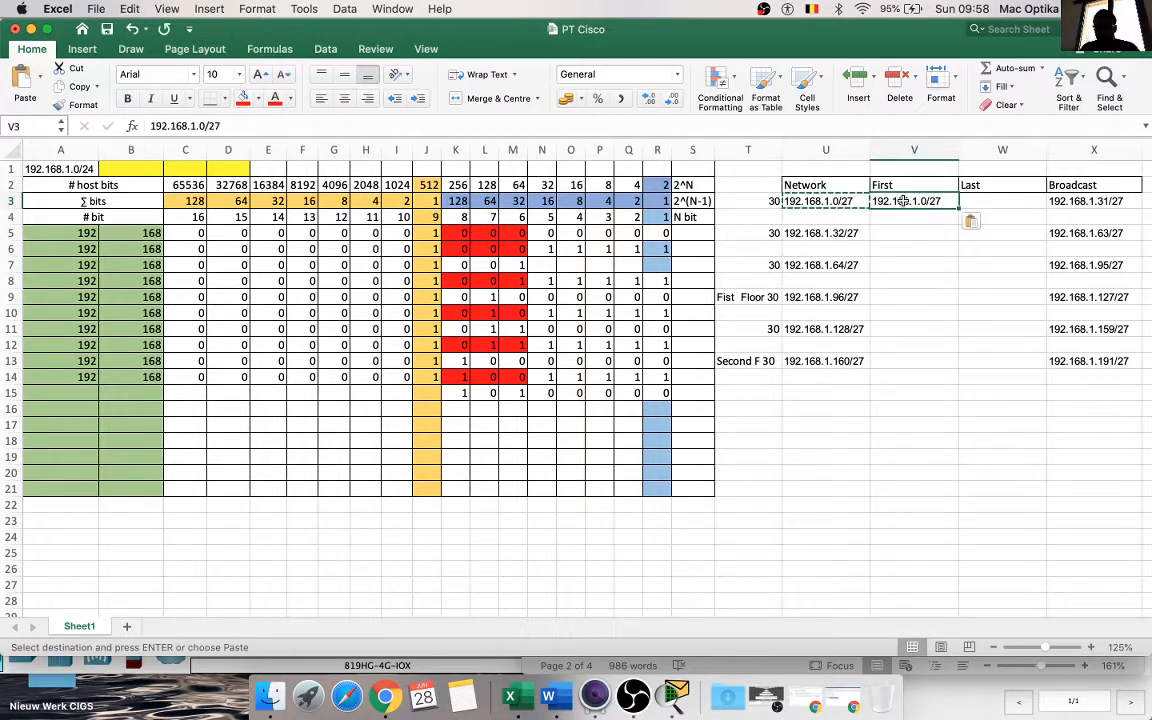
double_click(925, 201)
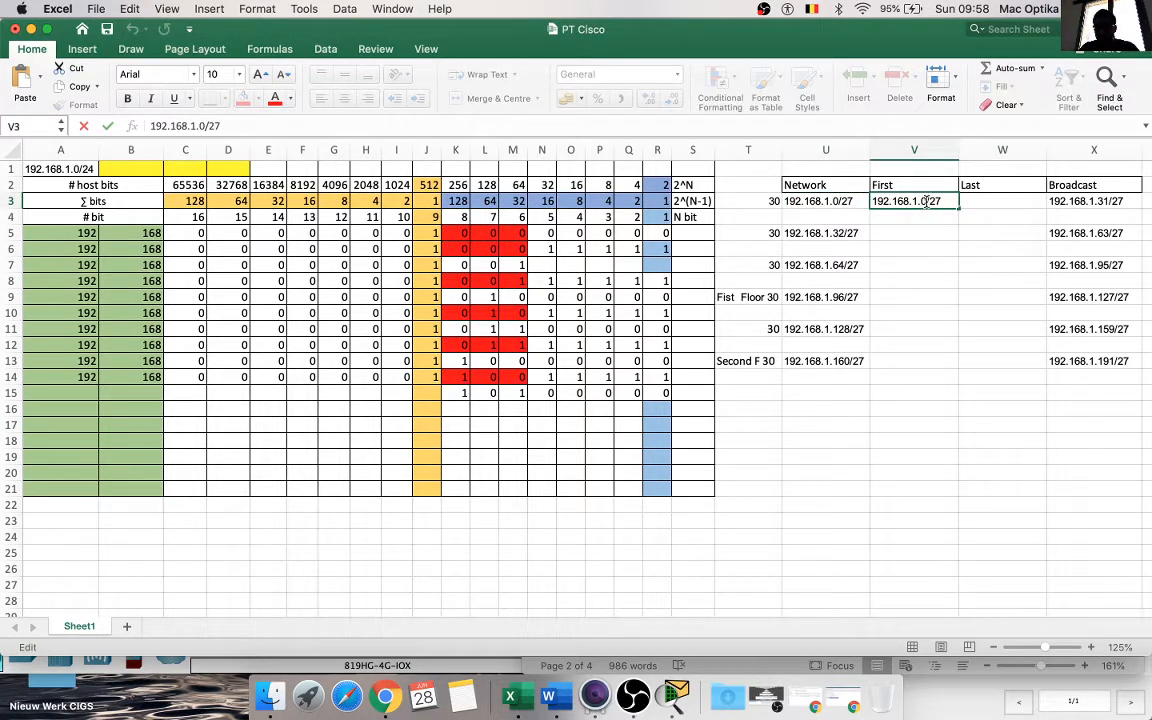
key("BackSpace")
type("1")
key("Return")
key("Return")
key("Return")
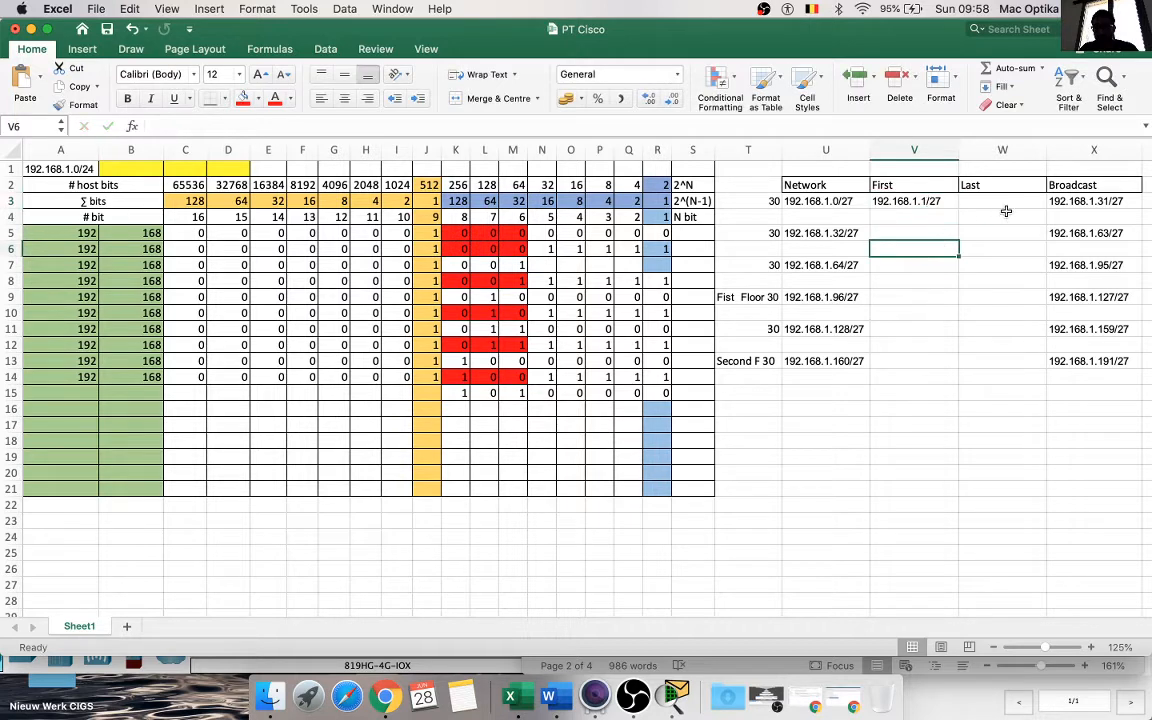
Step: Copy the broadcast address in X3 into the Last cell W3 and change it to 192.168.1.30/27
left_click(1094, 201)
key("super+c")
left_click(993, 213)
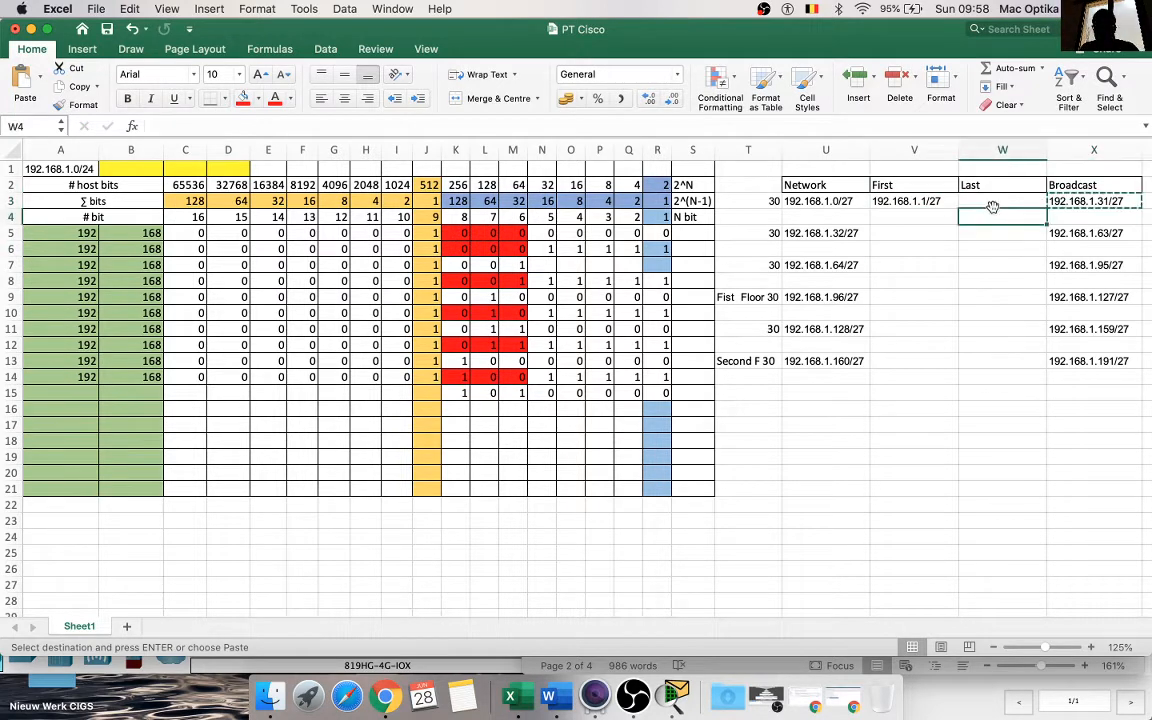
left_click(990, 201)
key("super+v")
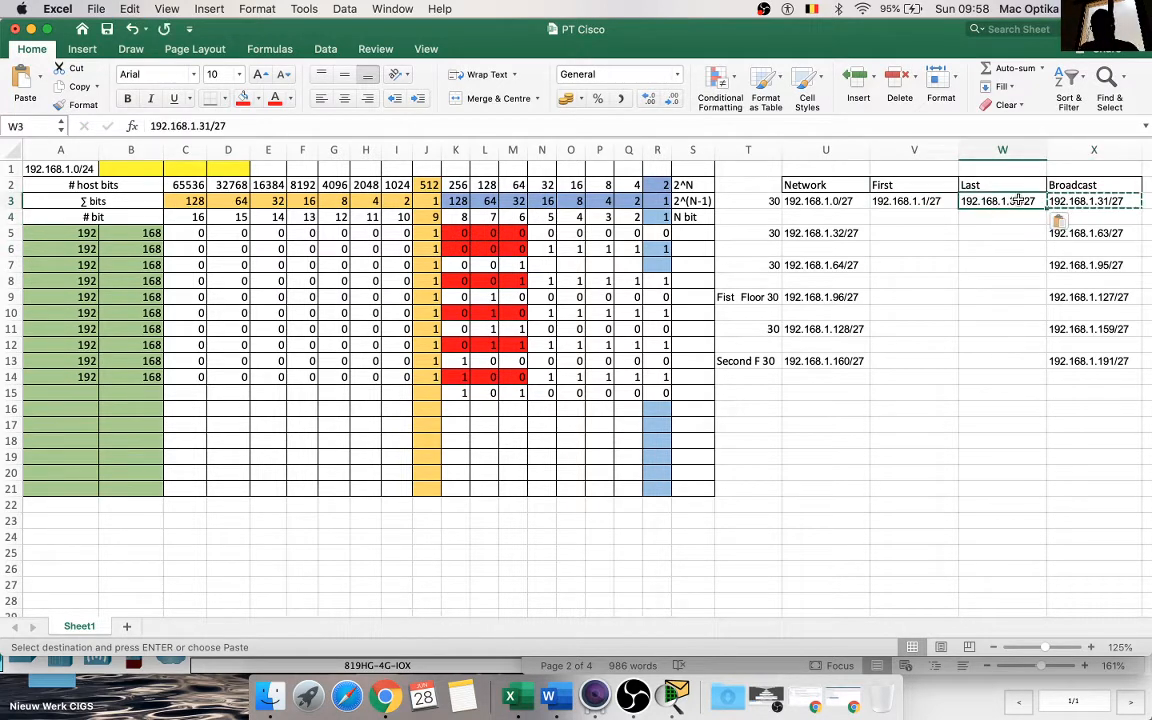
double_click(1018, 201)
key("BackSpace")
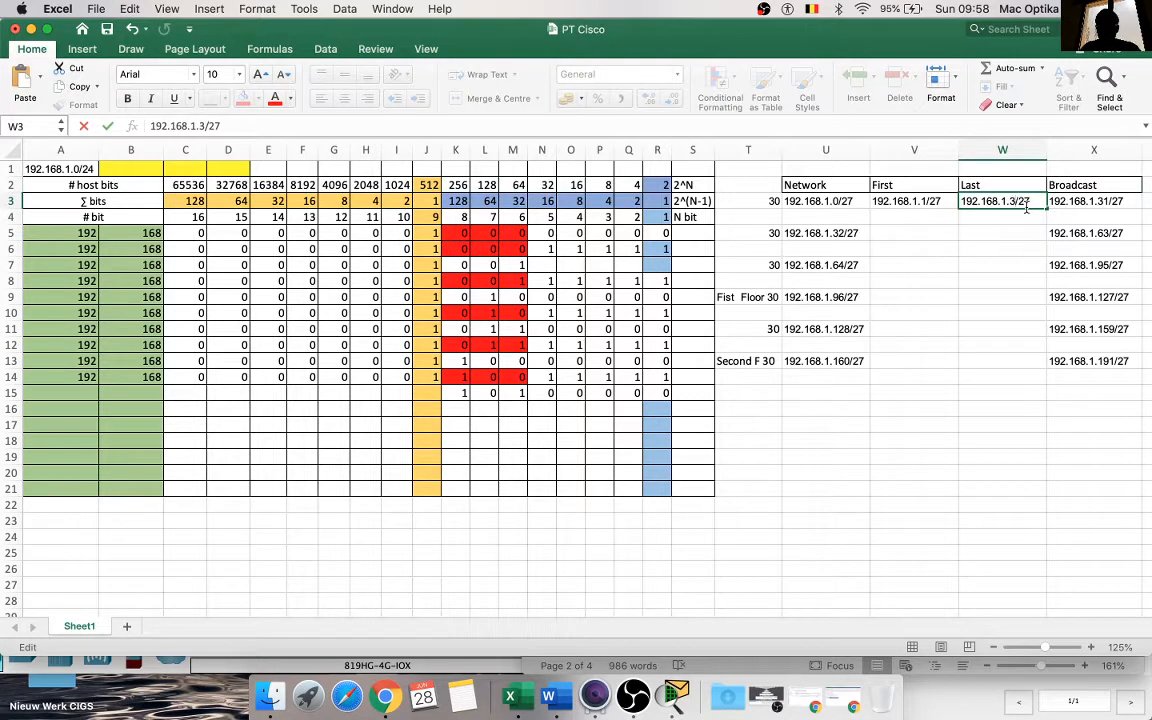
type("0")
left_click(976, 283)
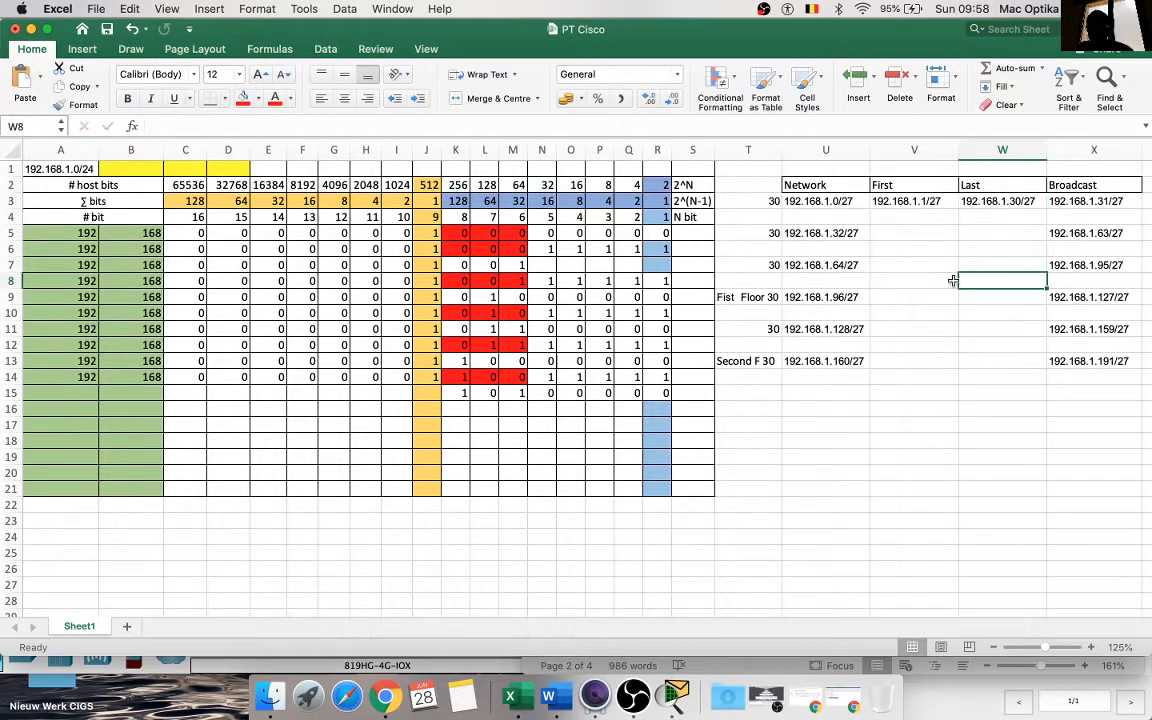
Step: Copy the network address in U5 into the First cell V5 and change it to 192.168.1.33/27
left_click(845, 232)
key("super+c")
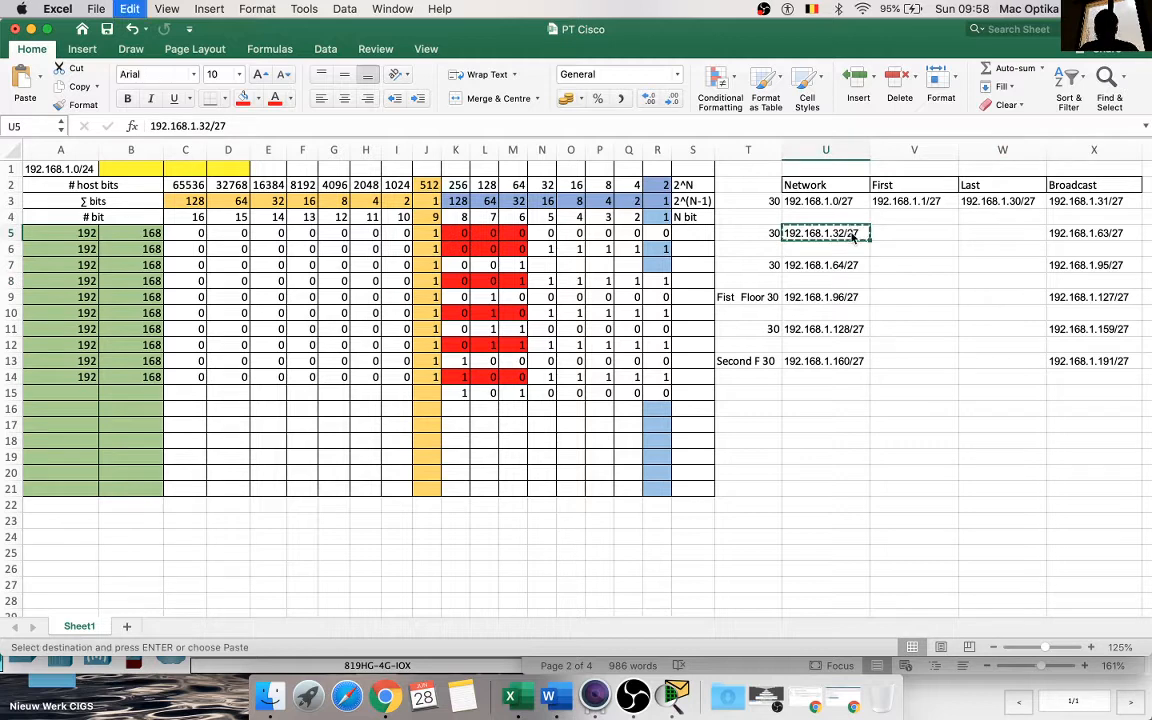
left_click(910, 232)
key("super+v")
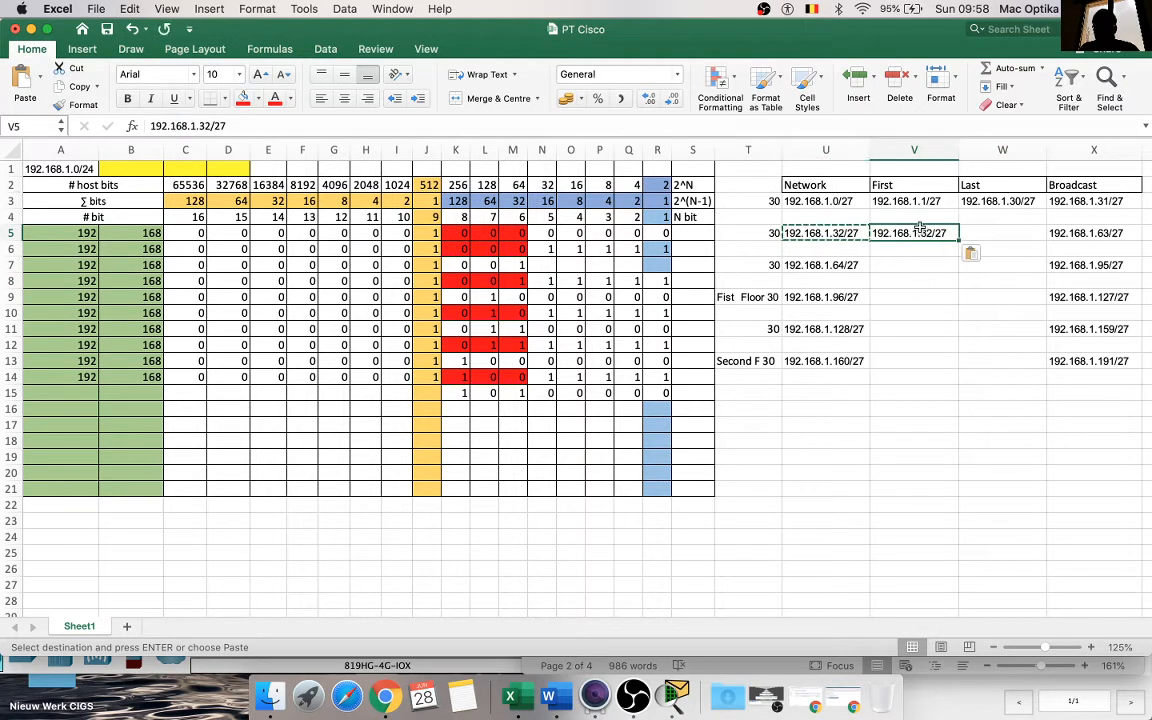
double_click(930, 232)
key("Delete")
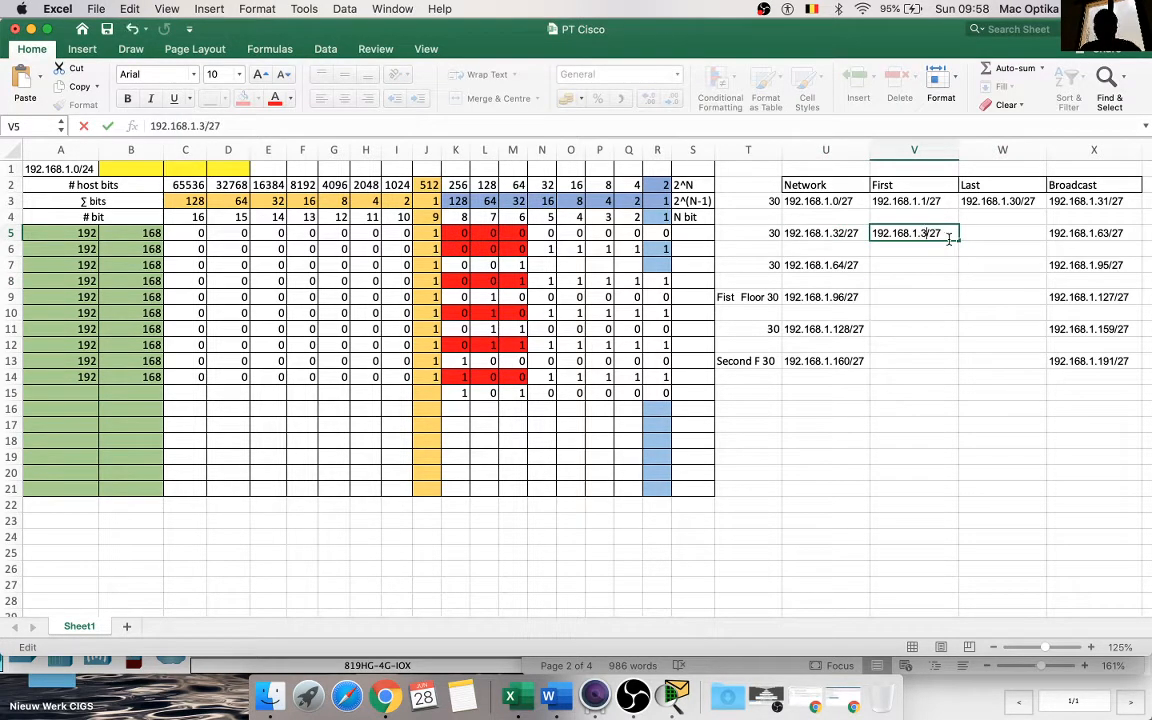
type("3")
left_click(951, 268)
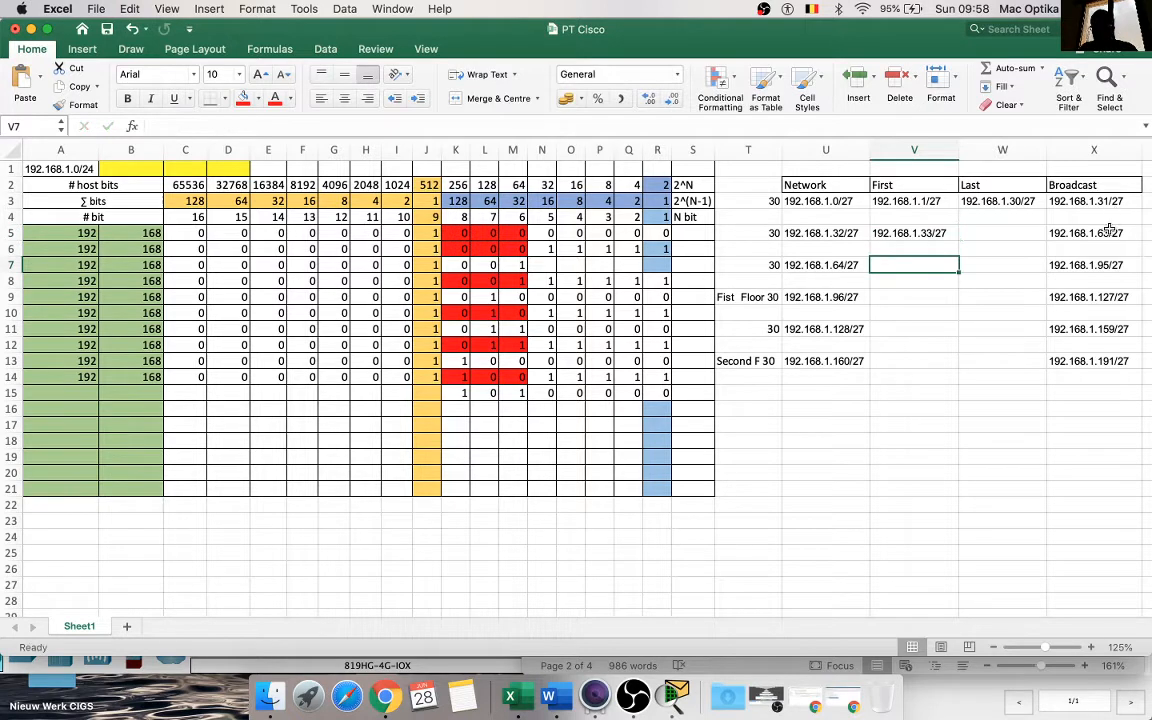
Step: Copy the broadcast address in X5 into the Last cell W5 and change it to 192.168.1.62/27
left_click(1112, 233)
key("super+c")
left_click(1000, 232)
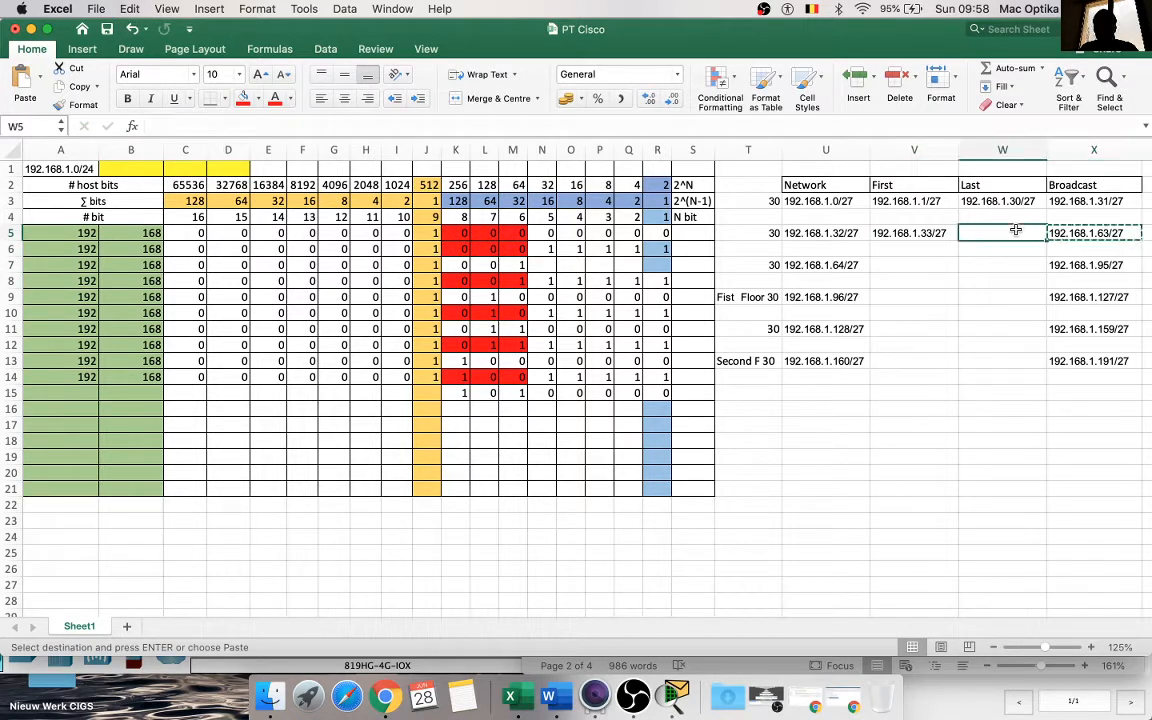
key("super+v")
double_click(1018, 232)
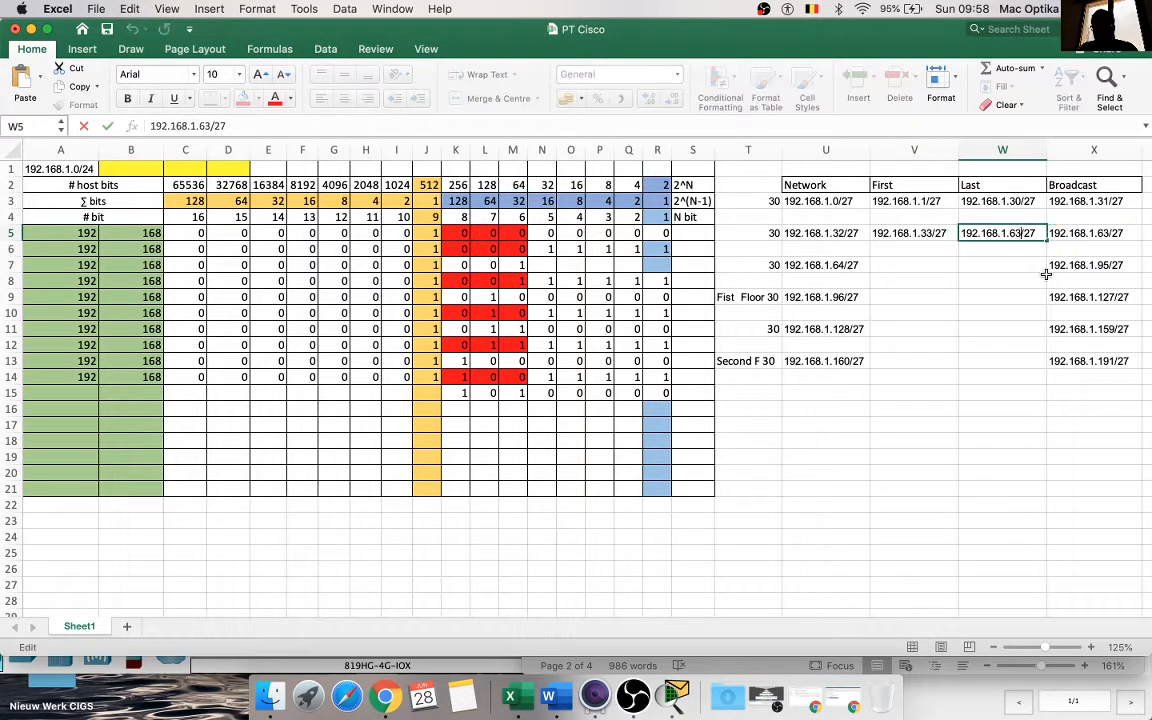
key("BackSpace")
type("2")
left_click(972, 343)
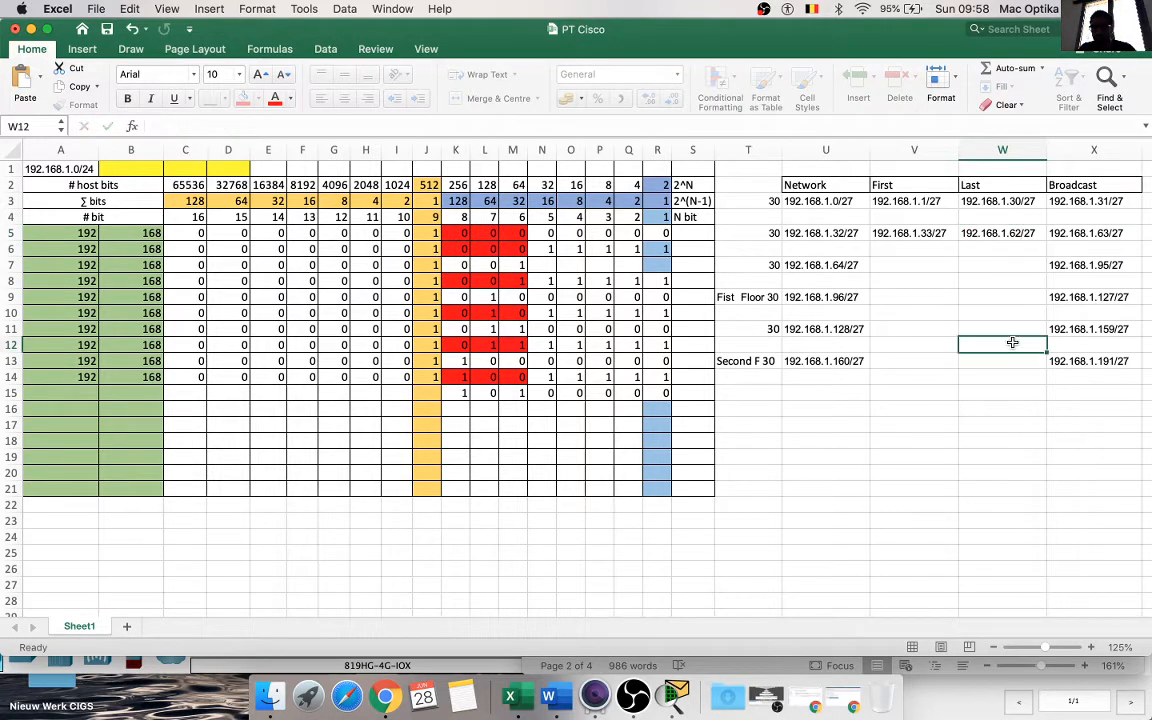
Step: Copy the network address in U7 into the First cell V7 and change it to 192.168.1.65/27
left_click(847, 265)
key("super+c")
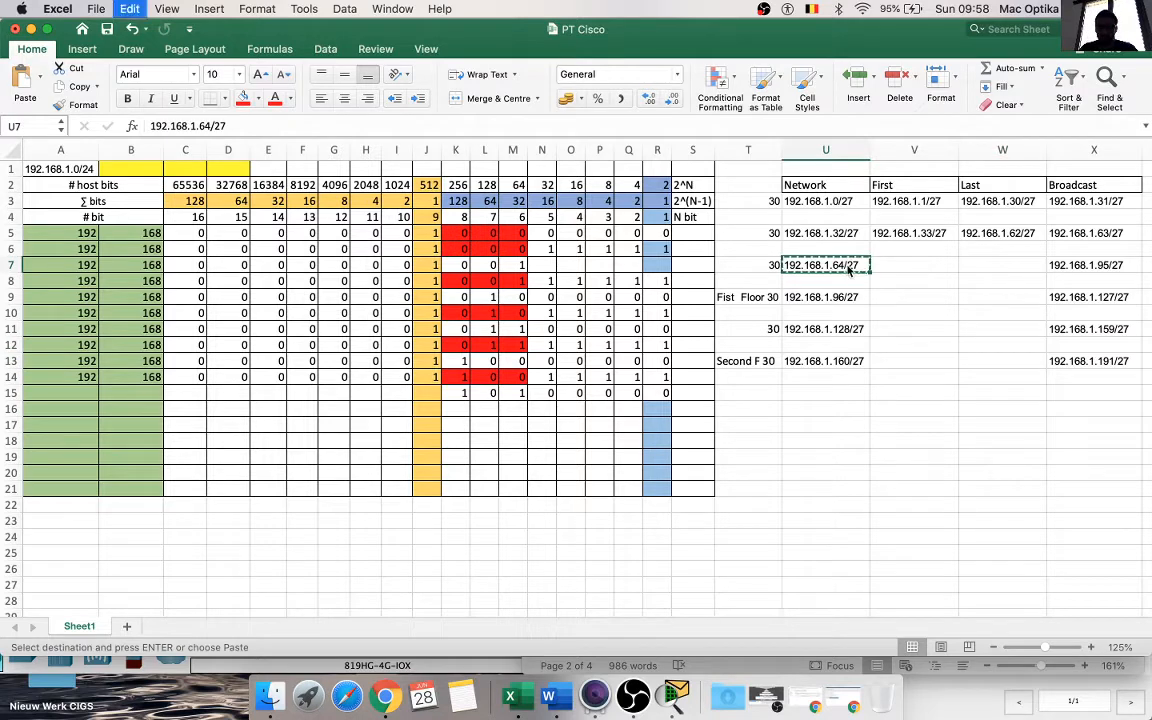
left_click(892, 265)
key("super+v")
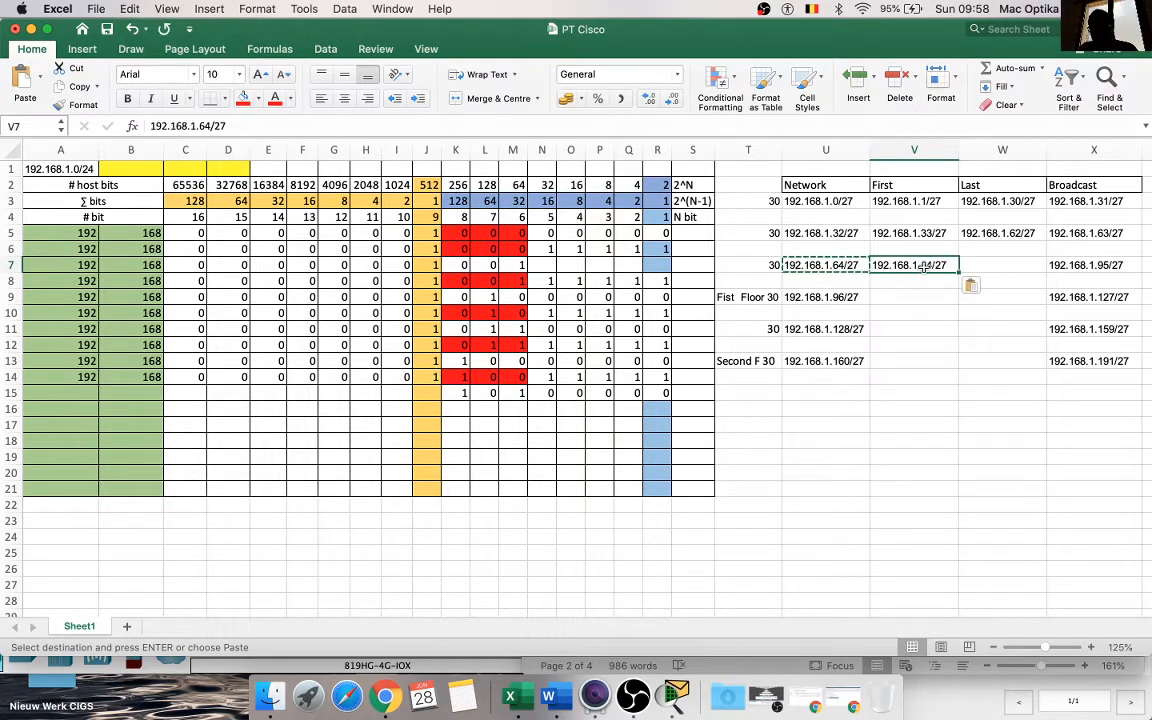
double_click(943, 265)
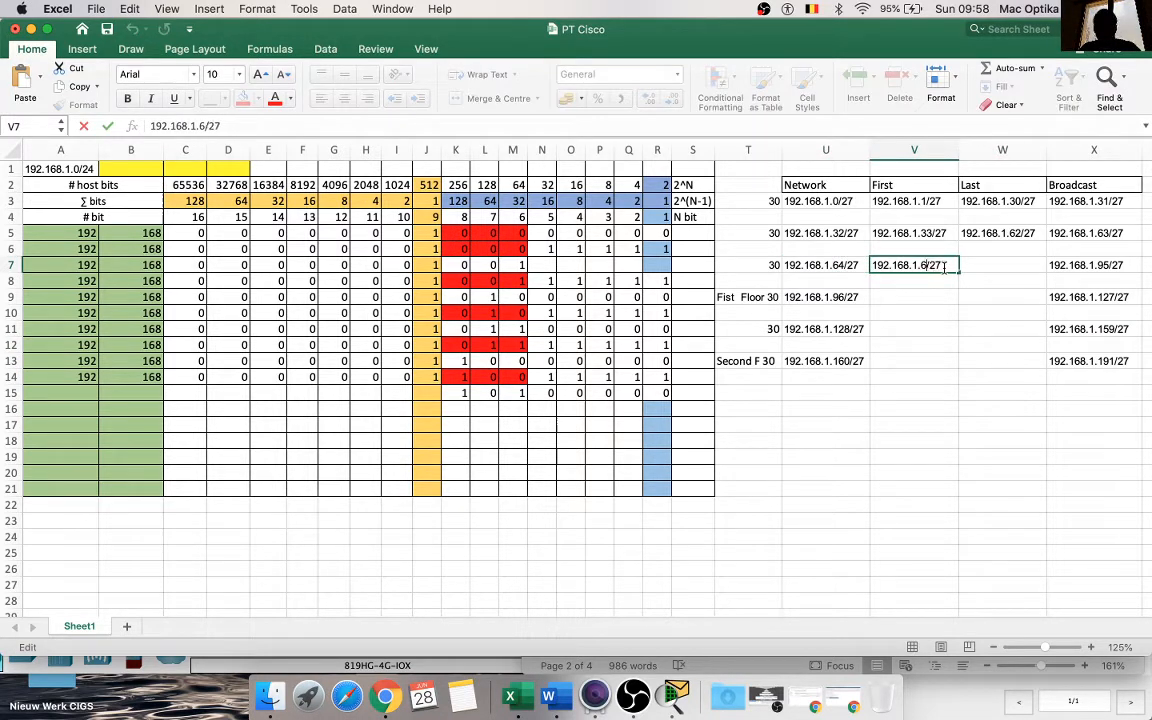
key("BackSpace")
type("5")
left_click(962, 295)
Step: Copy the broadcast address in X7 into the Last cell W7 and change it to 192.168.1.94/27
left_click(1068, 262)
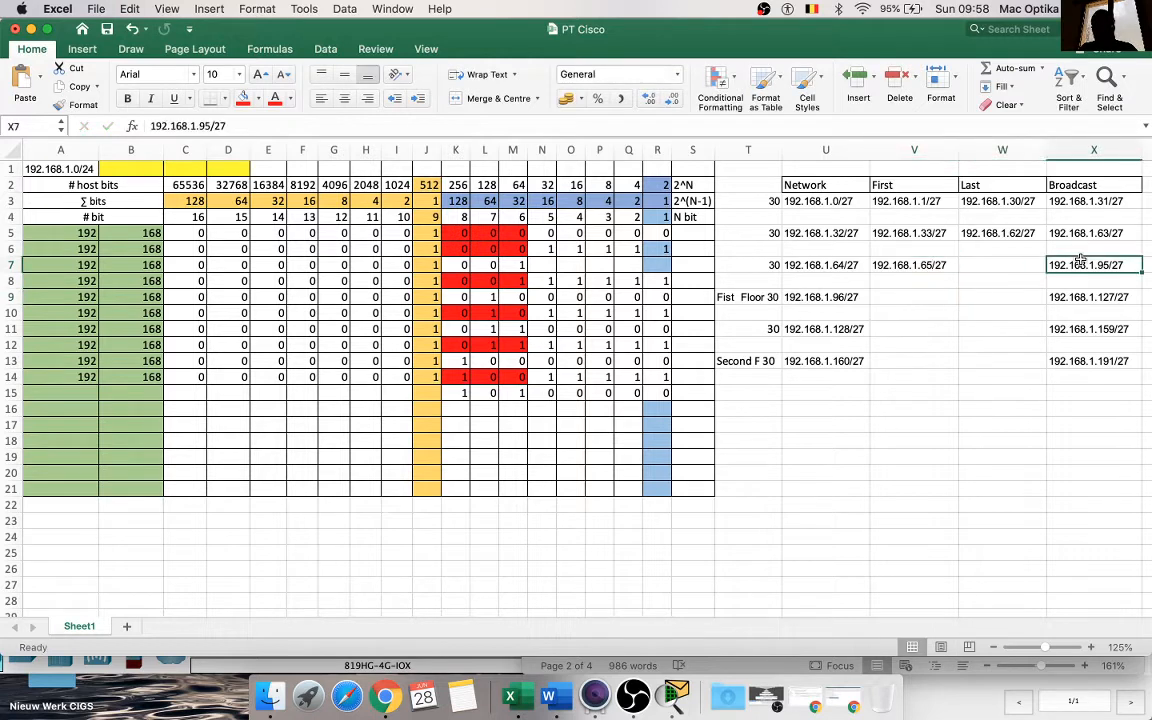
key("super+c")
left_click(1020, 268)
key("super+v")
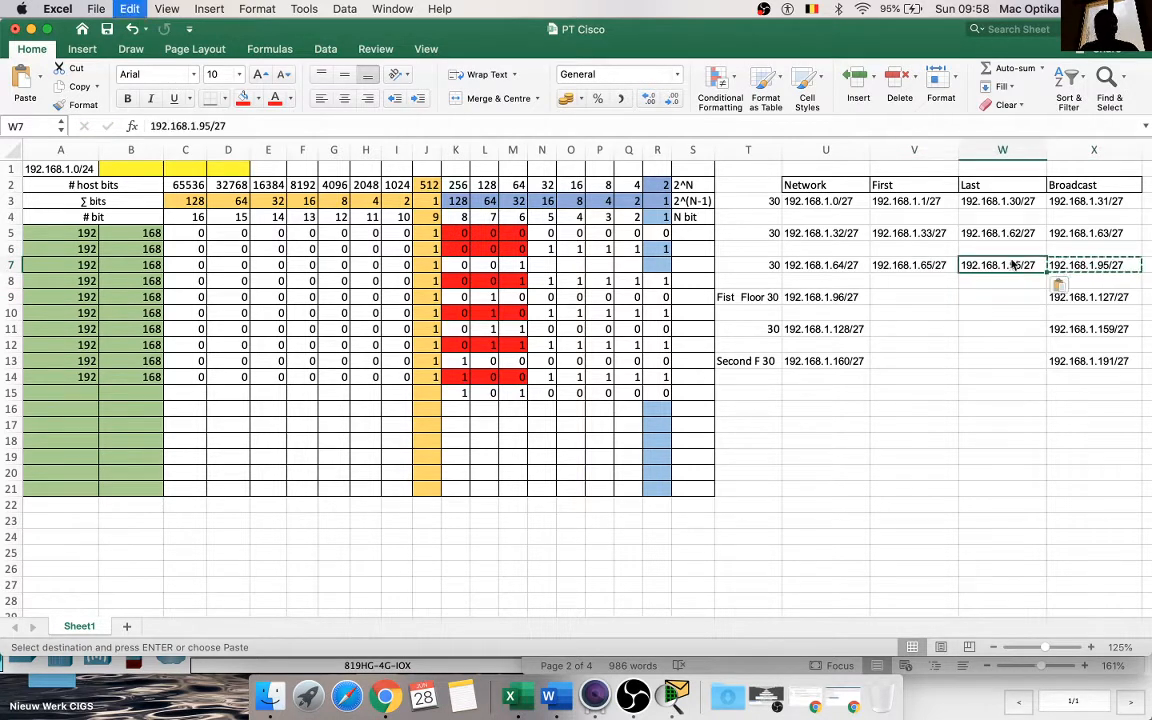
double_click(1018, 265)
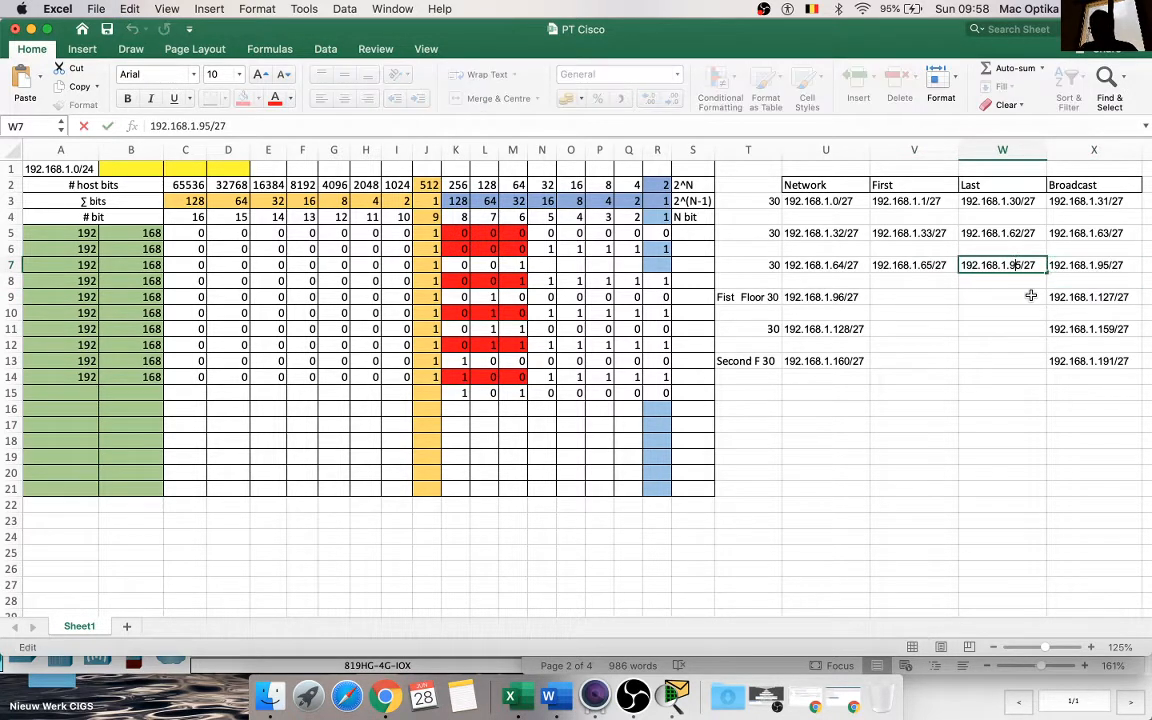
key("BackSpace")
type("4")
left_click(995, 329)
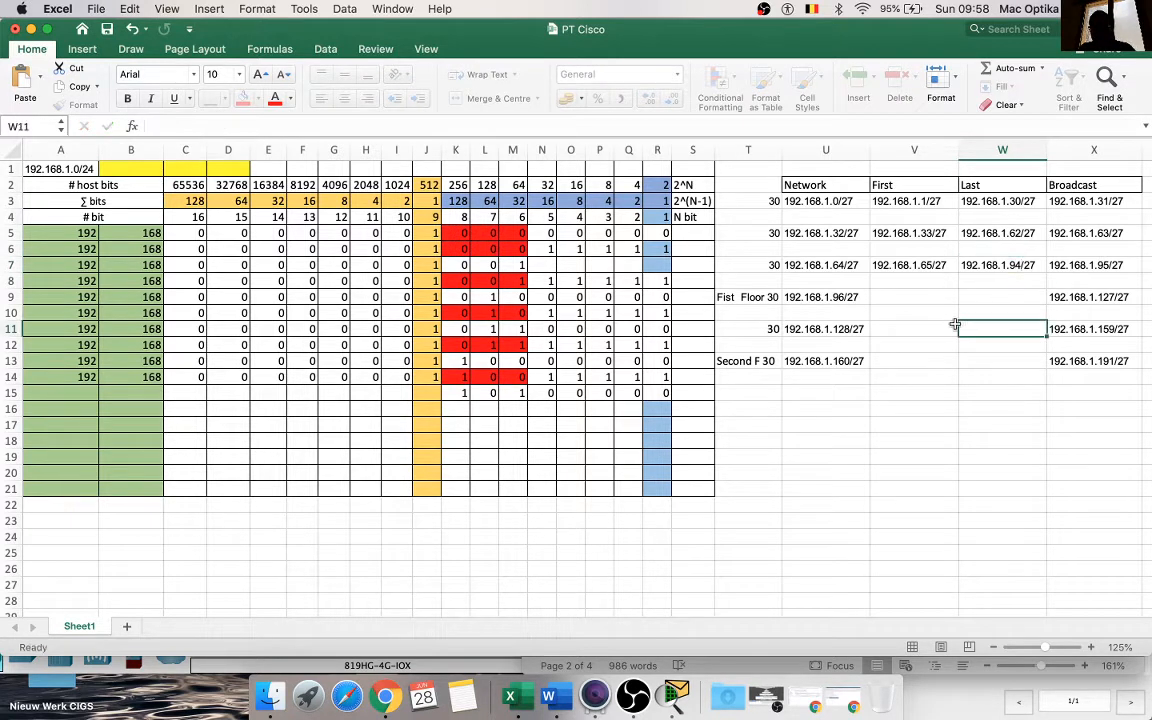
Step: Copy the network address in U9 into the First cell V9 and change it to 192.168.1.97/27
left_click(838, 299)
key("super+c")
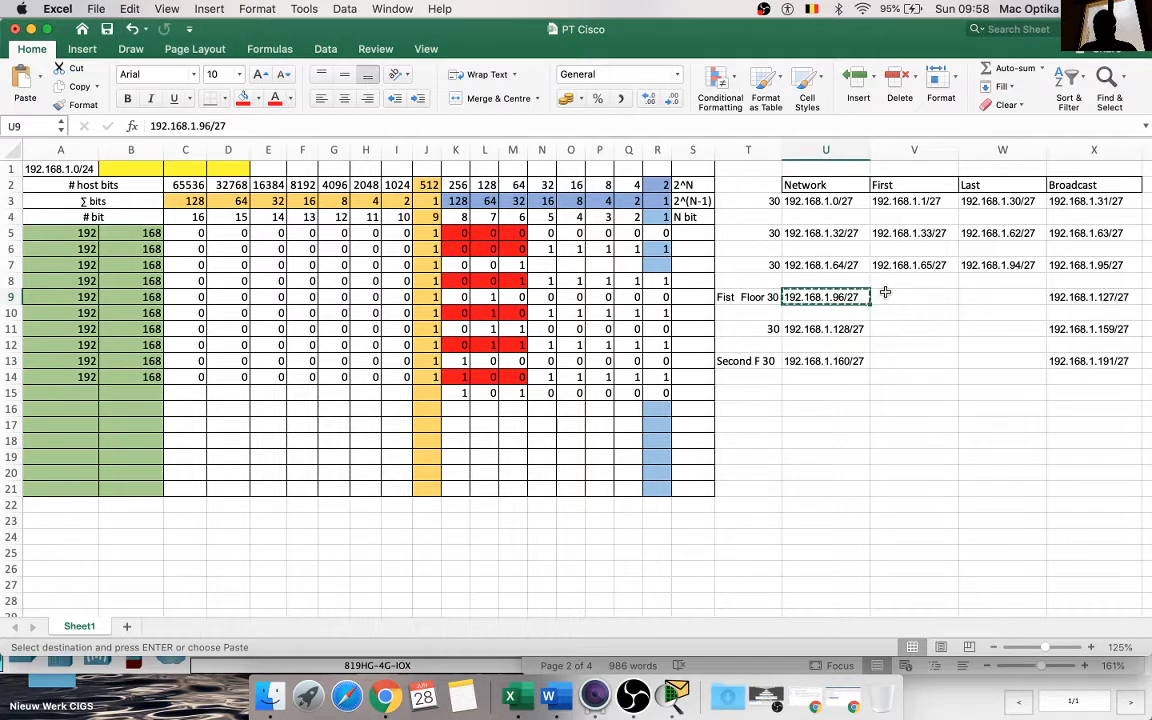
left_click(882, 296)
key("super+v")
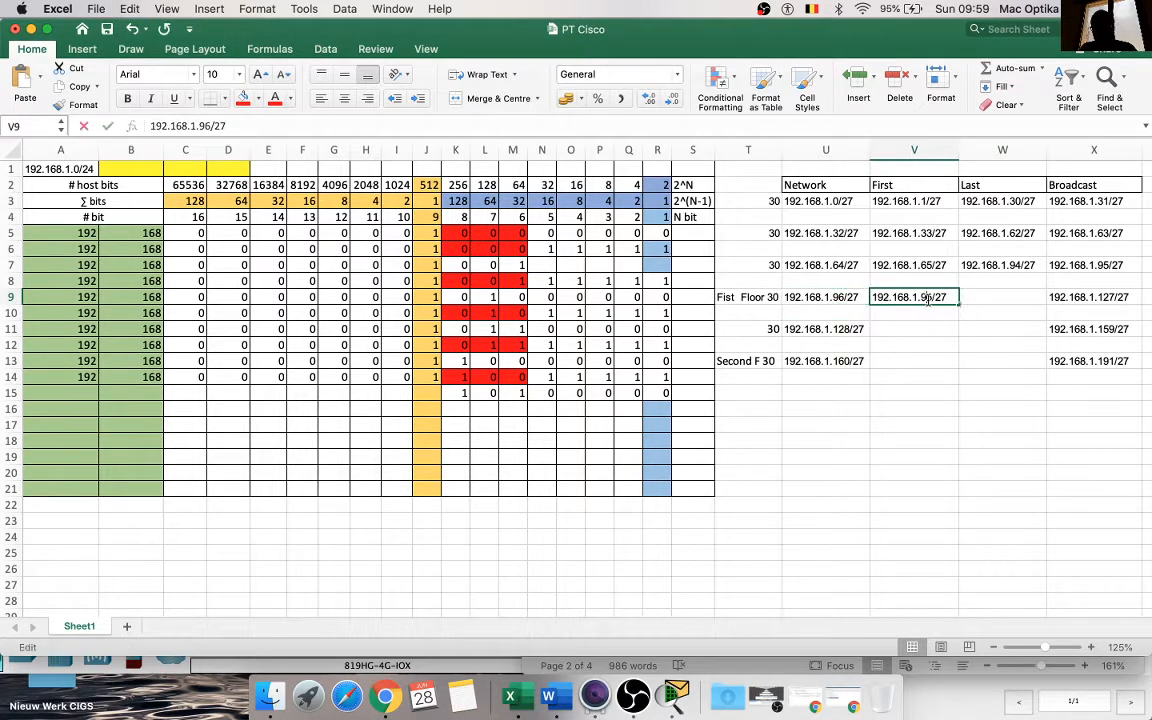
double_click(928, 298)
key("BackSpace")
type("7")
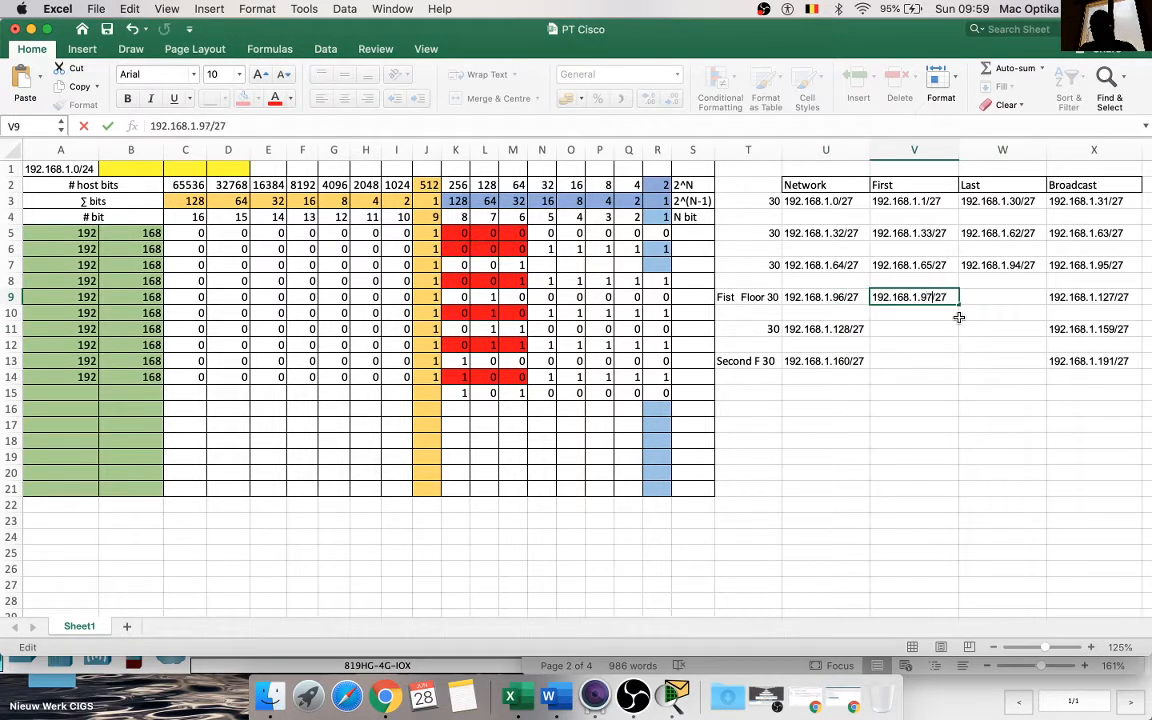
left_click(995, 330)
Step: Copy the broadcast address in X9 into the Last cell W9 and change it to 192.168.1.126/27
left_click(1085, 297)
key("super+c")
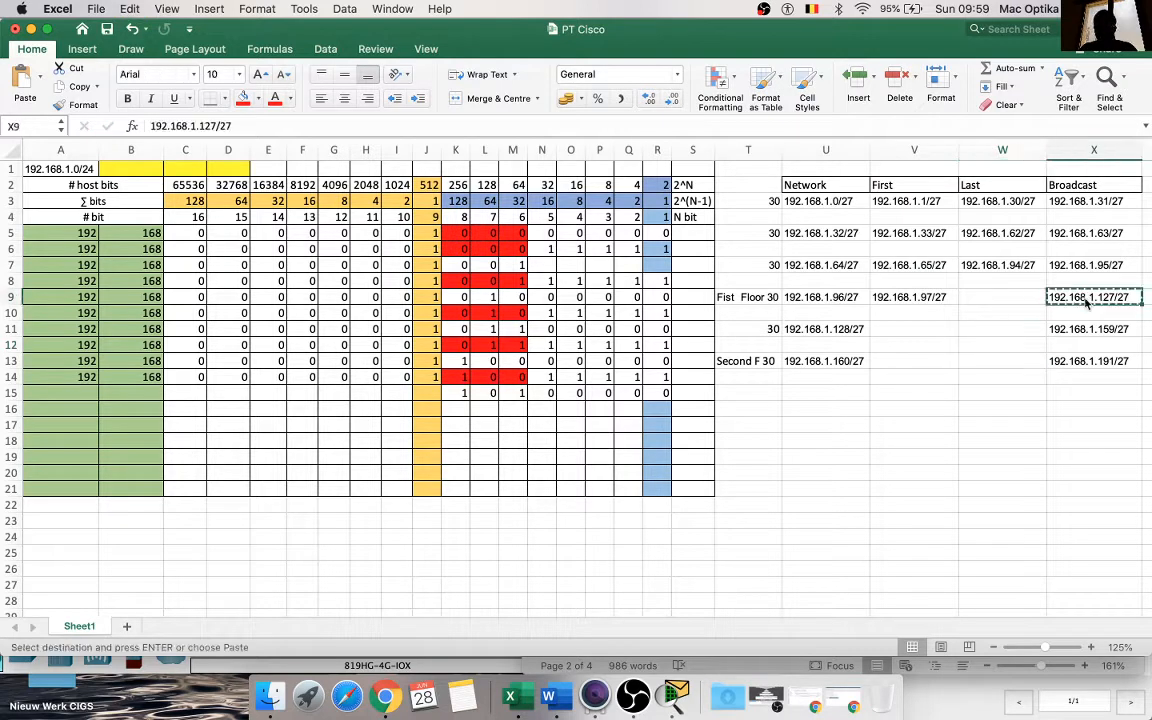
left_click(1015, 297)
key("super+v")
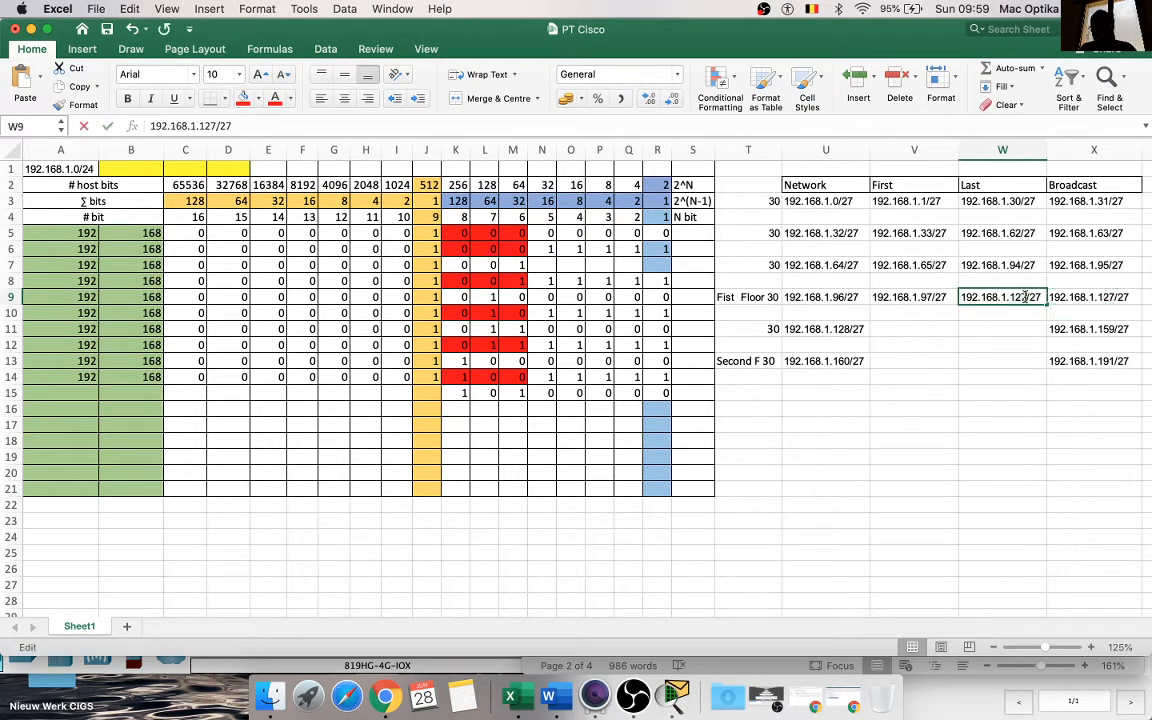
double_click(1025, 297)
key("BackSpace")
type("6")
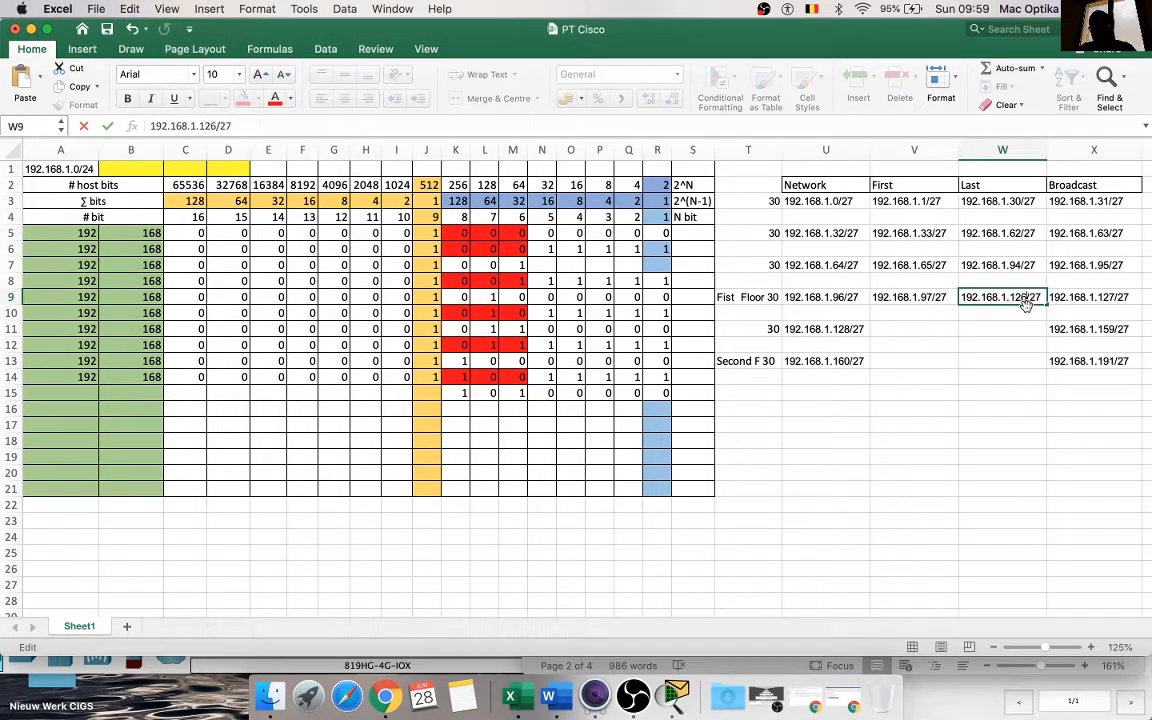
left_click(1000, 433)
Step: Copy the network address in U11 into the First cell V11 and change it to 192.168.1.129/27
left_click(836, 329)
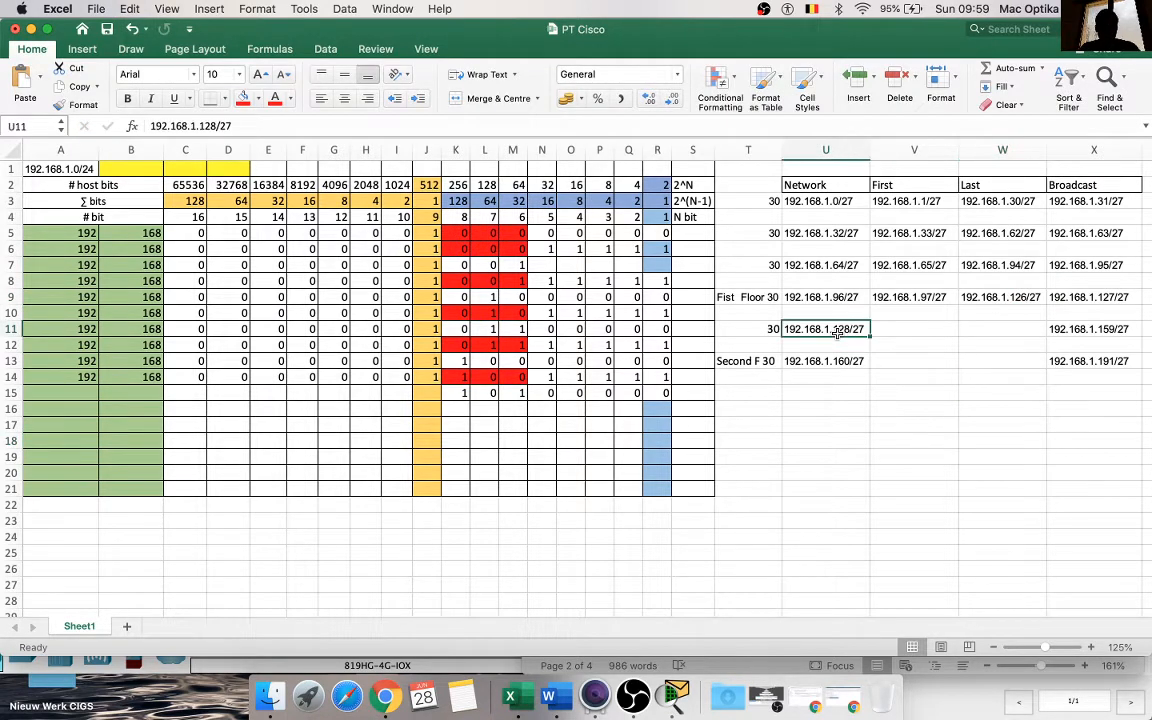
key("super+c")
left_click(885, 325)
key("super+v")
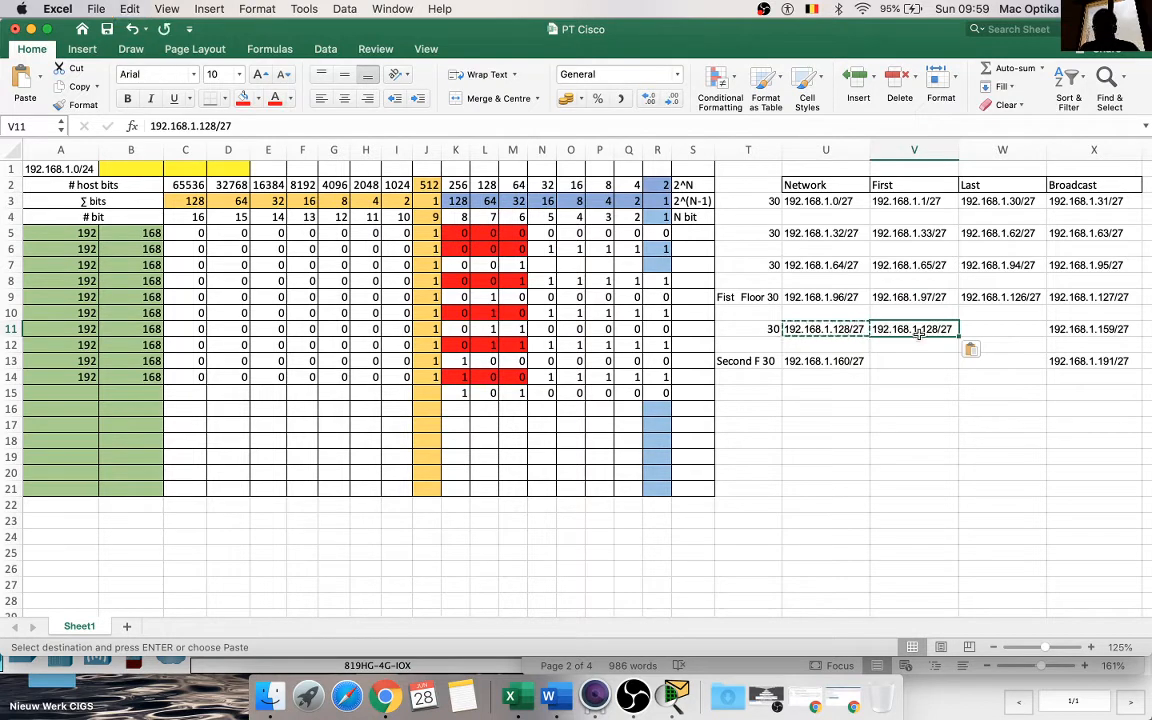
double_click(940, 329)
key("BackSpace")
type("9")
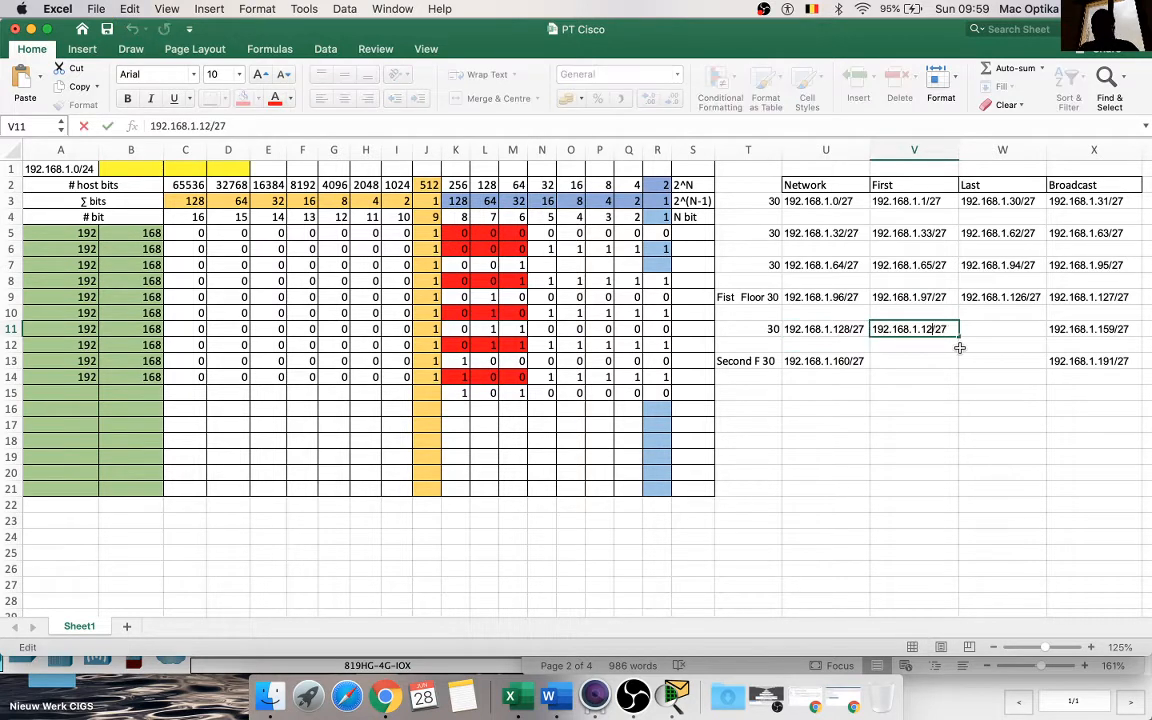
key("Return")
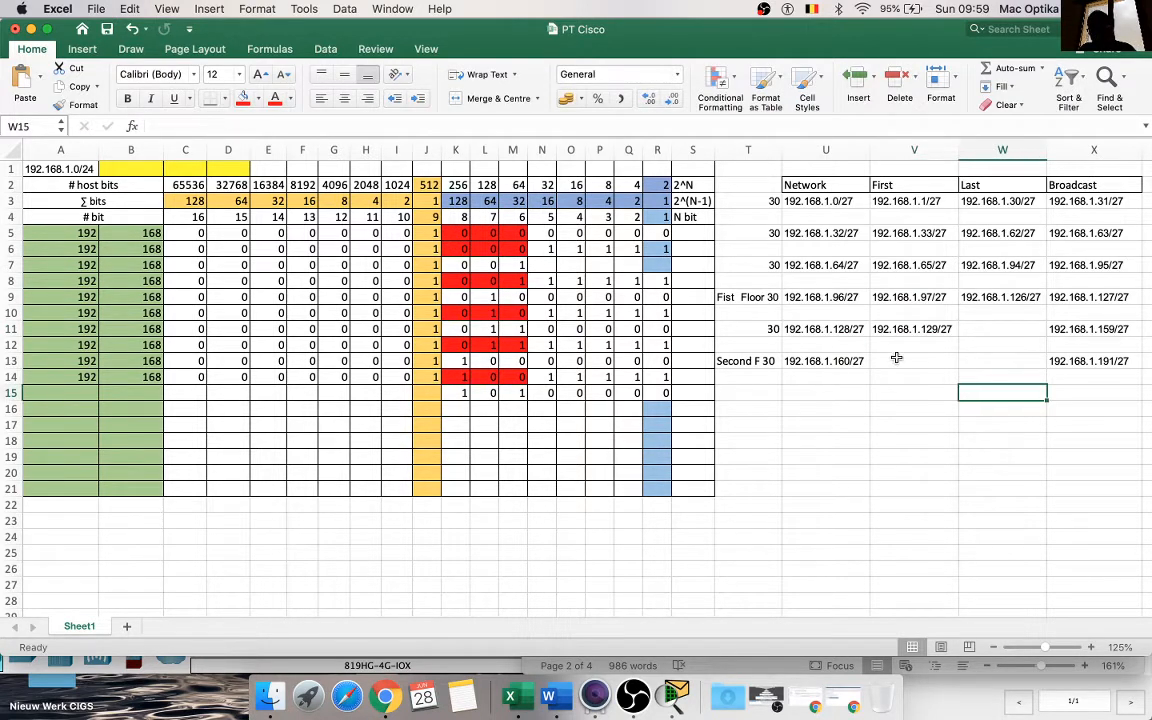
Step: Copy the broadcast address in X11 into the Last cell W11 and change it to 192.168.1.158/27
left_click(1112, 328)
key("super+c")
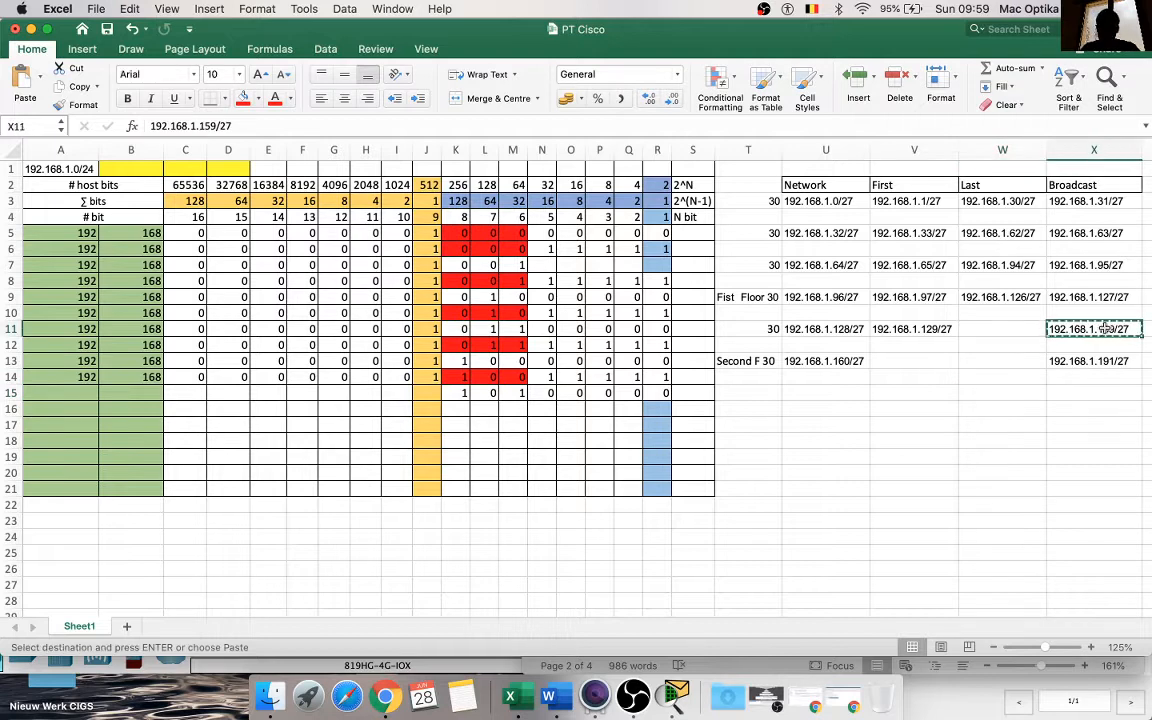
left_click(1021, 329)
key("super+v")
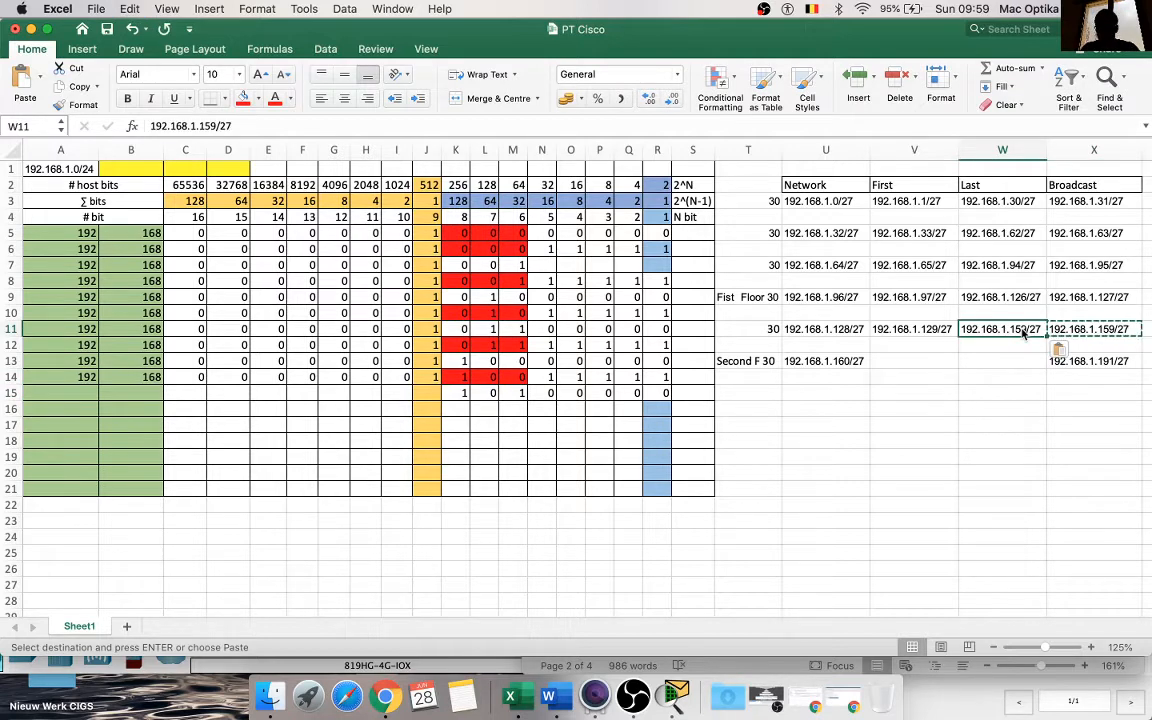
double_click(1027, 329)
key("BackSpace")
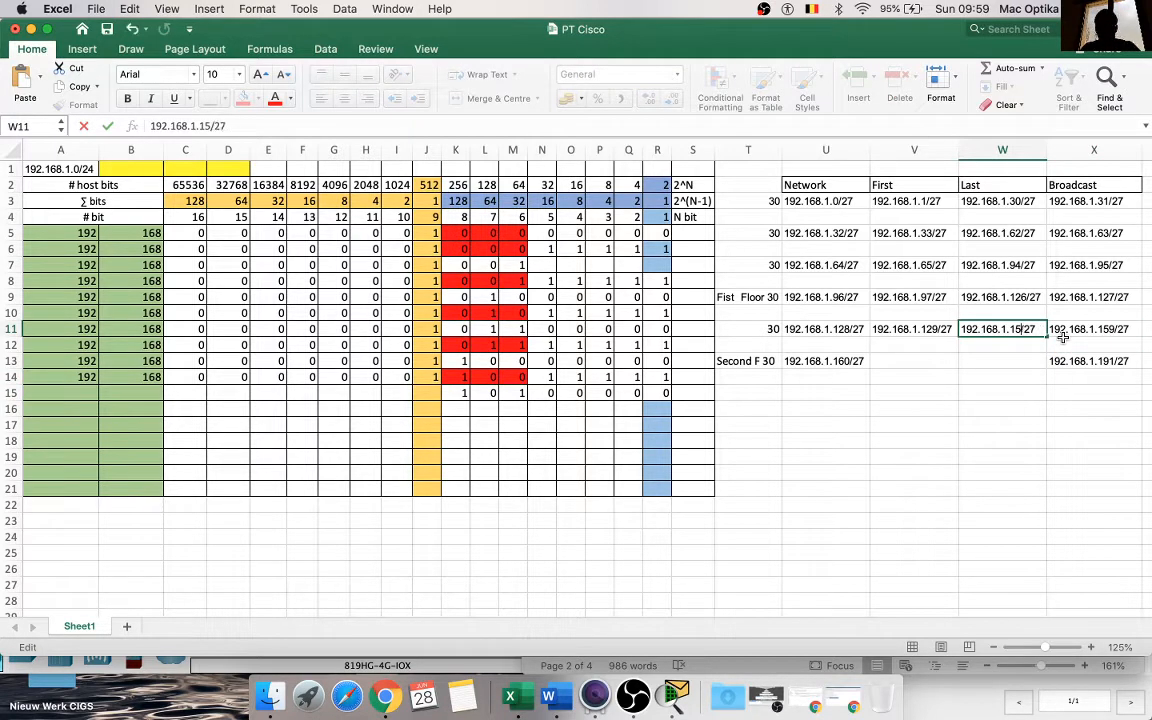
type("8")
left_click(967, 423)
Step: Copy the network address in U13 into the First cell V13 and change it to 192.168.1.161/27
left_click(840, 361)
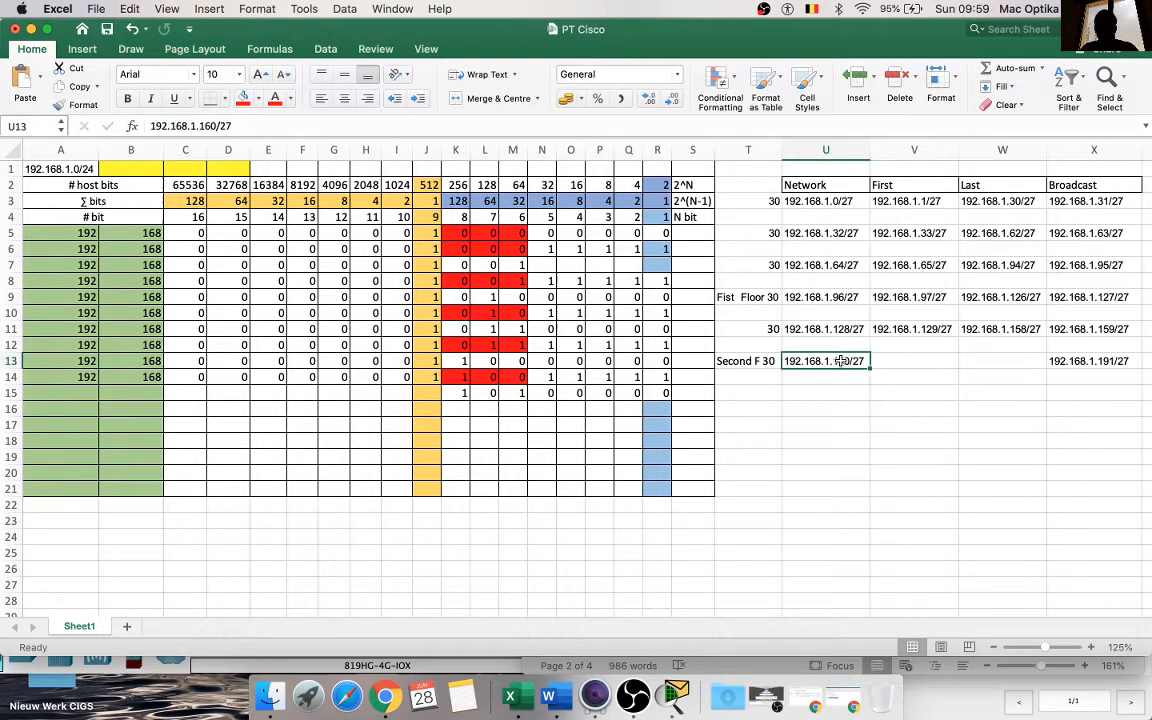
key("super+c")
left_click(928, 362)
key("super+v")
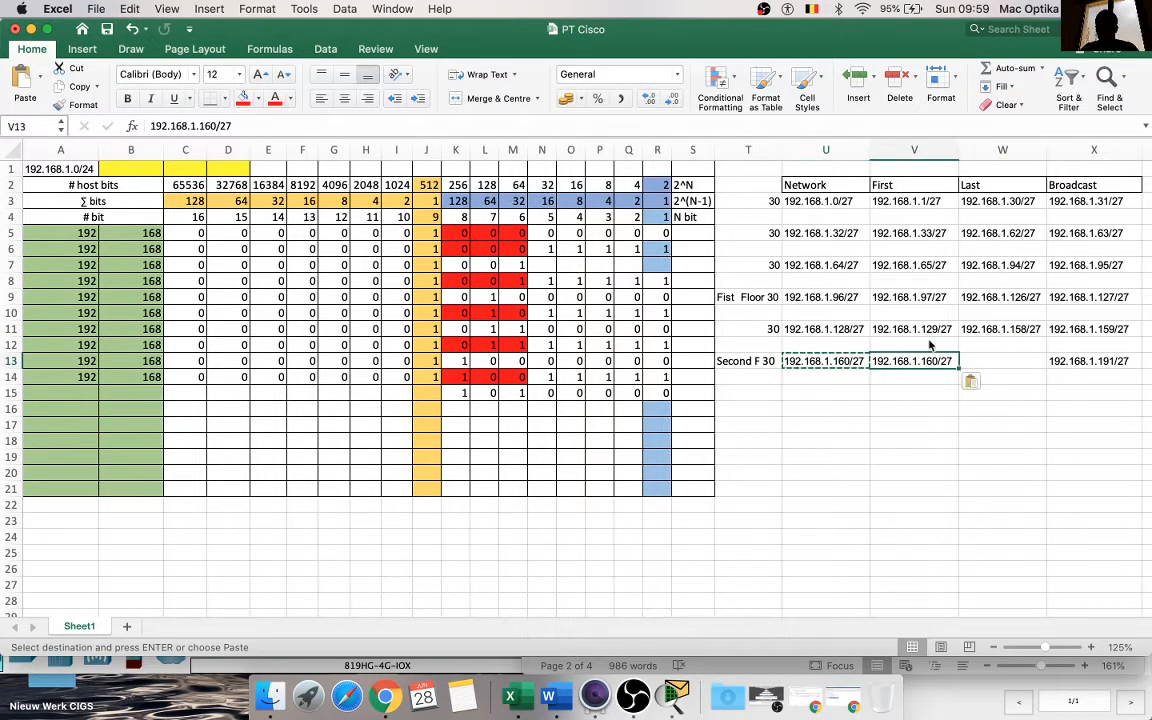
double_click(937, 362)
key("BackSpace")
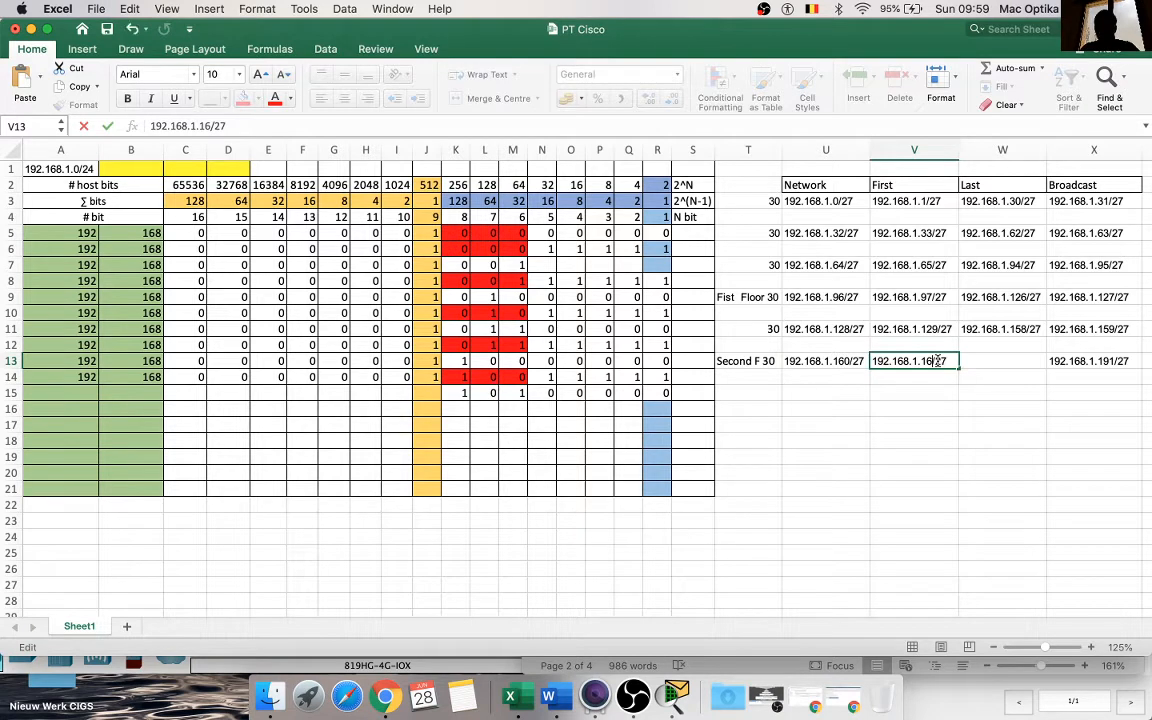
type("1")
left_click(1034, 378)
Step: Copy the broadcast address in X13 into the Last cell W13 and change it to 192.168.1.190/27
left_click(1077, 364)
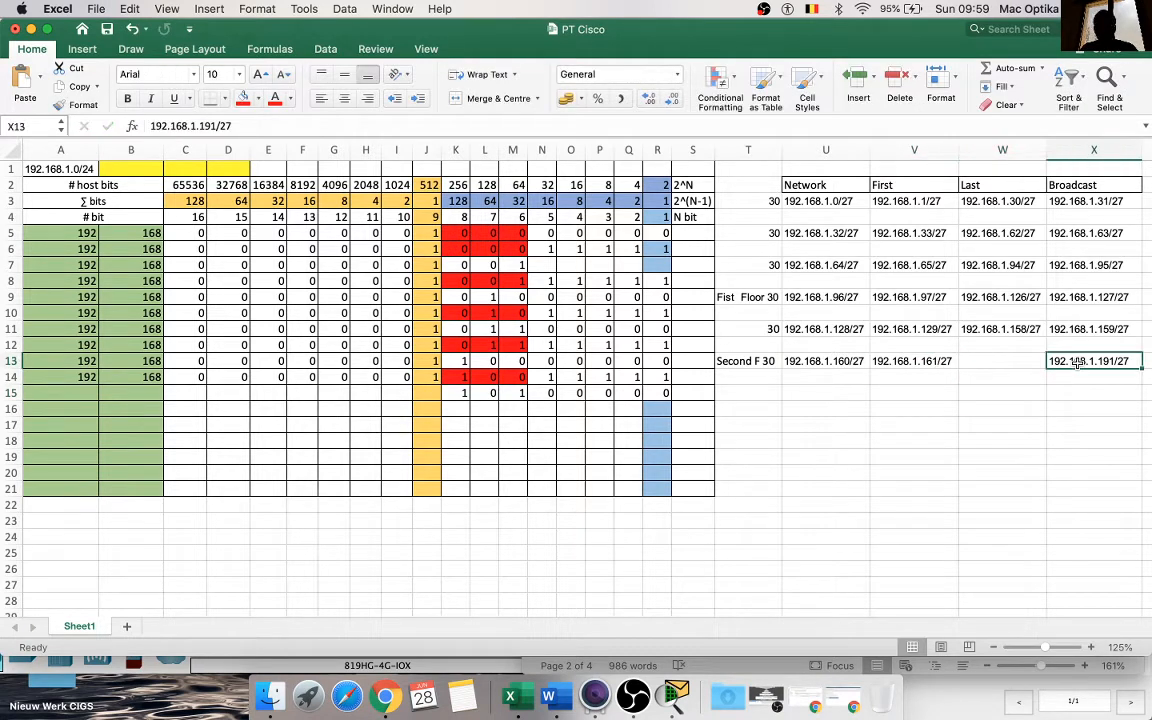
key("super+c")
left_click(1010, 364)
key("super+v")
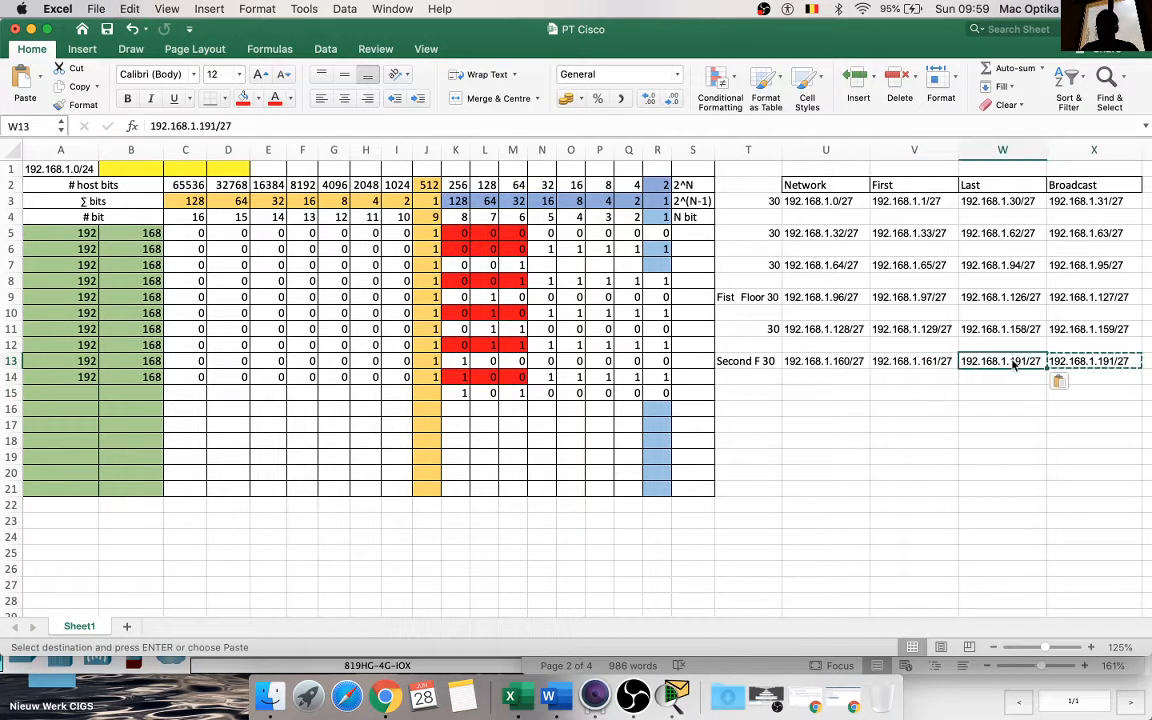
double_click(1013, 363)
key("BackSpace")
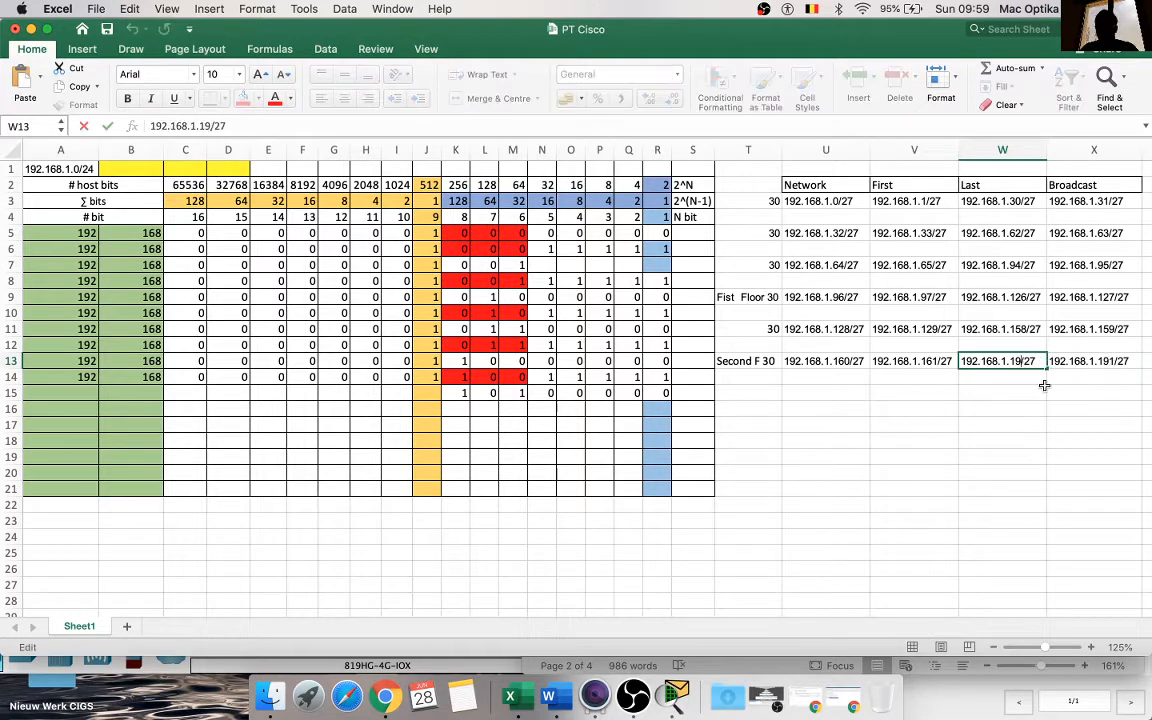
type("0")
left_click(1005, 421)
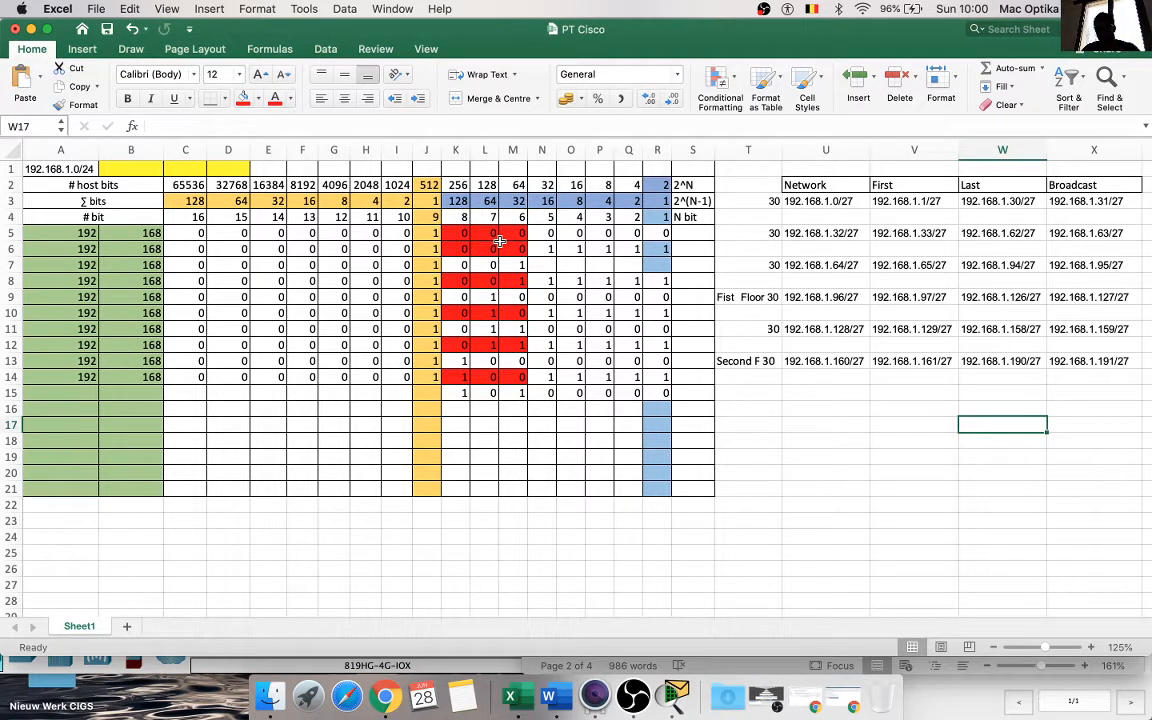
Step: Enter the mask octet .224 in Y3, beside the first subnet's broadcast address
scroll(876, 287, "right", 2)
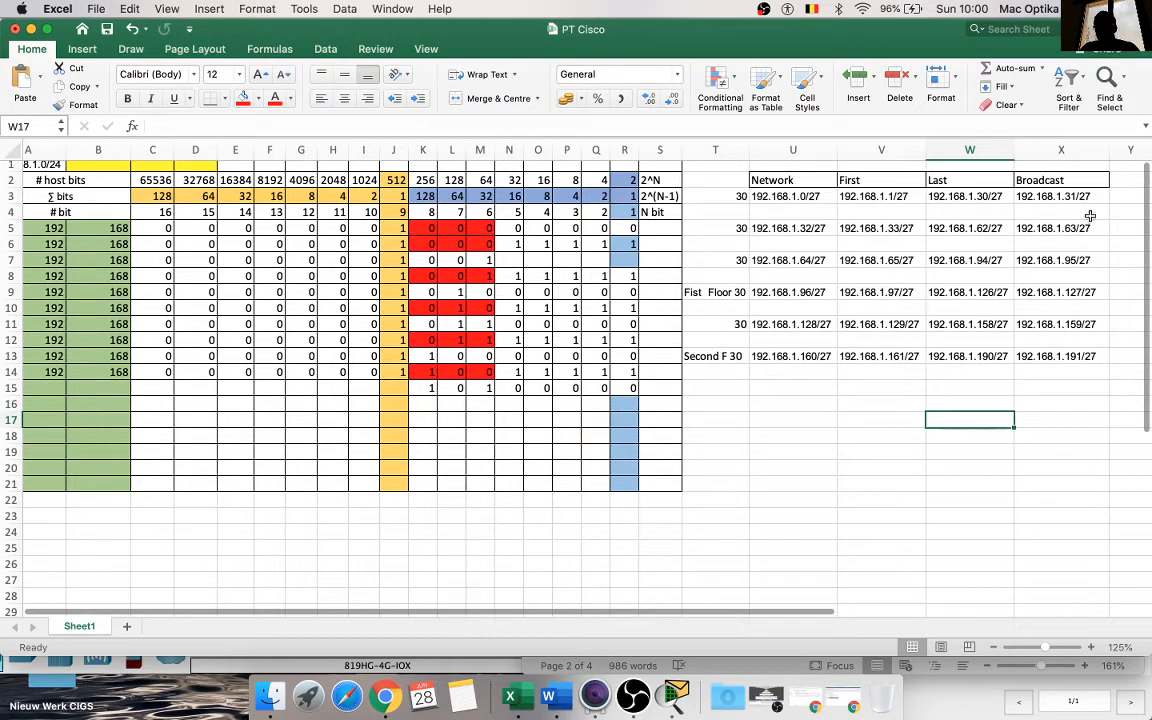
left_click(1121, 198)
type(".224")
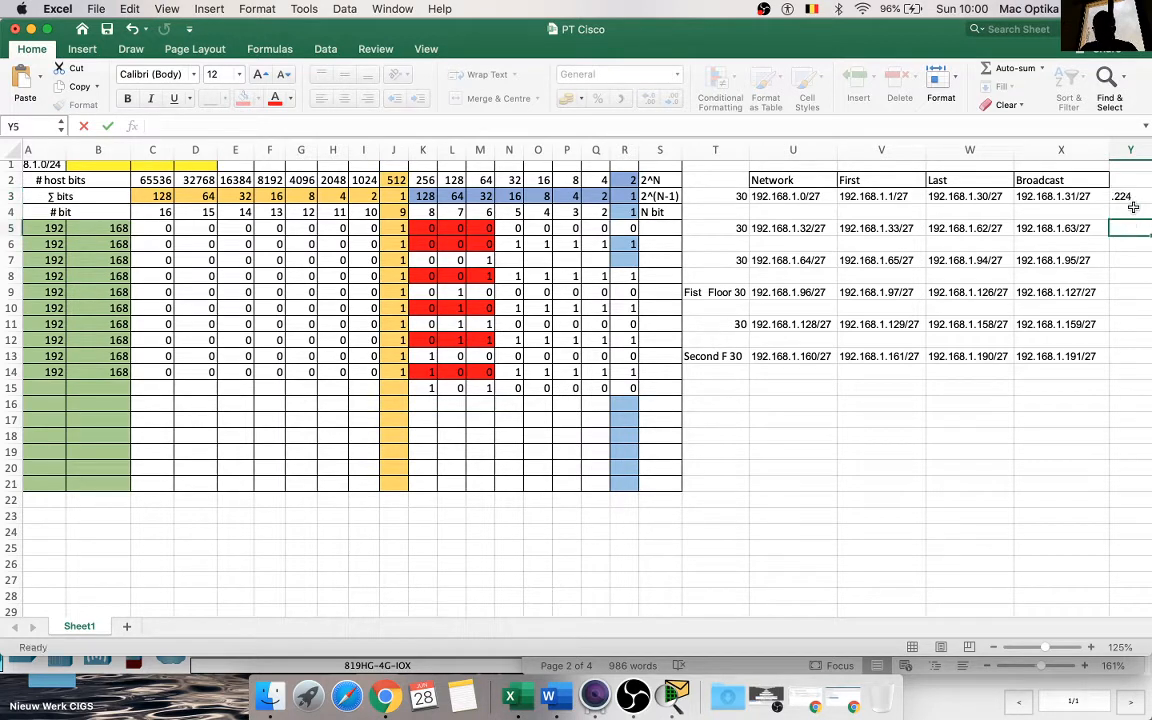
Step: Copy the mask octet in Y3 into Y5, Y7, Y9, Y11 and Y13 for the remaining subnets
left_click(1130, 198)
key("super+c")
left_click(1128, 228)
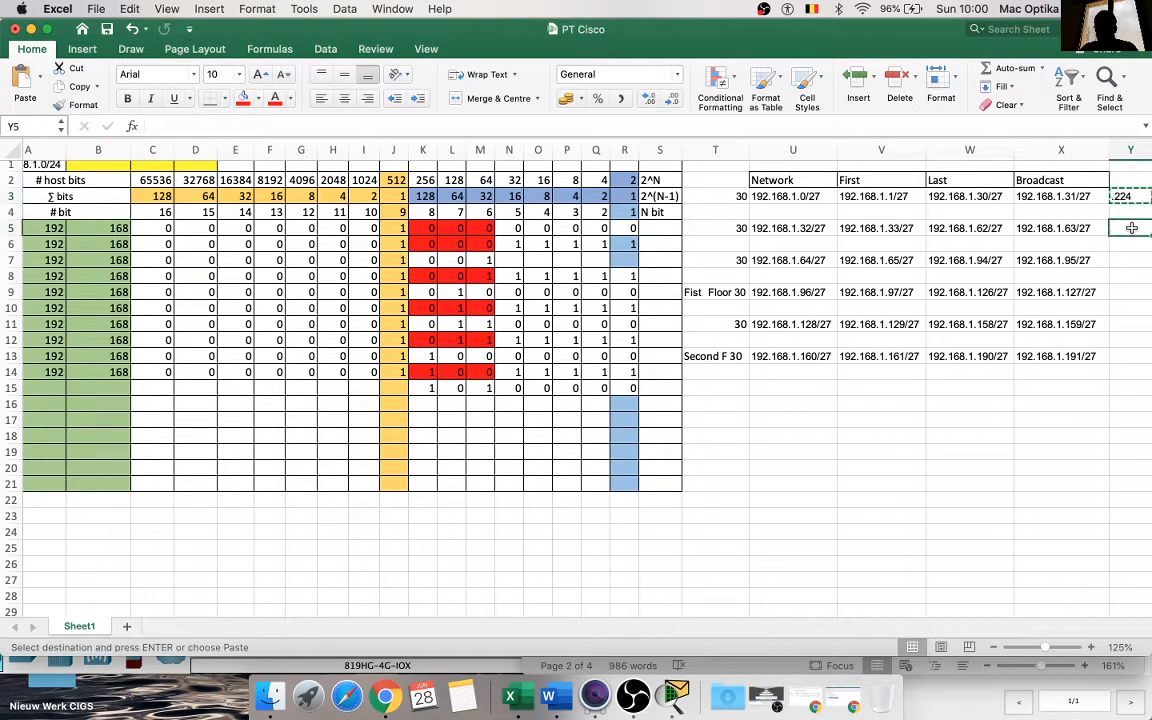
key("super+v")
left_click(1130, 260)
key("super+v")
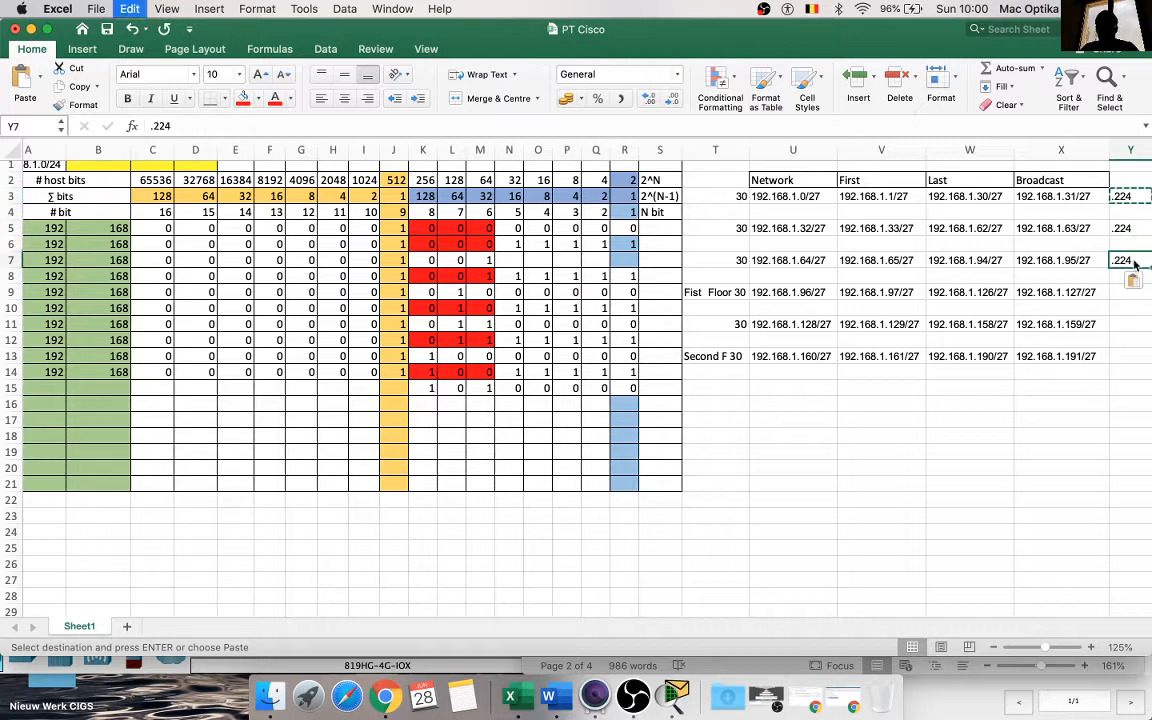
left_click(1130, 292)
key("super+v")
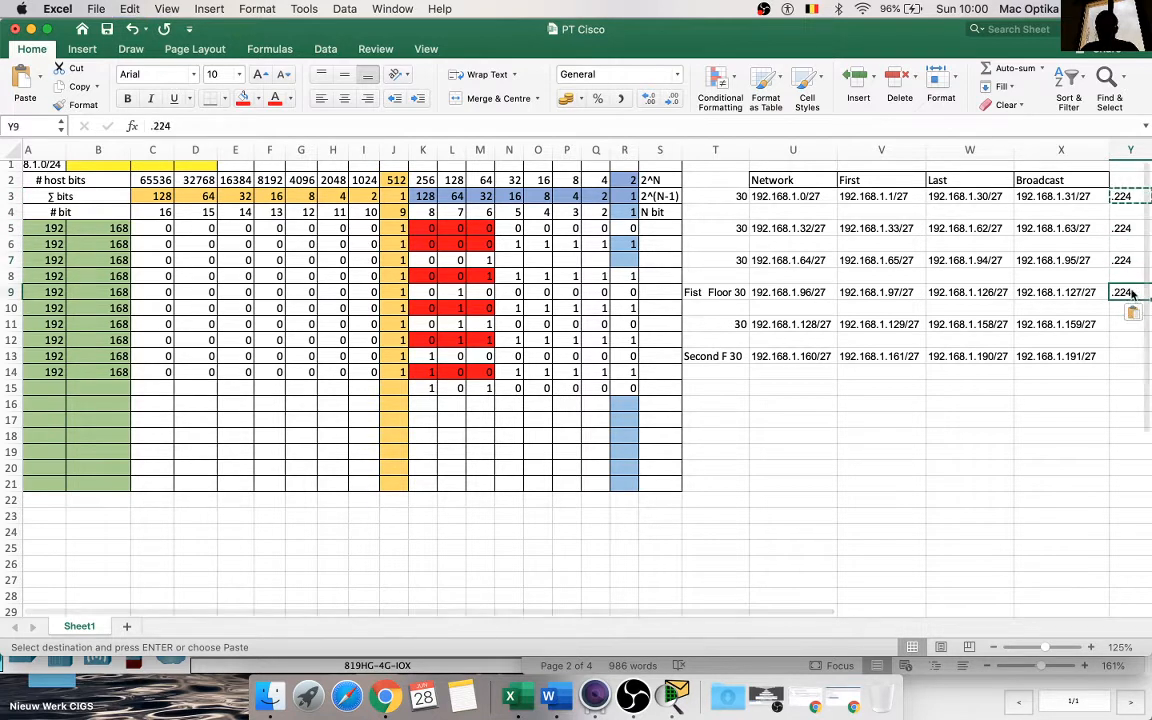
left_click(1125, 324)
key("super+v")
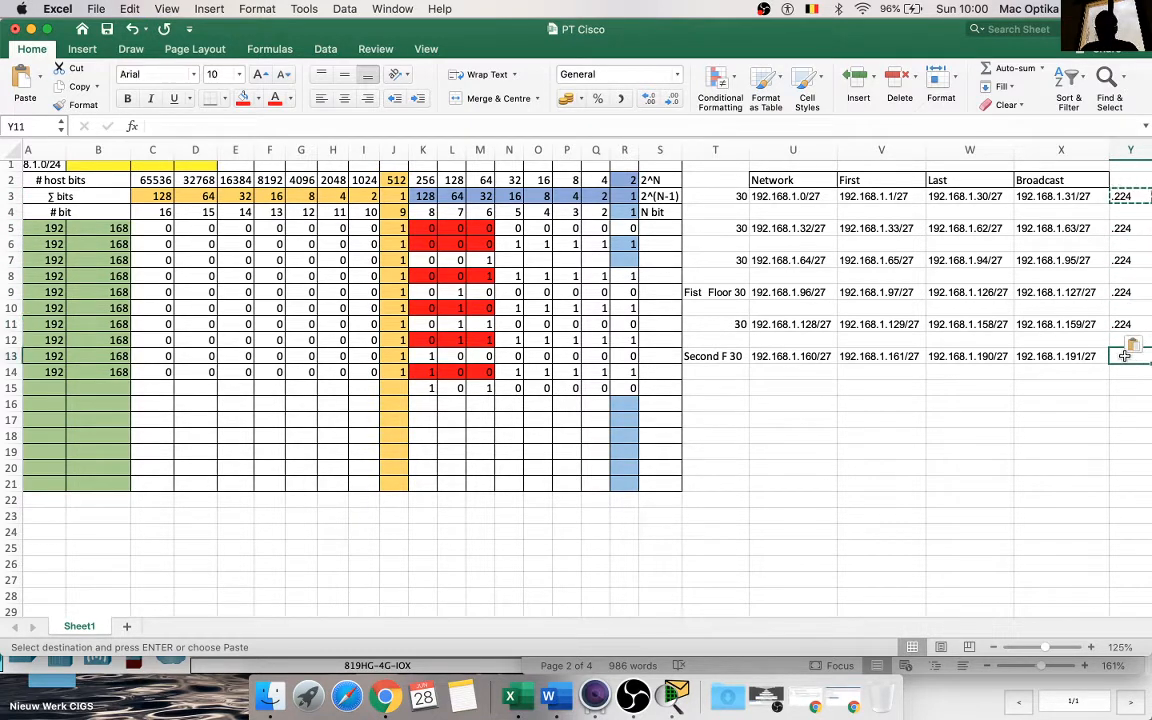
left_click(1126, 356)
key("super+v")
left_click(1039, 401)
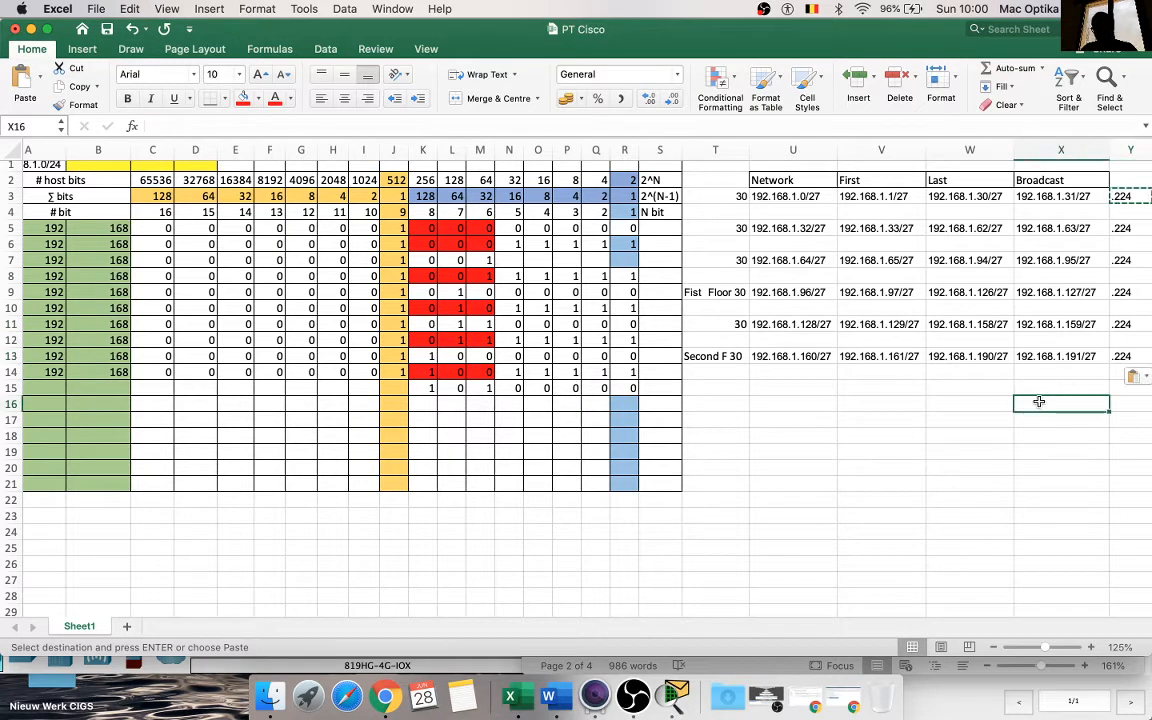
left_click(963, 400)
key("Escape")
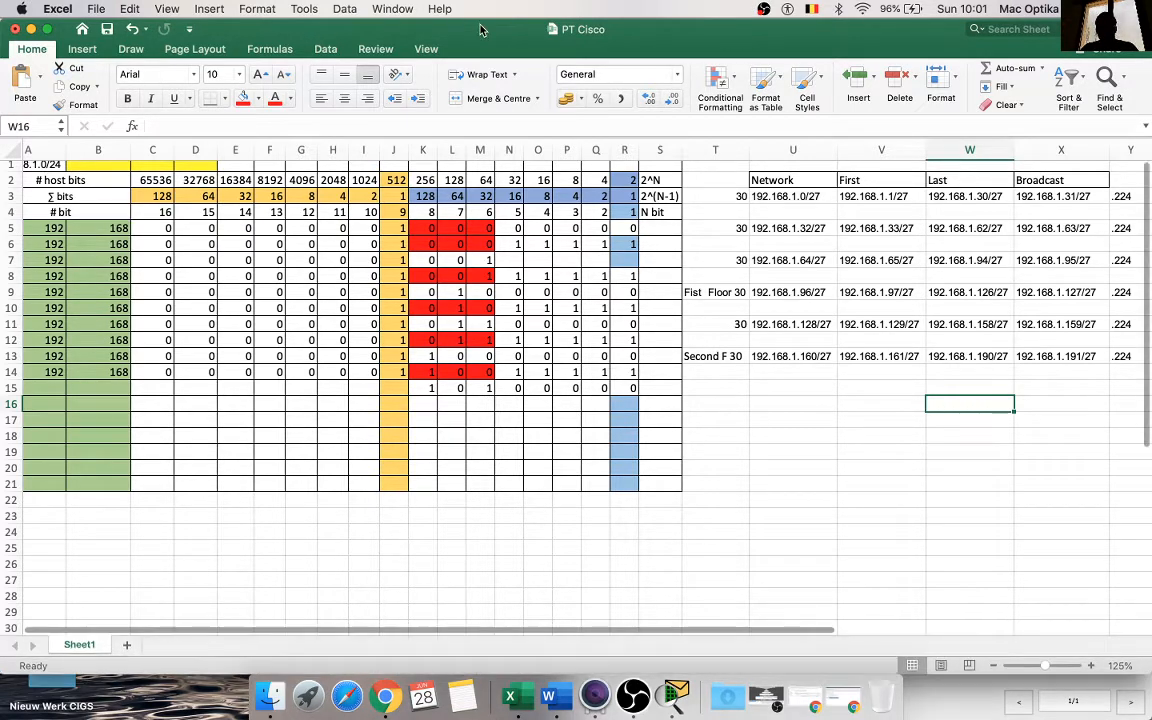
Step: Move the Excel window beside the Word document and enter 255.255.255..224 as the mask of subnet 1 in the Word addressing table
left_click_drag(512, 30, 182, 35)
left_click_drag(351, 50, 118, 38)
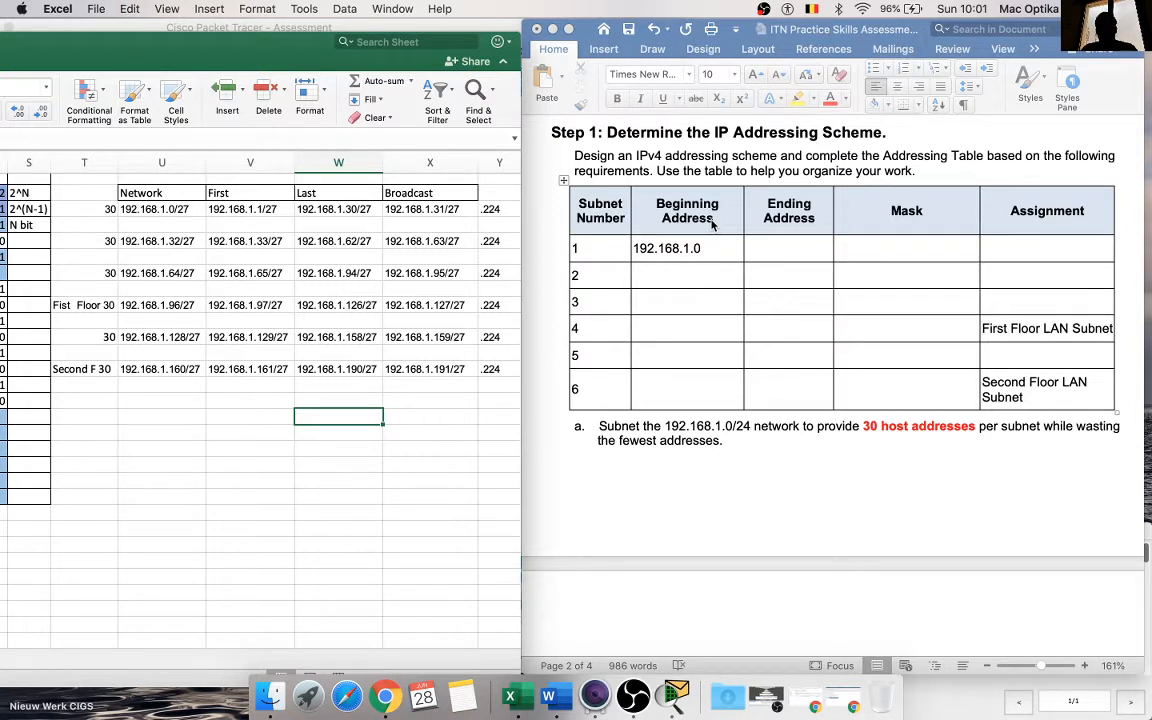
left_click(900, 252)
left_click(899, 249)
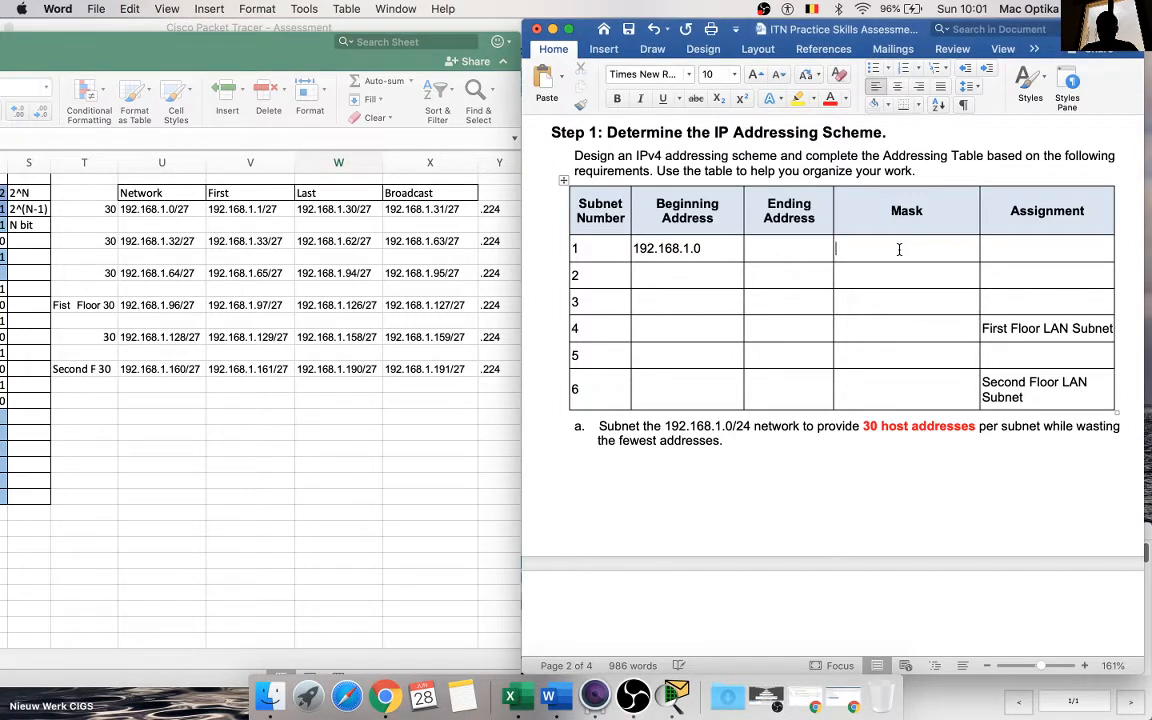
type("255.255.255")
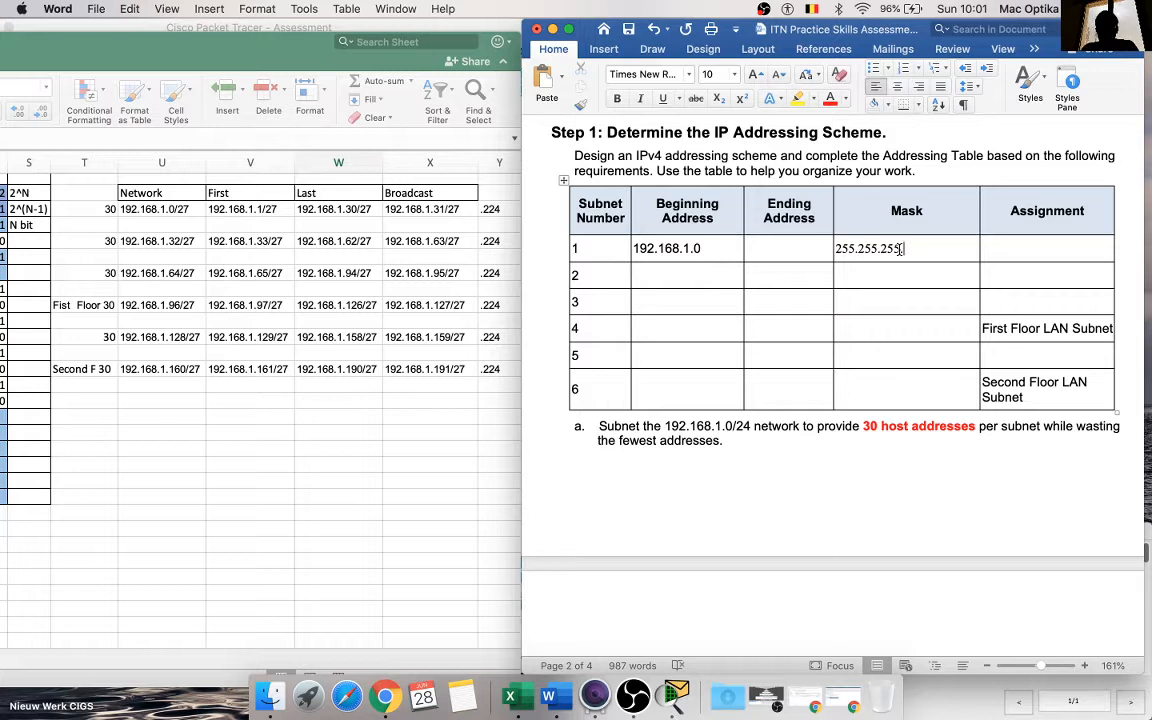
type(".224")
Step: Copy the subnet 1 mask into the Mask cells of subnets 2 to 6 and centre all six mask entries
left_click_drag(935, 250, 838, 250)
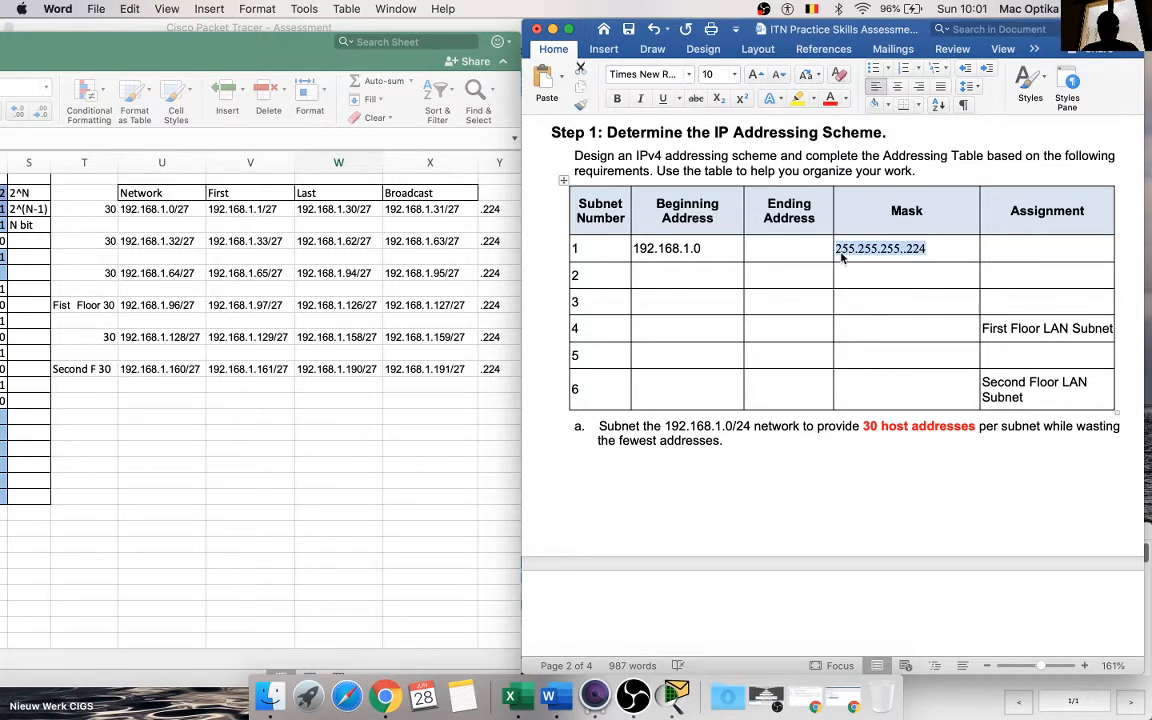
left_click(873, 272)
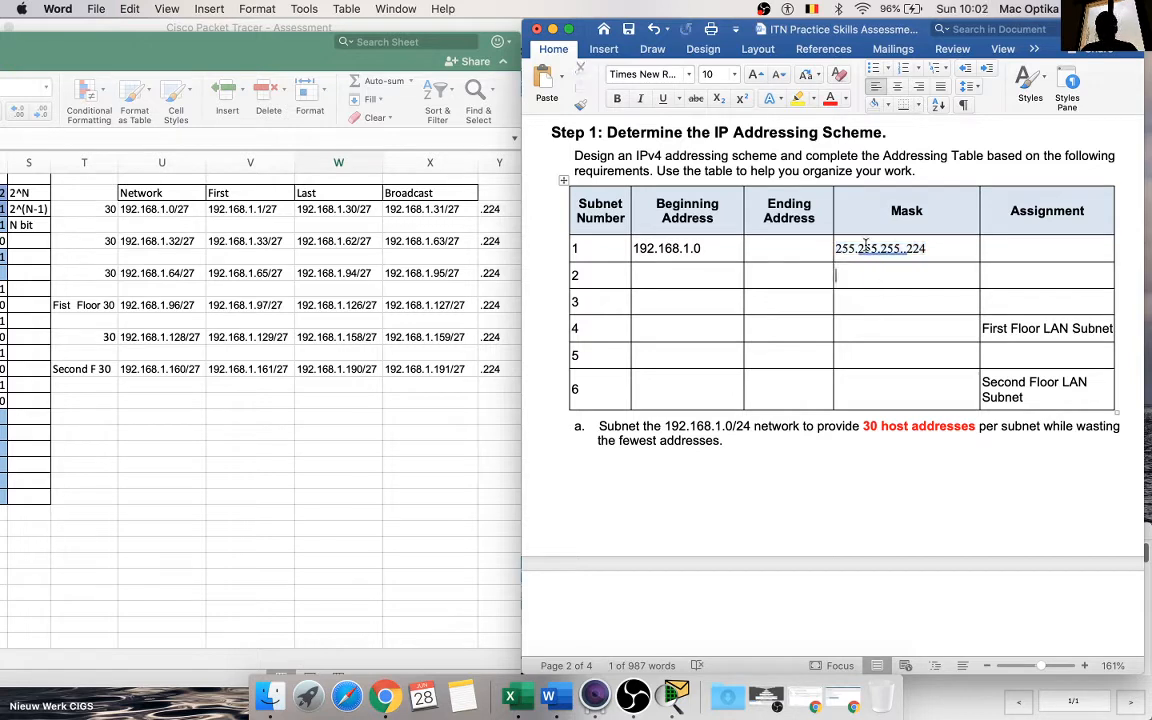
left_click_drag(866, 247, 887, 398)
key("super+v")
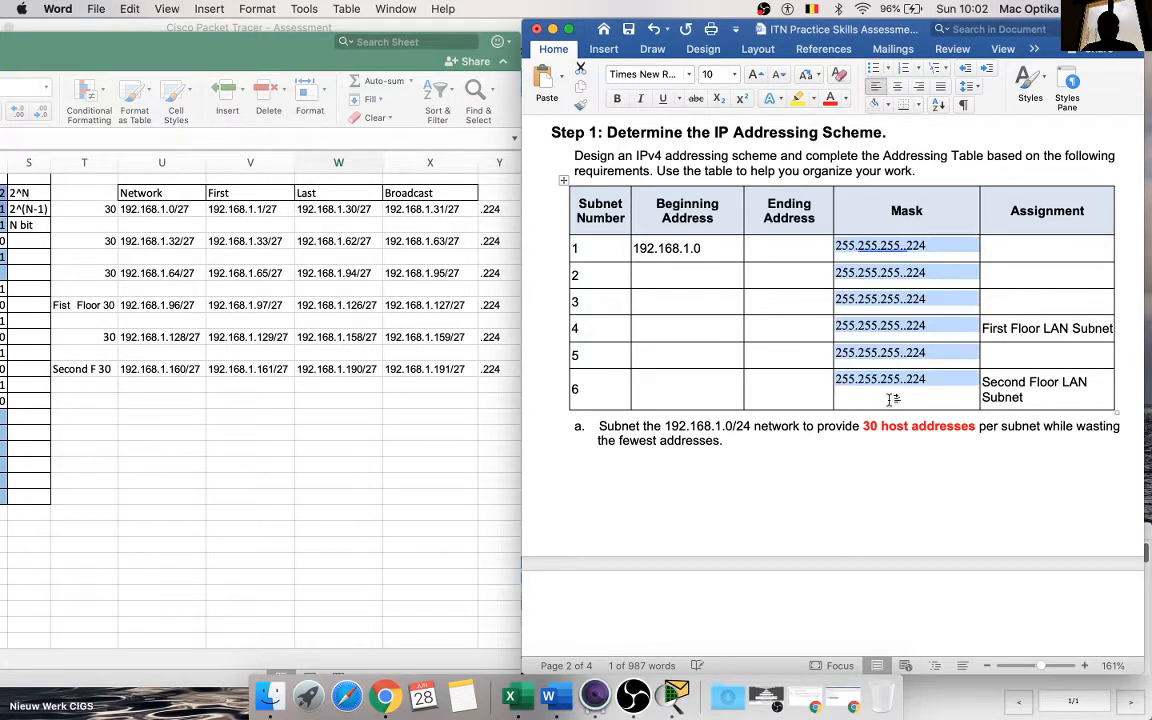
left_click(897, 86)
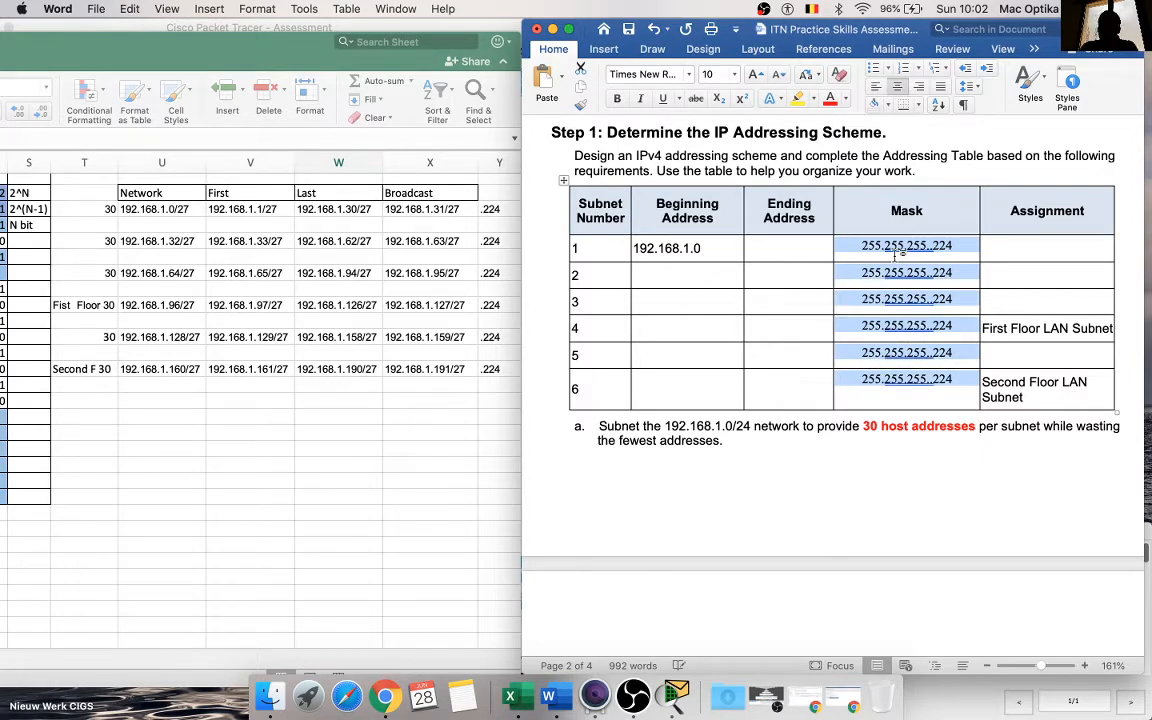
left_click(918, 350)
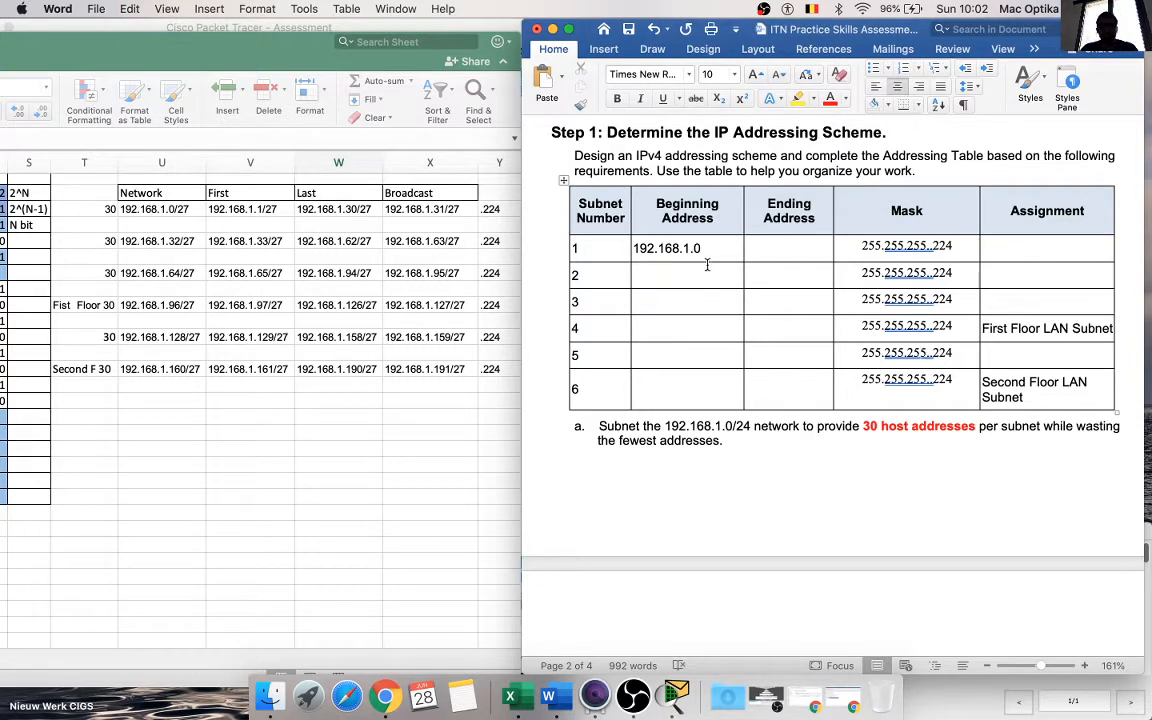
left_click(435, 210)
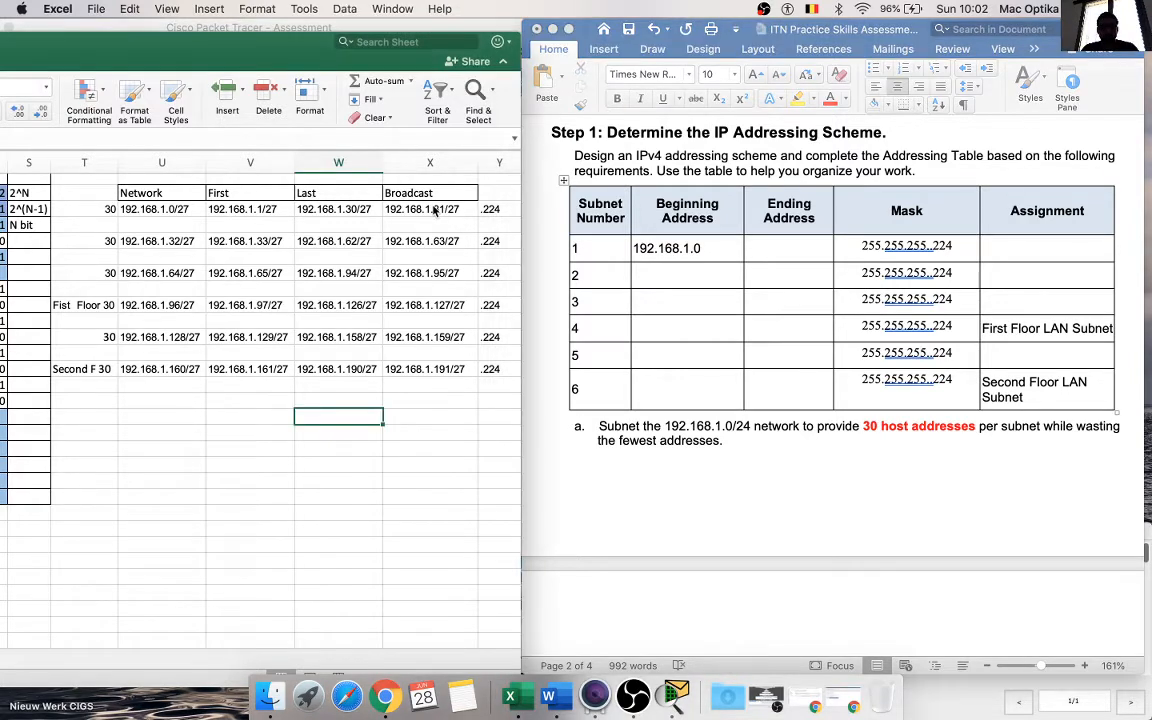
left_click(430, 209)
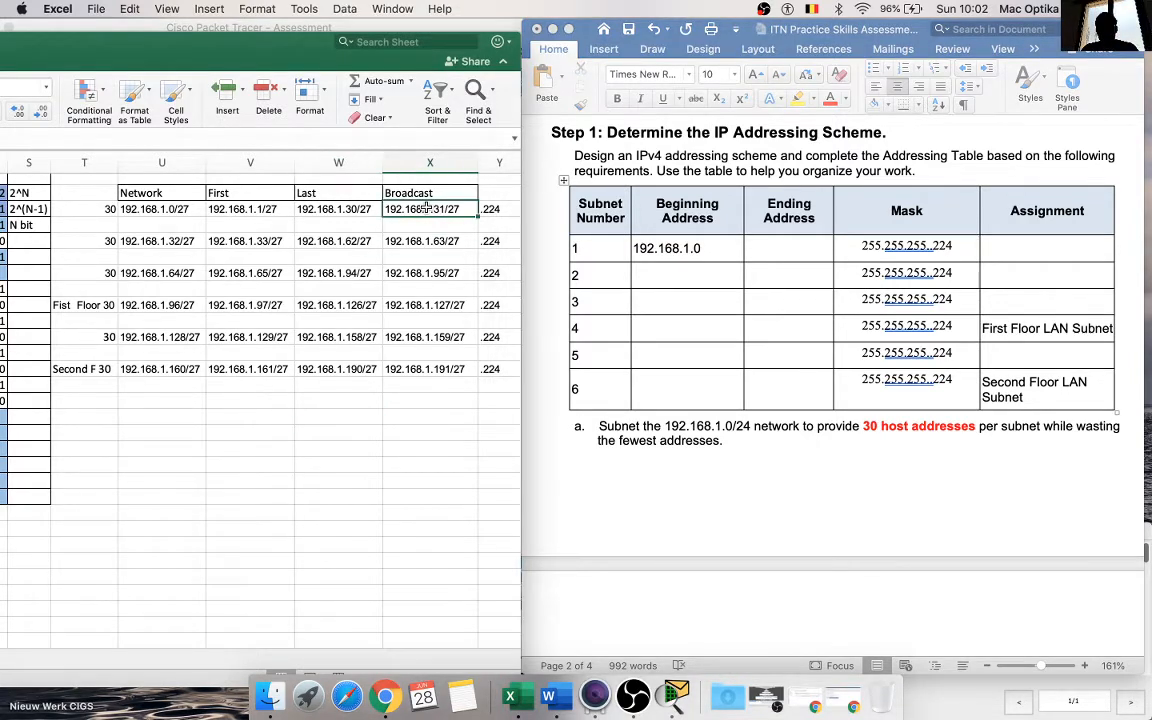
key("super+c")
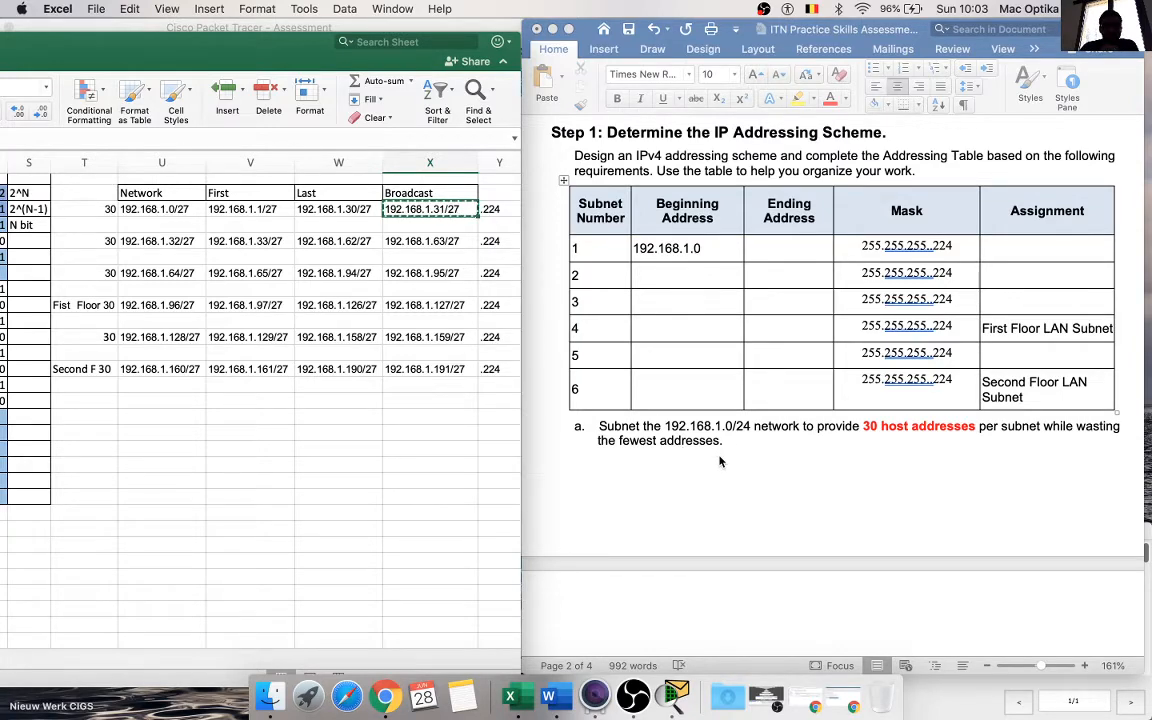
scroll(719, 461, "down", 5)
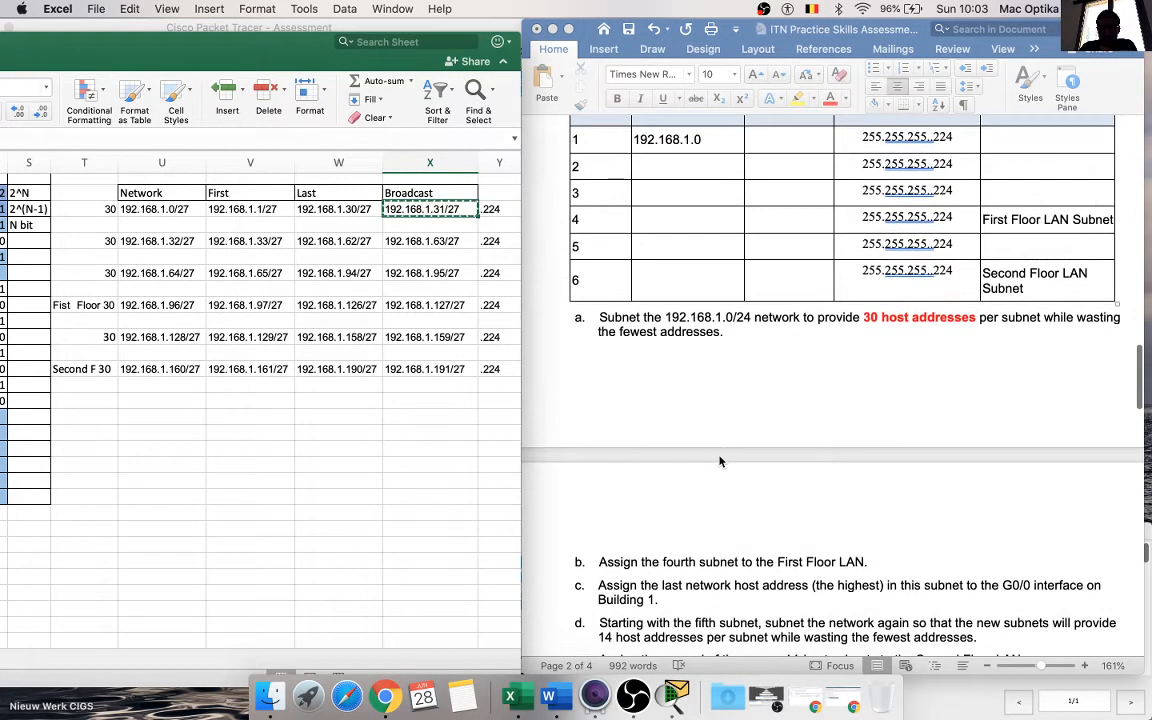
scroll(720, 461, "up", 1)
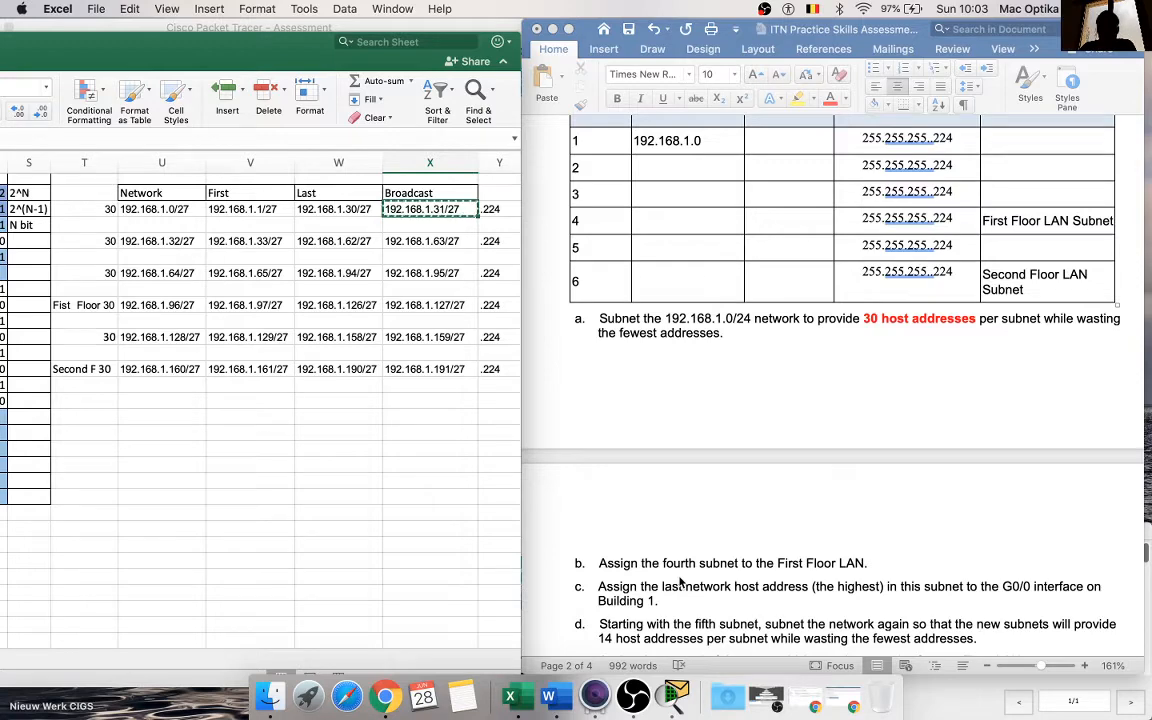
scroll(680, 582, "up", 2)
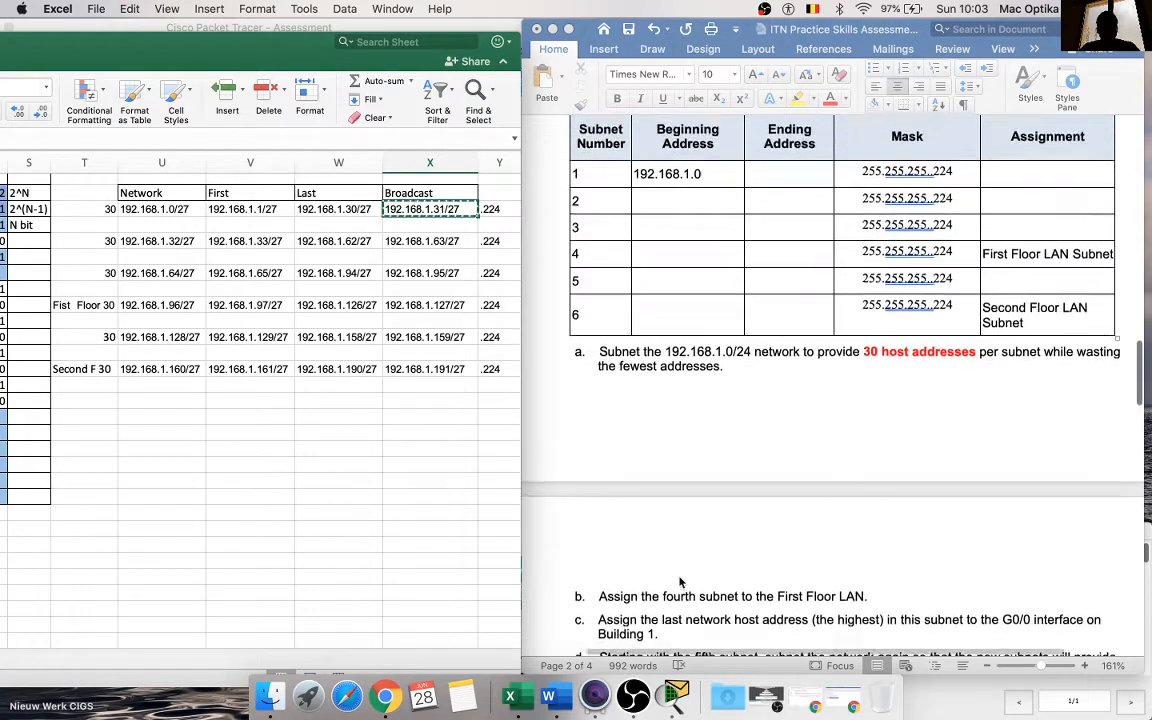
scroll(680, 582, "up", 3)
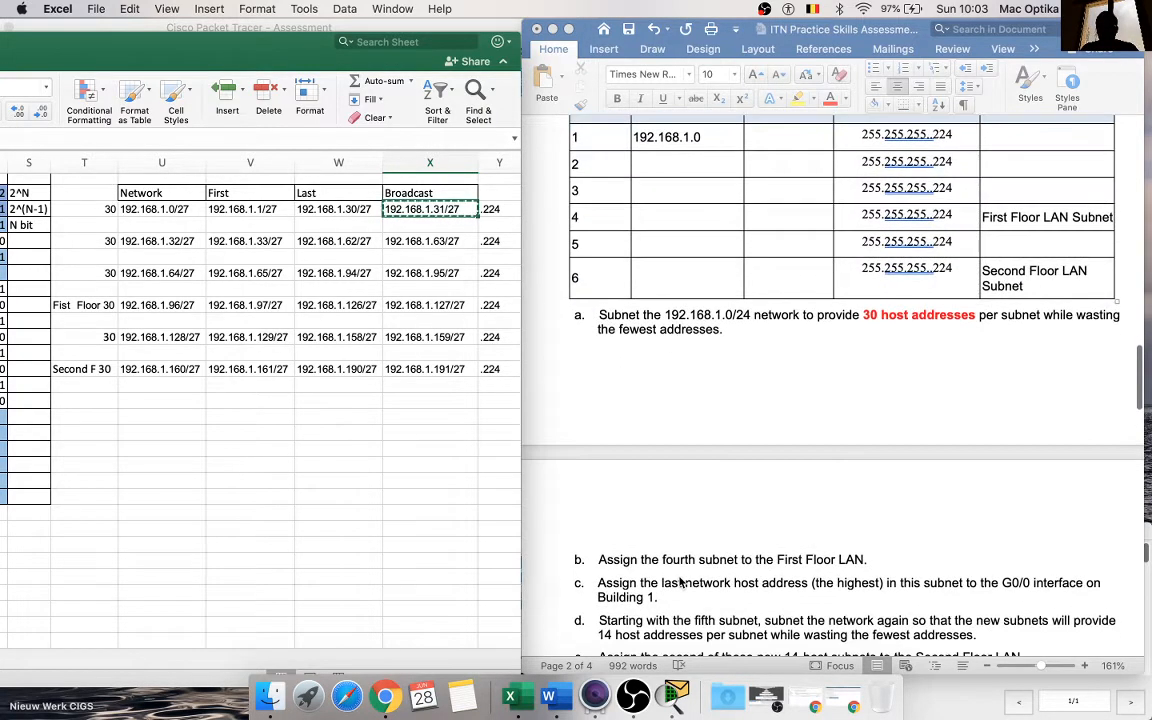
Step: Copy the first subnet's last host address from W3 into the Ending Address cell of subnet 1 in Word, trimmed to 192.168.1.30
left_click(800, 279)
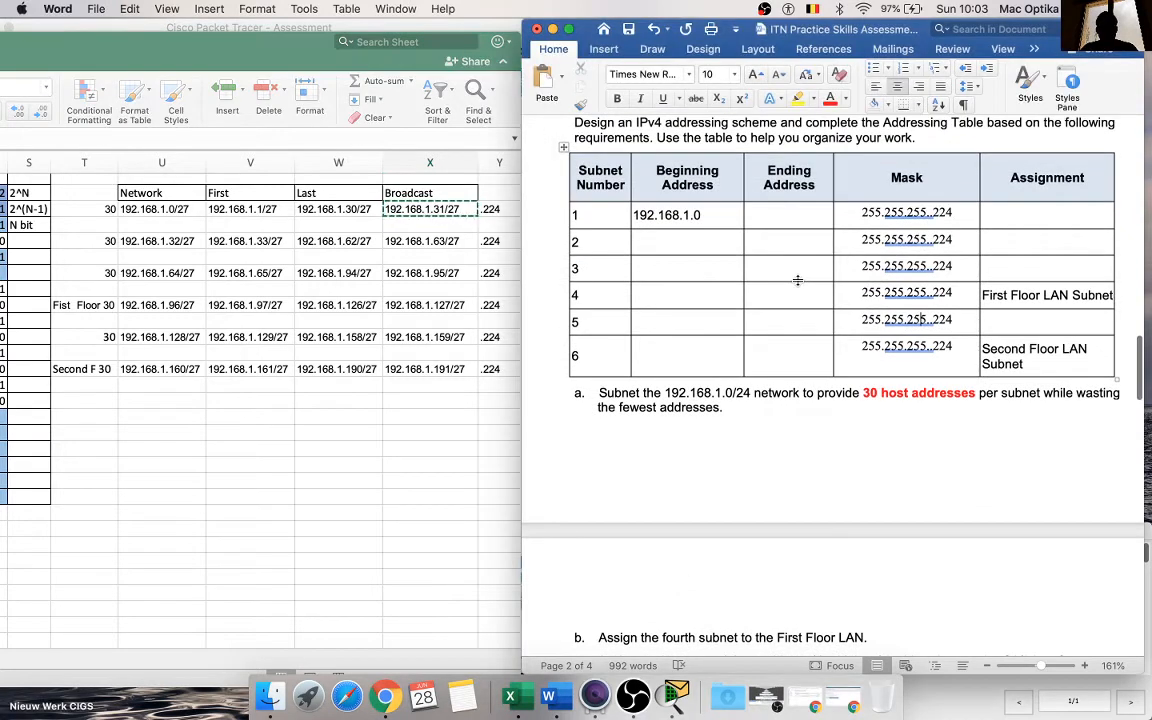
left_click(777, 214)
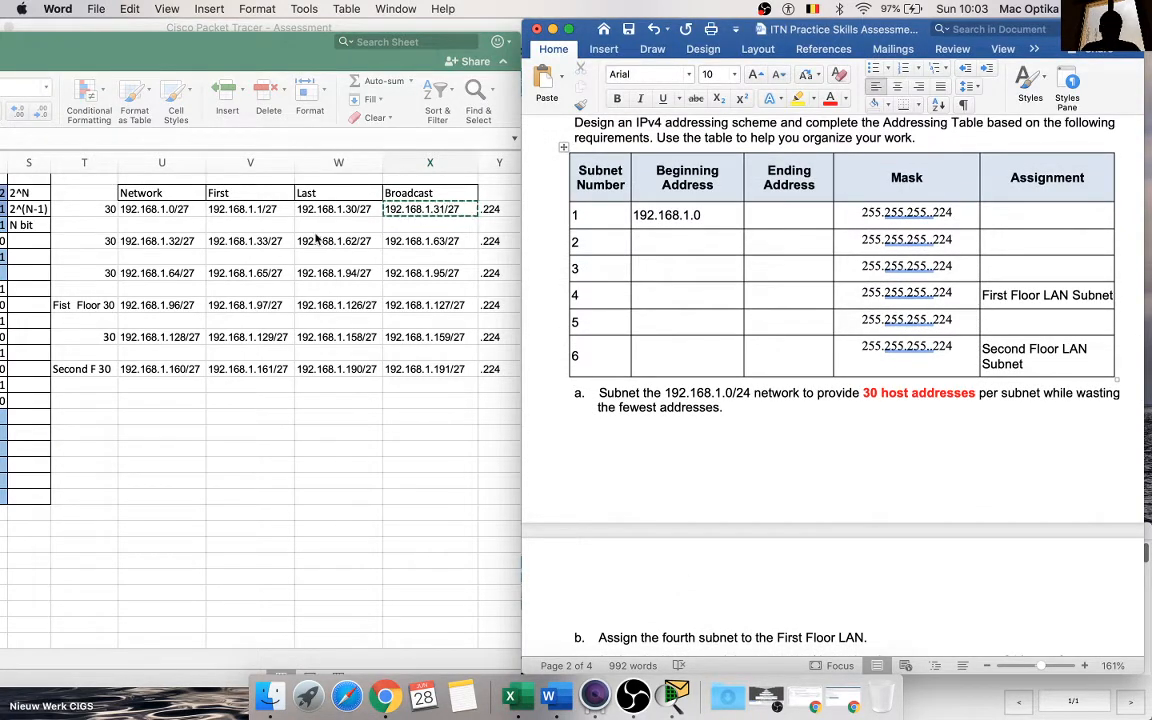
left_click(342, 217)
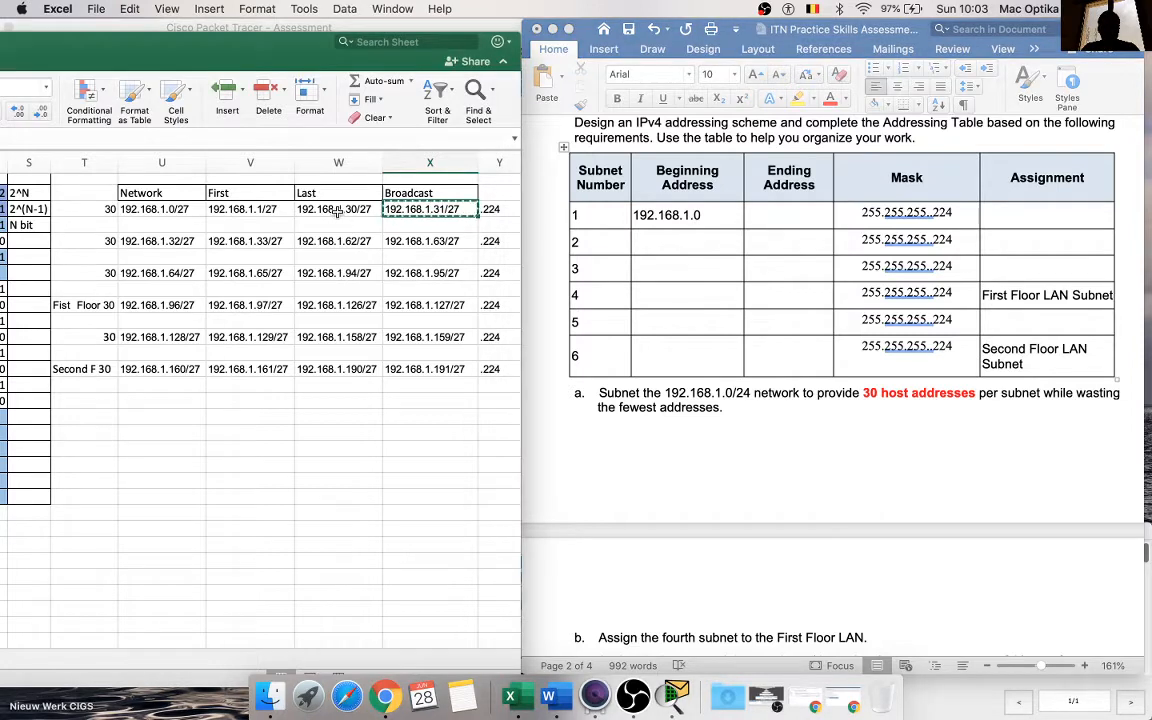
left_click(337, 211)
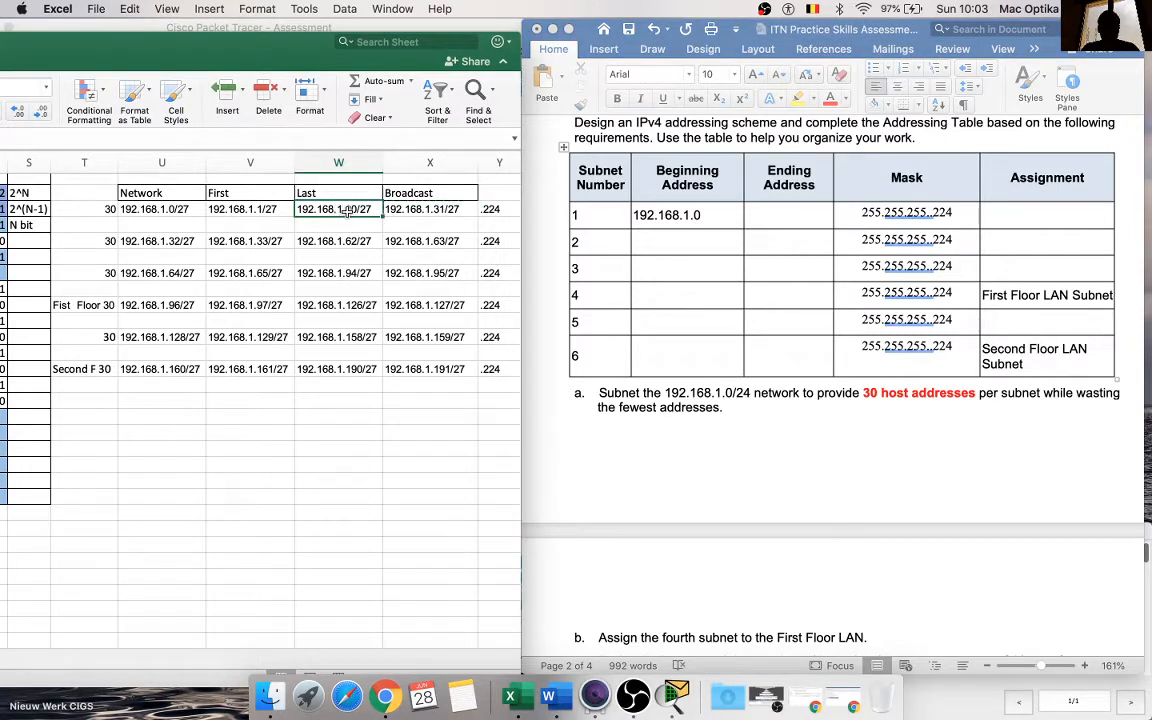
key("cmd+c")
left_click(758, 214)
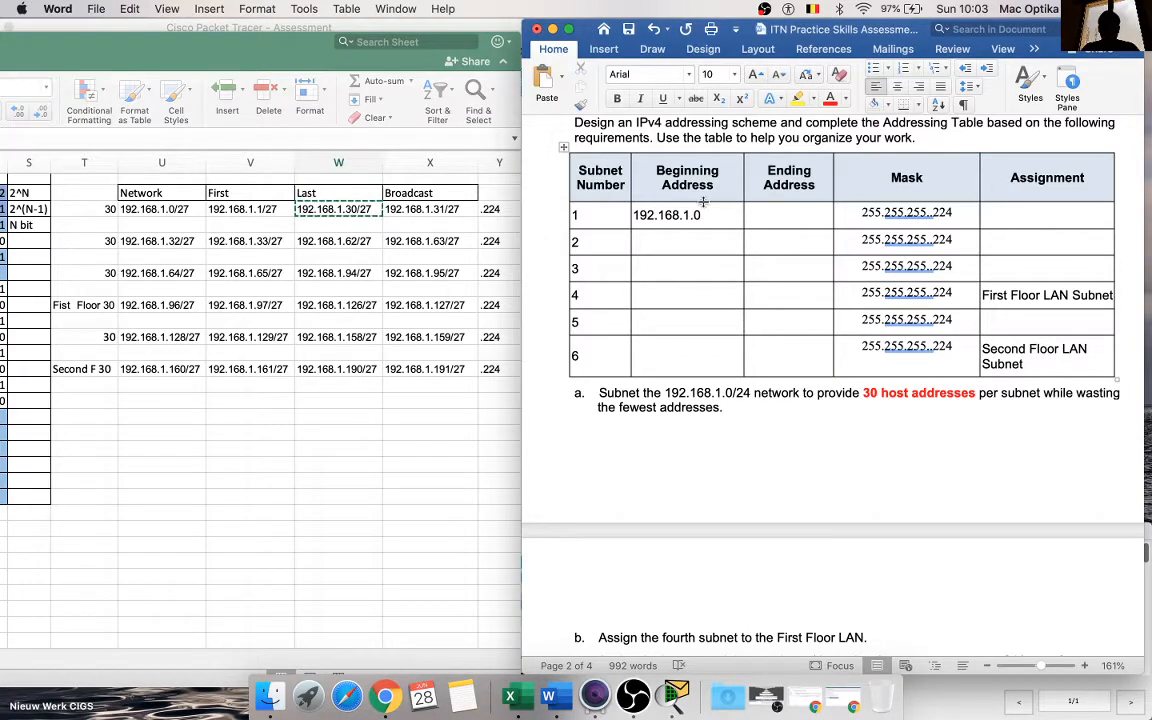
key("super+v")
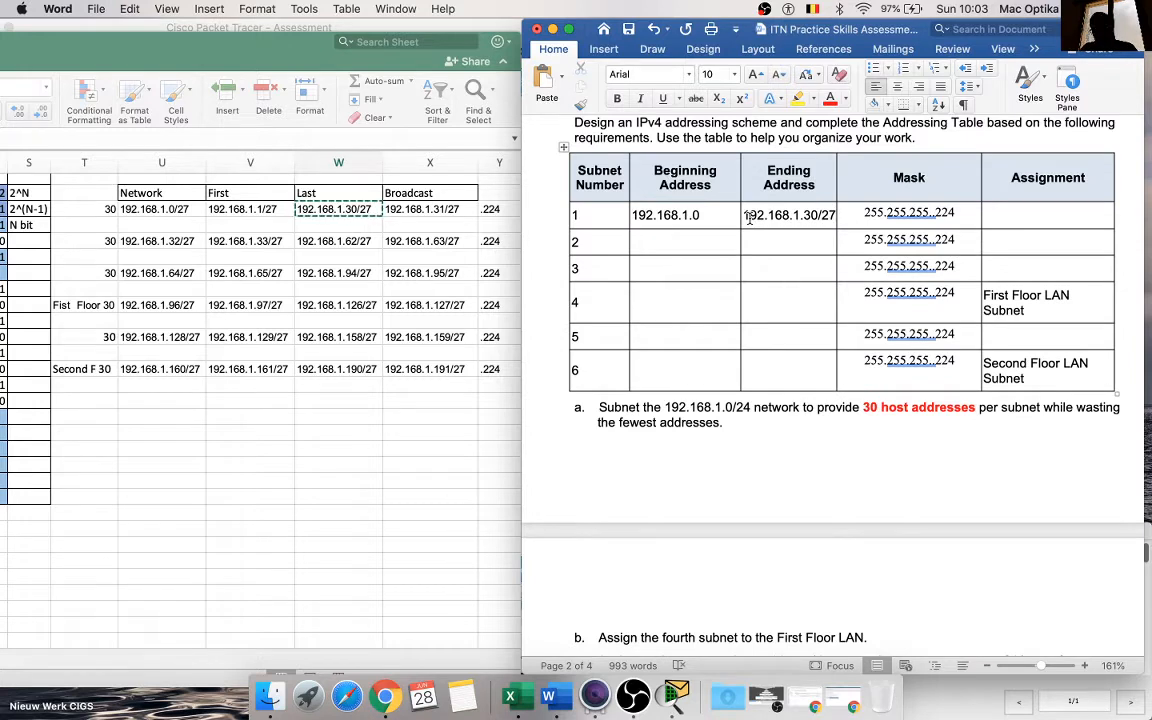
key("BackSpace")
key("BackSpace")
key("BackSpace")
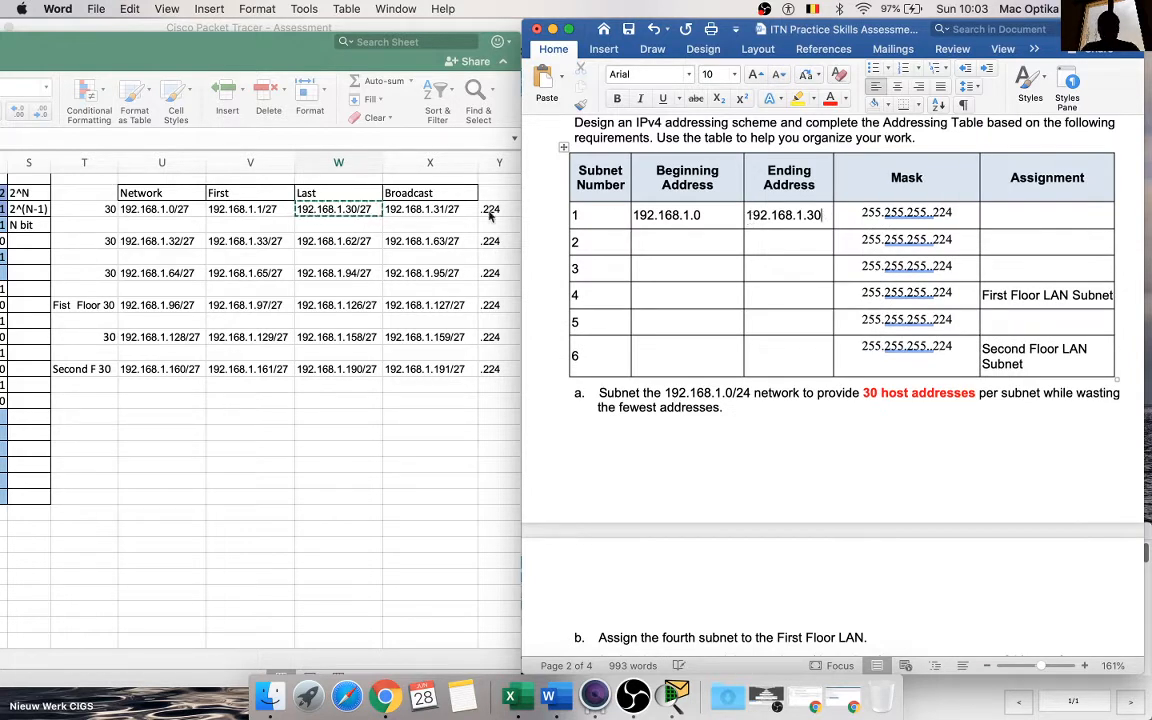
Step: Copy the last host address in W5 into the Ending Address cell of subnet 2, leaving 192.168.1.62 without the prefix length
left_click(346, 240)
key("super+c")
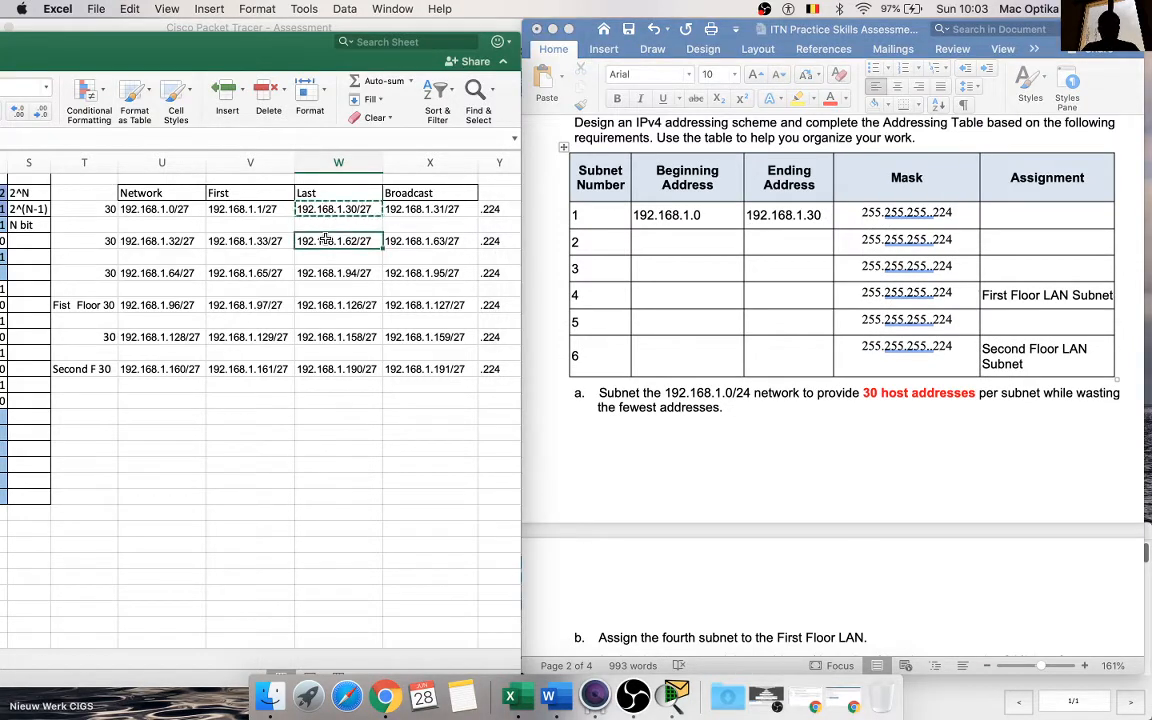
left_click(805, 241)
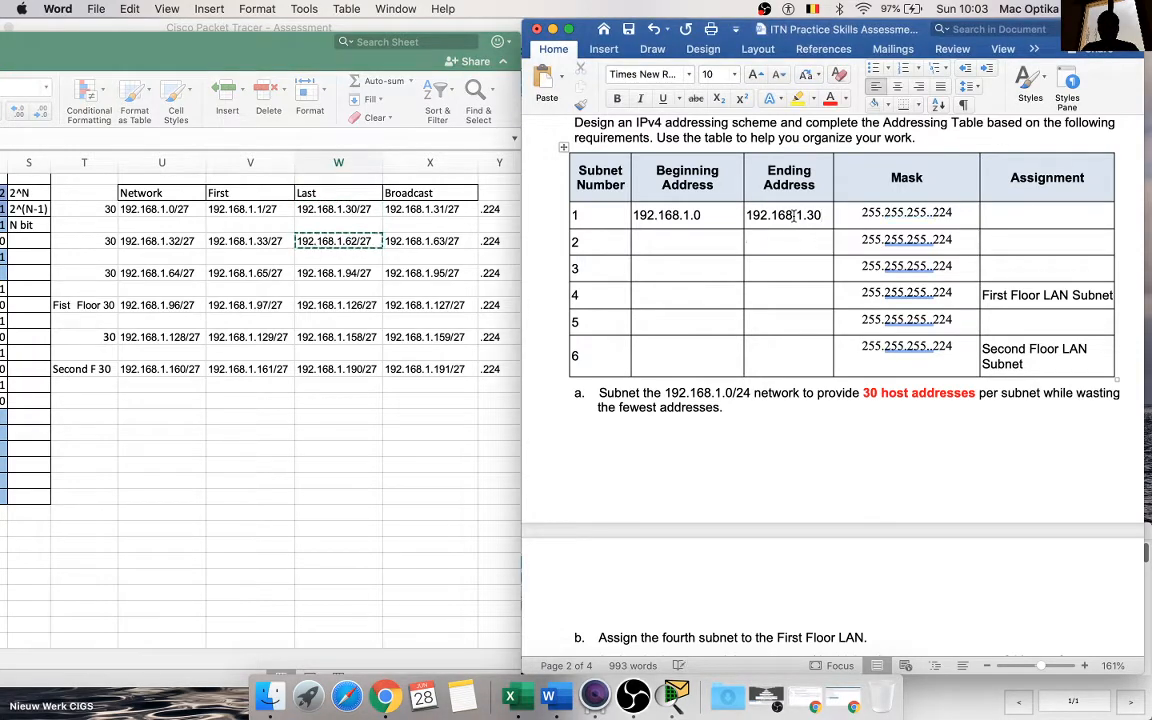
key("super+v")
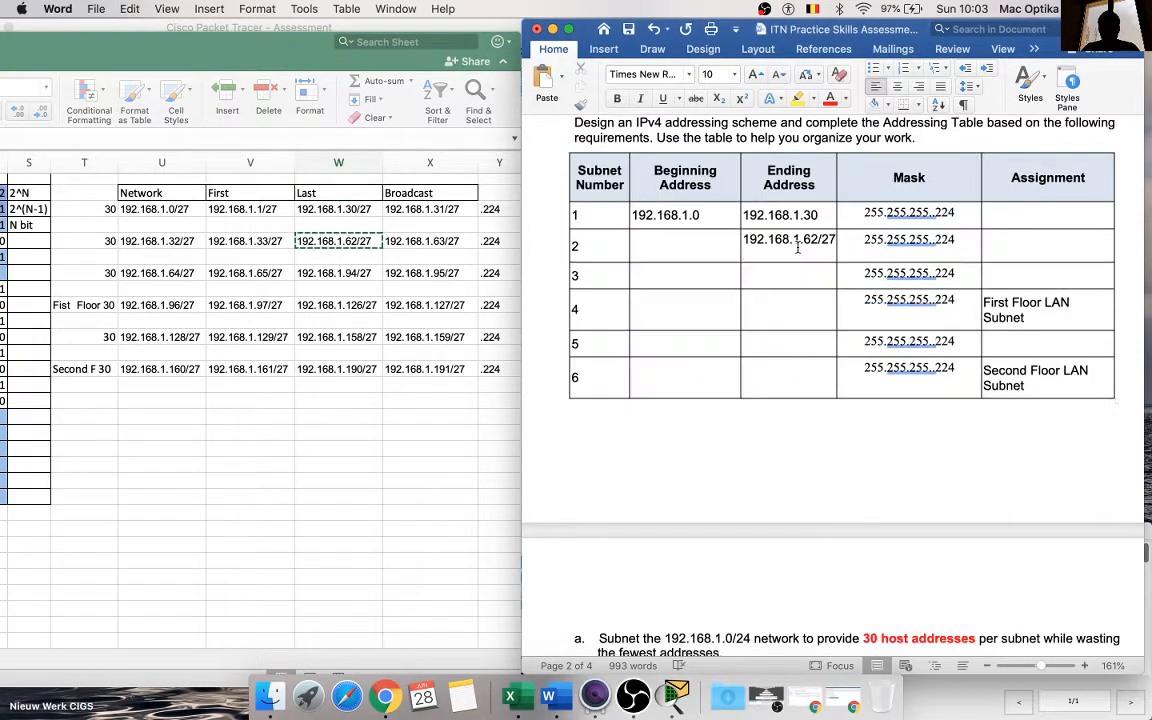
key("BackSpace")
key("BackSpace")
key("BackSpace")
key("BackSpace")
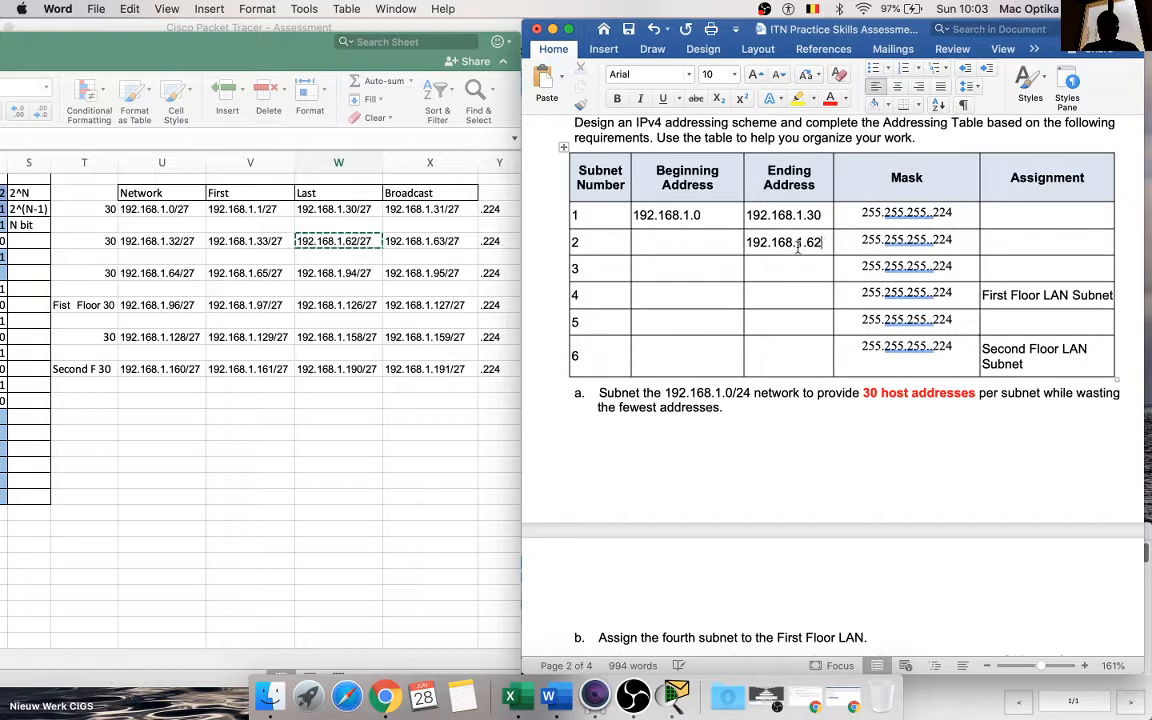
Step: Copy the last host address in W7 into the Ending Address cell of subnet 3, leaving 192.168.1.94 without the prefix length
left_click(405, 236)
left_click(320, 273)
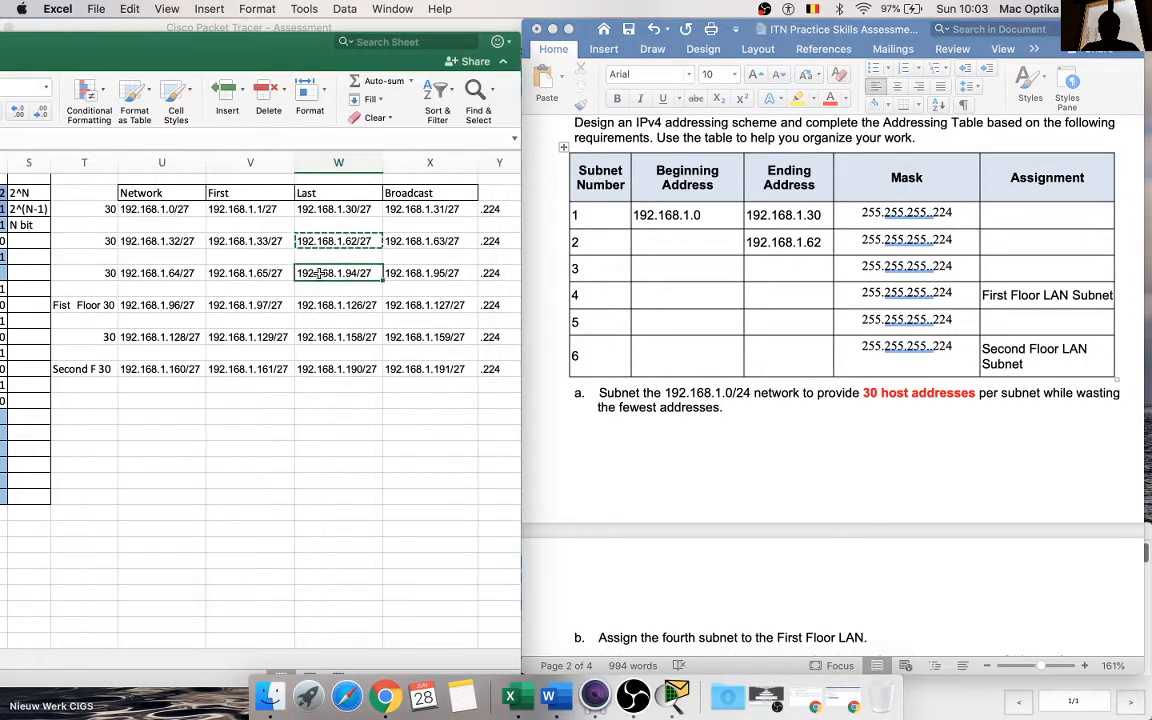
key("super+c")
left_click(805, 265)
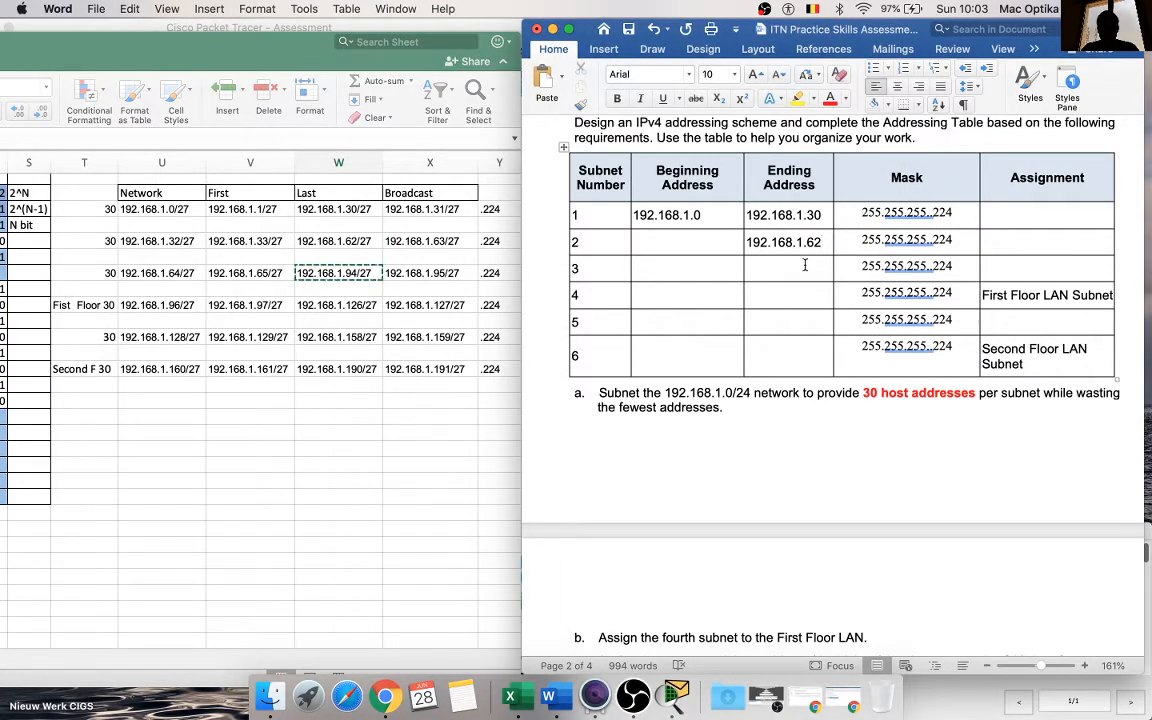
key("super+v")
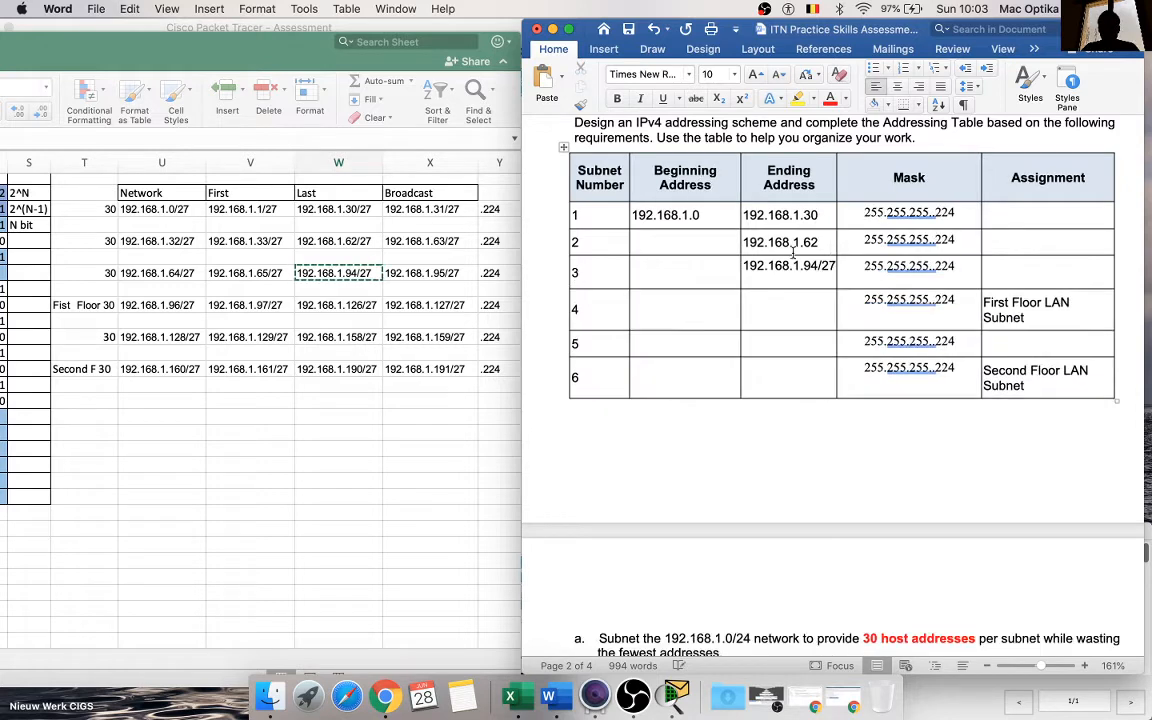
key("BackSpace")
key("BackSpace")
key("BackSpace")
key("BackSpace")
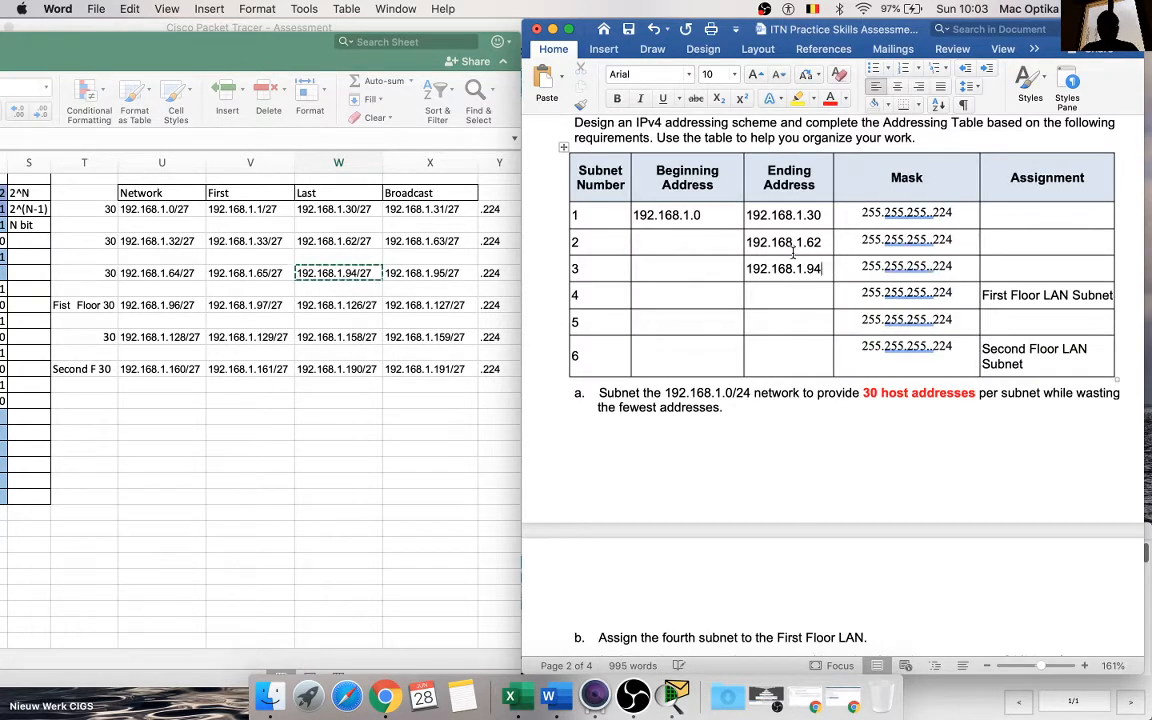
Step: Copy the First Floor subnet's last host address from W9 into the Ending Address cell of subnet 4 and trim it to 192.168.1.126
left_click(345, 306)
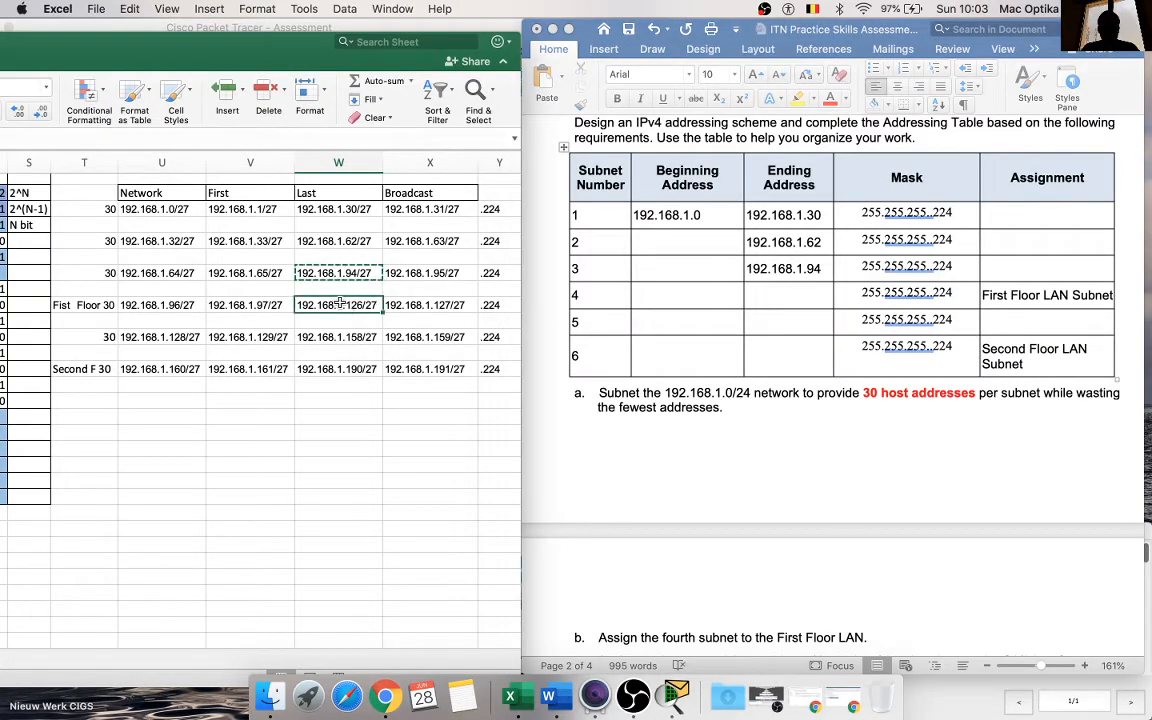
key("super+c")
left_click(787, 293)
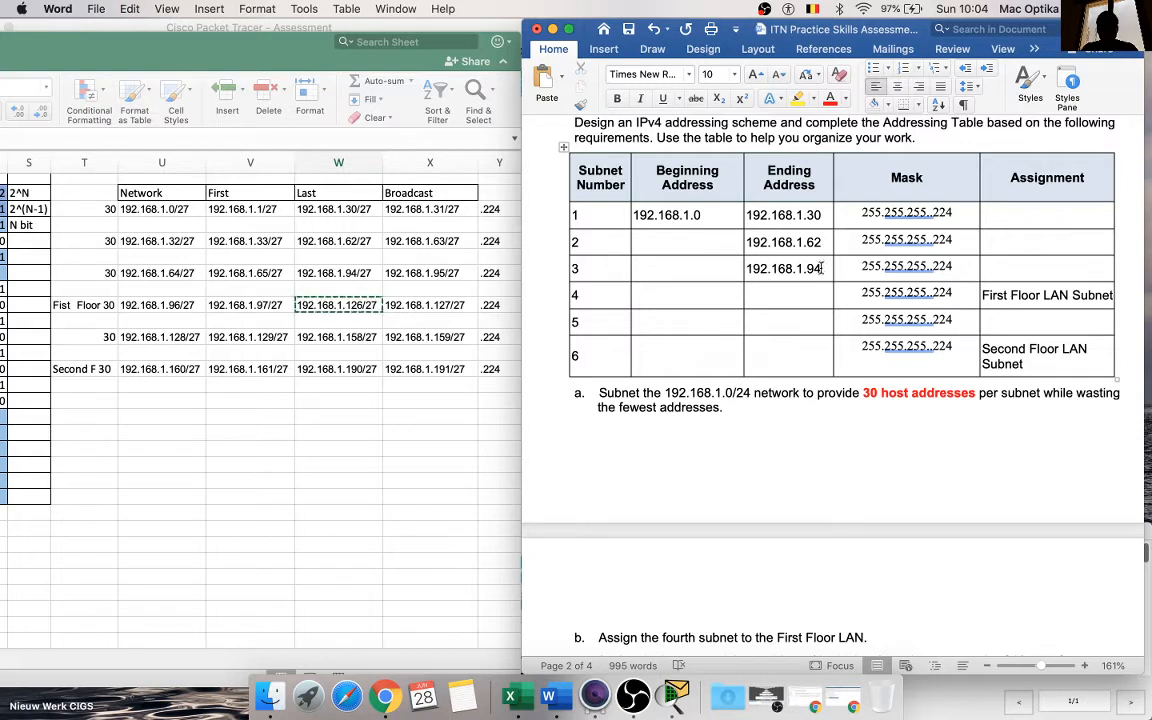
key("super+v")
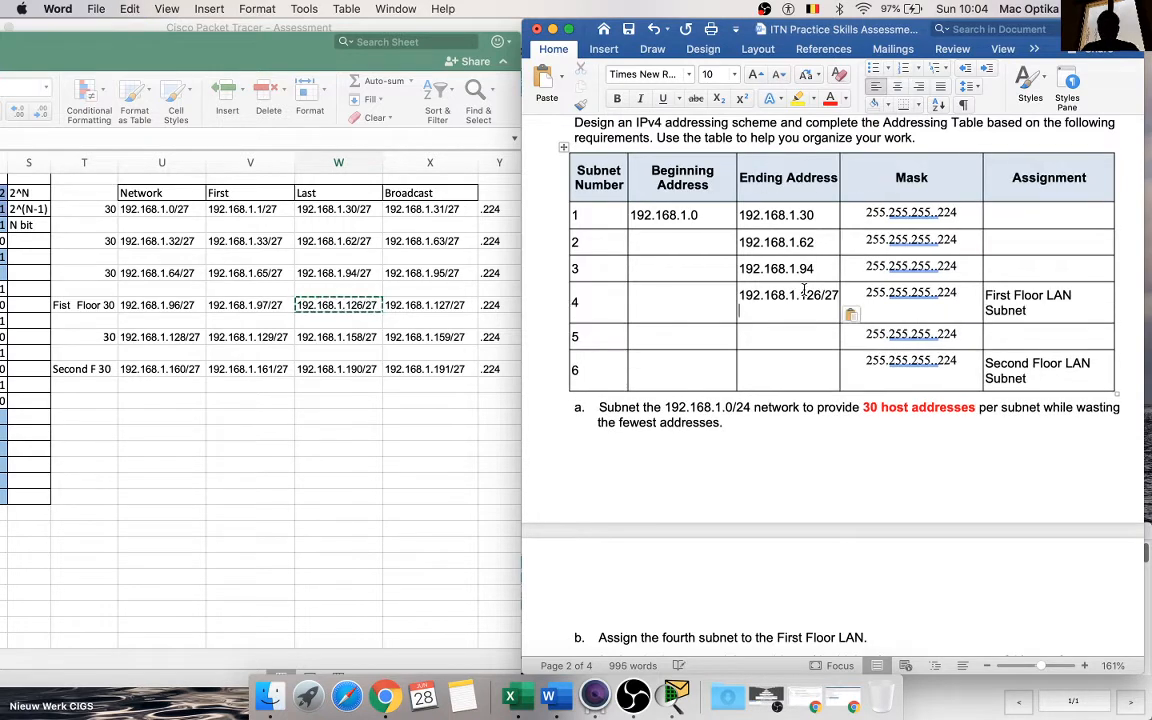
key("BackSpace")
key("BackSpace")
key("BackSpace")
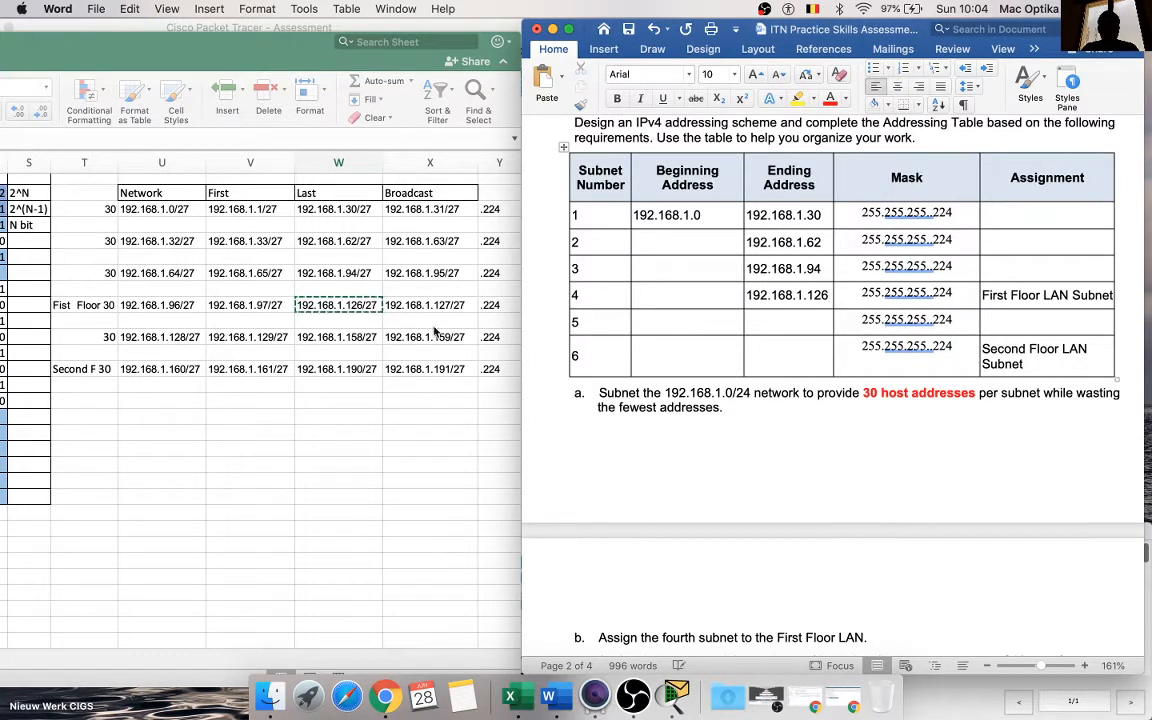
Step: Copy the last host address in W11 into the Ending Address cell of subnet 5 and remove /27, leaving 192.168.1.158
left_click(349, 337)
left_click(349, 337)
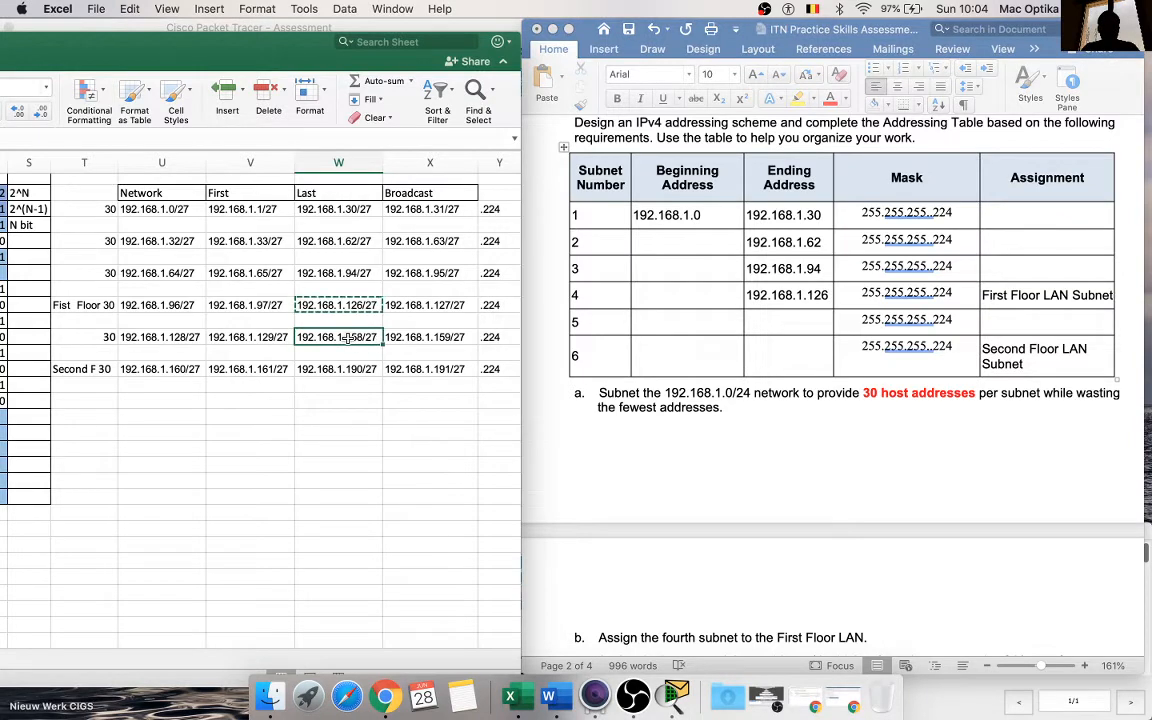
key("super+c")
left_click(780, 318)
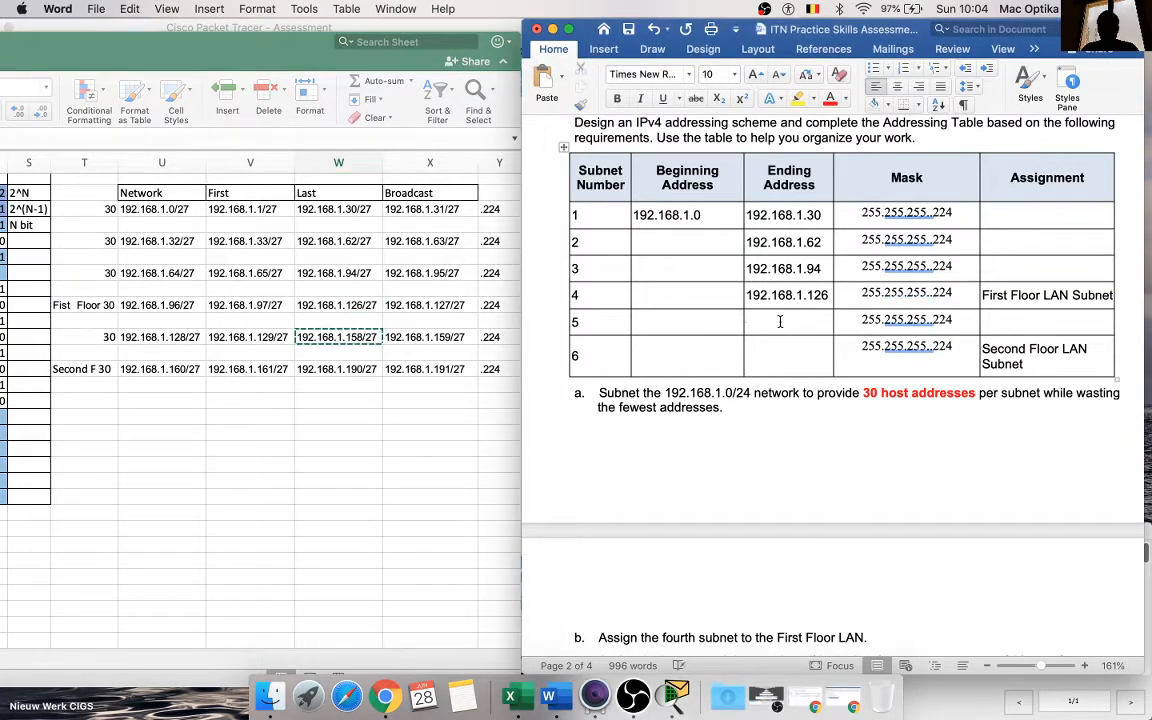
key("super+v")
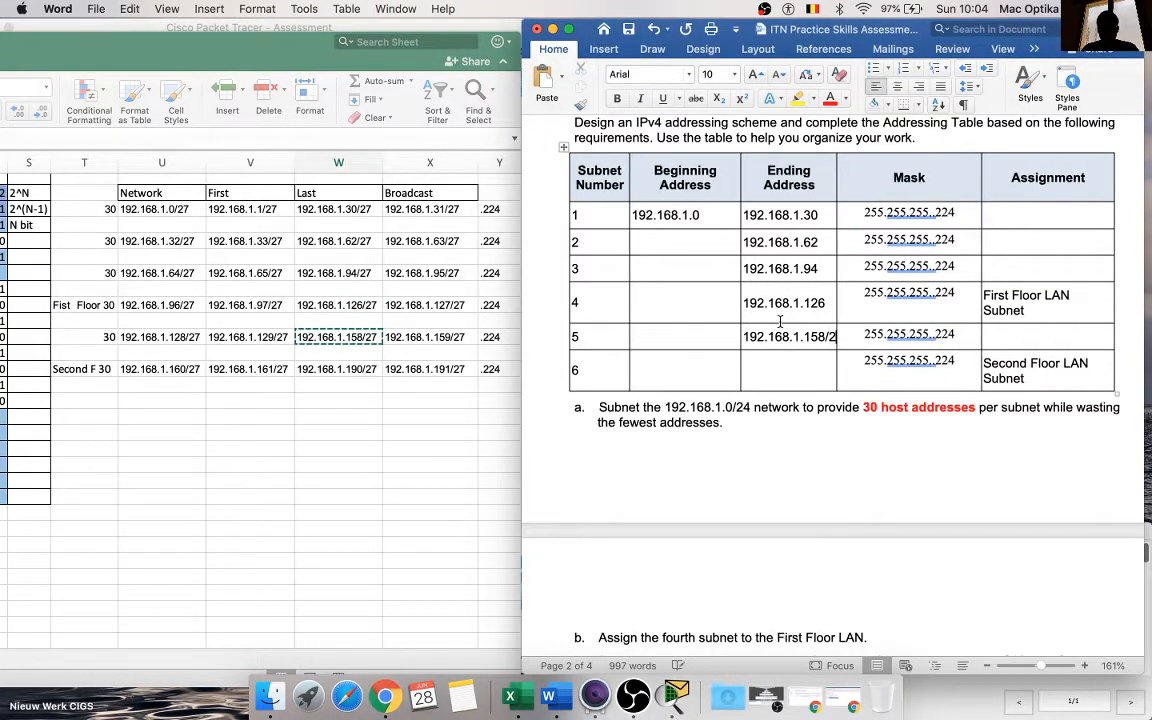
key("BackSpace")
key("BackSpace")
key("BackSpace")
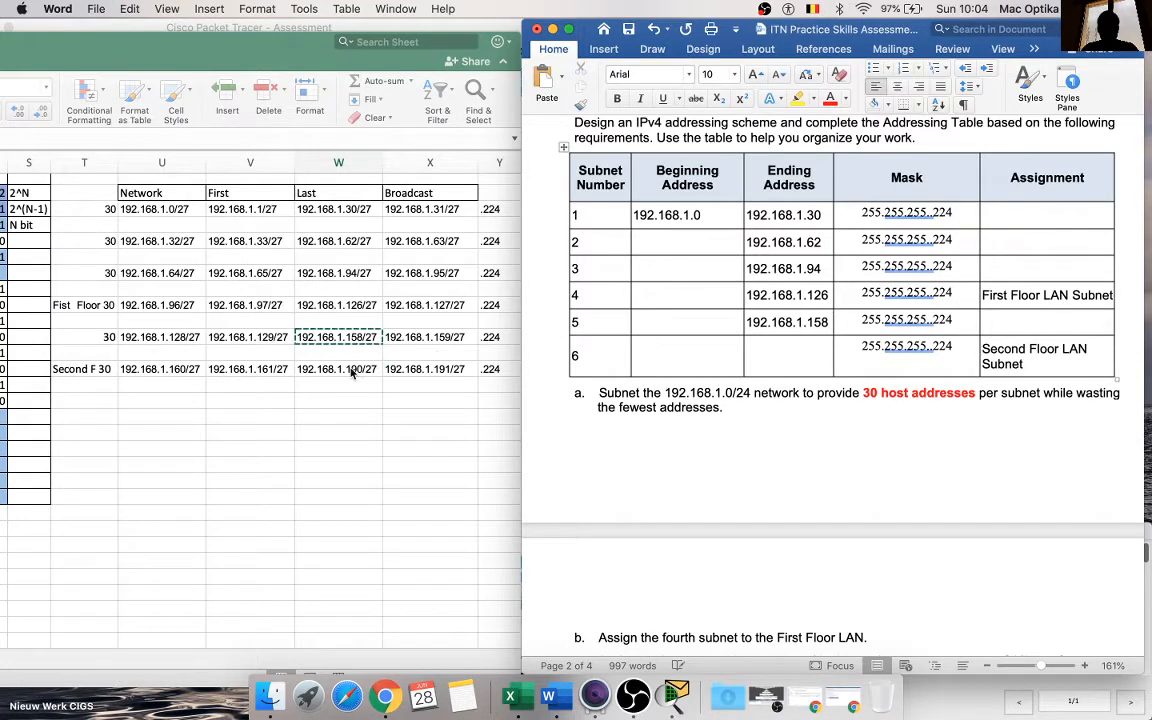
Step: Copy the Second Floor subnet's last host address from W13 into the Ending Address cell of subnet 6 and trim it to 192.168.1.190
left_click(351, 372)
key("super+c")
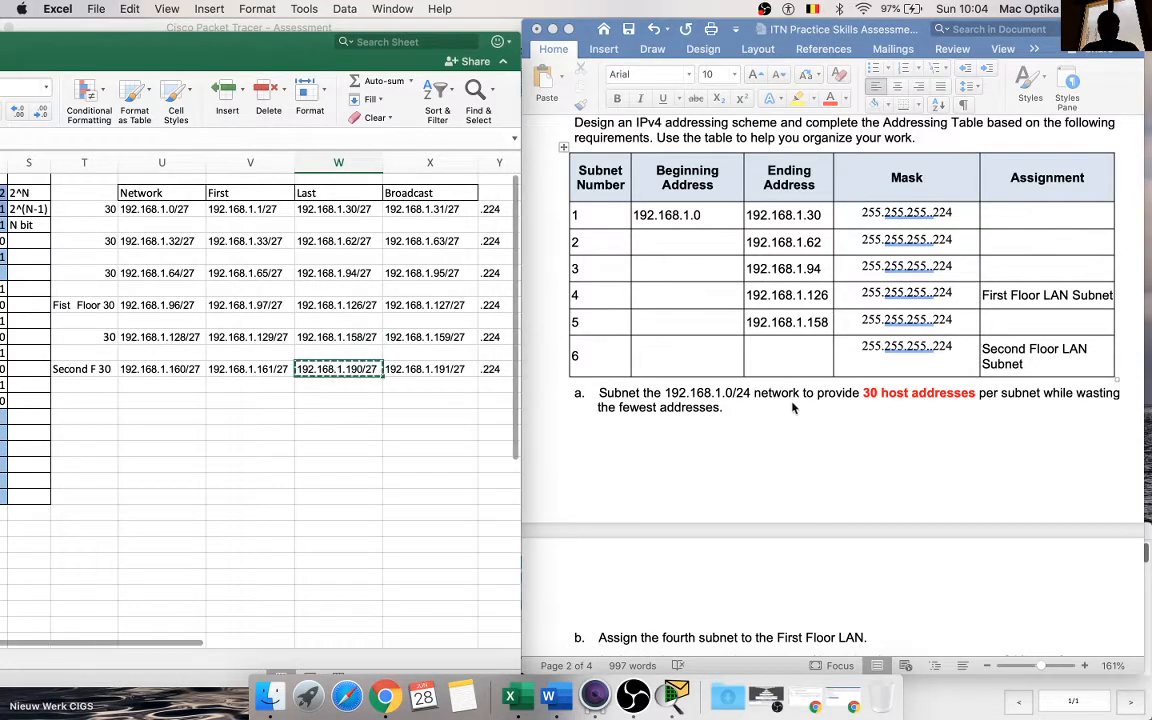
left_click(785, 358)
key("super+v")
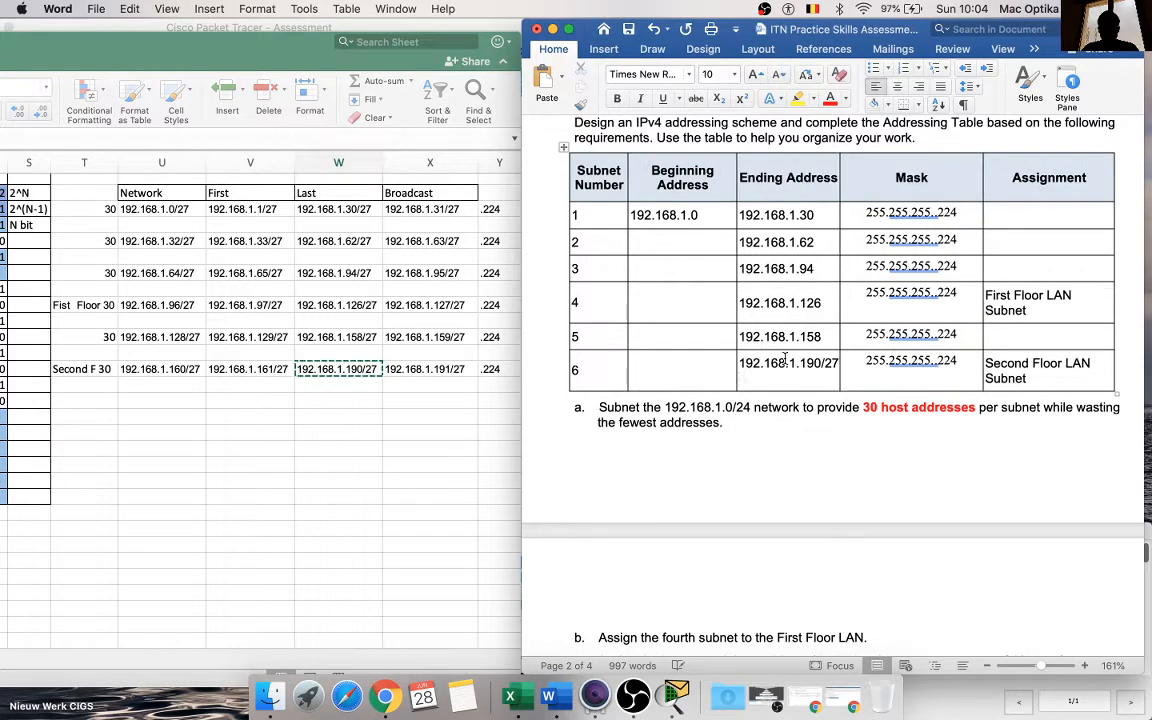
key("BackSpace")
key("BackSpace")
key("BackSpace")
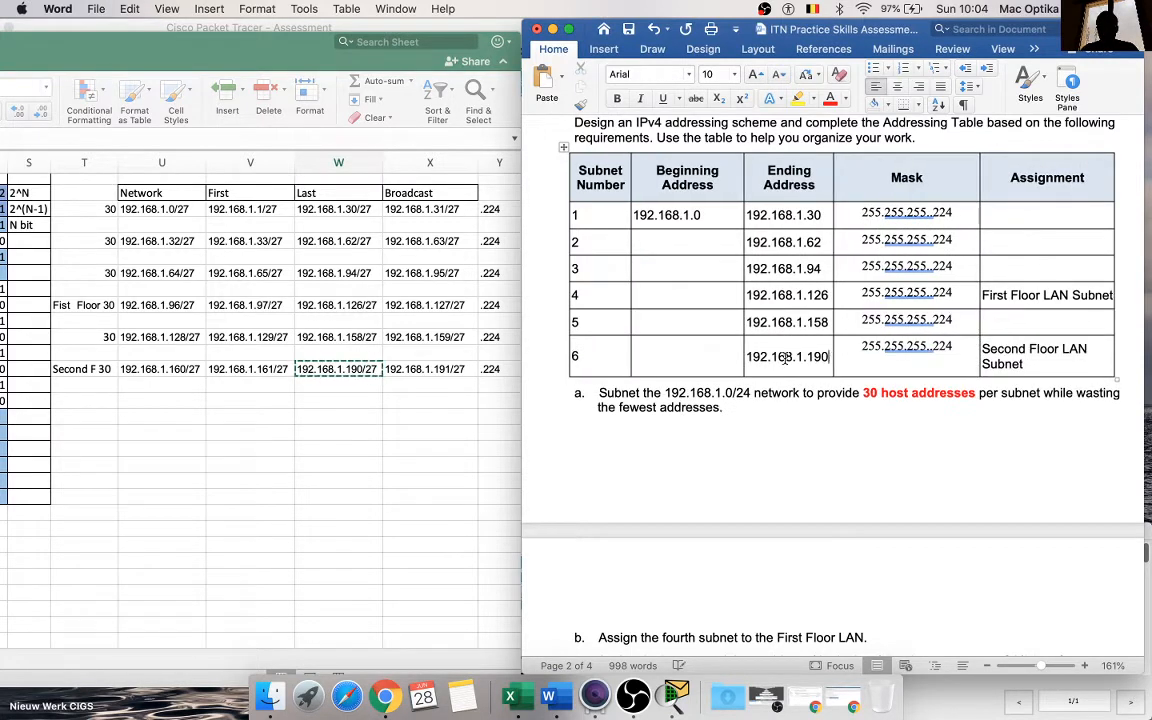
Step: Insert a new column to the right of the Ending Address column in the addressing table
left_click(853, 183)
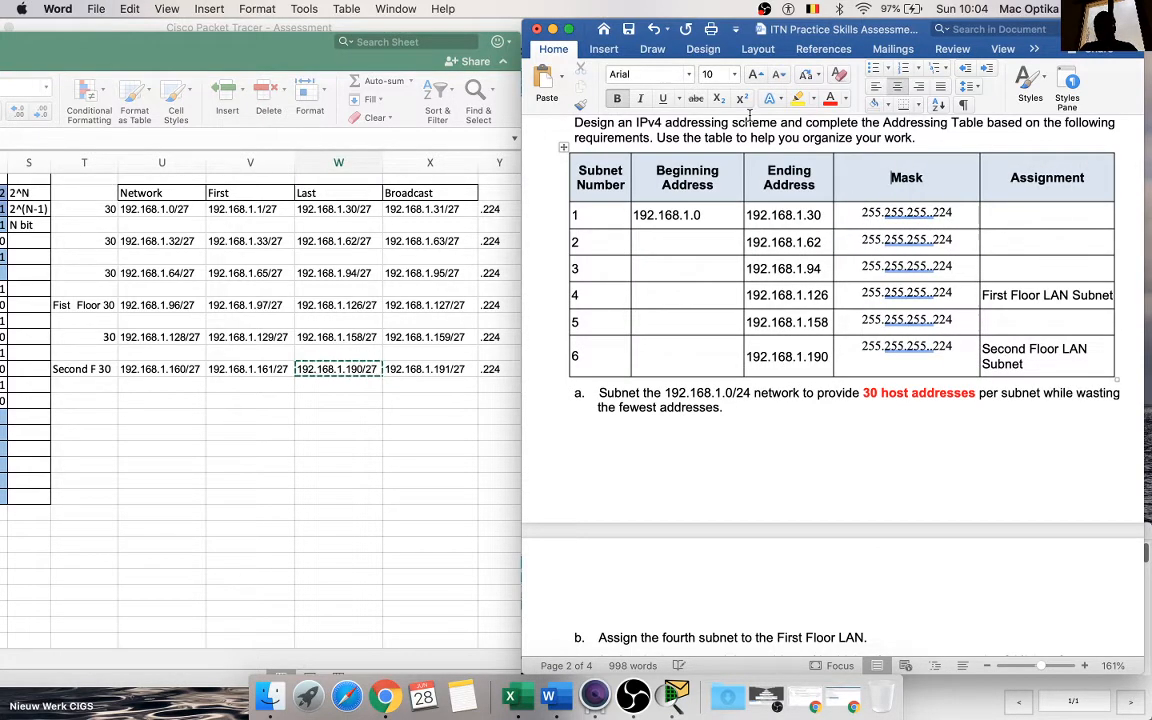
left_click(603, 50)
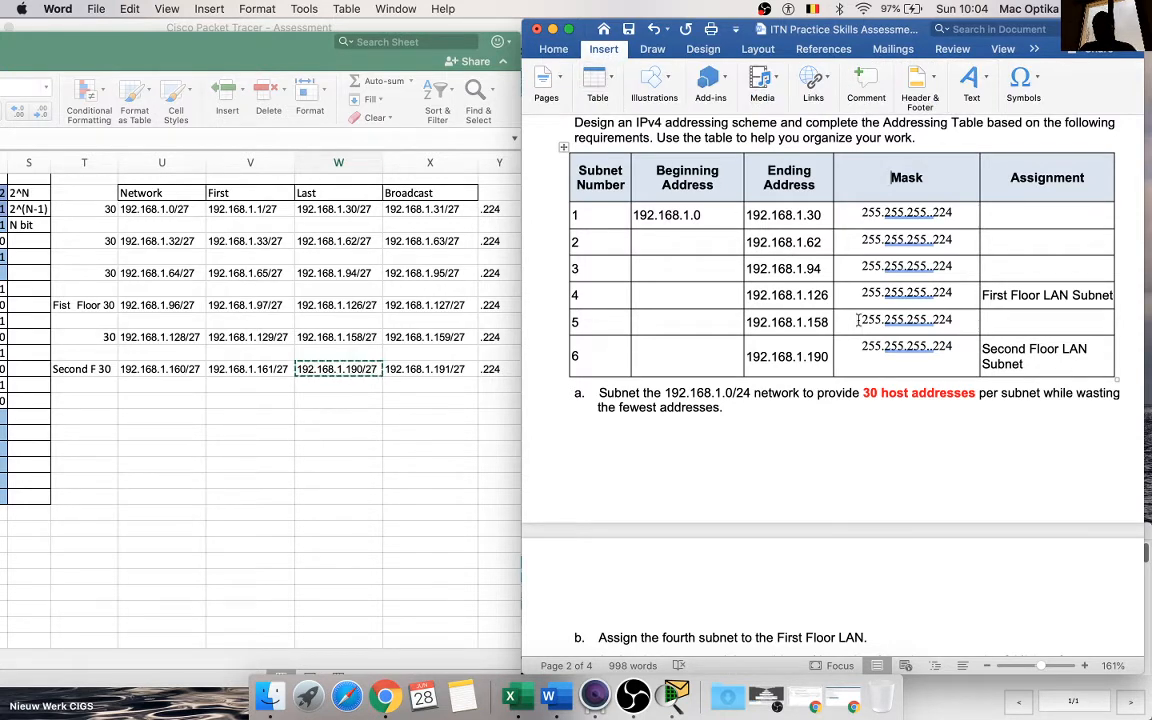
right_click(821, 305)
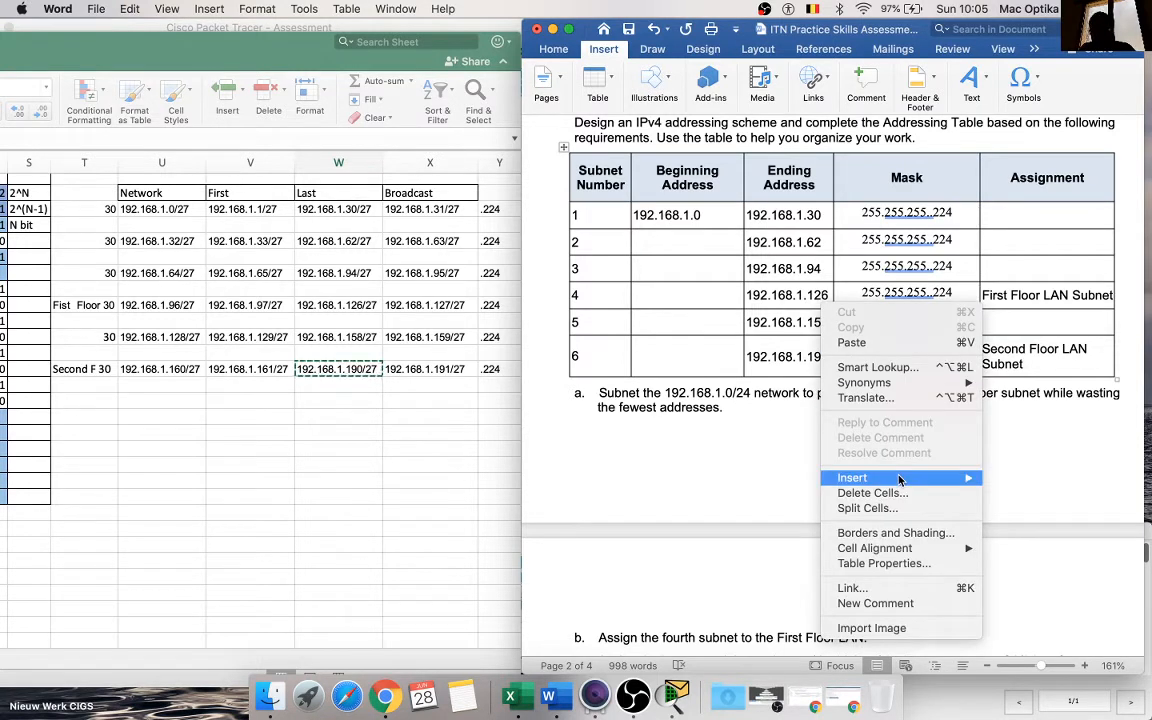
mouse_move(966, 482)
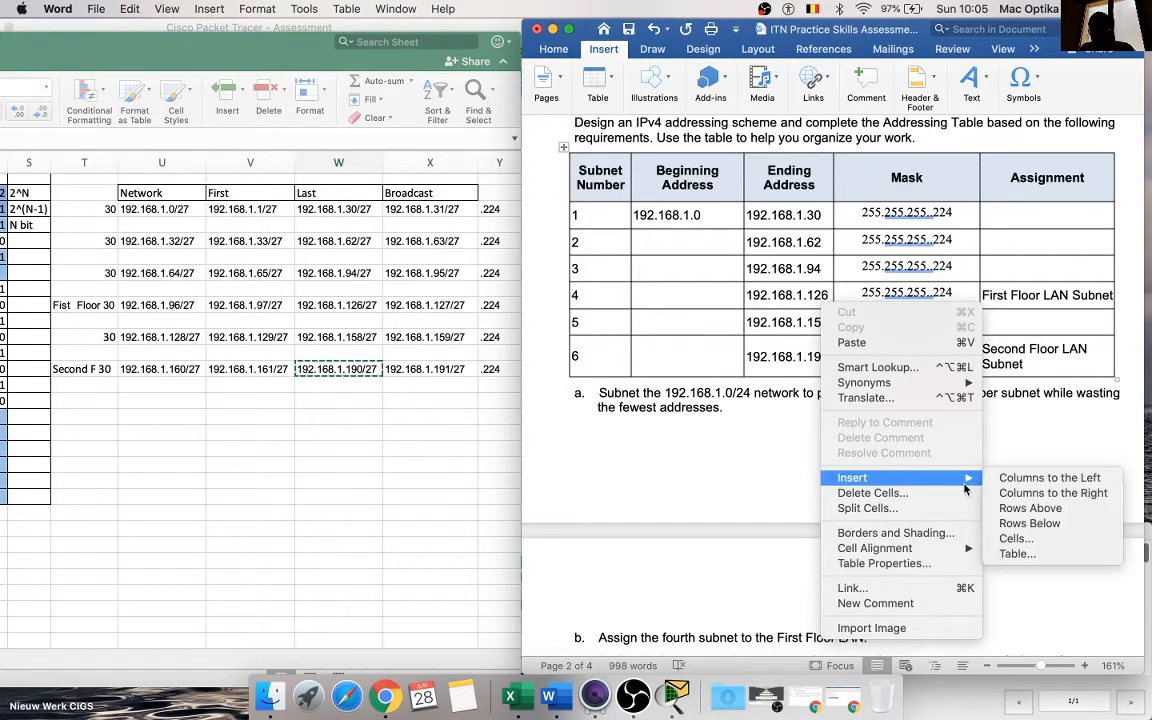
left_click(1072, 494)
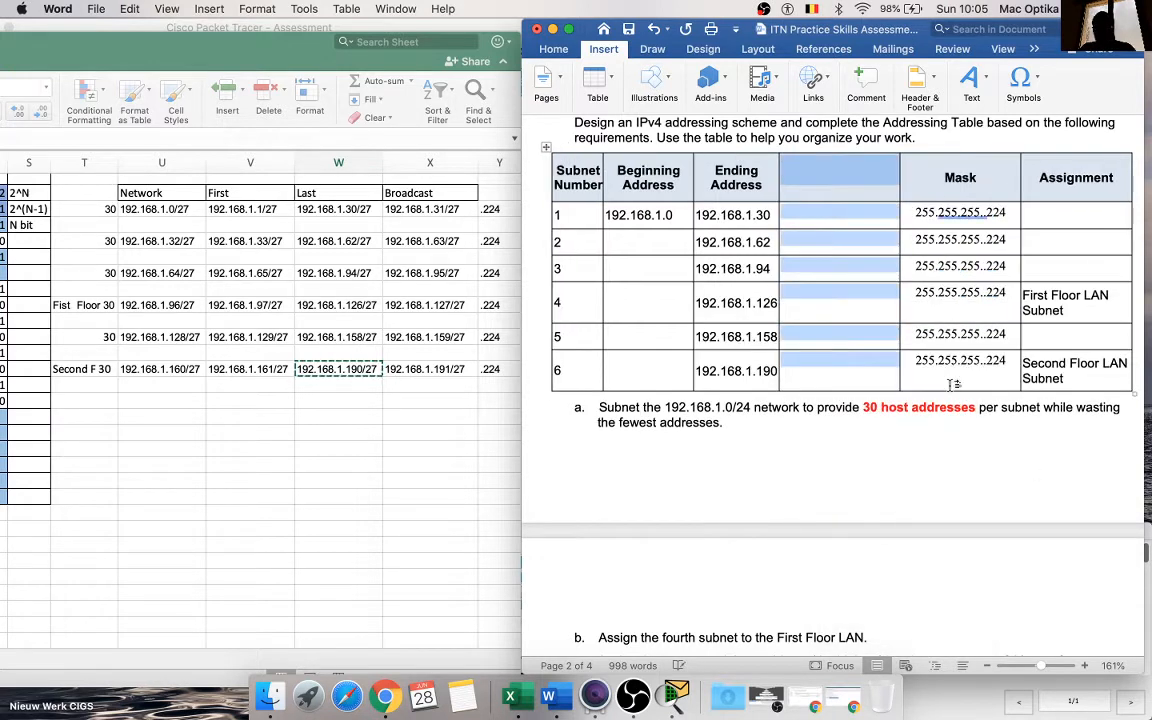
Step: Copy the Broadcast heading from the Excel sheet into the header cell of the new column
left_click(406, 192)
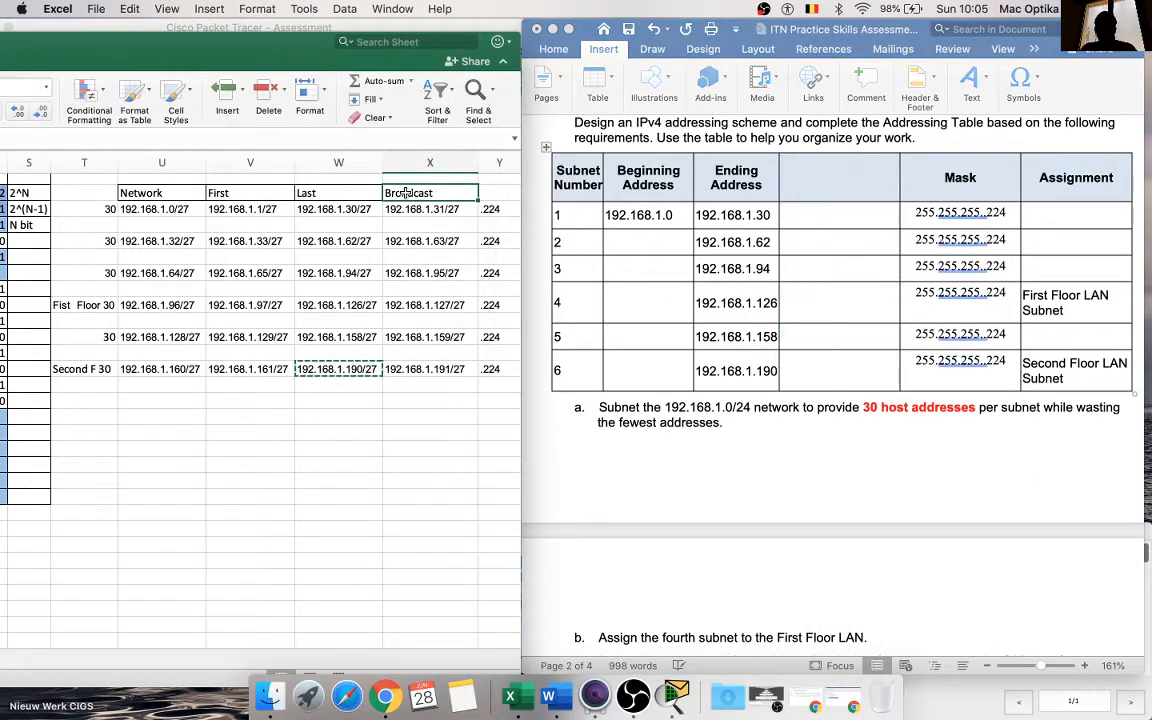
left_click(876, 200)
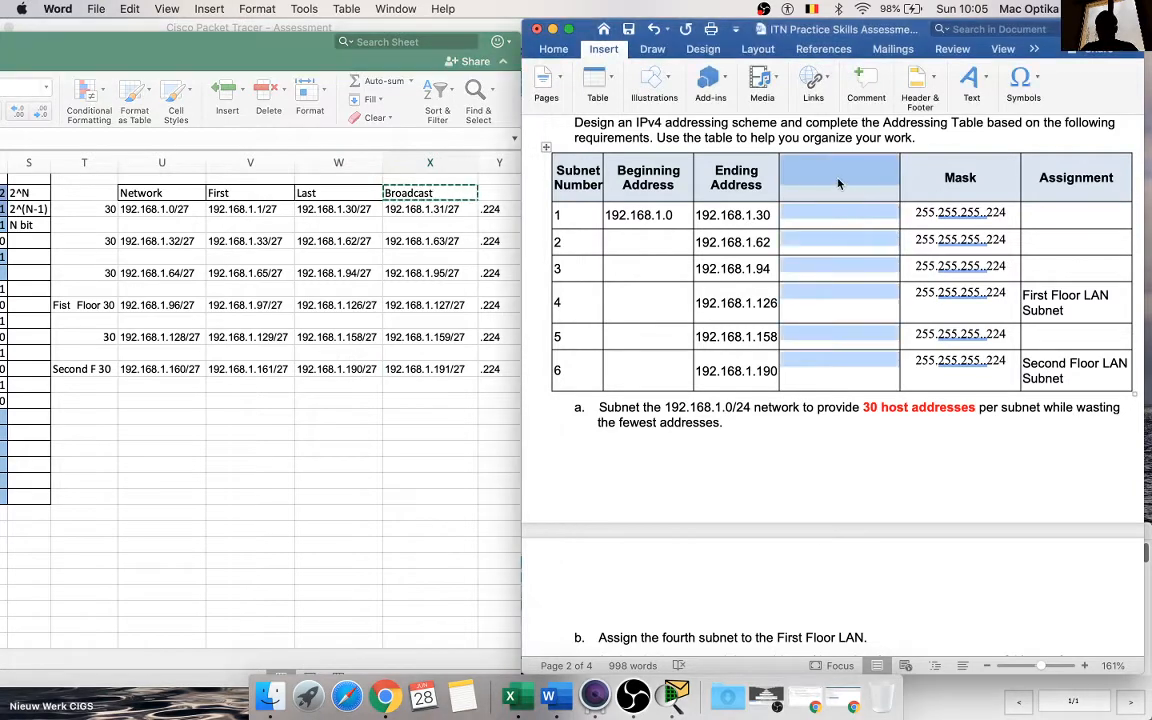
left_click(838, 184)
key("super+v")
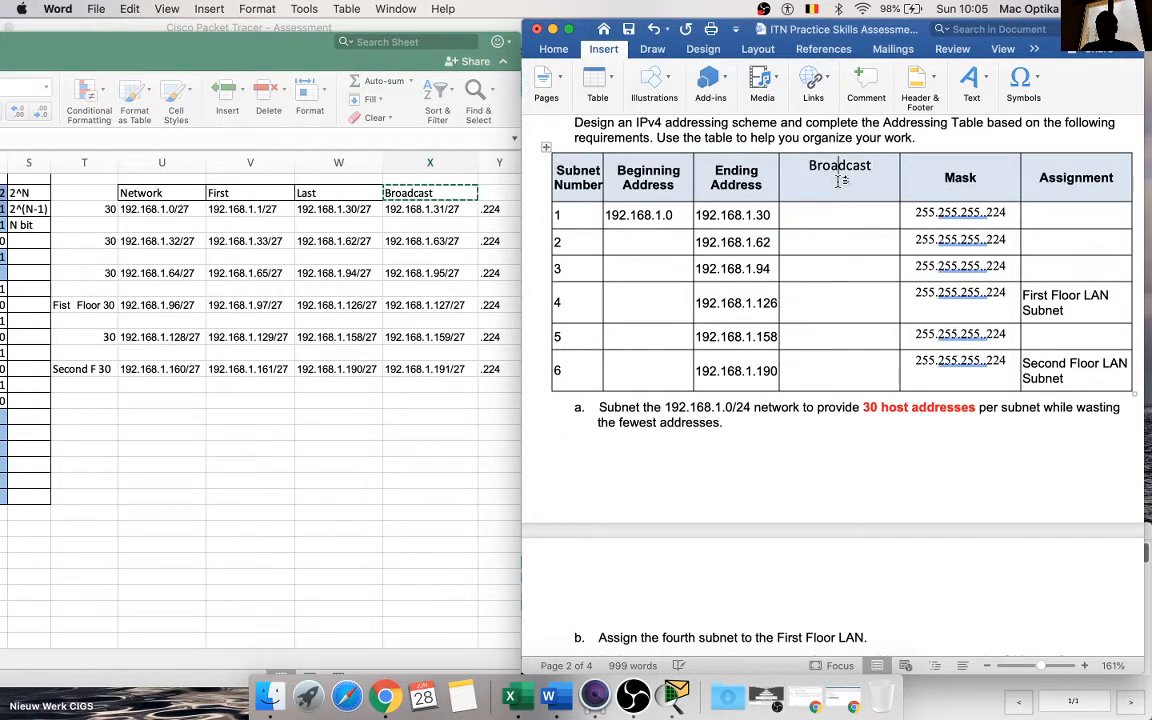
Step: Copy the first subnet's broadcast address from Excel into the Broadcast cell of subnet 1 and trim it to 192.168.1.31
left_click(400, 194)
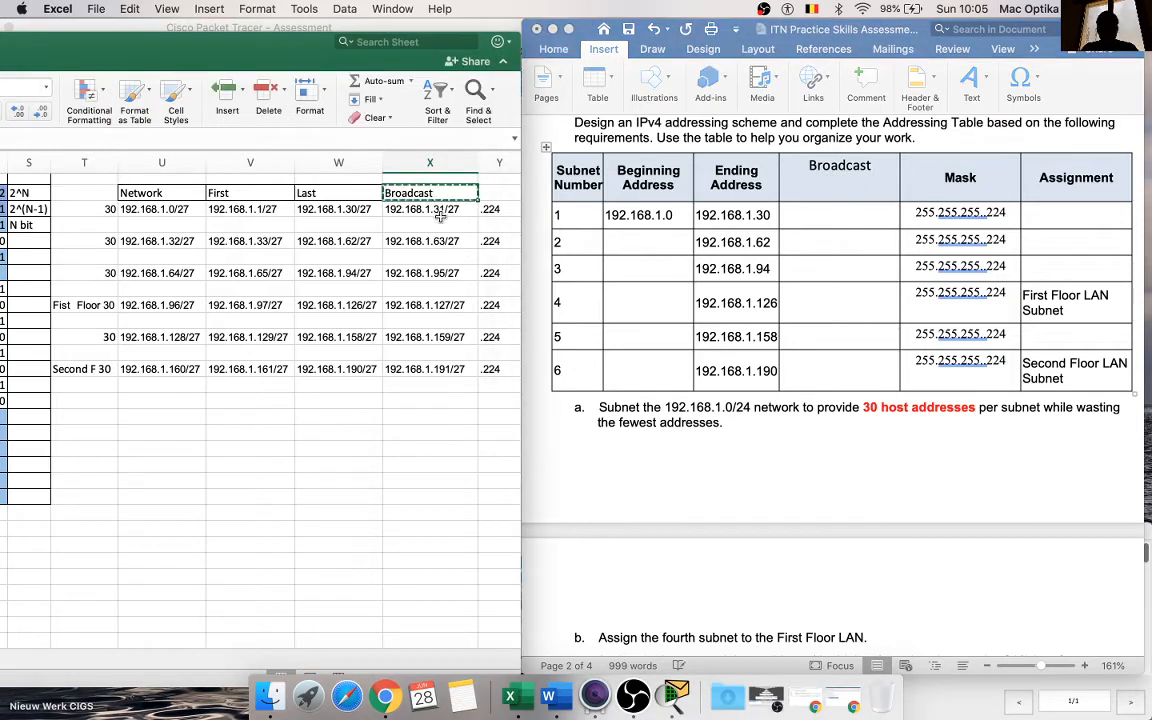
left_click(438, 209)
key("super+c")
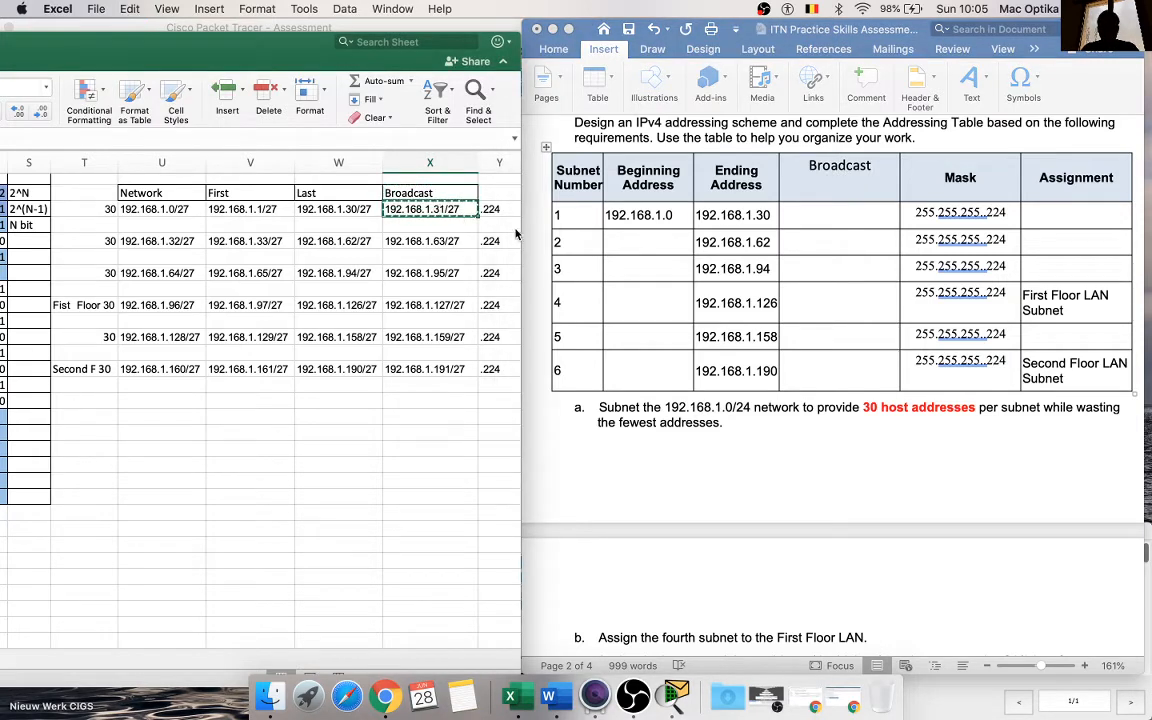
left_click(816, 215)
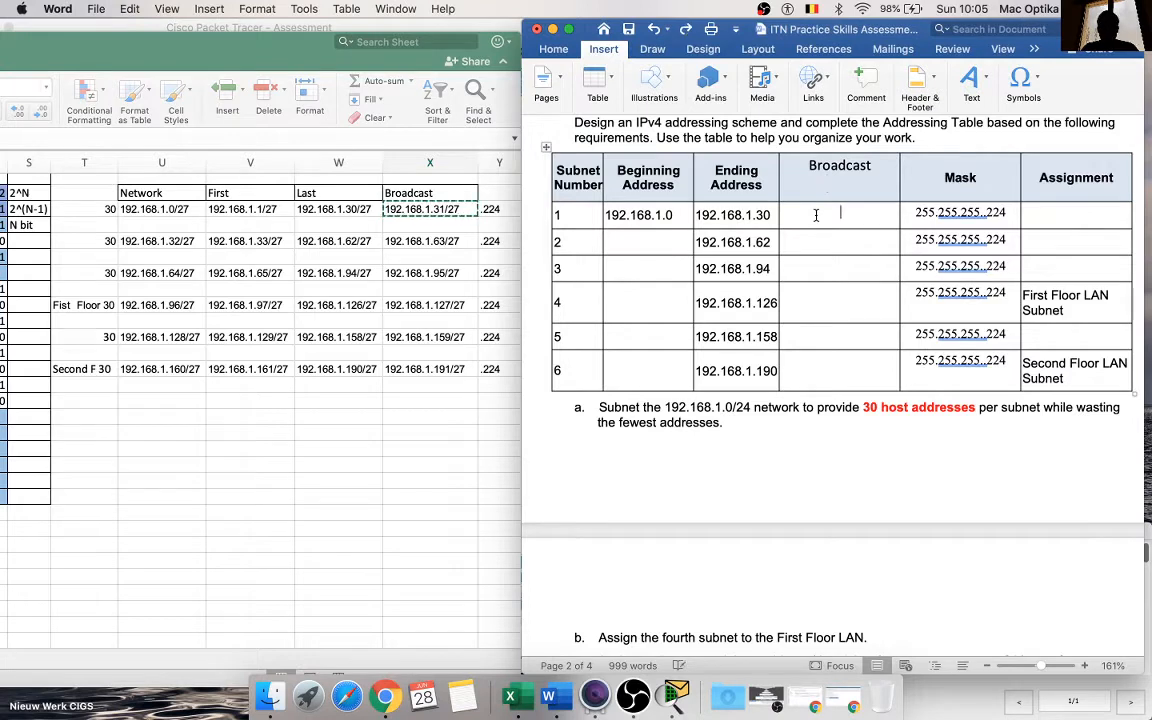
key("super+v")
key("BackSpace")
key("BackSpace")
key("BackSpace")
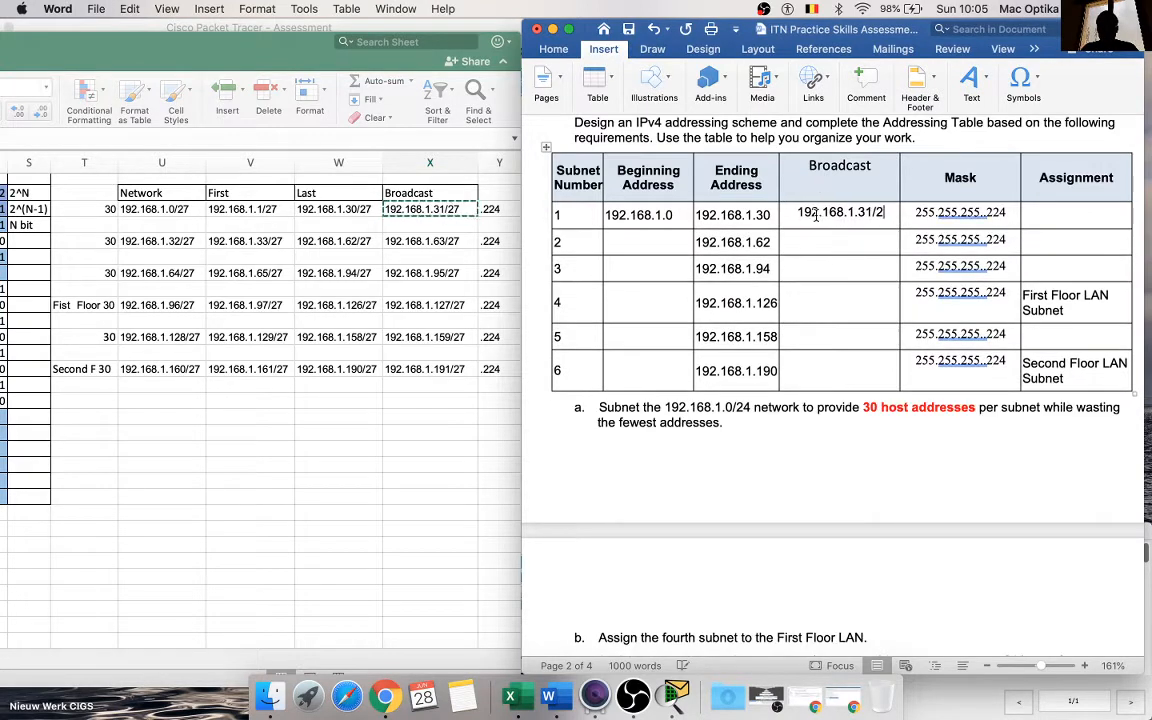
Step: Copy the broadcast address in X5 into the Broadcast cell of subnet 2 and remove /27, leaving 192.168.1.63
left_click(432, 243)
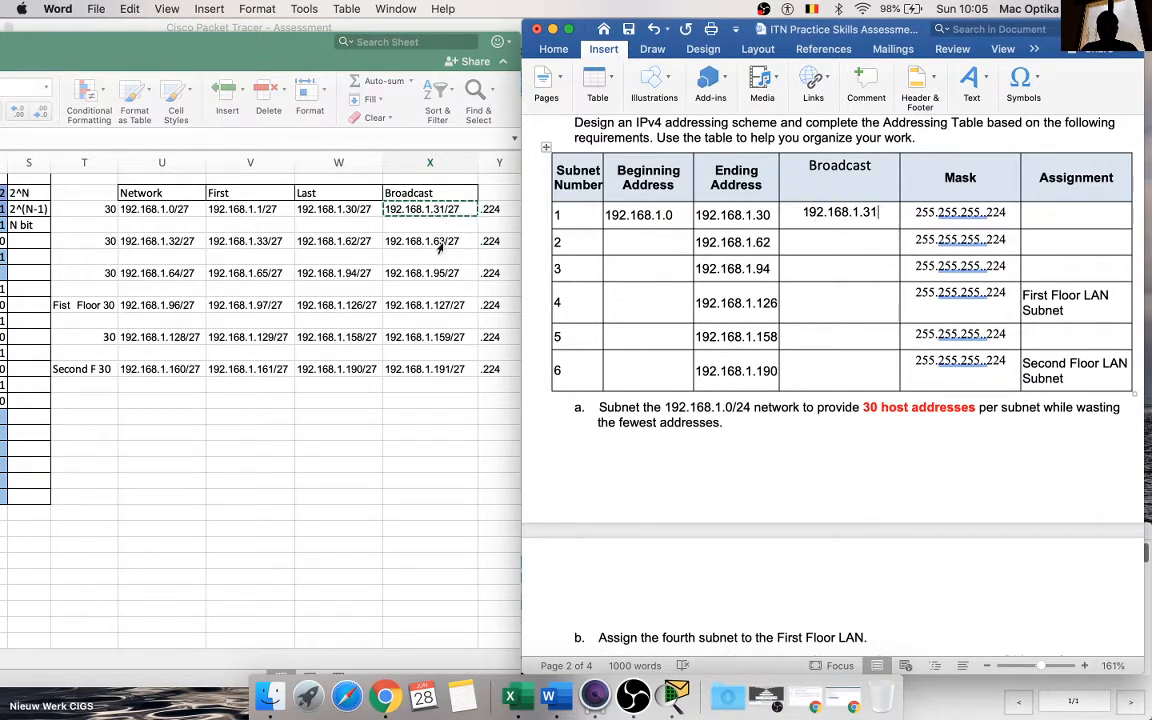
key("super+c")
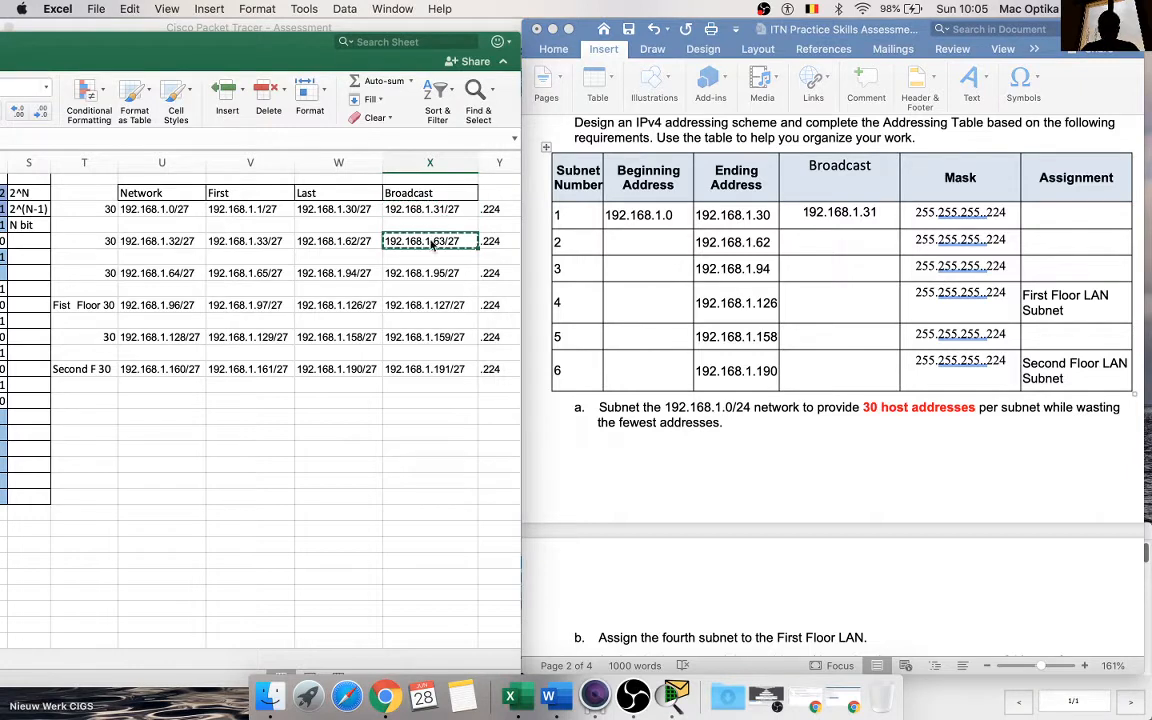
left_click(825, 244)
key("super+v")
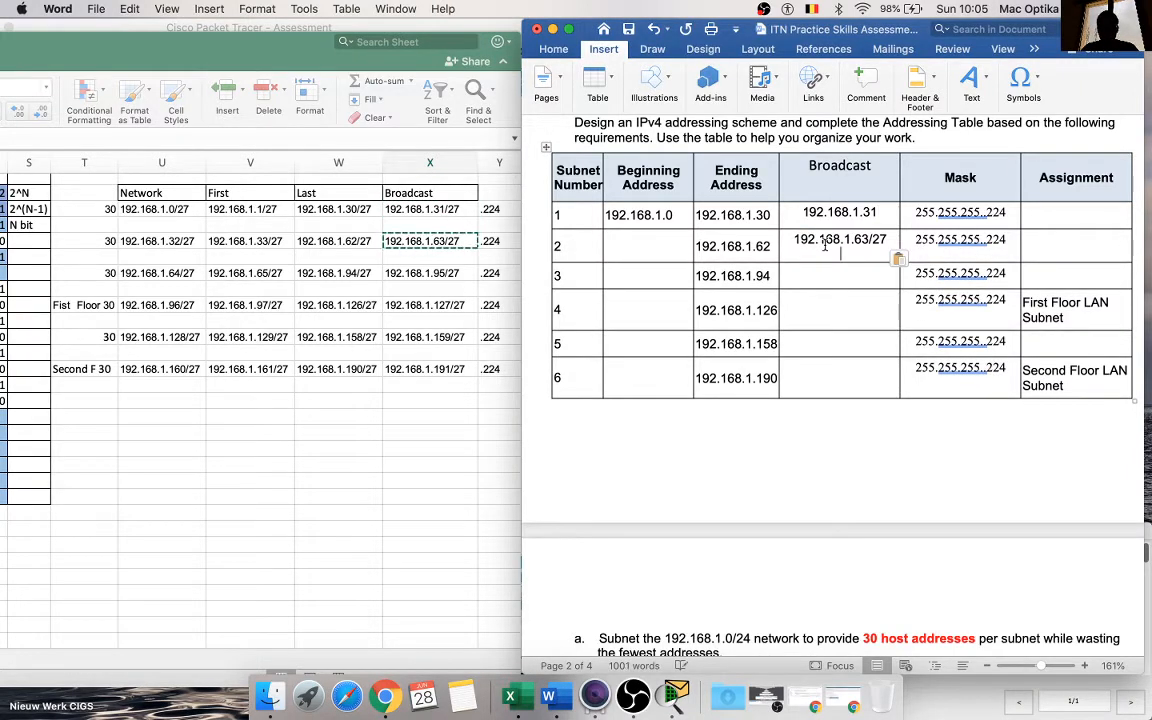
key("BackSpace")
key("BackSpace")
key("BackSpace")
key("BackSpace")
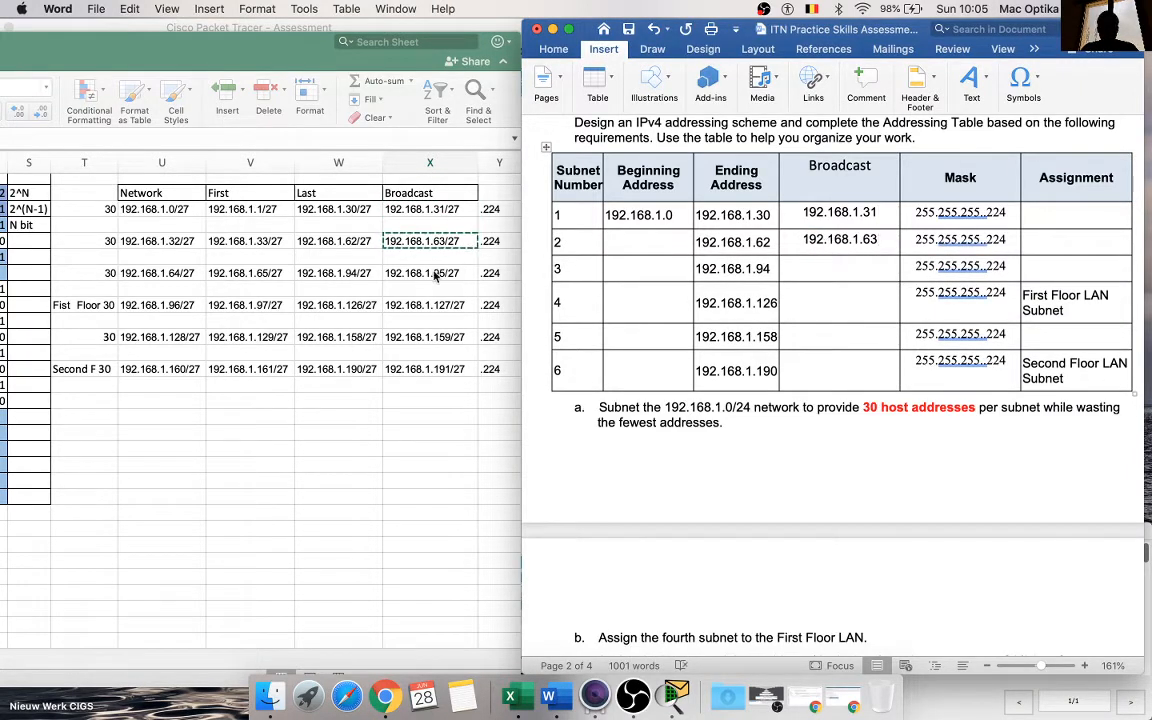
Step: Copy the broadcast address in X7 into the Broadcast cell of subnet 3, leaving 192.168.1.95 without the prefix length
left_click(419, 274)
key("super+c")
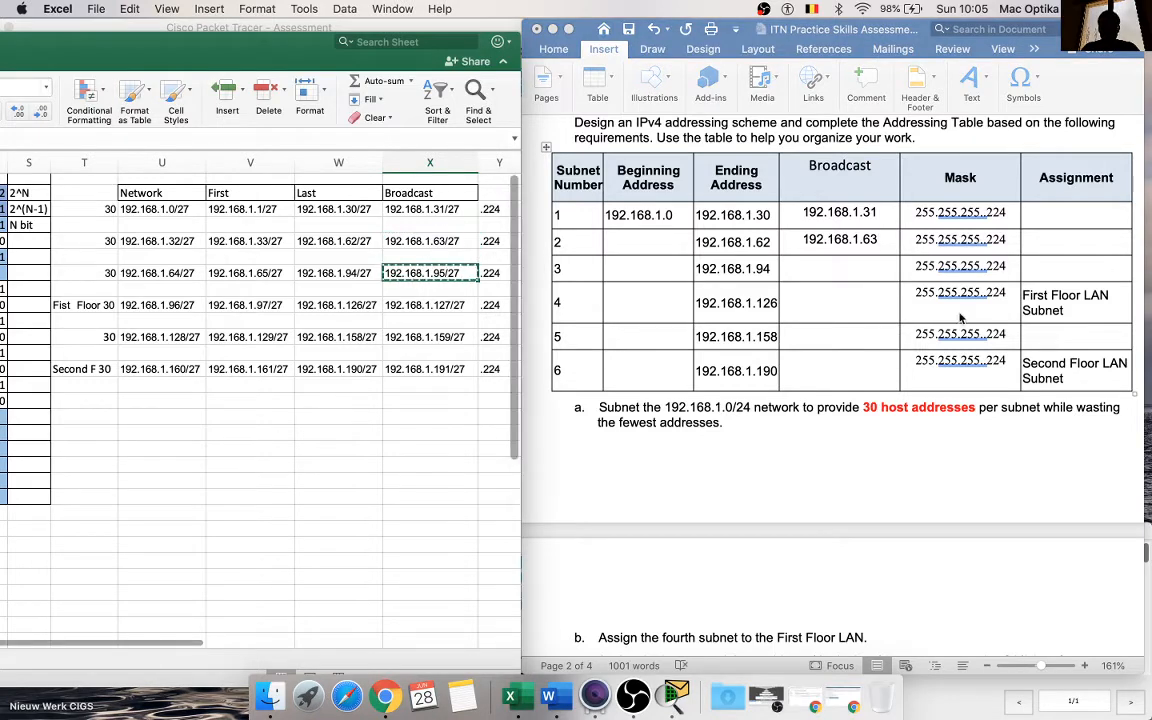
left_click(820, 267)
key("super+v")
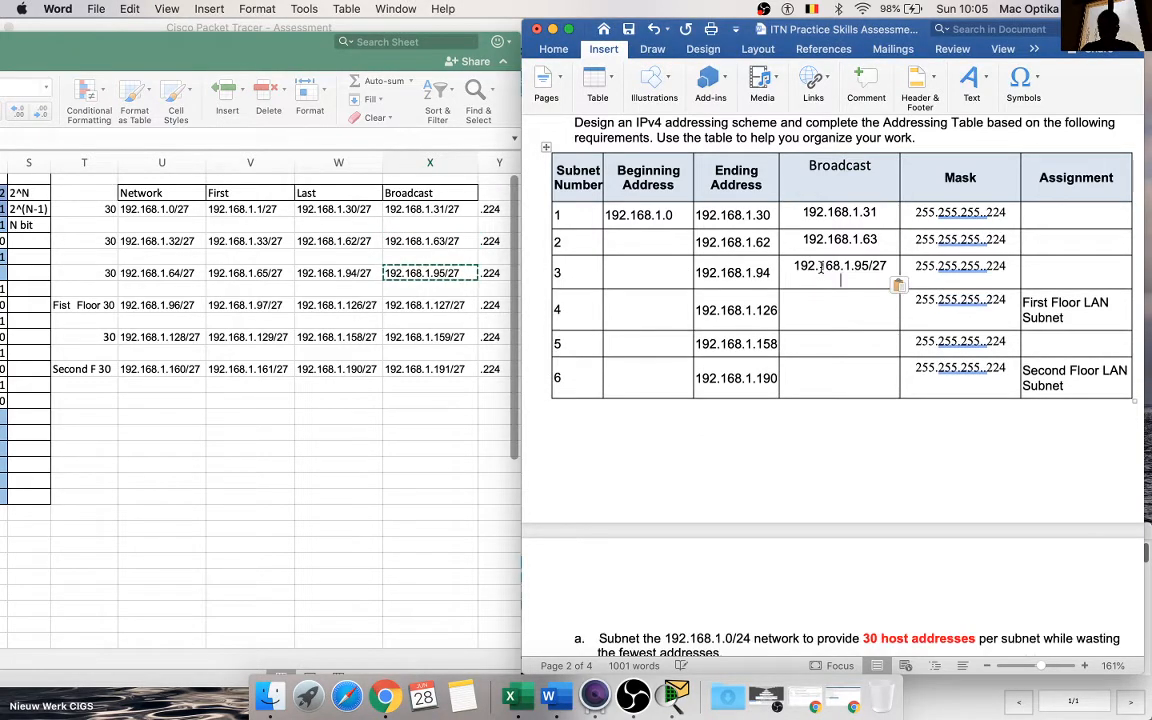
key("BackSpace")
key("BackSpace")
key("BackSpace")
key("BackSpace")
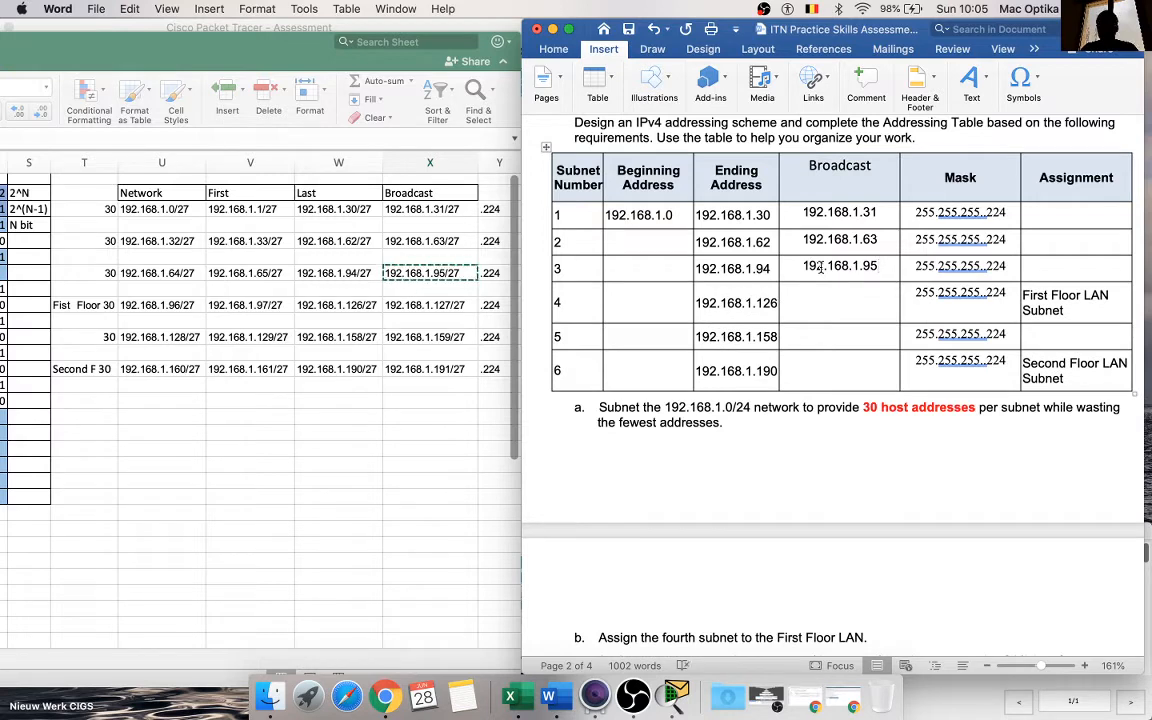
Step: Copy the First Floor subnet's broadcast address from X9 into the Broadcast cell of subnet 4 and trim it to 192.168.1.127
left_click(430, 304)
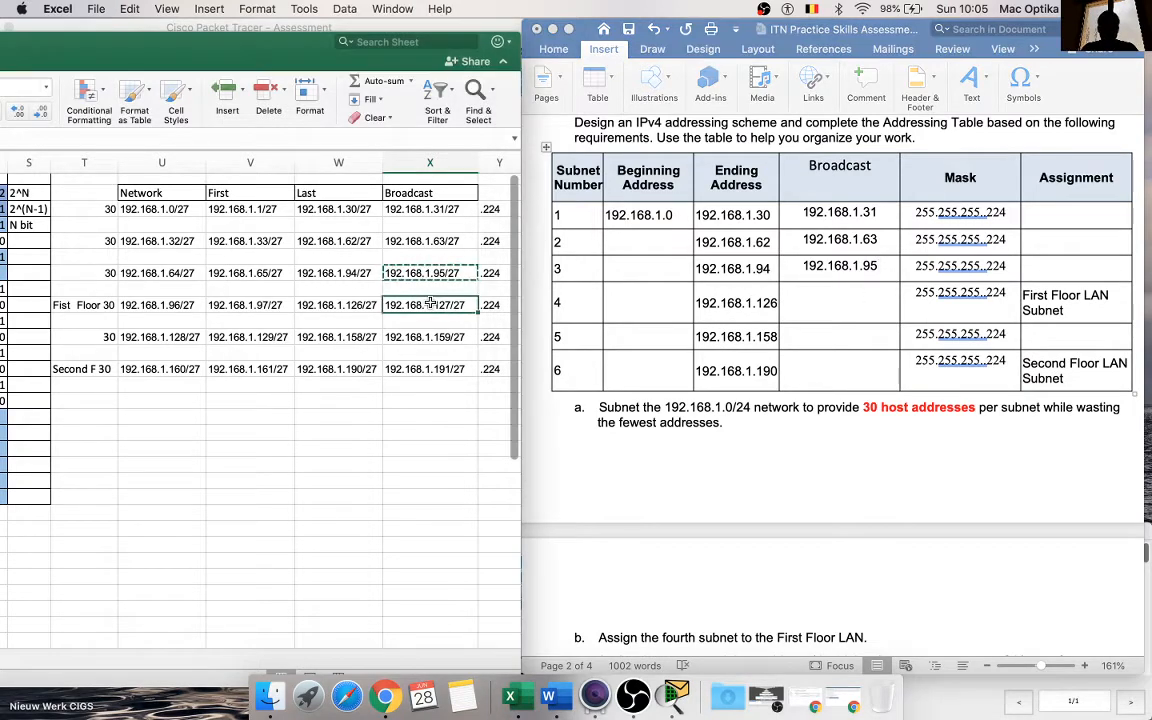
key("super+c")
left_click(836, 303)
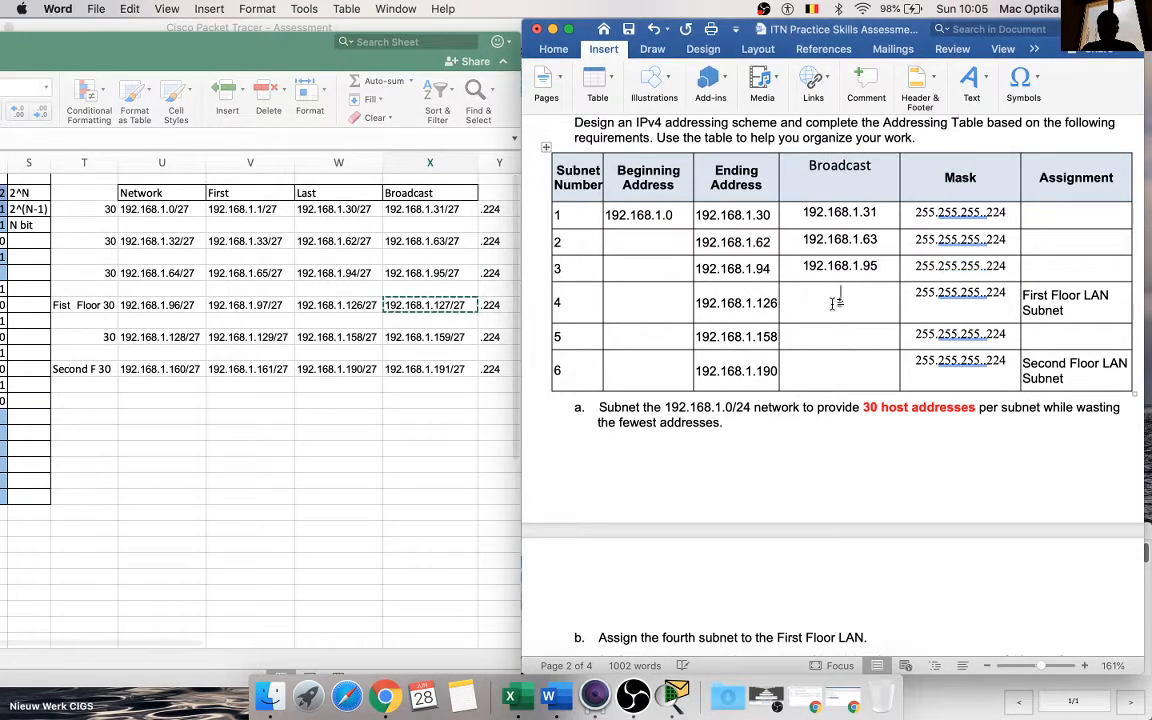
key("super+v")
key("BackSpace")
key("BackSpace")
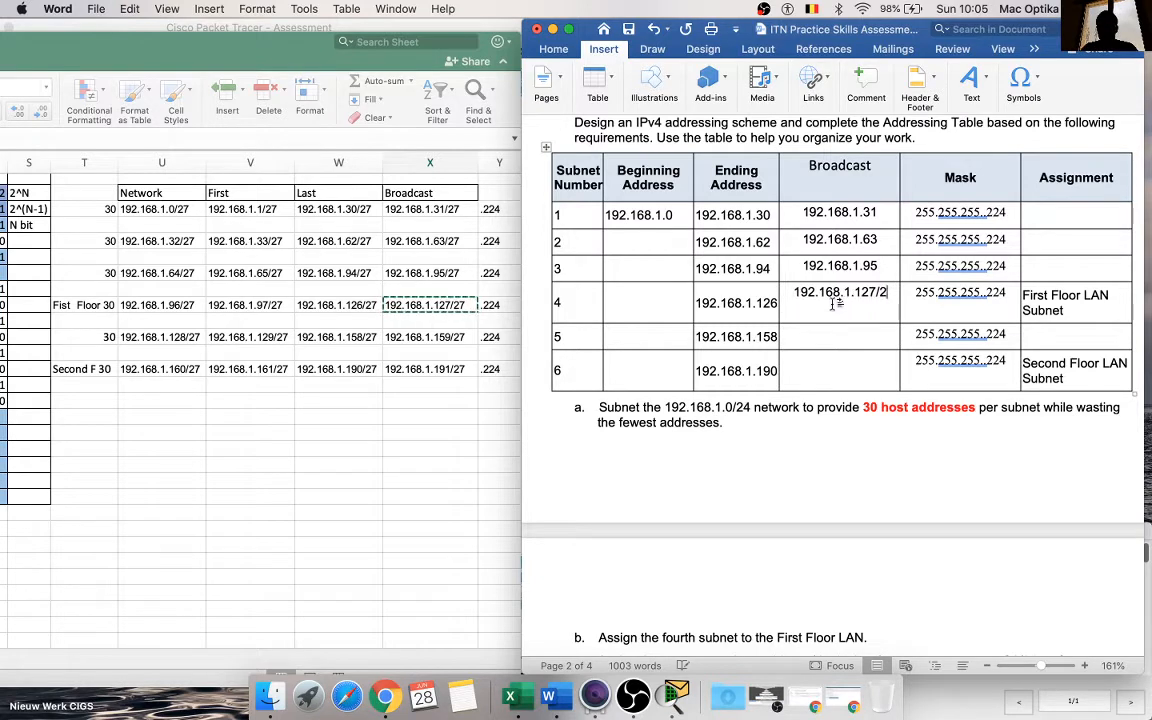
key("BackSpace")
key("BackSpace")
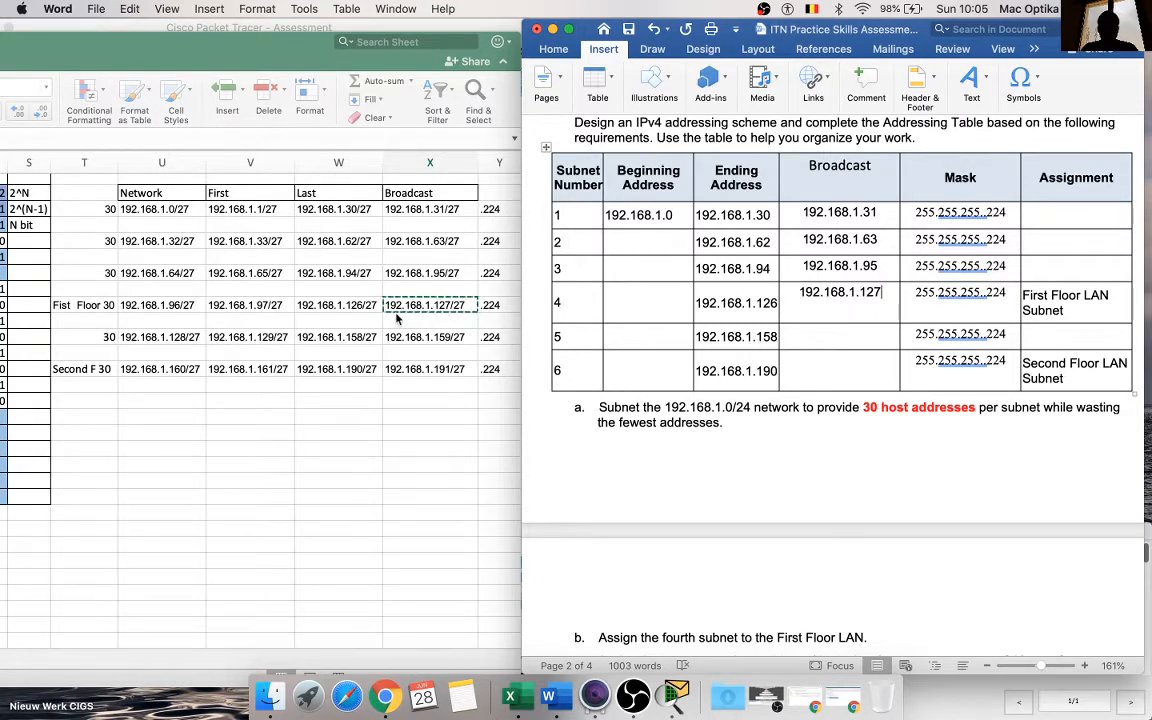
Step: Copy the broadcast address in X11 into the Broadcast cell of subnet 5 and remove /27, leaving 192.168.1.159
left_click(419, 334)
left_click(425, 337)
key("super+c")
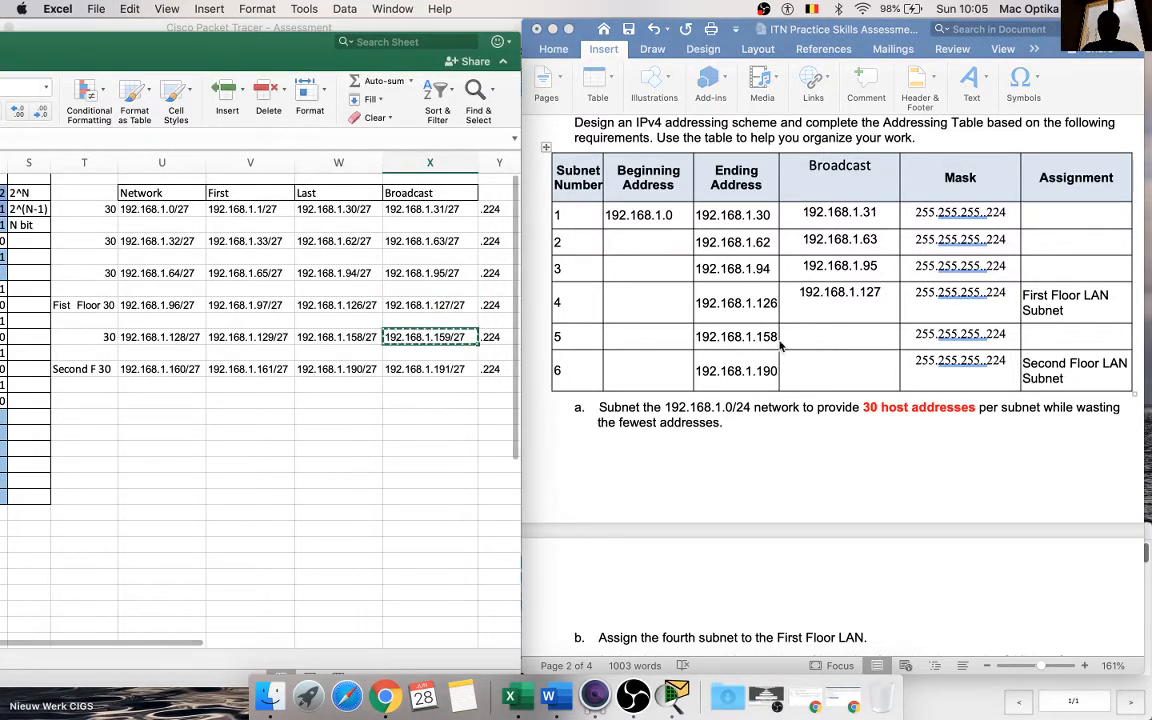
left_click(825, 336)
key("super+v")
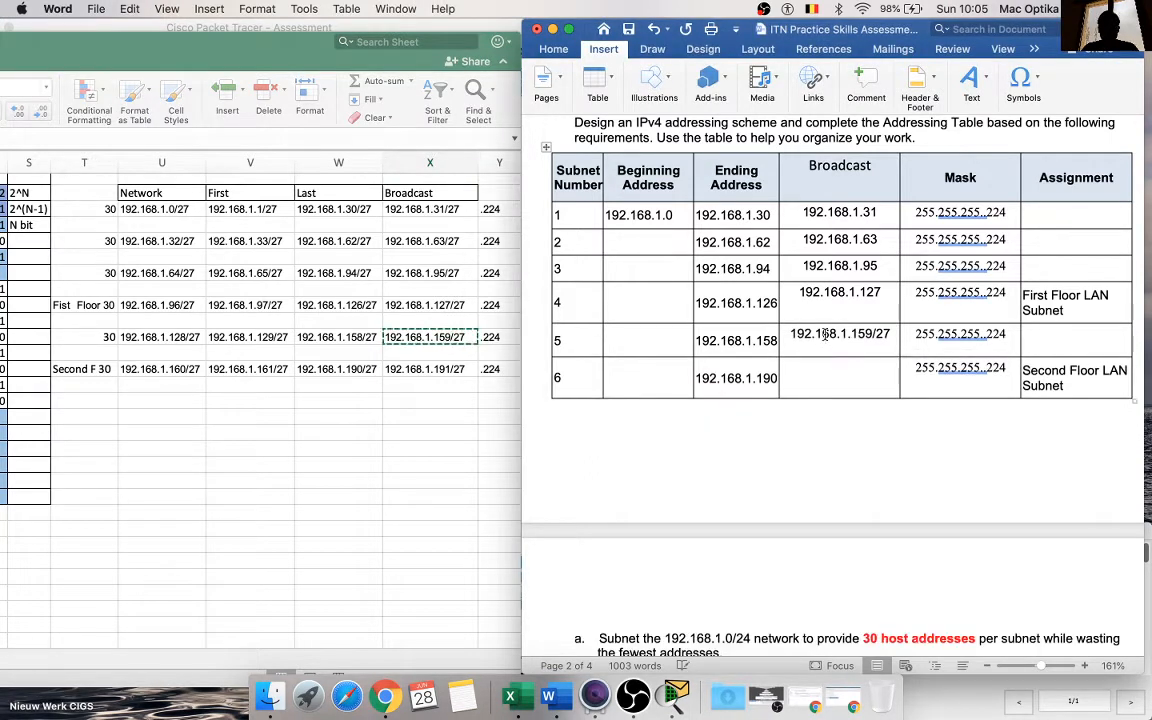
key("BackSpace")
key("BackSpace")
key("BackSpace")
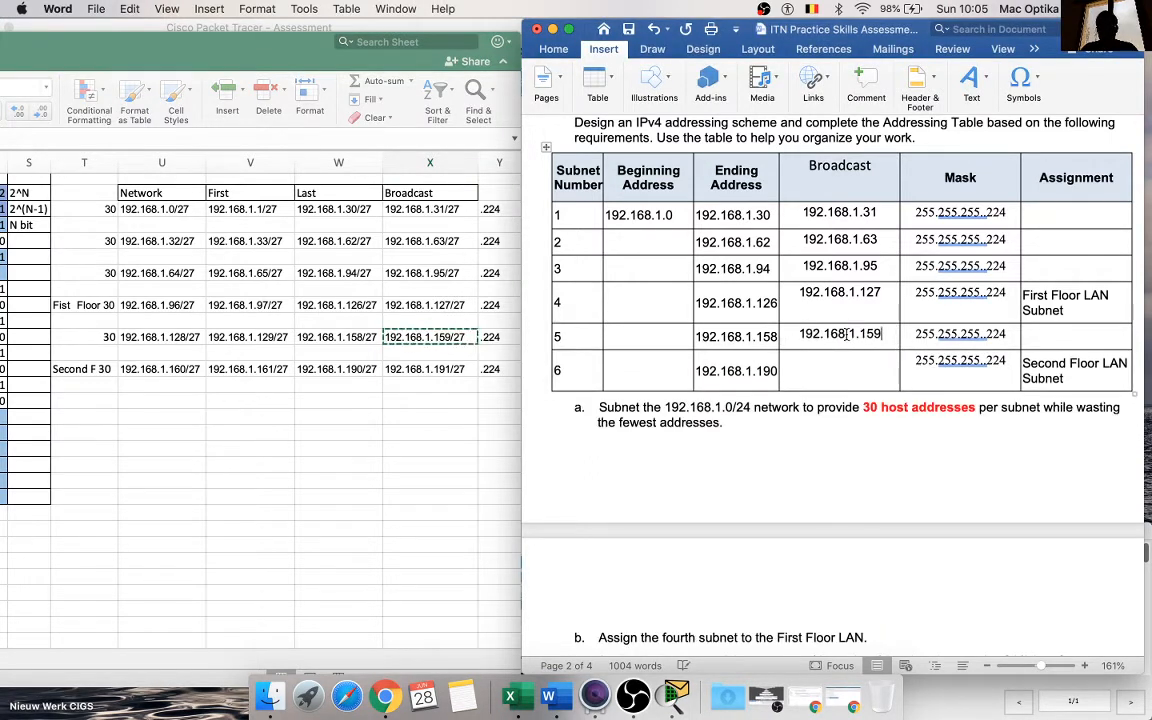
Step: Paste the copied broadcast address into the Broadcast cell of subnet 6 and trim it to 192.168.1.159
left_click(420, 372)
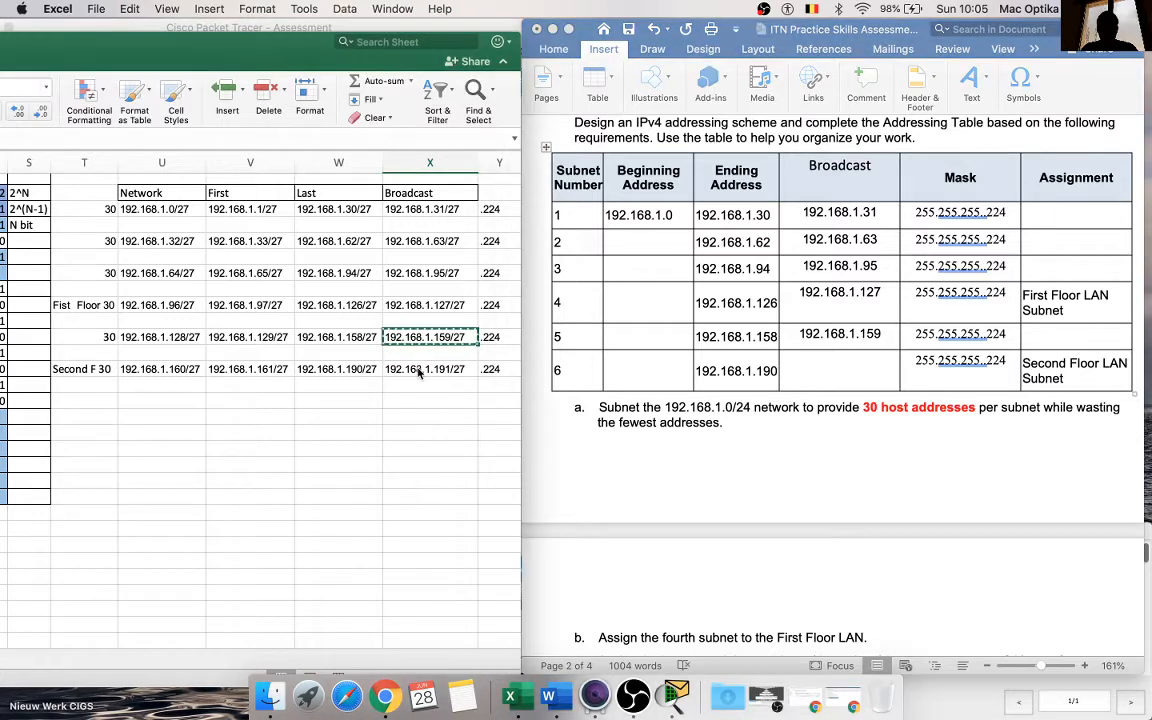
double_click(420, 370)
left_click(829, 370)
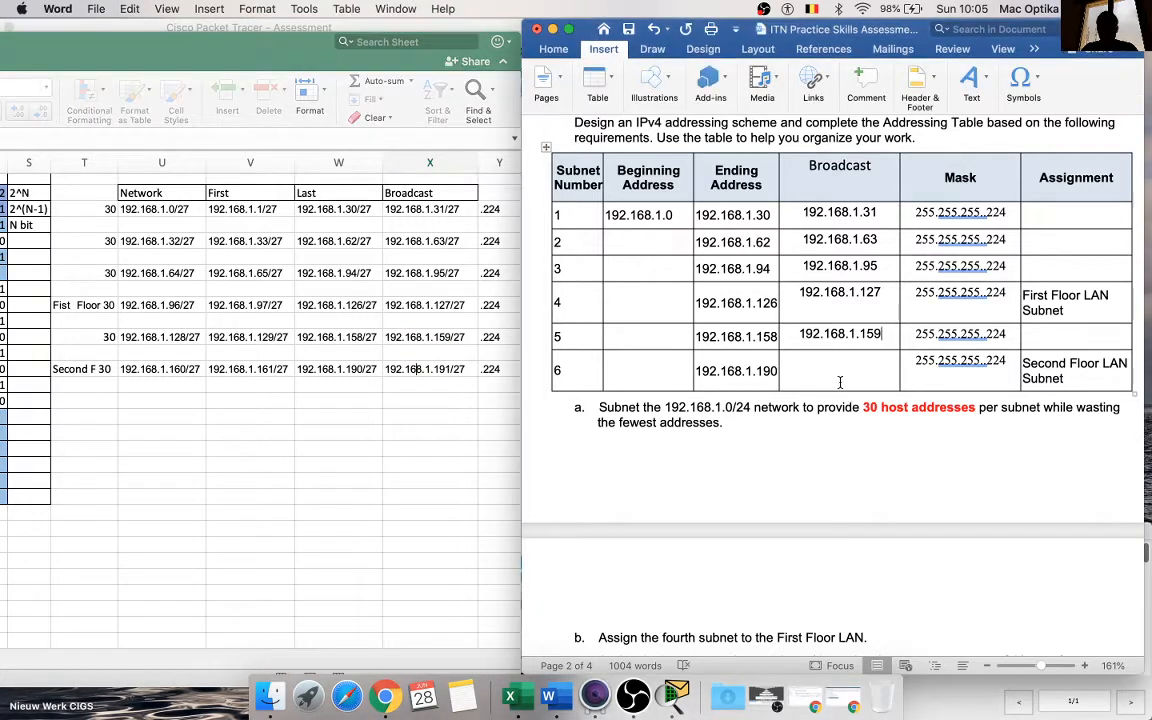
key("super+v")
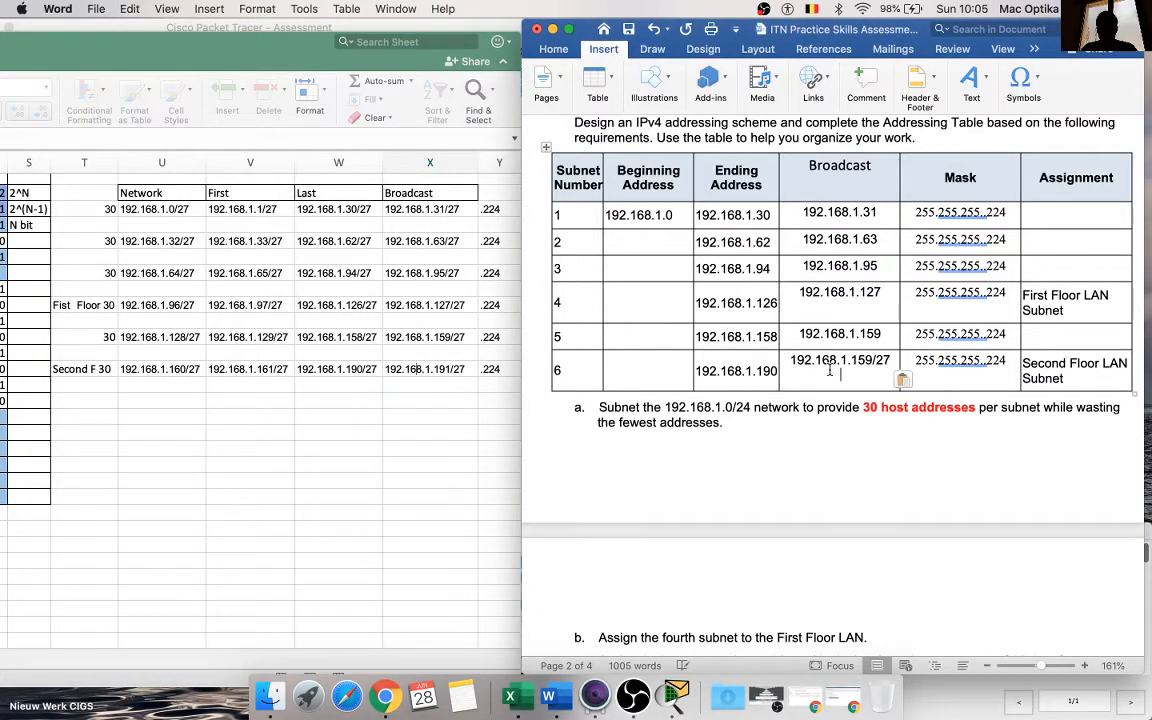
key("BackSpace")
key("BackSpace")
key("BackSpace")
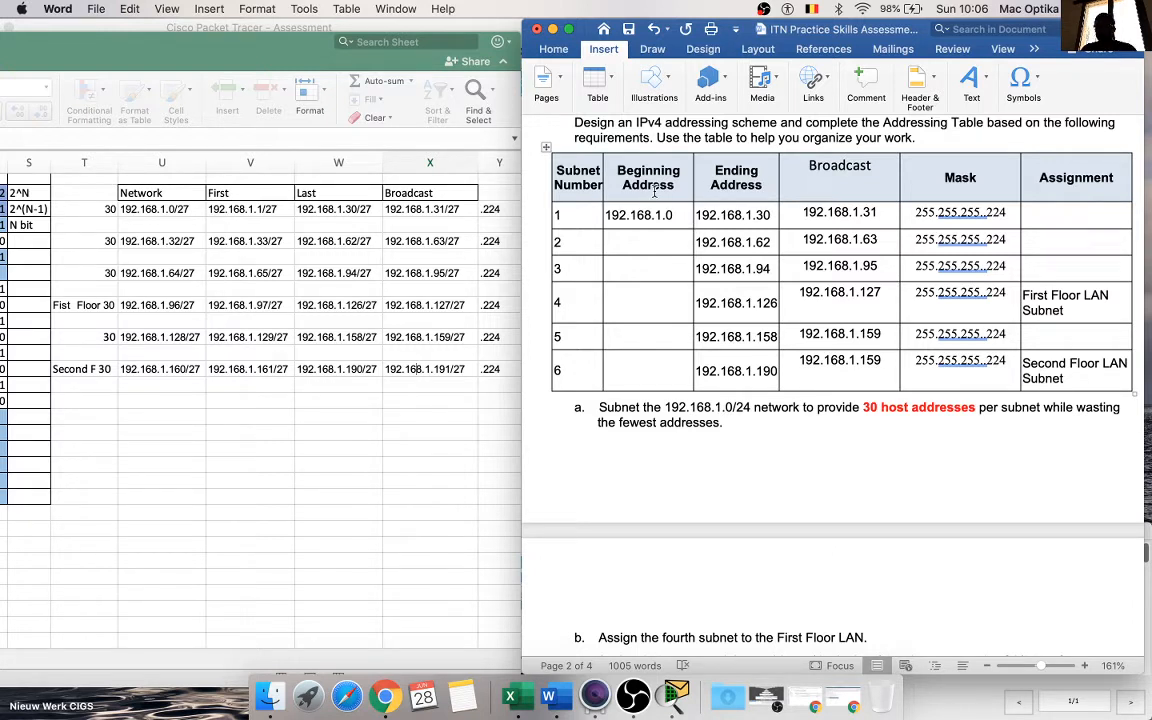
Step: Copy the 192.168.1.32/27 network address from the spreadsheet into the Beginning Address cell of subnet 2, leaving 192.68.1.32 without the prefix length
left_click(205, 222)
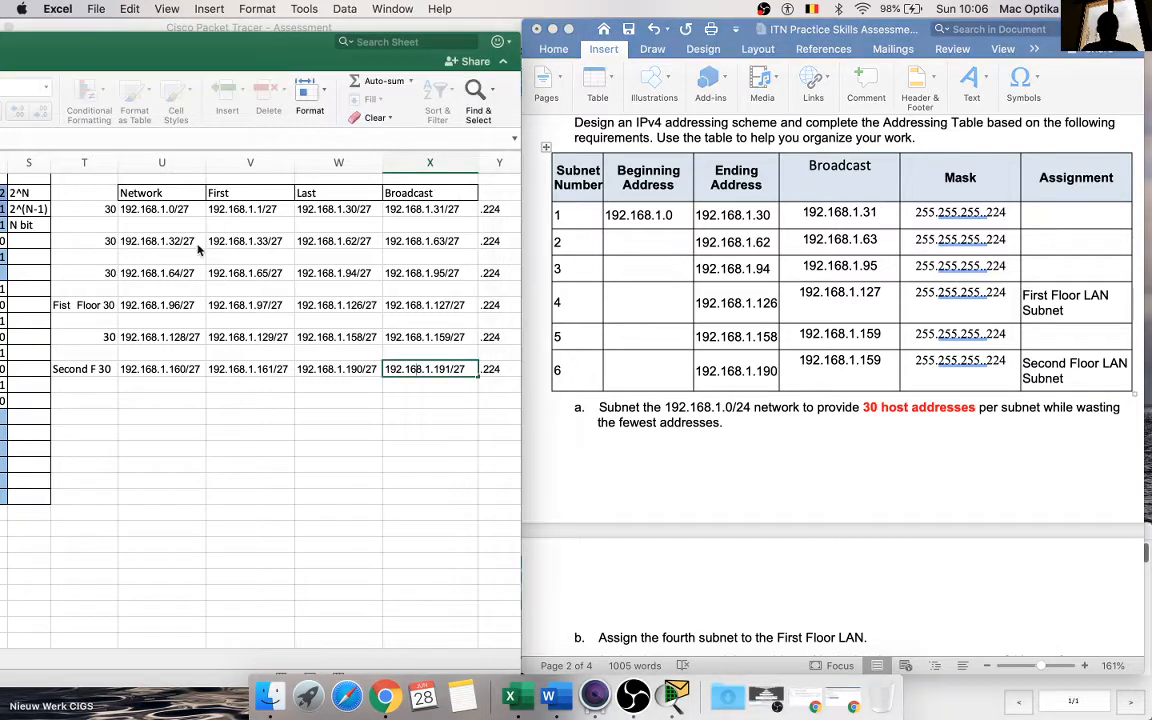
left_click(176, 241)
key("super+c")
left_click(635, 242)
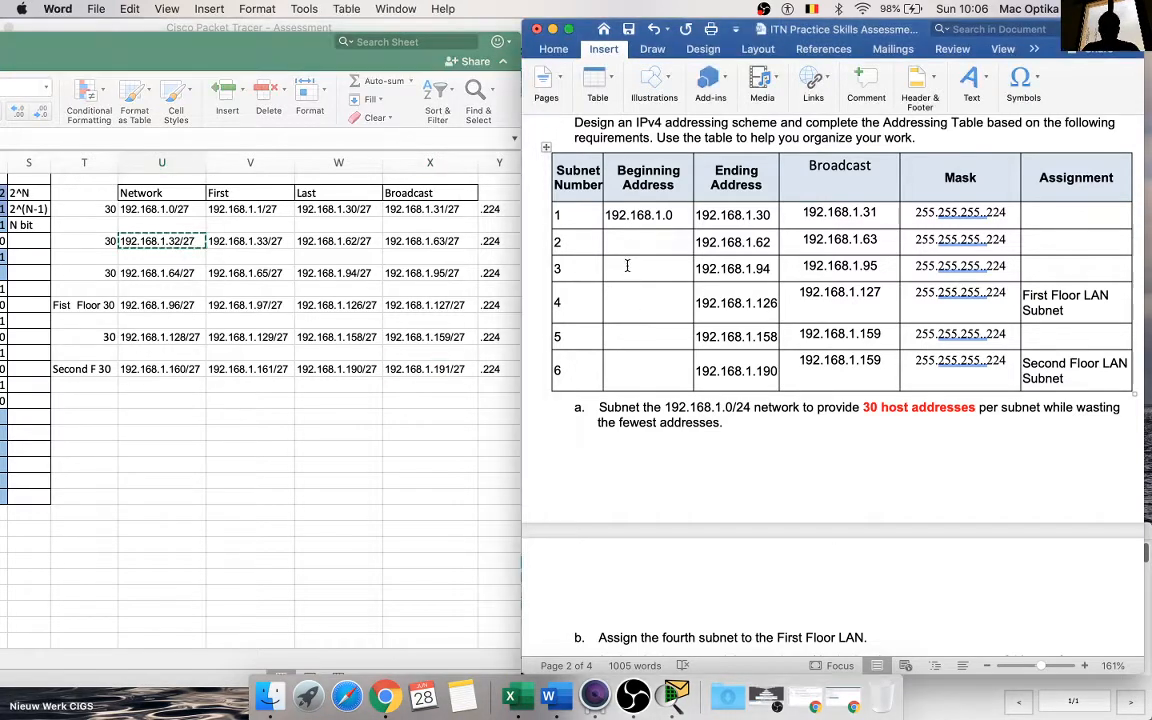
key("super+v")
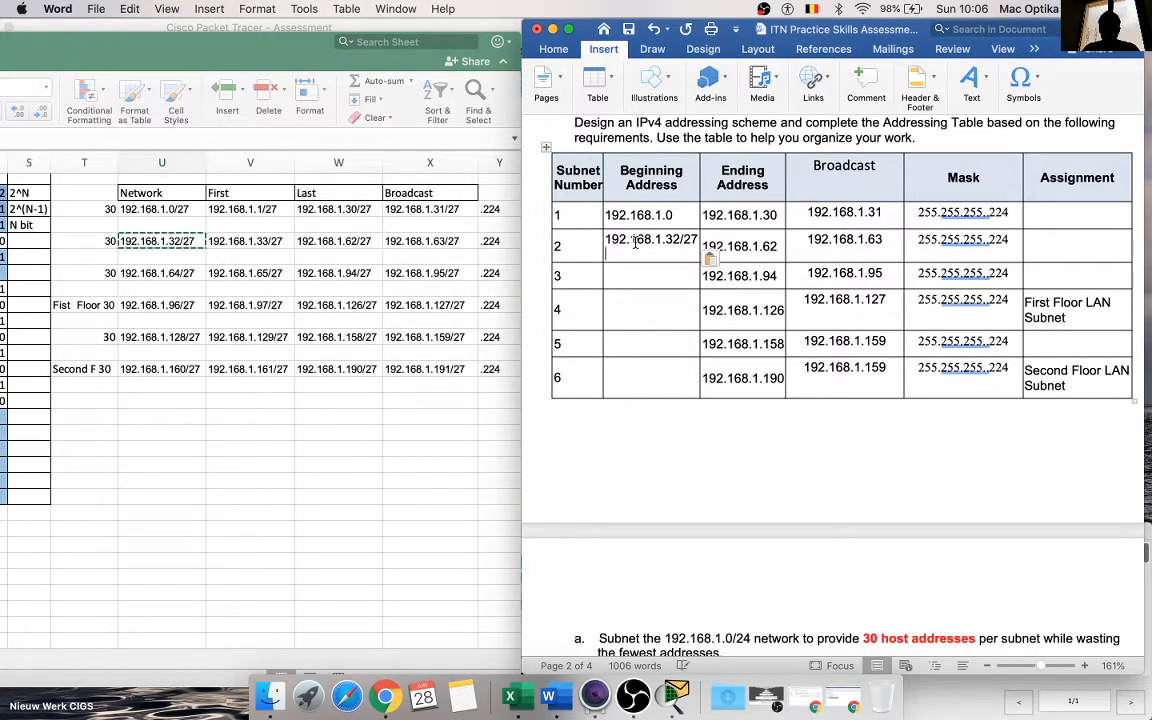
left_click(635, 242)
key("BackSpace")
key("BackSpace")
key("BackSpace")
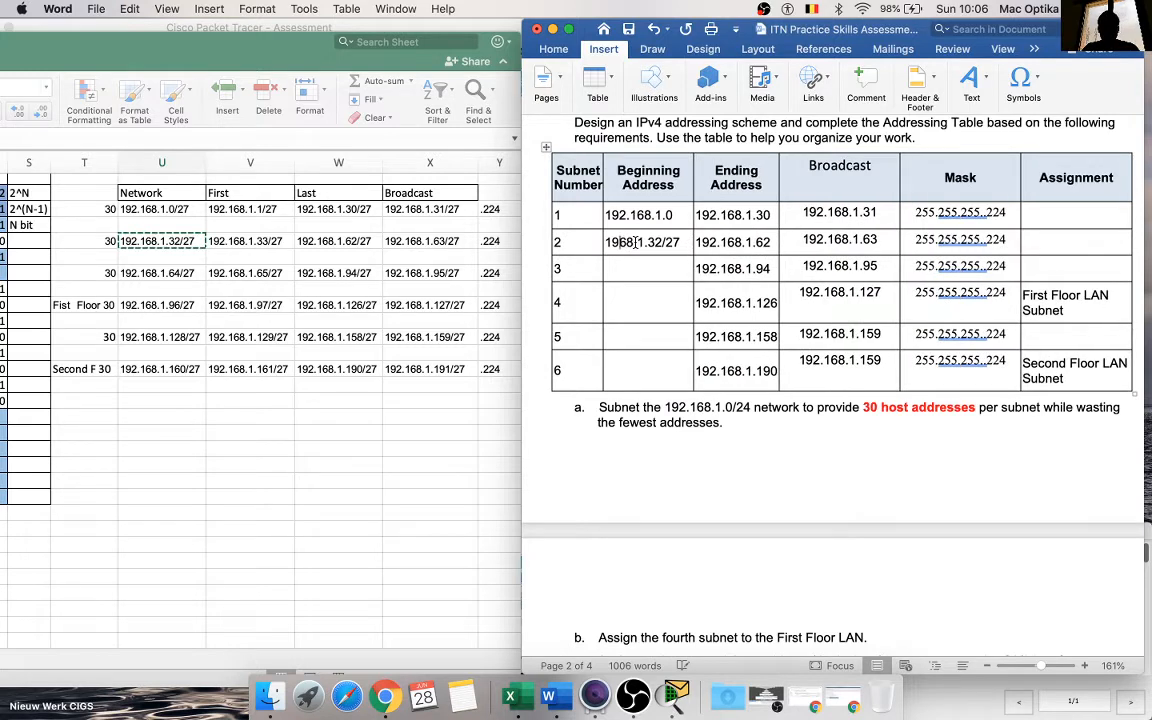
type("2.68.")
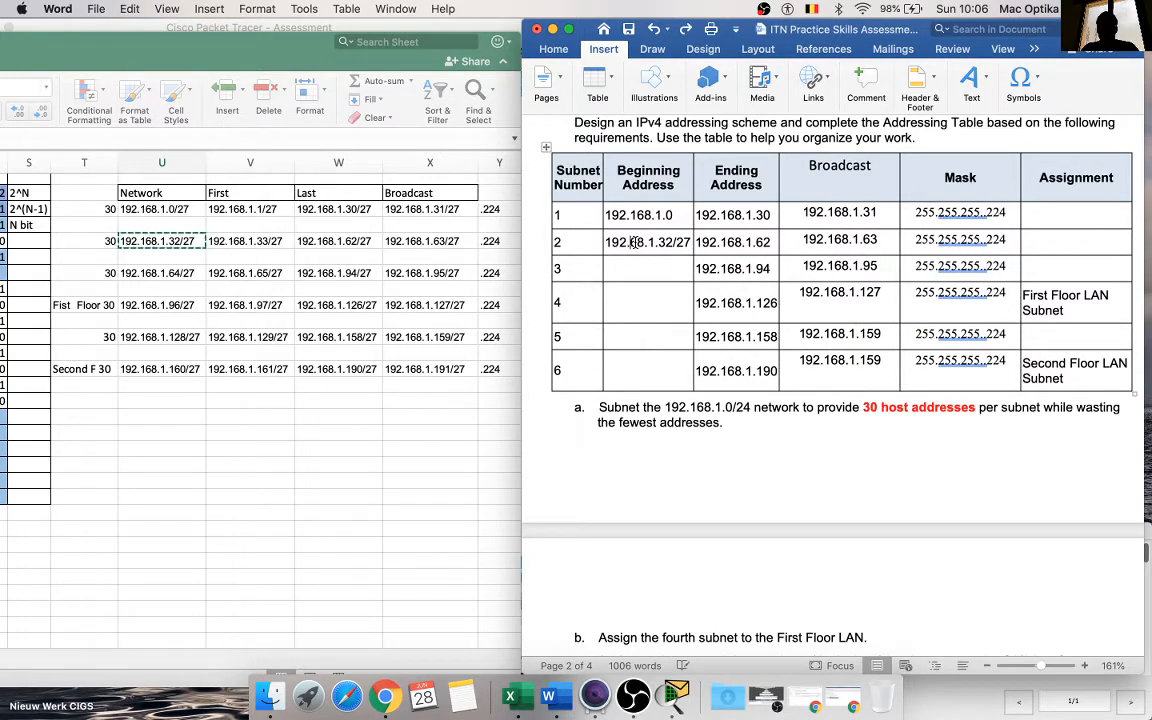
type("1")
key("BackSpace")
key("BackSpace")
key("BackSpace")
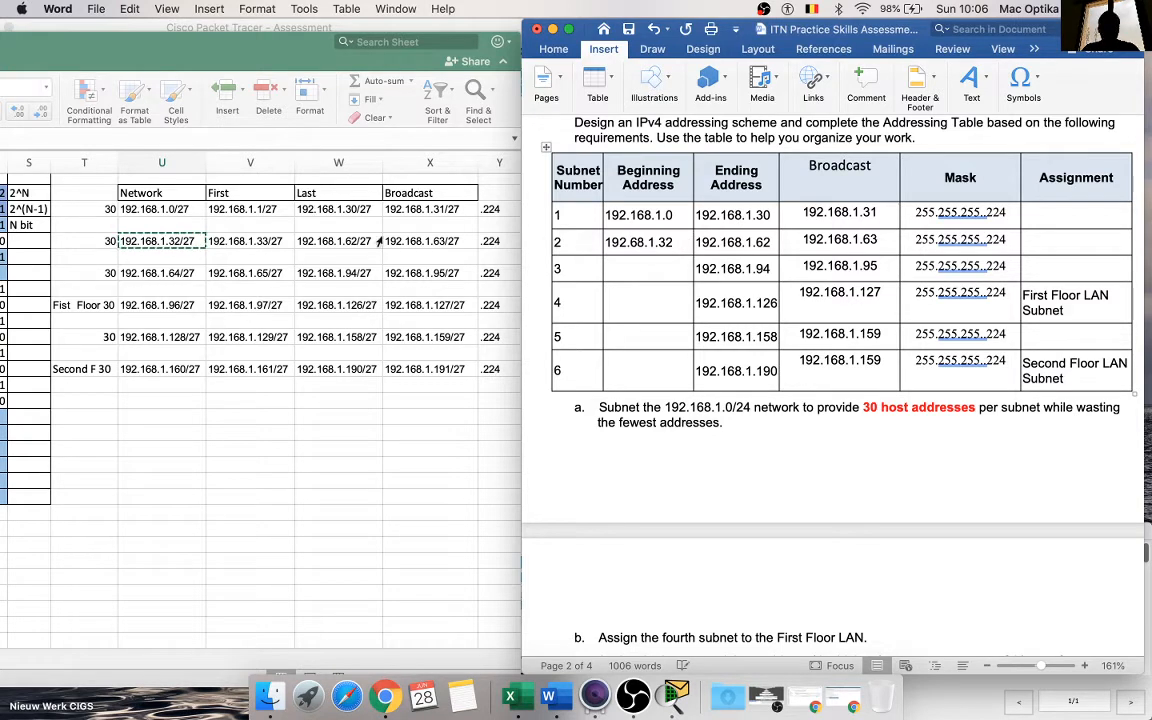
Step: Copy the third subnet's network address from the spreadsheet into the Beginning Address cell of subnet 3 and trim it to 192.168.1.64
left_click(195, 254)
left_click(173, 272)
key("super+c")
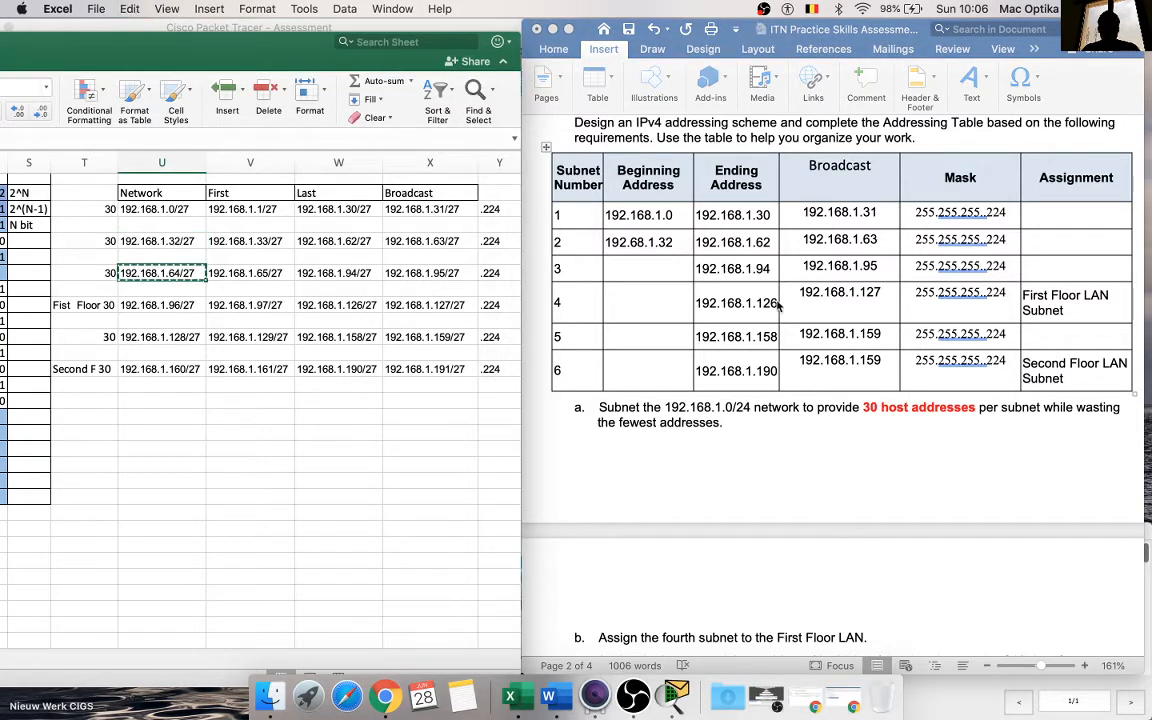
left_click(662, 272)
left_click(645, 269)
key("super+v")
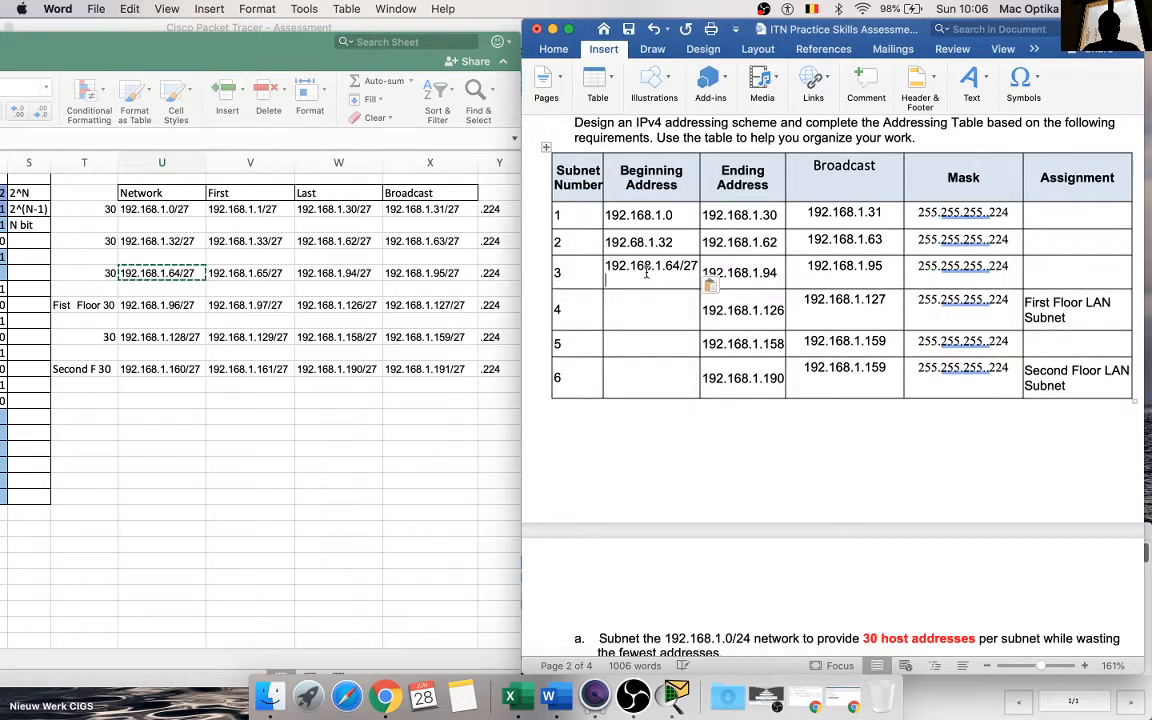
key("BackSpace")
key("BackSpace")
key("BackSpace")
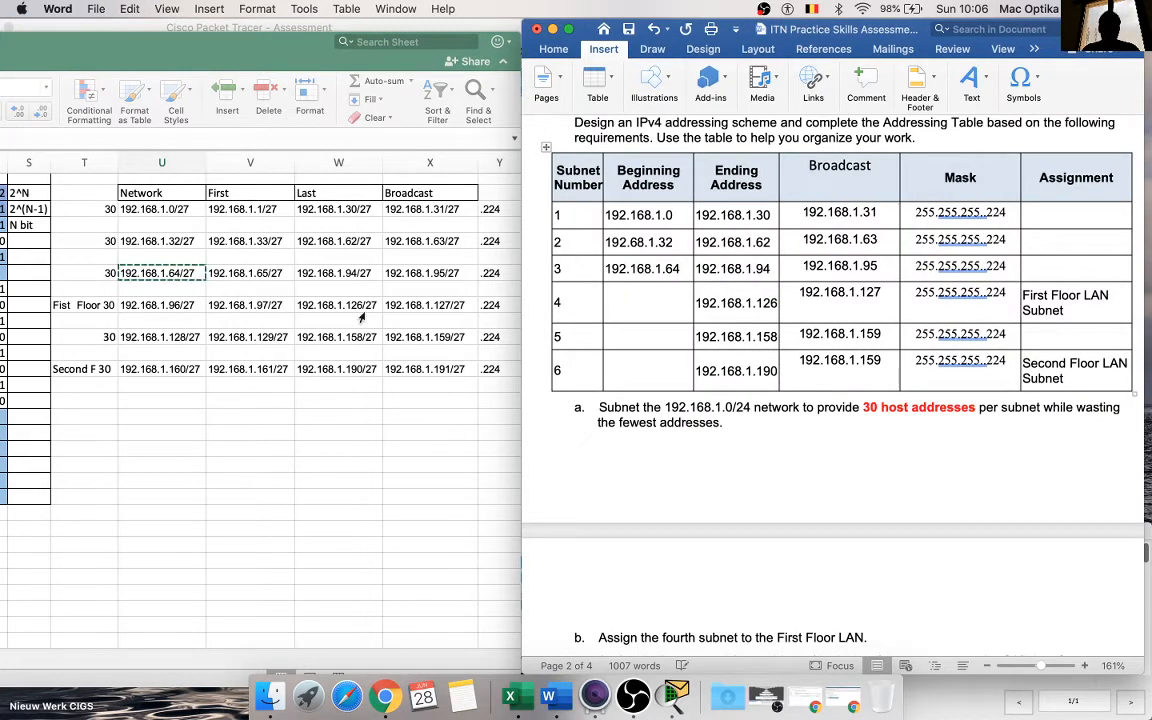
Step: Copy the First Floor subnet's network address into the Beginning Address cell of subnet 4 and remove /27, leaving 192.168.1.96
left_click(183, 306)
left_click(160, 305)
key("super+c")
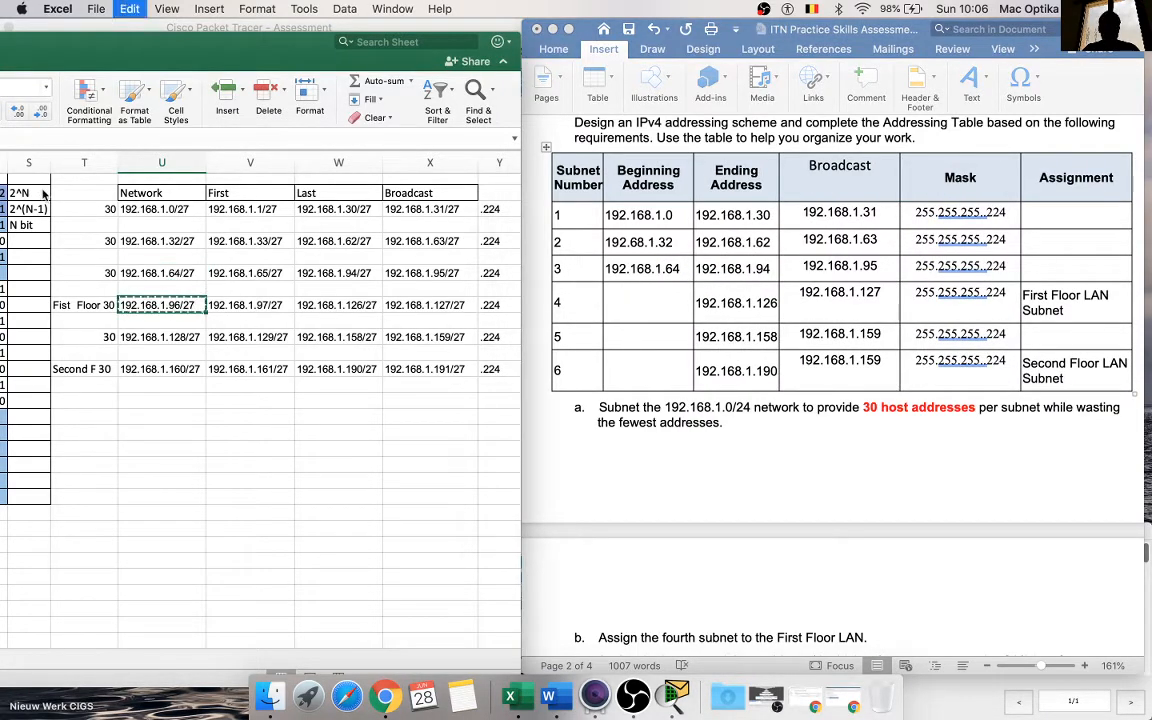
left_click(635, 301)
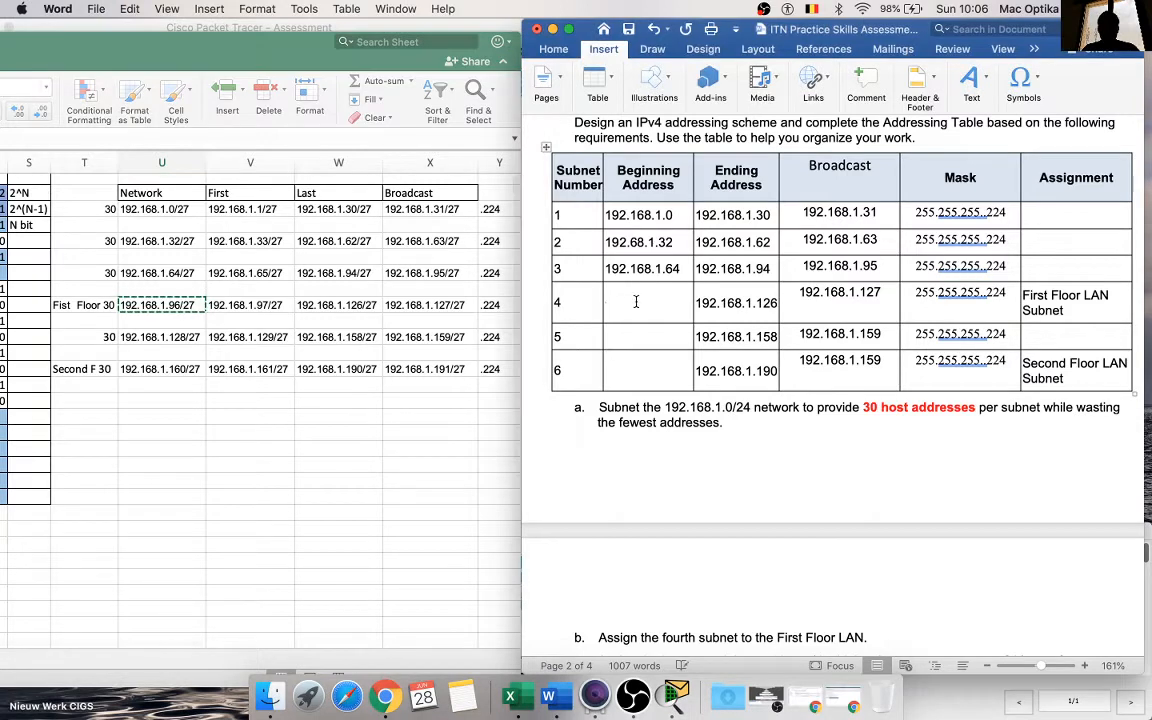
key("cmd+v")
key("BackSpace")
key("BackSpace")
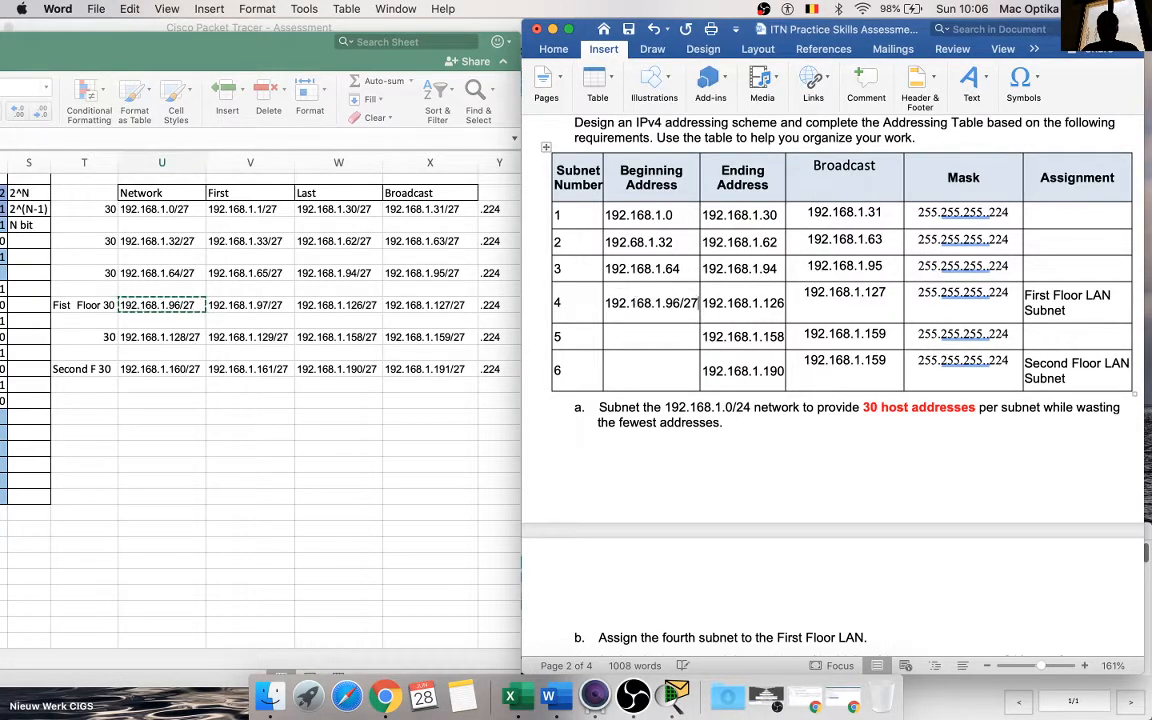
key("BackSpace")
Step: Copy the fifth subnet's network address into the Beginning Address cell of subnet 5 and trim it to 192.168.1.128
left_click(160, 321)
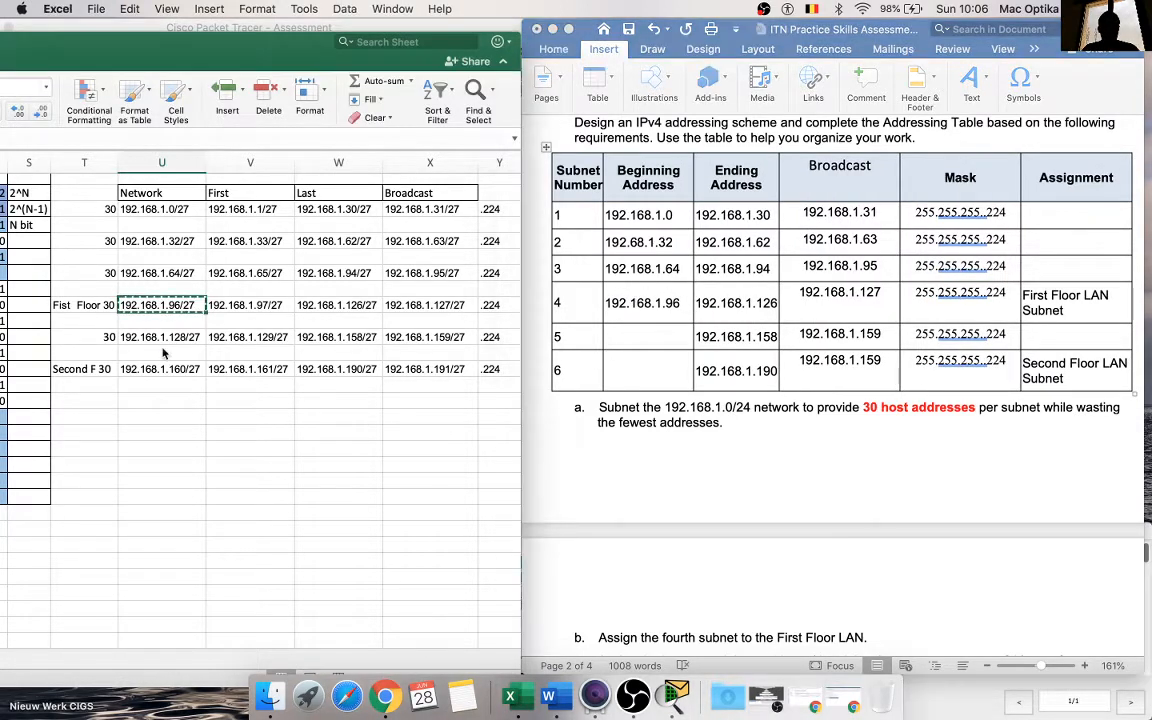
left_click(162, 337)
key("cmd+c")
left_click(646, 341)
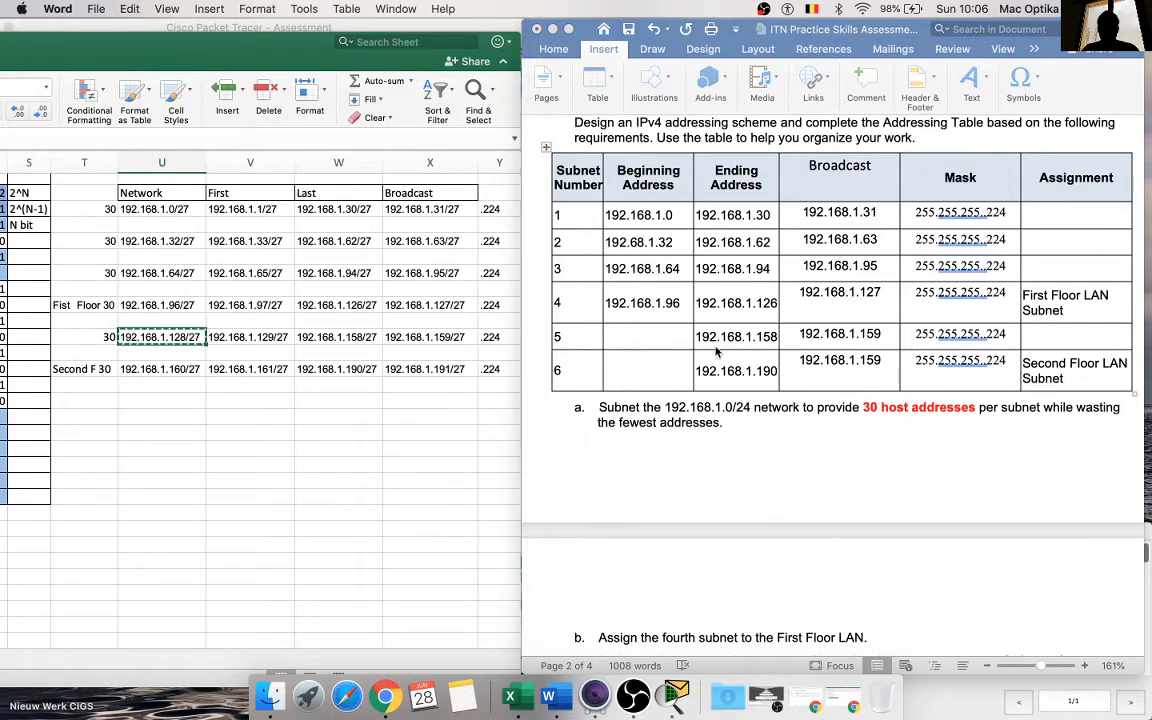
left_click(646, 341)
key("cmd+v")
key("BackSpace")
key("BackSpace")
key("BackSpace")
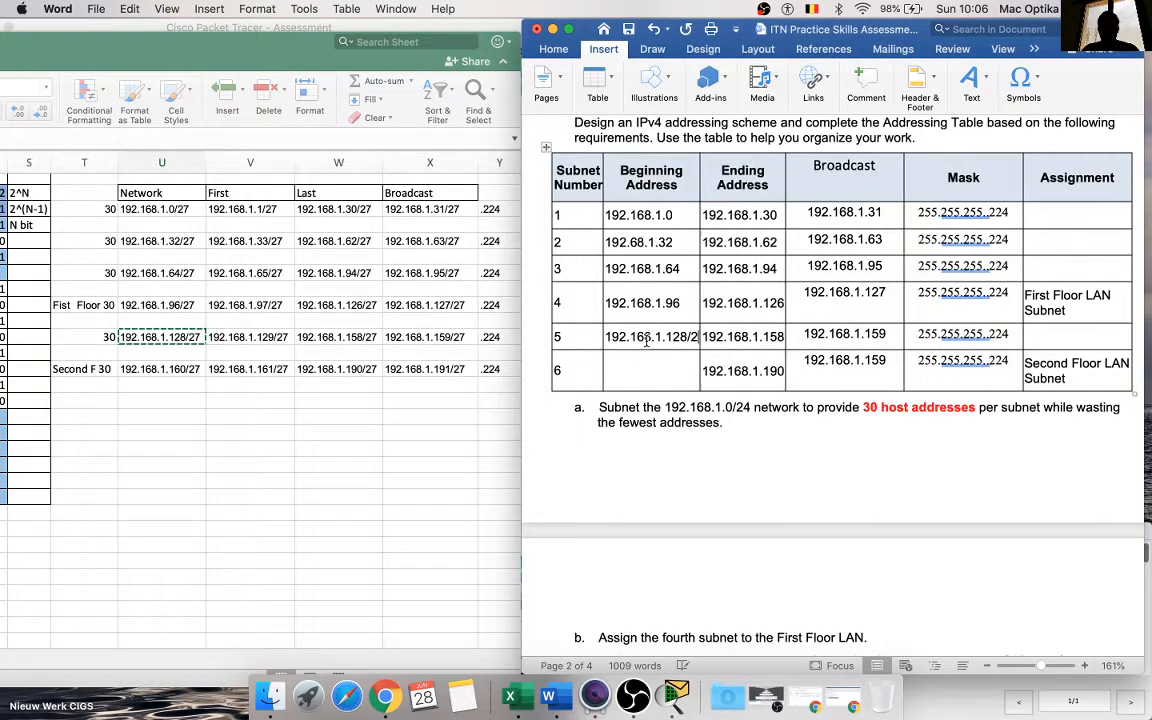
Step: Copy the Second Floor subnet's network address into the Beginning Address cell of subnet 6 and remove /27, leaving 192.168.1.160
left_click(170, 370)
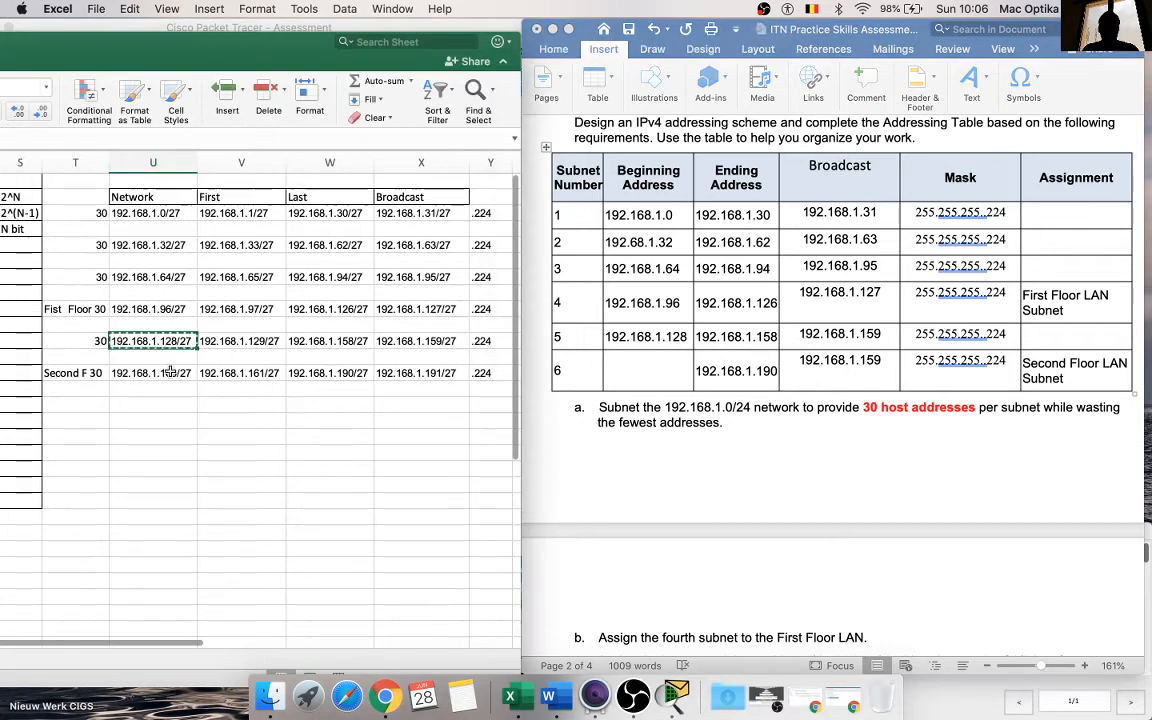
key("cmd+c")
left_click(626, 367)
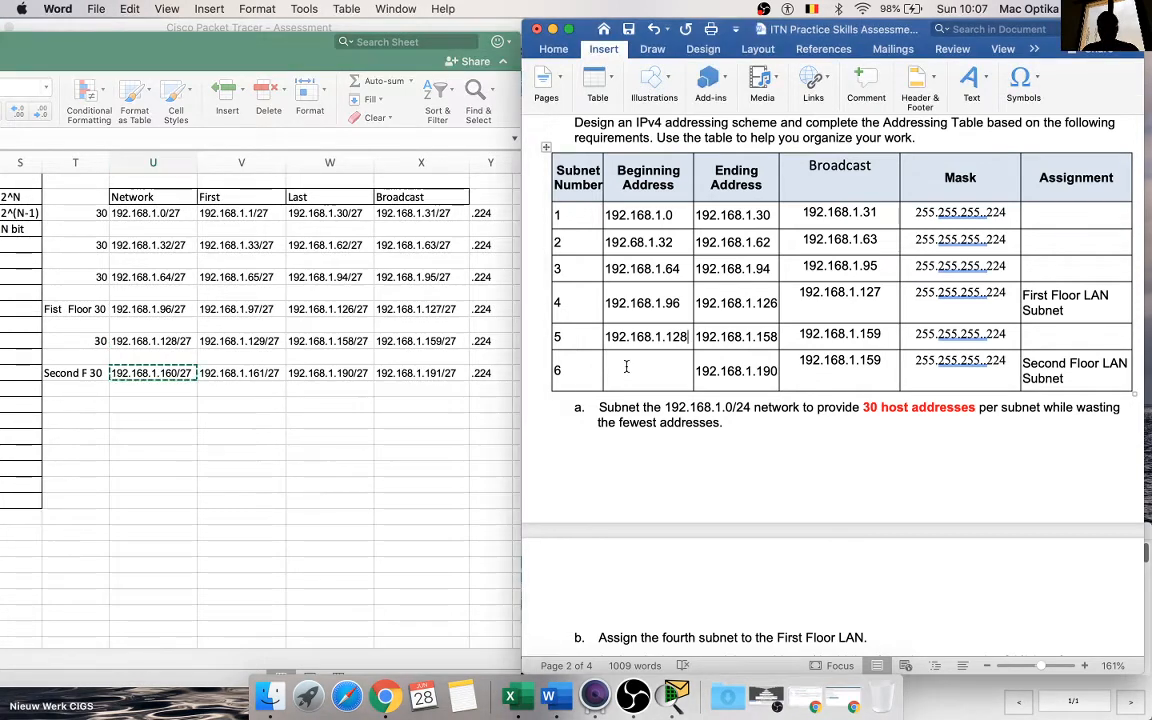
key("cmd+v")
key("BackSpace")
key("BackSpace")
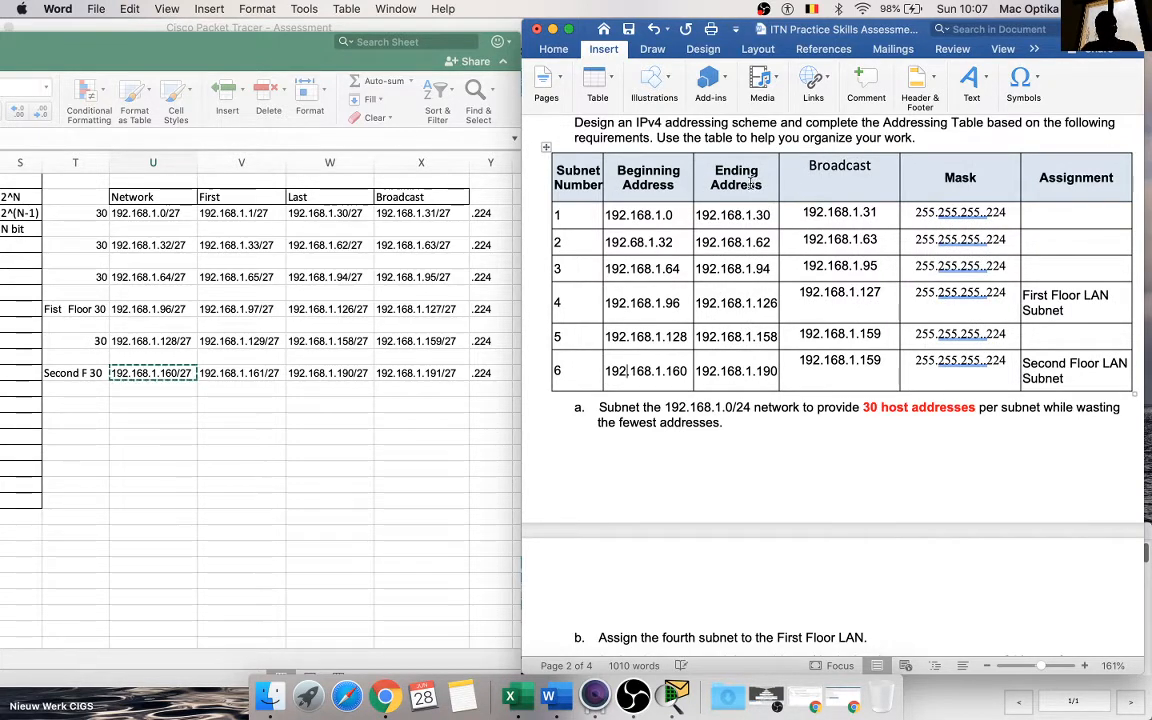
Step: Move the "Ending Address" heading text into the Broadcast header cell, above the word Broadcast
left_click_drag(767, 185, 712, 175)
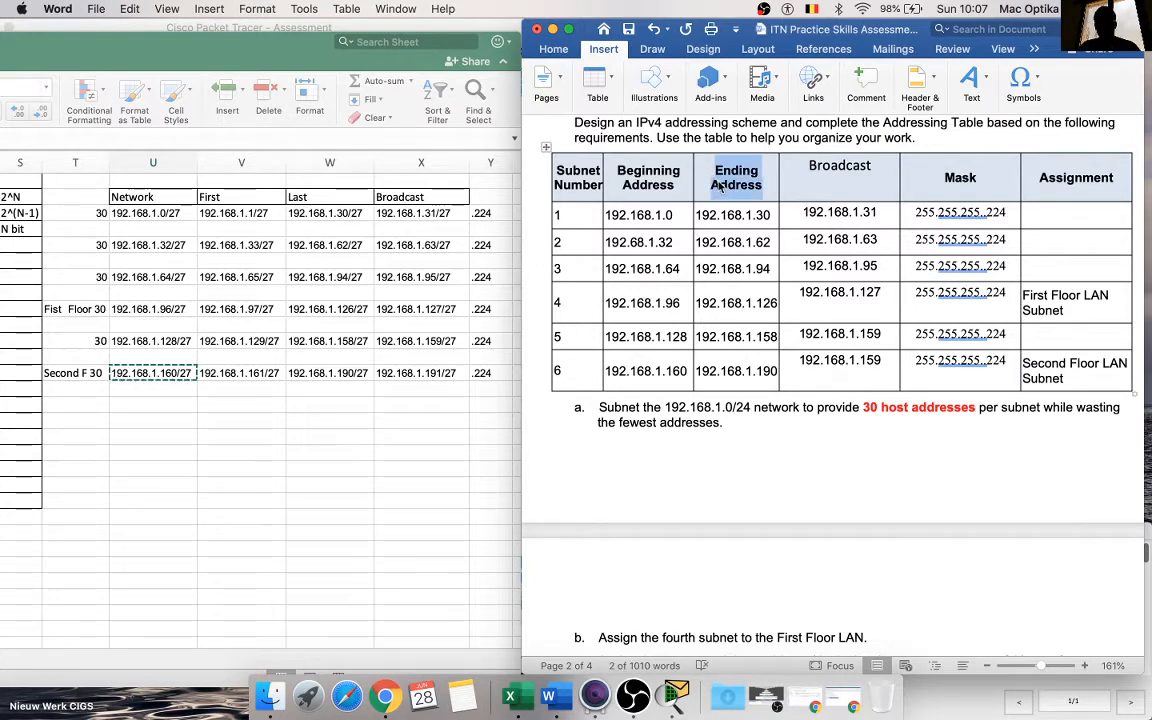
left_click(709, 186)
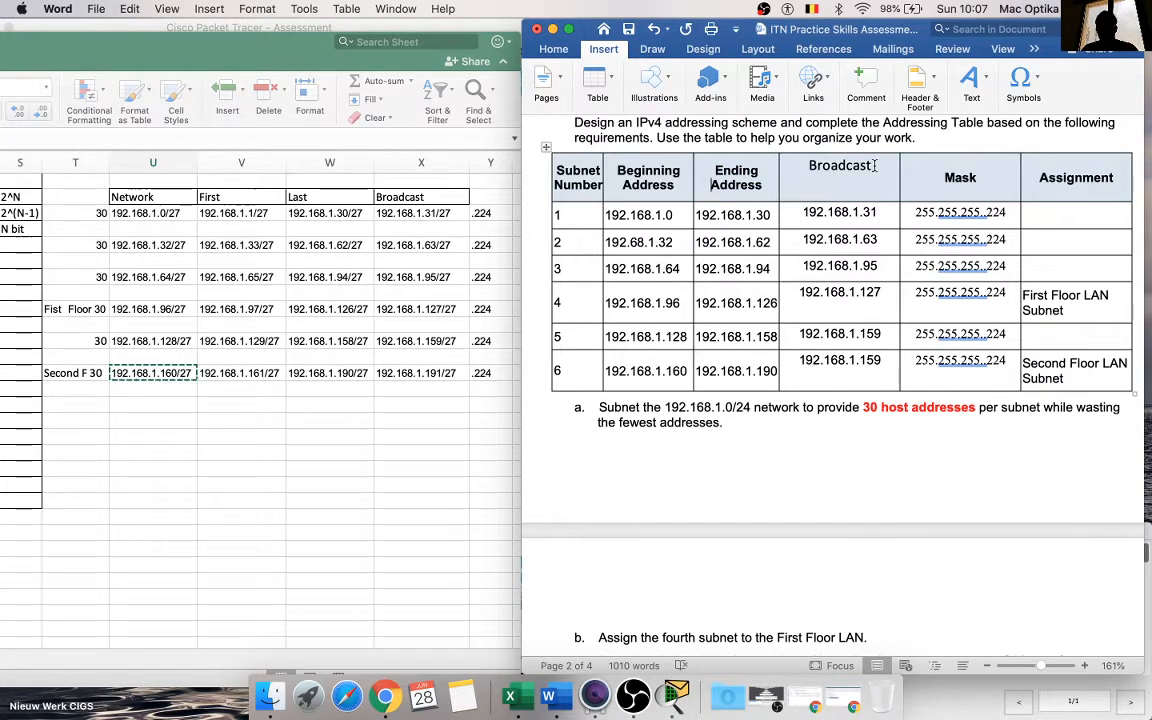
left_click_drag(762, 190, 840, 180)
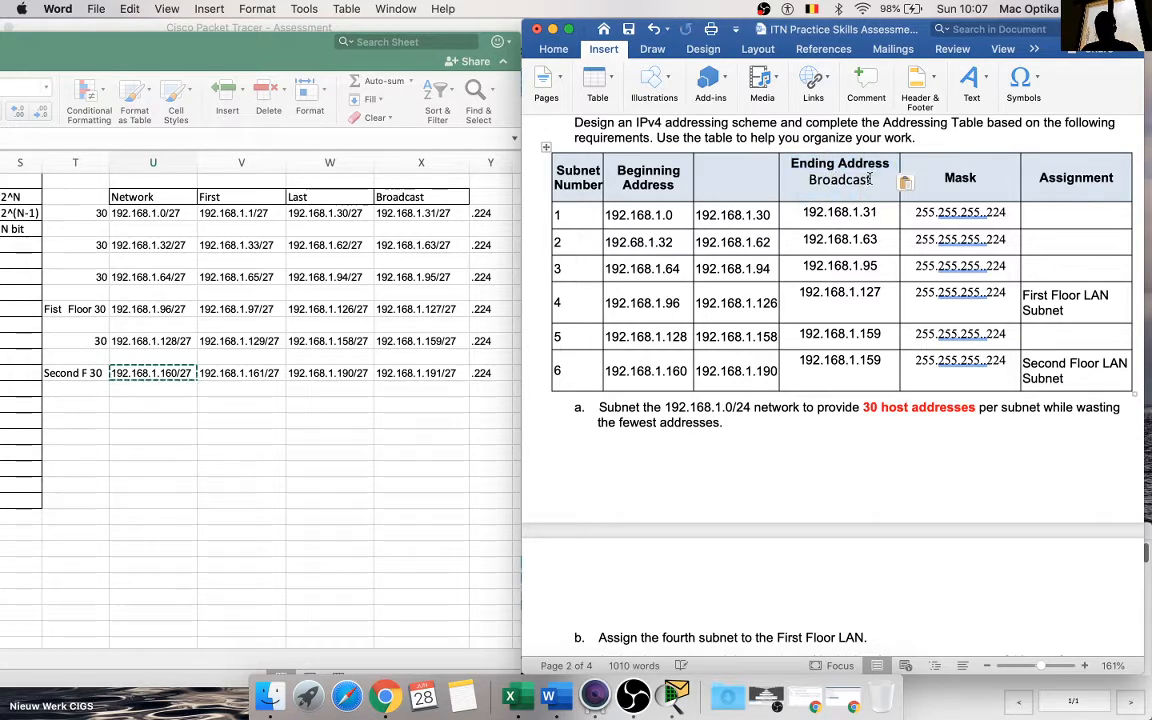
Step: Enter "Last Address" as the heading of the emptied third column in the addressing table
left_click(728, 180)
type("Last")
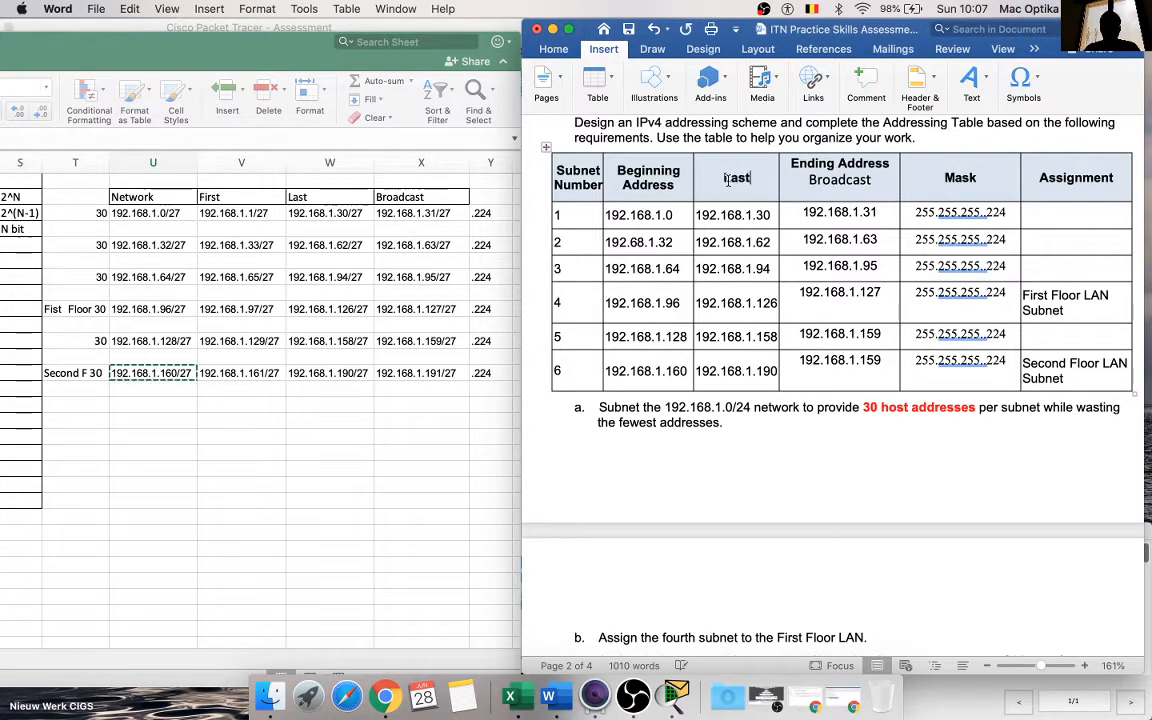
type(" Address")
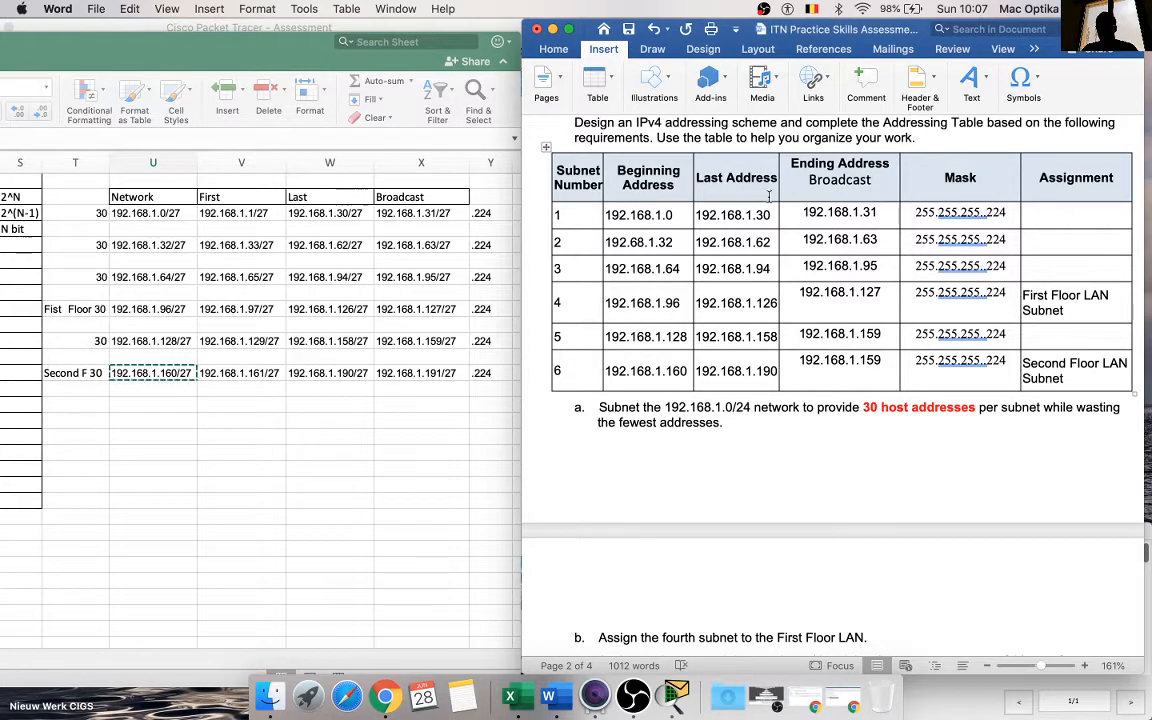
Step: Insert a column directly after Beginning Address in the addressing table and head it "Fist Address"
right_click(687, 185)
mouse_move(760, 358)
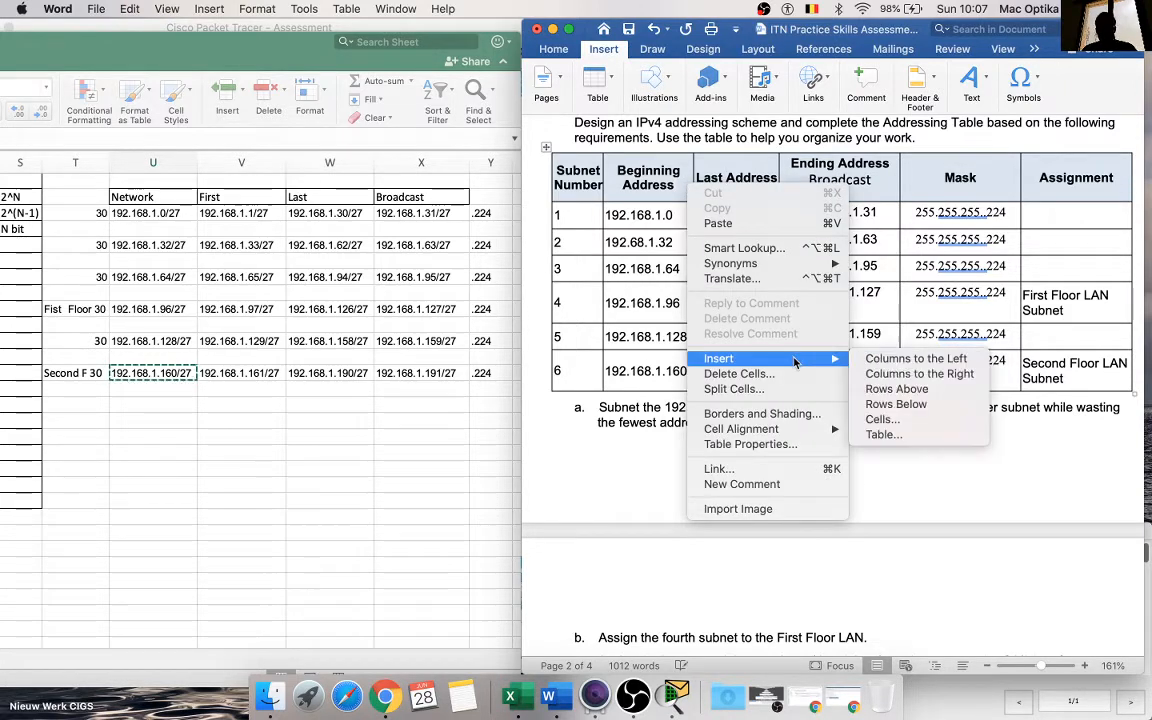
left_click(905, 377)
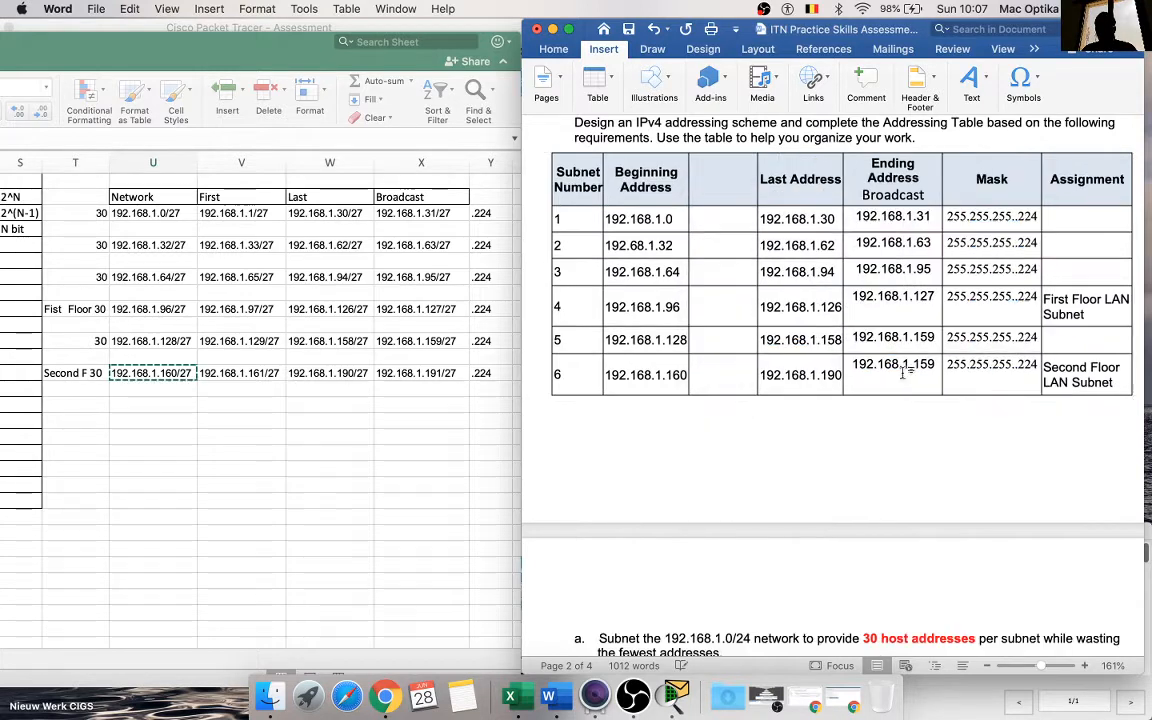
left_click(735, 186)
type("F")
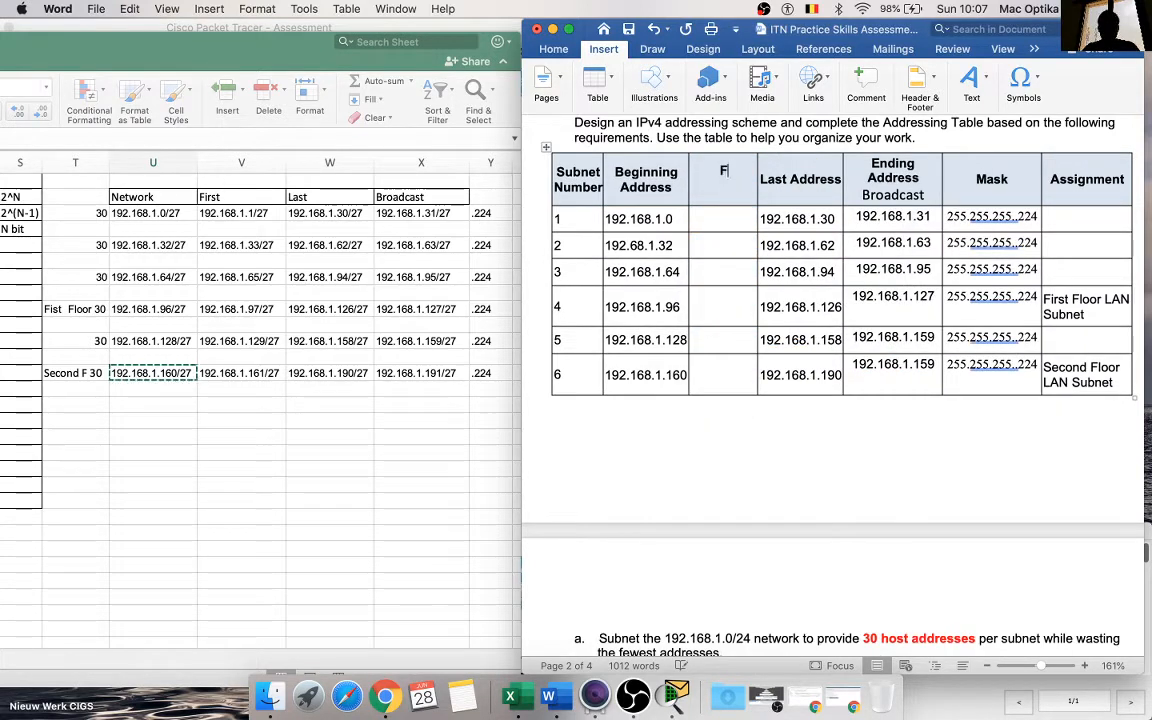
type("ist Address")
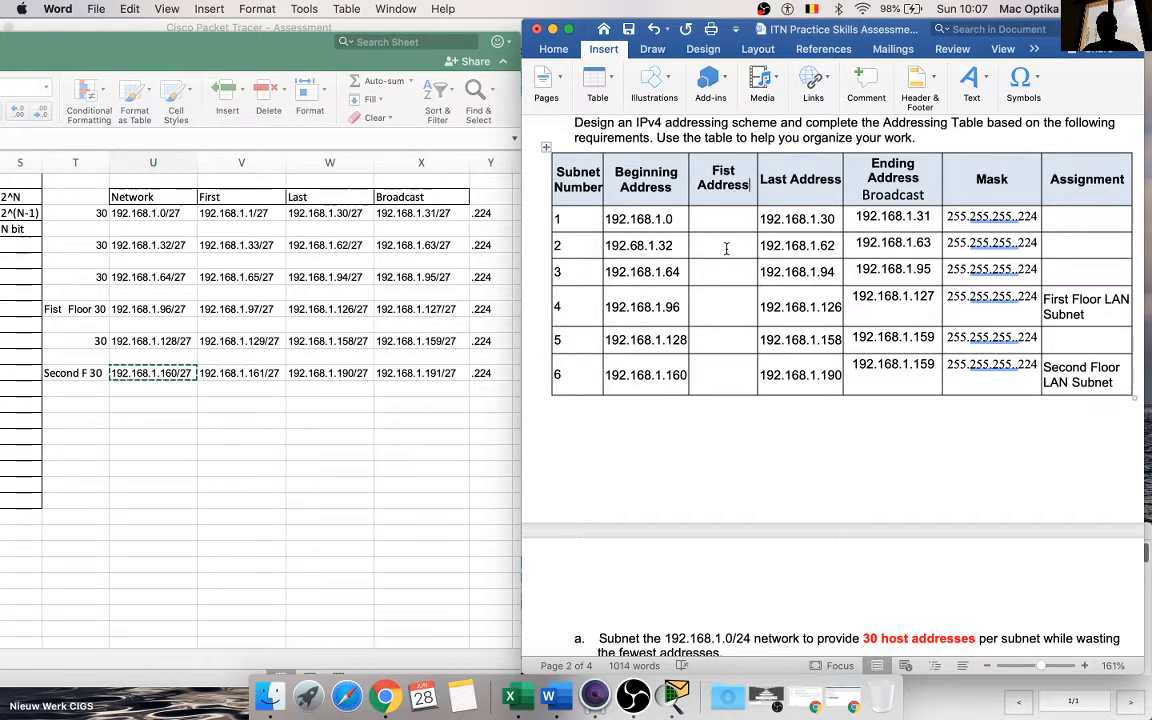
Step: Copy the Beginning Address values of all six subnets into the Fist Address column
left_click(232, 220)
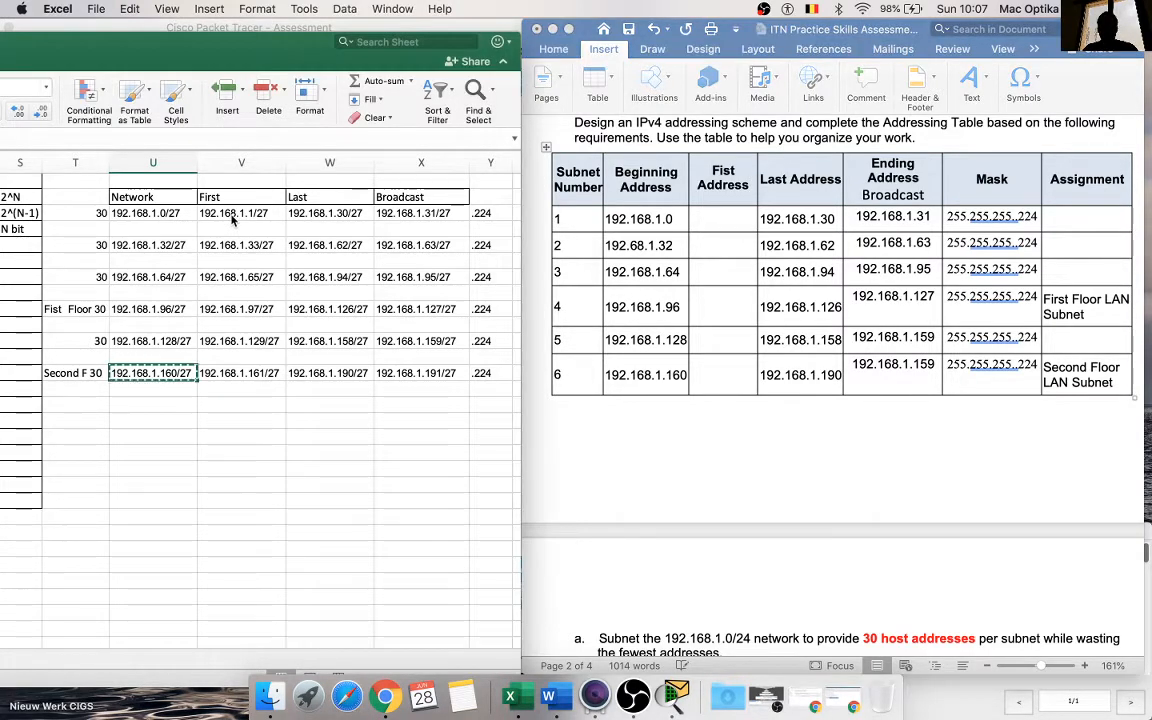
left_click(648, 219)
triple_click(648, 219)
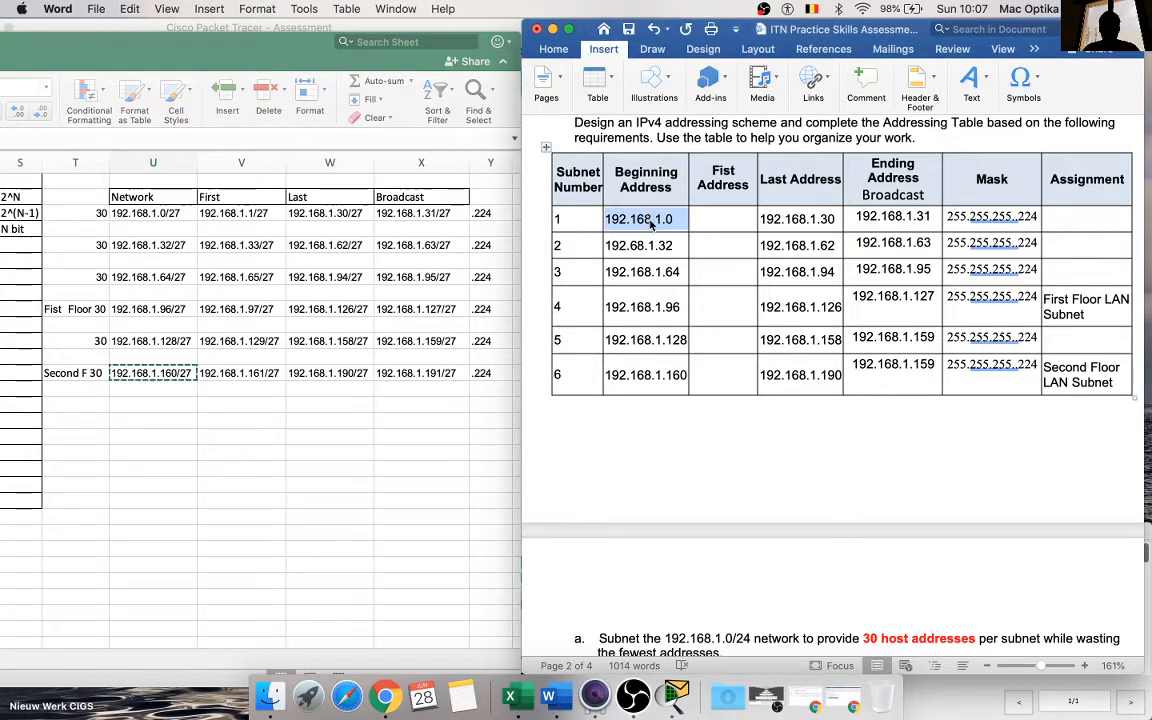
left_click_drag(648, 217, 654, 398)
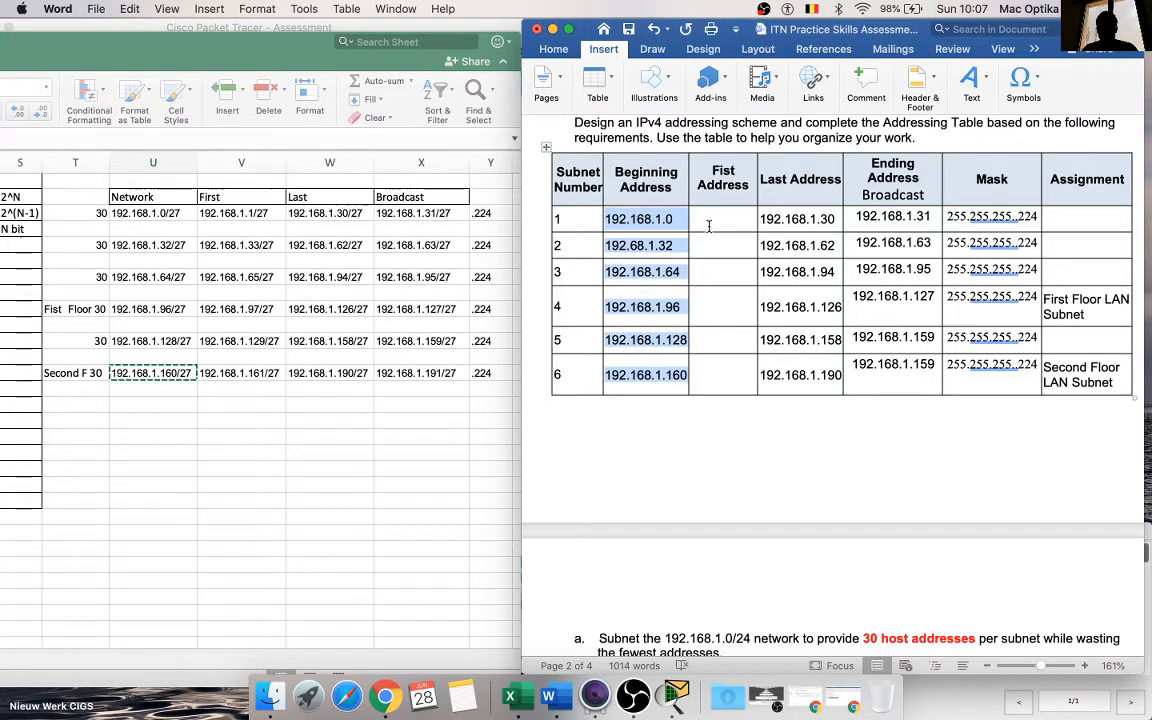
left_click_drag(710, 222, 722, 390)
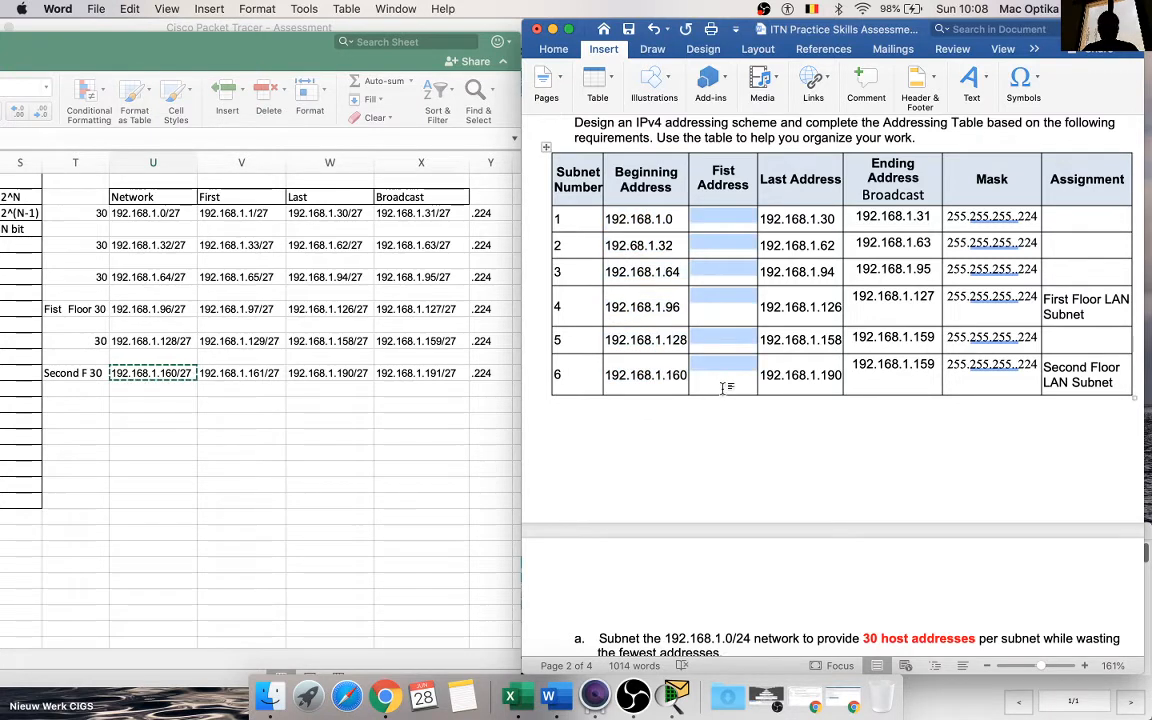
key("super+v")
Step: Change the Fist Address entries of subnets 1 to 5 so they end in .1, .33, .65, .97 and .129
left_click(755, 229)
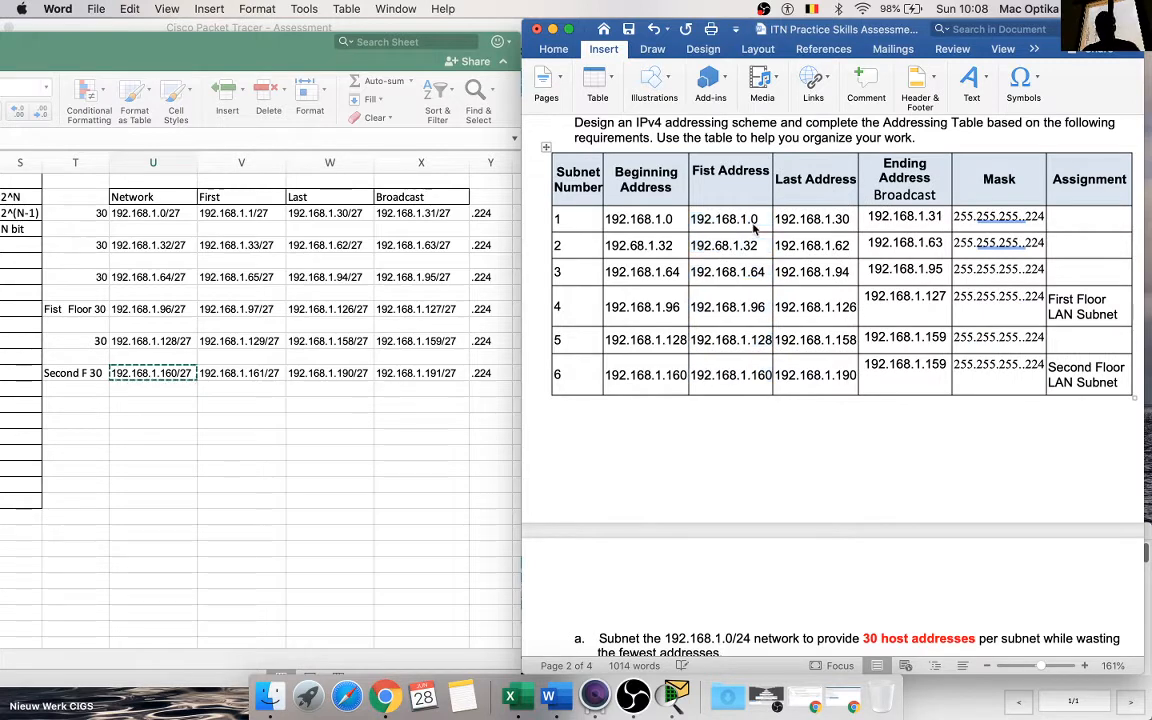
key("BackSpace")
type("1")
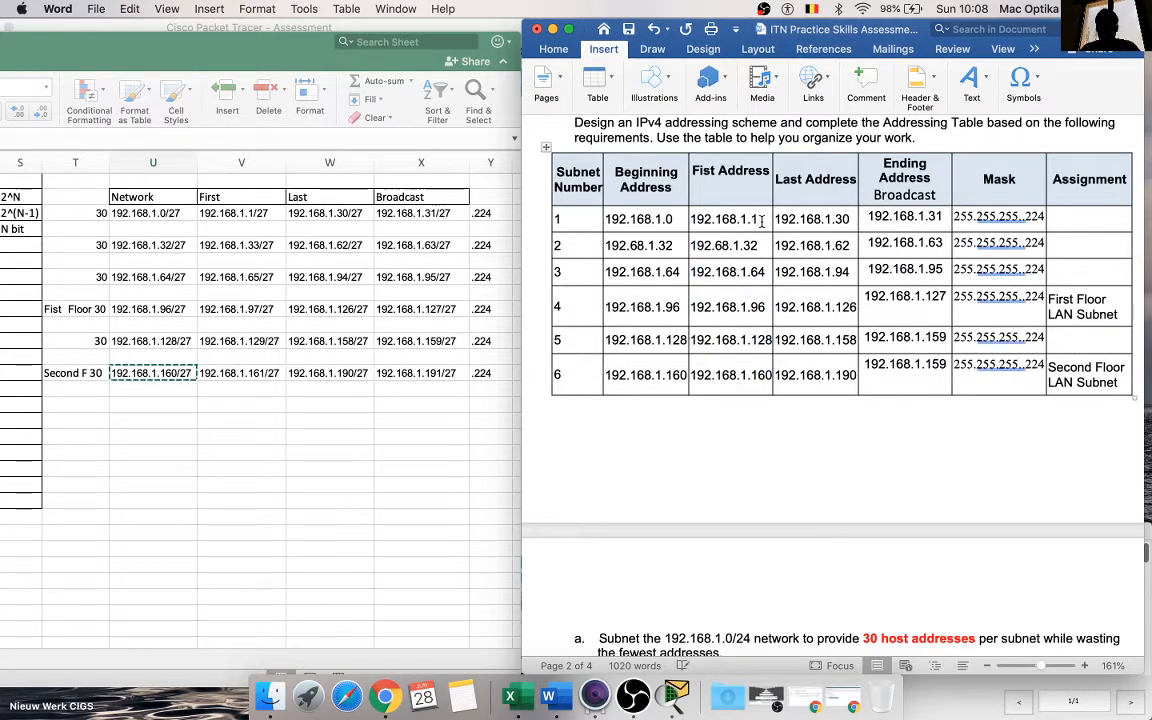
left_click(767, 247)
type("3")
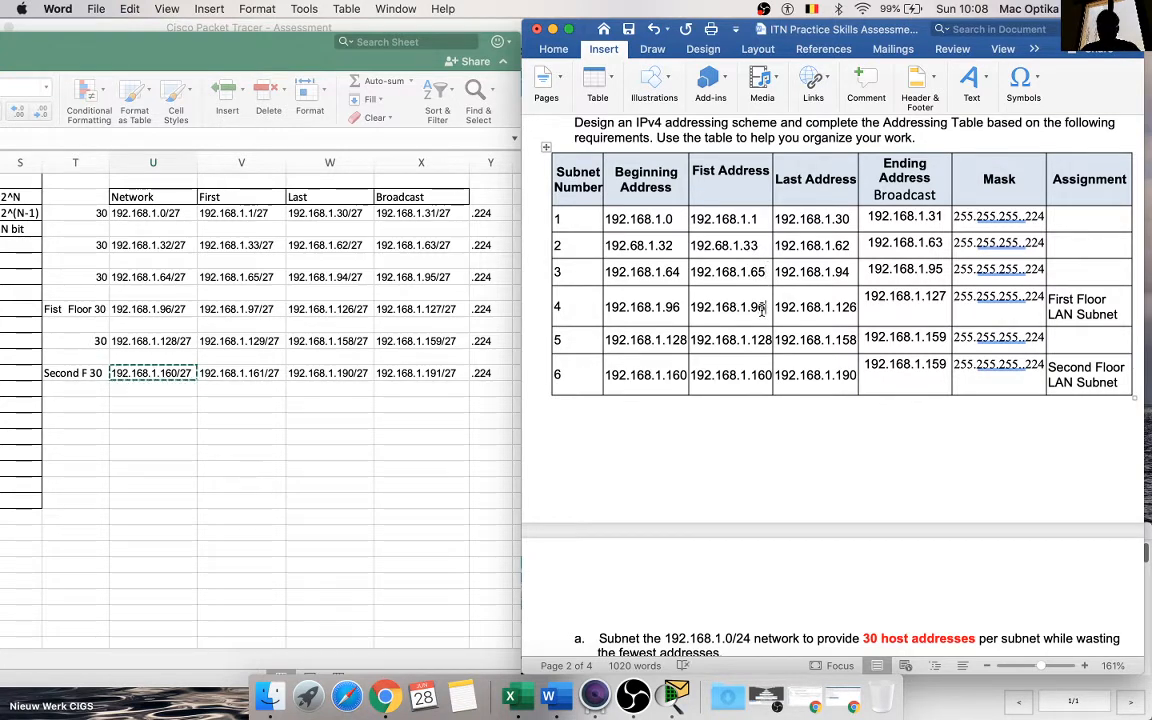
type("7")
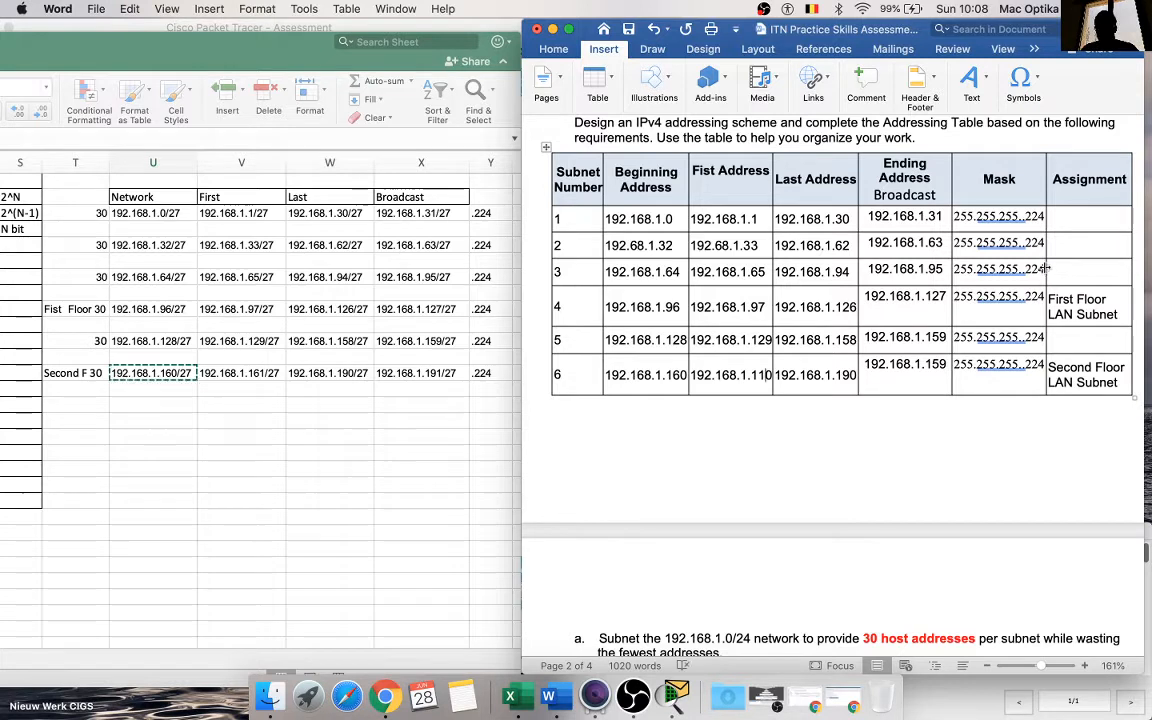
Step: Widen the Mask column slightly and correct subnet 6's first address to 192.168.1.161
left_click_drag(1045, 268, 1054, 268)
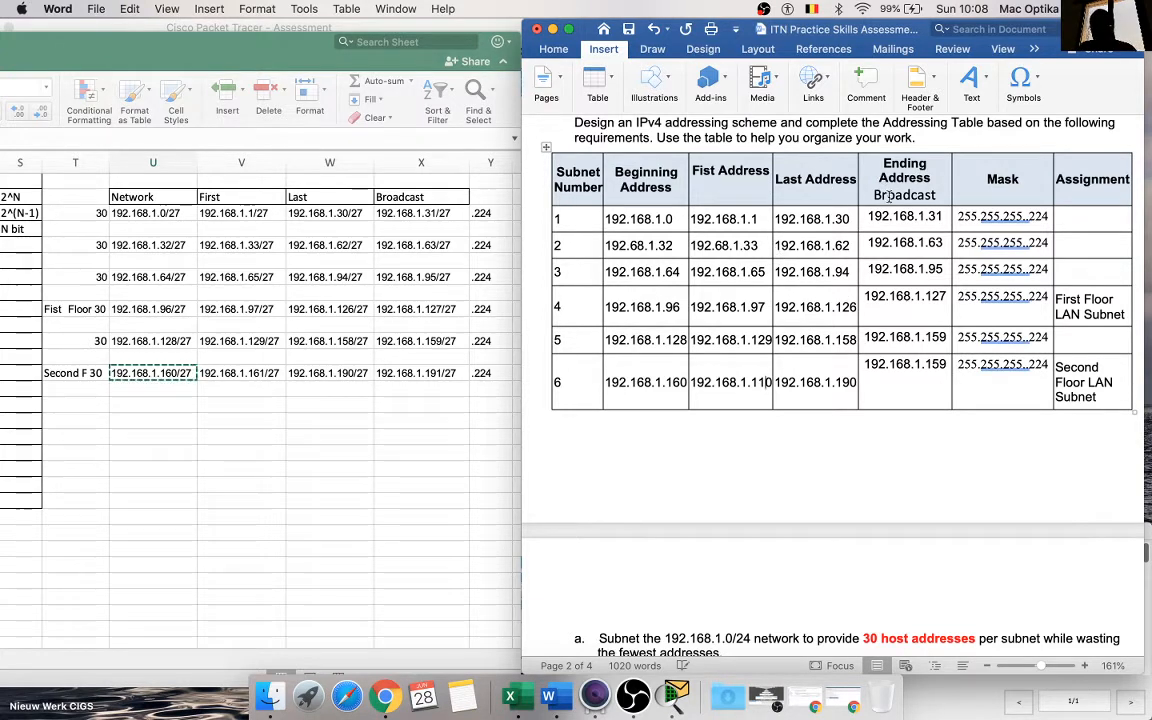
left_click(717, 174)
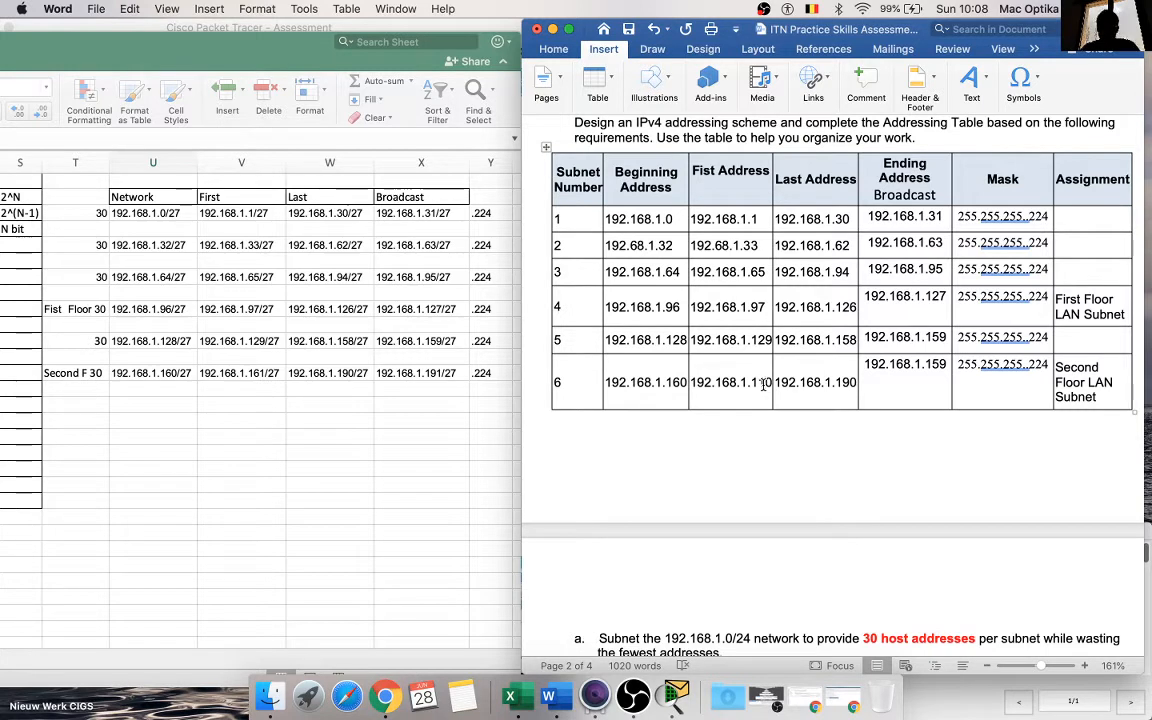
key("BackSpace")
key("BackSpace")
type("6")
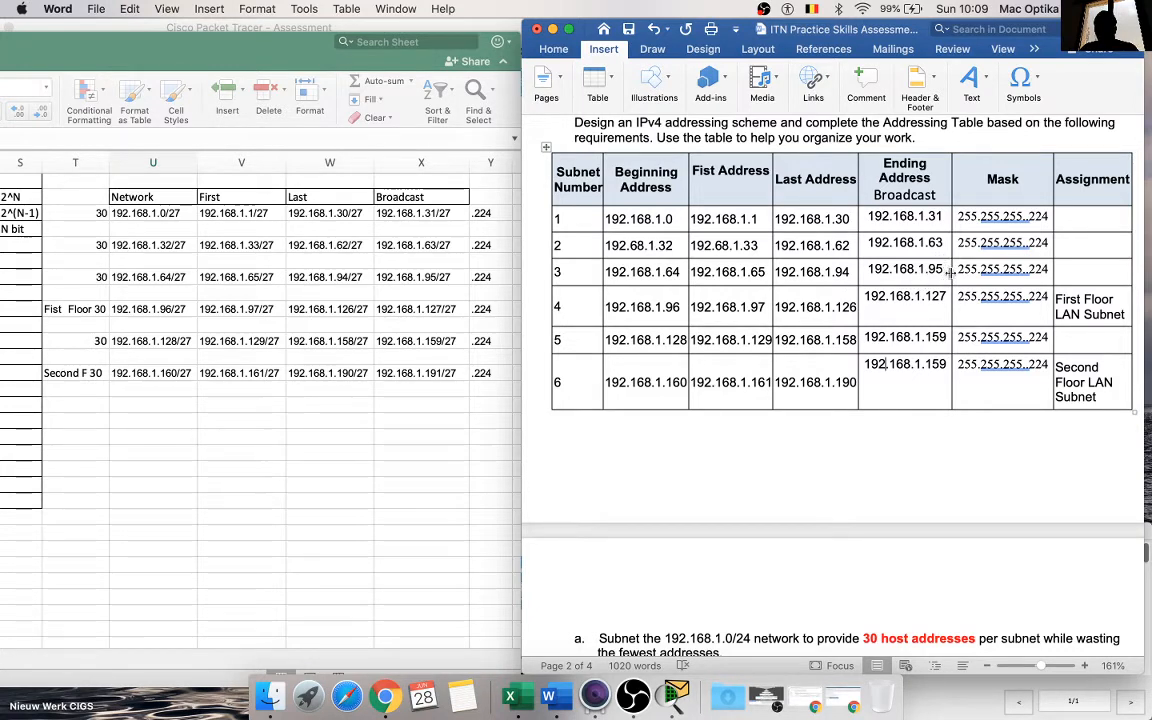
Step: Correct the broadcast address of subnet 6 to 192.168.1.191
left_click(946, 365)
key("BackSpace")
key("BackSpace")
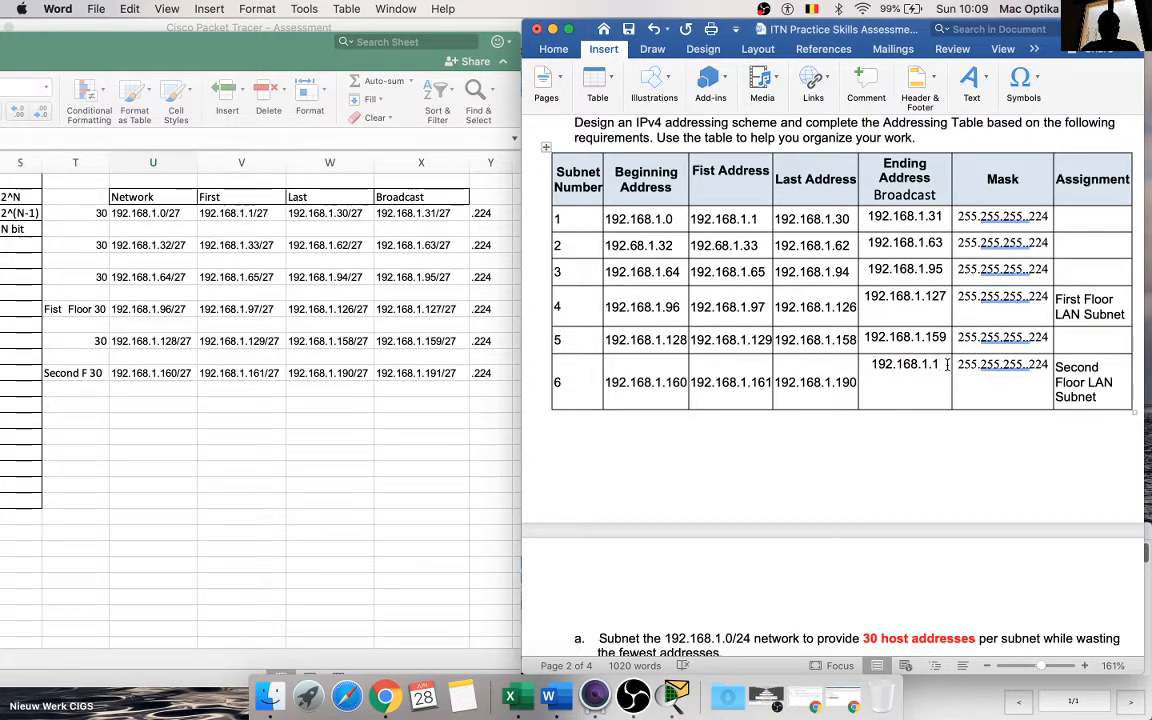
type("91")
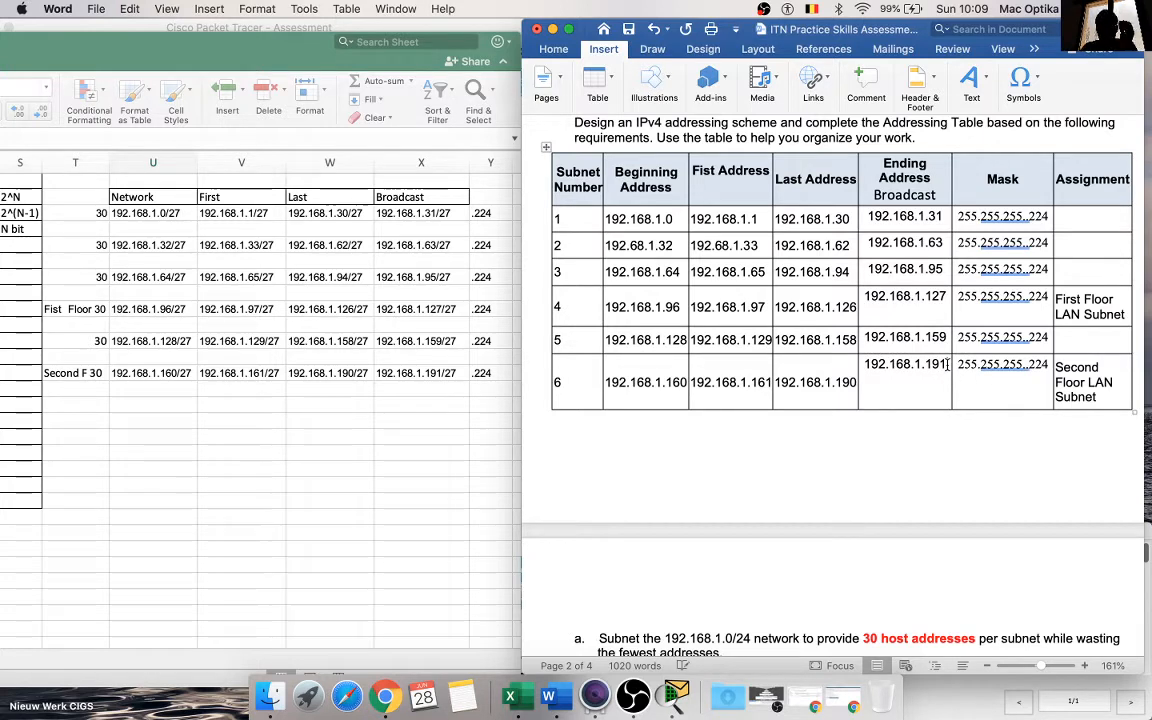
left_click(967, 468)
left_click(896, 393)
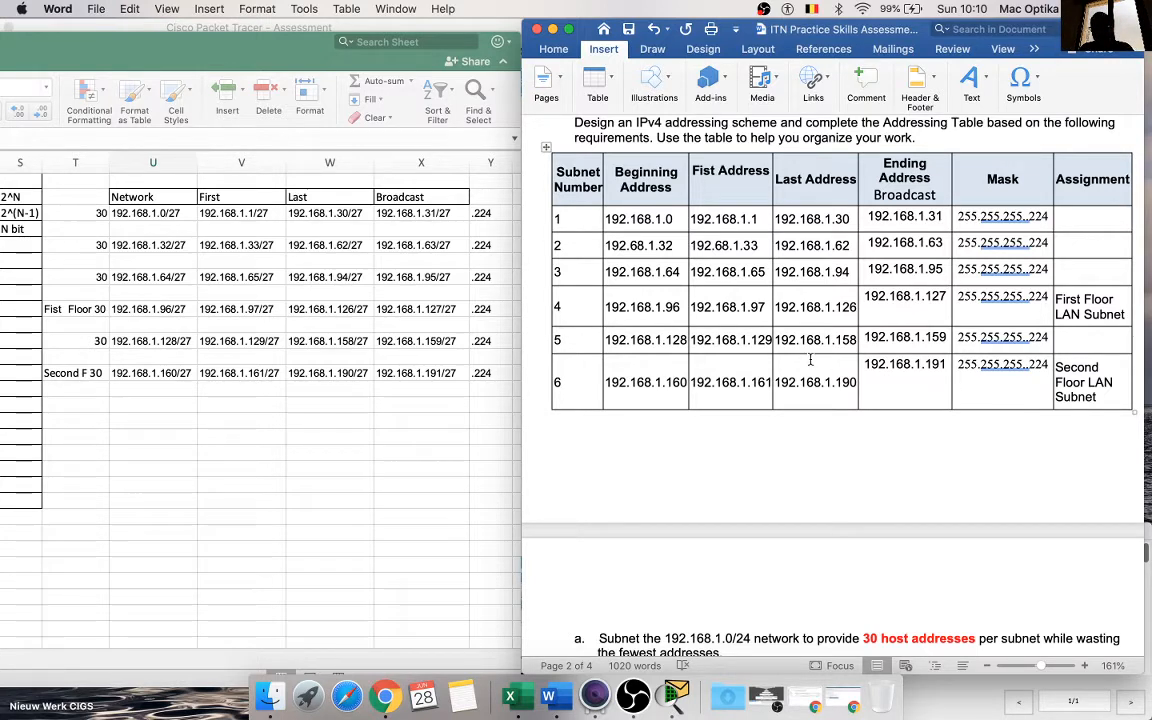
Step: Highlight the whole subnet 4 row, assigned to the First Floor LAN, in yellow
left_click_drag(1062, 305, 508, 280)
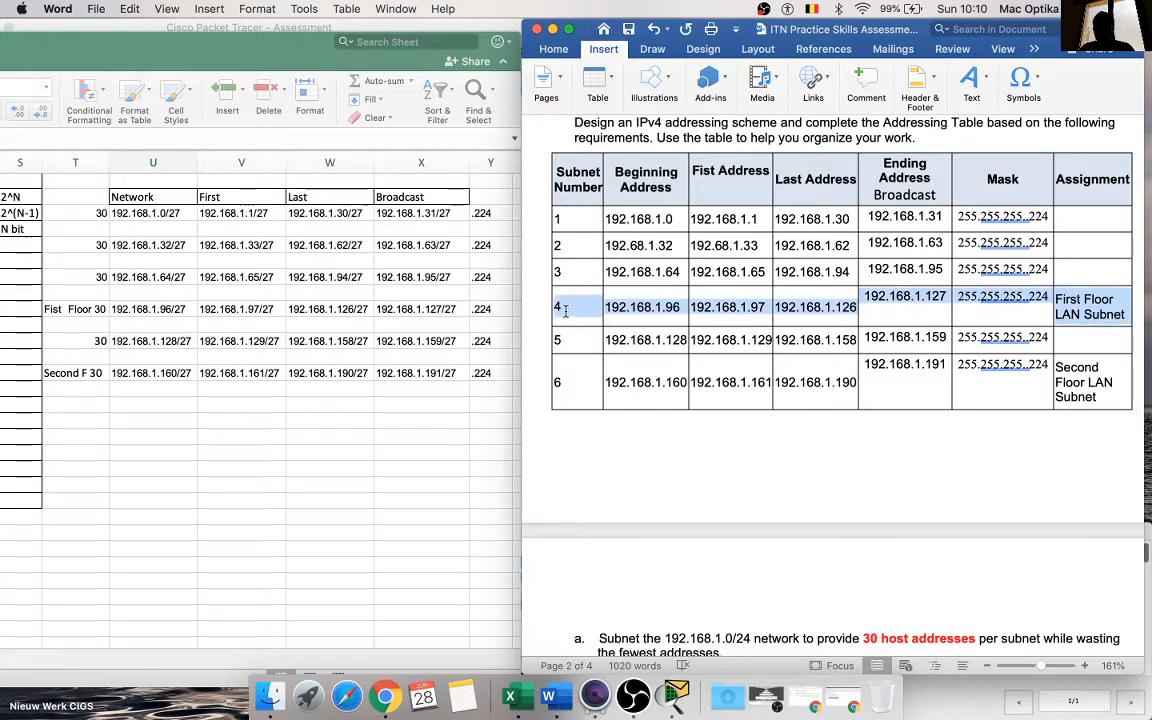
left_click(554, 50)
left_click(798, 97)
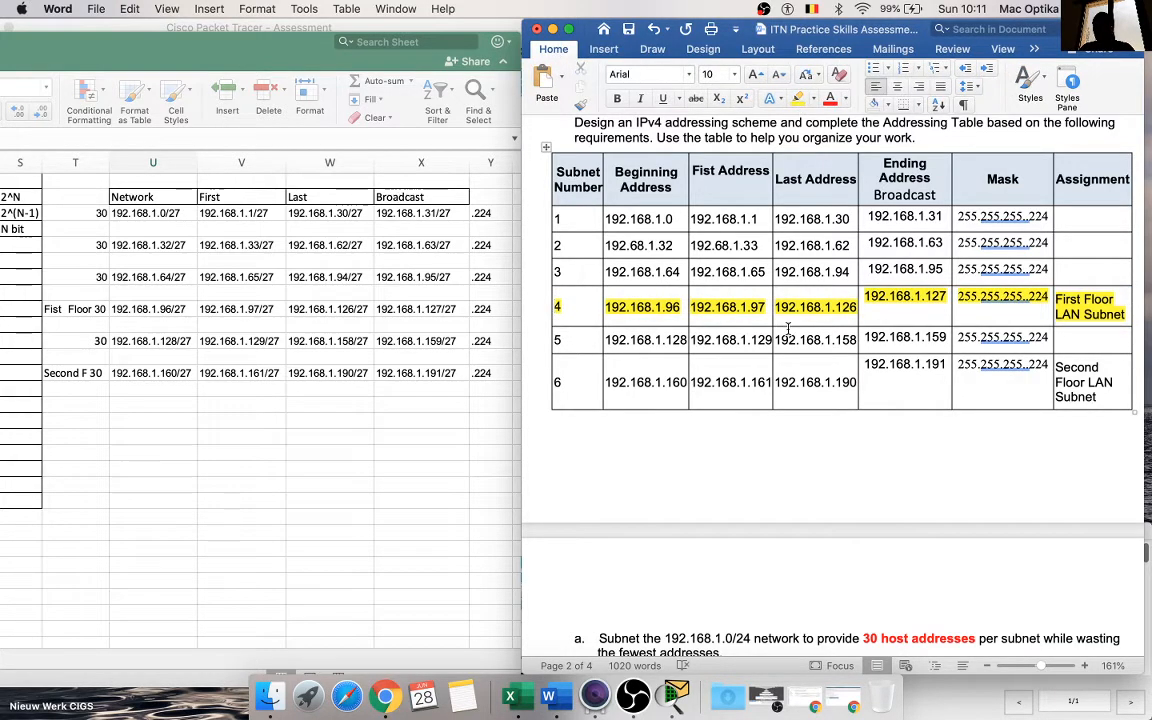
Step: Minimize the PT Cisco workbook in Excel to uncover the Packet Tracer topology beside the Word document
scroll(788, 328, "down", 5)
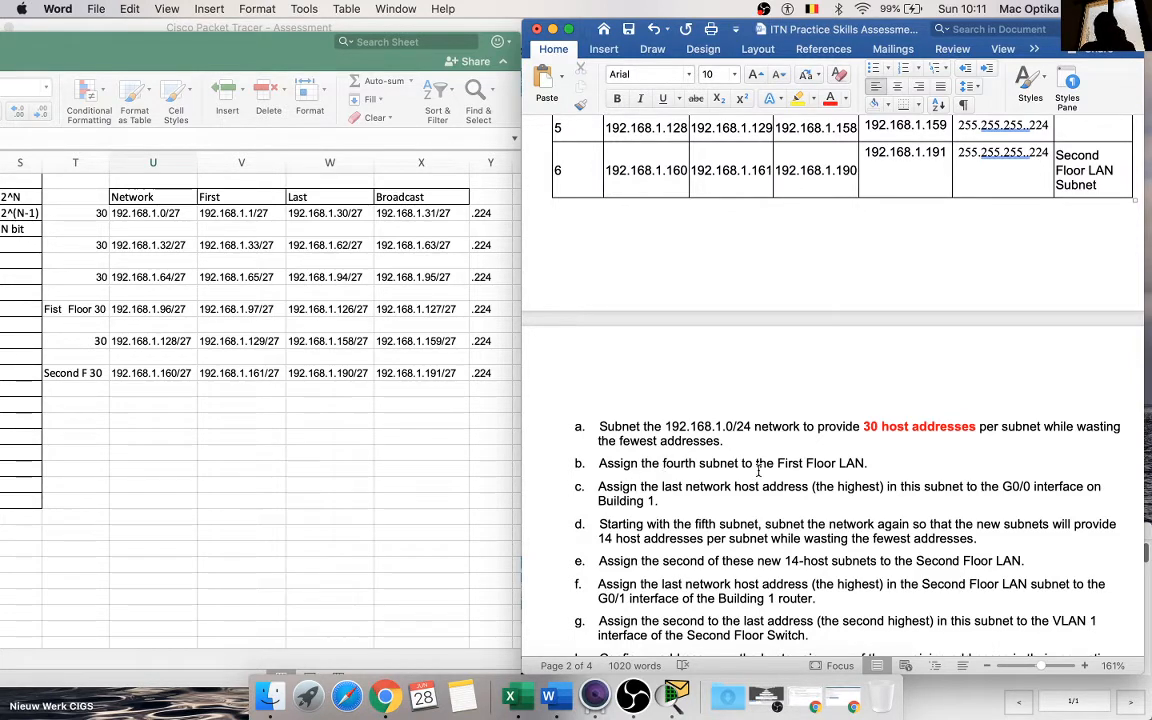
scroll(764, 425, "up", 3)
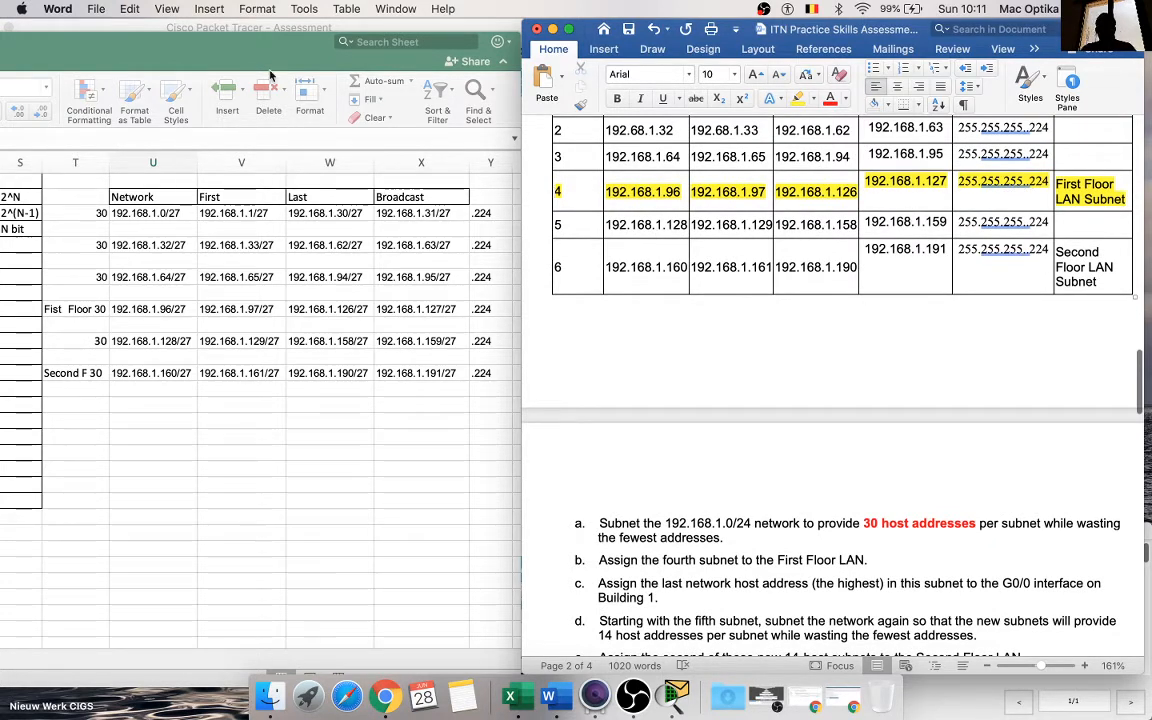
double_click(92, 40)
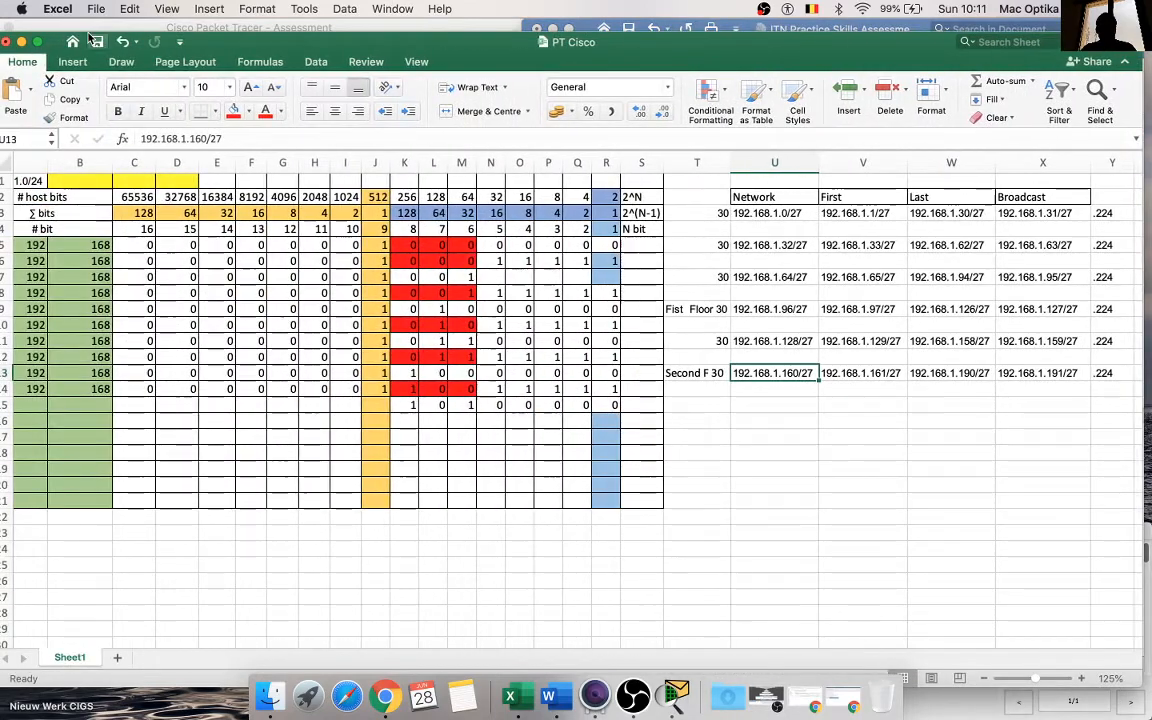
left_click(21, 41)
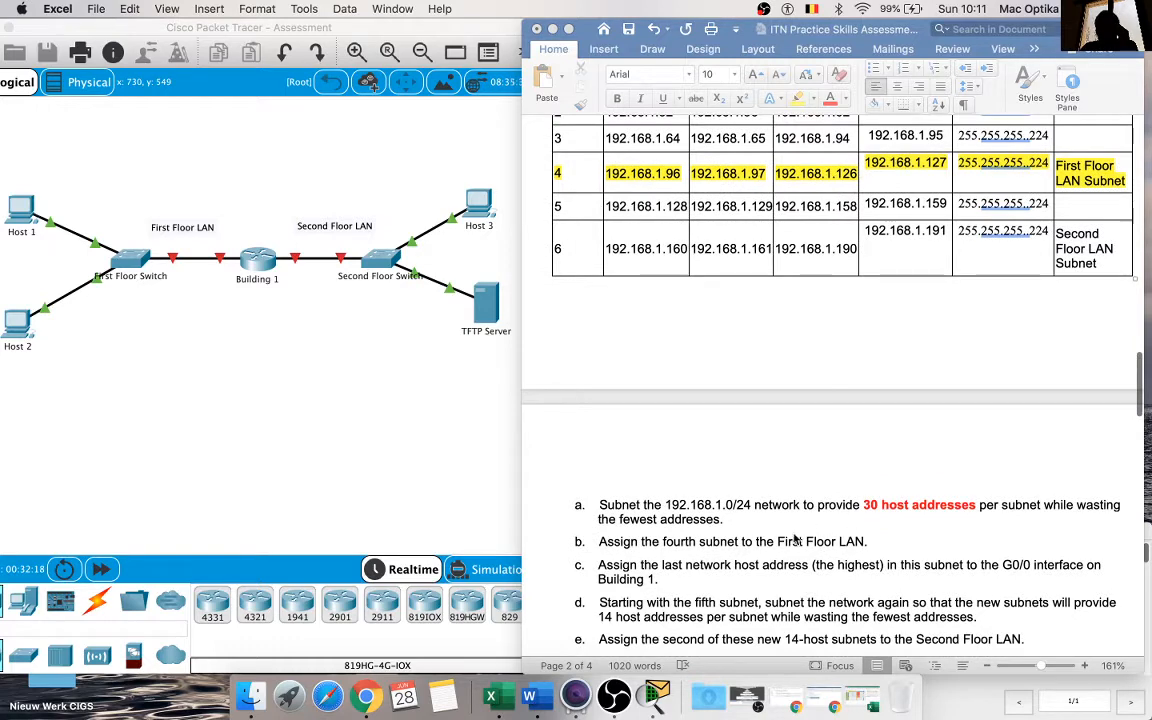
Step: Highlight instruction b, "Assign the fourth subnet to the First Floor LAN.", in yellow
left_click(853, 541)
scroll(853, 543, "down", 1)
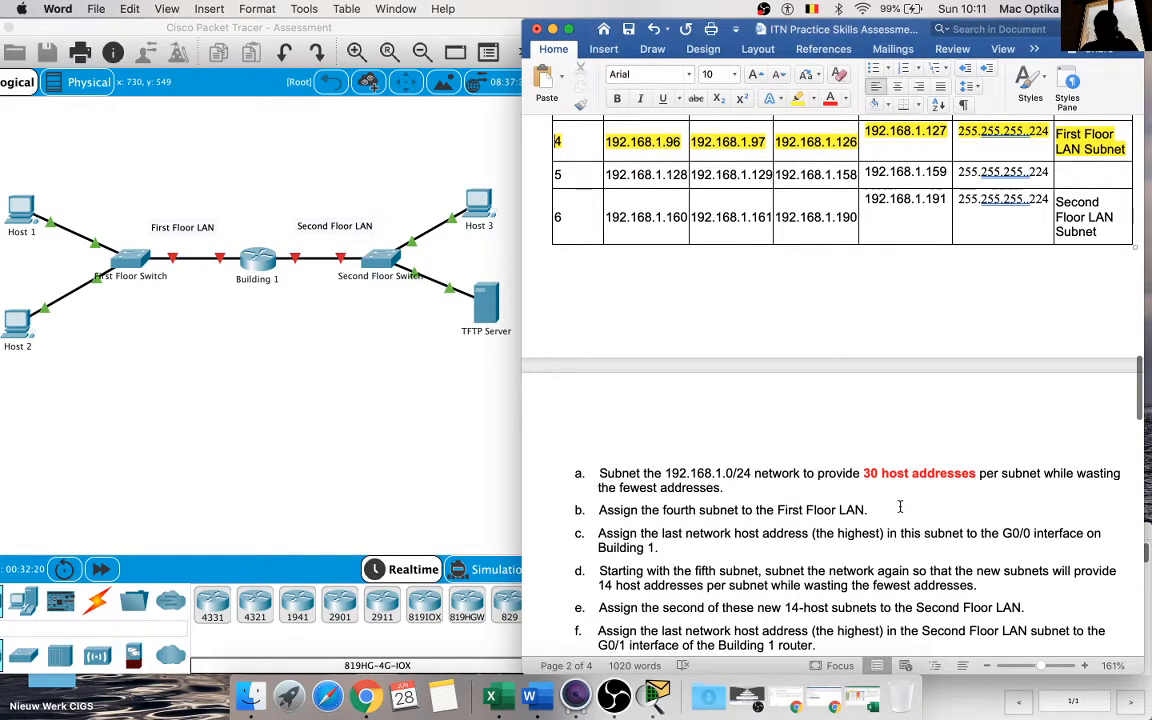
left_click_drag(882, 511, 598, 511)
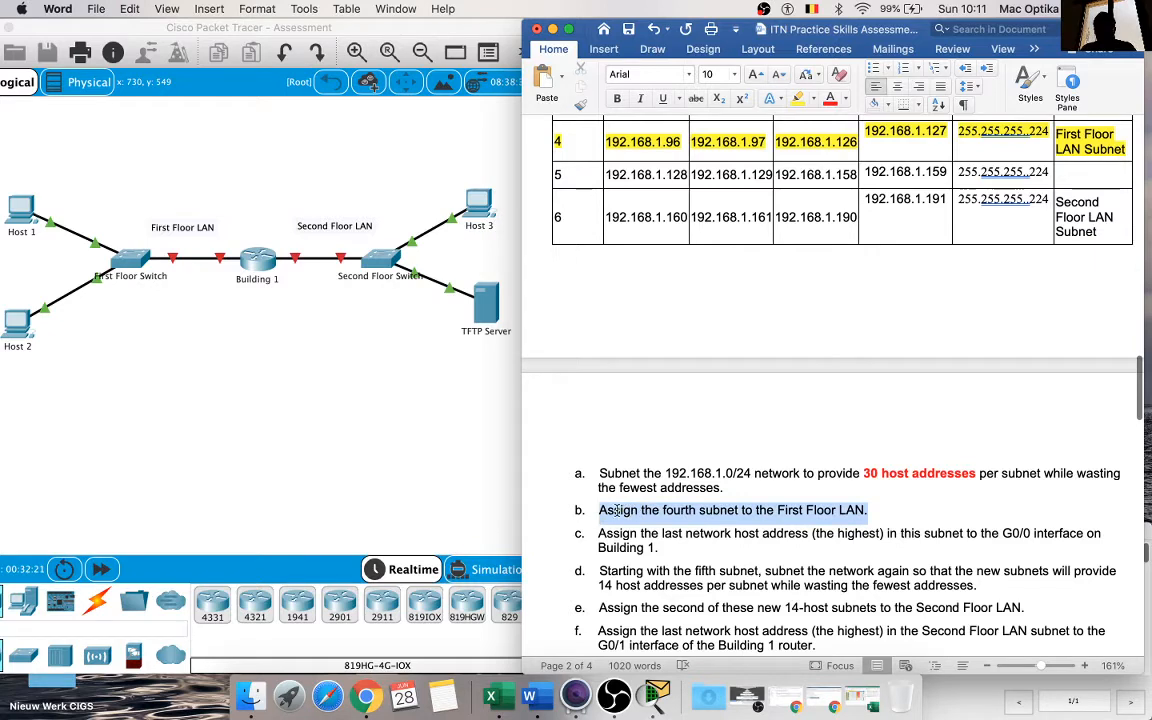
left_click(797, 98)
left_click(826, 510)
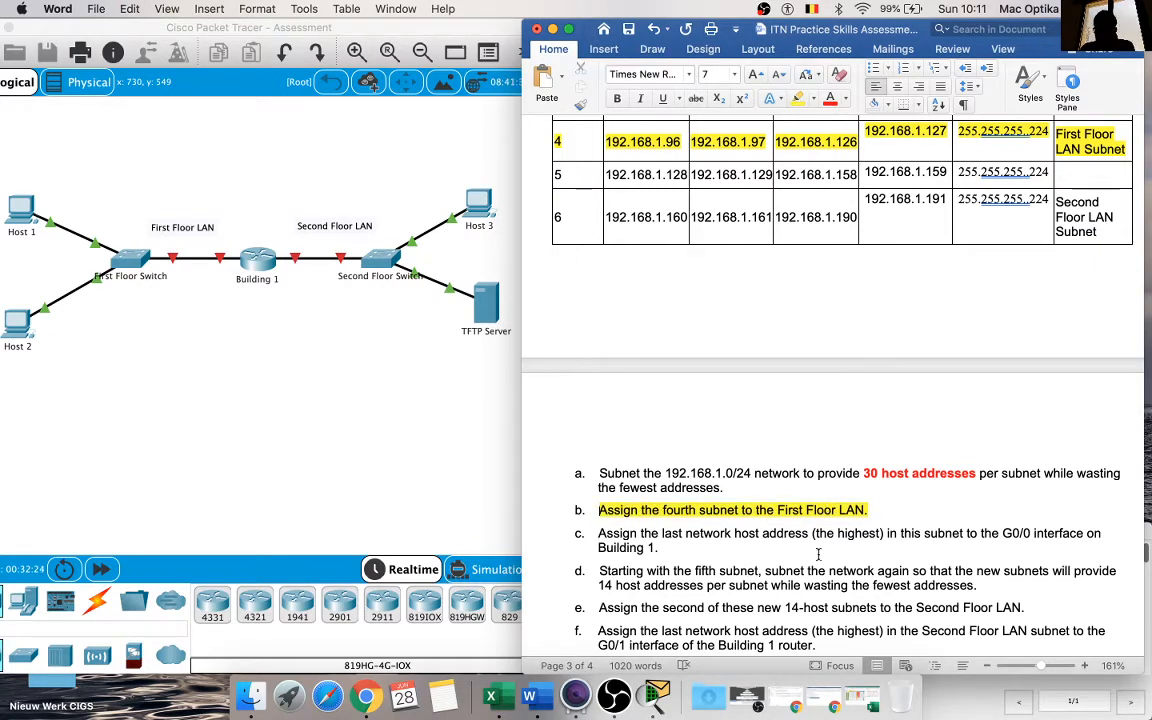
Step: Colour the last address of subnet 4 in the subnet table red
scroll(818, 553, "down", 2)
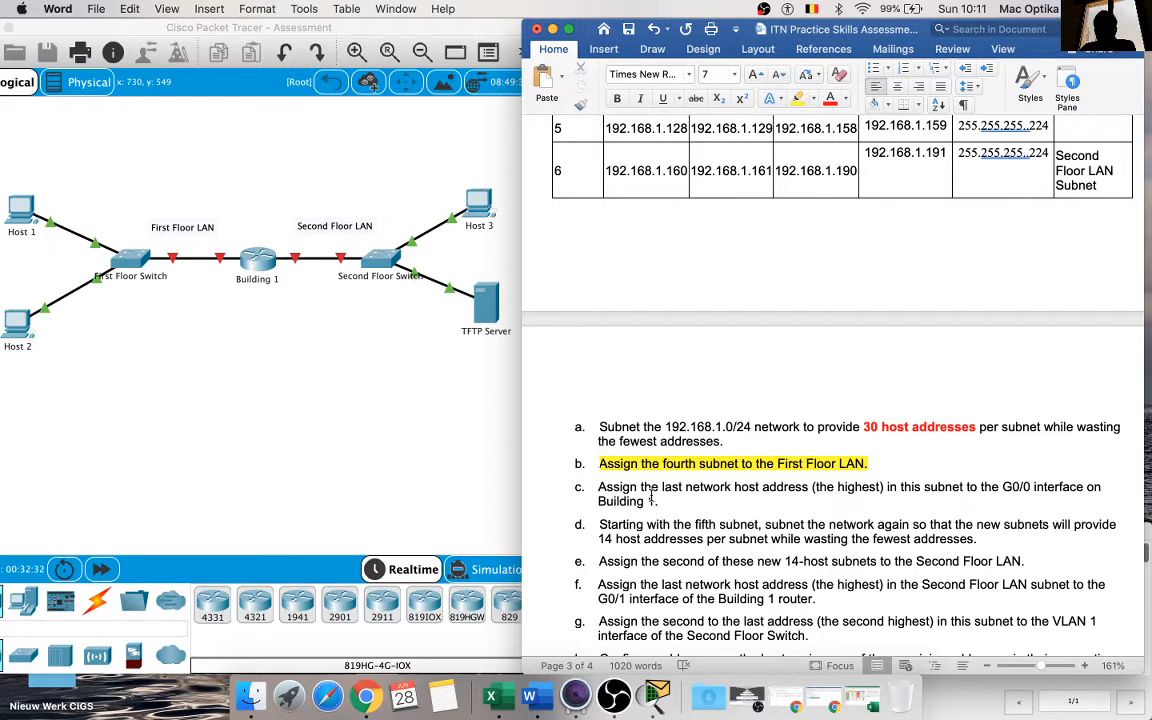
scroll(784, 489, "up", 5)
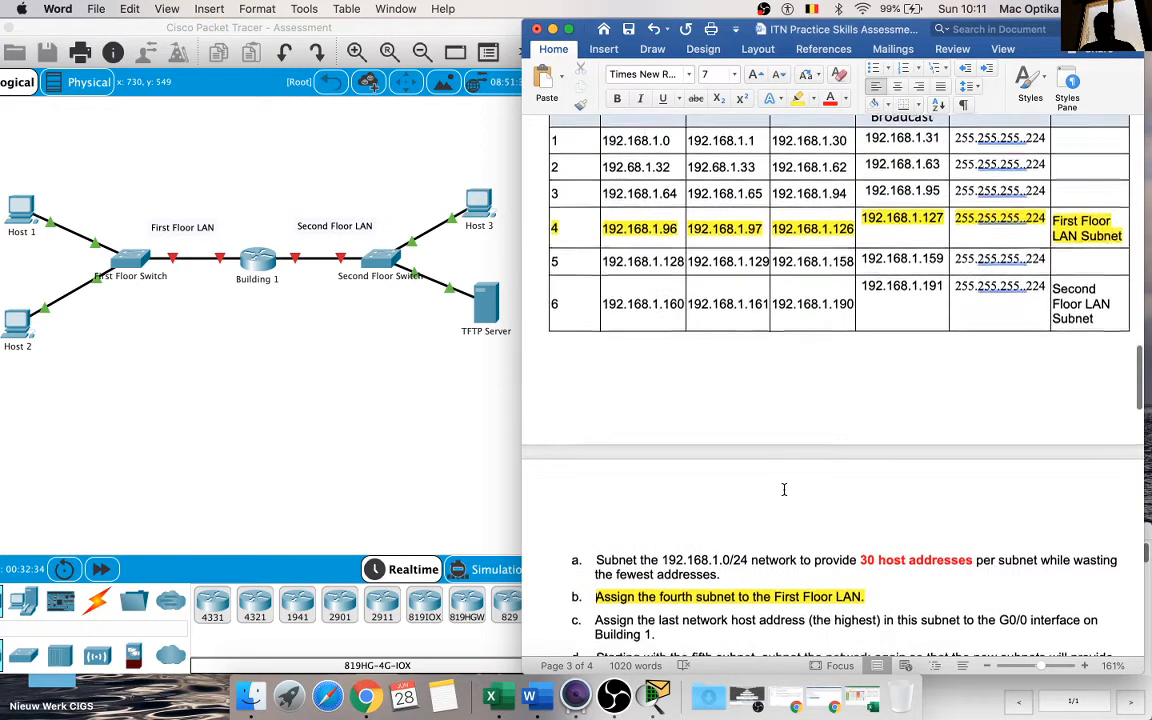
scroll(784, 489, "up", 1)
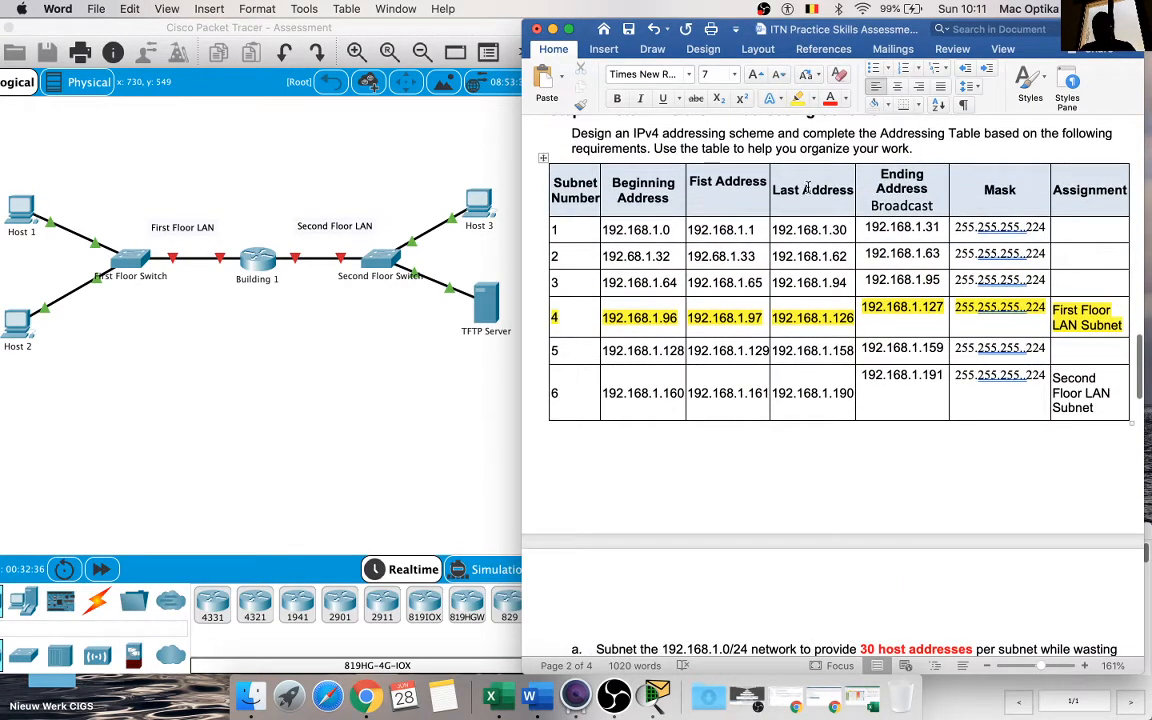
left_click_drag(854, 319, 773, 321)
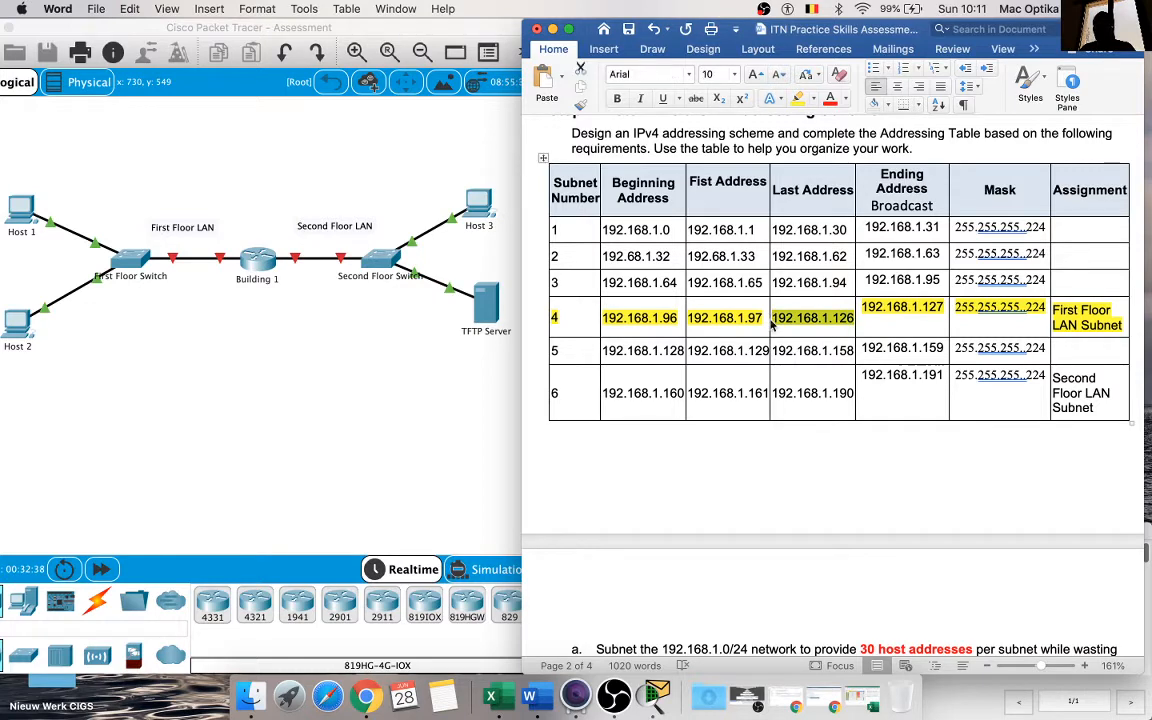
left_click(829, 98)
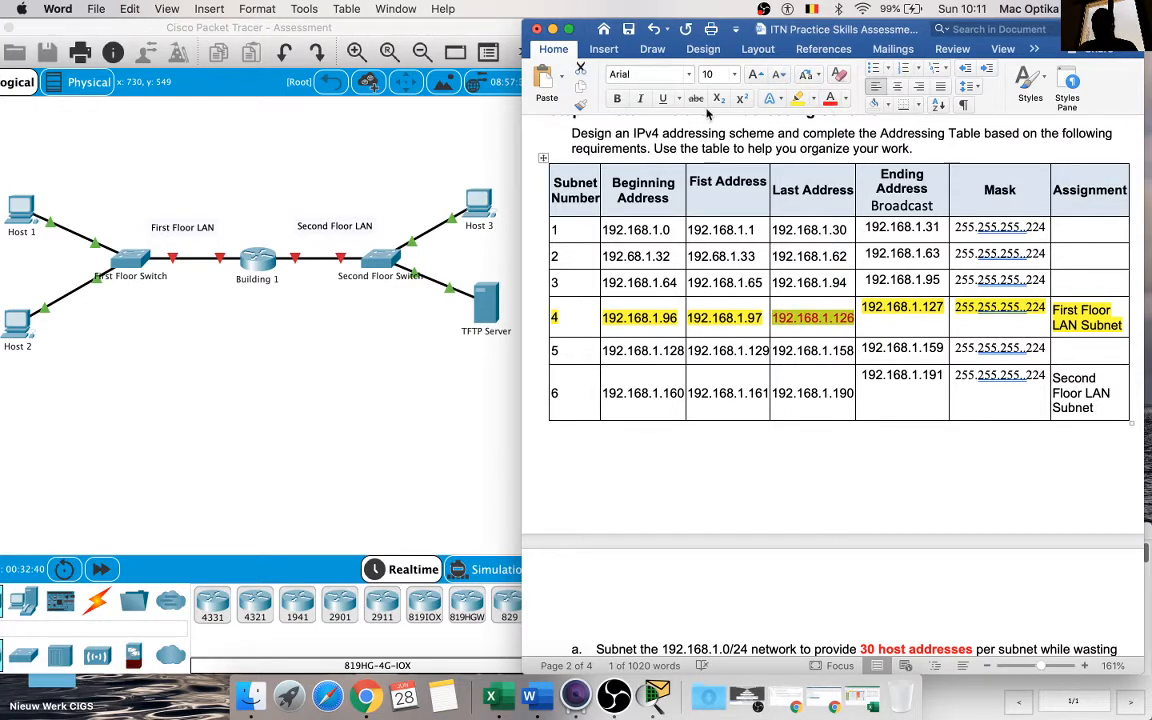
left_click(878, 388)
Step: Read instruction c, then switch to Packet Tracer and check the port labels on the link between First Floor Switch and Building 1
scroll(878, 388, "down", 5)
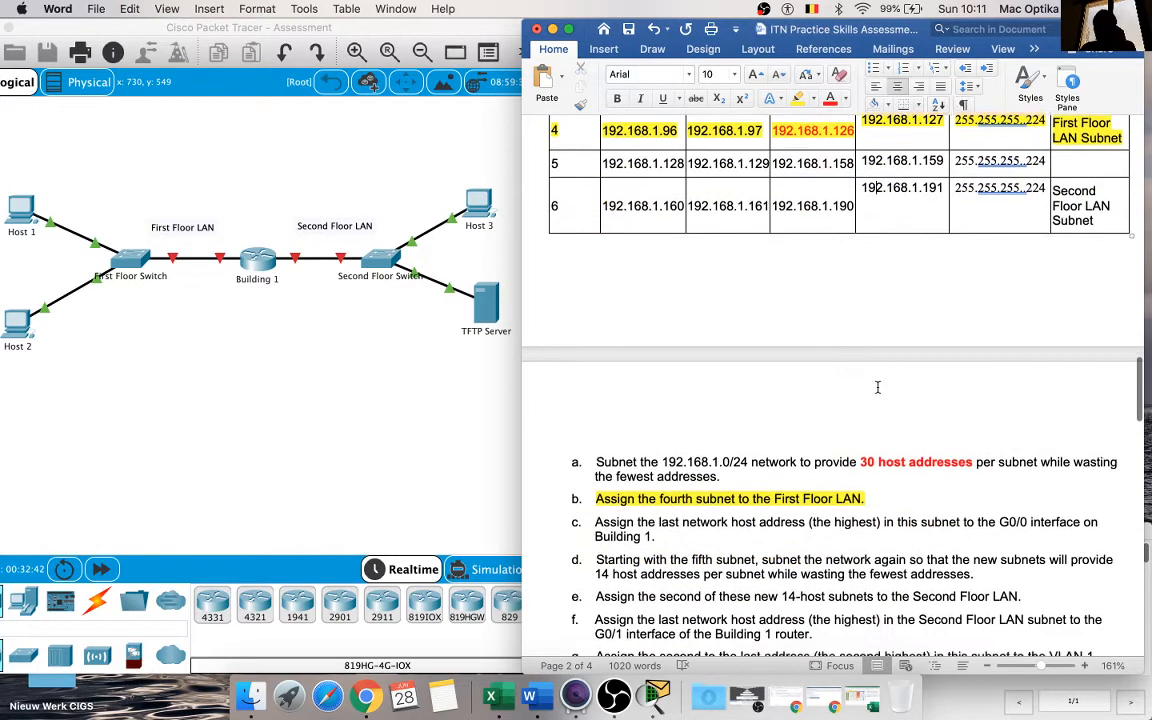
scroll(878, 387, "down", 2)
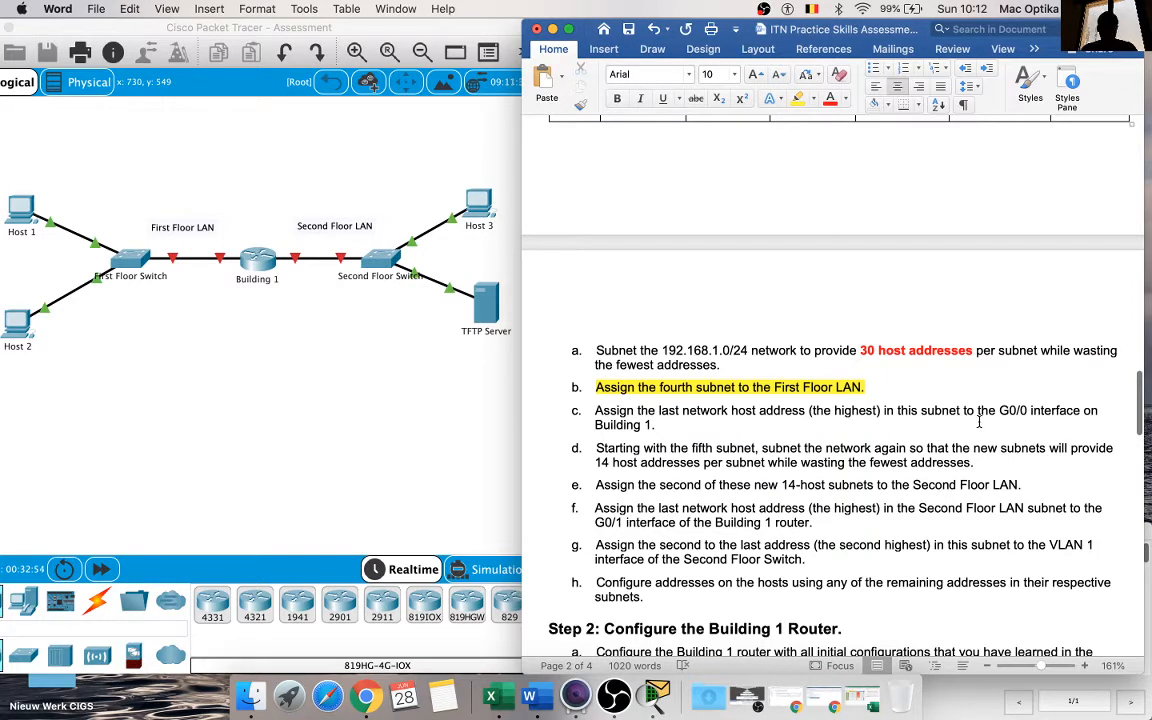
left_click(273, 328)
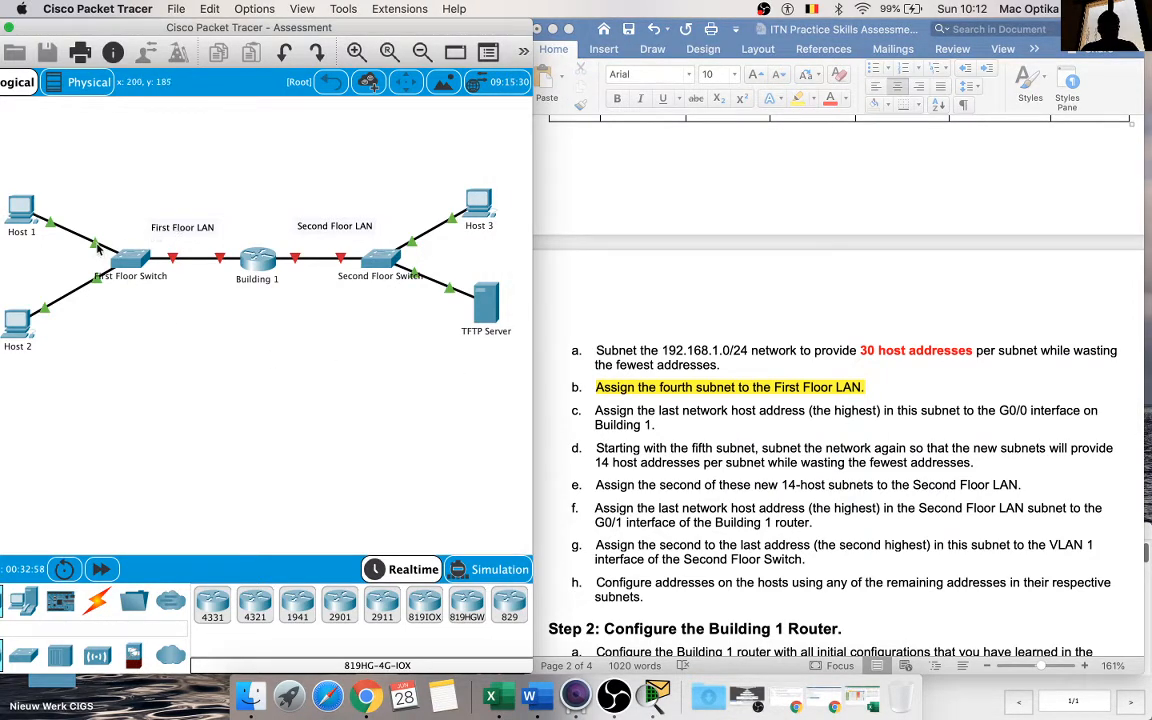
mouse_move(97, 249)
mouse_move(222, 262)
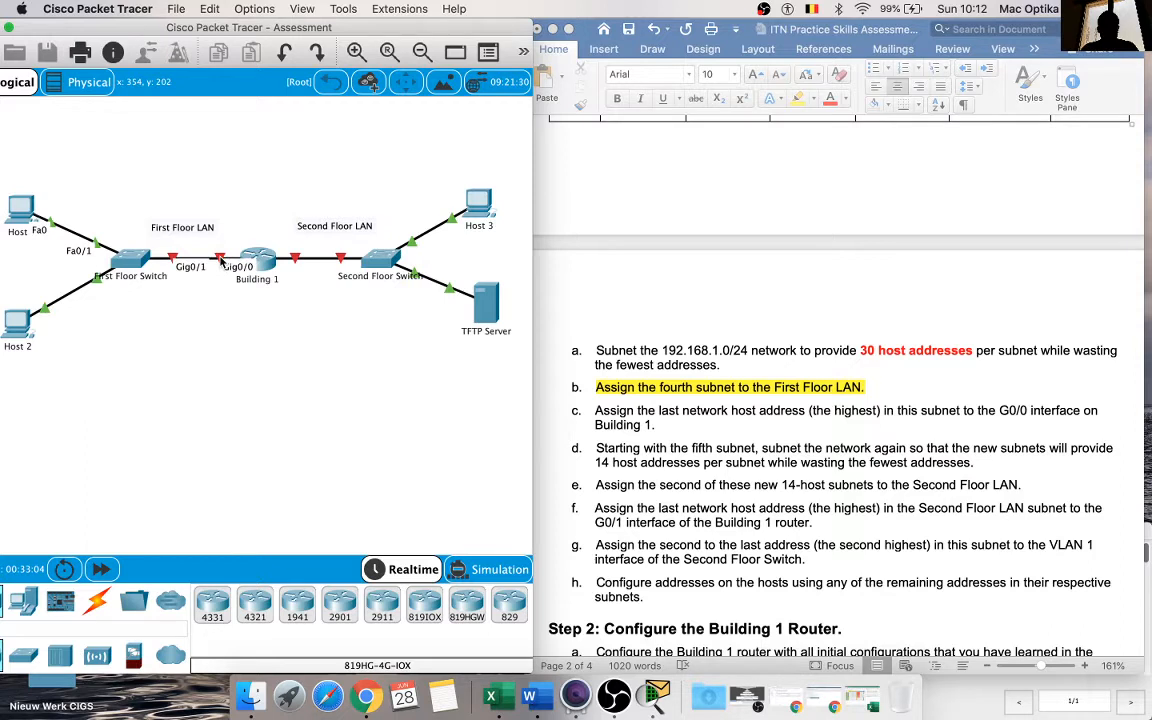
Step: Copy subnet 4's last address, 192.168.1.126, into the empty IP Address/Mask cell of Building 1's G0/0 interface in Word's Addressing Table
left_click(859, 390)
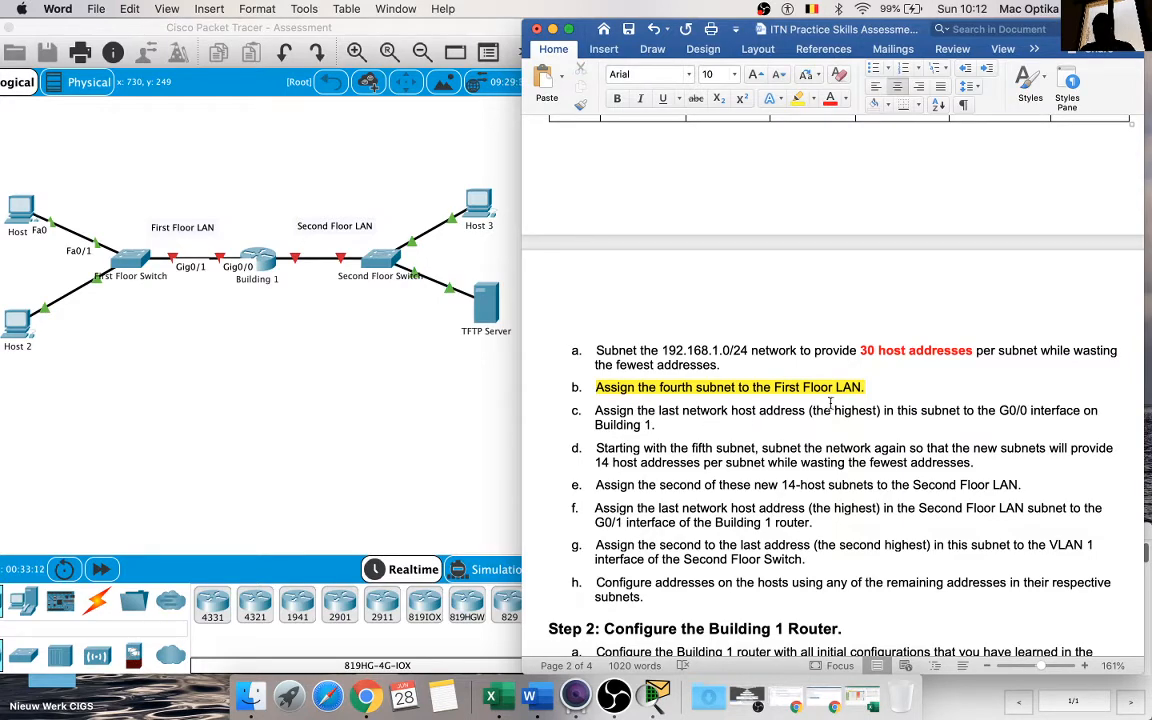
scroll(718, 418, "up", 6)
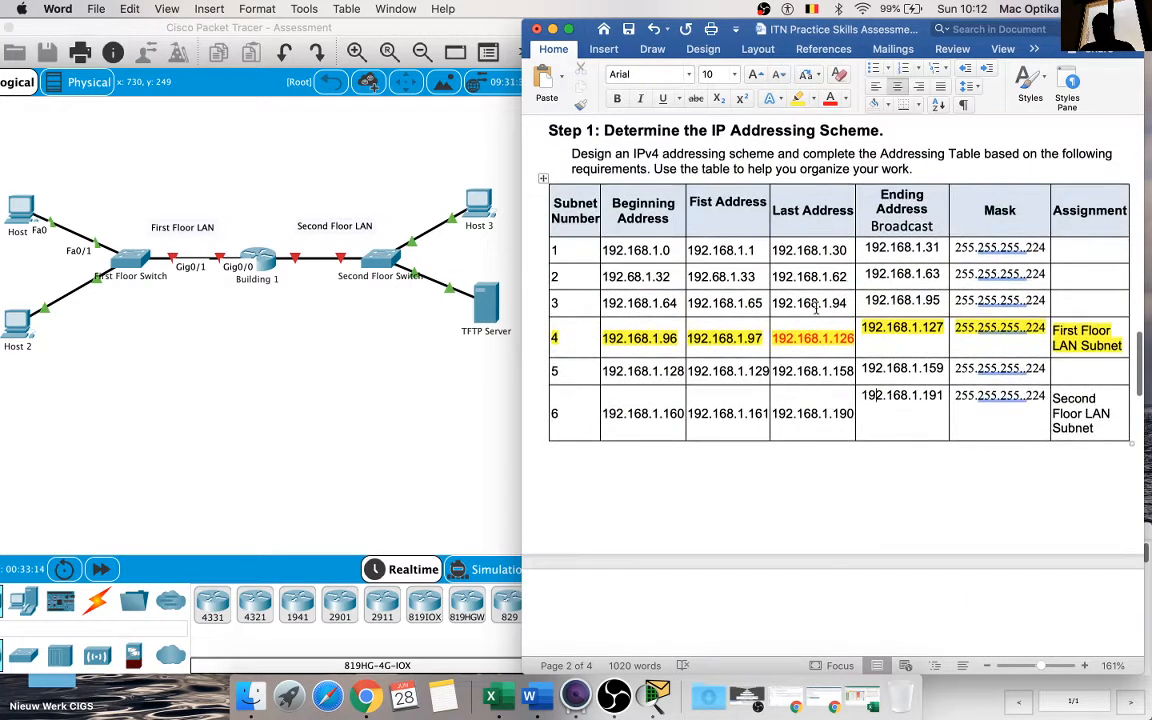
double_click(852, 339)
key("super+c")
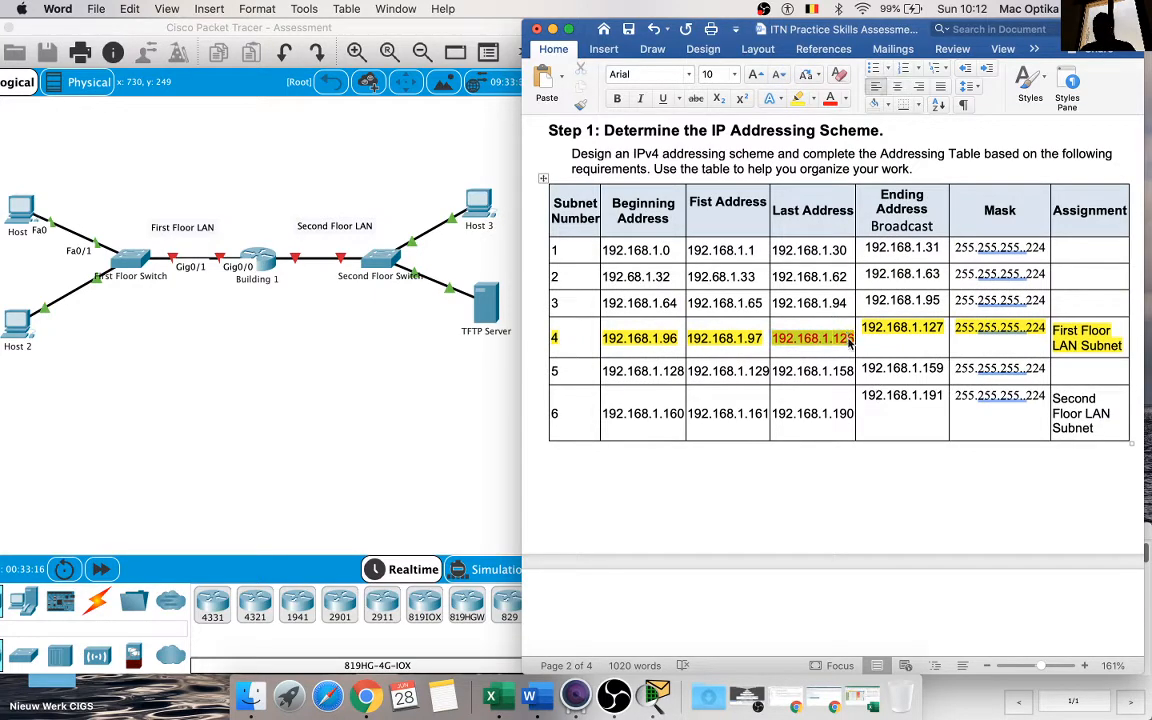
scroll(852, 339, "up", 10)
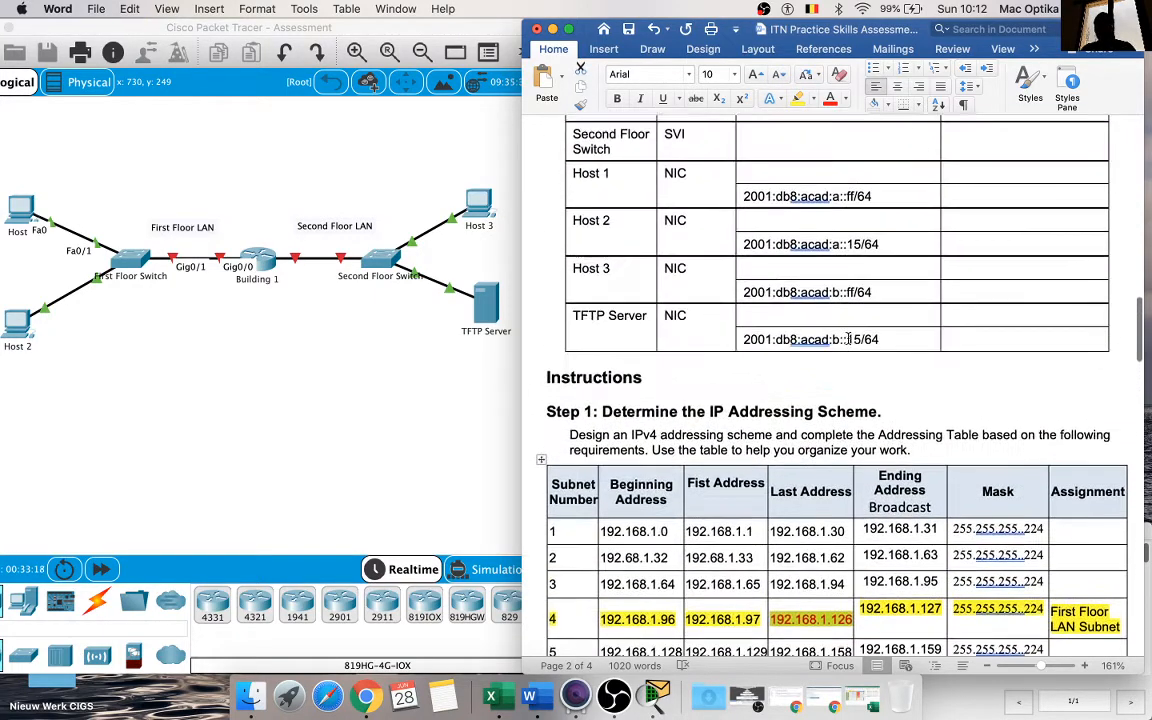
scroll(848, 338, "down", 6)
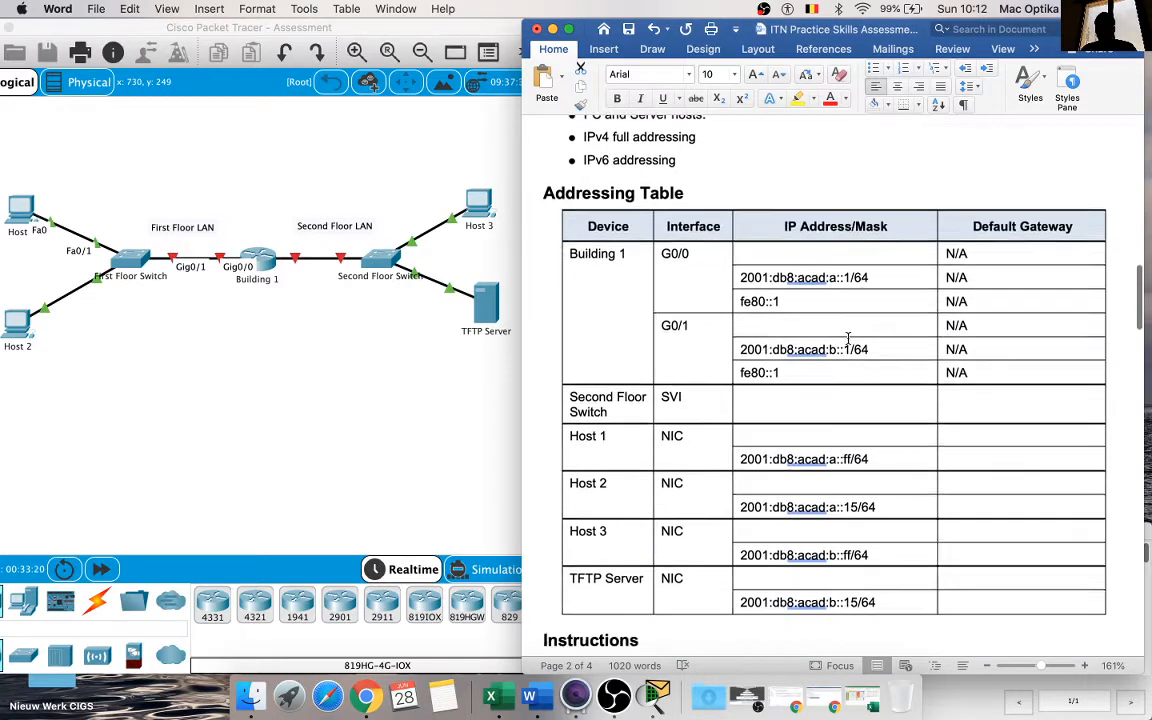
left_click(826, 244)
key("super+v")
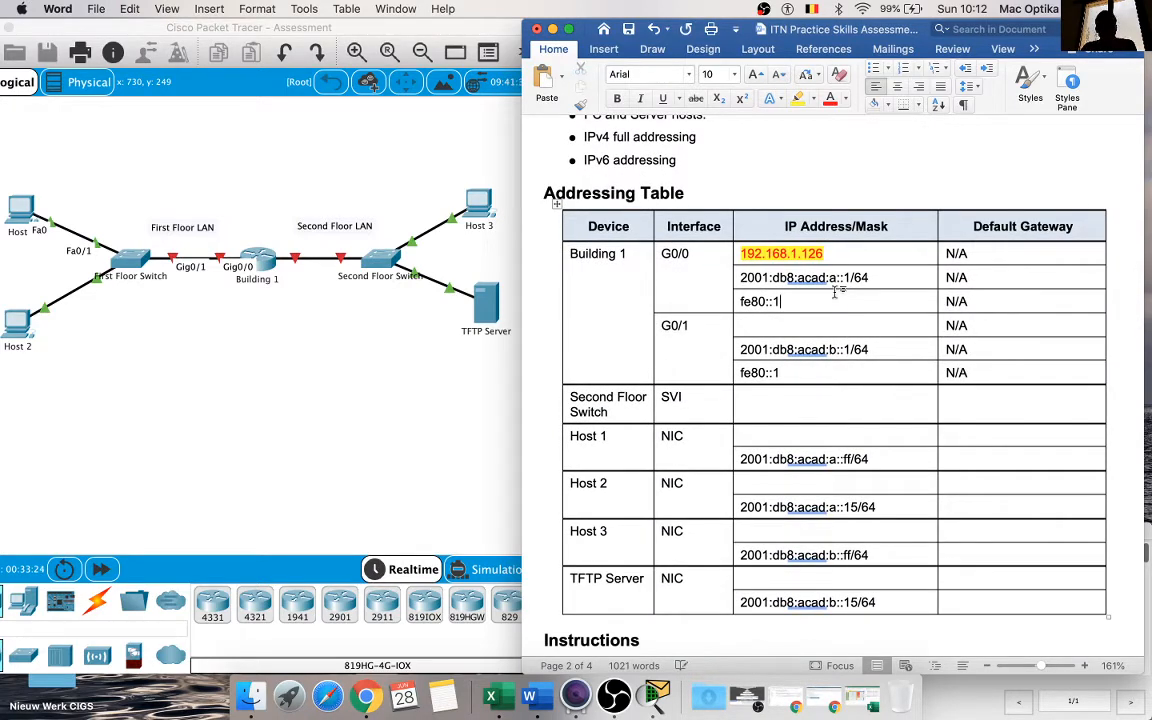
scroll(836, 289, "down", 10)
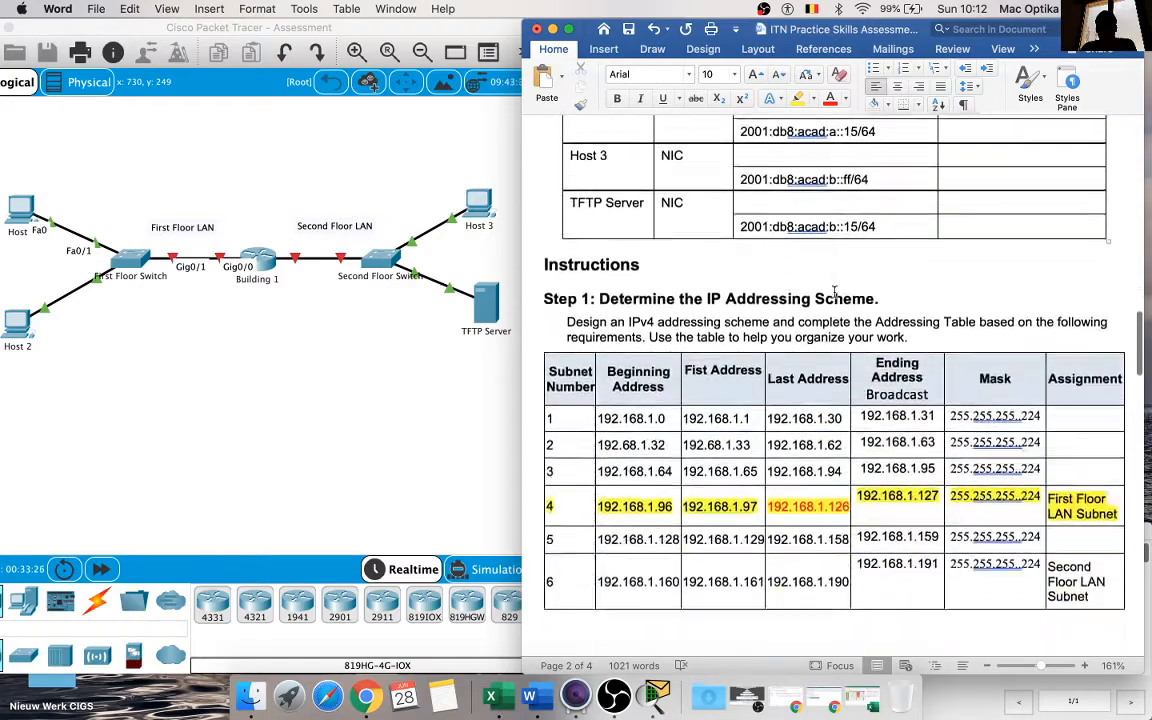
Step: Read the Step 1 instructions through d, marking the 14 host addresses requirement and the phrase about starting with the fifth subnet
scroll(834, 292, "down", 3)
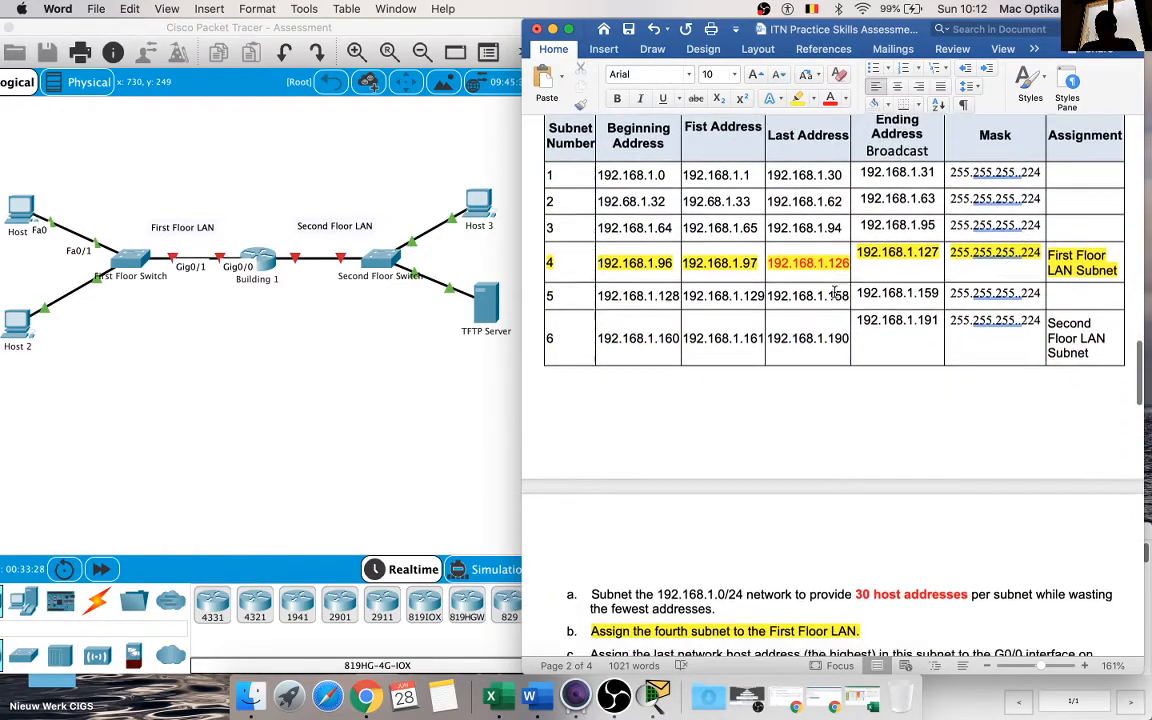
scroll(834, 292, "down", 3)
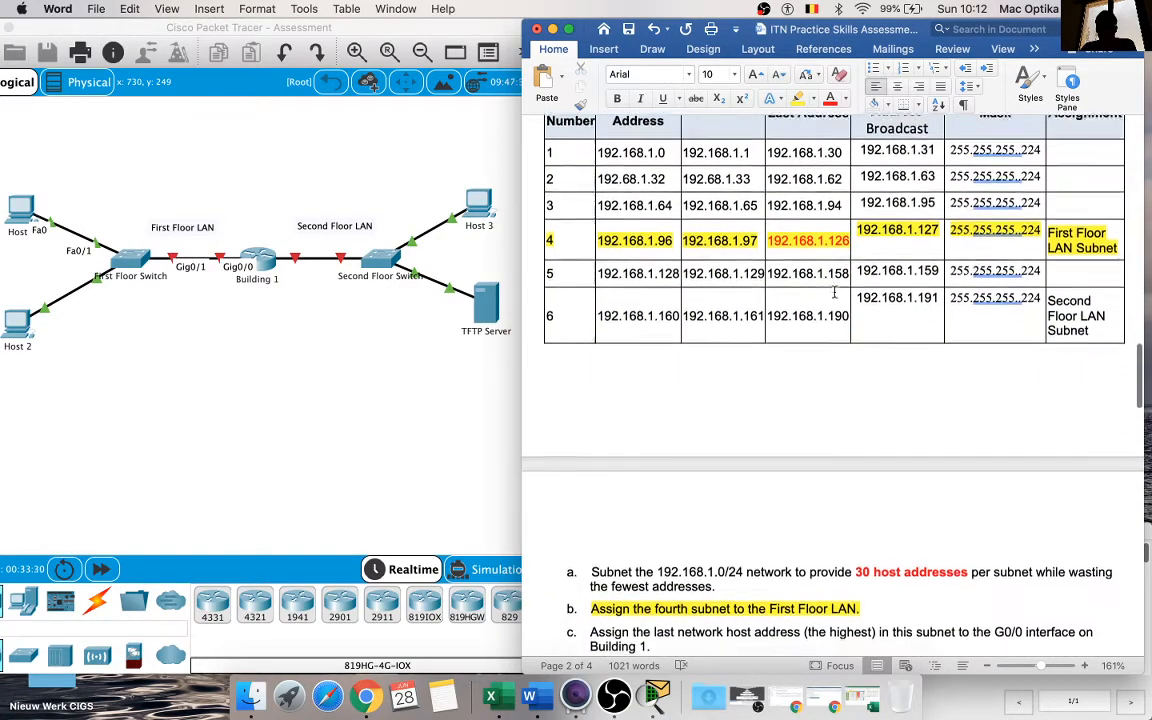
scroll(834, 292, "down", 2)
scroll(836, 292, "up", 5)
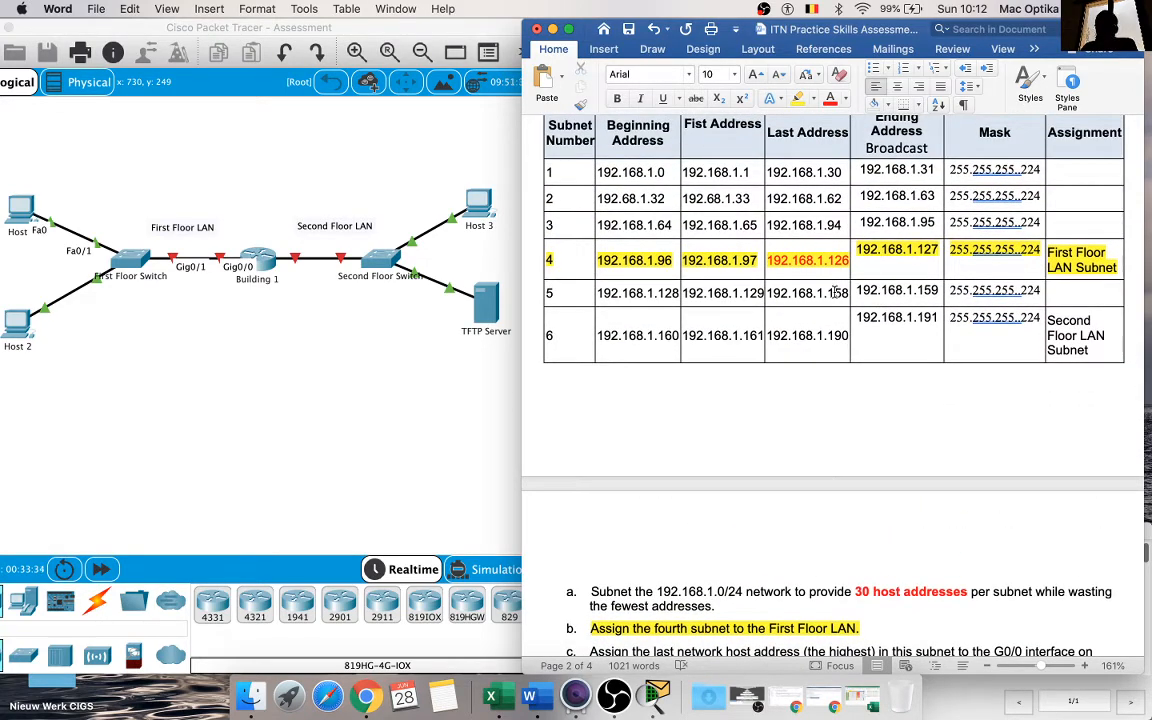
scroll(834, 292, "down", 10)
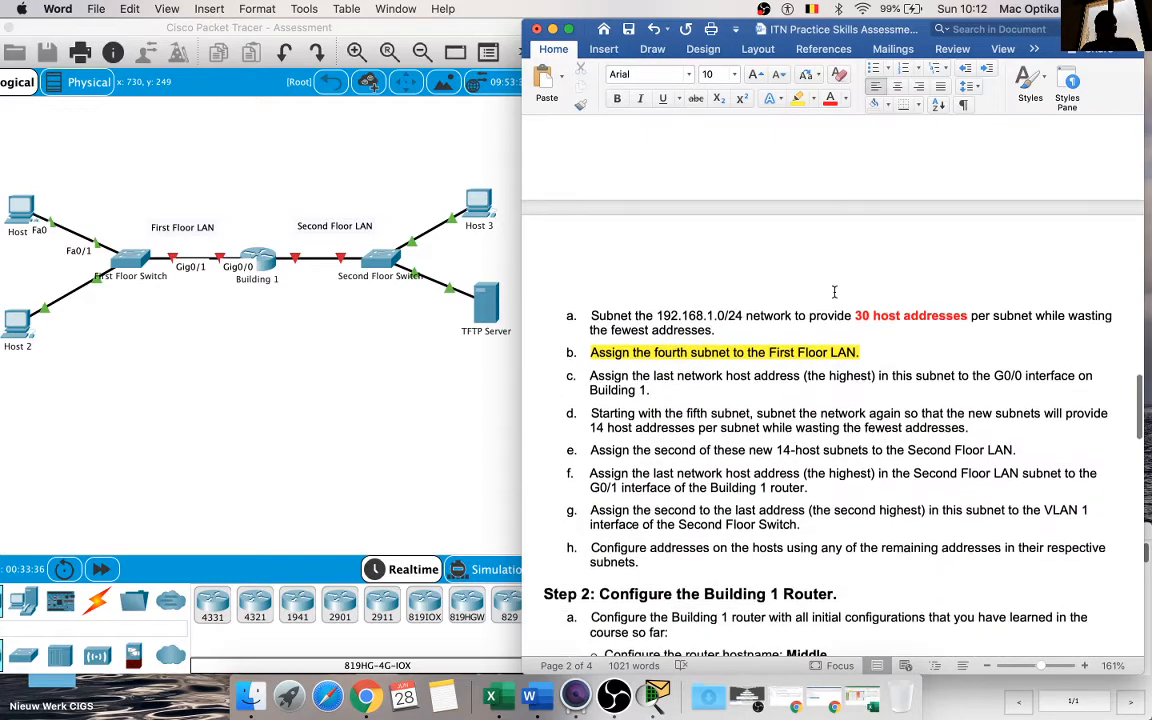
scroll(834, 292, "down", 1)
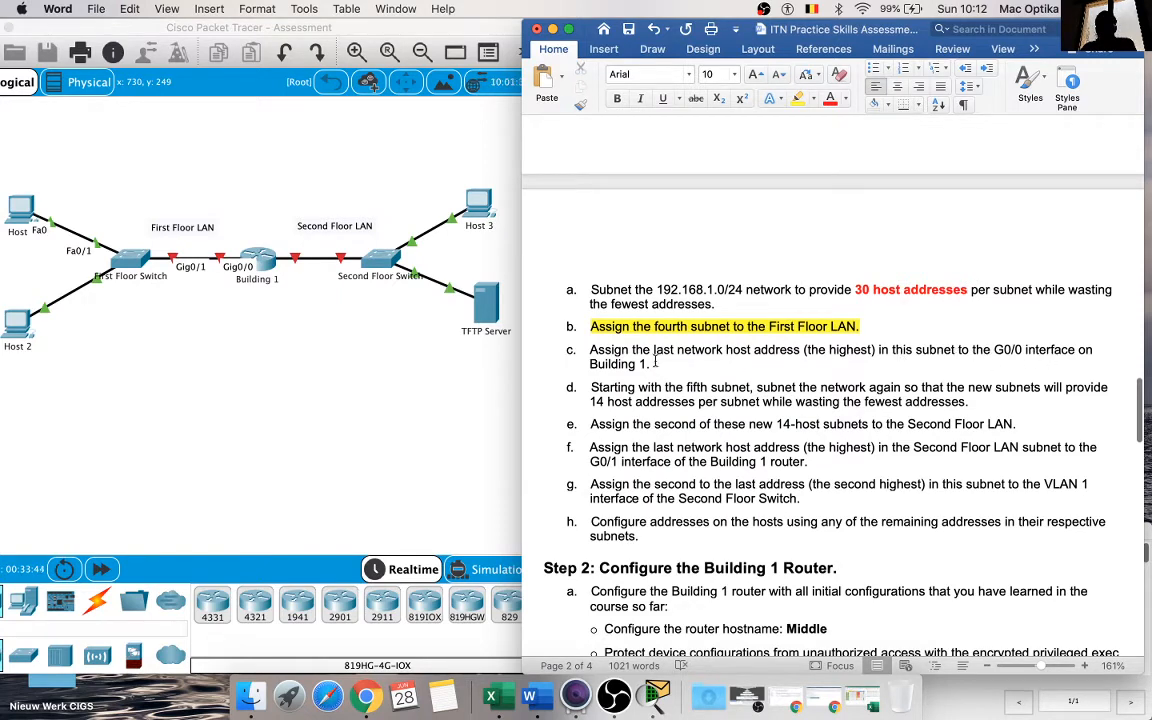
scroll(645, 384, "down", 1)
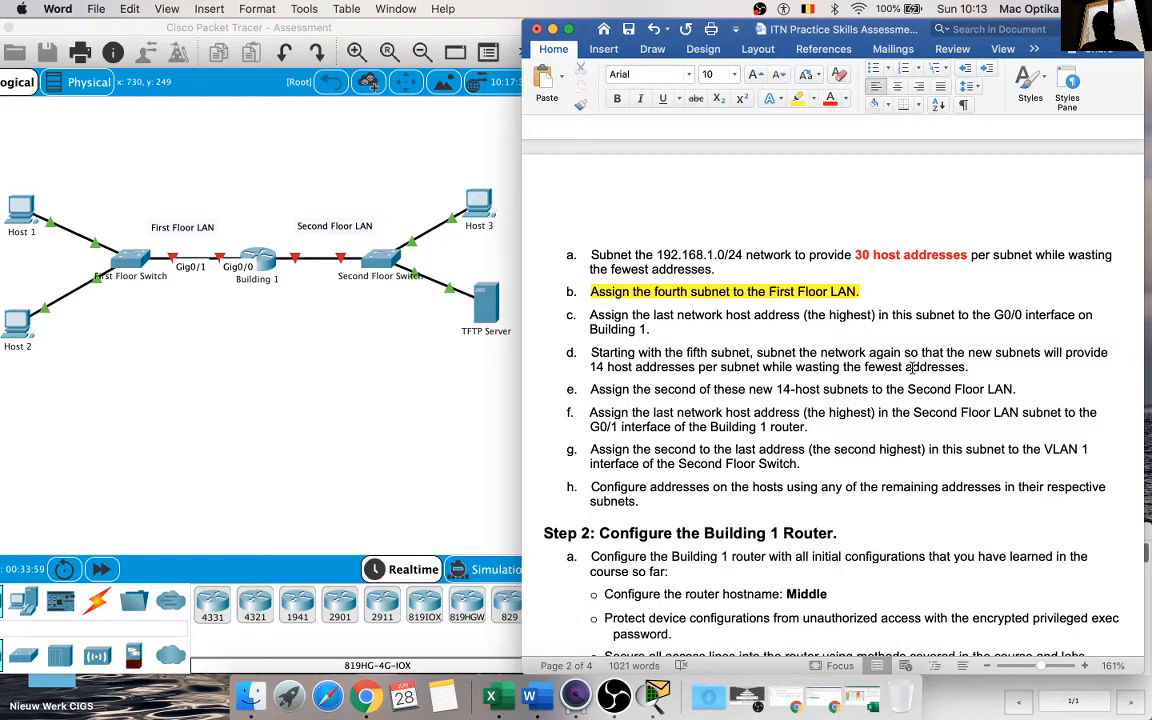
double_click(604, 366)
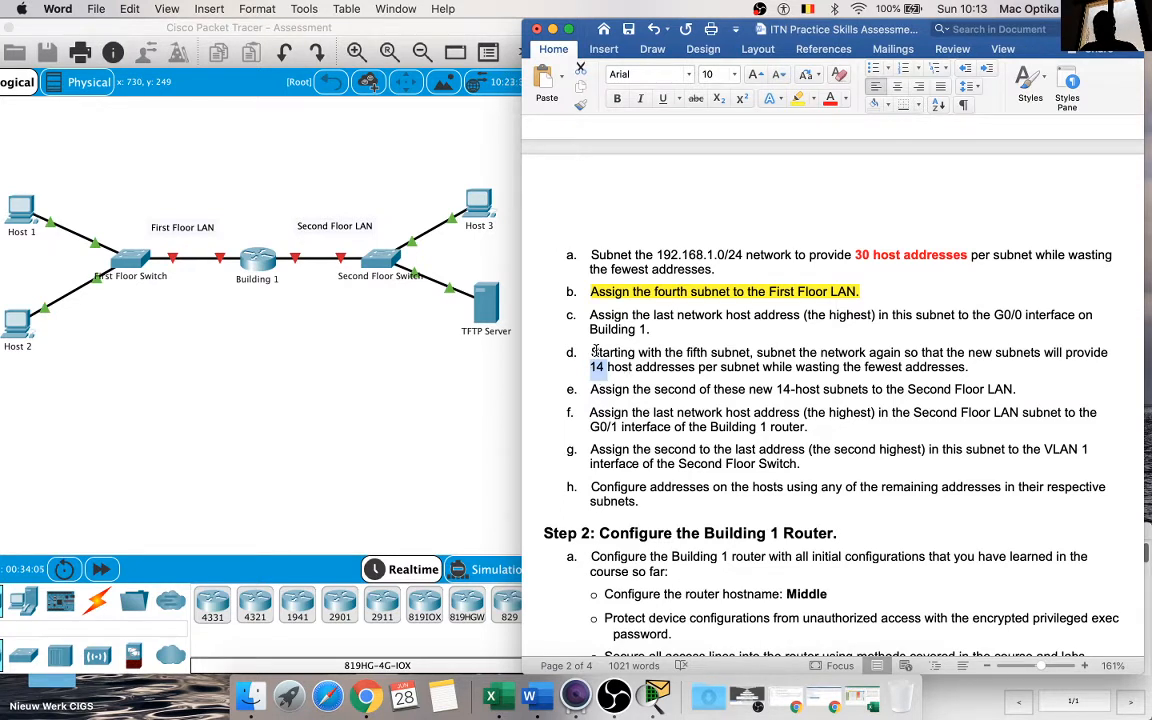
left_click_drag(591, 352, 750, 352)
Step: Make subnet 5's beginning address, 192.168.1.128, bold and red in the subnet table
scroll(730, 358, "up", 1)
scroll(730, 358, "up", 5)
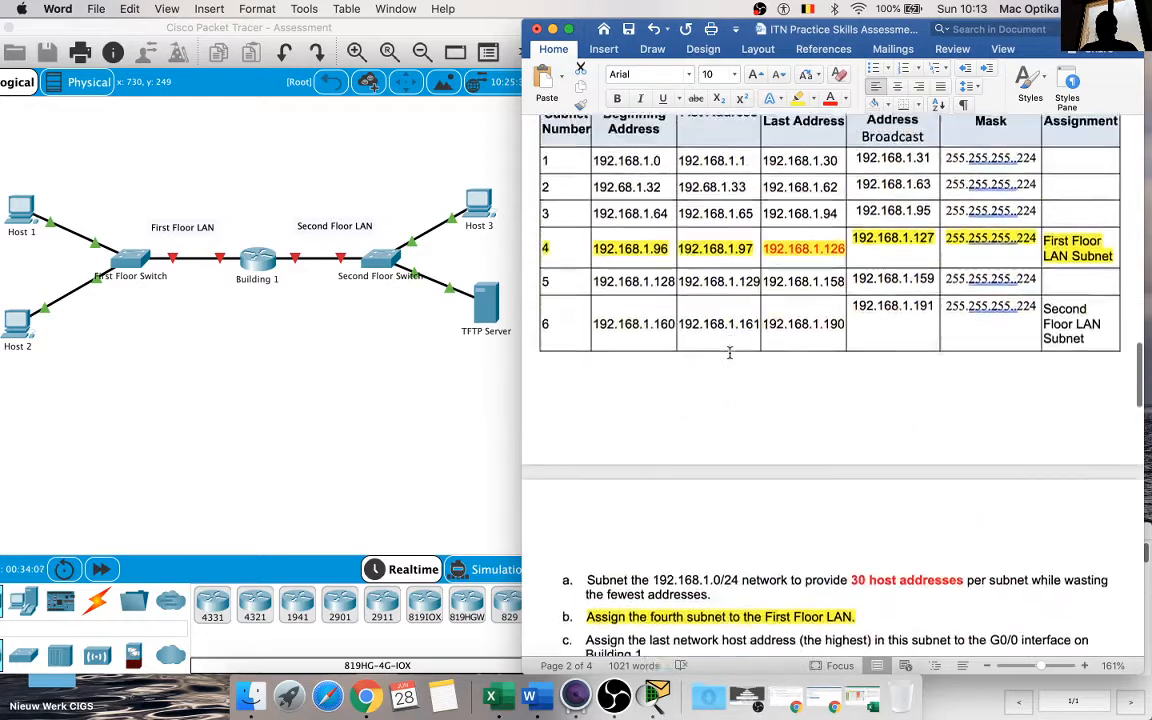
left_click_drag(597, 288, 676, 289)
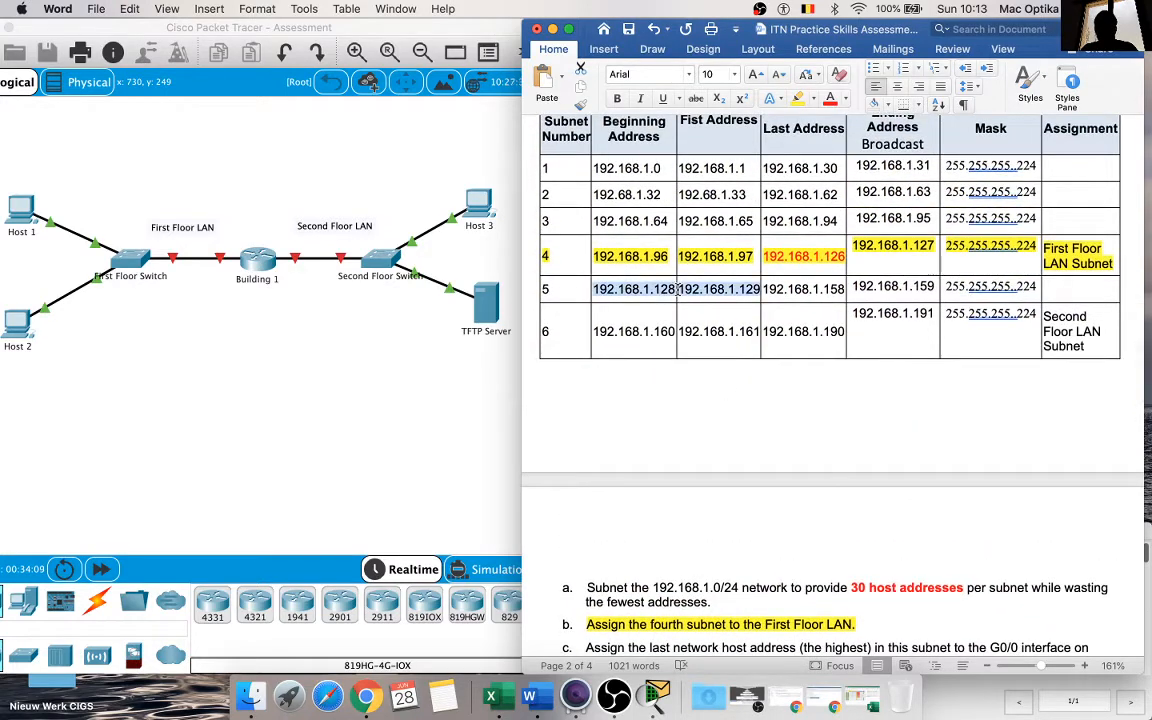
left_click(617, 100)
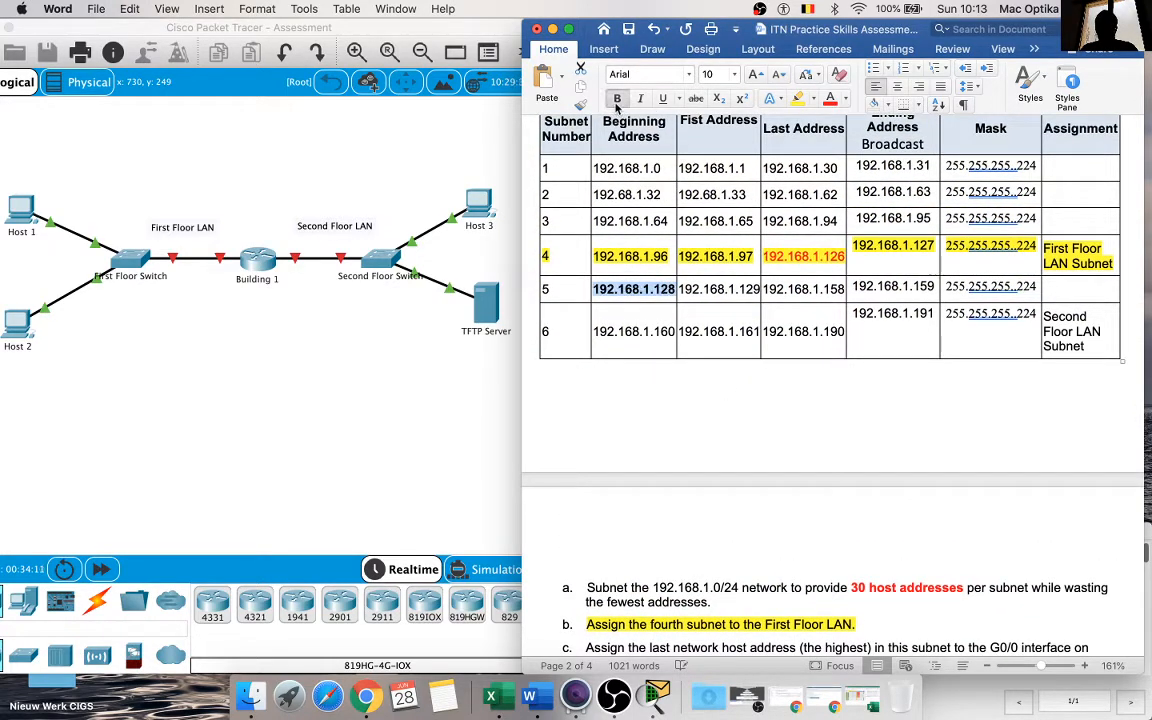
left_click(824, 100)
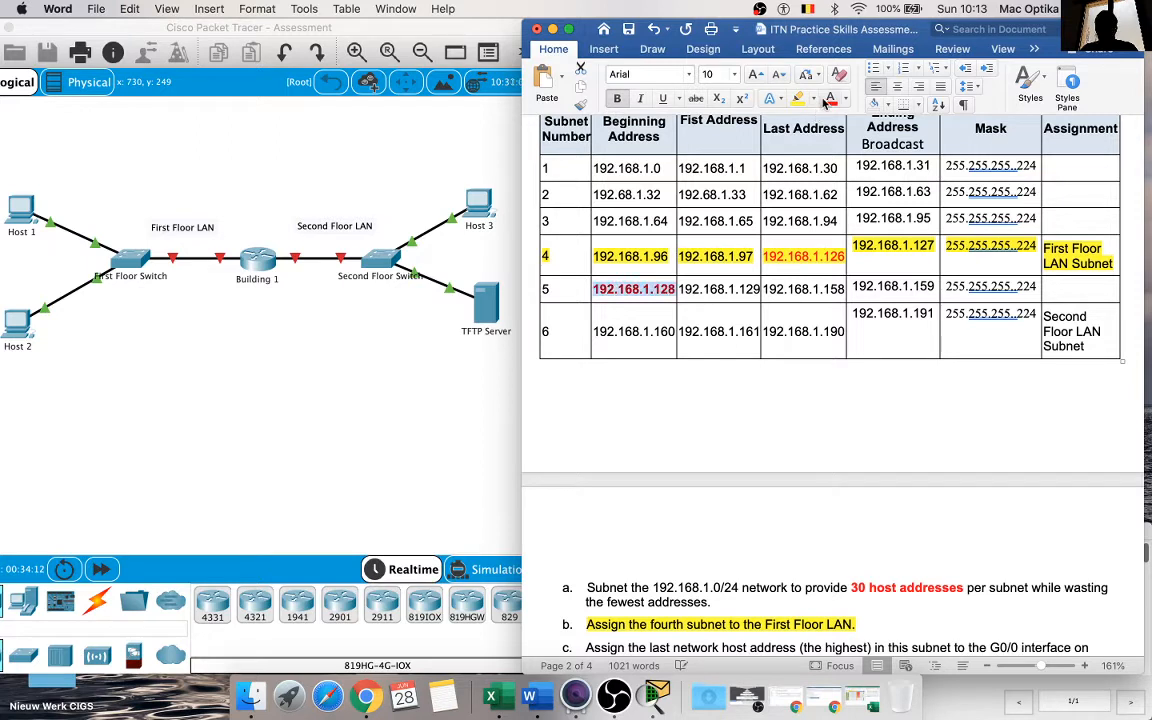
left_click(655, 352)
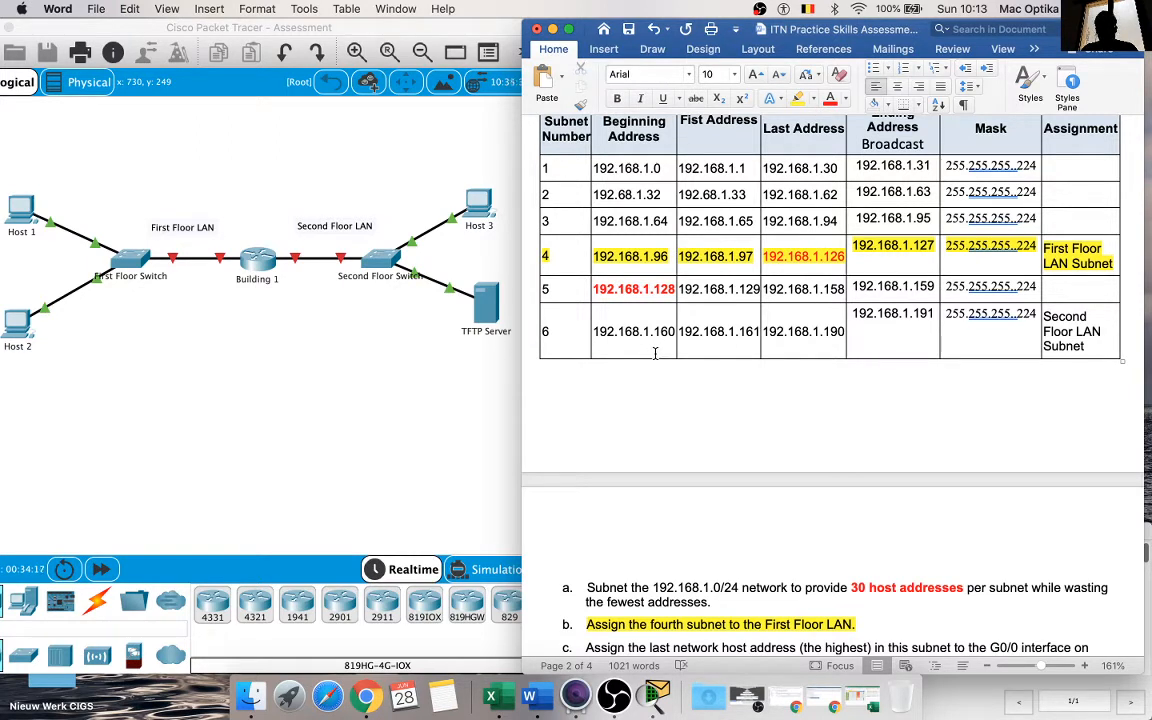
Step: Copy subnet 5's beginning address from Word into cell U16 of the PT Cisco workbook in Excel and extend it to 192.168.1.128/27
double_click(659, 290)
key("super+c")
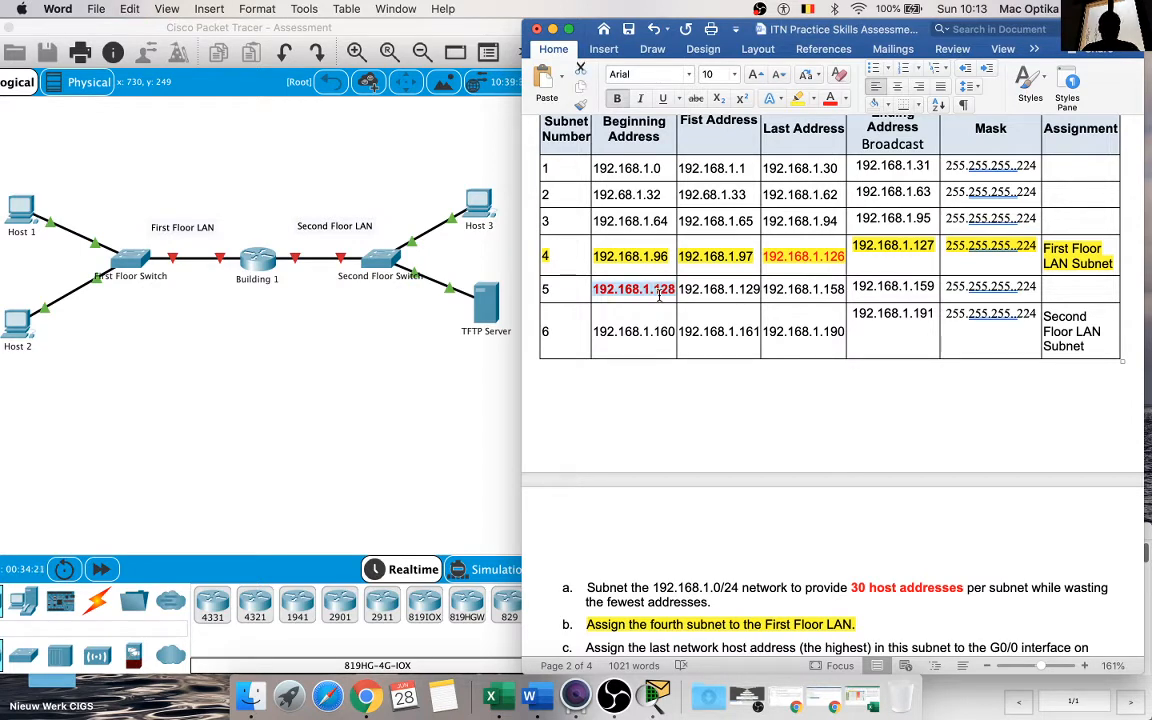
left_click(493, 697)
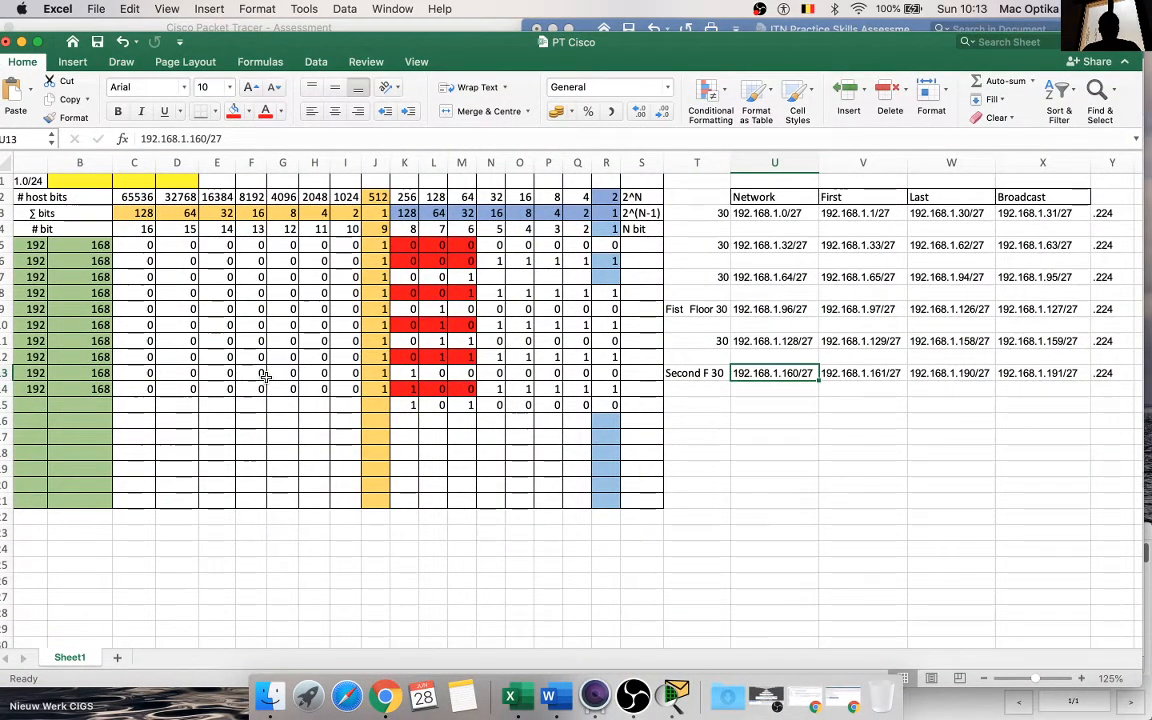
scroll(267, 365, "left", 2)
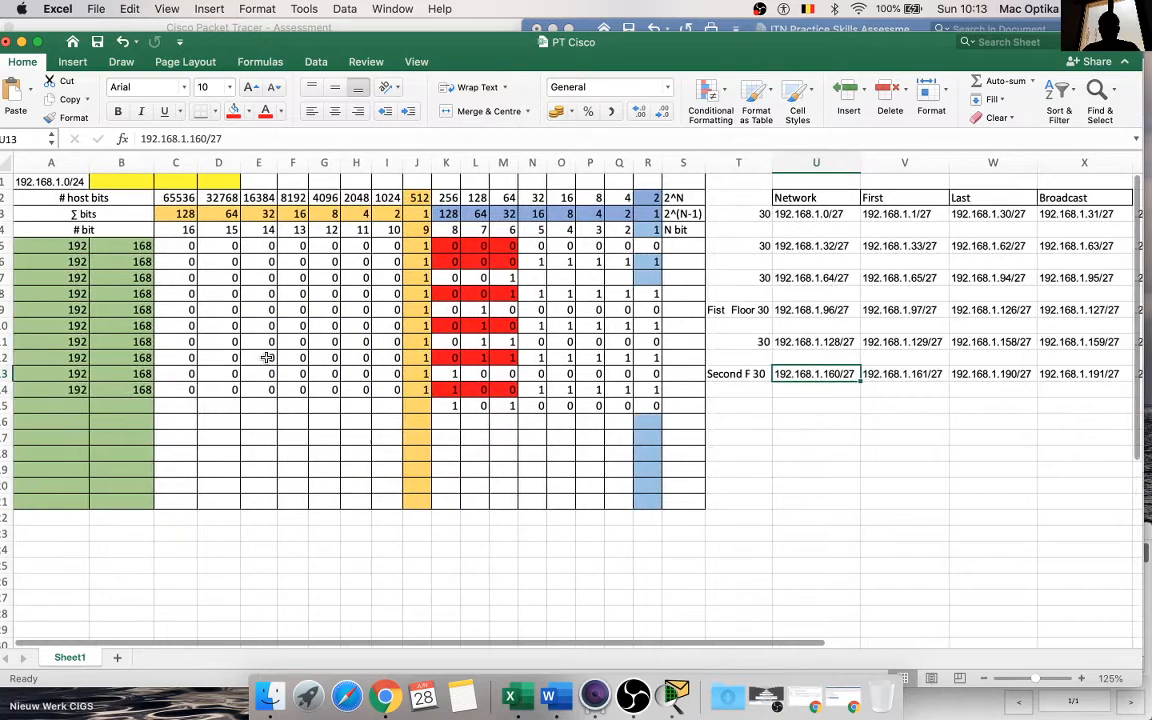
left_click(815, 421)
key("super+v")
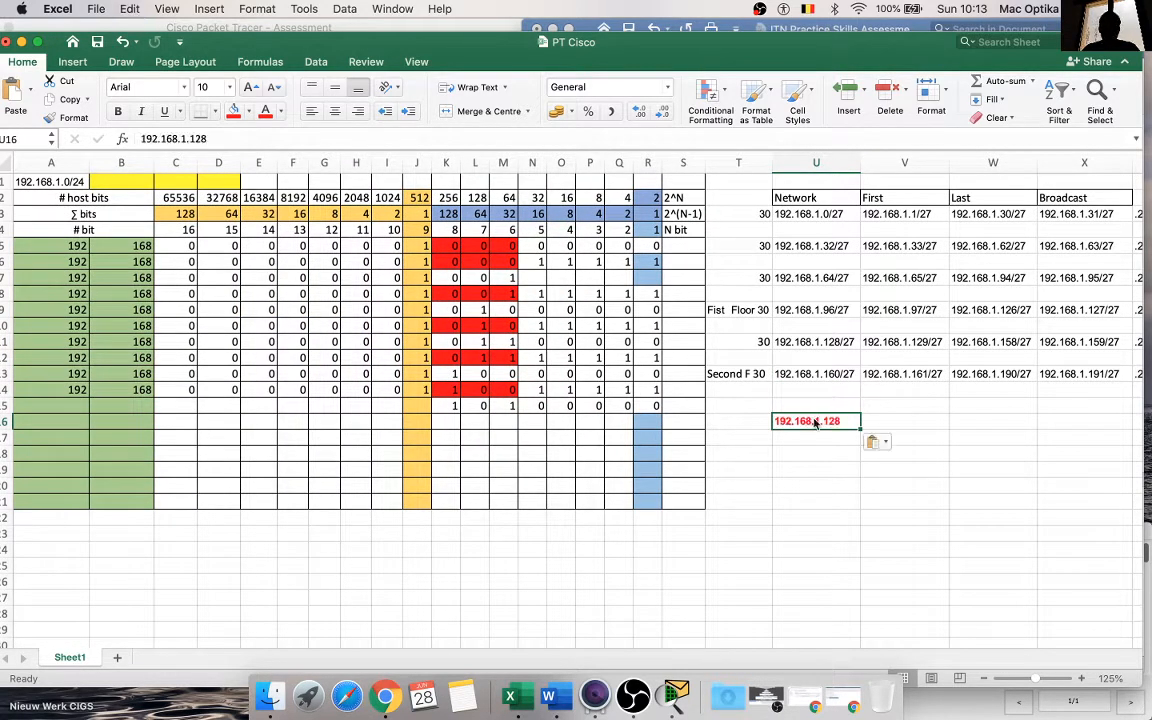
double_click(840, 421)
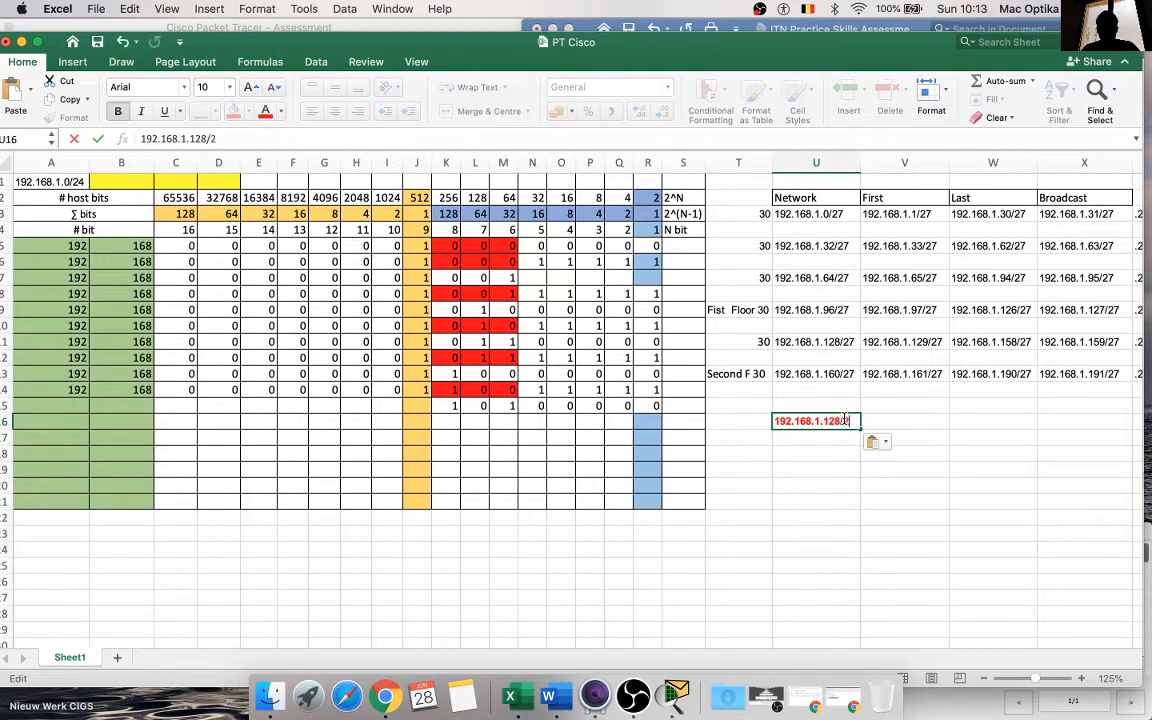
left_click(832, 482)
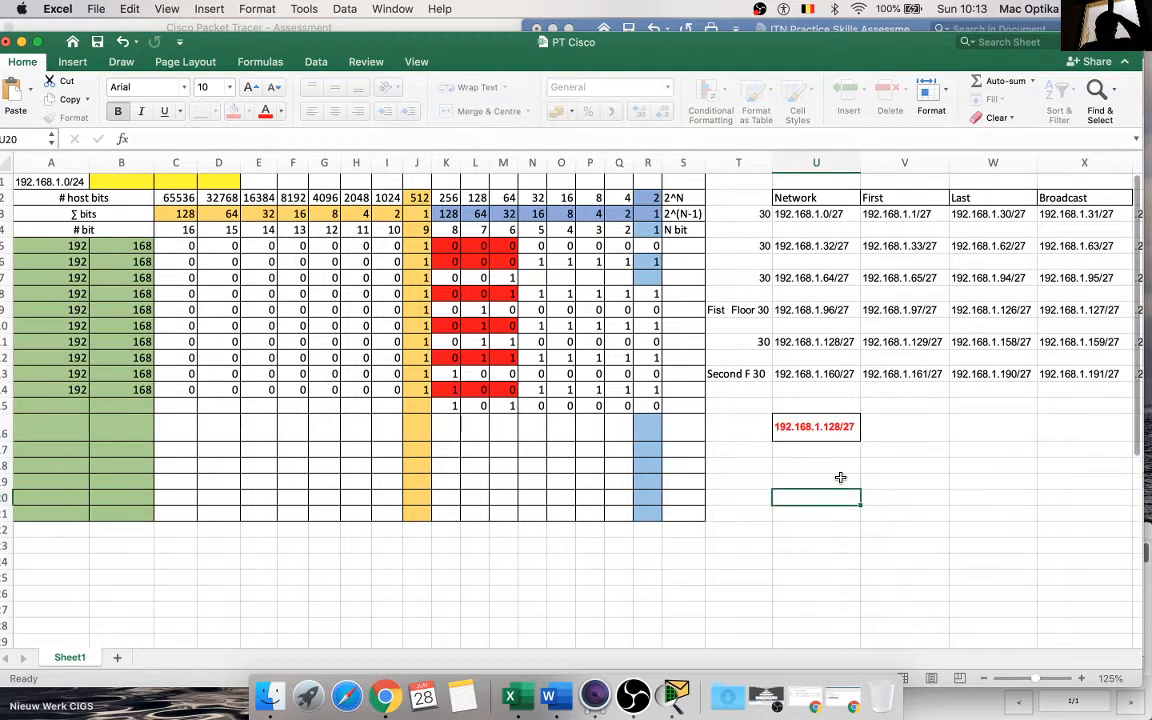
Step: Enter the label "14 H S F" in cell T16, beside the 192.168.1.128/27 network
left_click(742, 432)
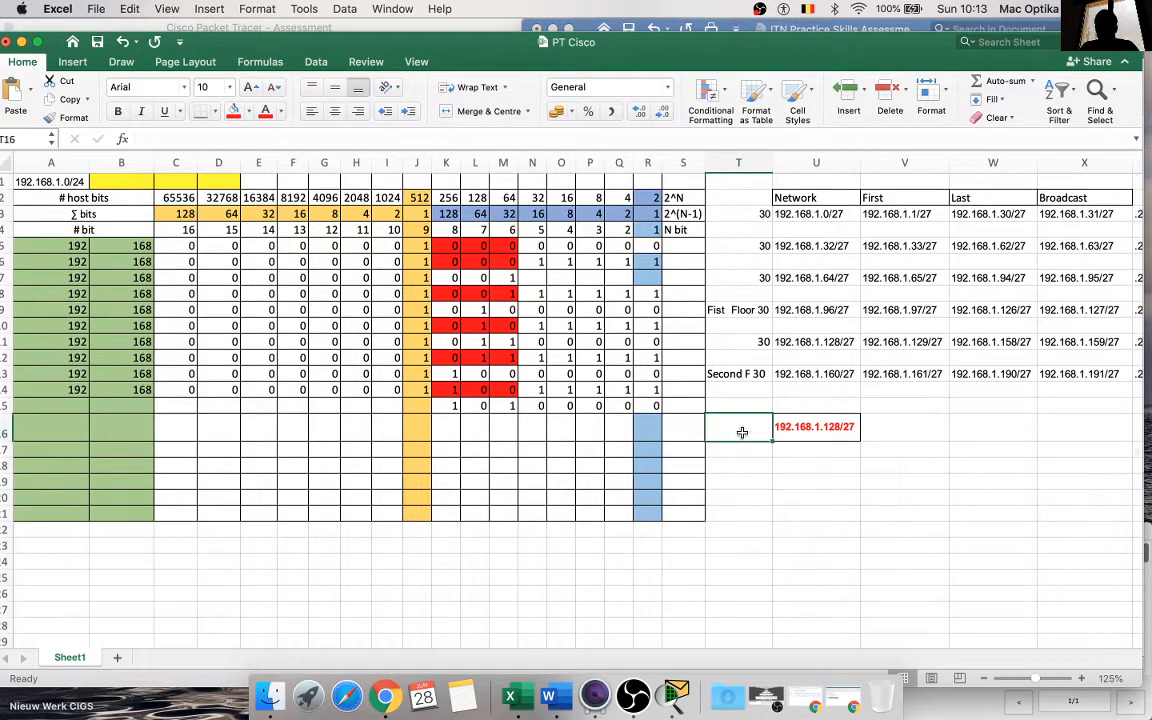
type("14 H")
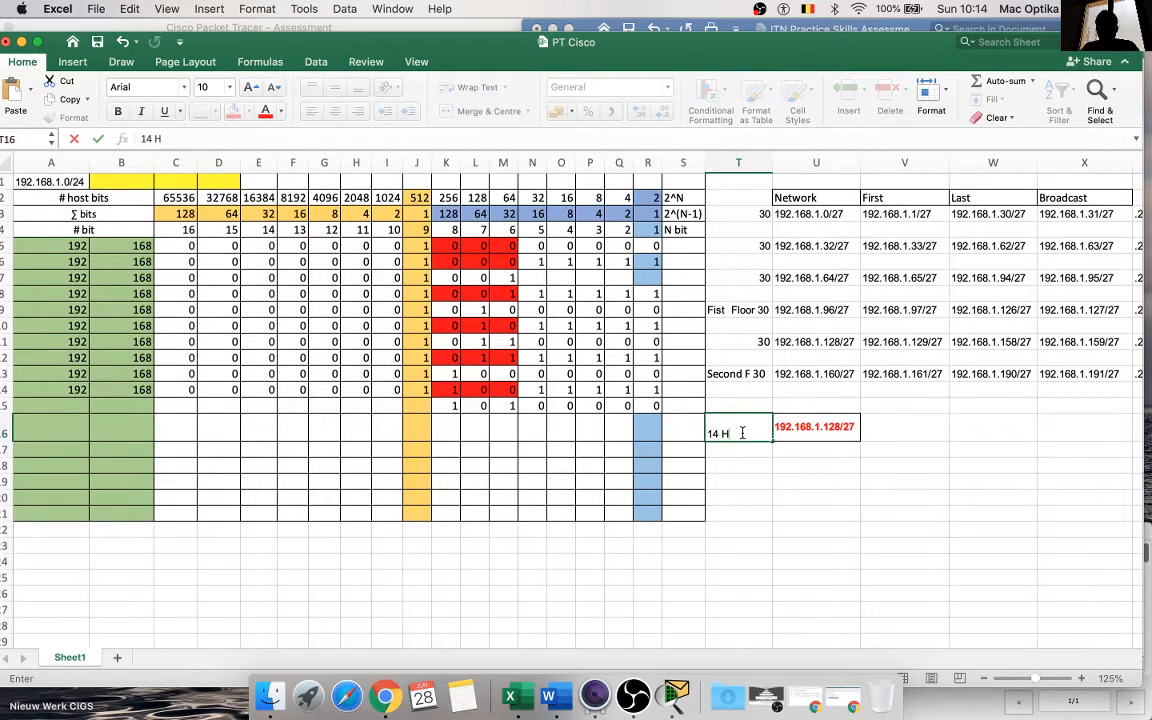
type("S F")
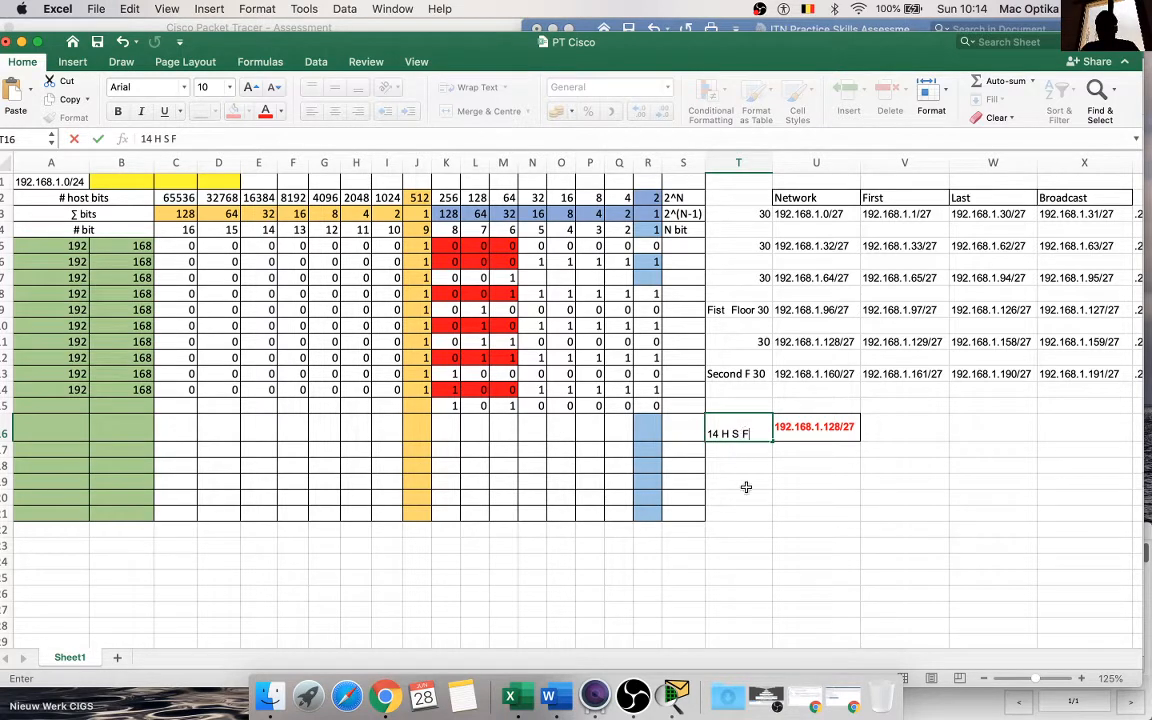
left_click(745, 482)
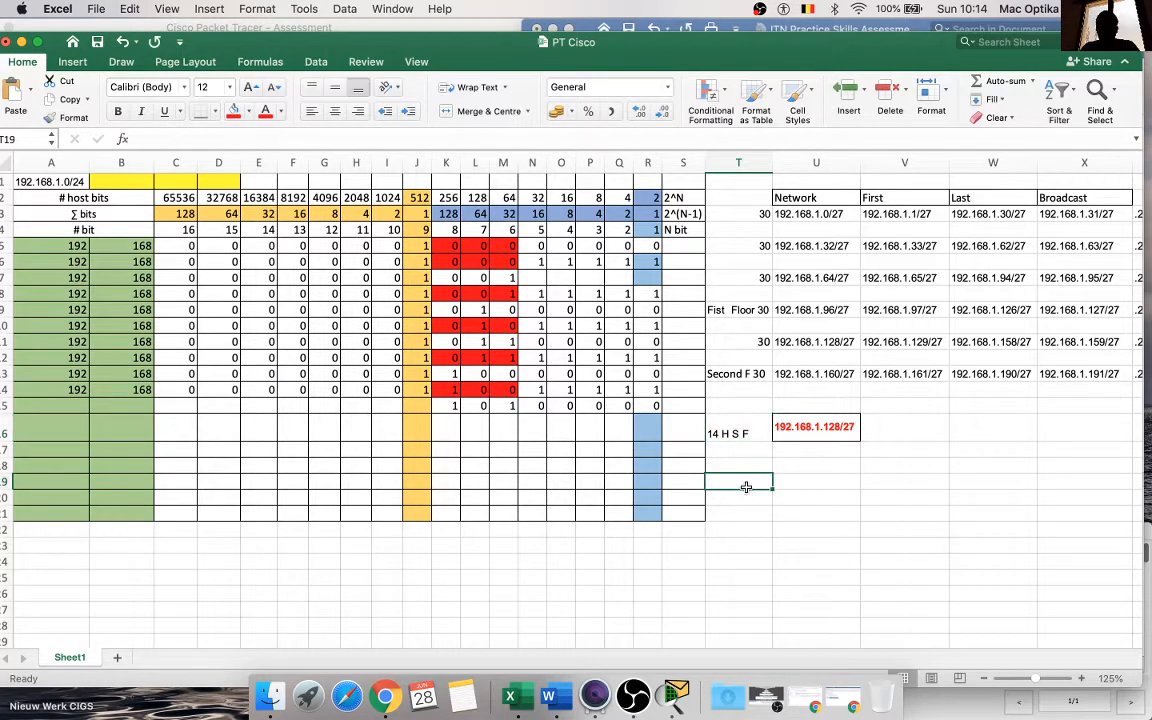
Step: Copy the "14 H S F" label from T16 into cell T18
left_click(740, 432)
key("super+c")
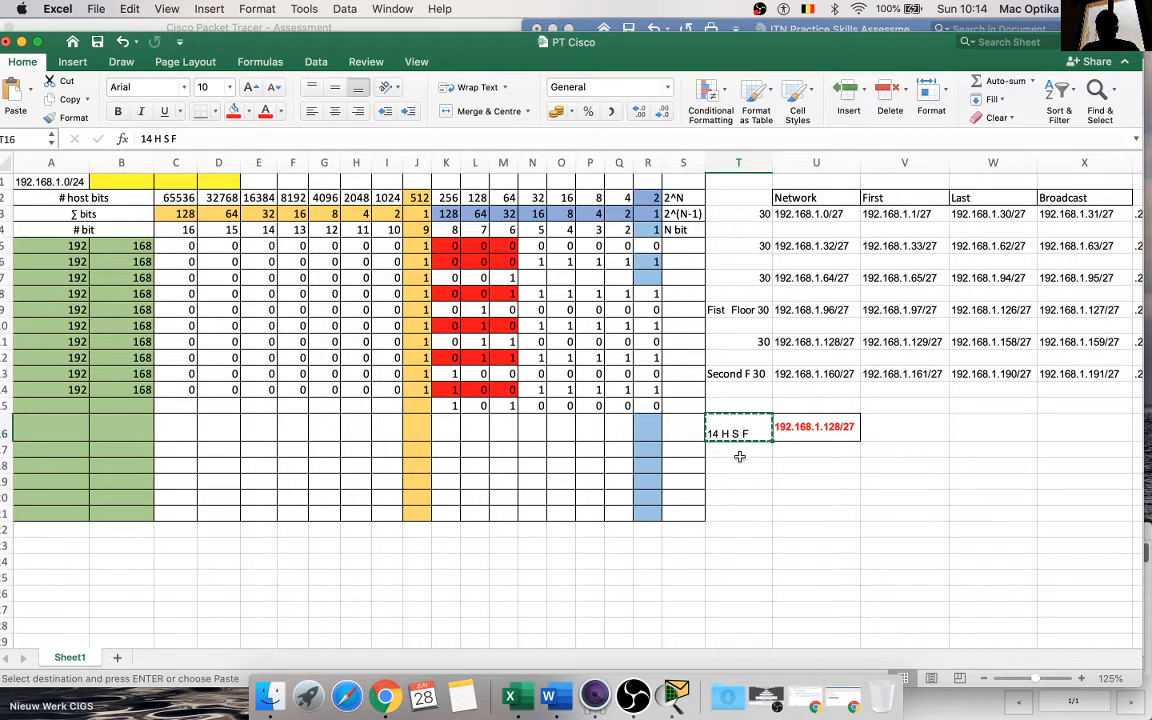
left_click(740, 465)
key("super+v")
left_click(768, 557)
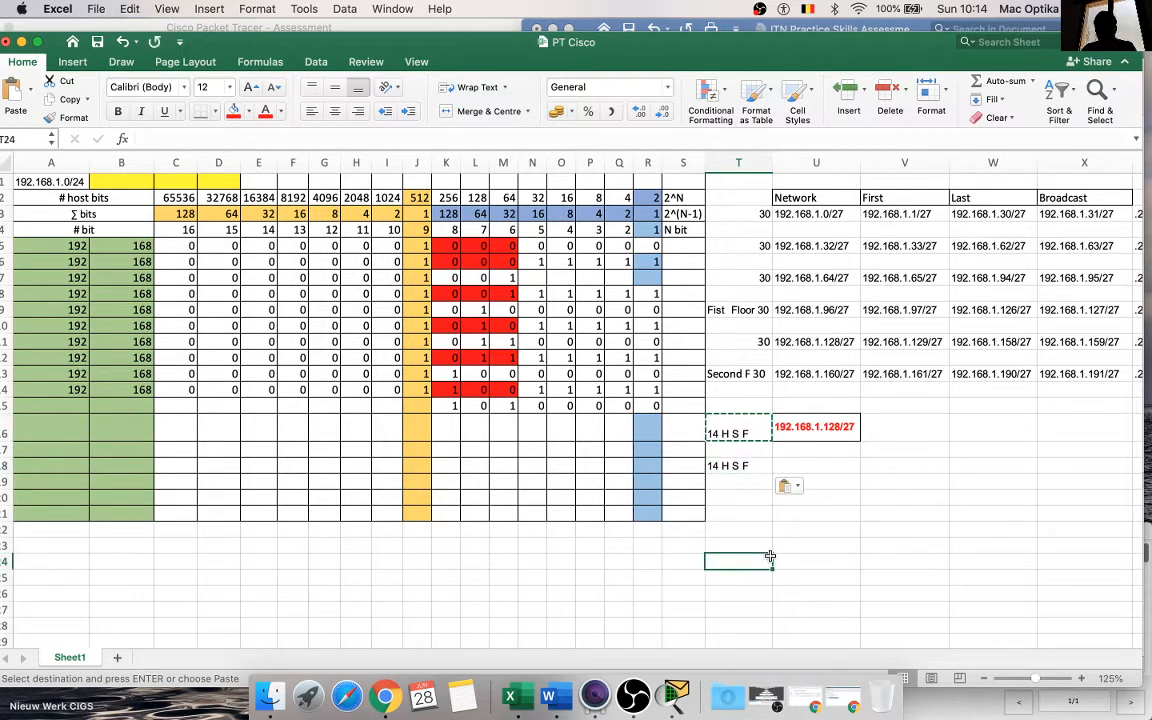
left_click(918, 514)
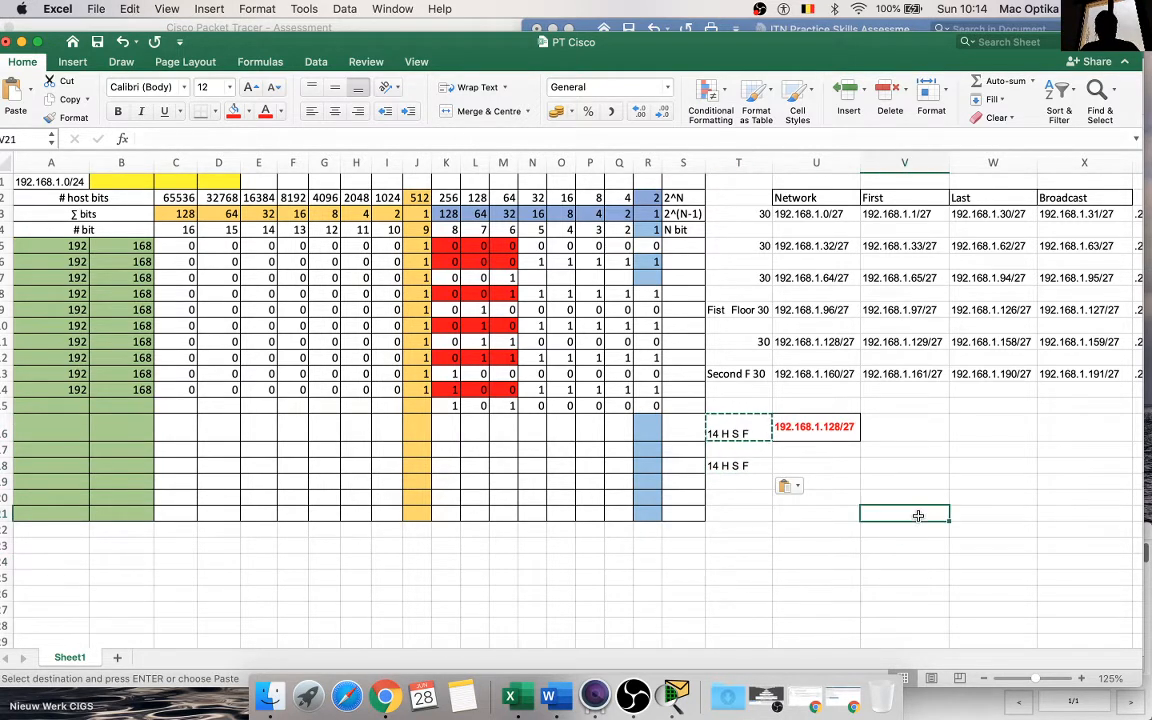
key("Escape")
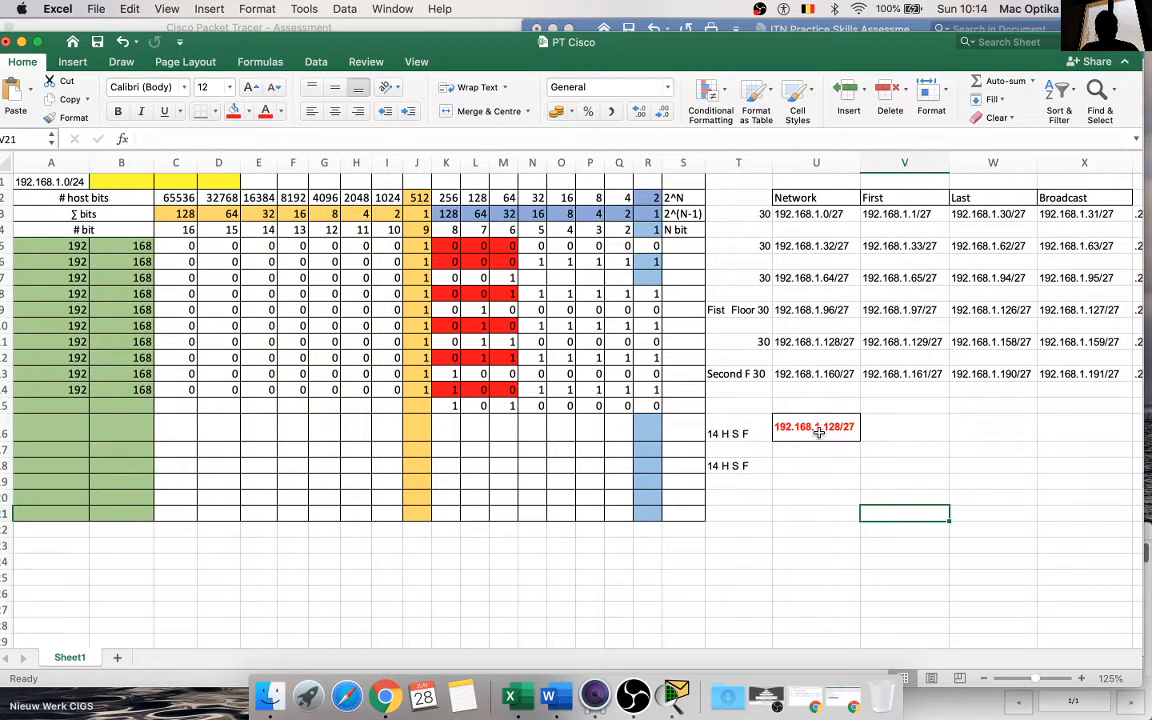
Step: Fill the row 14 values in columns A to J down through row 18
left_click(55, 449)
left_click_drag(70, 388, 497, 388)
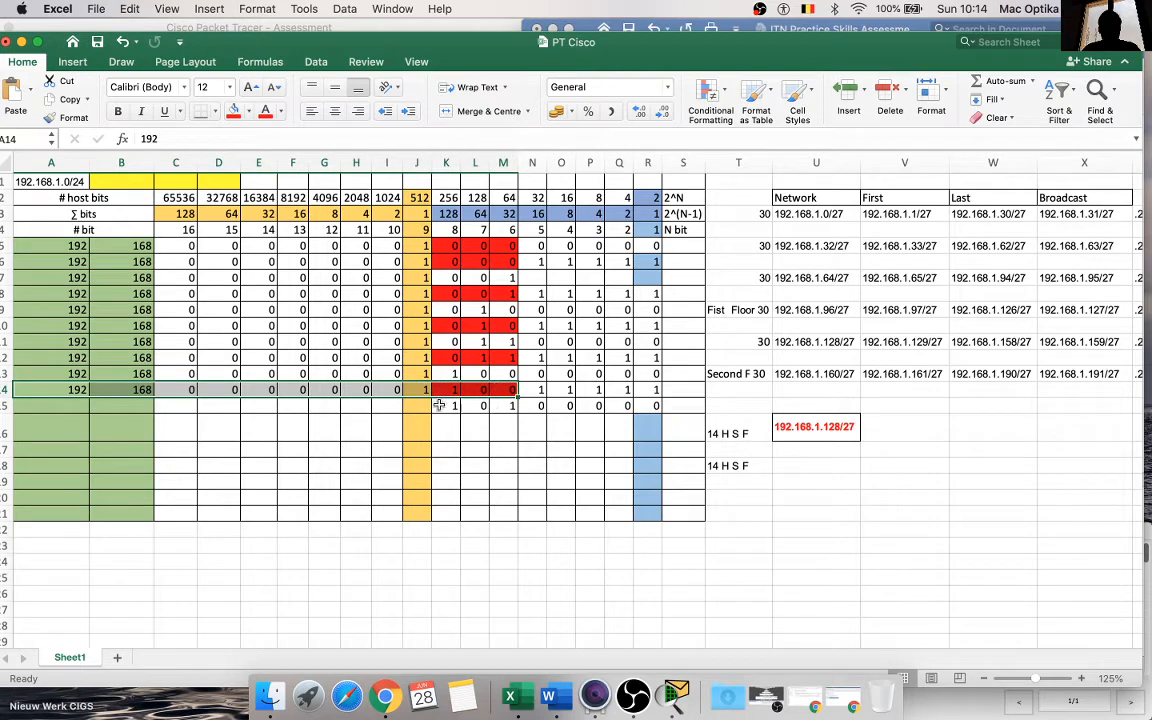
left_click_drag(55, 389, 440, 468)
left_click(457, 459)
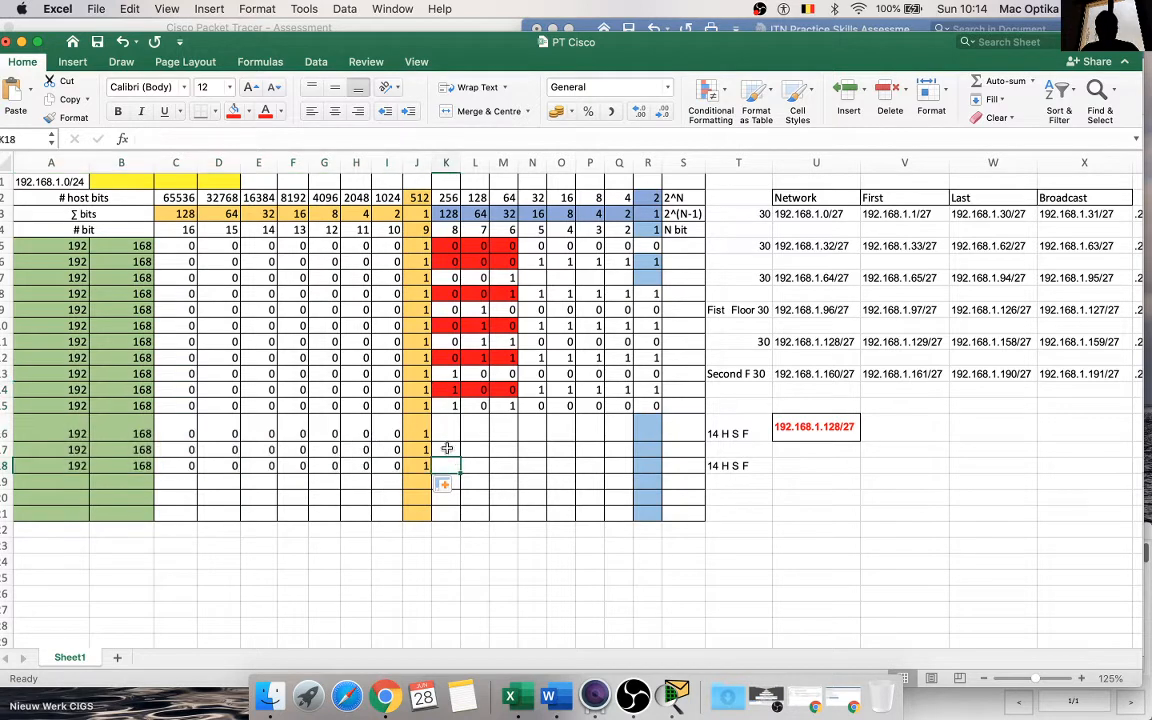
Step: Enter the last-octet bits 1 0 0 0 0 0 0 0 in row 17, from column K to column R
left_click(447, 449)
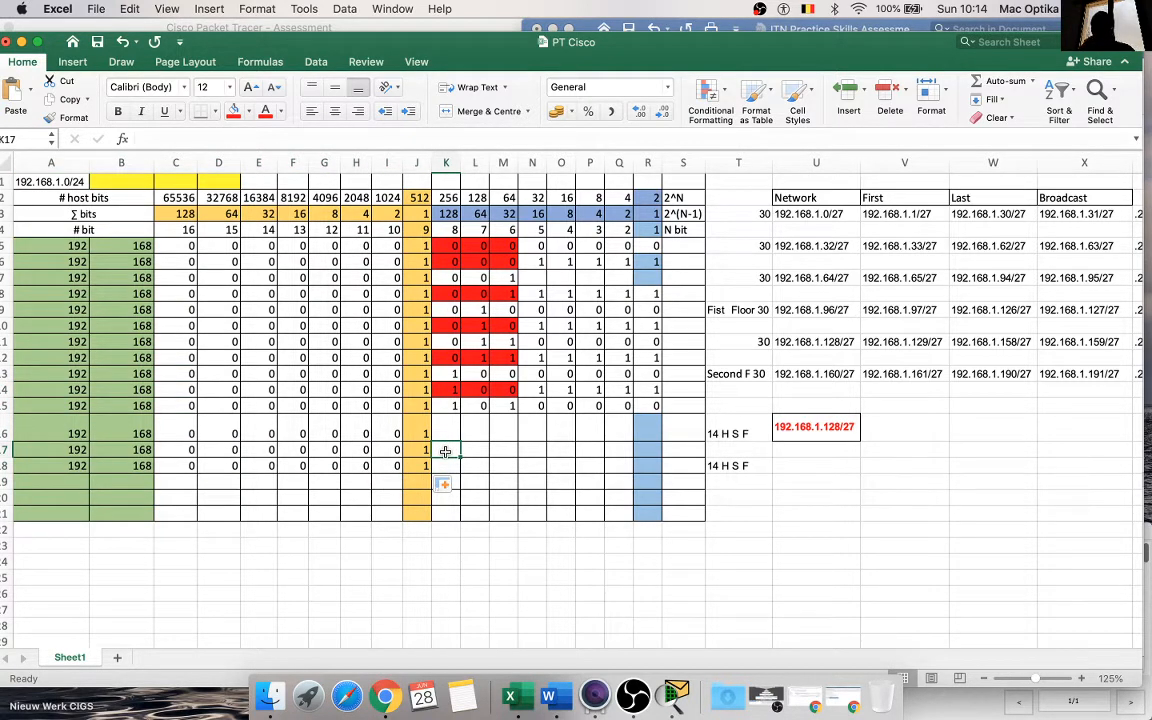
type("1")
key("Tab")
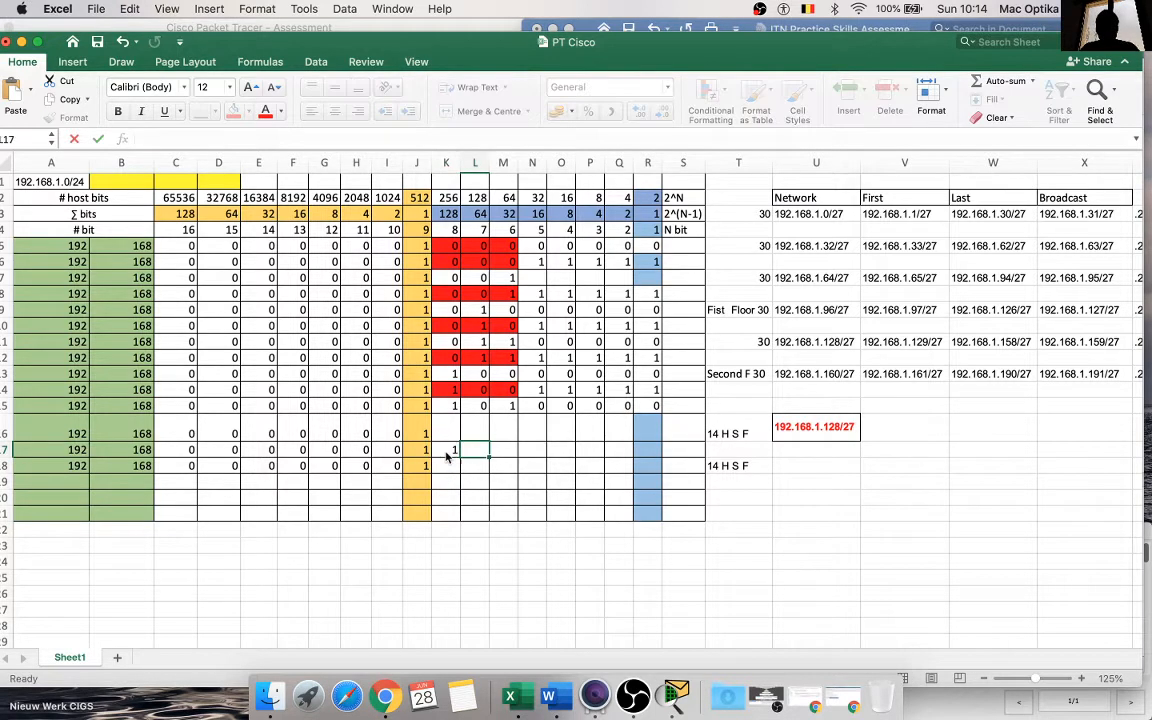
type("0")
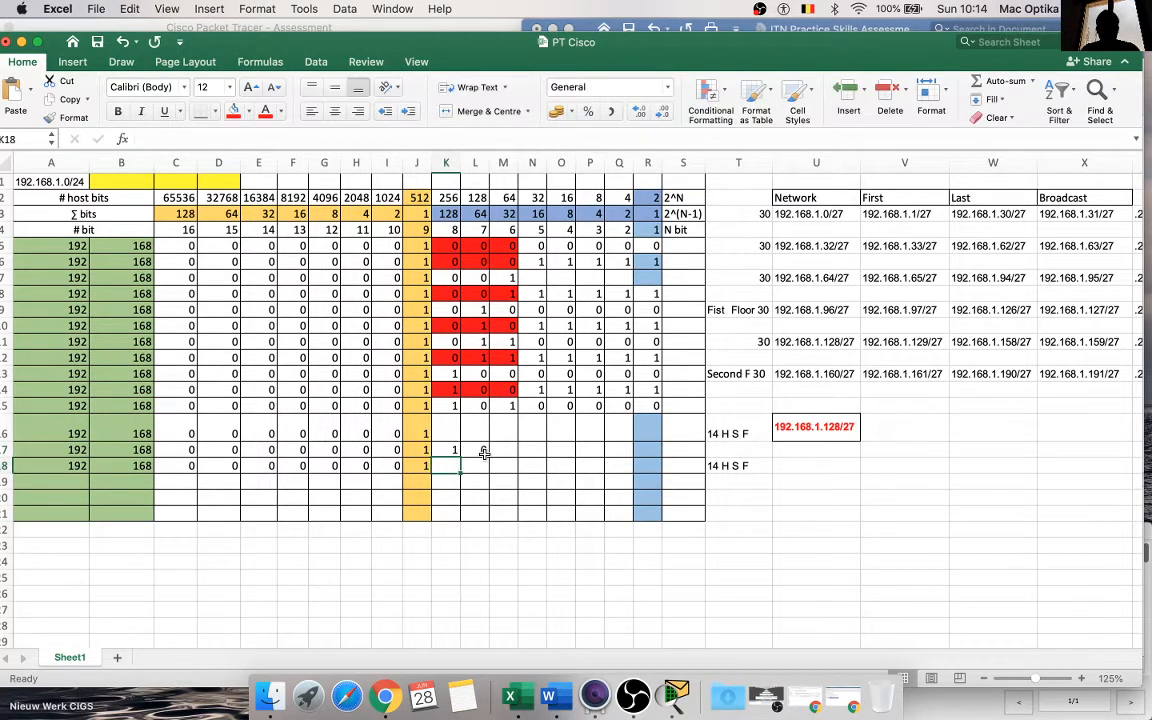
left_click_drag(489, 456, 647, 458)
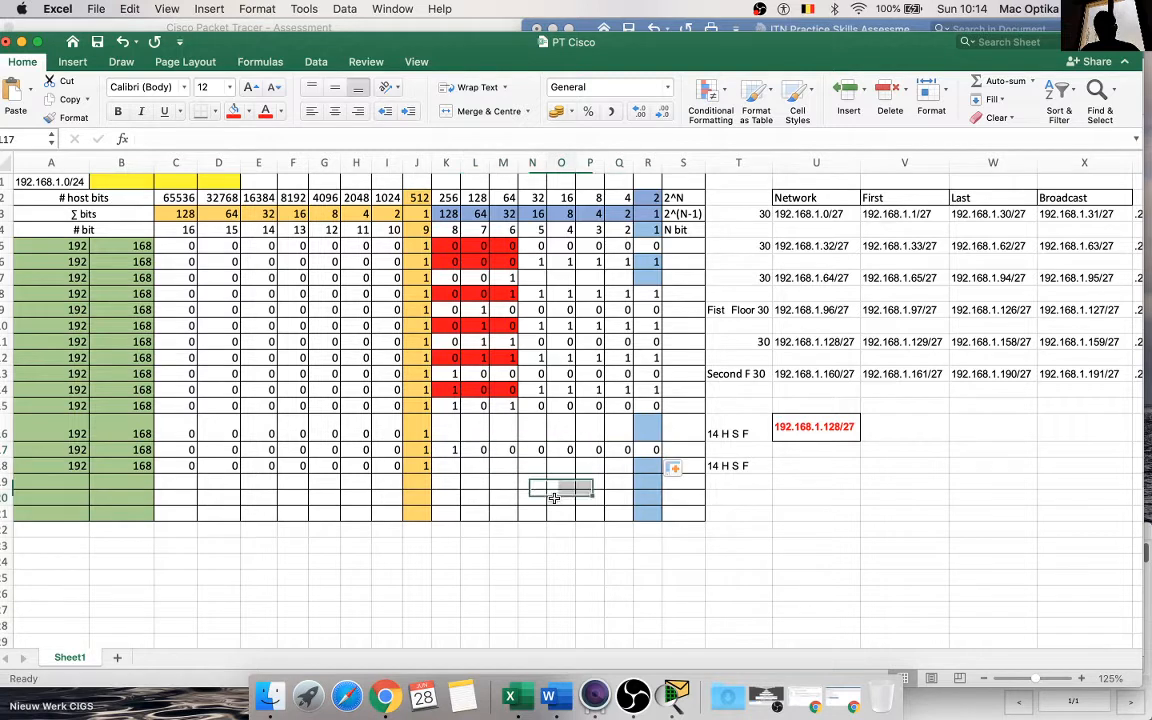
left_click(554, 497)
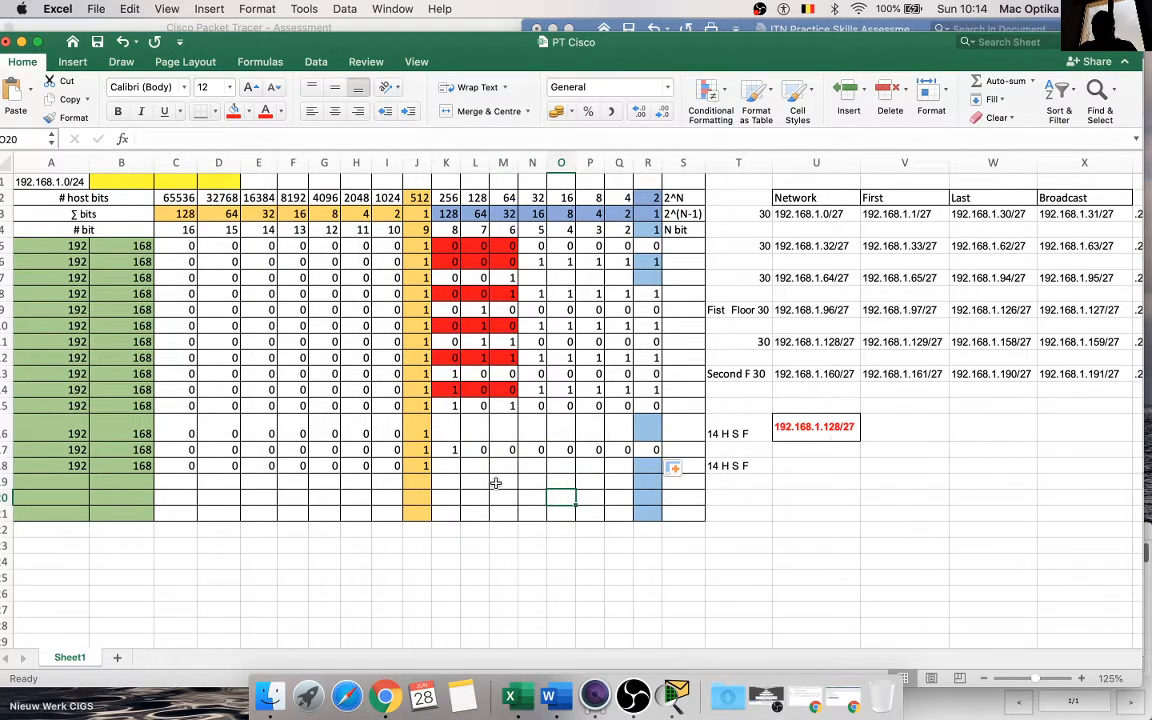
Step: Shade the three subnet bits 1 0 0 in cells K17 to M17 red
left_click_drag(505, 455, 448, 451)
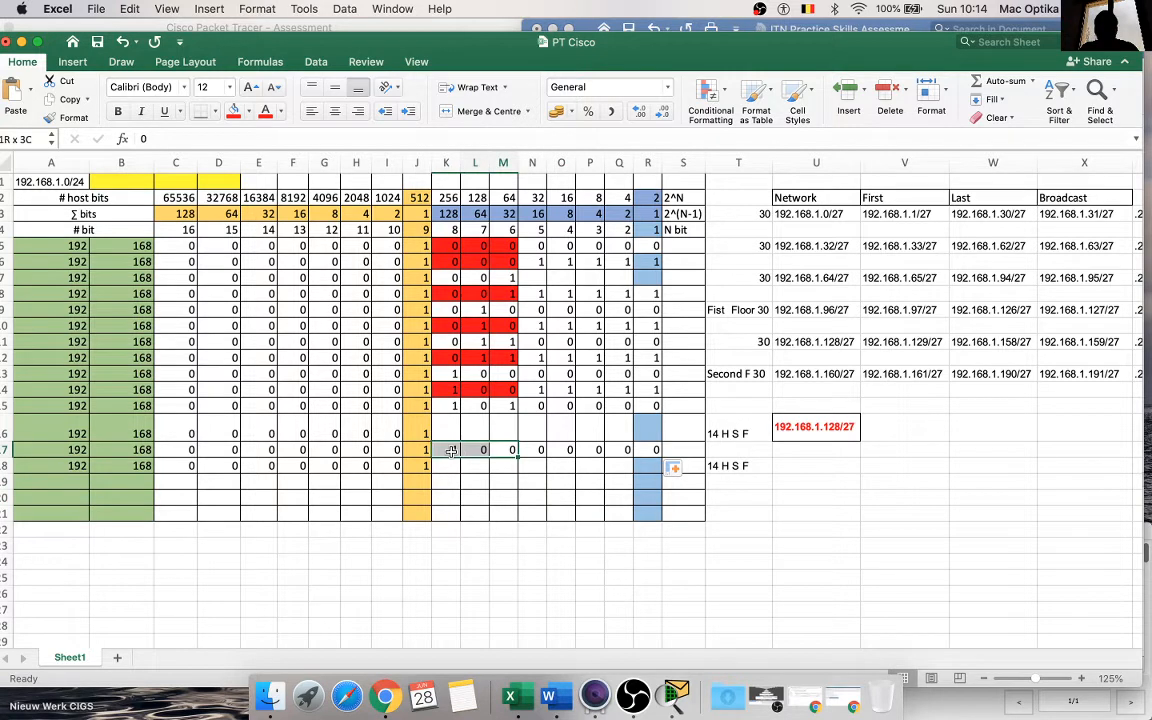
left_click(234, 111)
left_click(511, 528)
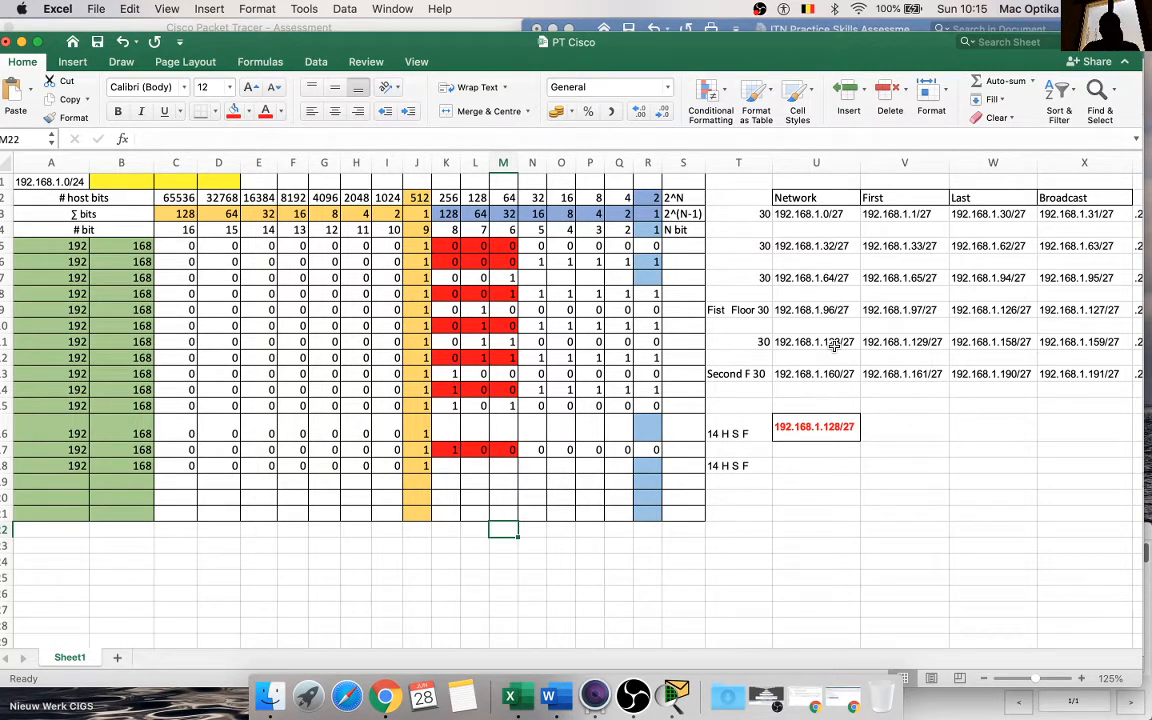
Step: Switch to the Word instructions and make the words "fifth subnet" in item d bold and red
left_click(548, 695)
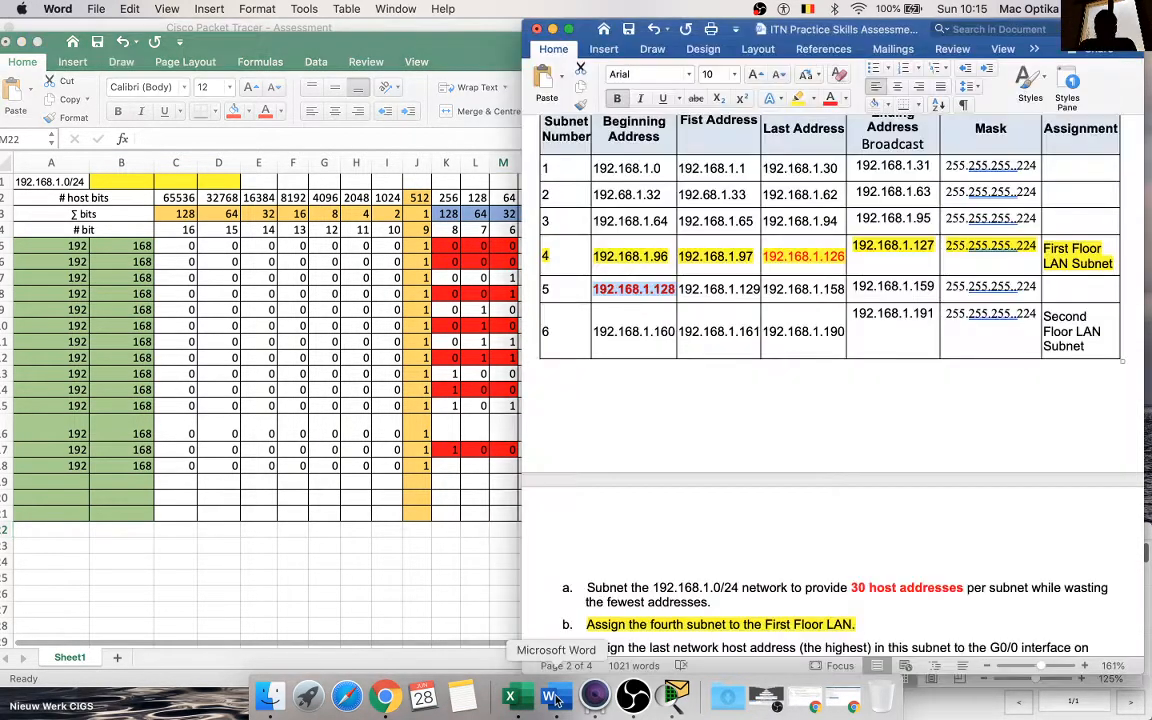
scroll(768, 484, "down", 10)
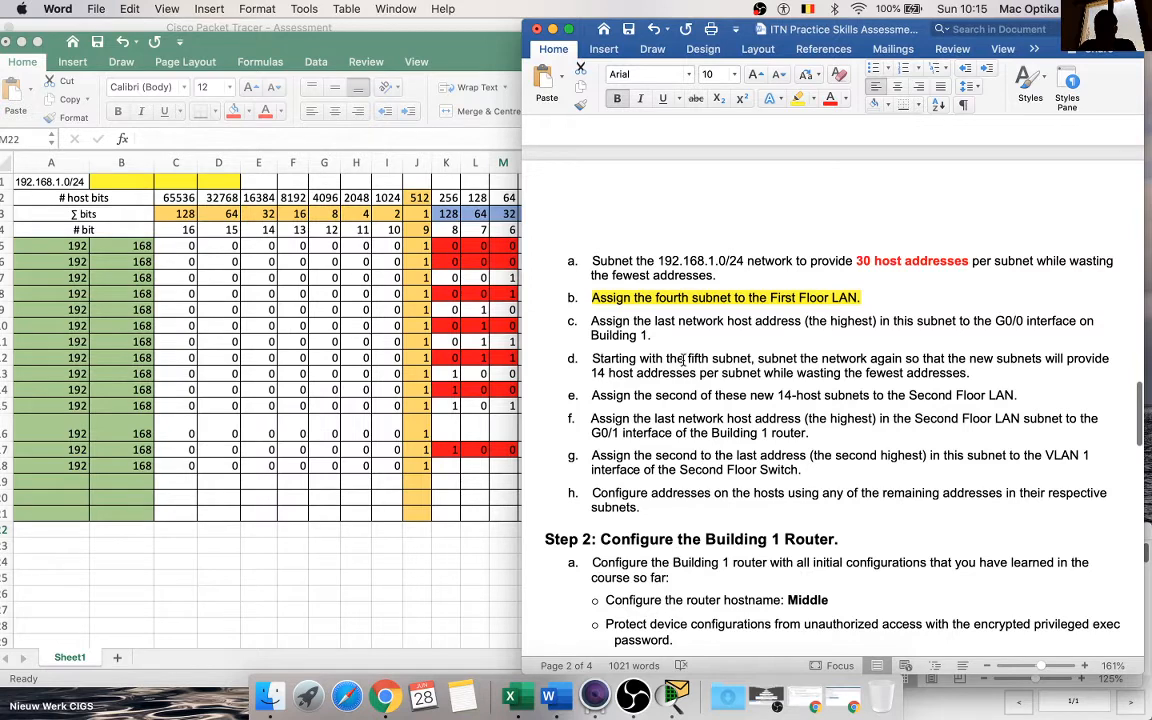
left_click_drag(688, 358, 751, 359)
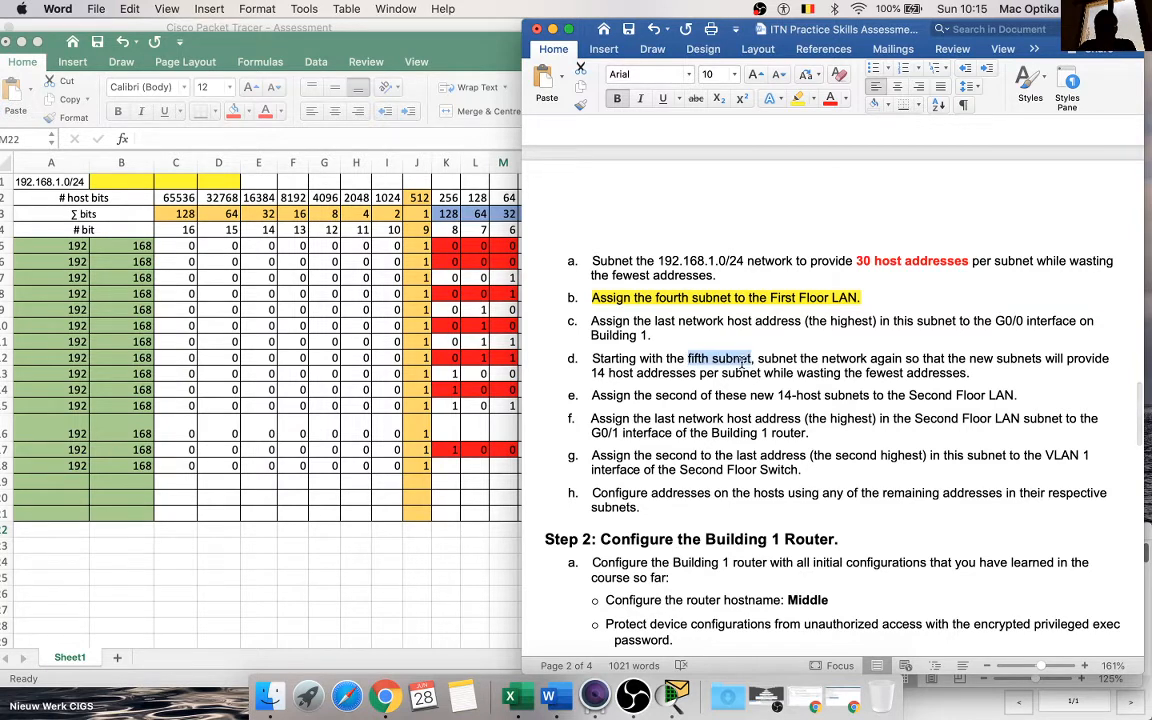
left_click(831, 106)
left_click(617, 98)
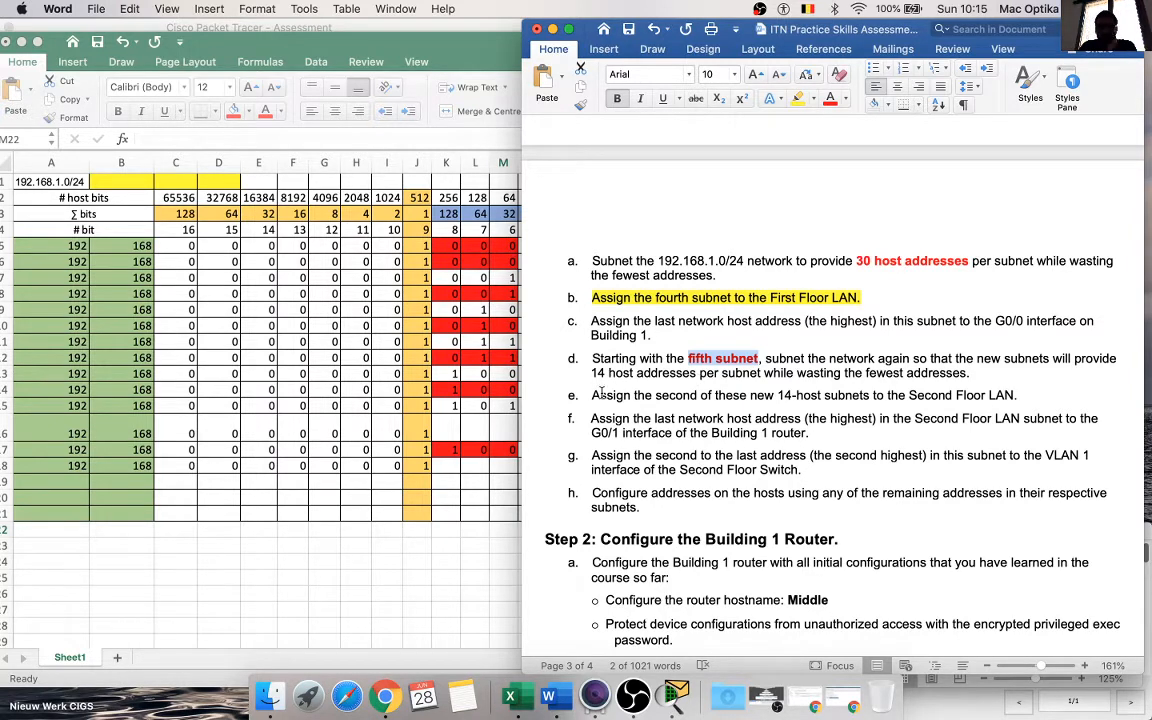
Step: Return to the Excel sheet and shade the borrowed fourth subnet bit in cell N17 red
left_click(466, 545)
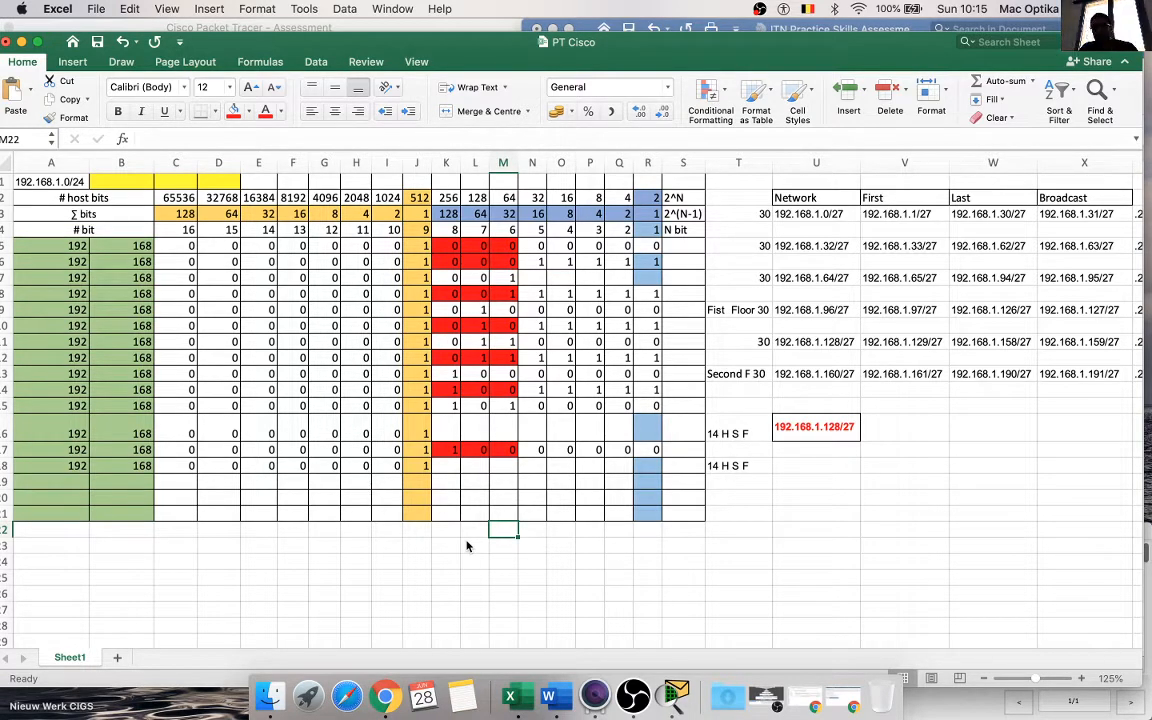
double_click(820, 428)
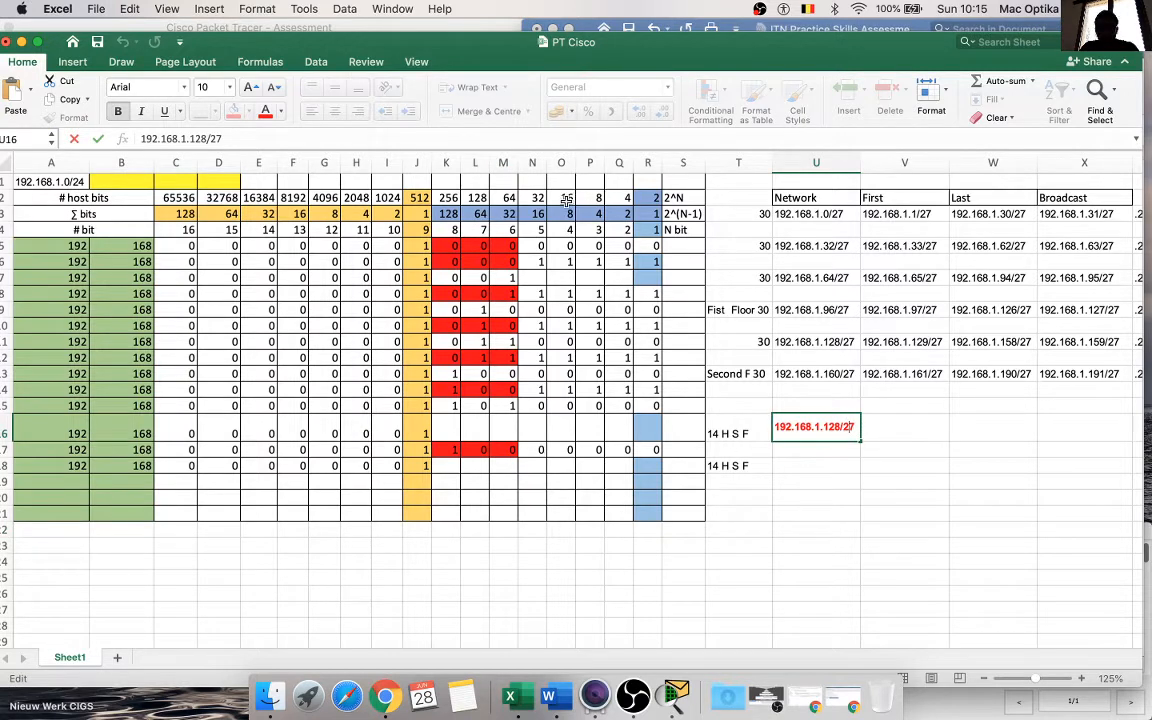
left_click(536, 450)
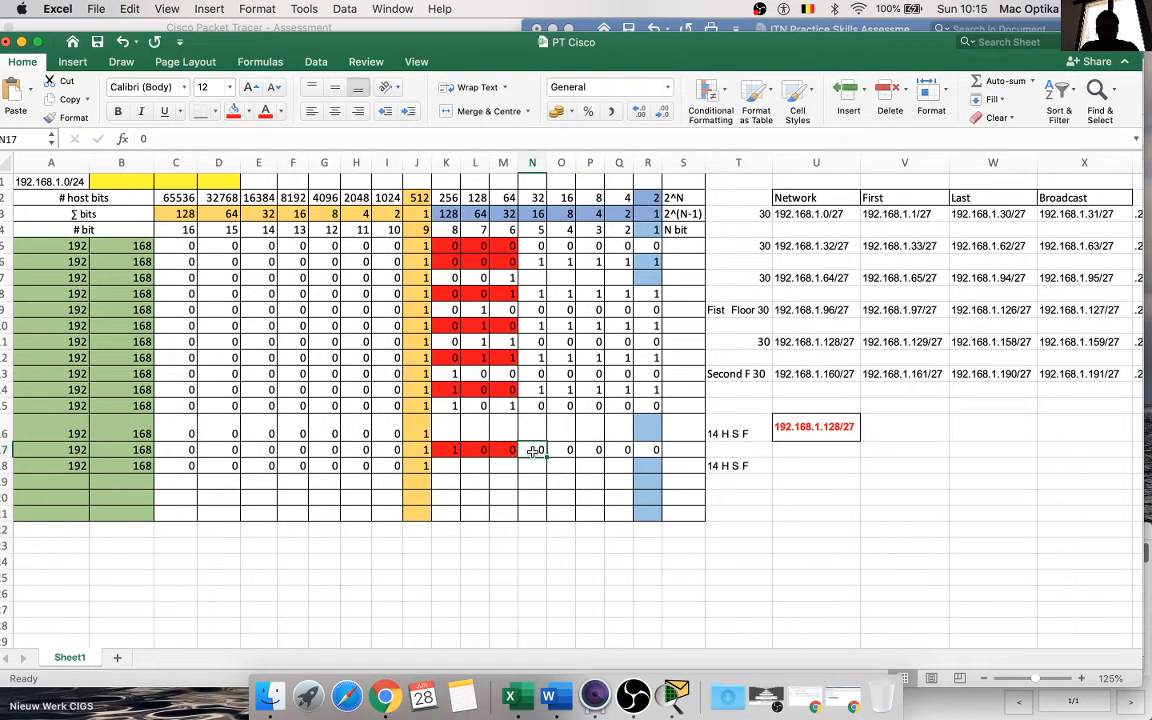
left_click(233, 112)
Step: Change the prefix of the network address in cell U16 to /28, giving 192.168.1.128/28
double_click(856, 427)
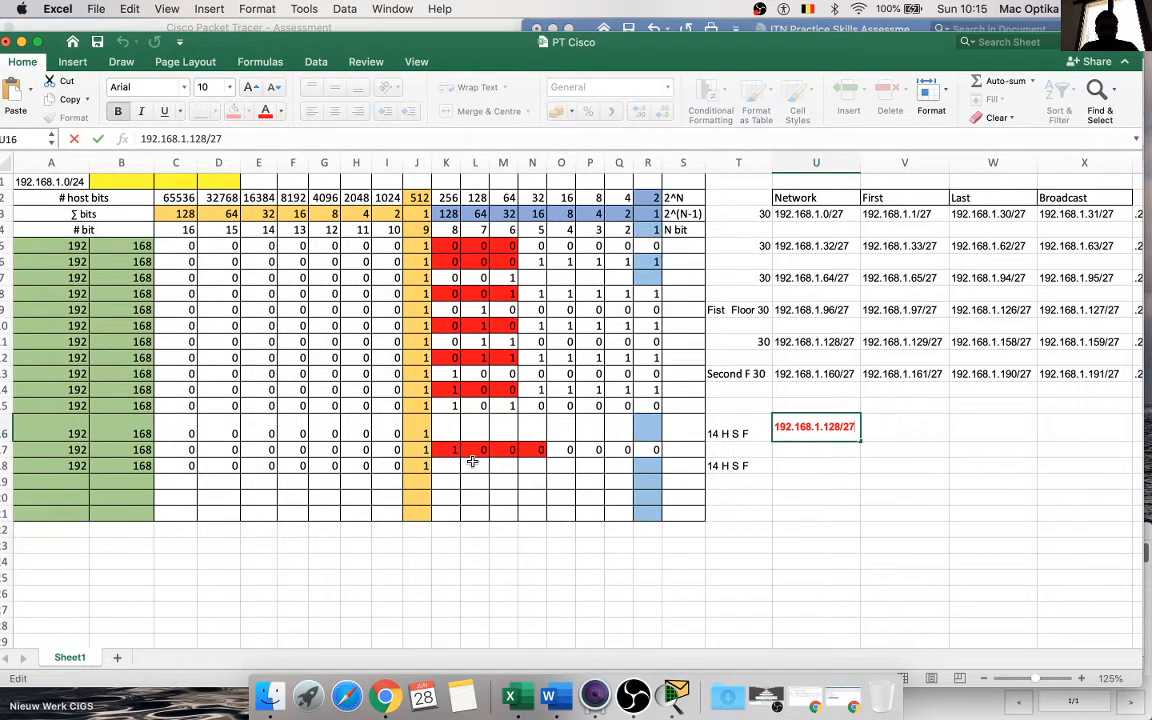
key("BackSpace")
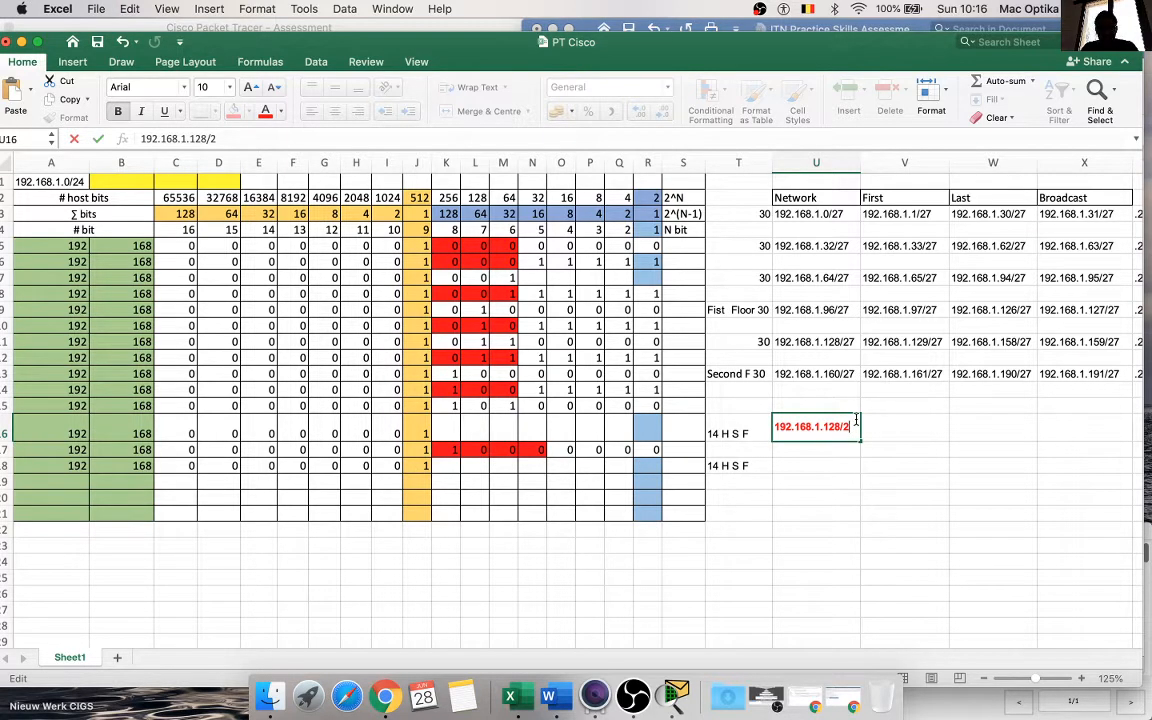
type("8")
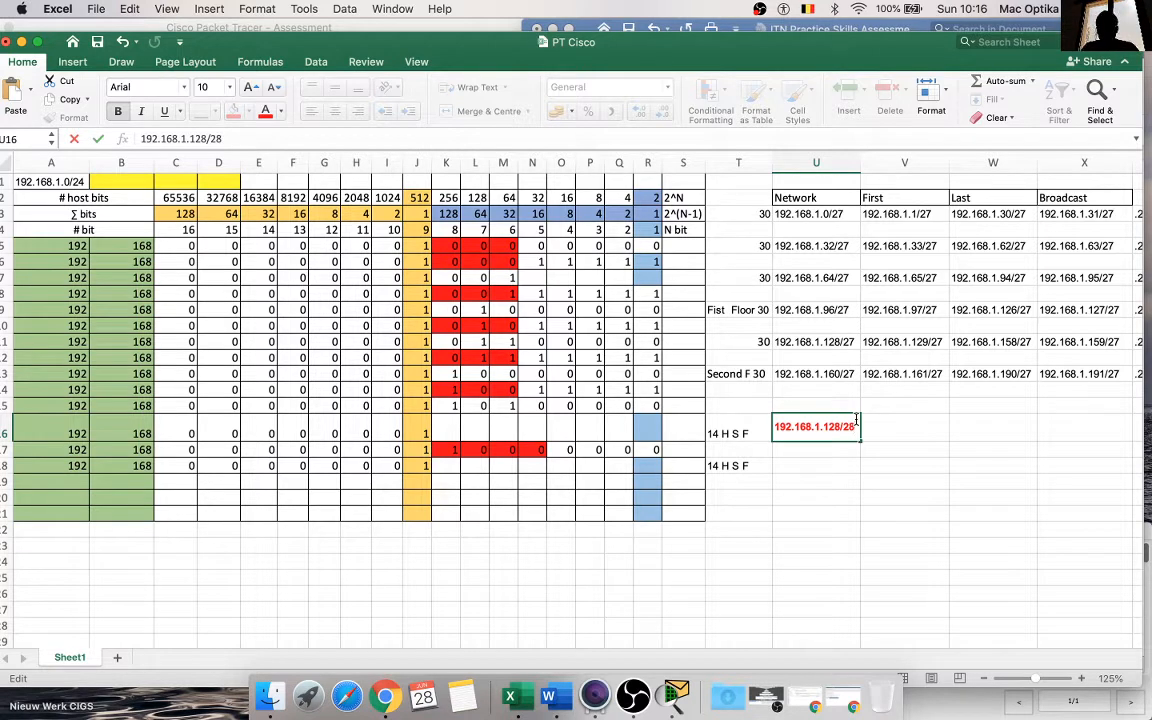
left_click(855, 476)
left_click(835, 433)
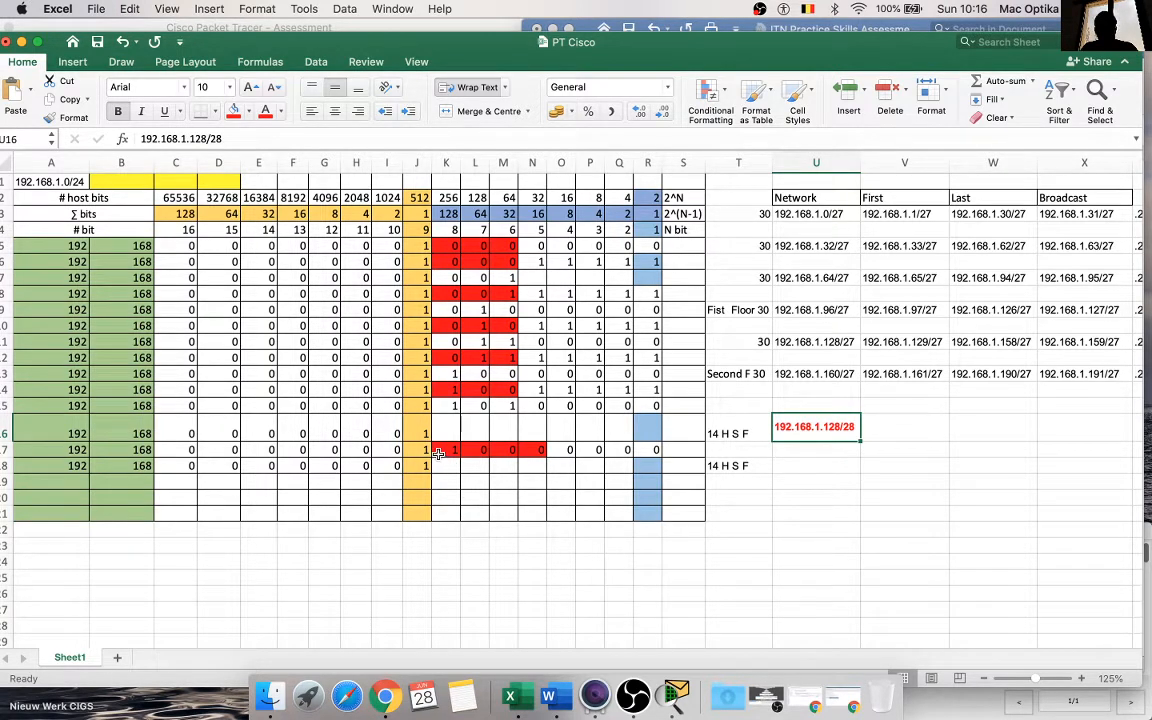
Step: Fill the red subnet bits 1 0 0 0 from K17:N17 down to row 18 and enter host bits 1 1 1 1 in O18 to R18
left_click_drag(440, 451, 545, 468)
left_click(532, 497)
left_click(564, 466)
type("1")
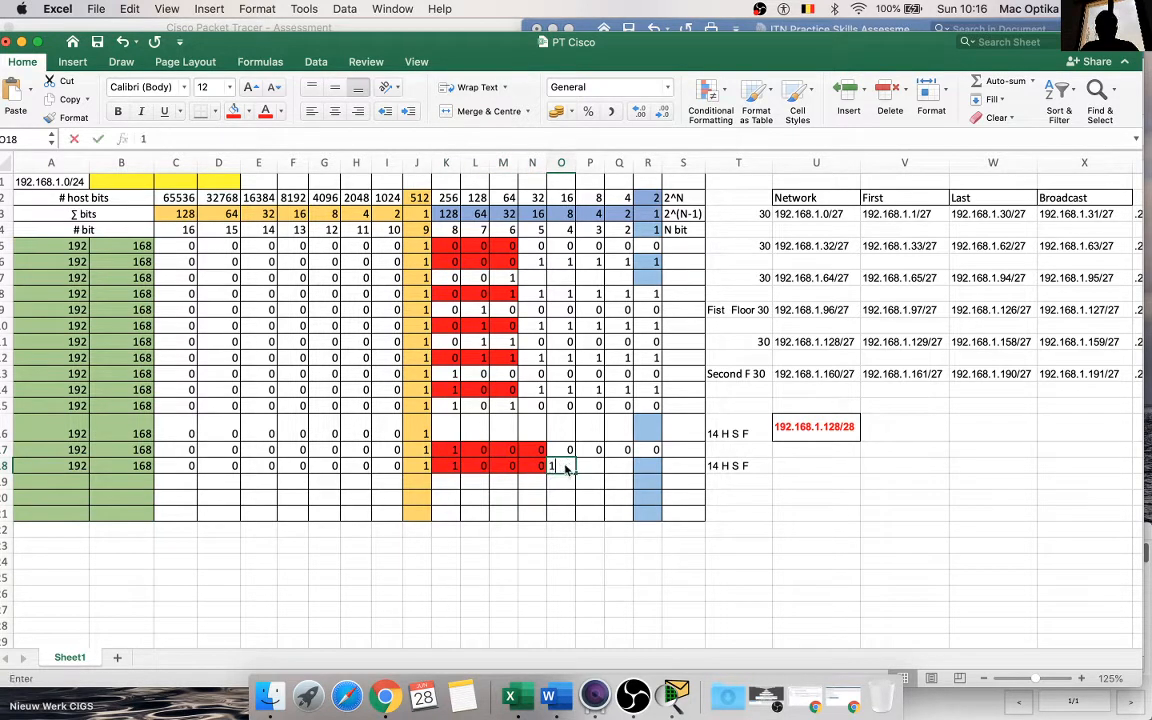
key("Tab")
type("1")
key("Tab")
type("1")
key("Tab")
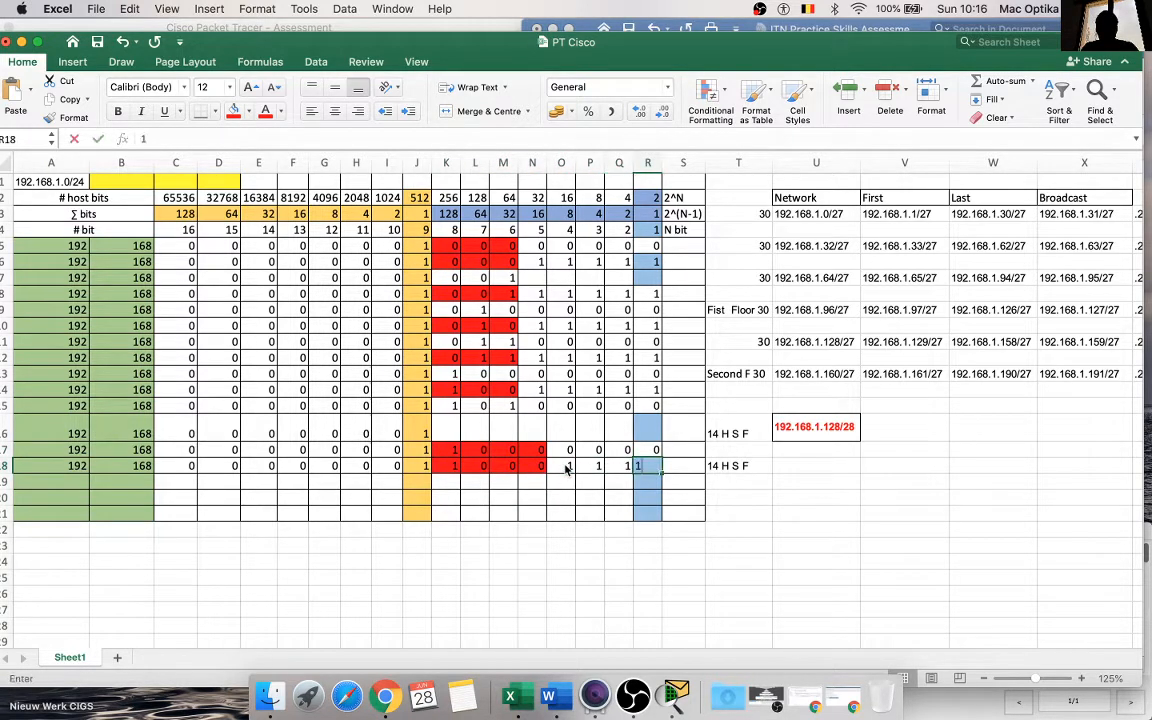
type("1")
key("Return")
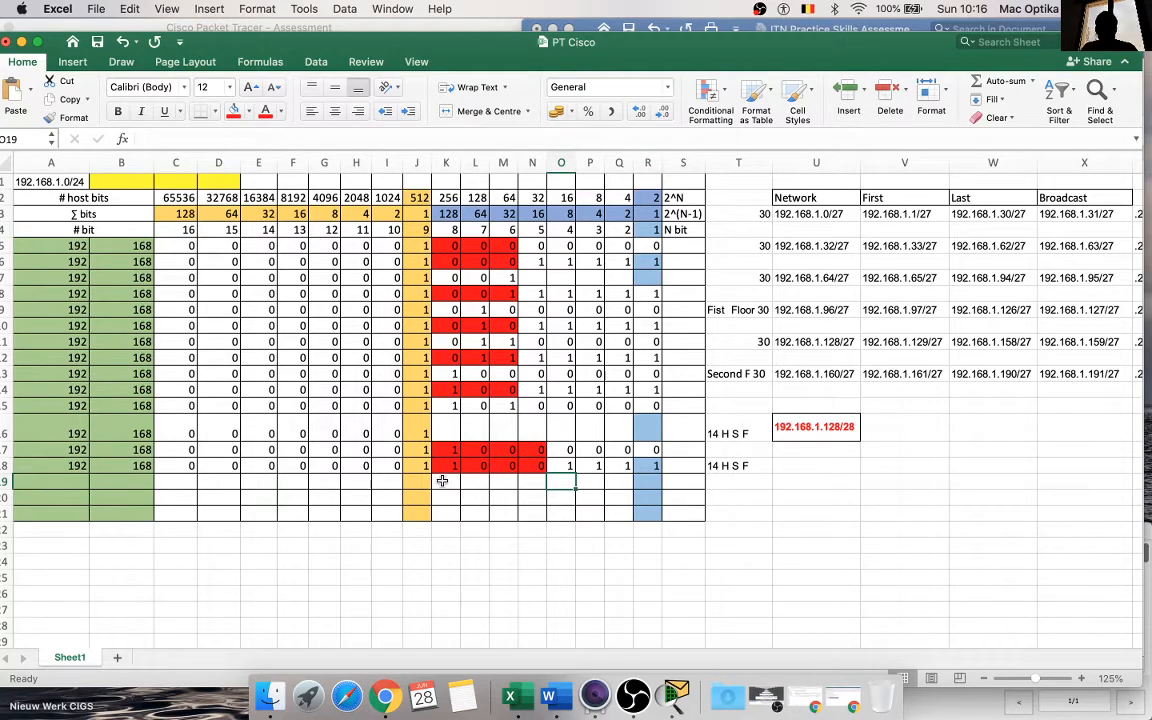
scroll(830, 445, "right", 3)
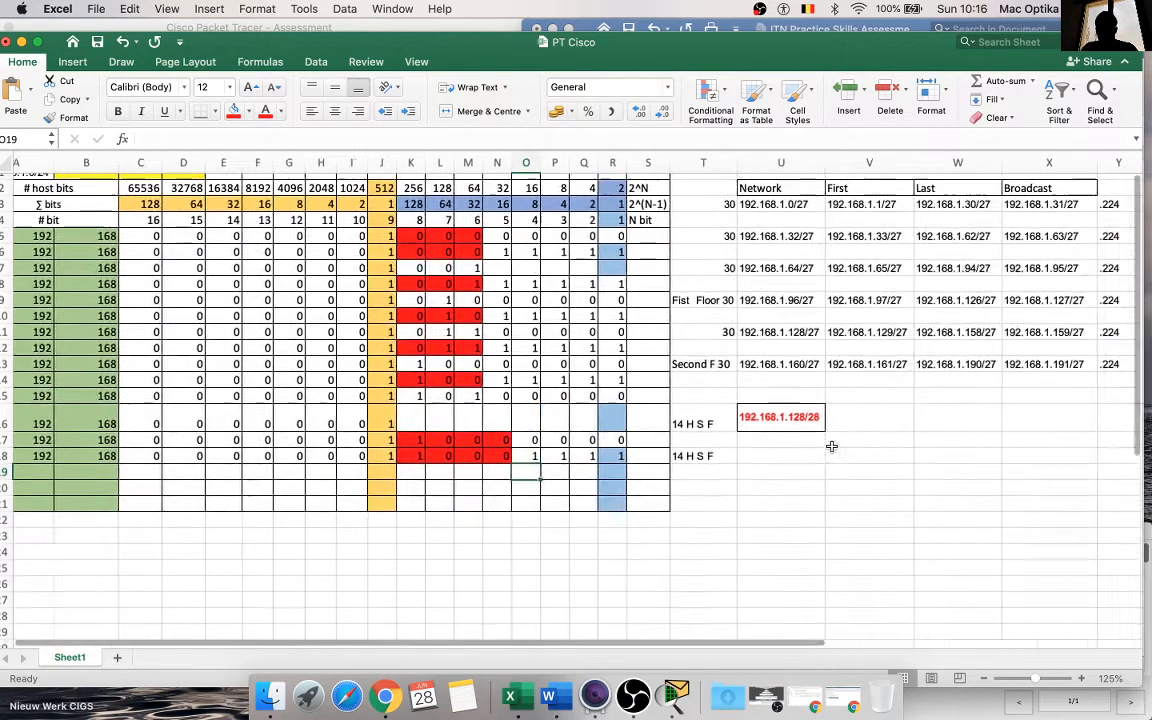
scroll(831, 446, "left", 1)
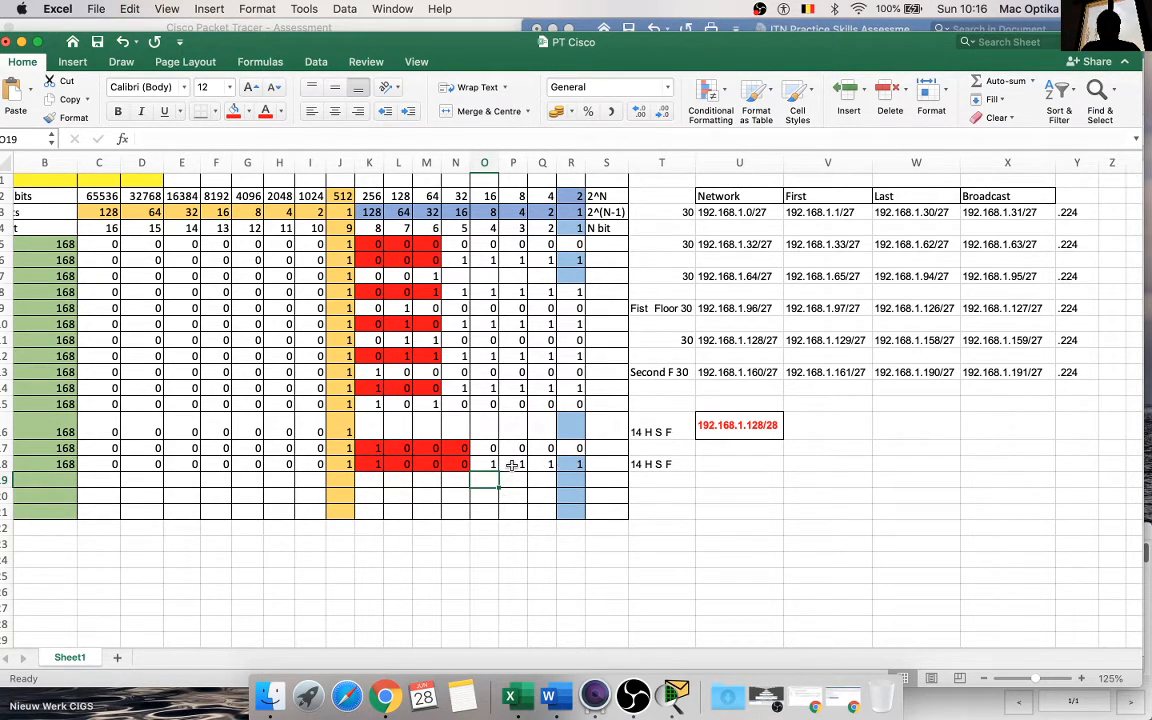
left_click(458, 484)
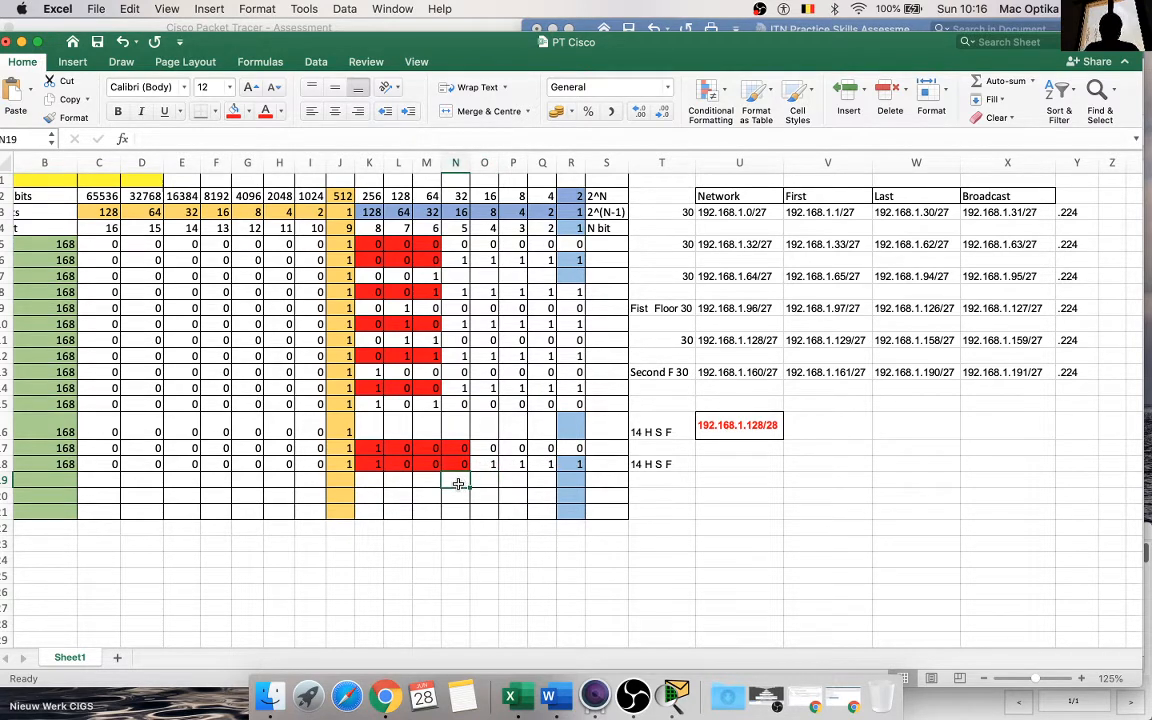
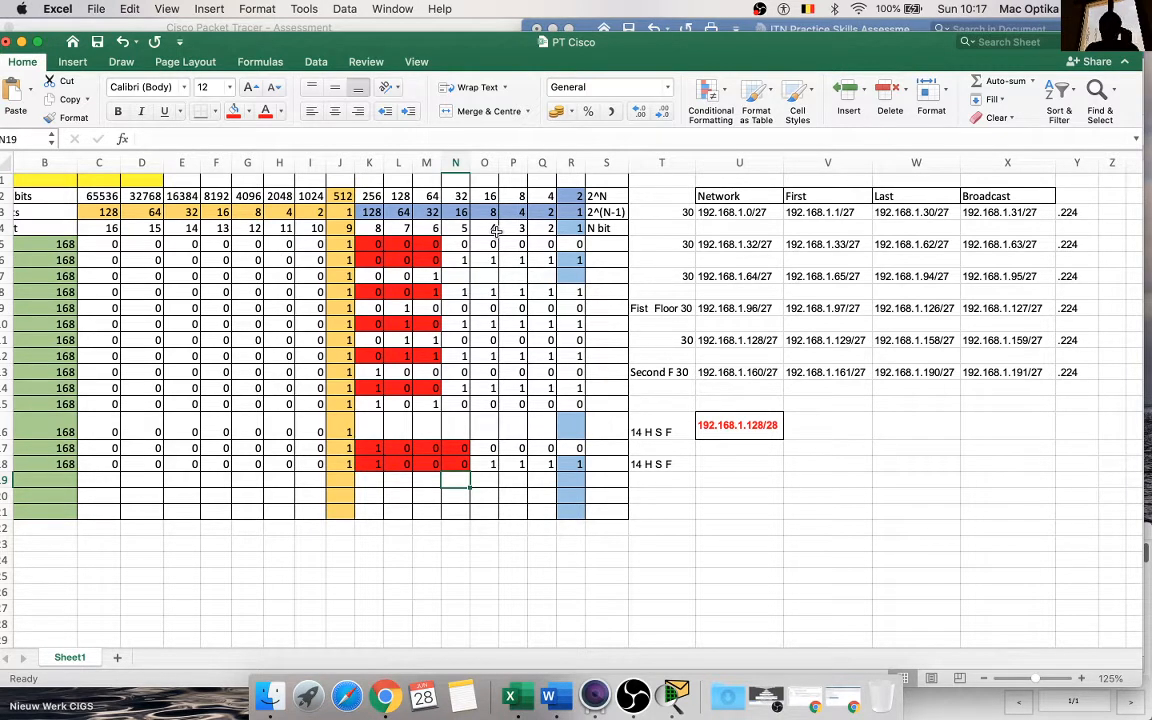
Step: Copy the network address from U16 to the Broadcast cell X16 and change it to 192.168.1.143/28
left_click(760, 428)
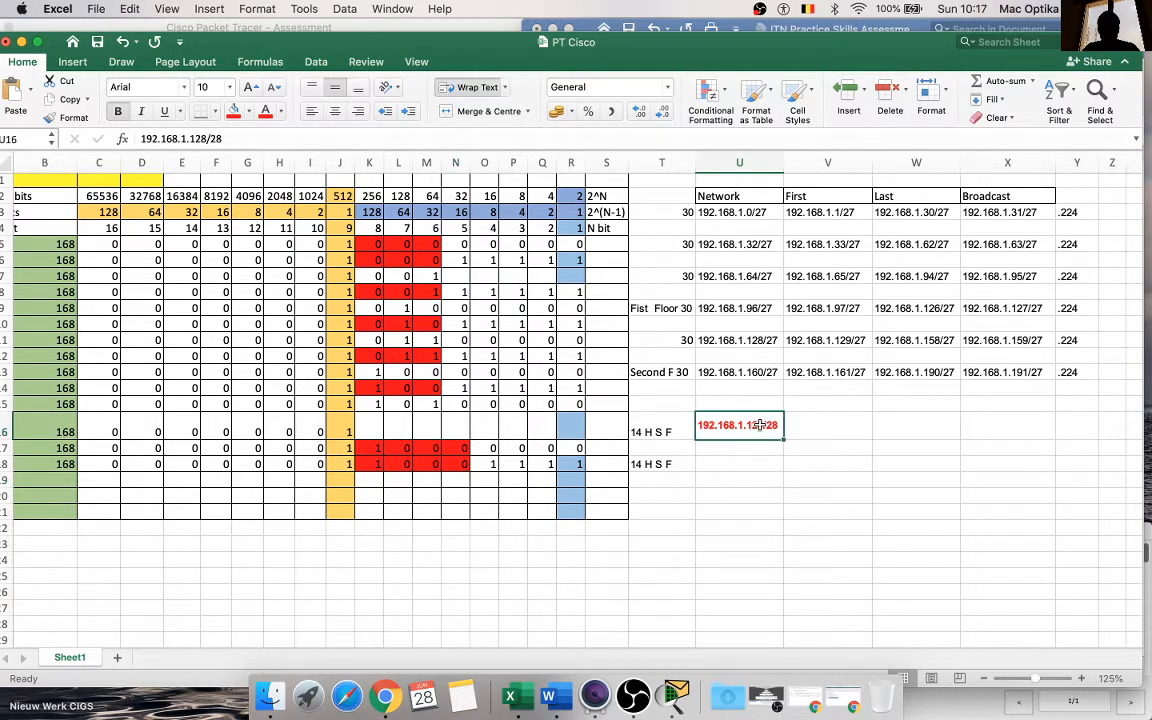
key("super+c")
left_click(1018, 432)
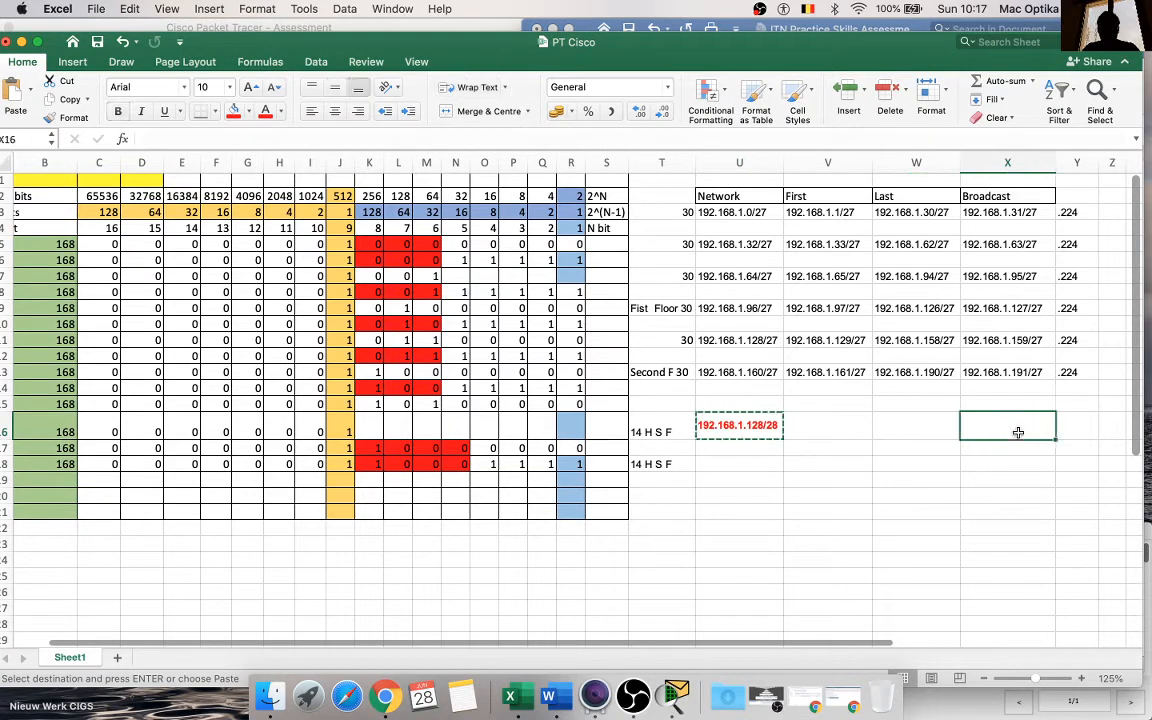
key("super+v")
double_click(1038, 439)
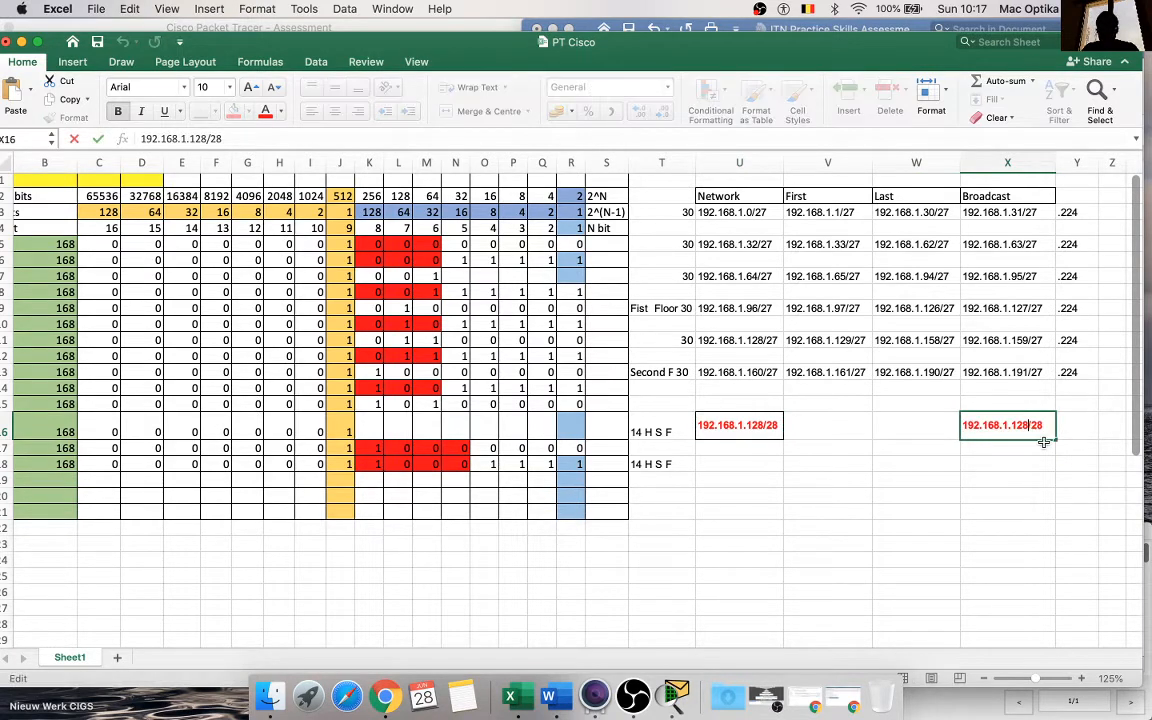
key("BackSpace")
key("BackSpace")
type("43")
left_click(966, 491)
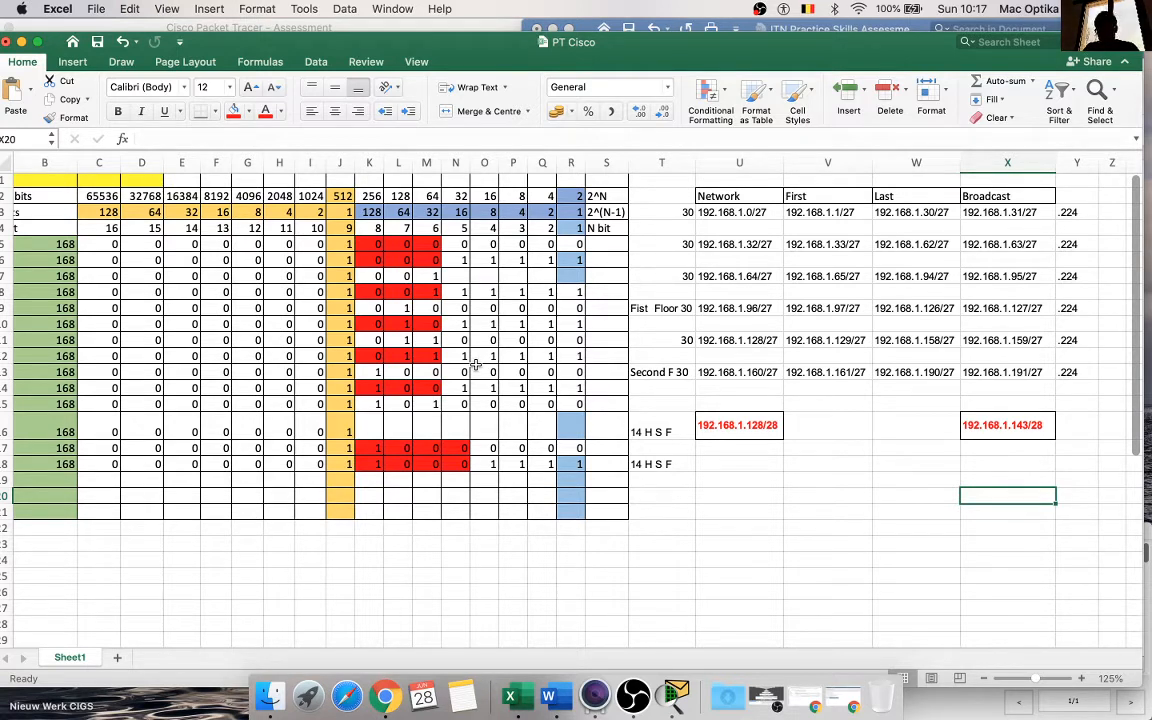
Step: Enter the subnet mask octet .240 in cell Y16, beside the first /28 subnet's broadcast address
left_click(1087, 423)
type(".")
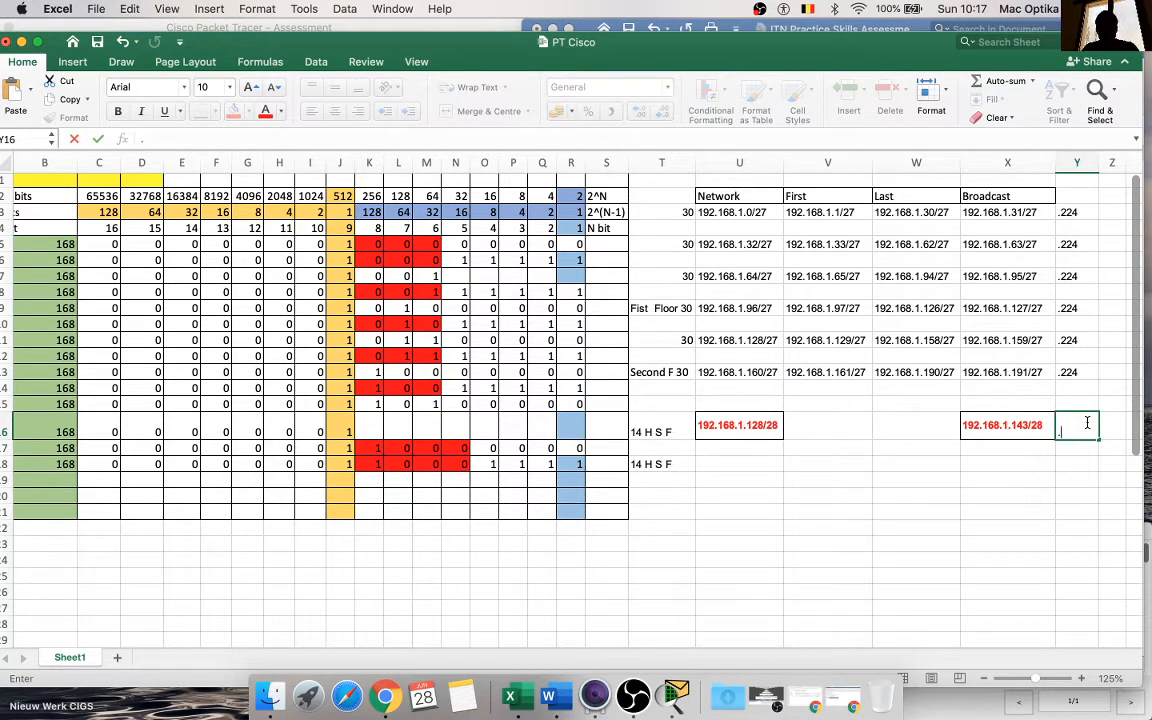
type("240")
left_click(946, 510)
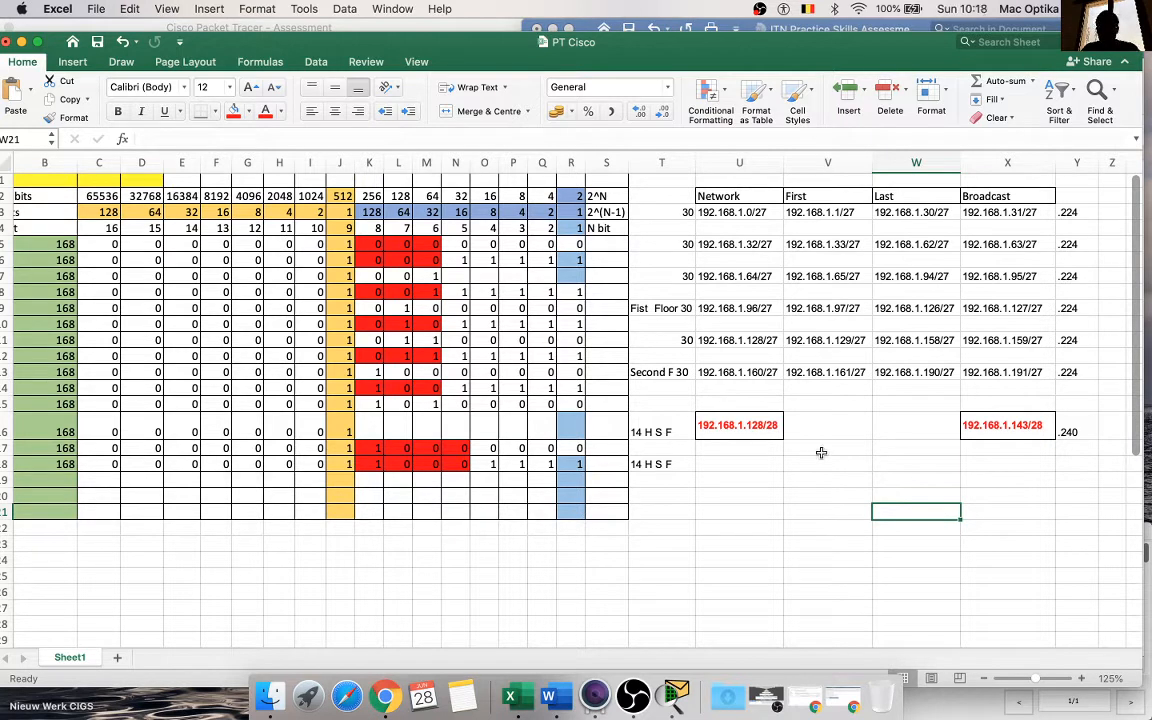
left_click(752, 428)
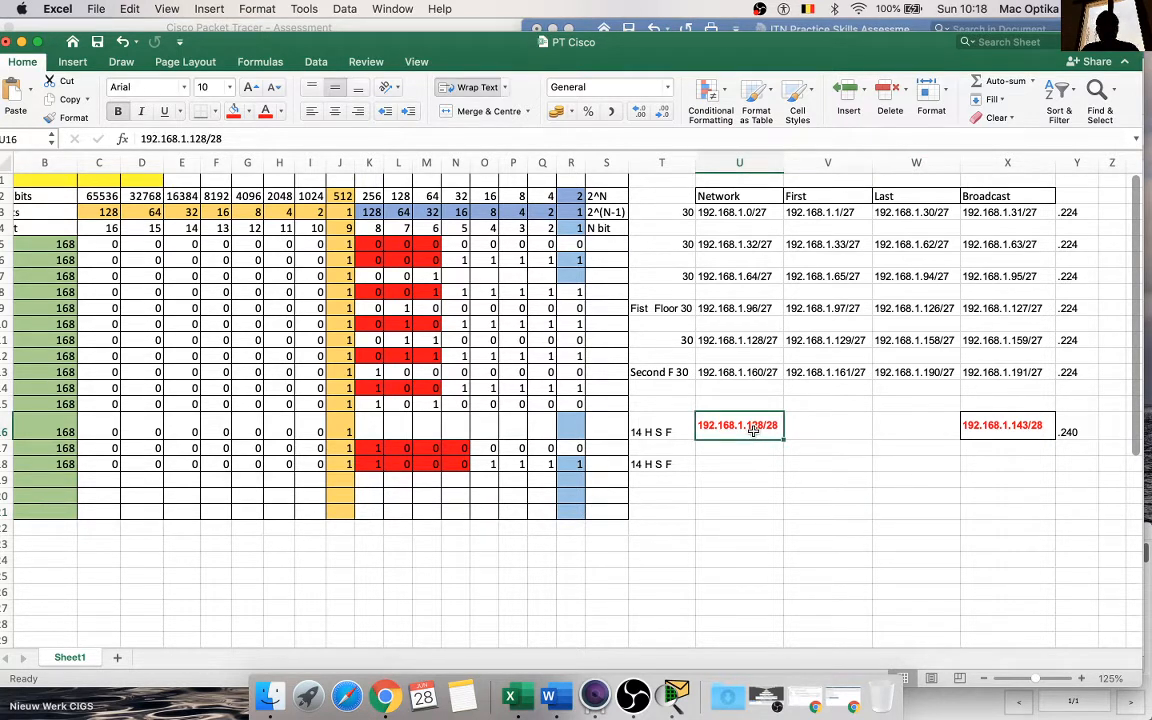
left_click(456, 464)
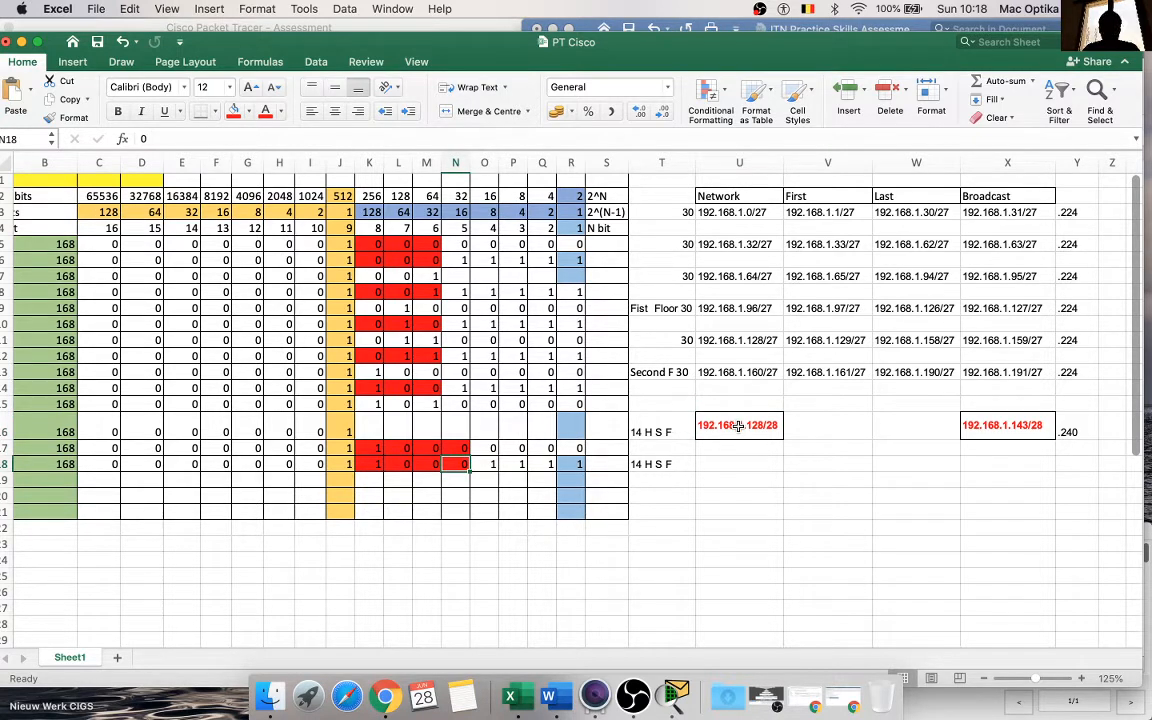
key("super+c")
left_click(736, 465)
key("super+v")
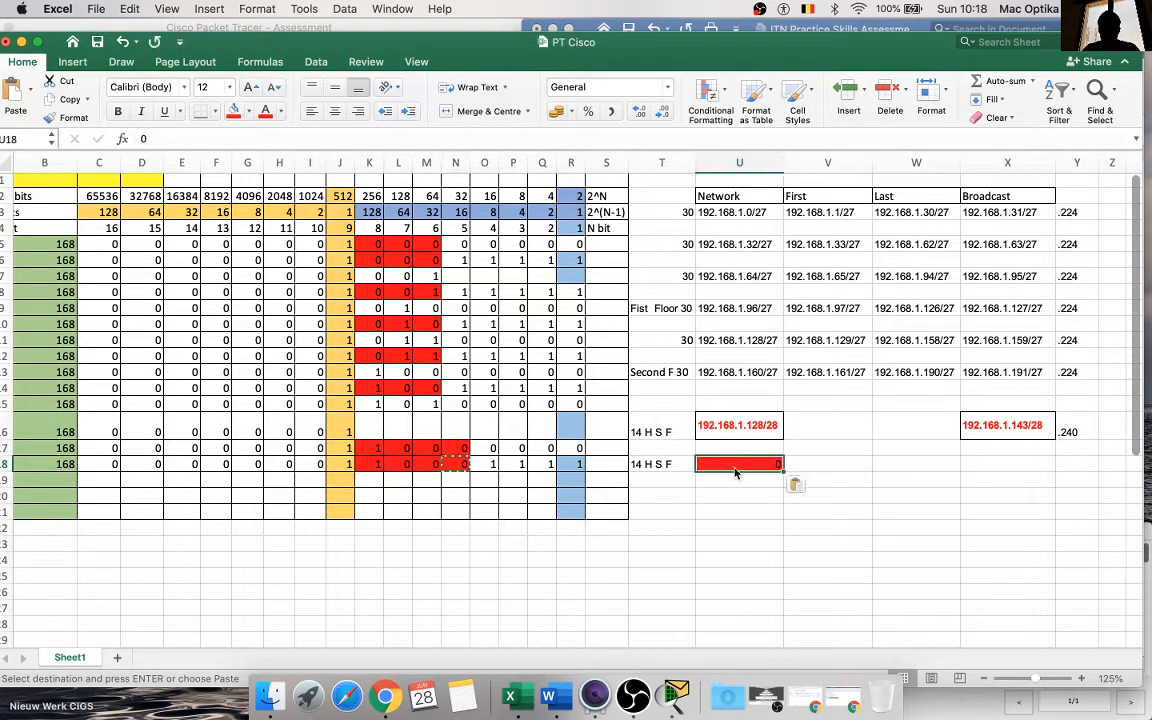
Step: Copy the network address from U16 to U18 and change it to 192.168.1.144/28 for the second /28 subnet
left_click(738, 425)
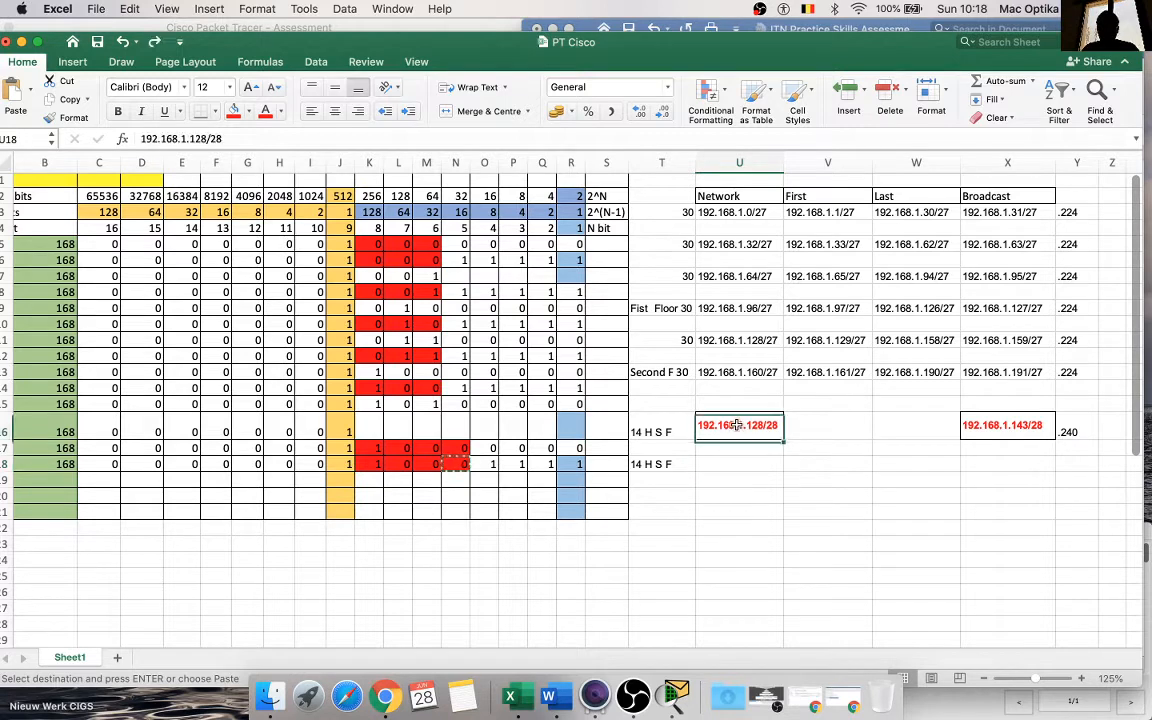
key("cmd+c")
left_click(743, 459)
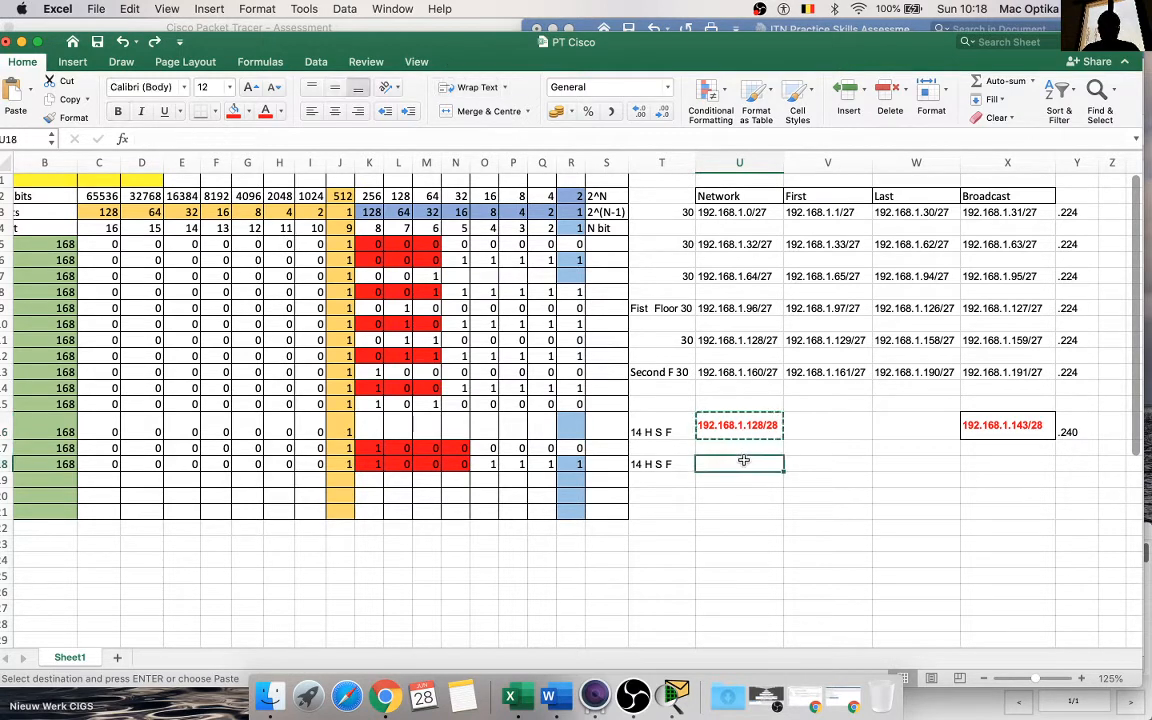
key("cmd+v")
left_click(754, 493)
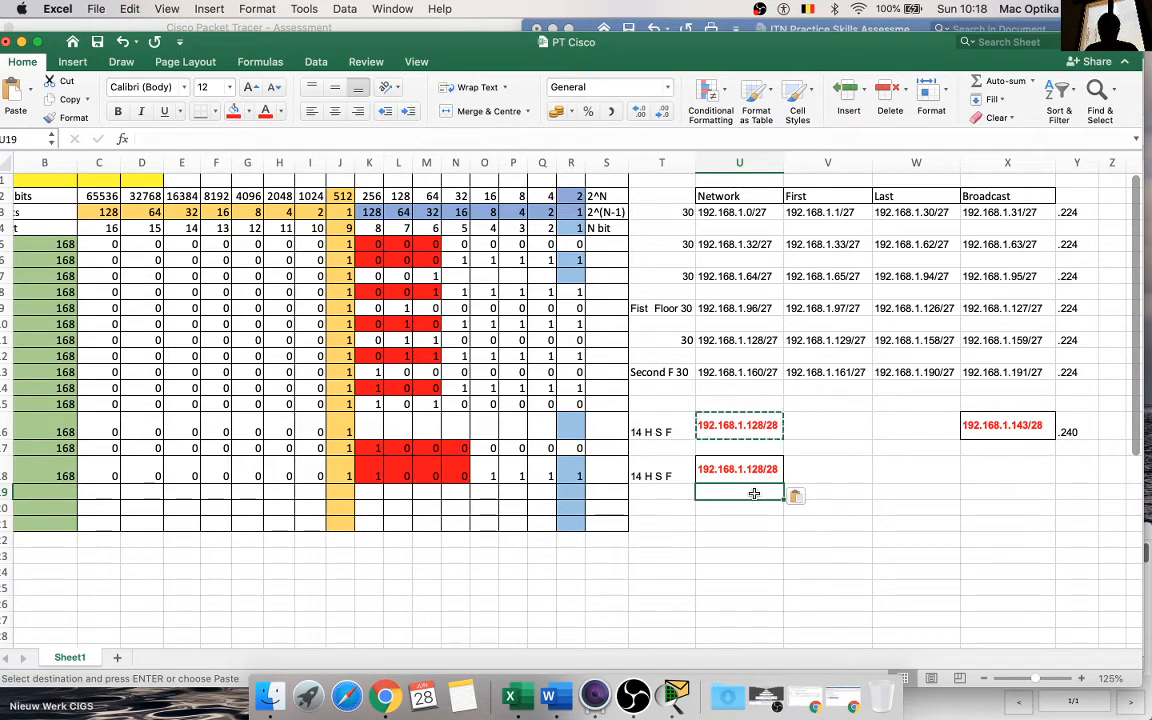
left_click(758, 472)
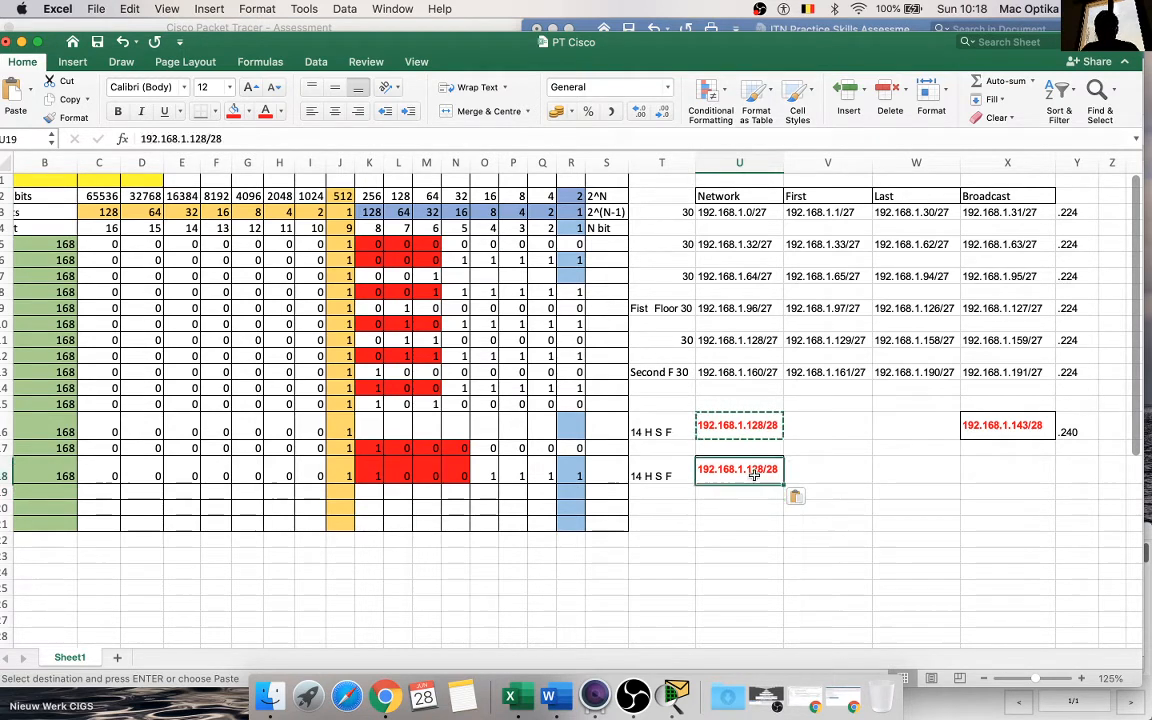
double_click(760, 473)
key("BackSpace")
key("BackSpace")
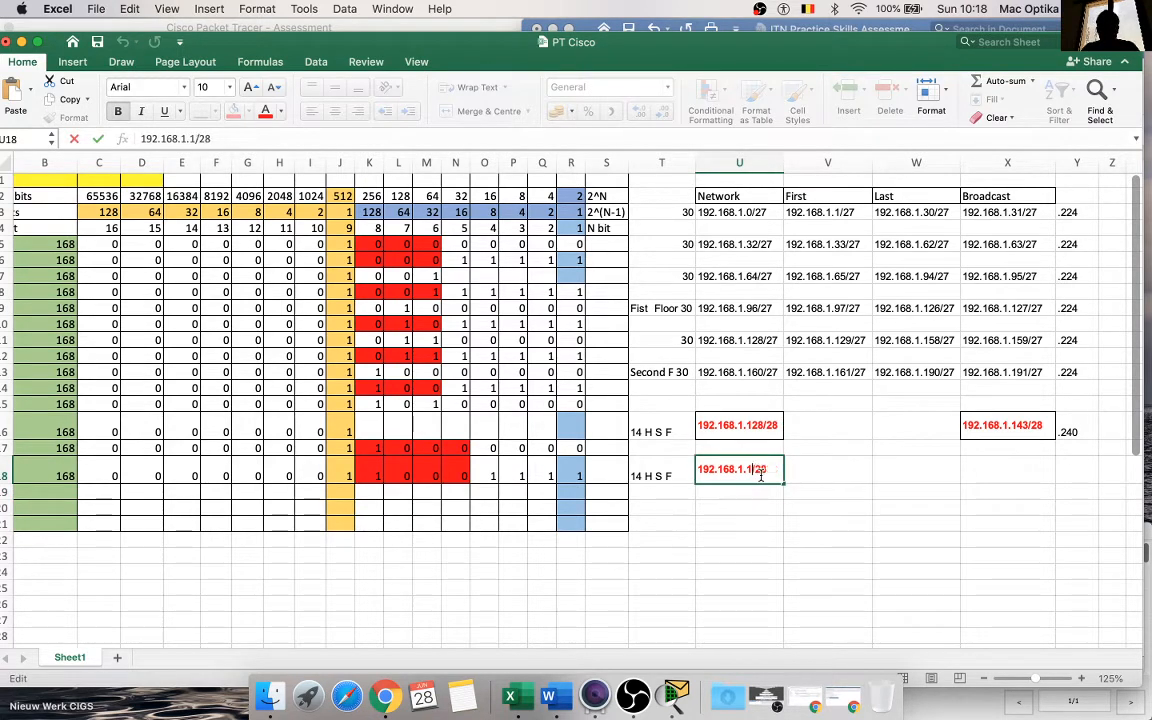
type("44")
left_click(740, 520)
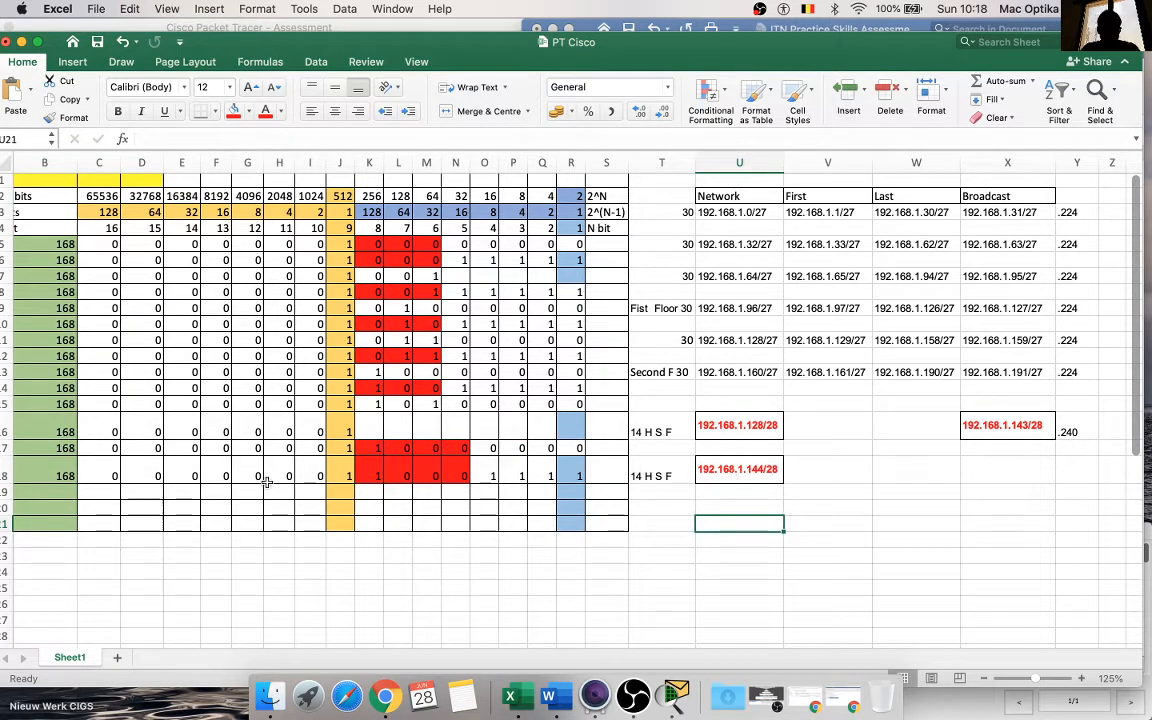
Step: Enter the second /28 subnet's bits 1 0 0 1 in cells K19 to N19
left_click(62, 475)
left_click_drag(116, 475, 458, 475)
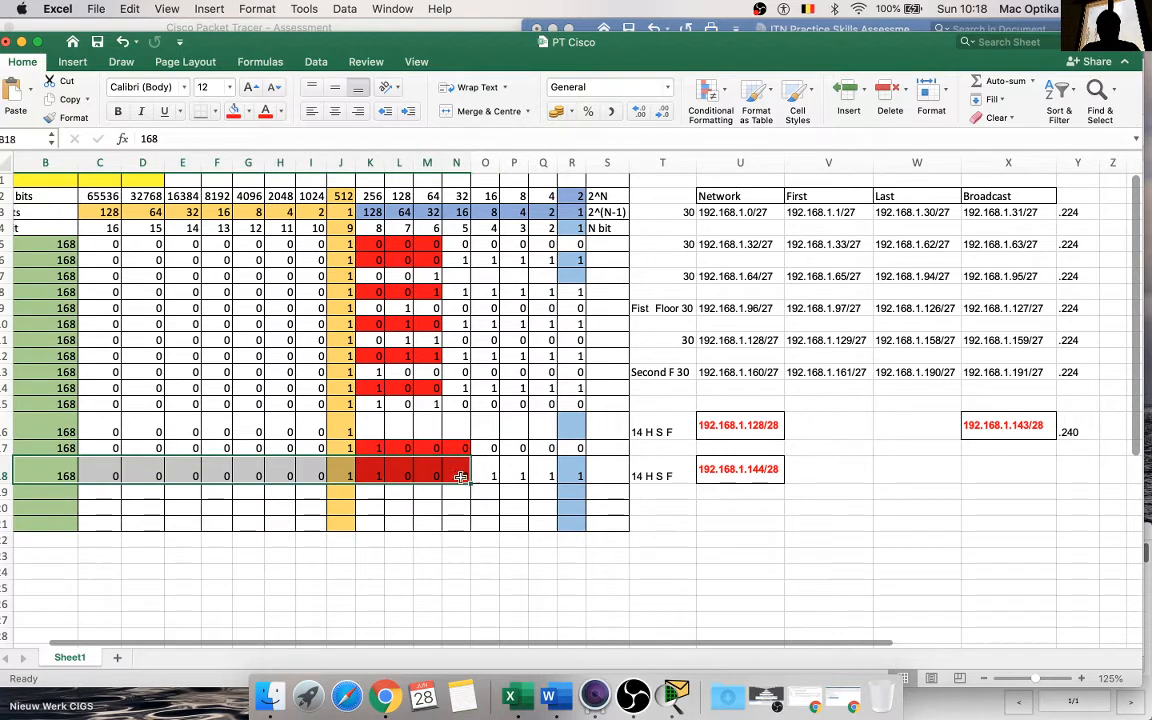
left_click(373, 494)
type("1")
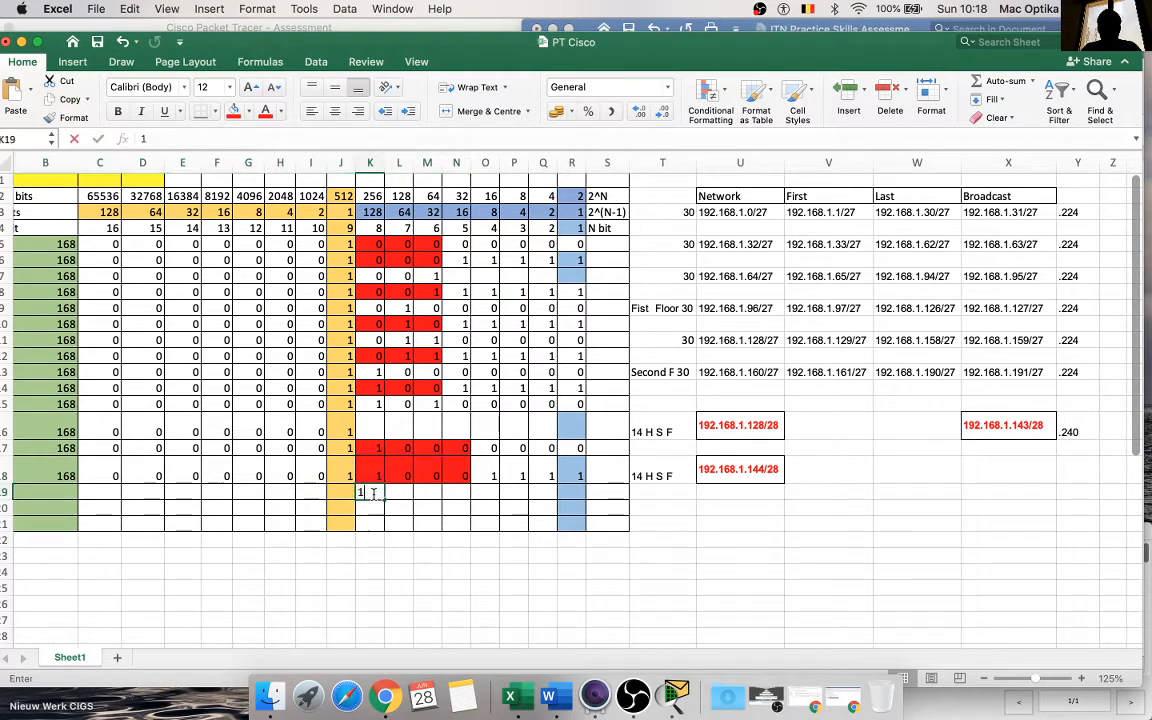
key("Tab")
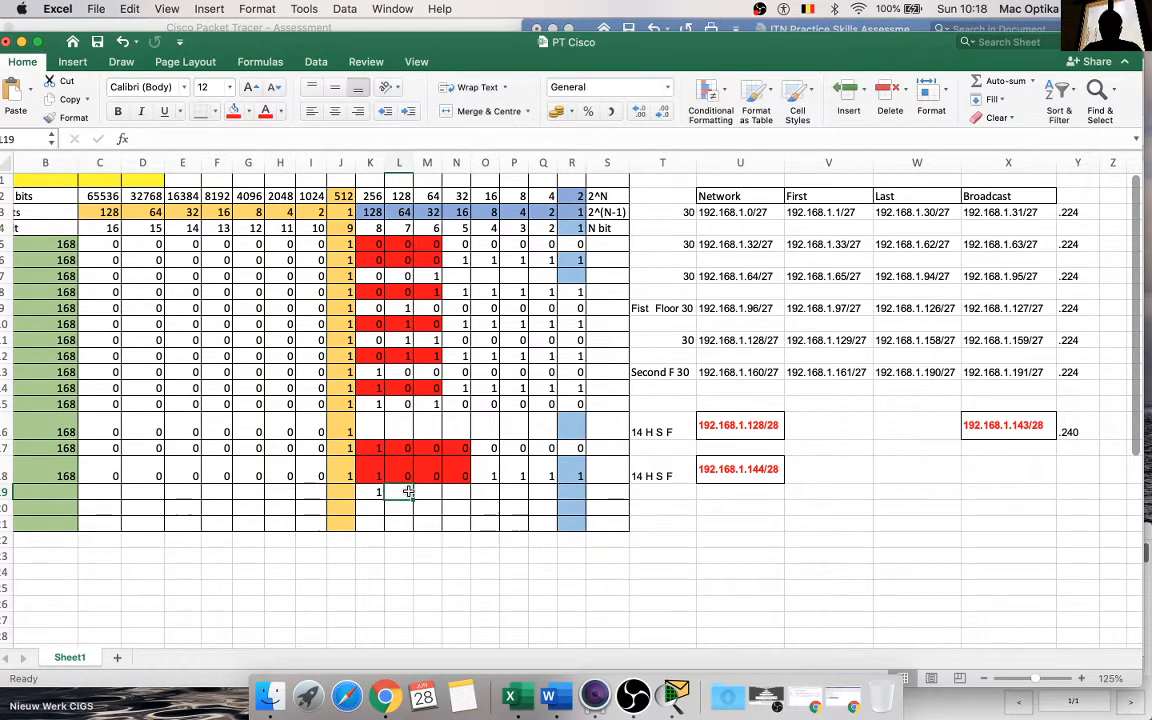
type("0")
key("Tab")
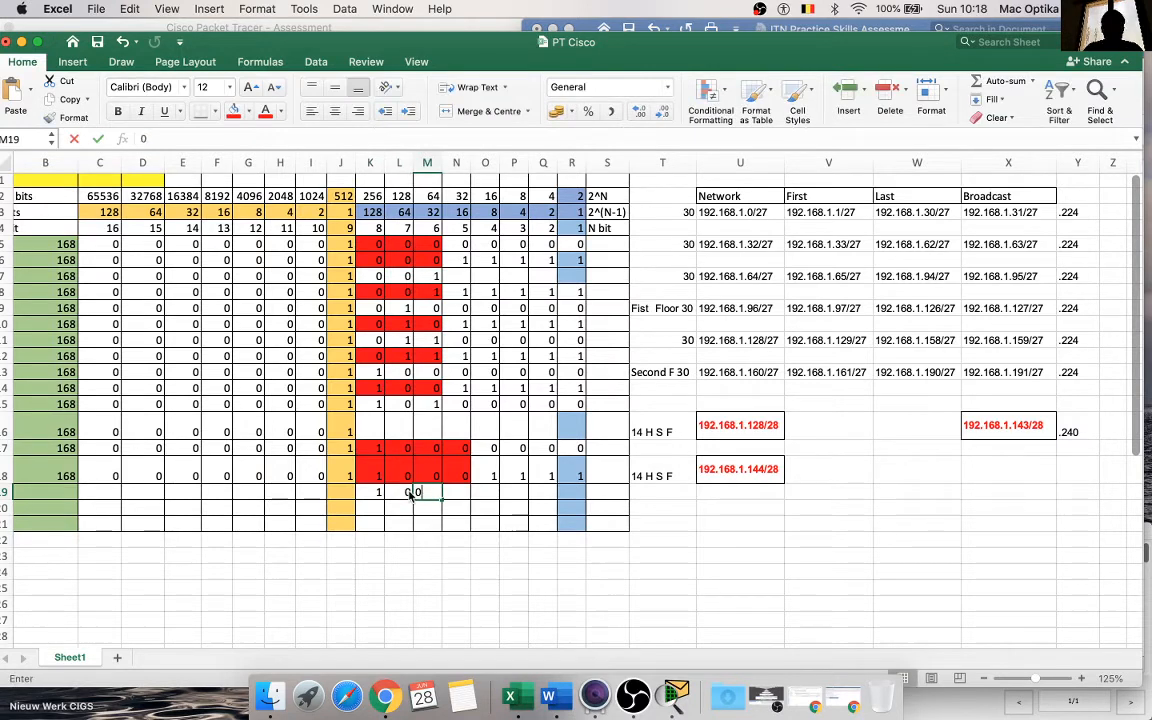
type("0")
key("Tab")
type("1")
left_click(398, 567)
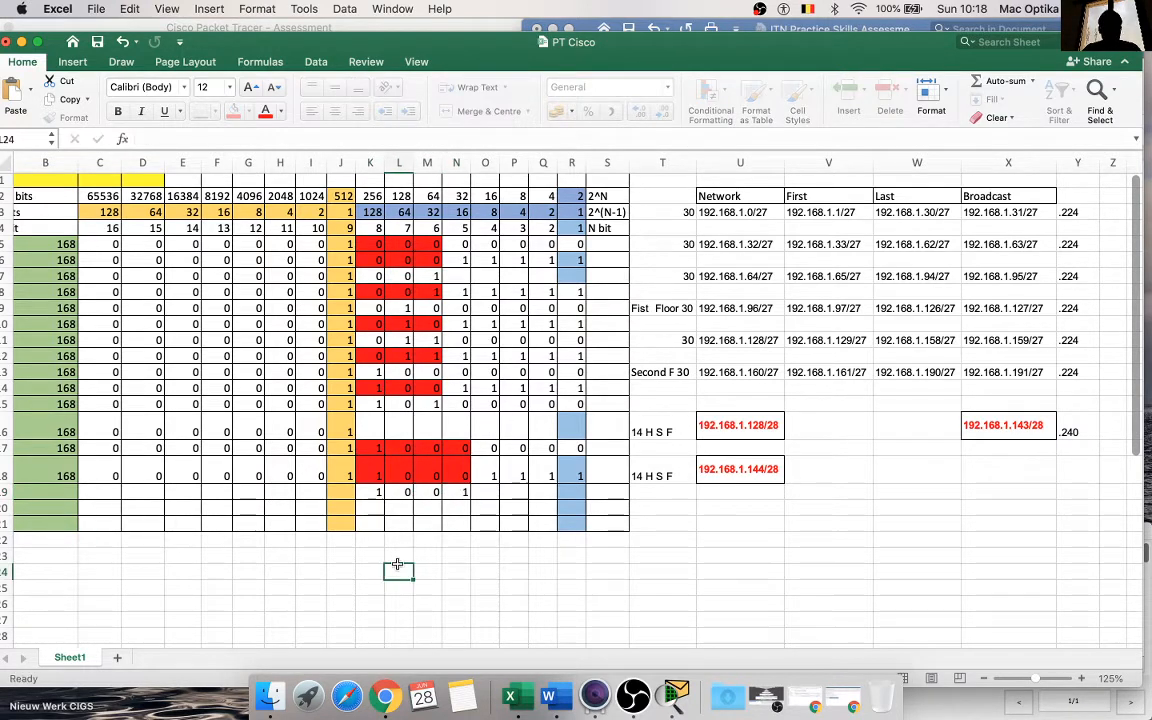
Step: Fill the network portion in A18:J18 down to row 19
left_click_drag(50, 476, 342, 480)
left_click(351, 491)
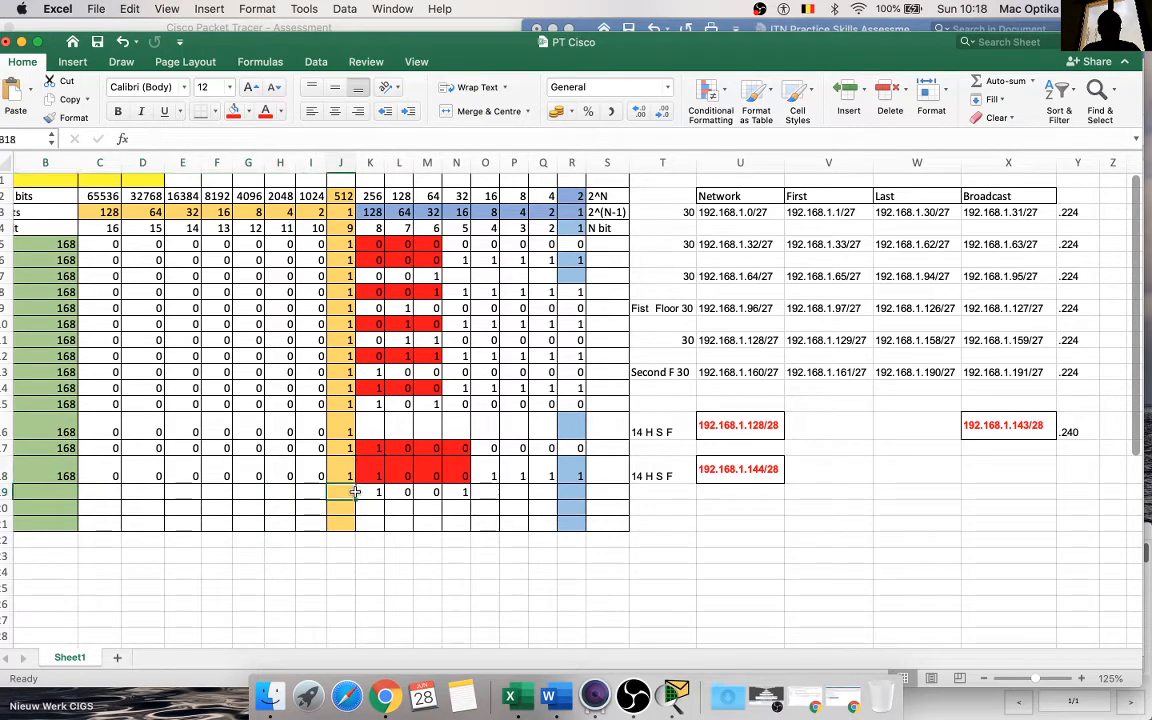
left_click(596, 555)
left_click(985, 679)
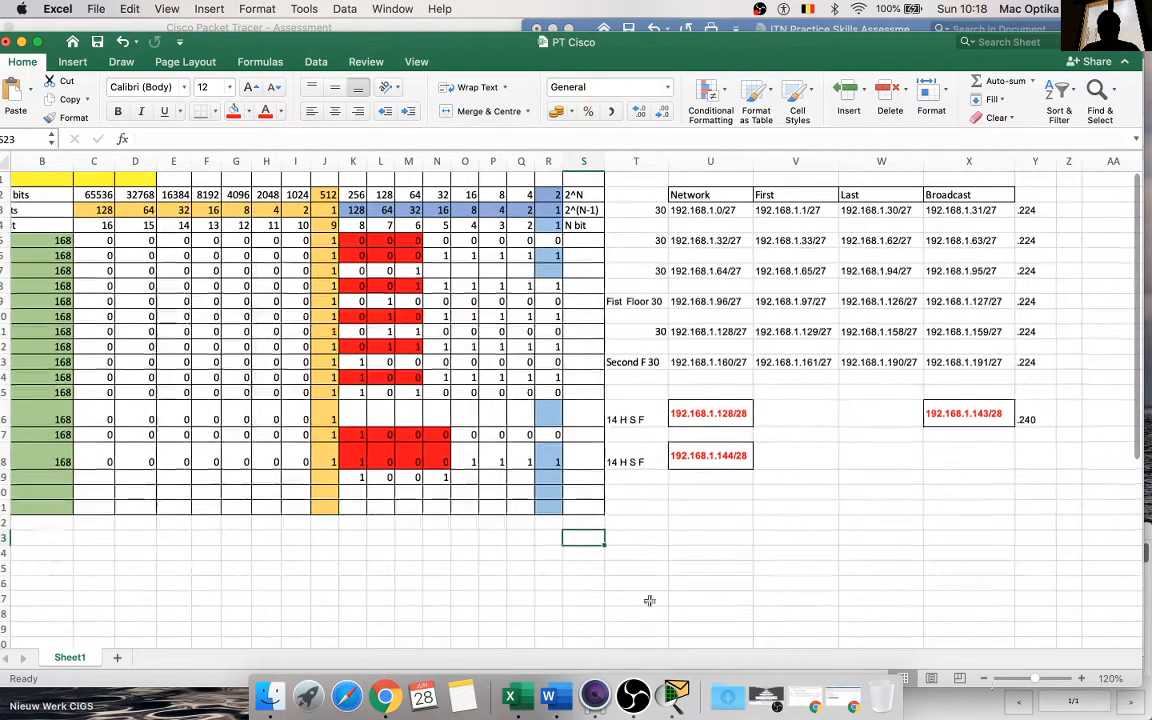
scroll(60, 461, "left", 2)
left_click_drag(60, 461, 413, 482)
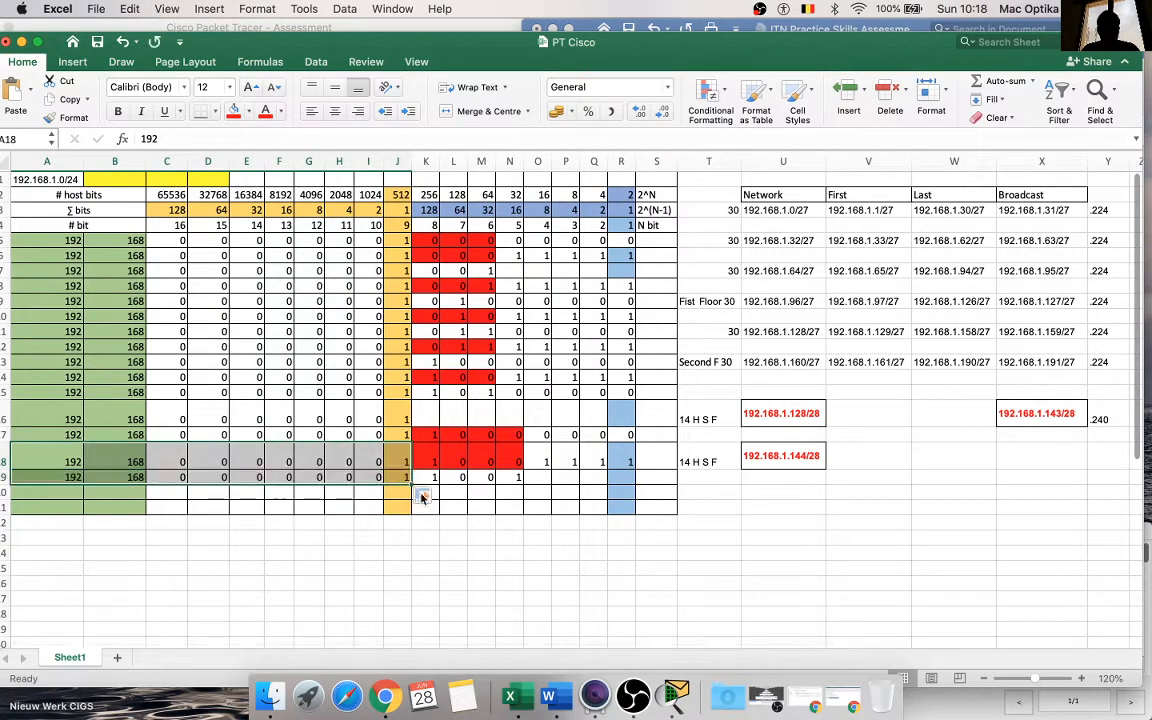
left_click(453, 553)
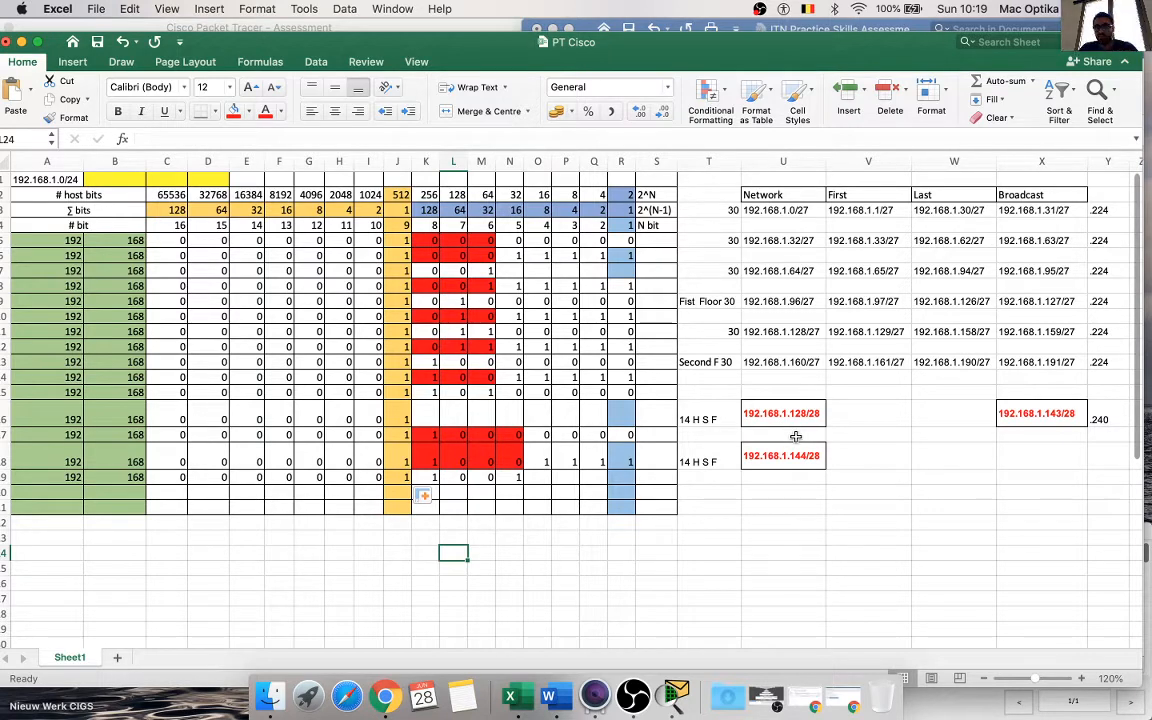
Step: Fill the network and subnet bits in A19:N19 down to row 20
left_click(724, 548)
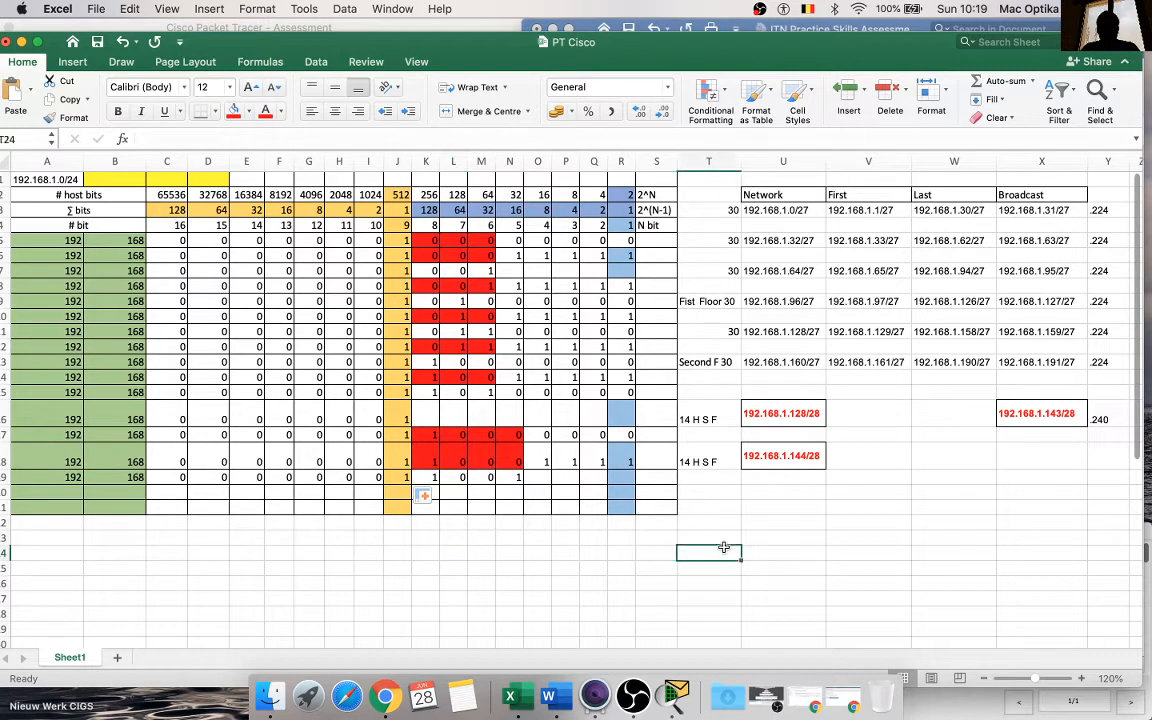
left_click_drag(518, 479, 10, 476)
left_click(527, 488)
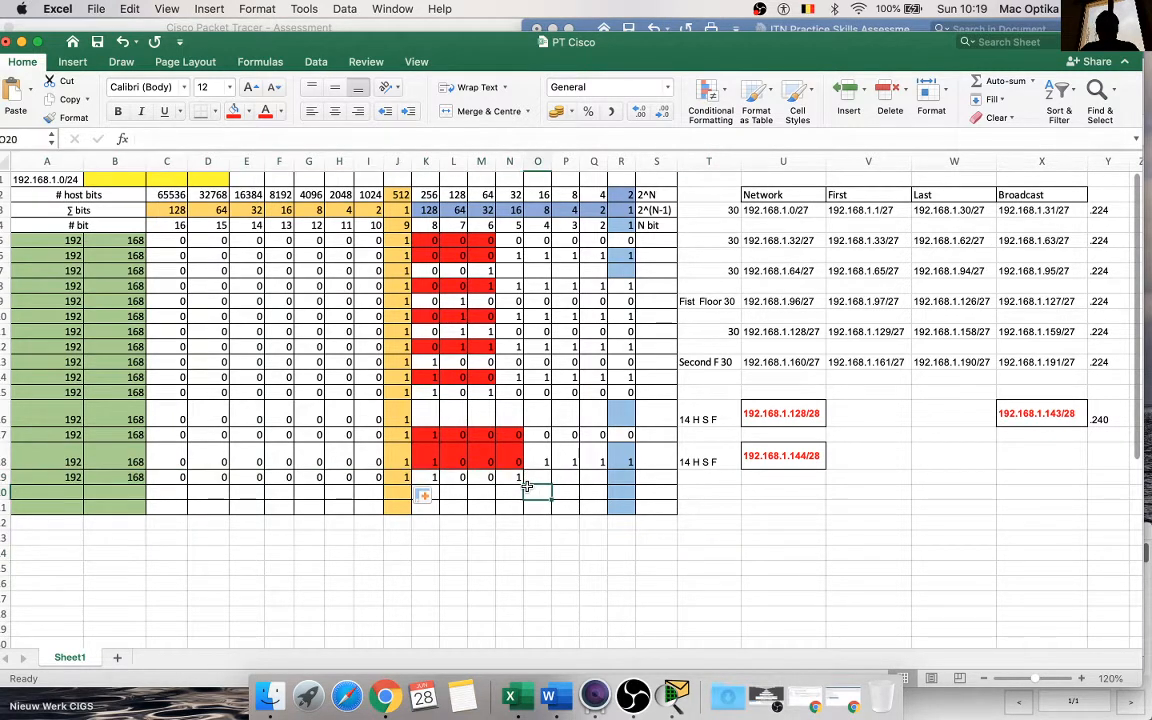
left_click_drag(526, 488, 488, 554)
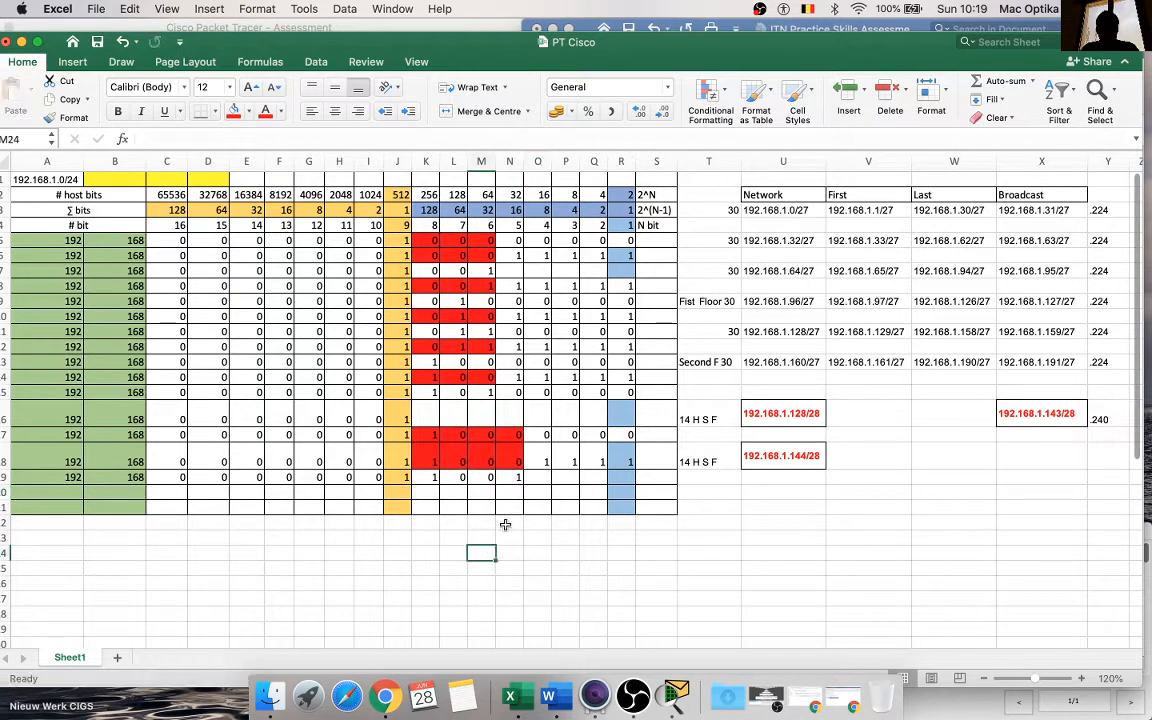
left_click_drag(513, 479, 12, 477)
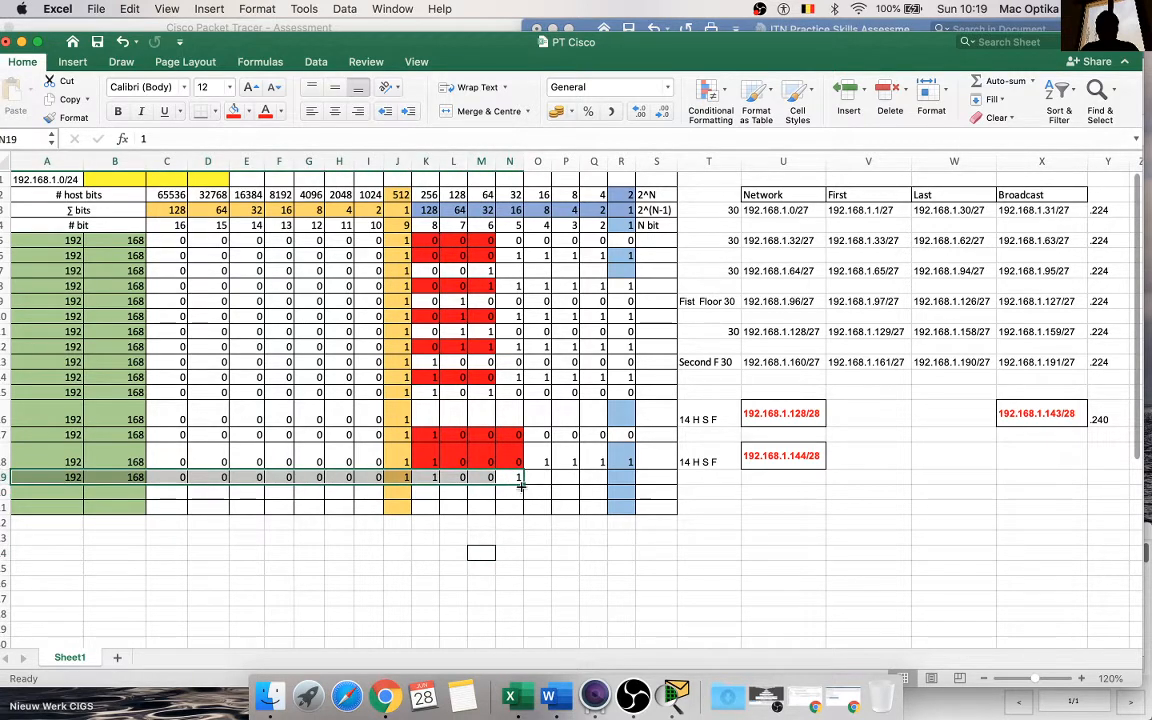
left_click_drag(522, 486, 521, 500)
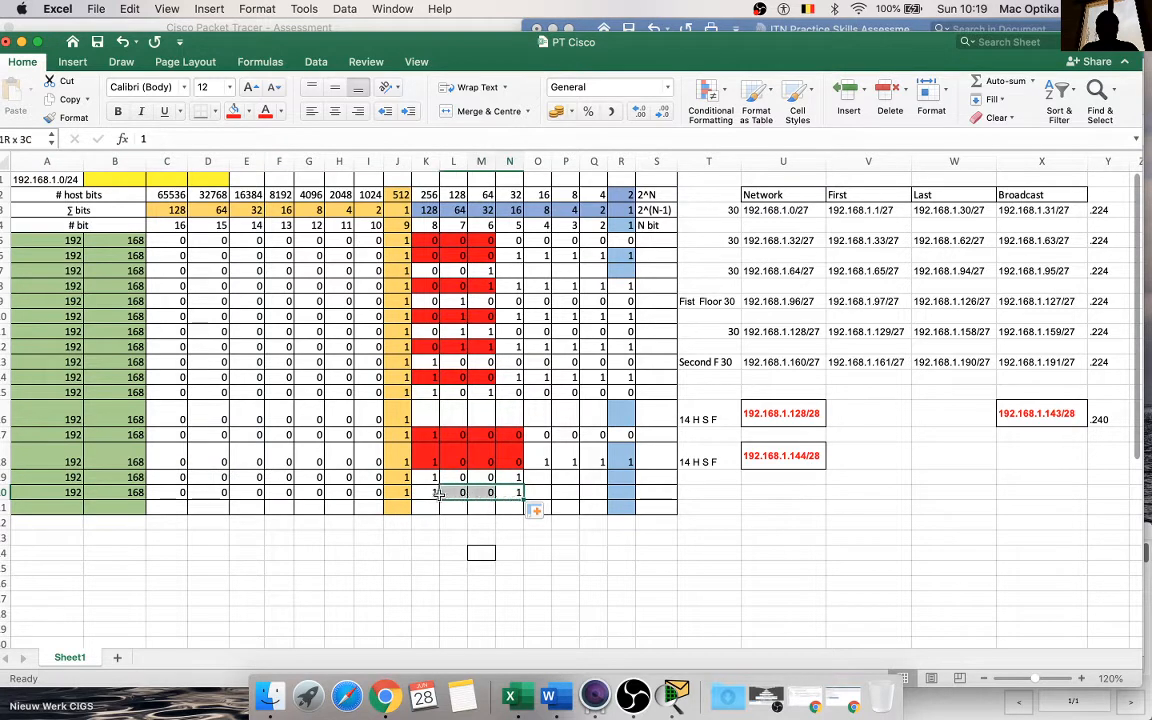
Step: Shade the subnet bits K20:N20 red and fill the host bits O20 to R20 with 1 1 1 1
left_click(233, 112)
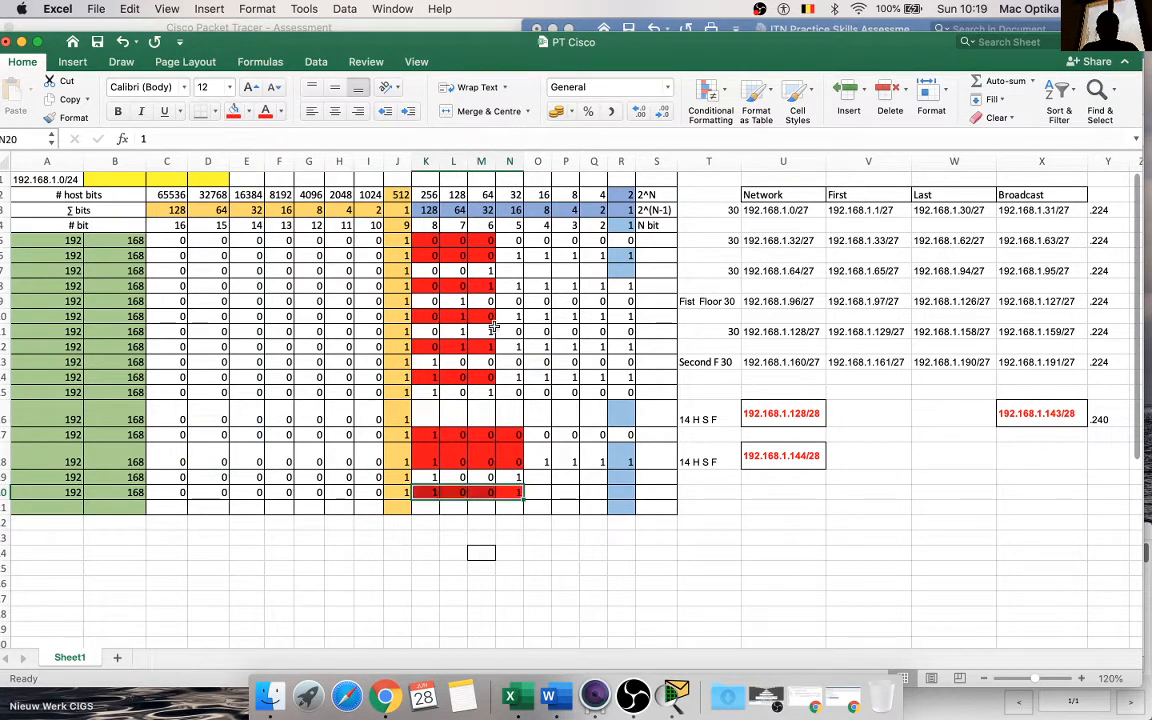
left_click(540, 493)
type("1")
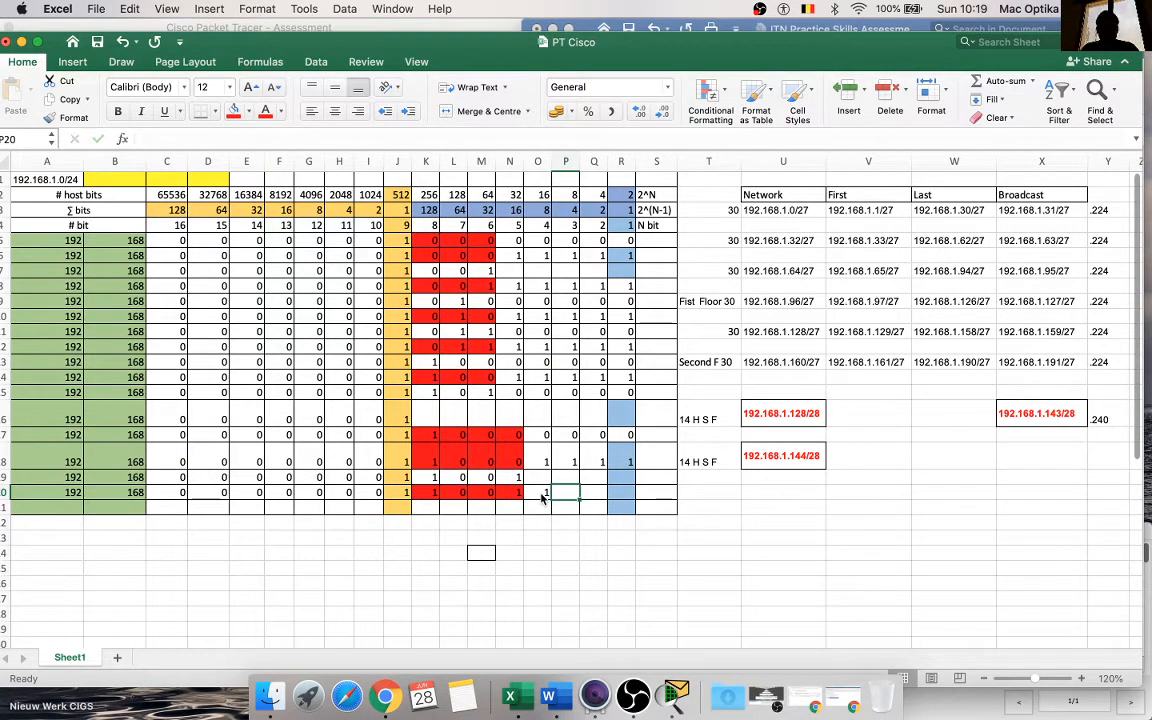
left_click_drag(552, 500, 630, 500)
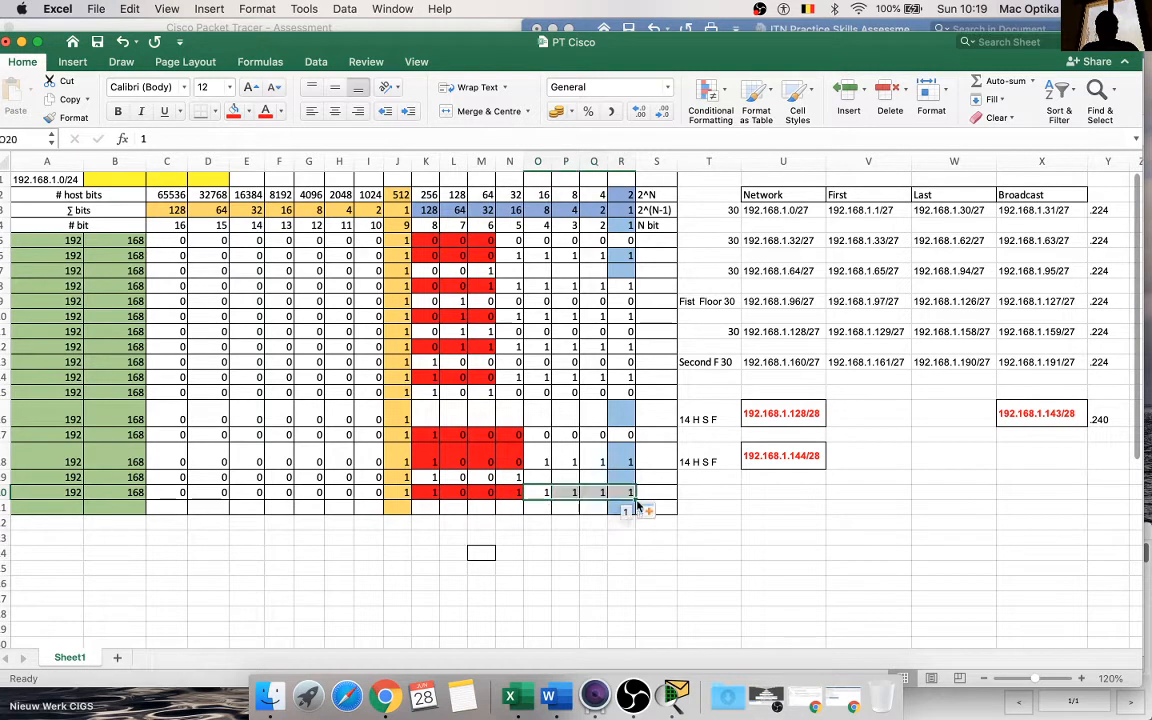
left_click(593, 583)
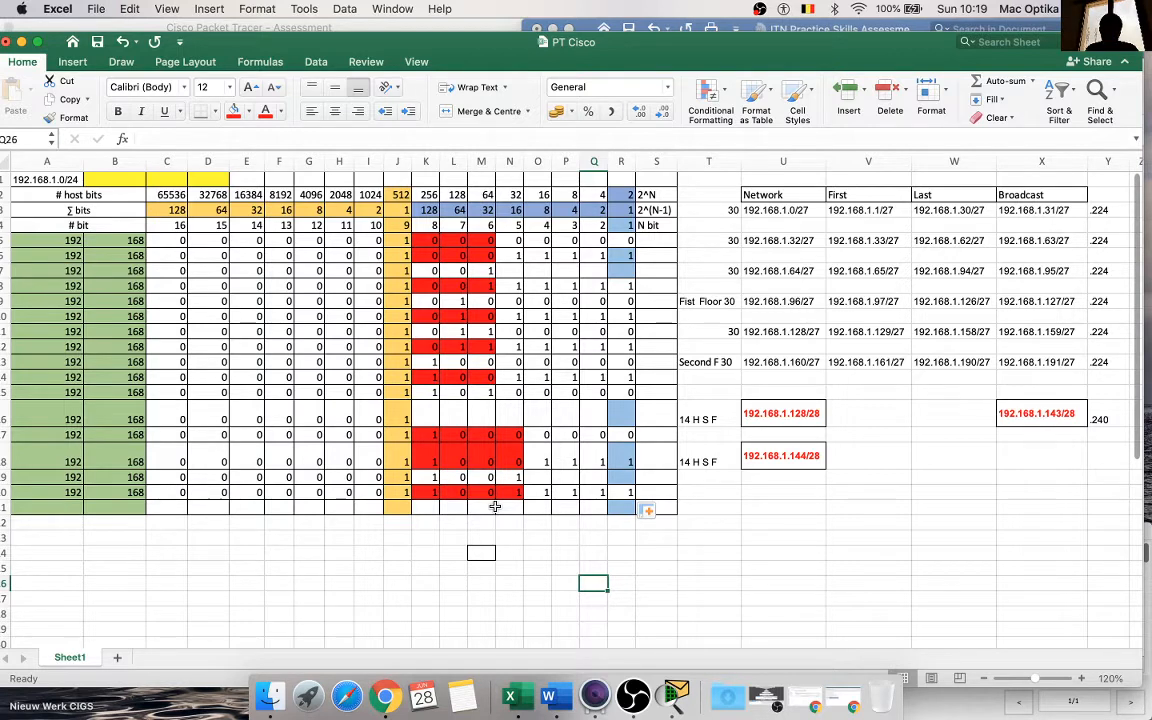
Step: Copy the second /28 subnet's network address from U18 into X18 and change it to the broadcast address 192.168.1.159/28
left_click(778, 457)
key("super+c")
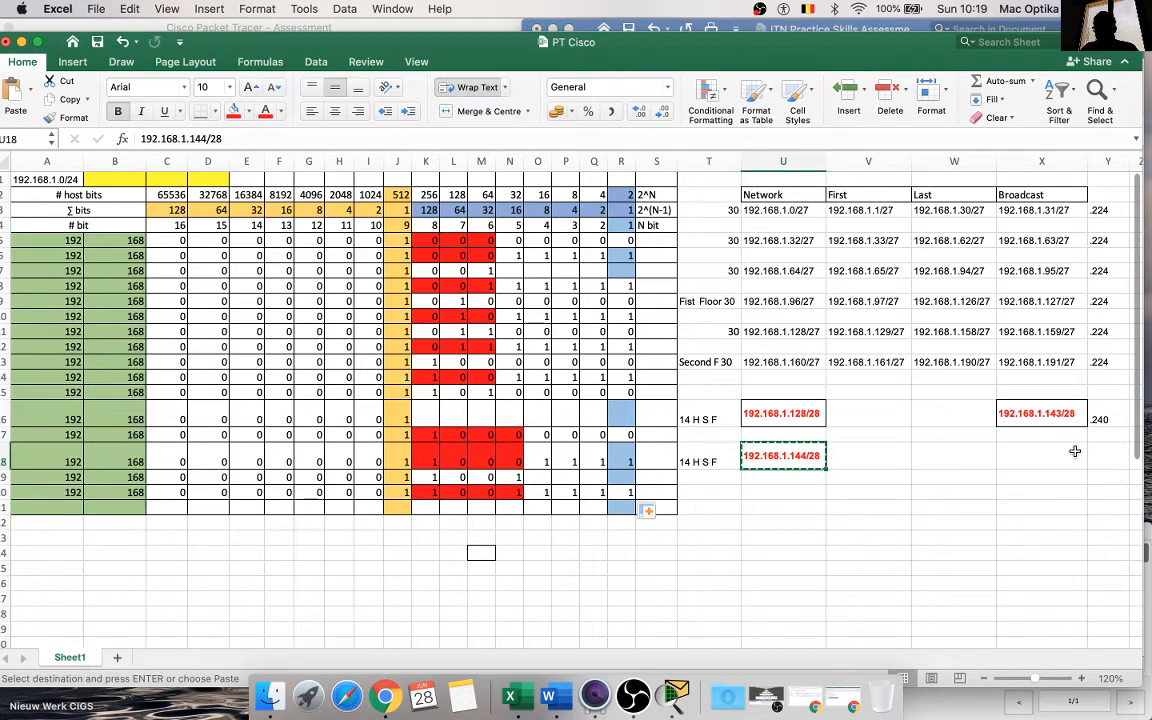
left_click(1060, 451)
key("super+v")
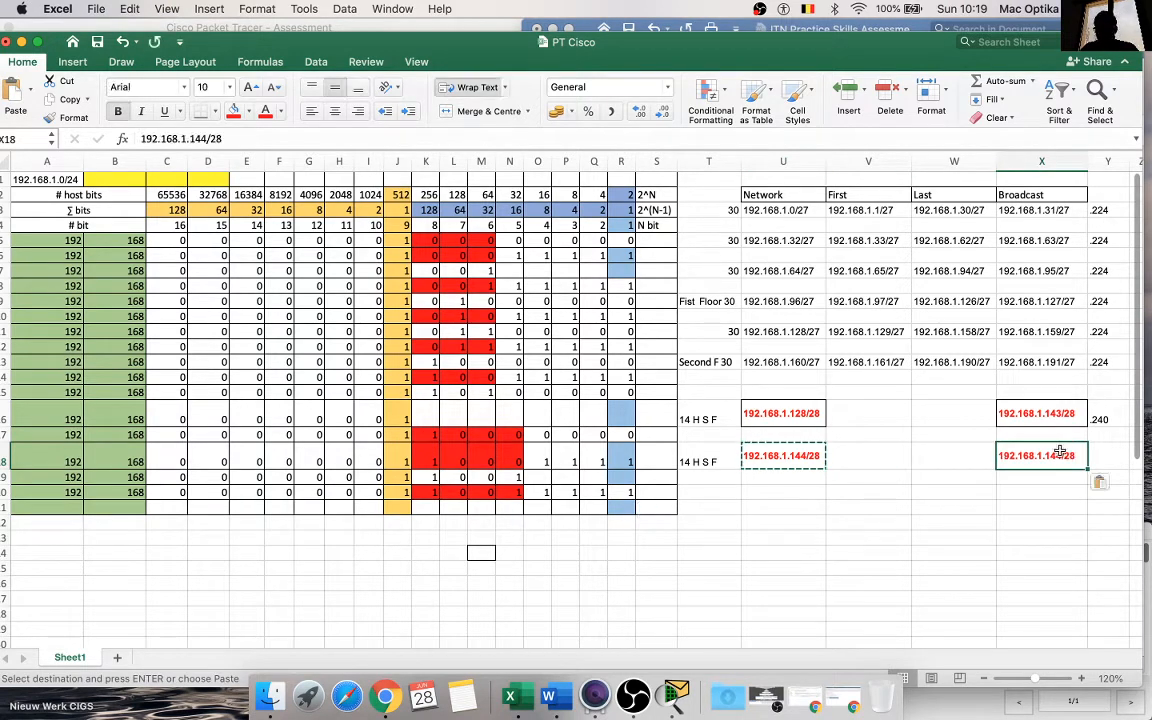
key("Escape")
double_click(1060, 451)
key("BackSpace")
key("BackSpace")
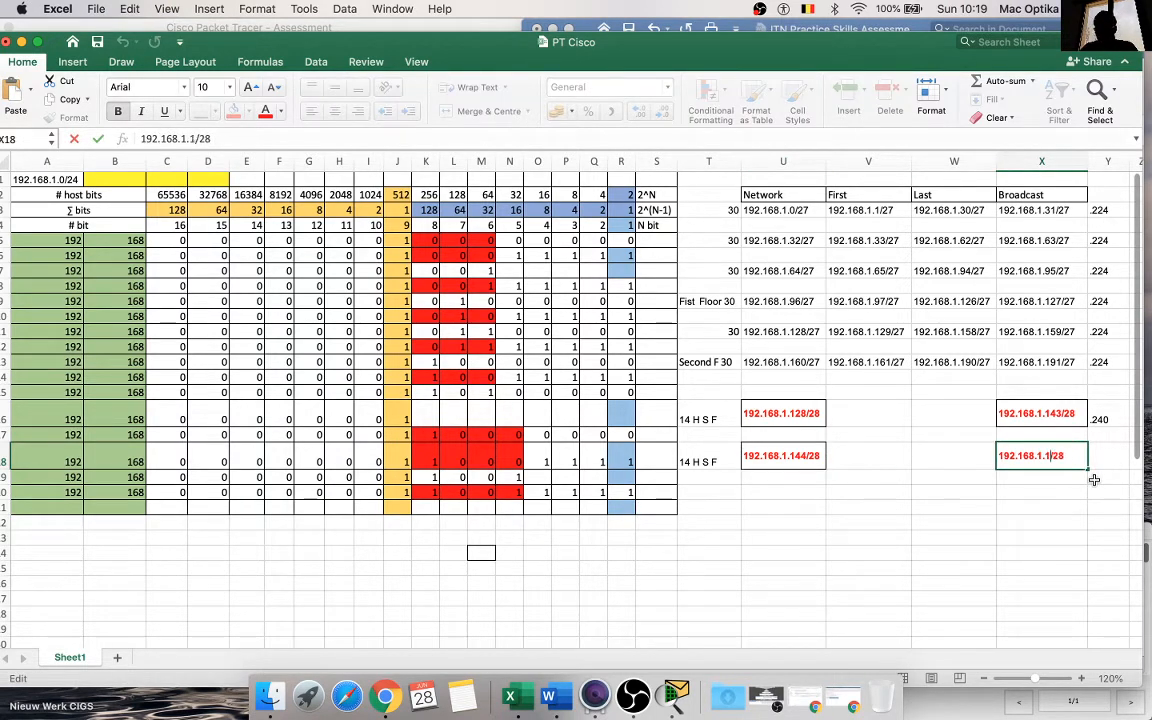
type("59")
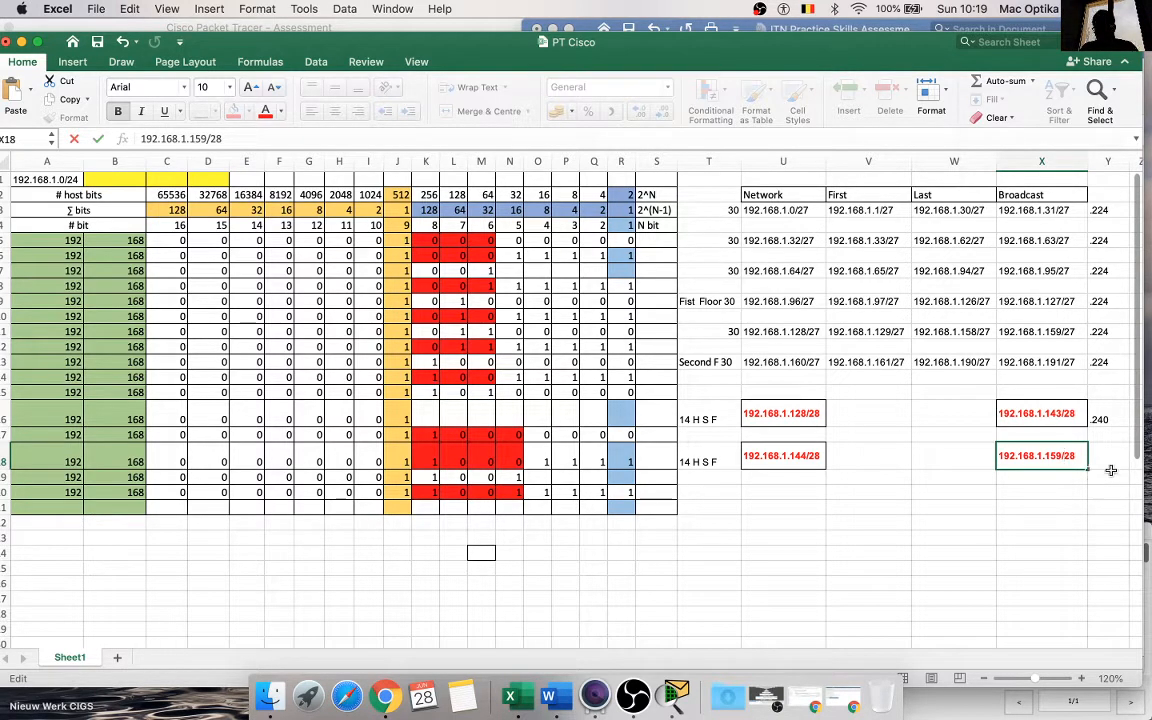
Step: Enter the mask .240 in cell Y18 for the second /28 subnet
left_click(1114, 457)
type(".24")
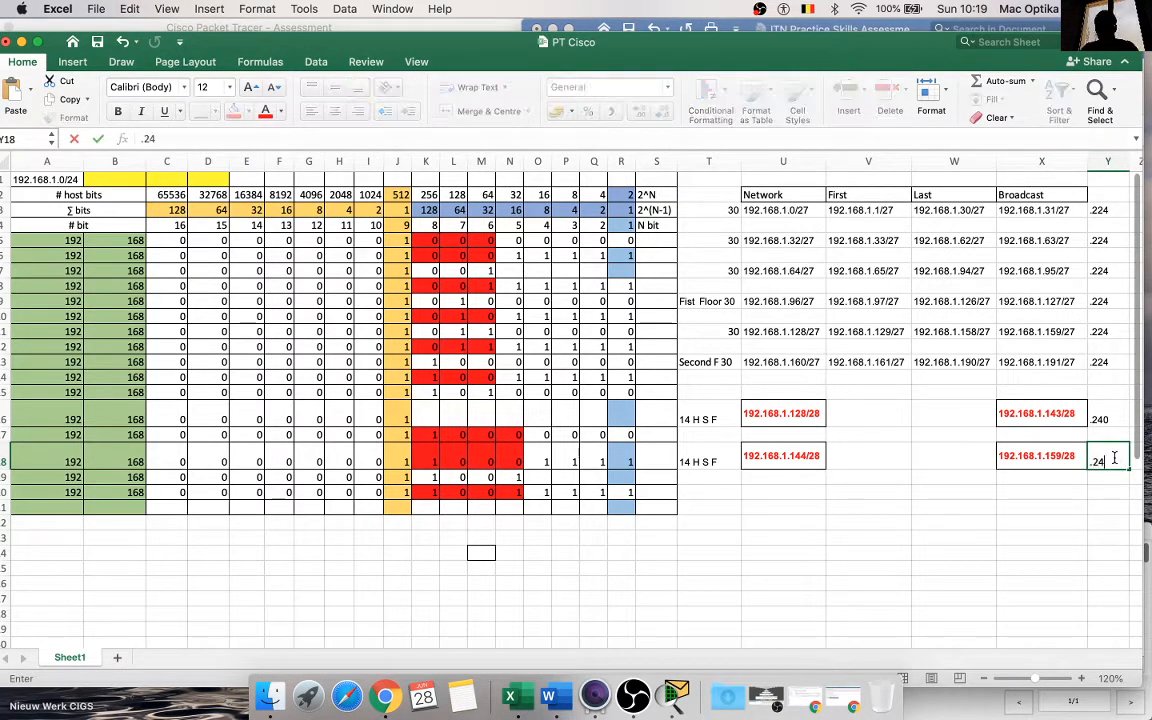
type("0")
left_click(985, 535)
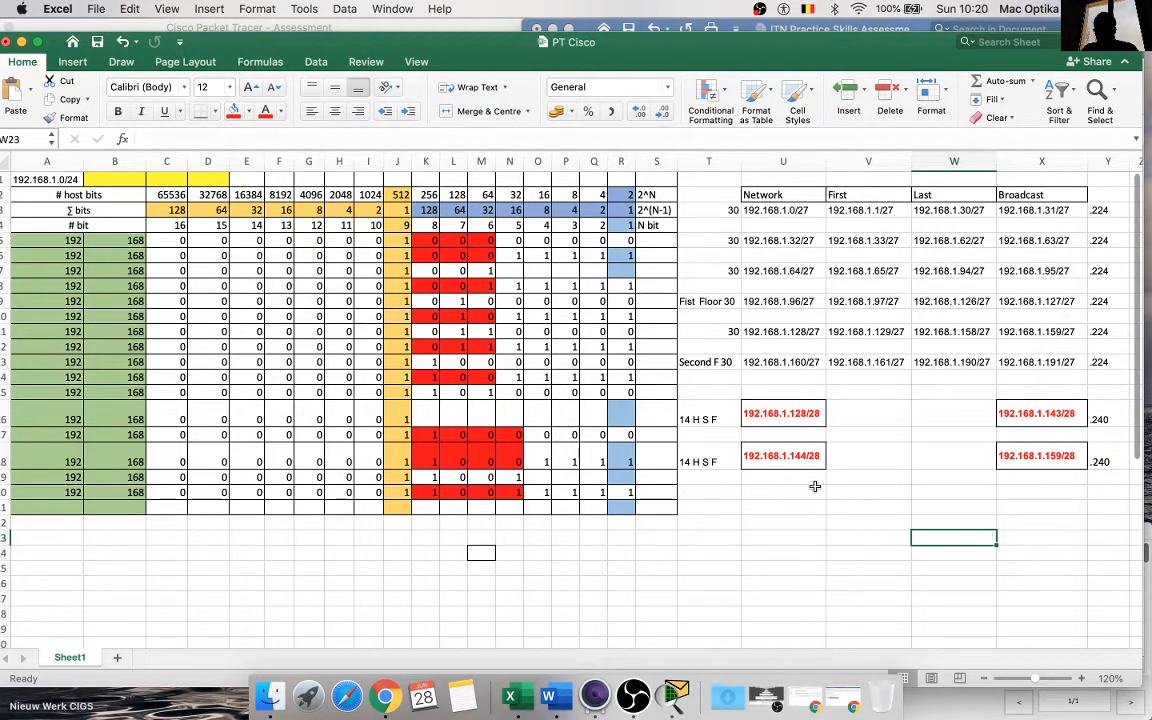
Step: Copy the first /28 subnet's network address from U16 into V16 and change it to the first address 192.168.1.129/28
left_click(746, 455)
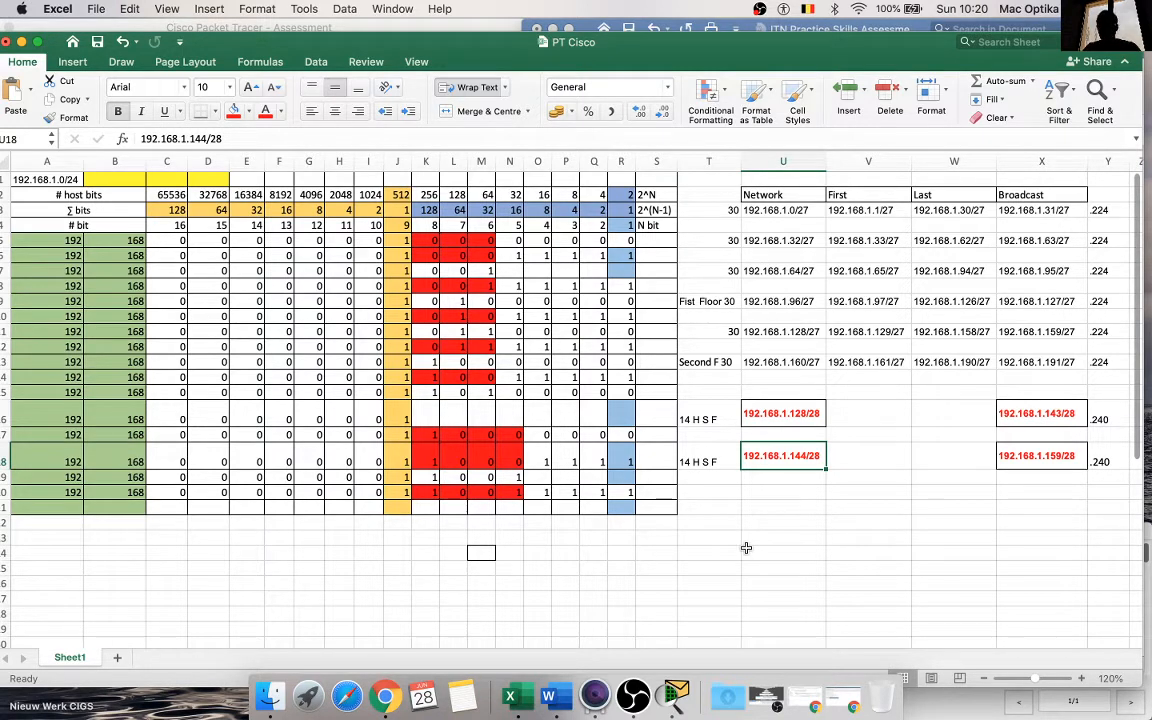
left_click(798, 415)
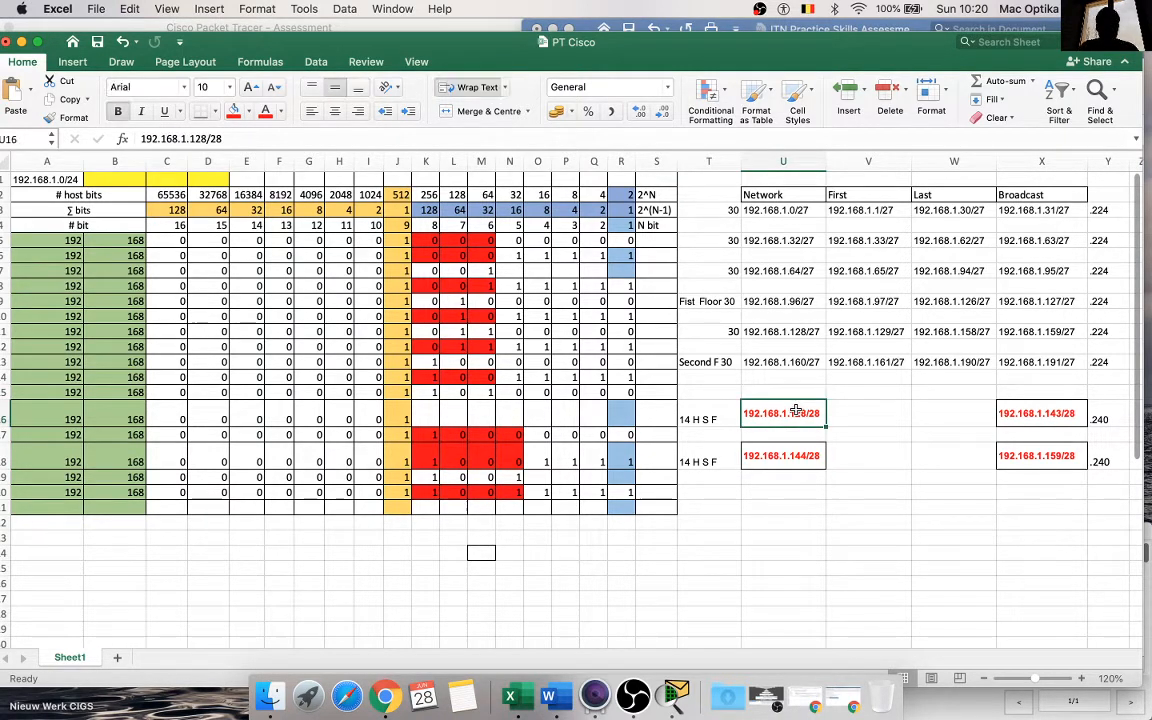
key("super+c")
left_click(832, 411)
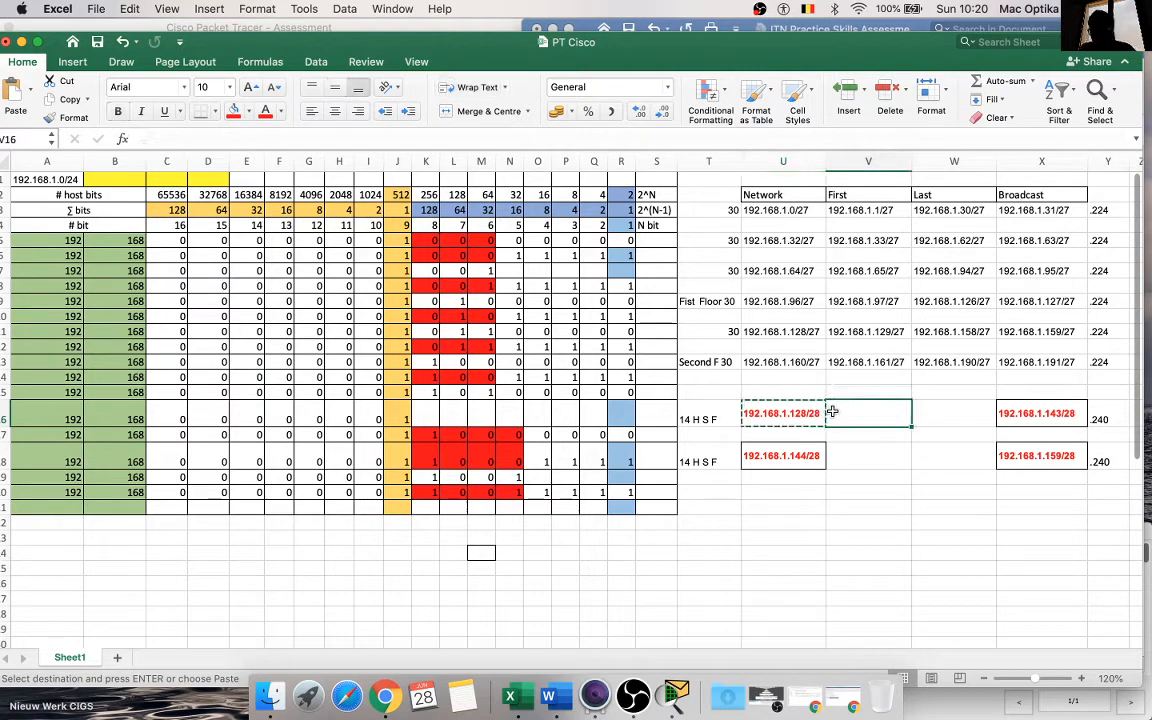
key("super+v")
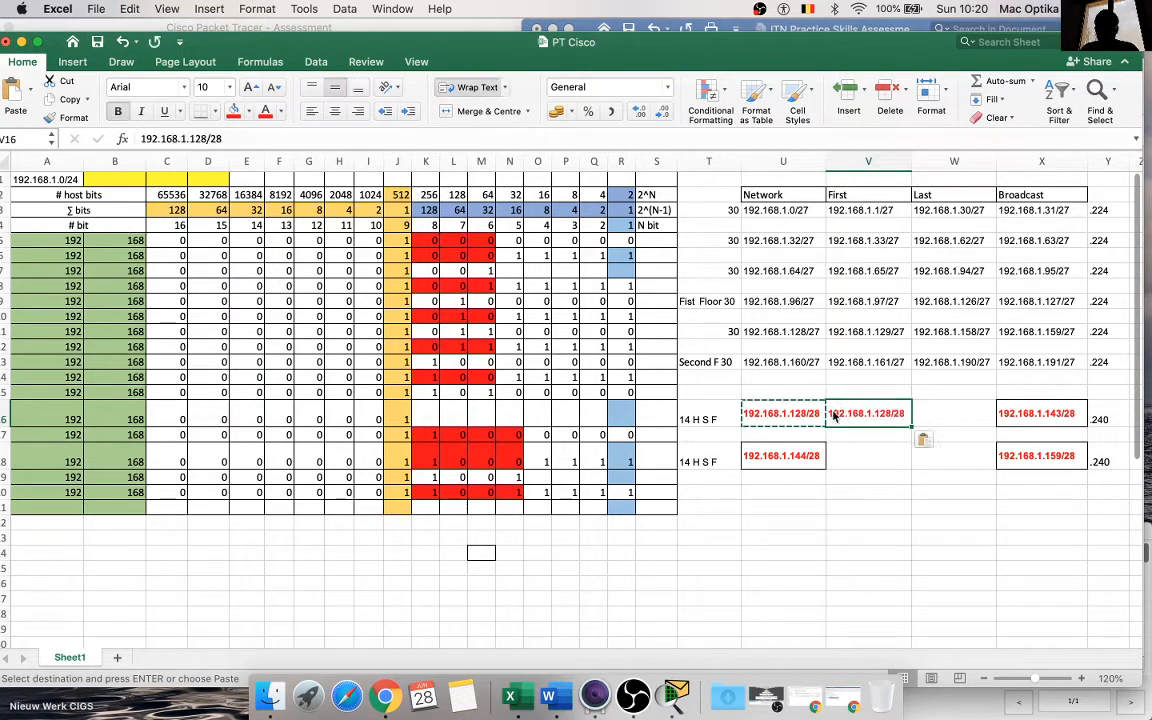
double_click(890, 413)
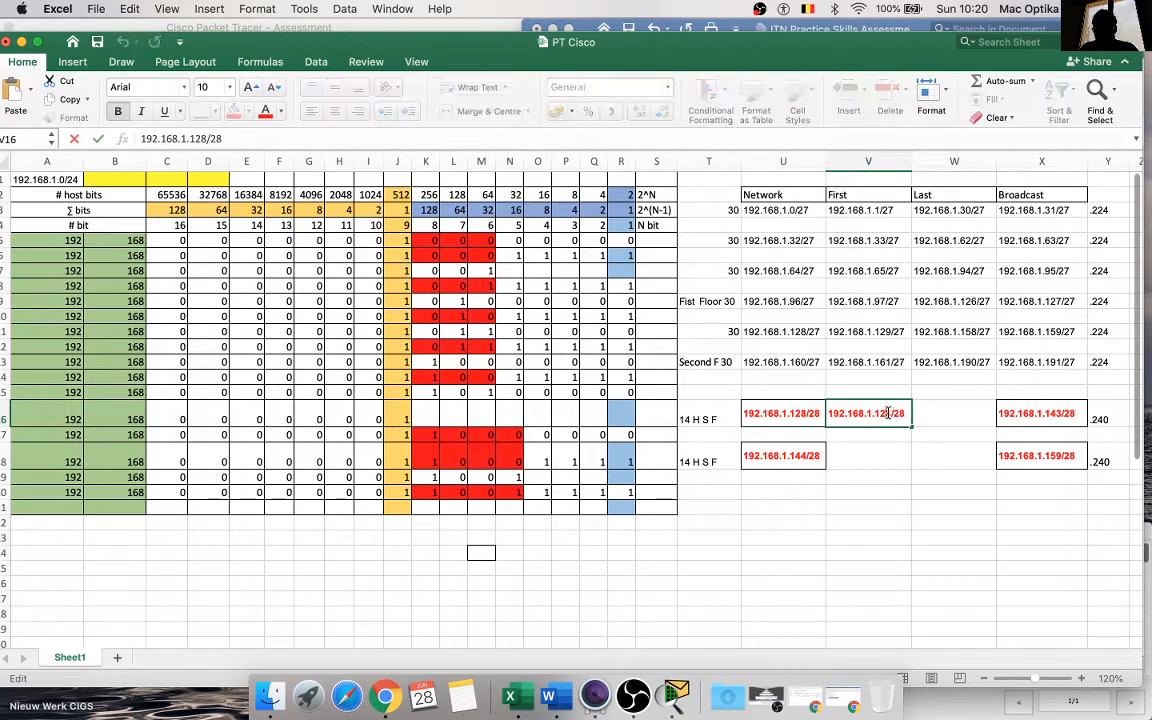
key("BackSpace")
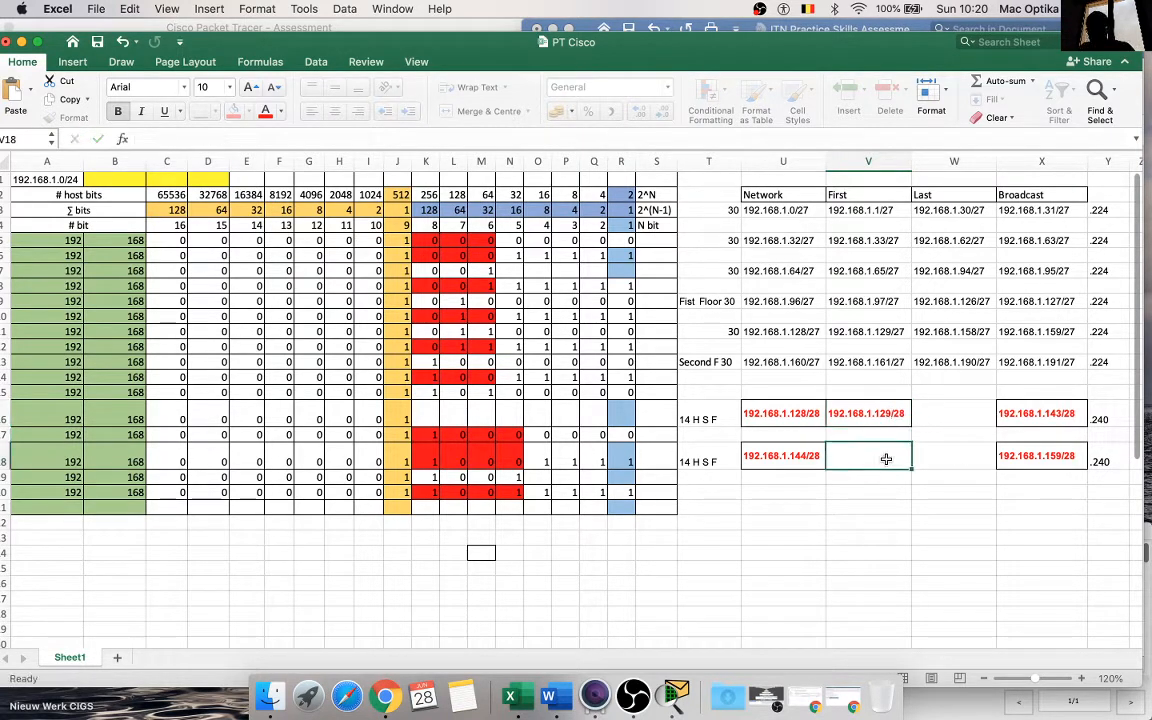
left_click(885, 458)
Step: Copy the first /28 subnet's broadcast address from X16 into W16 and change it to the last address 192.168.1.142/28
left_click(1005, 418)
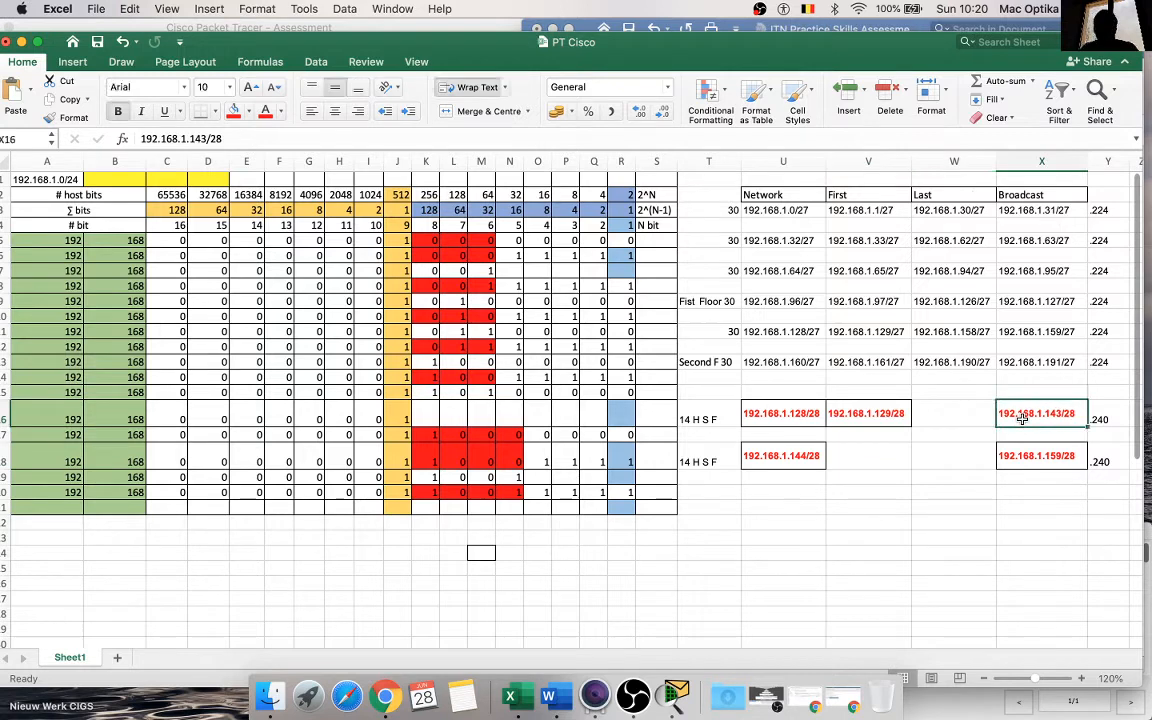
key("super+c")
left_click(938, 417)
key("super+v")
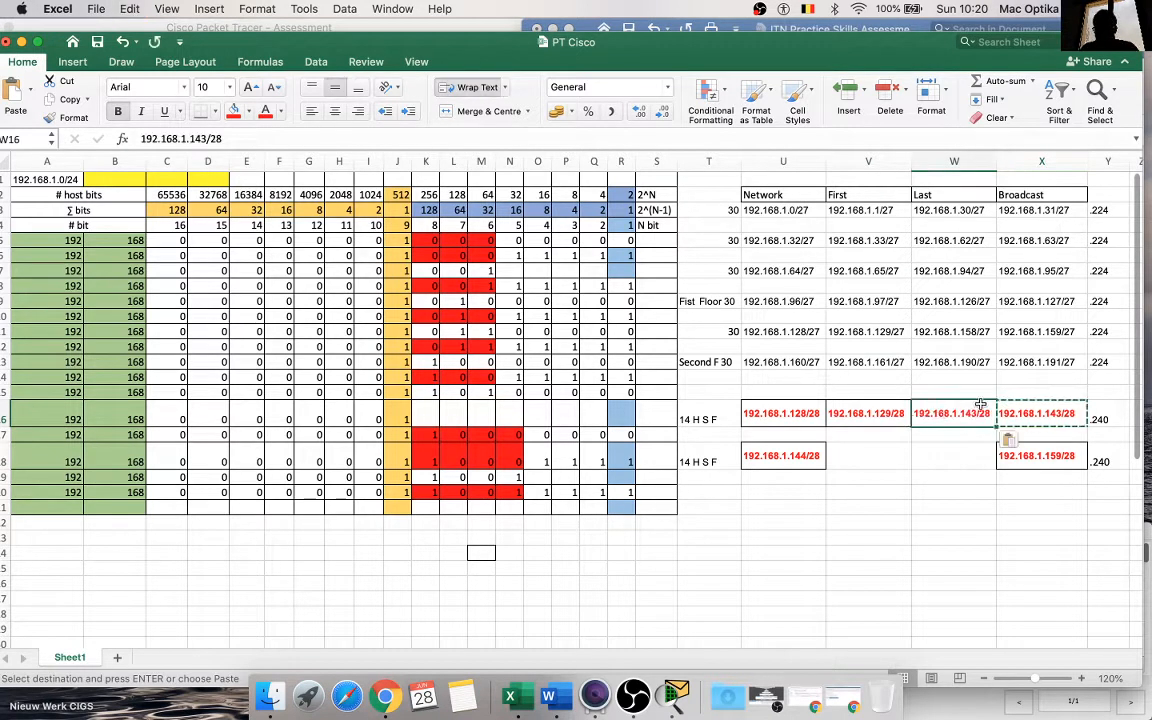
double_click(980, 417)
key("BackSpace")
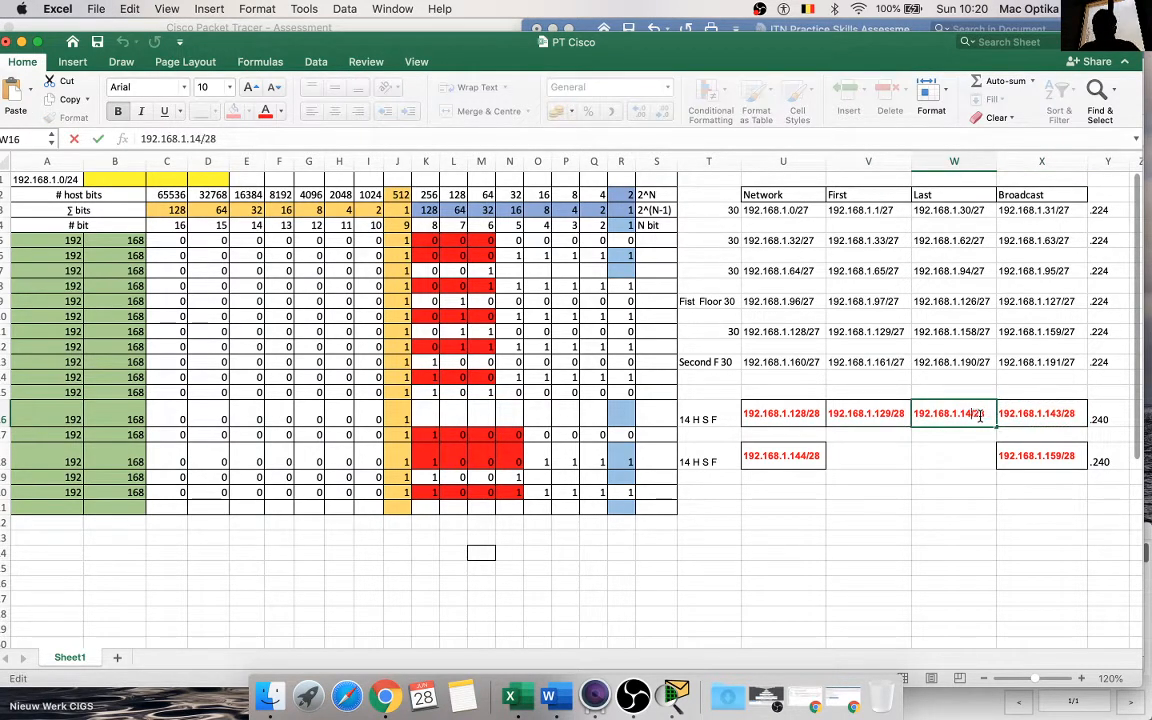
type("2")
key("Return")
Step: Copy the second /28 subnet's network address from U18 into V18 and change it to the first address 192.168.1.145/28
left_click(805, 457)
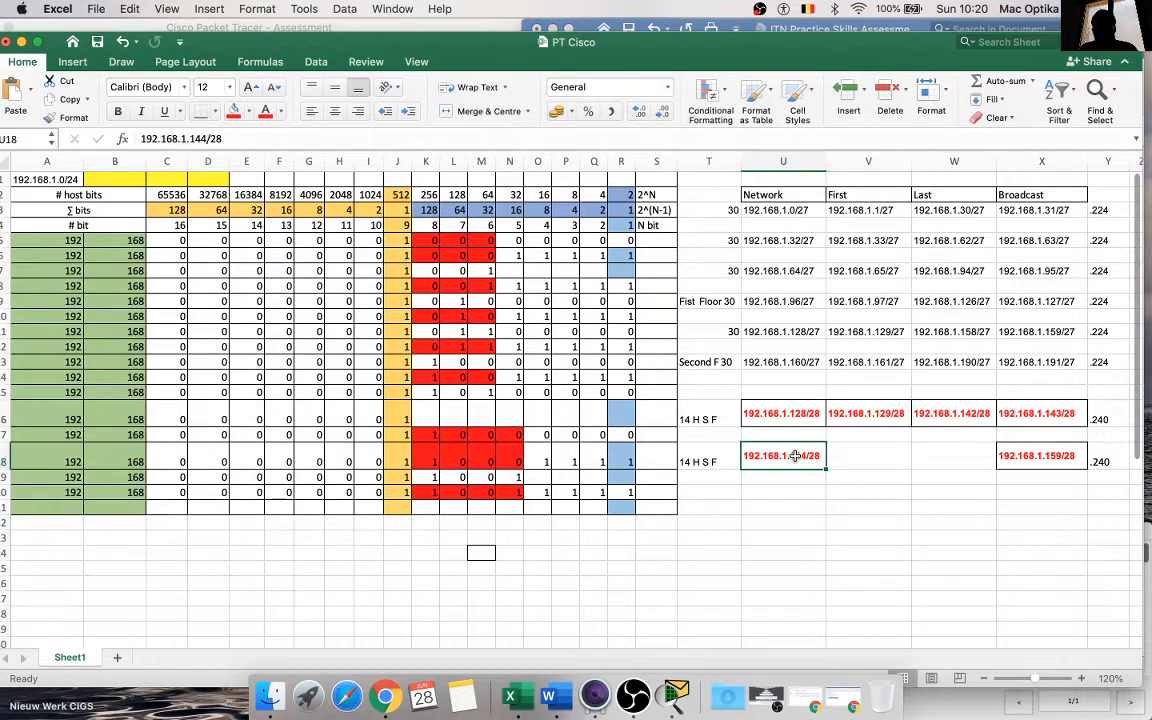
key("super+c")
left_click(845, 458)
key("super+v")
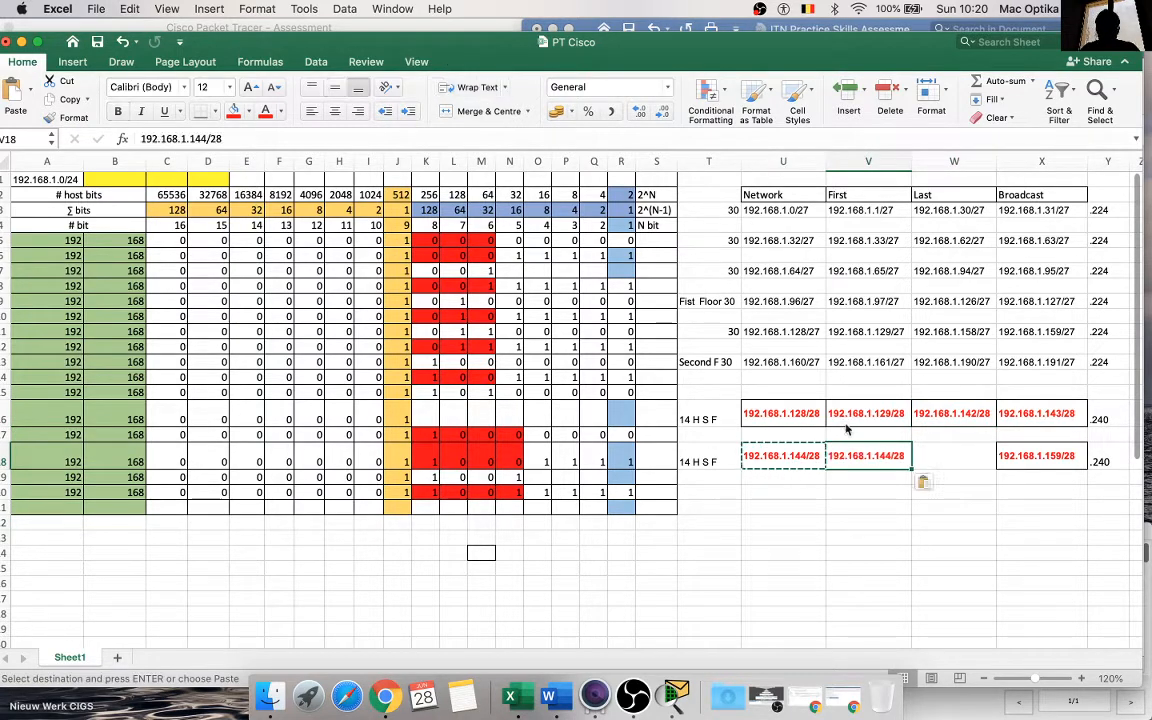
double_click(887, 456)
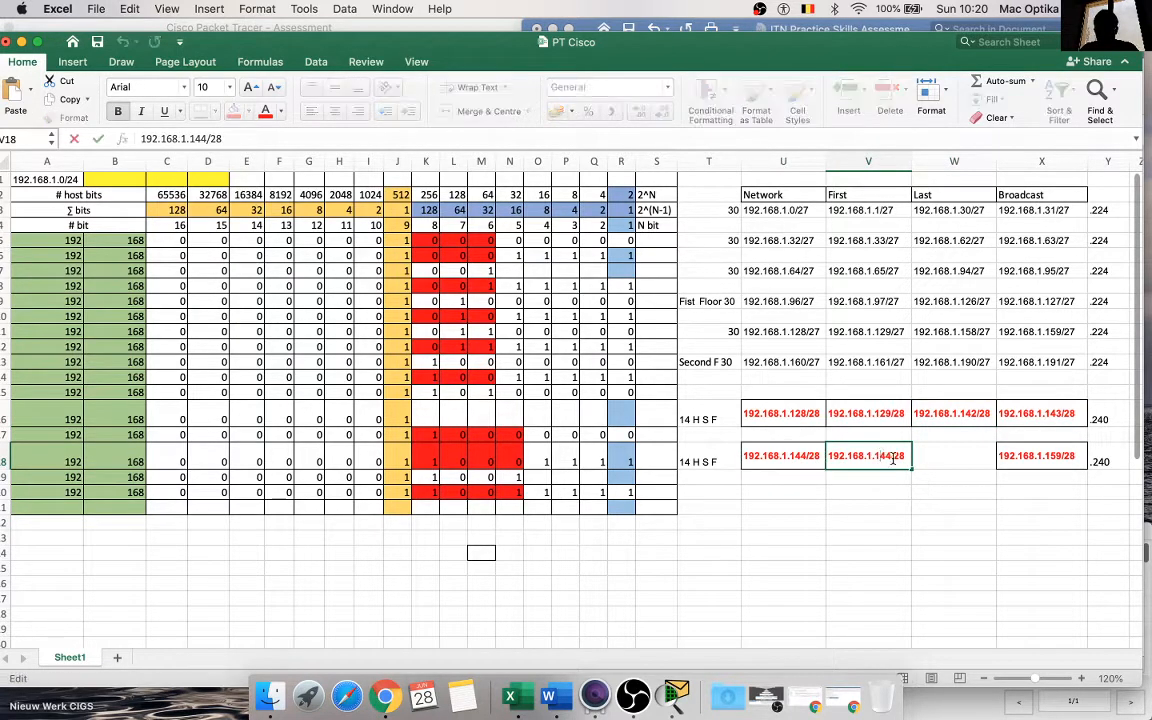
key("BackSpace")
type("5")
key("Return")
Step: Copy the second /28 subnet's broadcast address from X18 into W18 and change it to the last address 192.168.1.158/28
left_click(1030, 462)
key("super+c")
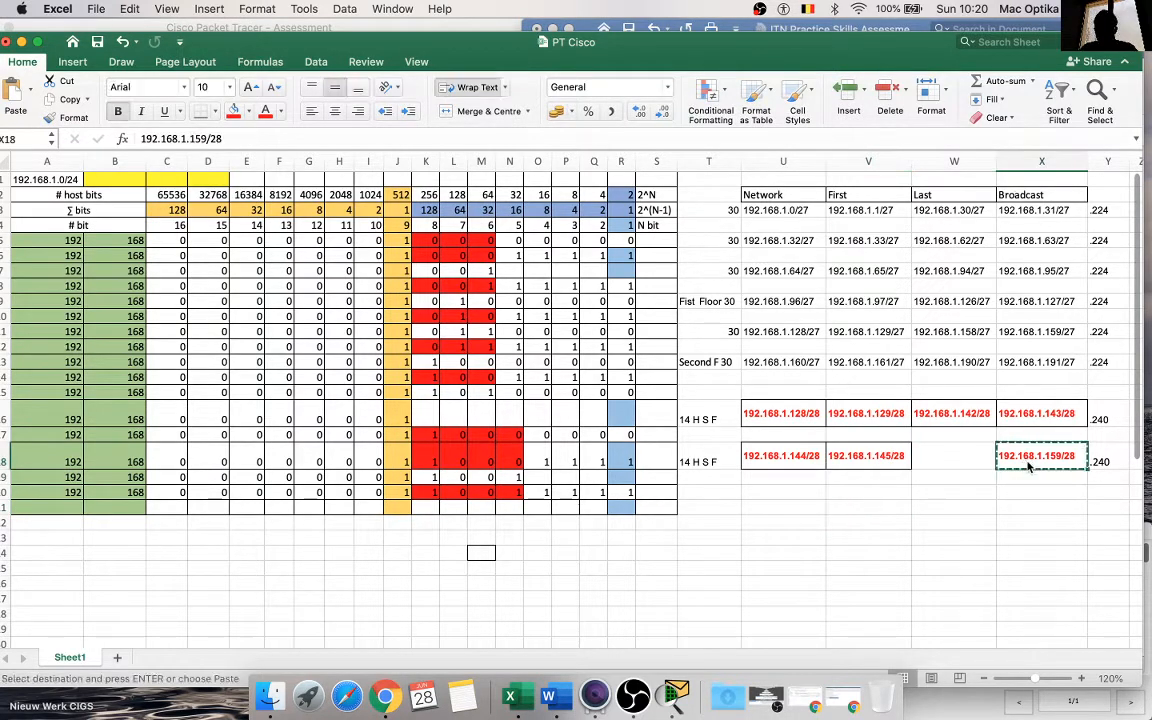
left_click(966, 457)
key("super+v")
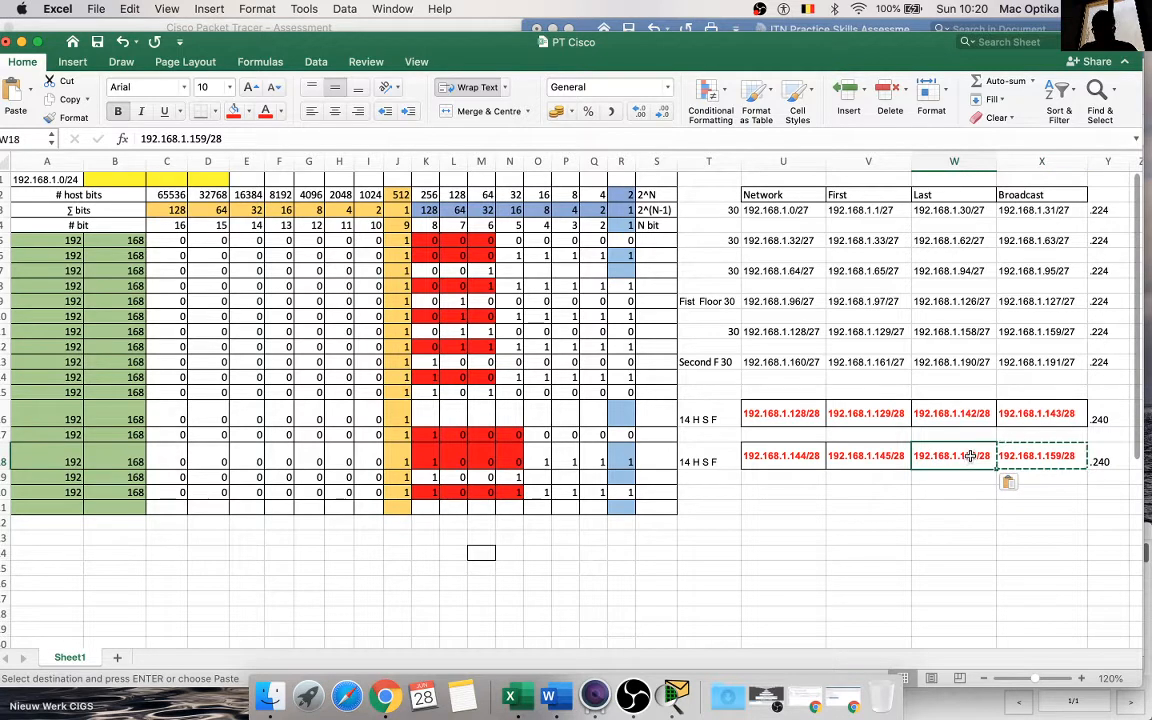
double_click(970, 456)
key("BackSpace")
type("8")
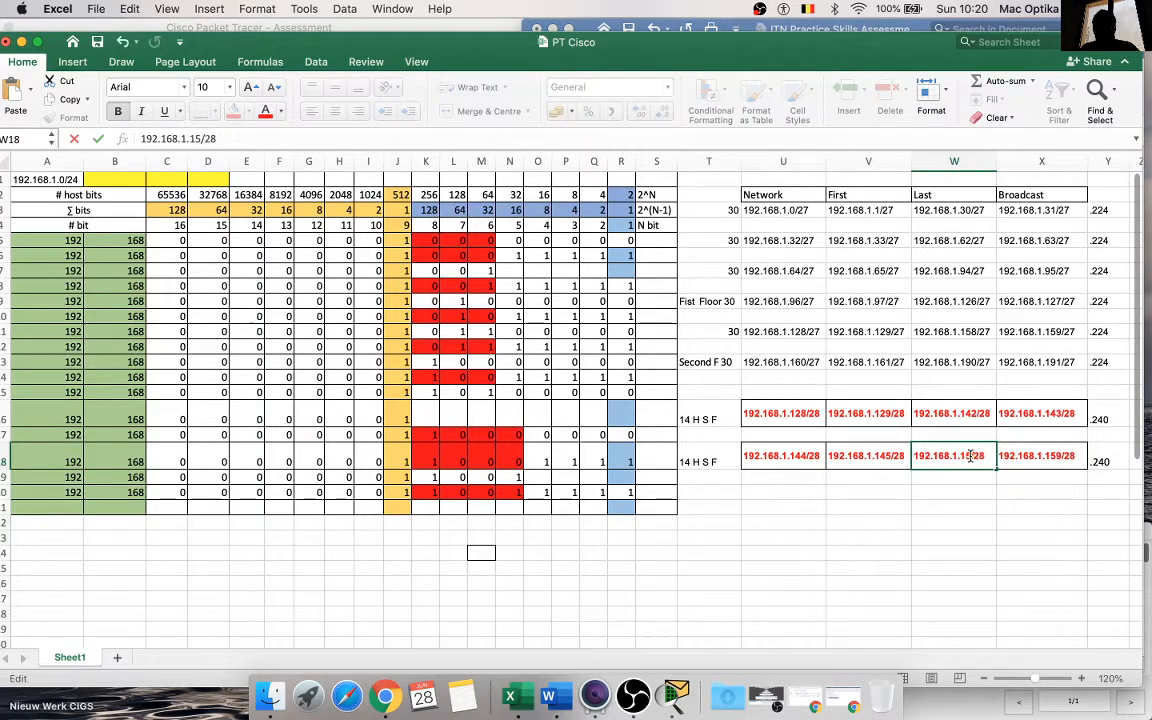
left_click(946, 524)
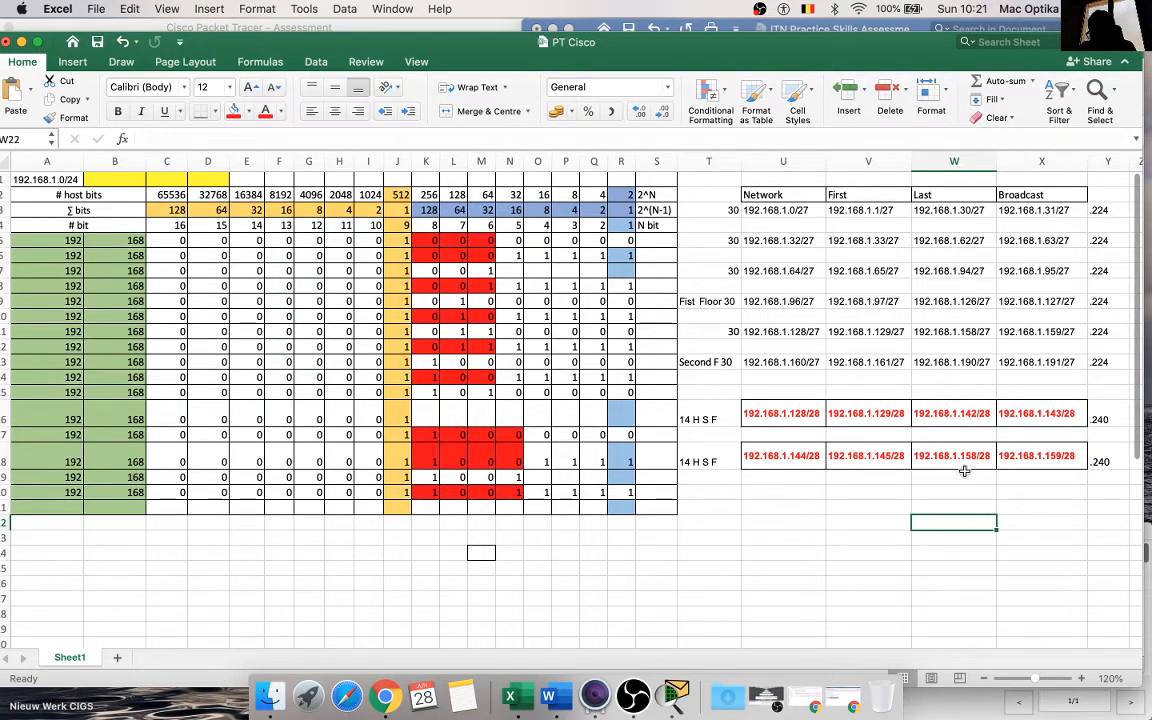
left_click(868, 496)
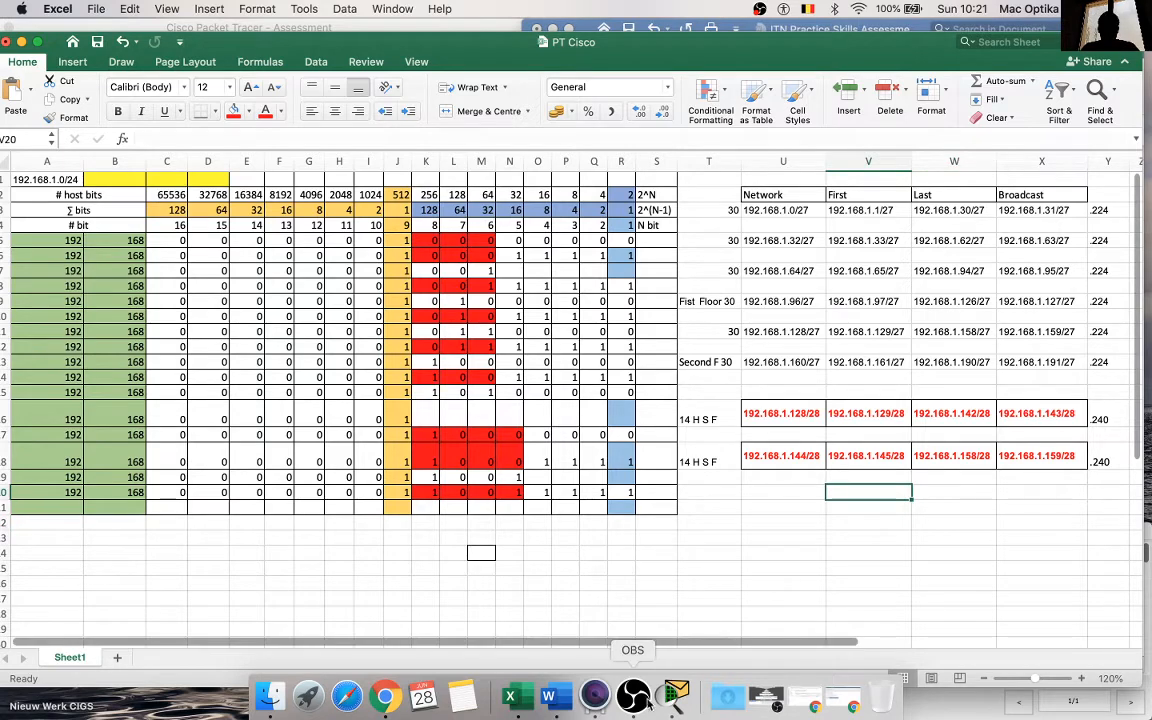
Step: Switch to the ITN Practice Skills Assessment document in Word and go to the subnet 6 row of the subnet table
left_click(555, 700)
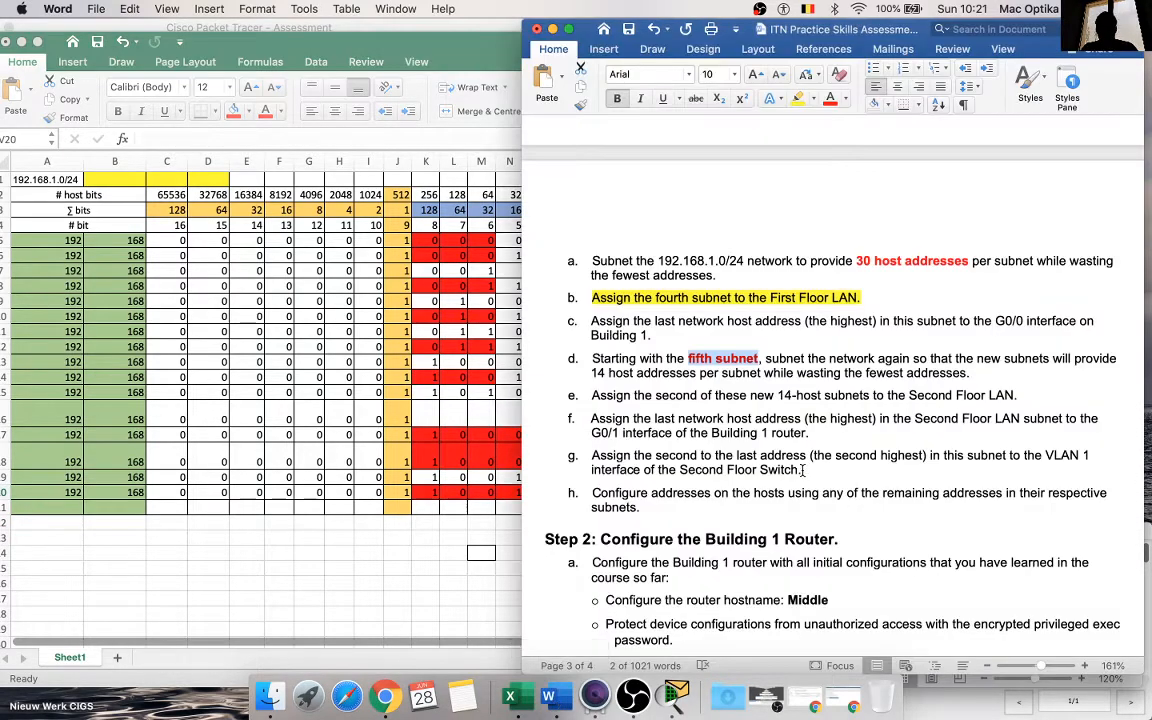
scroll(802, 470, "up", 10)
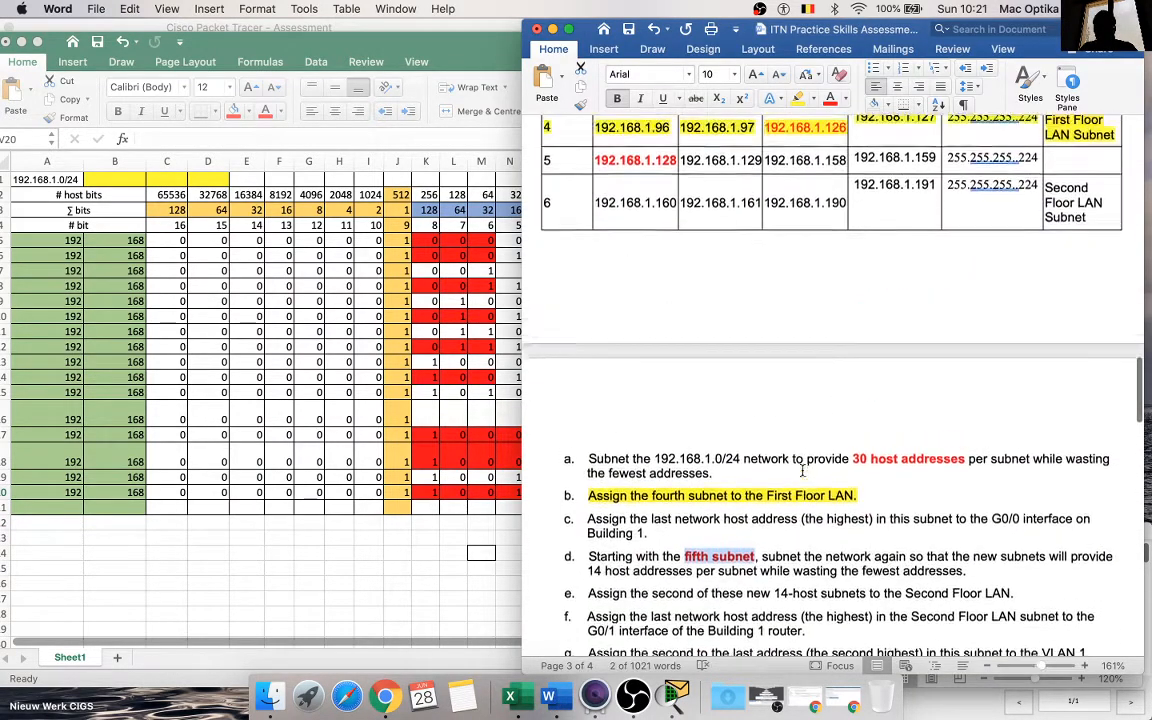
left_click(651, 343)
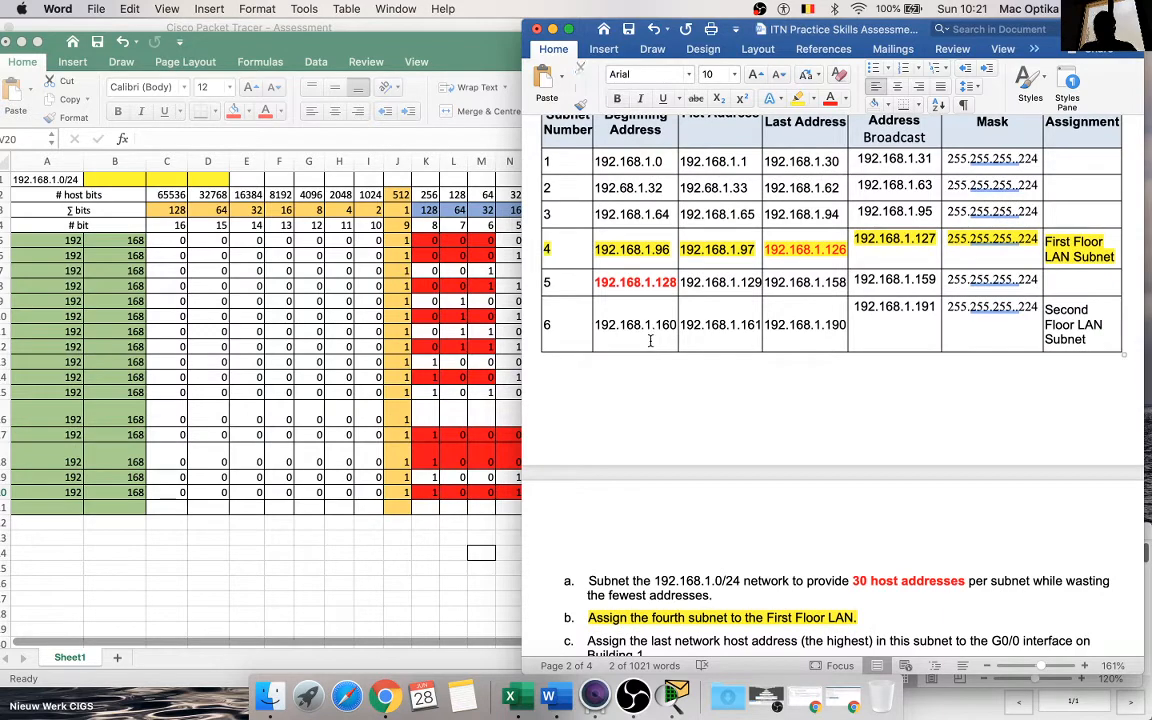
scroll(651, 343, "up", 2)
scroll(650, 342, "down", 2)
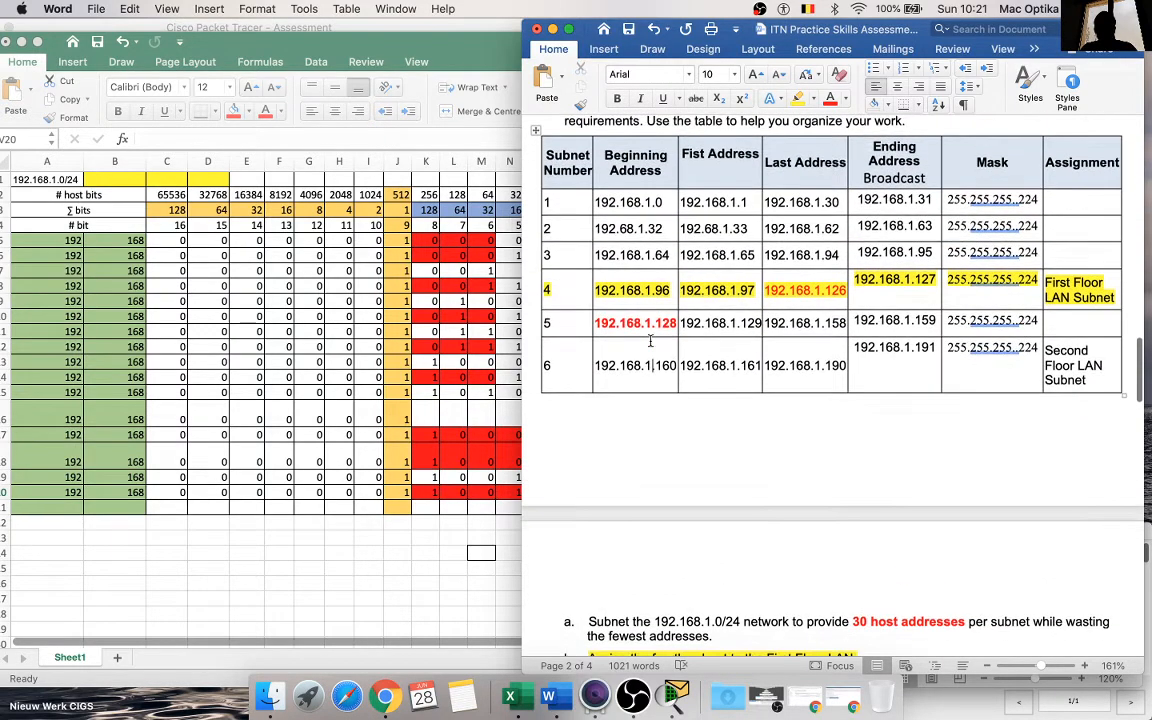
Step: Try to insert a blank row above subnet 6 in the subnet table, and undo the insertion
right_click(664, 337)
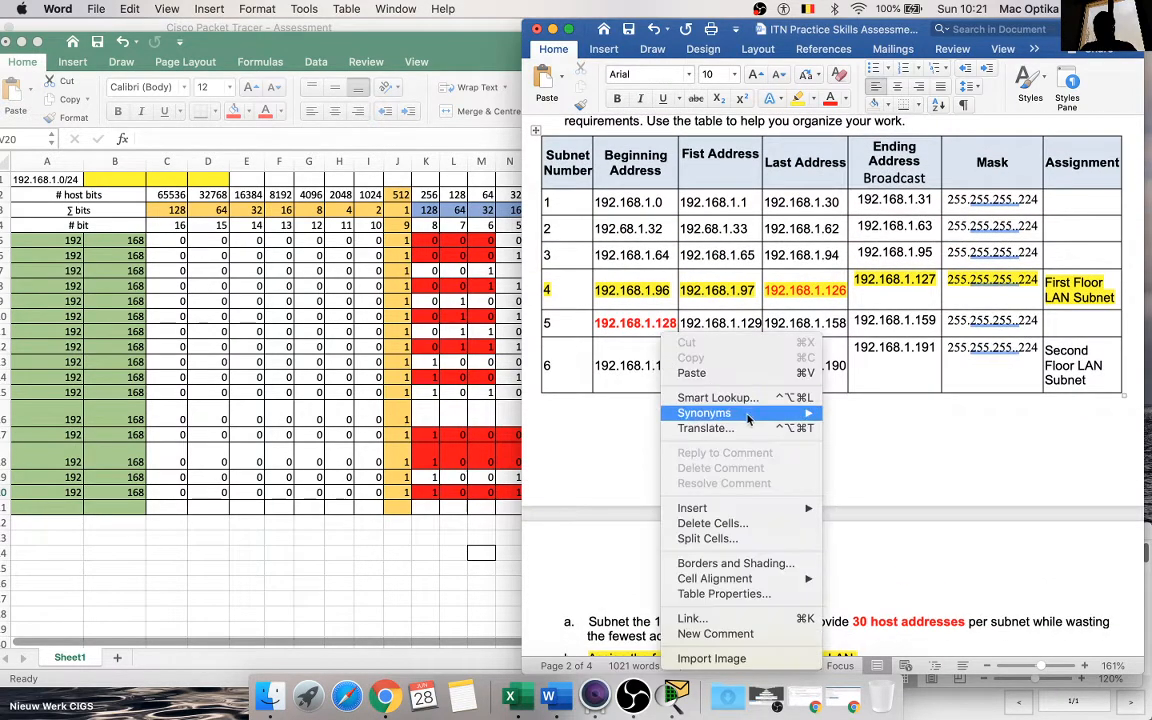
mouse_move(752, 414)
mouse_move(770, 508)
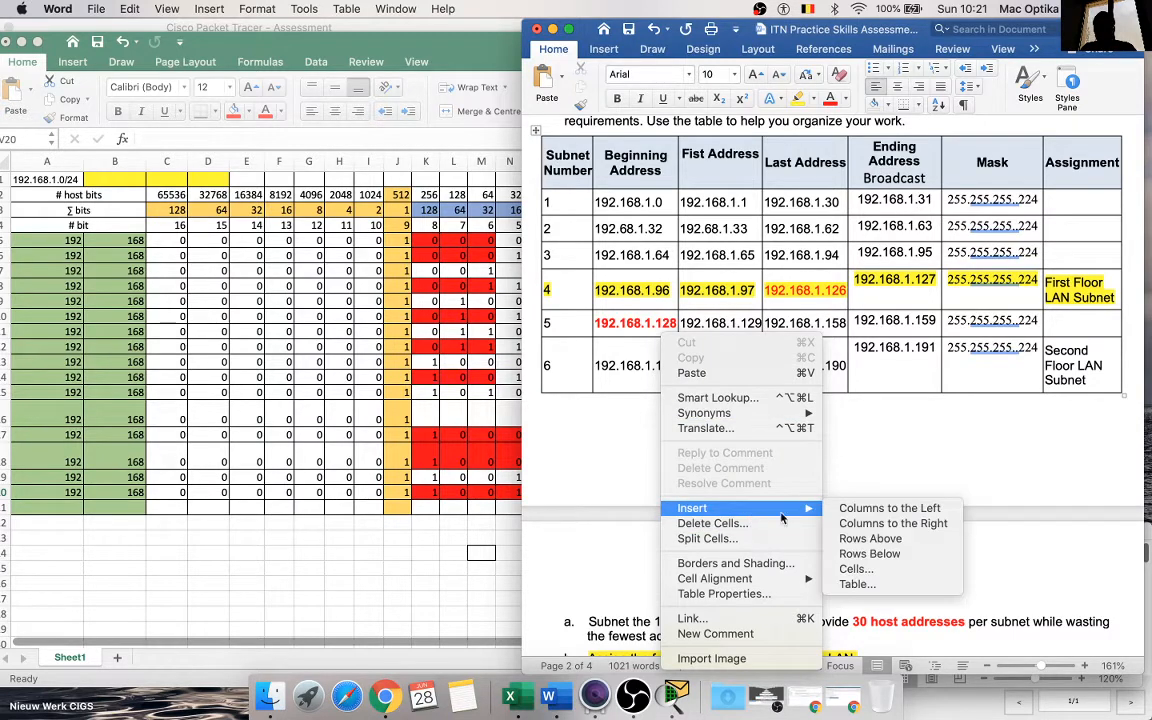
left_click(870, 539)
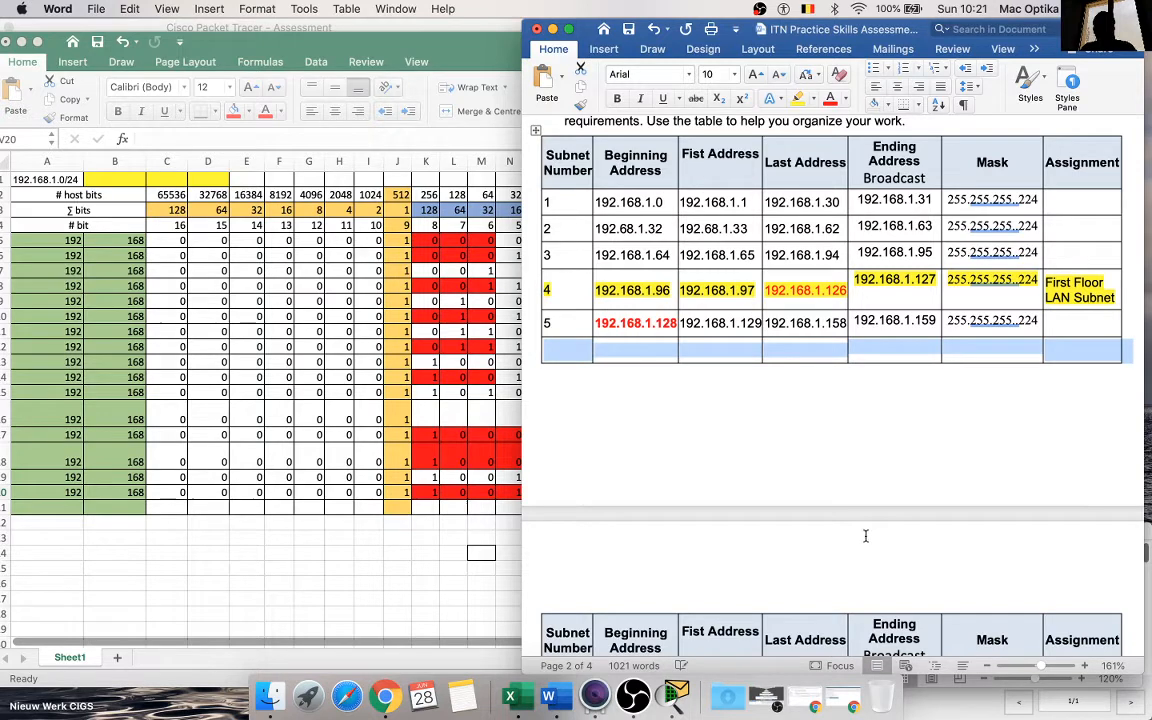
key("super+z")
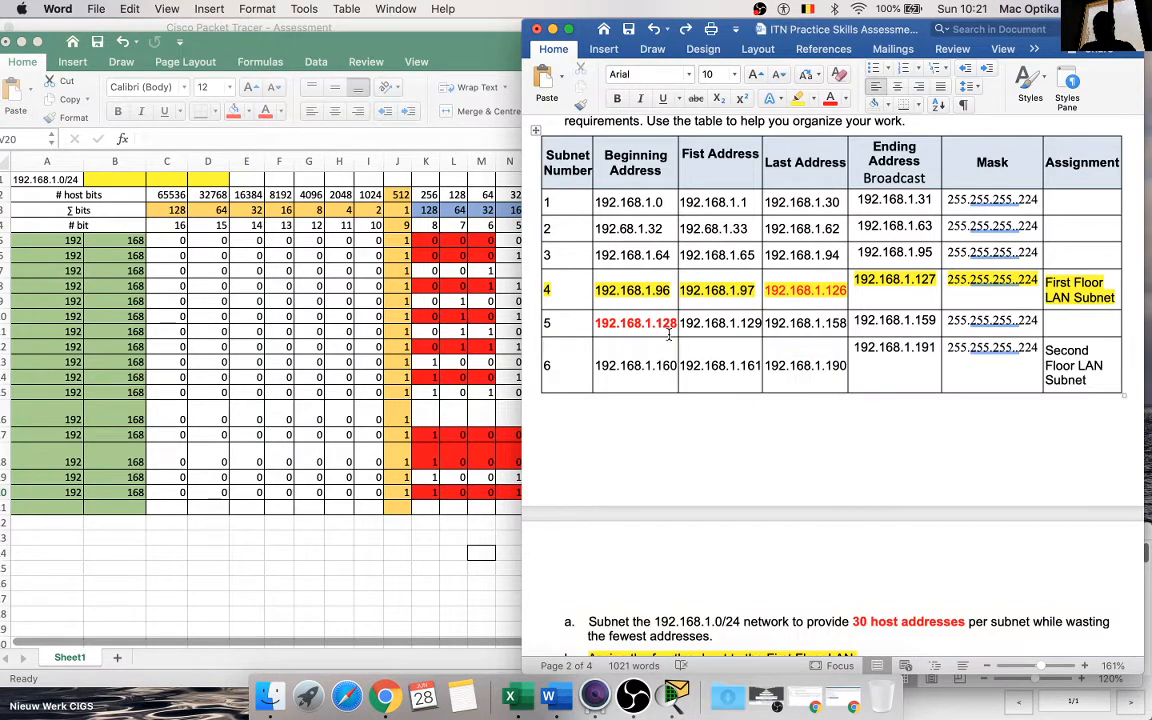
Step: Insert a blank row below the subnet 6 row of the subnet table
right_click(669, 336)
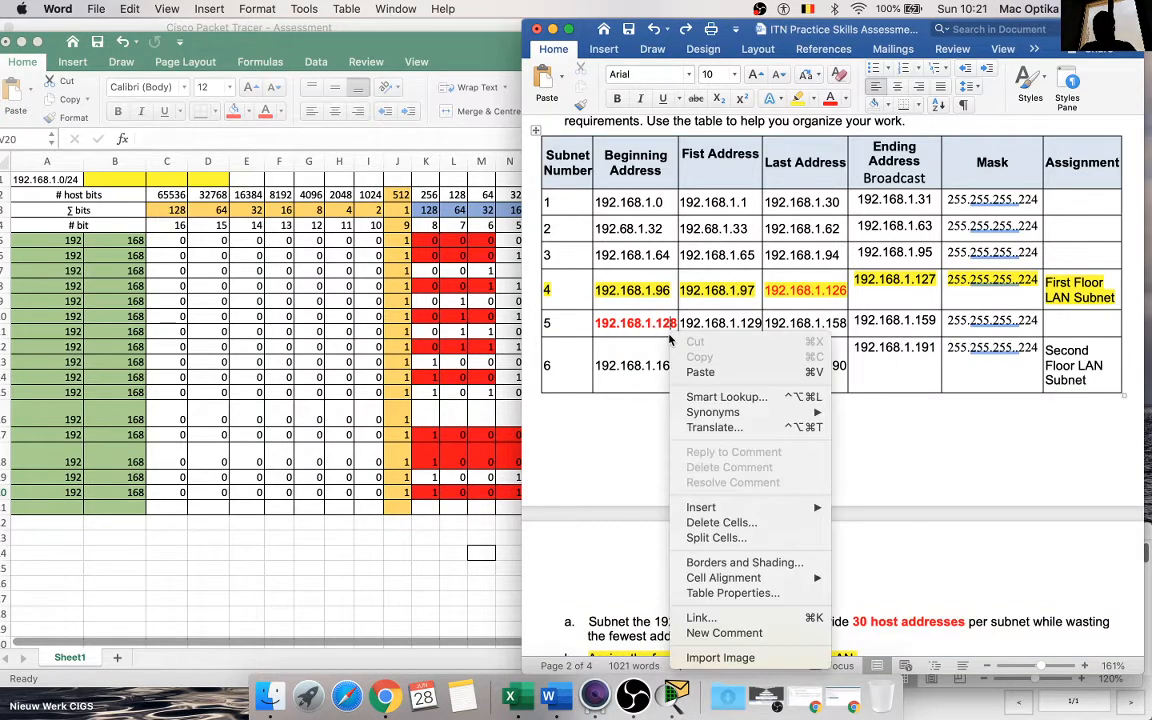
right_click(613, 392)
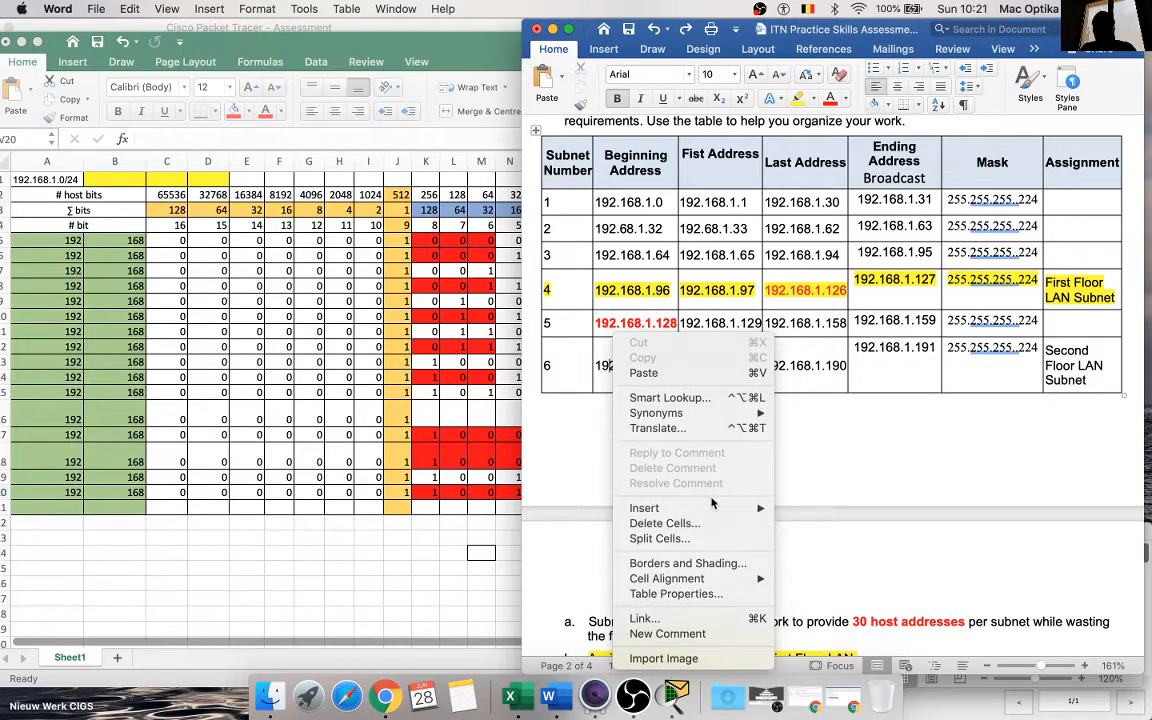
mouse_move(648, 508)
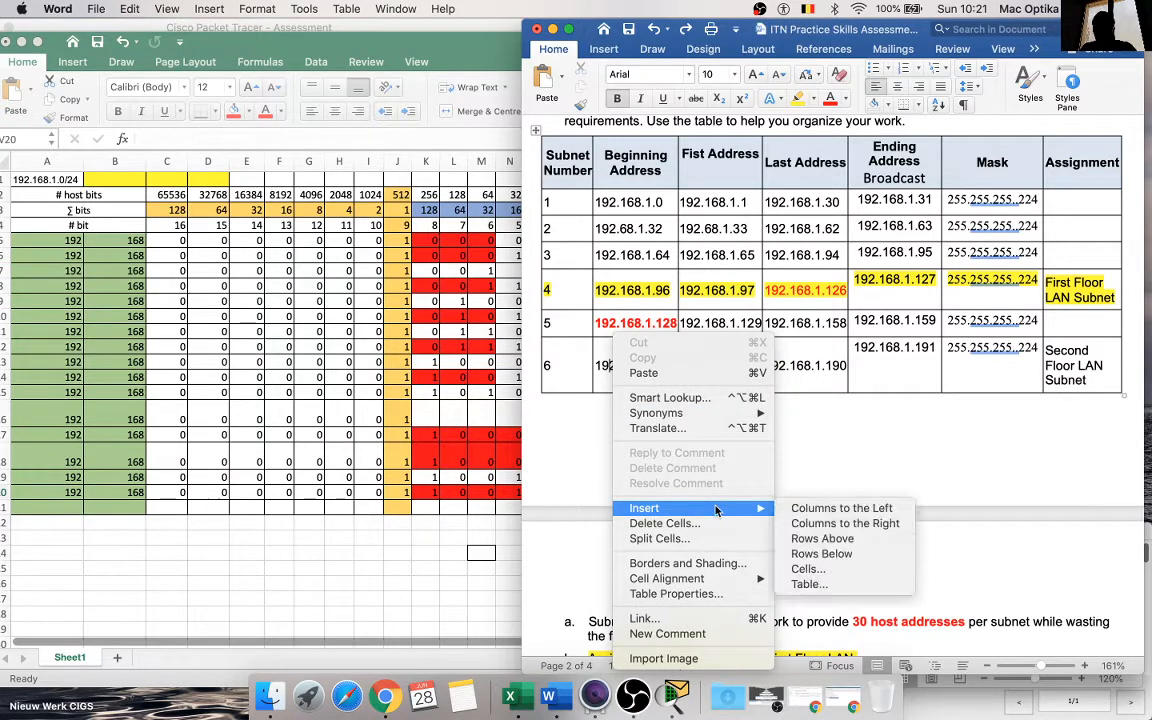
left_click(878, 556)
scroll(830, 538, "down", 3)
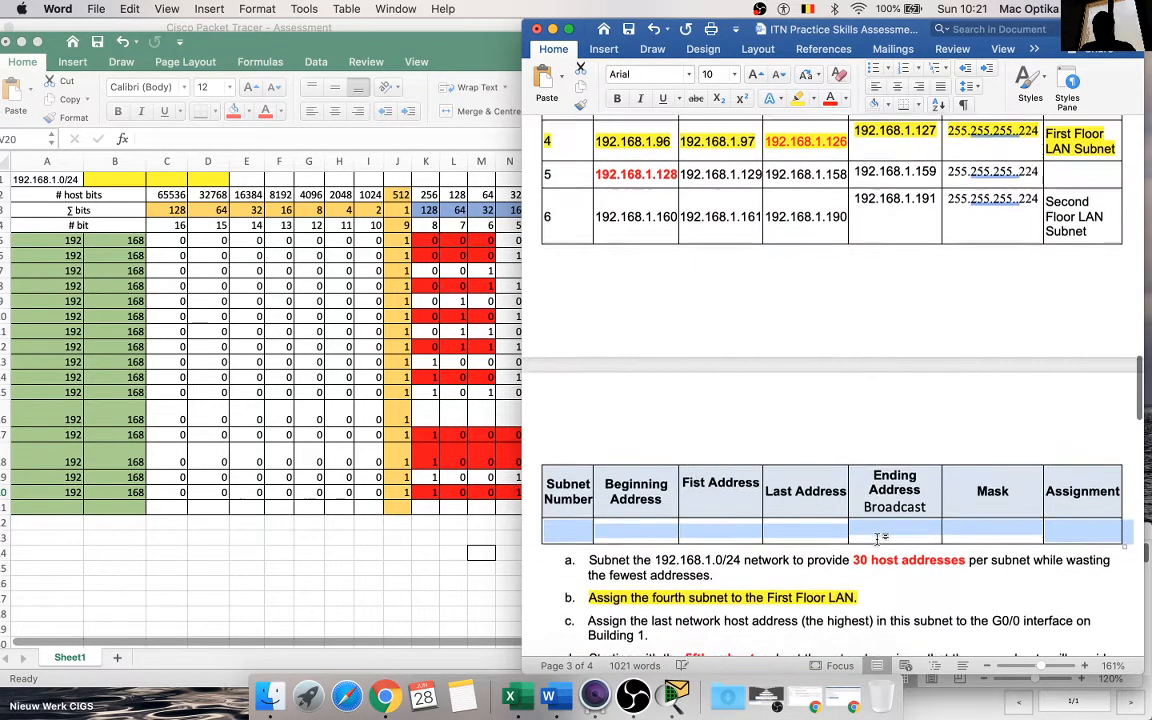
Step: Insert another blank row above the empty last row of the subnet table
left_click(827, 532)
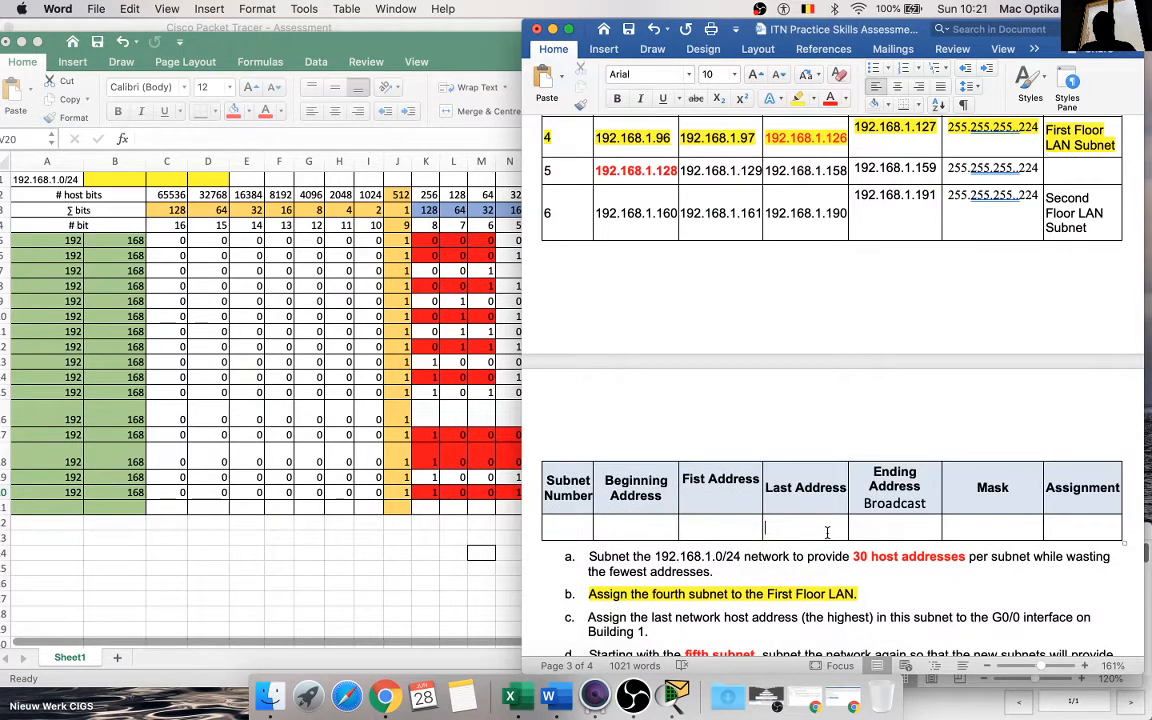
right_click(827, 532)
mouse_move(868, 508)
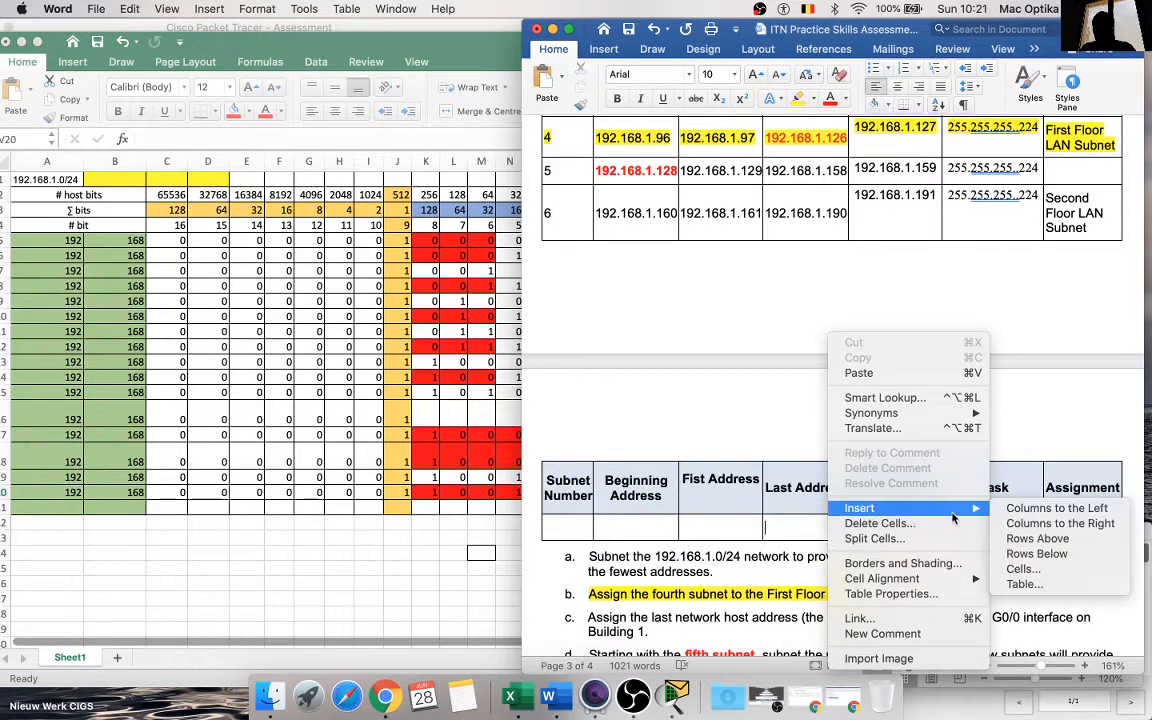
left_click(1040, 541)
scroll(1036, 535, "down", 2)
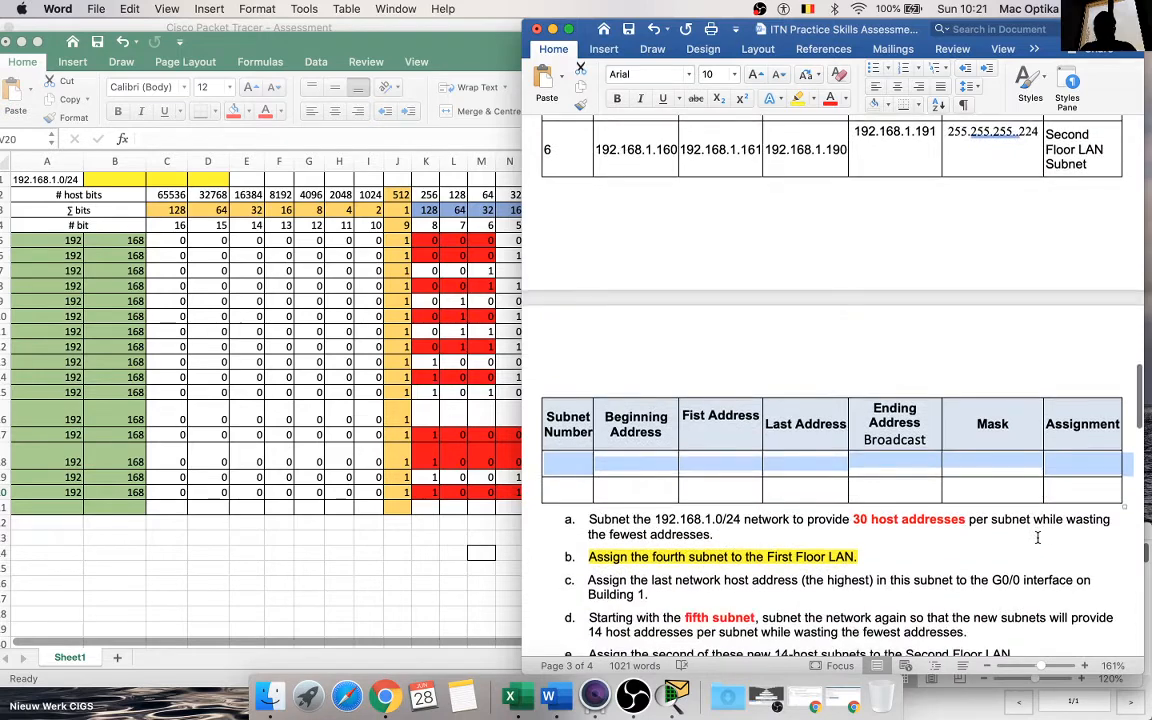
Step: Delete the duplicate dot in the masks of subnets 1 through 6 so each reads 255.255.255.224
left_click(914, 126)
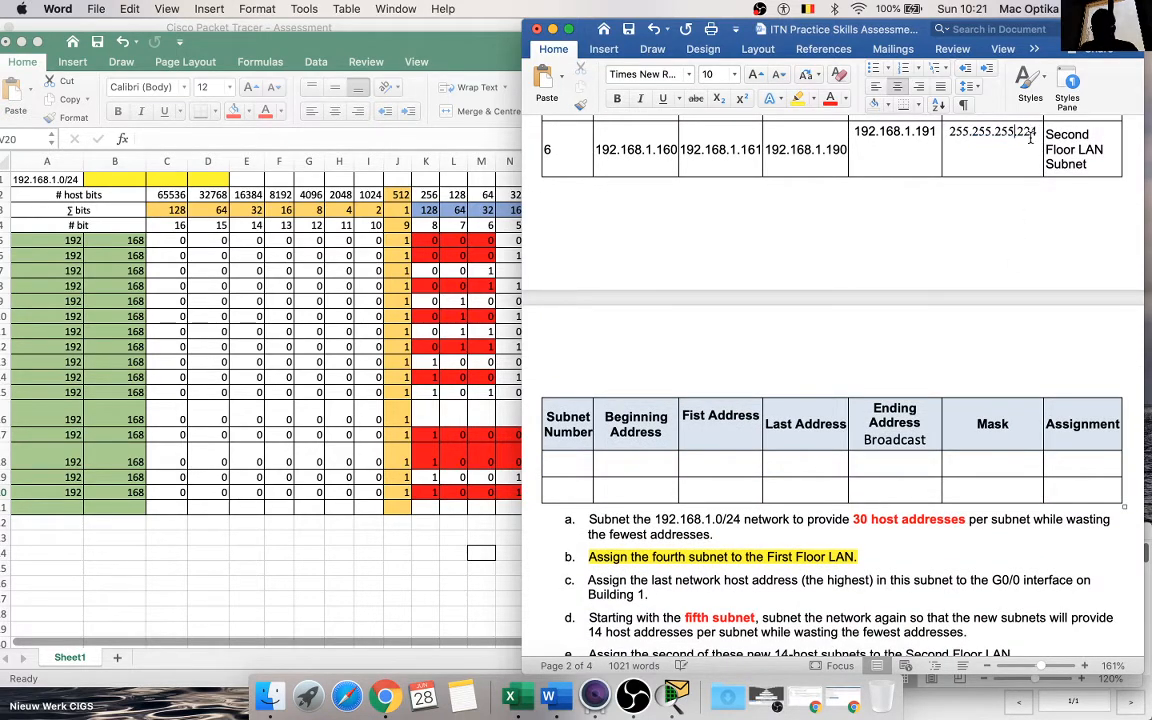
scroll(1028, 139, "up", 3)
scroll(1032, 137, "up", 3)
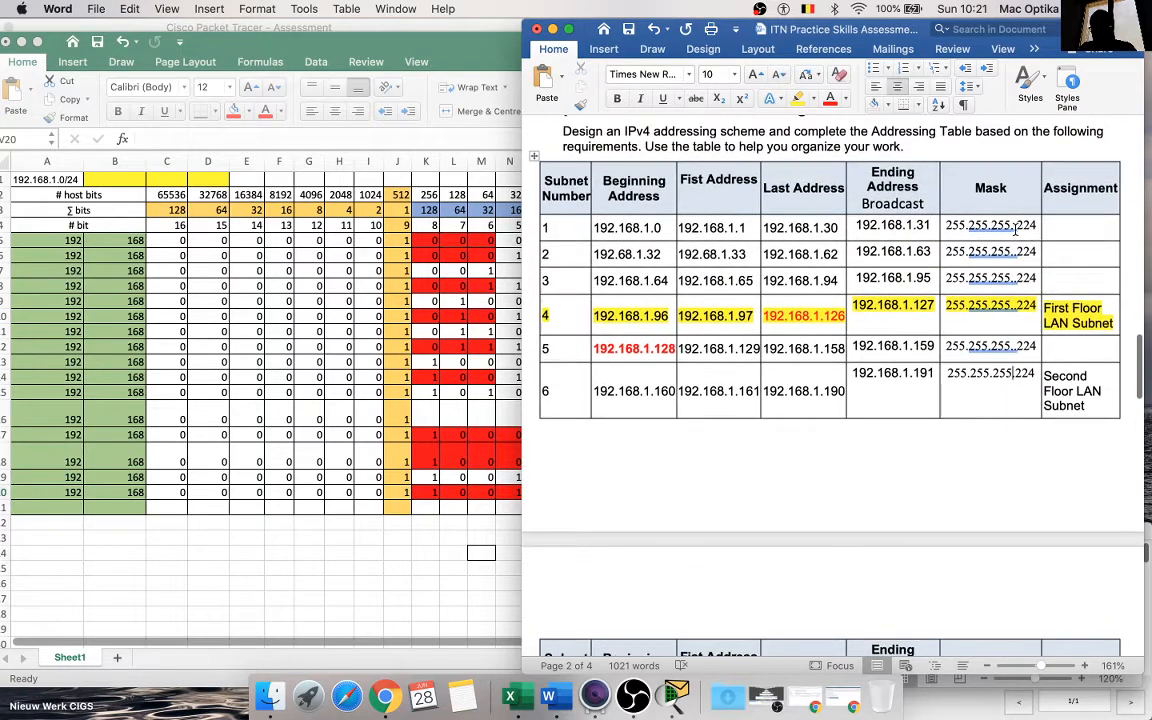
key("BackSpace")
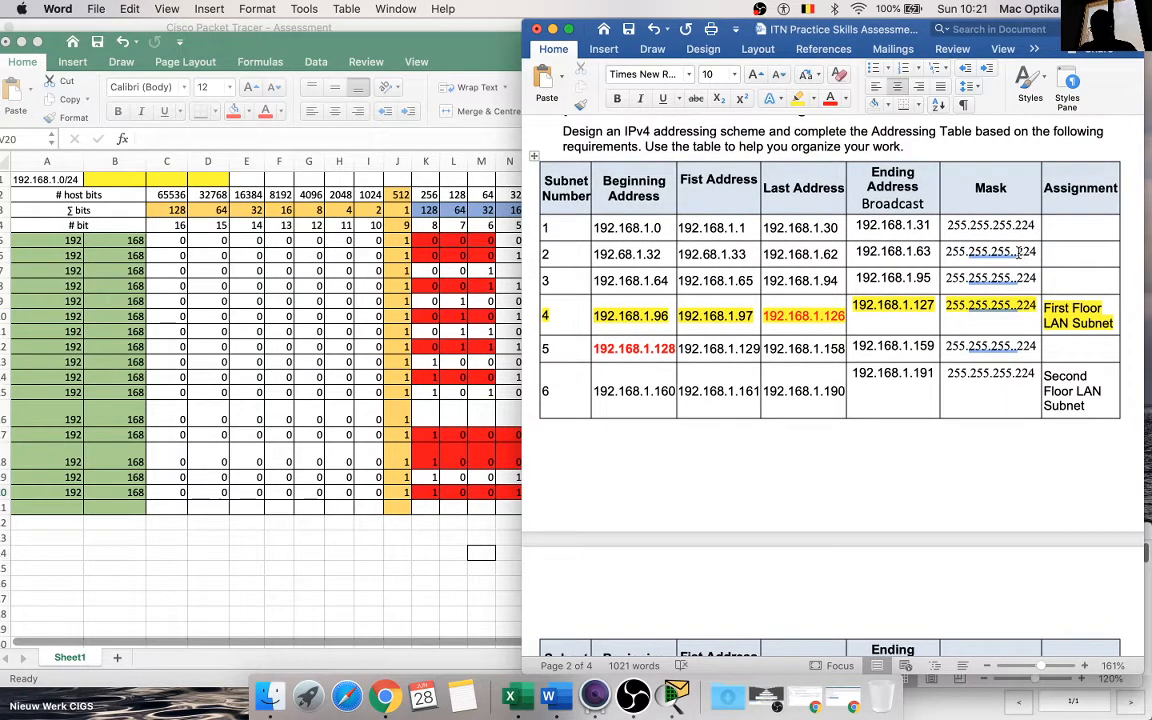
key("BackSpace")
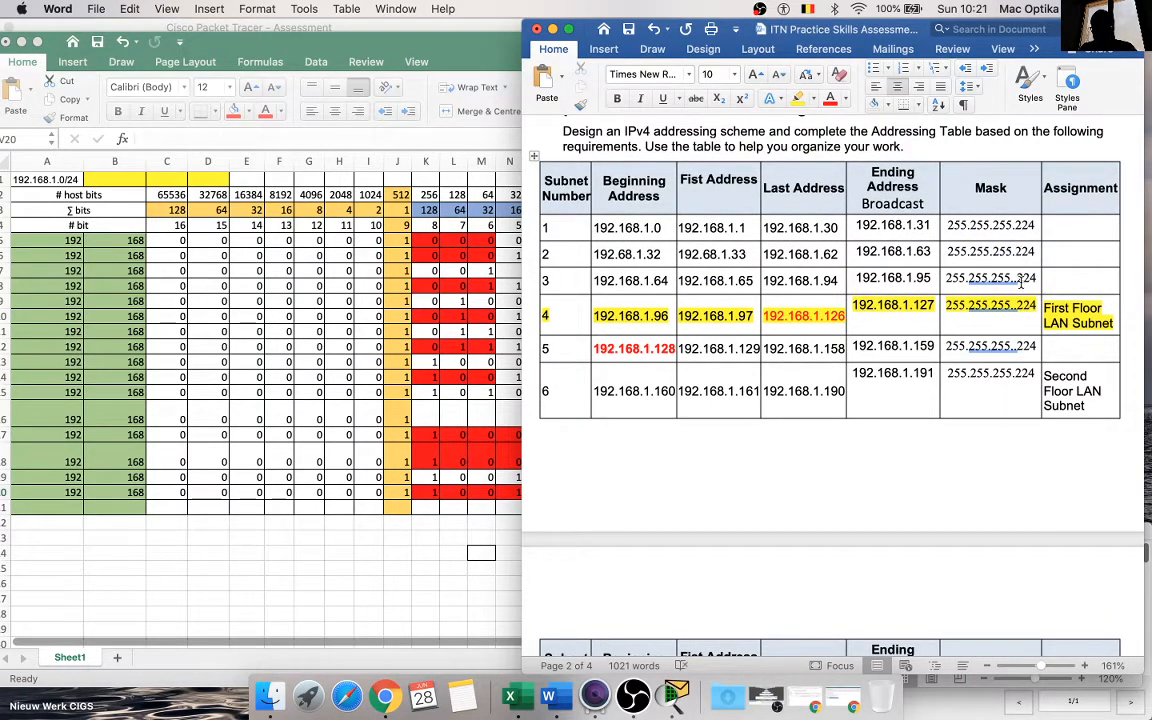
left_click(1019, 281)
key("BackSpace")
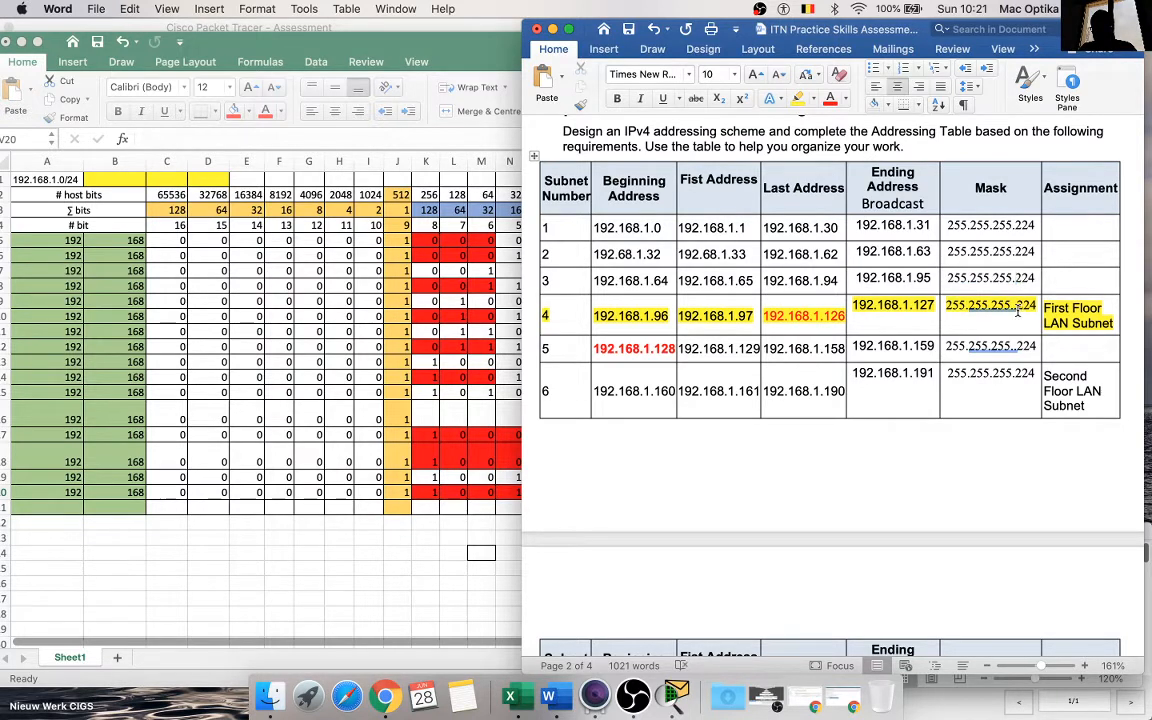
left_click(1019, 308)
key("BackSpace")
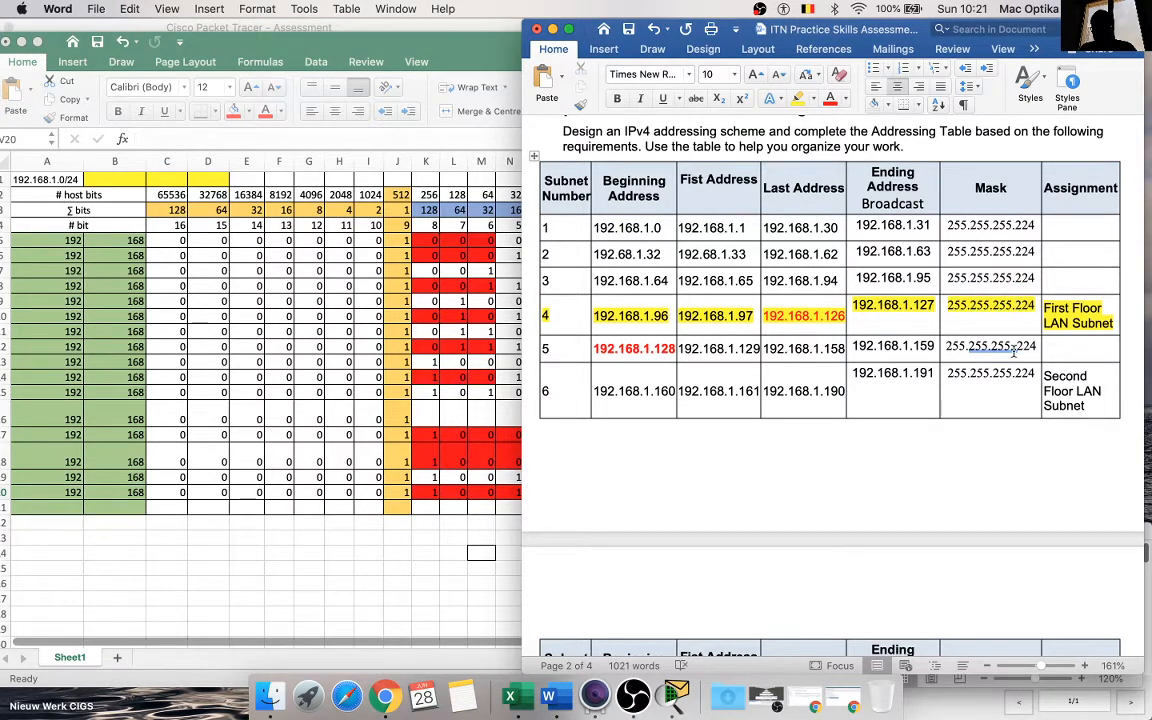
left_click(1014, 349)
key("BackSpace")
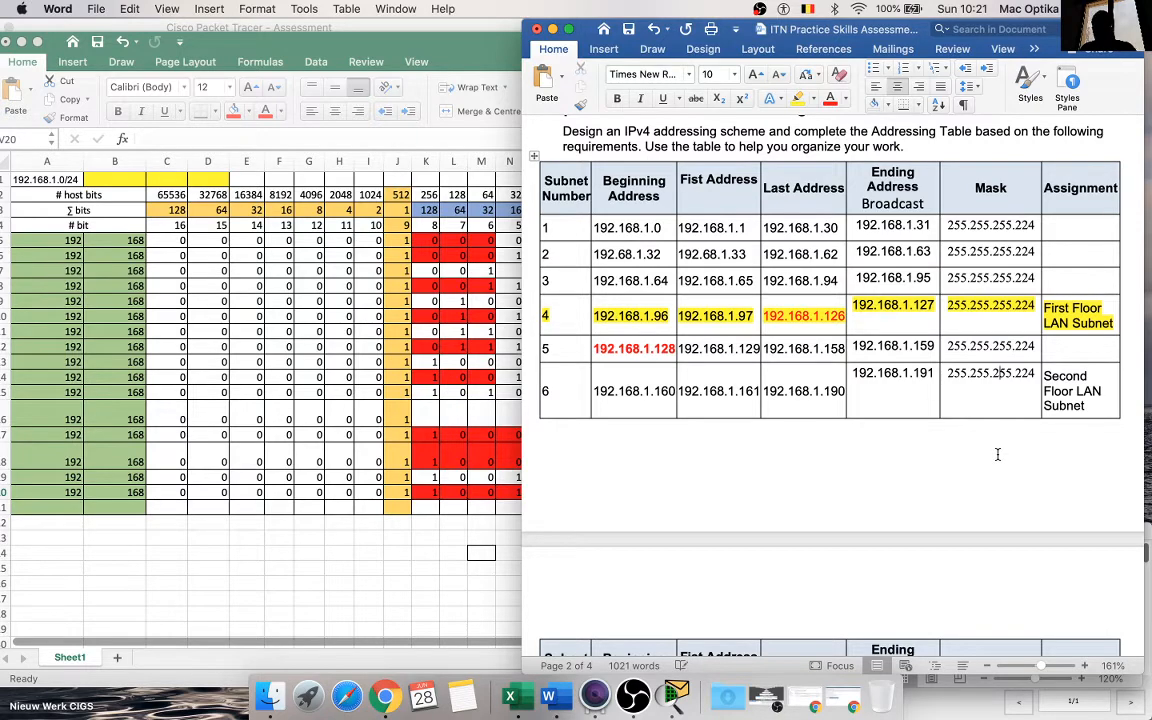
Step: Switch to the Excel workbook and copy the first 14-host subnet's four addresses in U16:X16
scroll(997, 455, "down", 2)
scroll(997, 455, "down", 7)
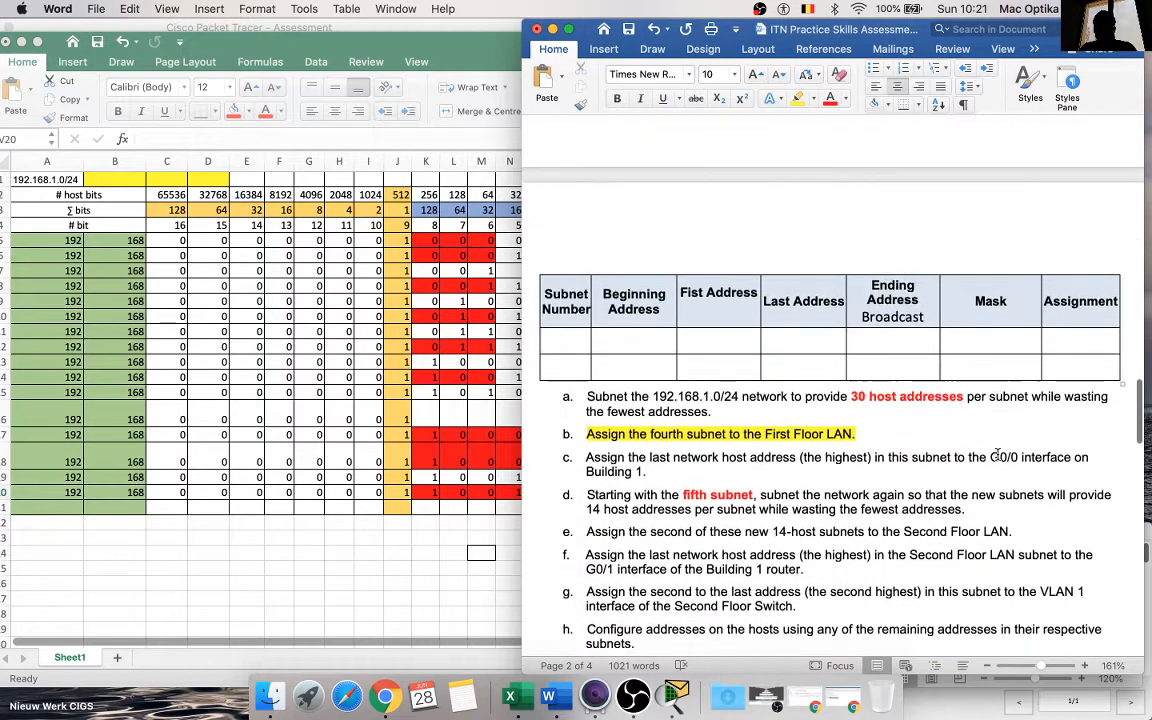
scroll(686, 470, "down", 1)
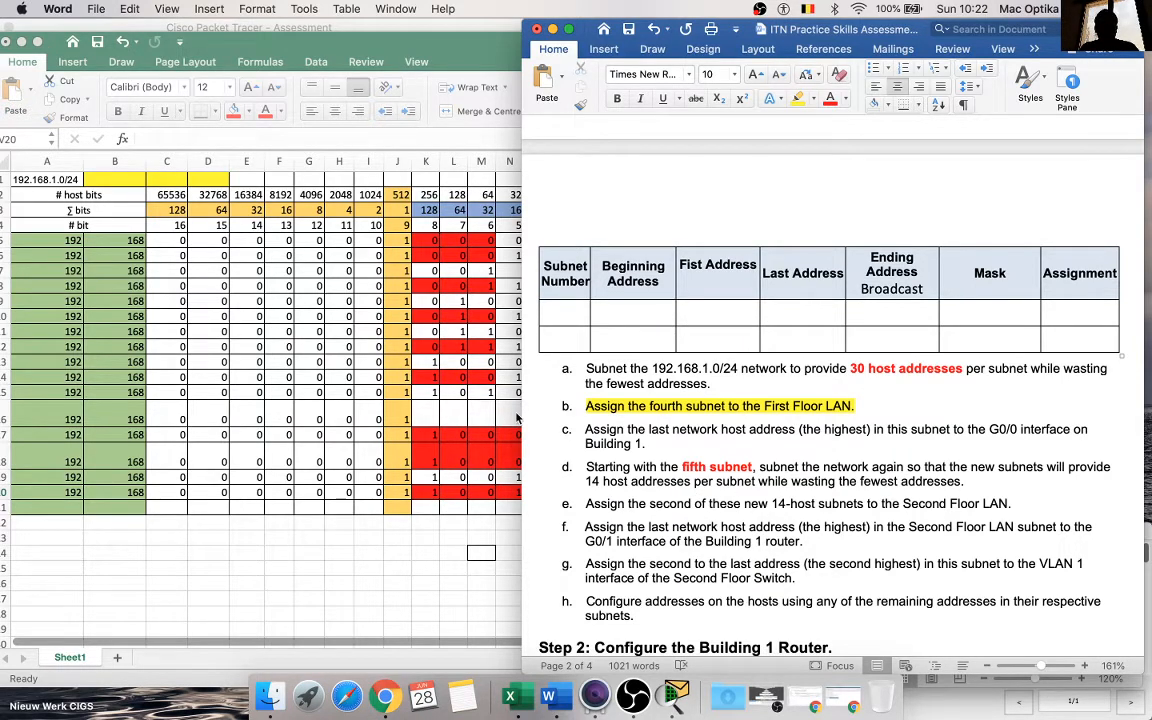
left_click(433, 464)
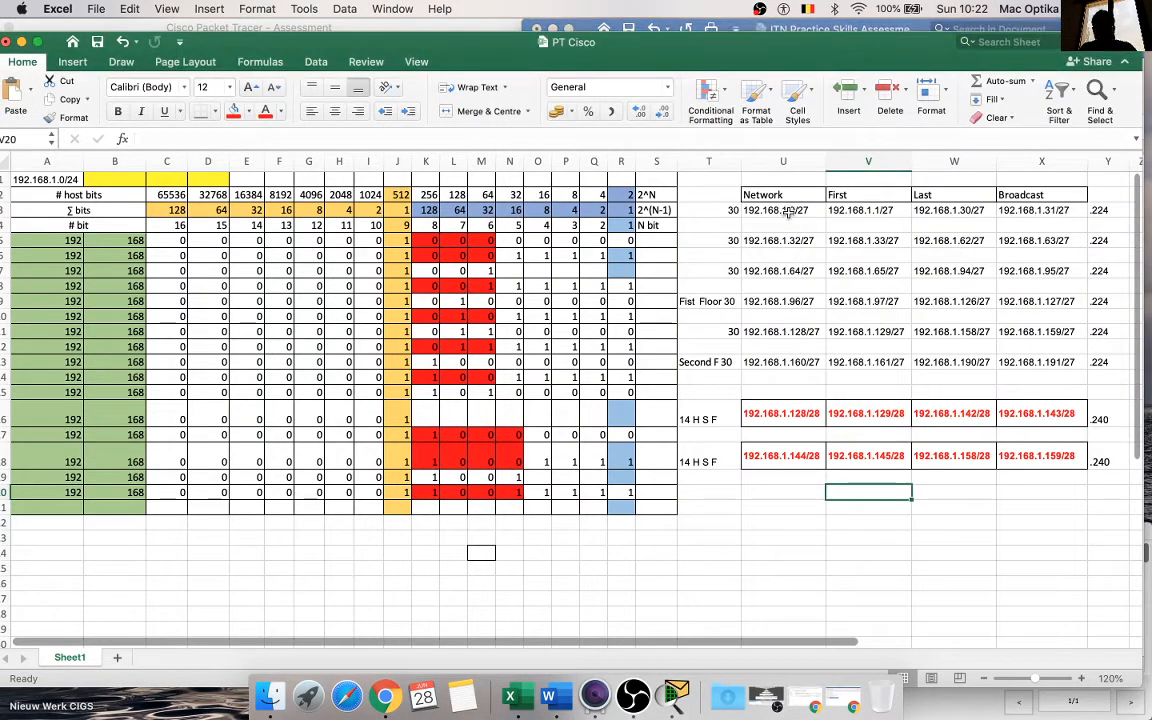
left_click(789, 211)
mouse_move(789, 211)
left_mouse_down()
mouse_move(862, 214)
mouse_move(960, 242)
mouse_move(1040, 285)
left_mouse_up()
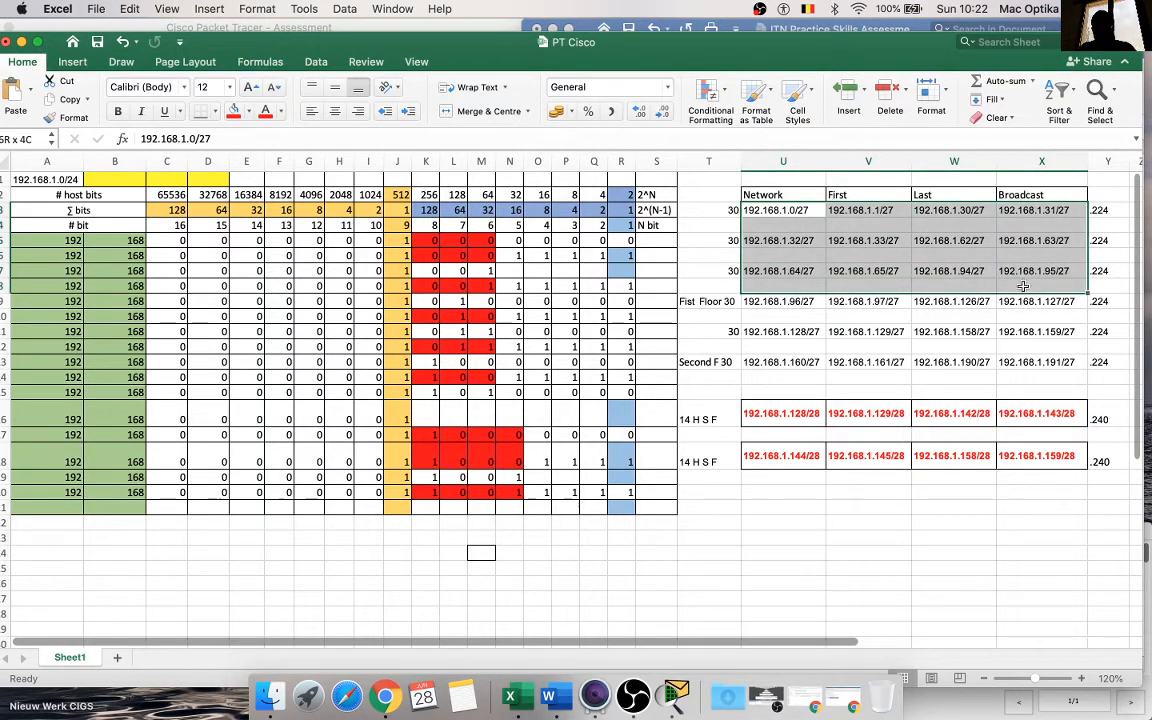
left_click_drag(780, 418, 1035, 425)
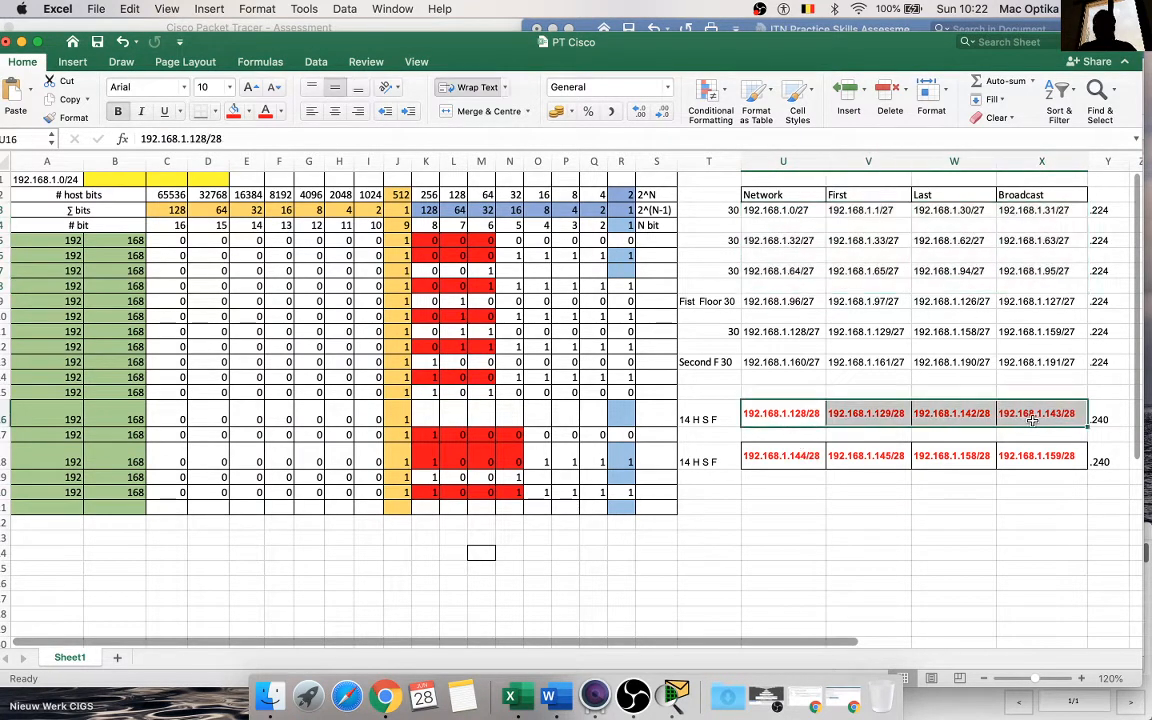
key("super+c")
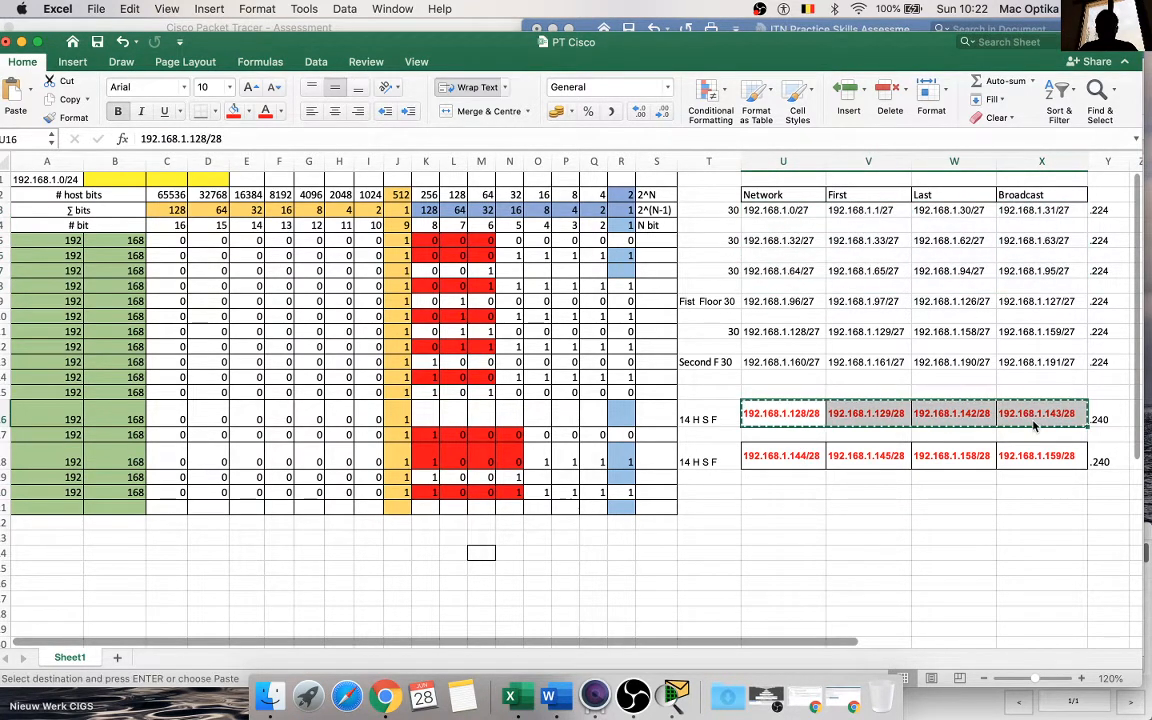
Step: Switch to the Word document and paste the addresses into the Beginning, First, Last and Ending Address cells of the first blank row
left_click(560, 700)
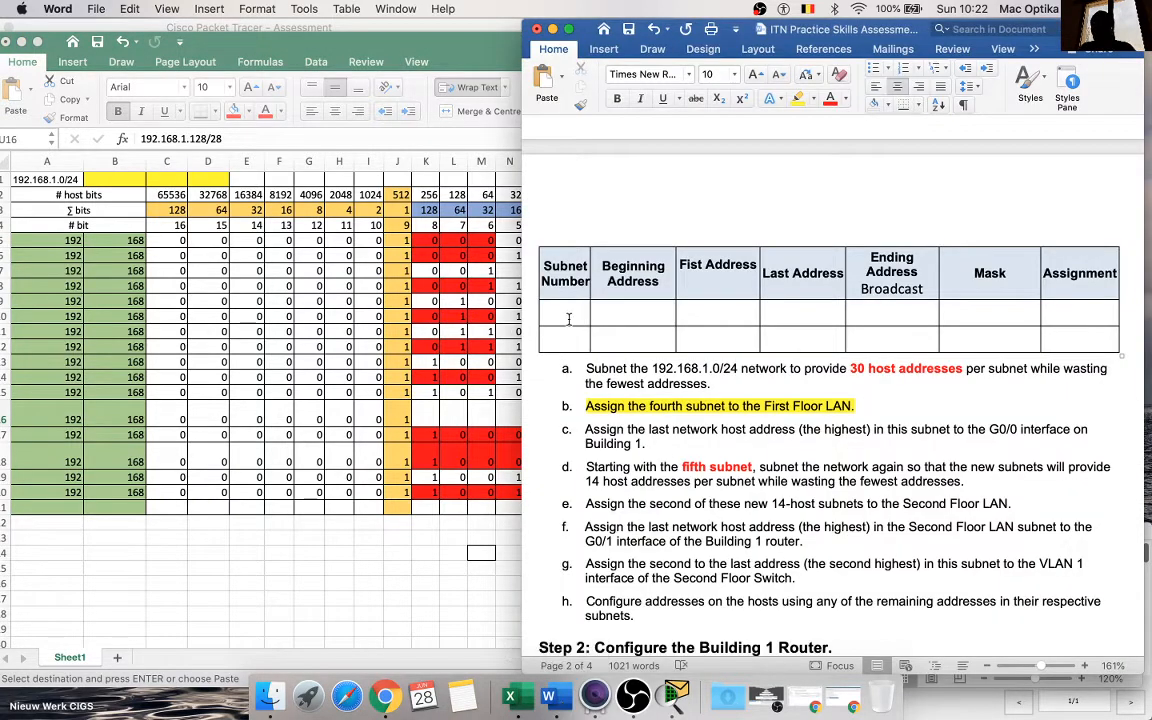
left_click_drag(630, 314, 864, 313)
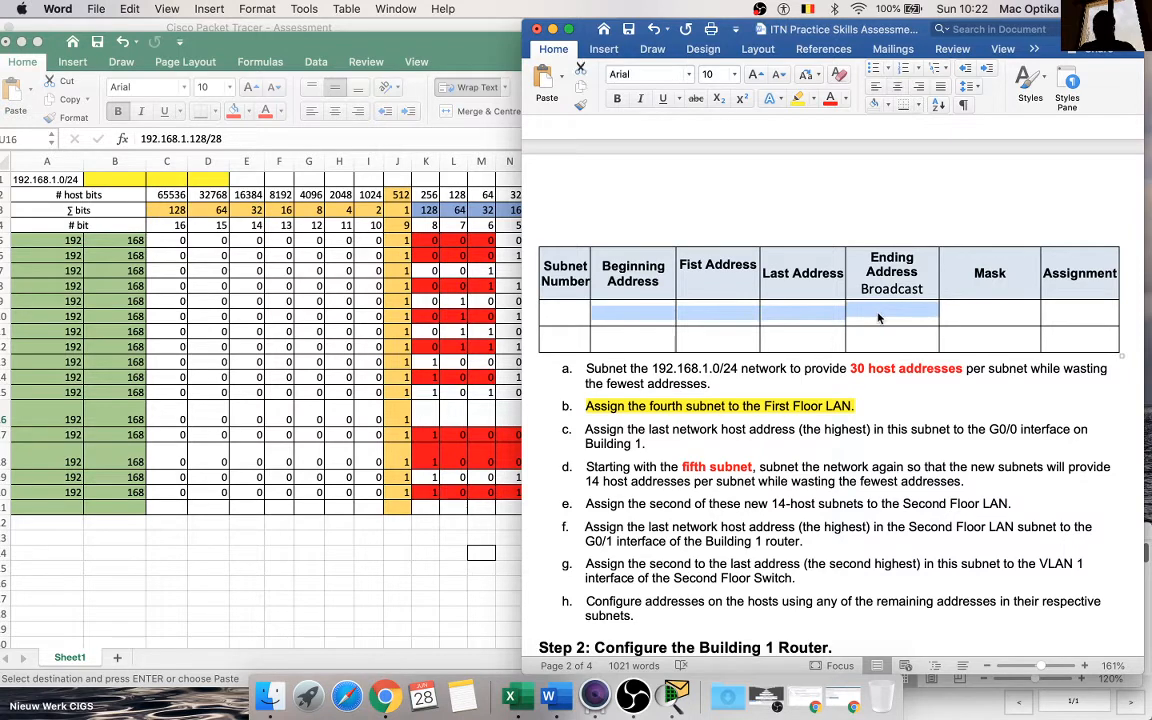
key("super+v")
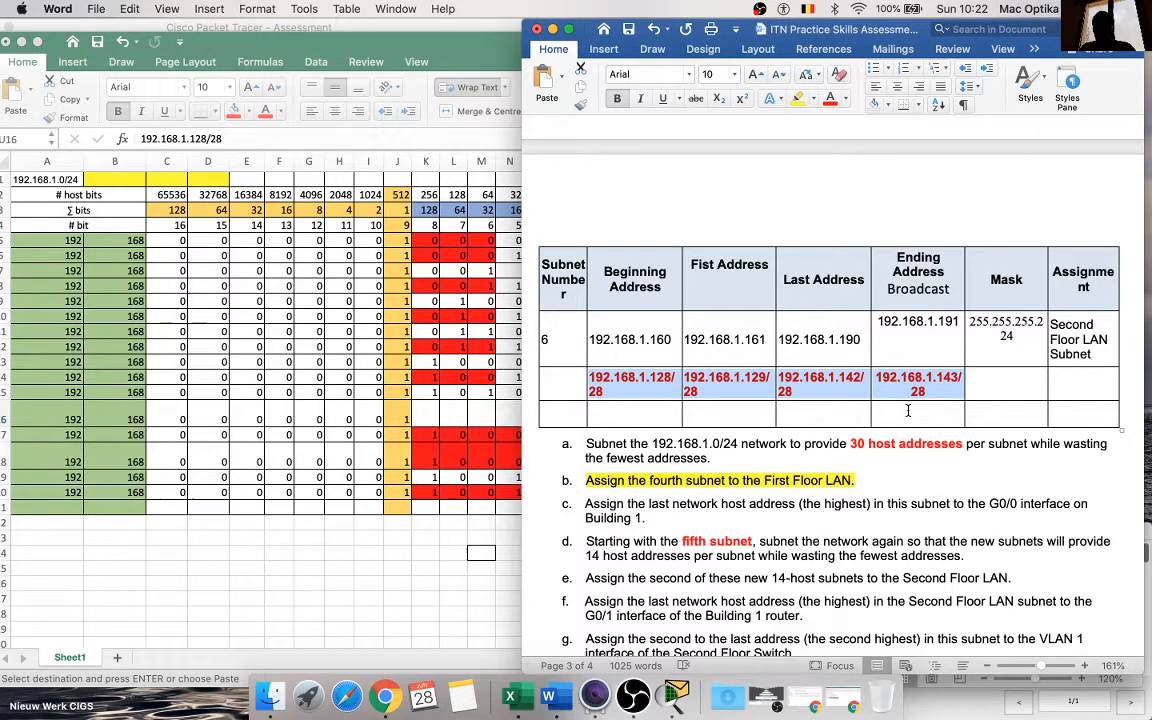
Step: Insert a blank row below subnet 6, separating it from the pasted 192.168.1.128/28 row
left_click(877, 349)
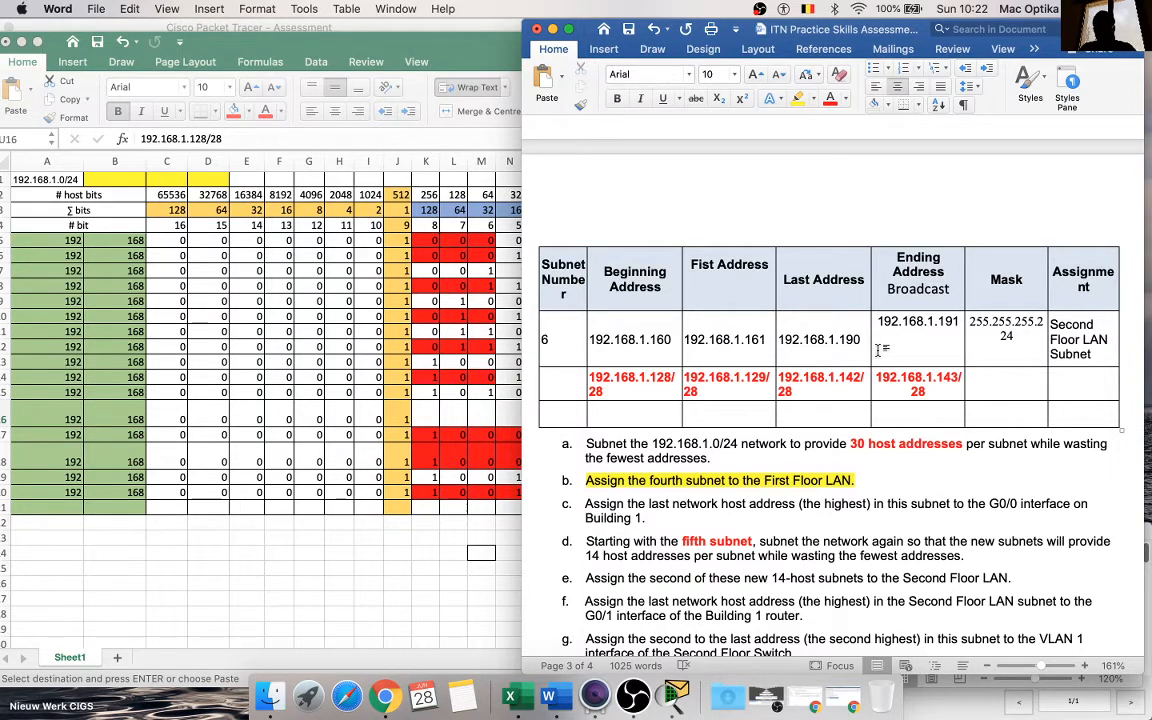
right_click(877, 349)
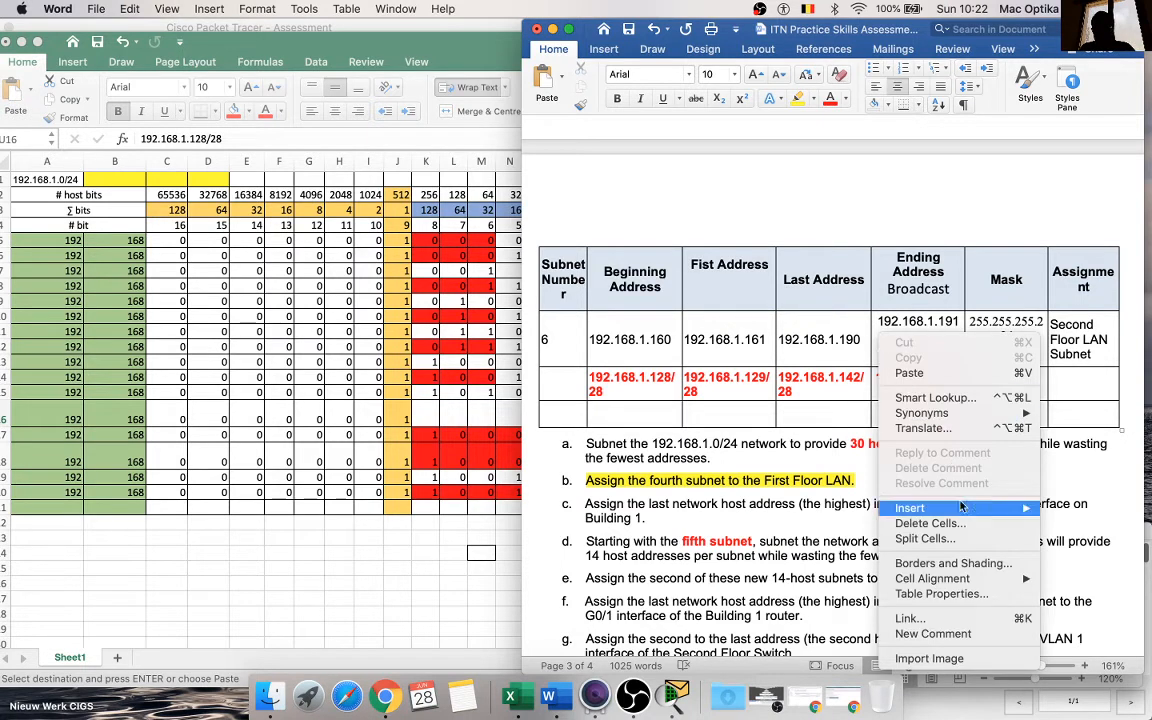
mouse_move(963, 514)
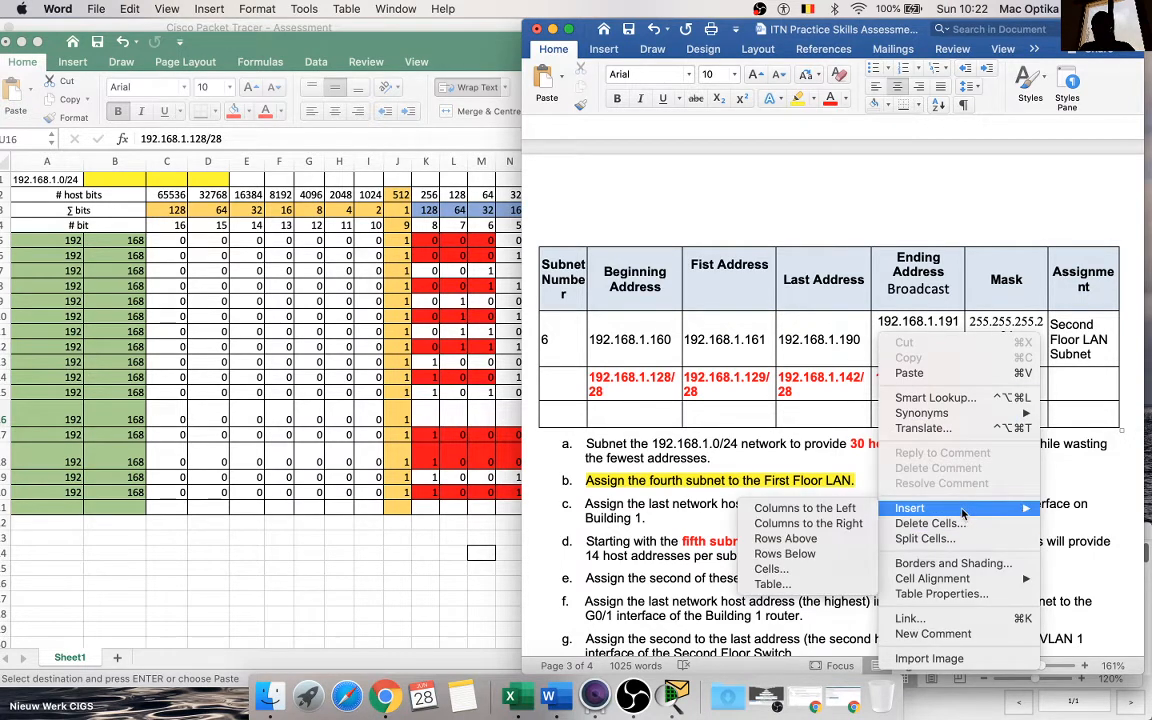
left_click(794, 553)
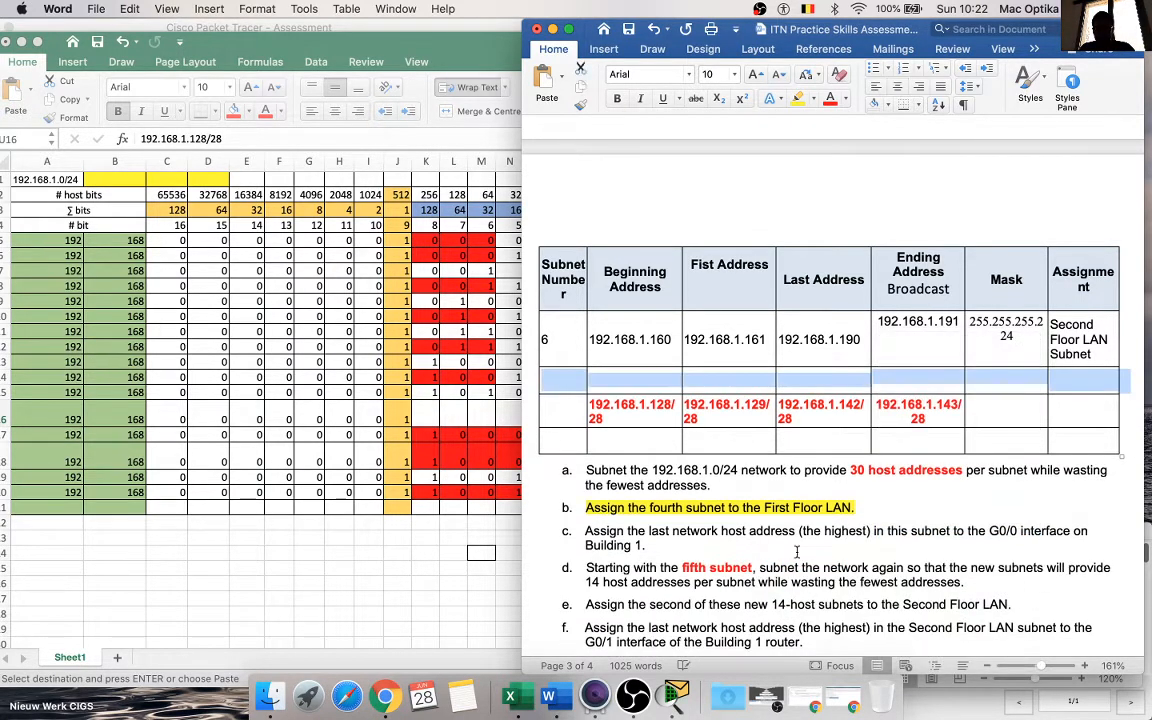
left_click(656, 400)
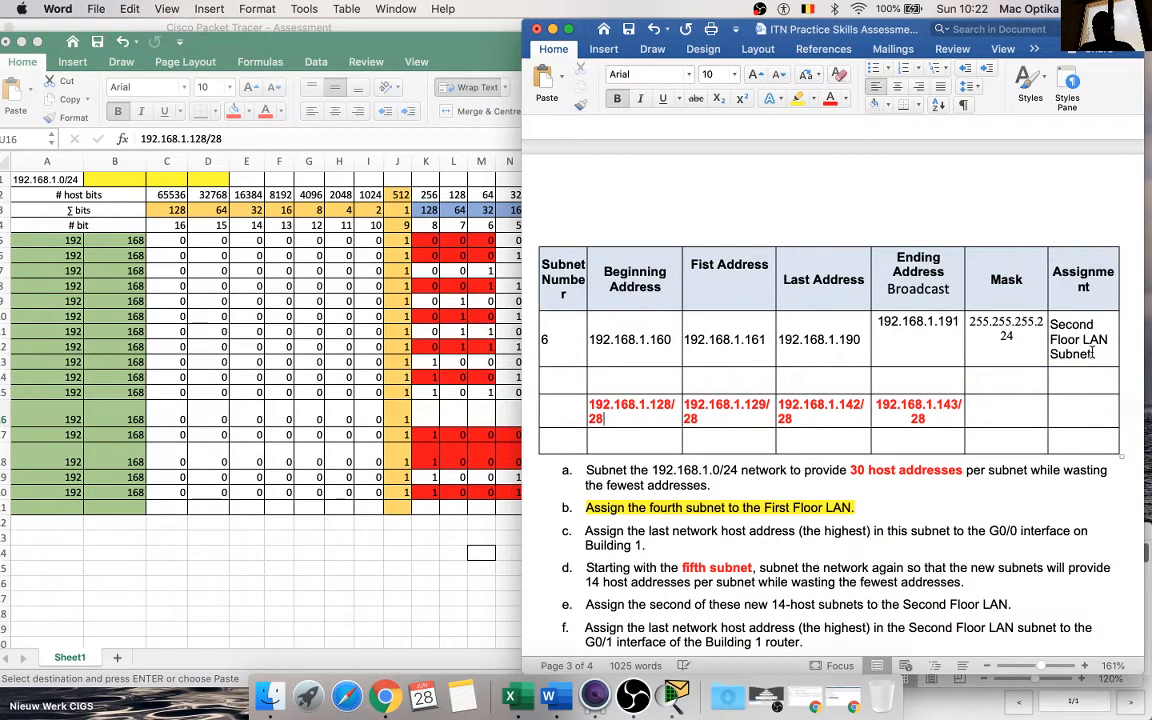
left_click_drag(1092, 353, 1053, 326)
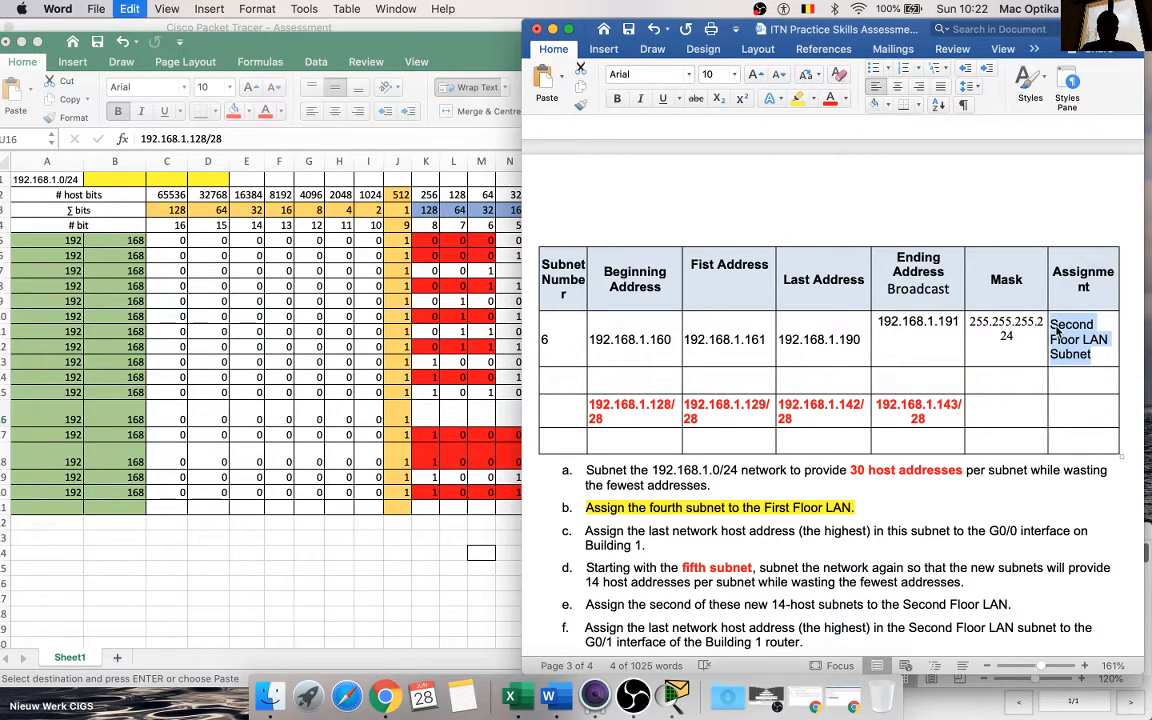
Step: Remove the /28 suffix from the pasted row's ending and last addresses, leaving 192.168.1.143 and 192.168.1.142
left_click(942, 419)
key("BackSpace")
key("BackSpace")
key("BackSpace")
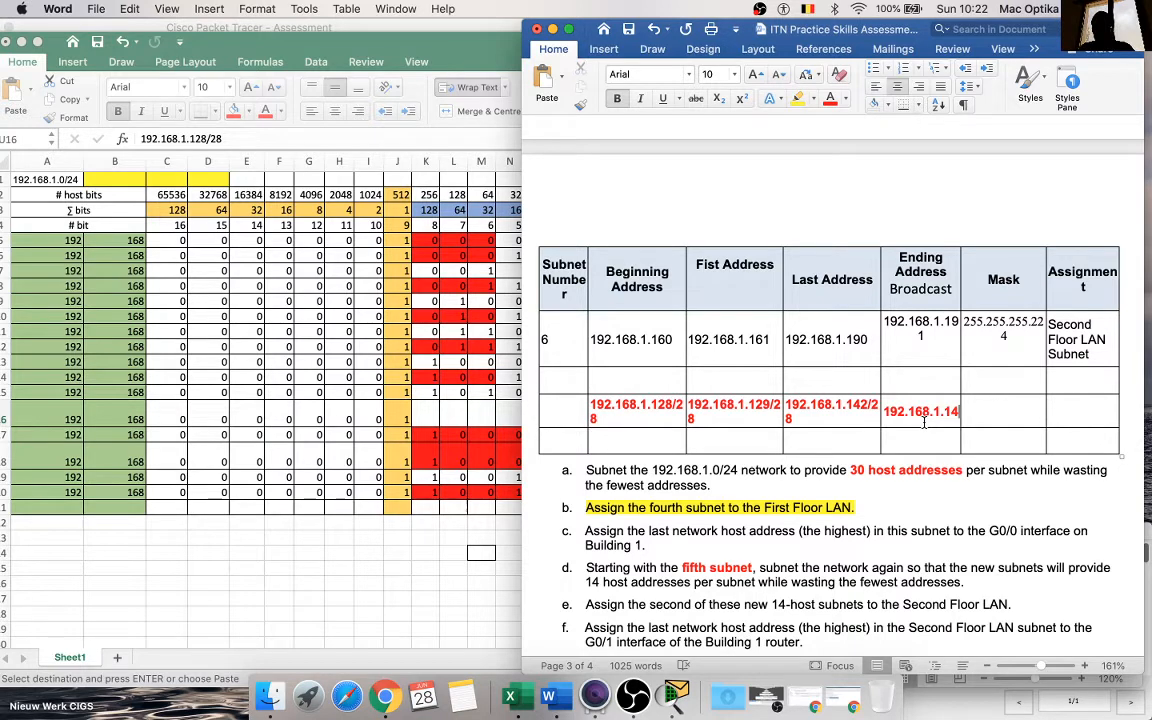
type("3")
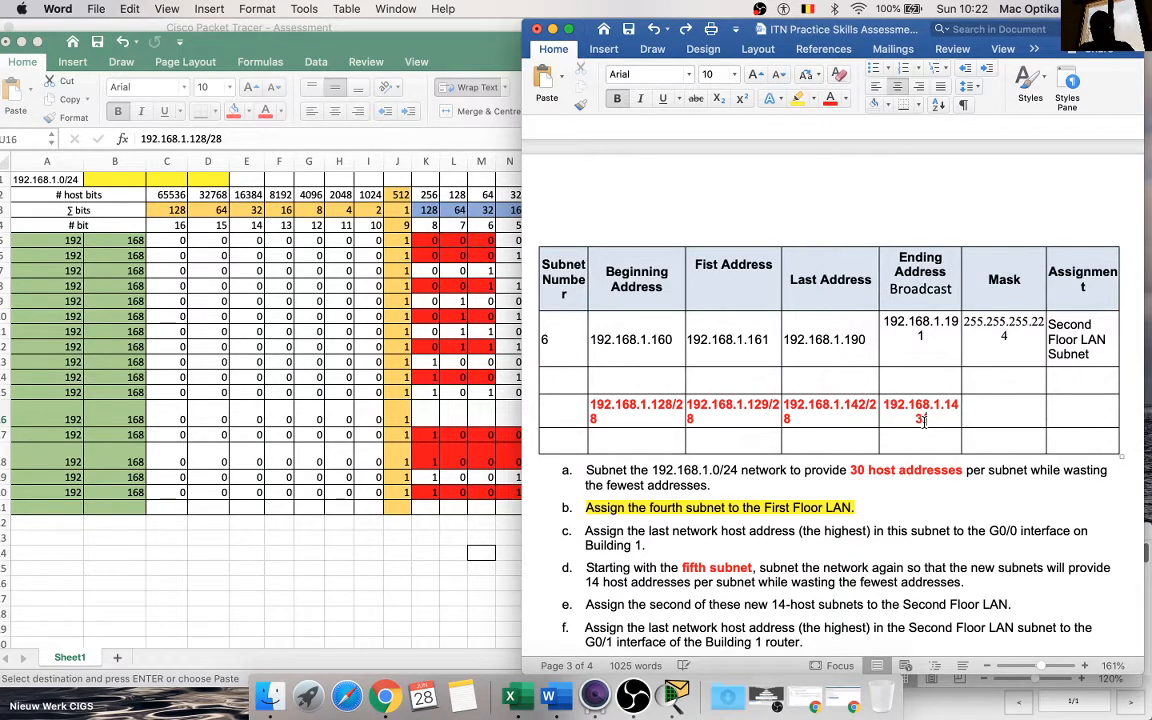
left_click(871, 414)
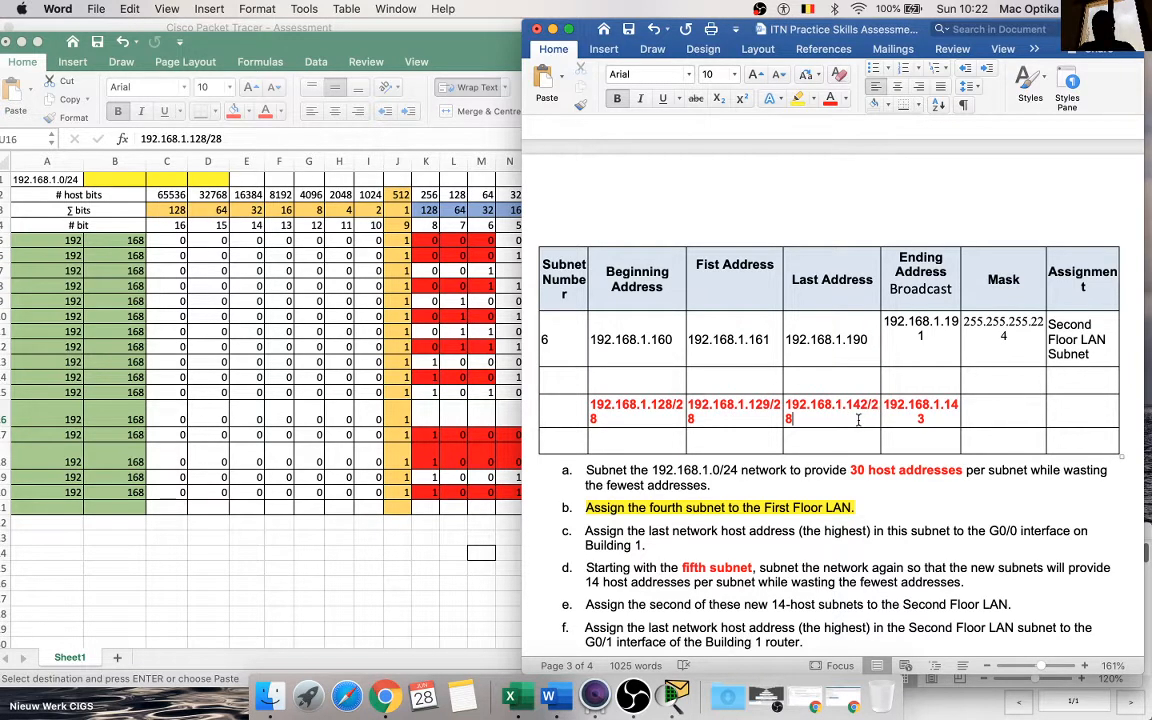
key("BackSpace")
key("BackSpace")
Step: Remove the /28 suffix from the pasted row's first and beginning addresses, leaving 192.168.1.129 and 192.168.1.128
key("BackSpace")
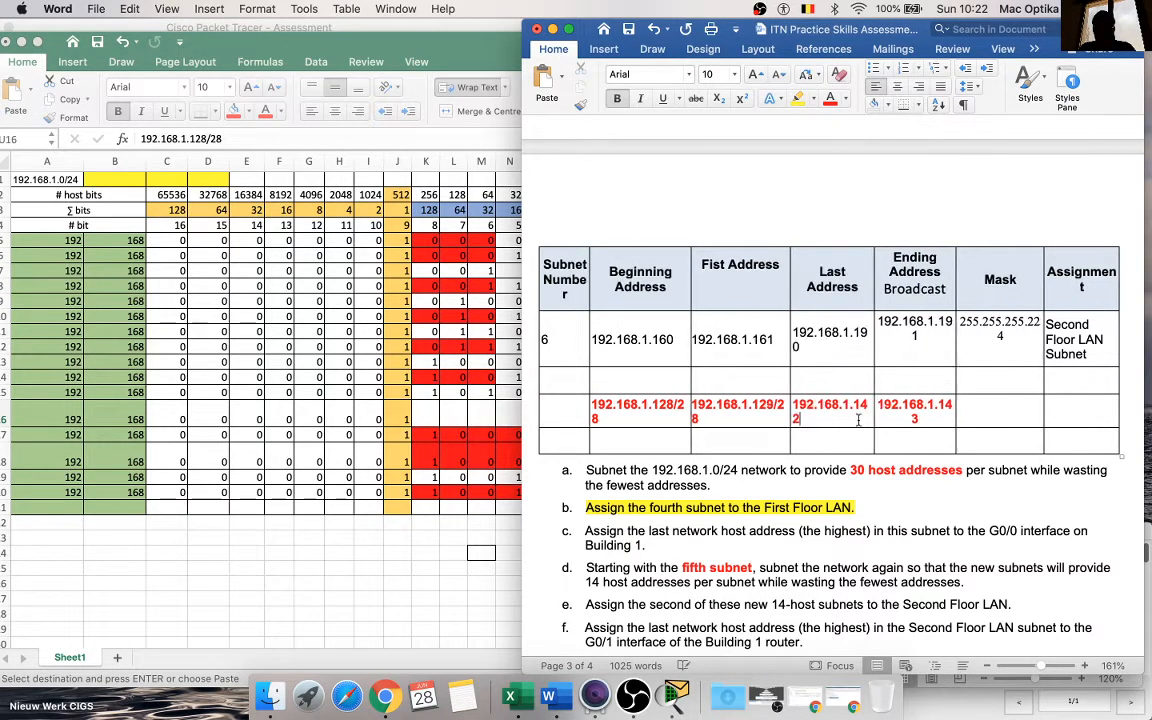
left_click(757, 418)
key("BackSpace")
key("BackSpace")
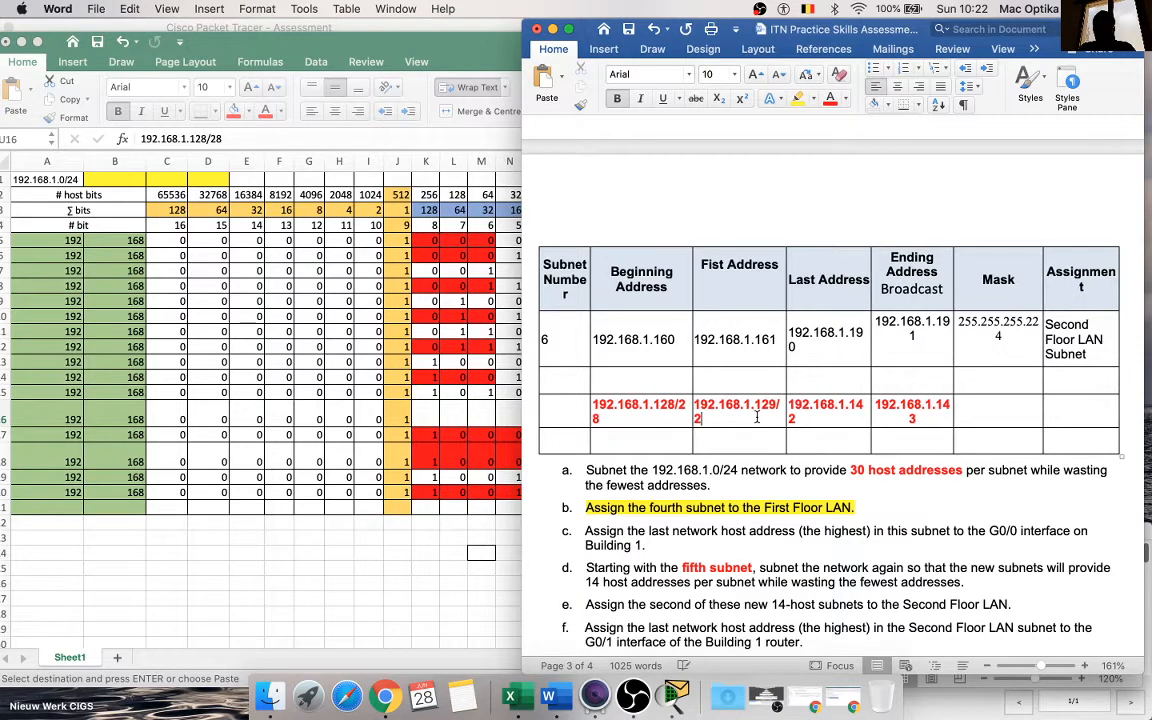
key("BackSpace")
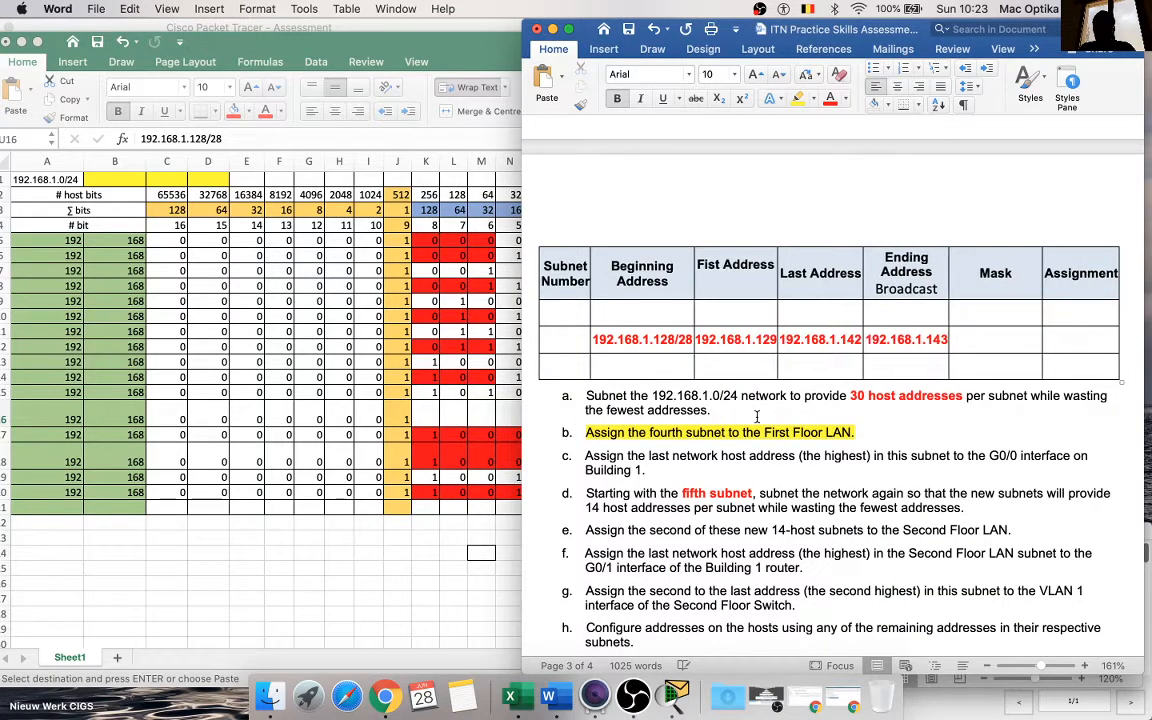
left_click(690, 341)
key("BackSpace")
key("BackSpace")
key("BackSpace")
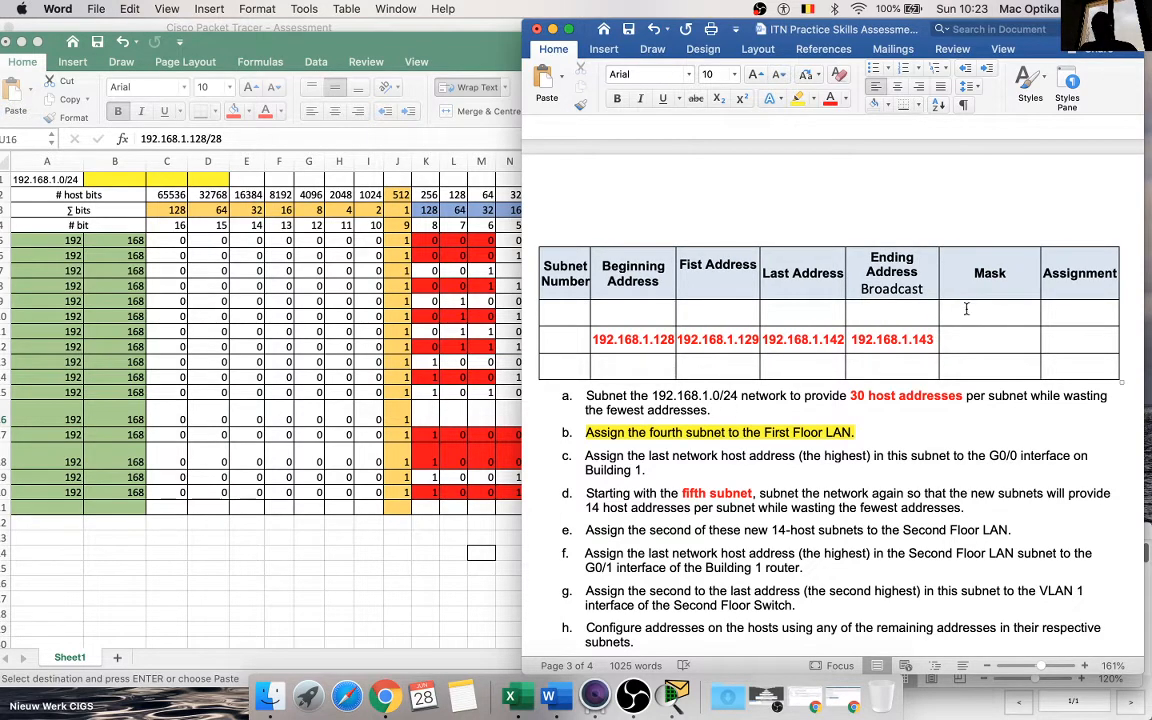
Step: Copy the mask from subnet 6 into the Mask cells of the 192.168.1.128 row and the blank row below it
scroll(966, 320, "up", 5)
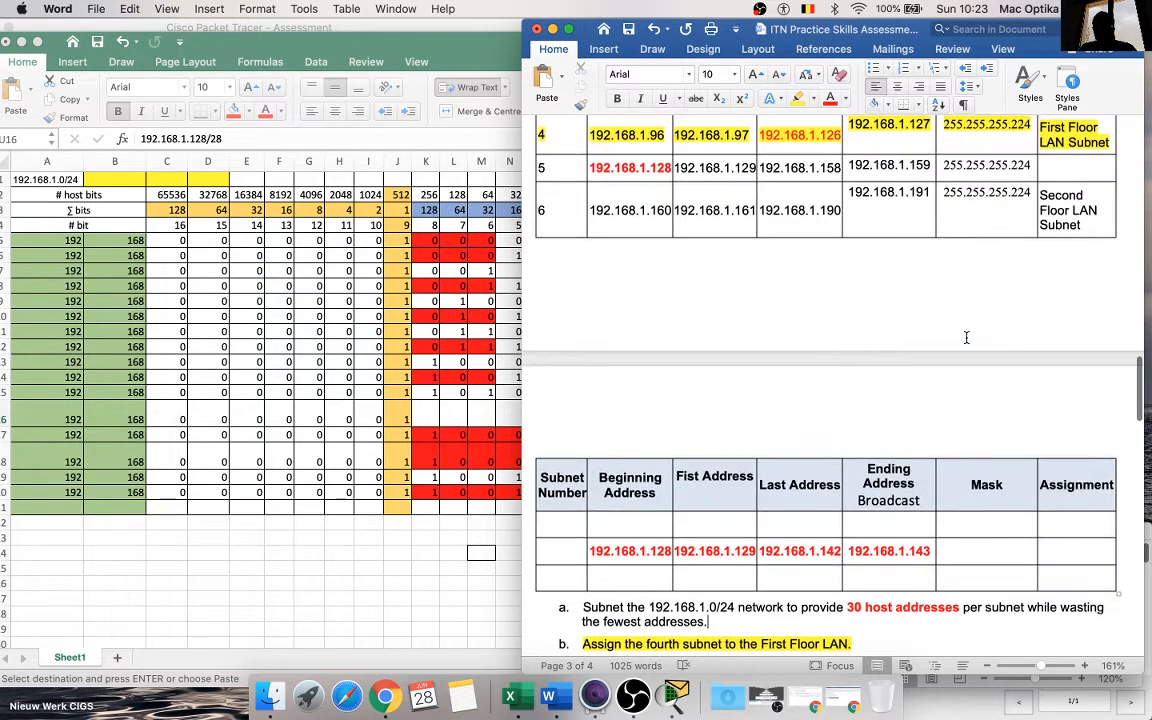
double_click(979, 197)
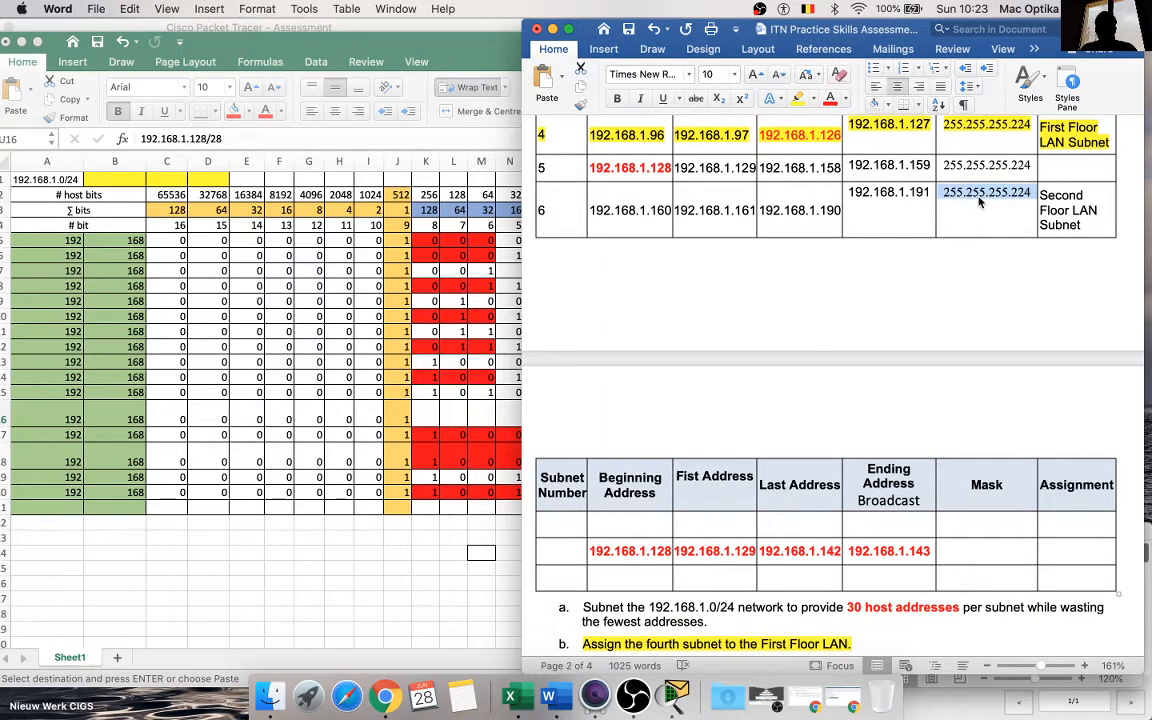
left_click_drag(966, 552, 966, 576)
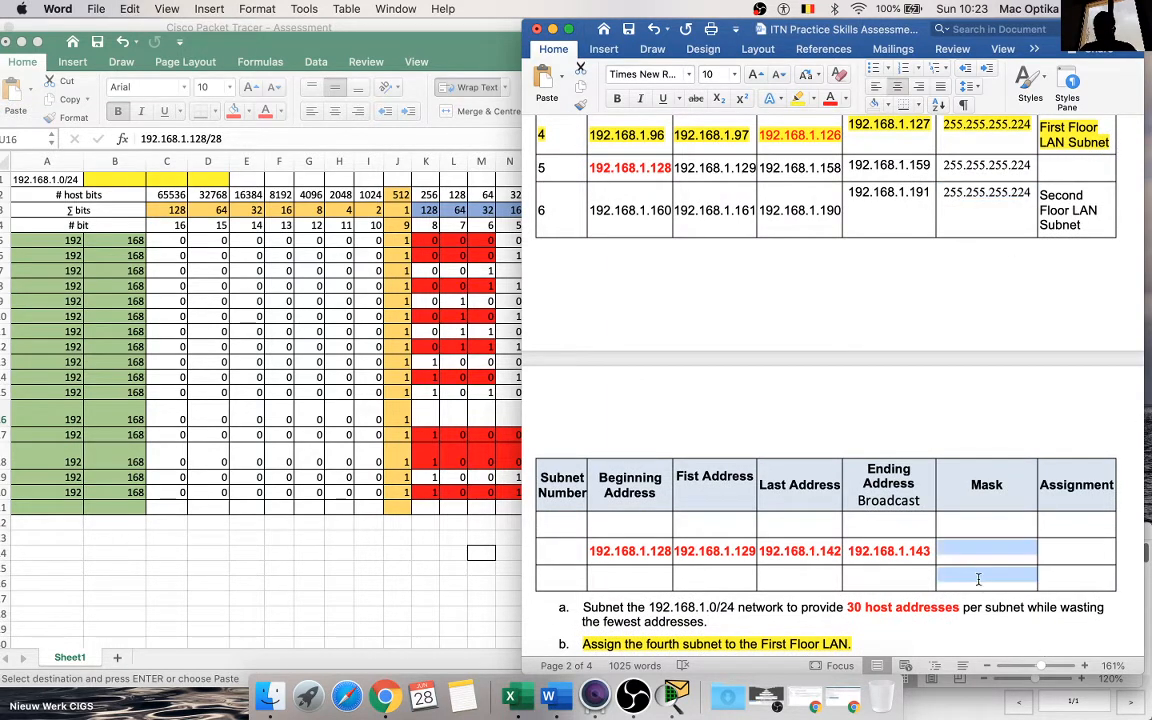
type("255.255.255.224 255.255.255.224")
Step: Change both pasted masks to 255.255.255.240
left_click(1030, 549)
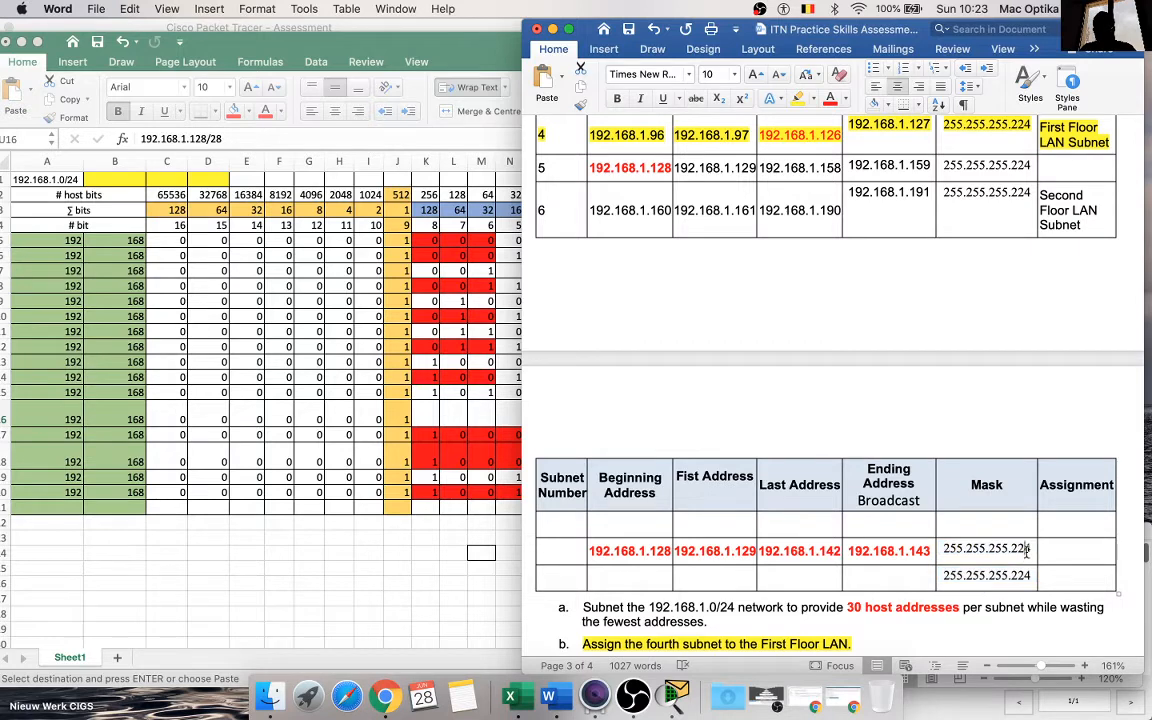
key("BackSpace")
key("BackSpace")
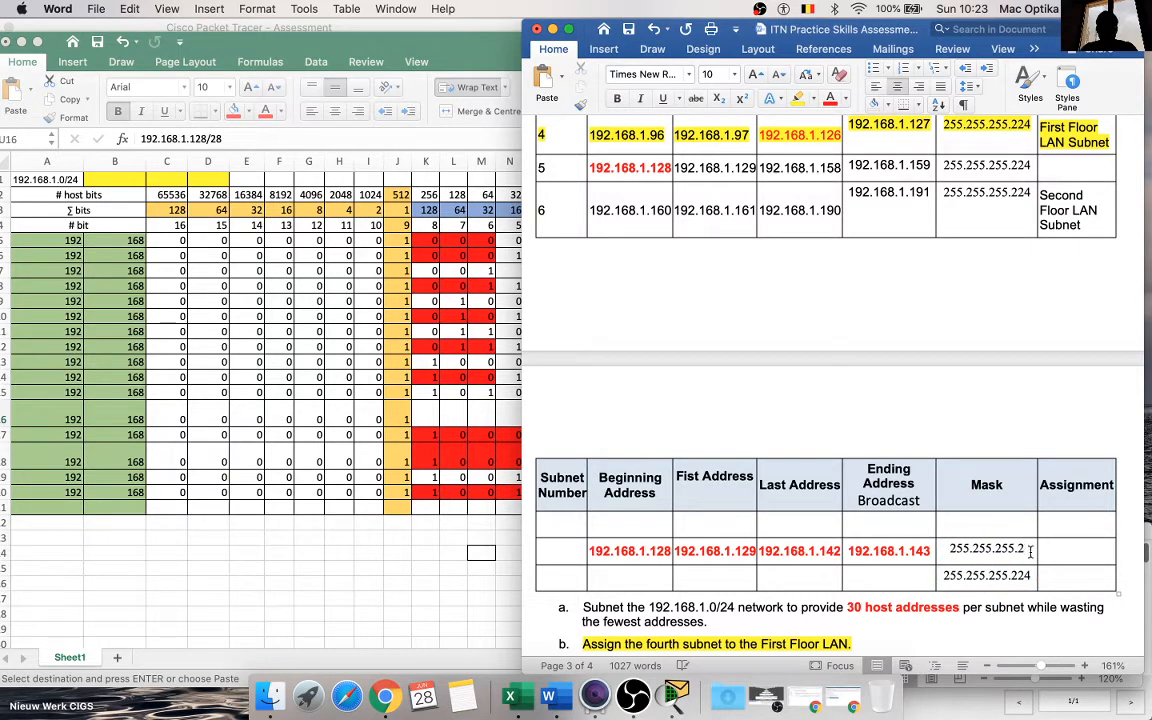
type("40")
left_click(1030, 575)
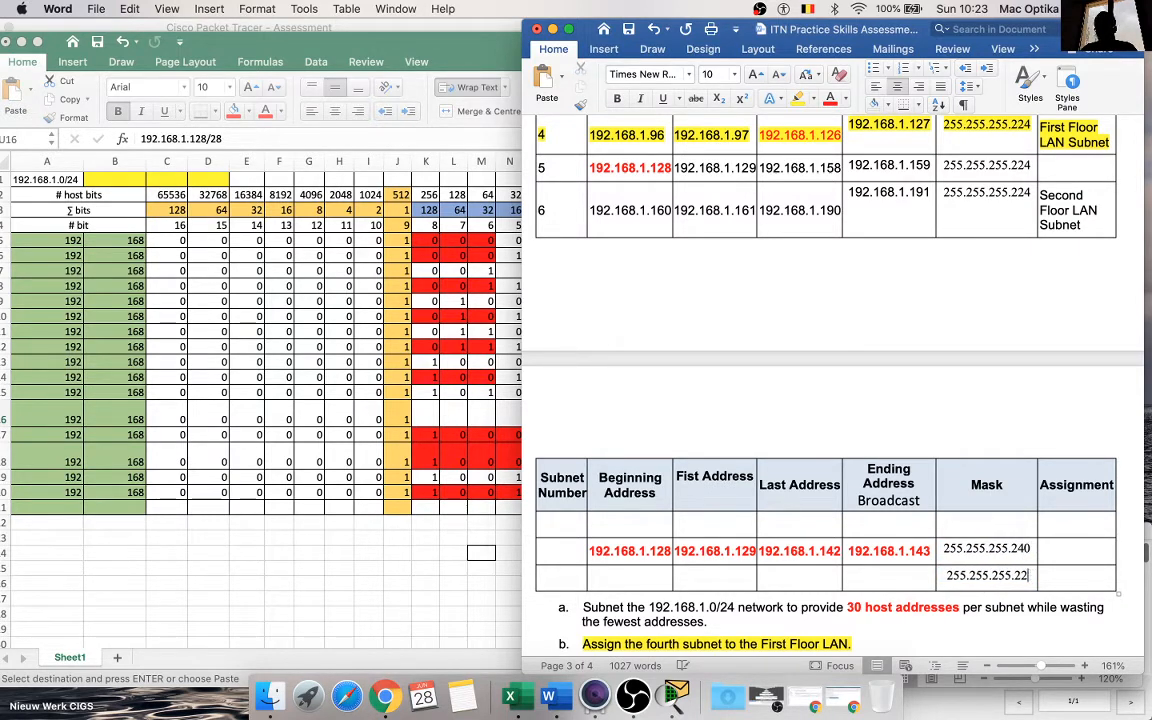
key("BackSpace")
key("BackSpace")
type("40")
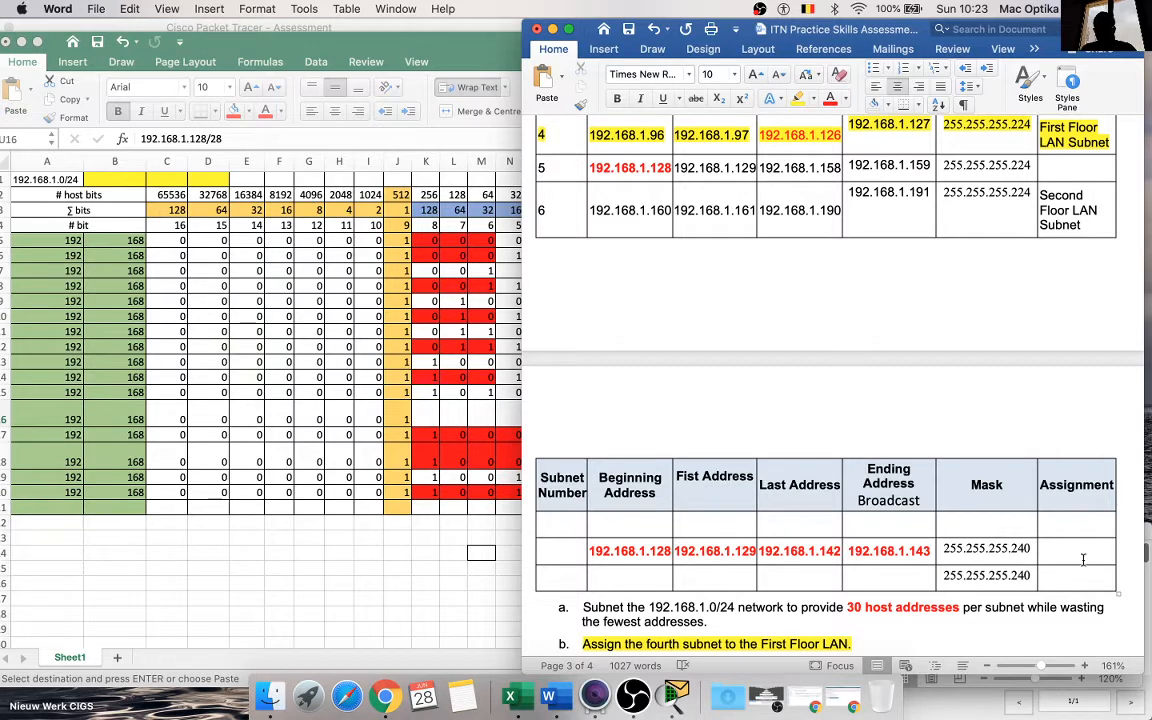
Step: Copy the "Second Floor LAN Subnet" assignment from subnet 6 into the last row's Assignment cell and make it bold red
left_click(1081, 571)
left_click_drag(1087, 225, 1044, 196)
key("super+c")
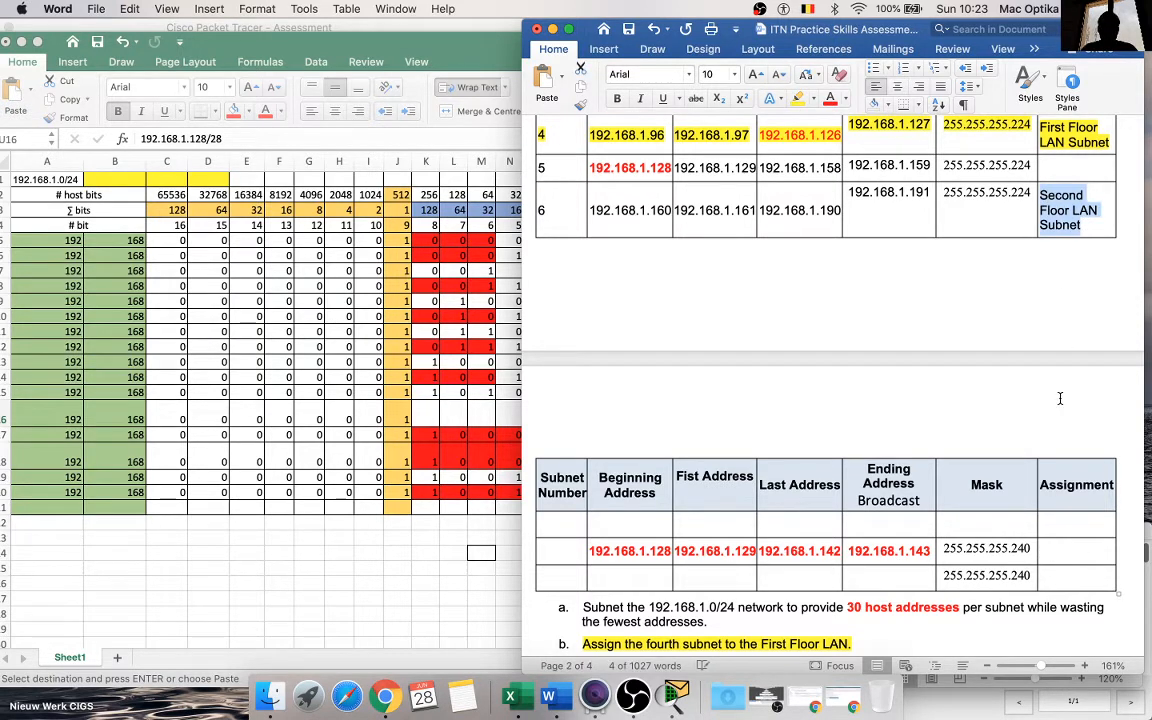
left_click(1062, 578)
key("super+v")
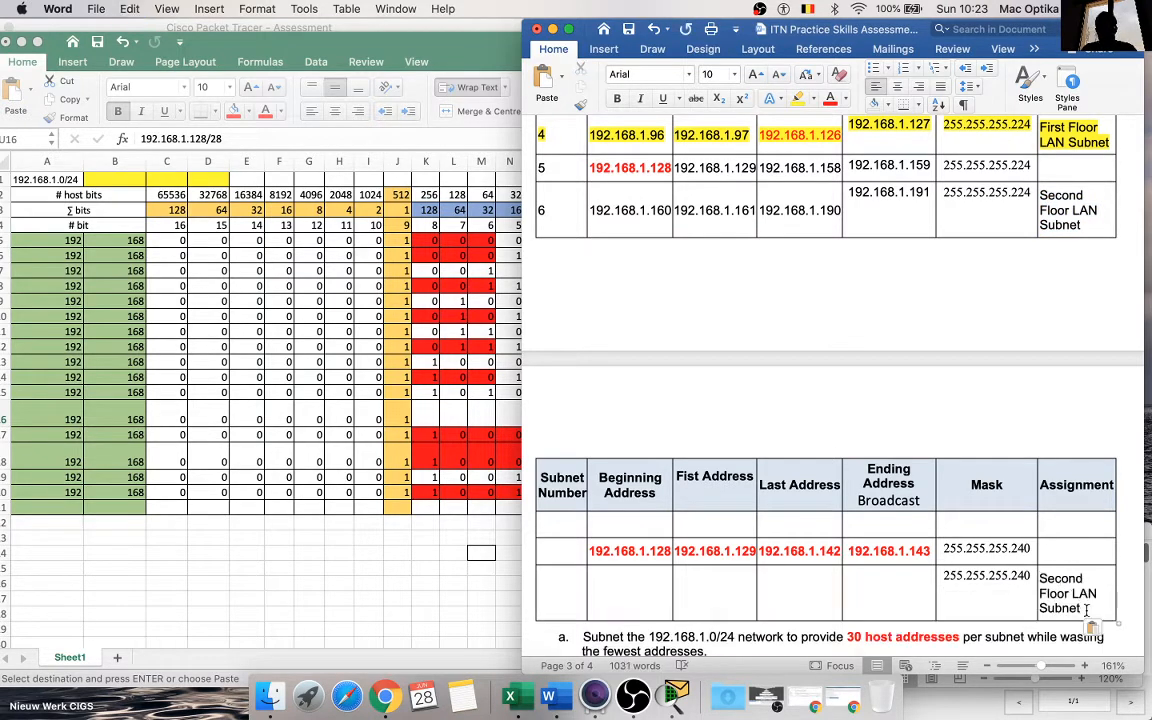
left_click_drag(1085, 610, 1040, 578)
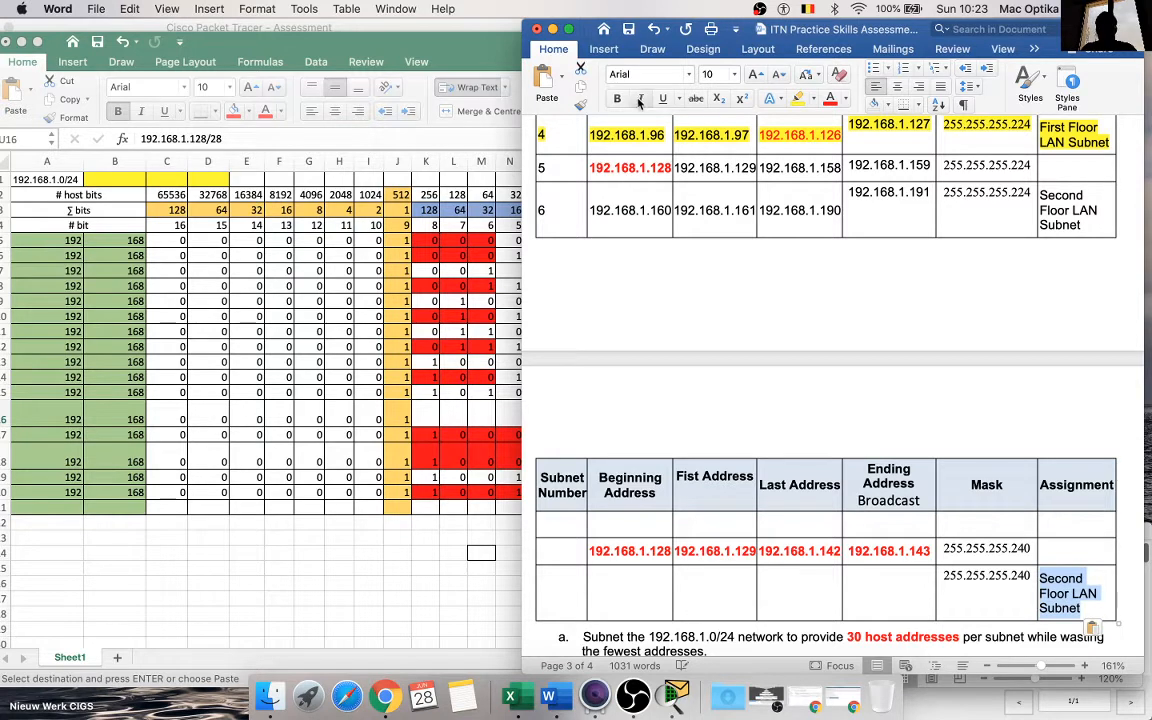
left_click(617, 99)
left_click(830, 99)
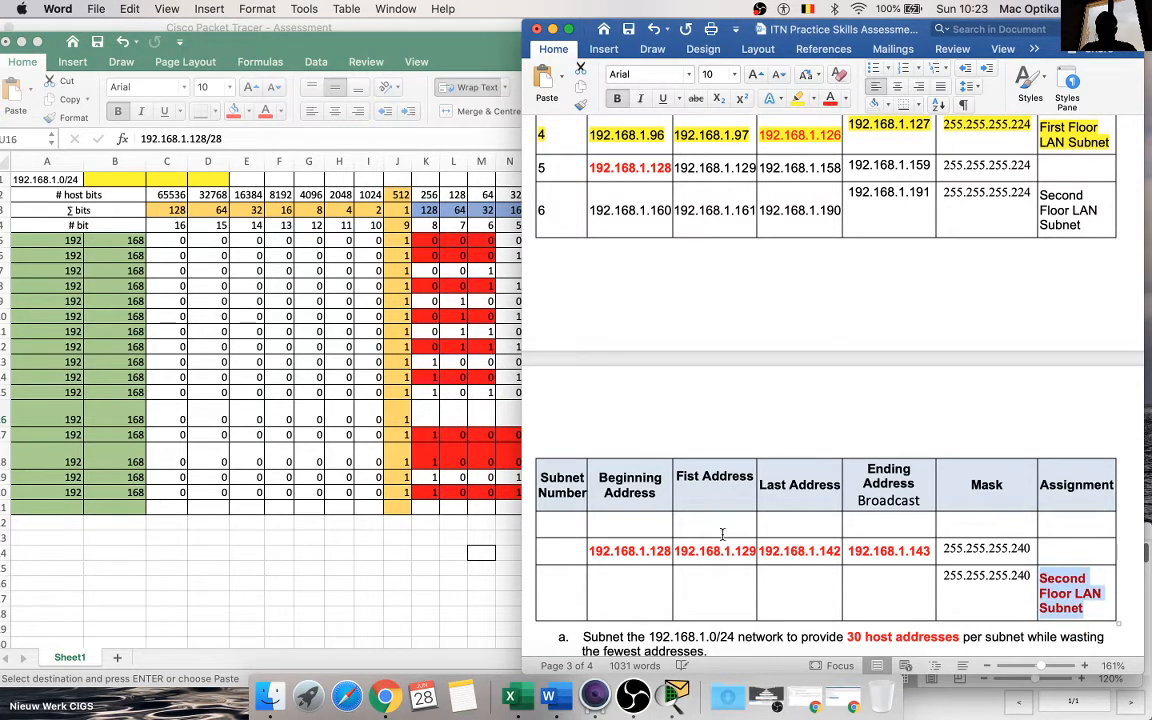
Step: Number the 192.168.1.128 row as subnet 1 and the row below it as subnet 2
left_click(561, 554)
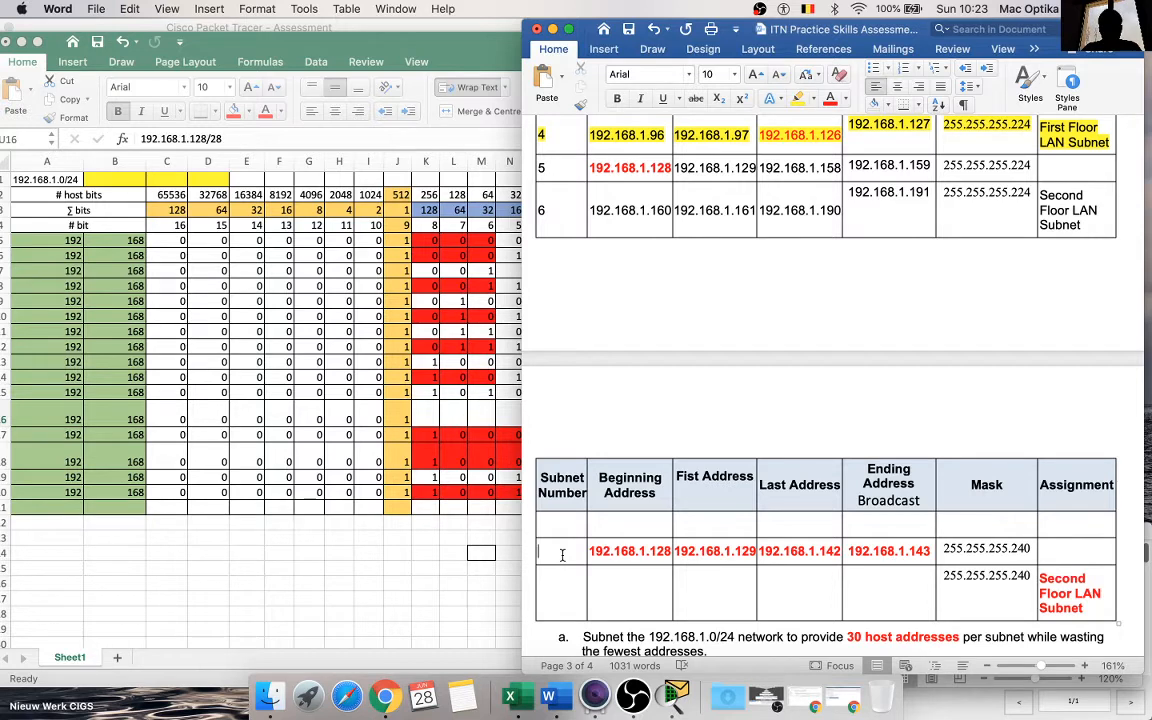
key("Down")
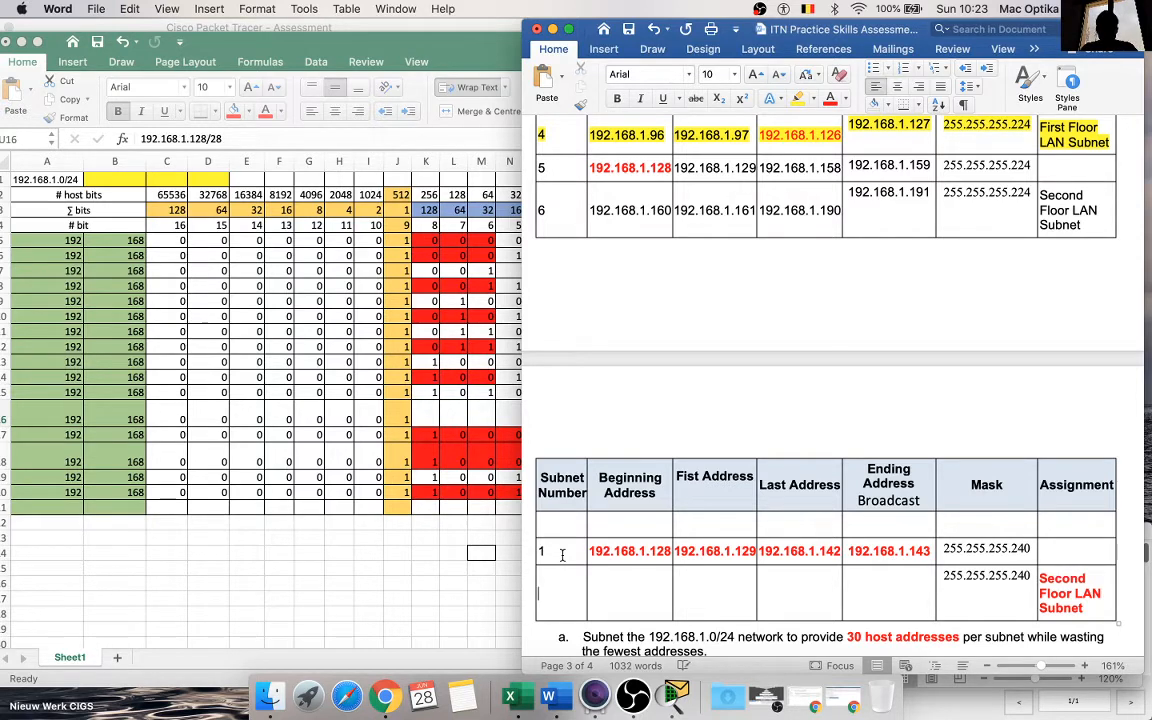
Step: Copy the 192.168.1.144/28 network, first, last and broadcast addresses from the Excel sheet into subnet row 2 of the Word table
left_click(463, 533)
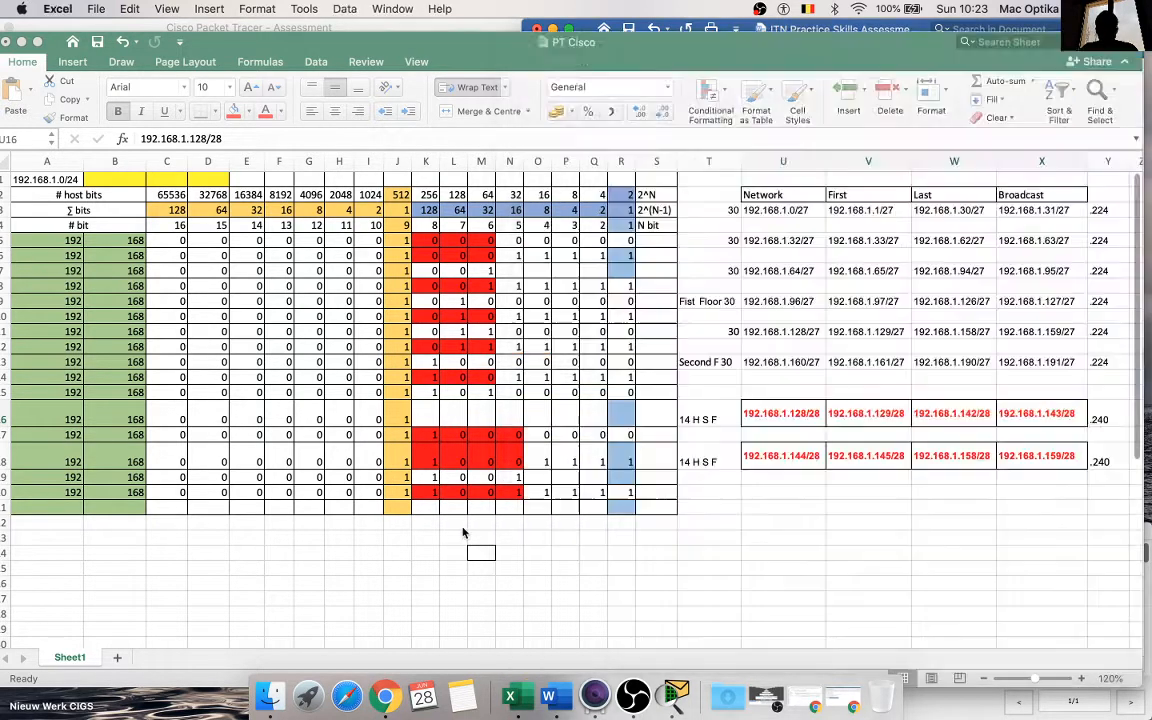
scroll(463, 533, "right", 3)
scroll(463, 533, "down", 1)
left_click_drag(587, 425, 838, 420)
key("super+c")
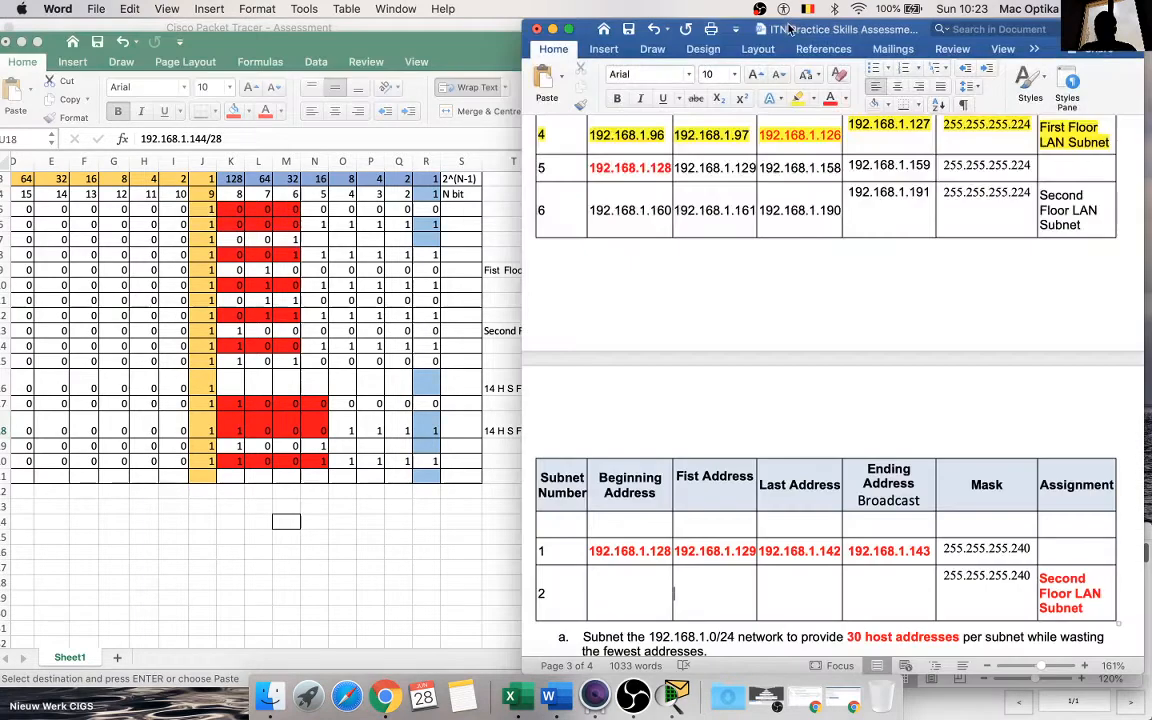
left_click(708, 27)
left_click_drag(600, 593, 905, 595)
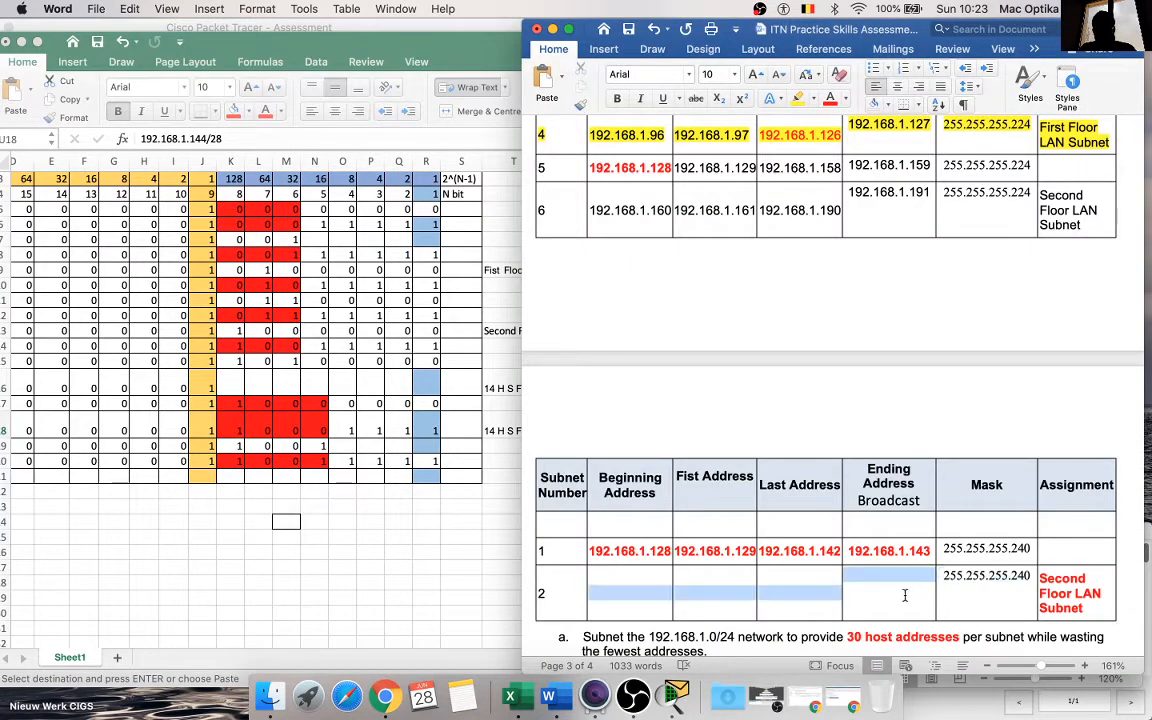
key("super+v")
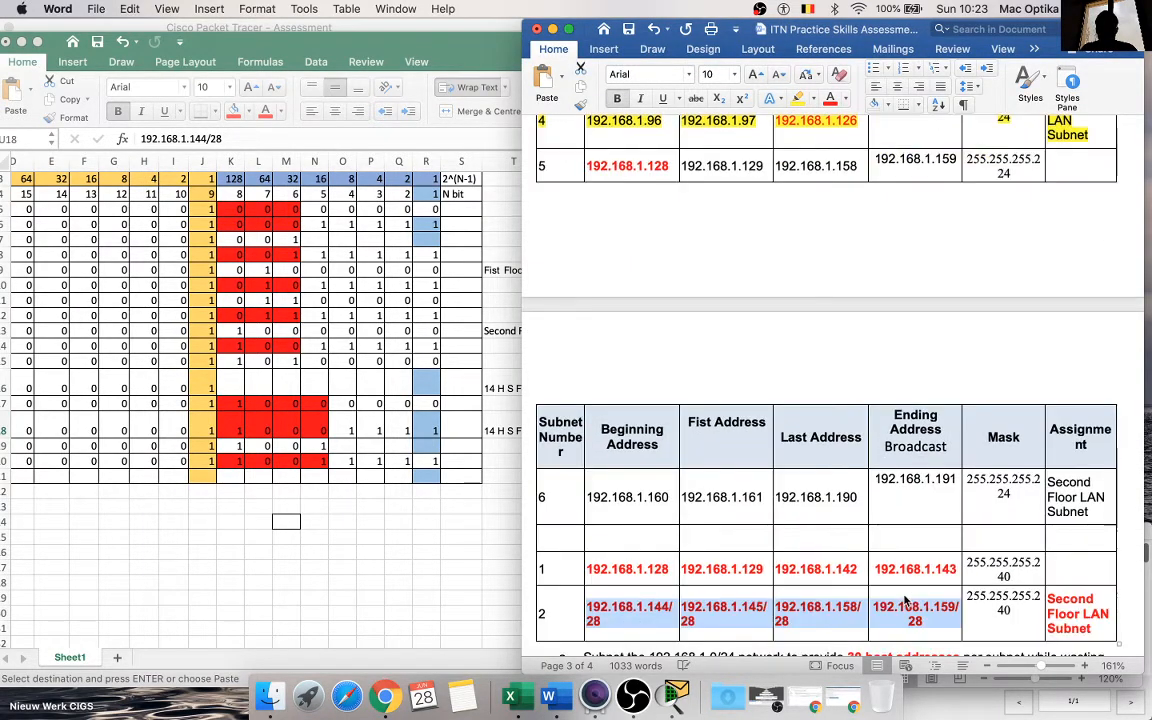
Step: Remove the /28 suffix from subnet 2's ending and last addresses, leaving 192.168.1.159 and 192.168.1.158
scroll(903, 597, "down", 2)
left_click(942, 500)
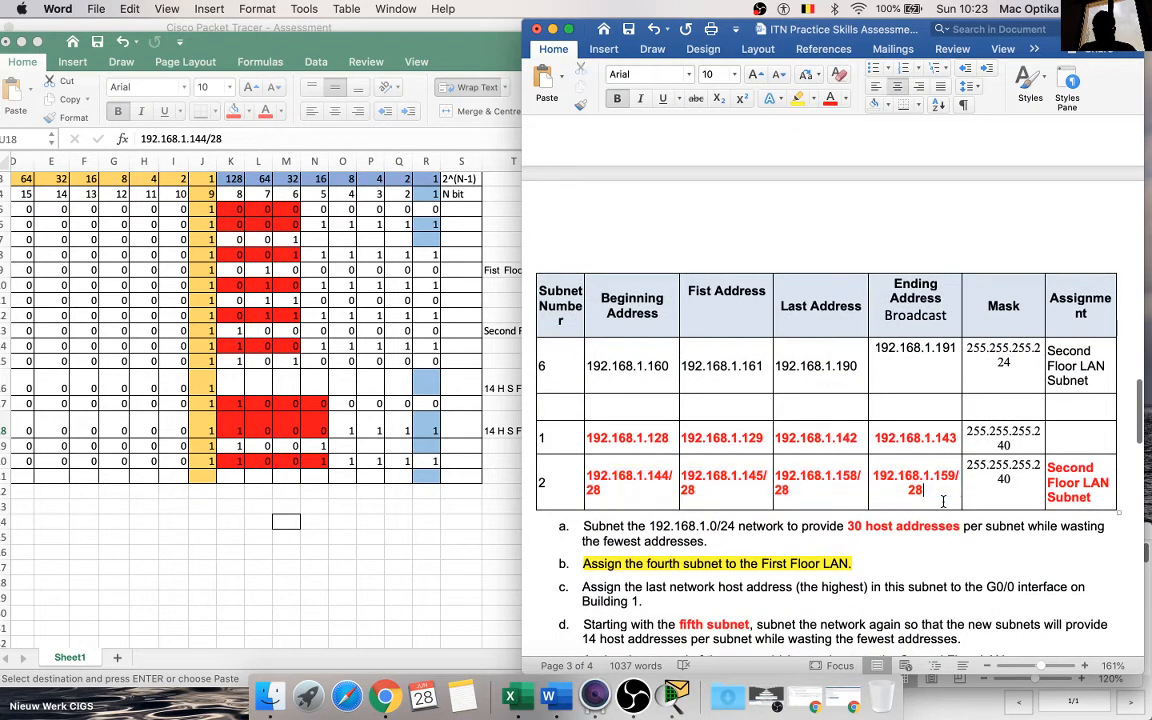
key("BackSpace")
key("BackSpace")
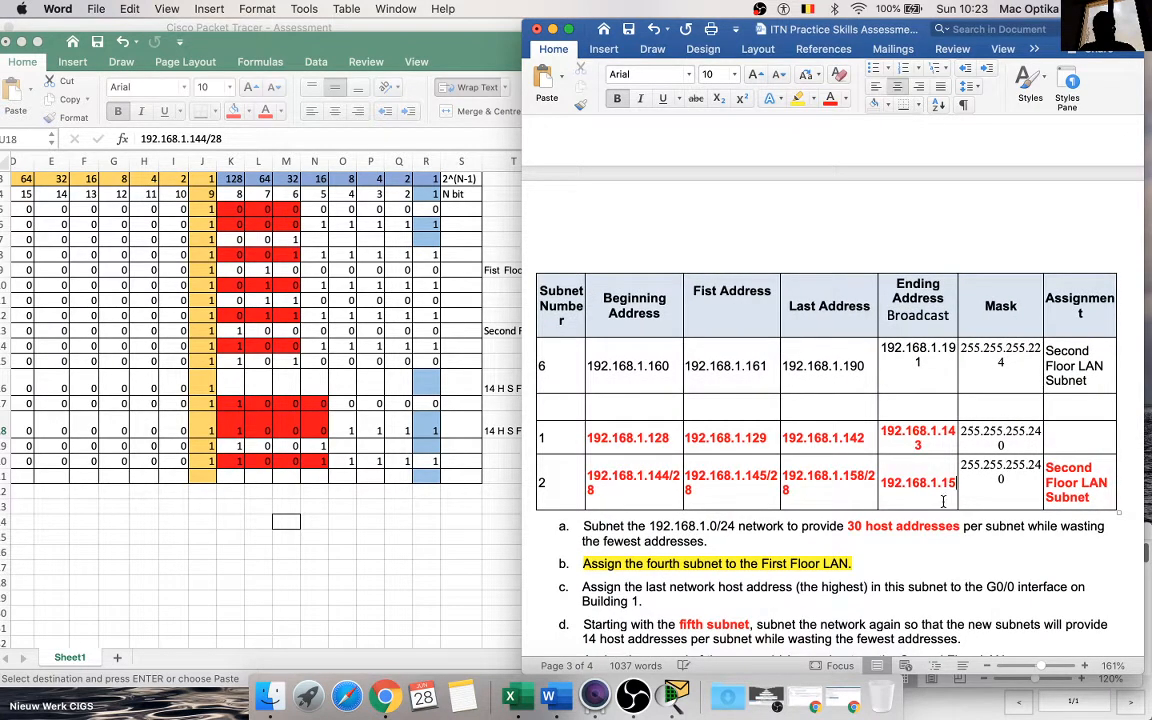
type("9")
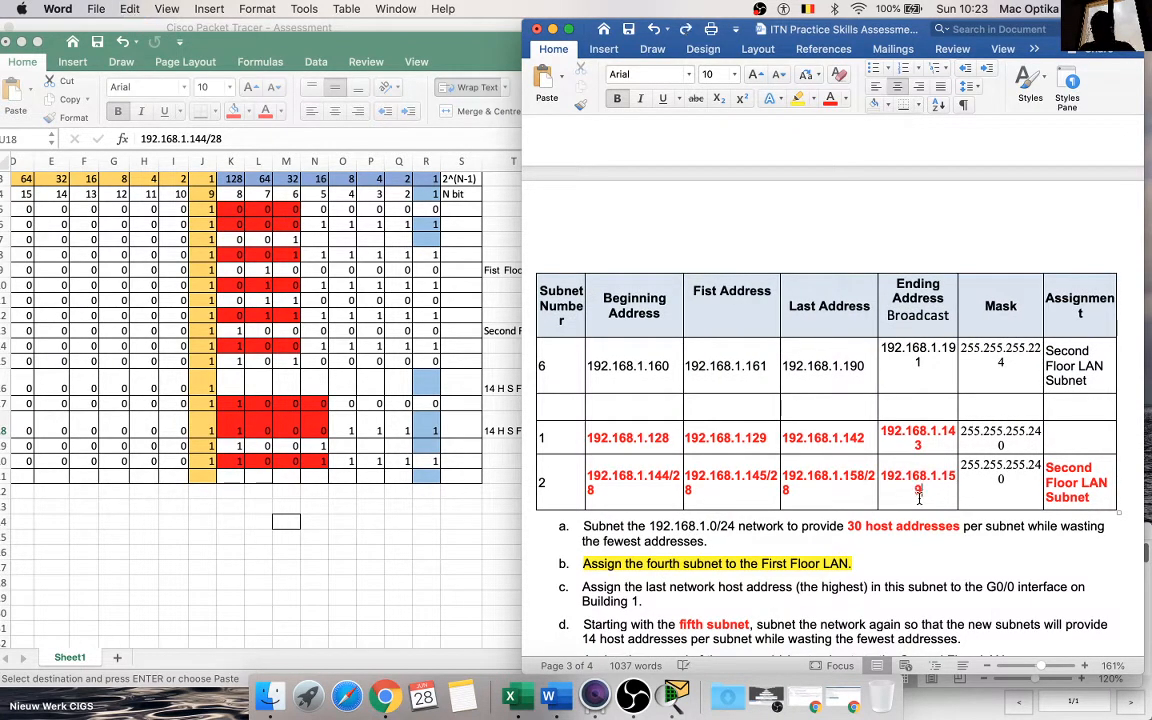
left_click(857, 496)
key("BackSpace")
key("BackSpace")
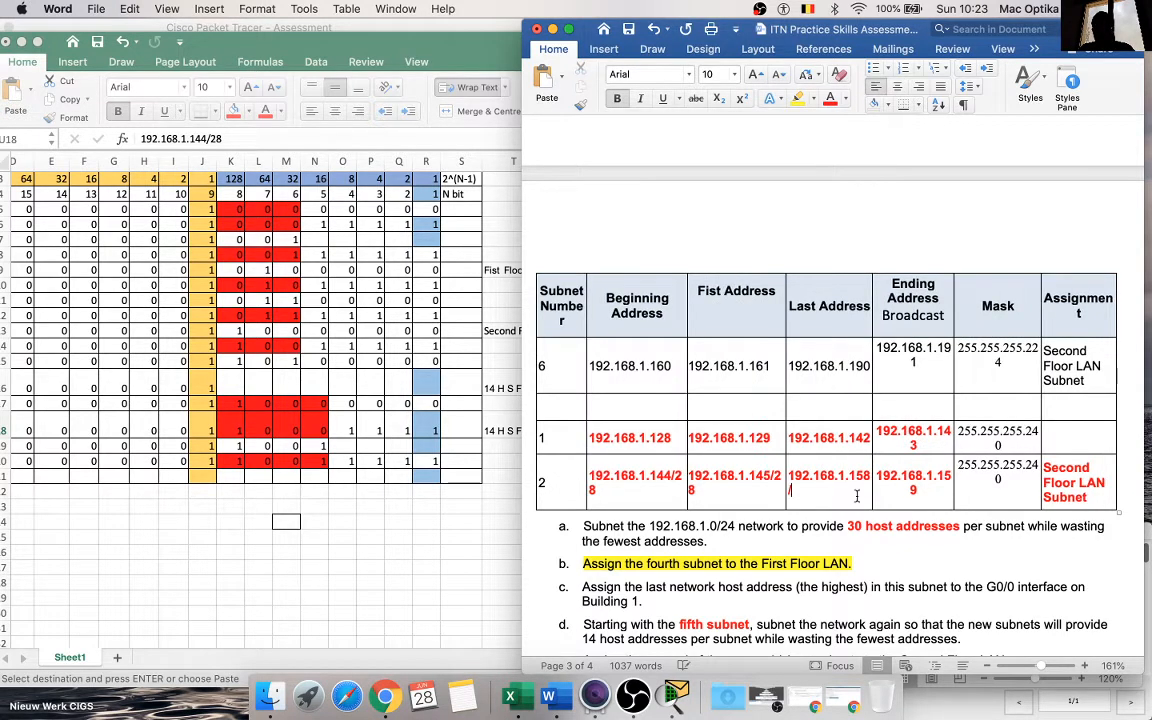
key("BackSpace")
Step: Remove the /28 suffix from subnet 2's first and beginning addresses, leaving 192.168.1.145 and 192.168.1.144, and save the document
key("BackSpace")
key("BackSpace")
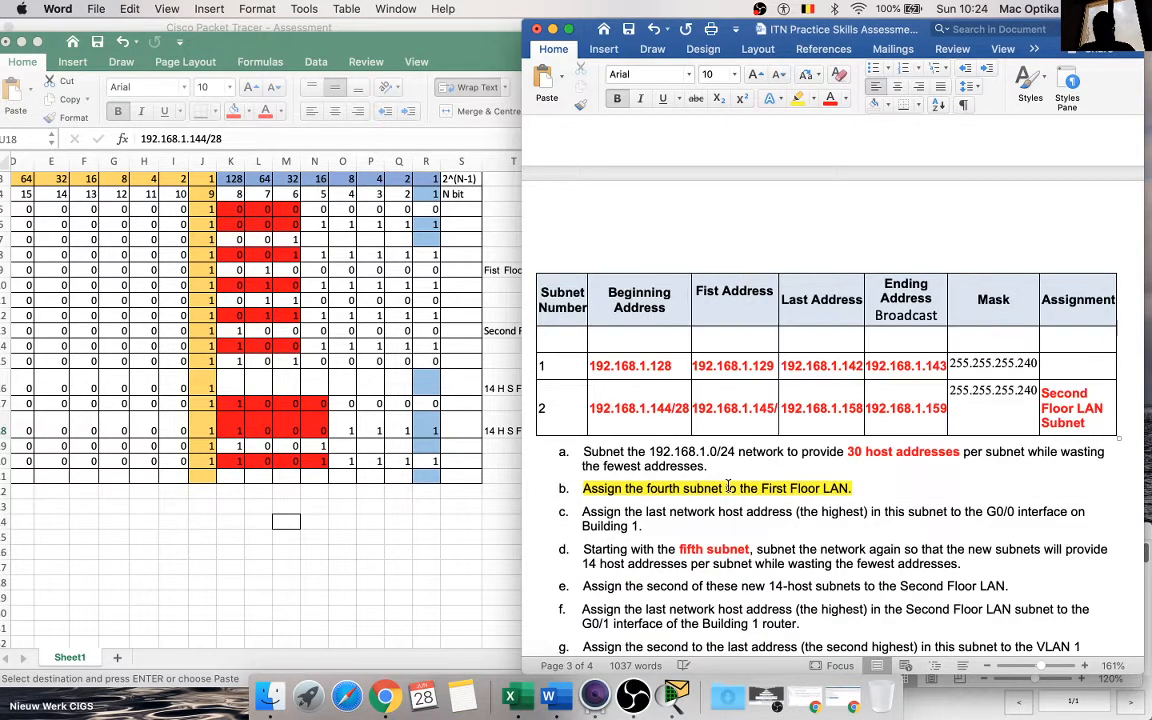
key("BackSpace")
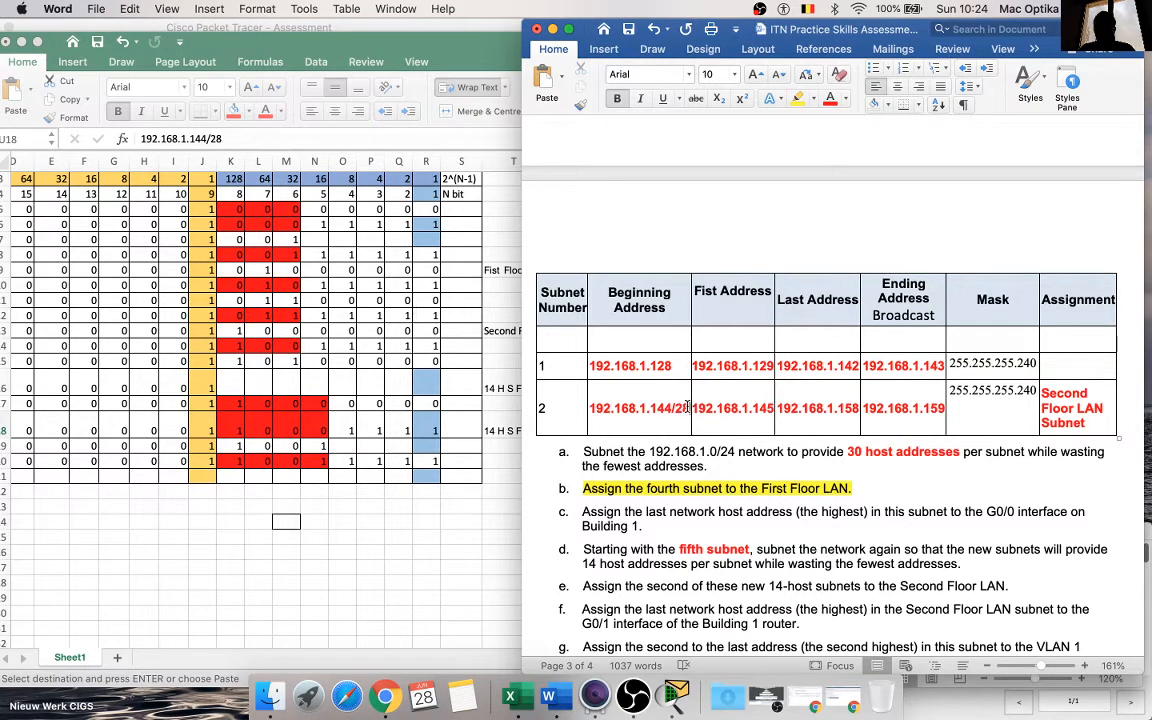
left_click(688, 405)
key("BackSpace")
key("BackSpace")
key("BackSpace")
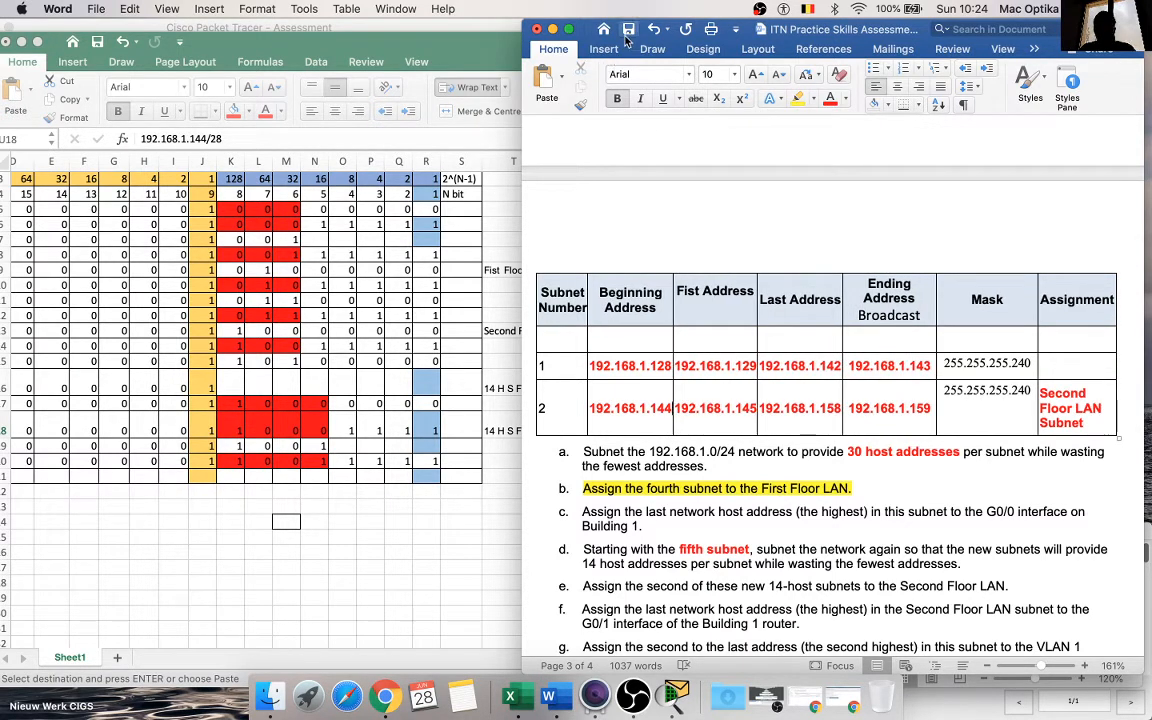
left_click(627, 38)
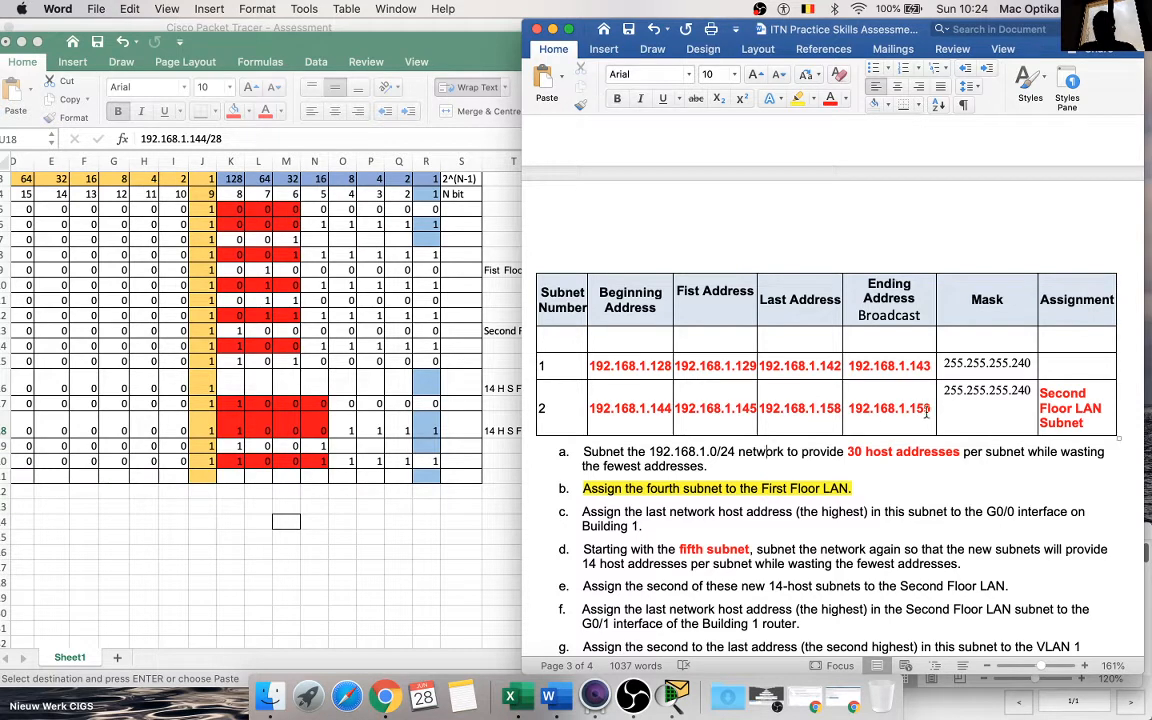
Step: Format all the addresses in the new subnet rows 1 and 2 as black, non-bold text
left_click_drag(929, 413, 585, 366)
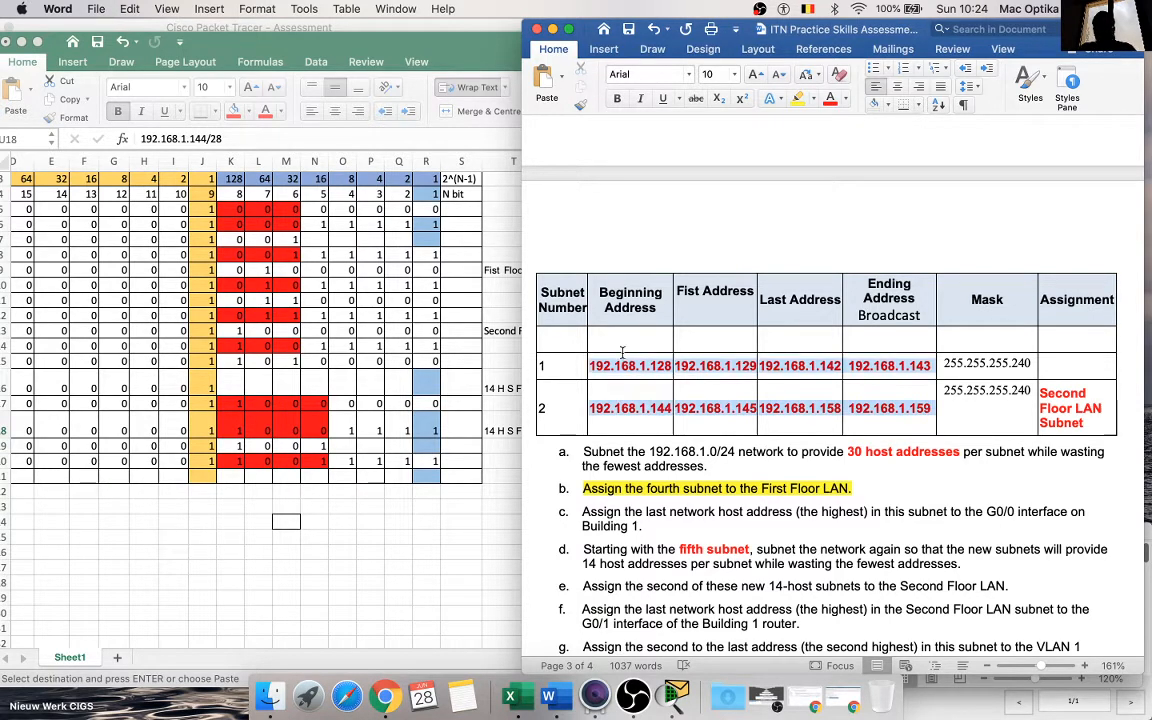
left_click(845, 99)
left_click(850, 162)
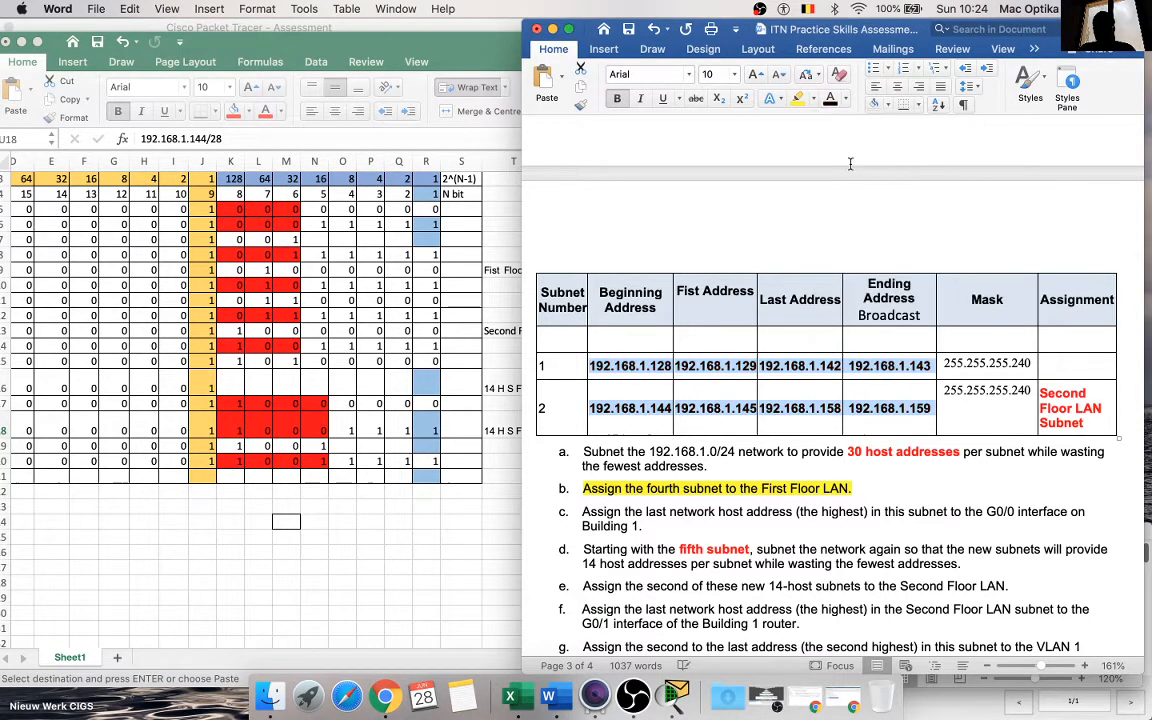
left_click(801, 258)
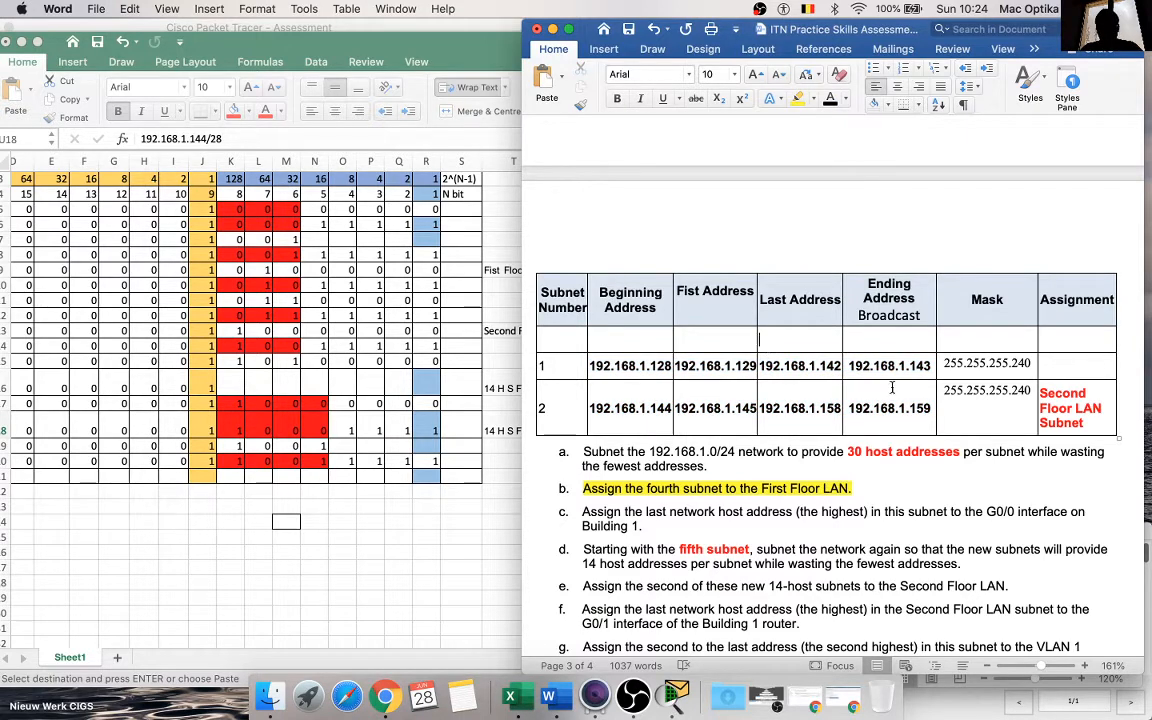
left_click_drag(917, 414, 585, 366)
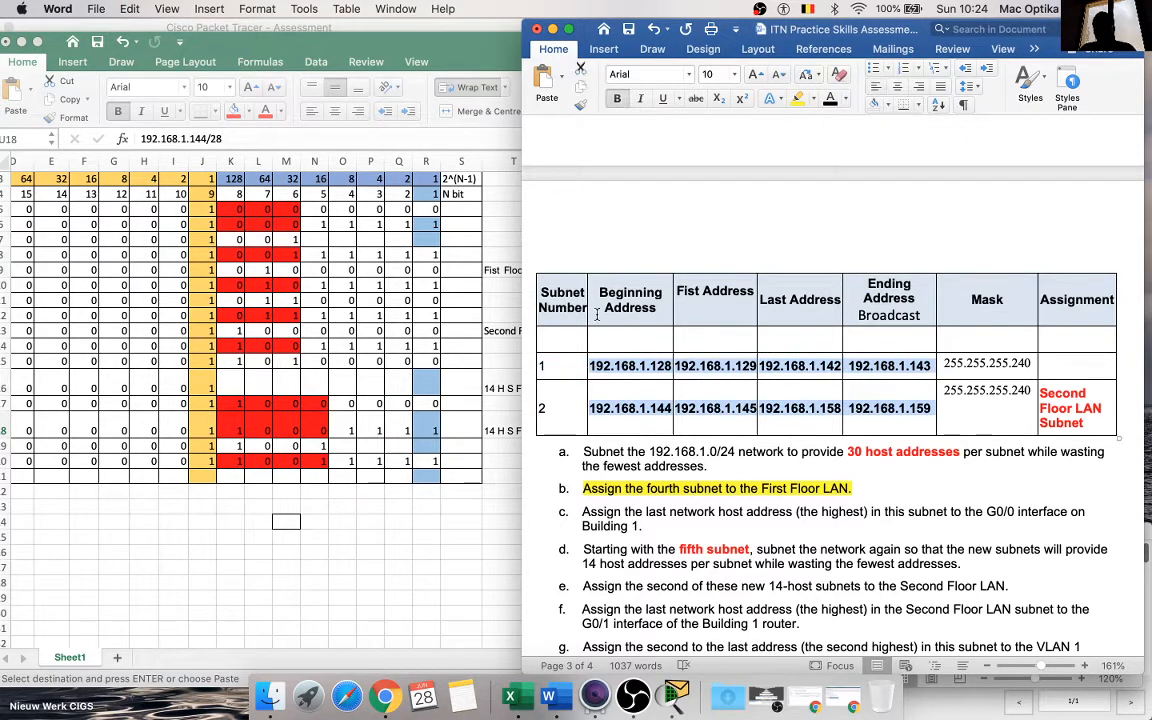
scroll(487, 340, "right", 10)
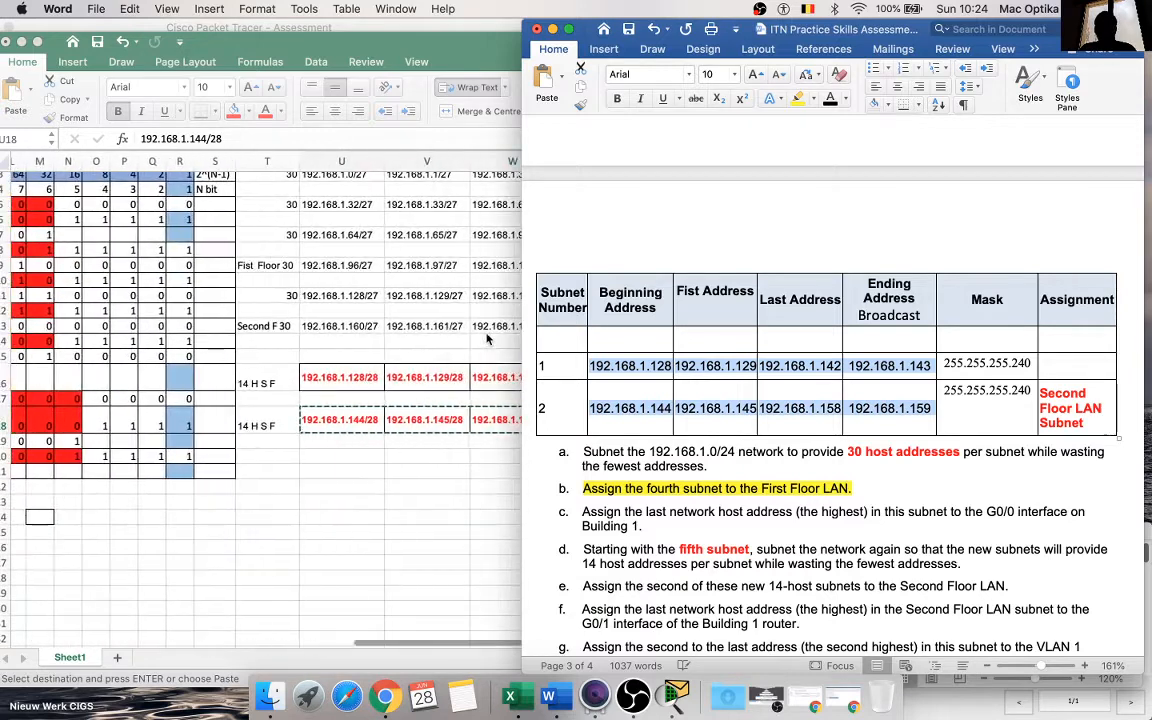
left_click(465, 447)
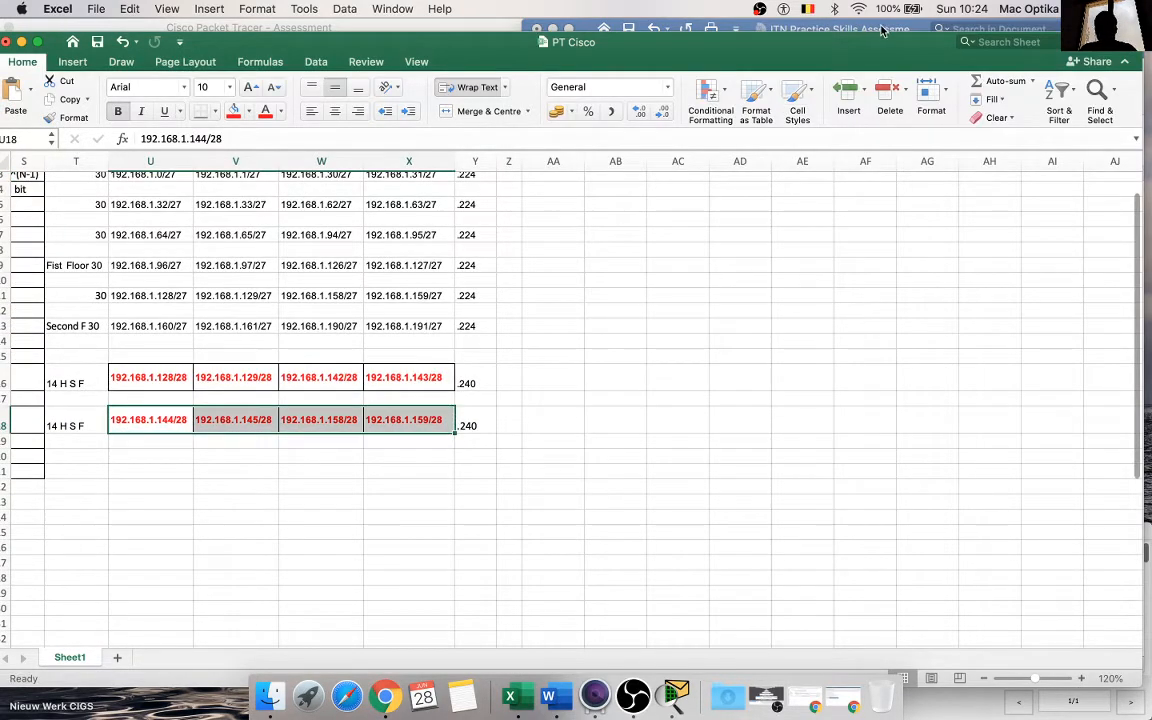
left_click(800, 28)
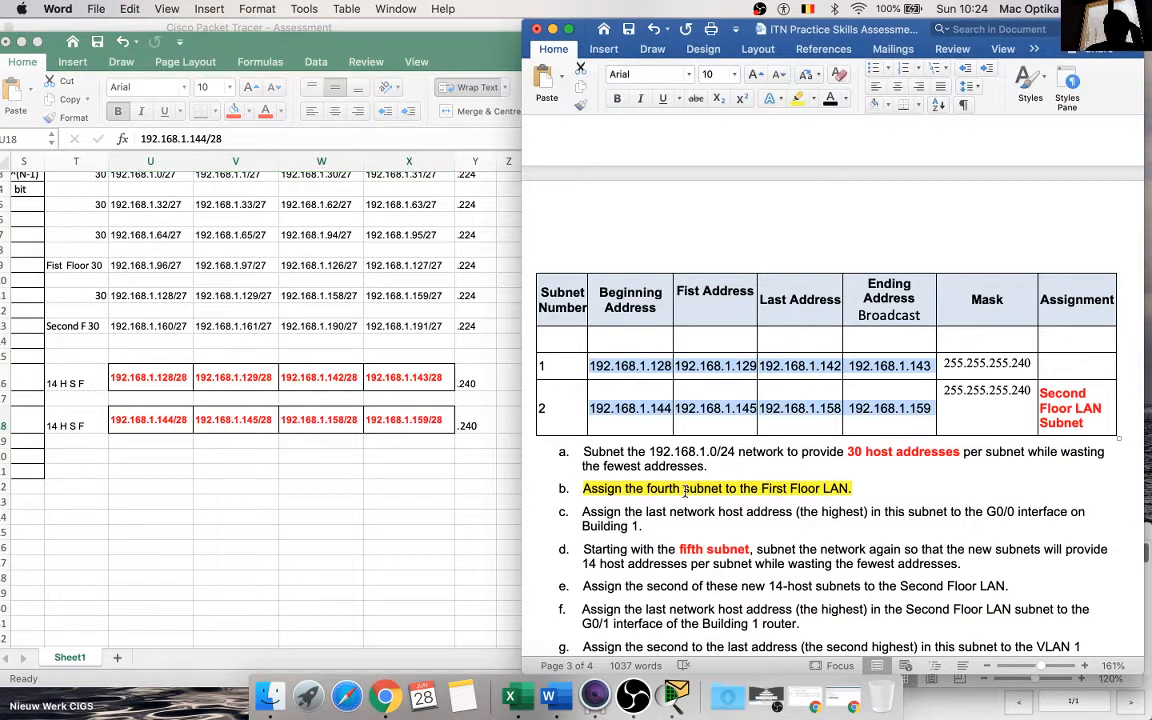
Step: Review instruction d about re-subnetting from the fifth subnet alongside the subnet addresses in the Excel sheet
scroll(686, 491, "down", 1)
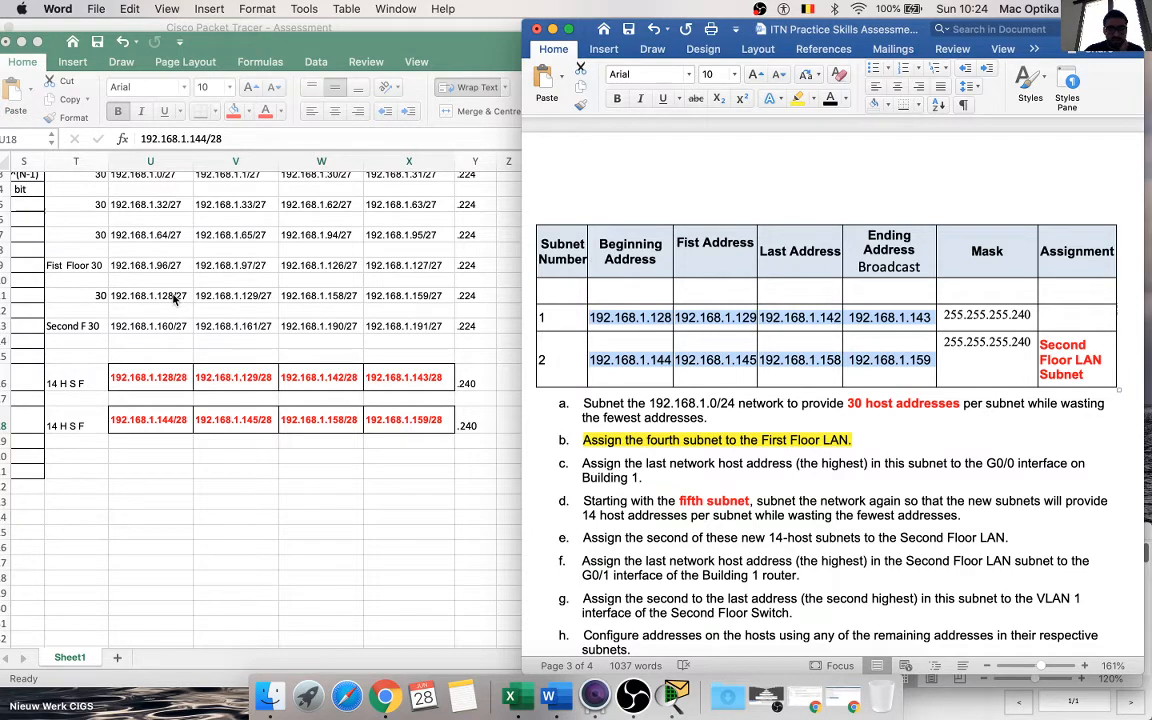
scroll(173, 298, "up", 2)
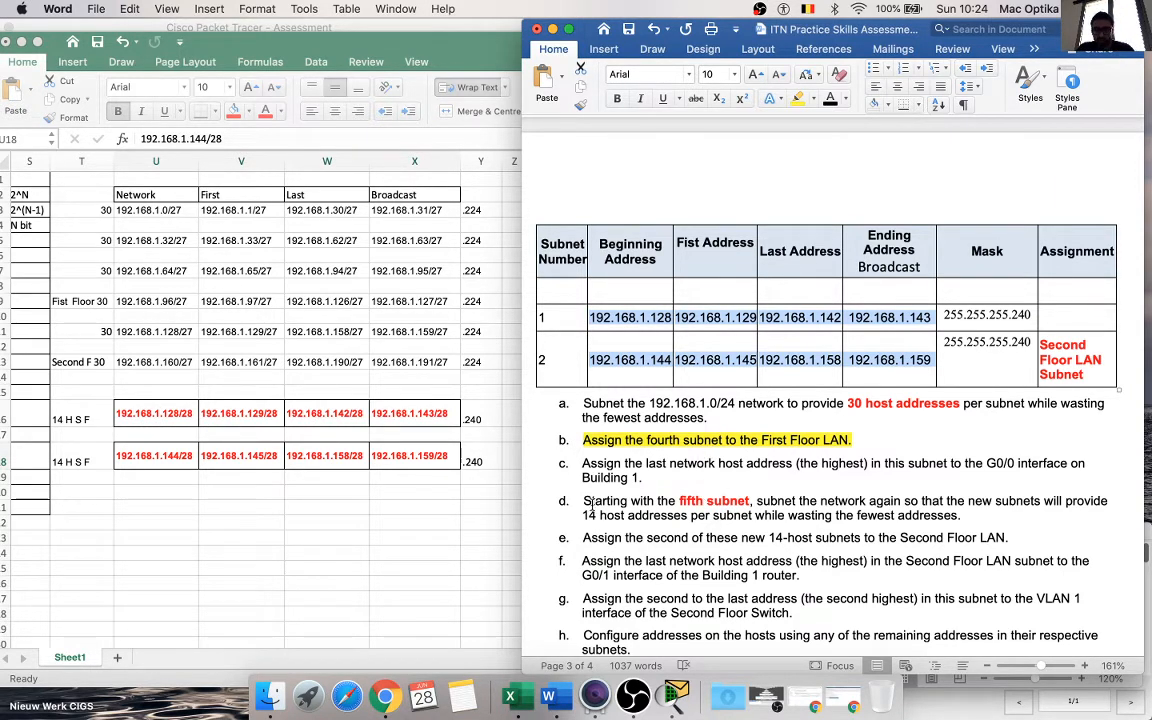
left_click_drag(583, 501, 1062, 508)
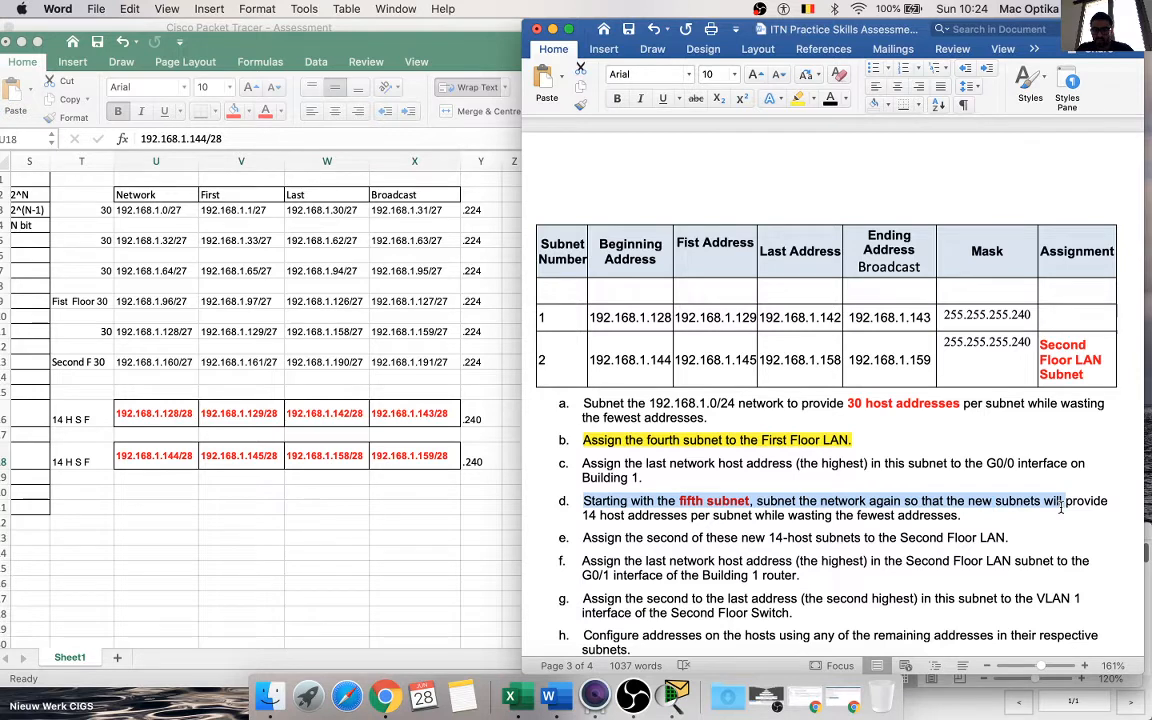
Step: Review instructions d and e about the new 14-host subnets against the Second Floor LAN row of the subnet table
left_click_drag(1062, 507, 968, 518)
scroll(800, 515, "down", 2)
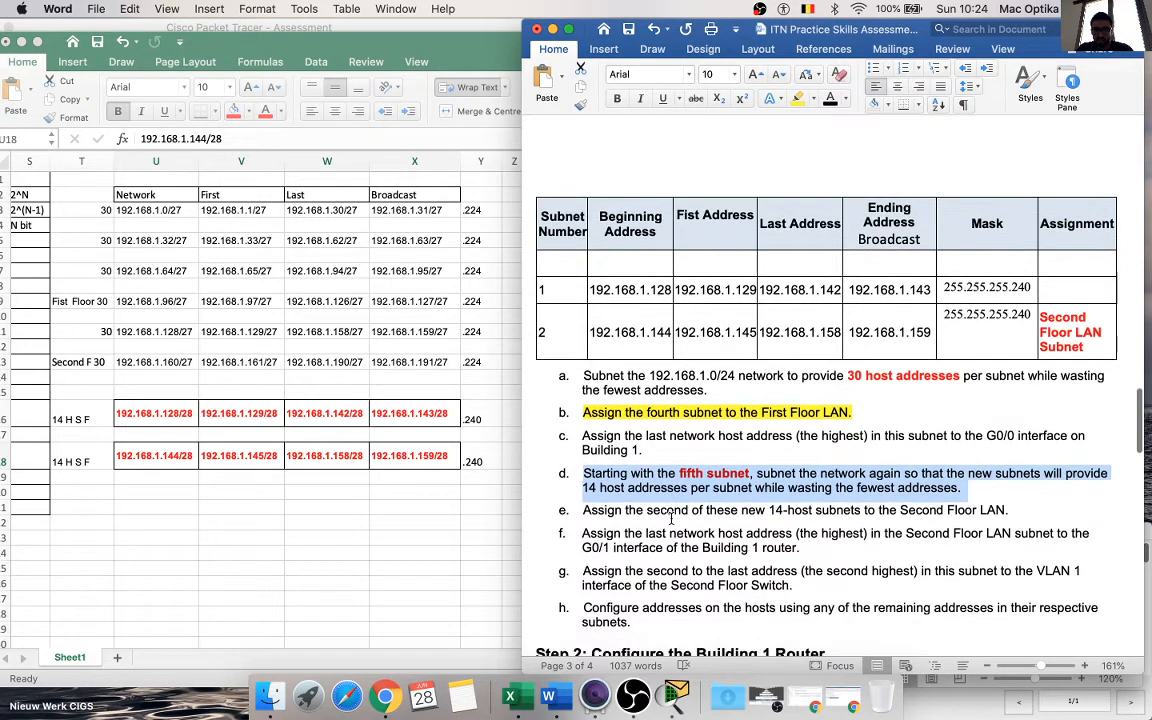
left_click(660, 510)
left_click_drag(588, 511, 1008, 511)
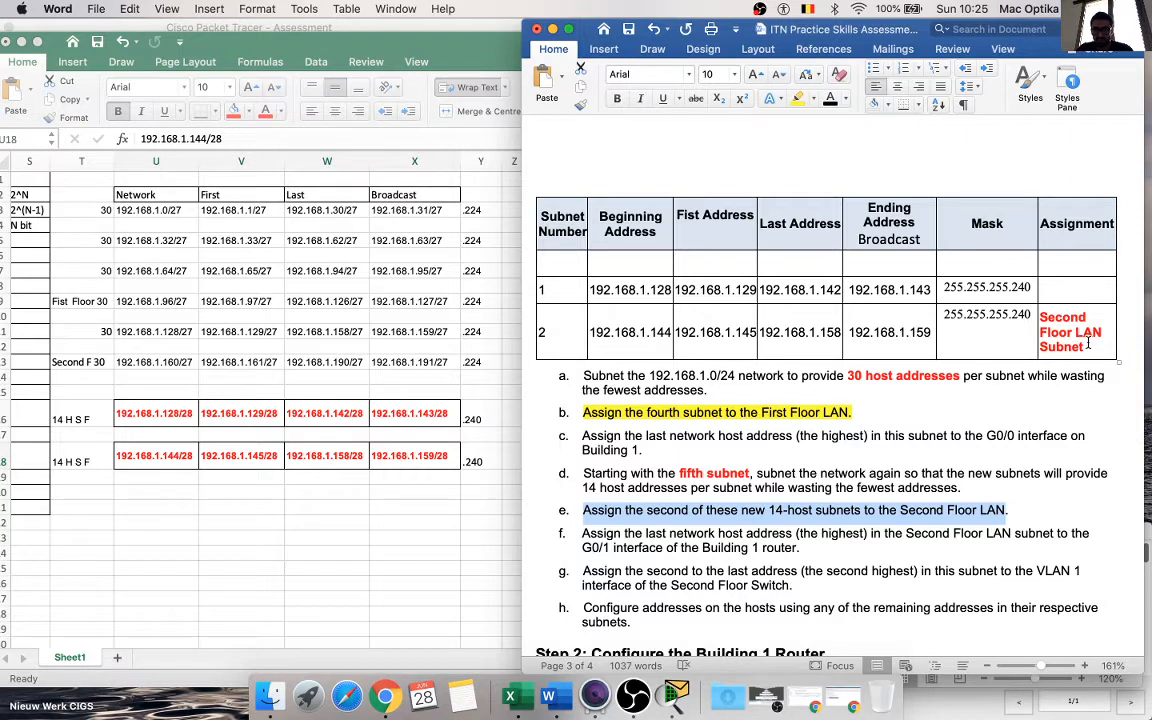
left_click_drag(978, 305, 604, 332)
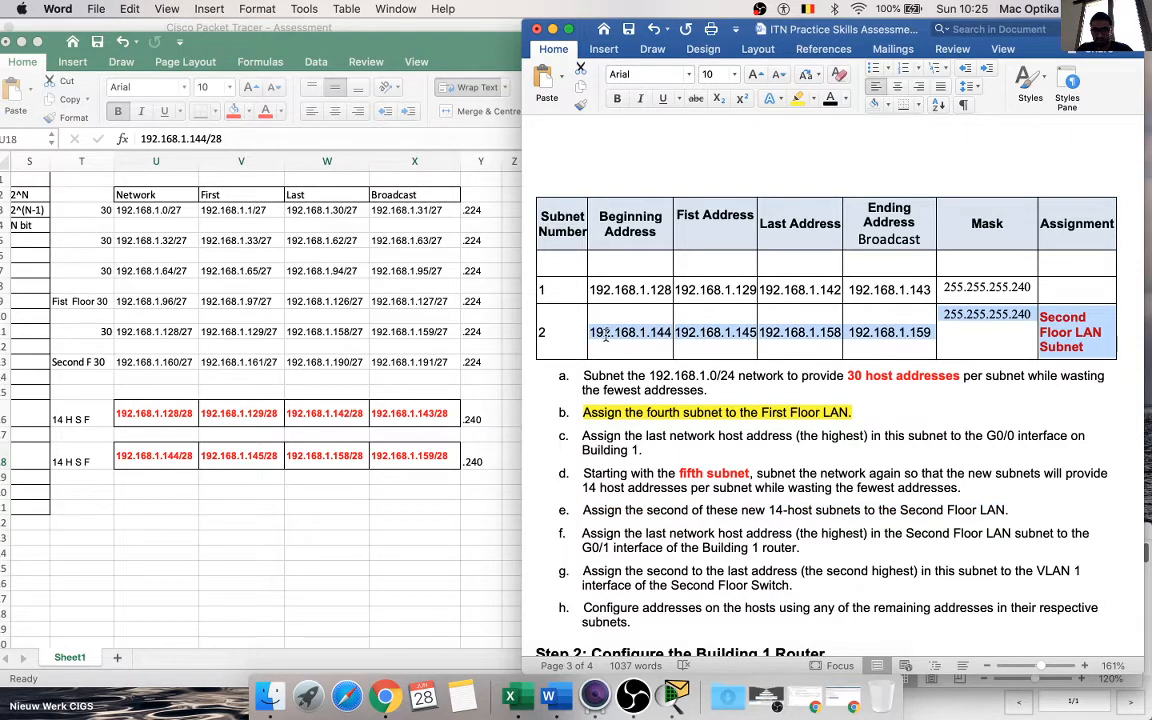
left_click(680, 548)
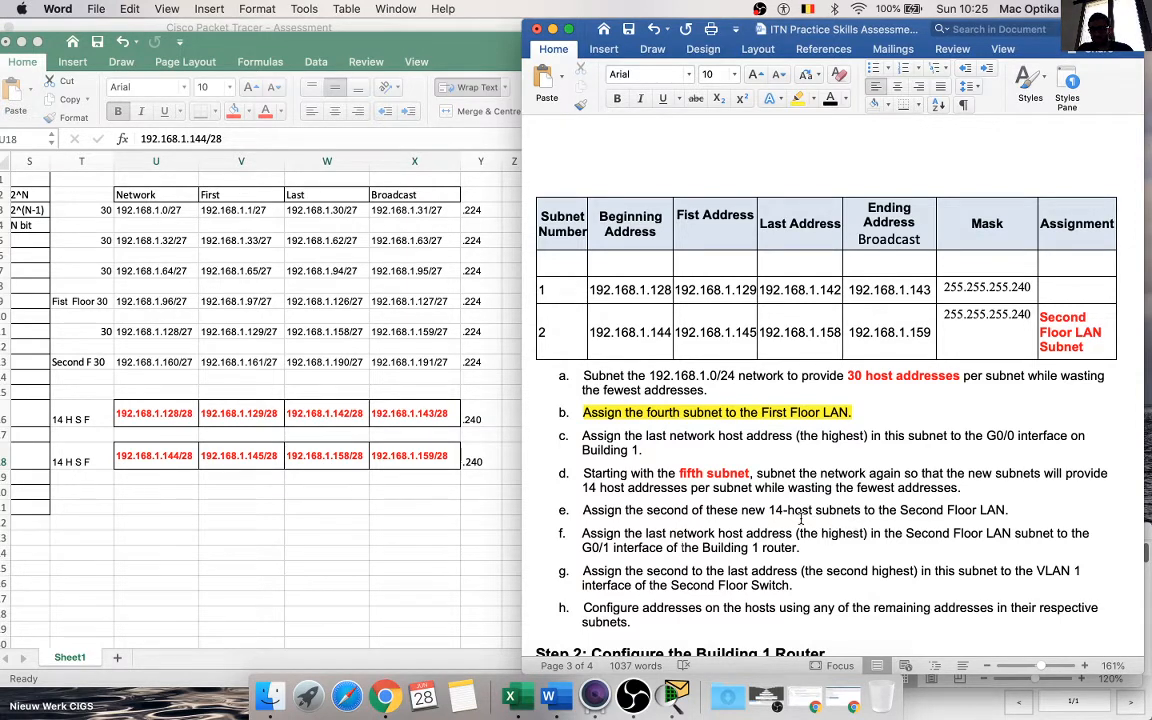
Step: Add "(14)" after subnet numbers 1 and 2 in the second subnet table
left_click(555, 290)
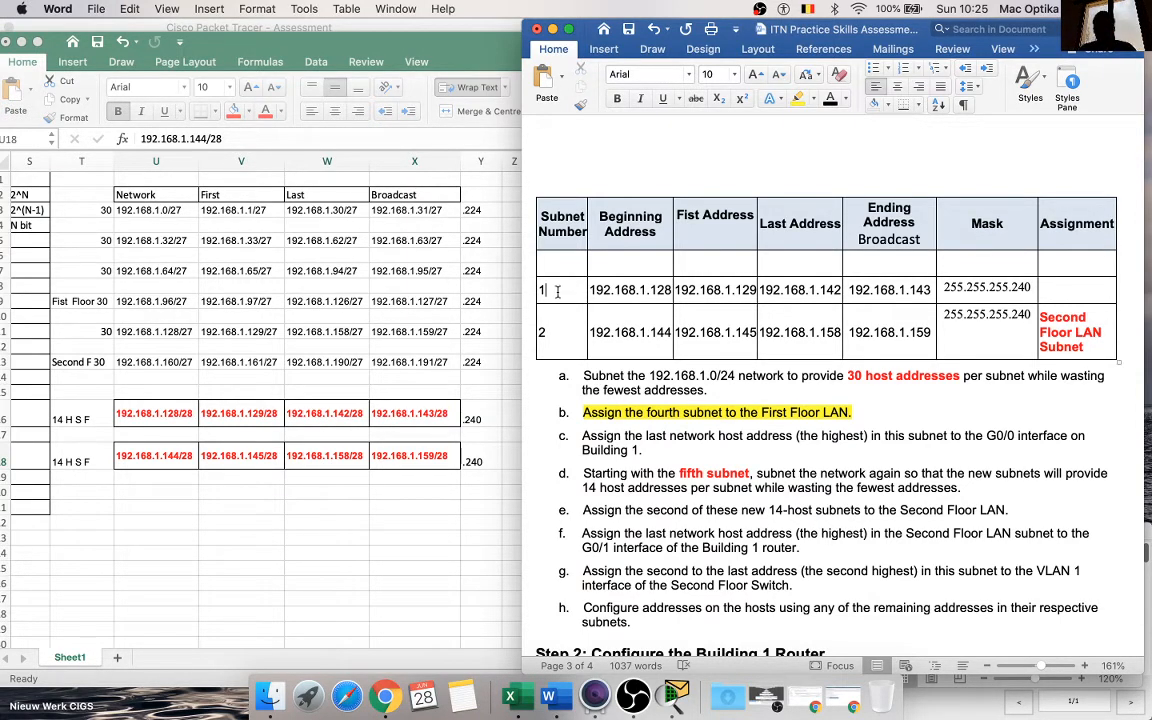
type("(")
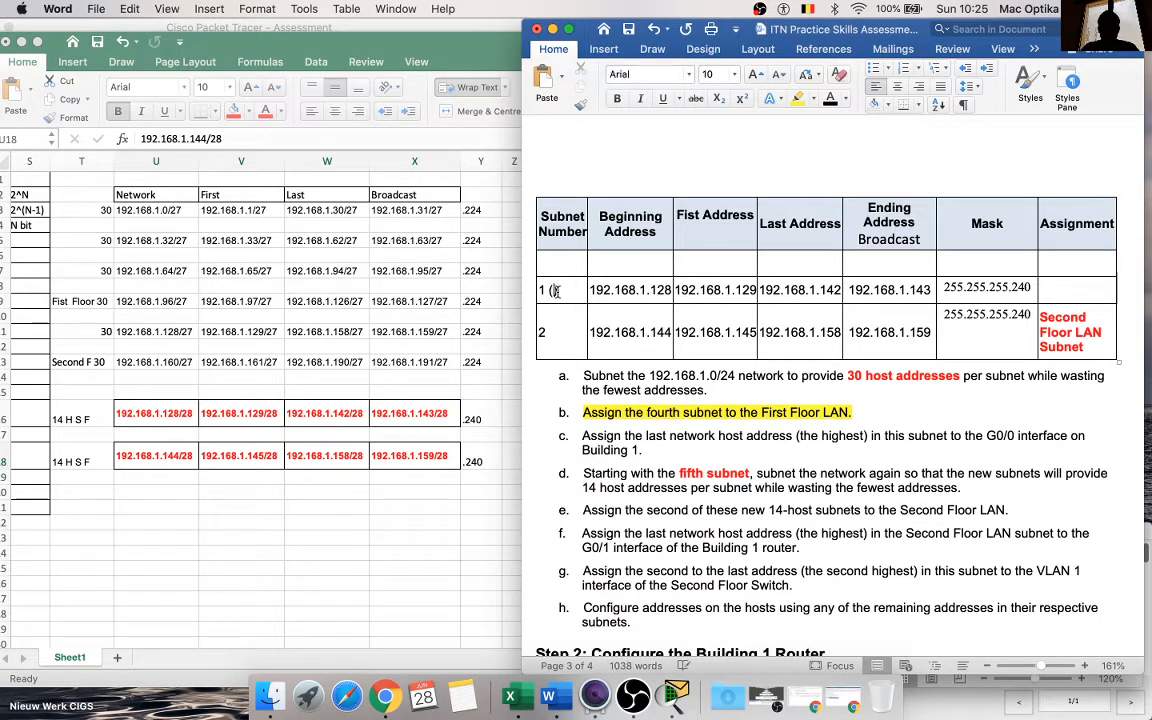
type("14)")
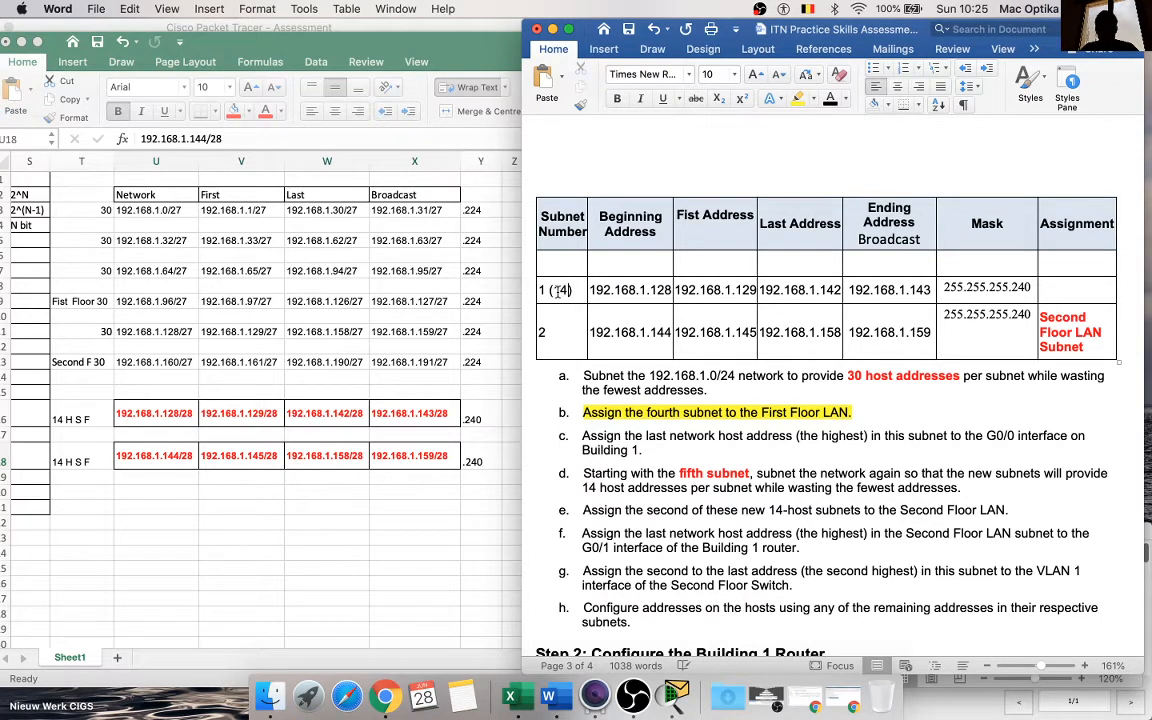
left_click(544, 332)
left_click(573, 331)
type("(1)")
left_click(781, 547)
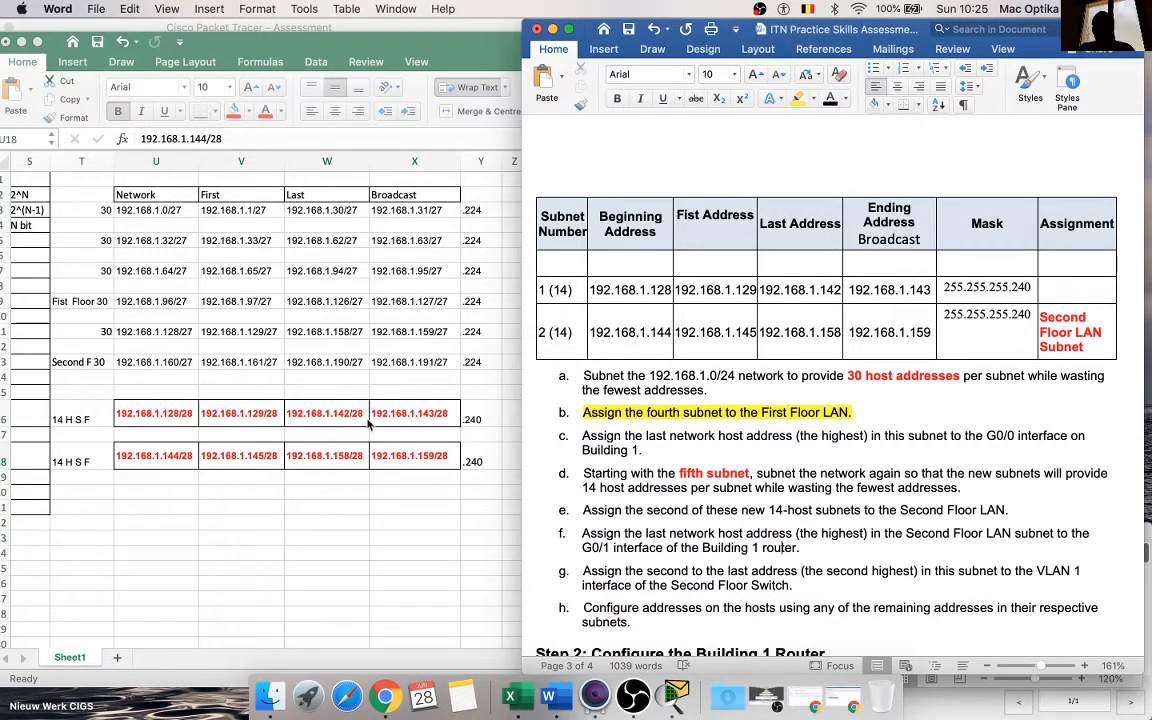
Step: Minimize the PT Cisco workbook so the Packet Tracer topology sits beside the Word instructions
left_click(310, 43)
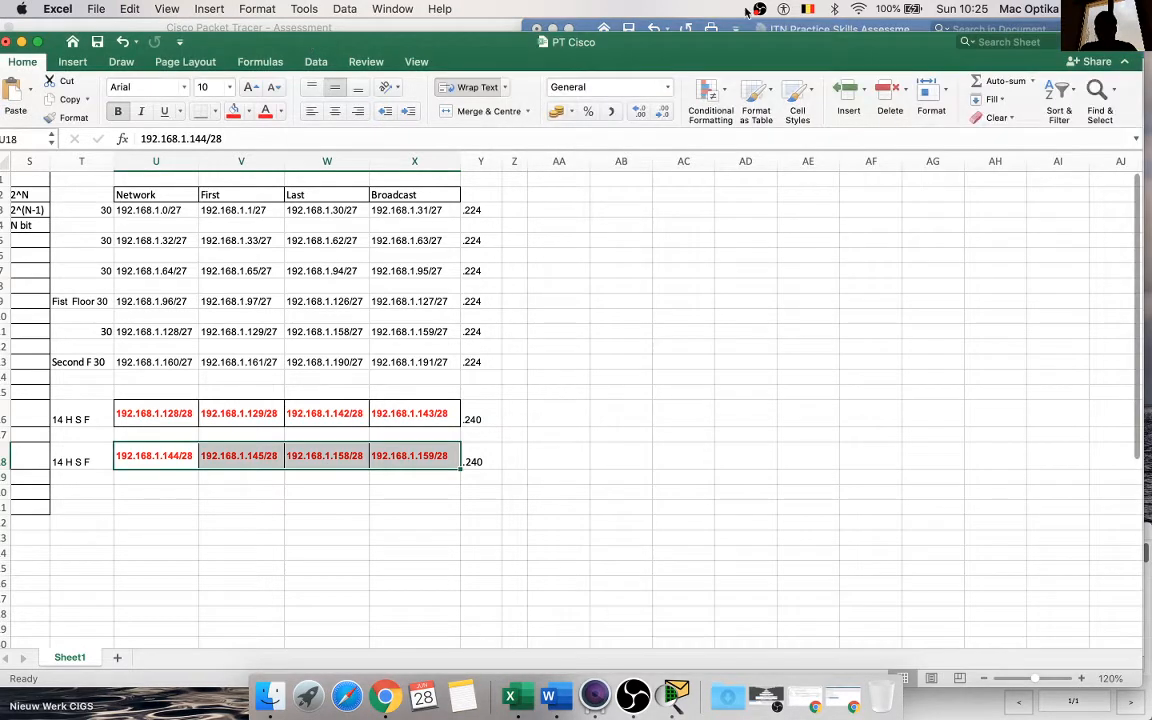
left_click(786, 27)
left_click(391, 487)
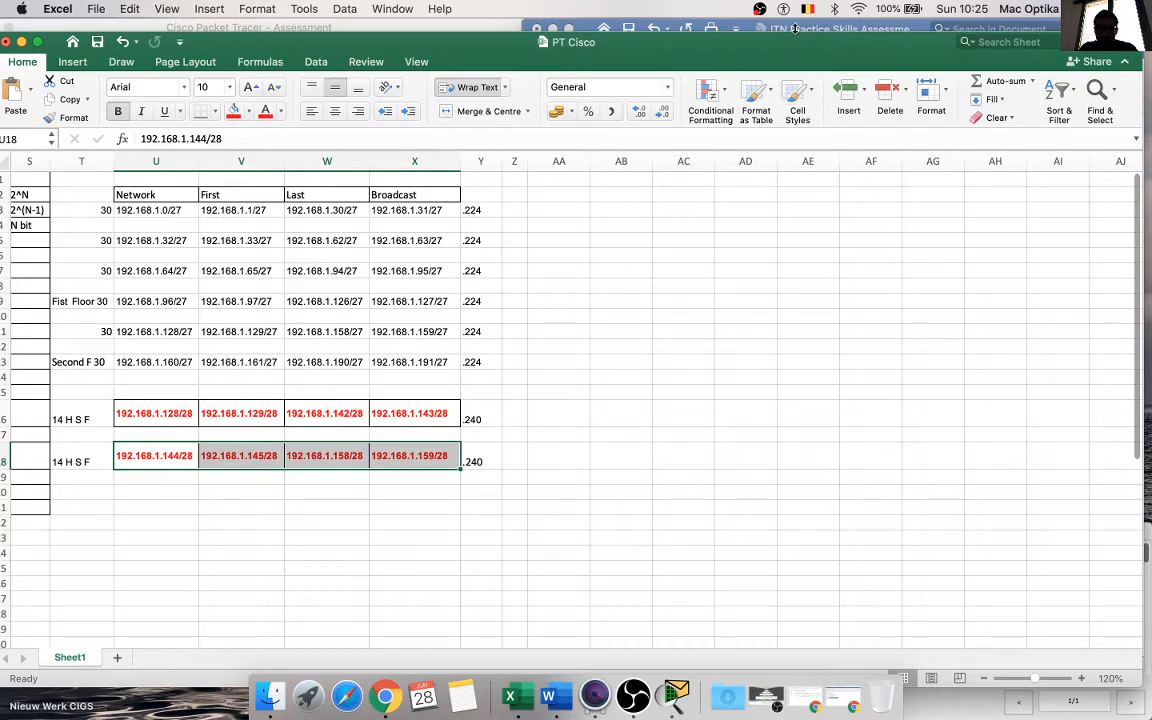
left_click(718, 28)
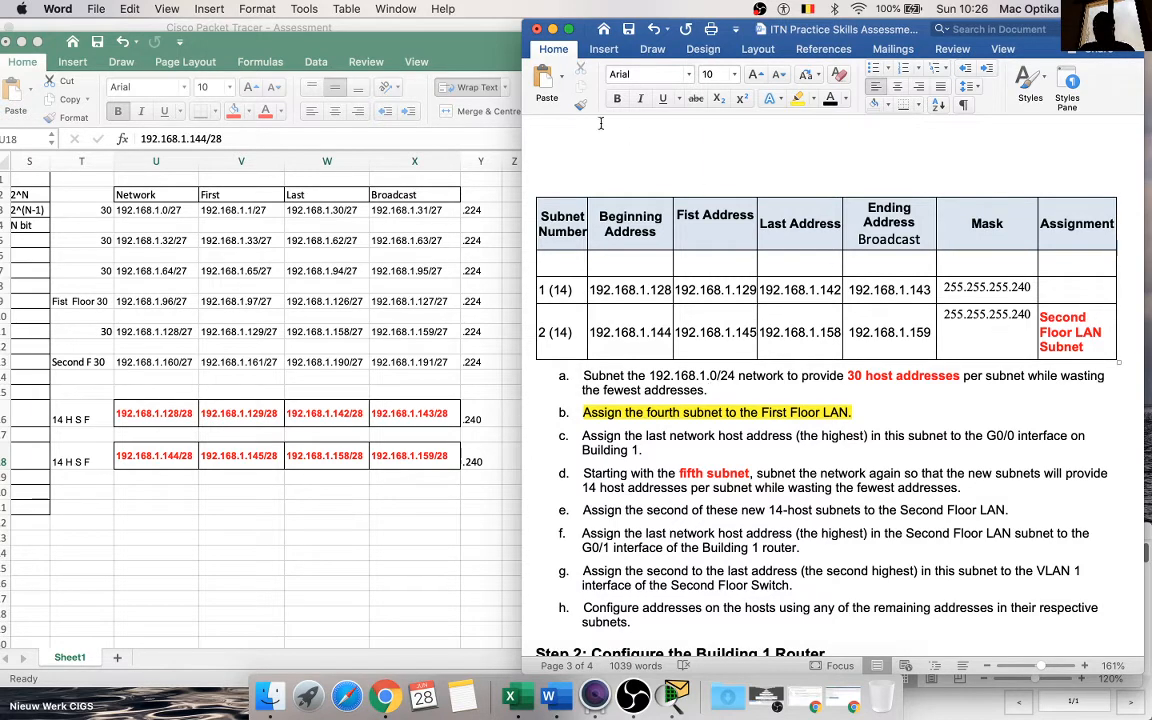
left_click(552, 29)
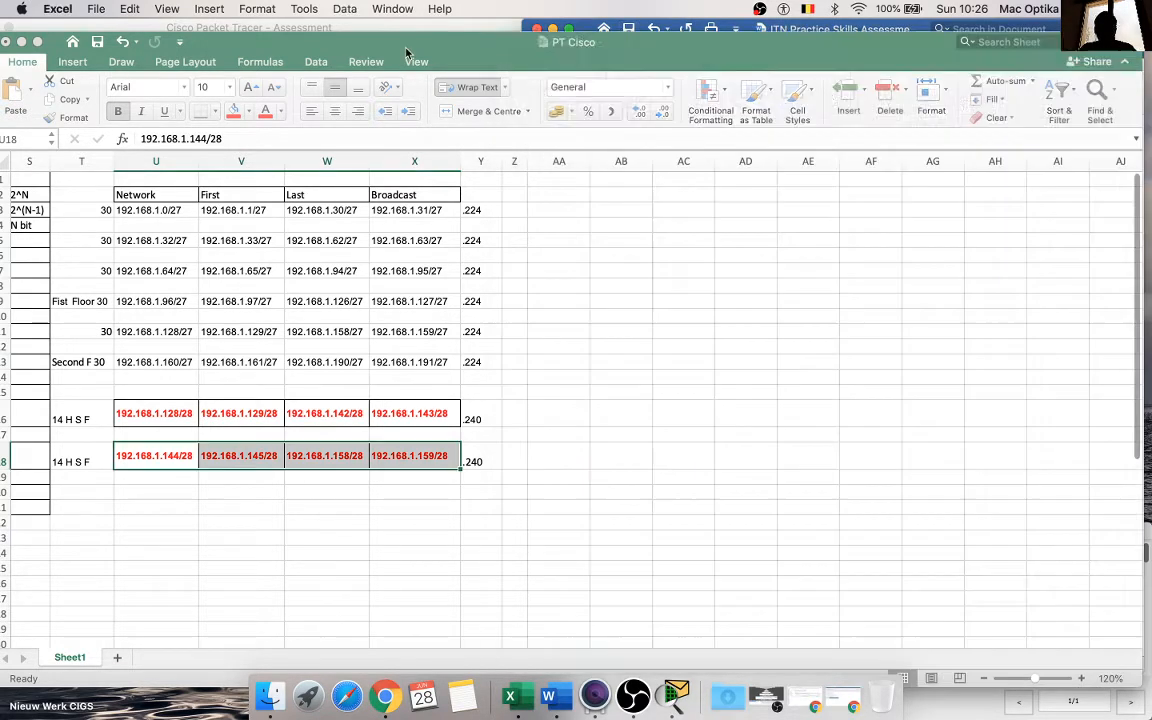
left_click(22, 40)
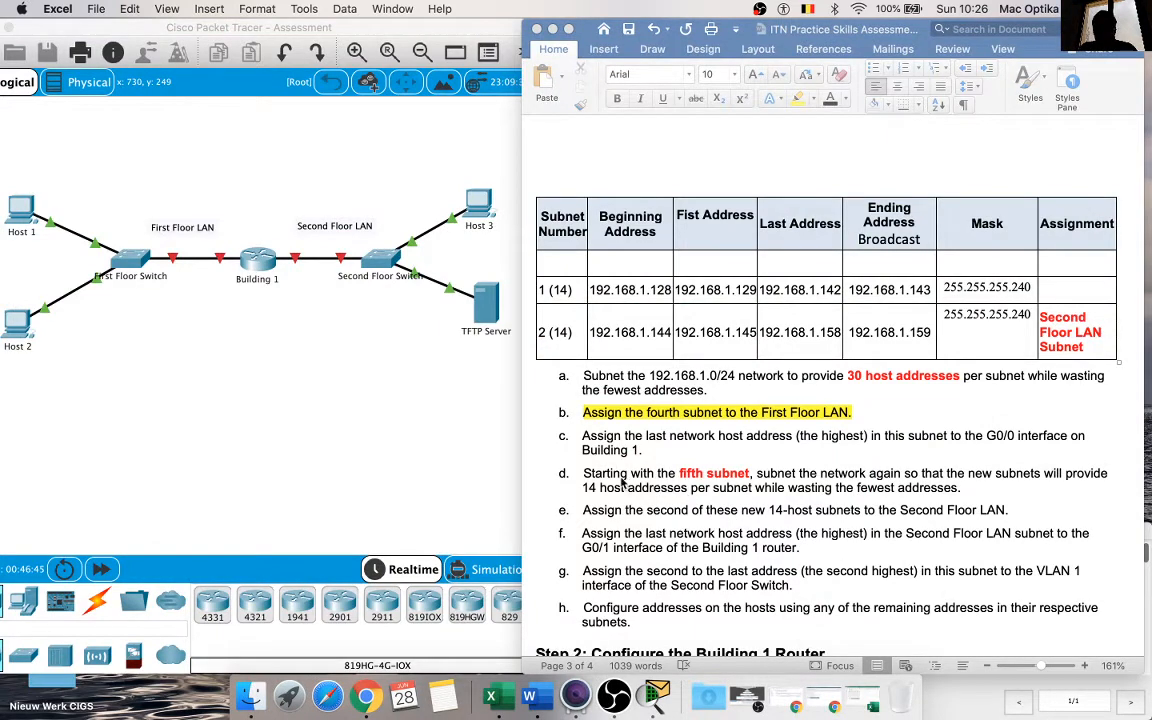
Step: Highlight the whole 2 (14) Second Floor LAN row in yellow, following instruction e
left_click(590, 480)
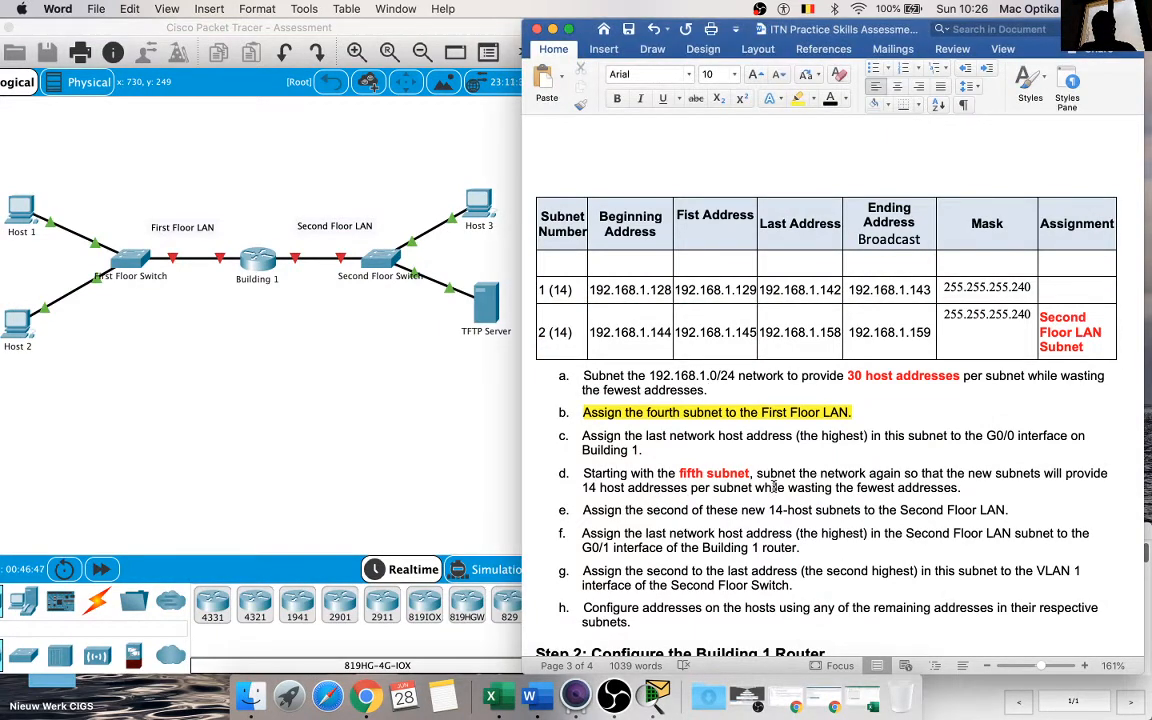
scroll(592, 480, "down", 2)
left_click_drag(592, 452, 1008, 452)
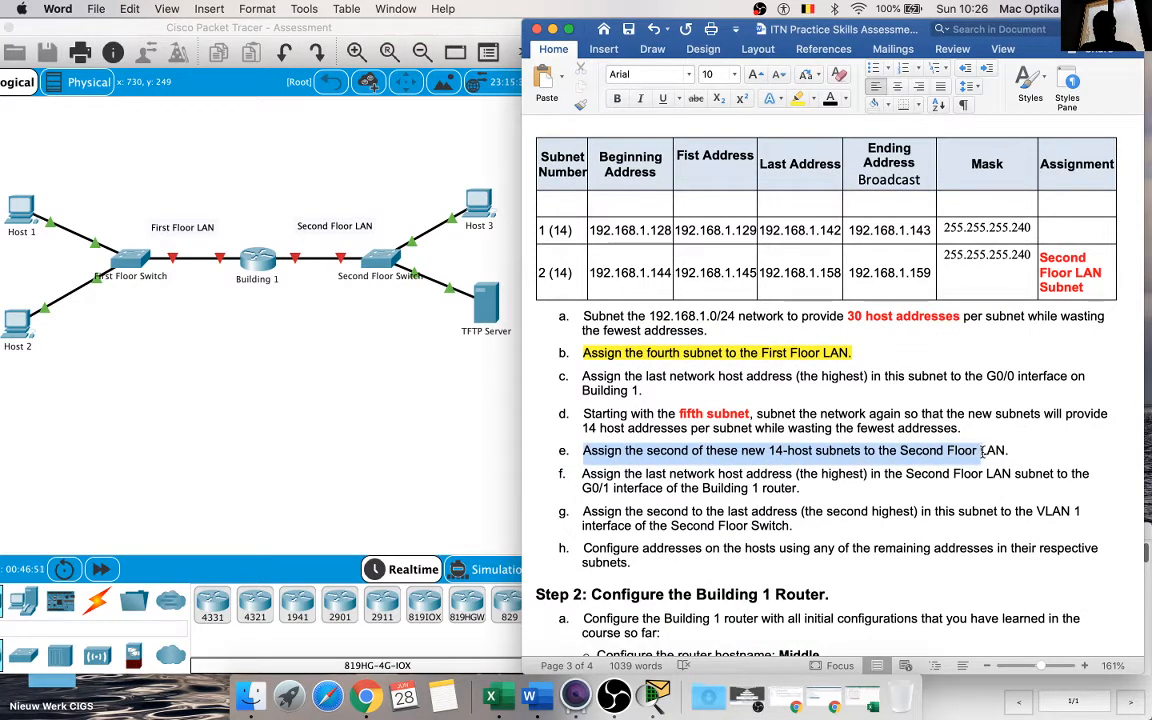
left_click_drag(1087, 287, 548, 270)
left_click(797, 100)
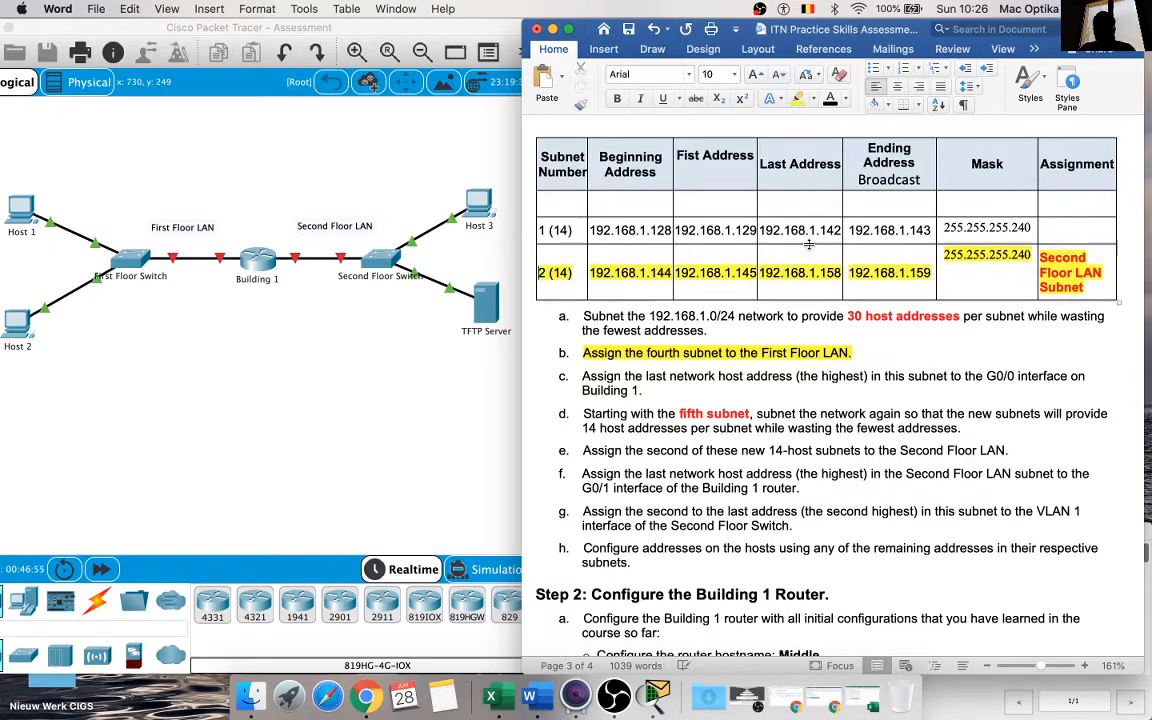
scroll(810, 243, "up", 10)
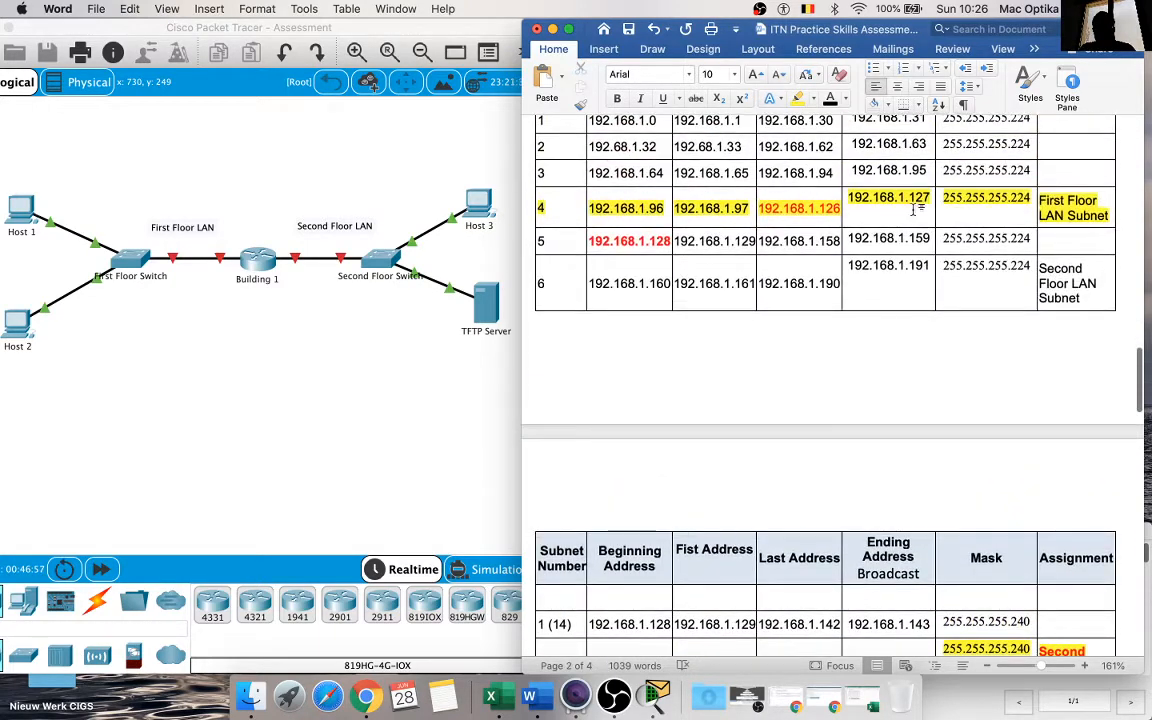
scroll(861, 283, "down", 3)
scroll(861, 283, "down", 6)
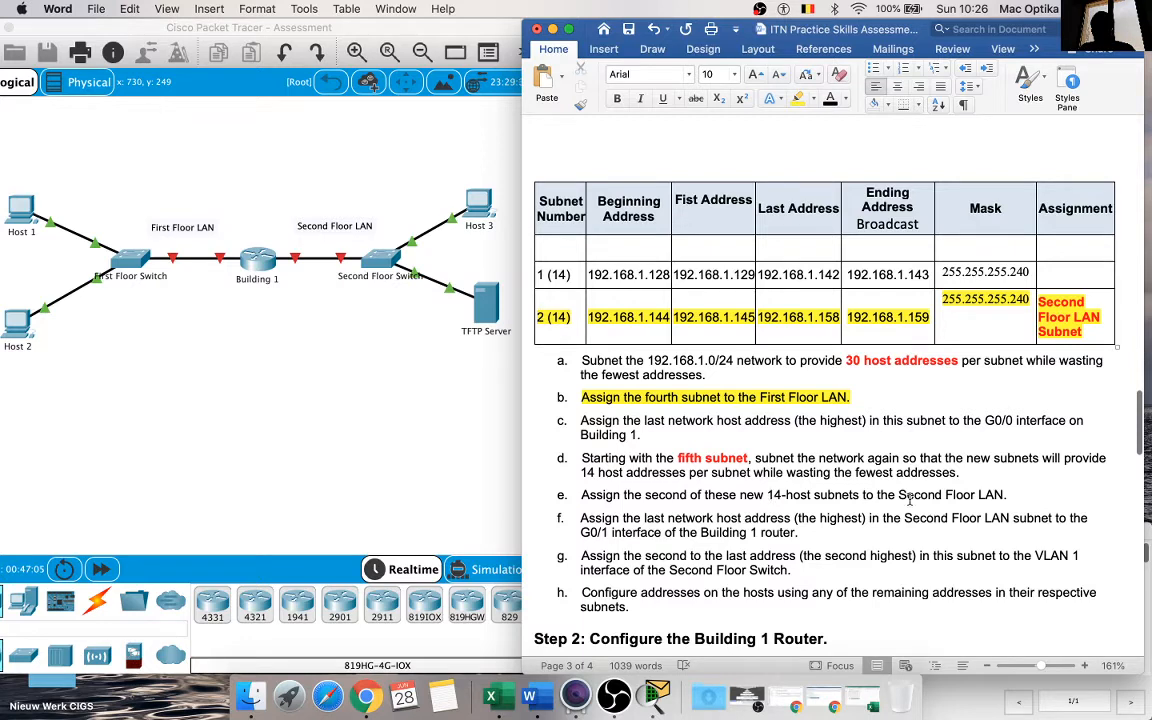
Step: Copy subnet 2's last address, 192.168.1.158, into the IPv4 cell of Building 1's G0/1 interface in the Addressing Table
scroll(1021, 494, "down", 2)
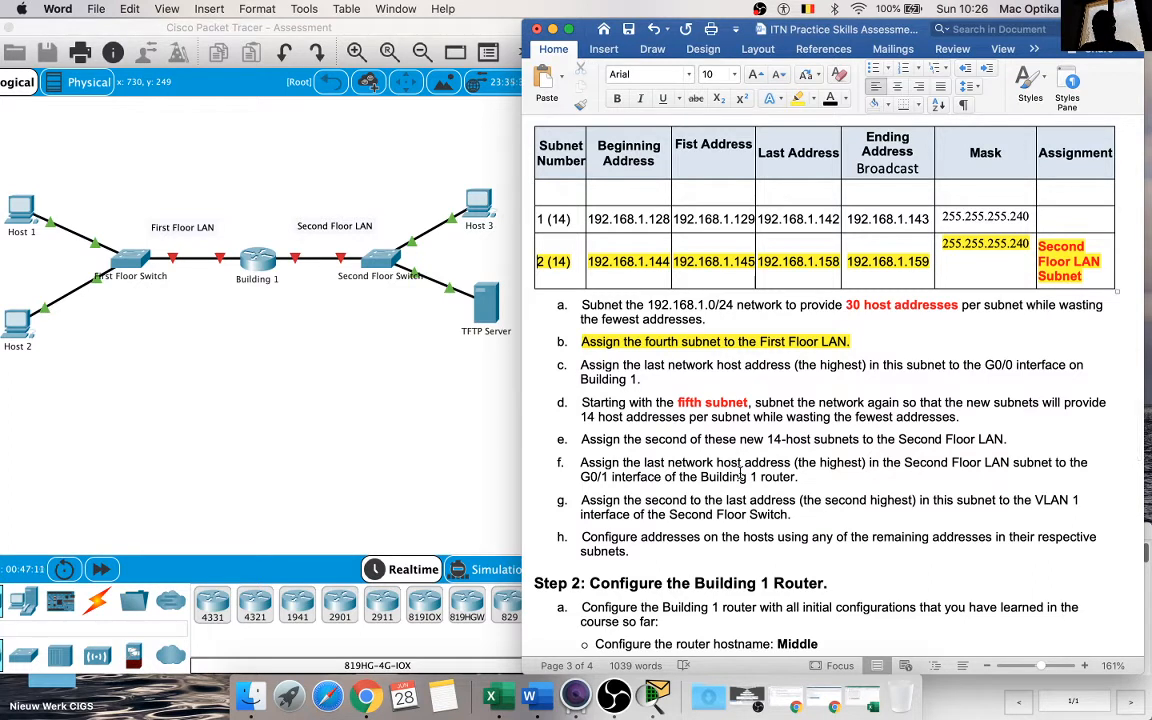
double_click(832, 264)
key("super+c")
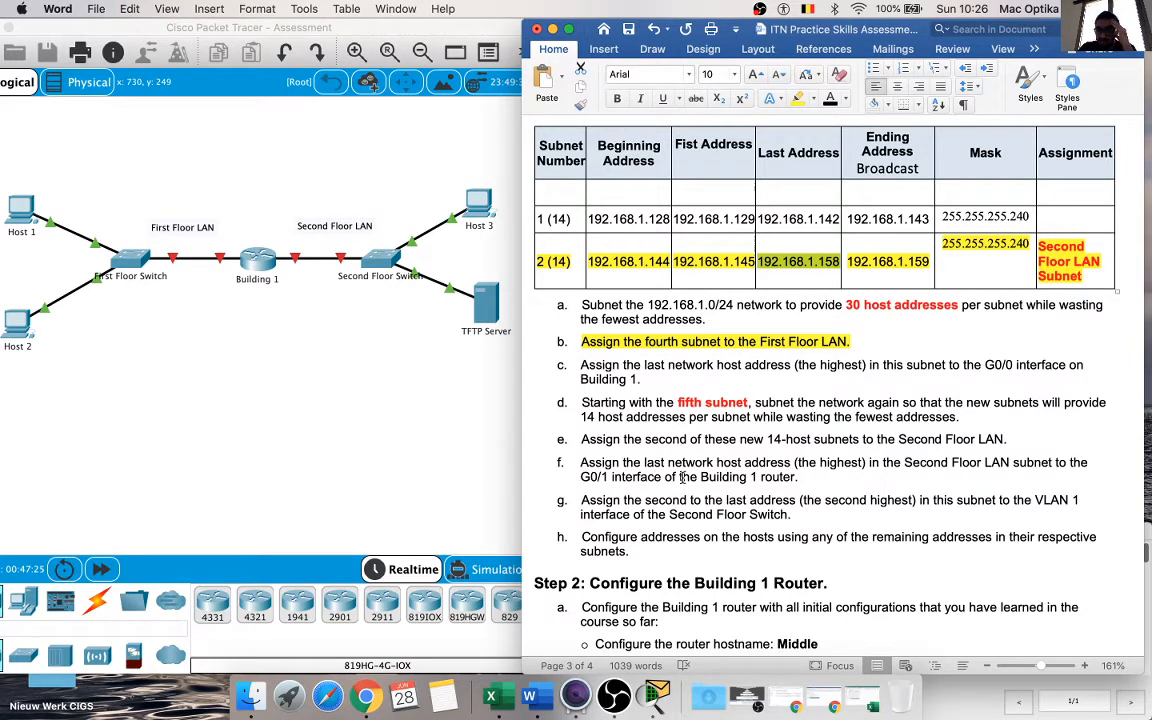
scroll(700, 480, "up", 3)
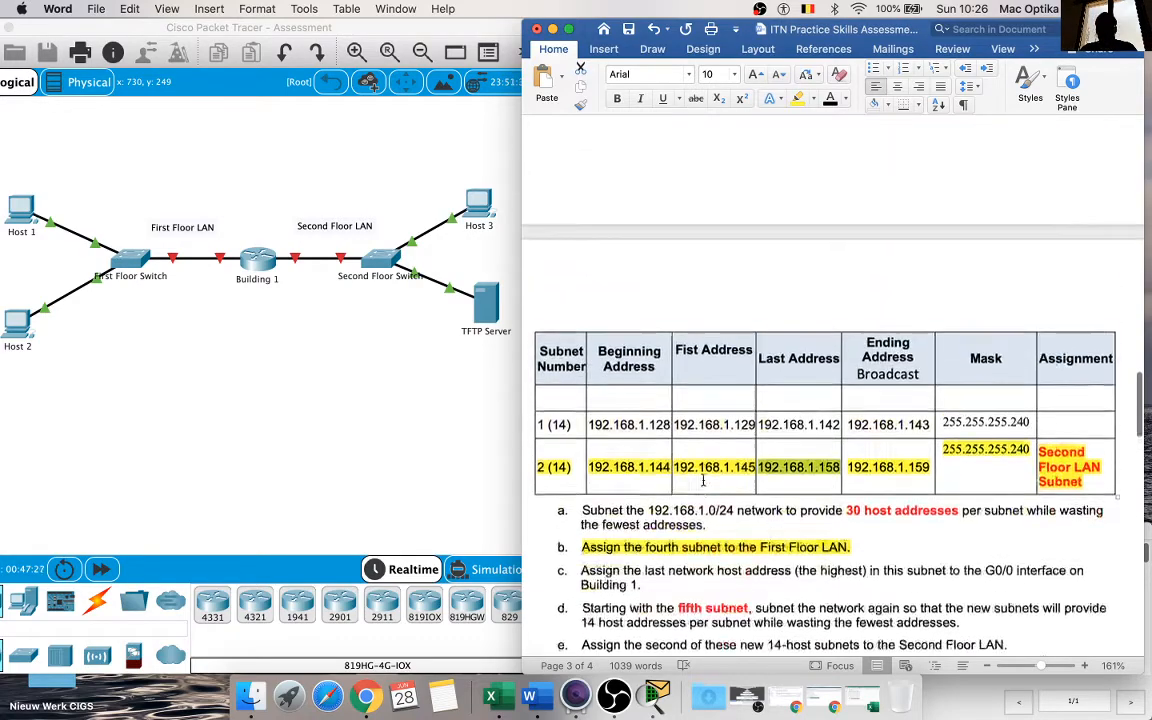
scroll(703, 480, "up", 10)
scroll(740, 475, "down", 10)
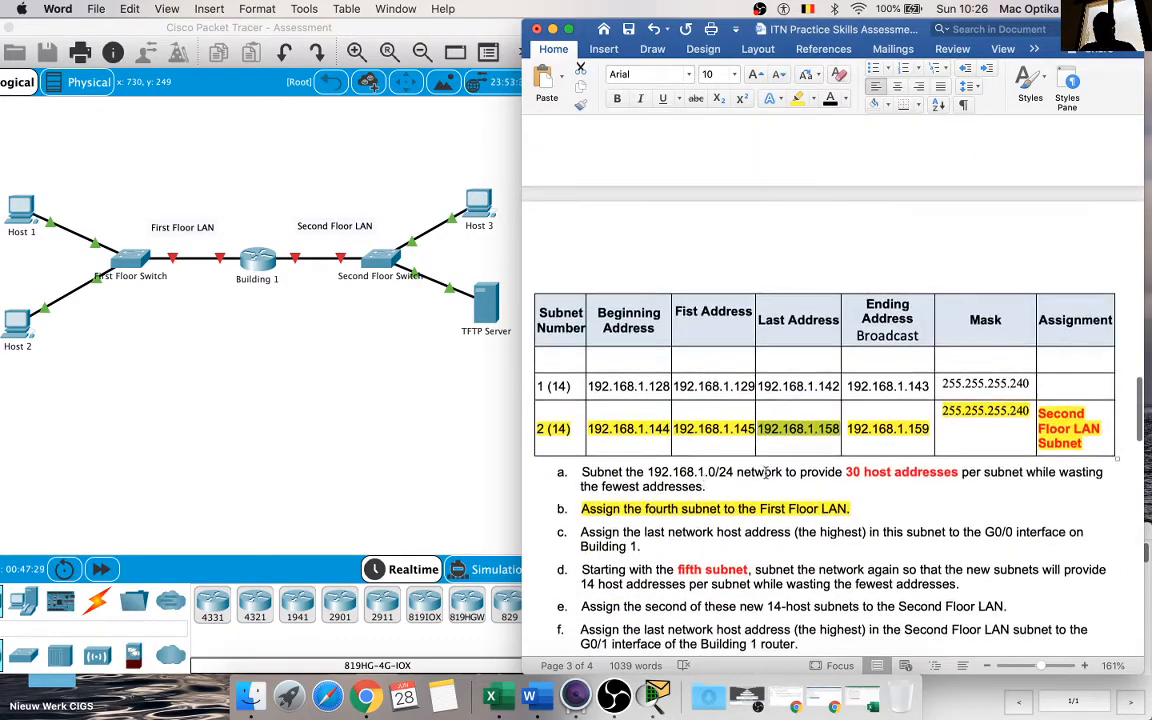
scroll(807, 462, "down", 1)
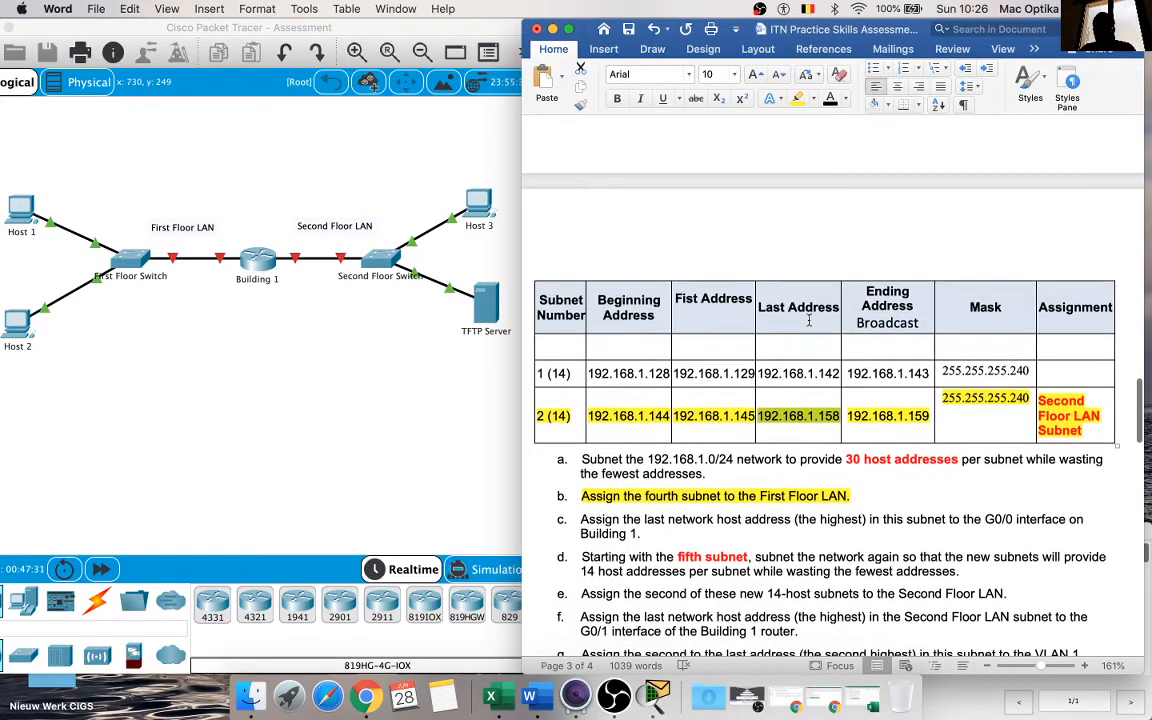
scroll(821, 368, "up", 15)
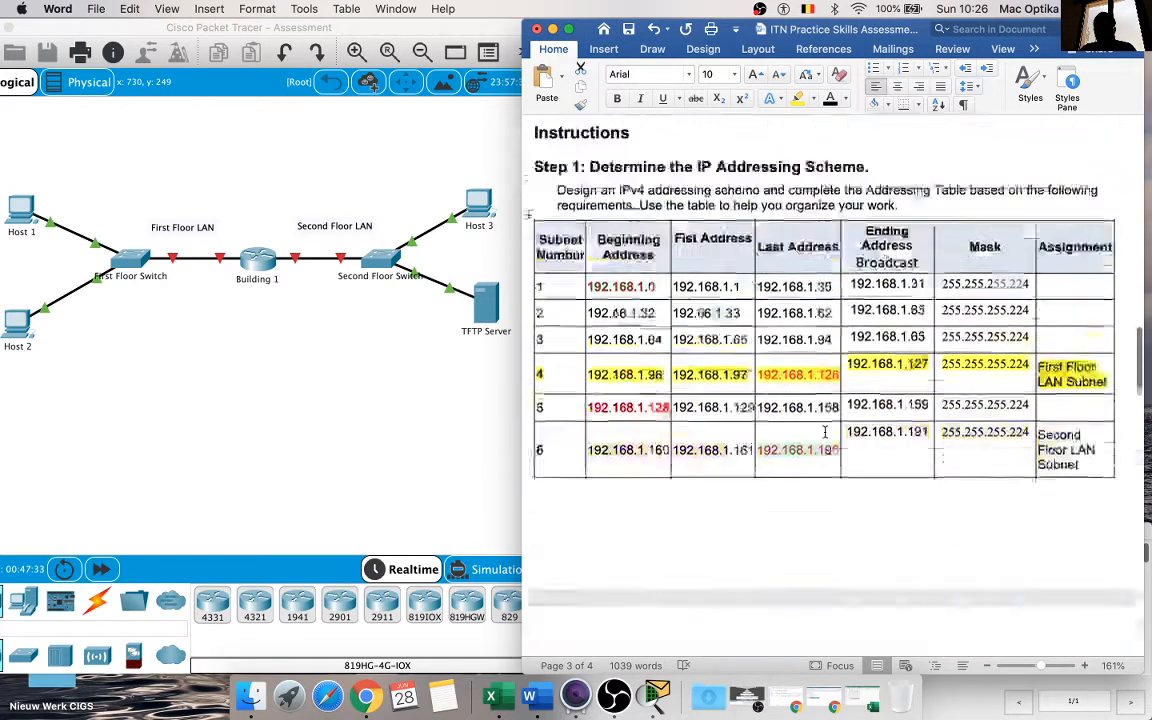
scroll(825, 430, "down", 2)
left_click(805, 442)
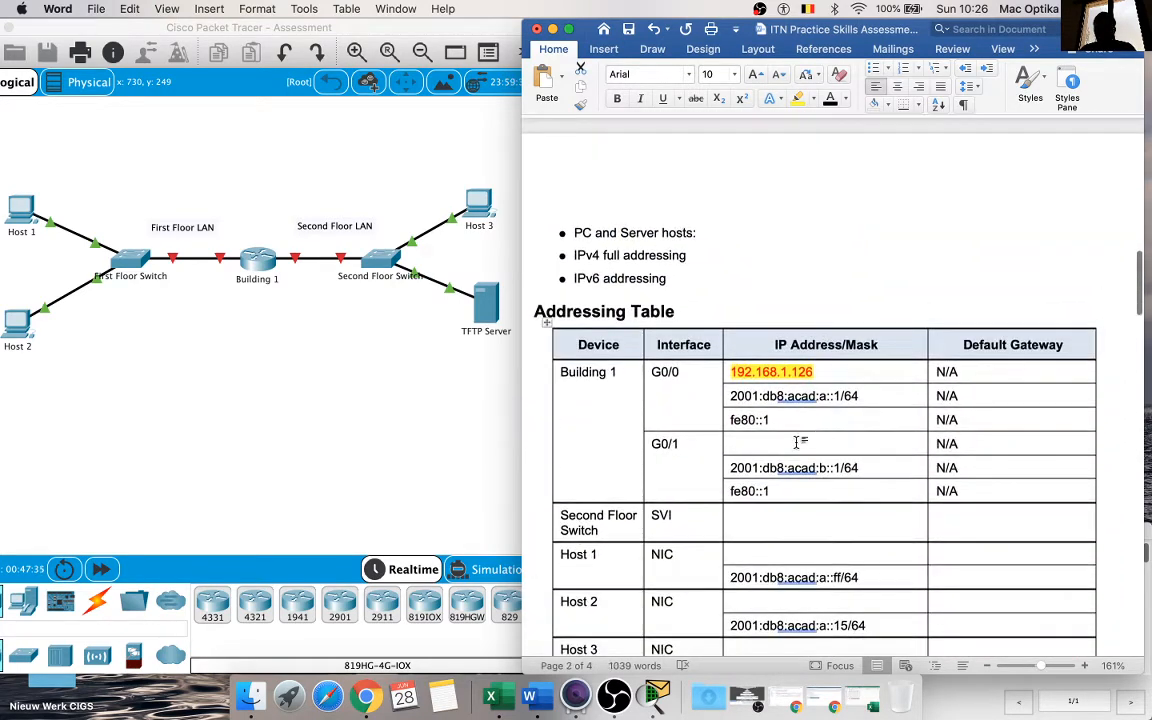
key("super+v")
left_click(861, 467)
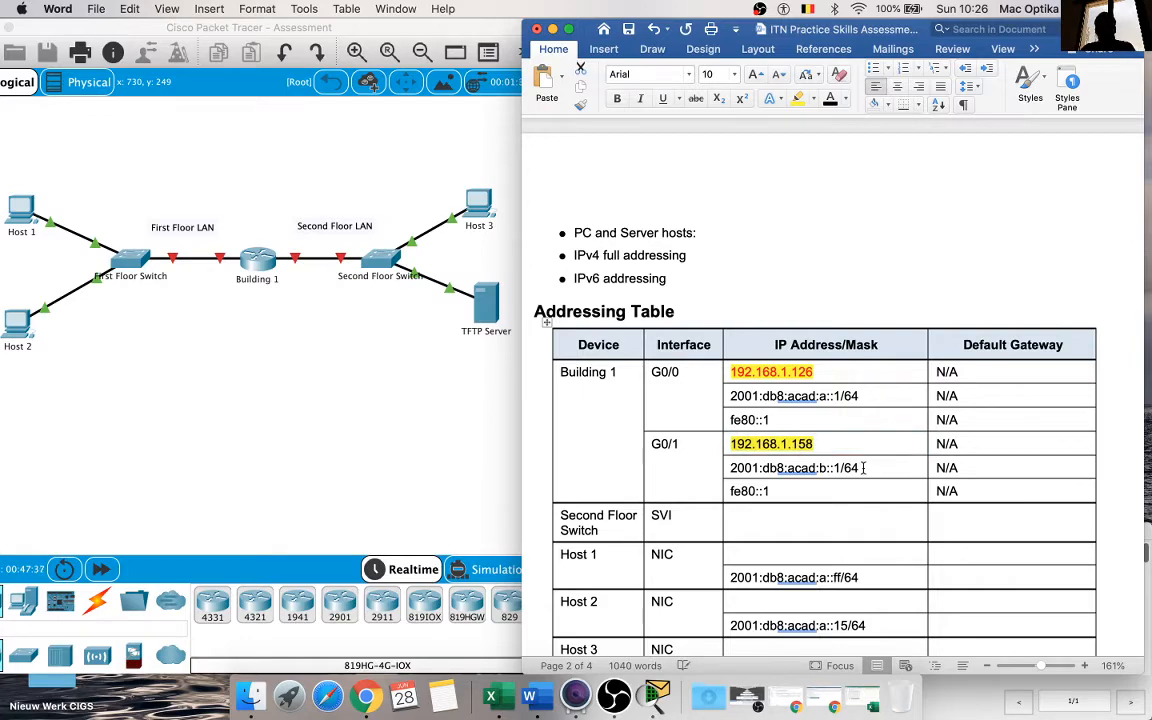
Step: Examine the remaining address assignment instructions alongside both subnet tables and the empty Addressing Table cells
scroll(863, 467, "down", 2)
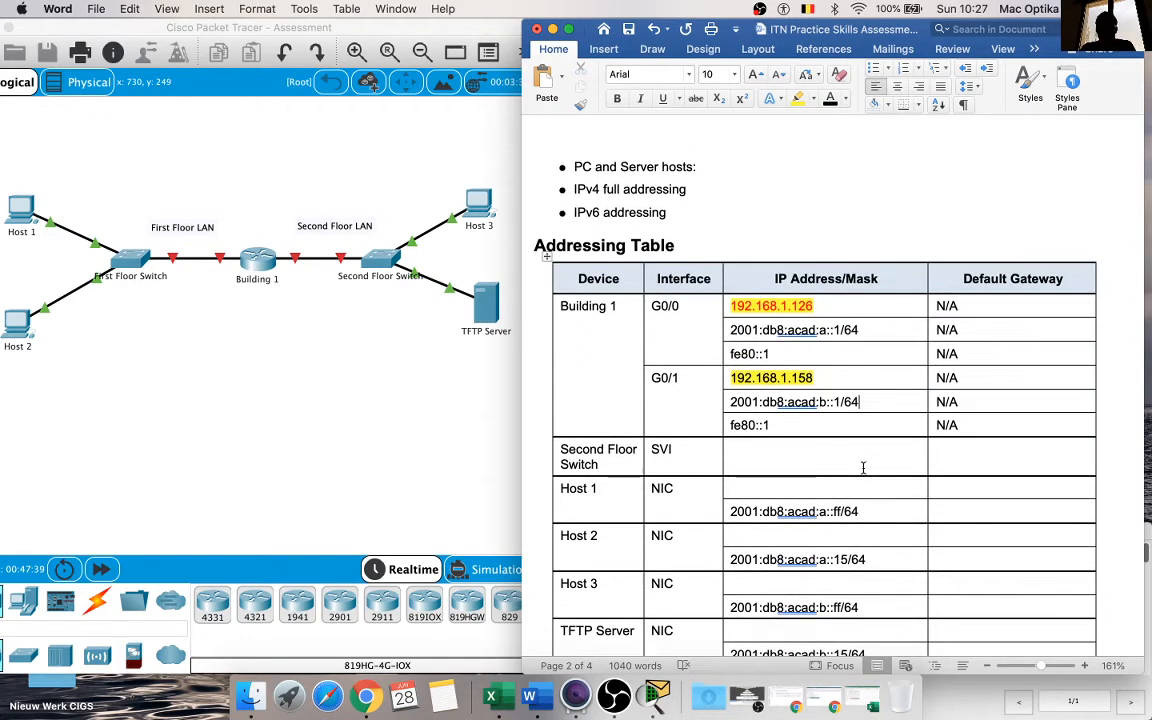
scroll(863, 467, "down", 15)
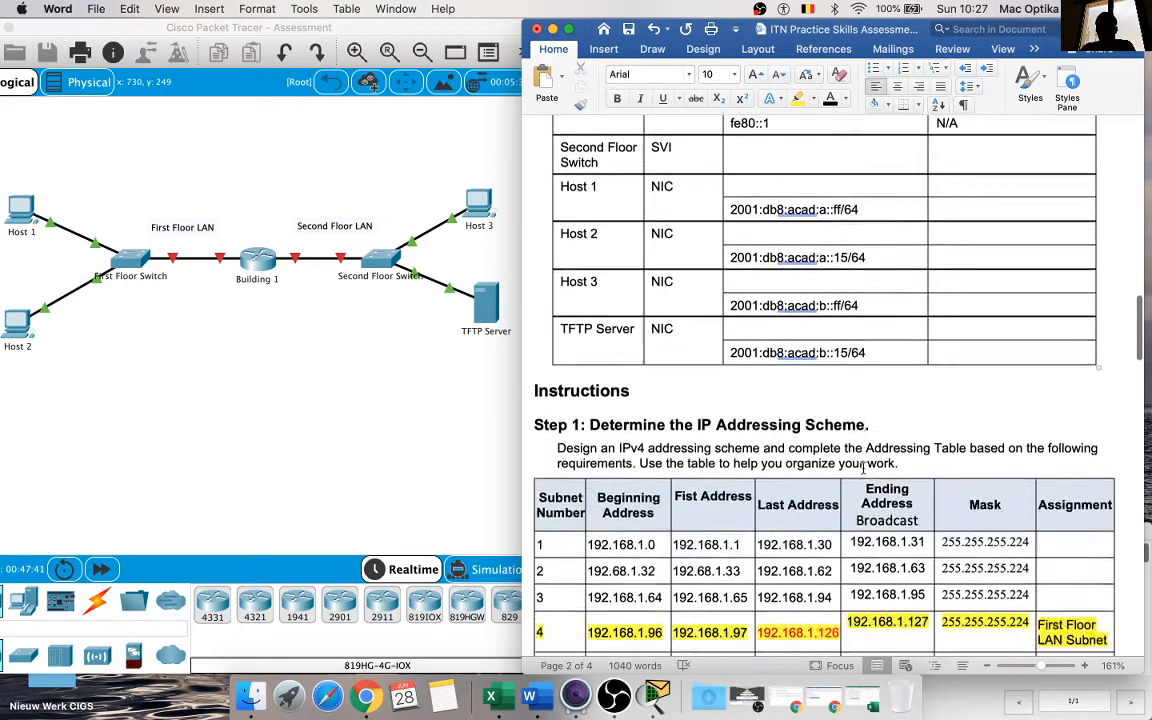
scroll(863, 467, "down", 3)
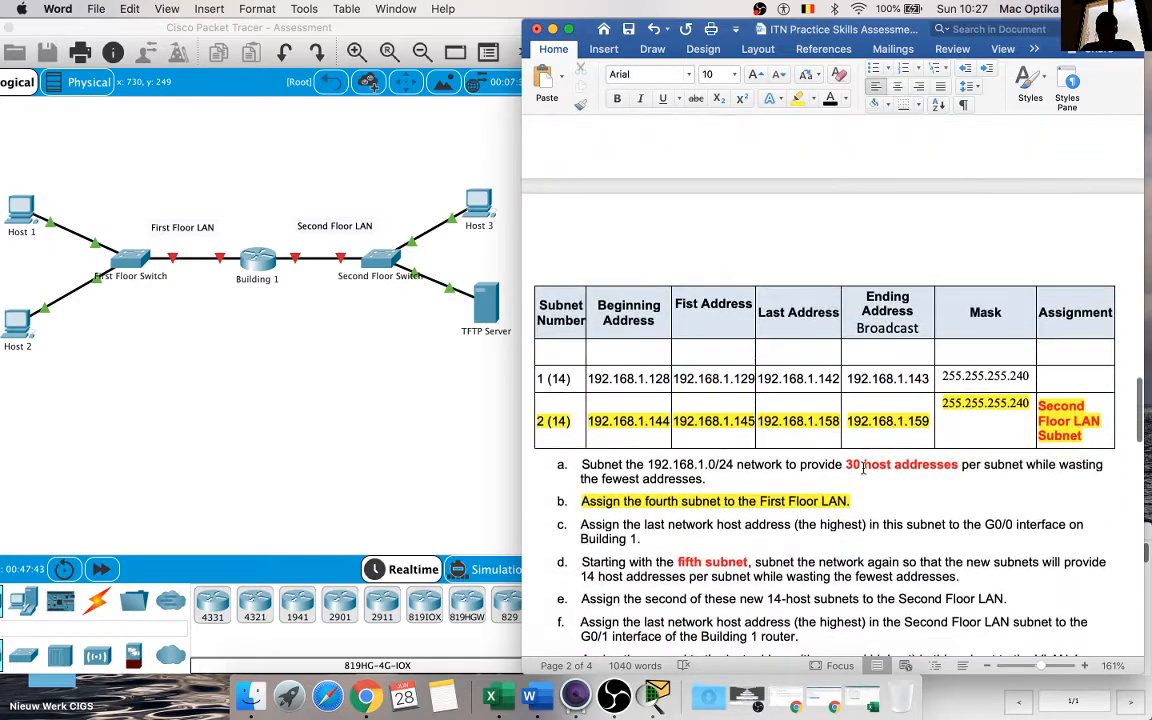
scroll(690, 511, "down", 1)
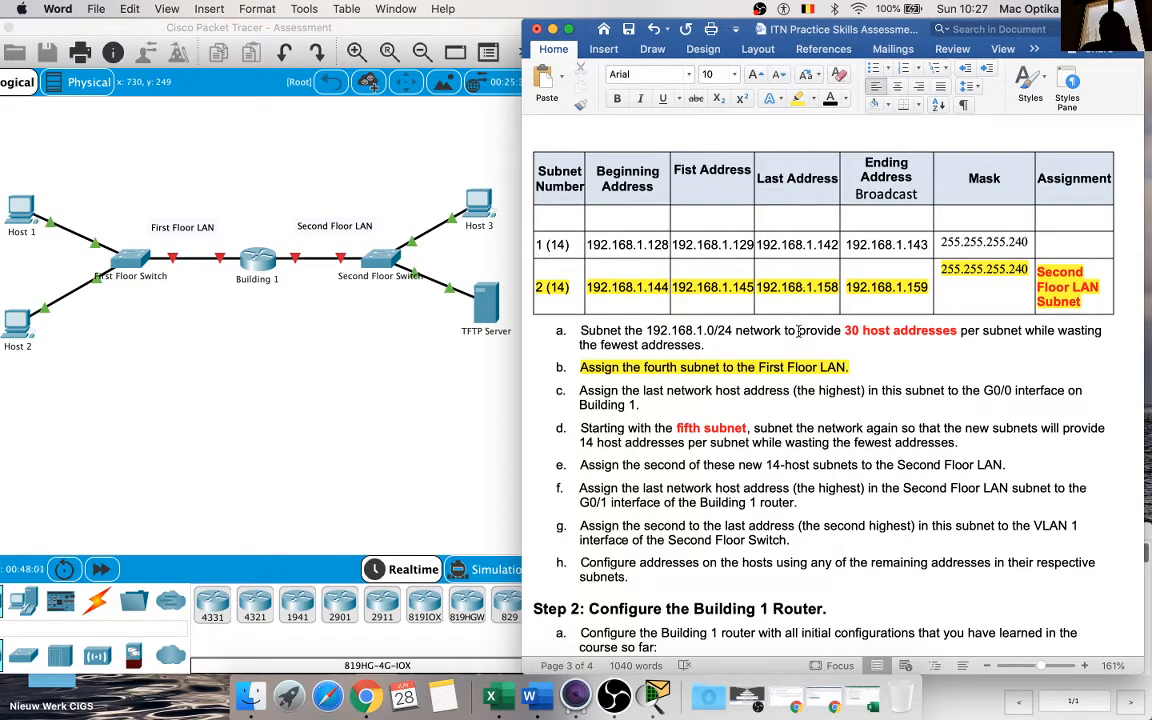
scroll(798, 333, "up", 10)
scroll(798, 333, "up", 8)
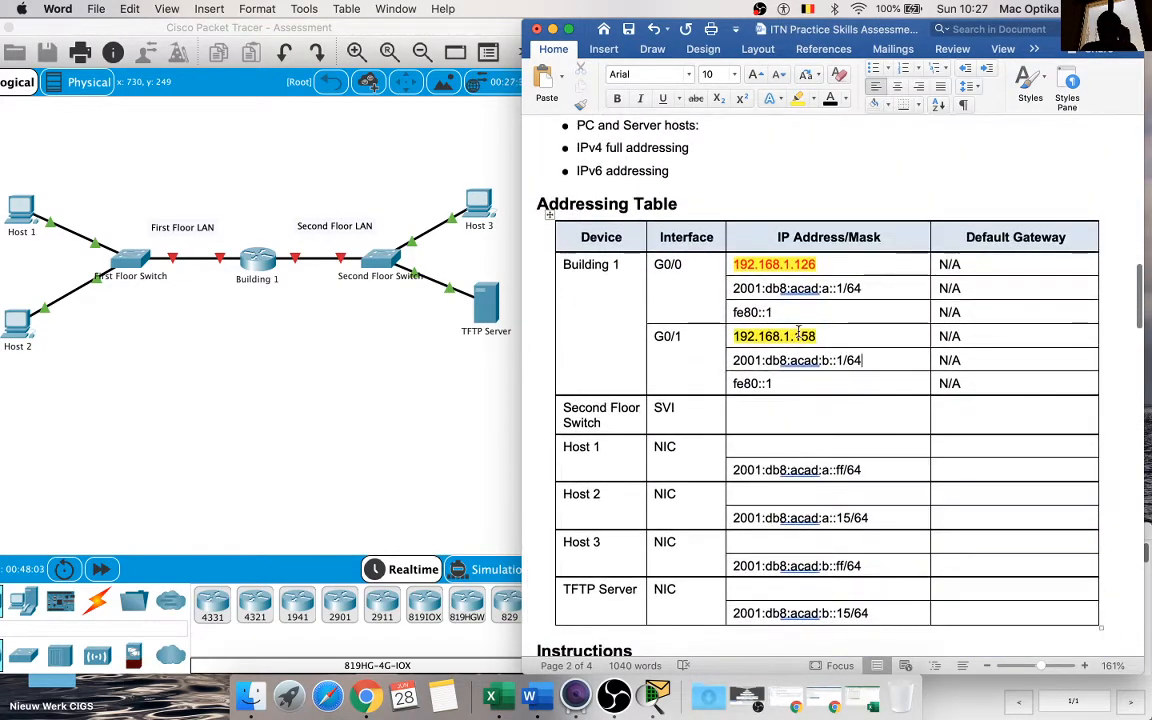
scroll(798, 333, "down", 15)
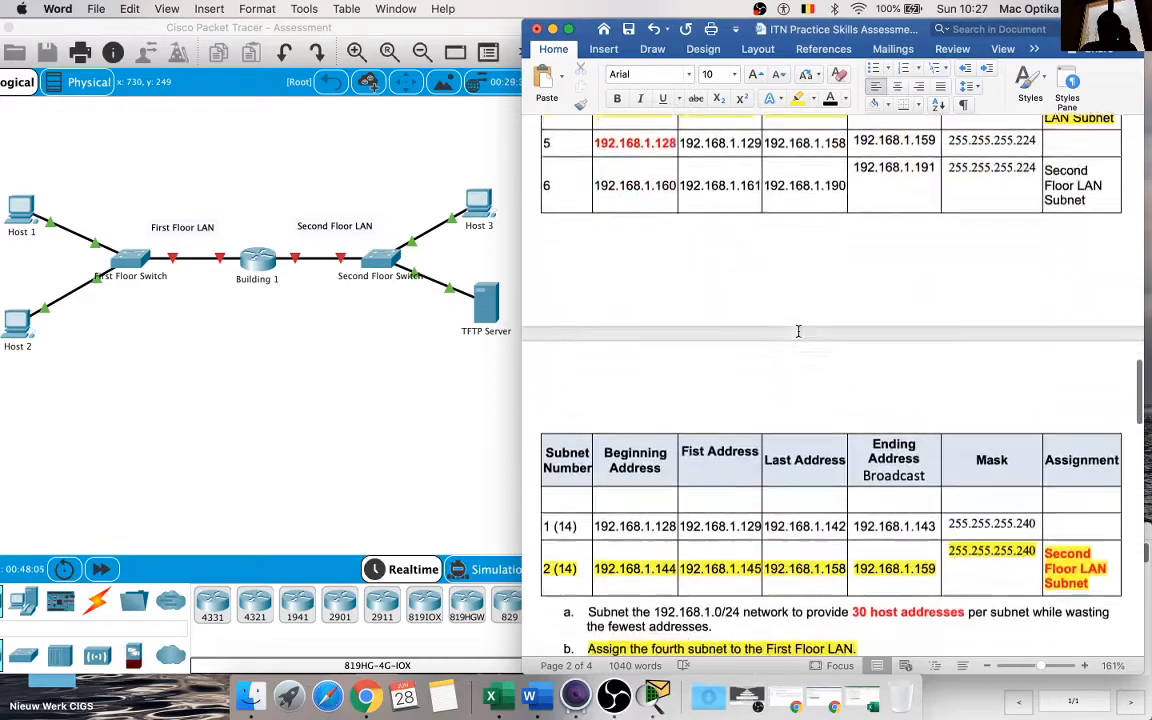
scroll(798, 330, "down", 2)
scroll(798, 330, "up", 2)
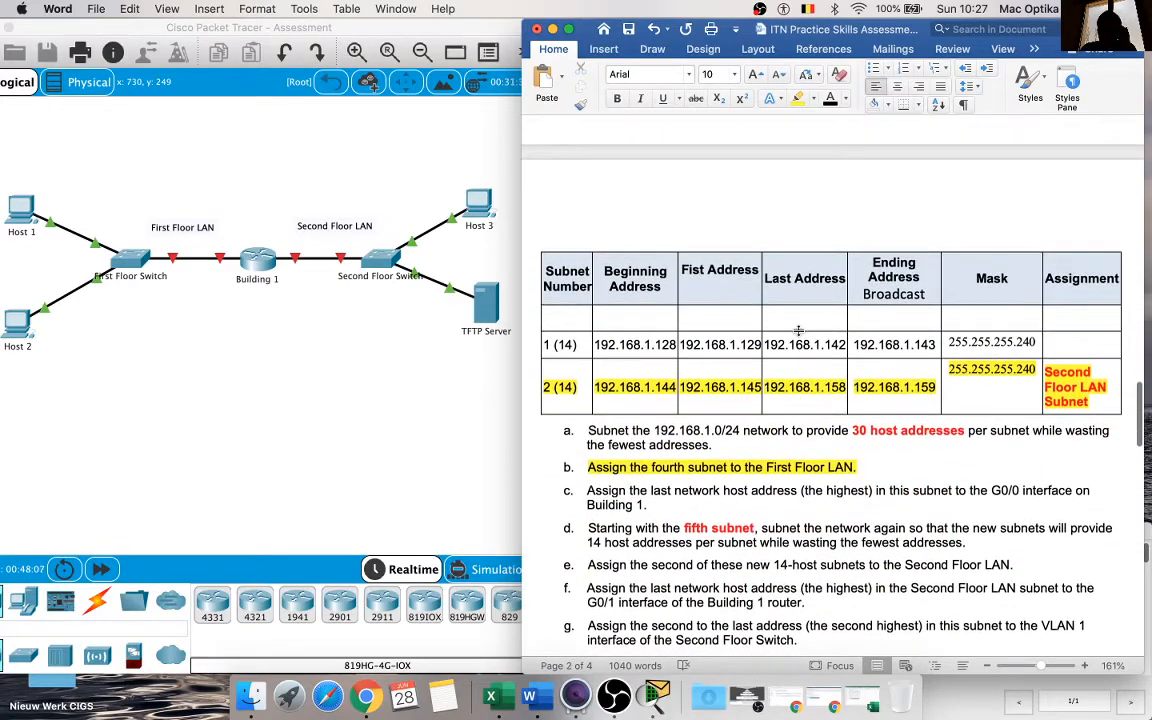
scroll(798, 331, "up", 1)
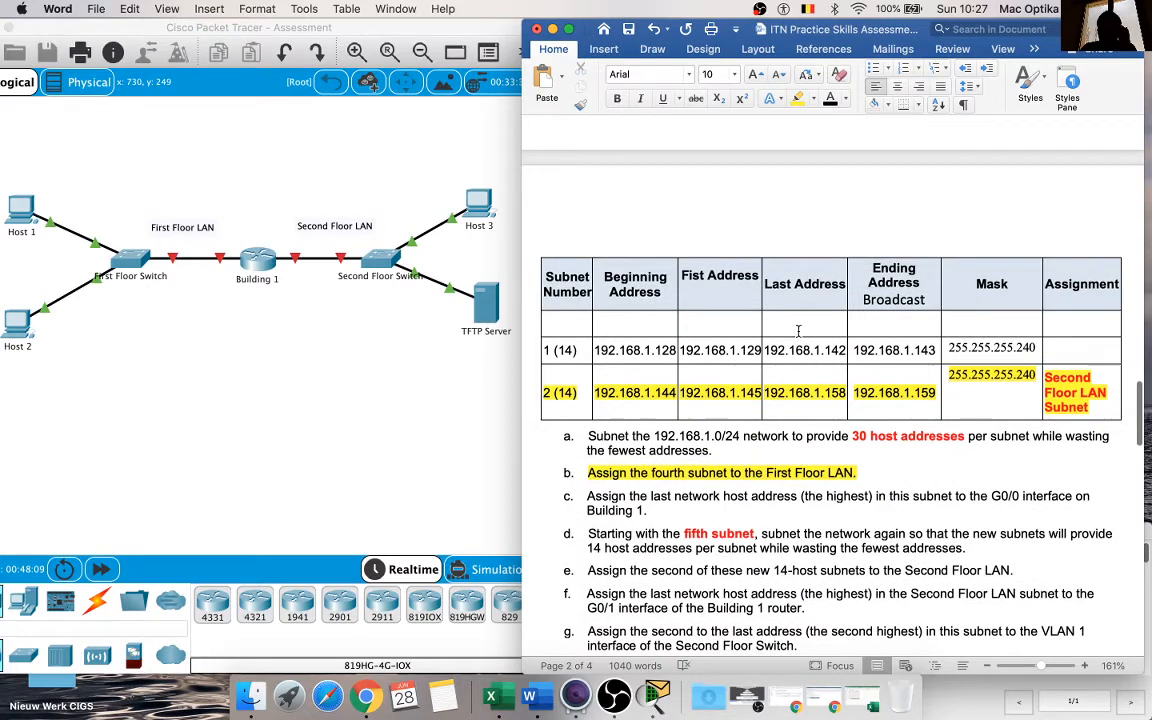
scroll(798, 331, "up", 8)
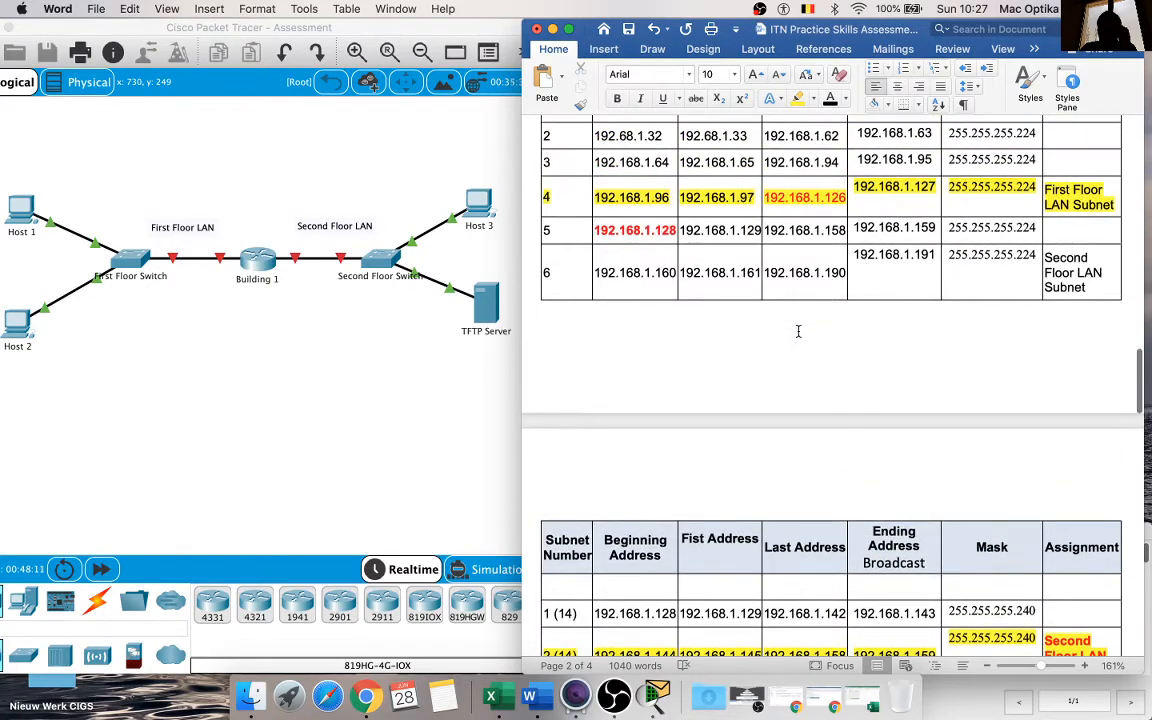
Step: Enter 192.168.1.157 as the Second Floor Switch's SVI address in the Addressing Table, adapting a copy of Building 1's G0/1 address
scroll(798, 331, "up", 10)
scroll(798, 331, "up", 5)
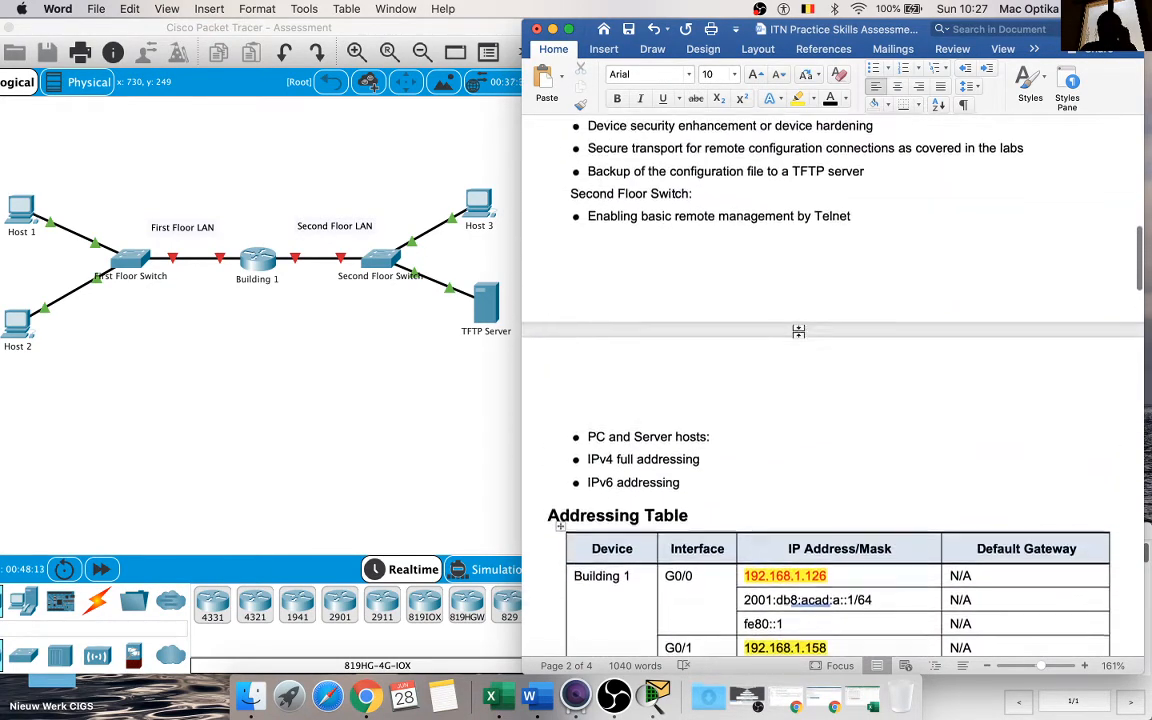
scroll(798, 331, "down", 15)
scroll(798, 331, "down", 12)
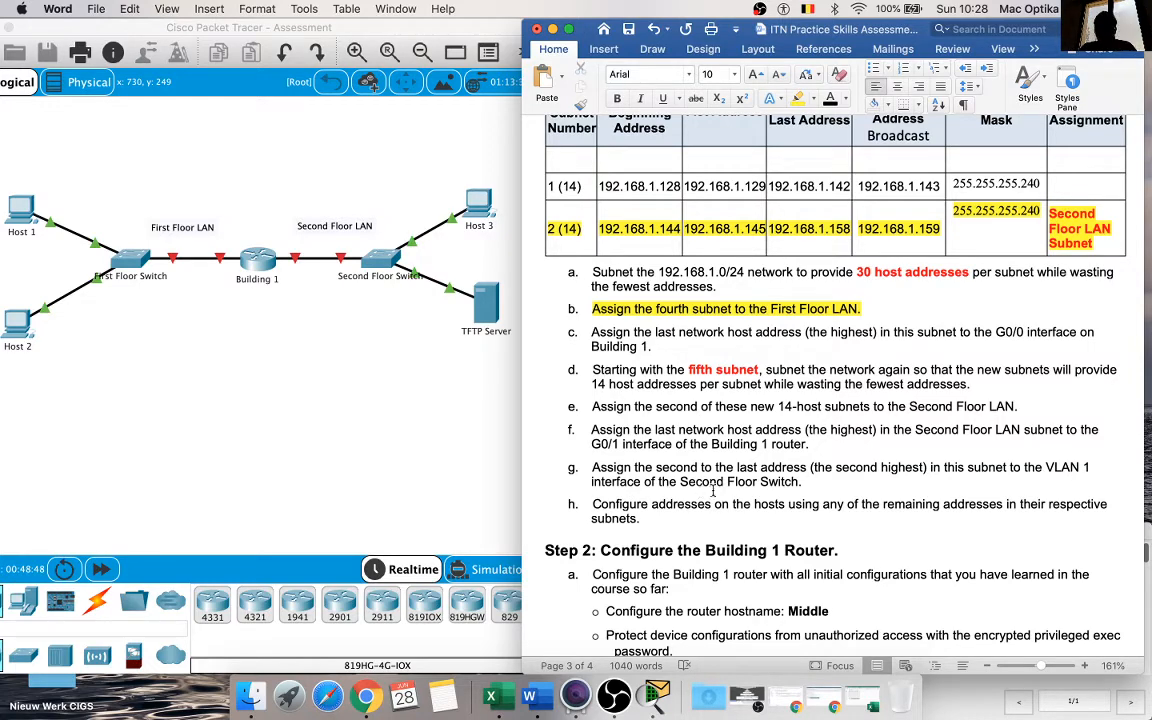
scroll(700, 490, "up", 5)
scroll(729, 486, "up", 15)
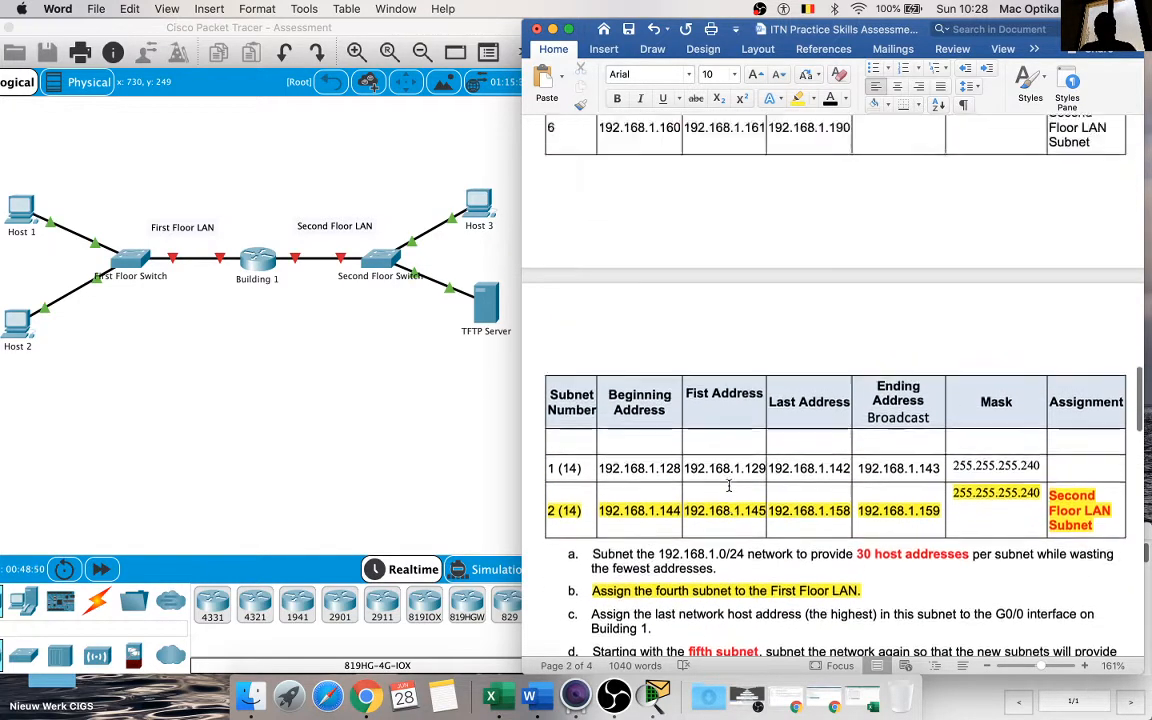
scroll(729, 486, "up", 3)
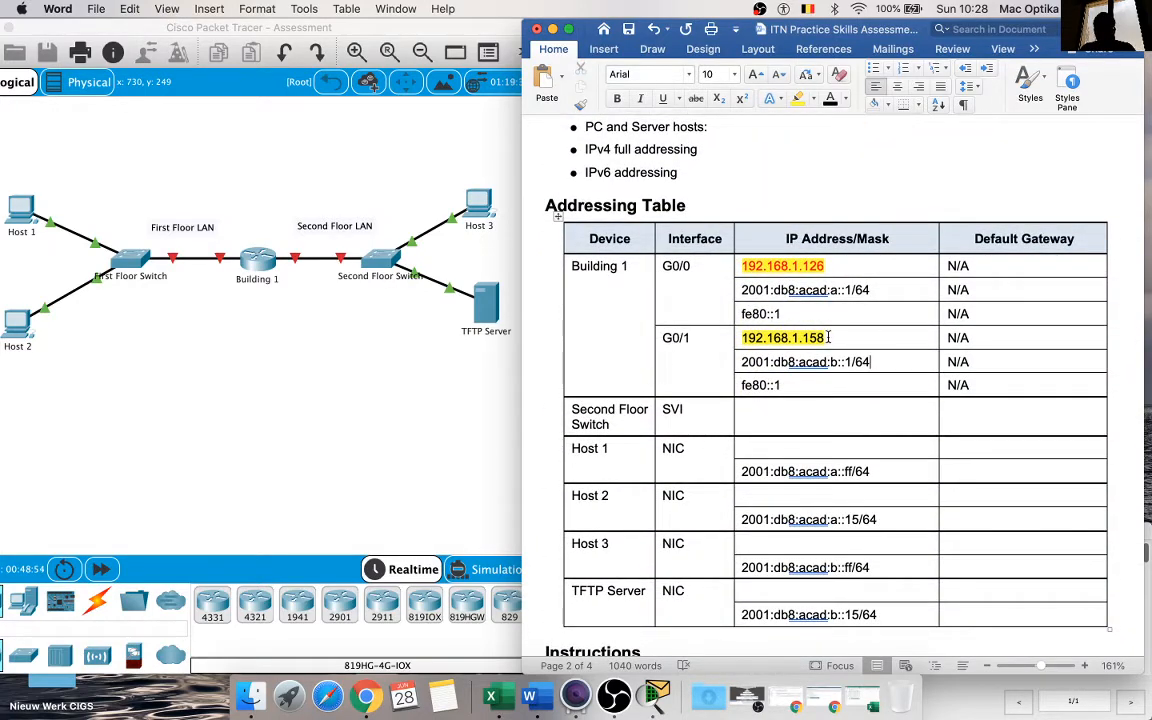
left_click_drag(826, 338, 744, 340)
key("super+c")
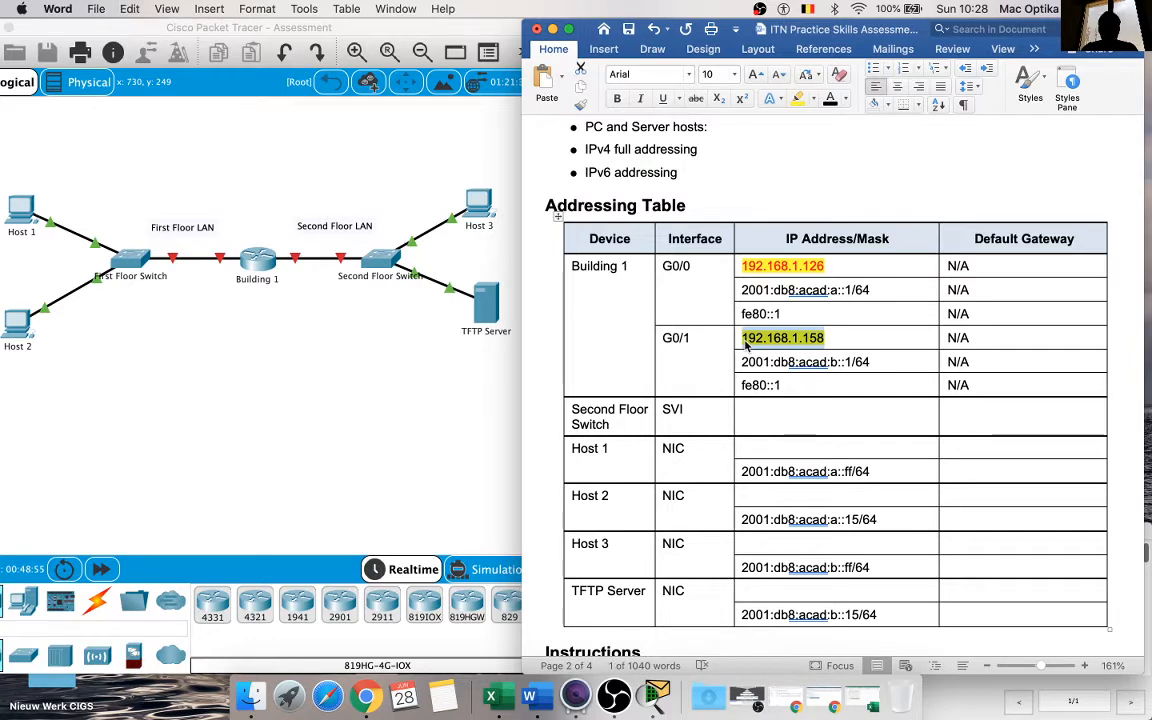
left_click(240, 372)
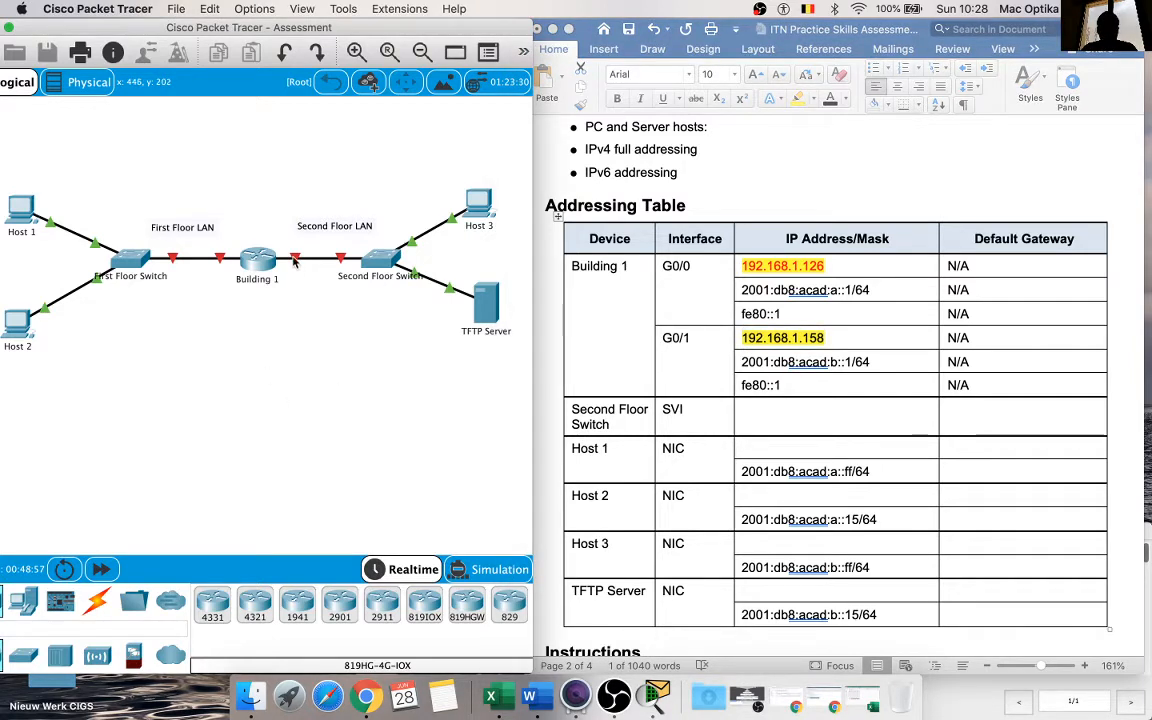
mouse_move(295, 261)
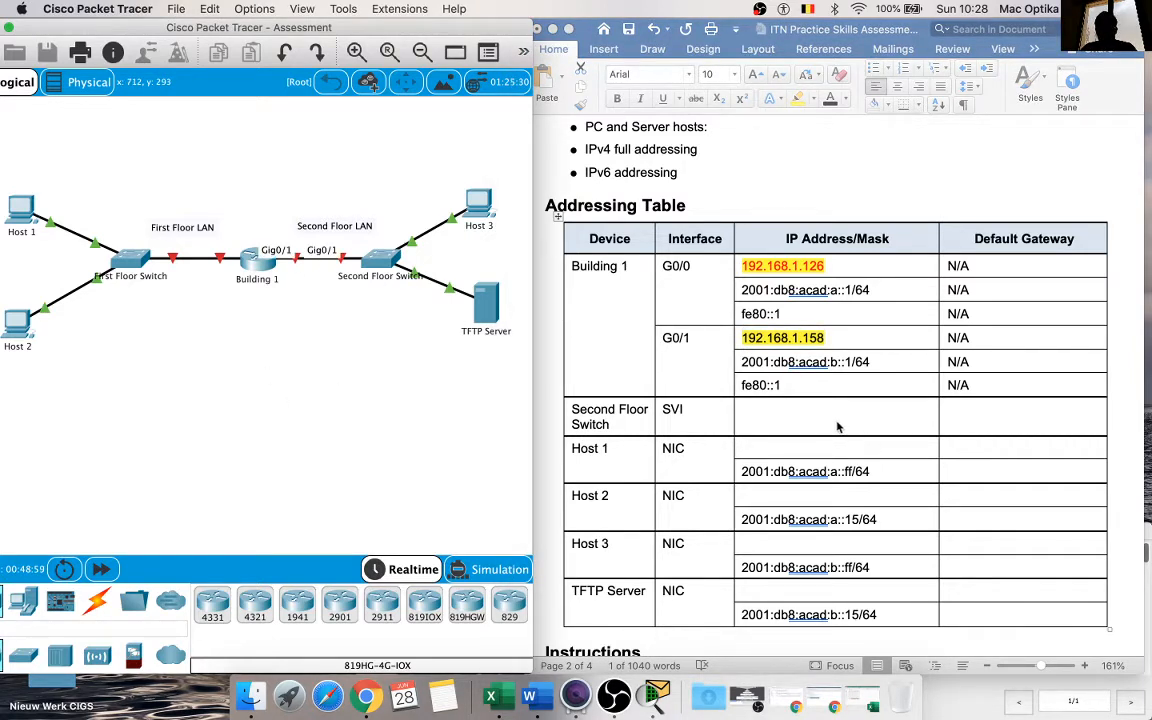
left_click(838, 427)
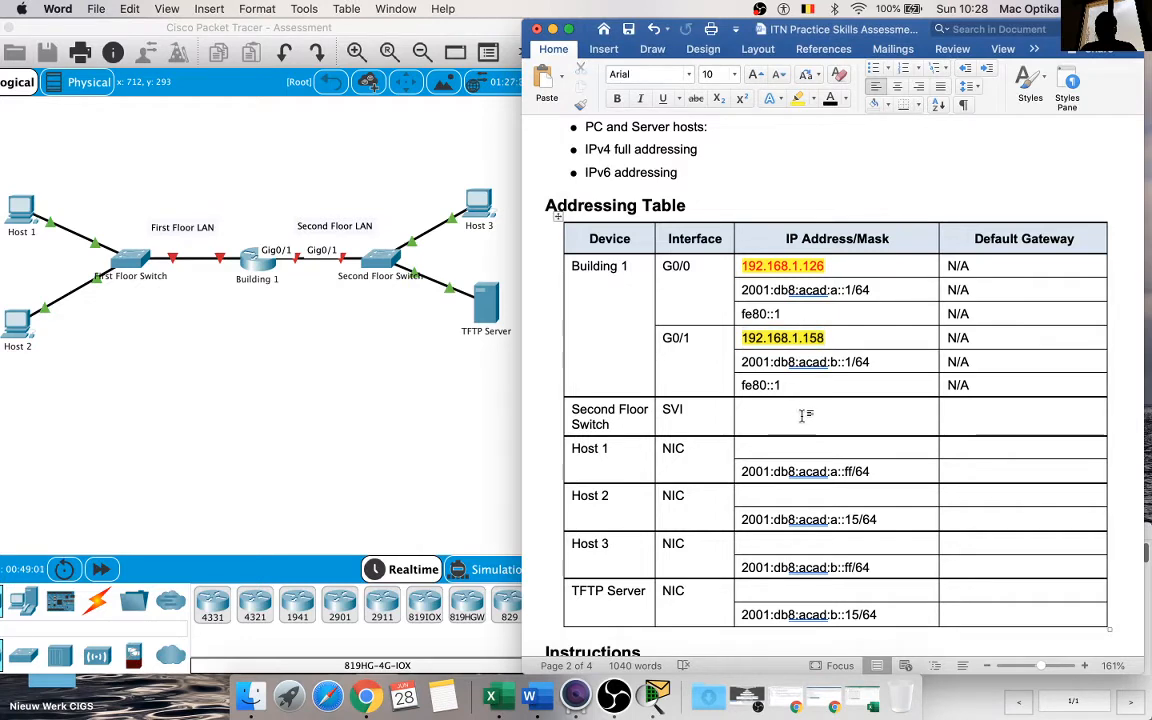
key("super+v")
key("BackSpace")
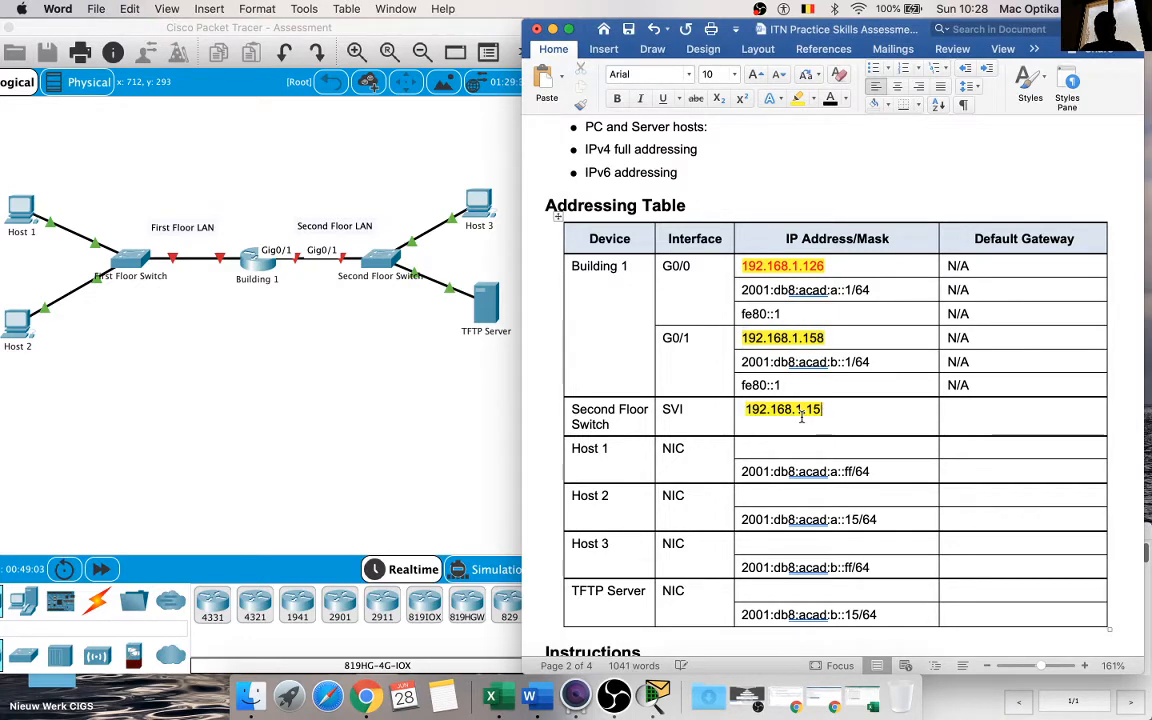
type("7")
Step: Copy Building 1's G0/1 address, 192.168.1.158, into the Second Floor Switch's Default Gateway cell
left_click_drag(825, 338, 749, 337)
key("super+c")
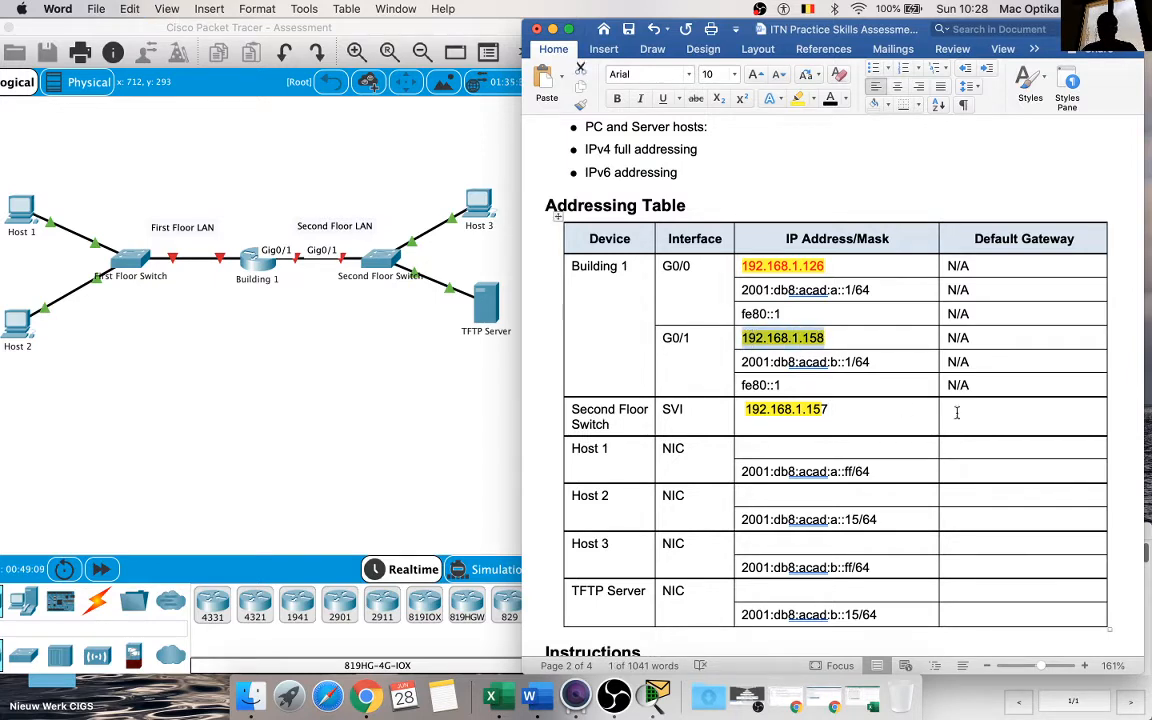
left_click(985, 410)
key("super+v")
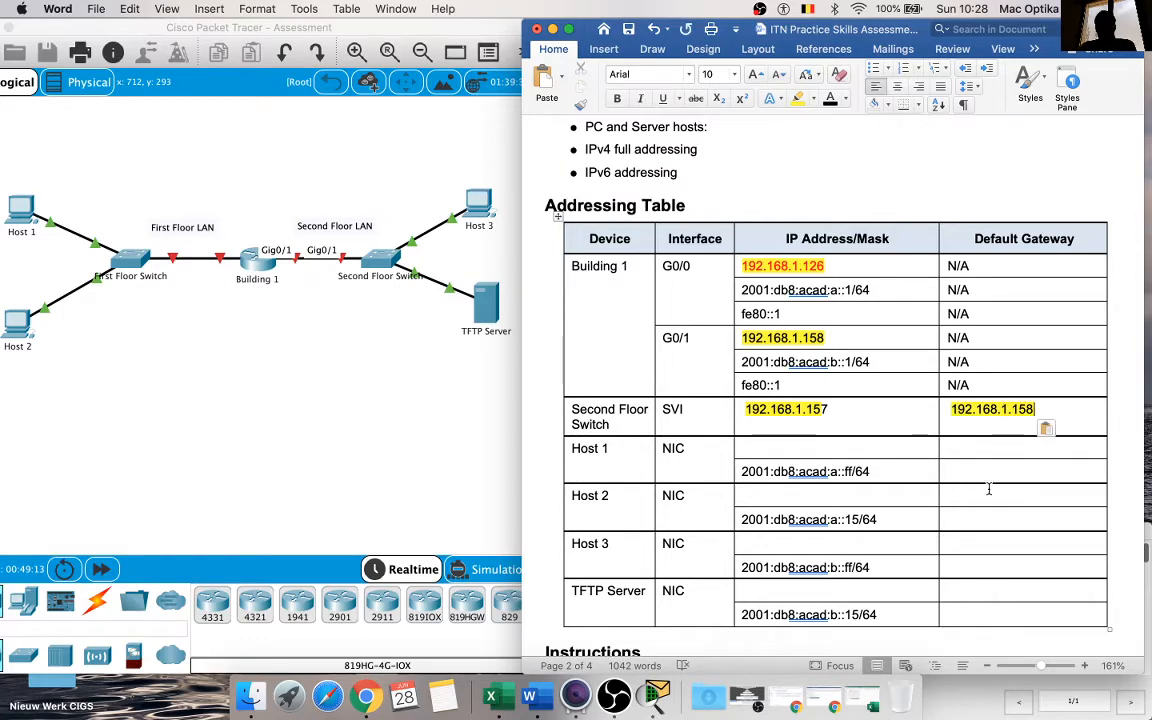
Step: Review instructions g and h against the Second Floor LAN subnet row and the Second Floor Switch entries in the Addressing Table
scroll(988, 488, "down", 5)
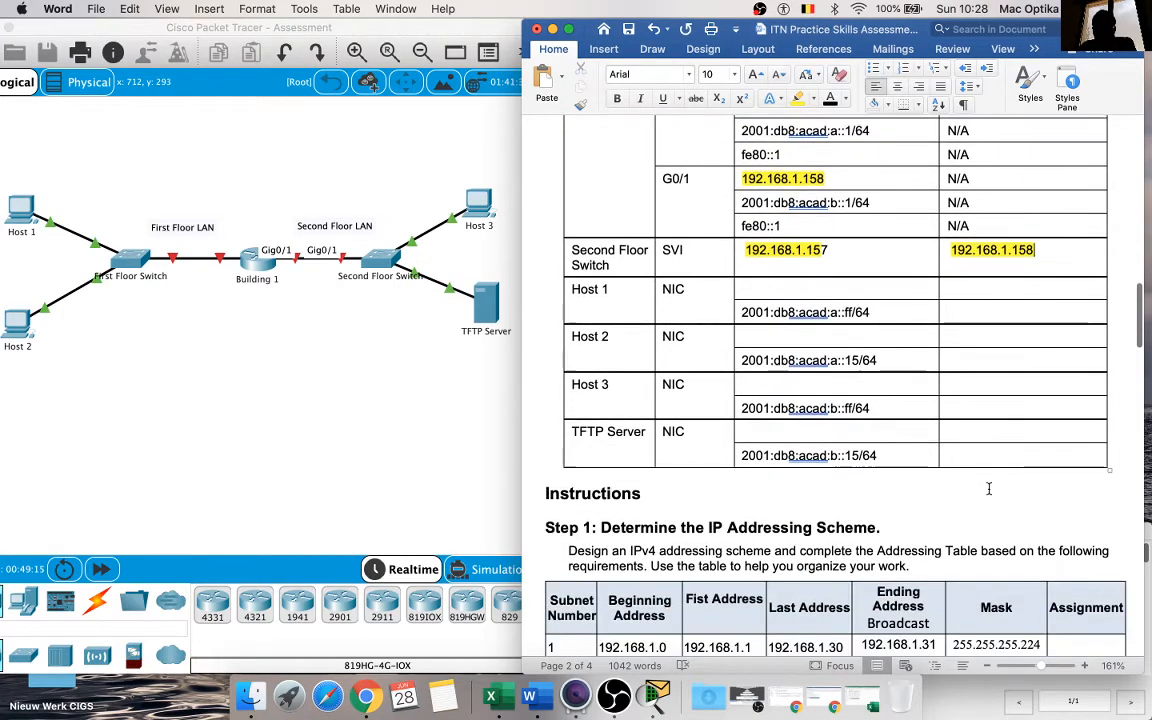
scroll(988, 488, "down", 1)
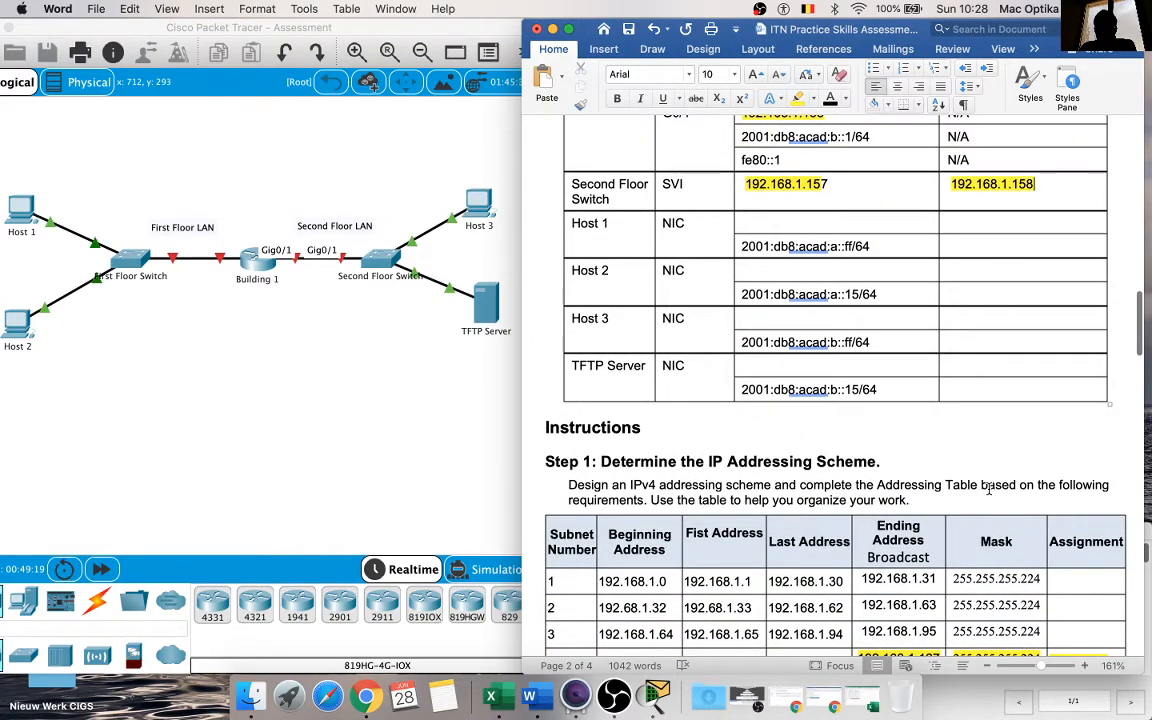
scroll(988, 488, "up", 3)
scroll(988, 488, "down", 20)
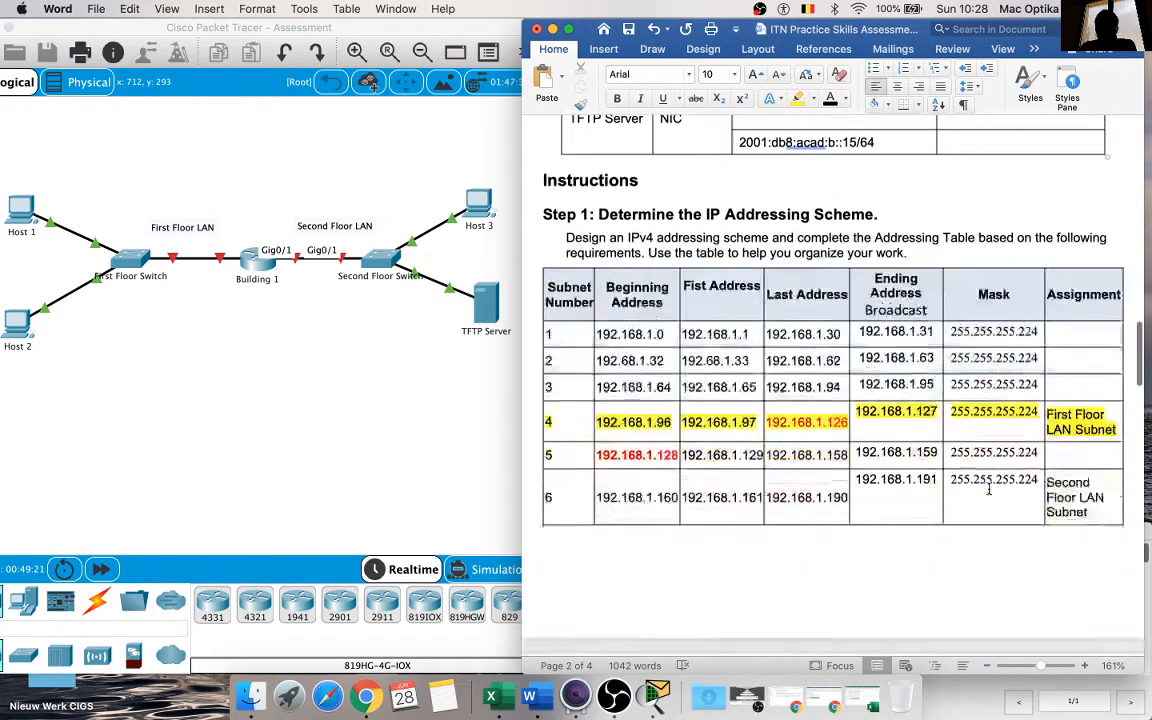
scroll(988, 488, "down", 7)
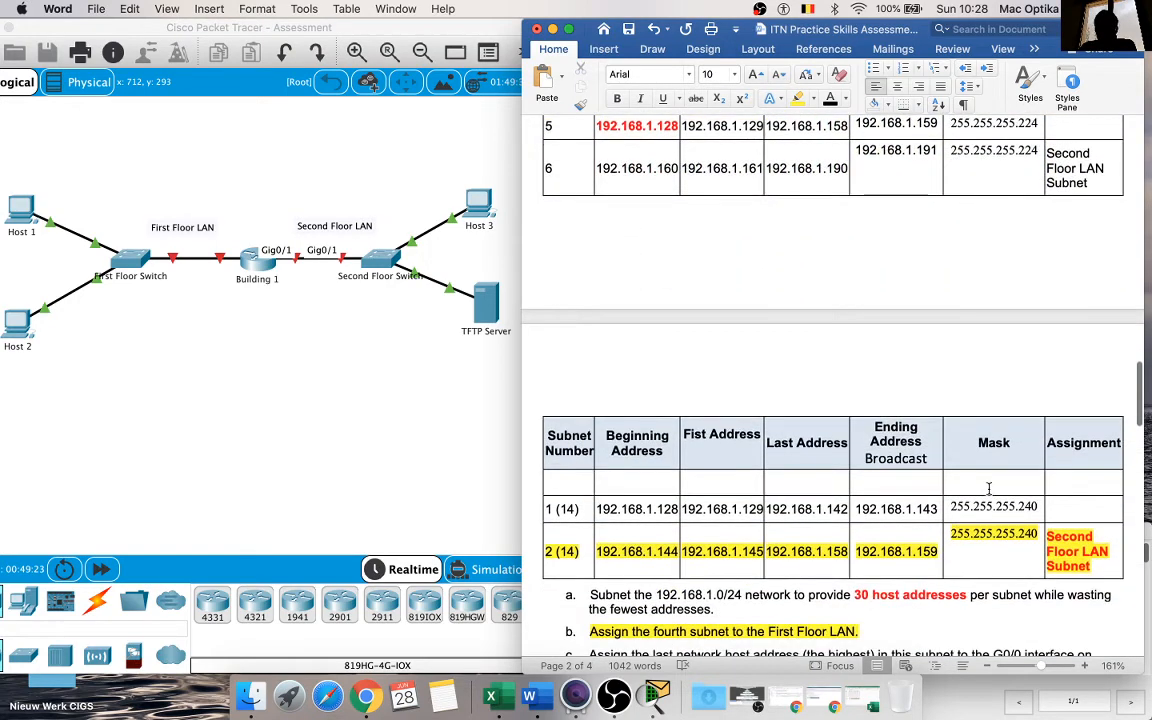
scroll(988, 488, "down", 4)
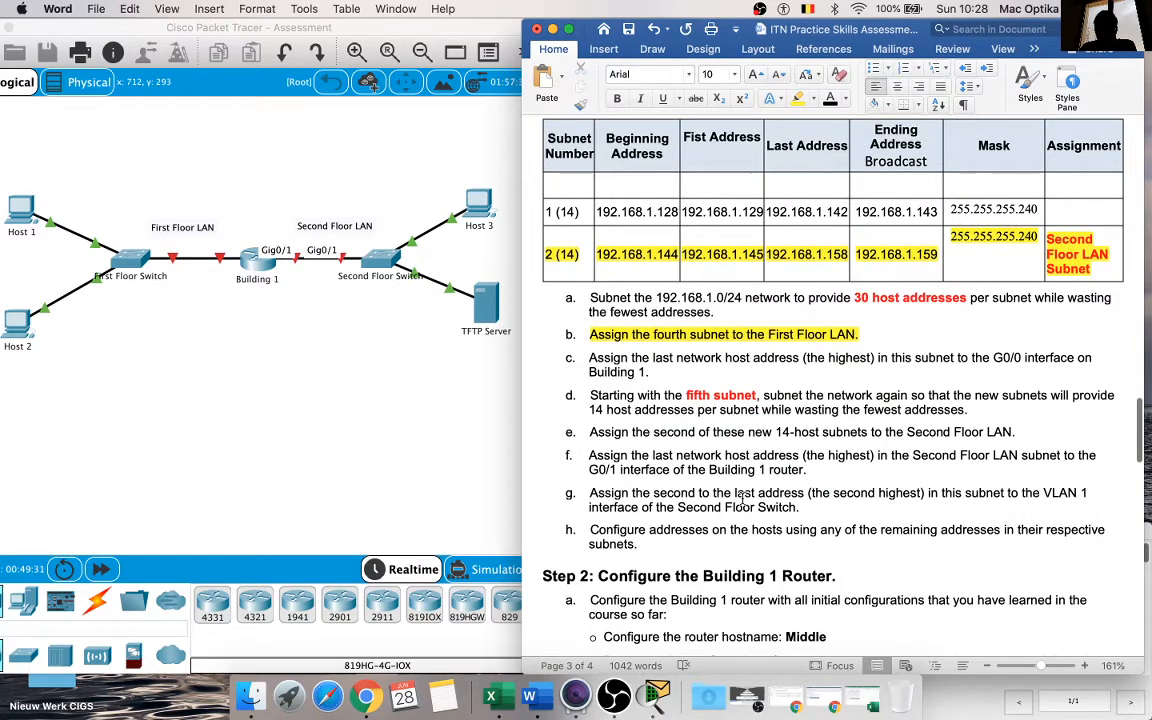
scroll(766, 500, "up", 10)
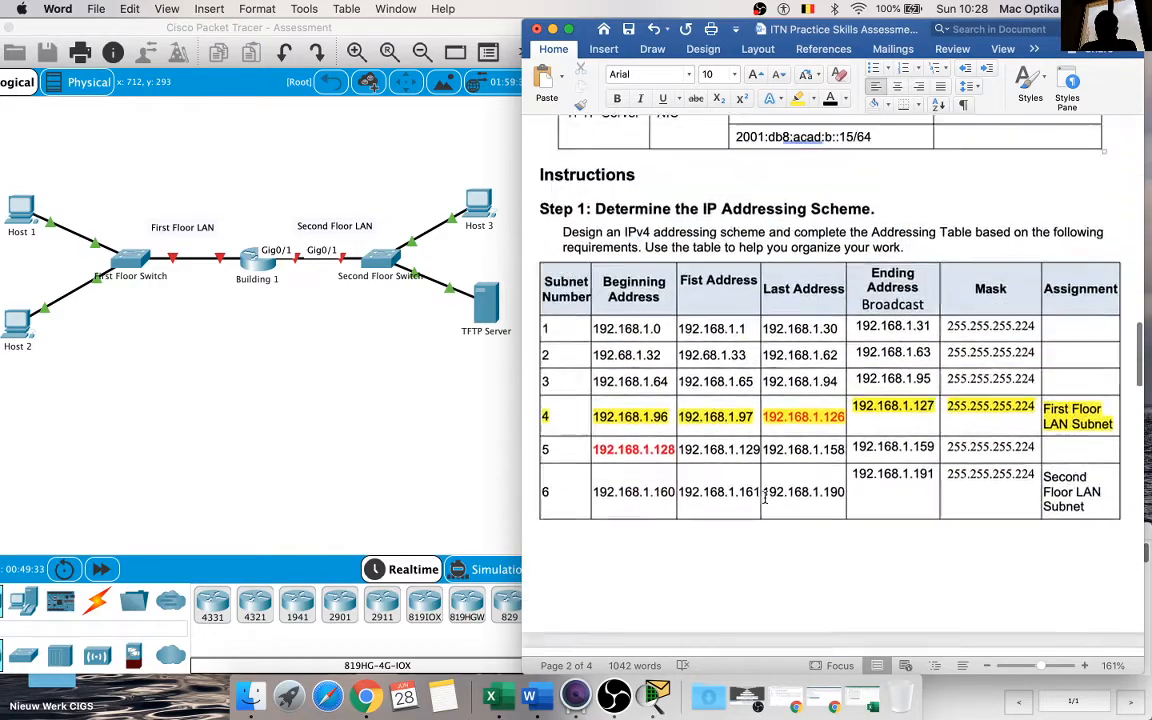
scroll(766, 493, "up", 2)
scroll(765, 495, "down", 6)
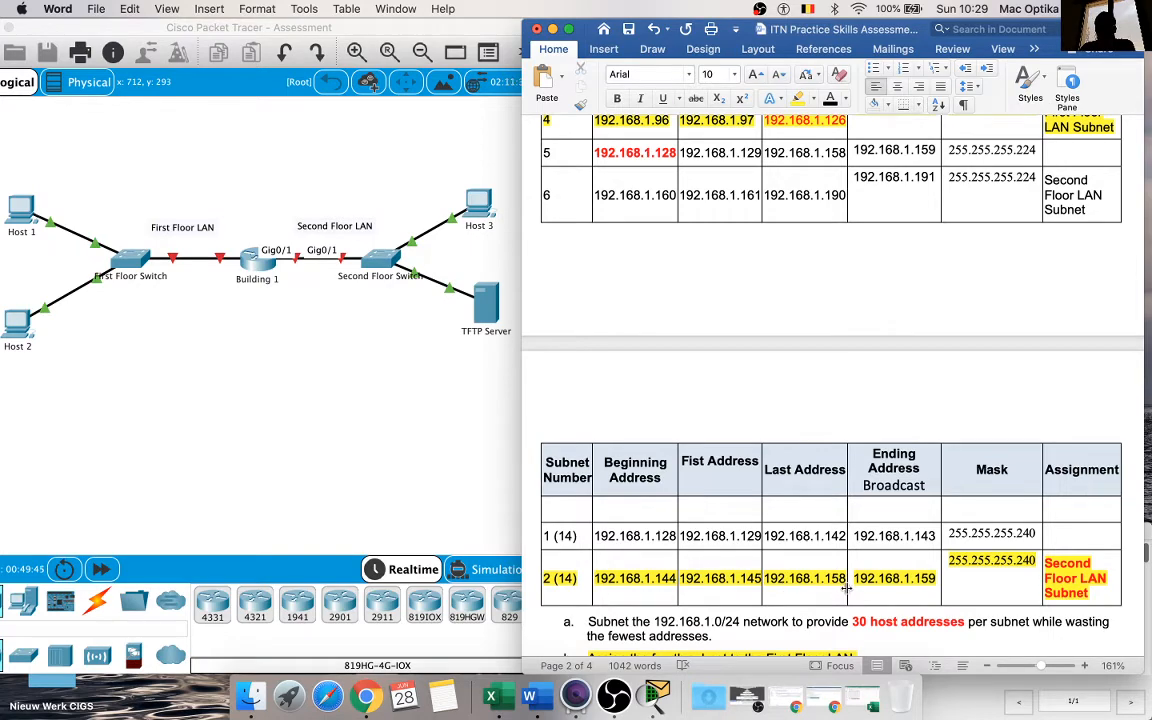
scroll(838, 587, "up", 15)
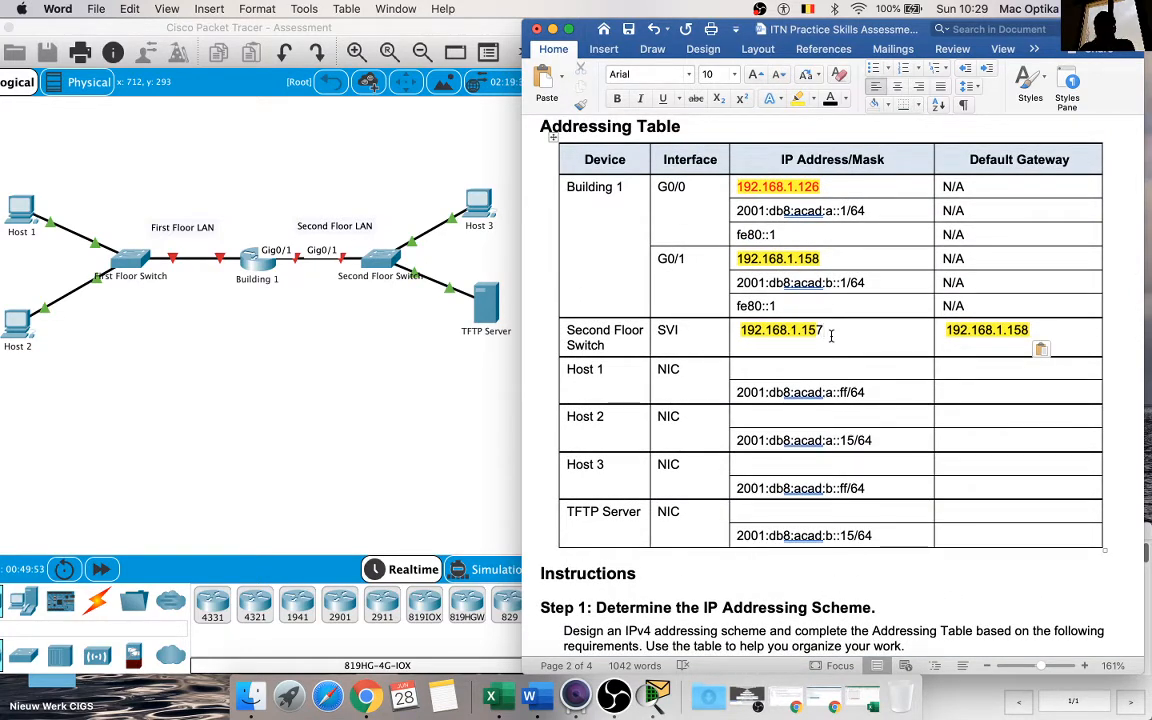
scroll(831, 336, "down", 15)
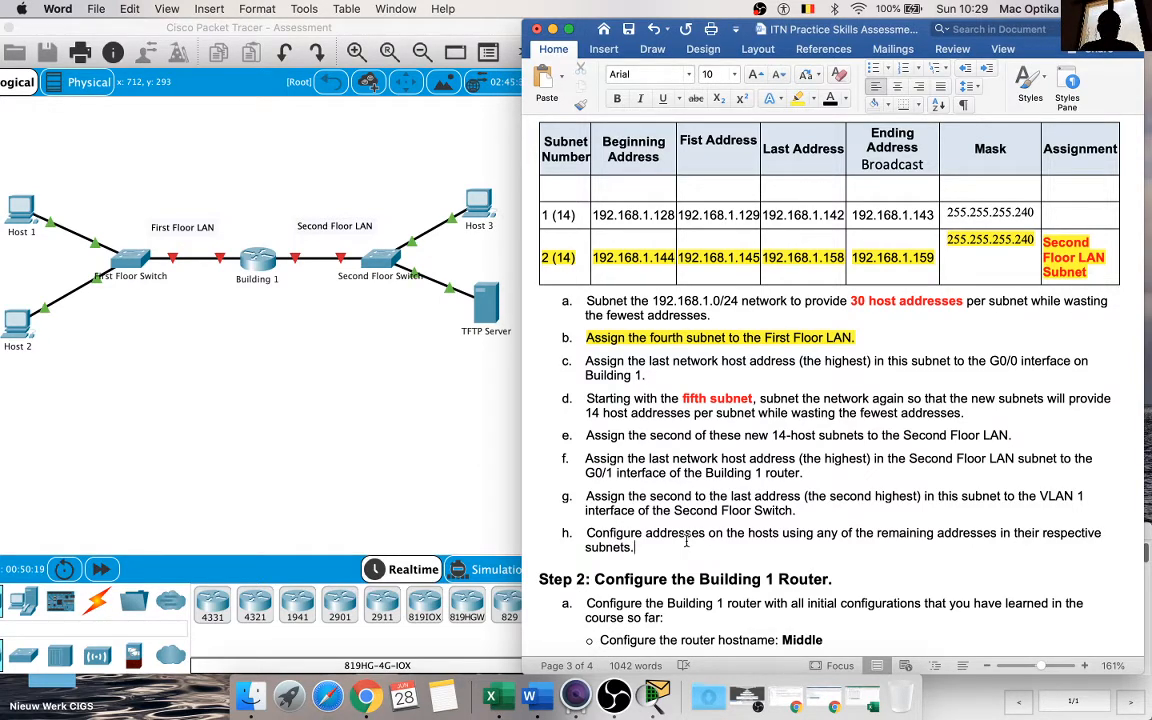
Step: Copy the first address of subnet 2 (14), 192.168.1.145, into Host 3's IPv4 cell in the Addressing Table
scroll(686, 541, "up", 5)
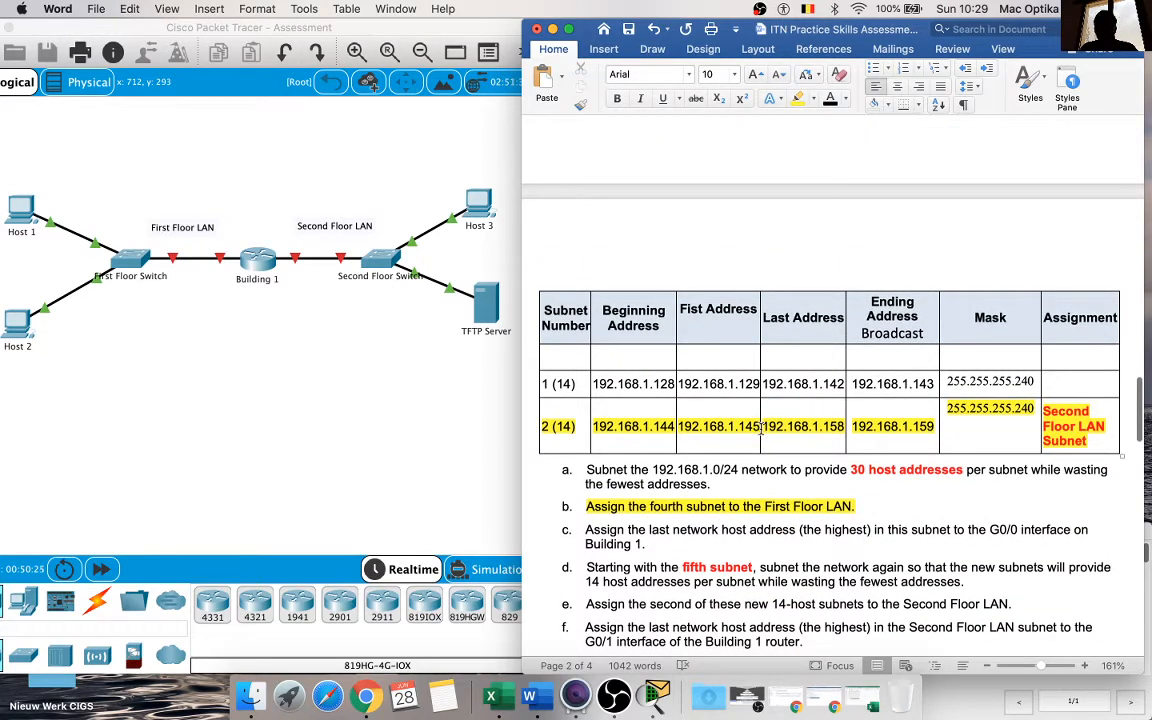
left_click_drag(763, 428, 676, 428)
left_click(702, 428)
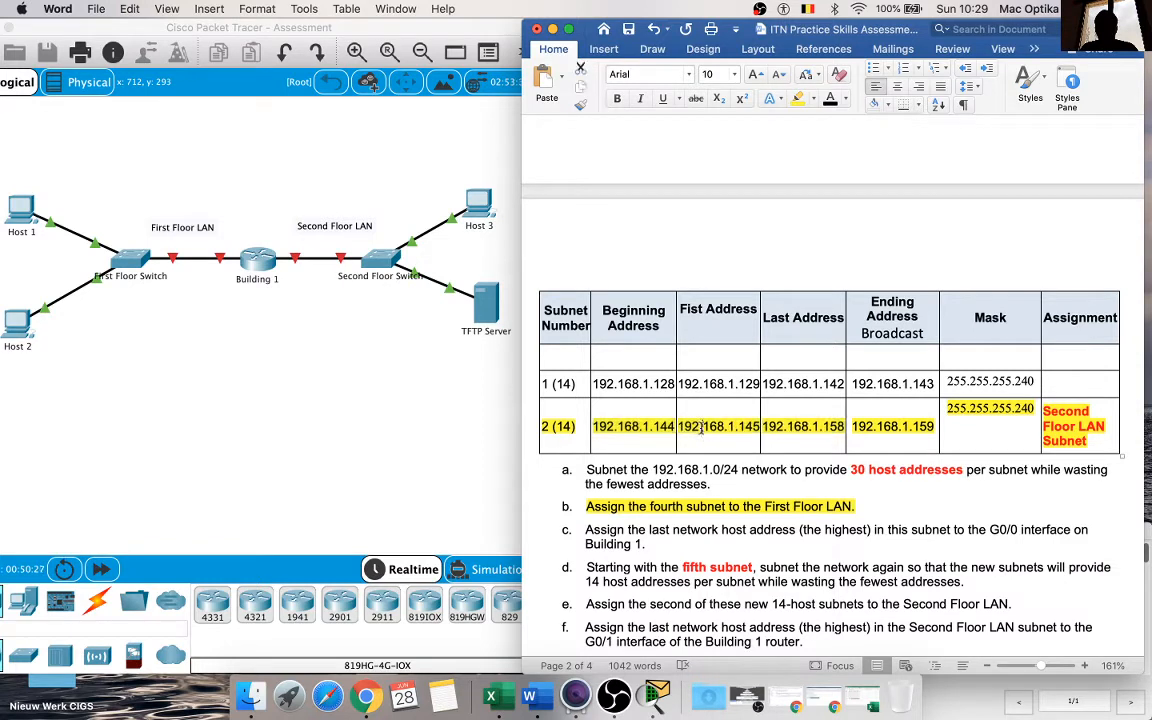
double_click(702, 428)
key("super+c")
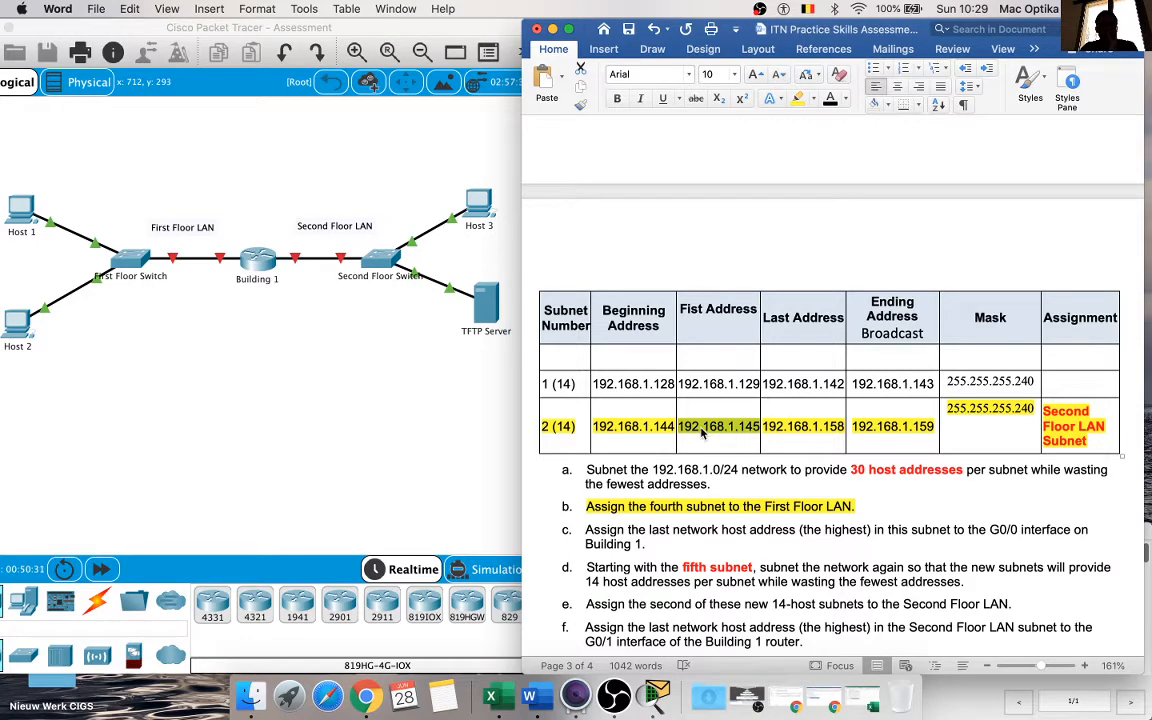
scroll(702, 432, "up", 5)
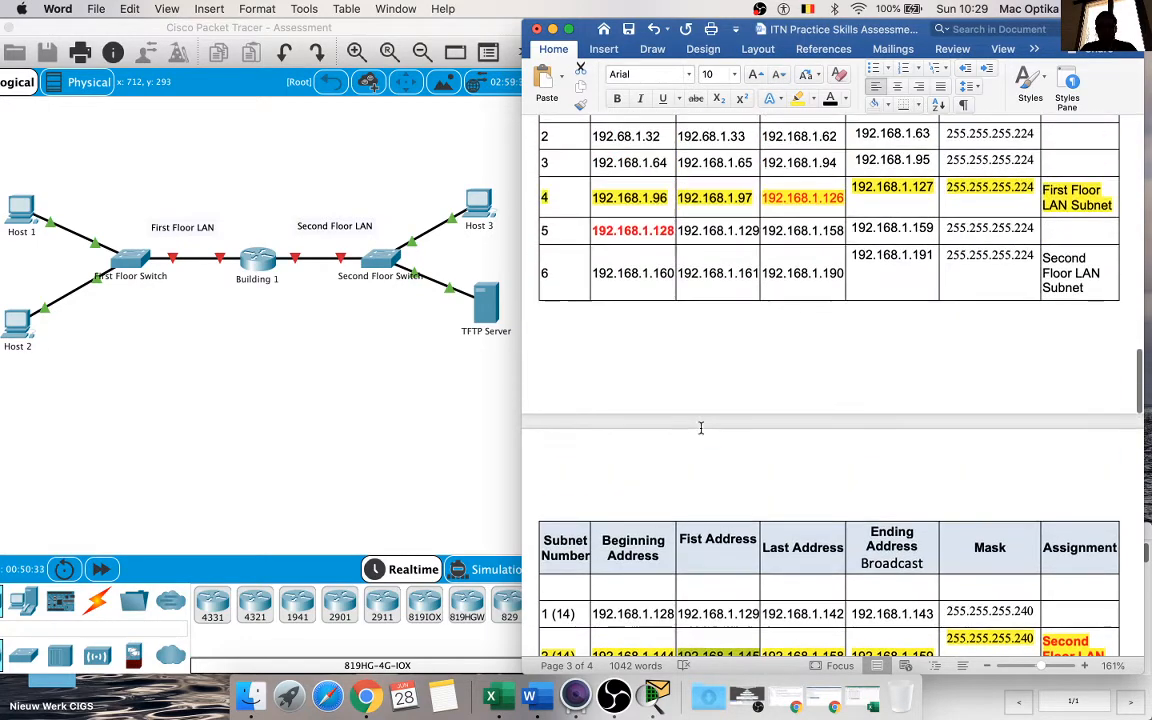
scroll(701, 428, "down", 3)
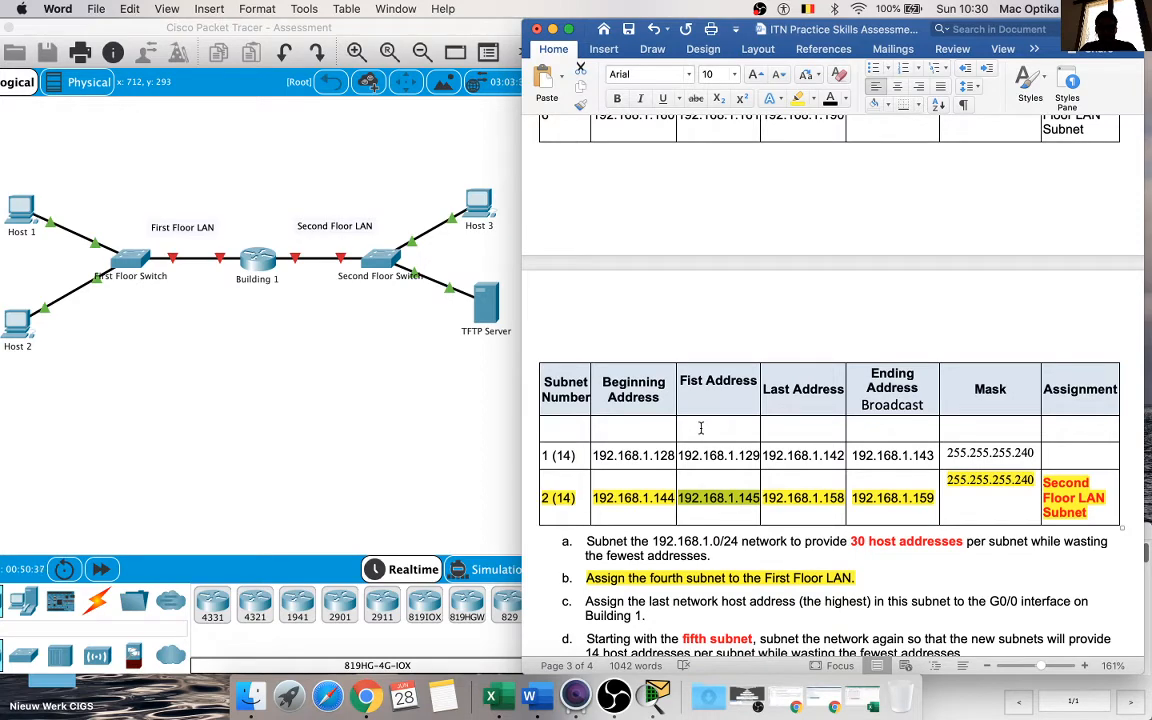
scroll(701, 428, "up", 15)
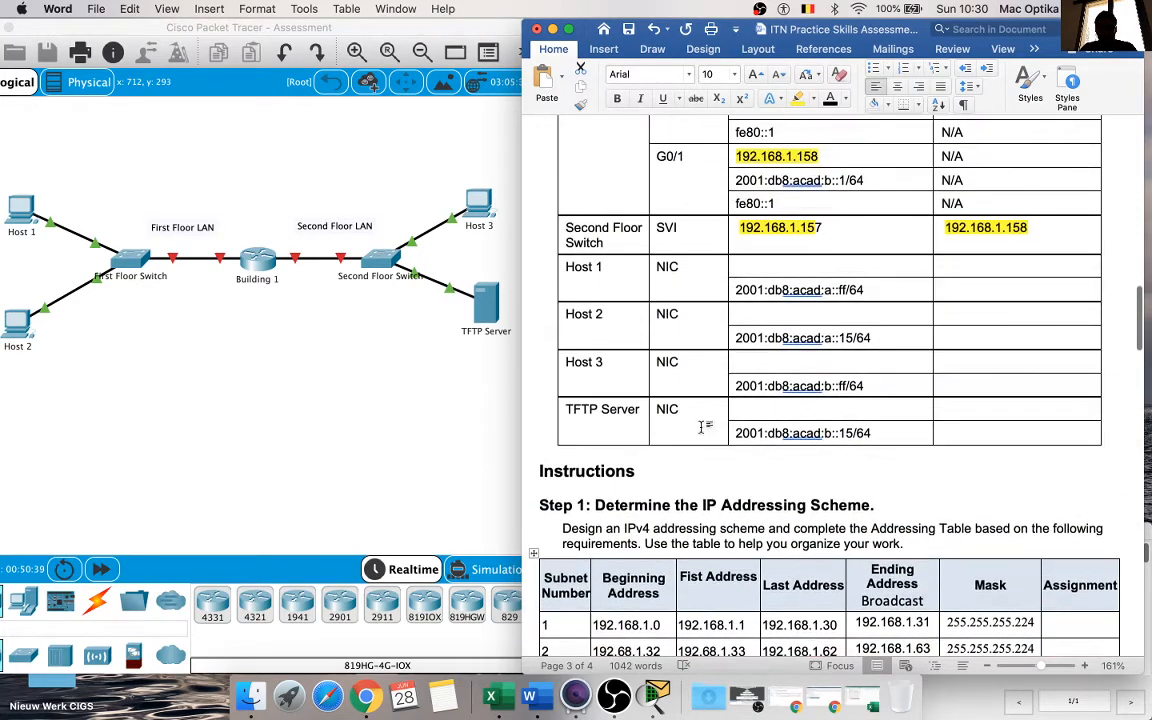
left_click(801, 352)
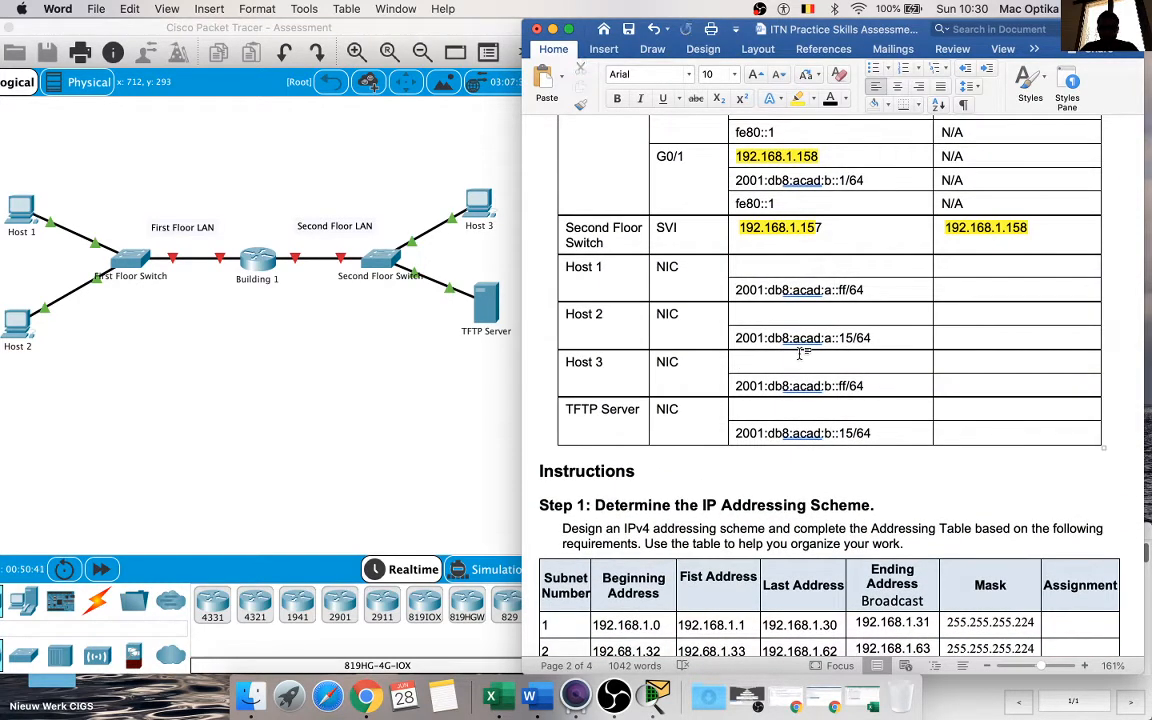
key("super+v")
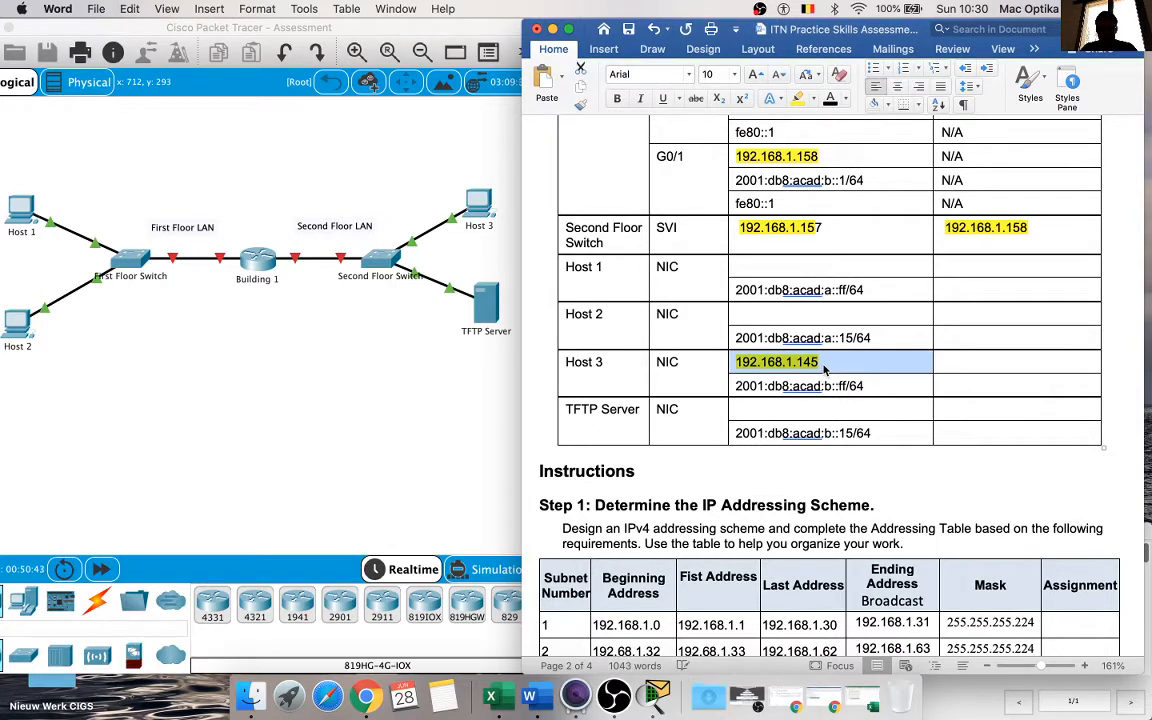
left_click(823, 363)
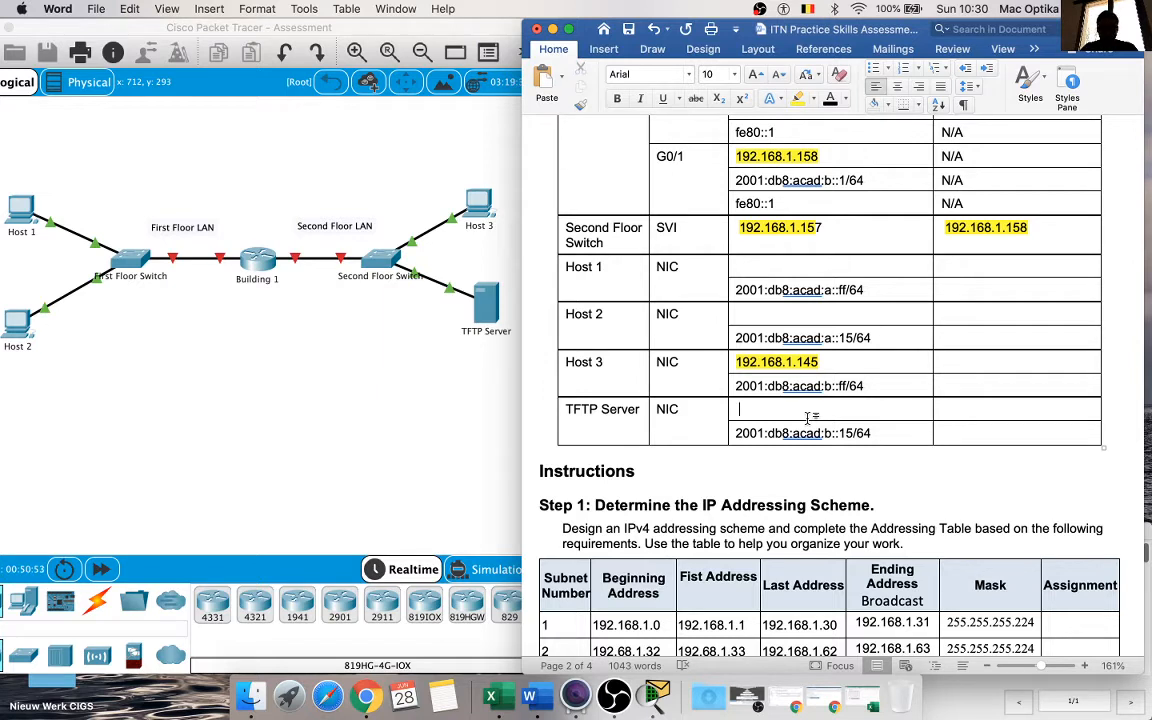
Step: Enter 192.168.1.146 as the TFTP Server's IPv4 address, adapting a pasted copy of Host 3's address
key("ctrl+v")
key("BackSpace")
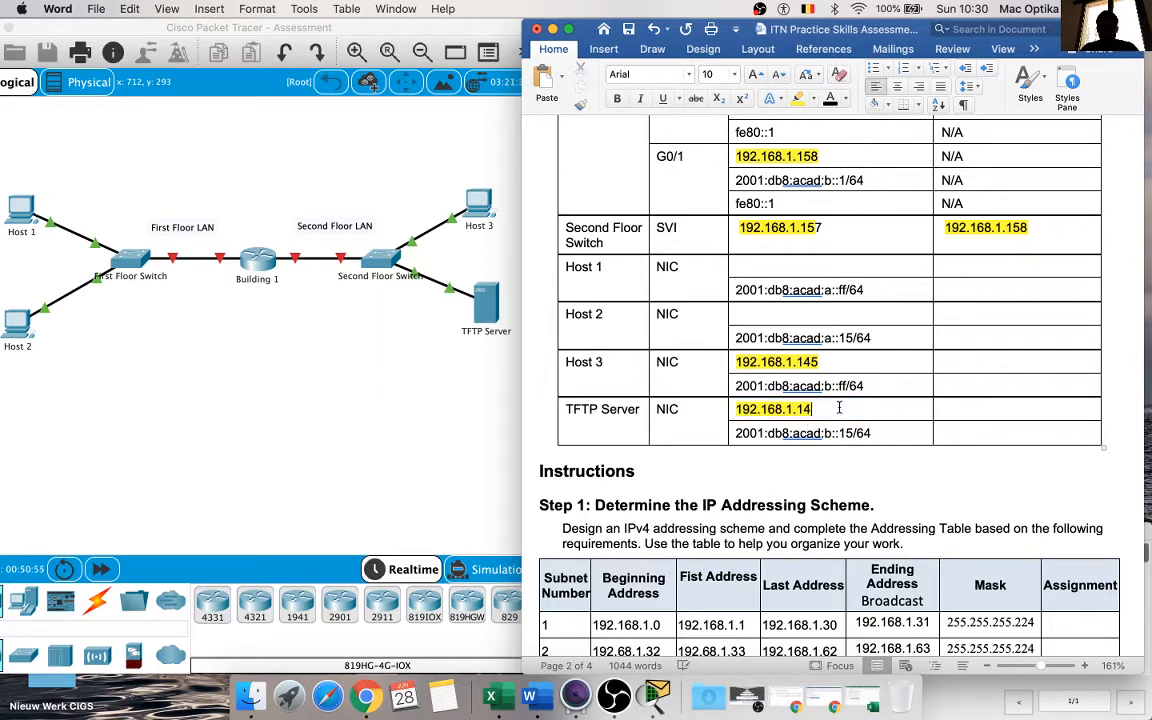
type("5/")
type("6")
left_click(893, 449)
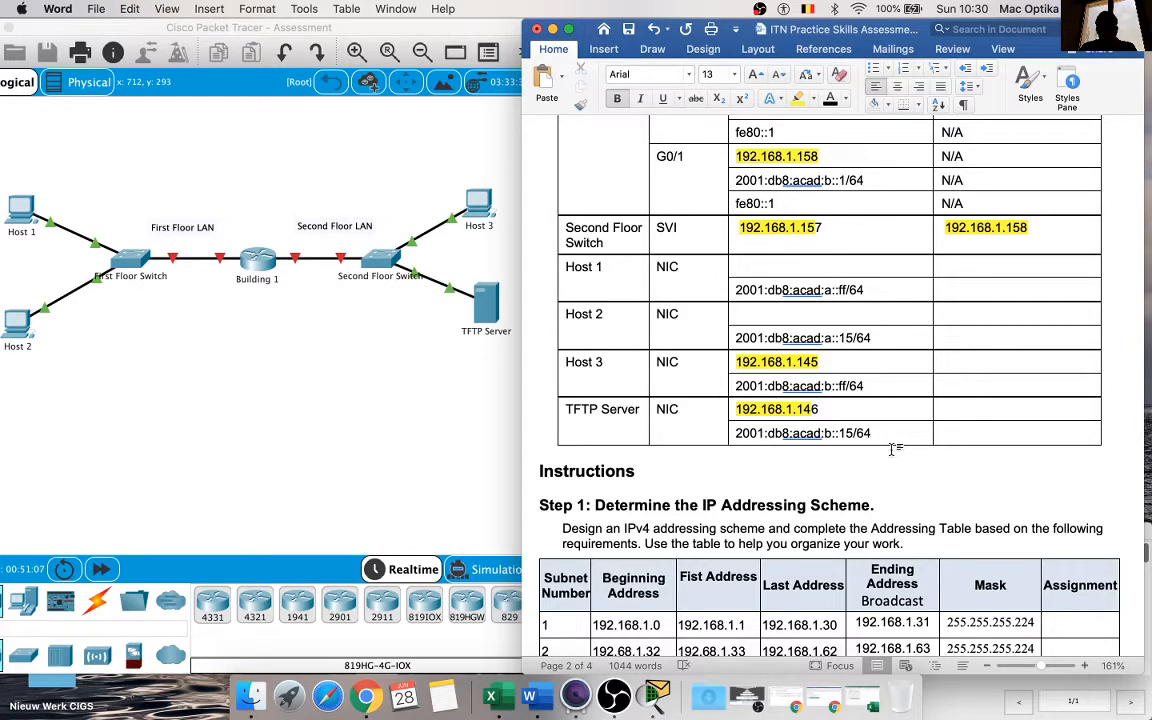
Step: Copy Building 1's link-local address fe80::1 into the IPv6 Default Gateway cells of Host 1, Host 2, Host 3 and TFTP Server
scroll(895, 449, "down", 1)
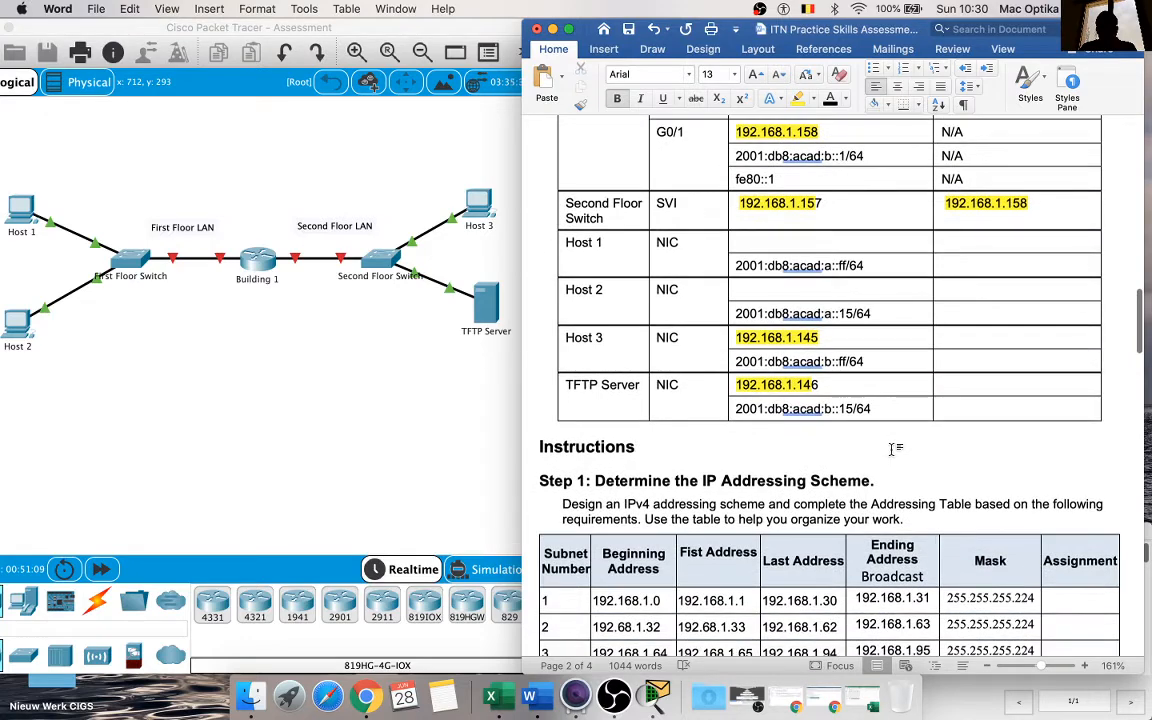
scroll(895, 449, "up", 5)
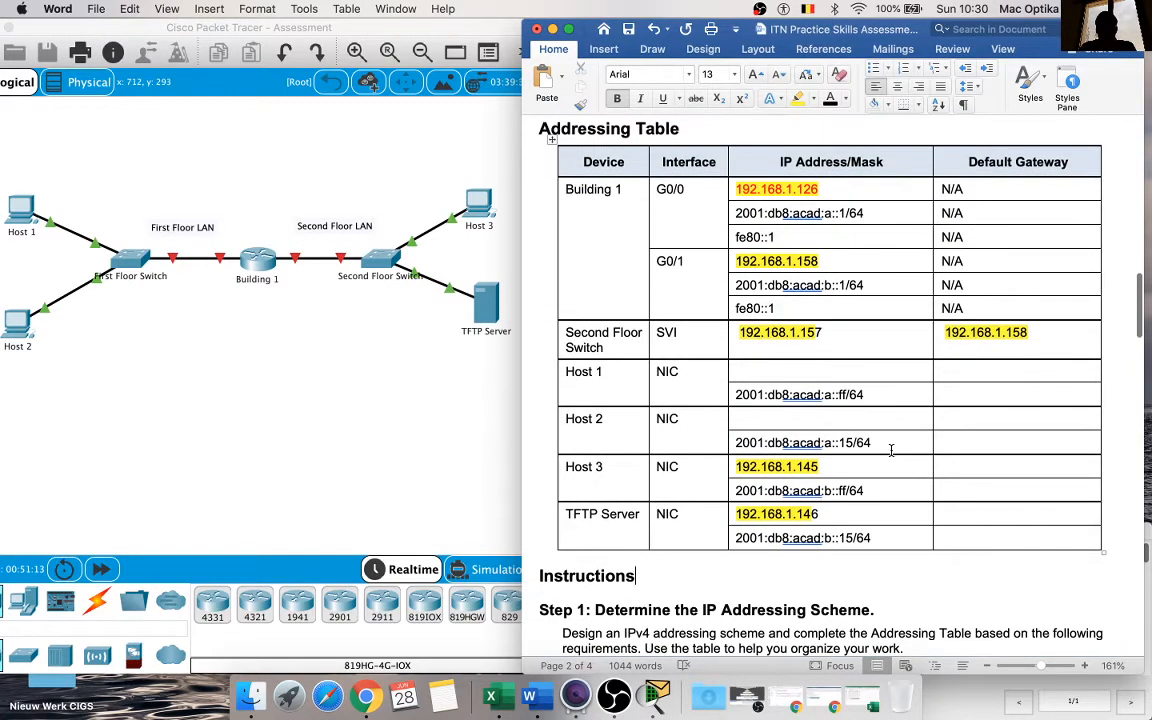
scroll(891, 450, "down", 2)
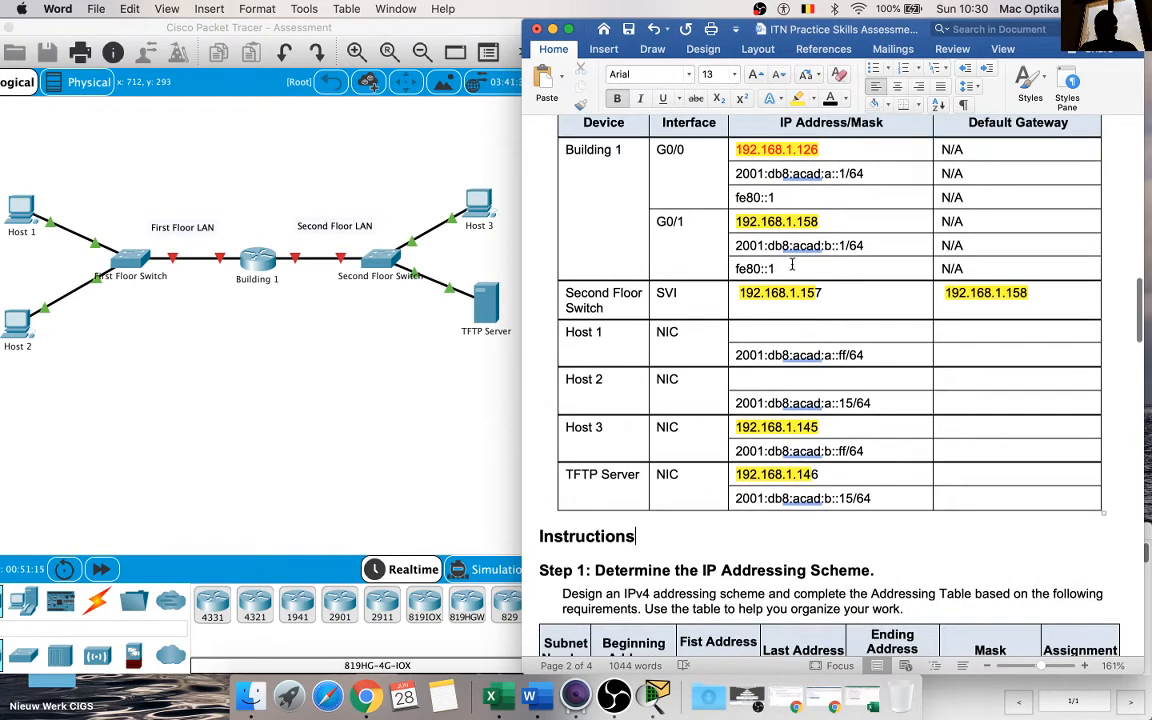
left_click_drag(791, 266, 736, 268)
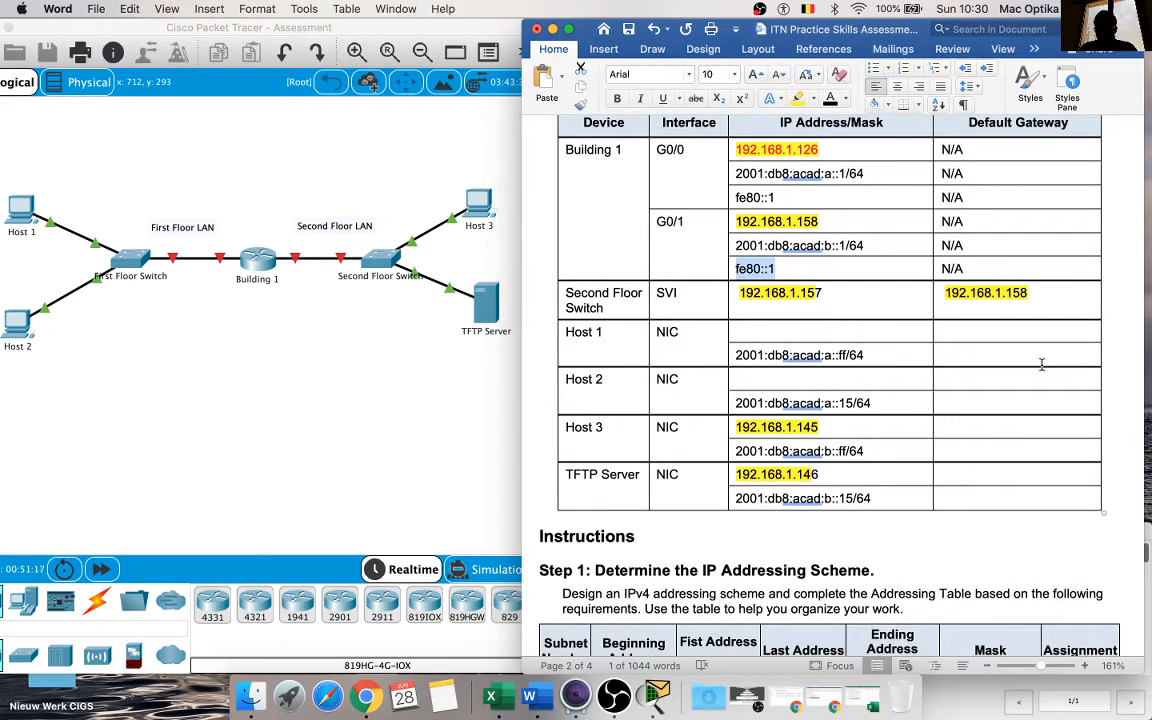
left_click(972, 358)
type("fe80::1")
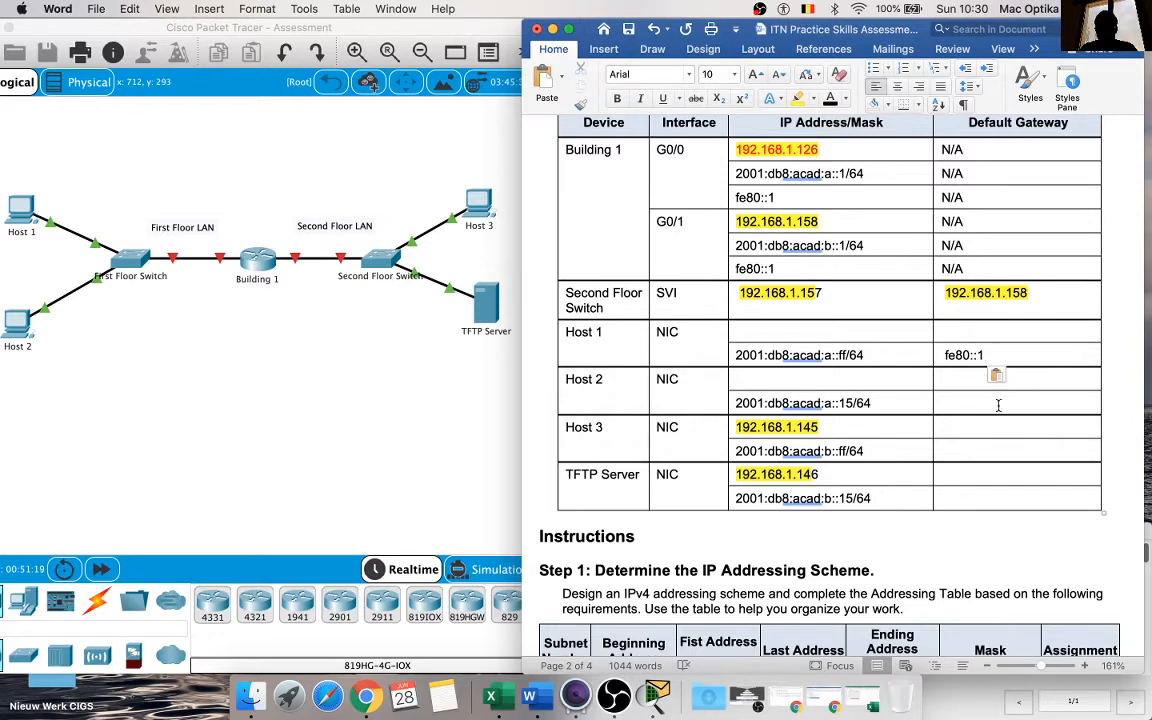
type("fe80::1")
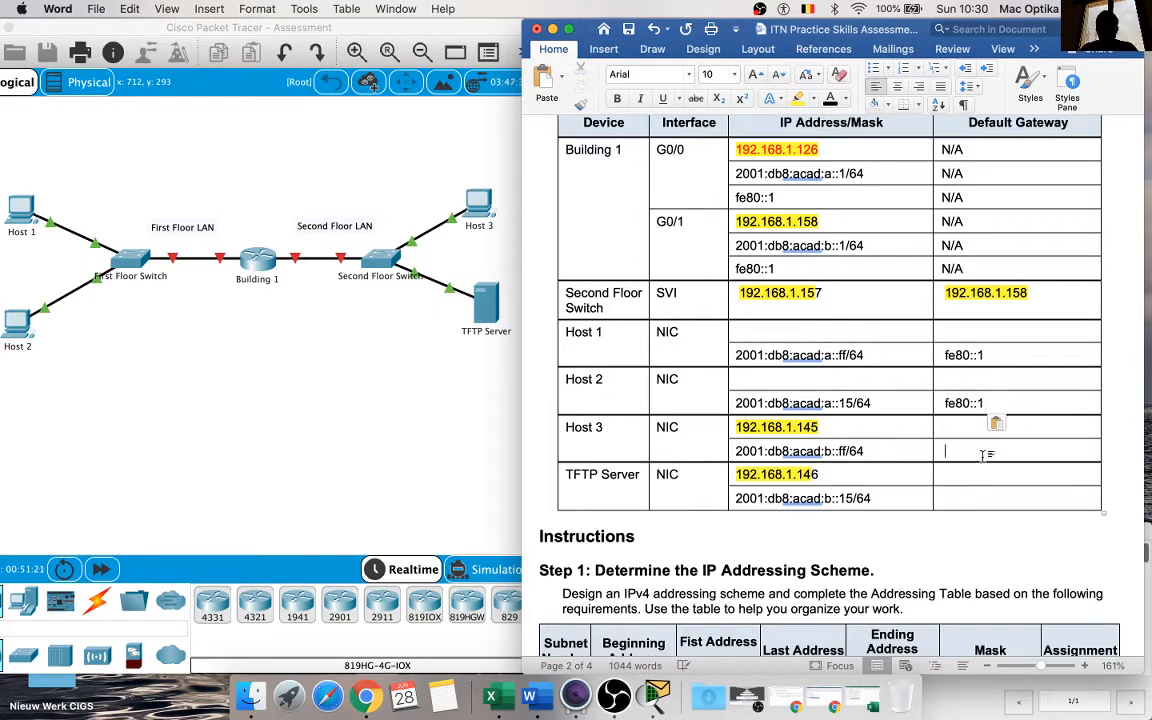
type("fe80::1")
type("fe80::1")
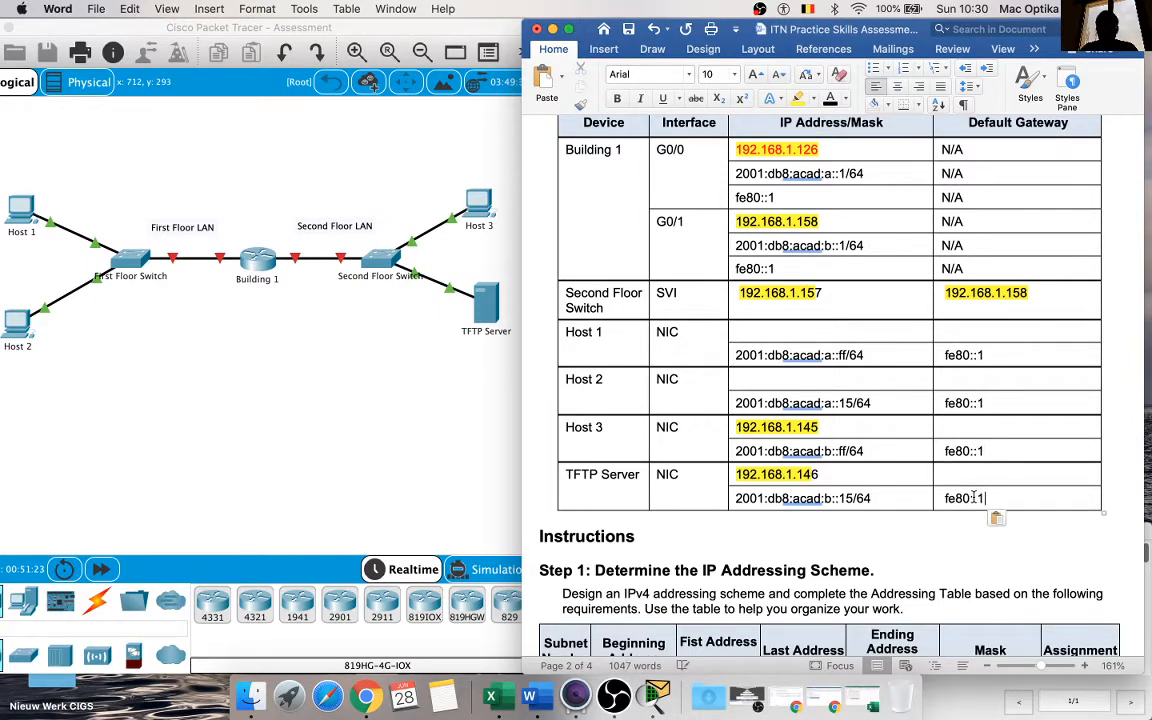
left_click(897, 541)
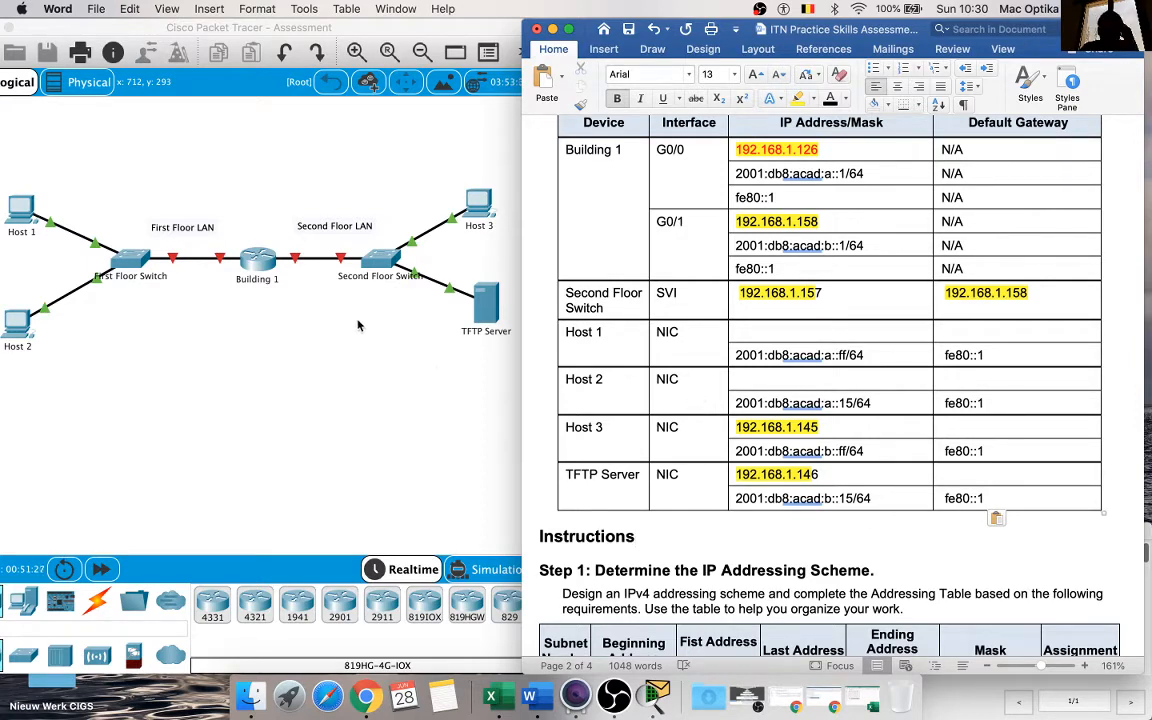
Step: Check in Packet Tracer which ports link Building 1 to the Second Floor Switch, and compare the Second Floor LAN subnet row in Word
left_click(286, 284)
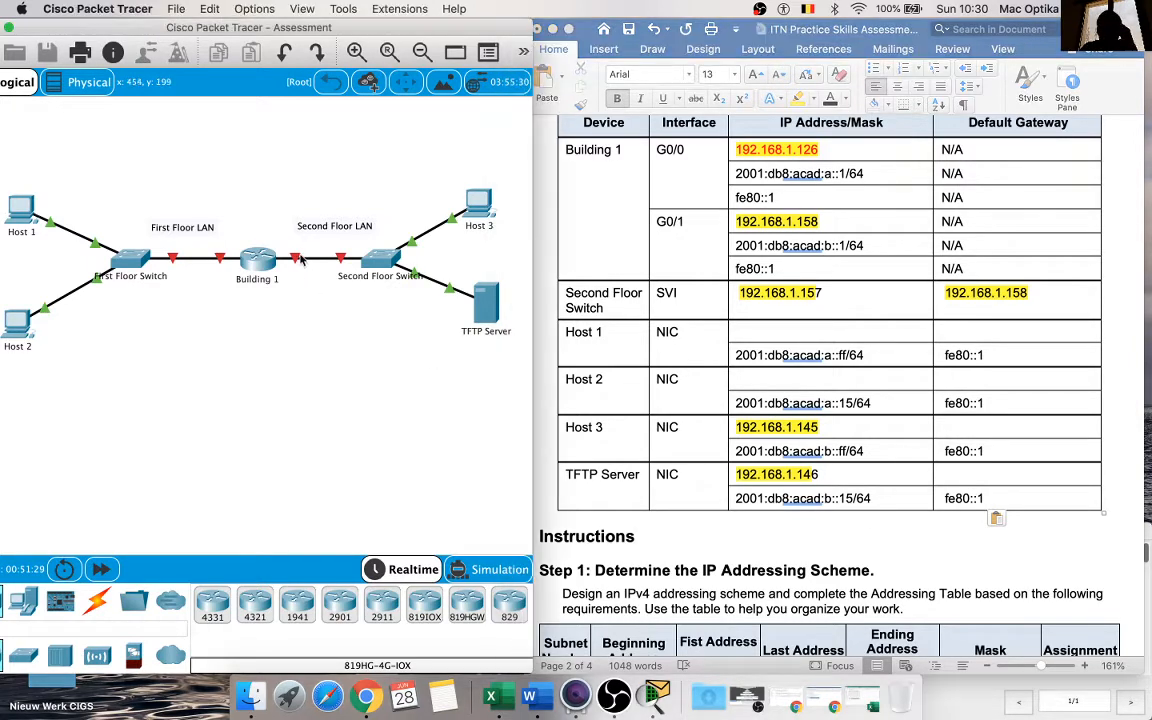
mouse_move(297, 261)
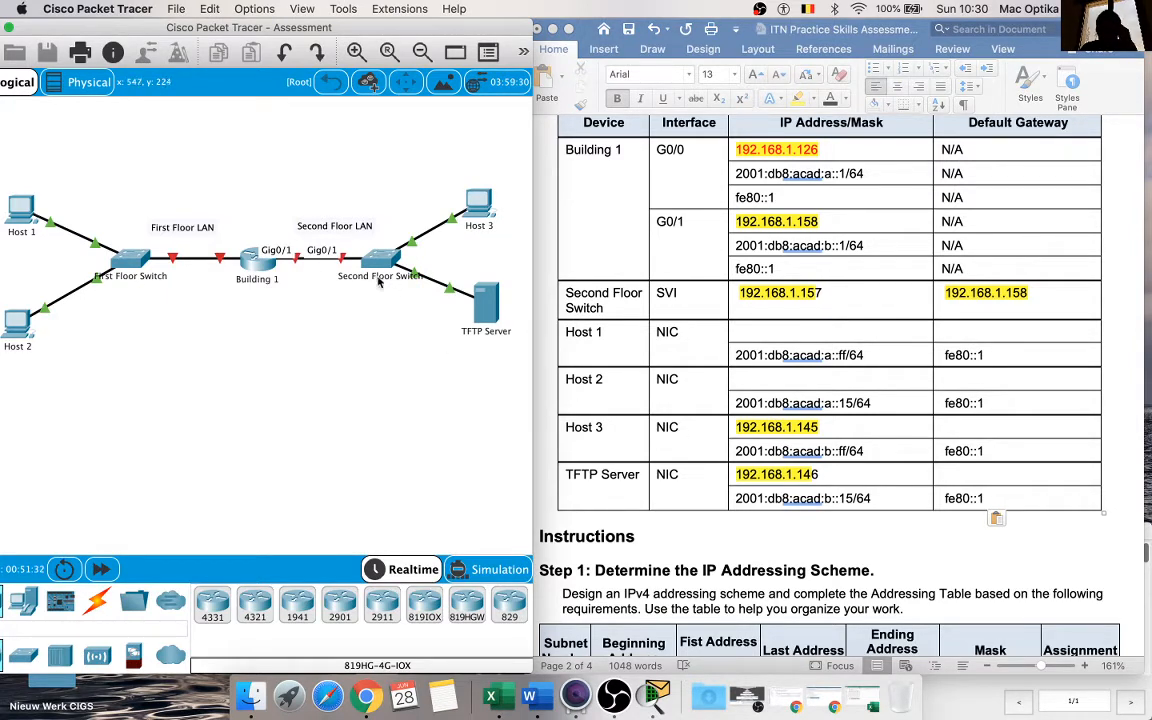
scroll(785, 520, "down", 5)
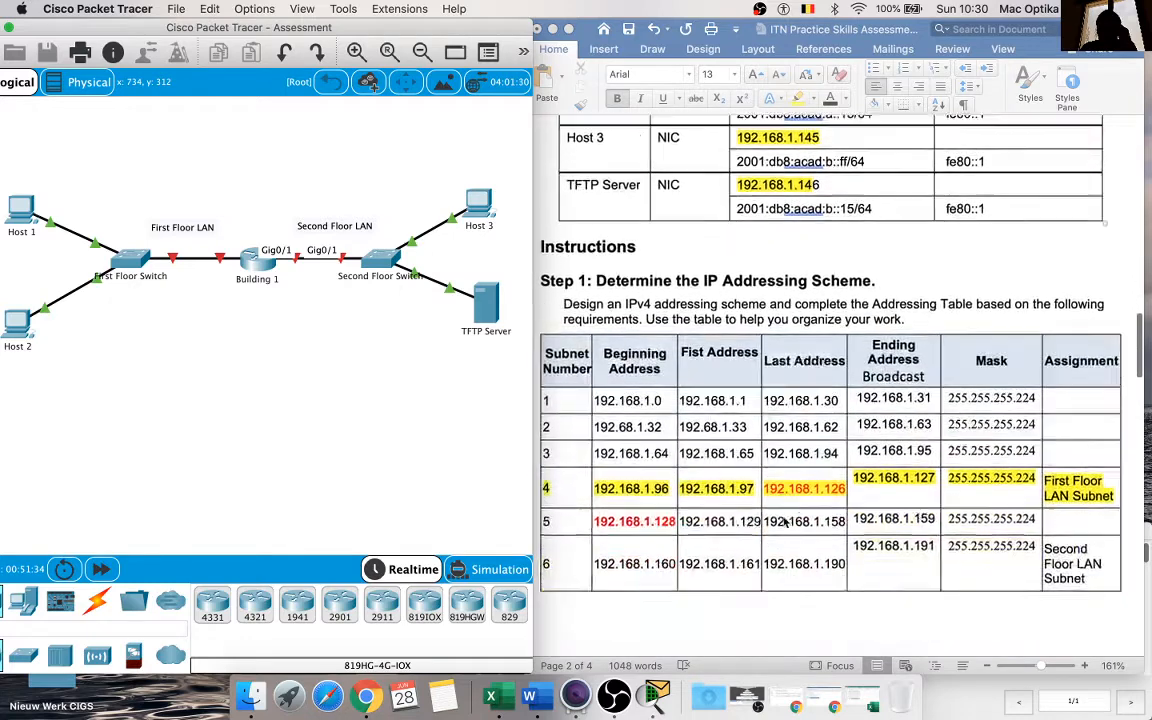
scroll(785, 520, "down", 6)
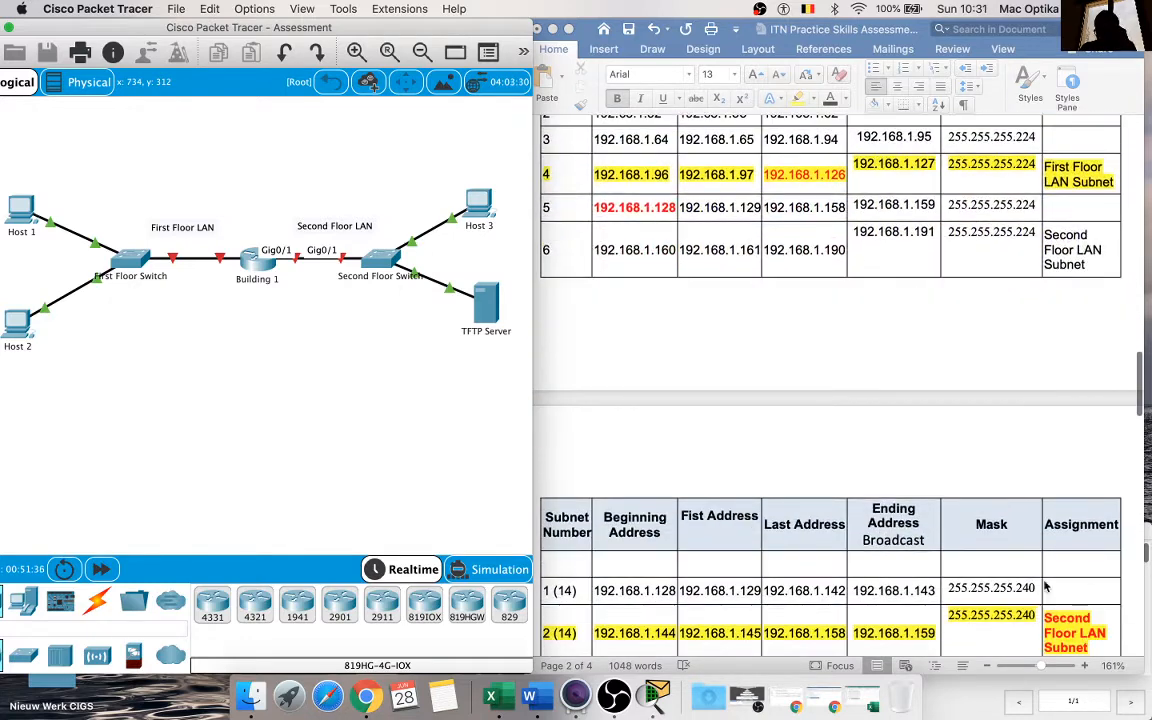
scroll(1045, 587, "down", 1)
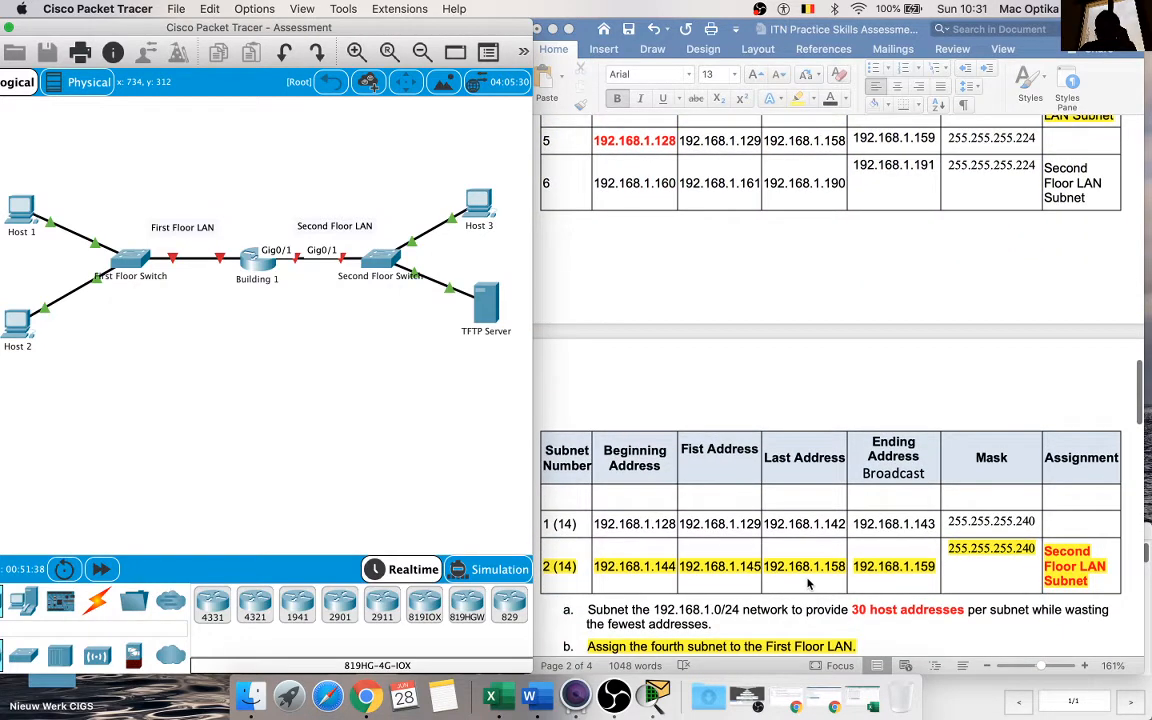
scroll(810, 585, "up", 12)
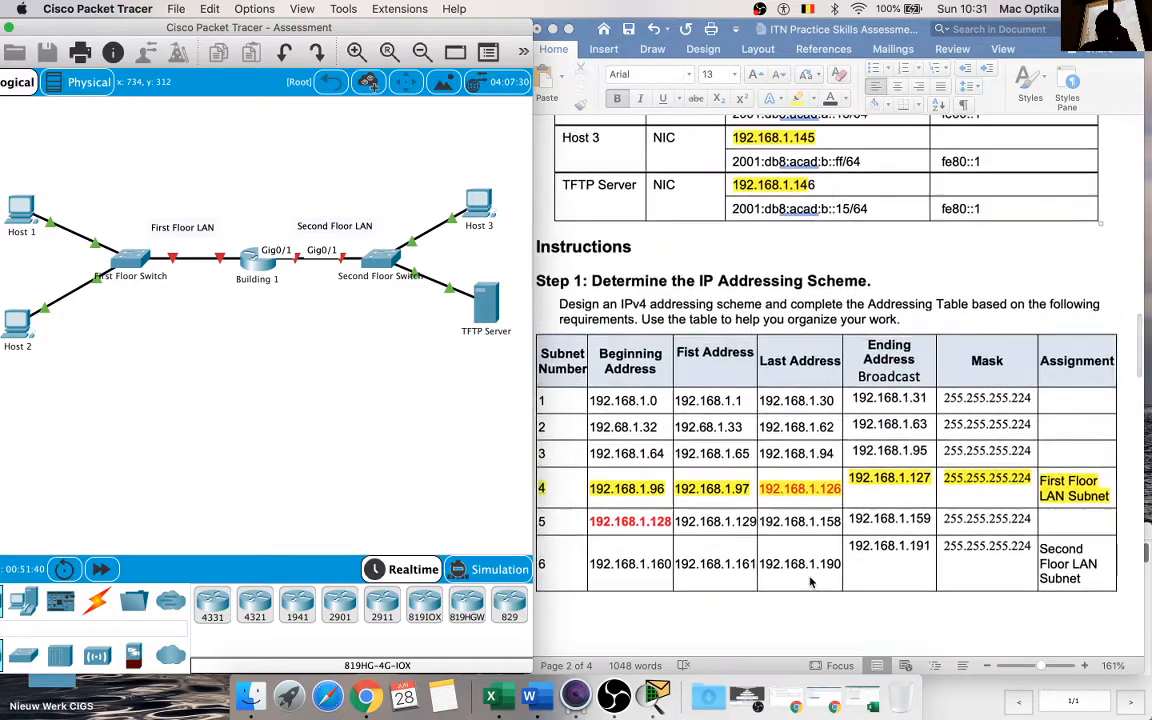
scroll(811, 581, "up", 3)
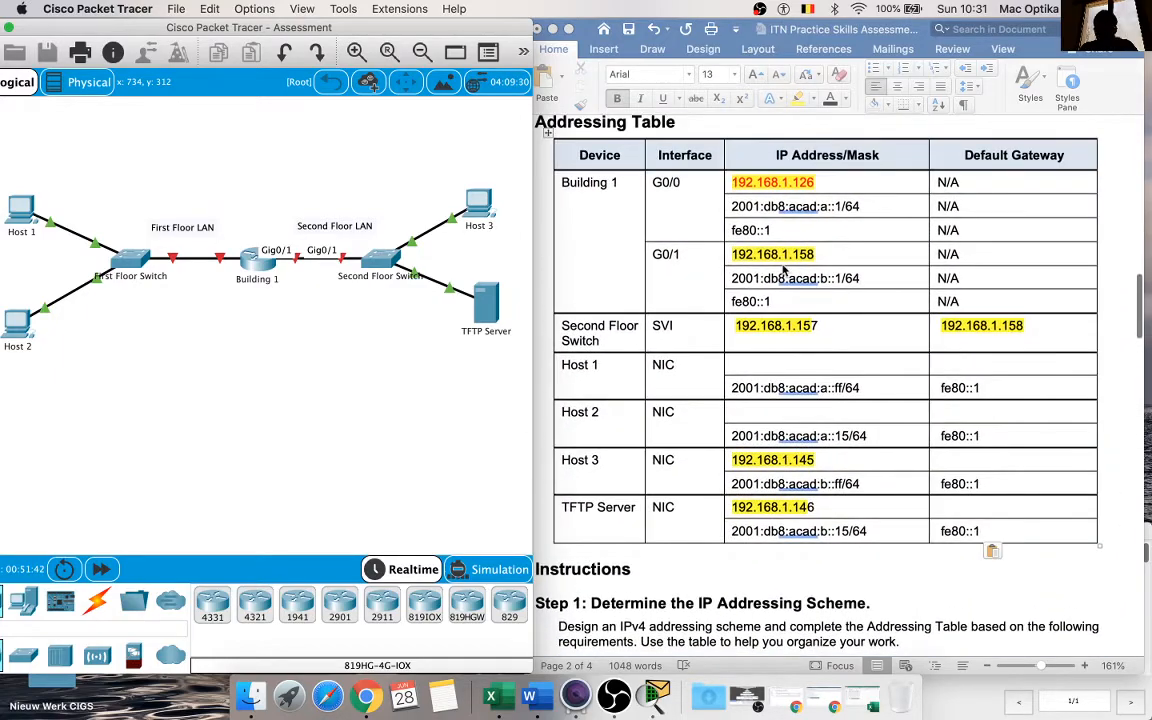
Step: Copy Building 1's G0/1 address, 192.168.1.158, into the IPv4 Default Gateway cells of Host 3 and the TFTP Server
left_click(811, 255)
left_click_drag(813, 255, 732, 256)
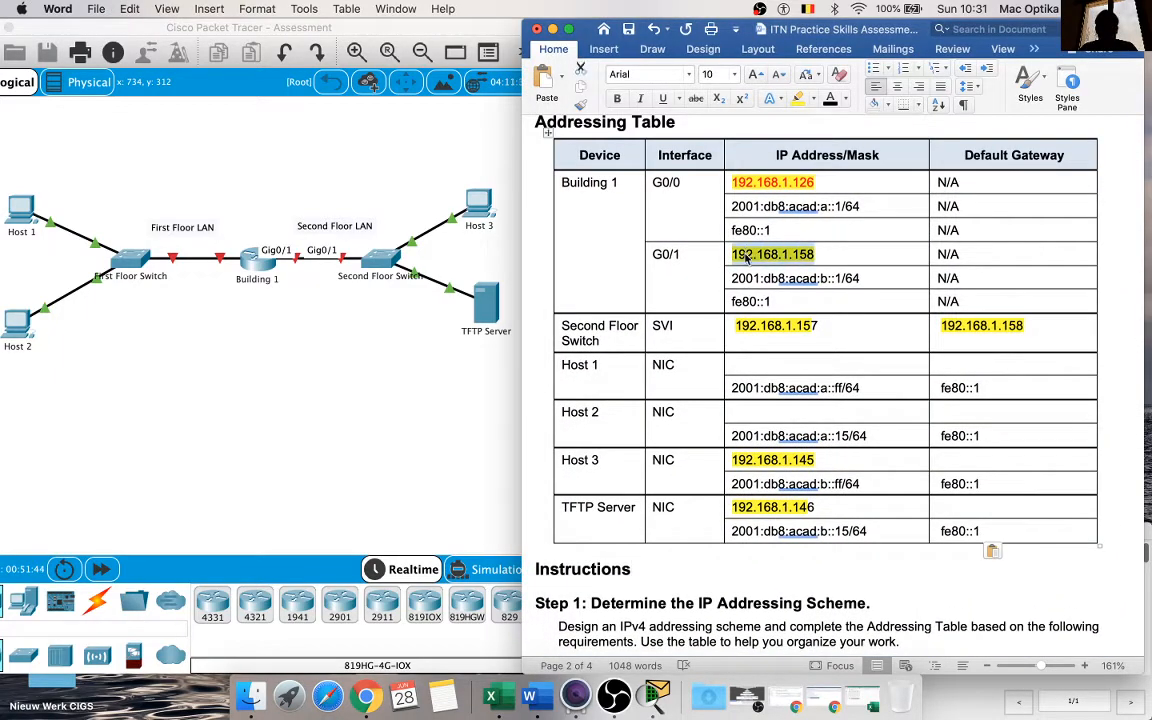
left_click(969, 457)
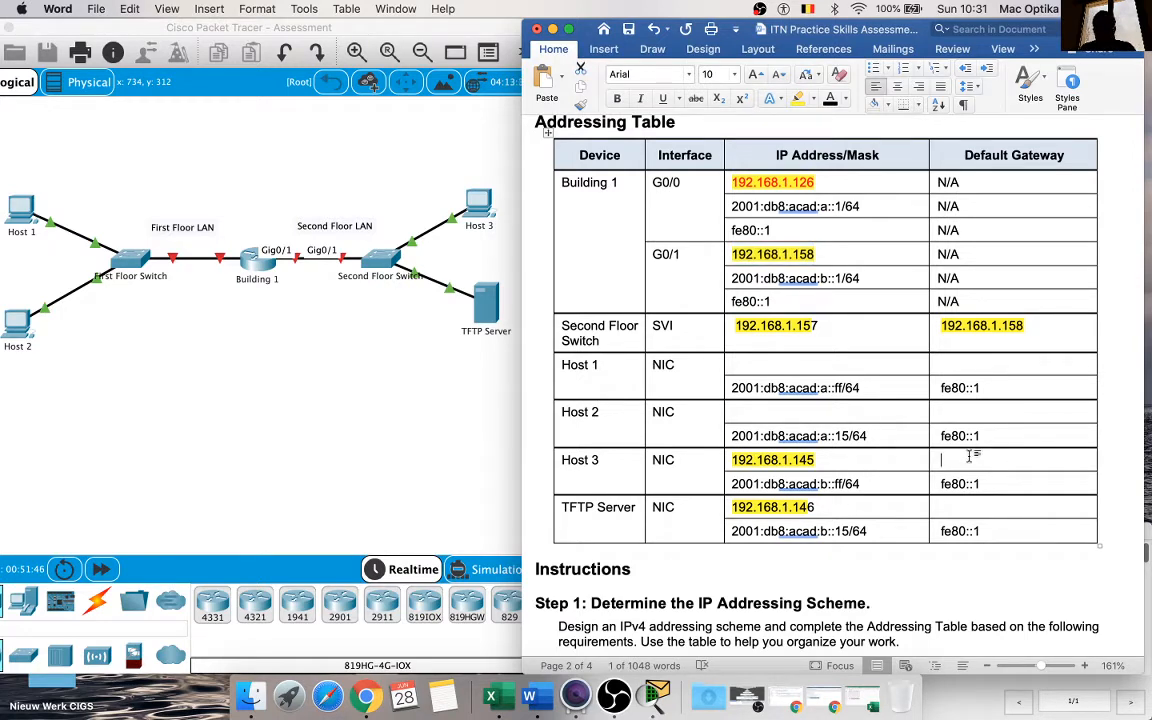
key("super+v")
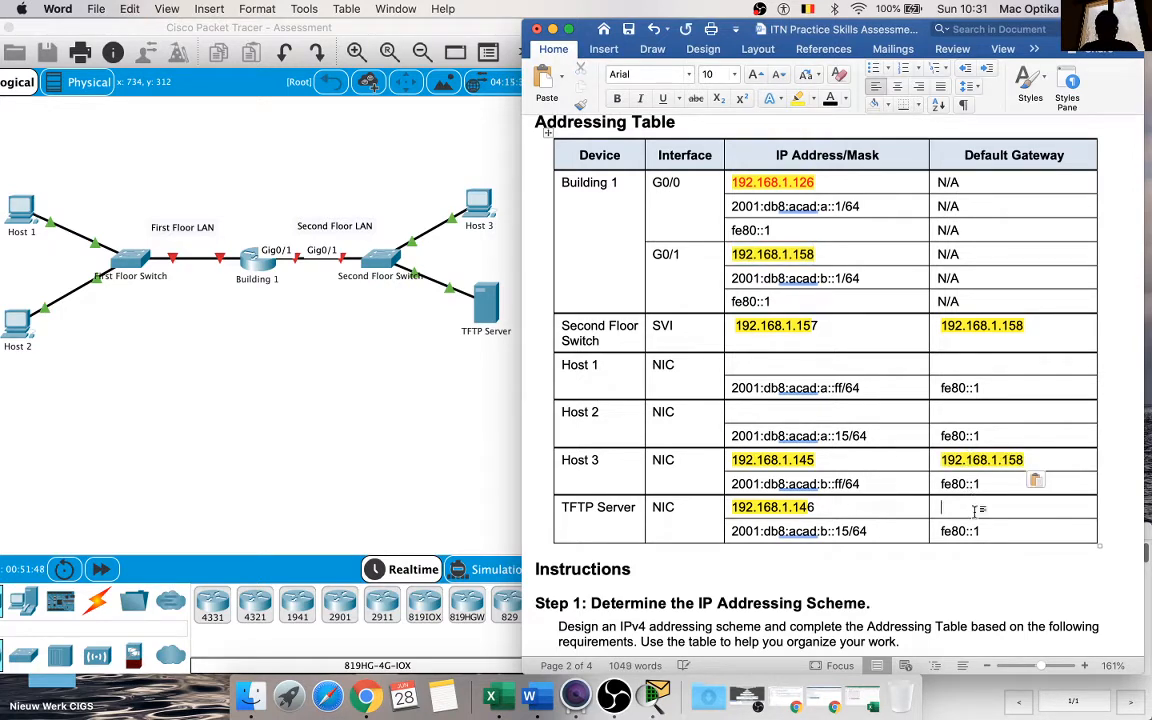
type("192.168.1.158")
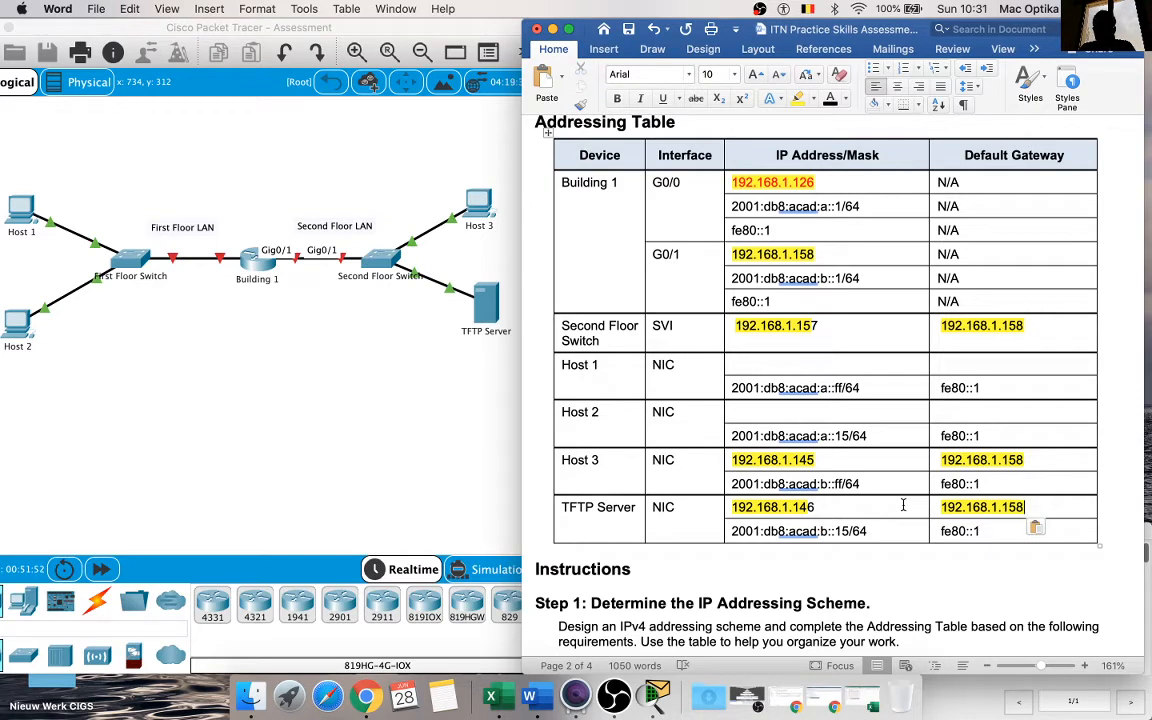
left_click(873, 503)
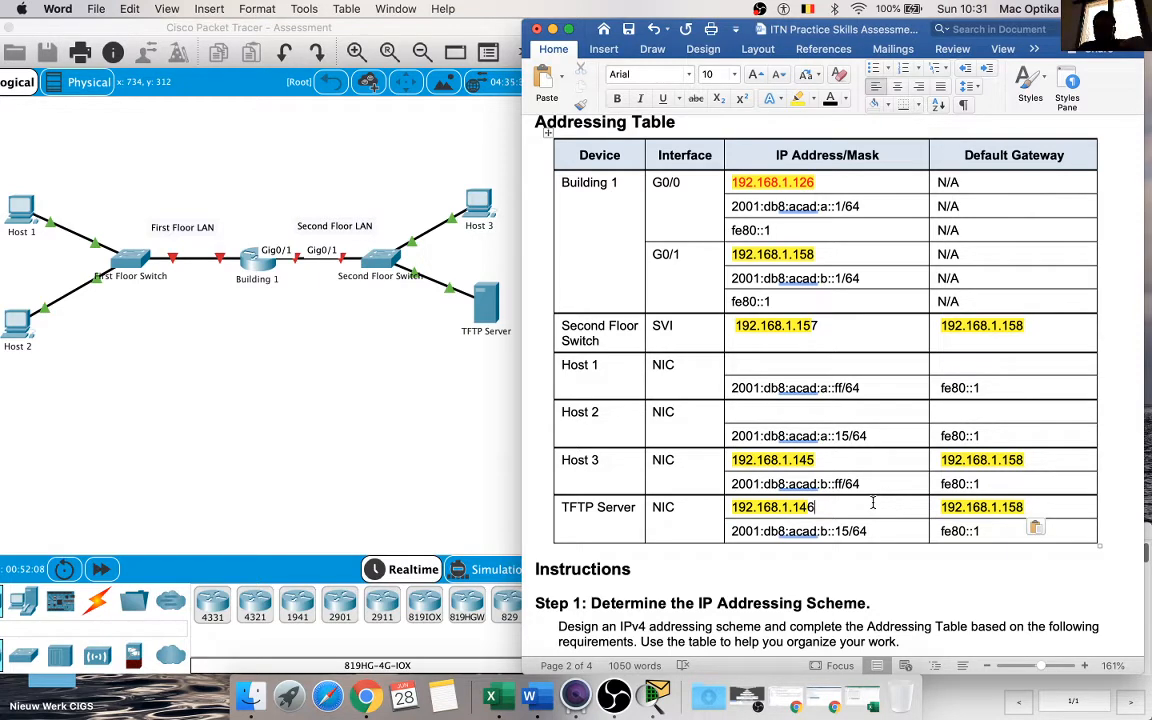
Step: Copy the first address of subnet 4, 192.168.1.97, into Host 1's IPv4 cell in the Addressing Table
scroll(873, 503, "down", 2)
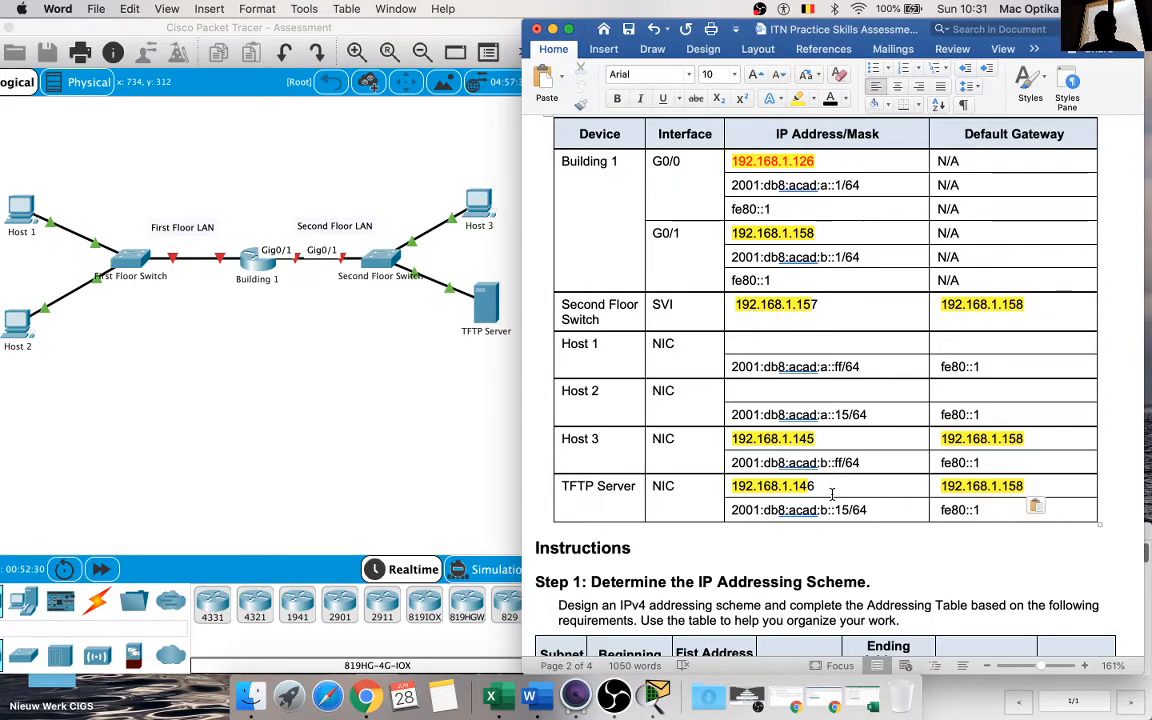
scroll(824, 487, "down", 2)
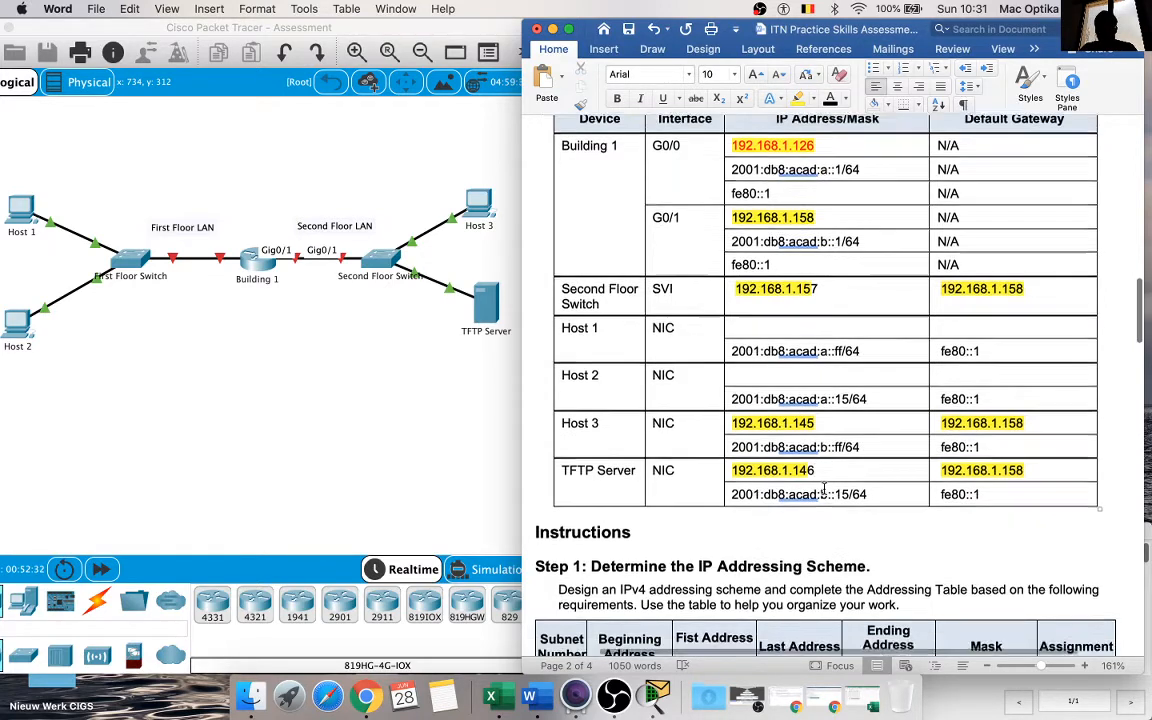
scroll(824, 487, "down", 15)
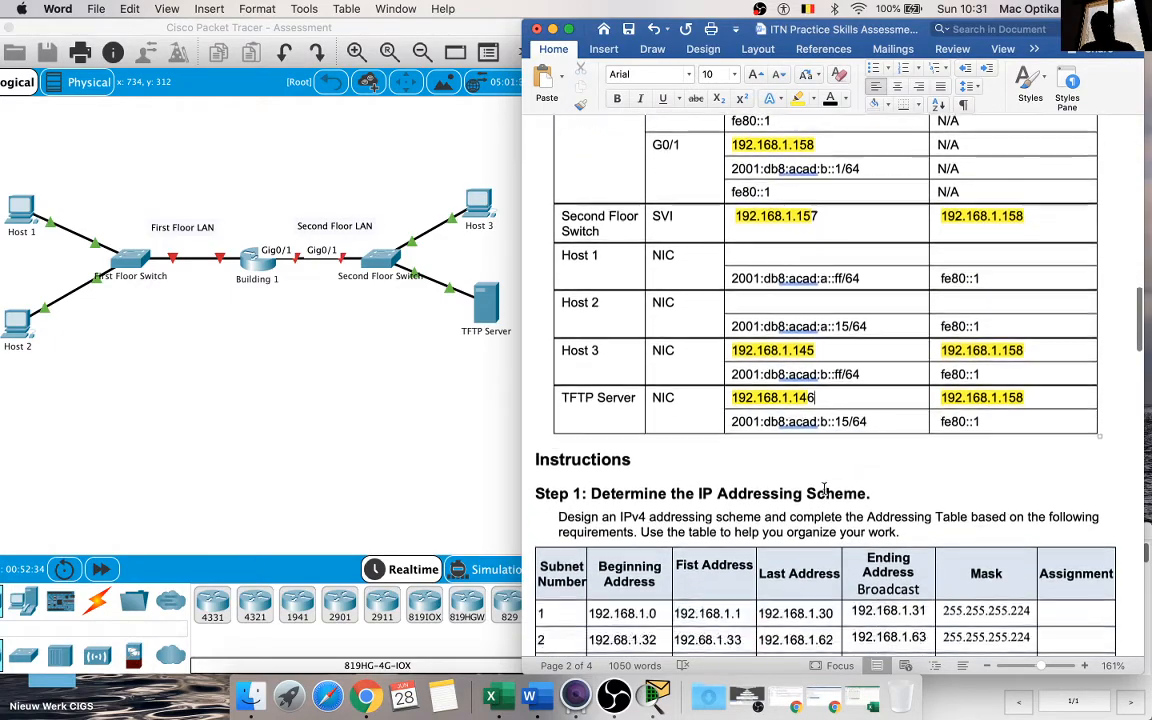
scroll(824, 488, "up", 10)
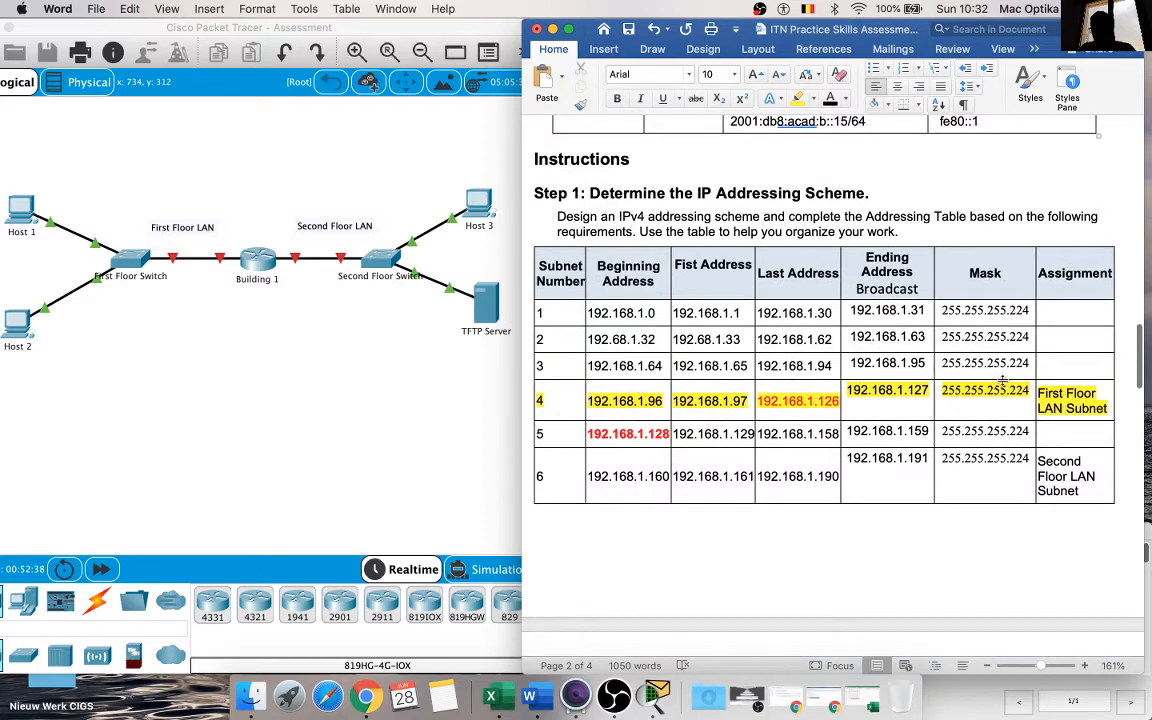
scroll(1008, 407, "up", 2)
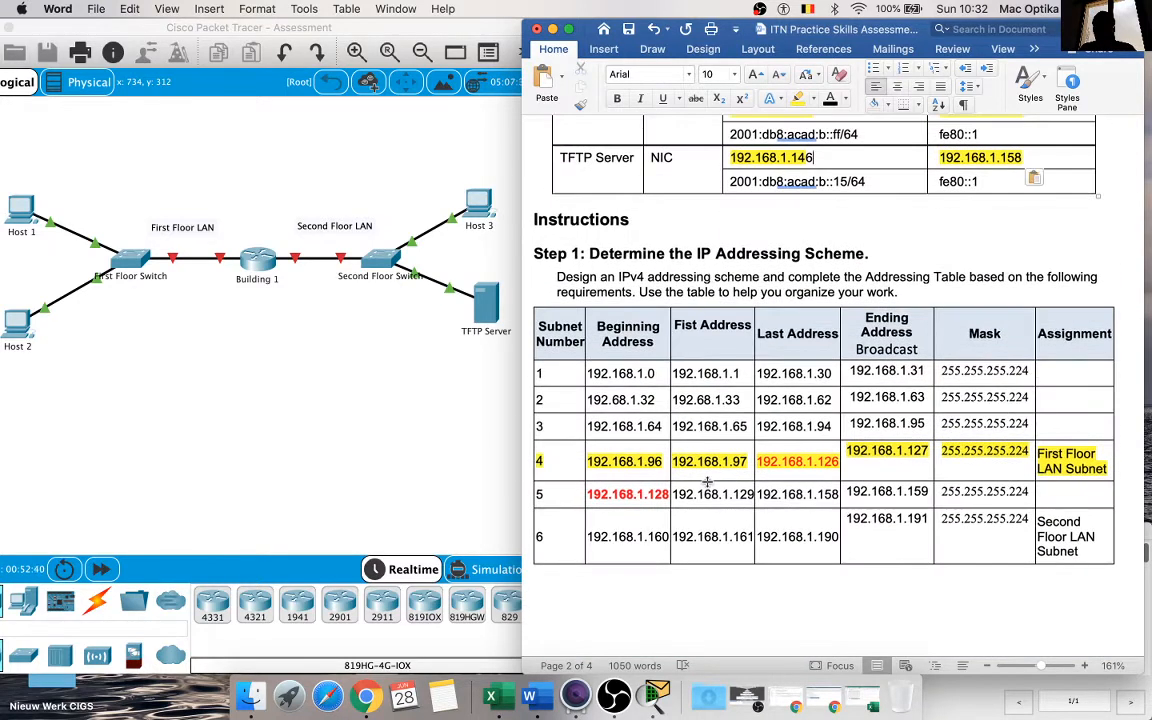
left_click_drag(746, 464, 676, 470)
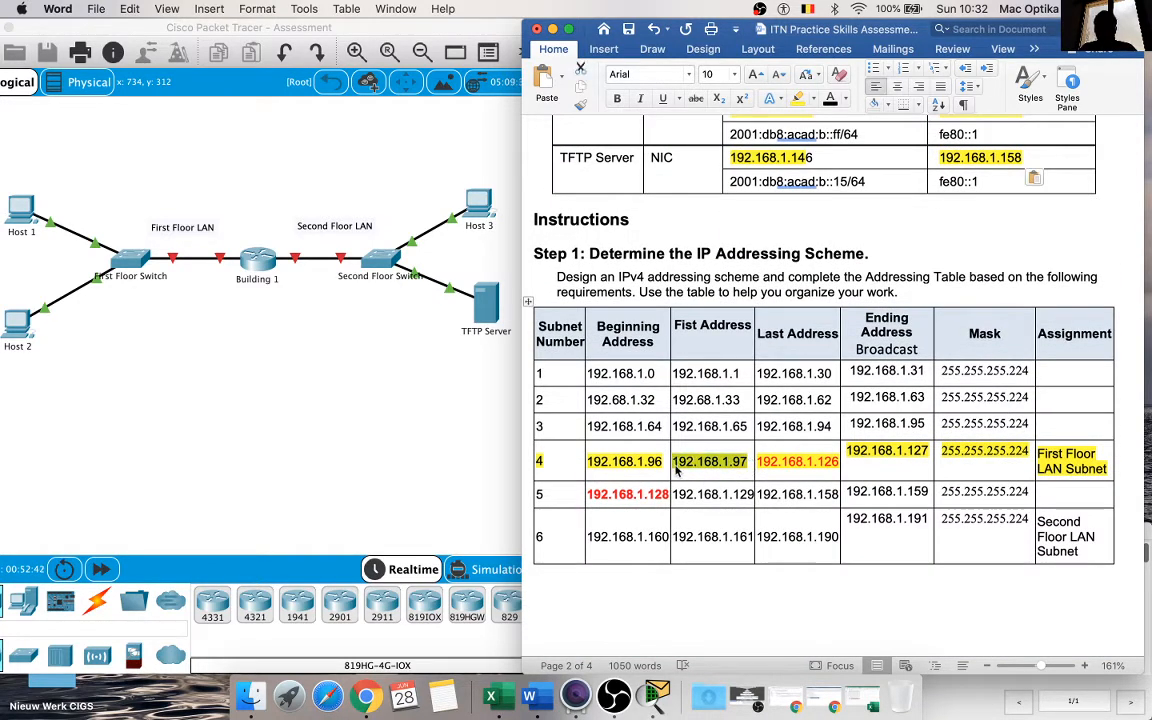
key("super+c")
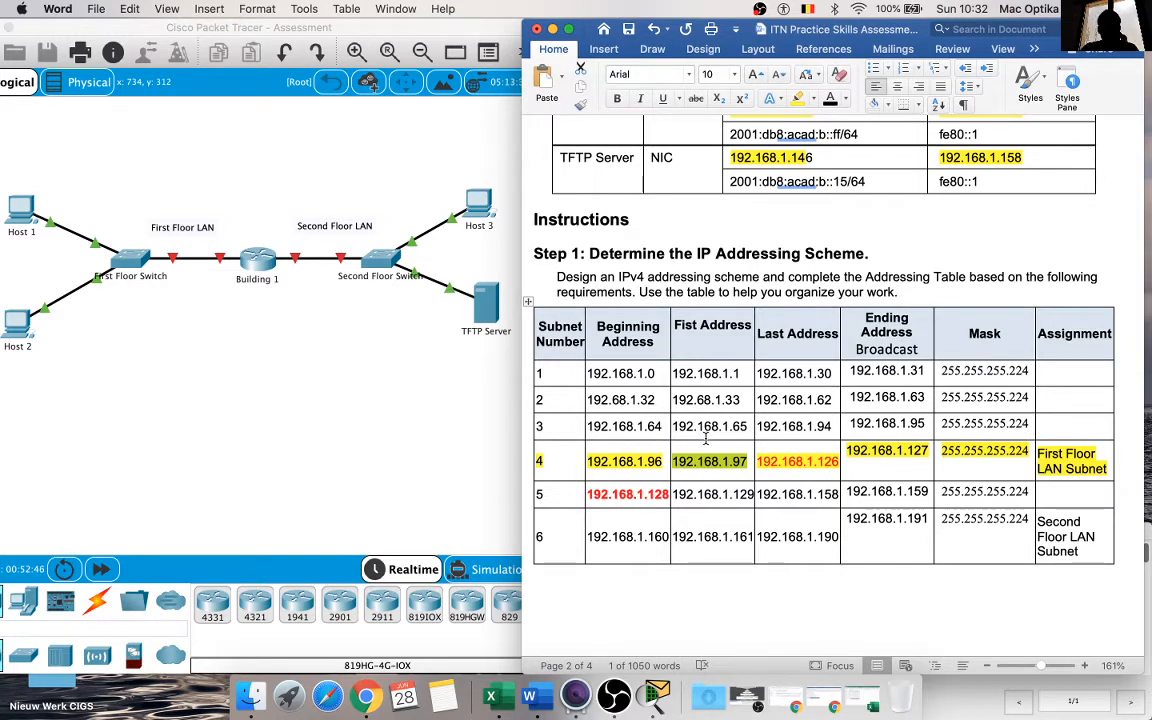
scroll(705, 438, "up", 8)
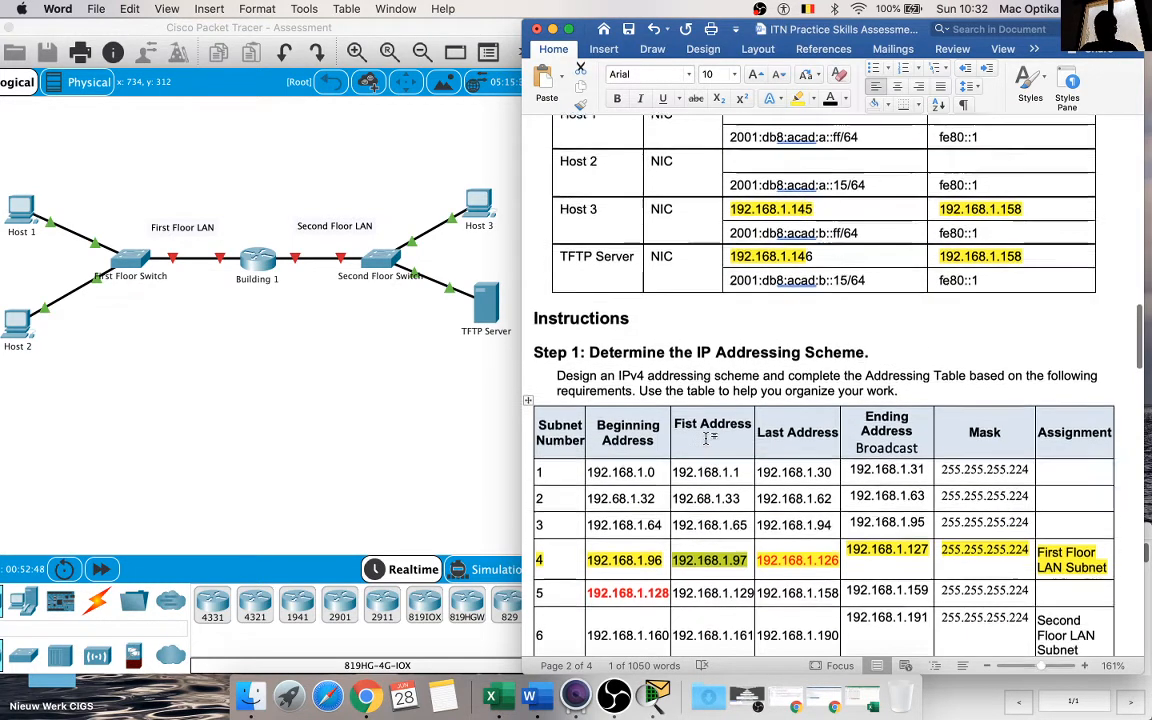
scroll(705, 438, "up", 1)
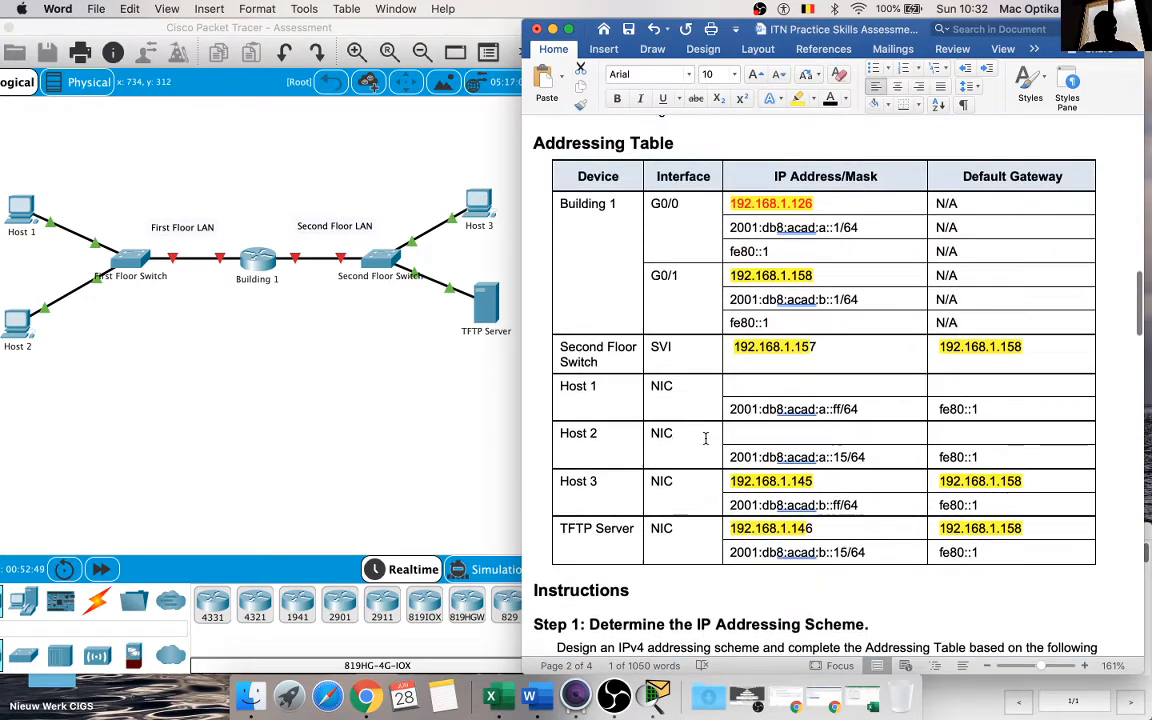
left_click(781, 380)
key("super+v")
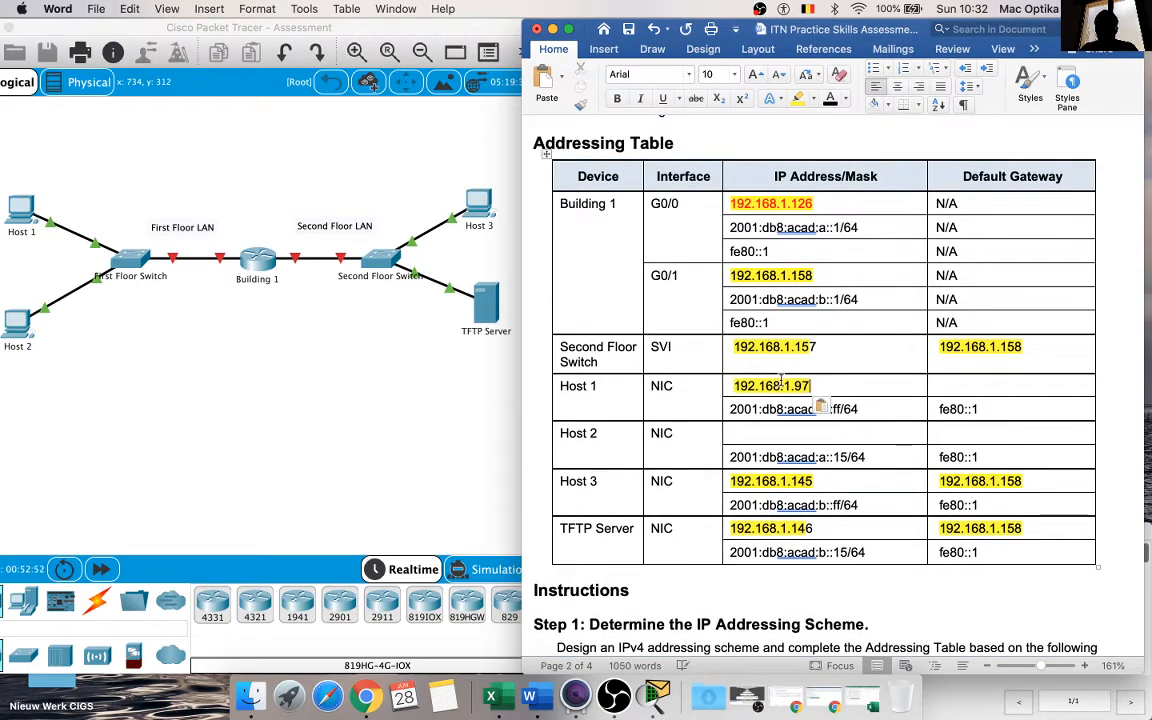
Step: Enter 192.168.1.98 as Host 2's IPv4 address, adapting a pasted copy of Host 1's address
key("super+v")
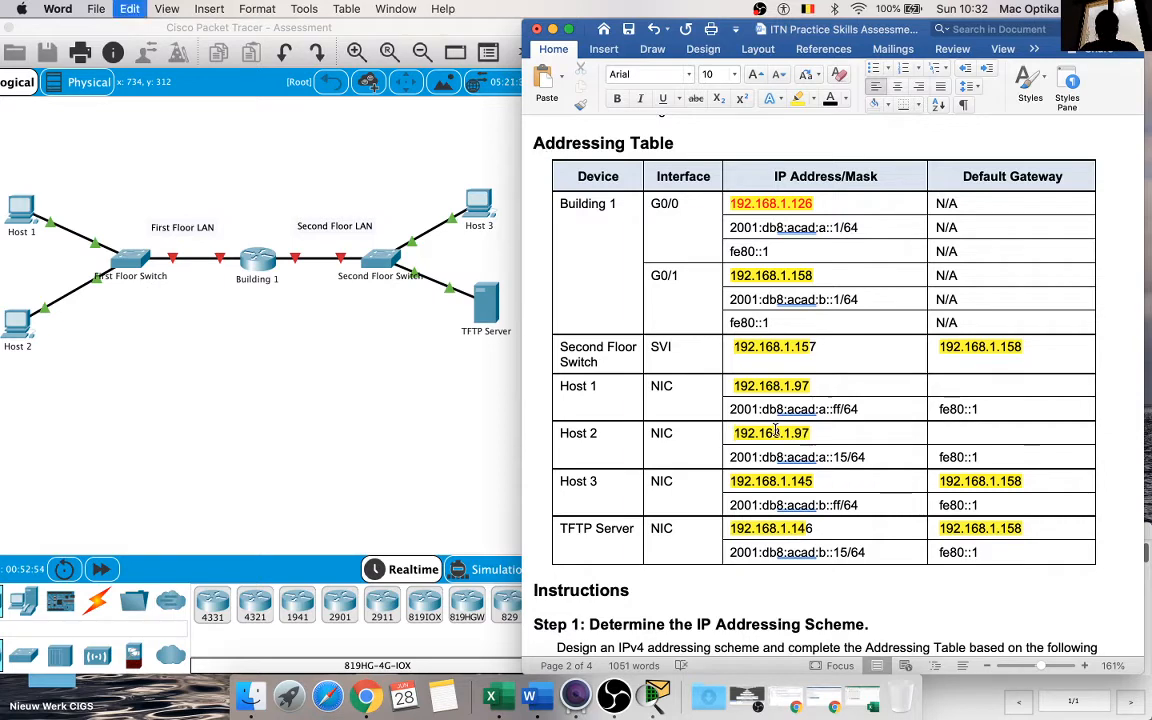
key("BackSpace")
type("8")
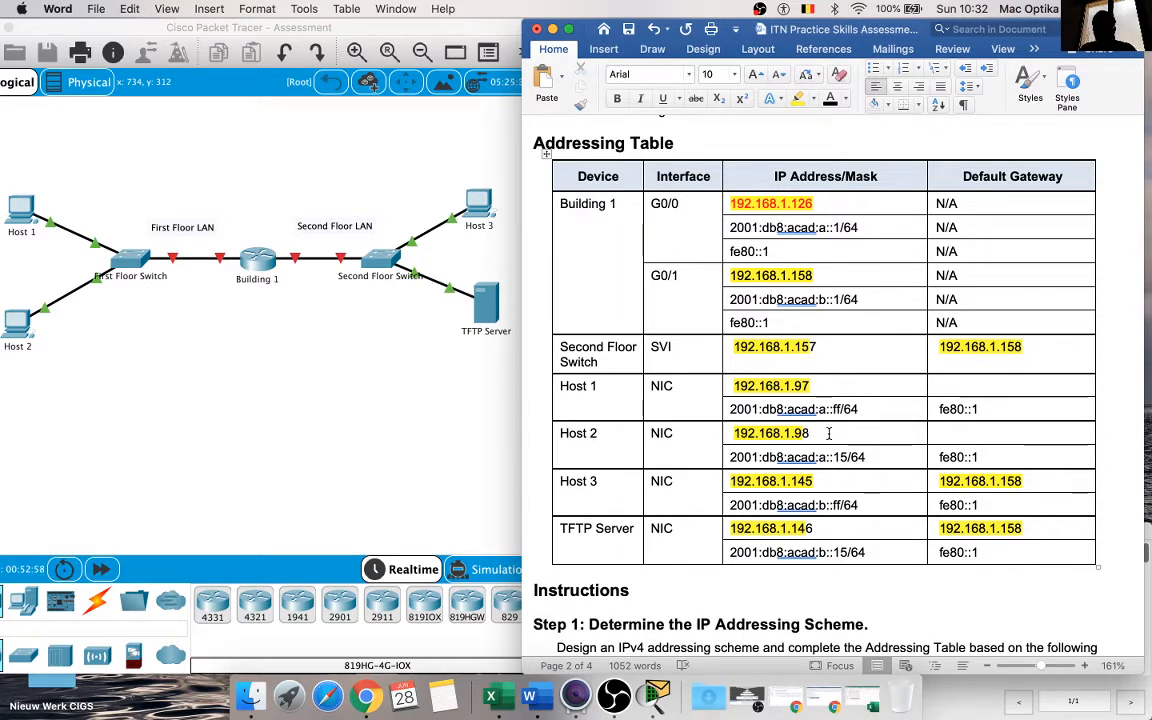
Step: Copy Building 1's G0/0 address, 192.168.1.126, into the IPv4 Default Gateway cells of Host 1 and Host 2
left_click_drag(816, 204, 733, 206)
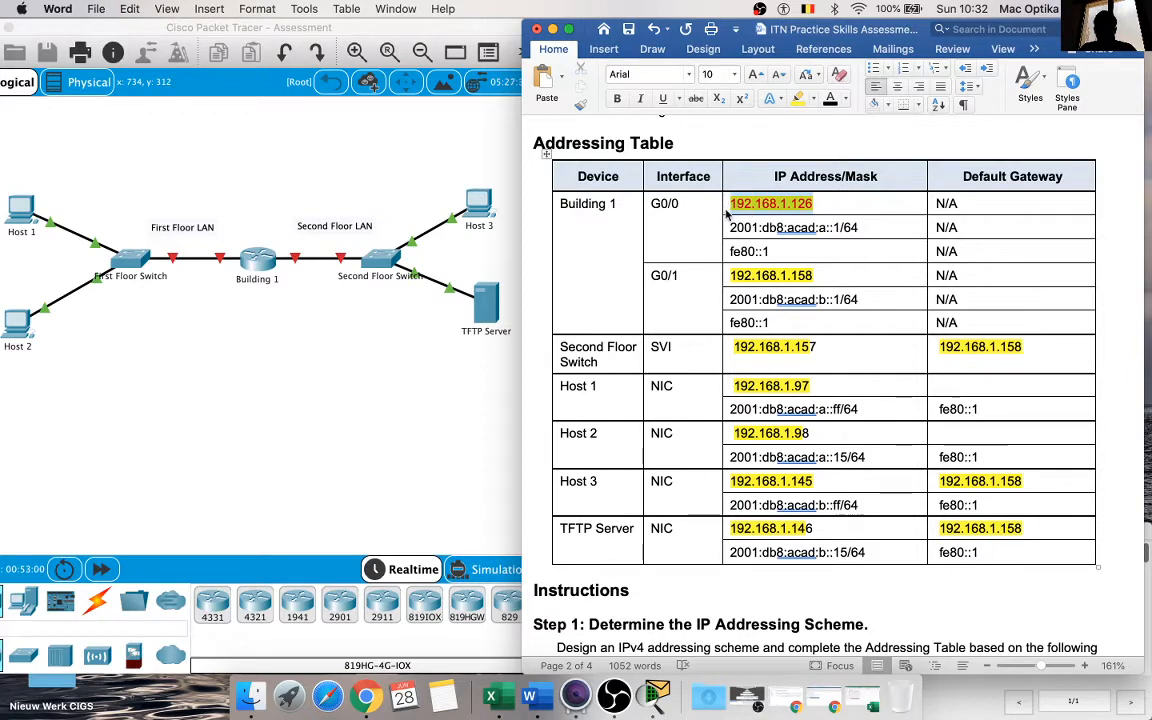
key("super+c")
left_click(966, 383)
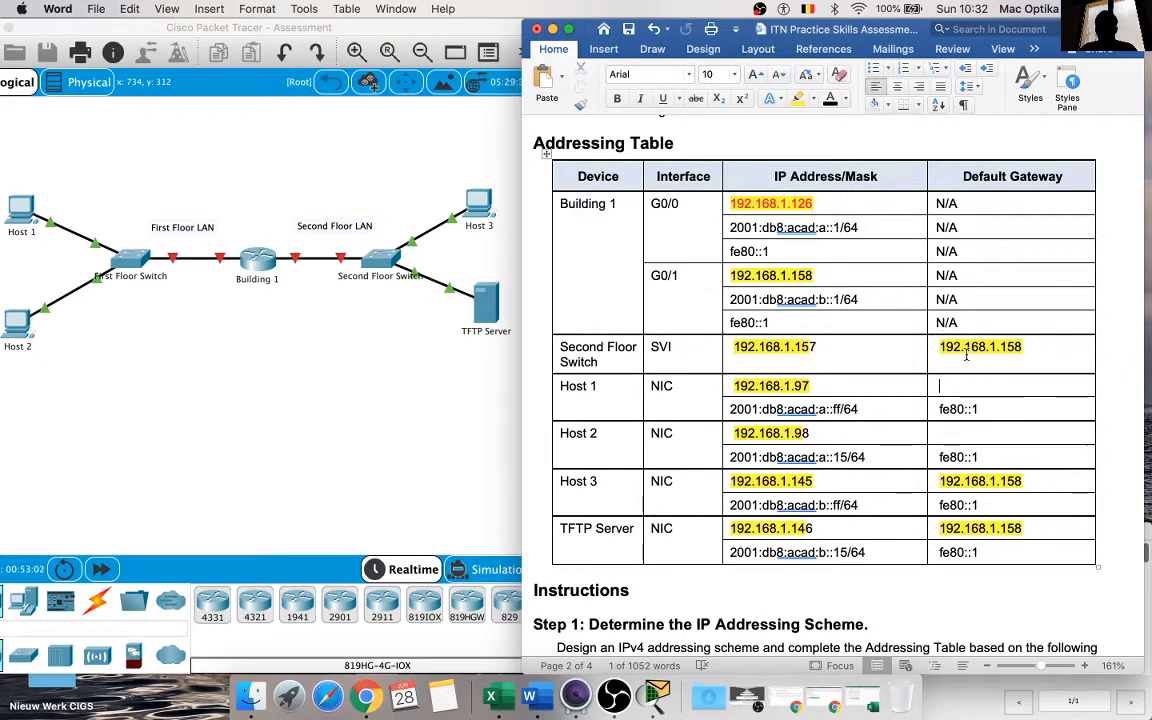
key("super+v")
left_click(987, 432)
key("super+v")
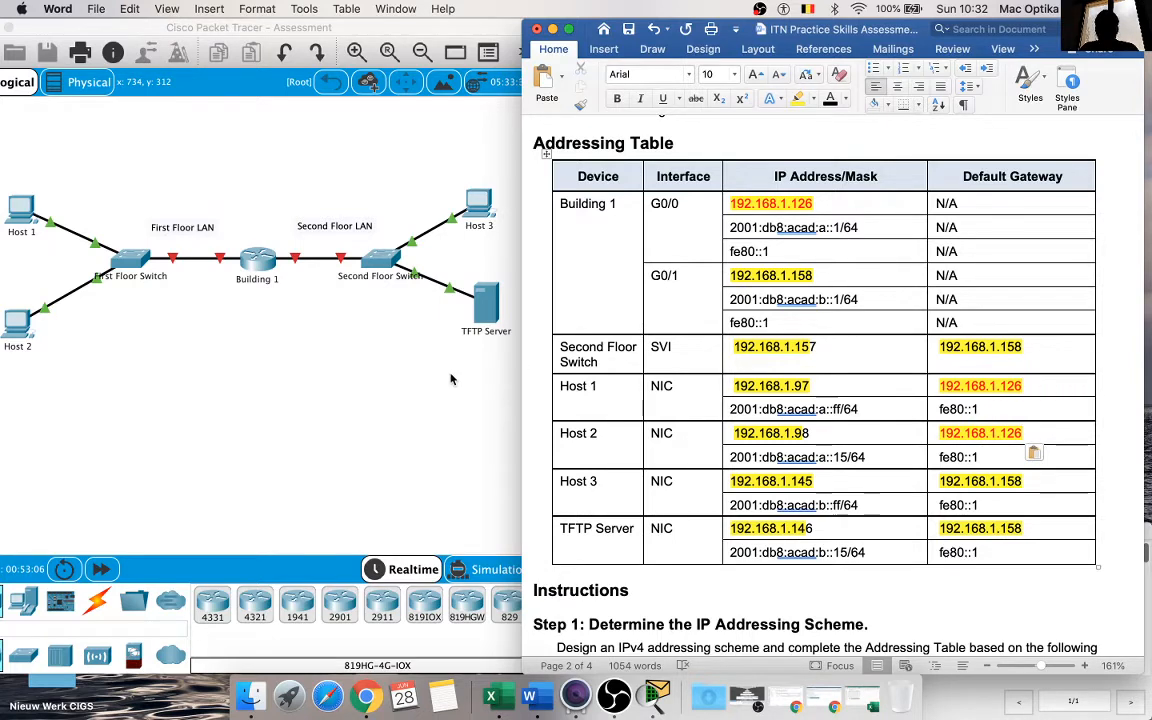
Step: Review the Addressing Table against both subnet tables and the Step 1 addressing requirements
left_click(404, 337)
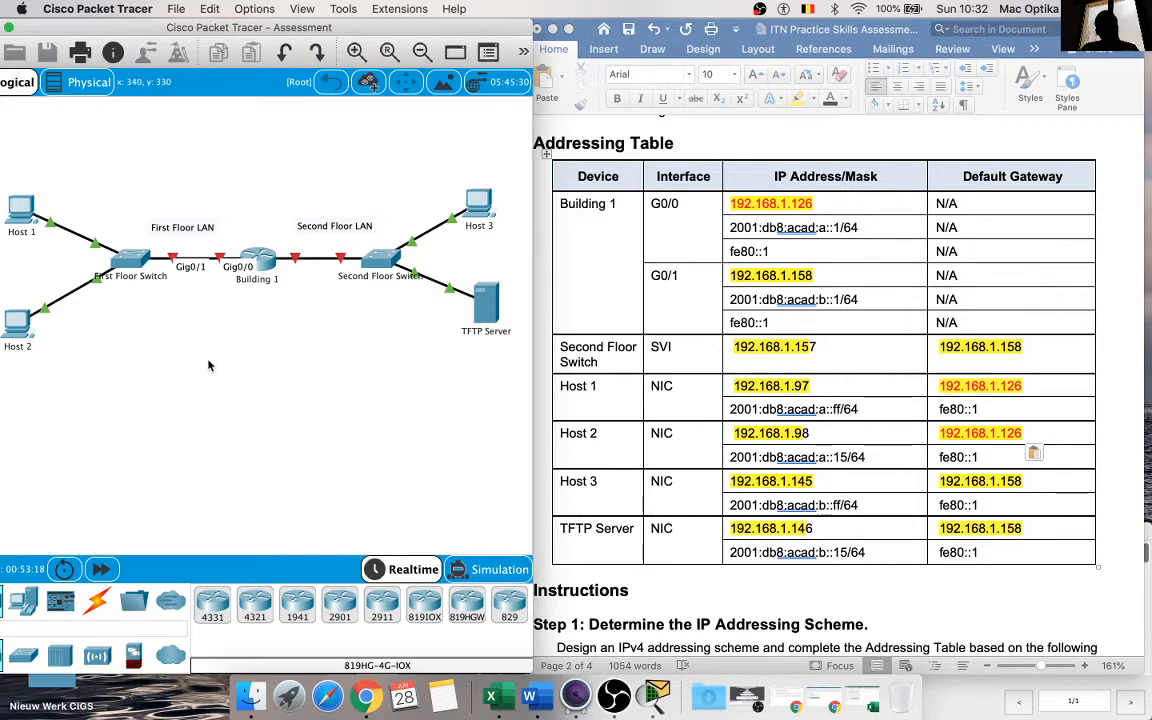
left_click(769, 358)
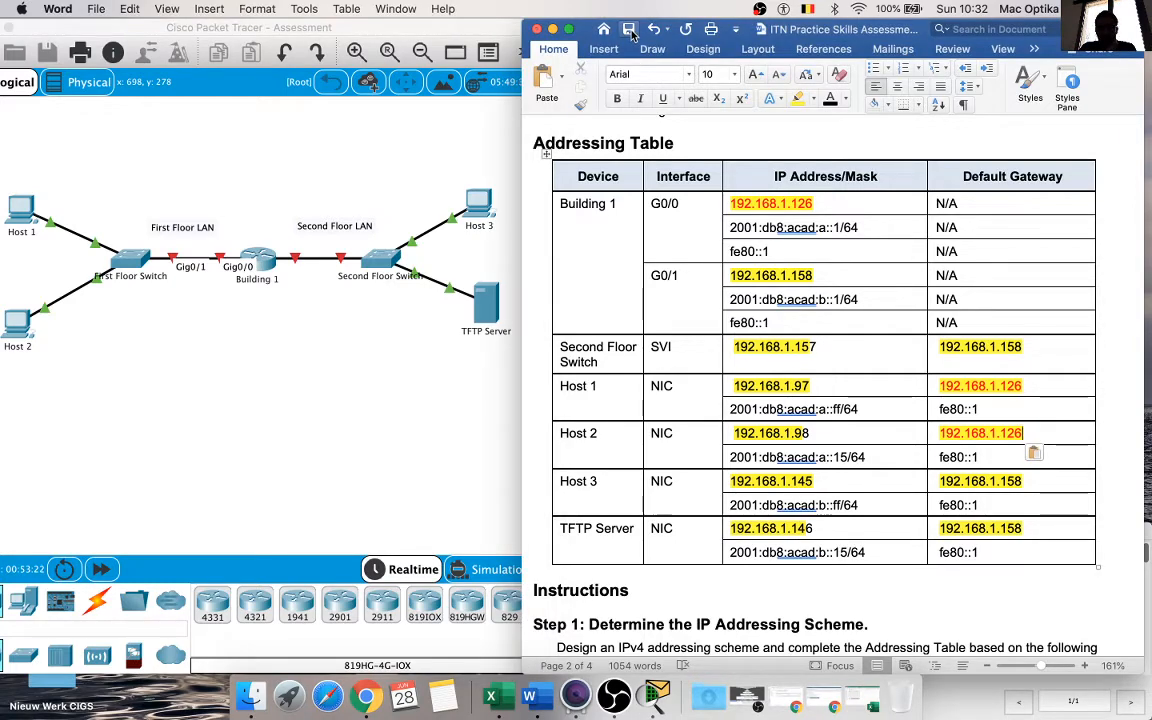
scroll(815, 331, "down", 3)
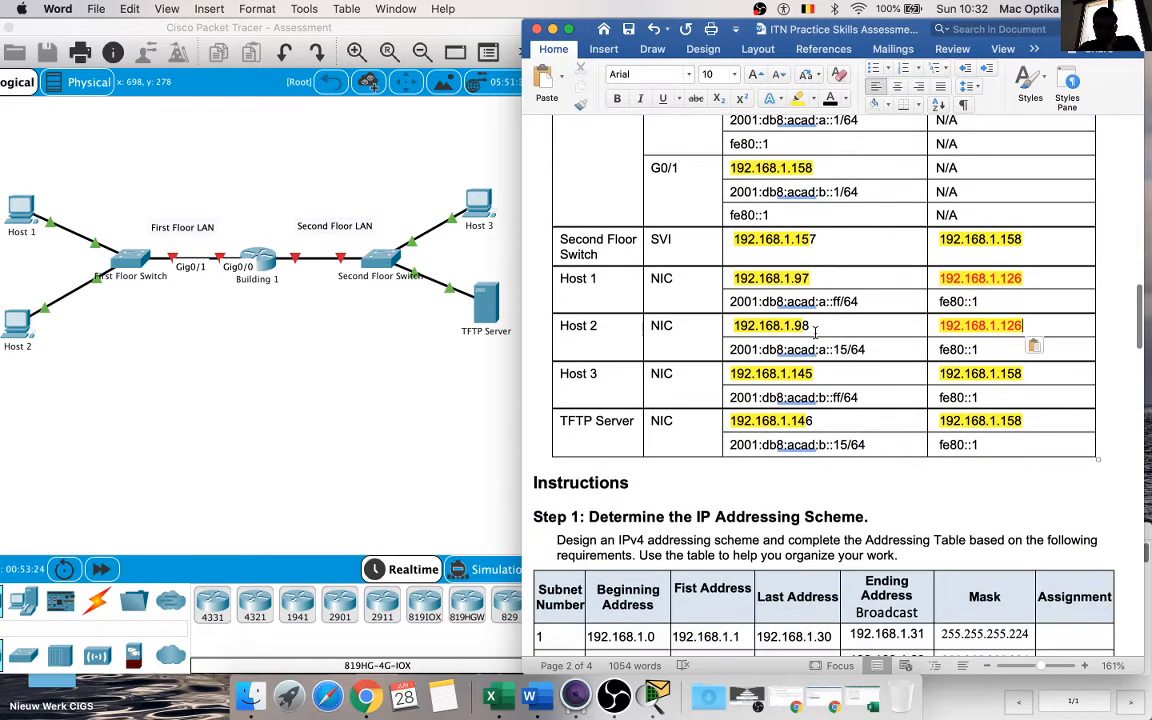
scroll(815, 333, "down", 3)
scroll(815, 331, "down", 10)
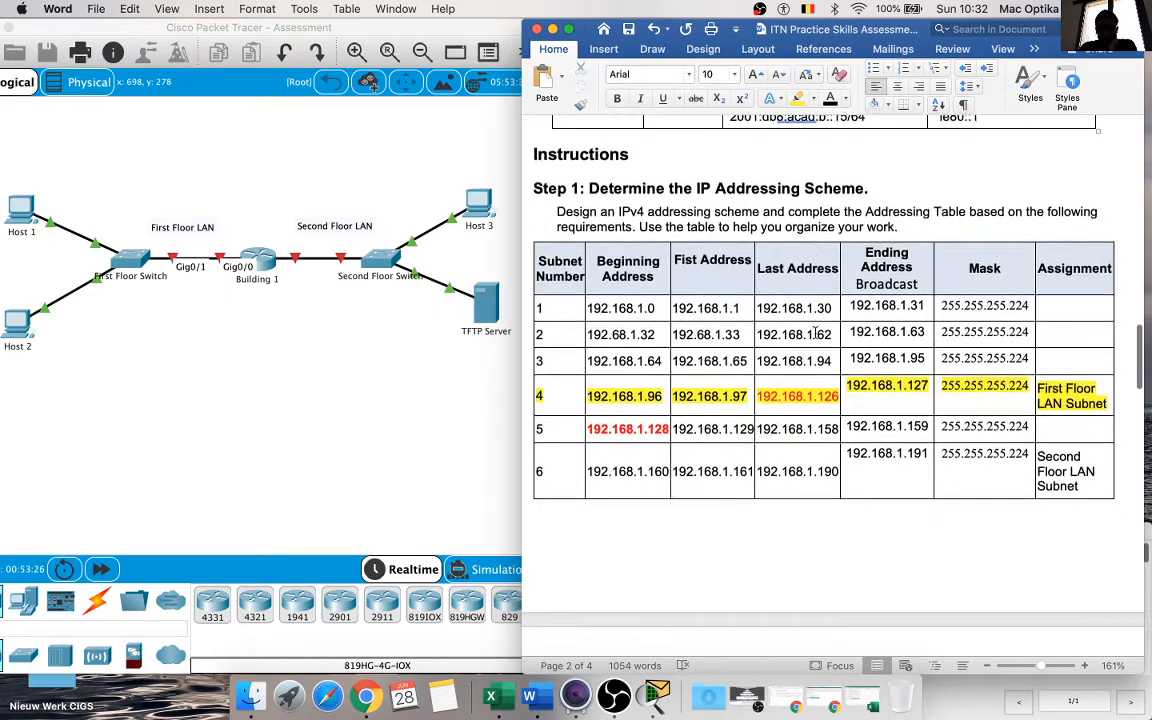
scroll(815, 332, "down", 10)
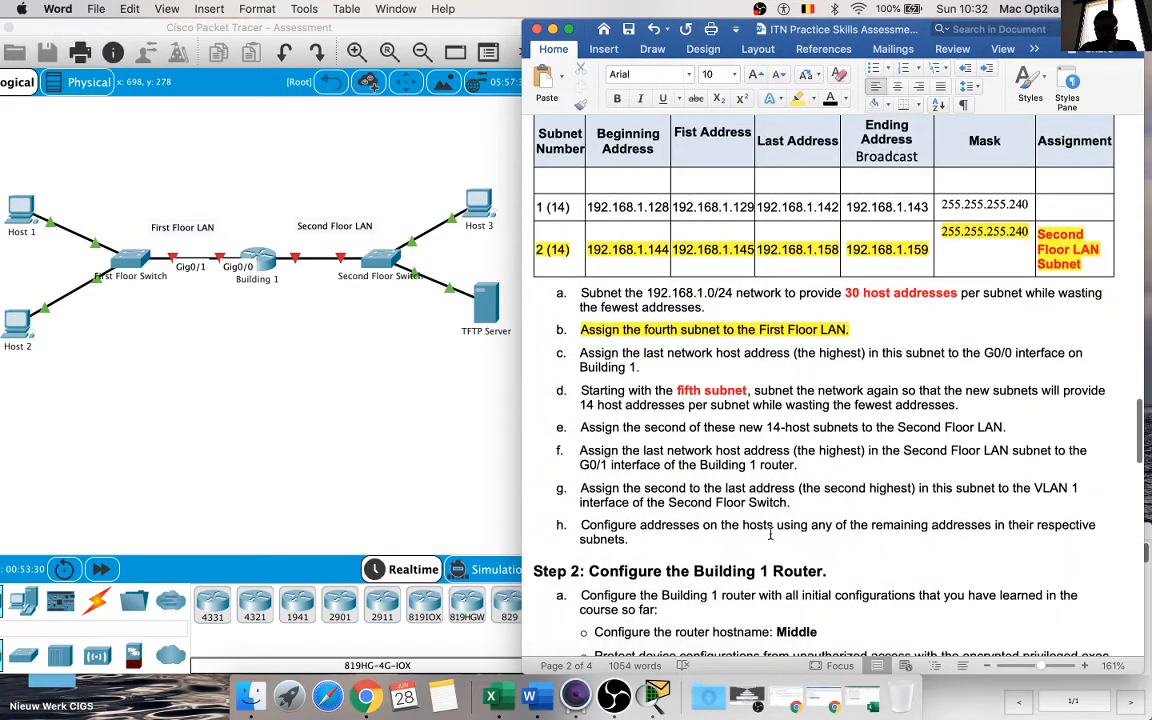
scroll(951, 537, "up", 10)
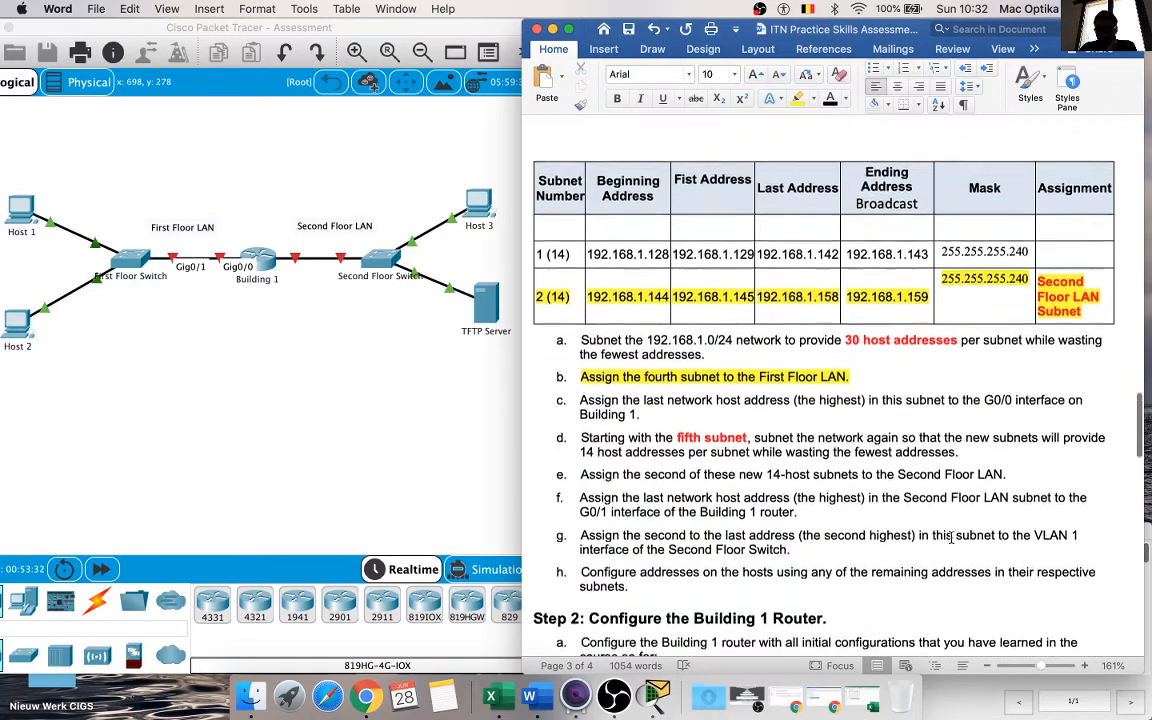
scroll(951, 537, "up", 5)
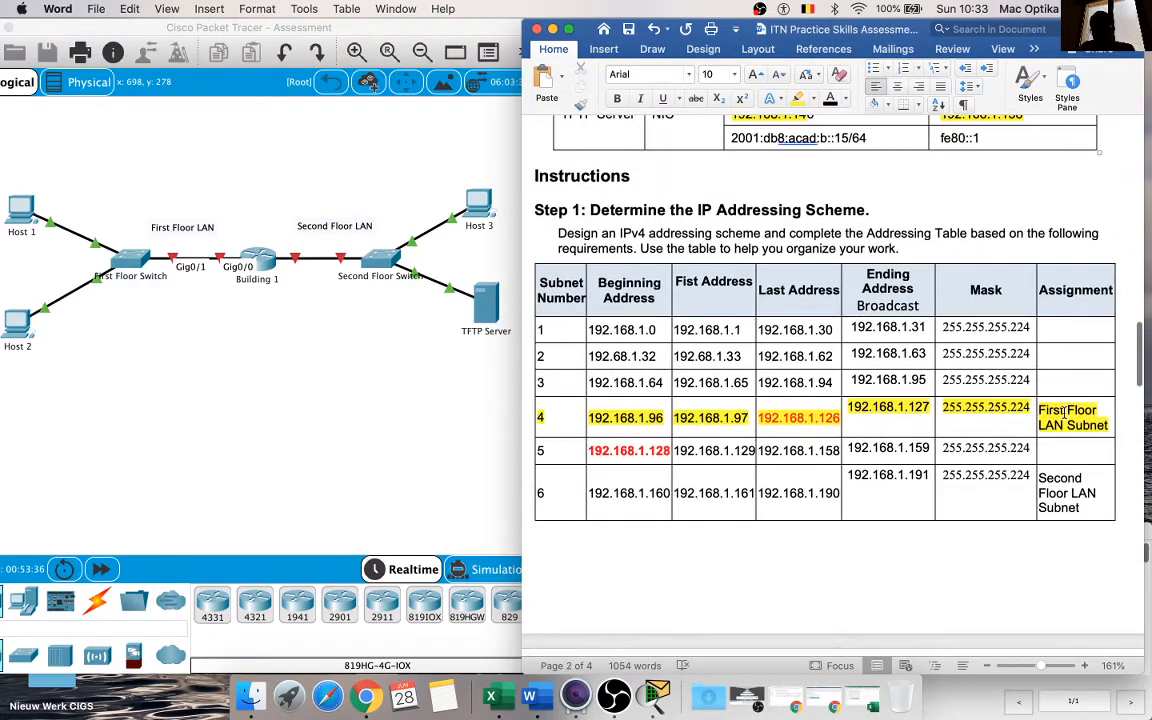
scroll(777, 465, "down", 10)
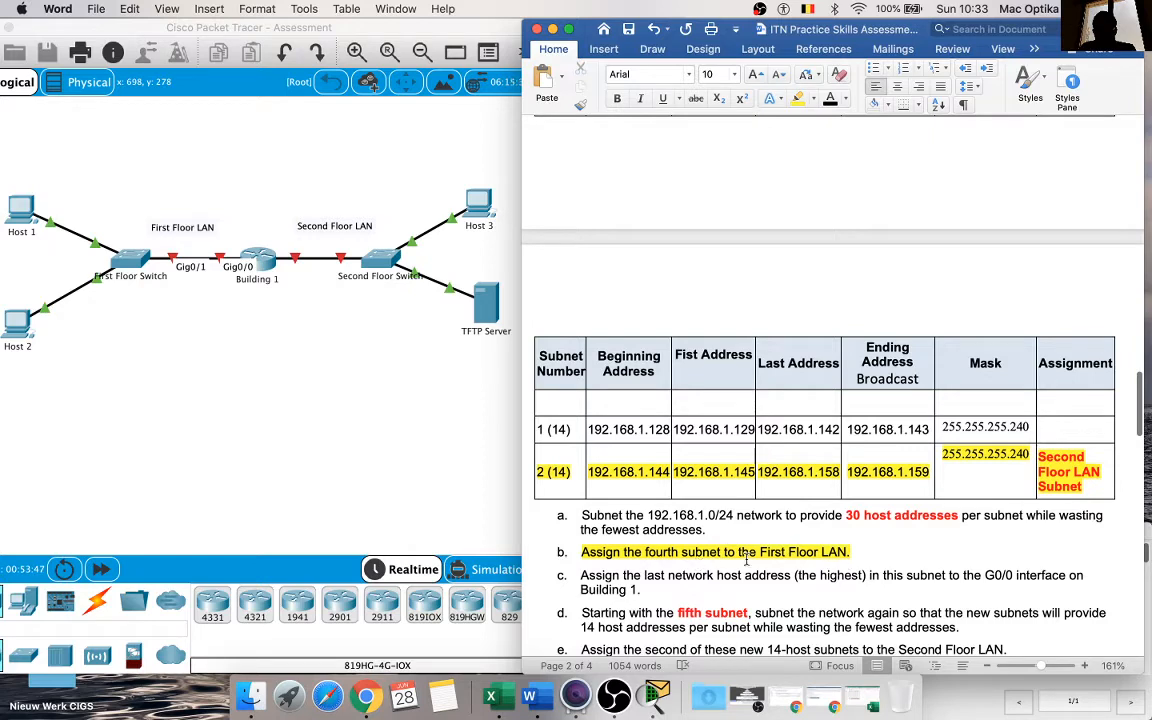
scroll(689, 556, "up", 10)
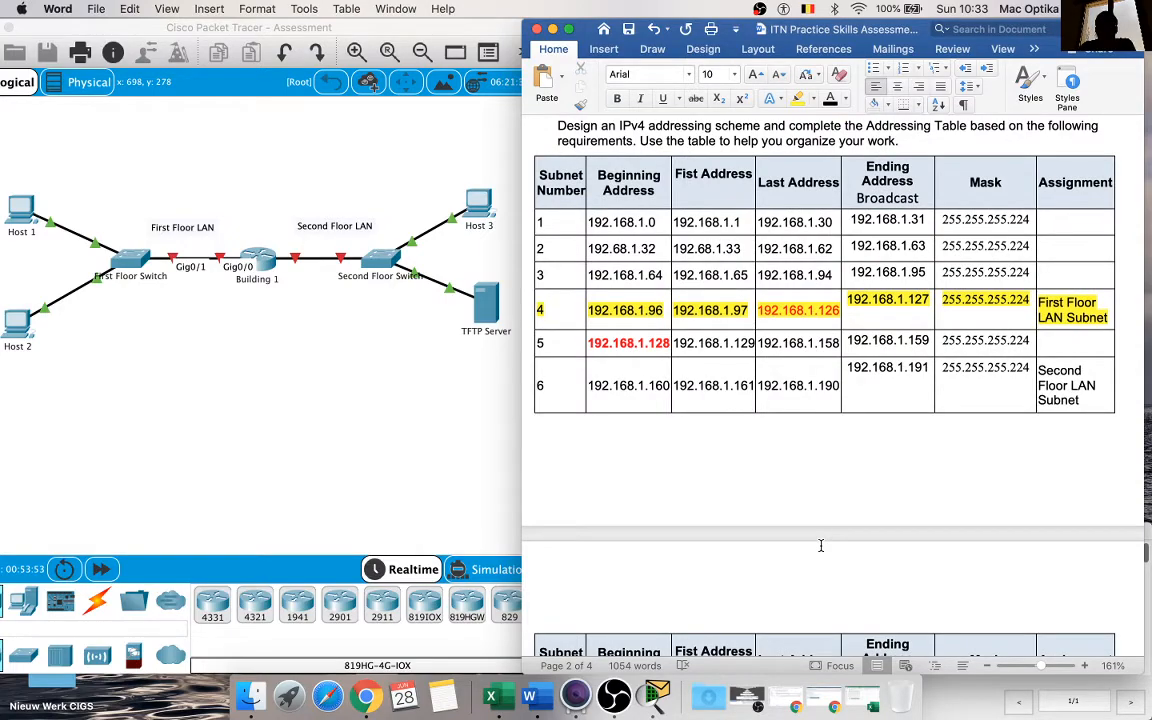
scroll(820, 545, "up", 15)
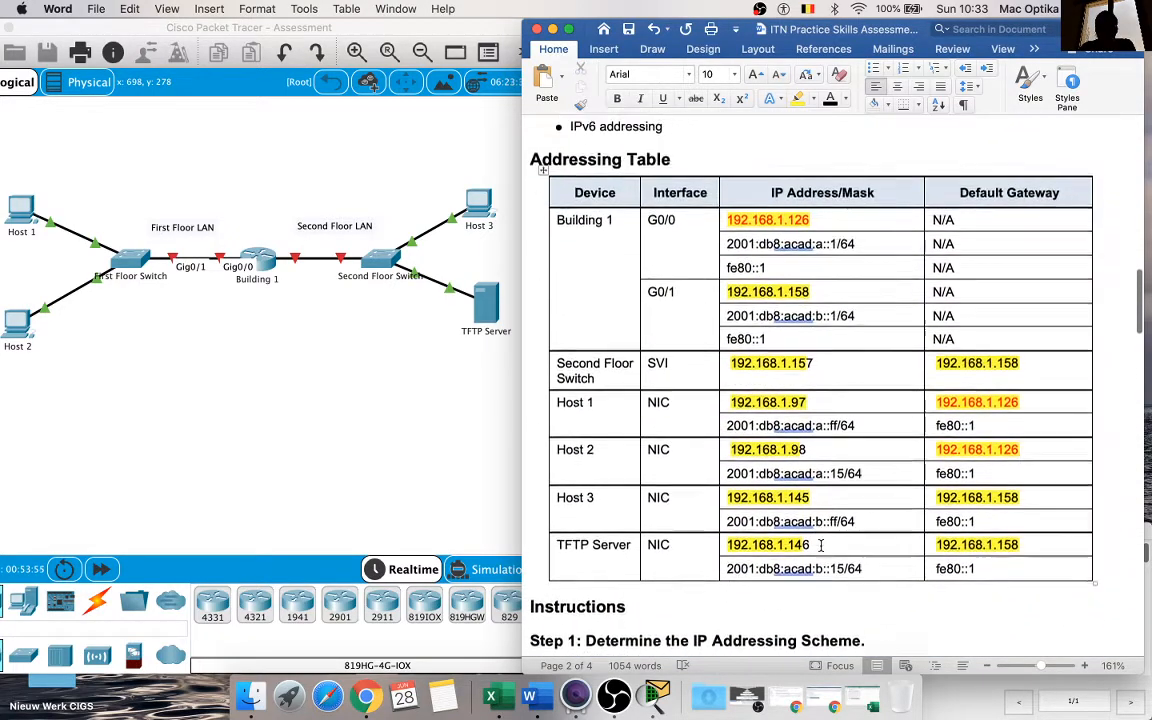
scroll(820, 545, "down", 5)
scroll(820, 545, "up", 5)
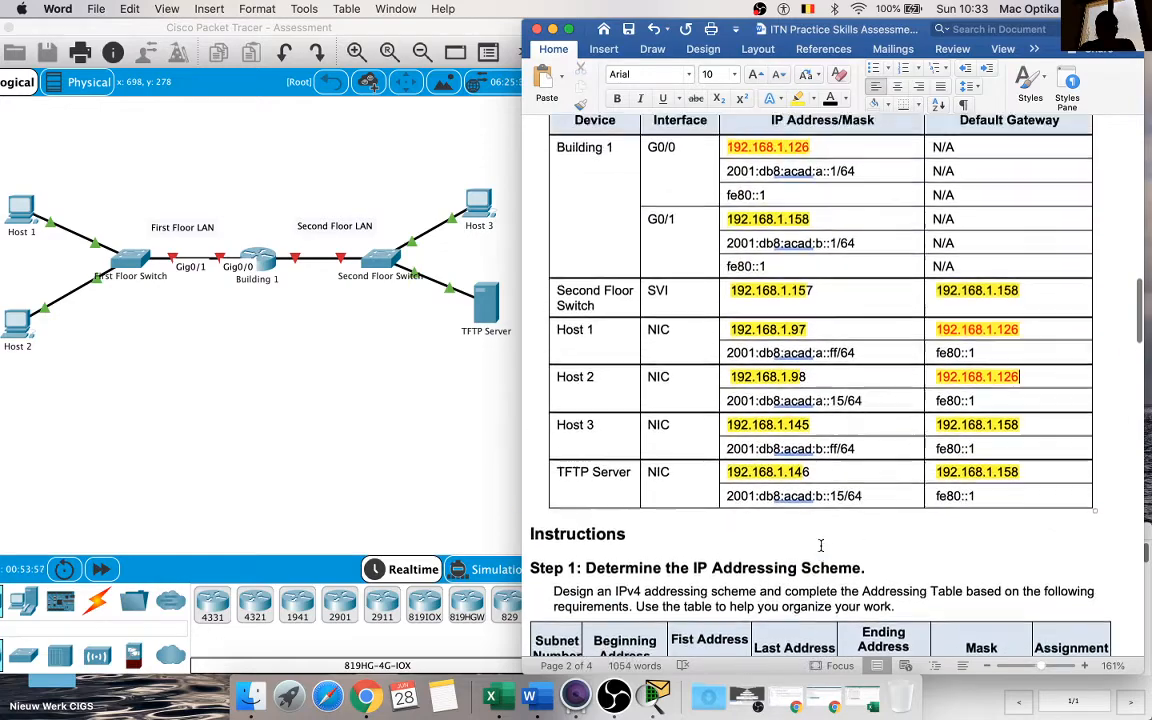
scroll(820, 545, "down", 20)
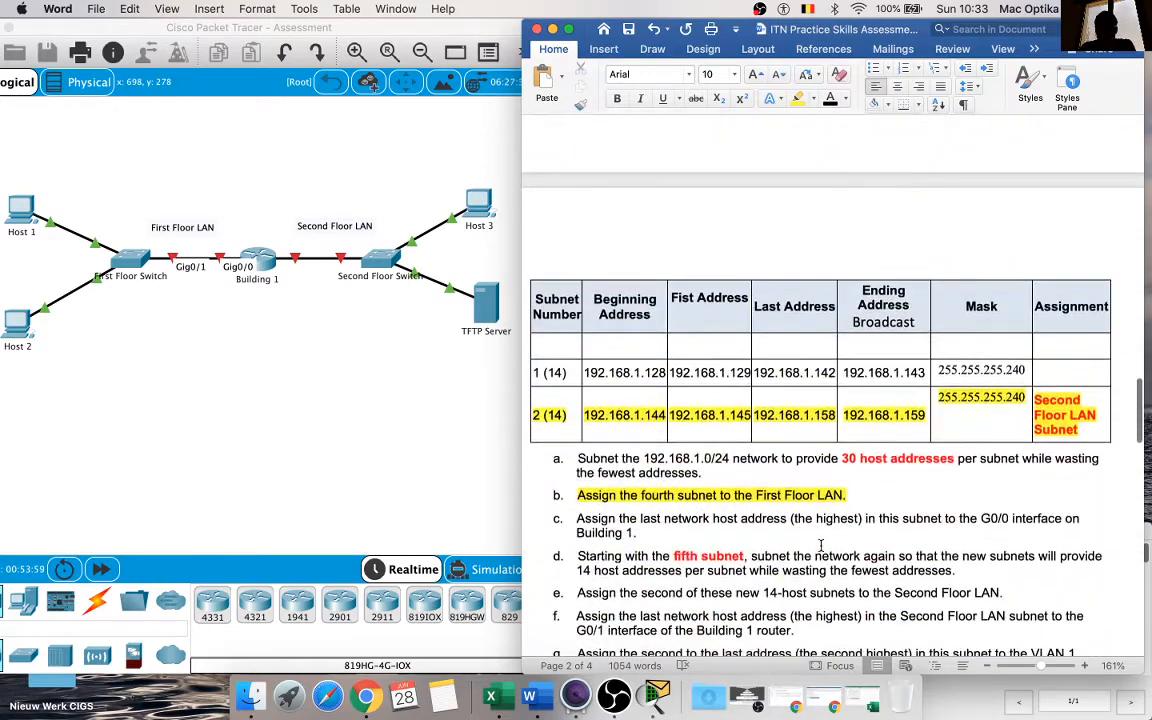
scroll(820, 545, "up", 1)
scroll(820, 545, "up", 8)
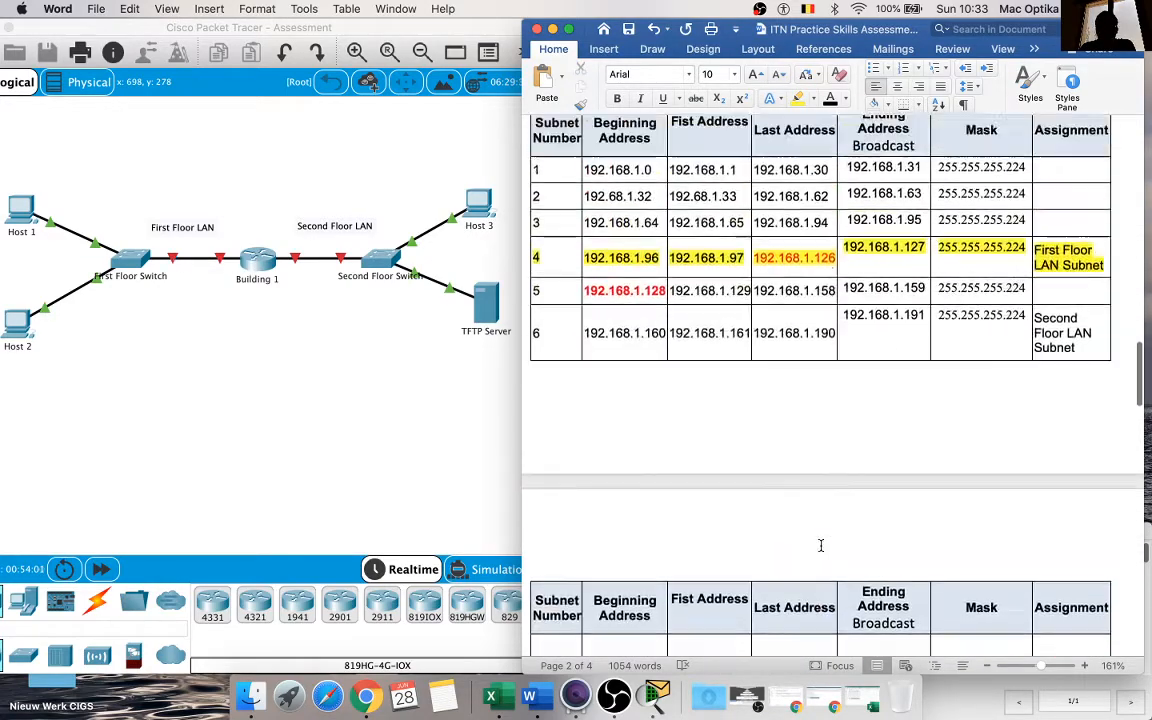
Step: Colour the last address of the Second Floor LAN subnet, 192.168.1.158 in row 2 (14), red
scroll(820, 545, "down", 5)
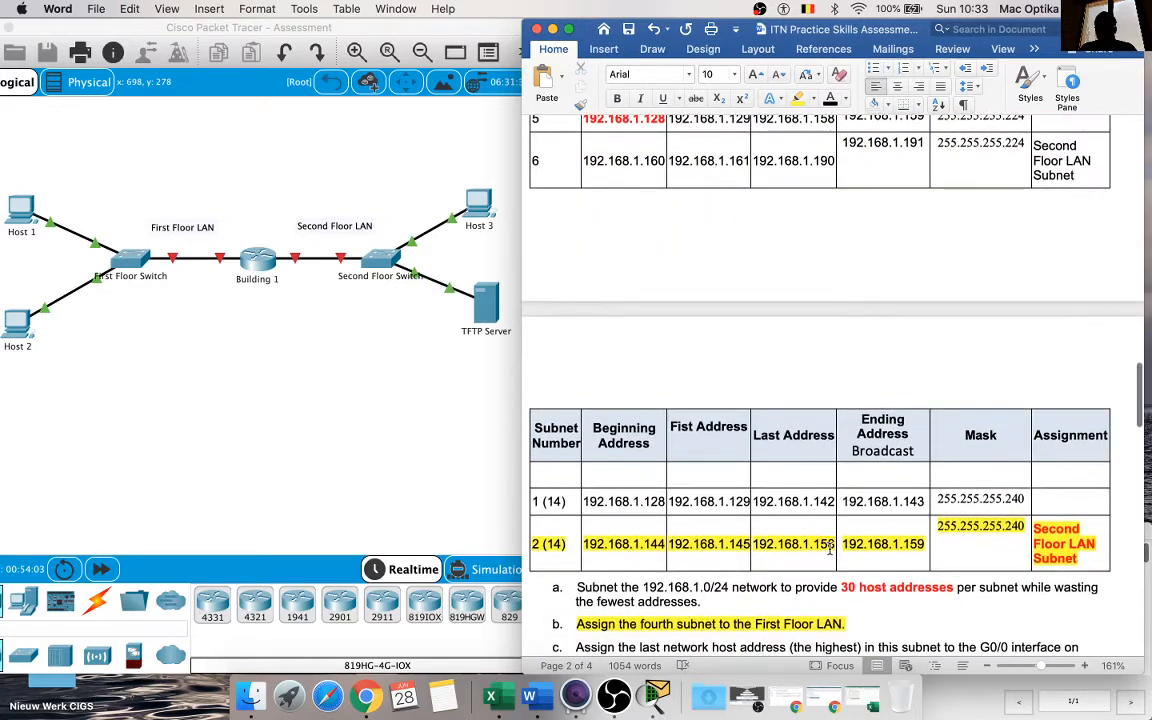
left_click_drag(831, 547, 768, 550)
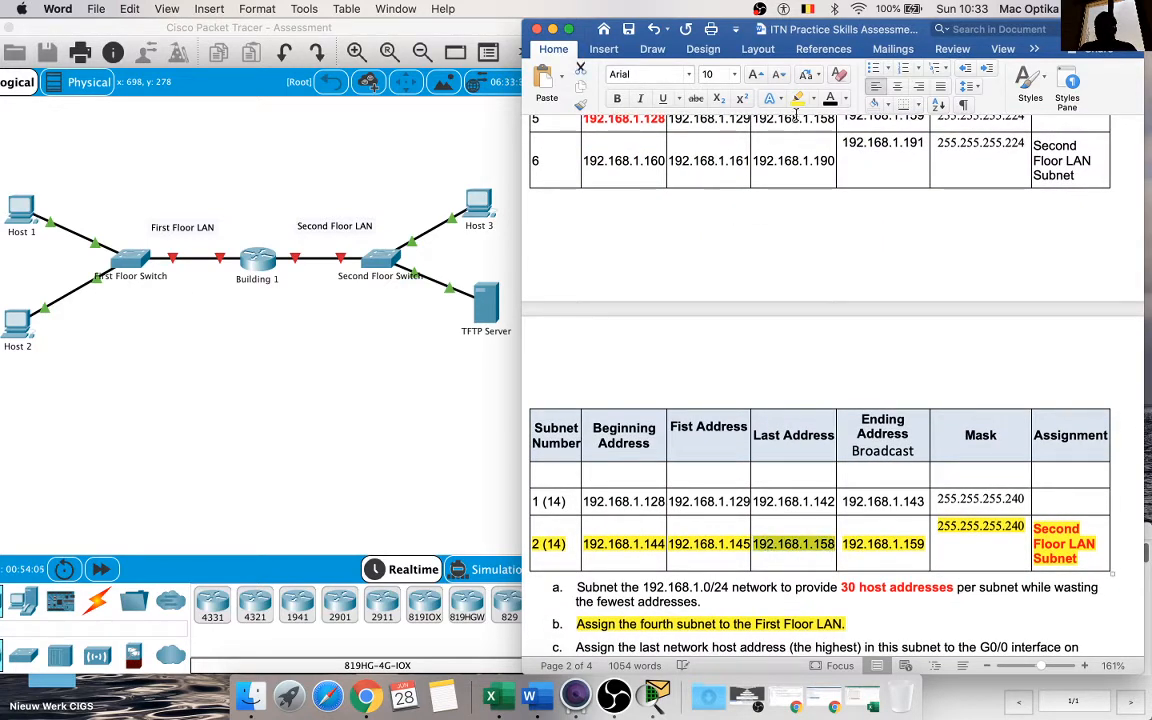
left_click(845, 98)
left_click(855, 285)
Step: Compare the First and Second Floor LAN rows of the subnet tables with the addresses in the Addressing Table
scroll(775, 295, "up", 2)
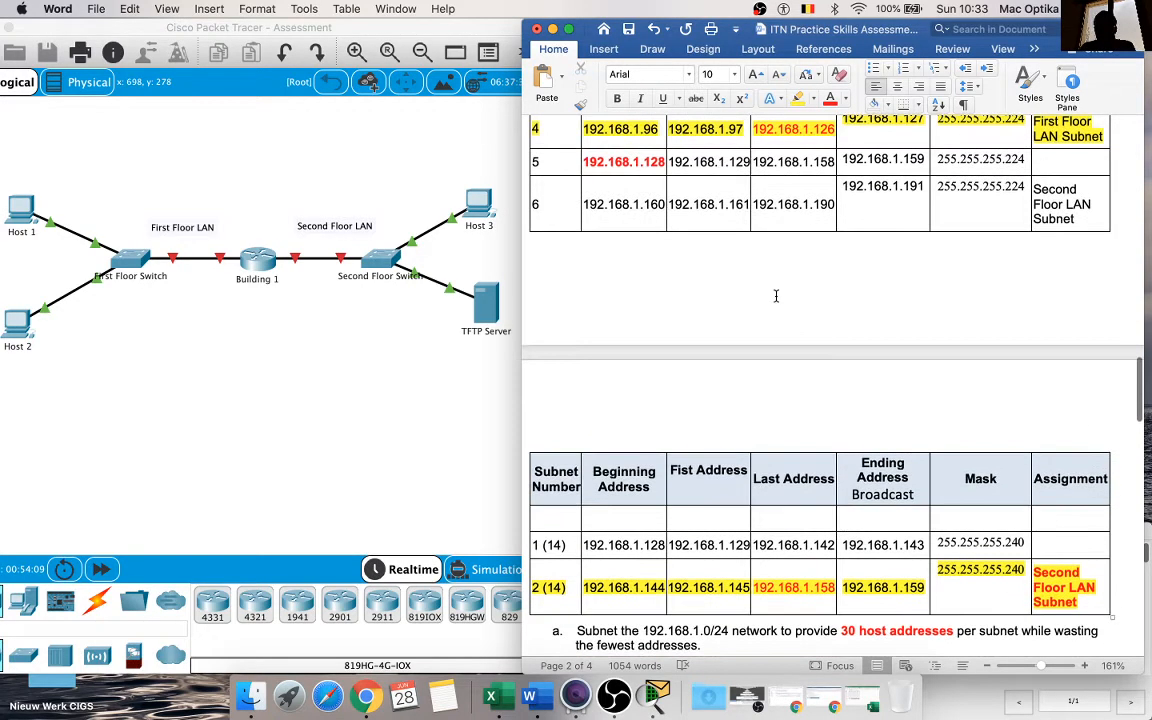
scroll(775, 295, "up", 6)
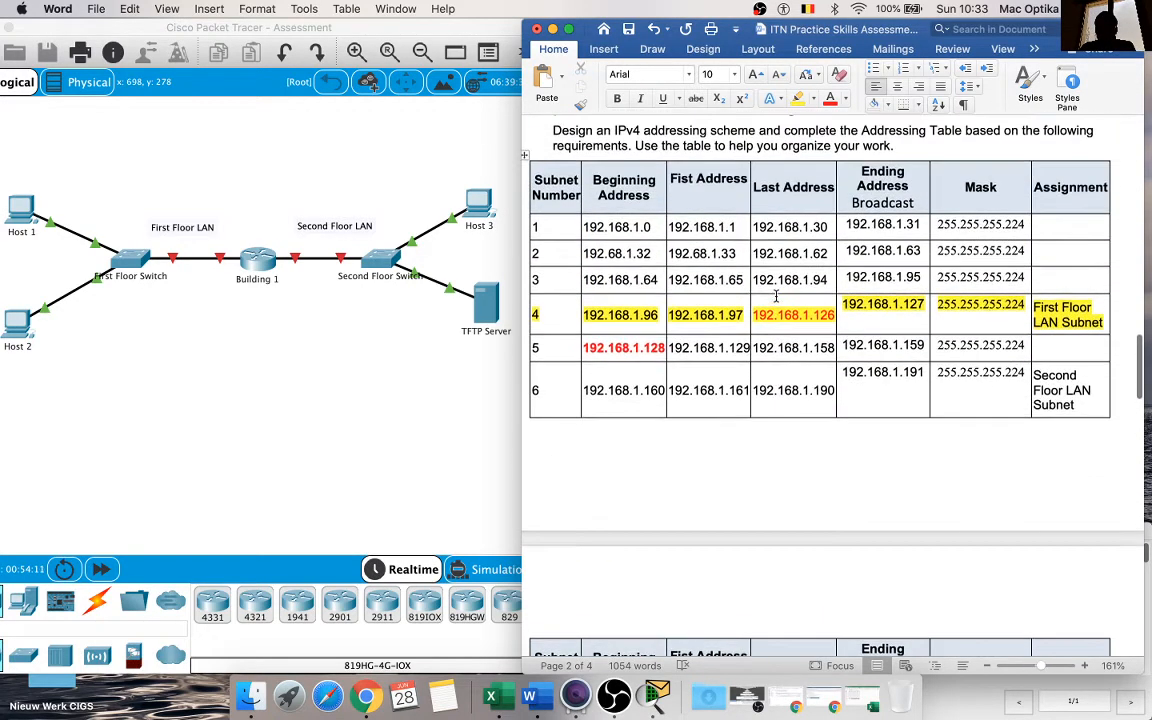
scroll(775, 295, "down", 2)
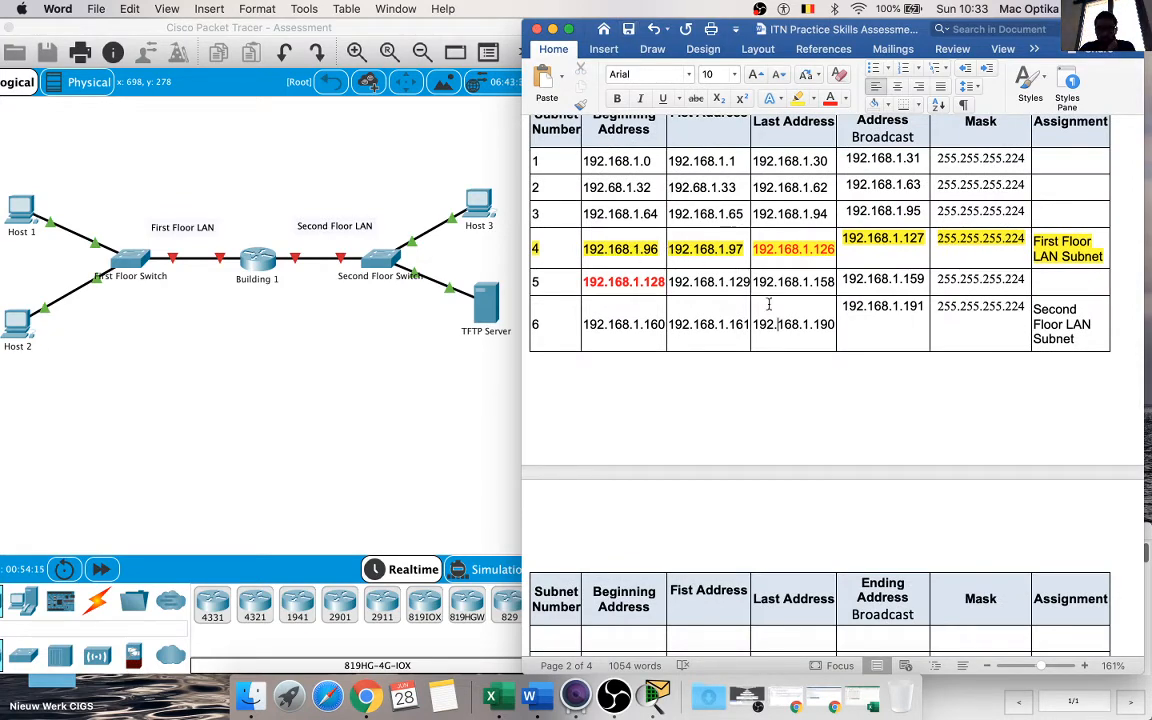
scroll(769, 304, "up", 8)
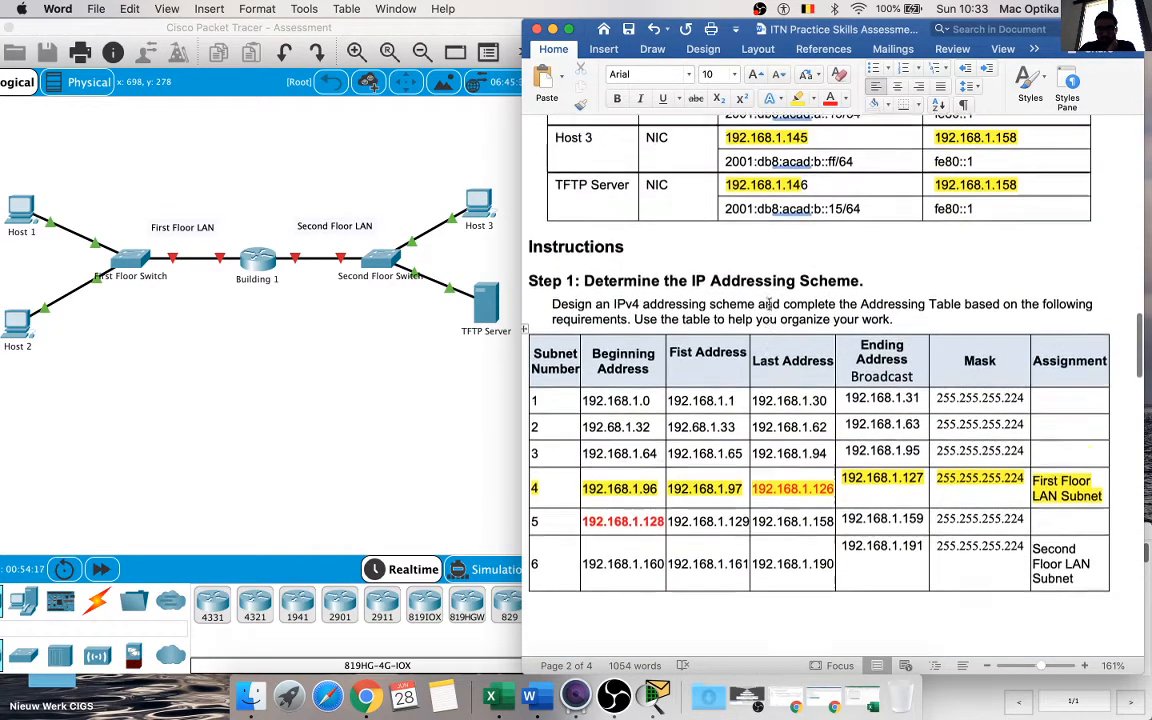
scroll(769, 304, "up", 12)
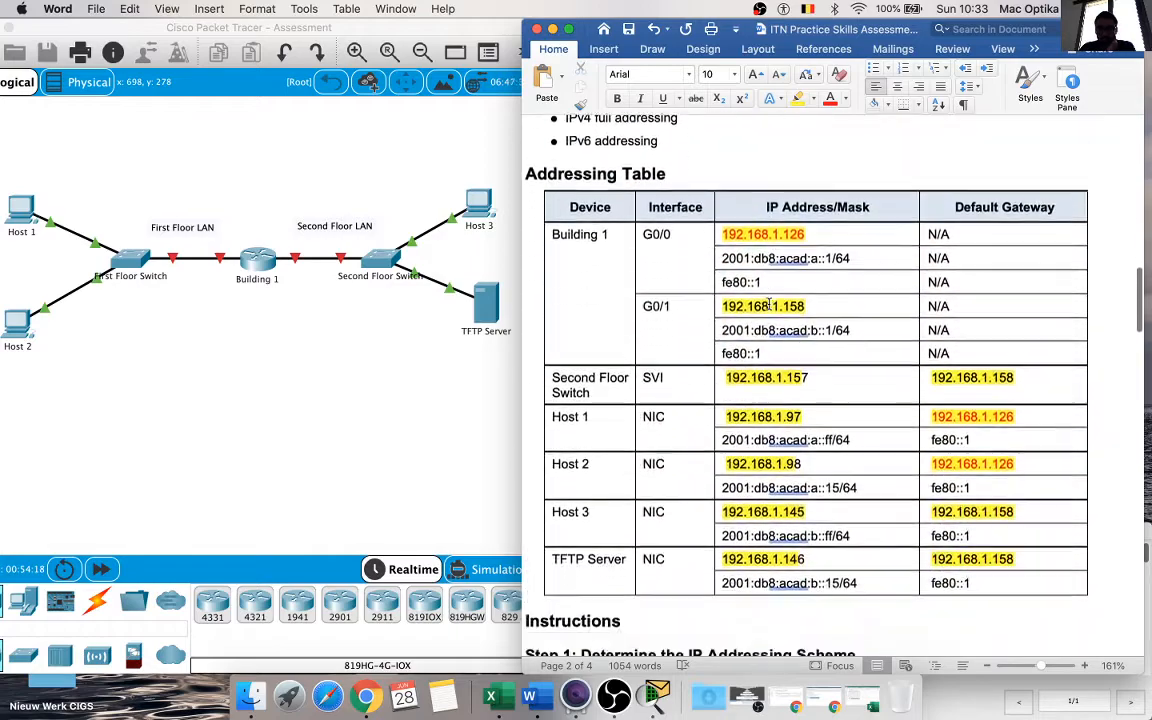
scroll(769, 304, "down", 7)
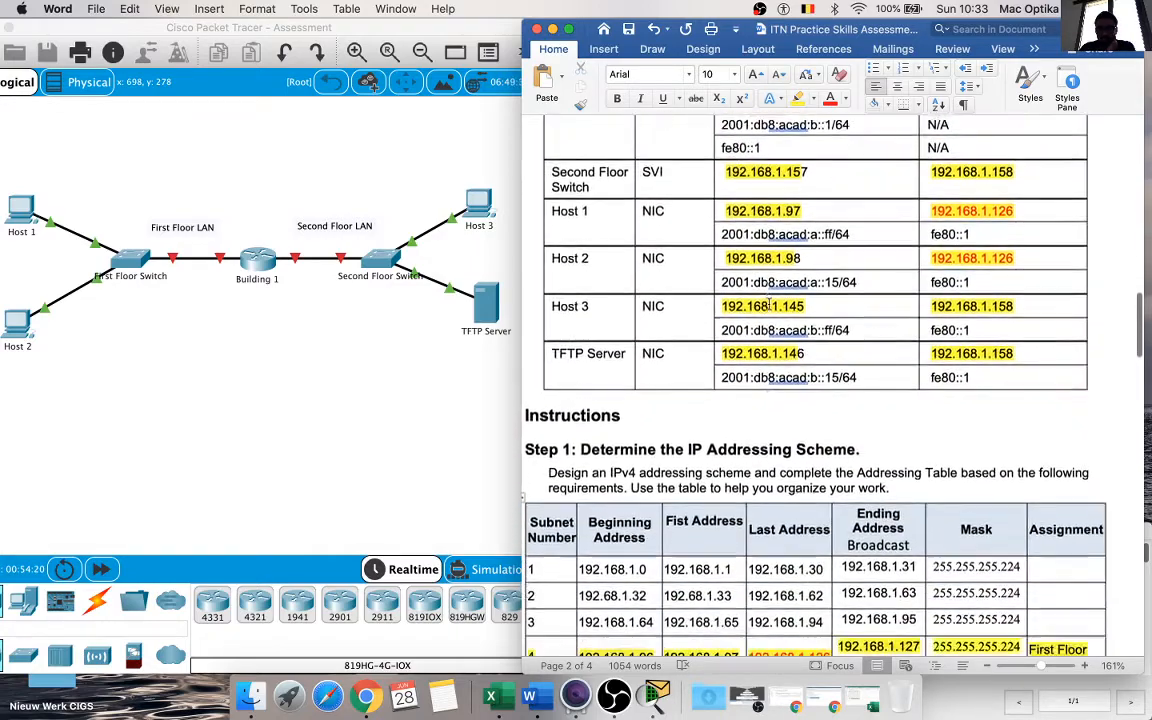
scroll(769, 304, "down", 20)
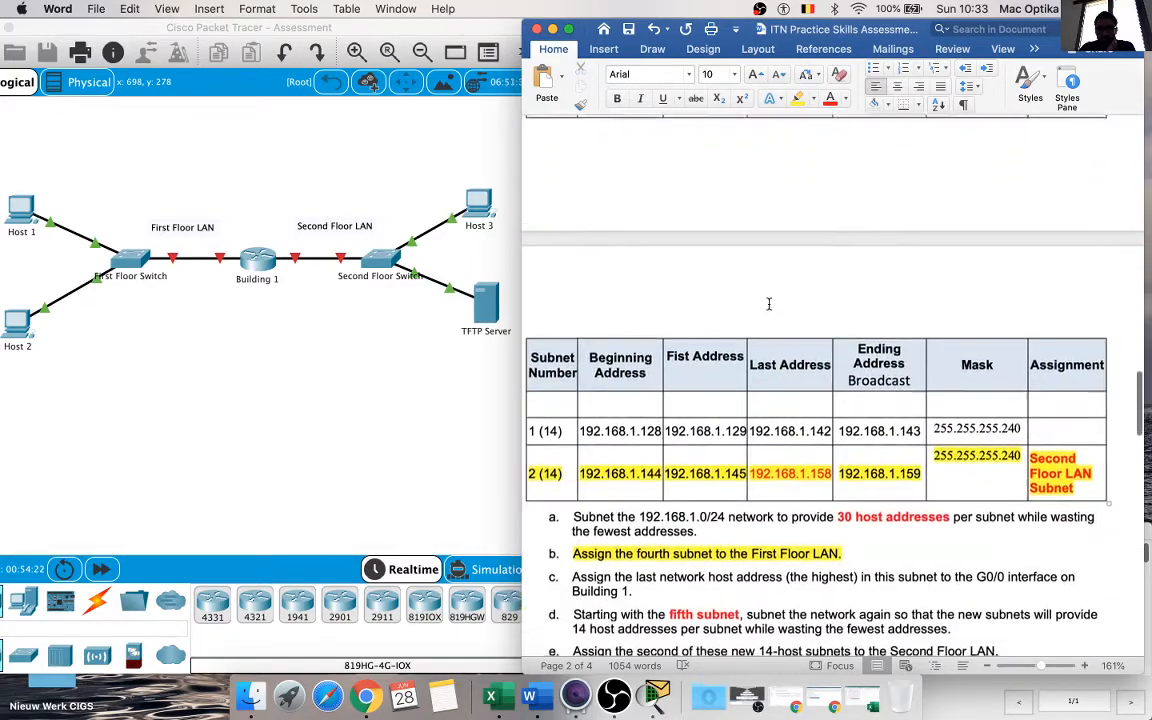
scroll(769, 304, "up", 12)
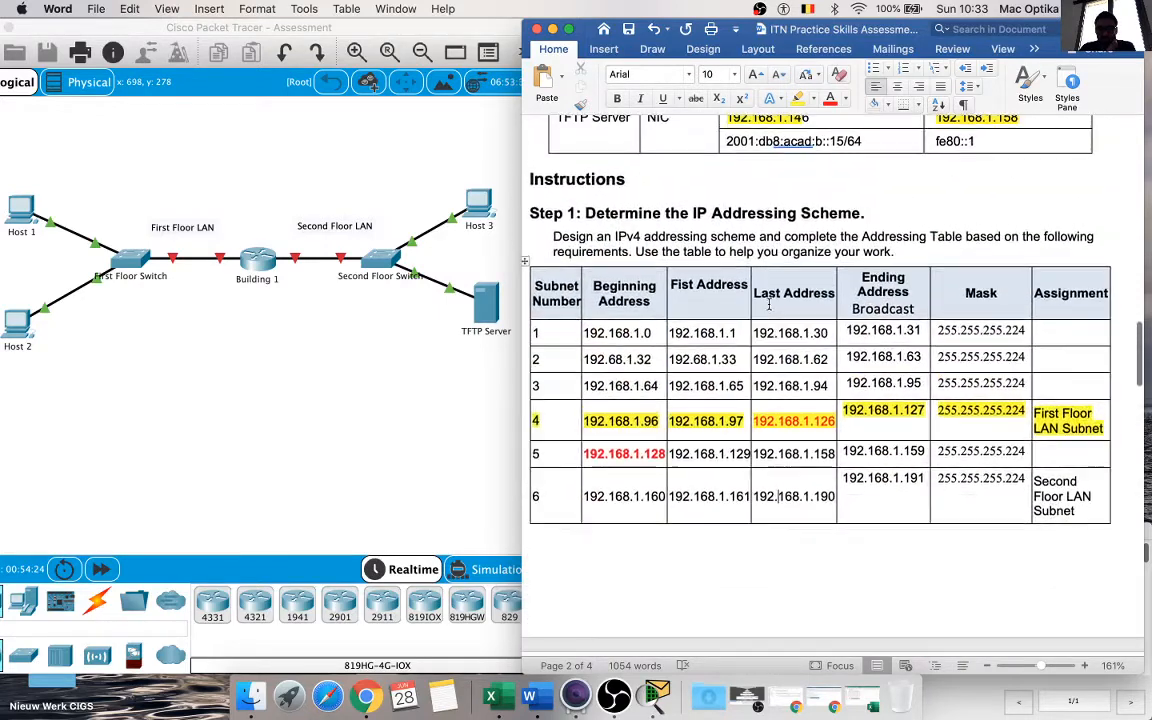
scroll(769, 304, "up", 8)
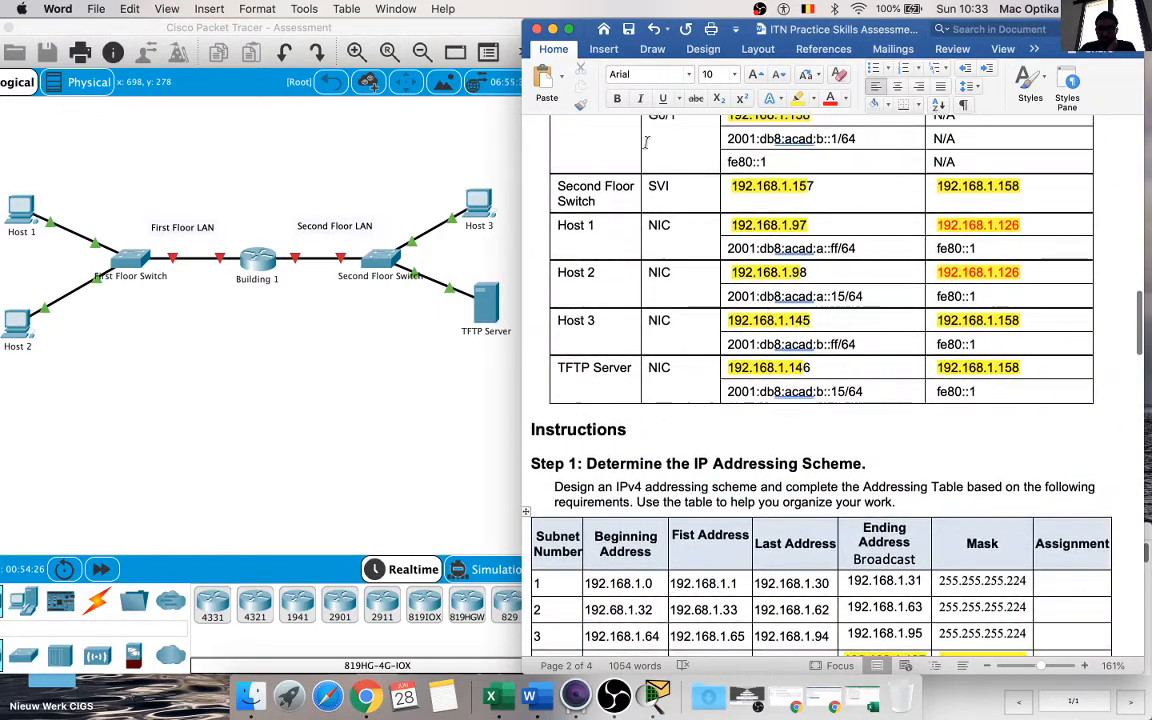
scroll(738, 313, "down", 9)
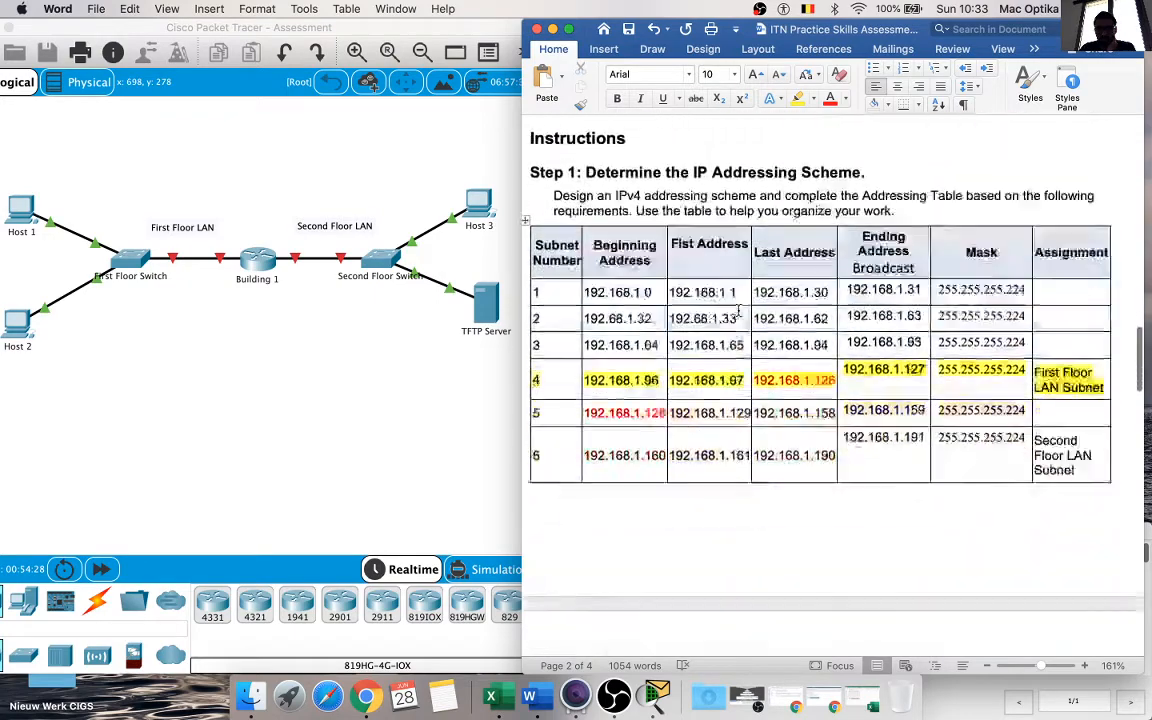
scroll(738, 313, "down", 12)
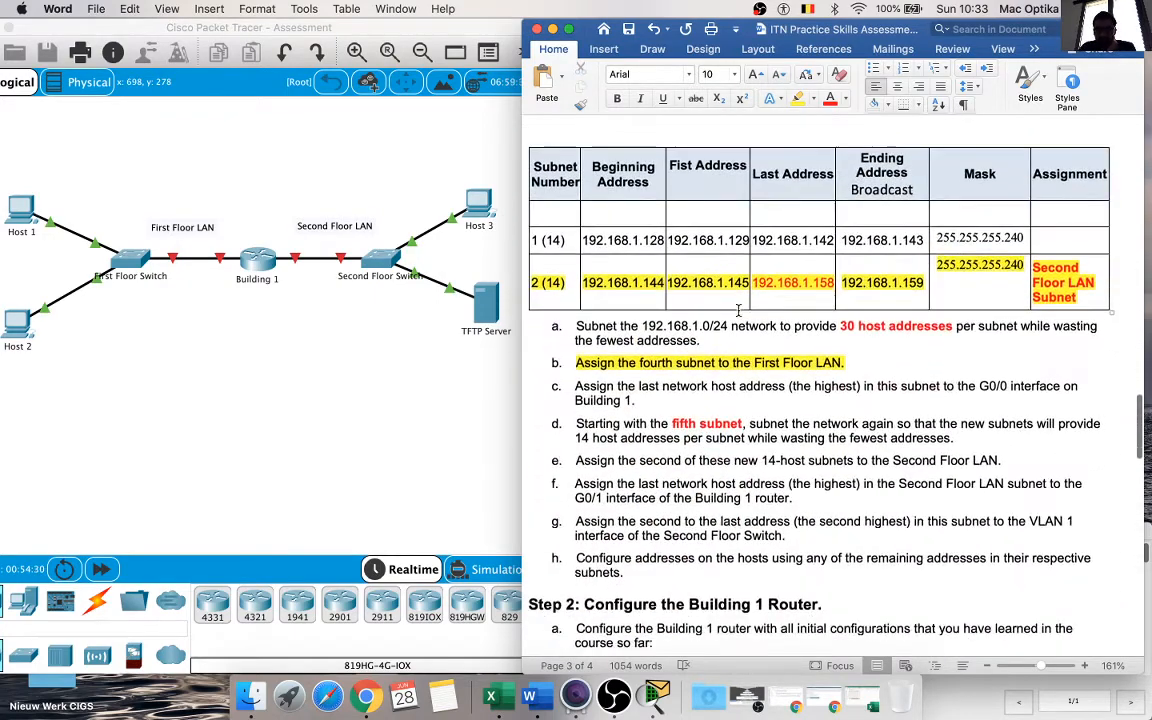
Step: Read the Step 2 requirements, selecting the heading text "Configure the Building 1 Router"
scroll(738, 311, "down", 8)
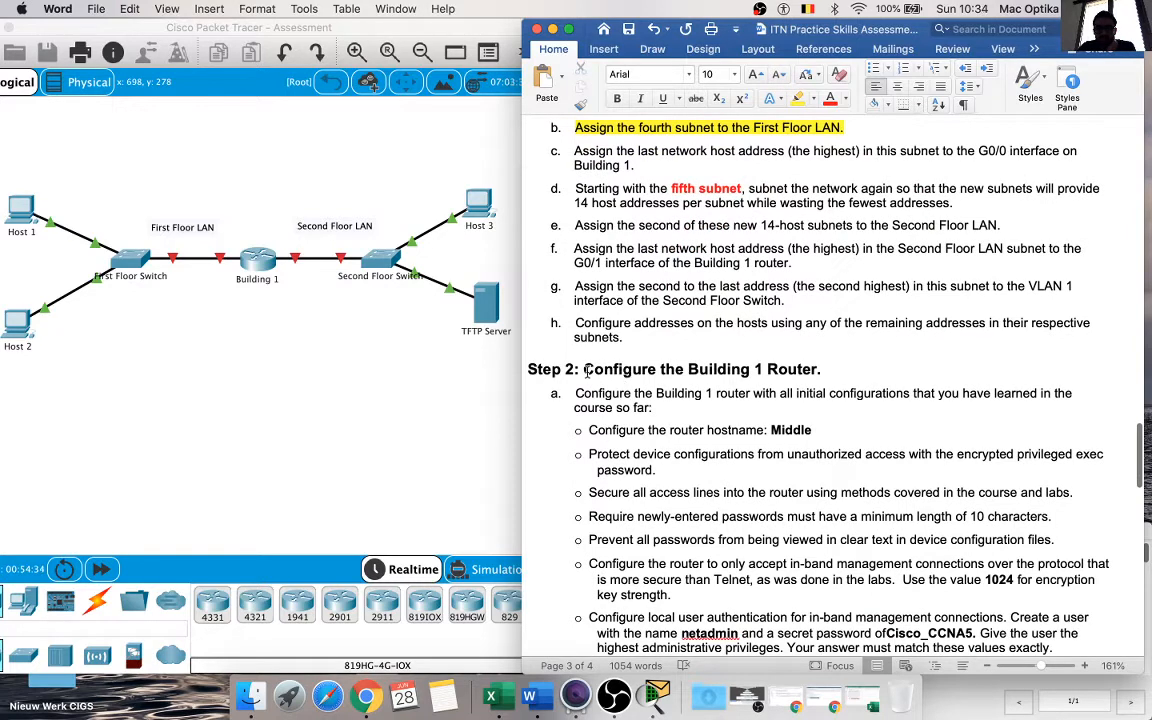
left_click_drag(586, 369, 801, 369)
scroll(612, 362, "down", 3)
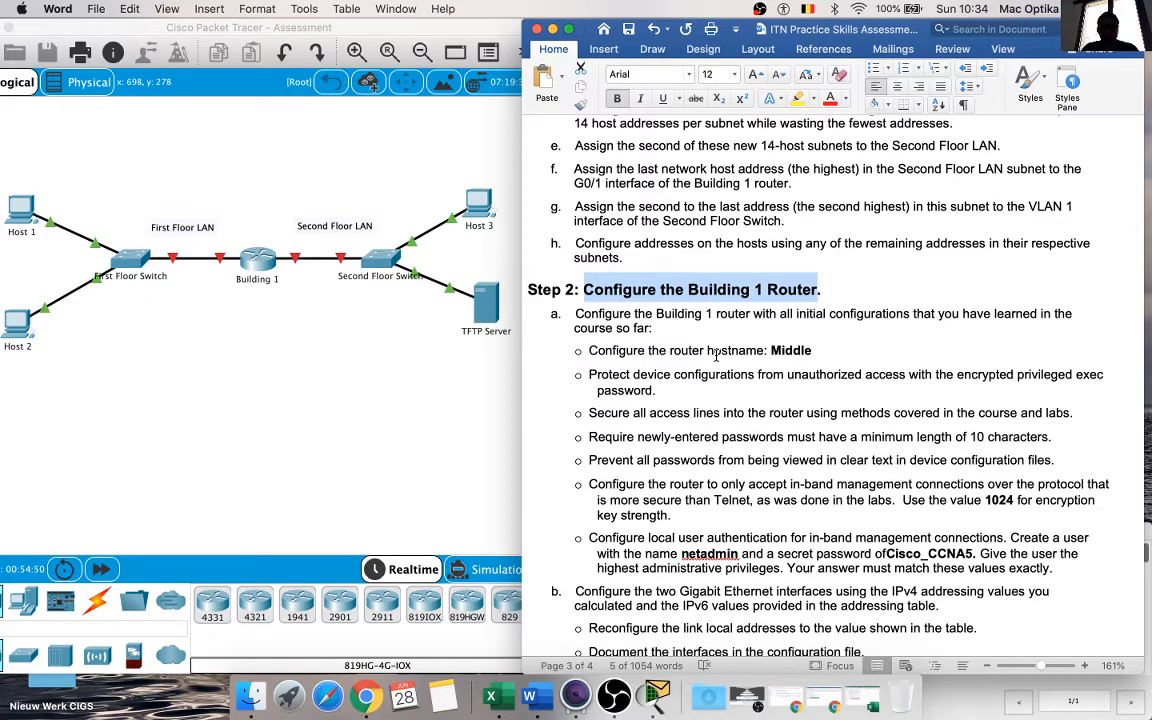
Step: Switch to Cisco Packet Tracer and try to open the Building 1 router's configuration directly
left_click(263, 263)
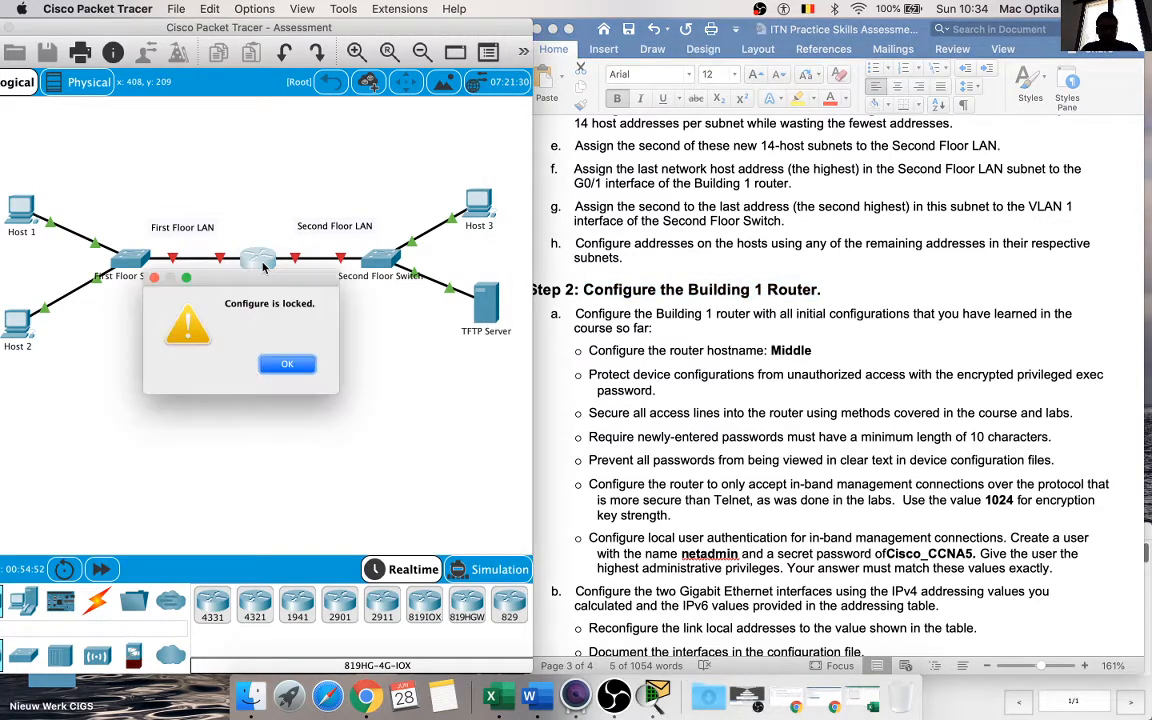
left_click(288, 365)
Step: Connect Host 1 to the Console port of the Building 1 router with a console cable
left_click(97, 600)
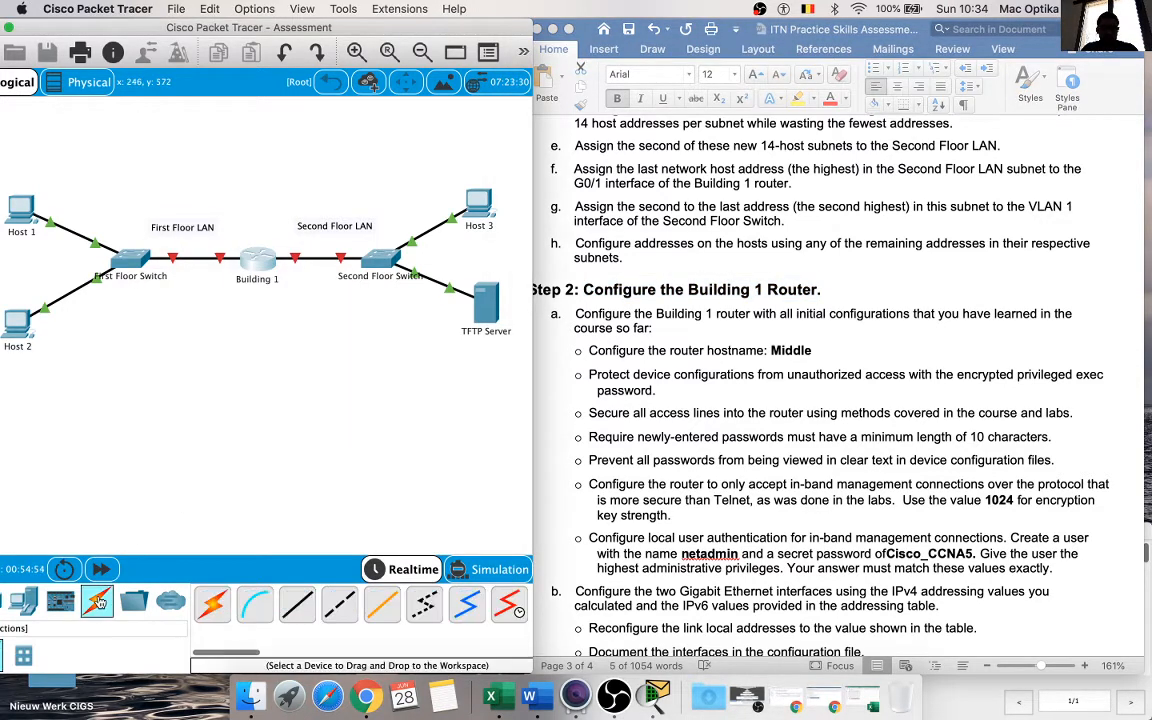
left_click(24, 205)
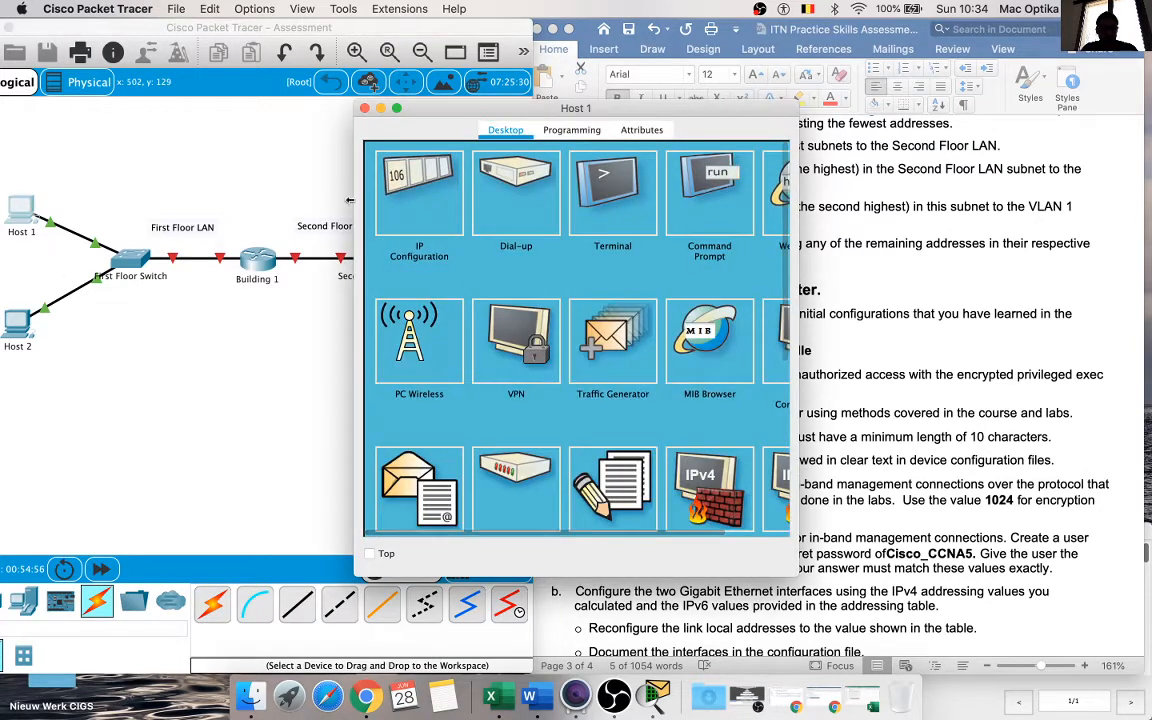
left_click(365, 108)
left_click(254, 604)
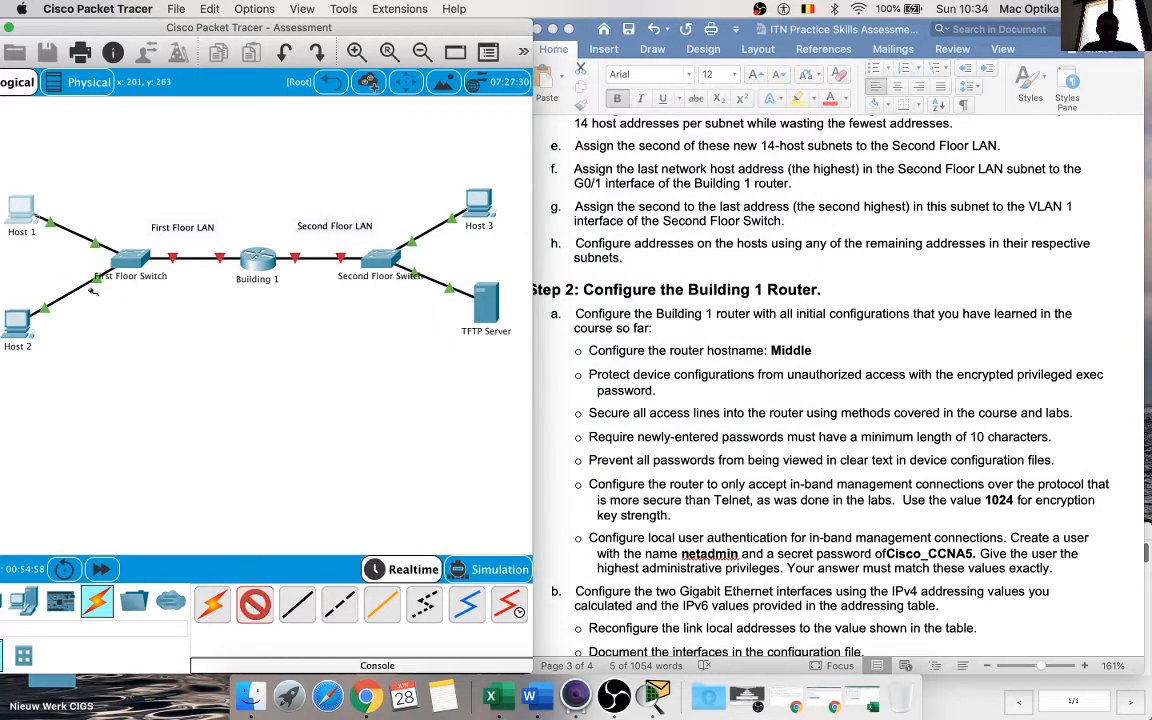
left_click(30, 213)
left_click(68, 214)
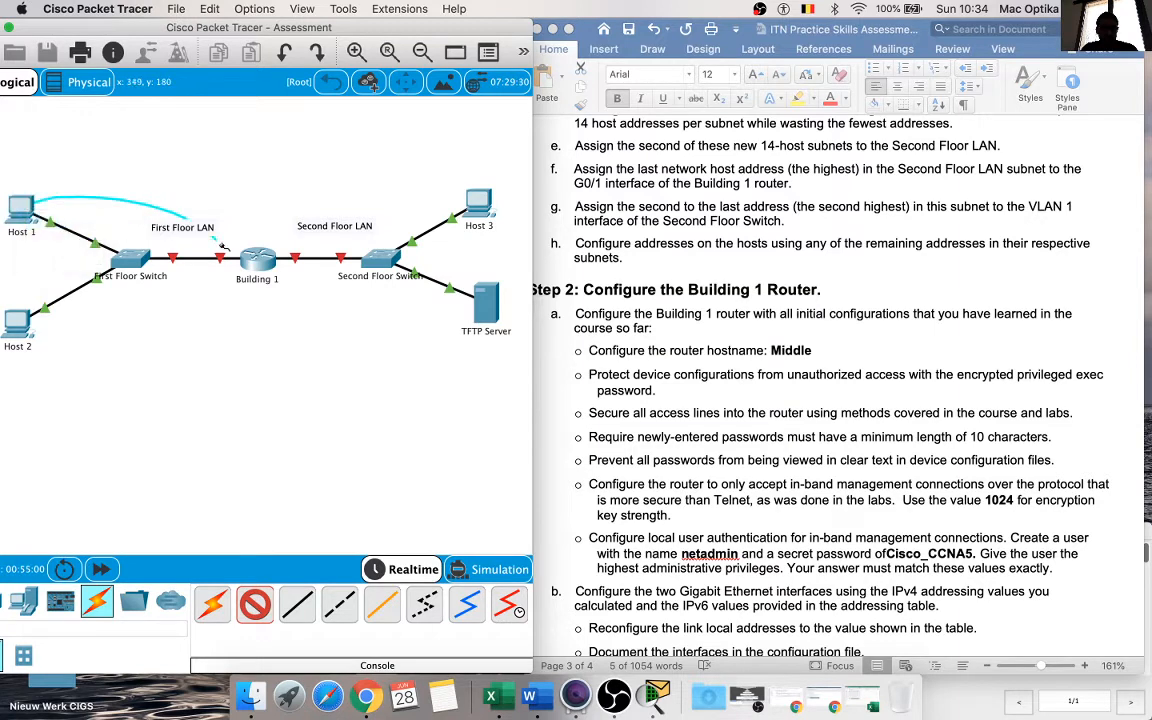
left_click(266, 258)
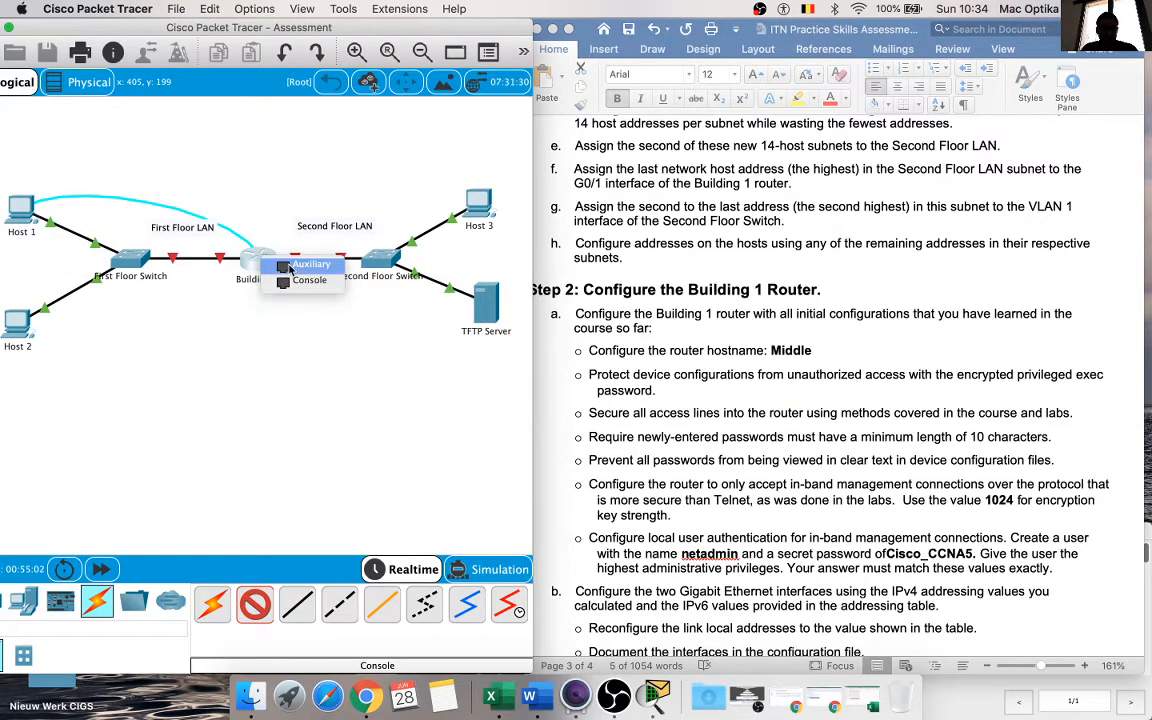
left_click(305, 280)
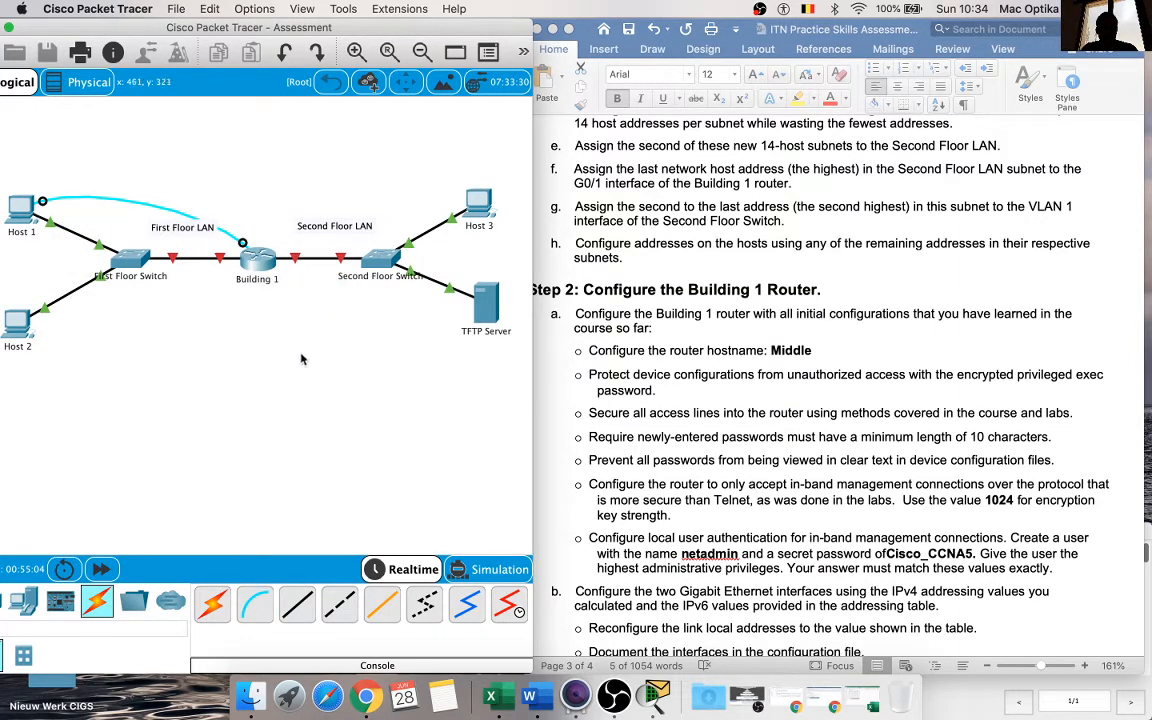
Step: Open a default terminal session on Host 1 to the Building 1 router and enter privileged EXEC mode
left_click(22, 205)
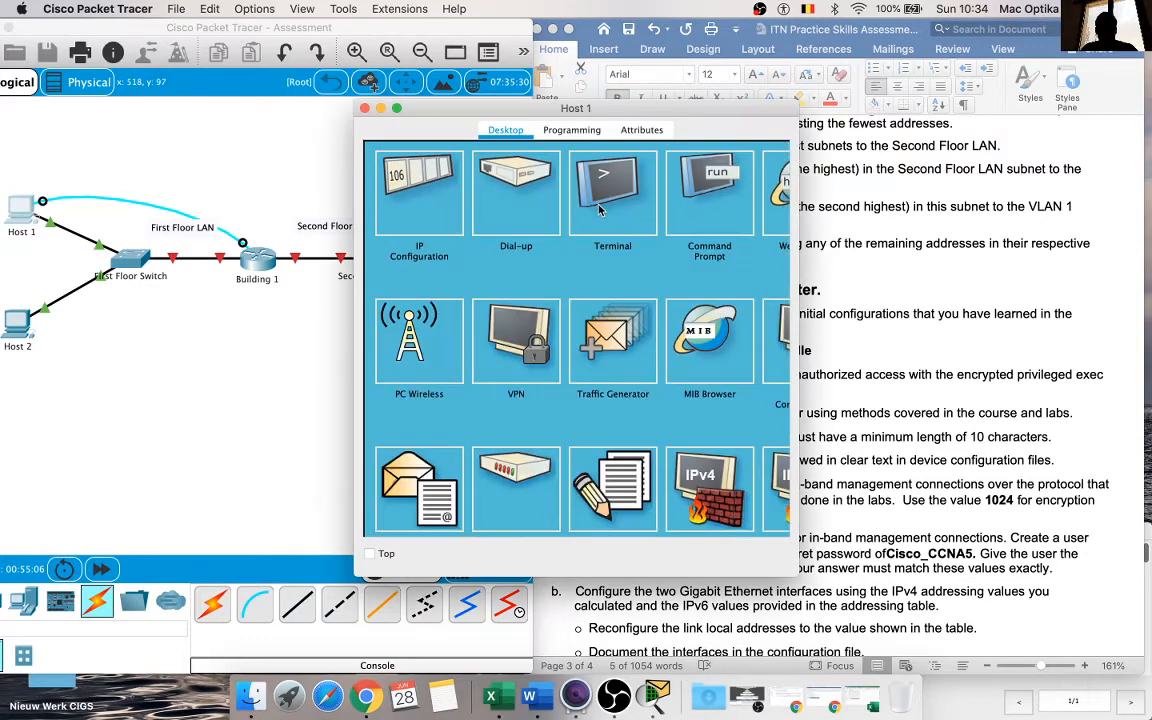
left_click(601, 208)
left_click(741, 337)
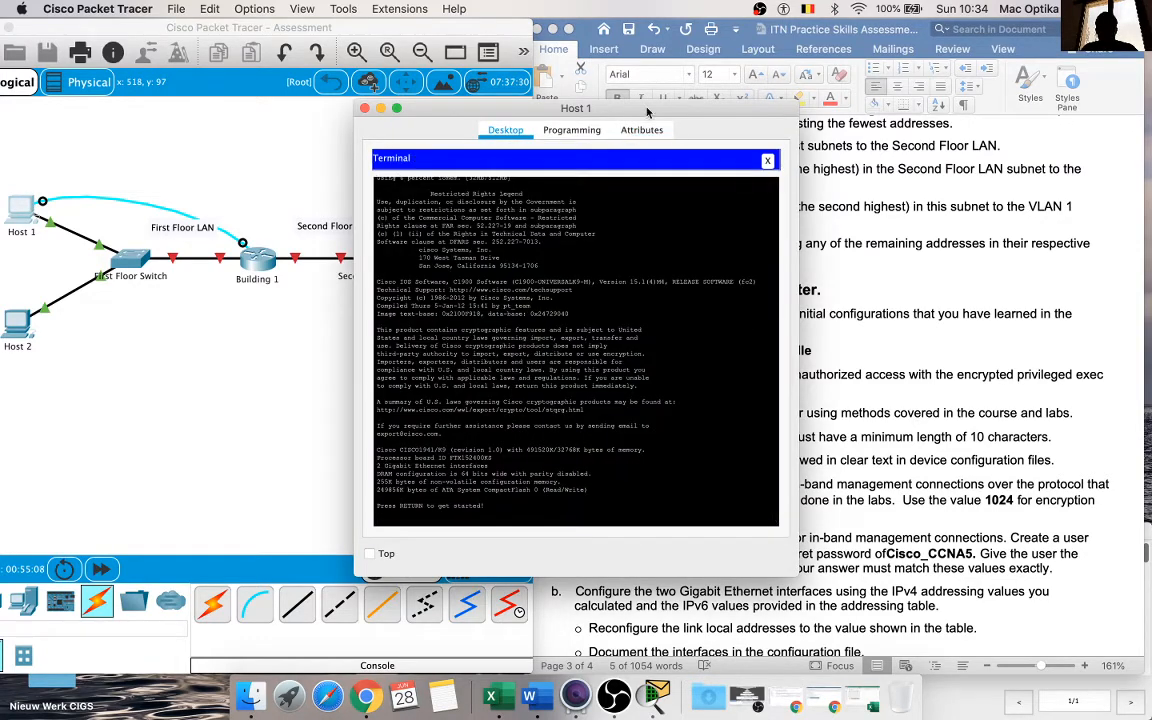
left_click_drag(643, 105, 361, 91)
key("Return")
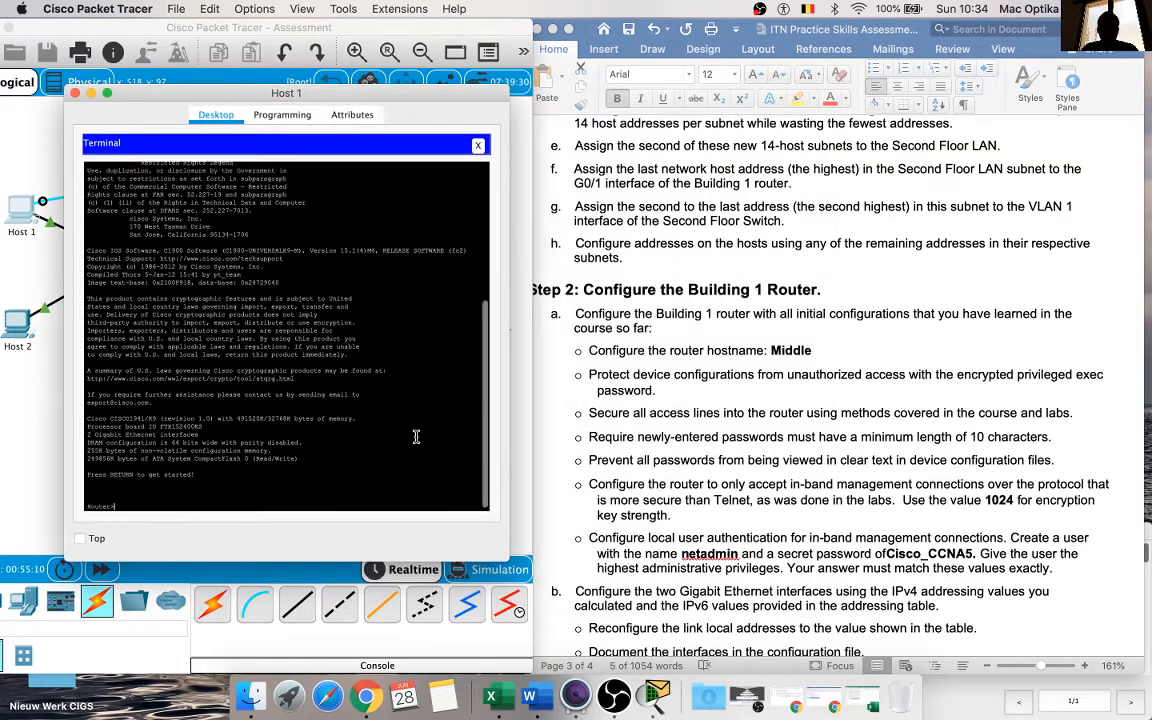
type("en")
key("Return")
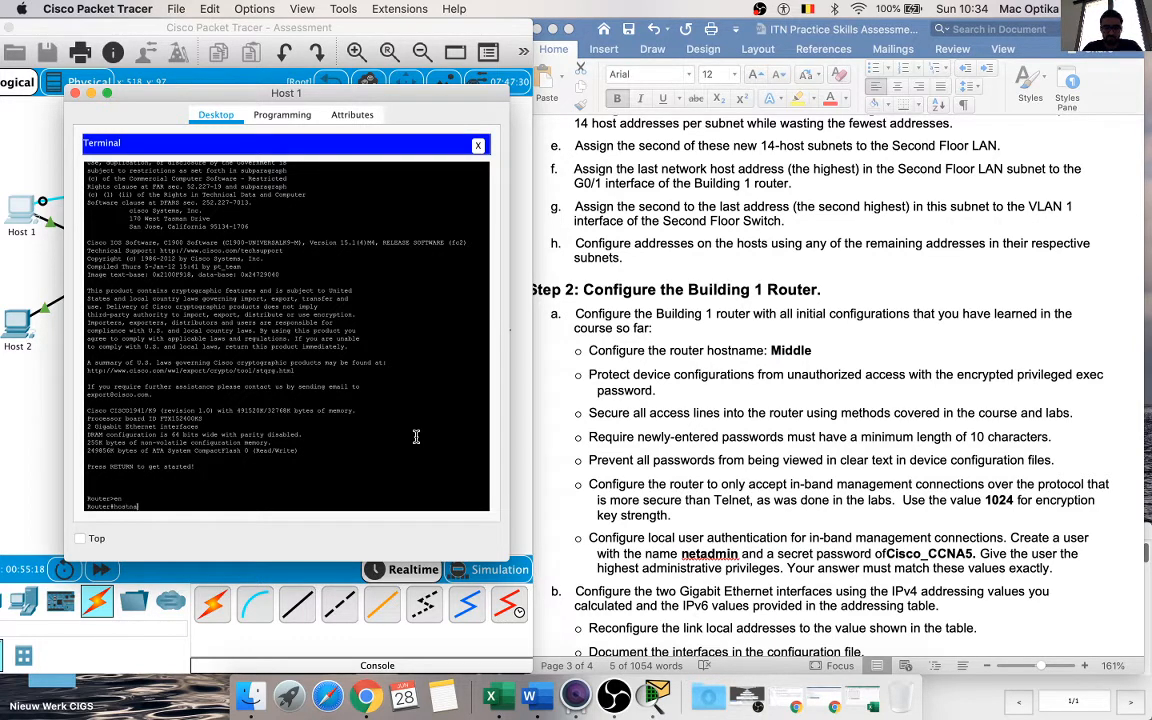
Step: Copy the name Middle from the Step 2 requirements and try to set it as the hostname from privileged EXEC mode
type("hostname")
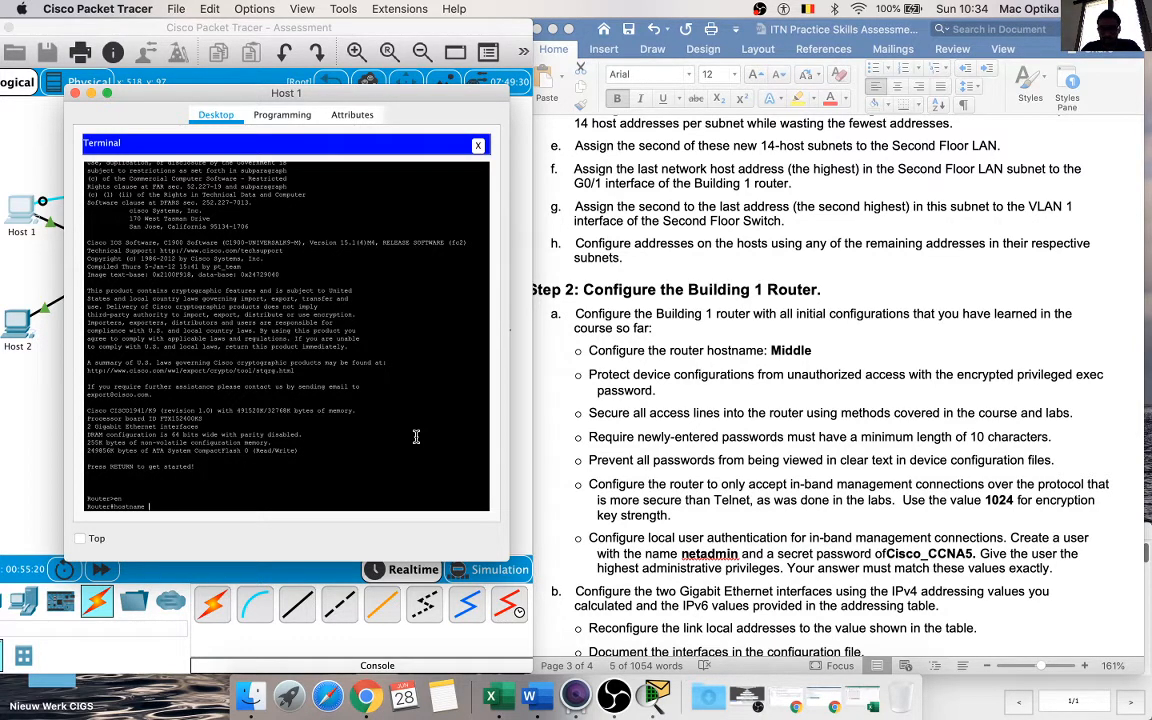
left_click(828, 347)
left_click_drag(811, 349, 775, 346)
key("super+c")
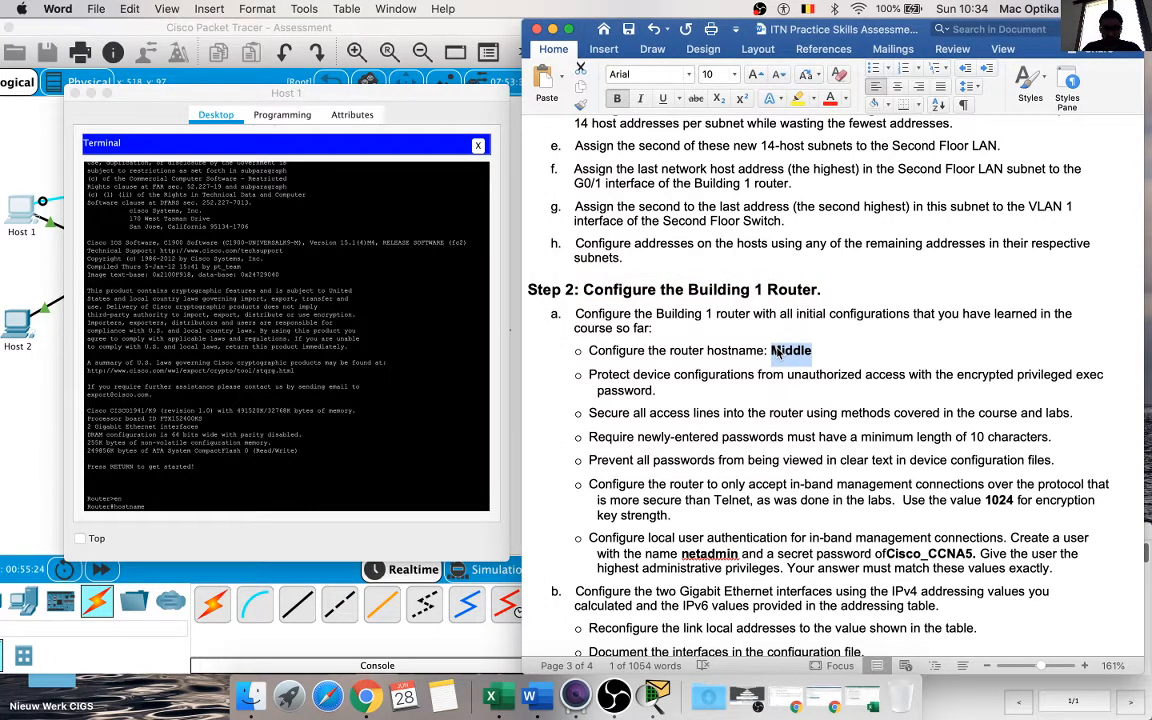
left_click(384, 463)
right_click(384, 463)
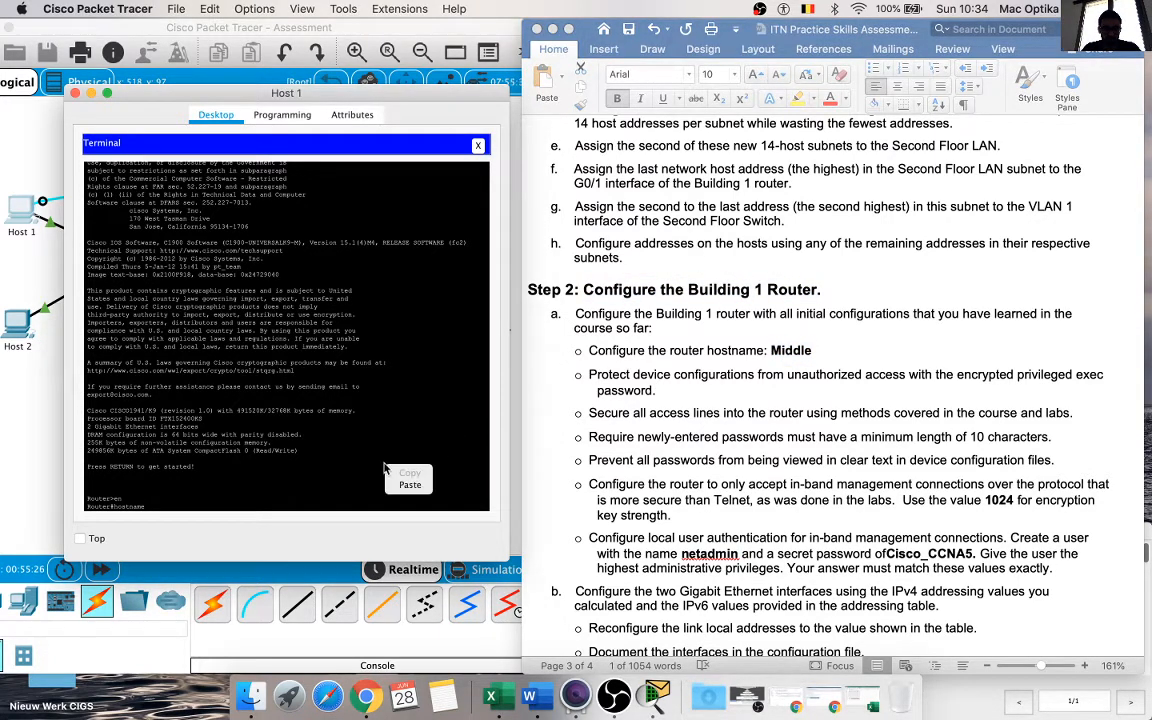
left_click(411, 480)
key("Return")
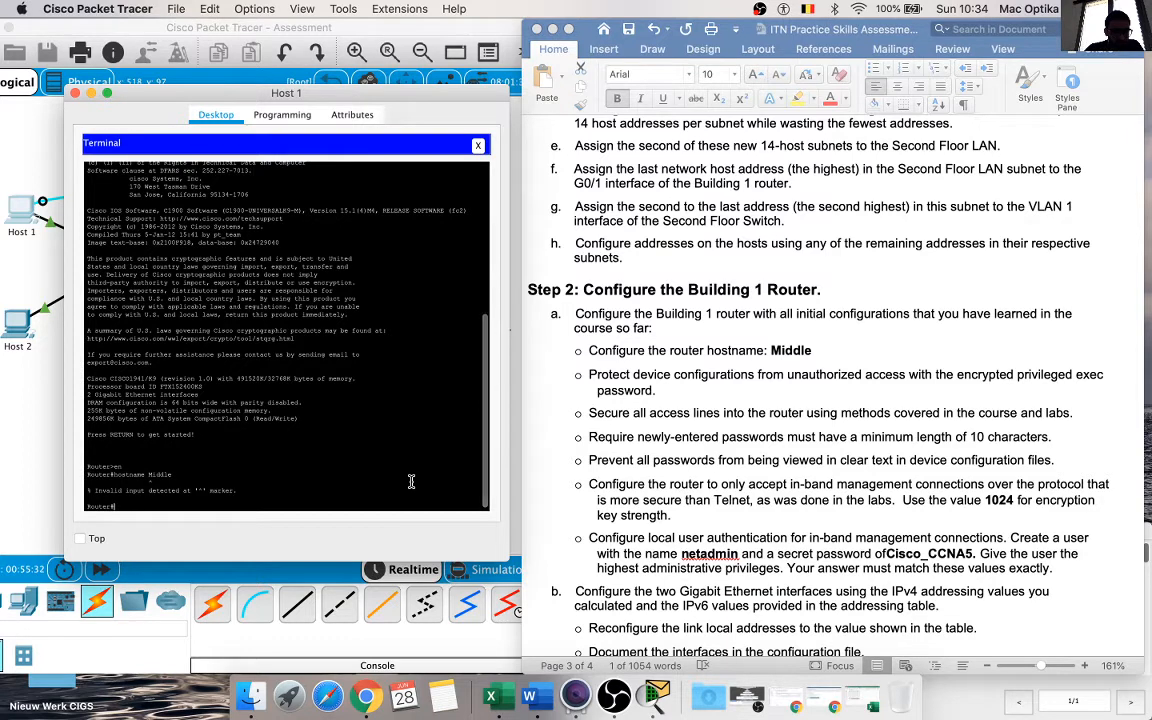
Step: Enter global configuration mode with config t and set the router's hostname to the copied name Middle
type("con")
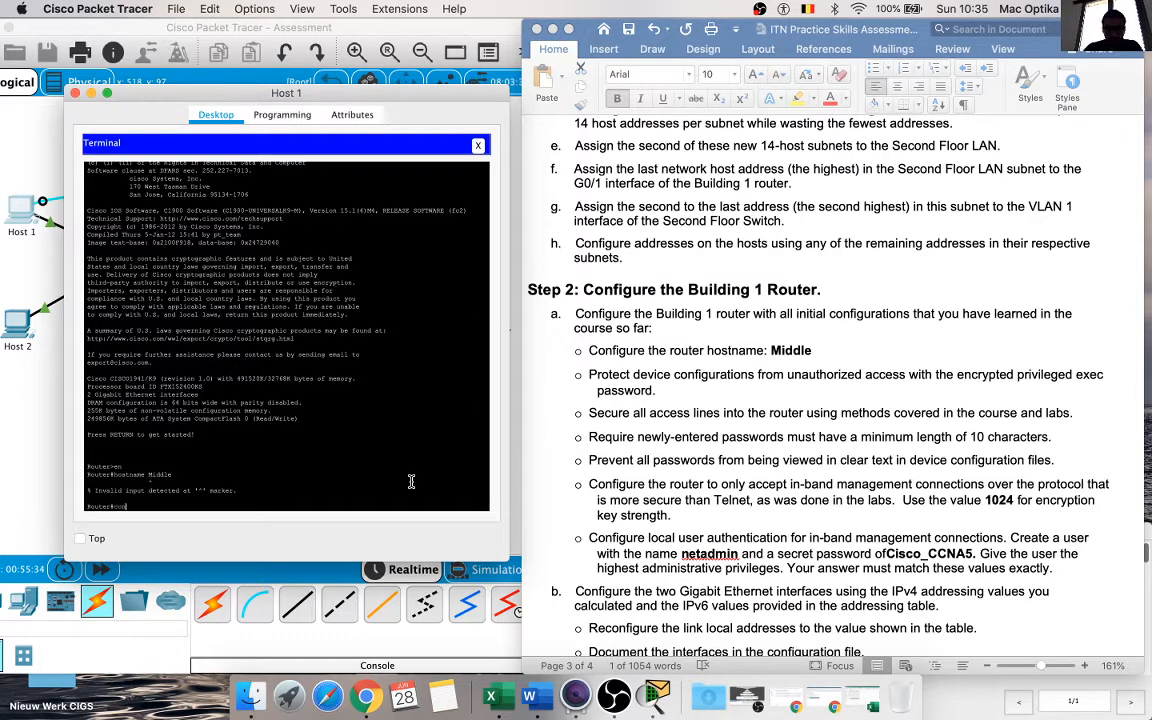
type("fig t")
key("Return")
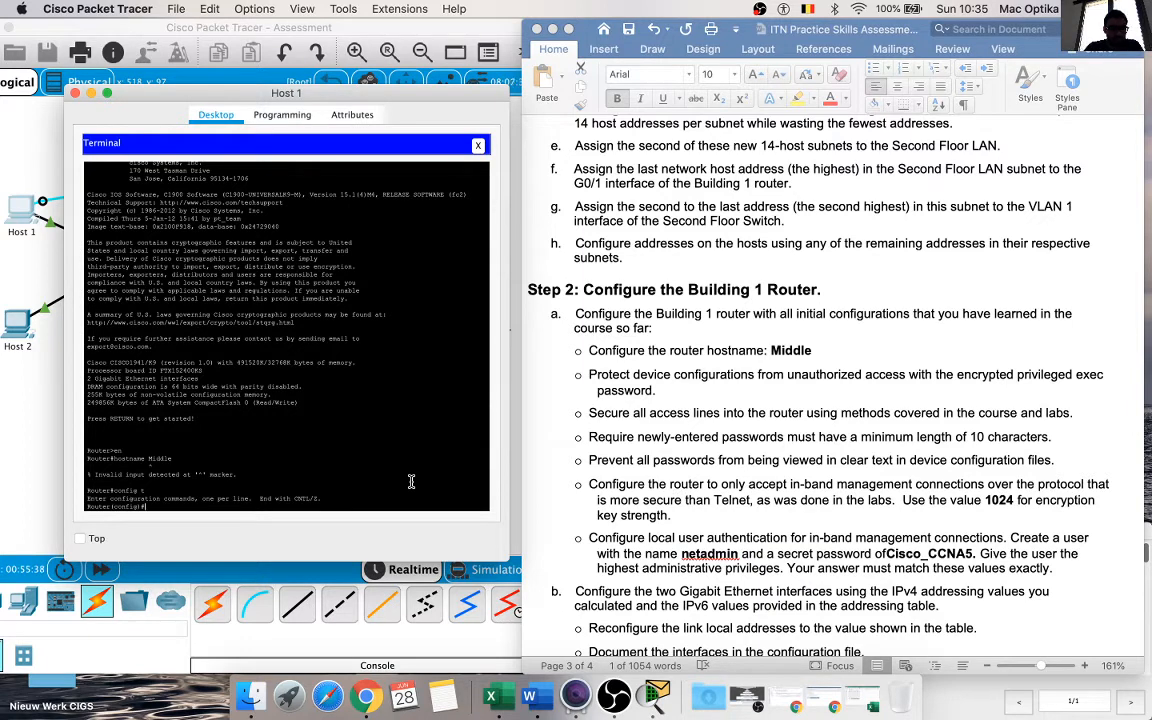
type("hostname")
right_click(420, 490)
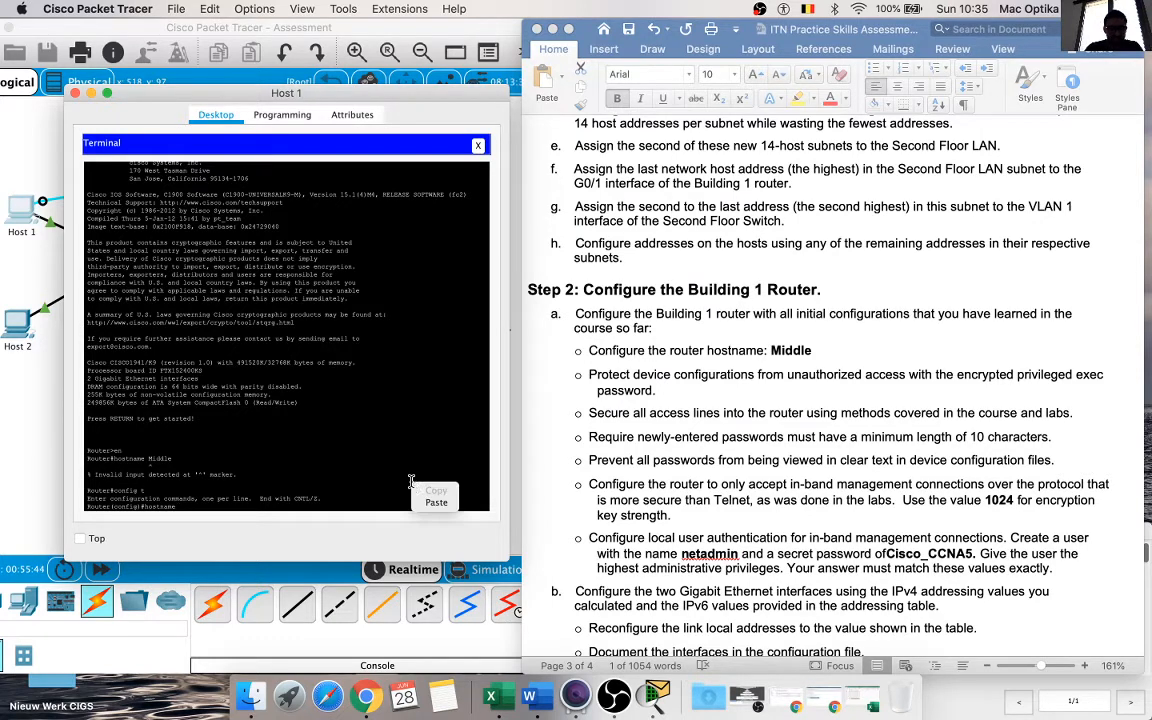
left_click(426, 500)
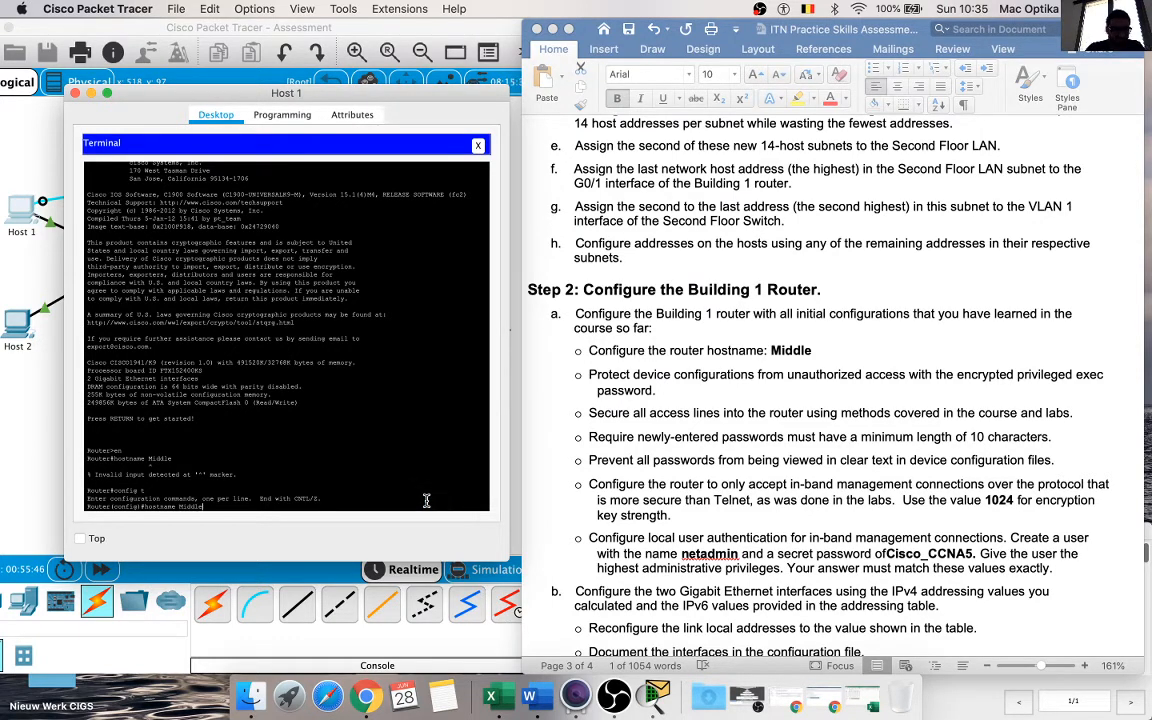
key("Return")
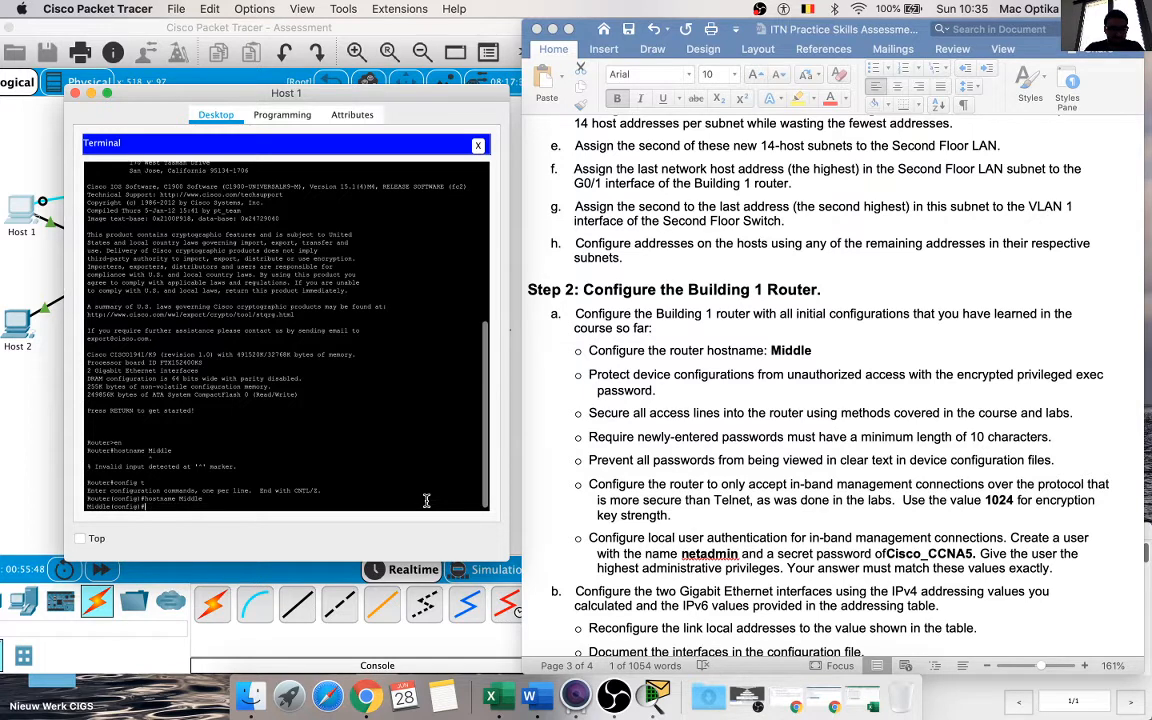
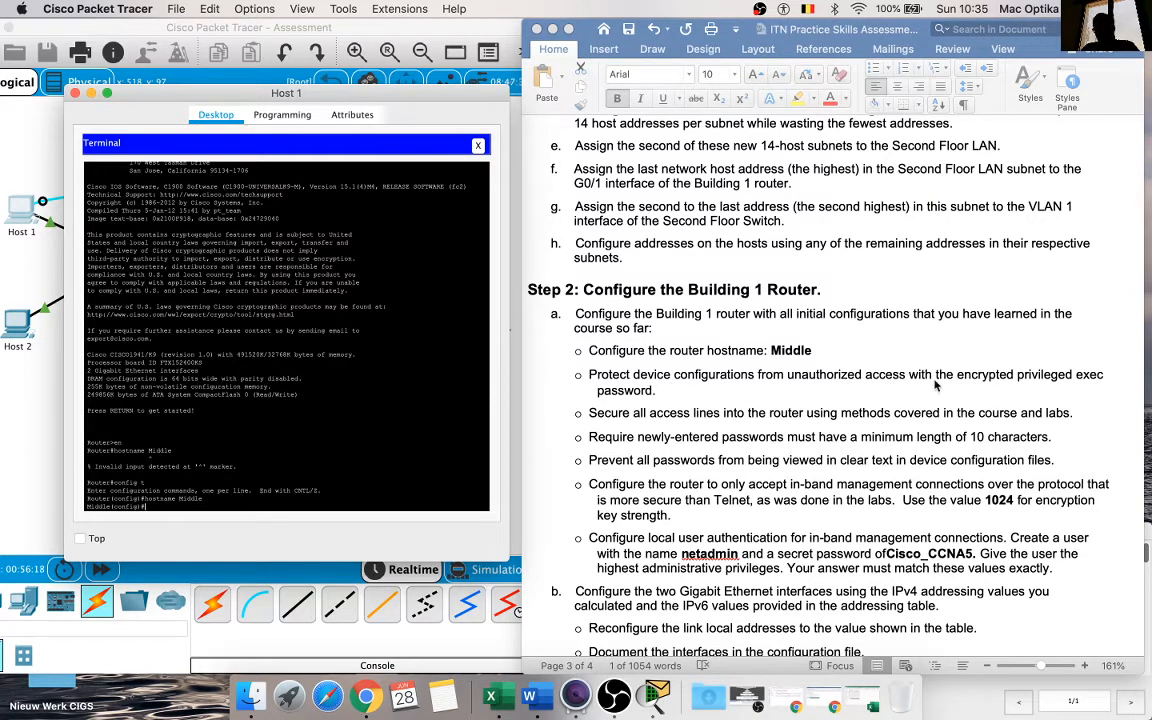
Step: Set the router's encrypted privileged EXEC password with the enable secret command
type("enable")
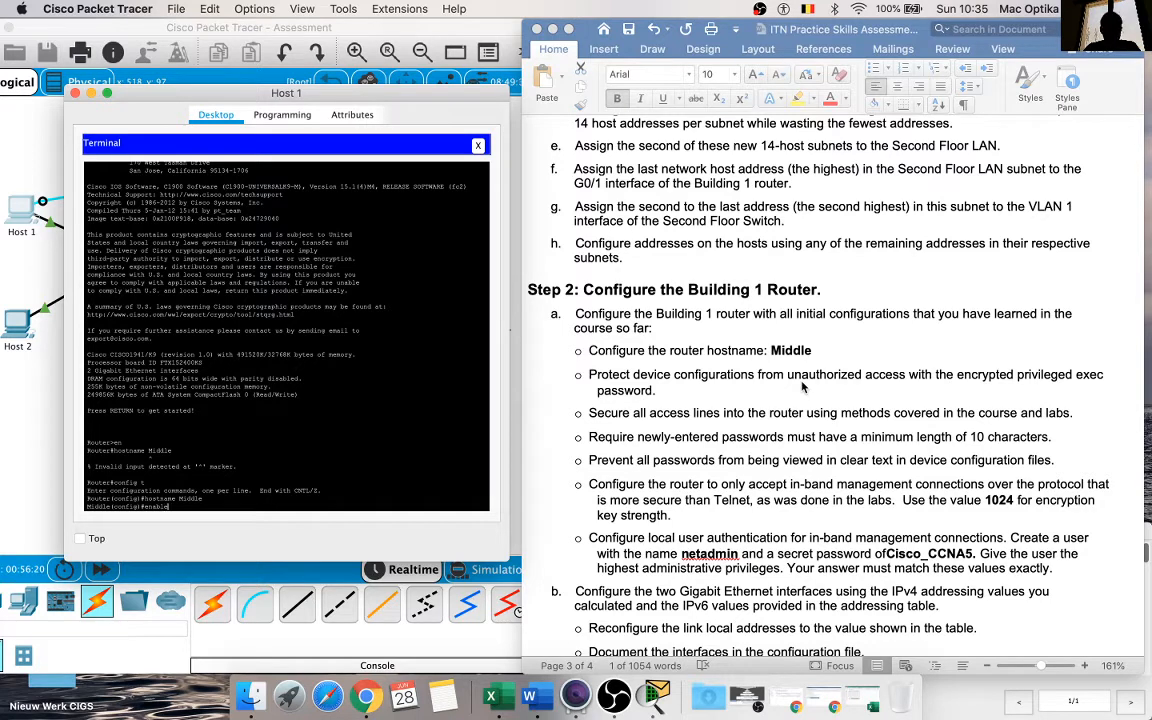
type(" secret class")
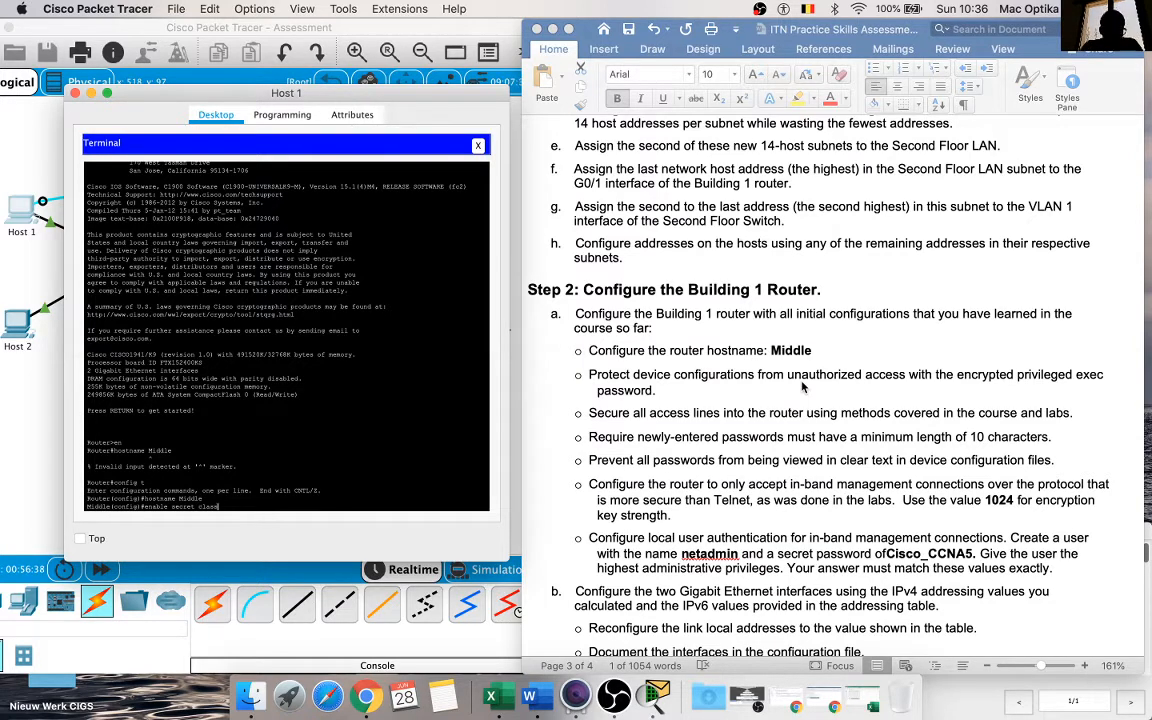
key("Return")
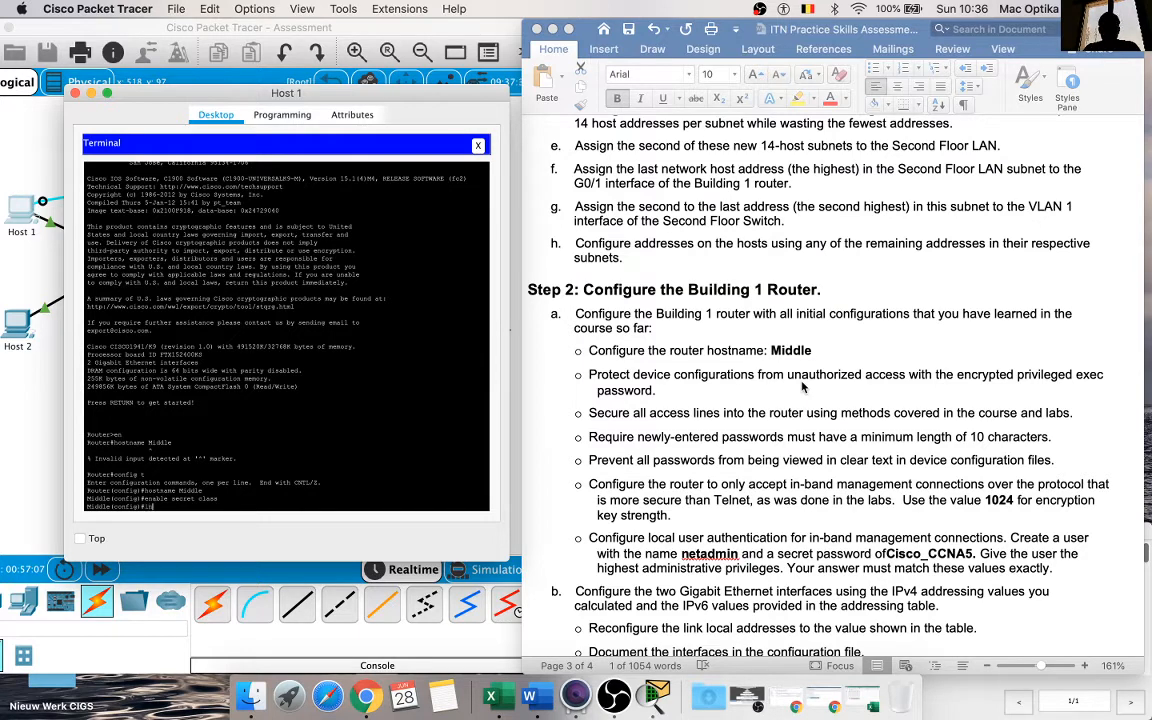
Step: Enter line configuration mode for console 0 and start the password command for that line
type("lin")
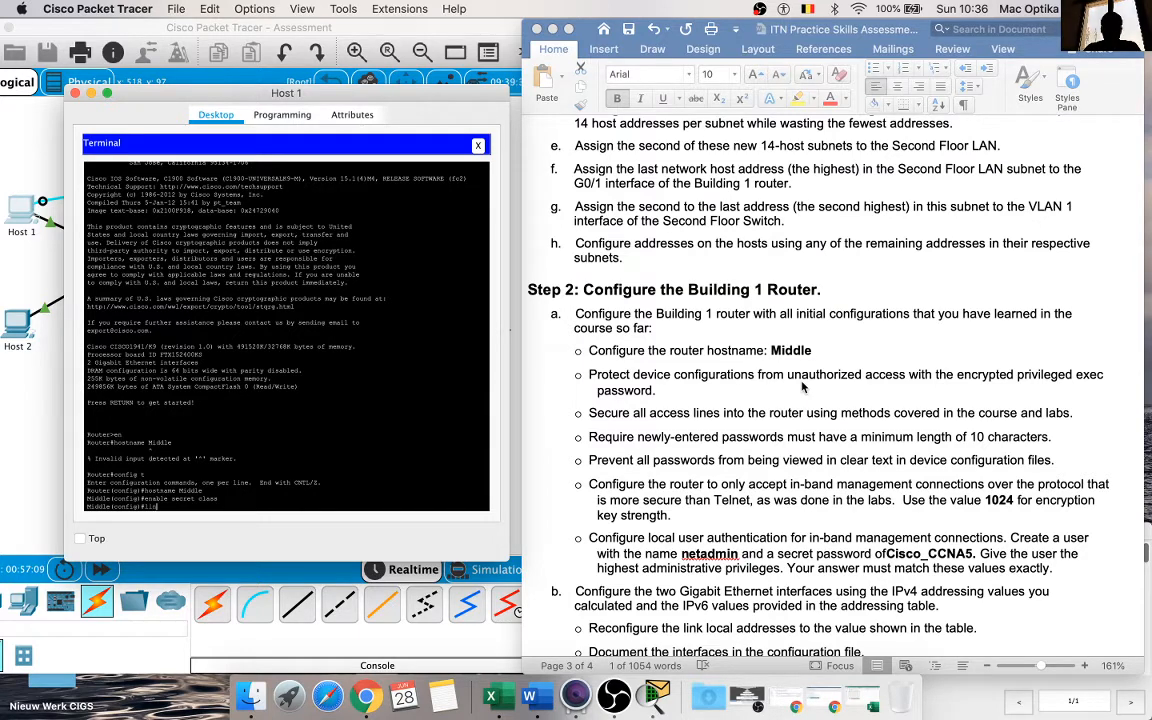
type("e console 0")
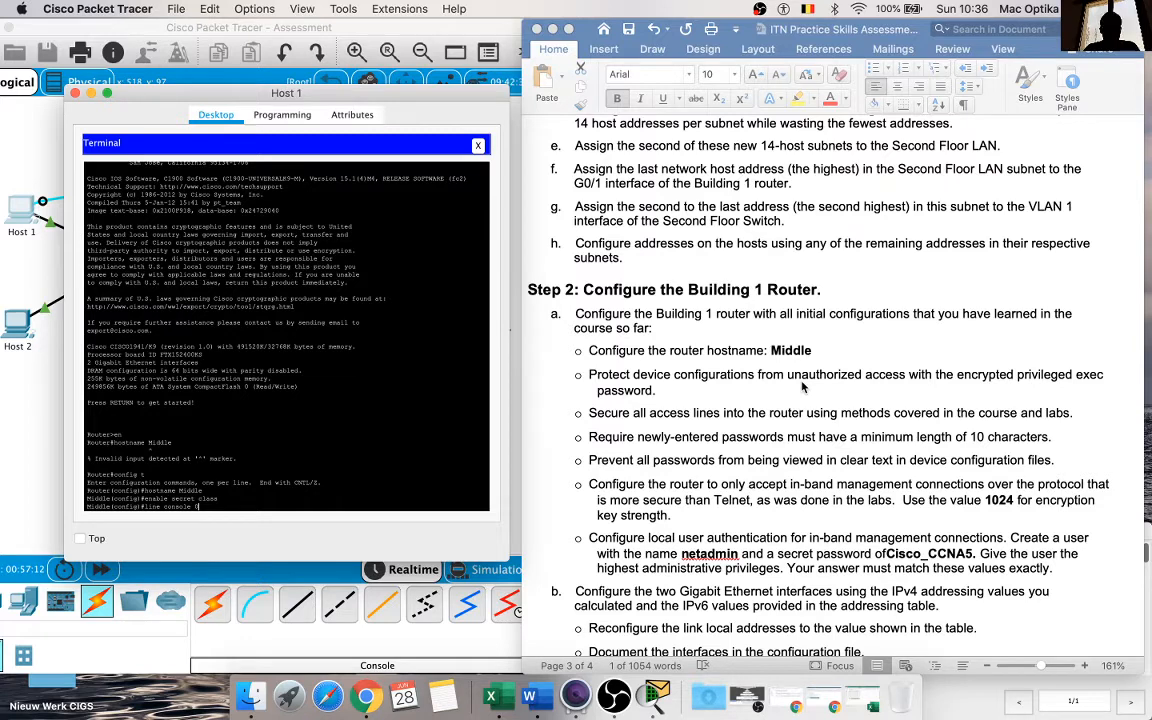
key("Return")
type("password")
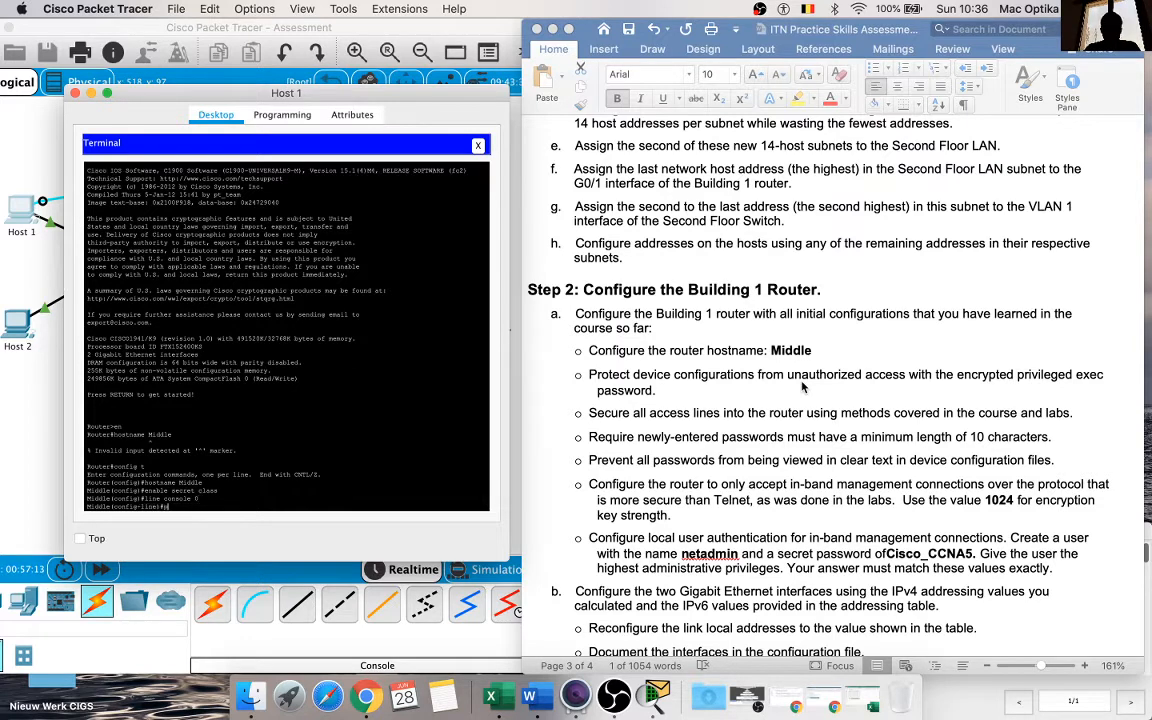
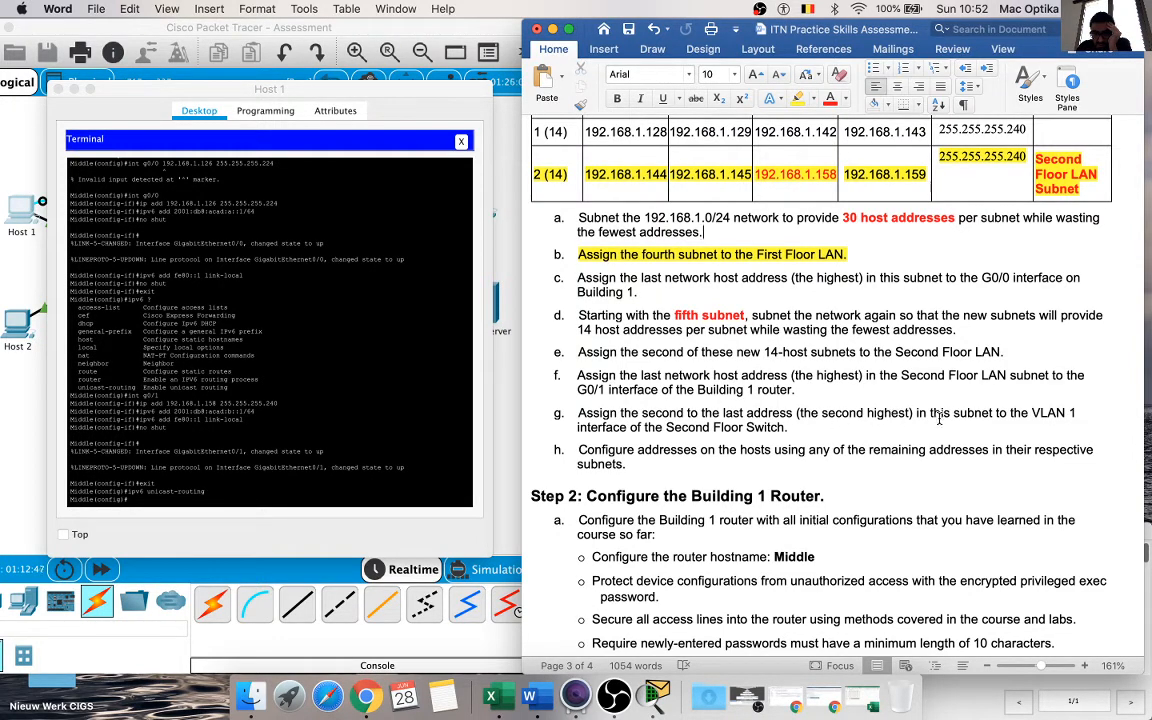
Step: Append the /28 prefix length to the Second Floor Switch SVI address 192.168.1.157 in the Addressing Table
scroll(786, 430, "up", 10)
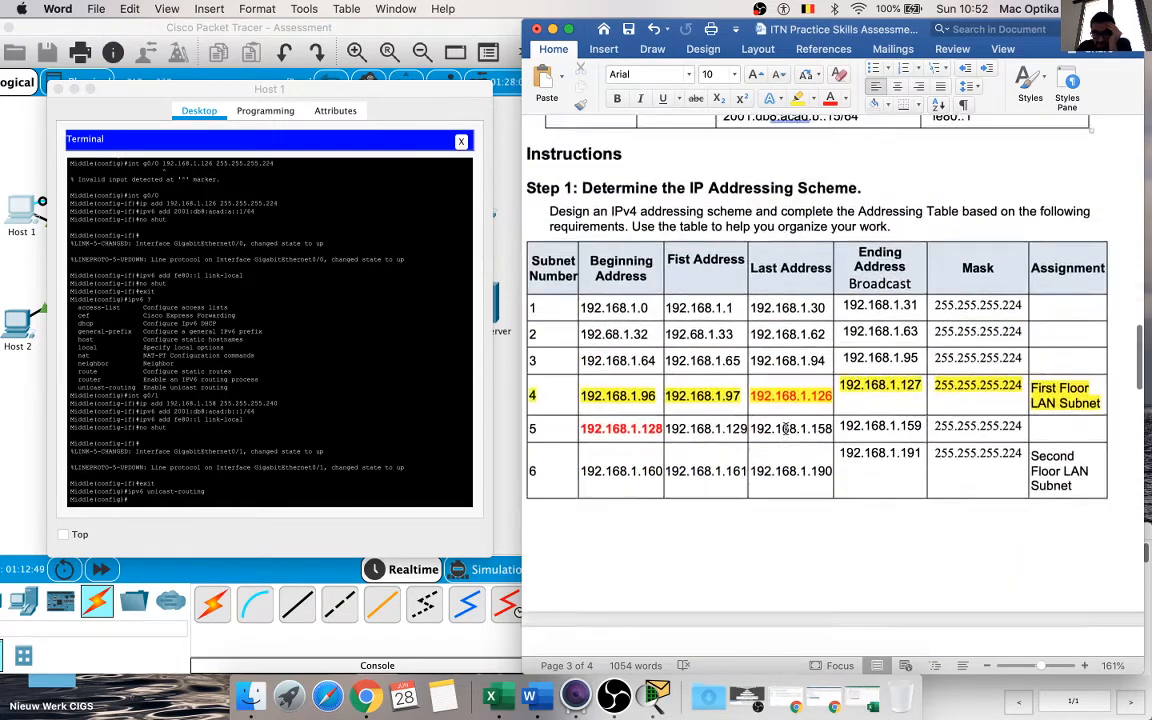
scroll(786, 430, "up", 6)
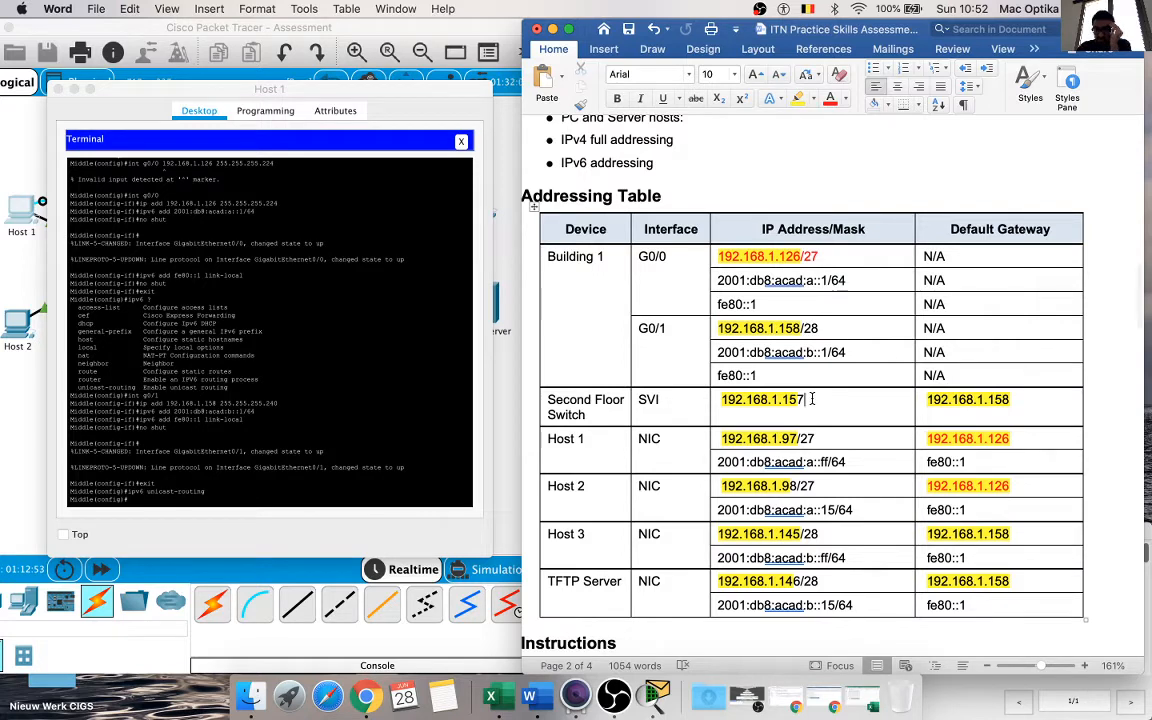
left_click(812, 399)
type("/2")
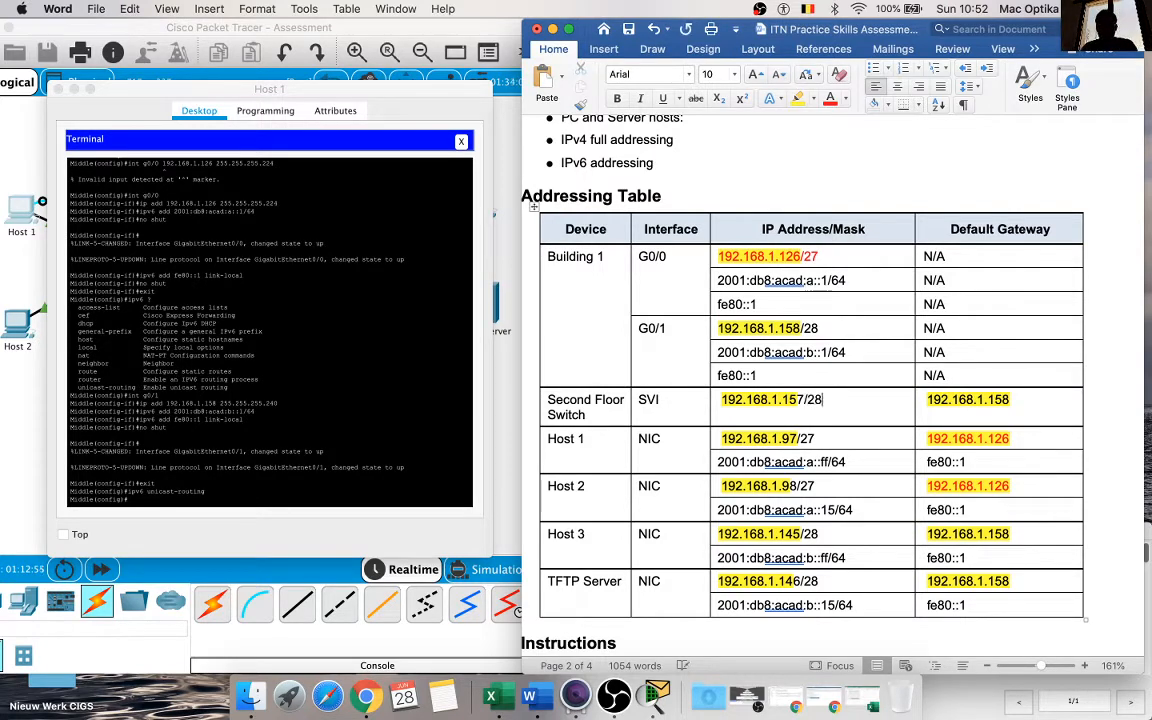
type("8")
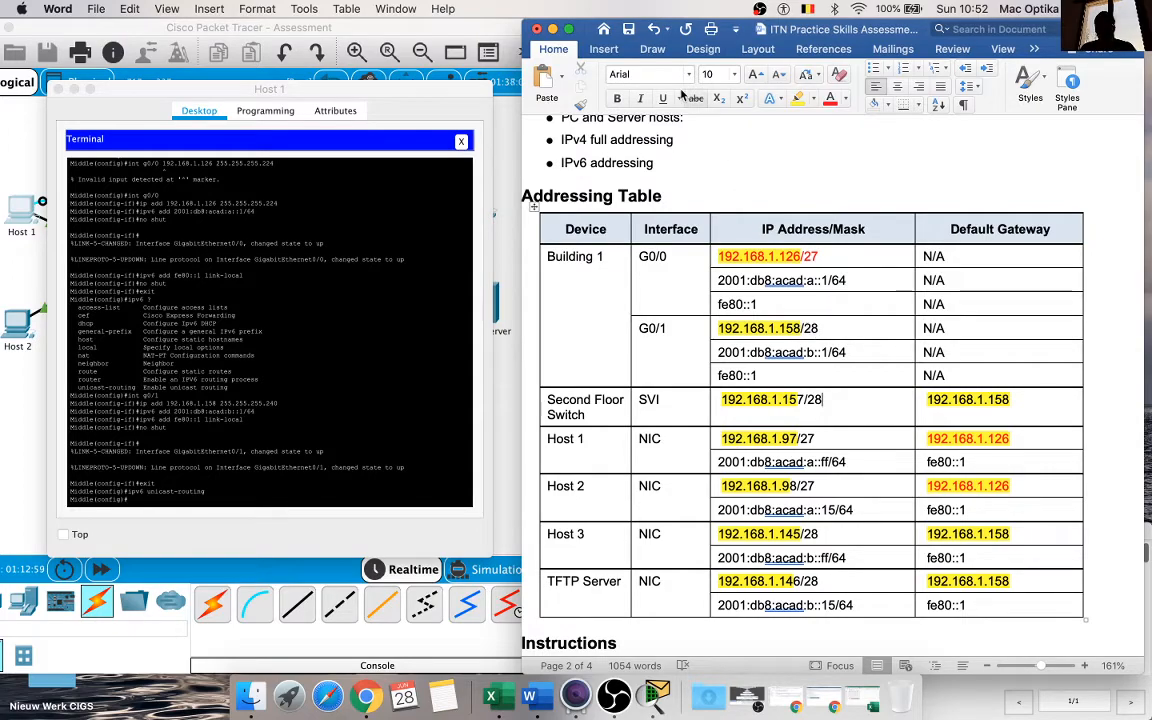
Step: Compare the completed Addressing Table with the subnet tables and the Step 1 address assignment requirements
scroll(745, 294, "down", 10)
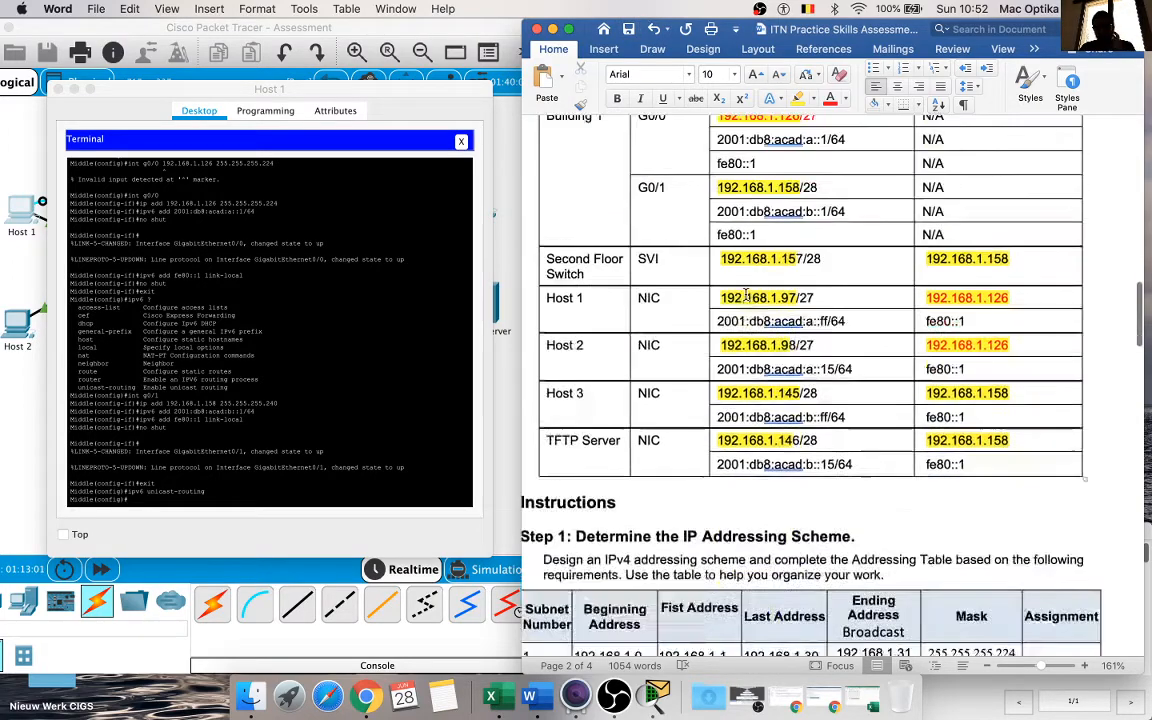
scroll(745, 294, "down", 2)
scroll(745, 294, "up", 2)
scroll(745, 294, "down", 3)
scroll(745, 294, "down", 4)
scroll(745, 294, "up", 3)
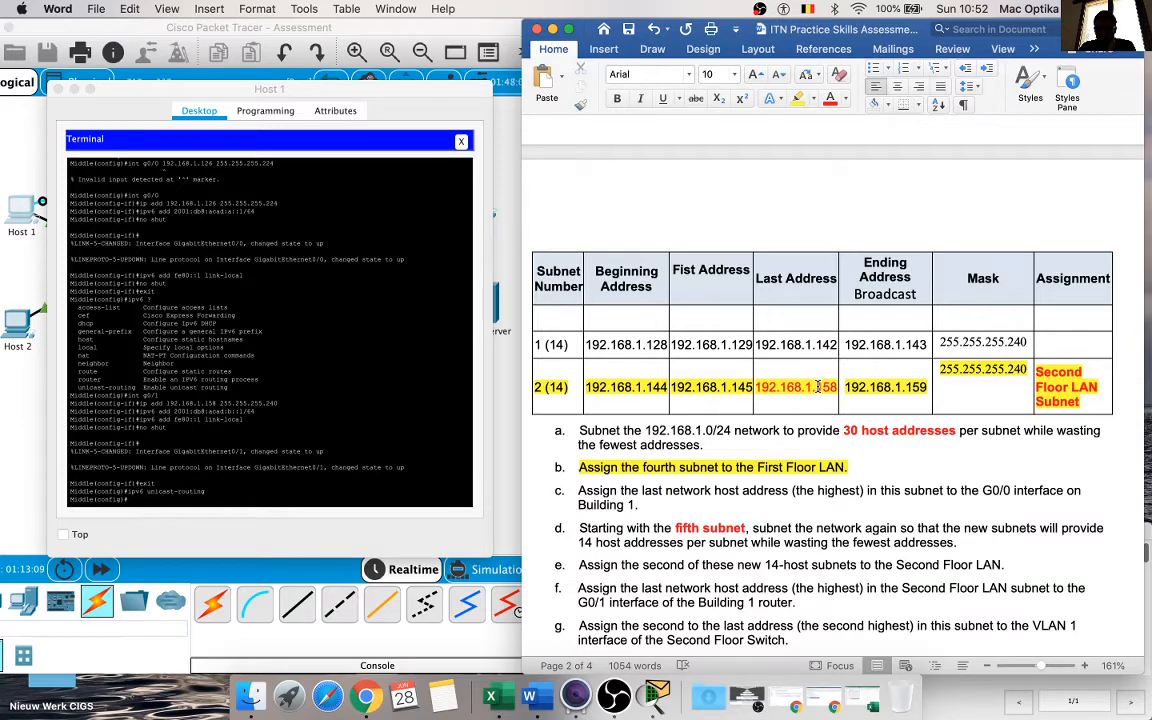
scroll(818, 387, "up", 10)
scroll(818, 387, "down", 2)
scroll(820, 387, "down", 2)
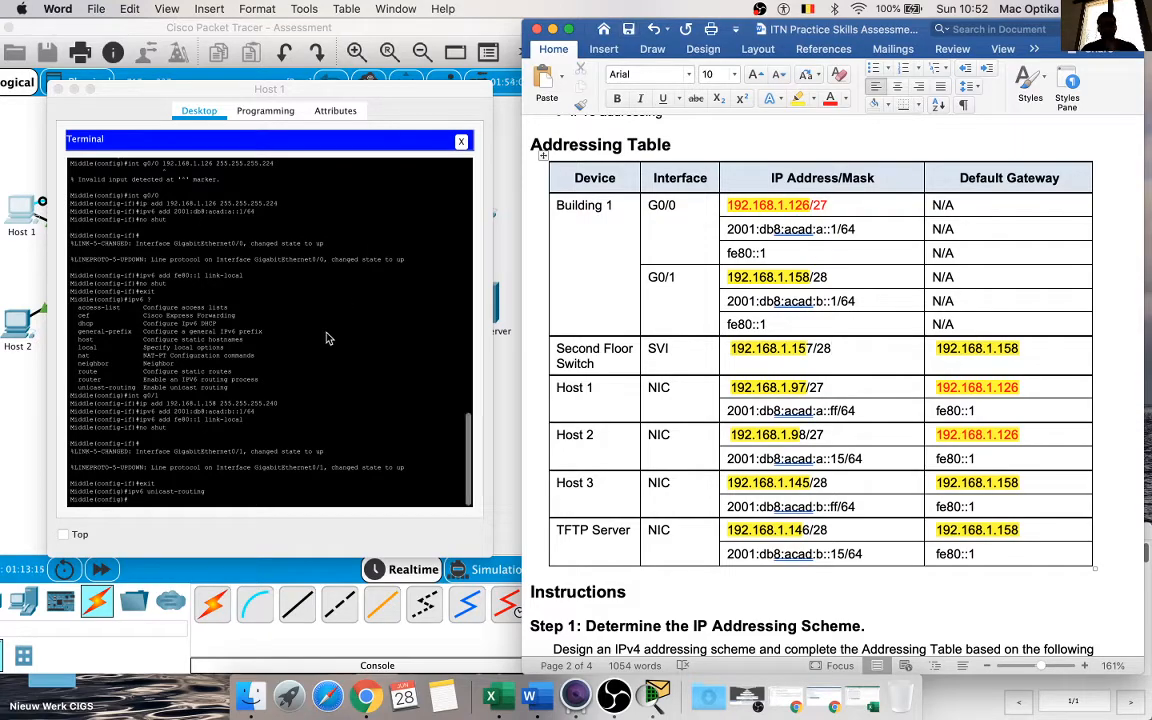
Step: Review the Step 2 router requirements, the Step 3 Second Floor Switch task and the host and TFTP server addressing instructions
scroll(793, 402, "down", 10)
scroll(793, 402, "down", 8)
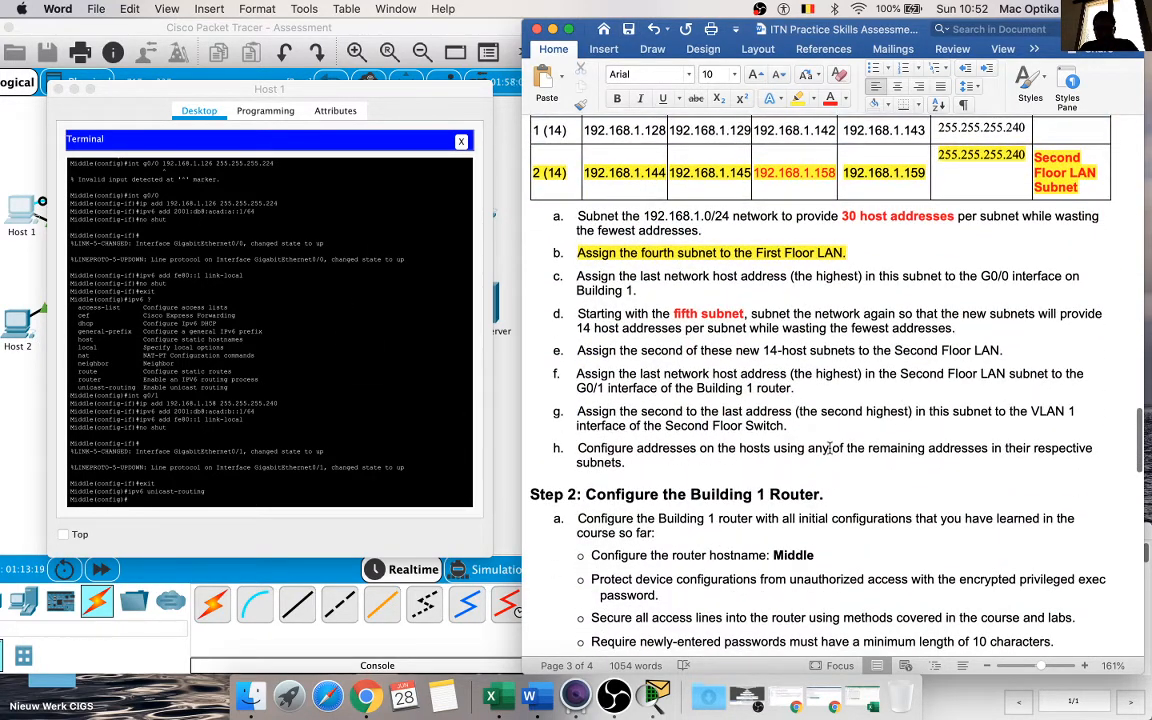
scroll(672, 512, "down", 3)
scroll(660, 512, "down", 1)
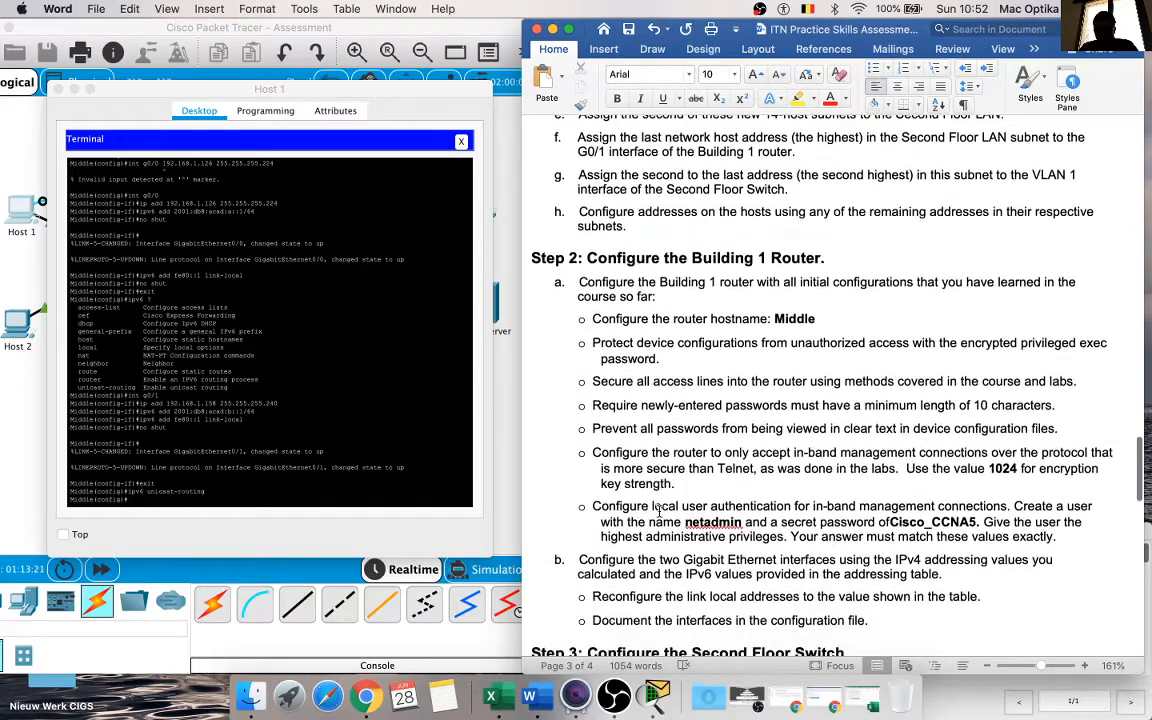
scroll(640, 440, "down", 1)
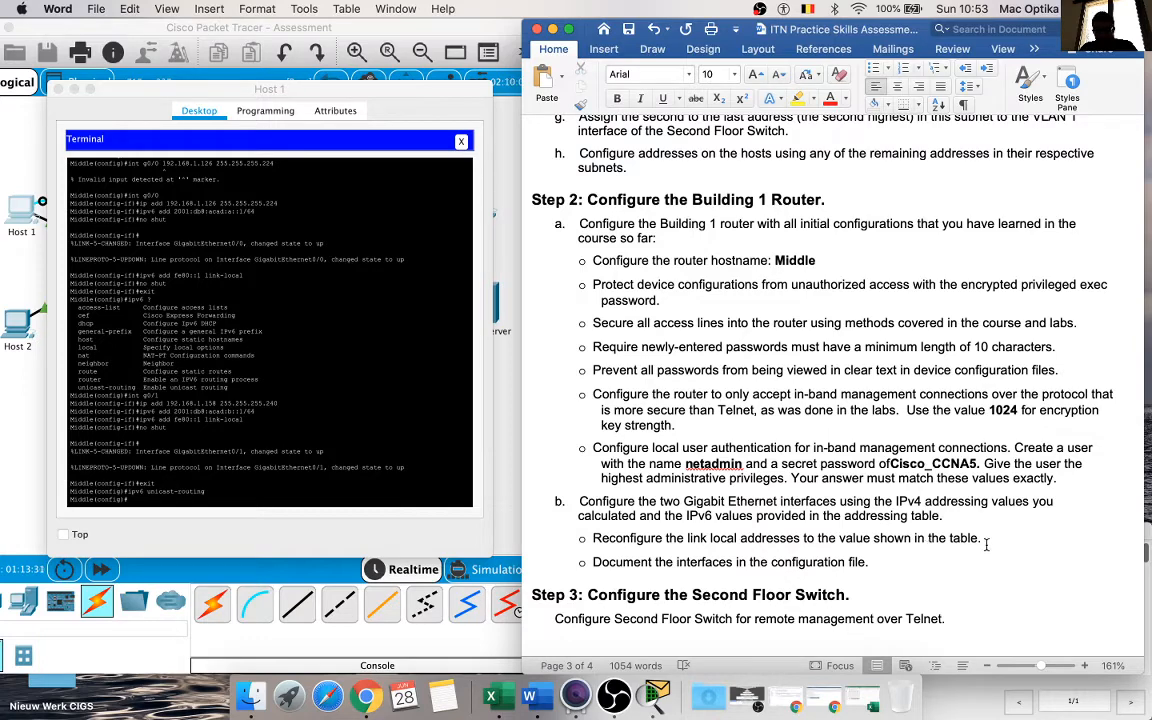
scroll(934, 507, "down", 5)
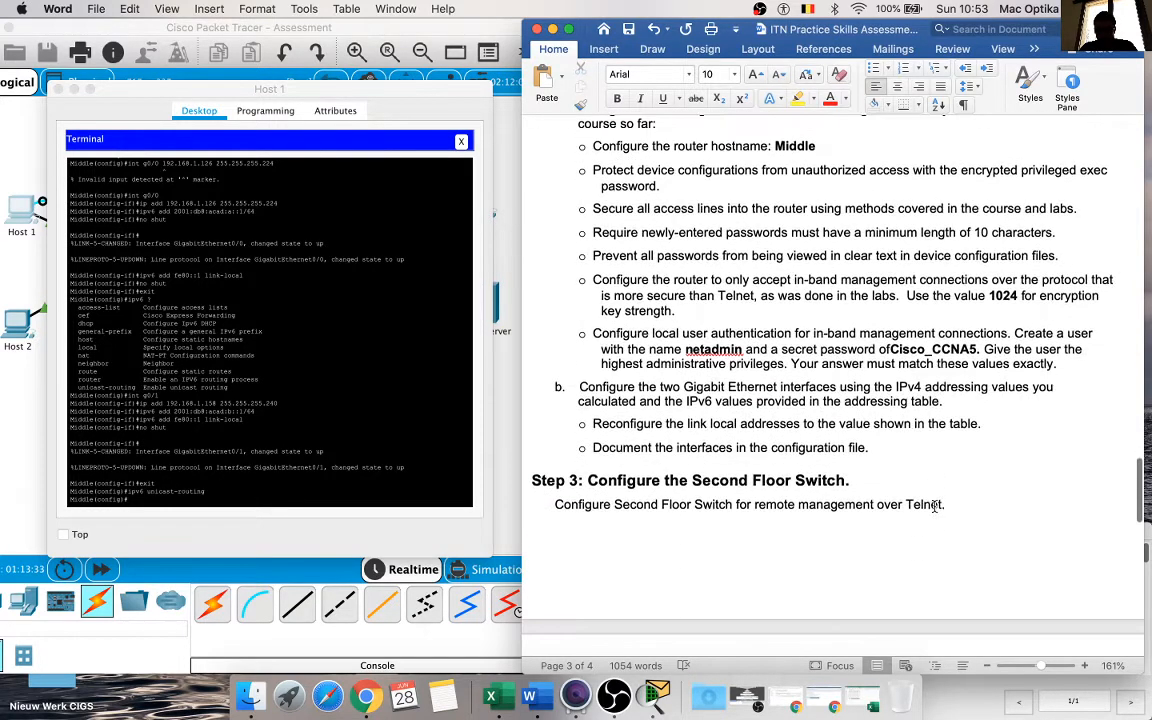
scroll(732, 412, "down", 2)
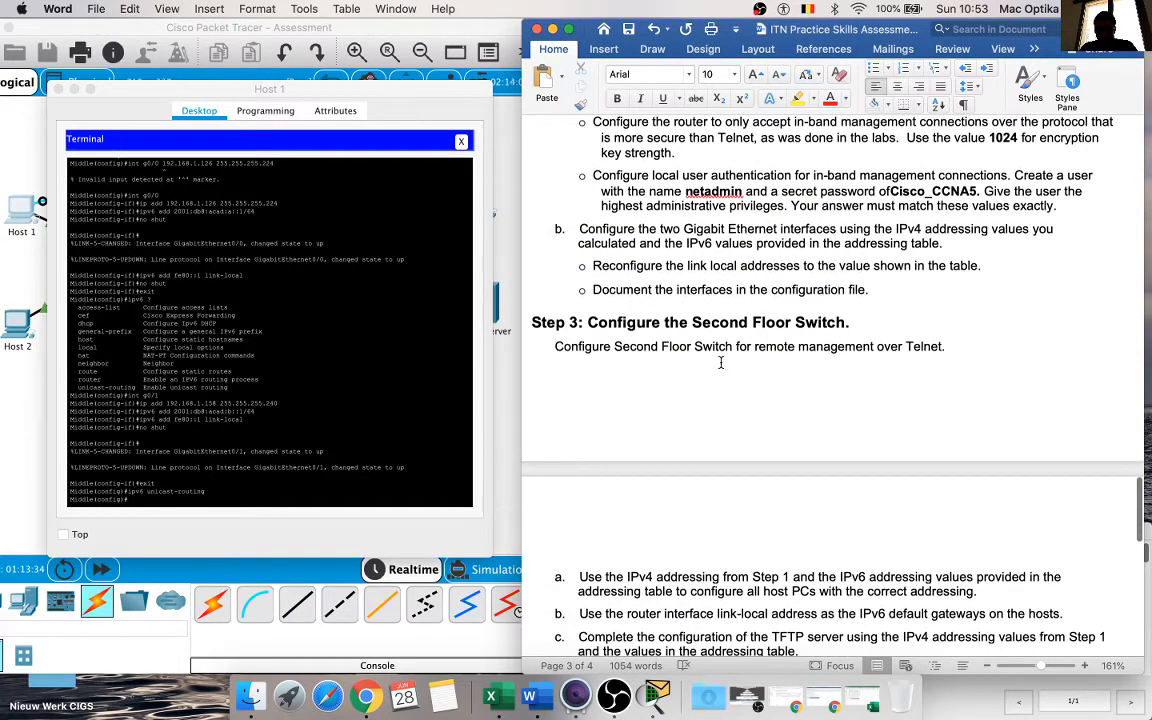
scroll(720, 363, "down", 1)
scroll(720, 363, "down", 2)
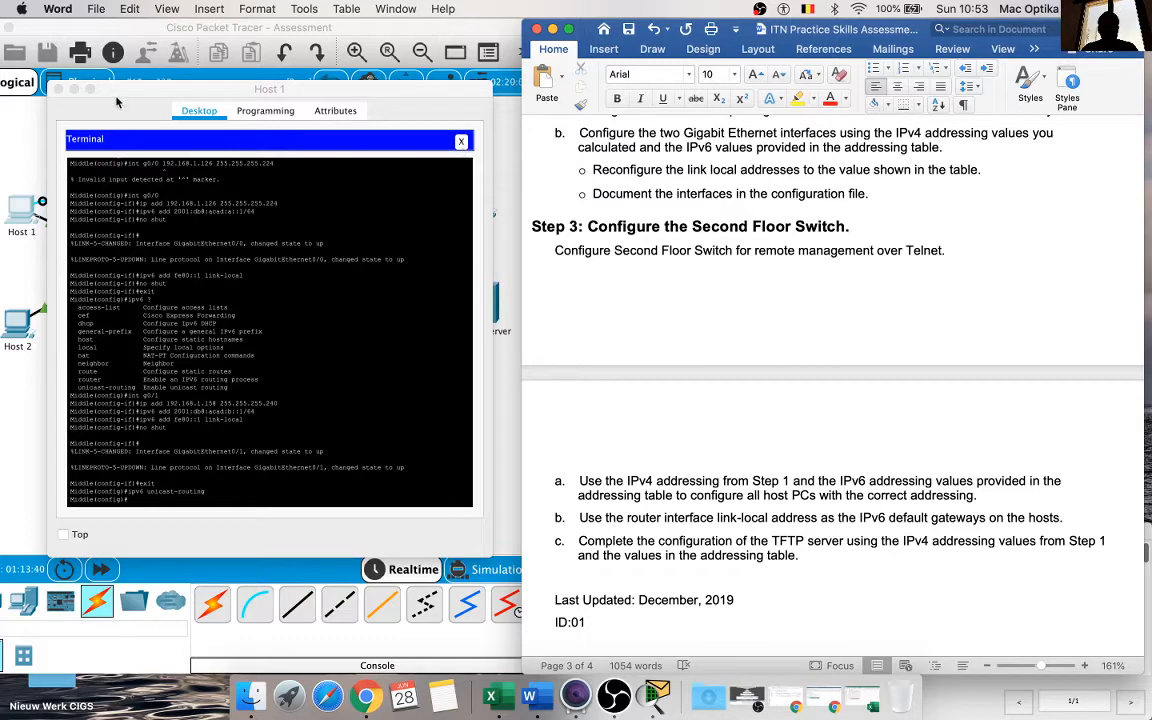
Step: Close the router's terminal session and the Host 1 window
left_click(461, 141)
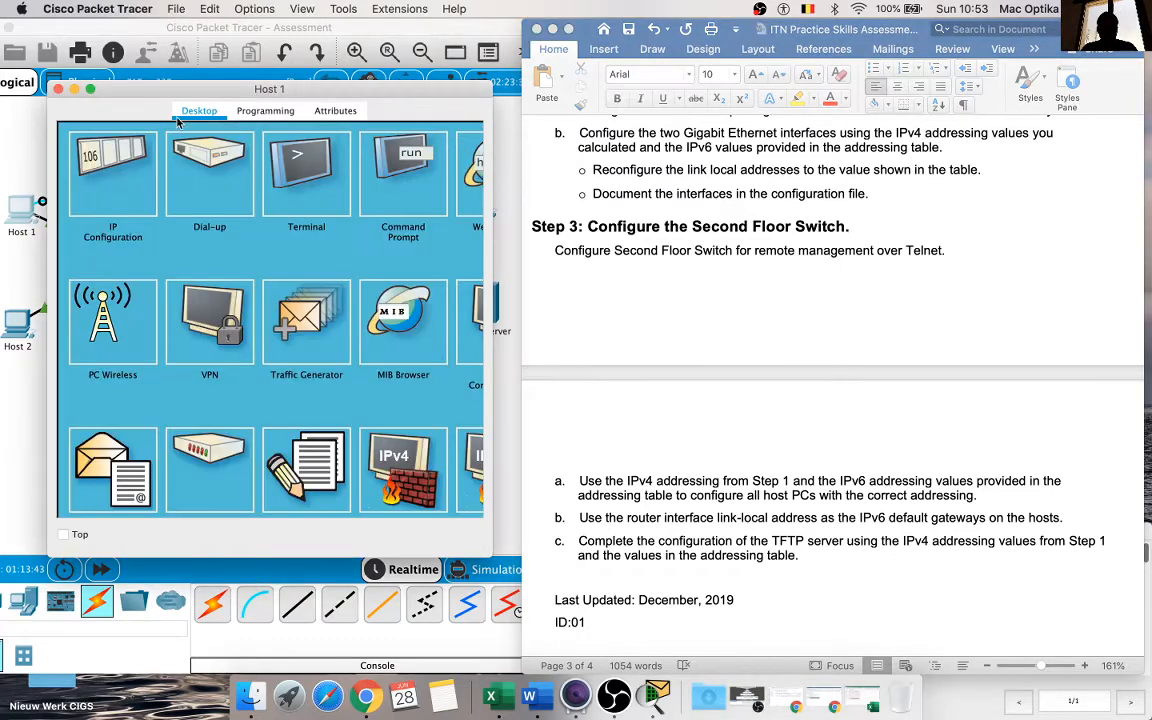
left_click(58, 89)
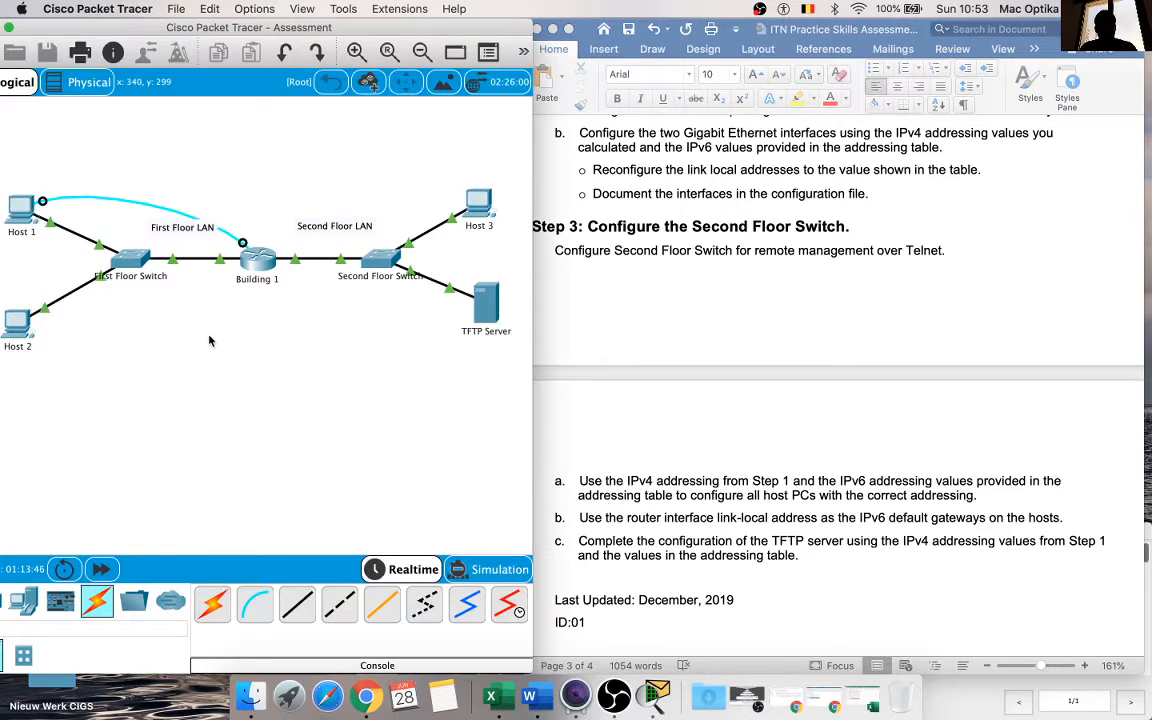
left_click(842, 372)
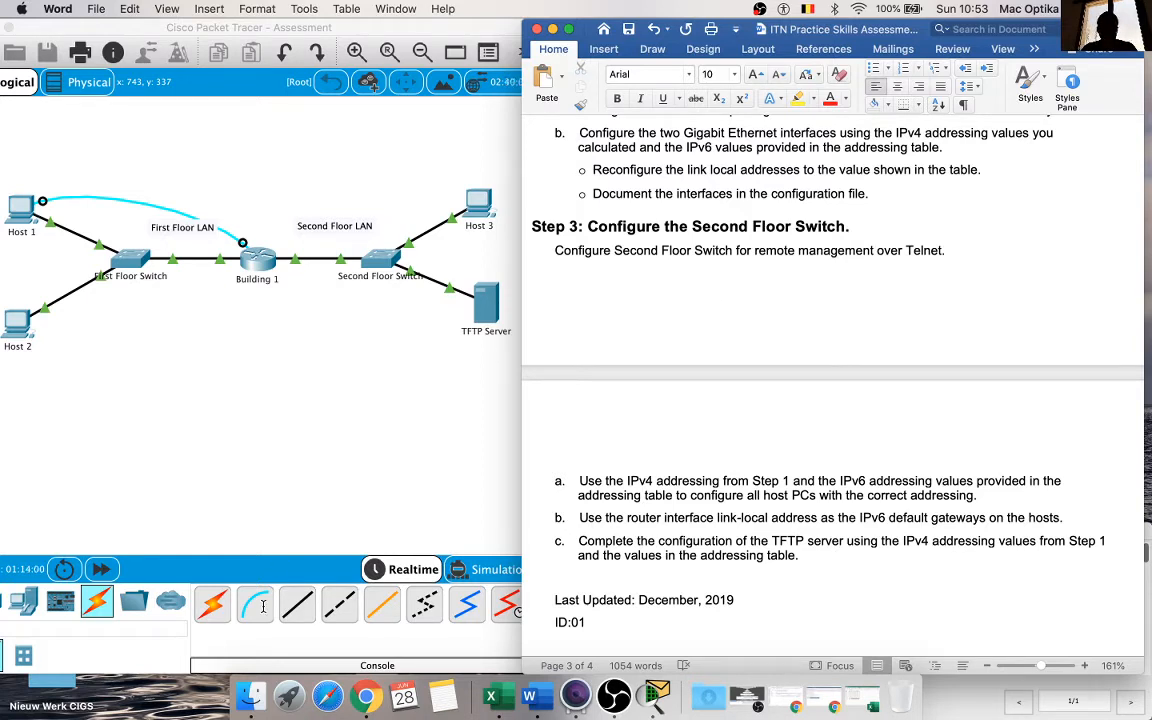
Step: Connect a console cable from Host 3's RS 232 port to the Second Floor Switch's Console port
left_click(237, 546)
left_click(463, 196)
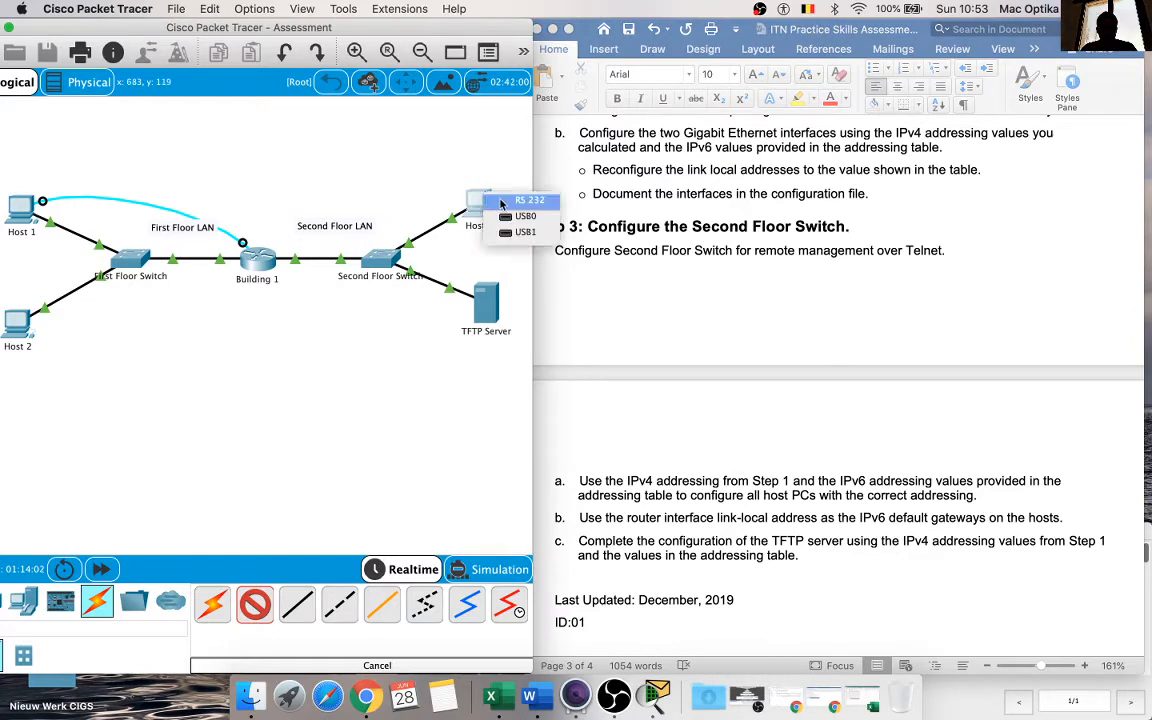
left_click(494, 199)
left_click(396, 266)
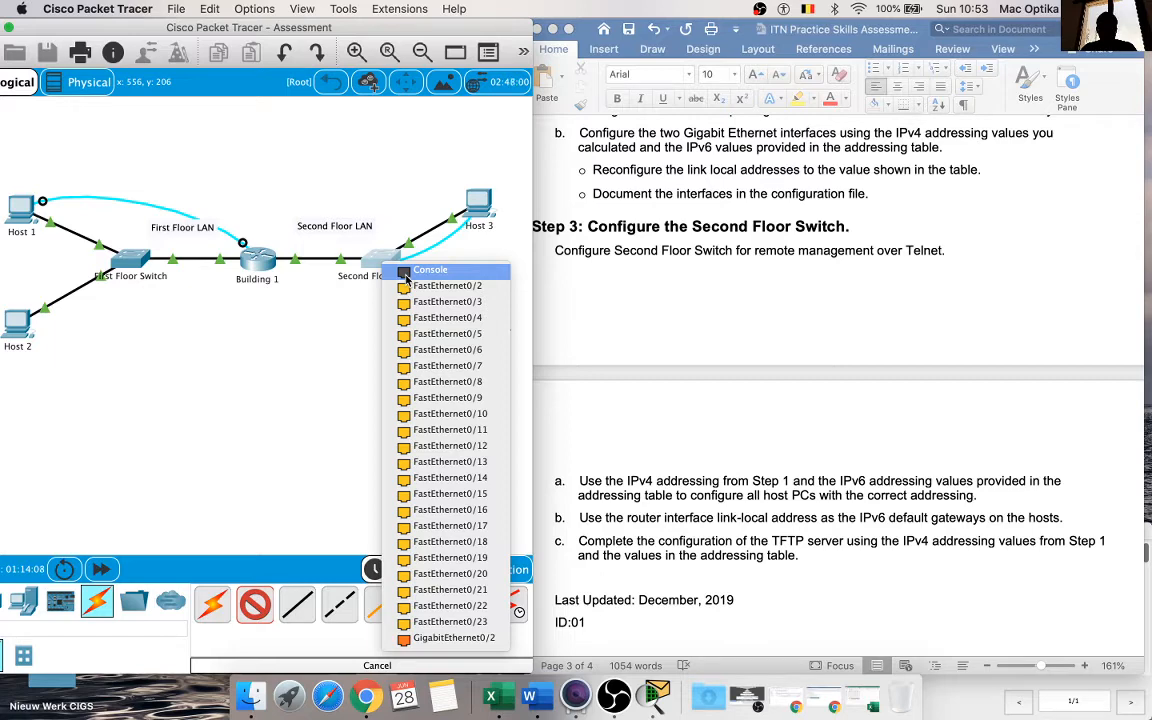
left_click(406, 272)
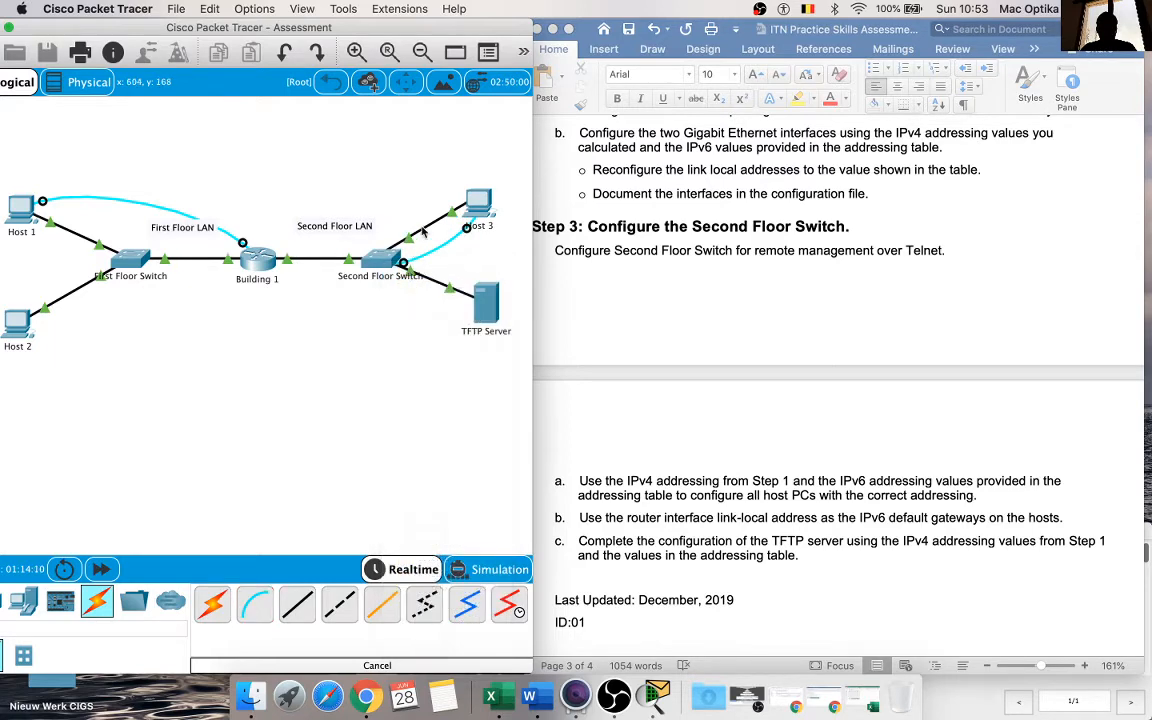
Step: Open the Terminal on Host 3 with the default port settings and start the Second Floor Switch console session
left_click(481, 197)
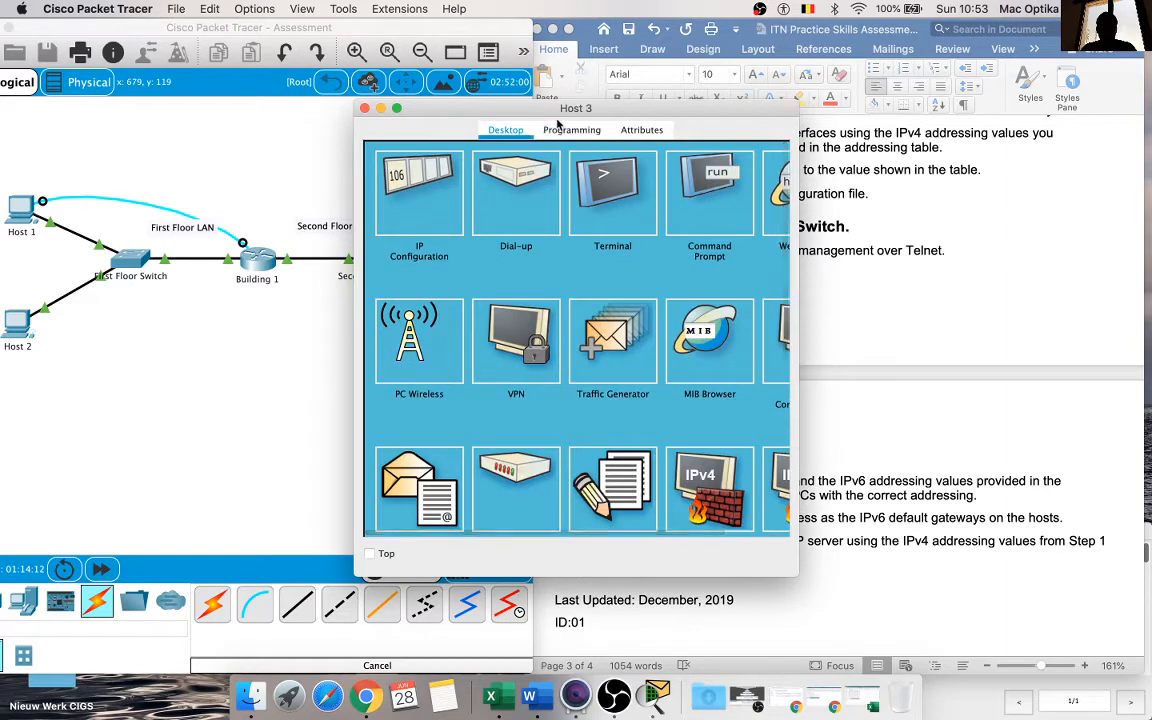
left_click_drag(504, 111, 336, 128)
left_click(375, 210)
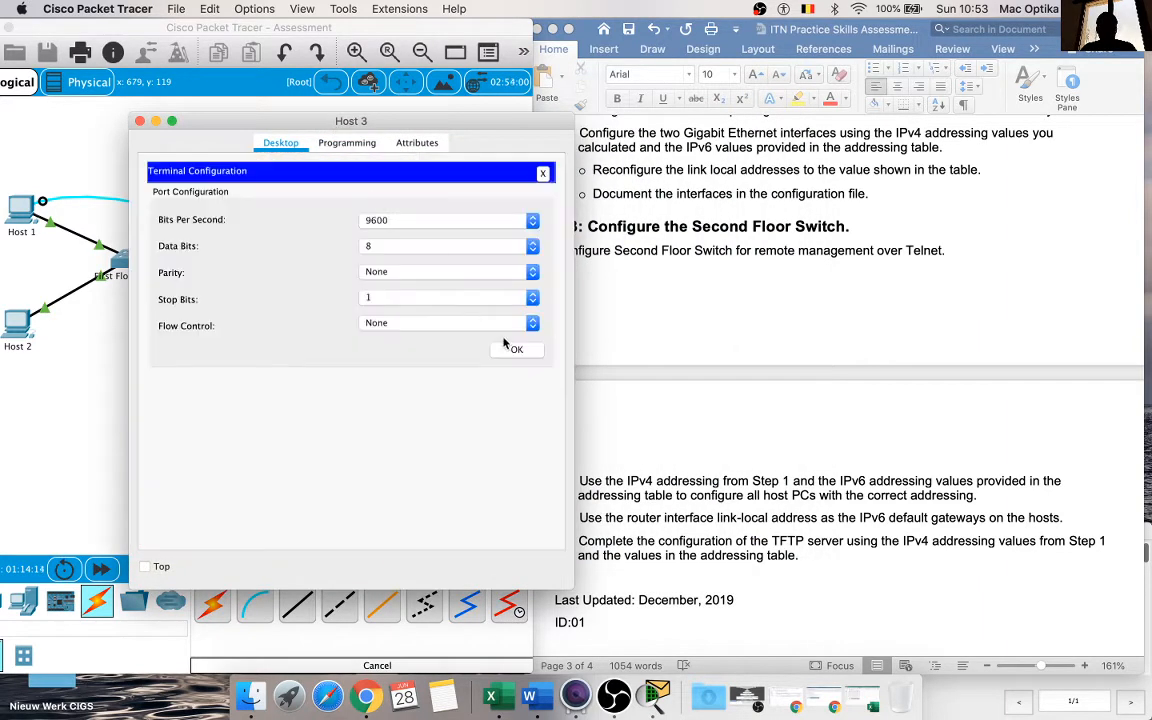
left_click(515, 347)
key("Return")
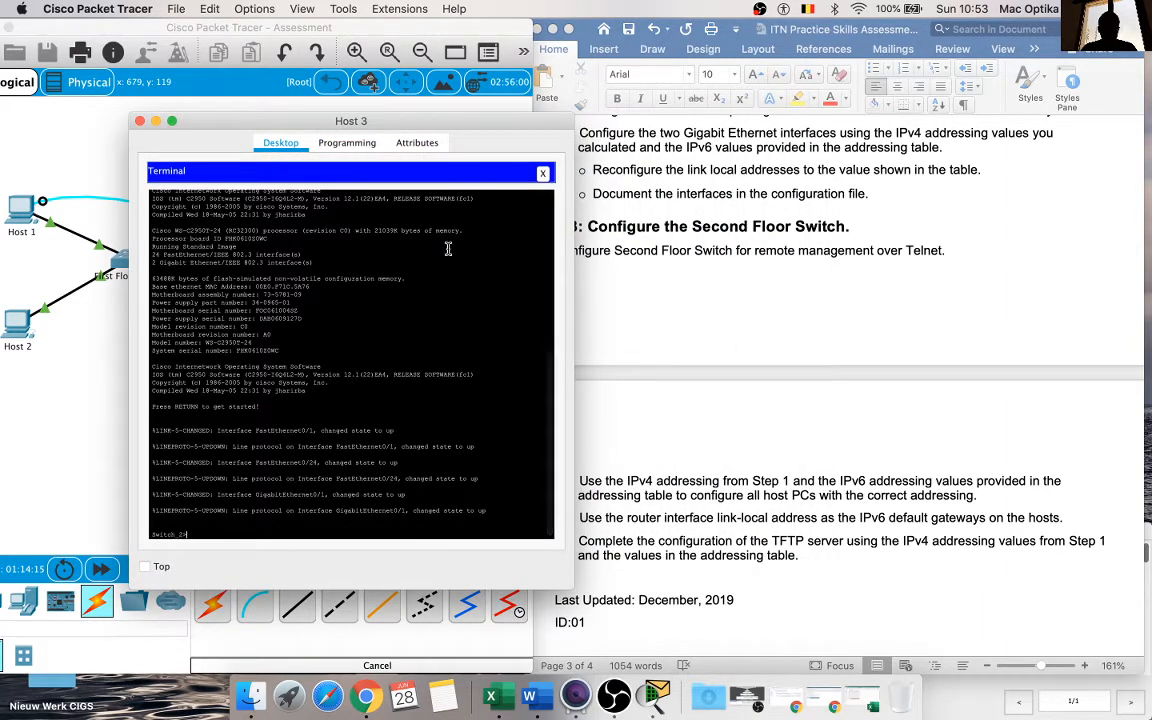
left_click_drag(418, 126, 355, 118)
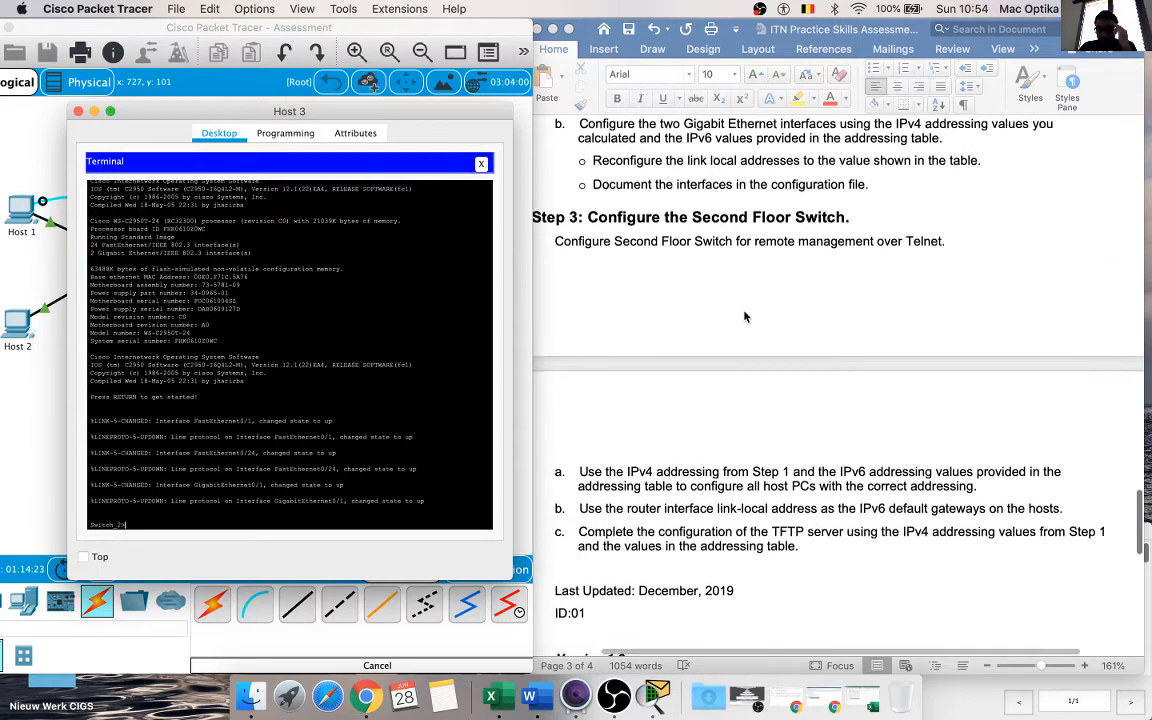
Step: Enter privileged EXEC mode and global configuration mode on the Second Floor Switch
scroll(744, 317, "up", 3)
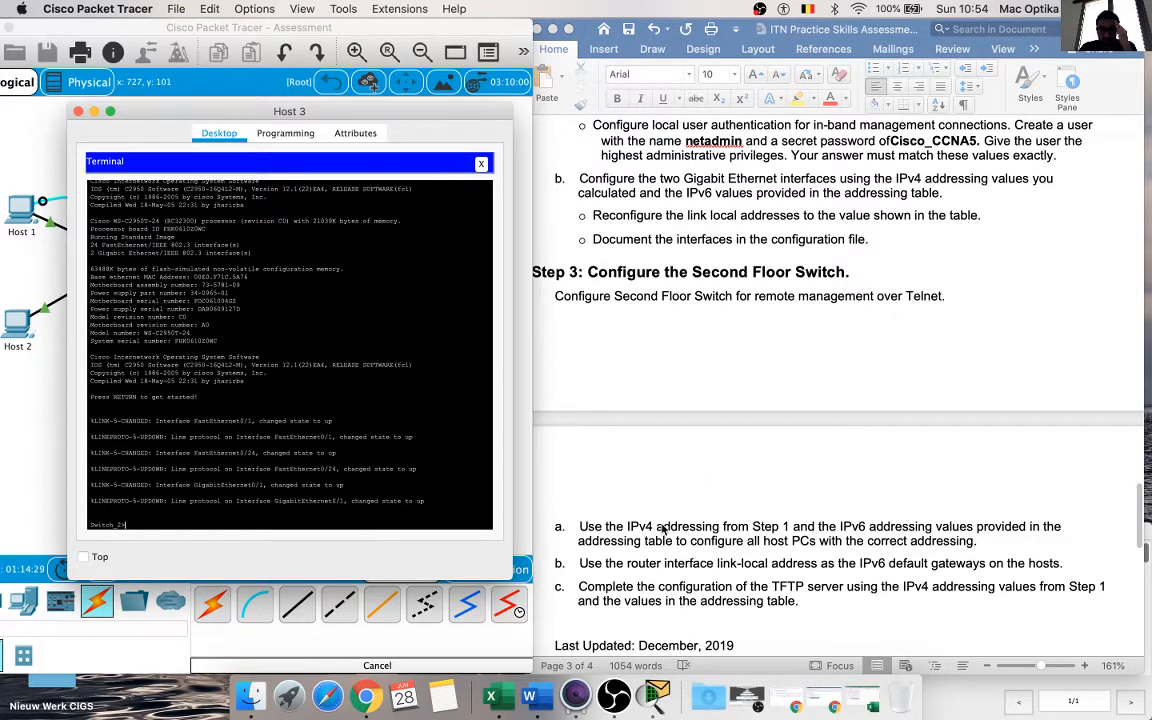
scroll(666, 505, "down", 2)
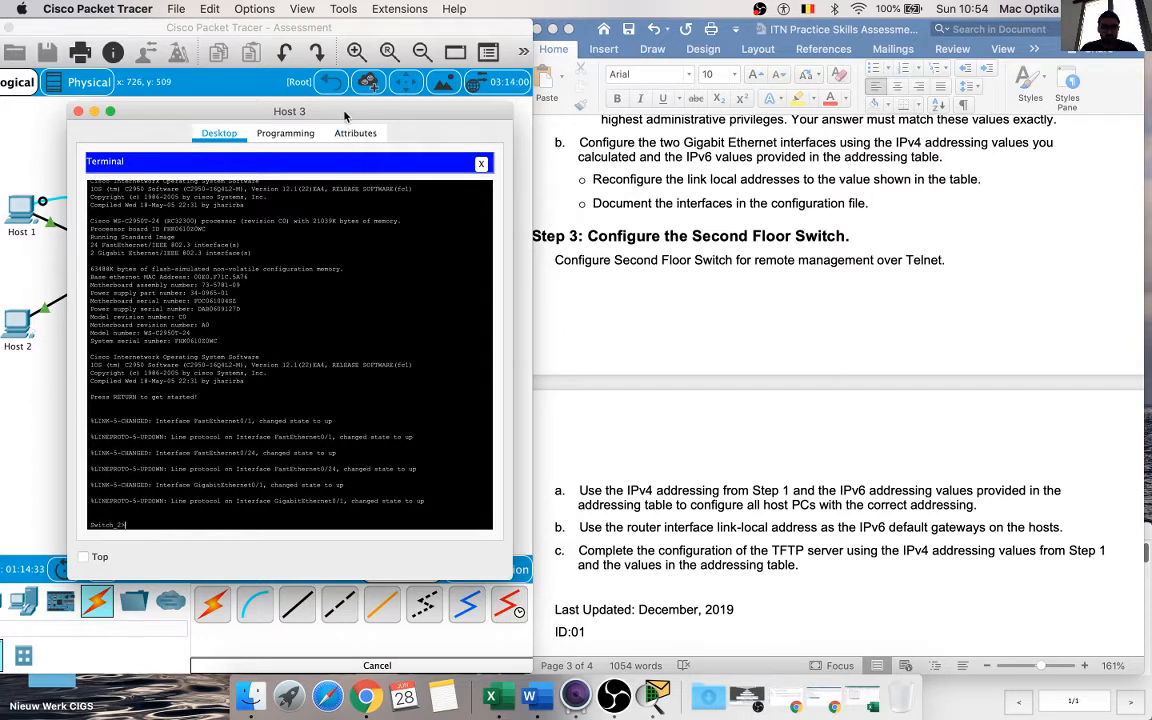
key("Return")
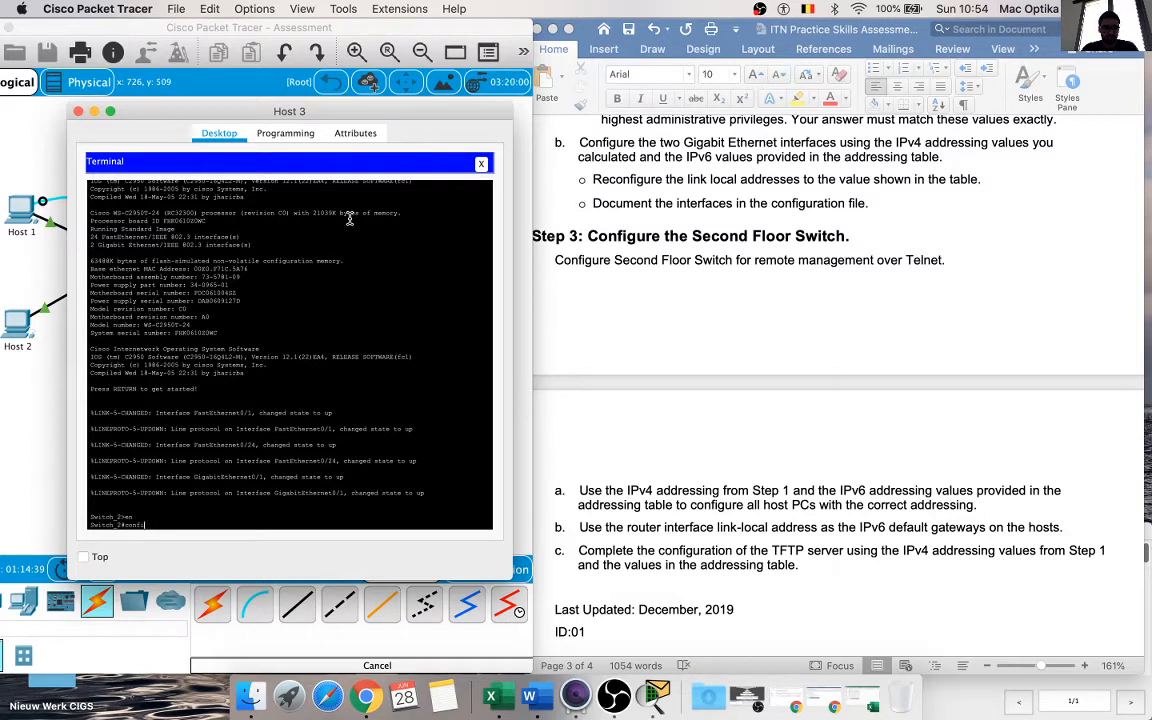
type("config t")
key("Return")
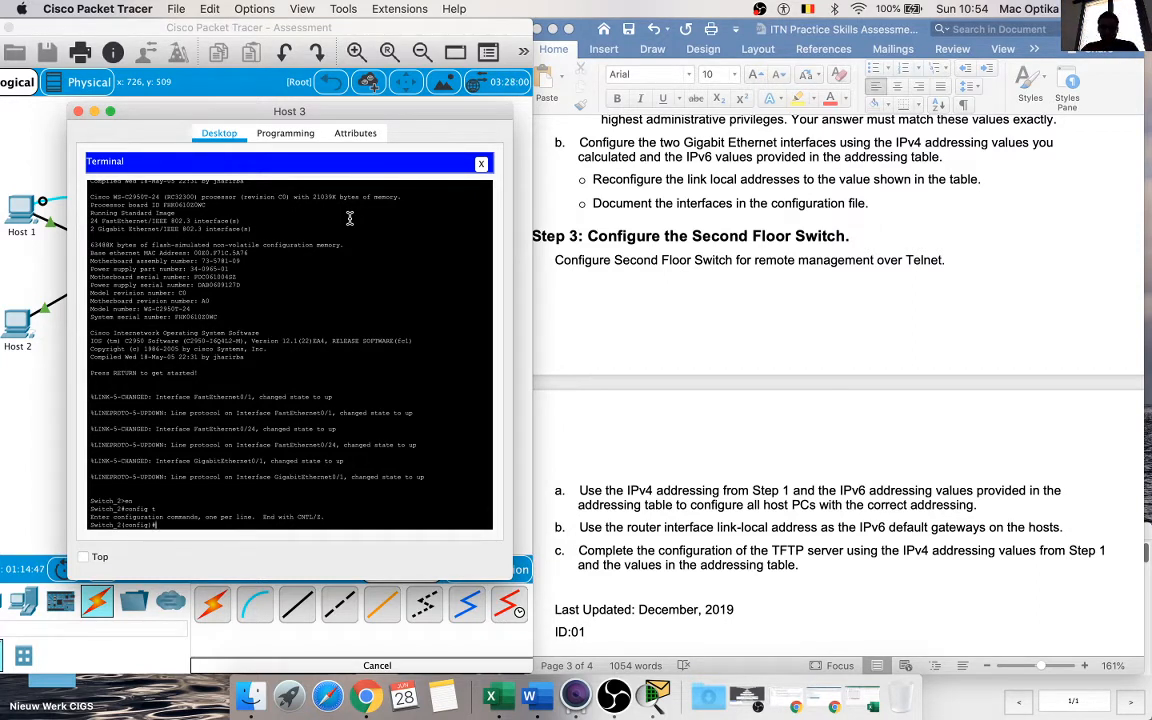
Step: Set a line password and enable login on the switch's vty lines 0 to 15, returning to global configuration mode
type("vty 0 15")
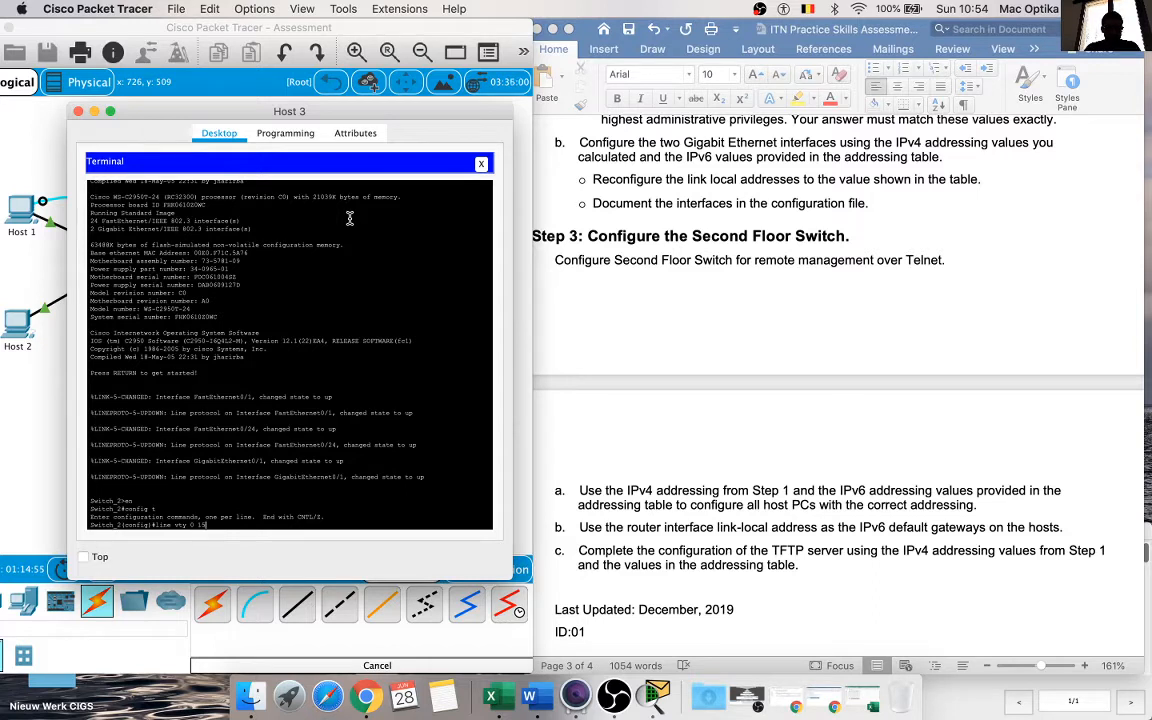
key("Return")
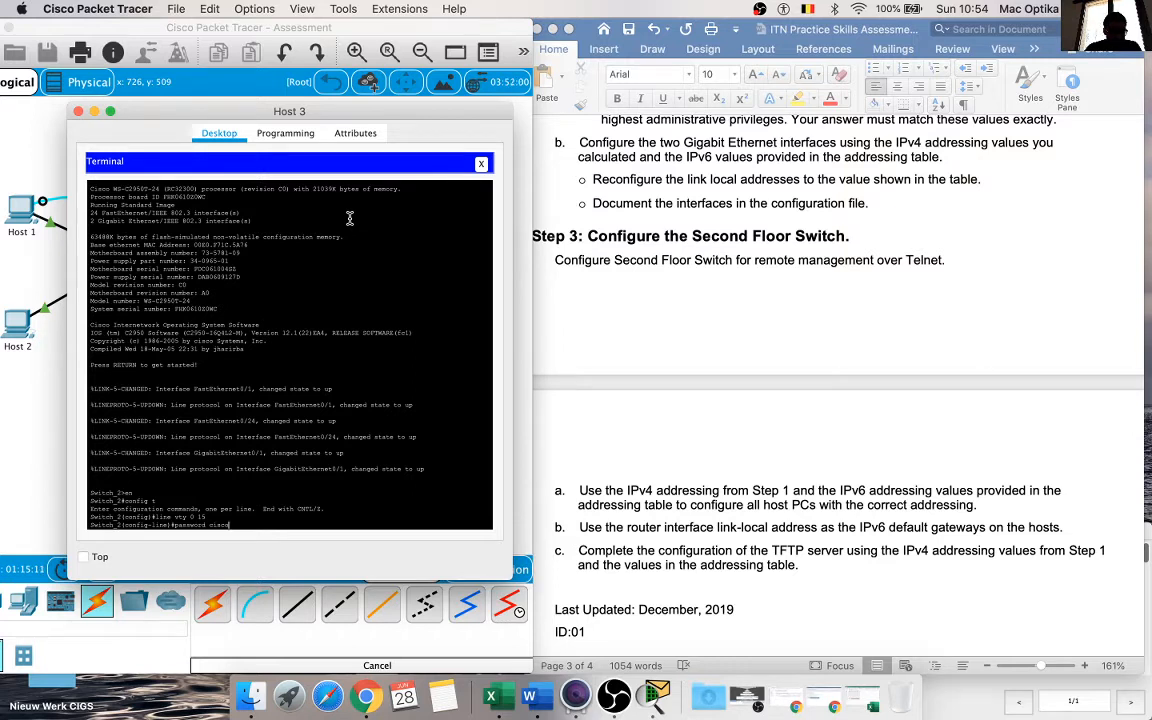
key("Return")
type("lo")
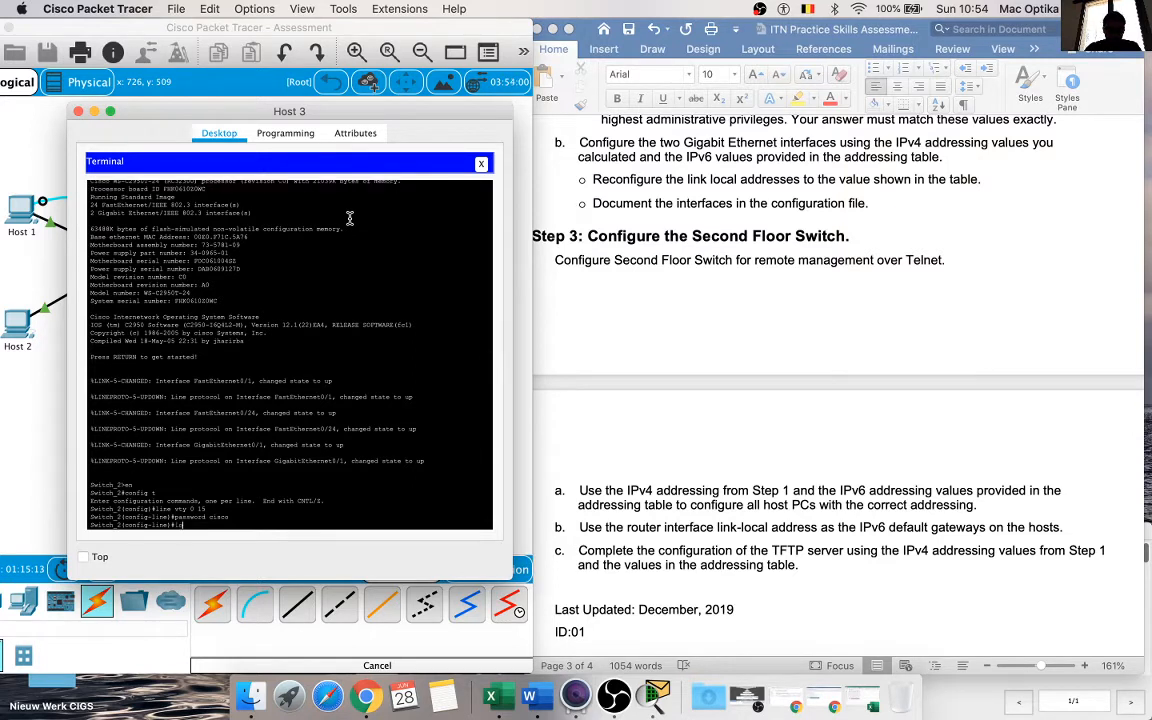
type("gin")
key("Return")
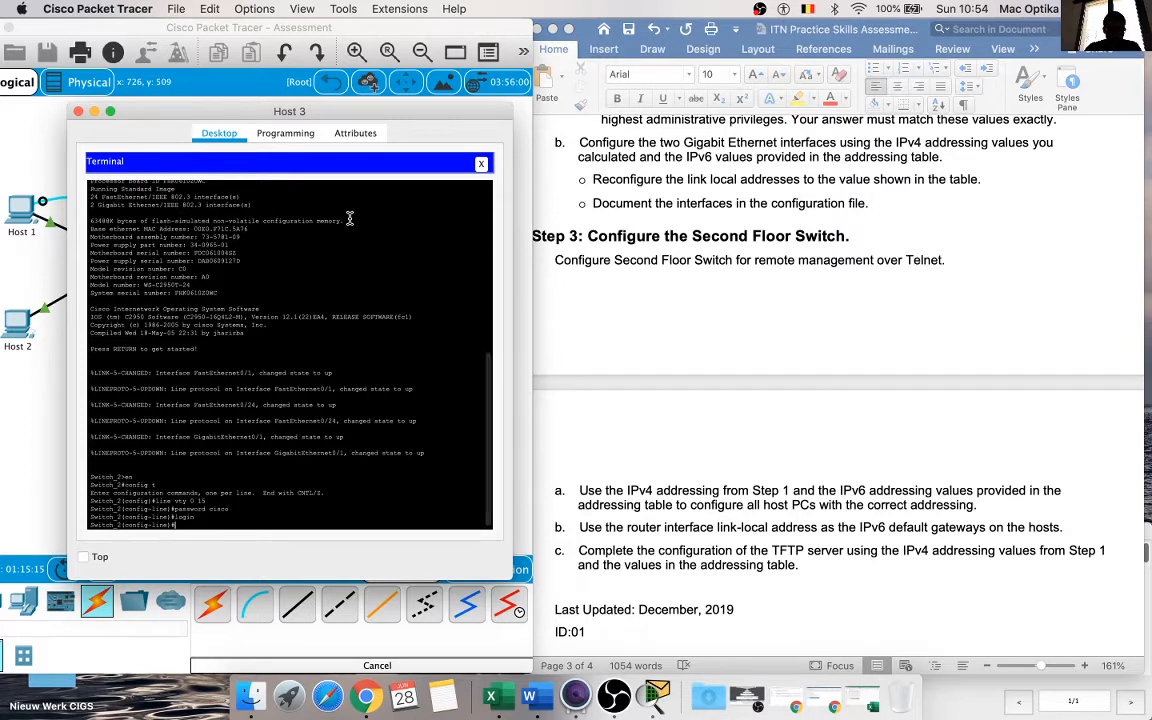
type("exit")
key("Return")
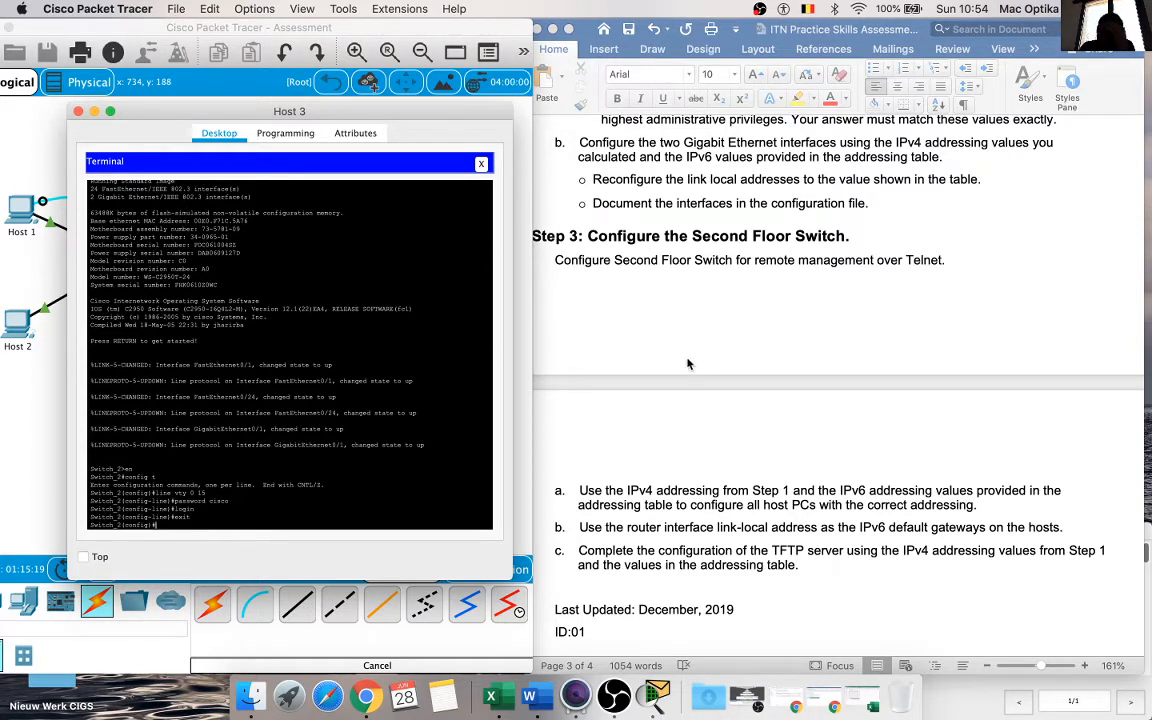
Step: Reread the Step 3 remote management requirement and the host and TFTP server addressing instructions
scroll(665, 450, "down", 2)
scroll(665, 450, "up", 2)
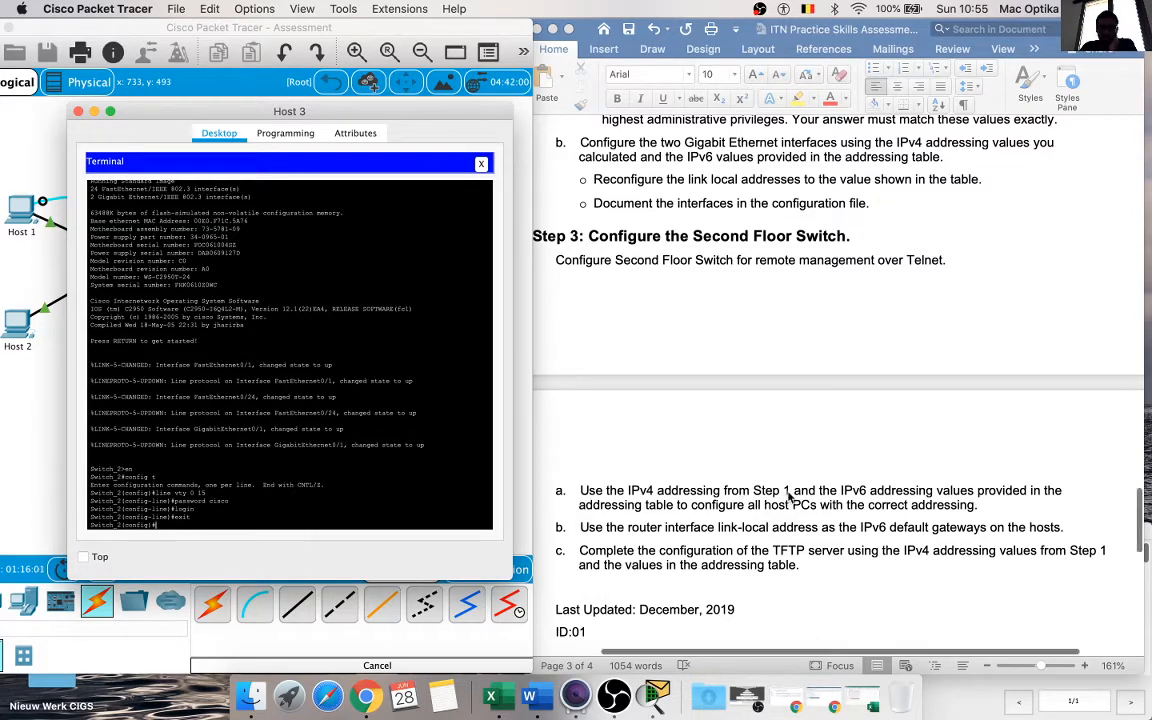
scroll(788, 497, "up", 15)
scroll(788, 497, "up", 10)
scroll(788, 497, "up", 5)
scroll(788, 497, "down", 15)
scroll(788, 489, "down", 20)
scroll(788, 490, "up", 8)
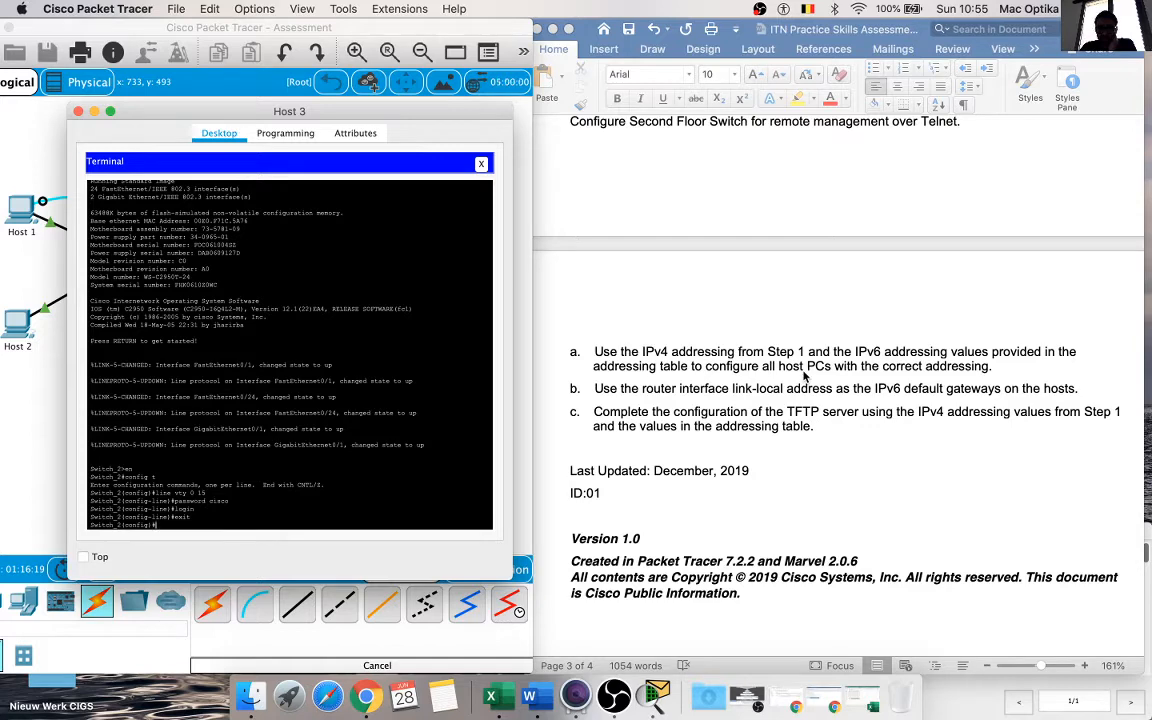
scroll(977, 370, "up", 2)
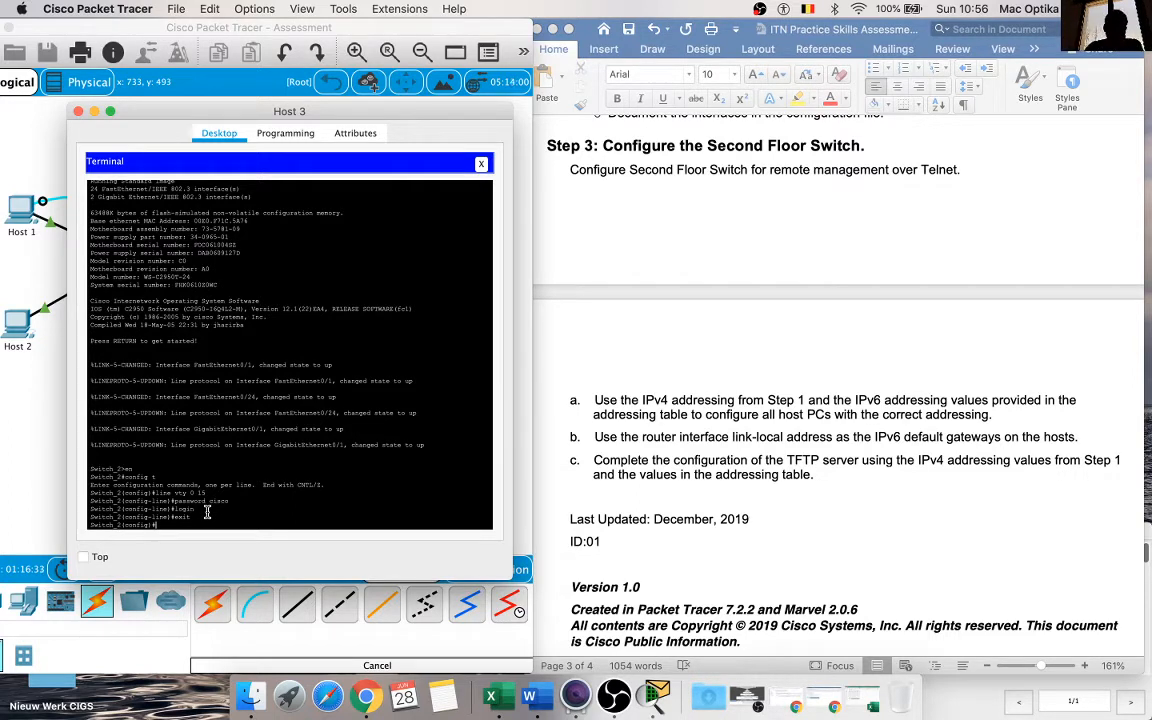
Step: Close Host 3's Terminal and device window, and format "to configure all host PCs" in instruction a as bold red text
left_click(482, 164)
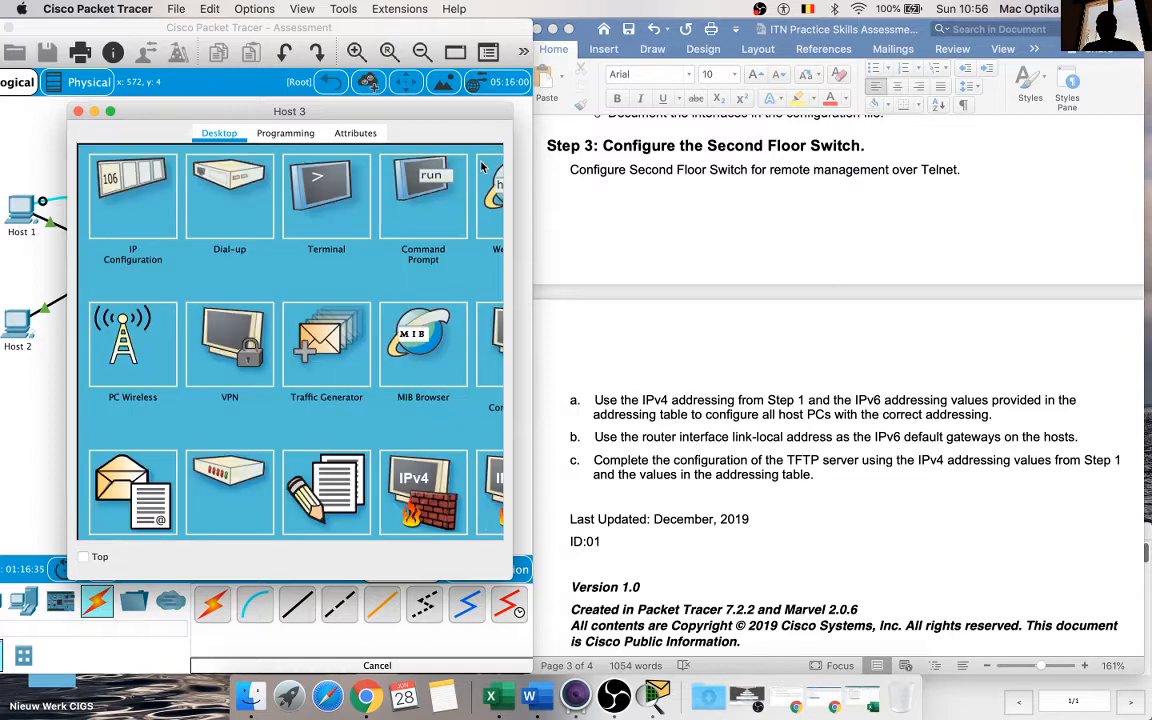
left_click(78, 111)
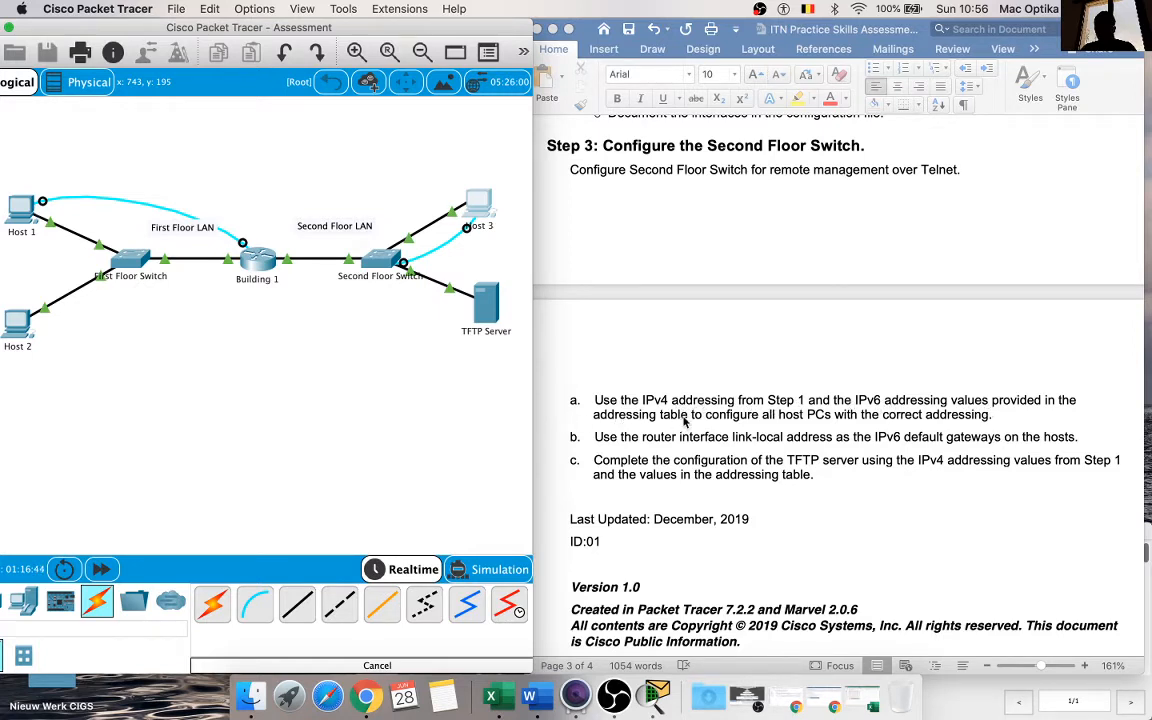
left_click(745, 415)
left_click_drag(690, 415, 831, 415)
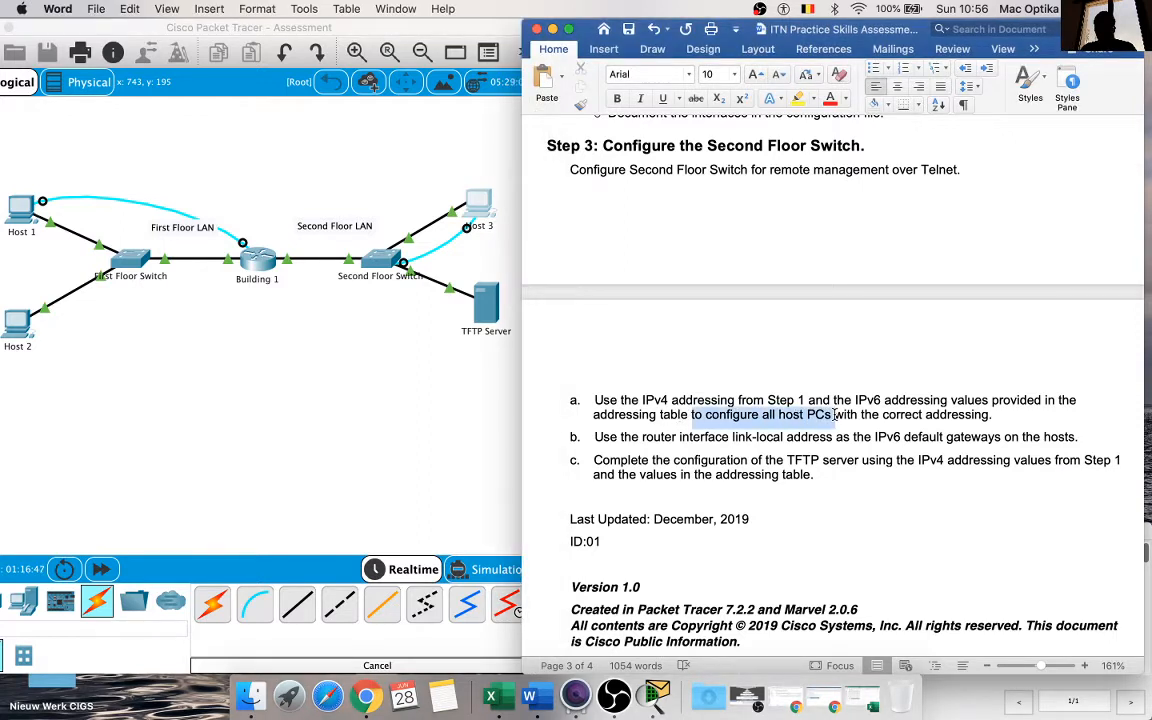
left_click(618, 99)
left_click(830, 98)
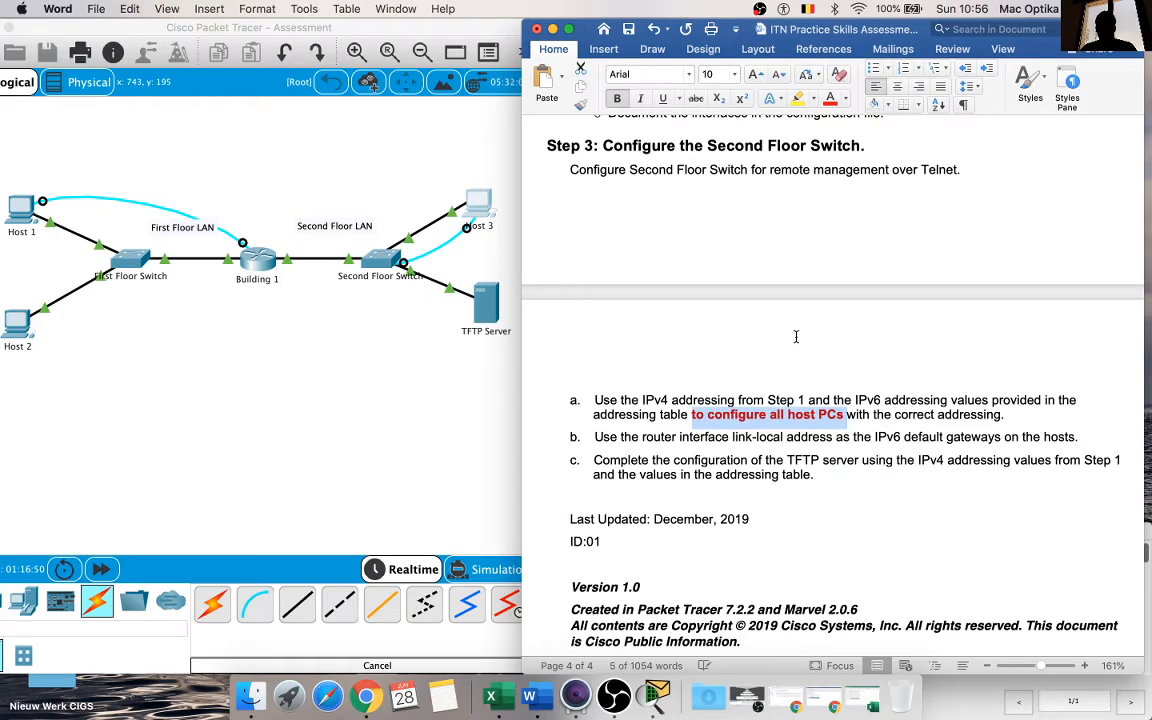
Step: Open Host 1's IP Configuration and place it beside the document's Addressing Table
scroll(796, 336, "up", 15)
scroll(796, 336, "up", 15)
scroll(812, 336, "up", 1)
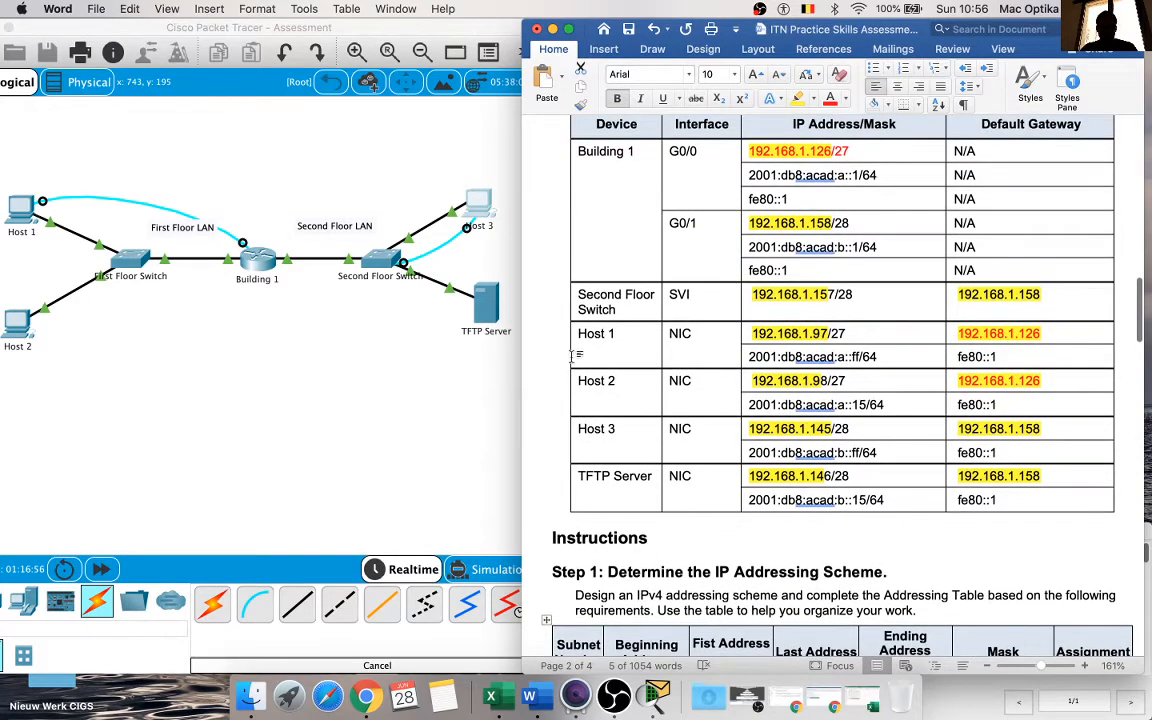
left_click(441, 344)
left_click(30, 208)
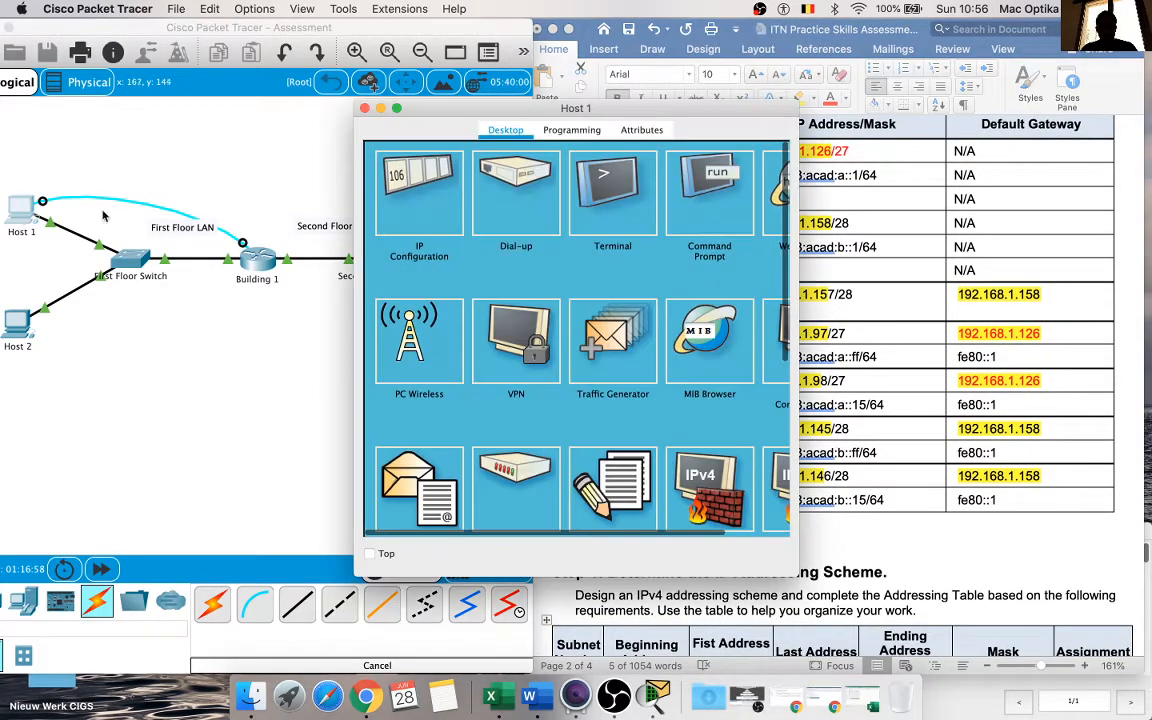
left_click(419, 195)
left_click_drag(608, 110, 358, 118)
Step: Set Host 1's IPv4 address to 192.168.1.97, copied from the Addressing Table, with subnet mask 255.255.255.224
left_click(828, 335)
left_click_drag(828, 333, 751, 333)
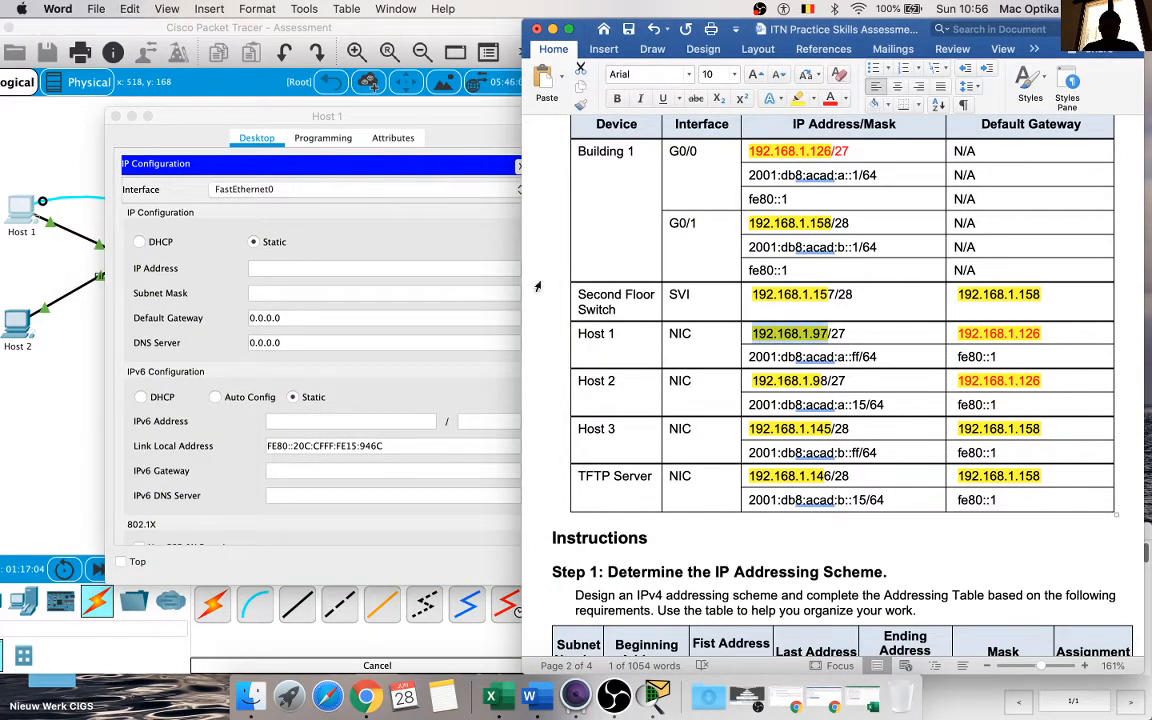
key("super+c")
left_click(339, 270)
left_click(339, 270)
key("super+v")
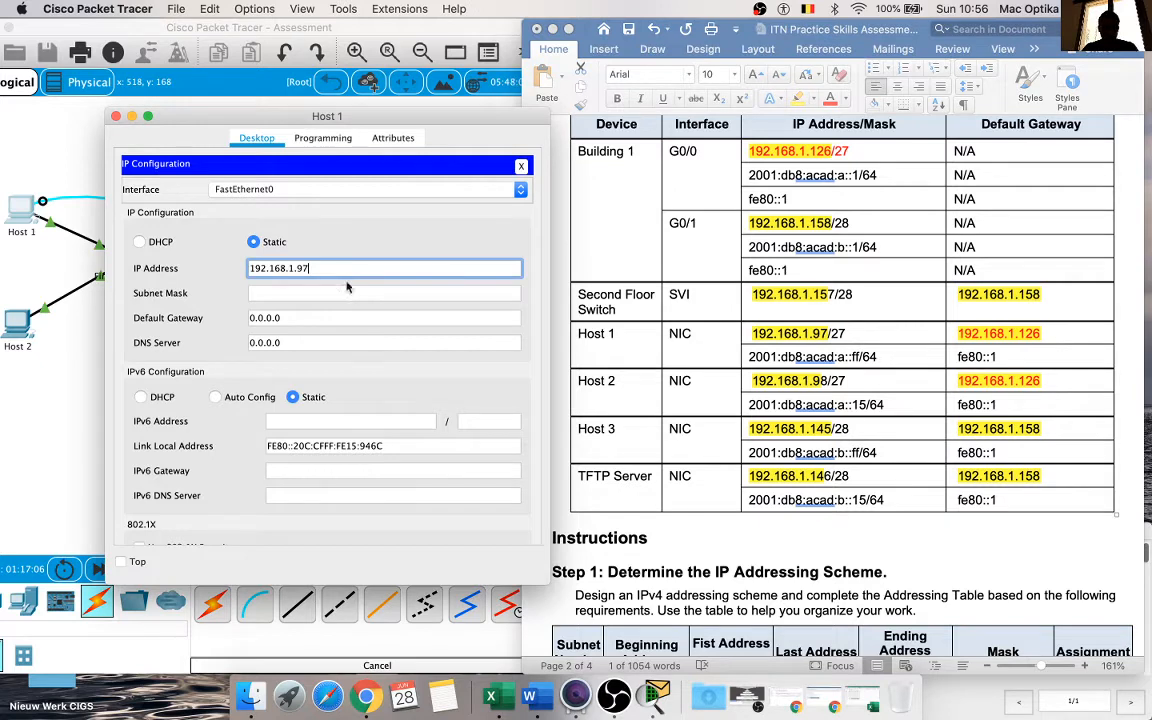
left_click(392, 293)
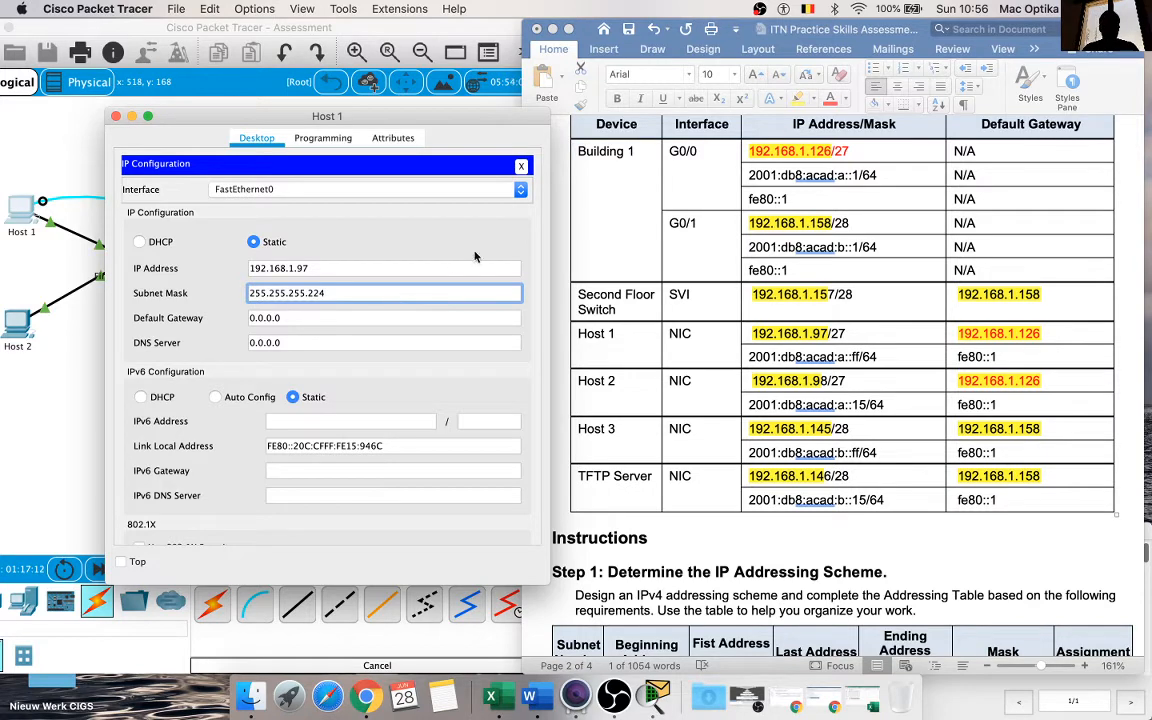
Step: Set Host 1's IPv4 default gateway to 192.168.1.126 from the Addressing Table
double_click(818, 336)
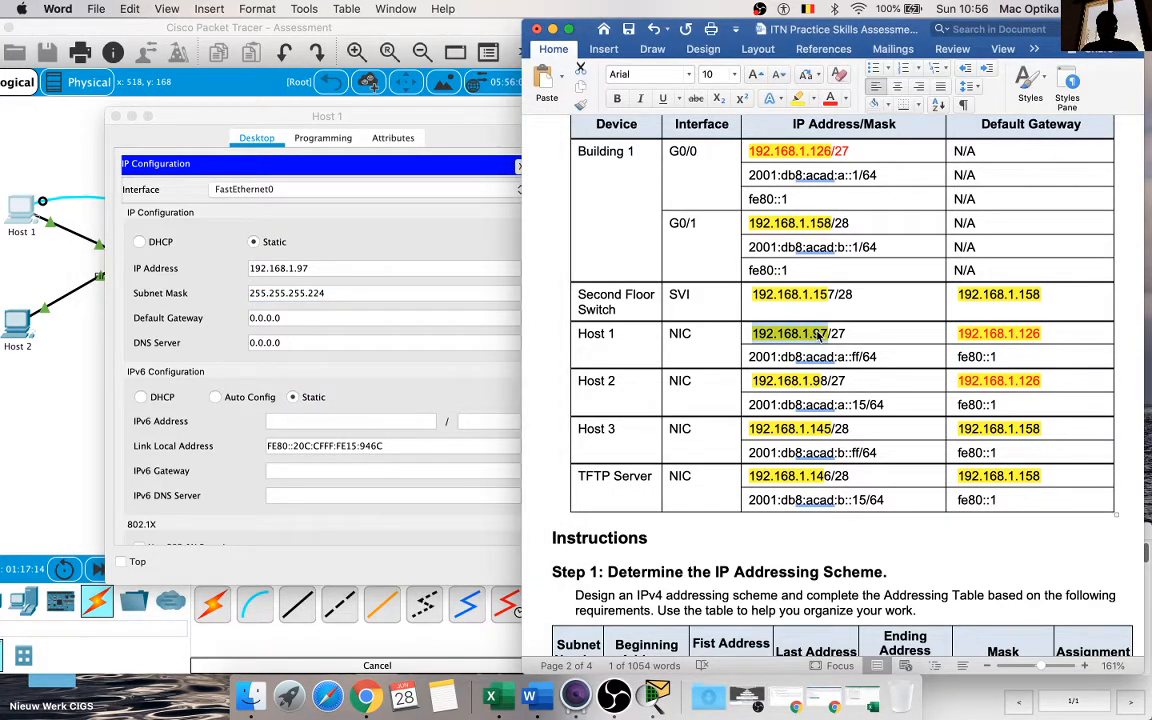
double_click(986, 336)
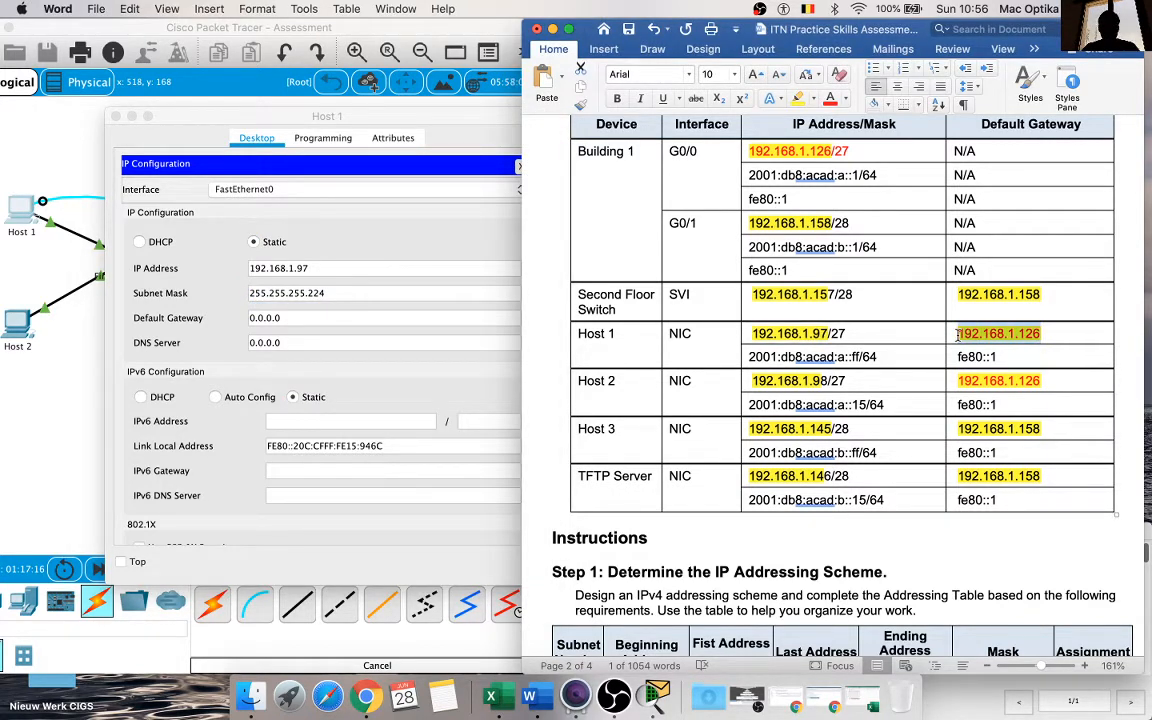
left_click(267, 288)
left_click_drag(300, 318, 210, 320)
key("super+v")
left_click(480, 236)
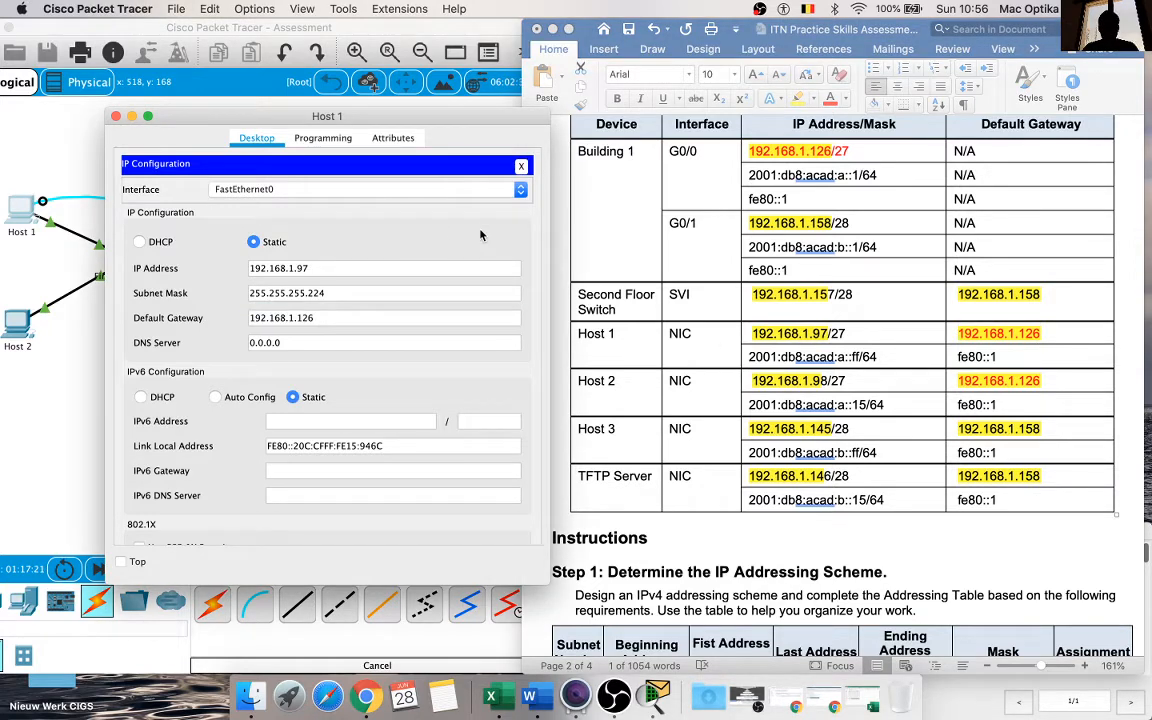
Step: Set Host 1's static IPv6 address to 2001:db8:acad:a::ff with prefix length 64
left_click(979, 398)
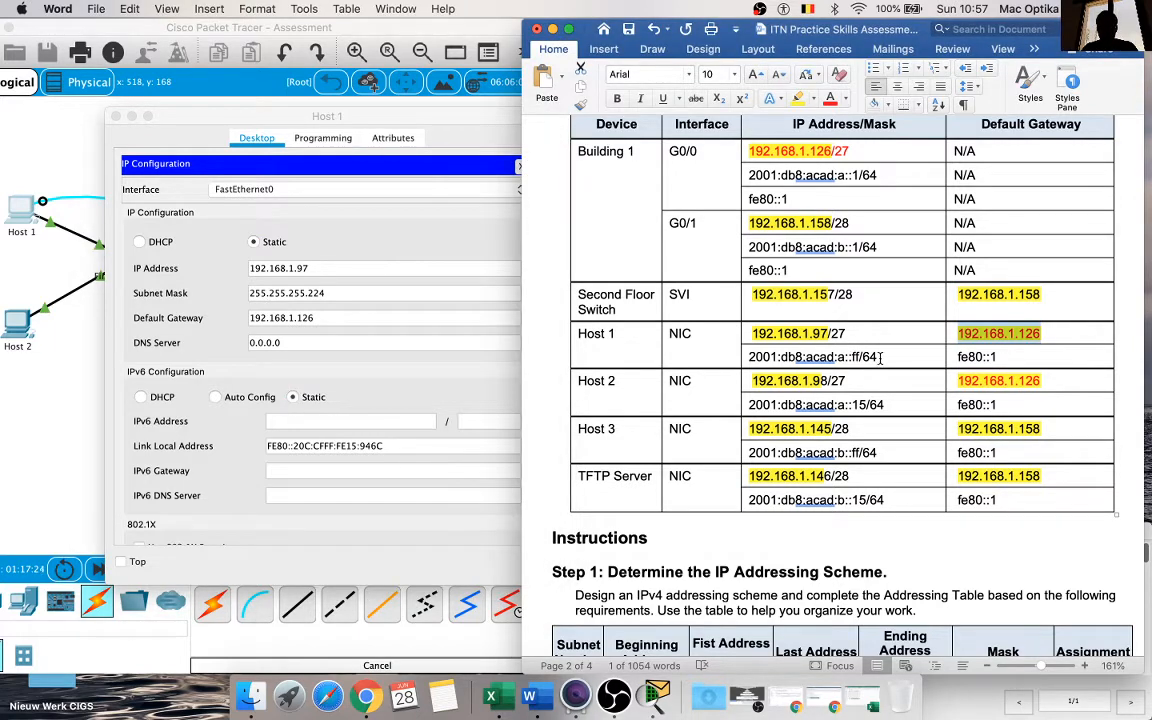
left_click_drag(880, 357, 750, 357)
key("super+c")
left_click(345, 421)
key("super+v")
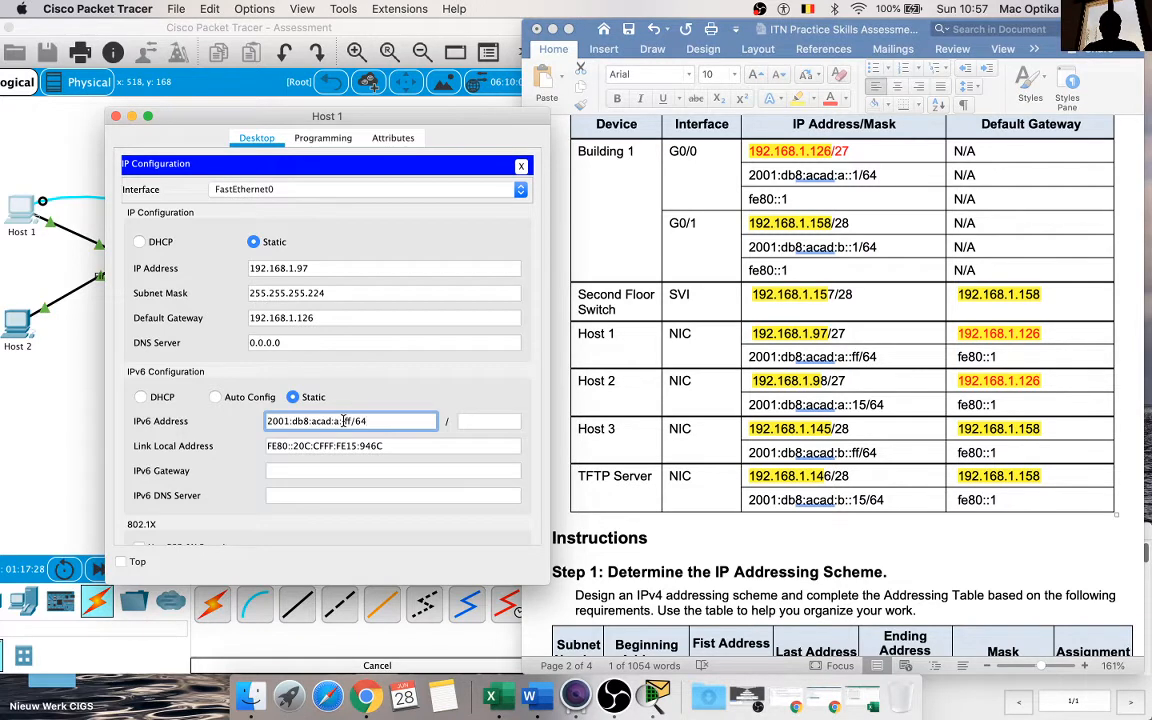
left_click(468, 421)
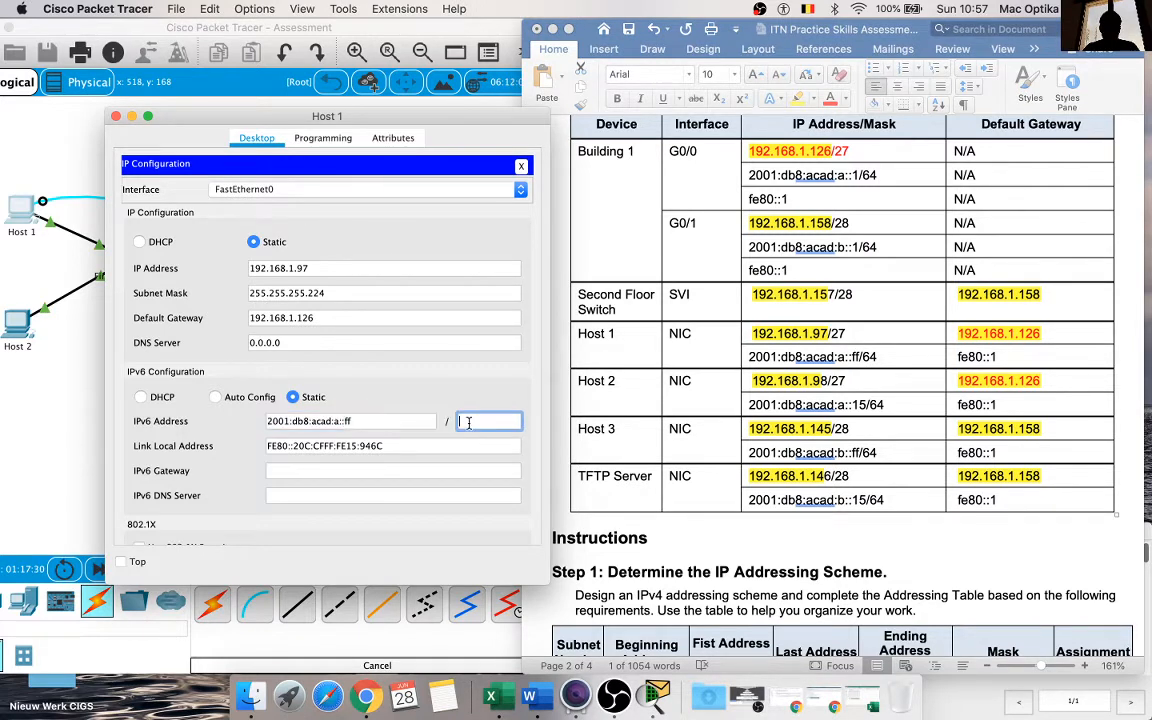
type("64")
key("Return")
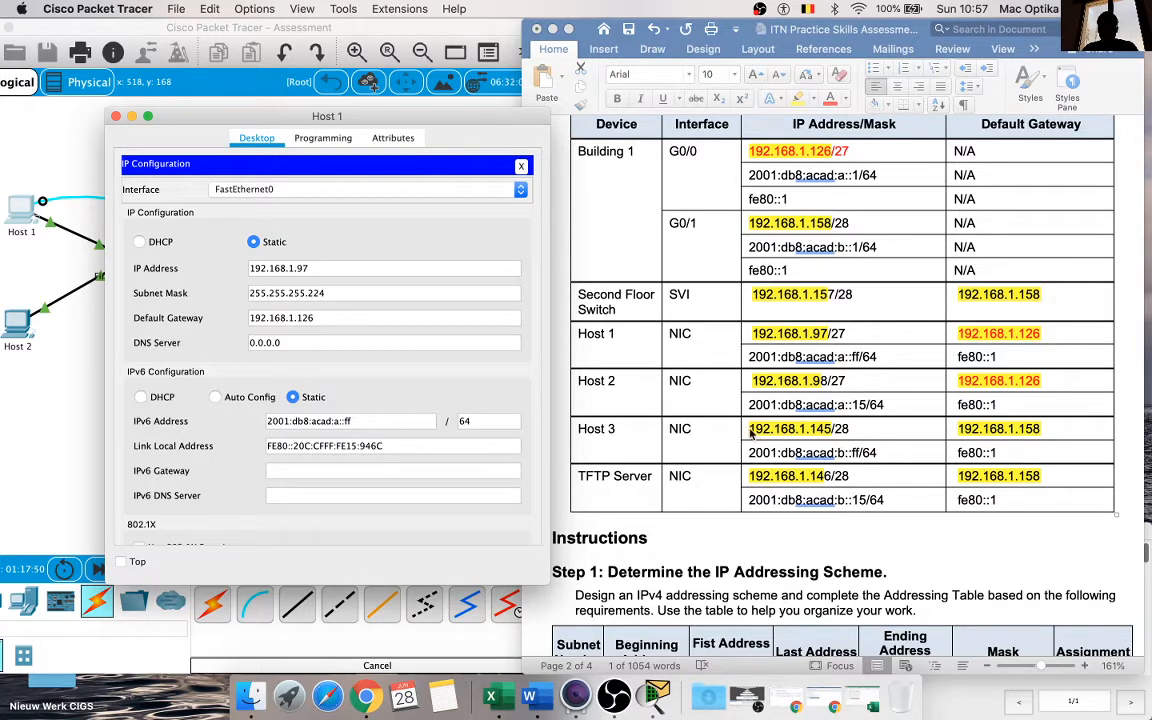
Step: Set Host 1's IPv6 gateway to fe80::1 and close the Host 1 window
left_click_drag(749, 357, 876, 357)
left_click_drag(997, 404, 959, 404)
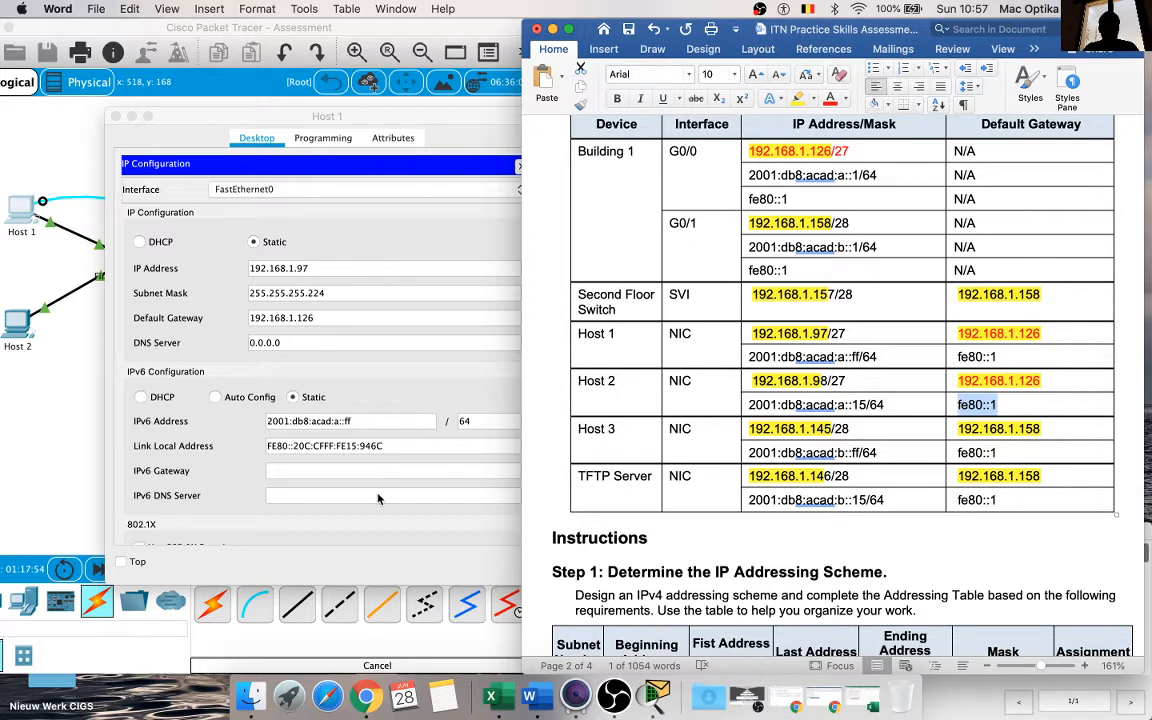
left_click(352, 472)
key("super+v")
left_click(535, 367)
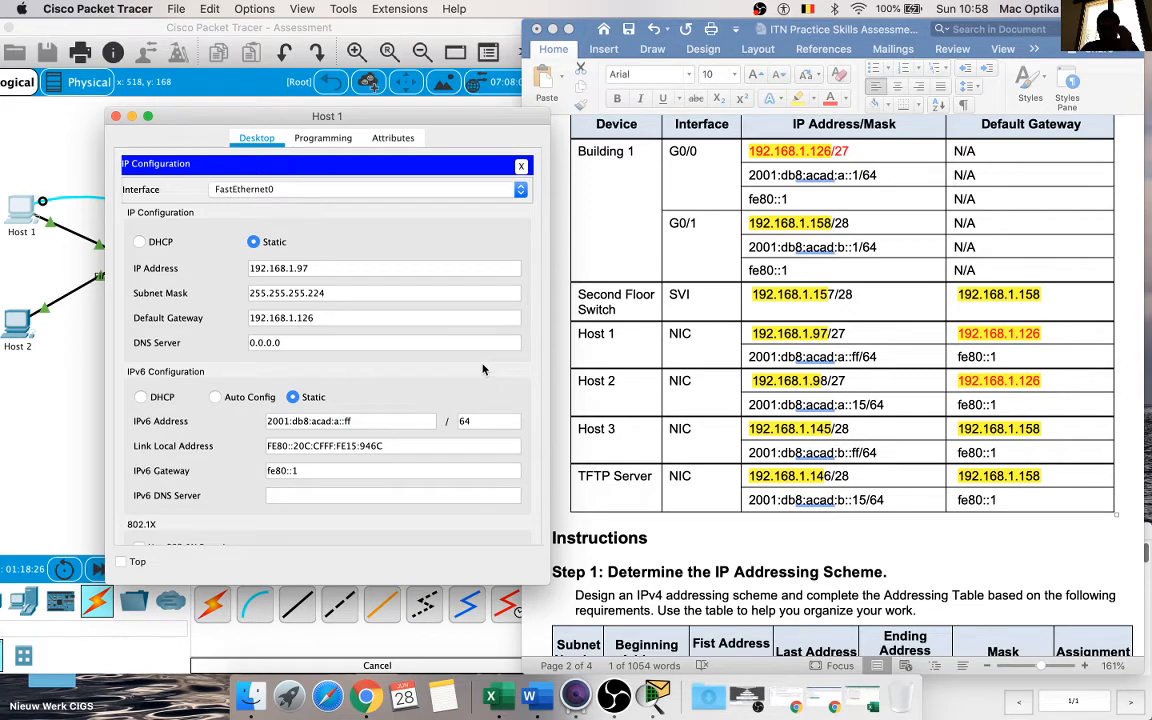
left_click(868, 383)
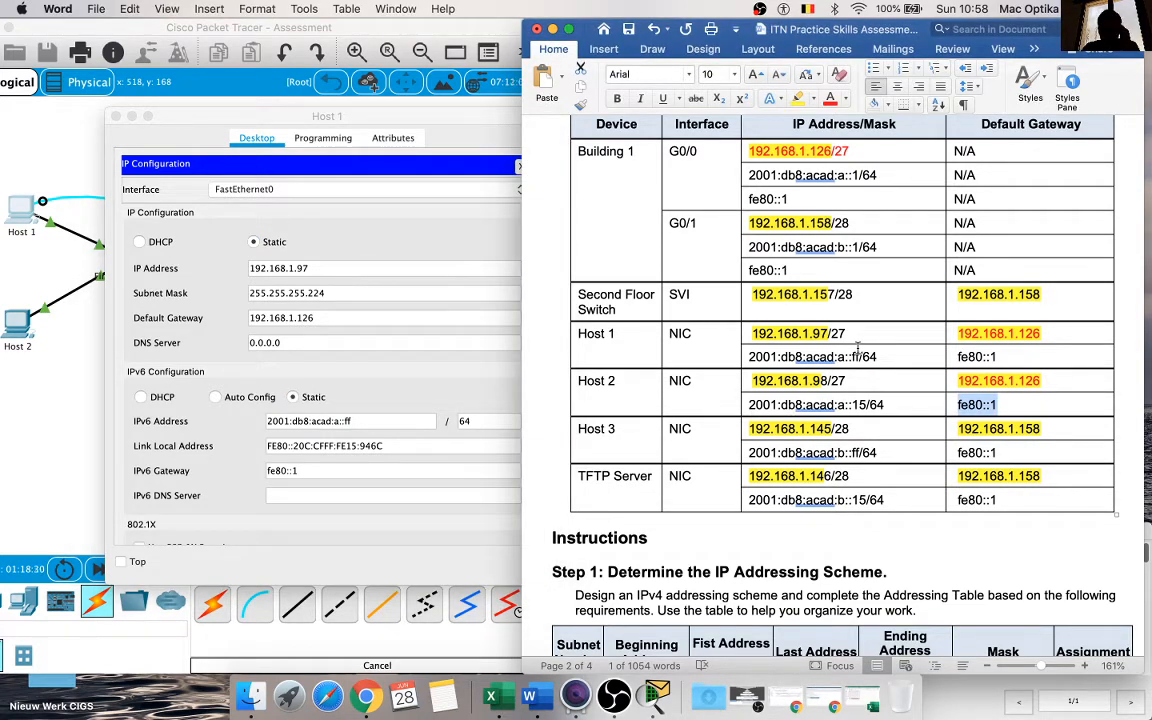
left_click(459, 144)
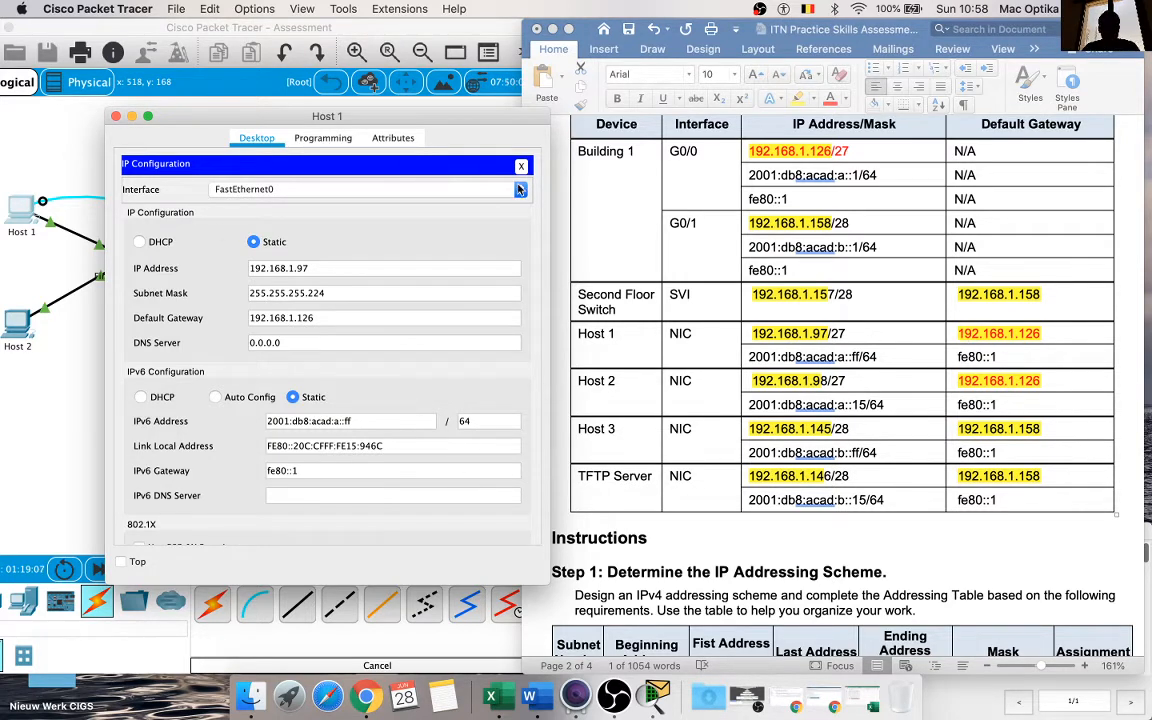
left_click(116, 117)
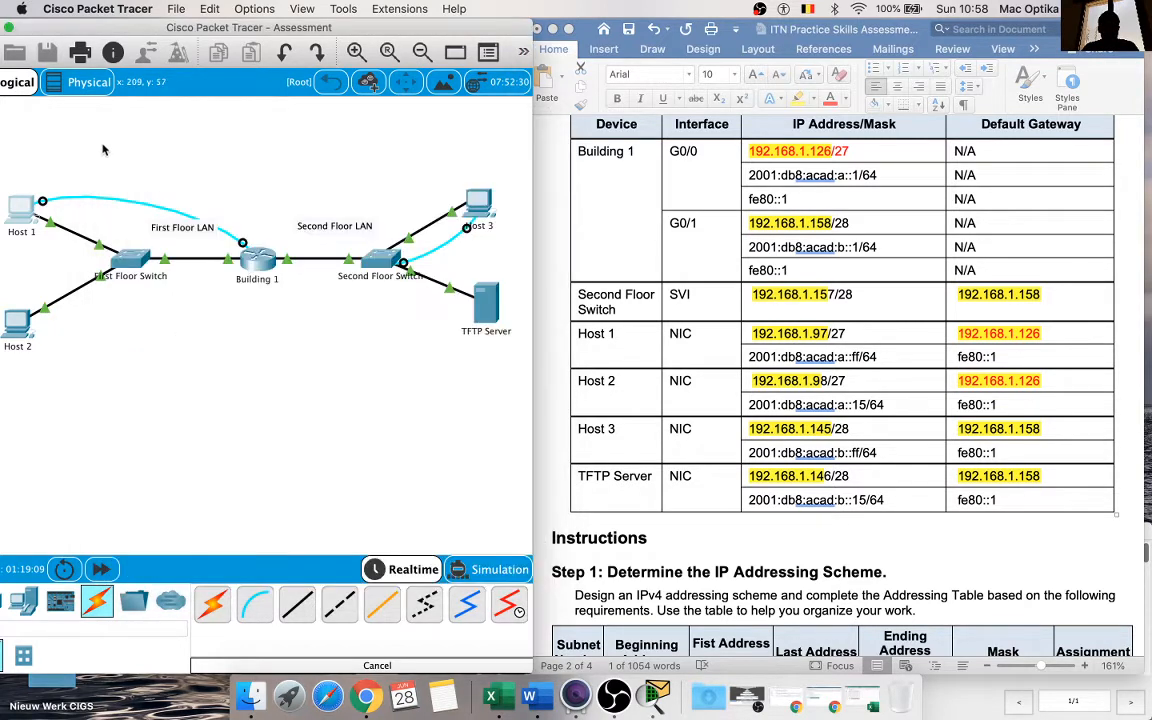
Step: Open Host 2's IP Configuration and set its IPv4 address to 192.168.1.98 from the Addressing Table
left_click(18, 334)
left_click_drag(563, 111, 297, 109)
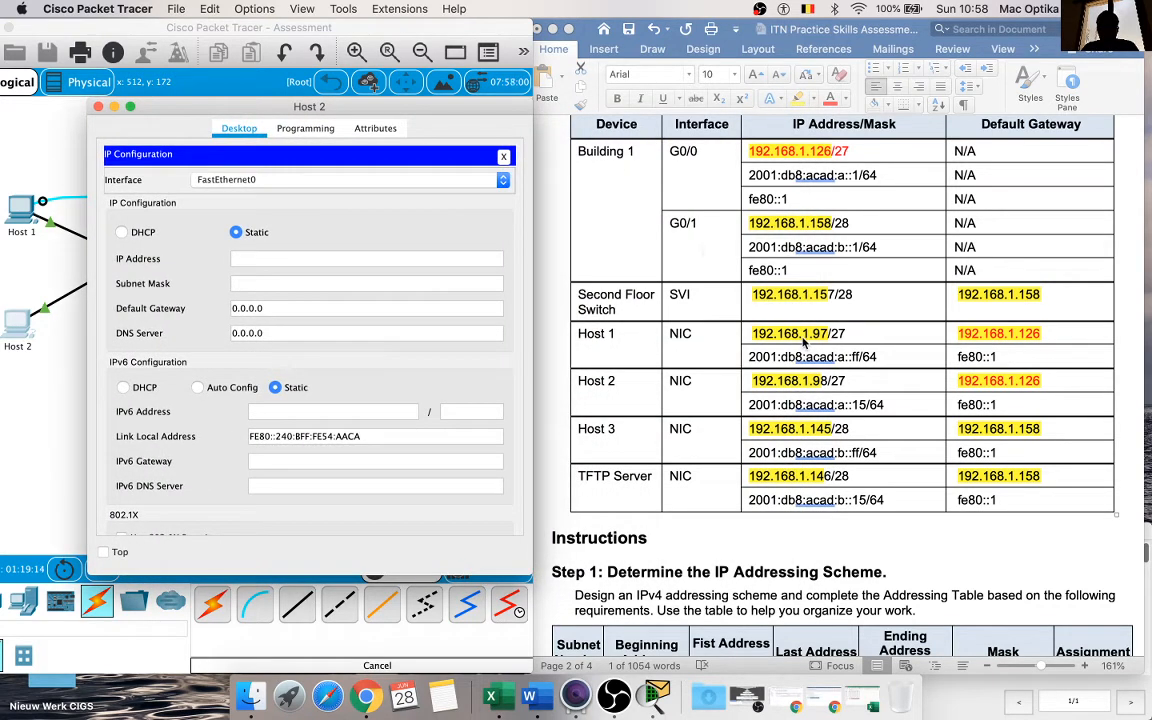
left_click(879, 374)
left_click_drag(829, 381, 757, 383)
key("super+c")
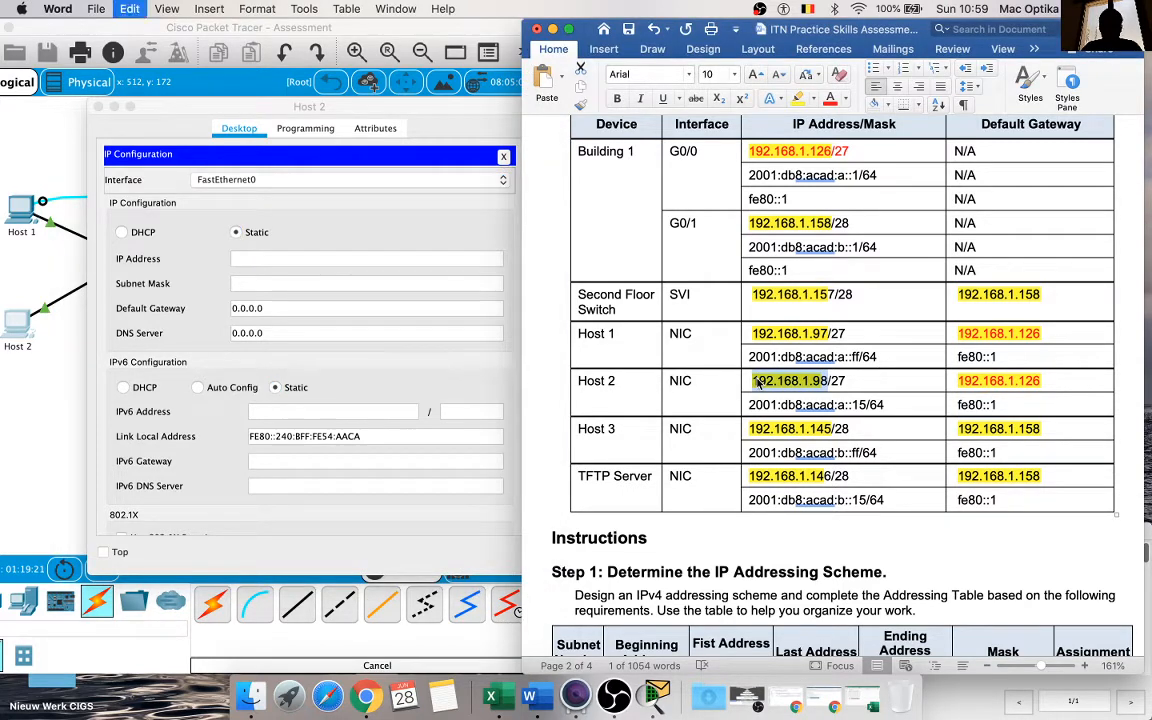
left_click(339, 274)
left_click(337, 260)
key("super+v")
left_click(512, 303)
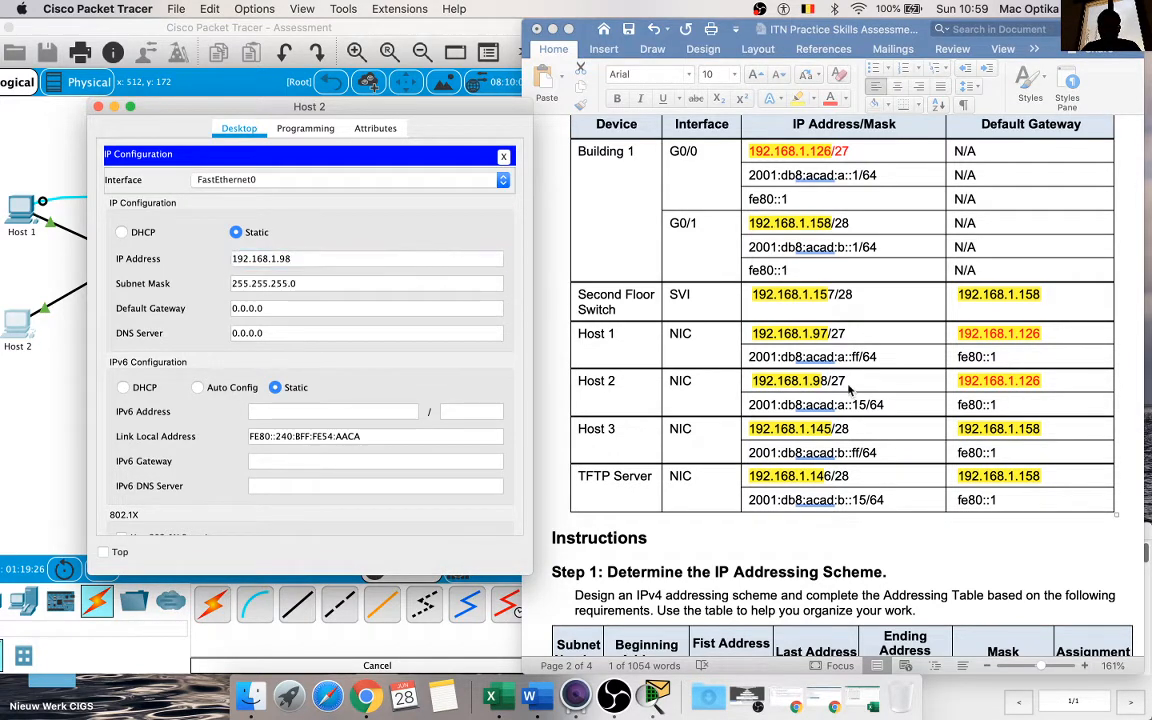
Step: Set Host 2's subnet mask to 255.255.255.224 to match the table's /27 prefix
left_click(848, 385)
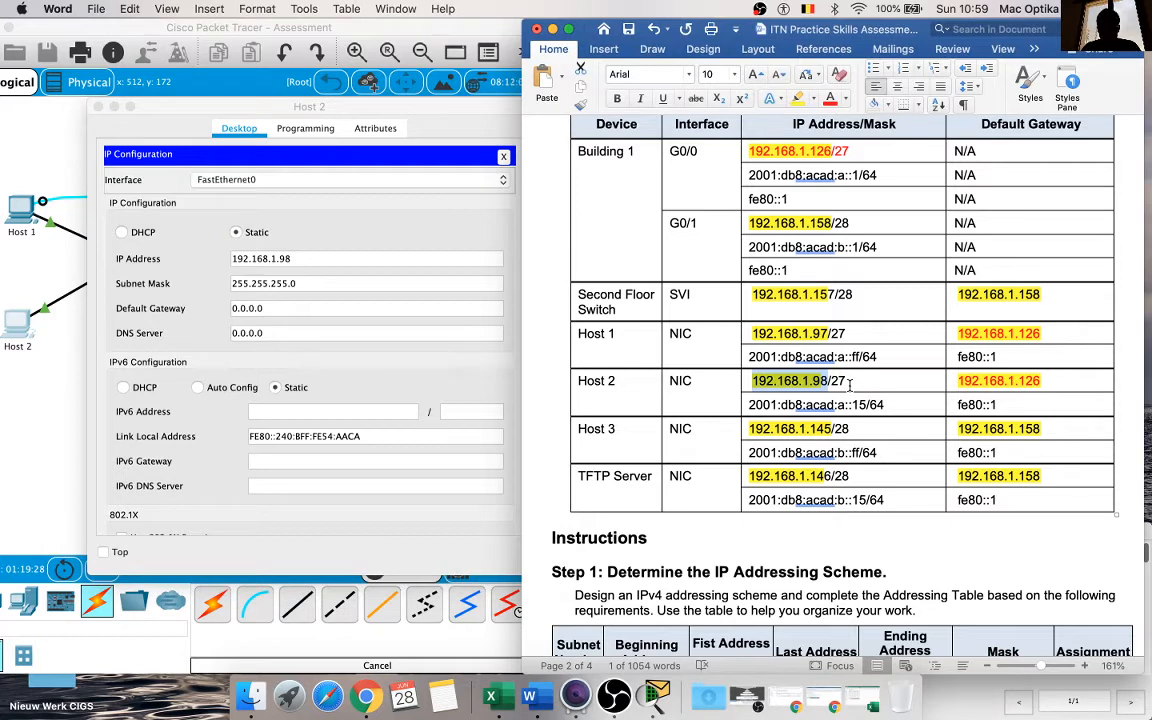
left_click(319, 281)
key("BackSpace")
type("224")
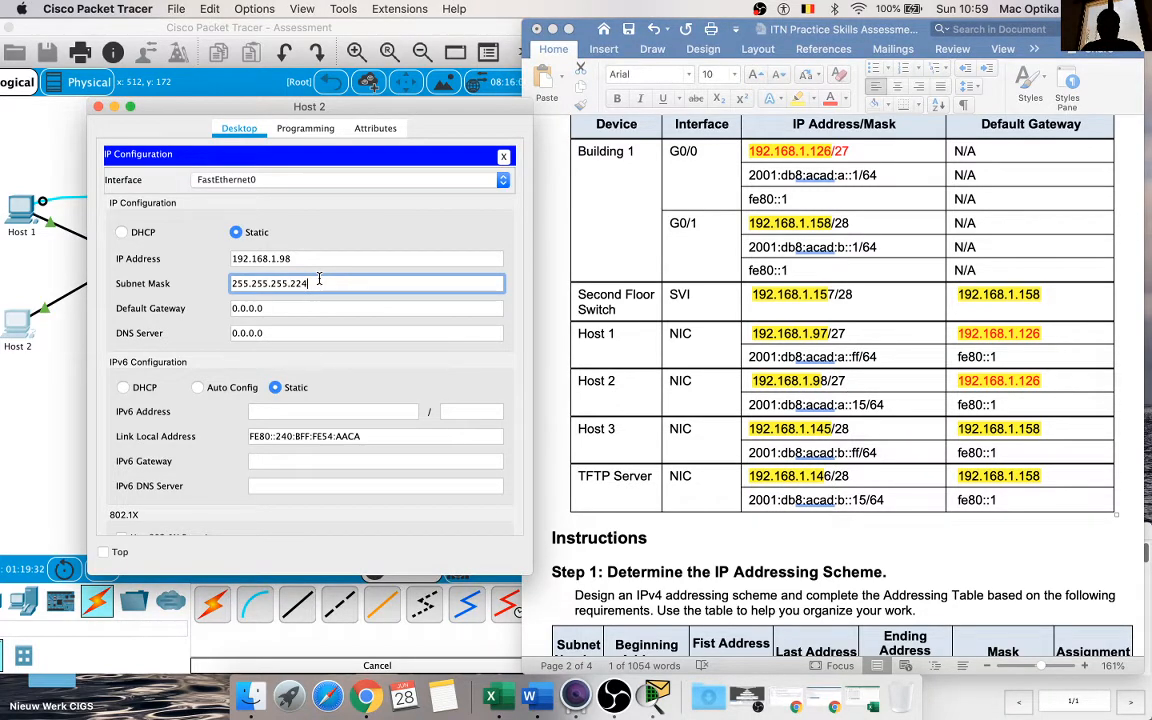
Step: Set Host 2's IPv4 default gateway to 192.168.1.126 from the Addressing Table
left_click(850, 378)
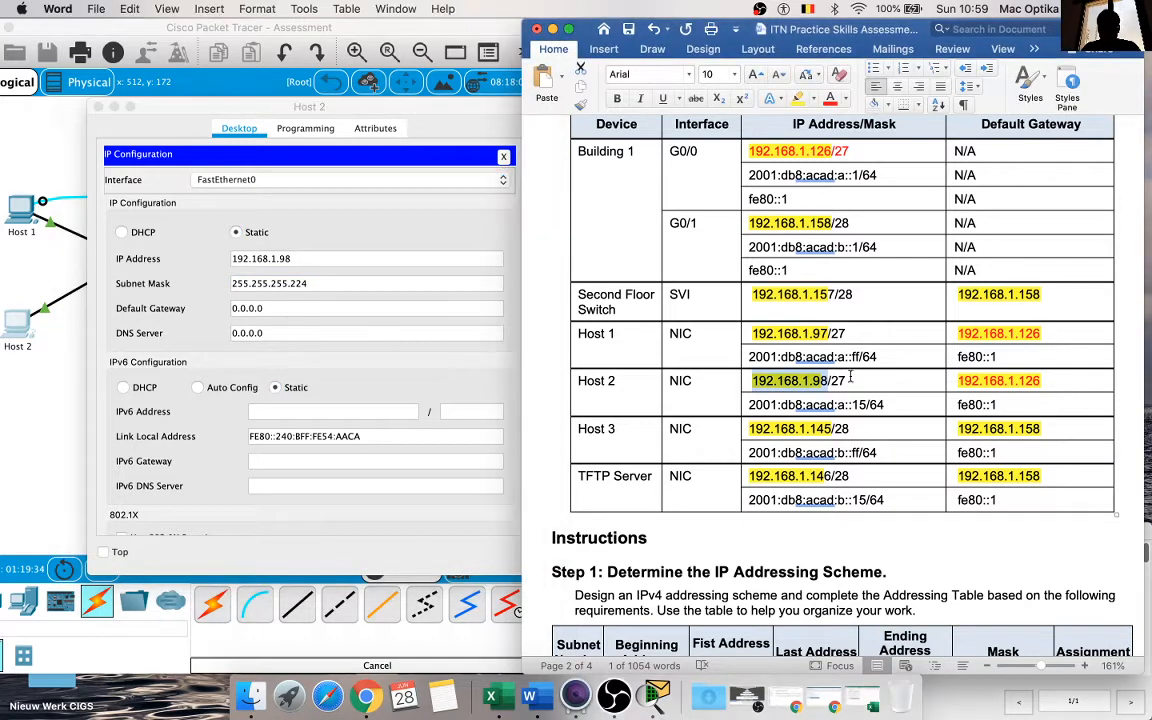
left_click_drag(1038, 380, 955, 385)
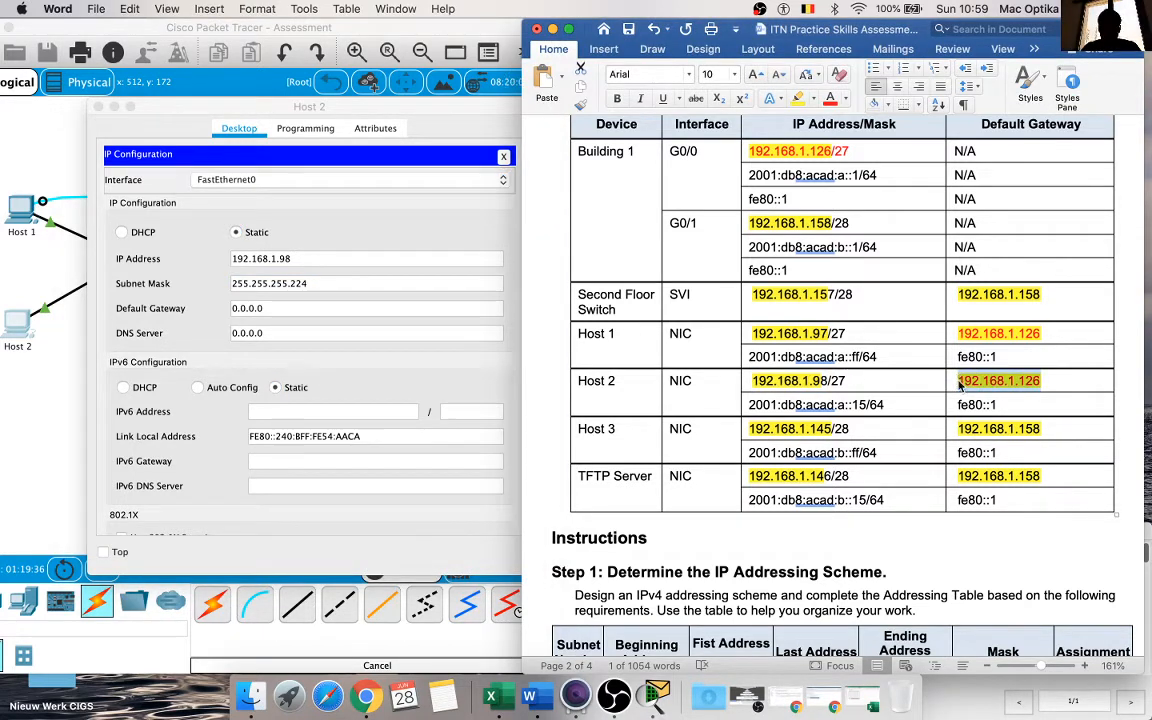
left_click(352, 307)
left_click_drag(352, 307, 207, 307)
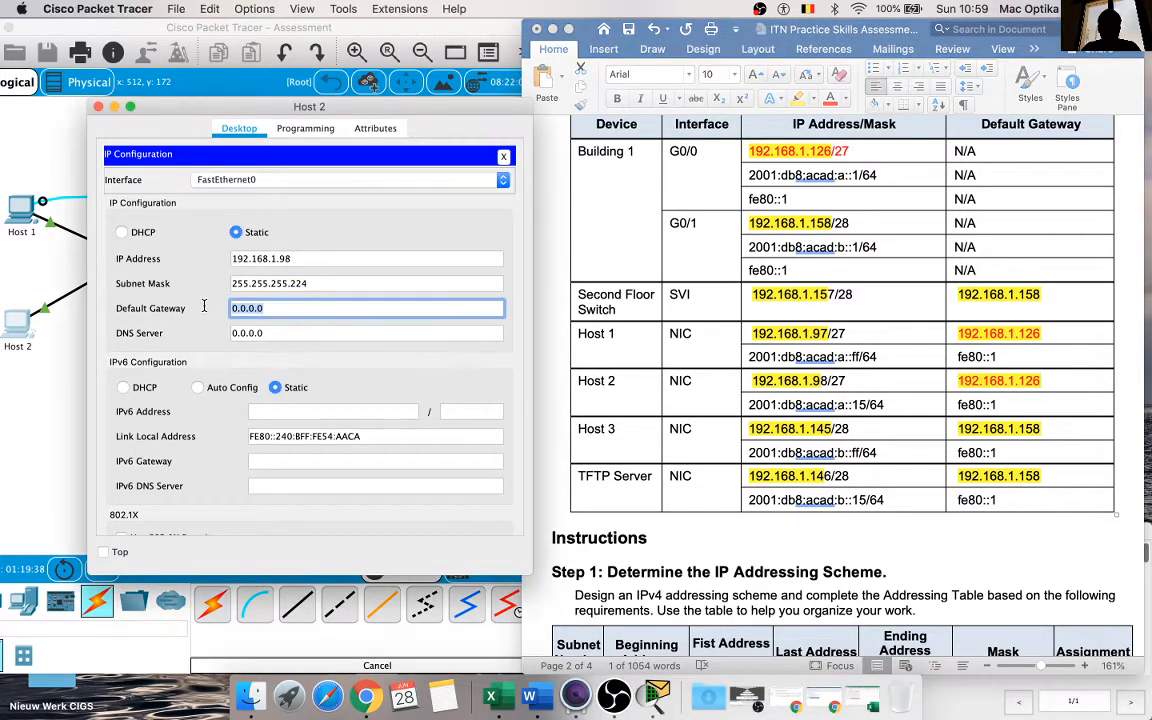
key("super+v")
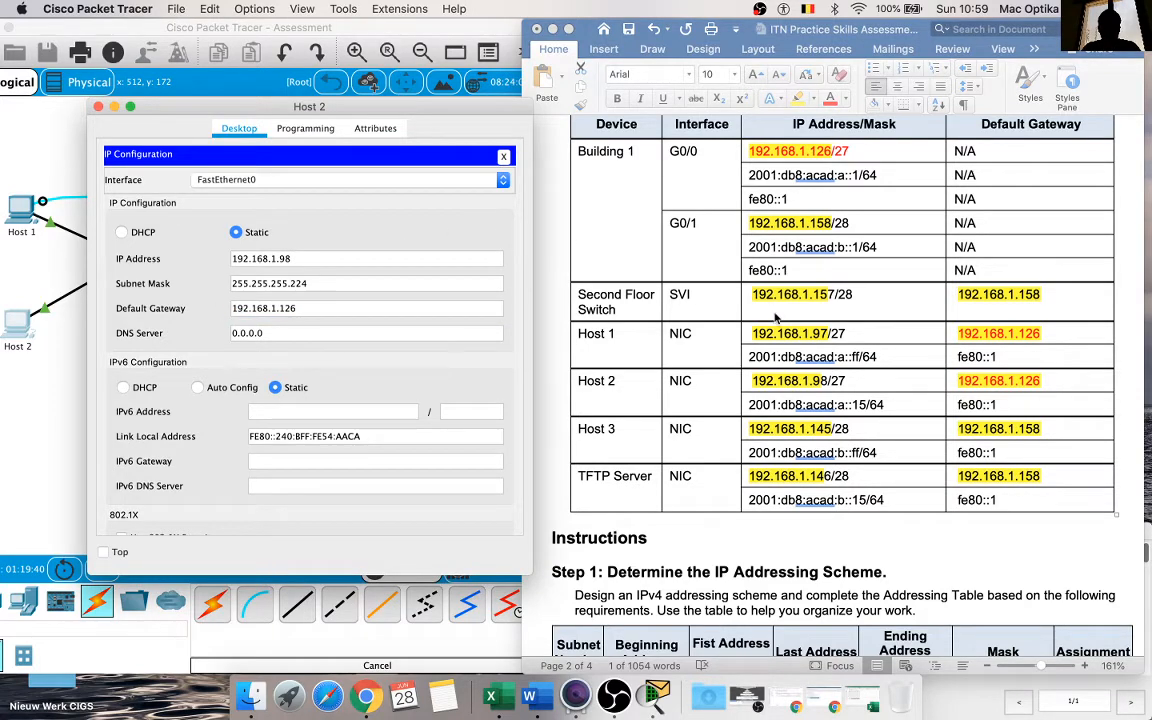
Step: Try to set Host 2's IPv6 gateway to fe80::1, copied from the Addressing Table
scroll(778, 316, "up", 2)
scroll(778, 316, "down", 3)
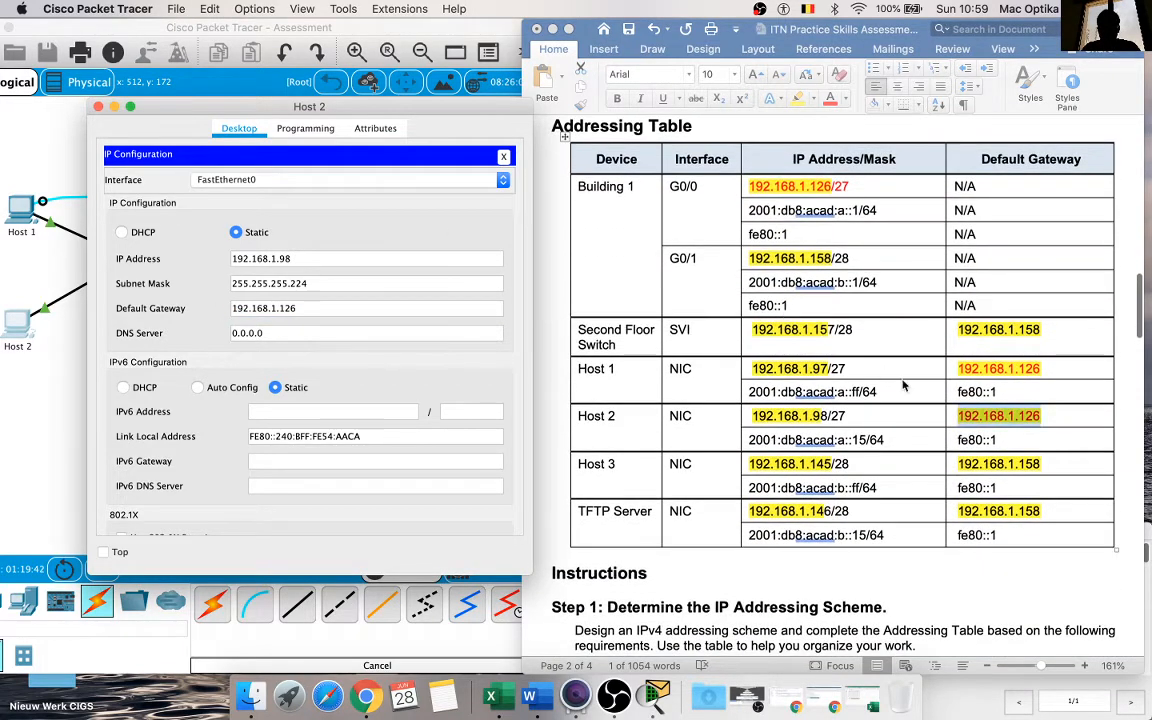
left_click(892, 432)
left_click_drag(1000, 441, 953, 441)
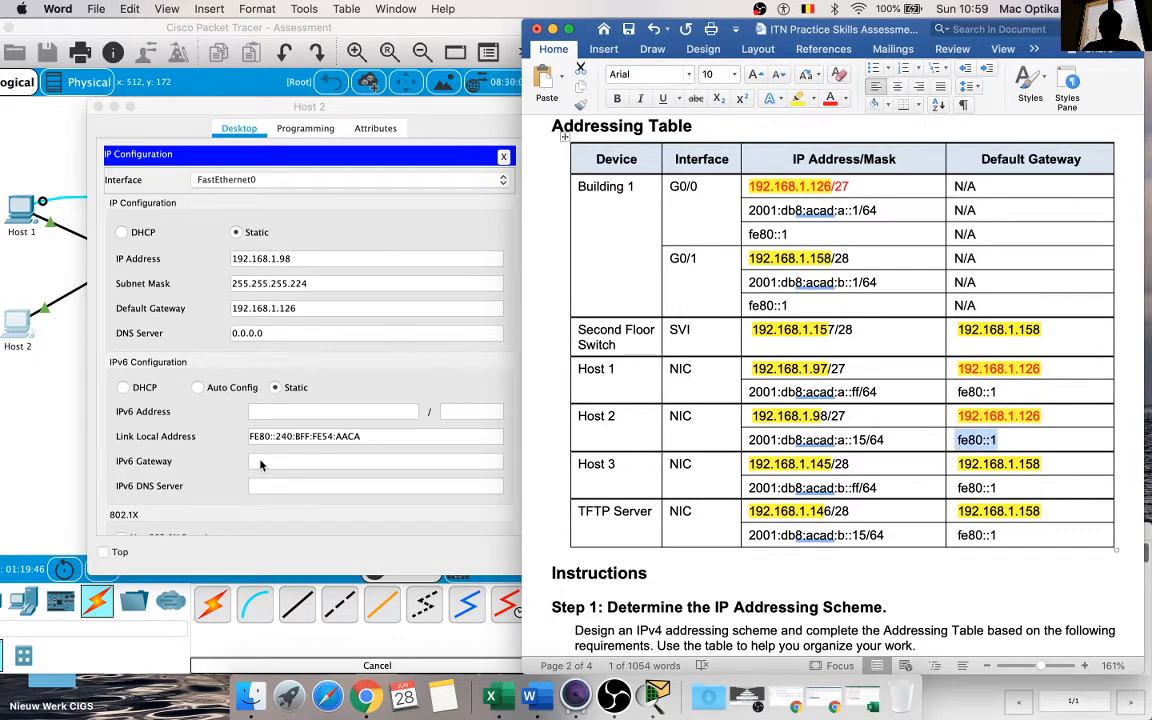
left_click(286, 461)
key("super+v")
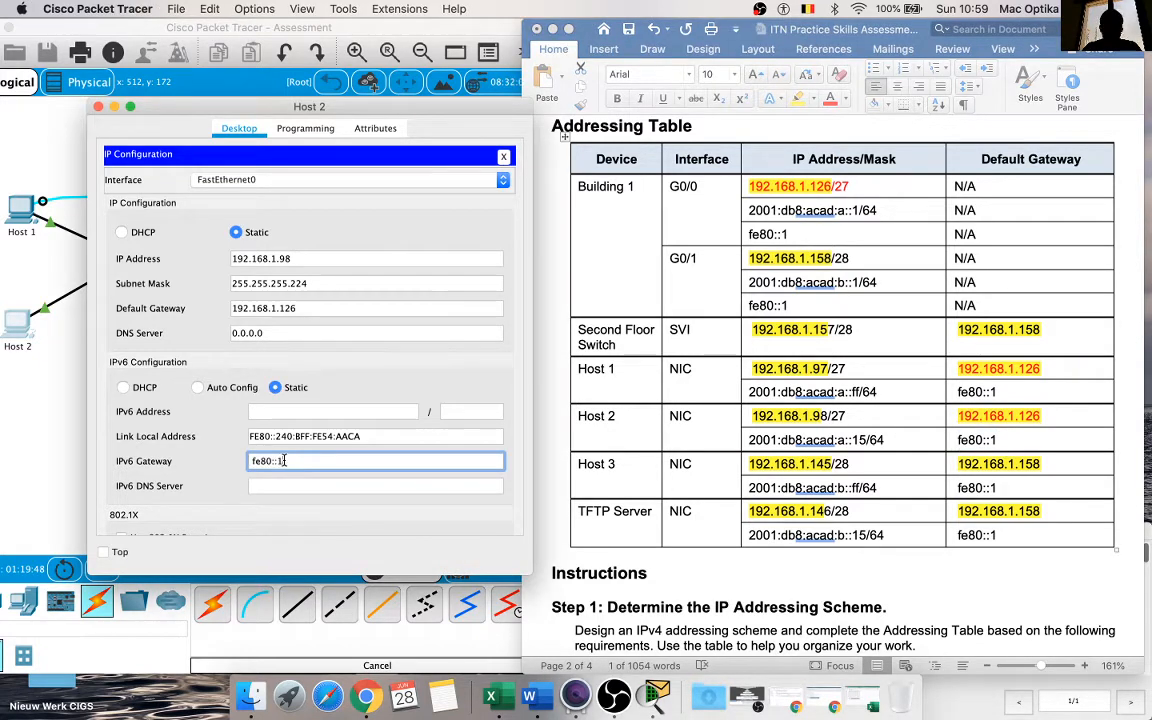
left_click(454, 351)
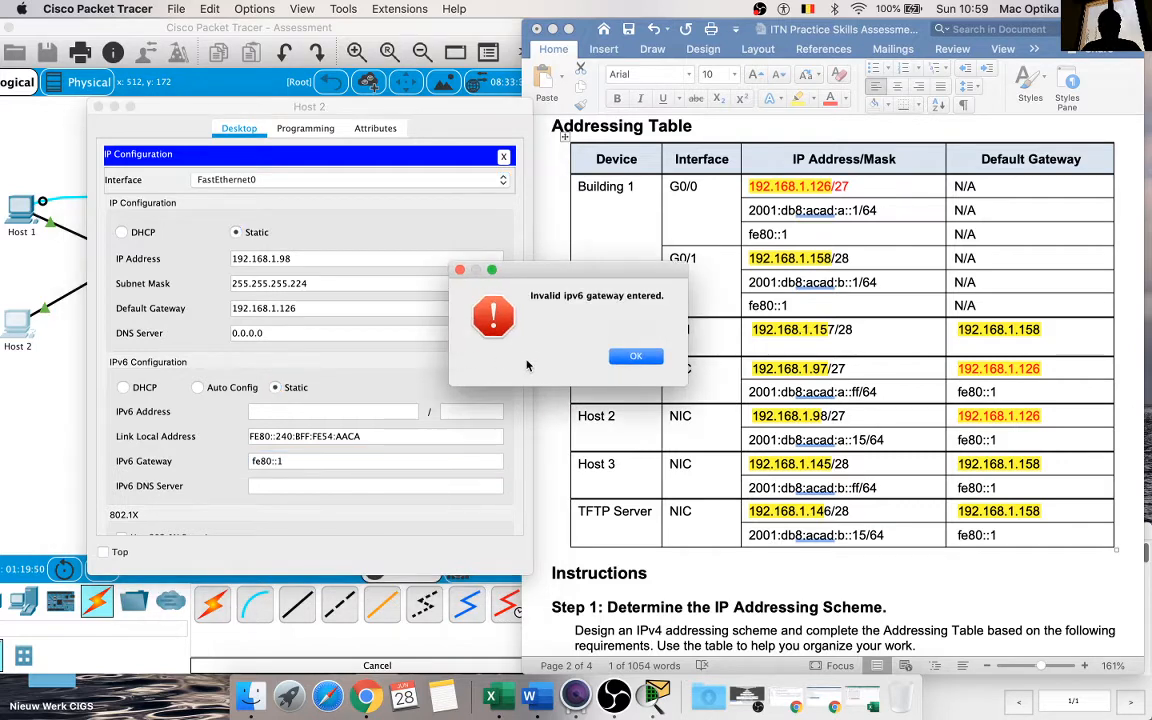
left_click(633, 357)
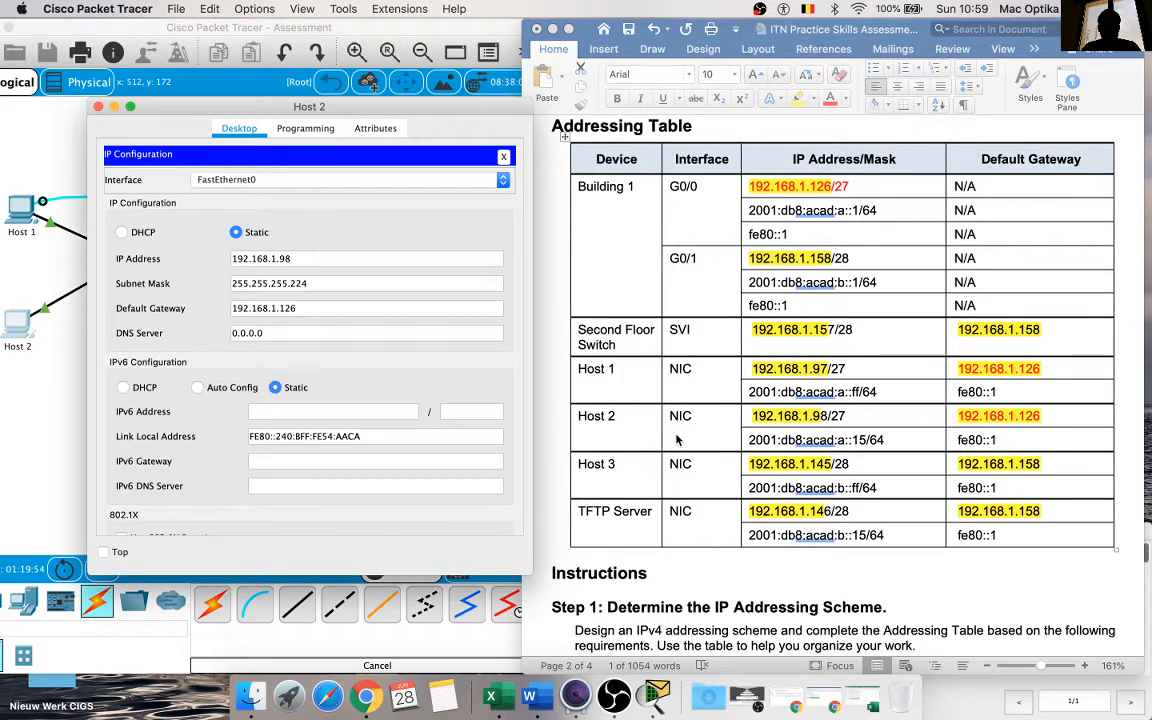
Step: Set Host 2's IPv6 address to 2001:db8:acad:a::15 with prefix length 64, copied from the Addressing Table
left_click(770, 442)
left_click_drag(885, 442, 751, 441)
key("ctrl+c")
left_click(310, 411)
key("ctrl+v")
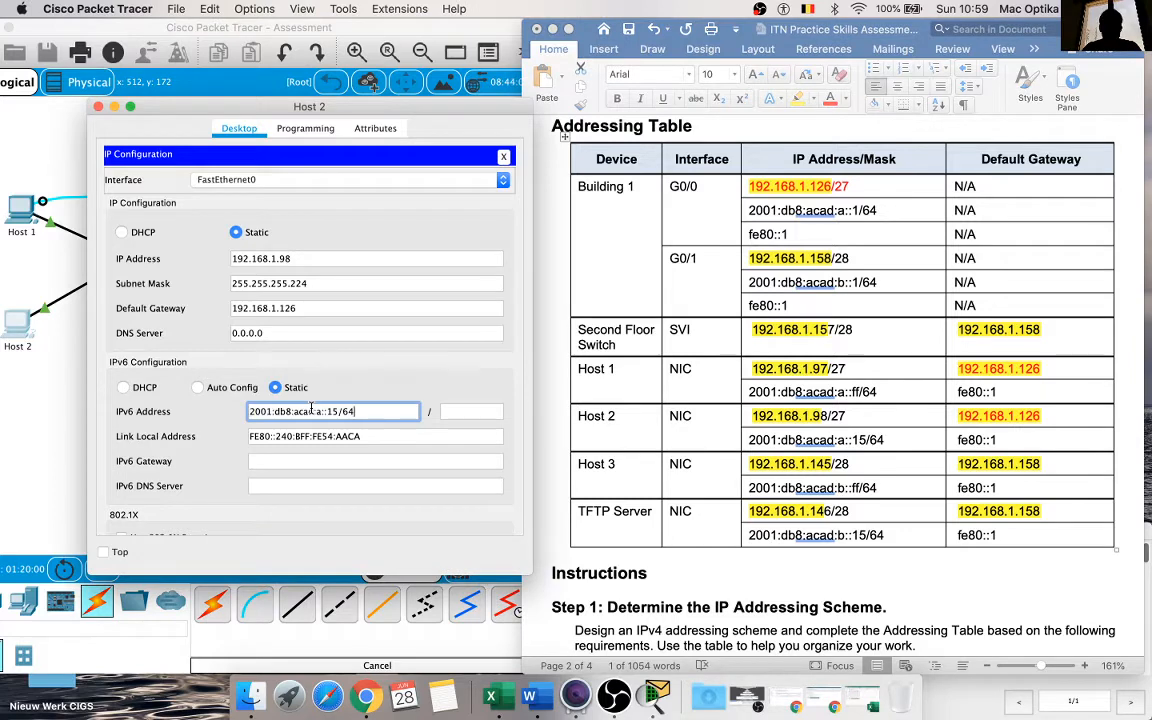
left_click(460, 413)
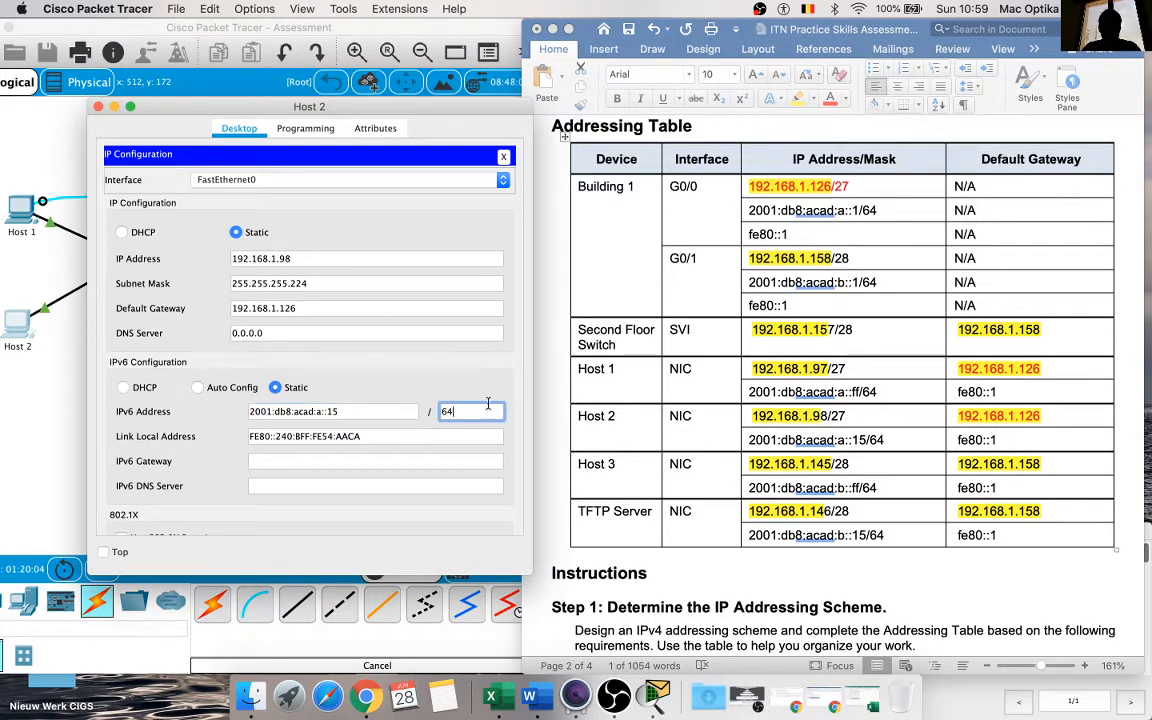
left_click(515, 356)
Step: Try to set Host 2's IPv6 gateway to fe80::1, copied from the Addressing Table
left_click(967, 432)
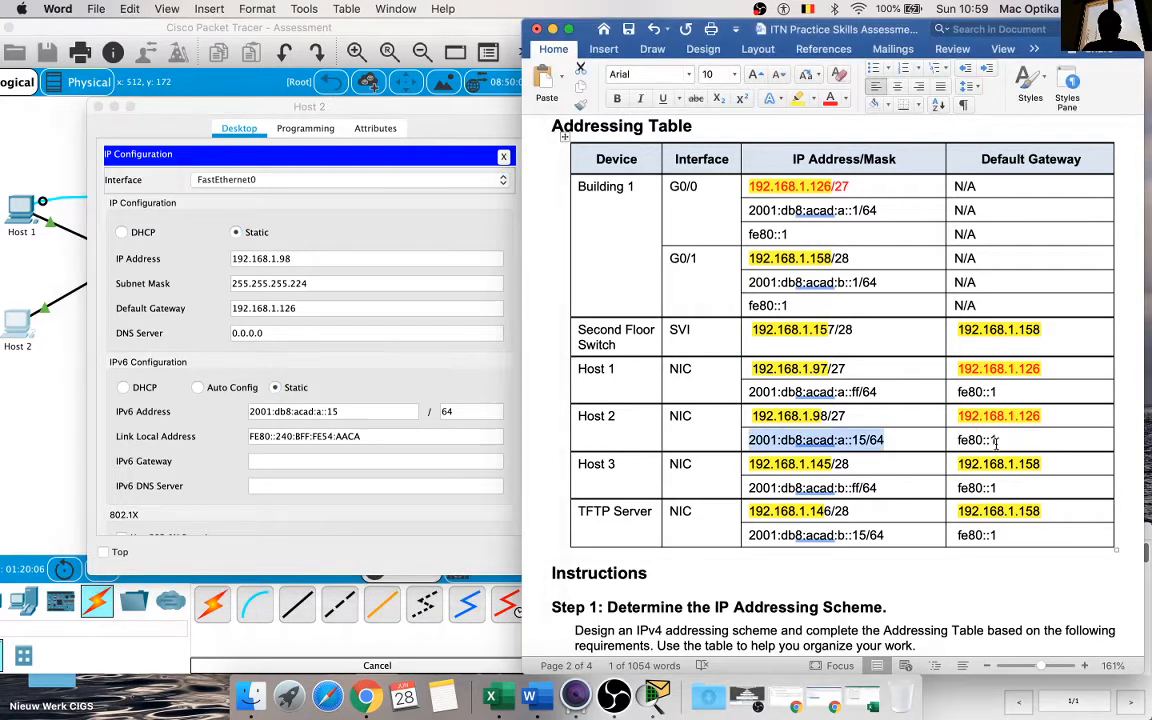
left_click_drag(997, 441, 956, 443)
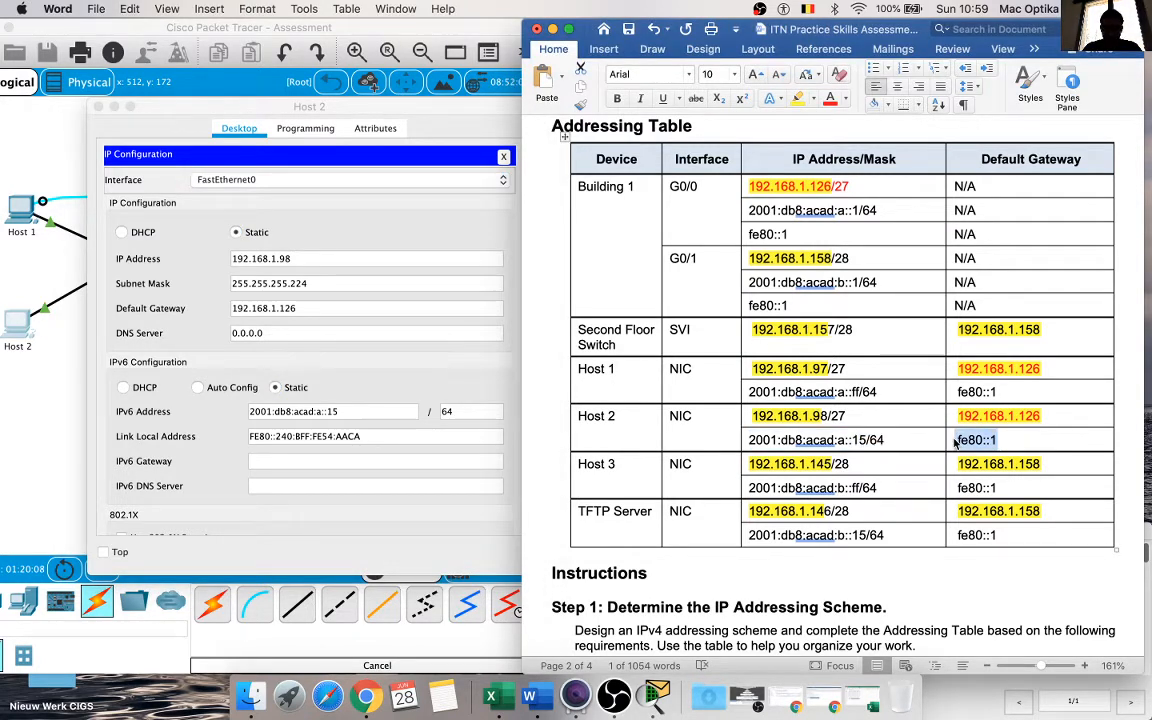
left_click(330, 461)
key("super+v")
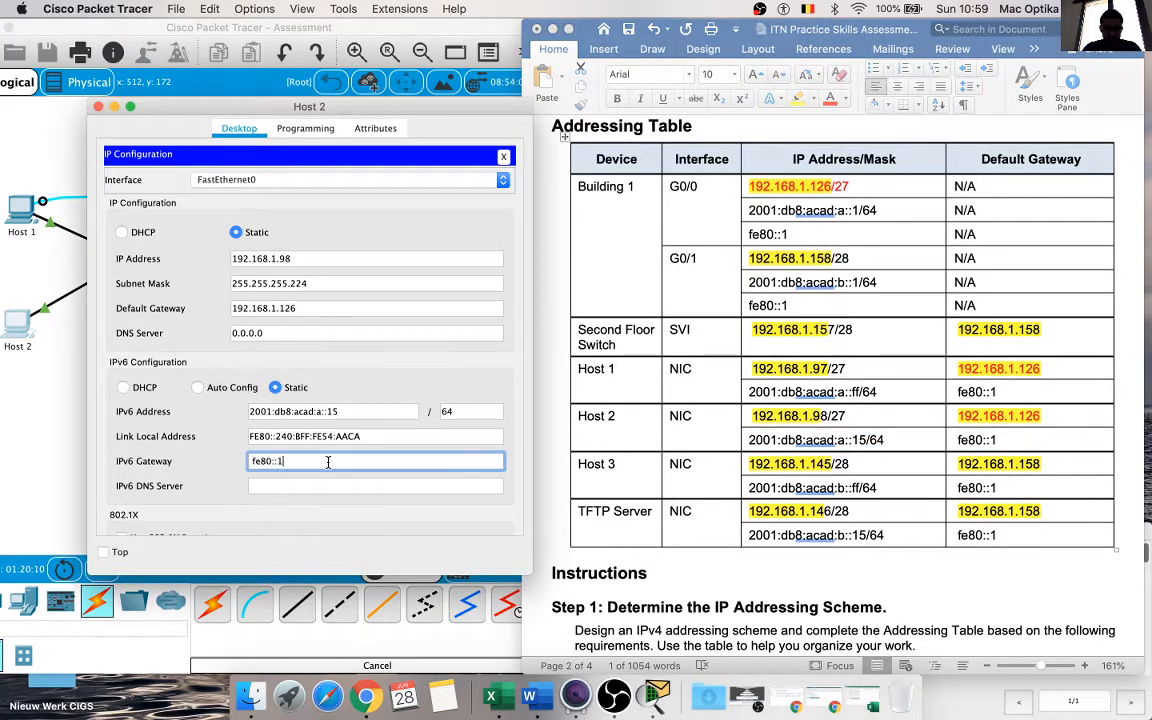
key("Return")
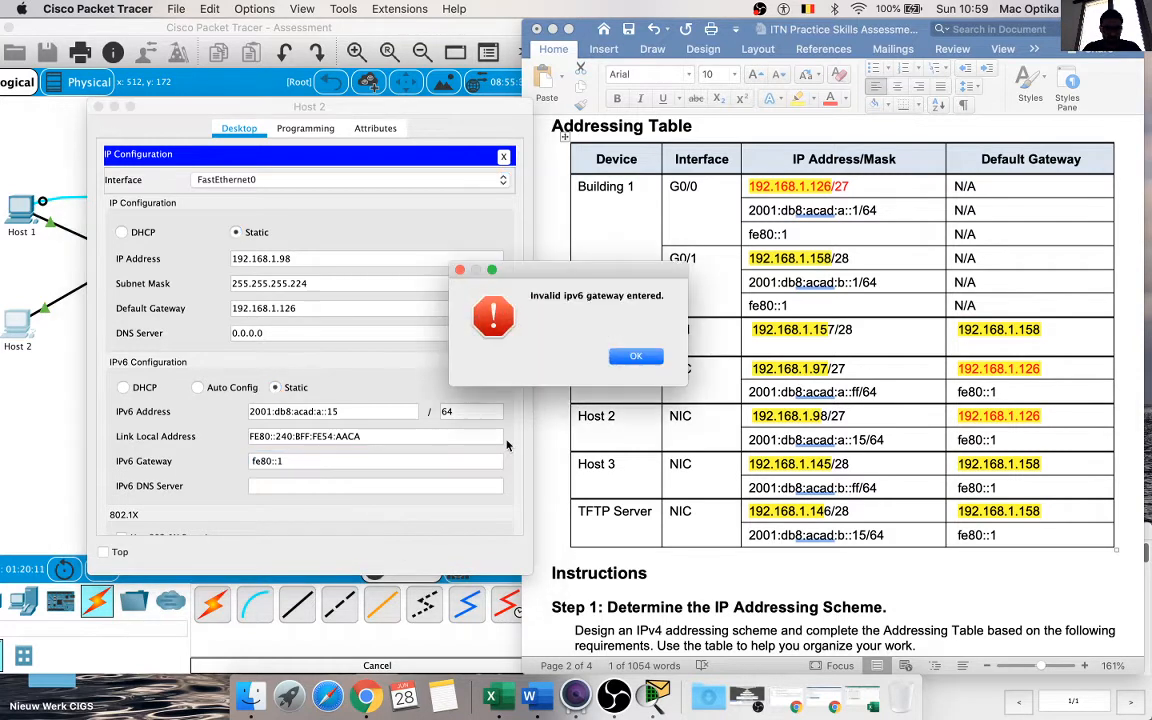
left_click(633, 357)
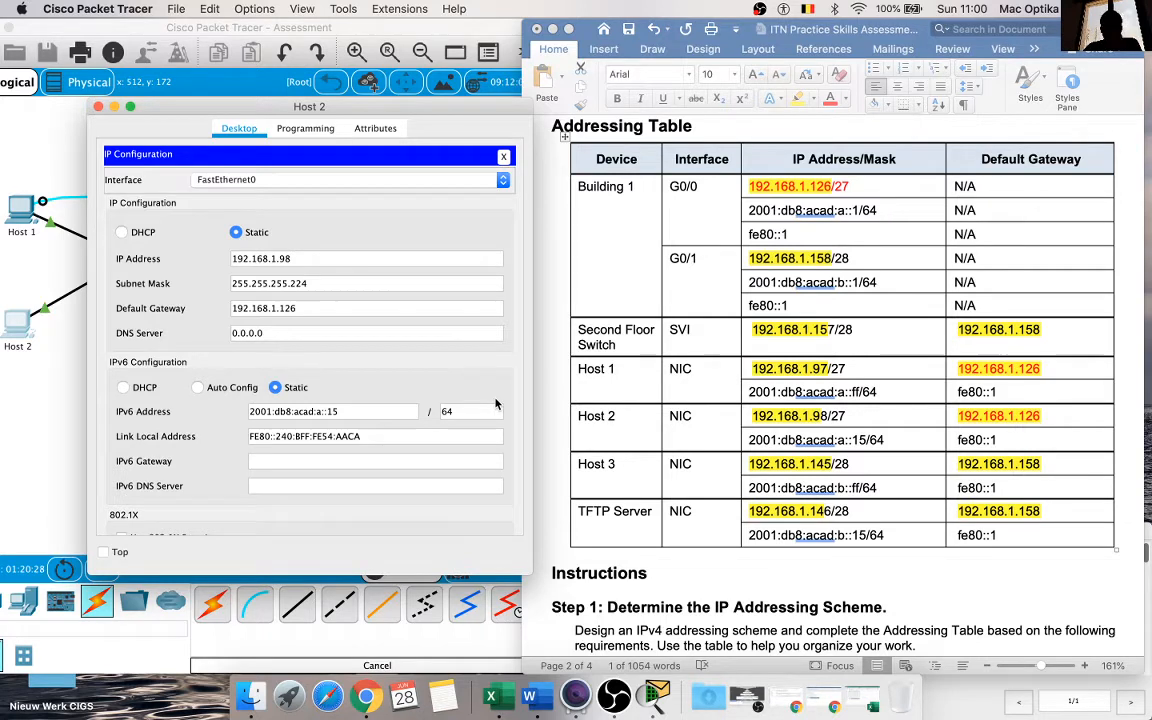
Step: Copy fe80::1 without a leading space from the Addressing Table into Host 2's IPv6 gateway and close Host 2's window
left_click_drag(956, 440, 998, 440)
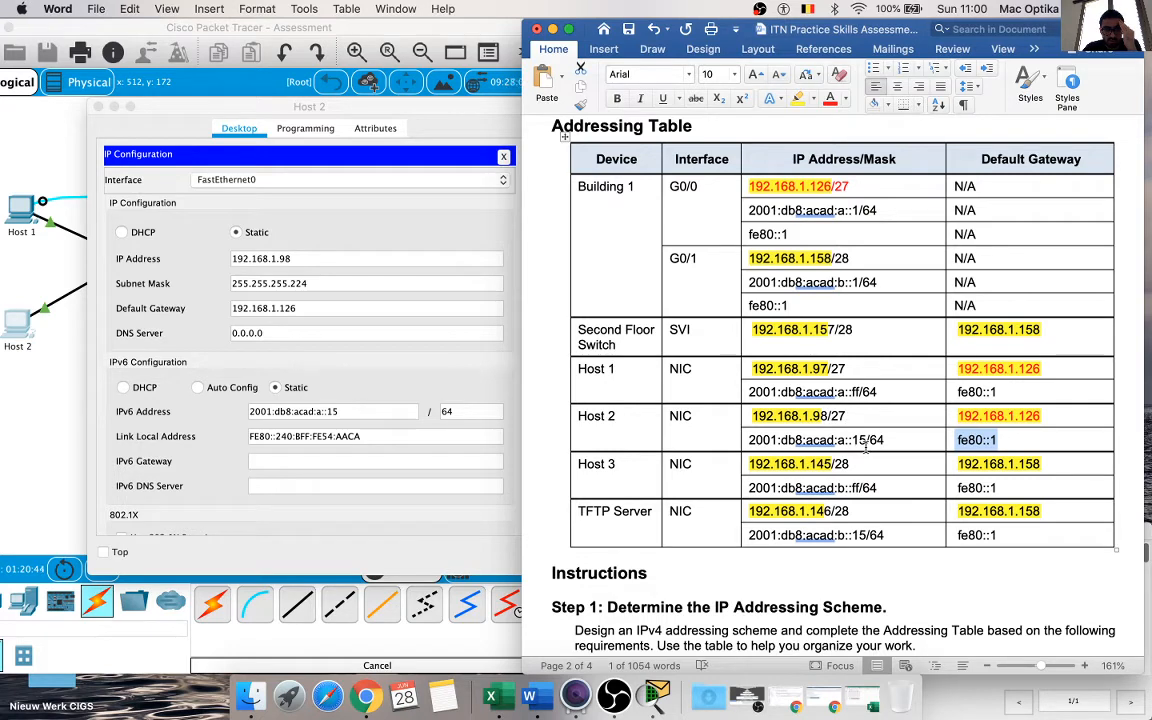
left_click(1001, 441)
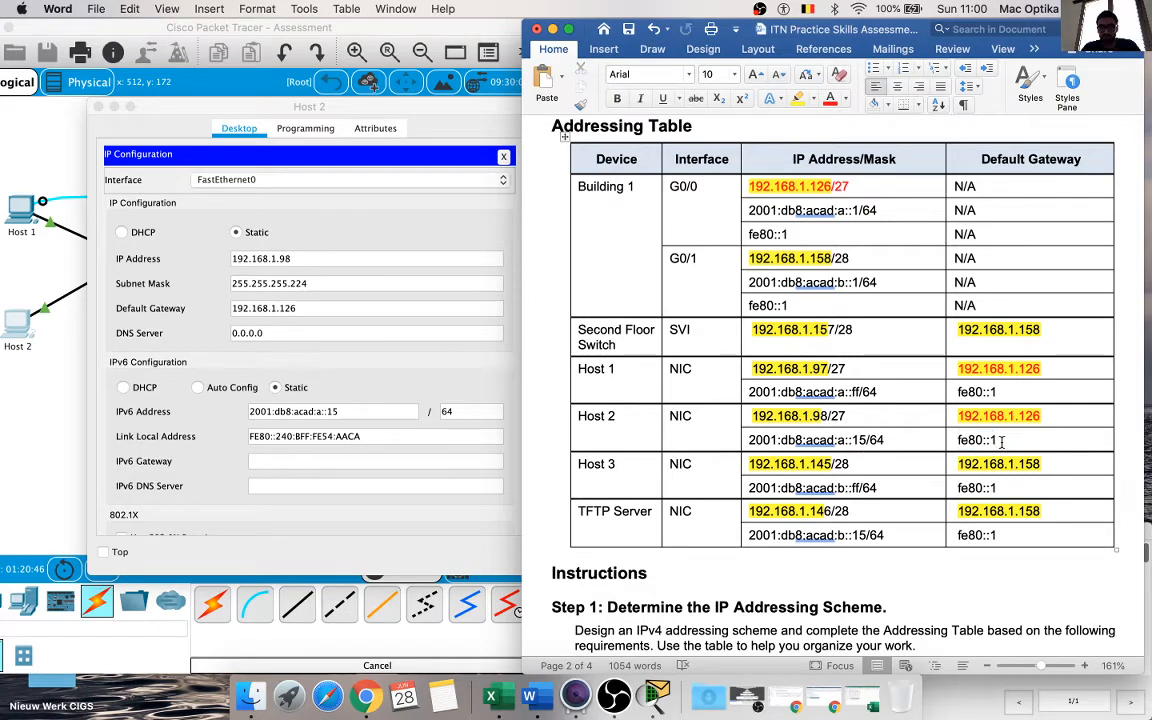
left_click_drag(1001, 441, 958, 441)
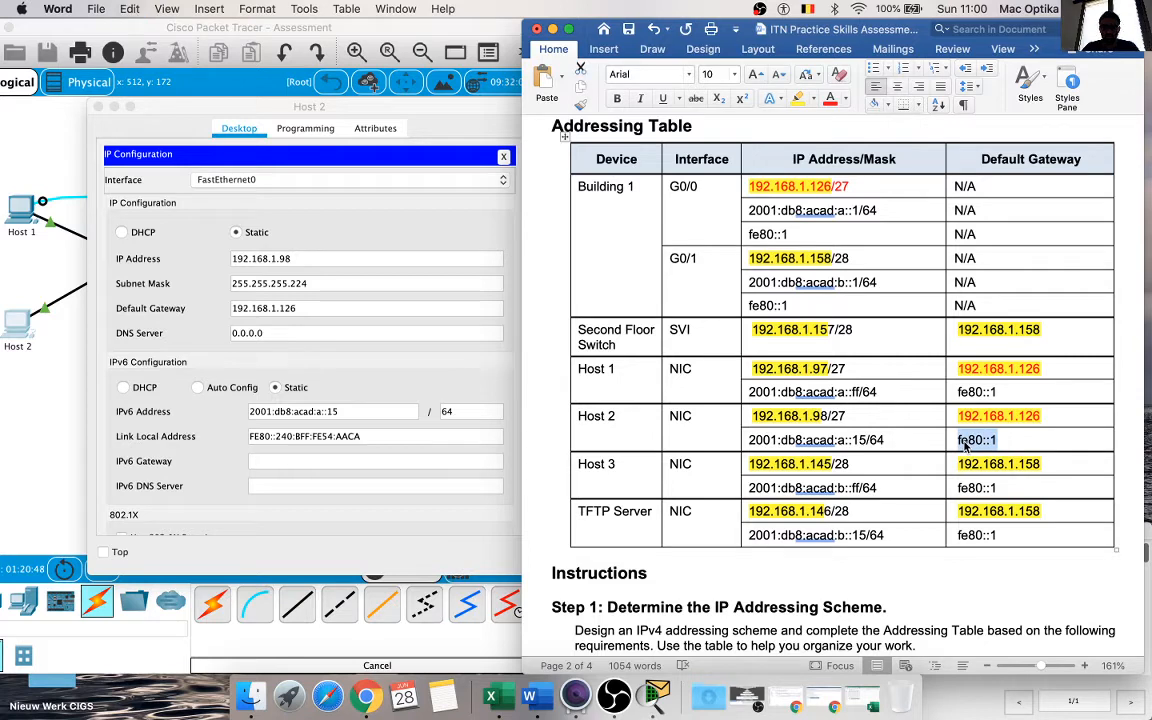
left_click(358, 460)
key("super+v")
left_click(508, 361)
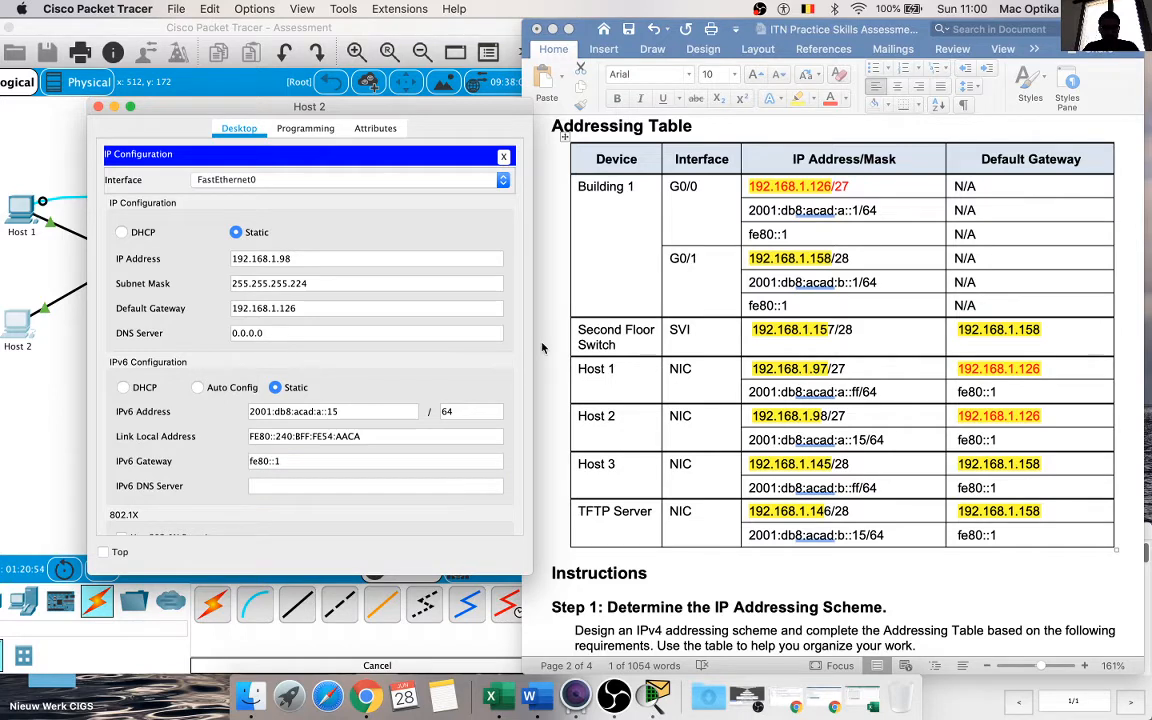
left_click(461, 460)
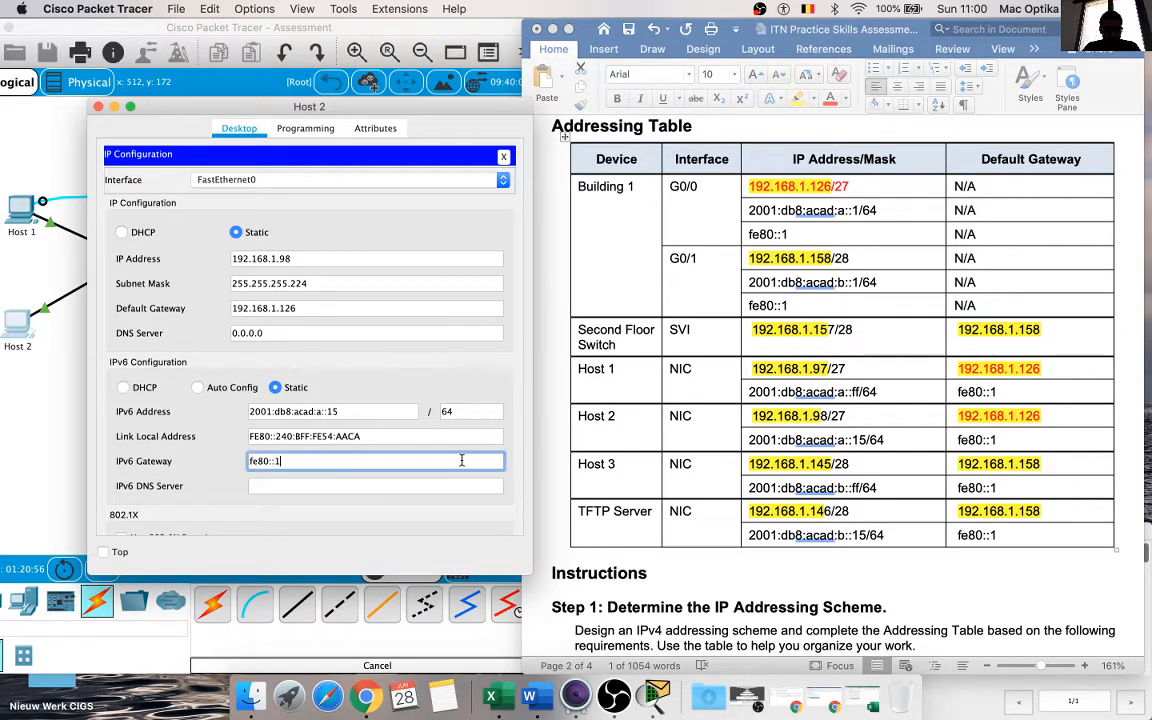
left_click(509, 364)
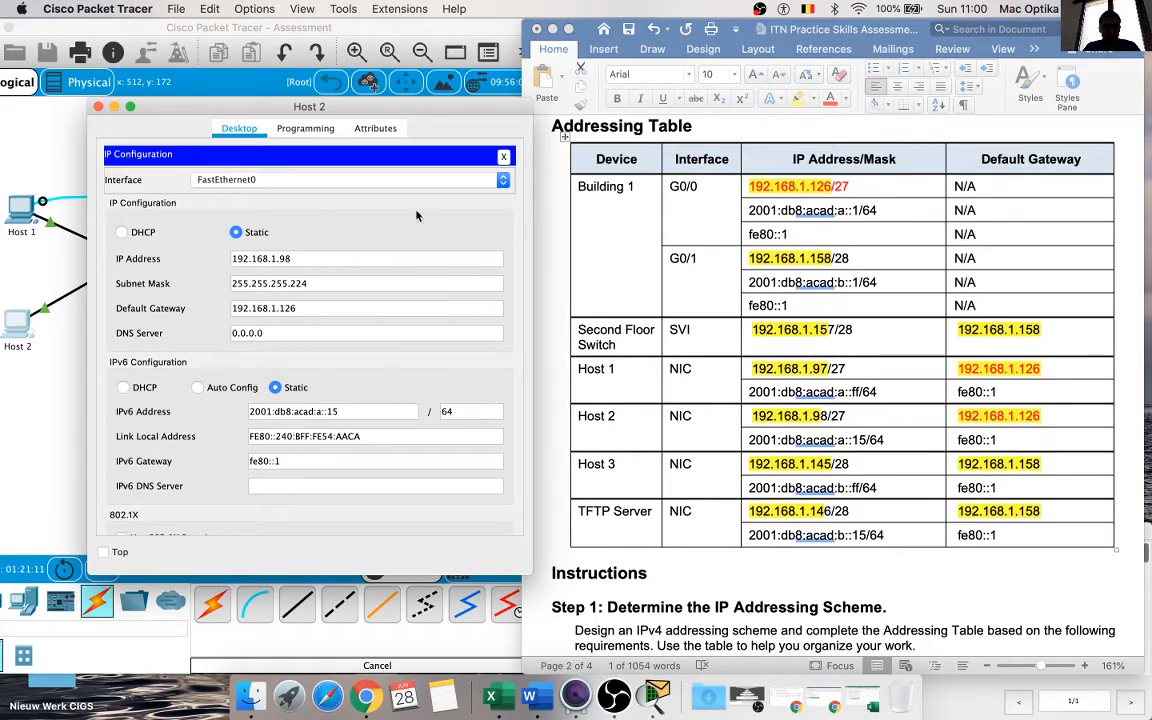
left_click(98, 106)
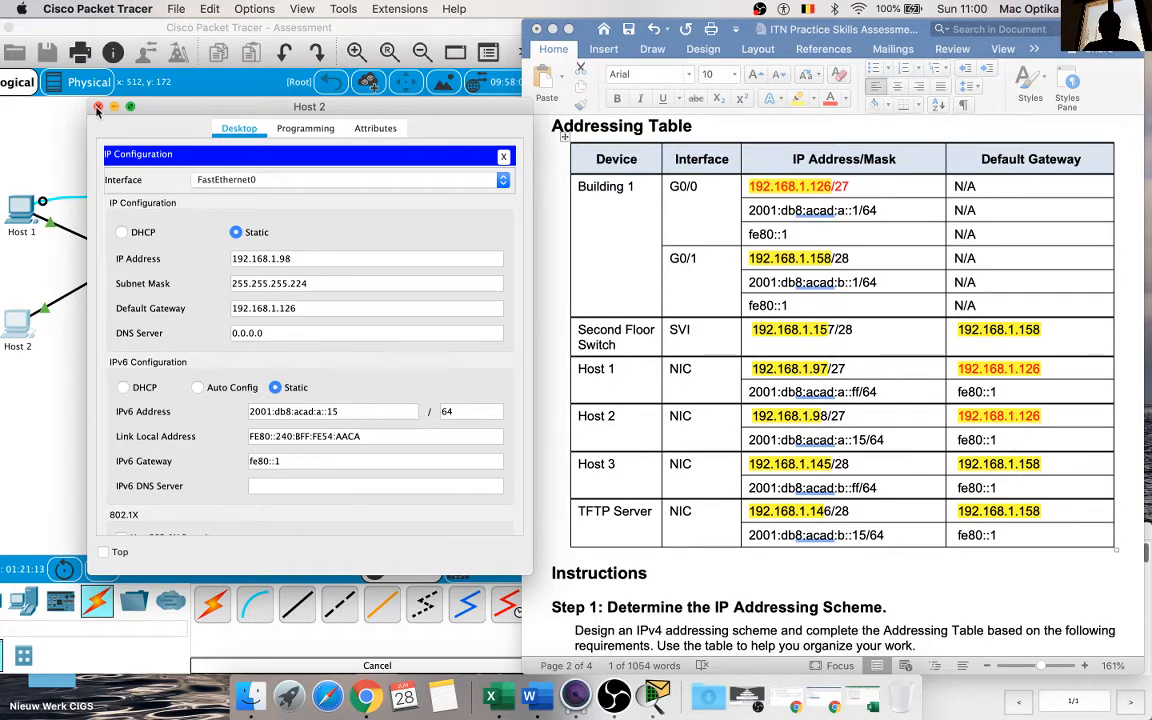
Step: Open Host 3's IP Configuration beside the Addressing Table and set its IPv4 address to 192.168.1.145
left_click(481, 201)
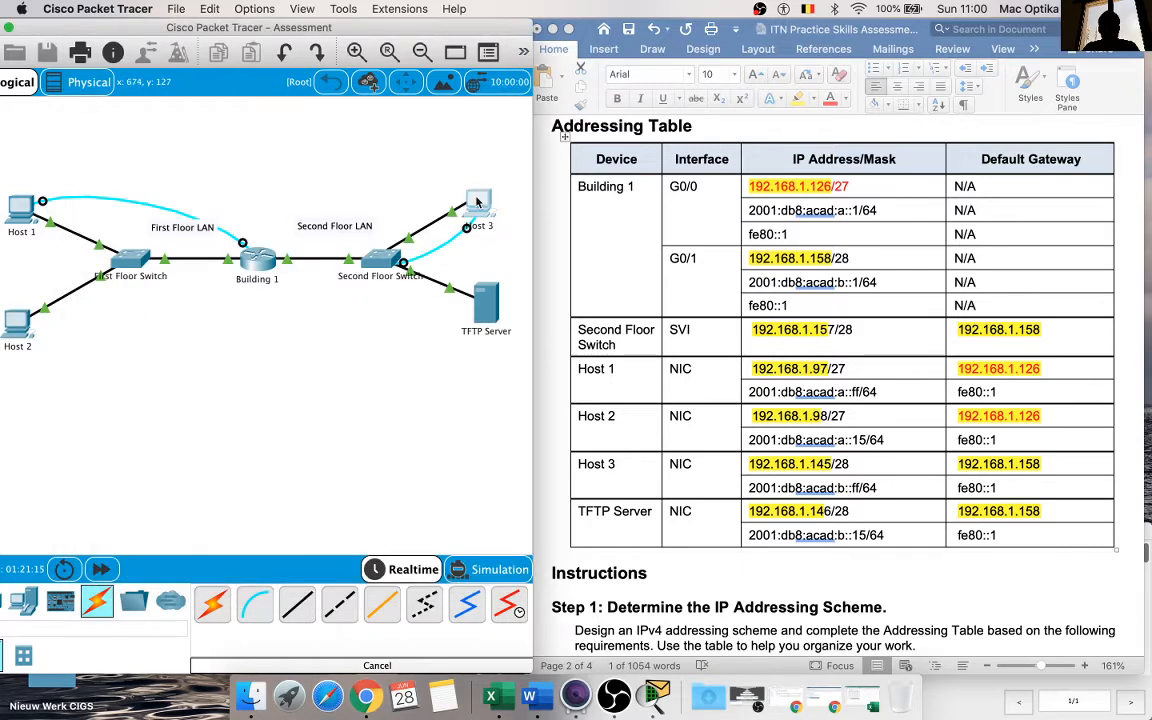
left_click_drag(499, 75, 368, 140)
left_click(227, 250)
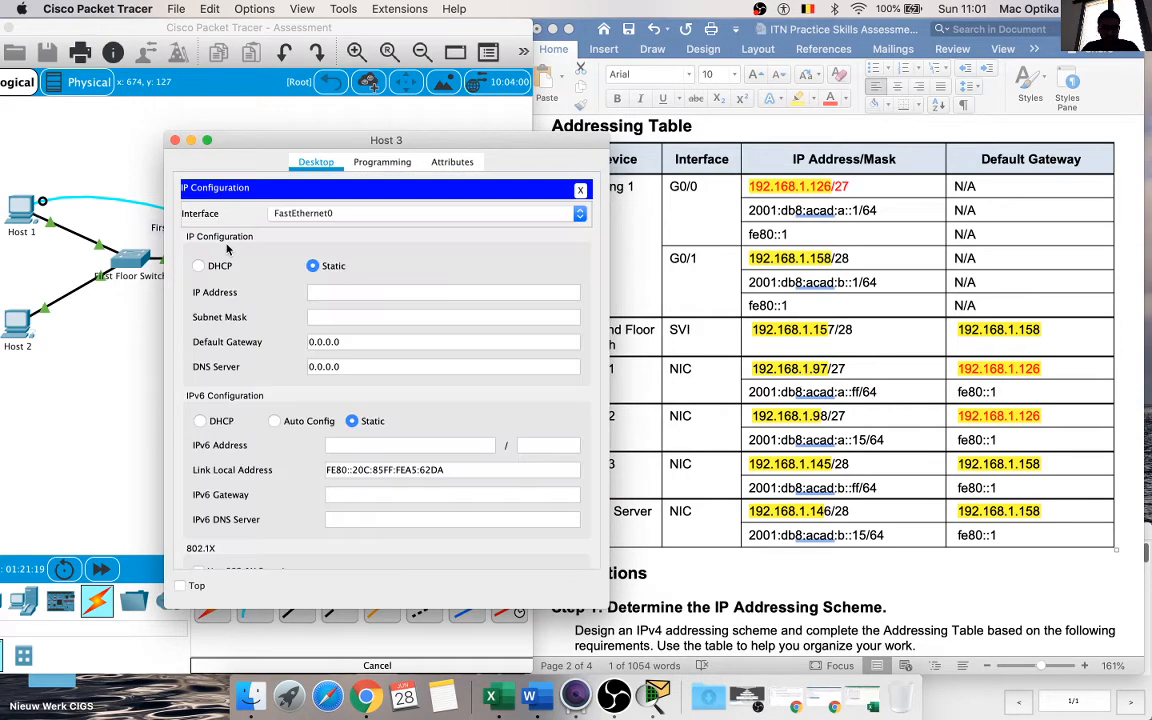
left_click_drag(472, 147, 411, 147)
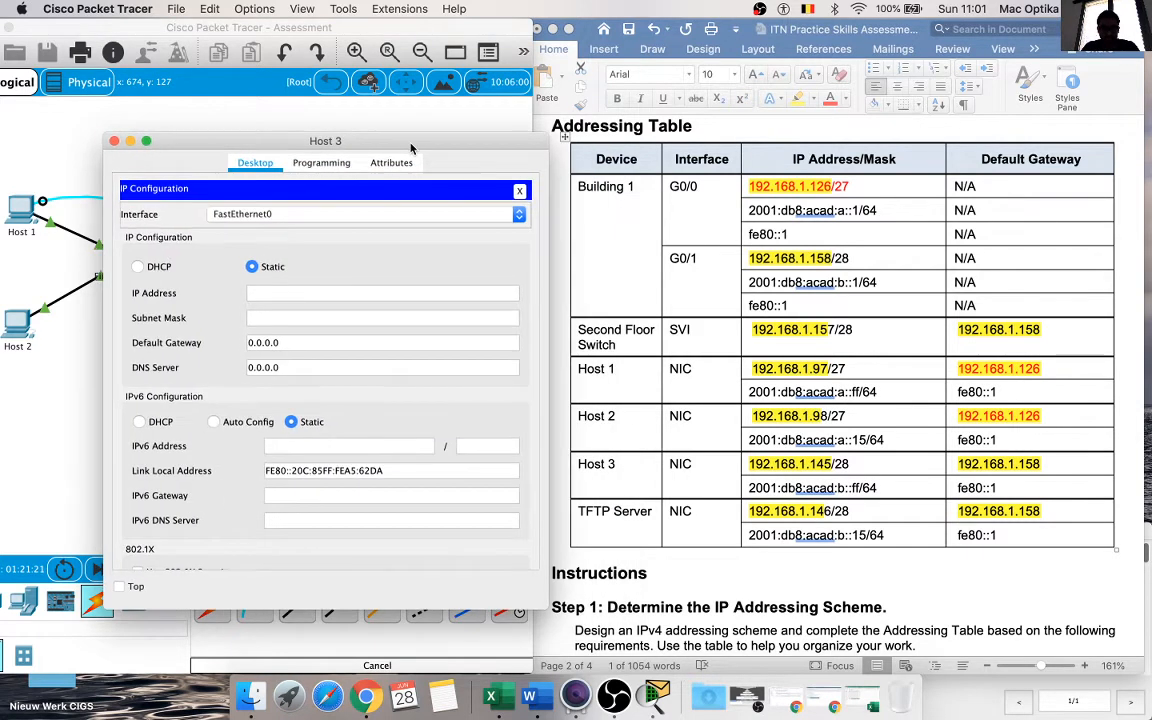
left_click(772, 450)
left_click_drag(822, 464, 748, 472)
left_click(264, 291)
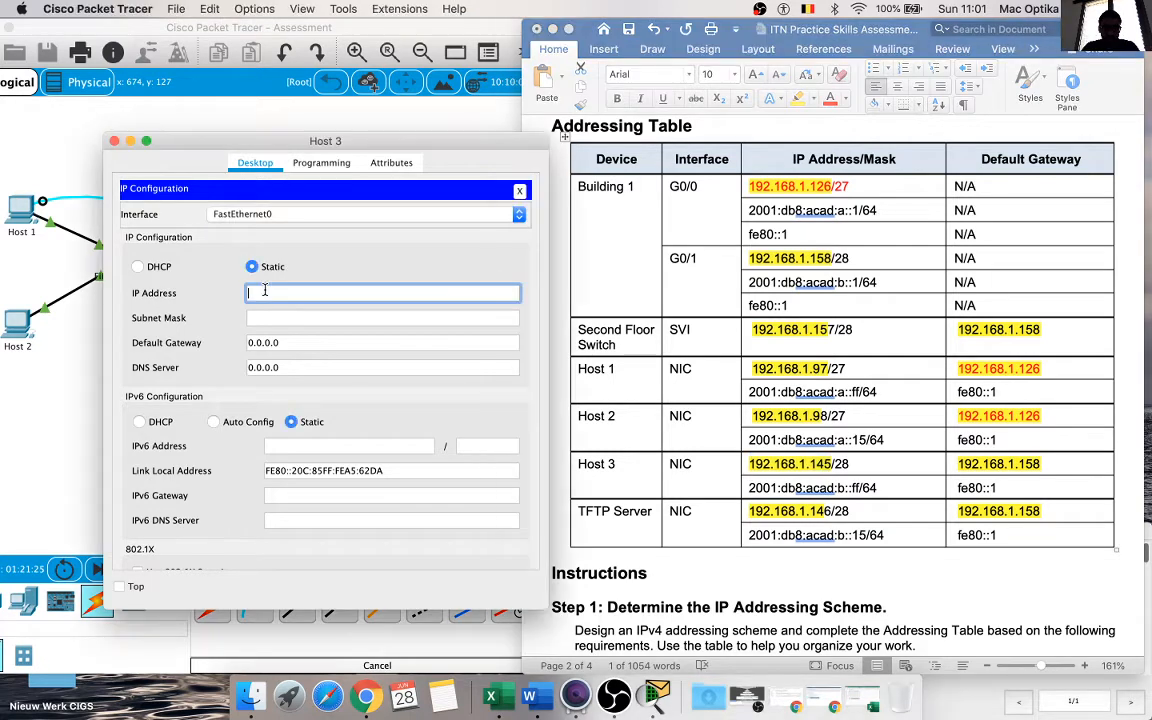
key("super+v")
left_click(518, 271)
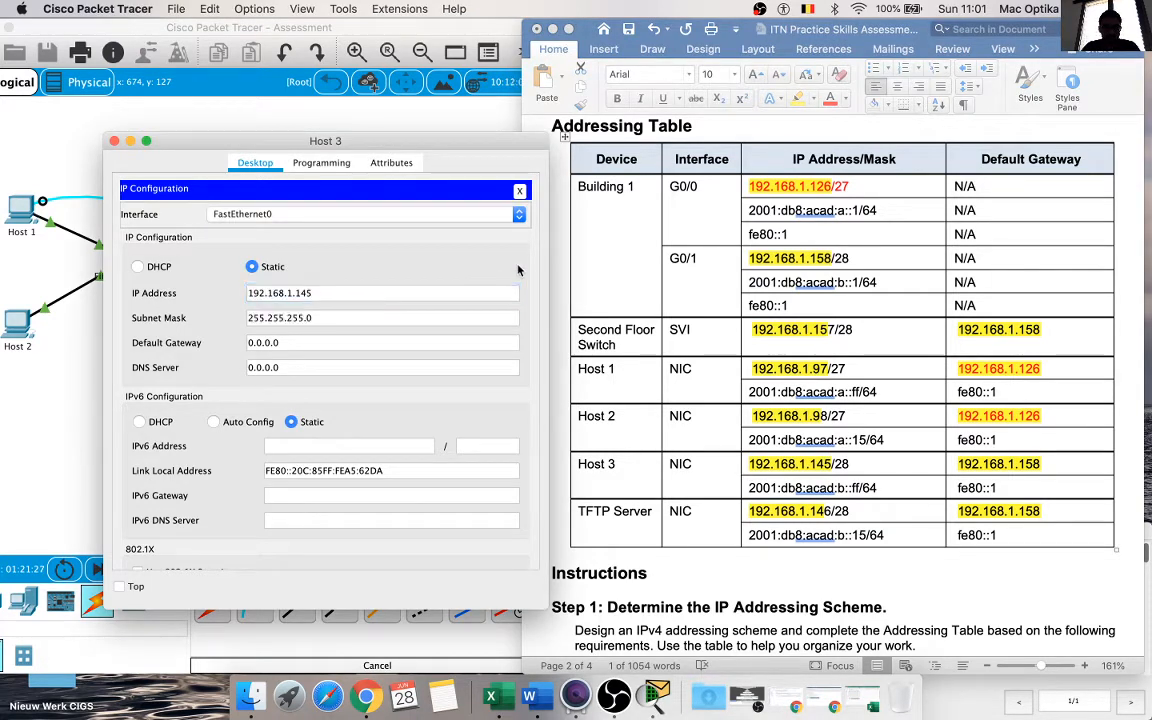
Step: Set Host 3's subnet mask to 255.255.255.240 to match the table's /28 prefix
left_click(474, 315)
key("BackSpace")
type("24")
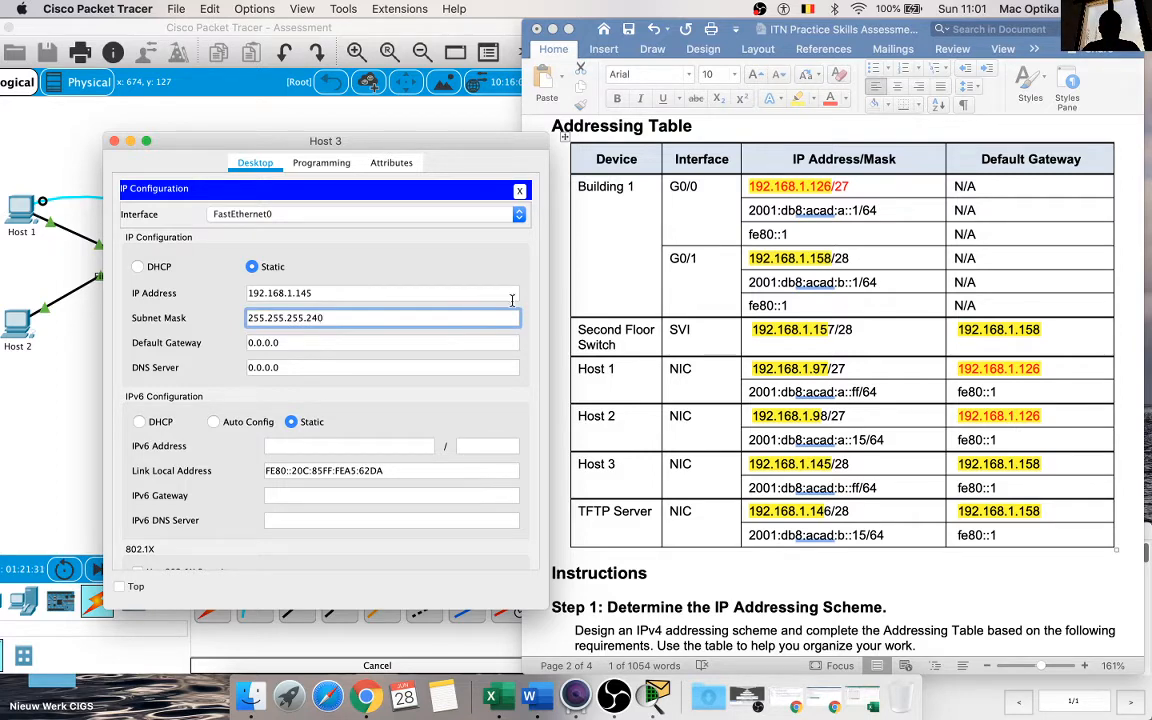
left_click(537, 275)
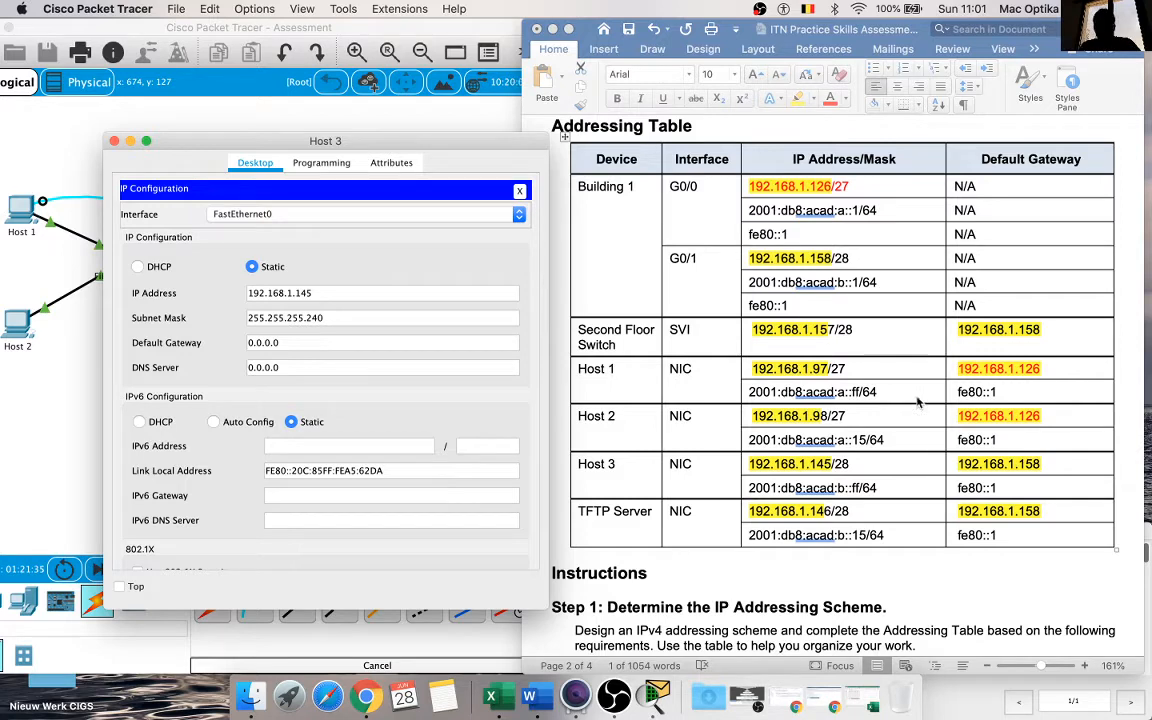
Step: Set Host 3's IPv4 default gateway to 192.168.1.158, copied from the Addressing Table
left_click(808, 476)
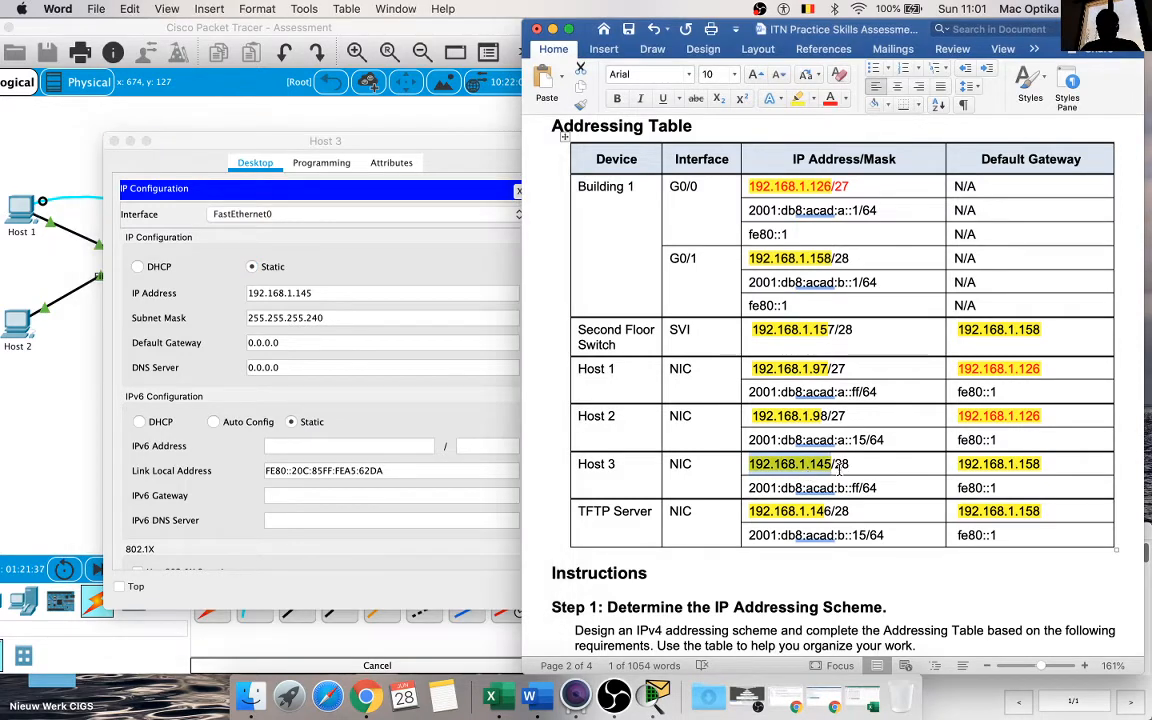
left_click_drag(1040, 464, 957, 464)
key("super+c")
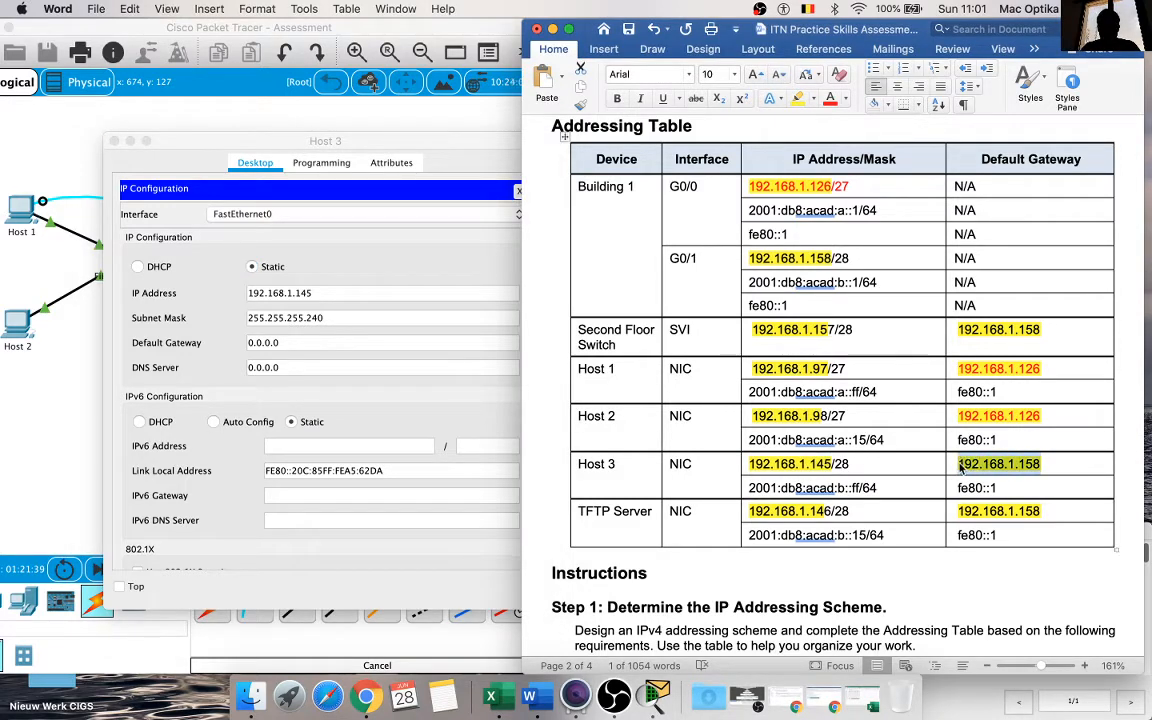
left_click(320, 343)
key("super+a")
key("super+v")
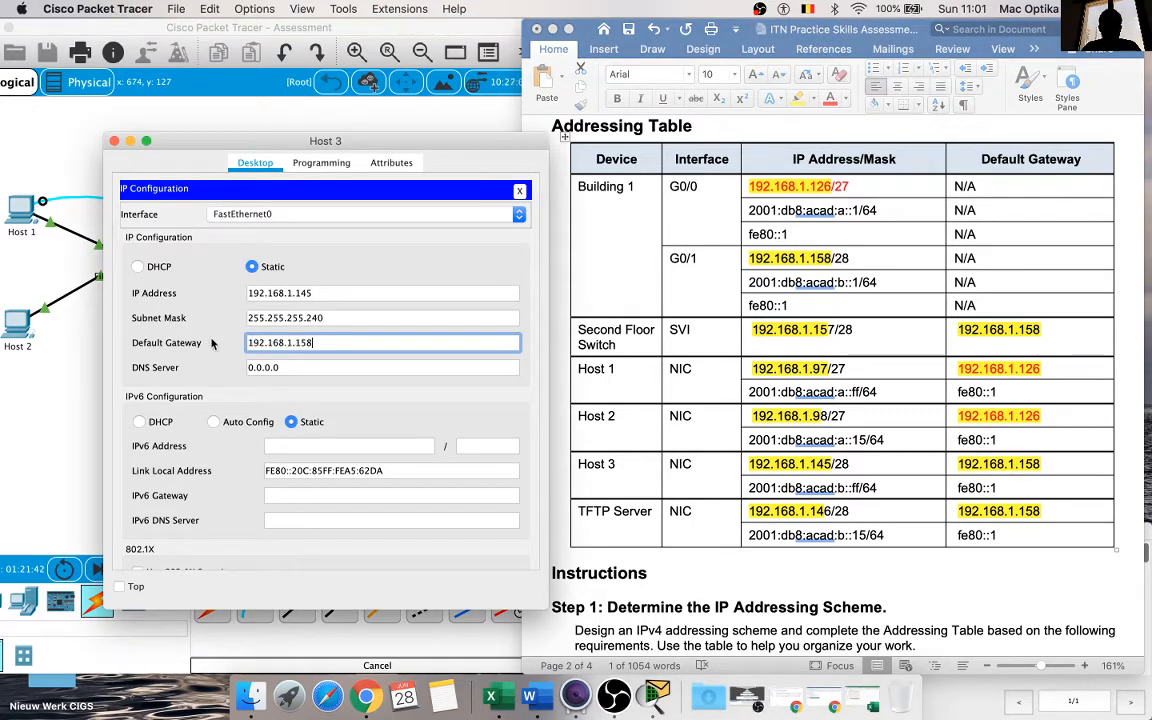
left_click(541, 314)
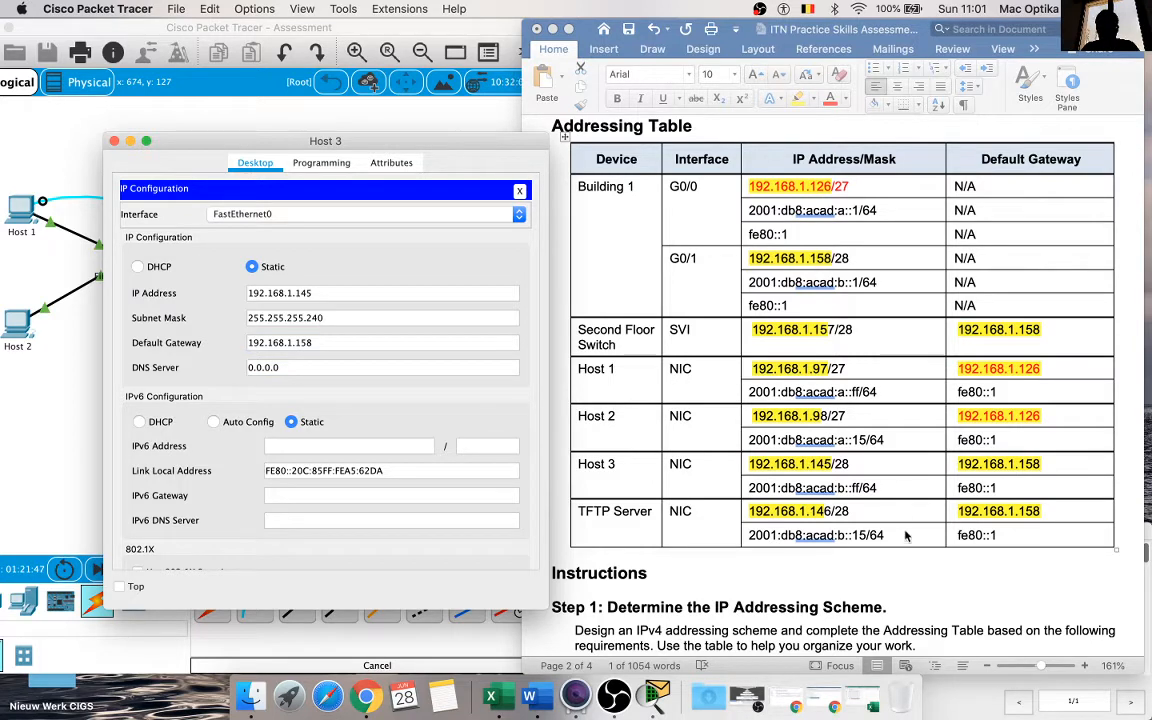
Step: Set Host 3's IPv6 address to 2001:db8:acad:b::ff with prefix length 64, copied from the Addressing Table
left_click(800, 452)
left_click_drag(876, 488, 753, 490)
key("super+c")
left_click(355, 445)
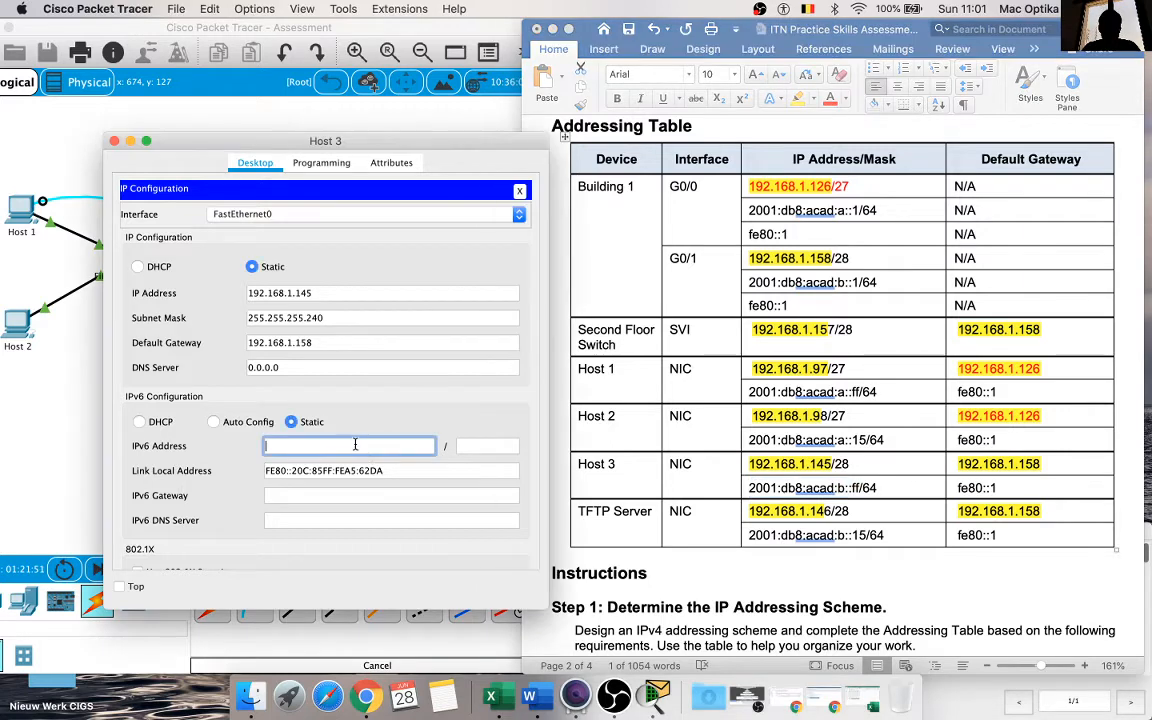
key("super+v")
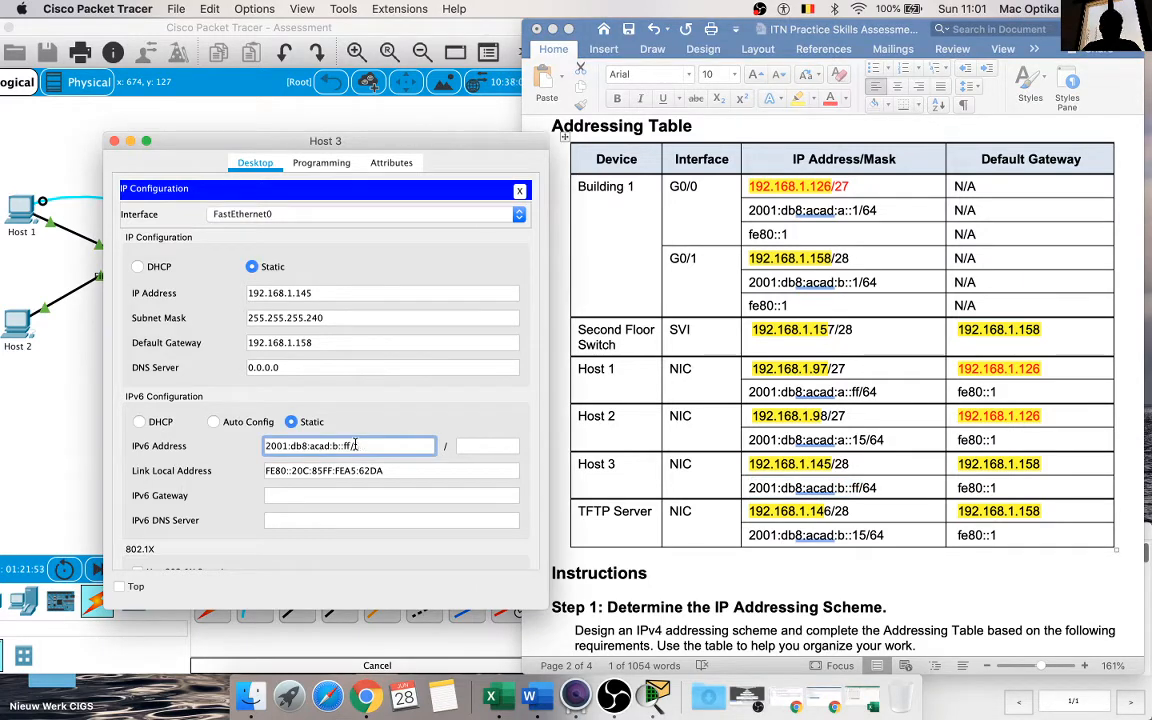
left_click(472, 447)
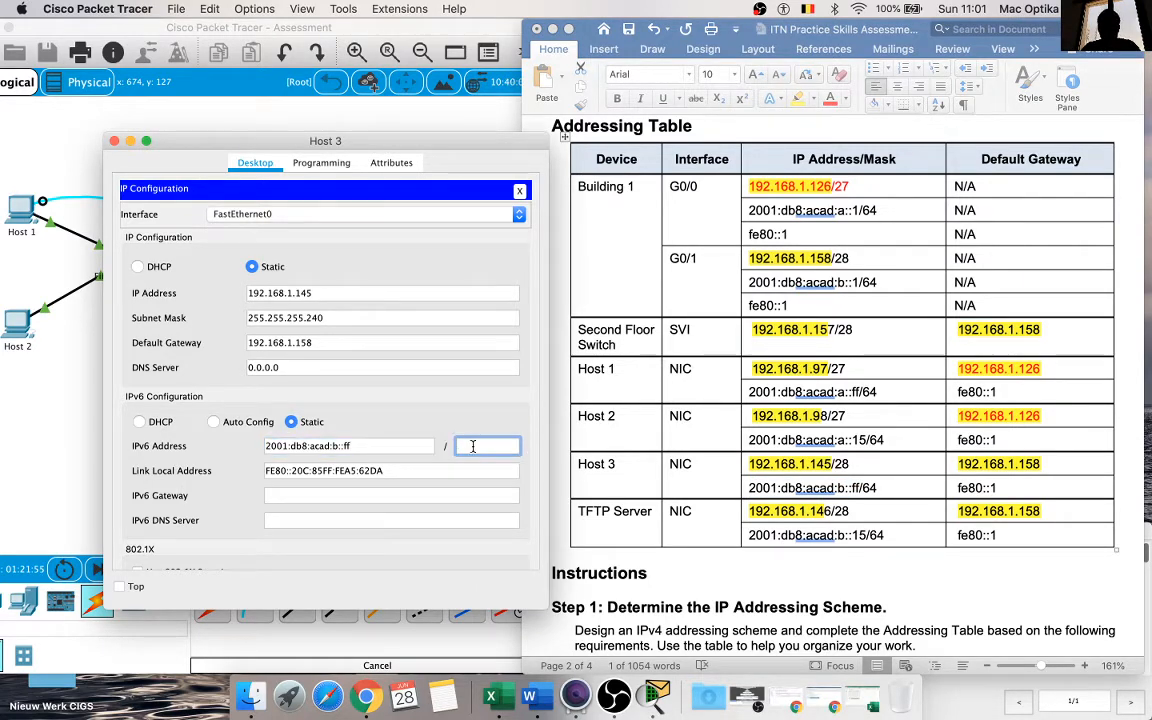
type("64")
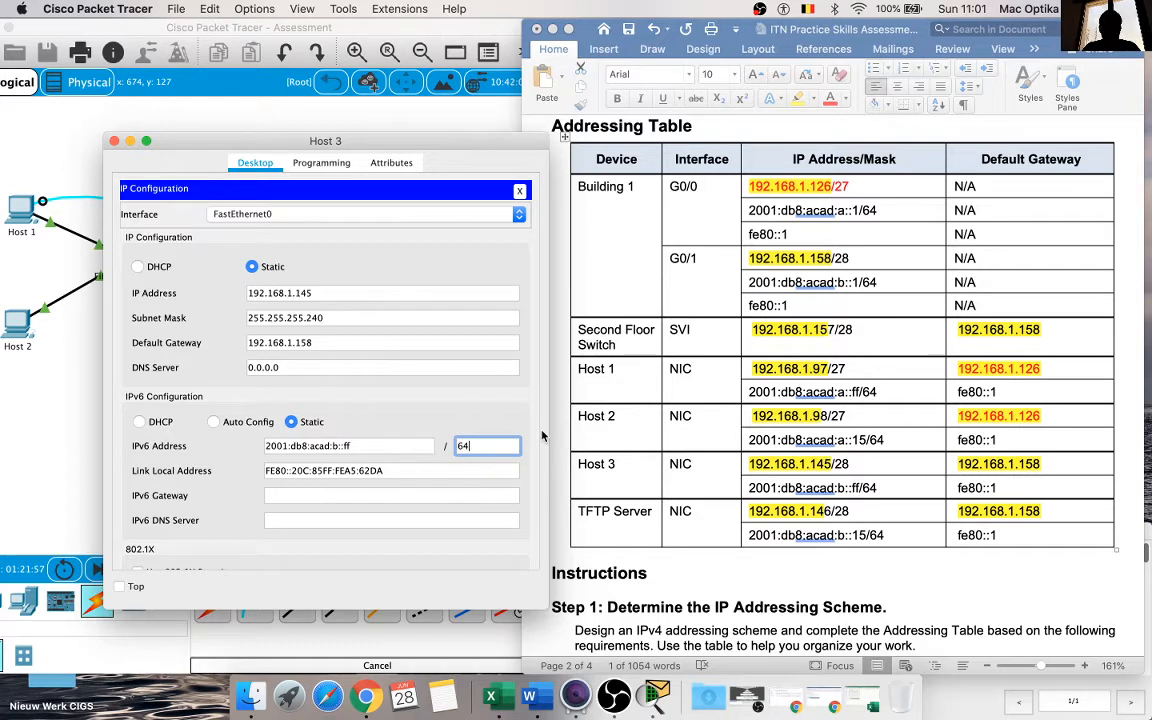
key("Return")
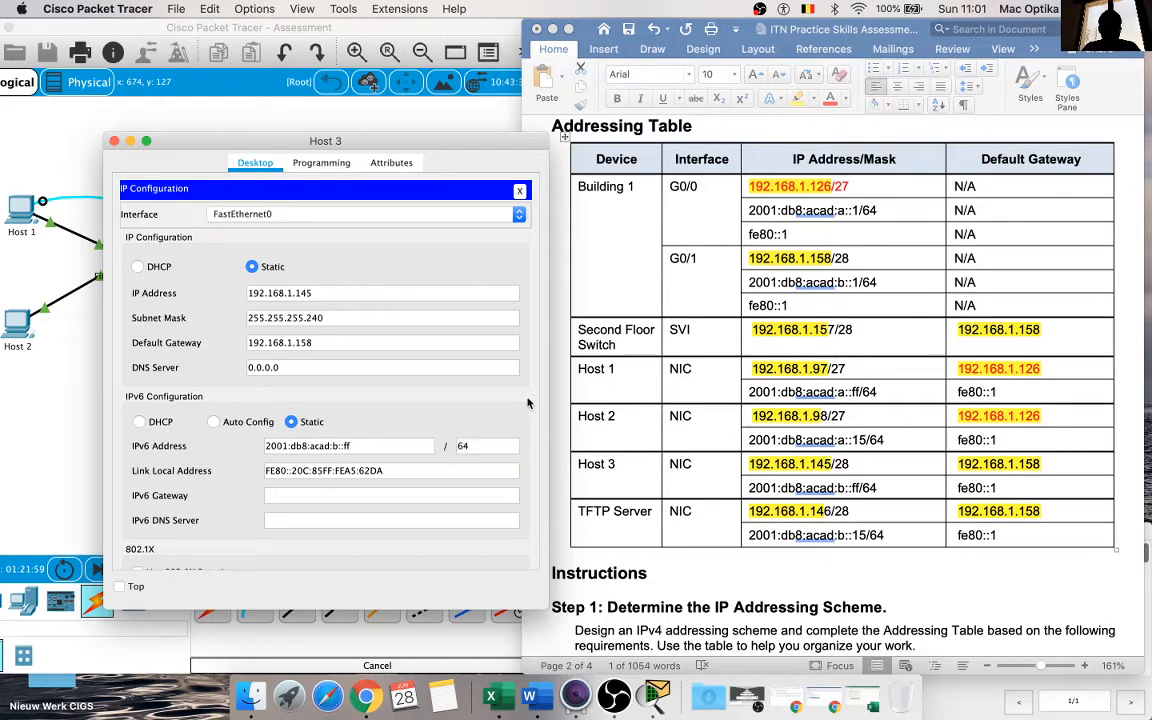
Step: Set Host 3's IPv6 gateway to fe80::1, copied from the Addressing Table
left_click(969, 475)
left_click_drag(1018, 487, 968, 487)
key("super+c")
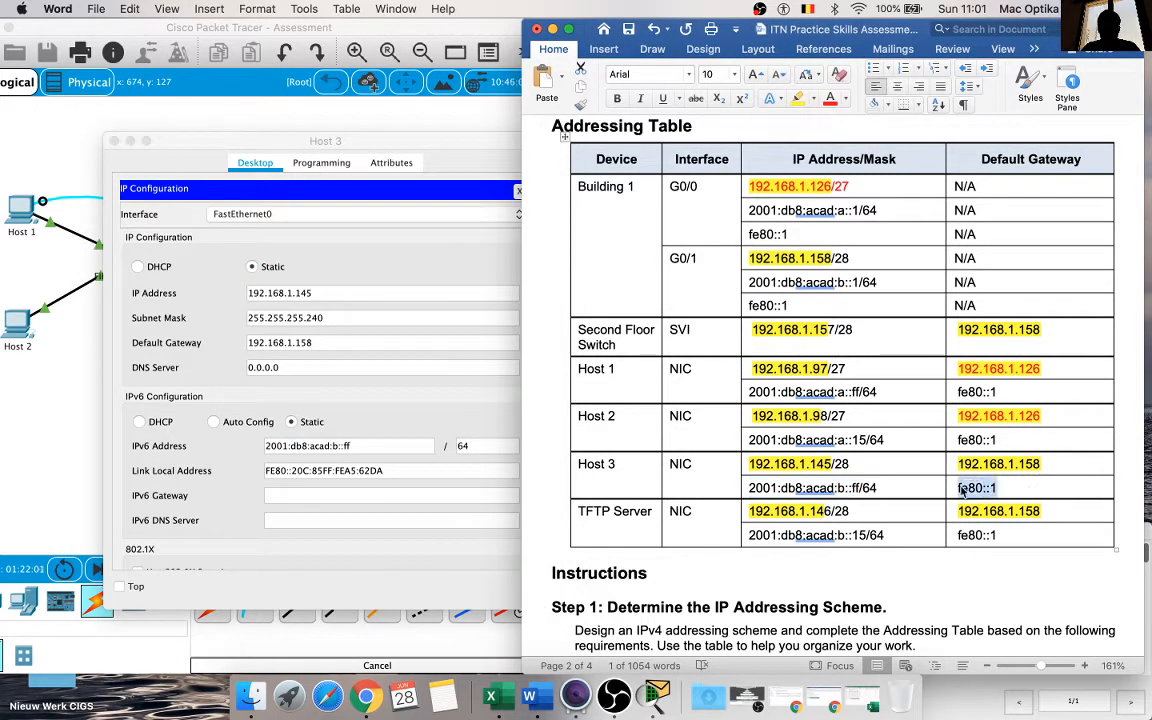
left_click(281, 495)
key("super+v")
left_click(531, 423)
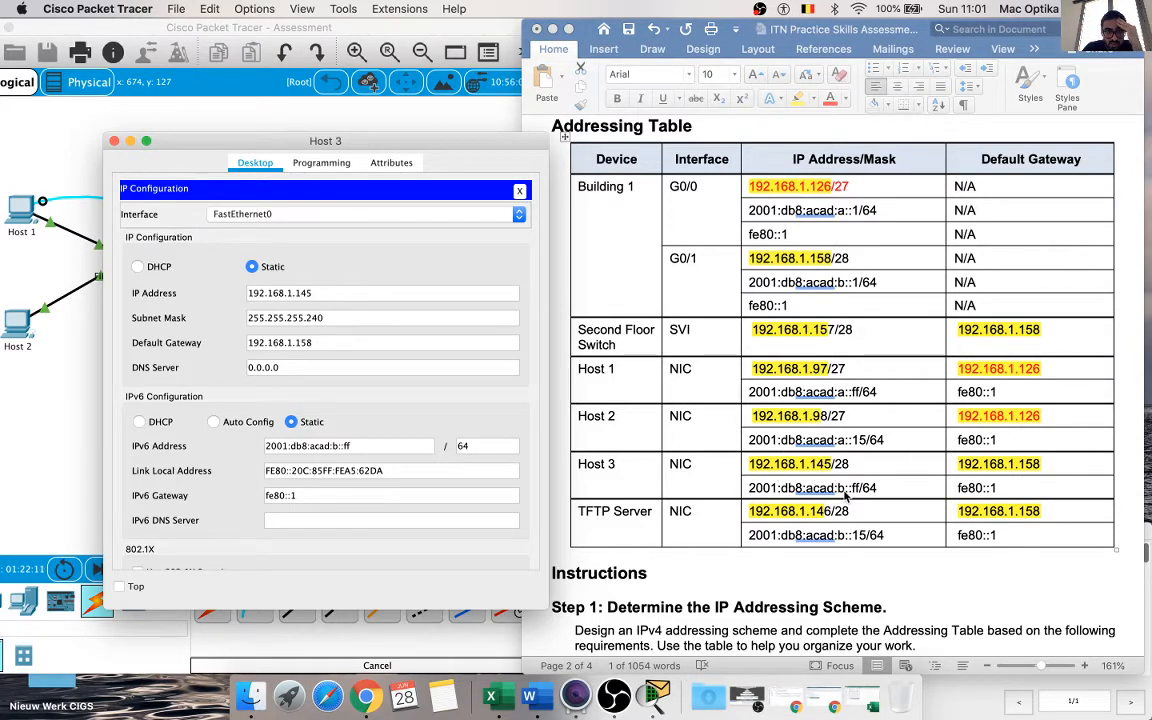
scroll(849, 485, "down", 10)
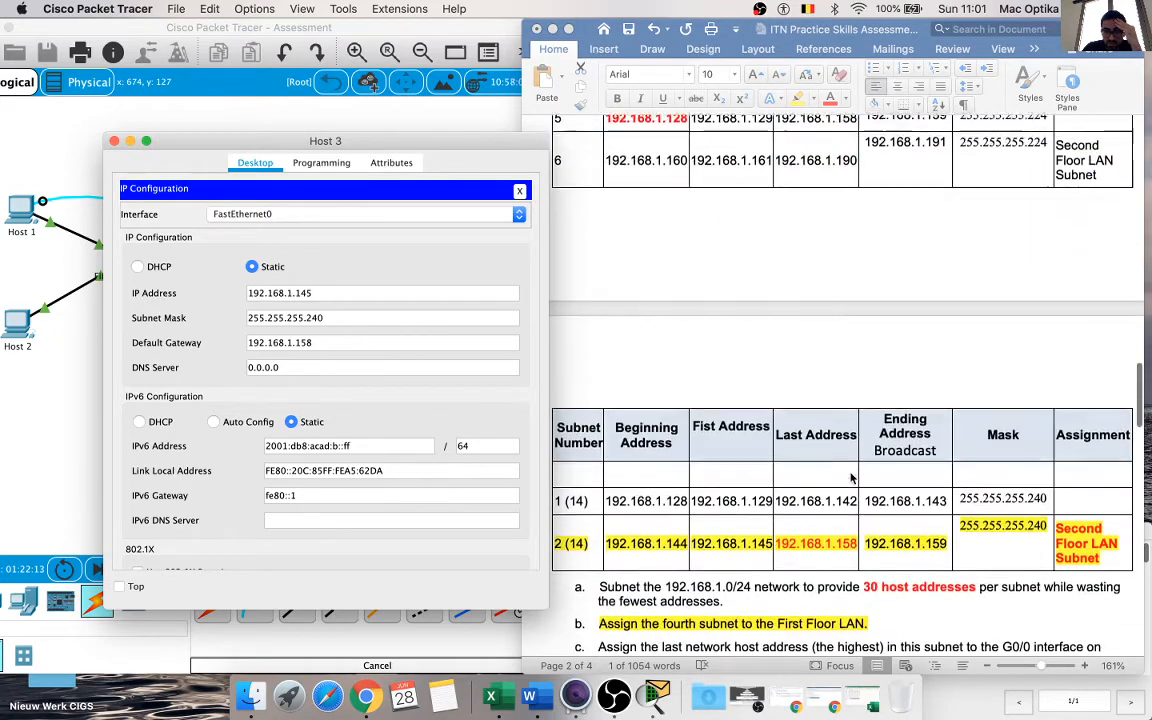
scroll(851, 478, "up", 10)
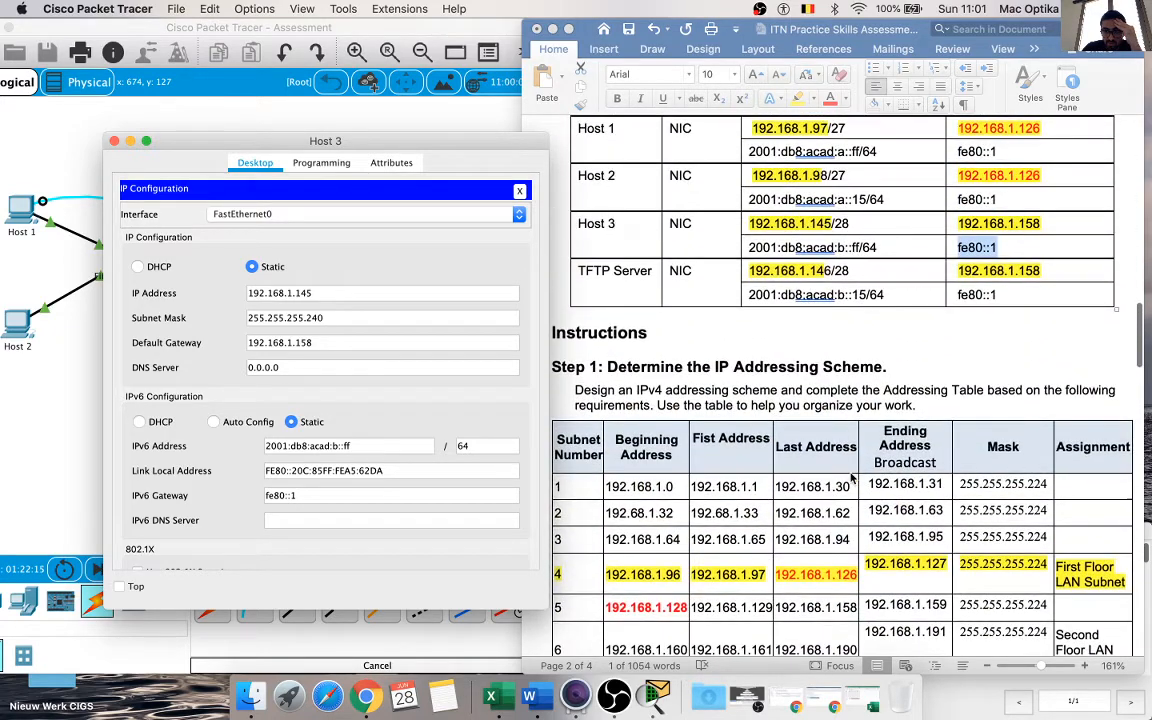
scroll(851, 480, "up", 6)
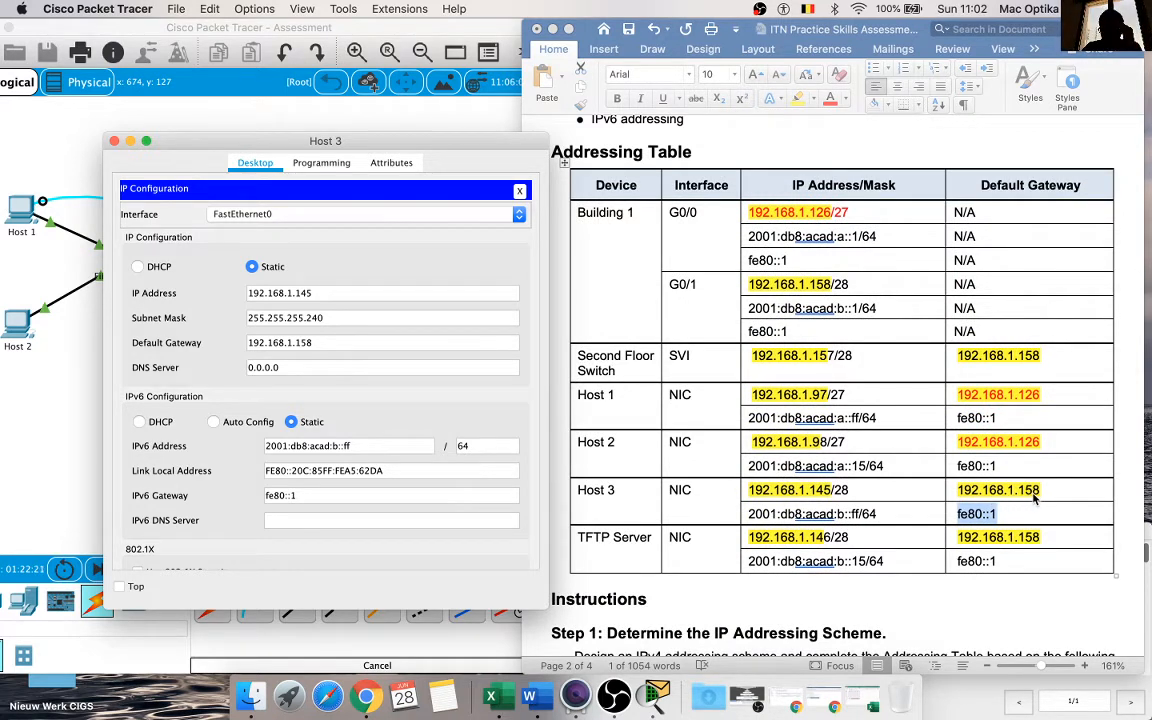
Step: Close Host 3's window and open the TFTP Server's IP Configuration beside the Addressing Table
left_click(798, 538)
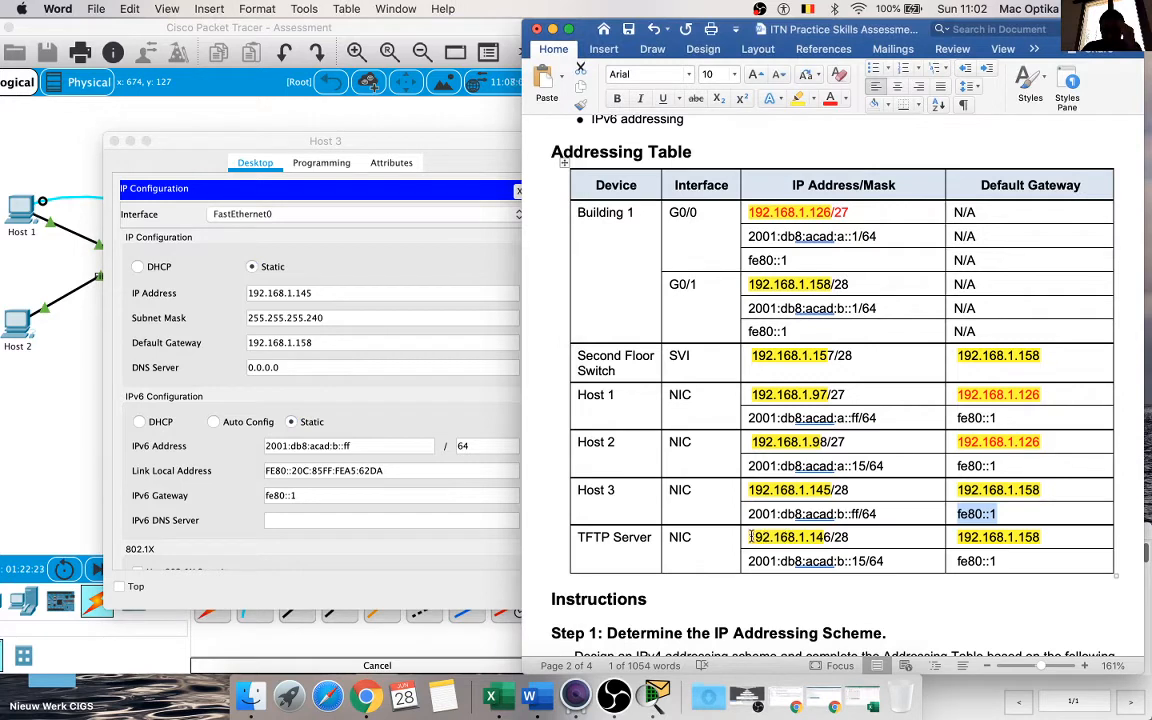
left_click(857, 538)
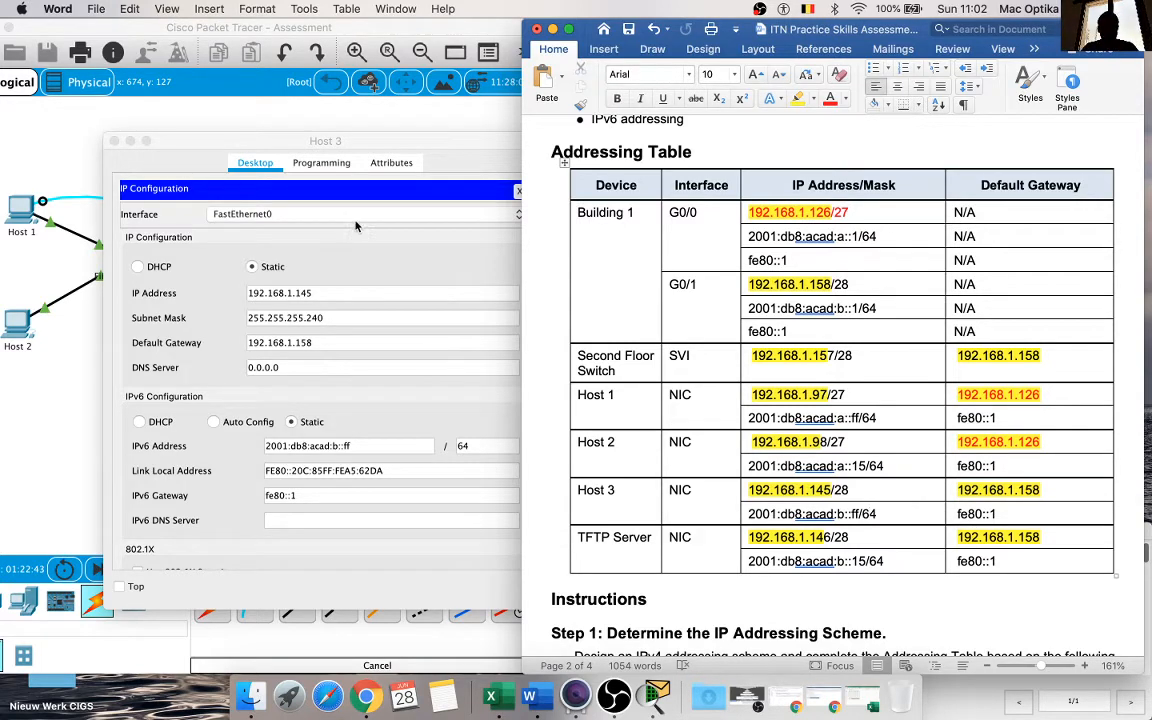
left_click(113, 143)
left_click(478, 302)
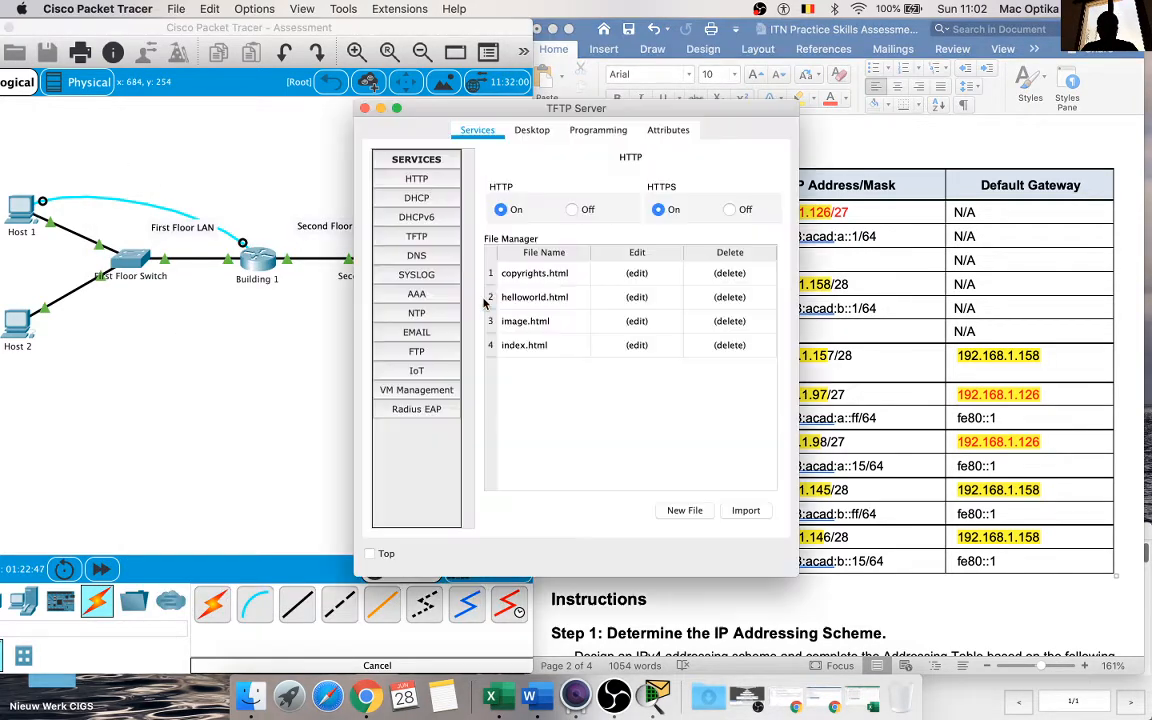
left_click_drag(554, 114, 263, 113)
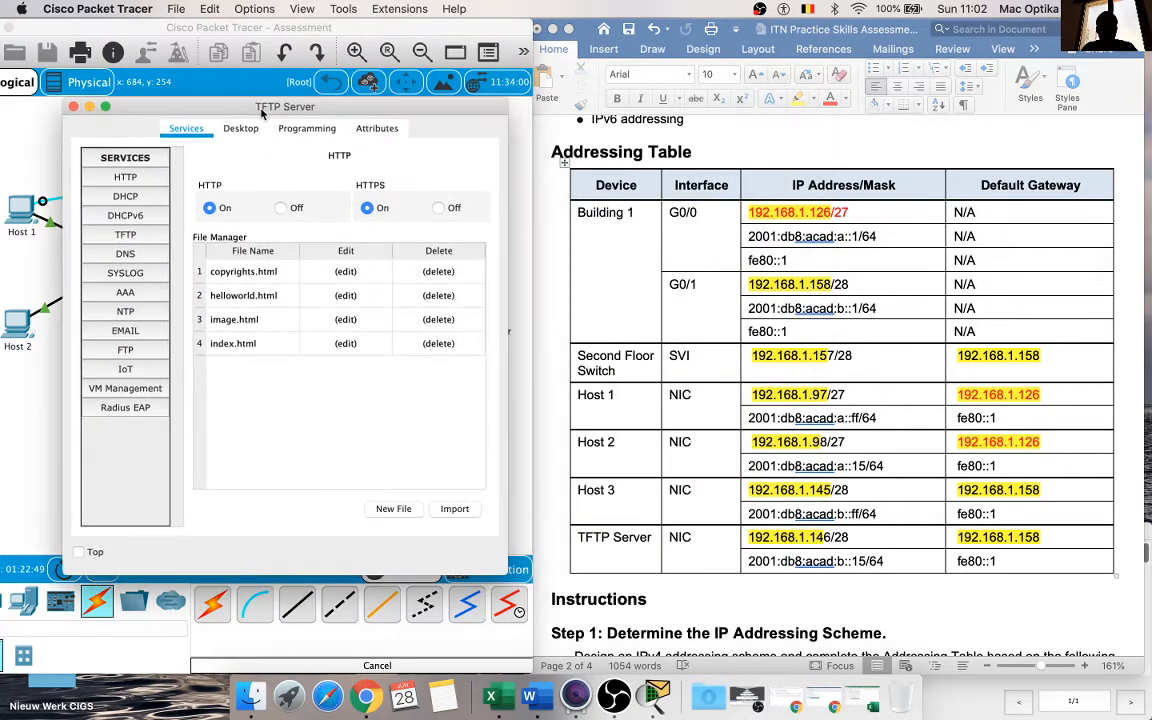
left_click(241, 128)
left_click(150, 198)
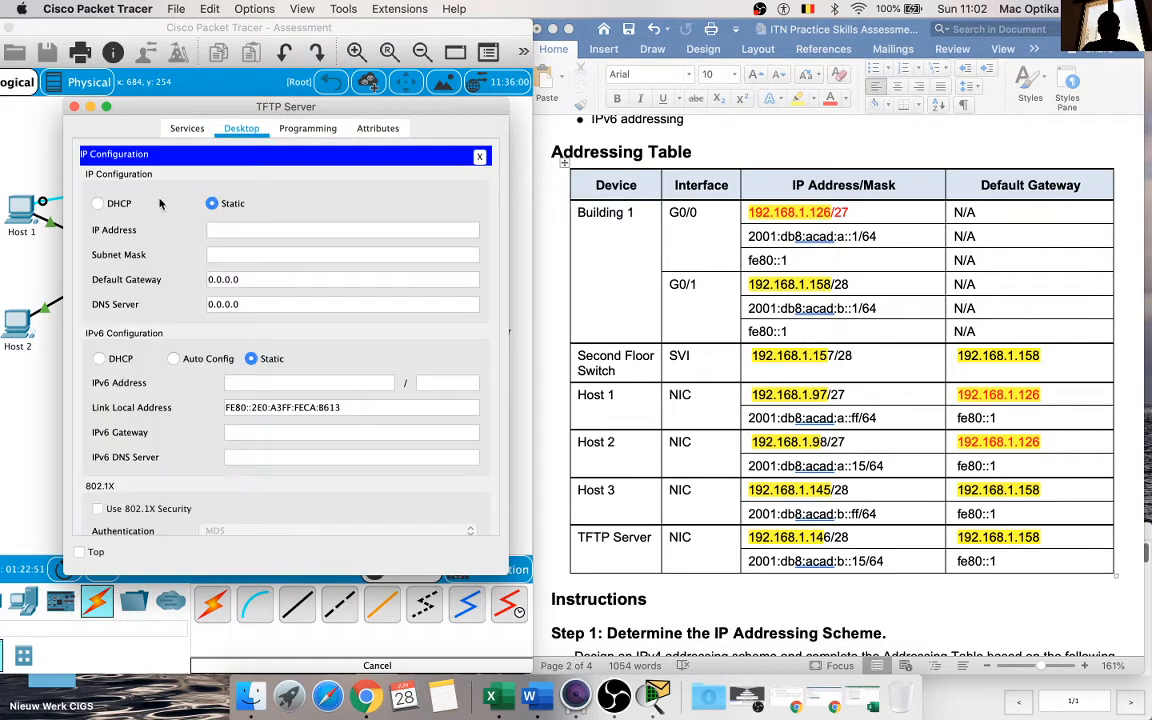
left_click_drag(350, 104, 312, 126)
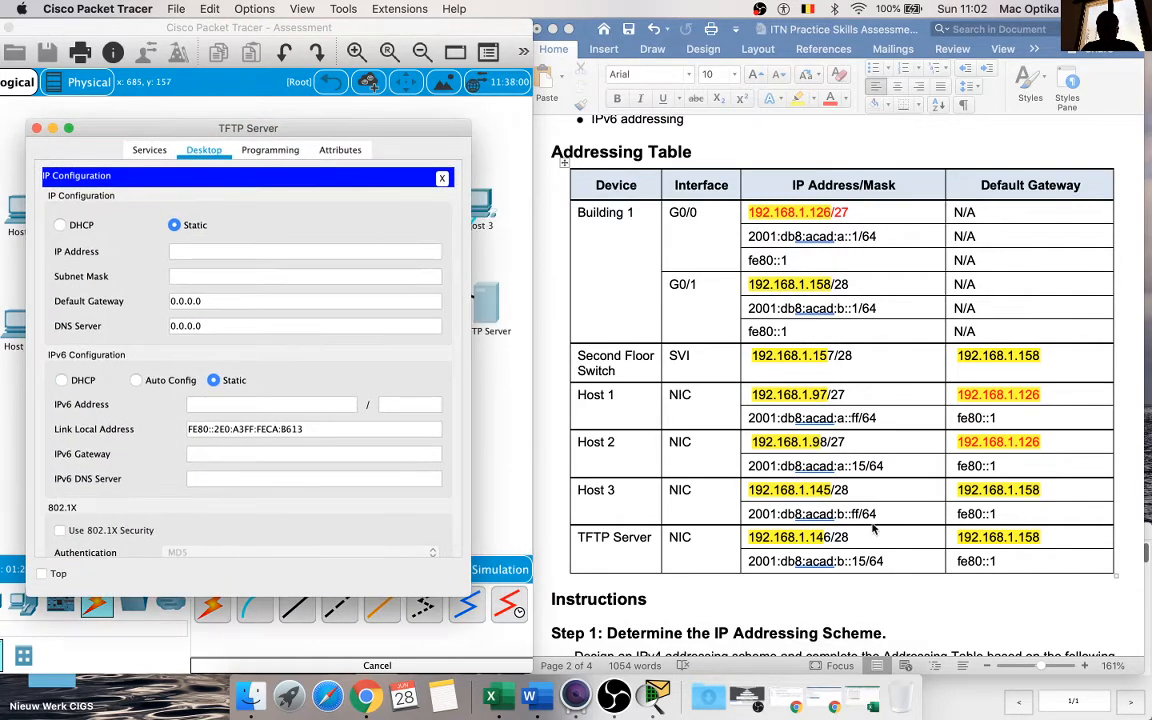
Step: Set the TFTP Server's IPv4 address to 192.168.1.146, copied from the Addressing Table without the /28 suffix
left_click(890, 555)
left_click_drag(852, 540, 751, 541)
key("super+c")
left_click(185, 251)
key("super+v")
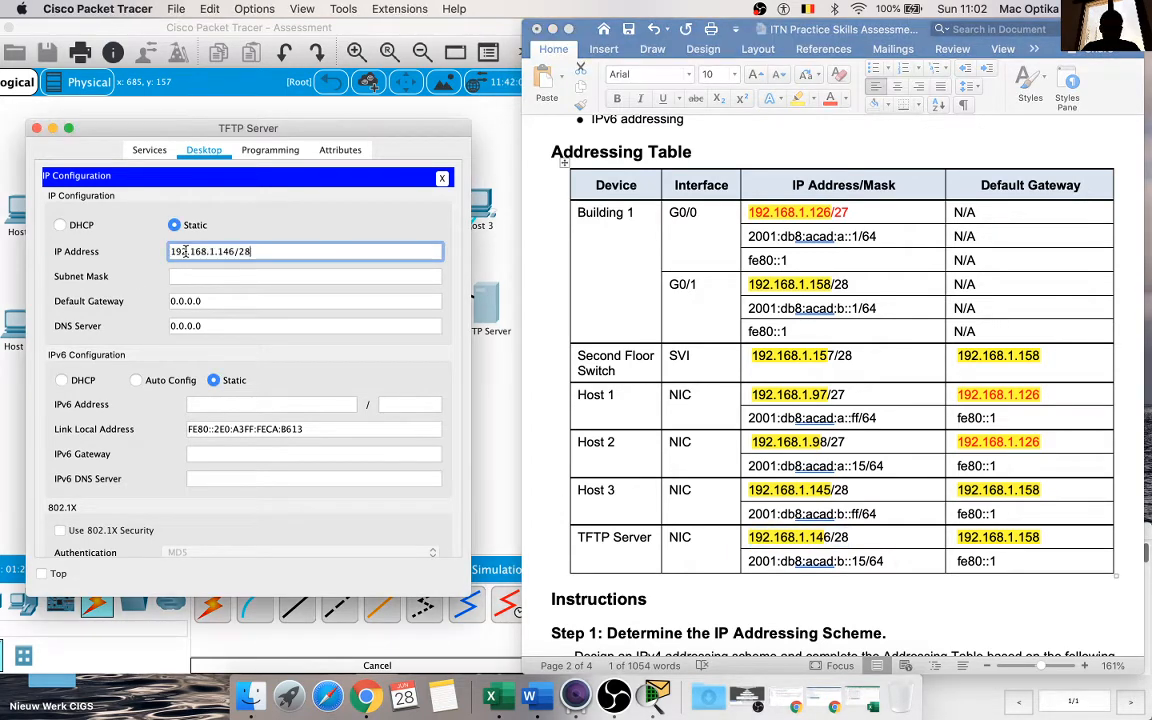
key("BackSpace")
key("BackSpace")
key("BackSpace")
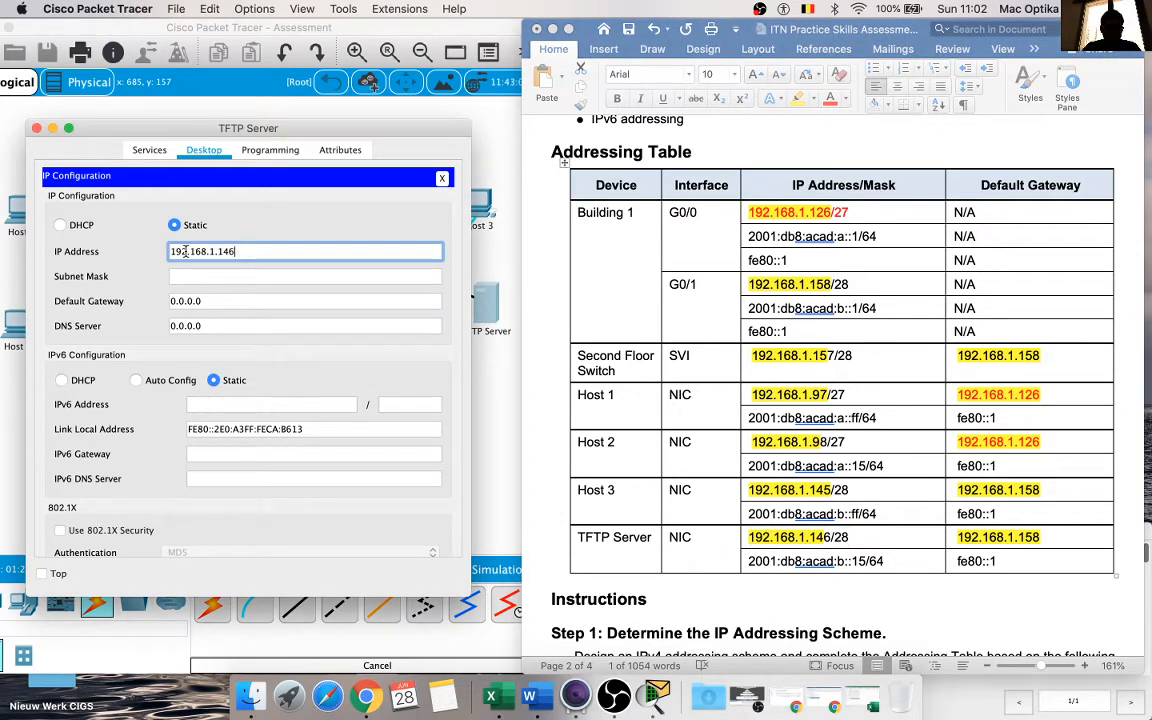
Step: Set the TFTP Server's subnet mask to 255.255.255.240 and its IPv4 default gateway to 192.168.1.158
left_click(316, 279)
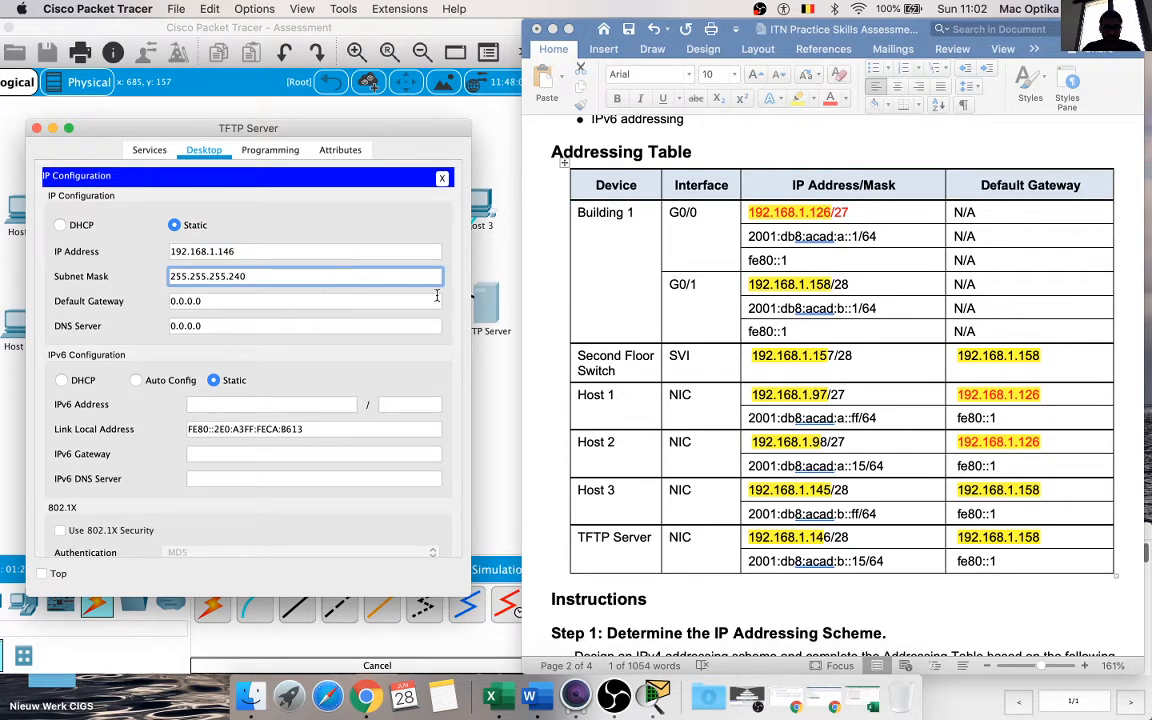
left_click(944, 473)
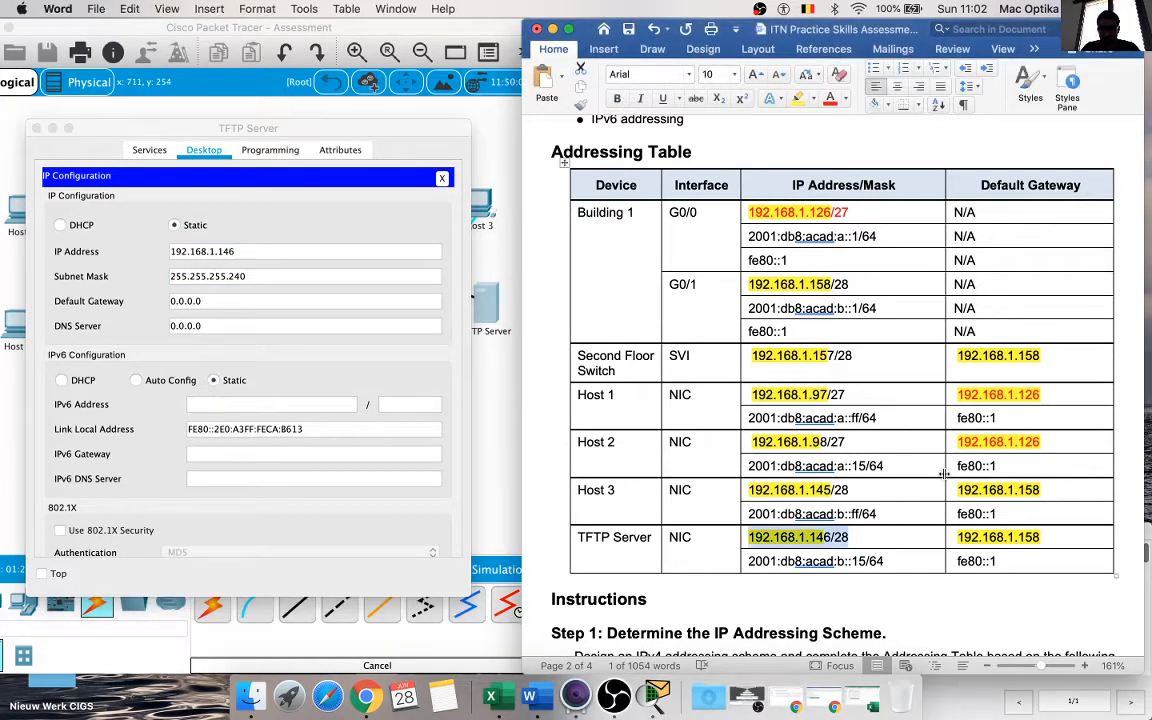
left_click_drag(1038, 537, 966, 543)
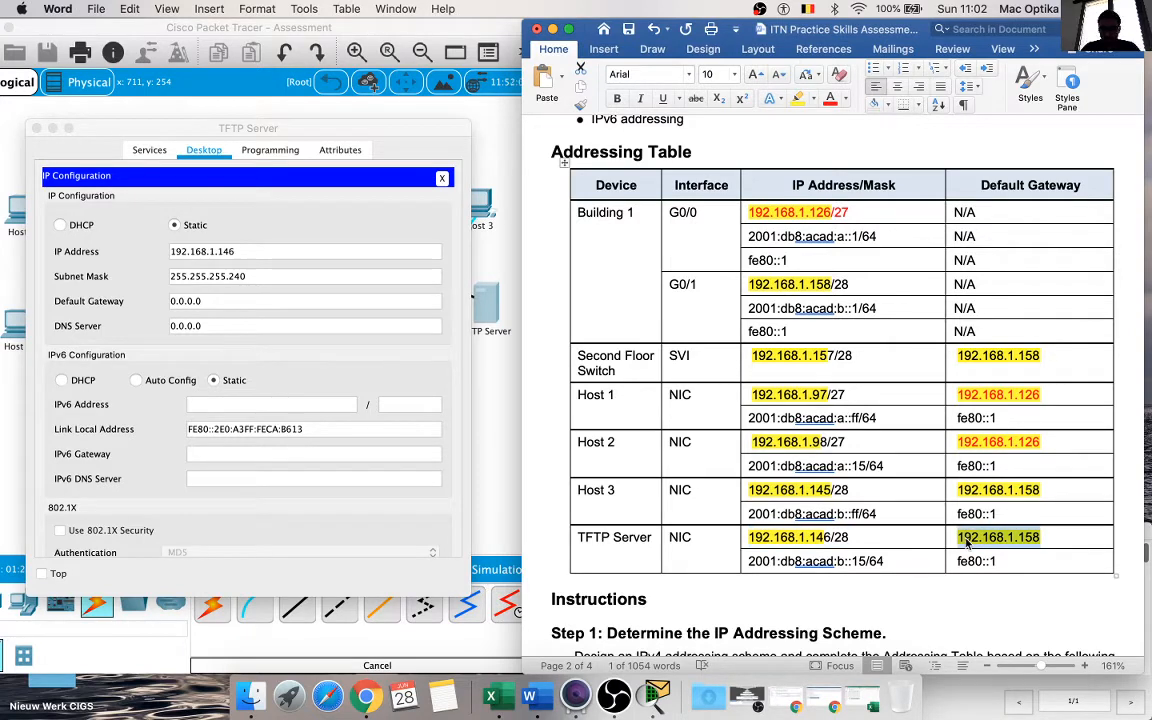
left_click_drag(241, 307, 137, 302)
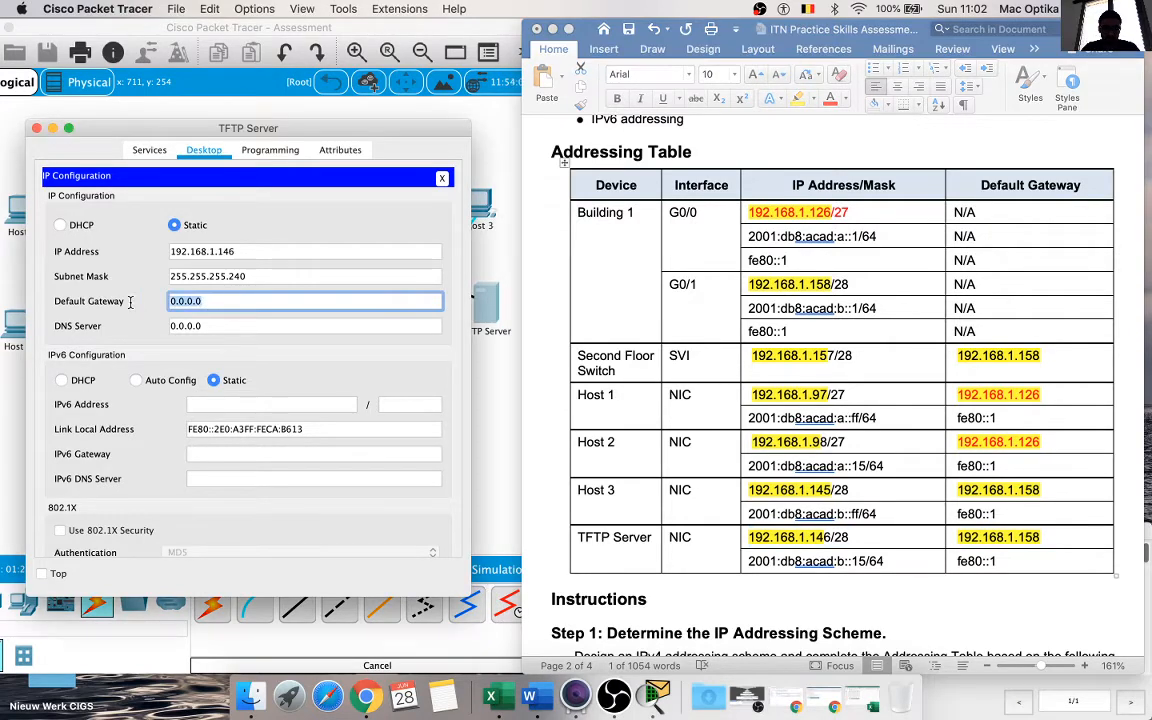
key("super+v")
left_click(431, 227)
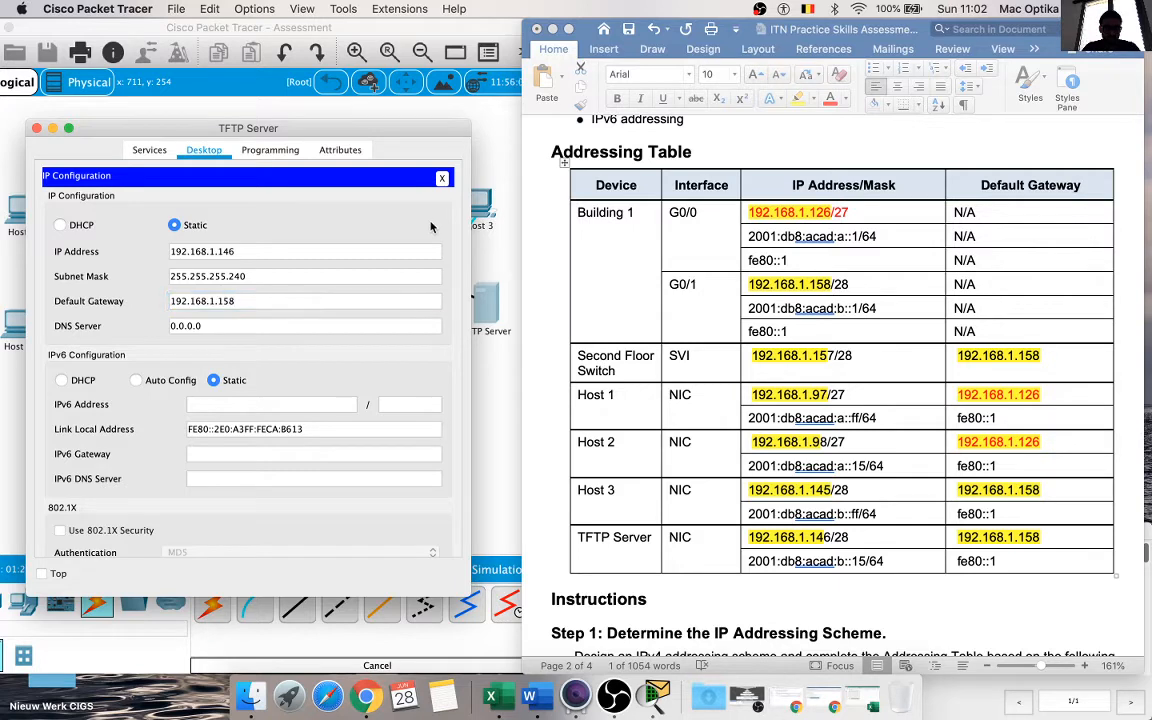
Step: Set the TFTP Server's IPv6 address to 2001:db8:acad:b::15 with prefix length 64, copied from the Addressing Table
left_click_drag(1041, 540, 753, 562)
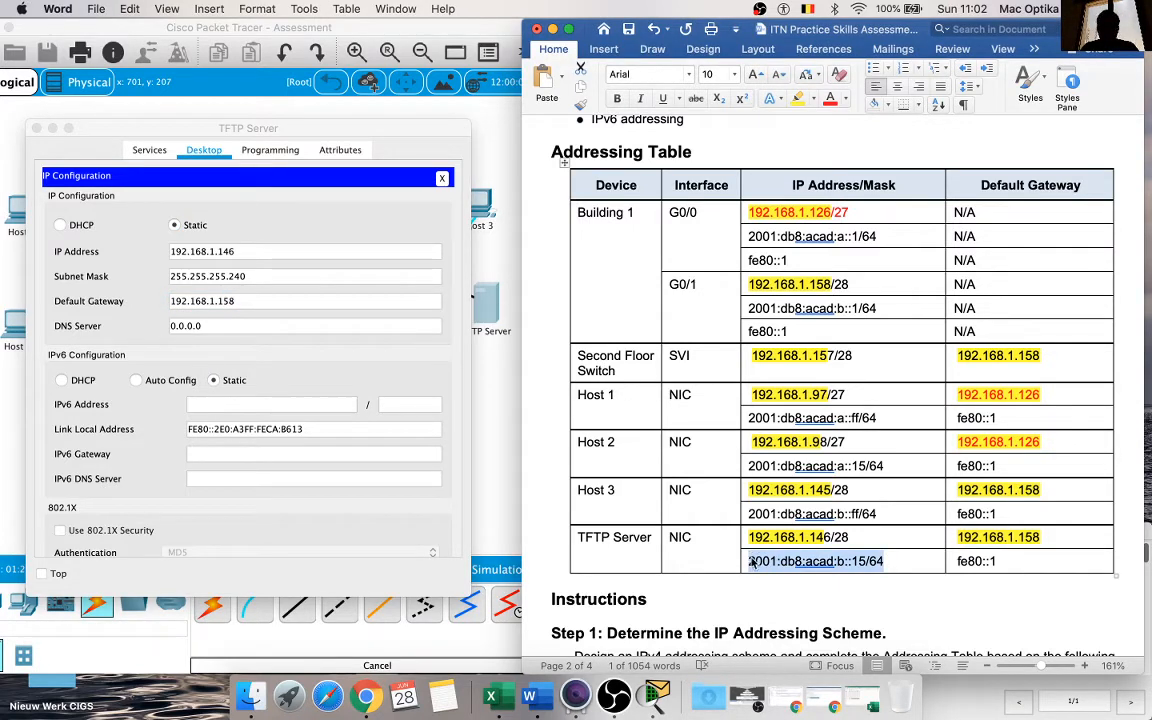
left_click(267, 404)
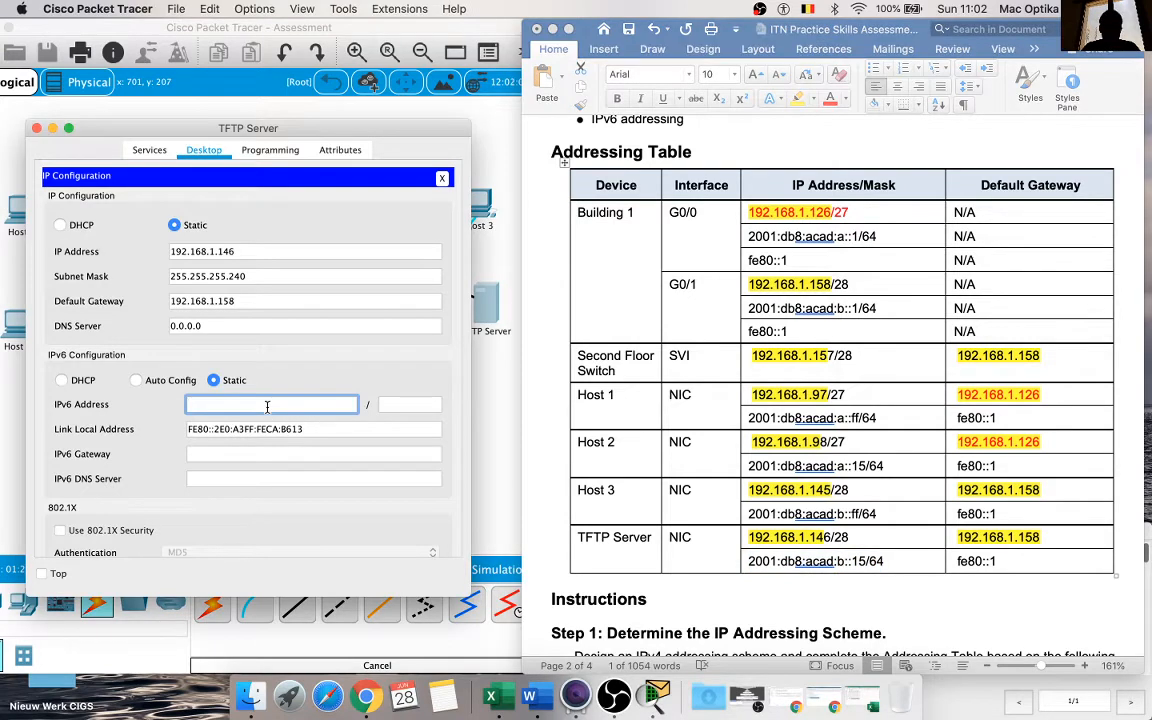
key("super+v")
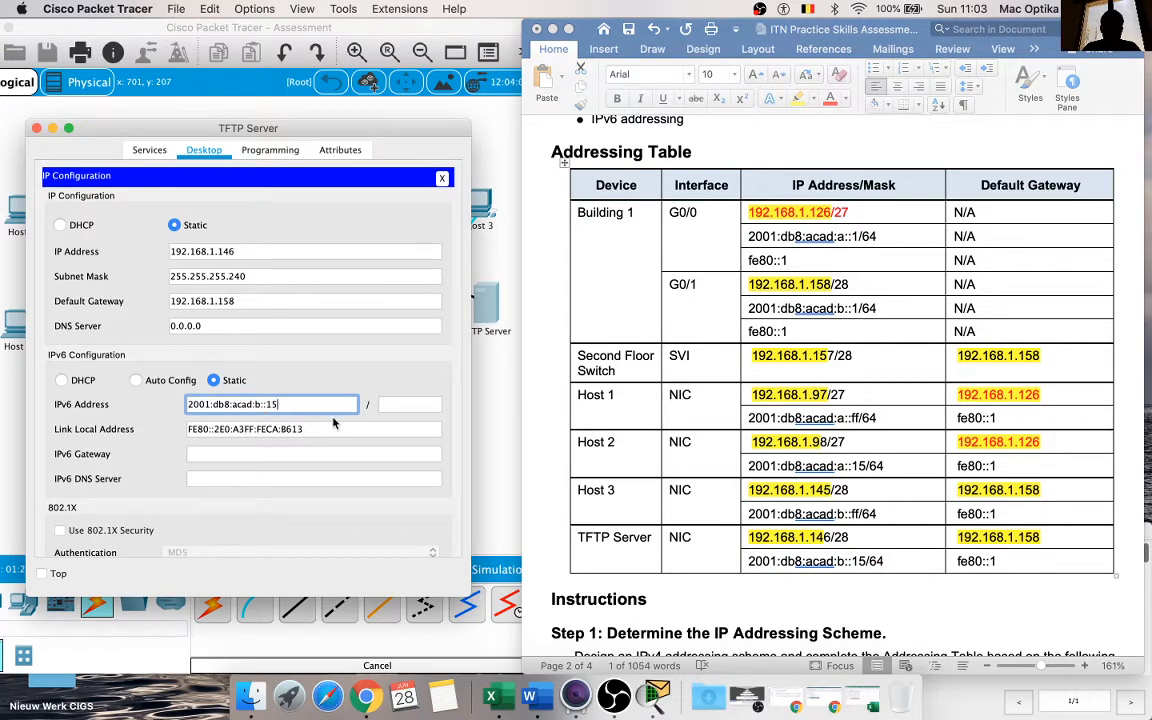
left_click(395, 404)
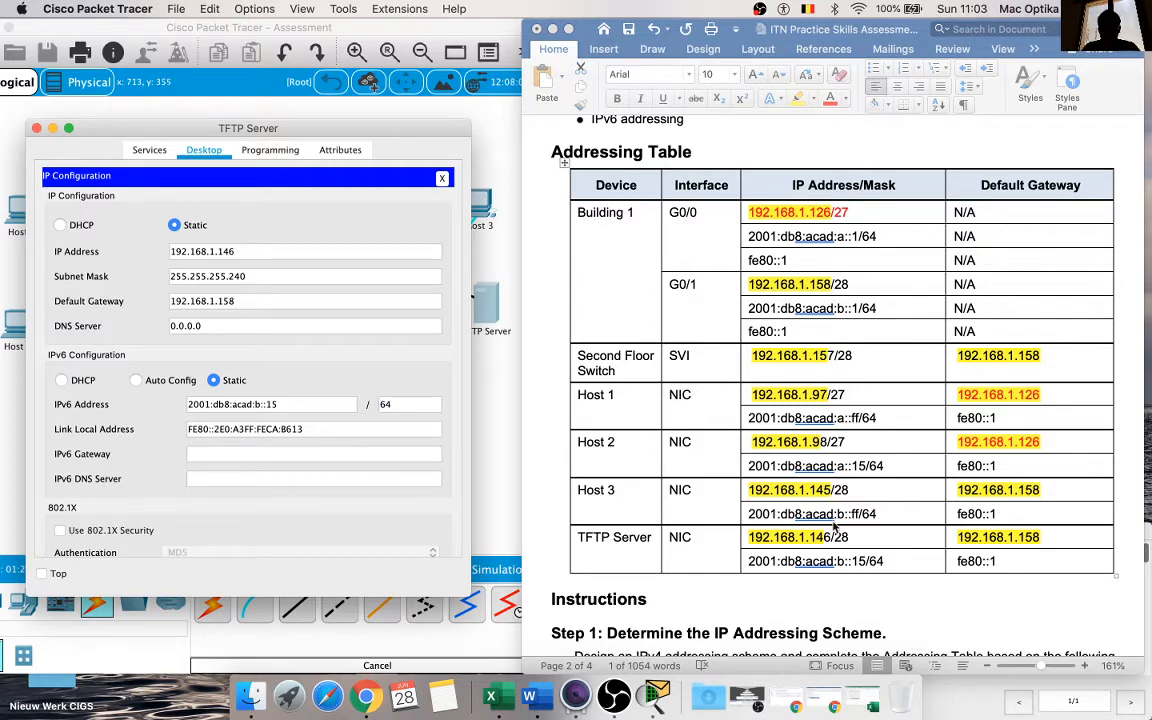
Step: Try to set the TFTP Server's IPv6 gateway to fe80::1, copied from the Addressing Table
left_click(734, 466)
left_click_drag(1012, 561, 950, 565)
key("super+c")
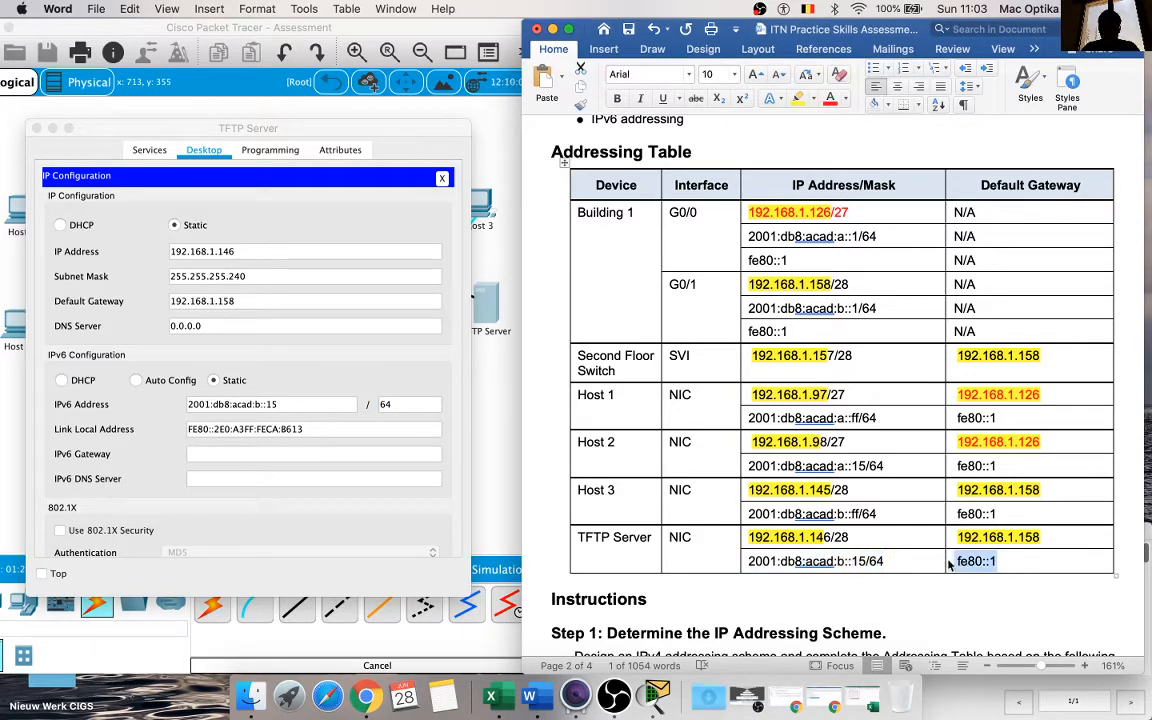
left_click(340, 453)
key("super+v")
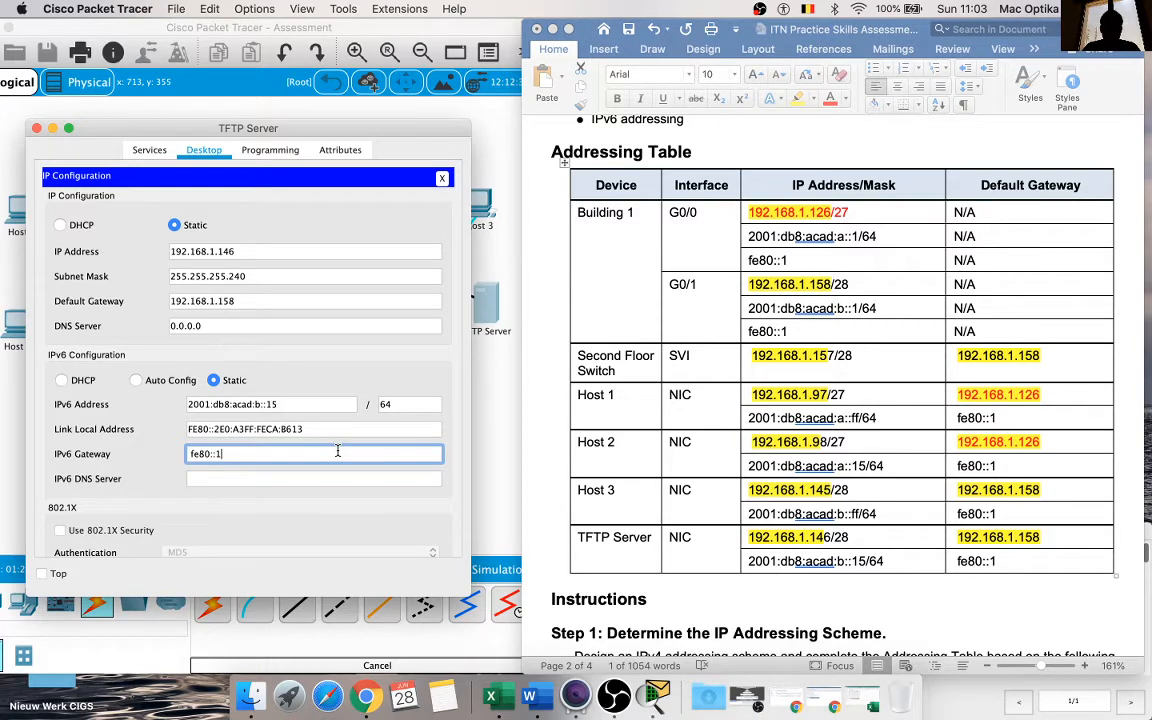
left_click(448, 363)
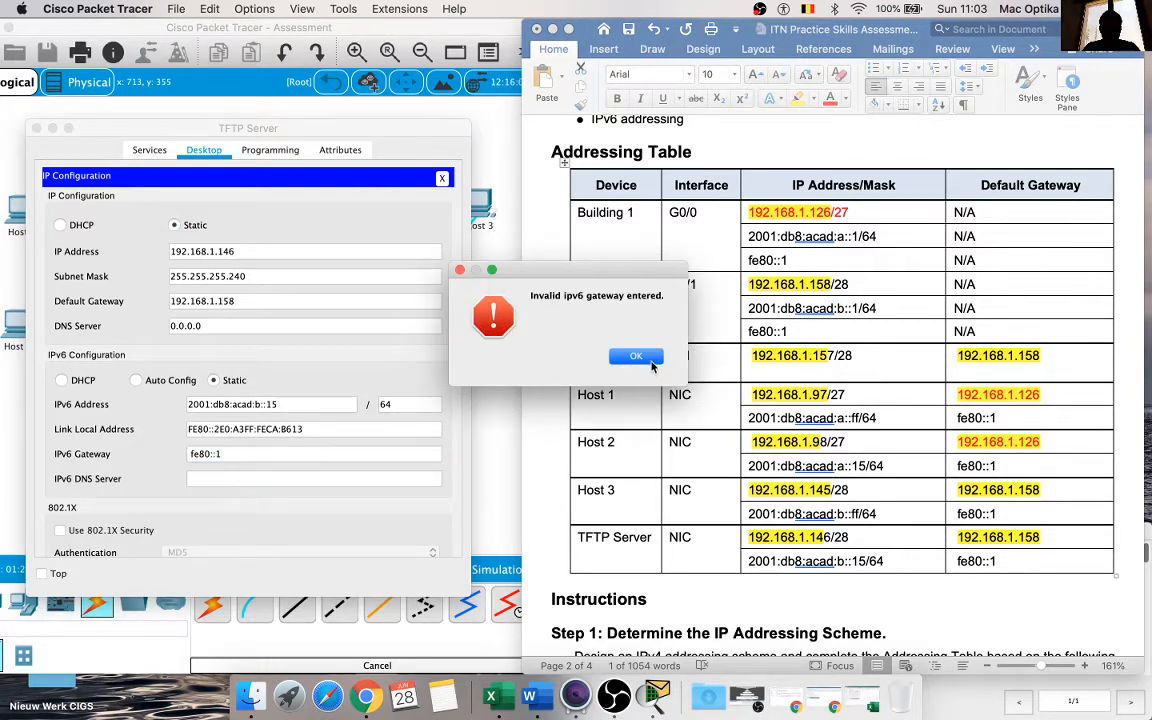
left_click(650, 360)
left_click(401, 453)
key("super+v")
left_click(452, 510)
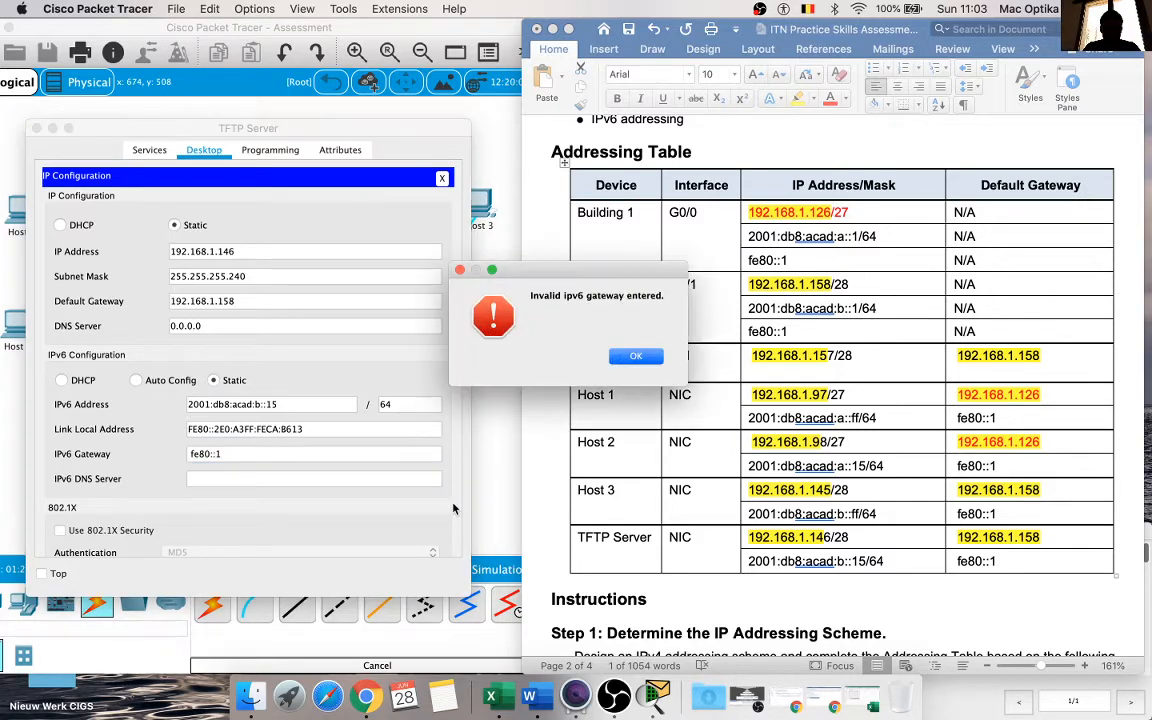
left_click(636, 356)
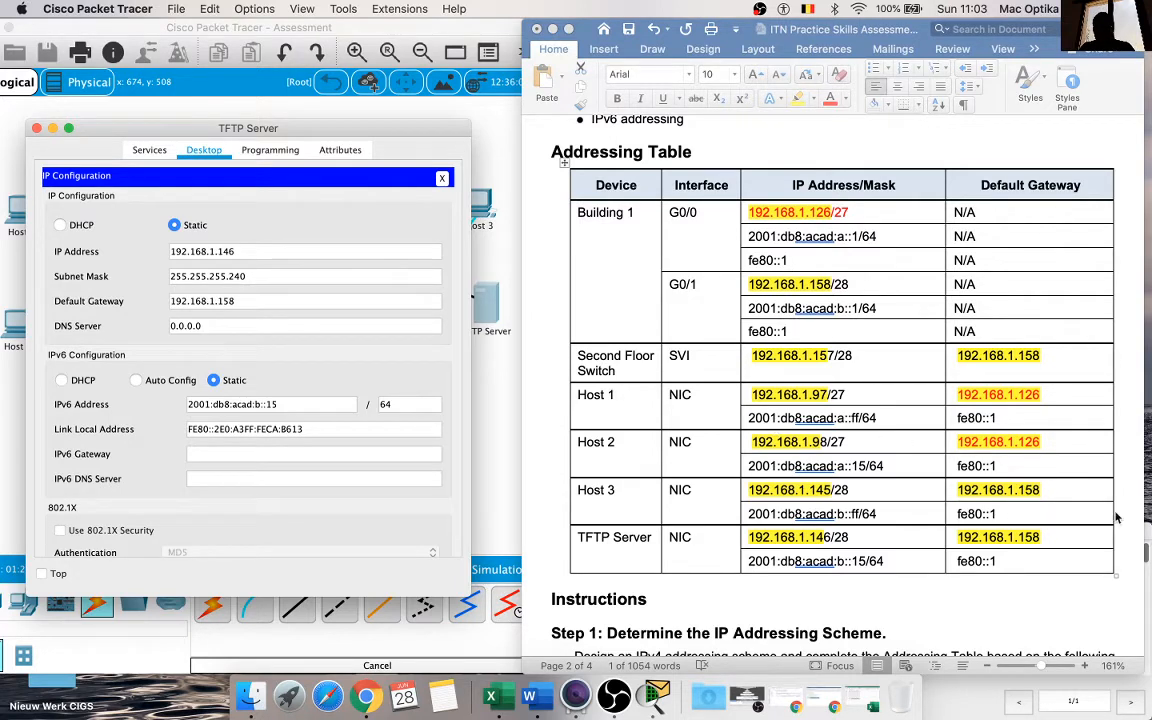
Step: Check the TFTP Server's addressing in the PT Activity instructions' Addressing Table against the completed table in the document
left_click(1149, 583)
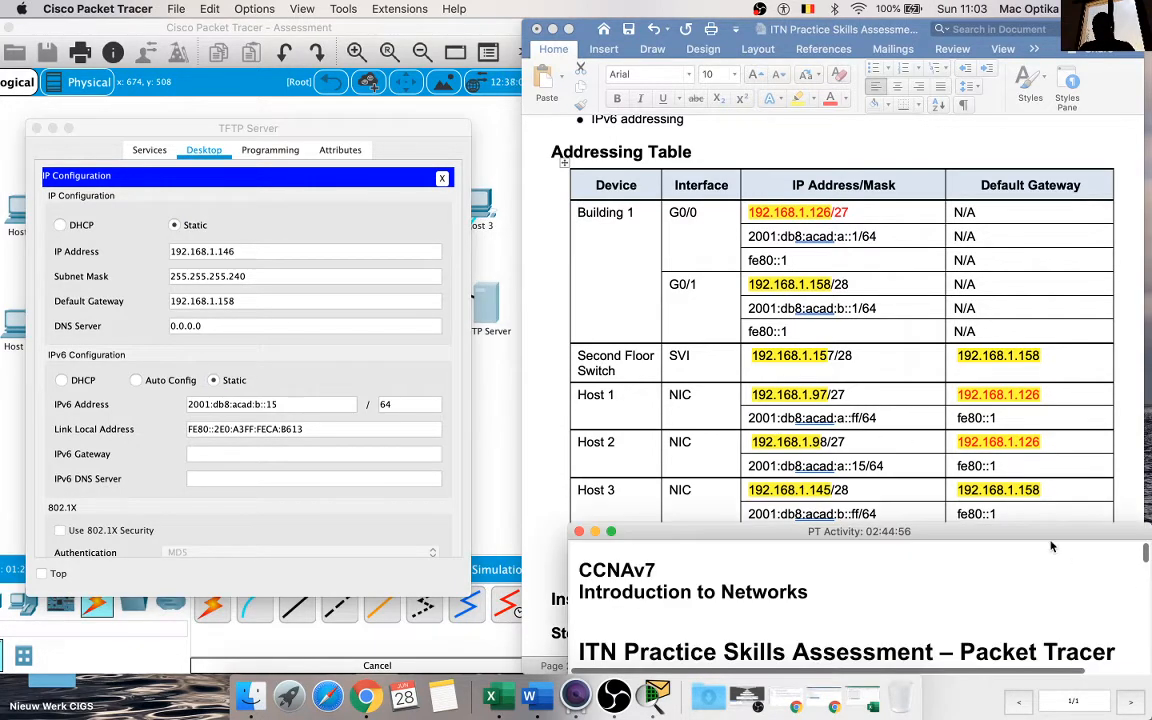
left_click_drag(1047, 534, 1030, 249)
left_click_drag(943, 238, 943, 44)
scroll(946, 170, "down", 10)
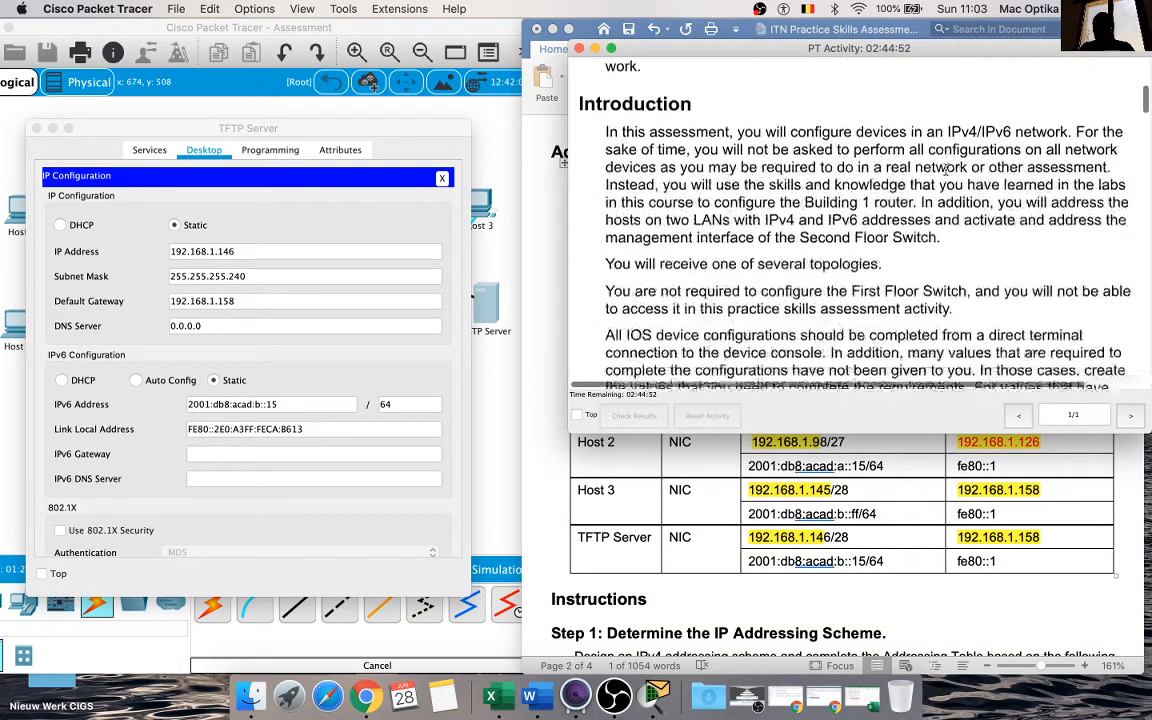
scroll(946, 170, "down", 10)
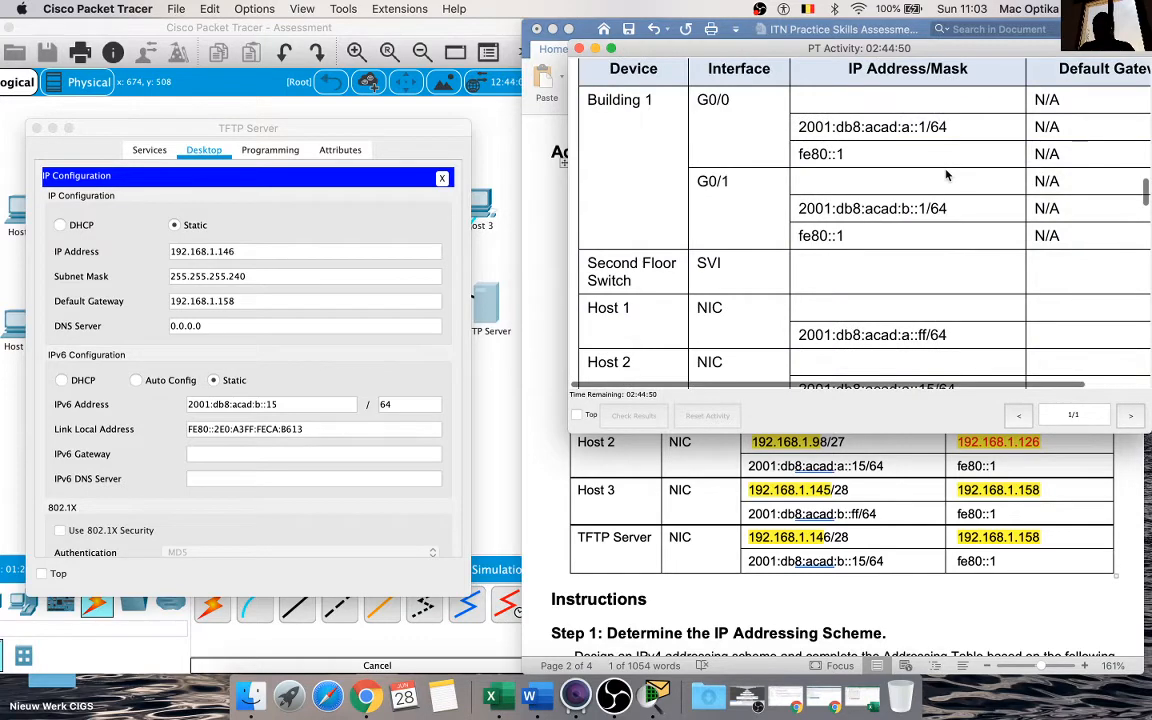
scroll(948, 175, "down", 3)
scroll(946, 174, "down", 8)
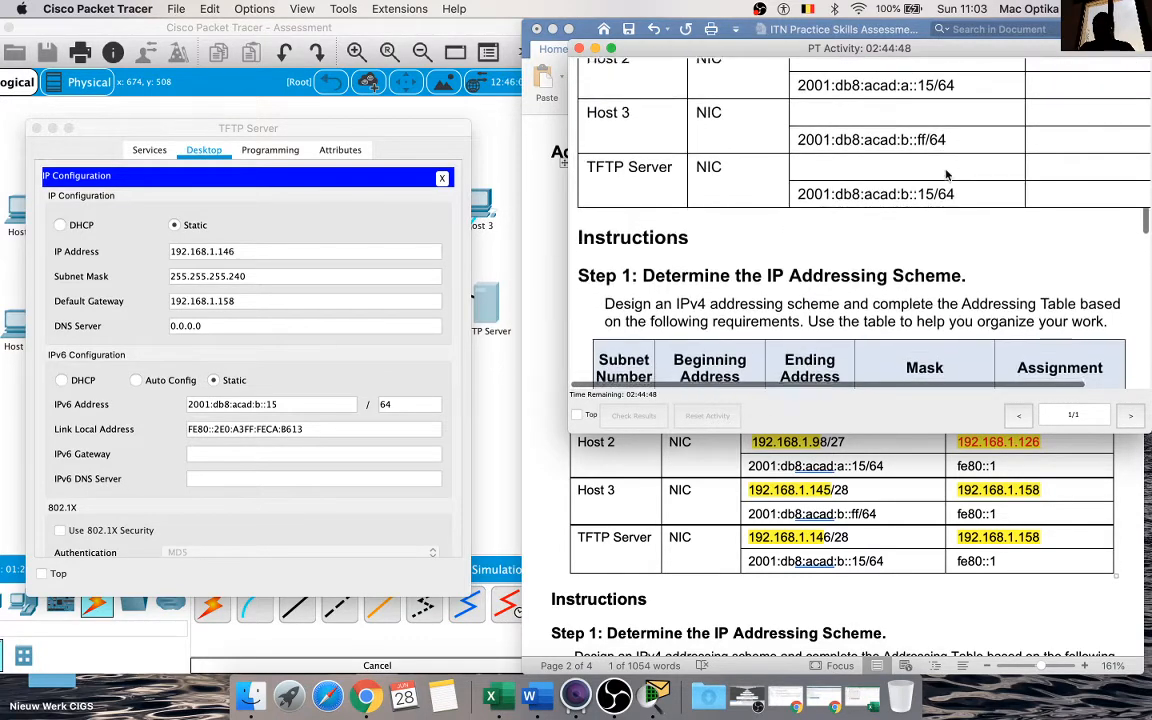
scroll(946, 172, "up", 3)
left_click_drag(912, 55, 916, 243)
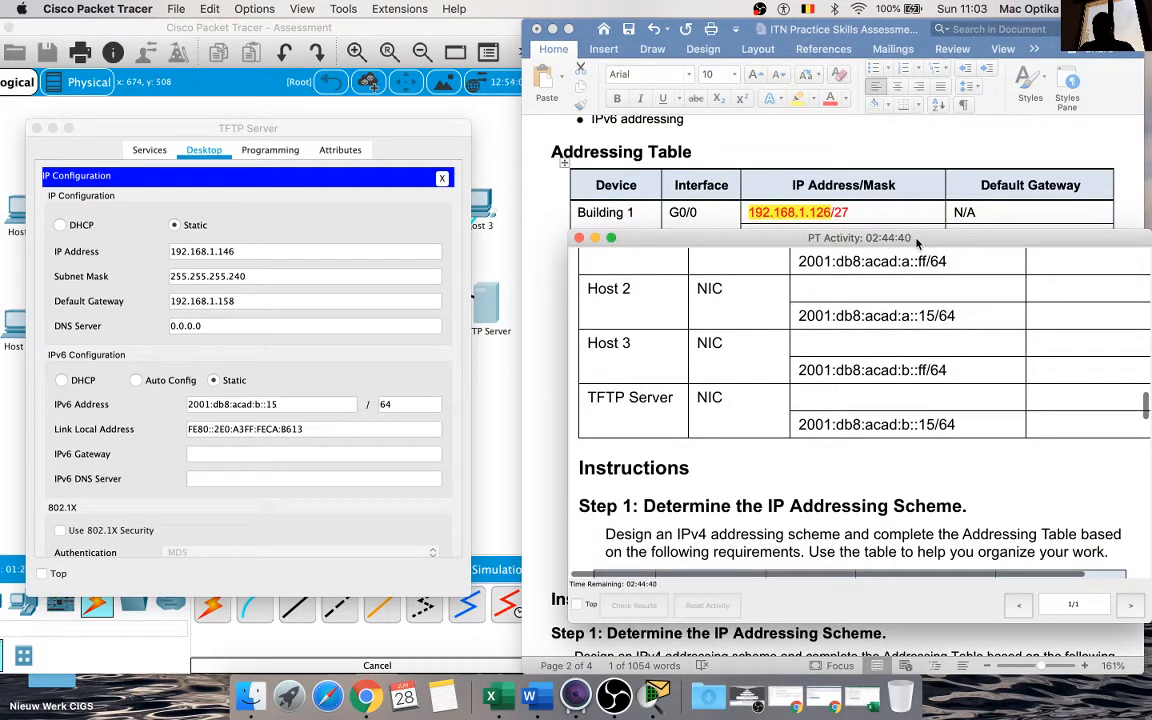
left_click_drag(917, 243, 945, 626)
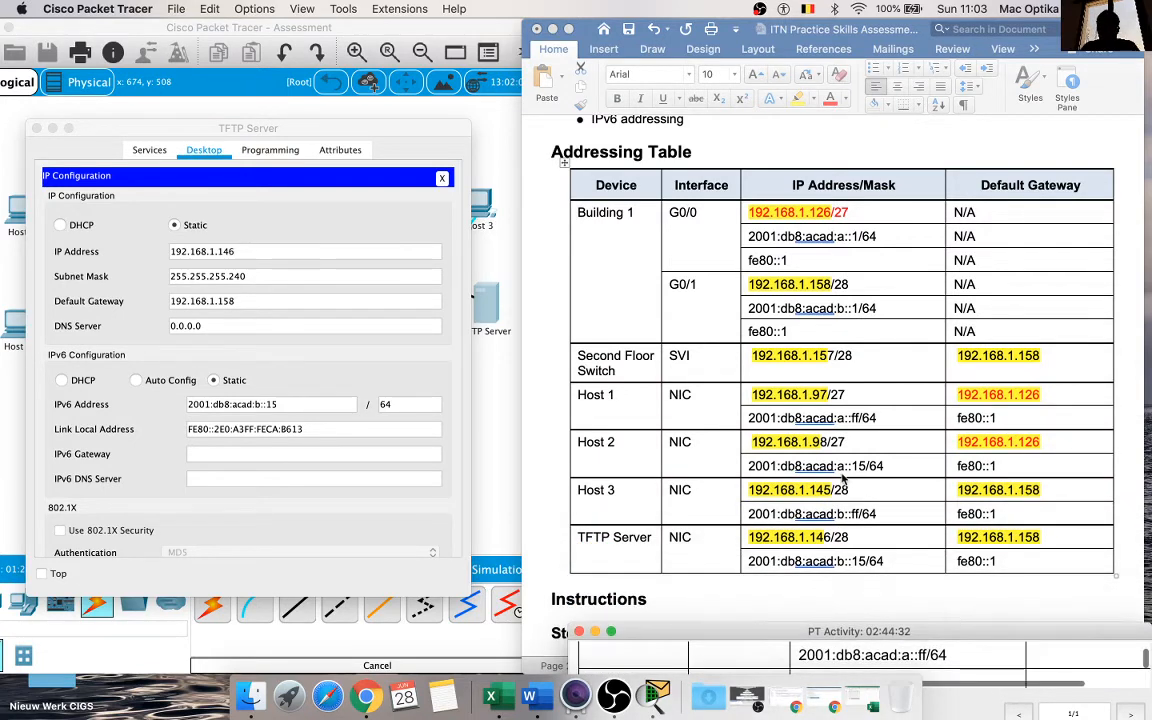
Step: Try again to enter fe80::1 as the TFTP Server's IPv6 gateway, copying it afresh from the document
left_click(412, 358)
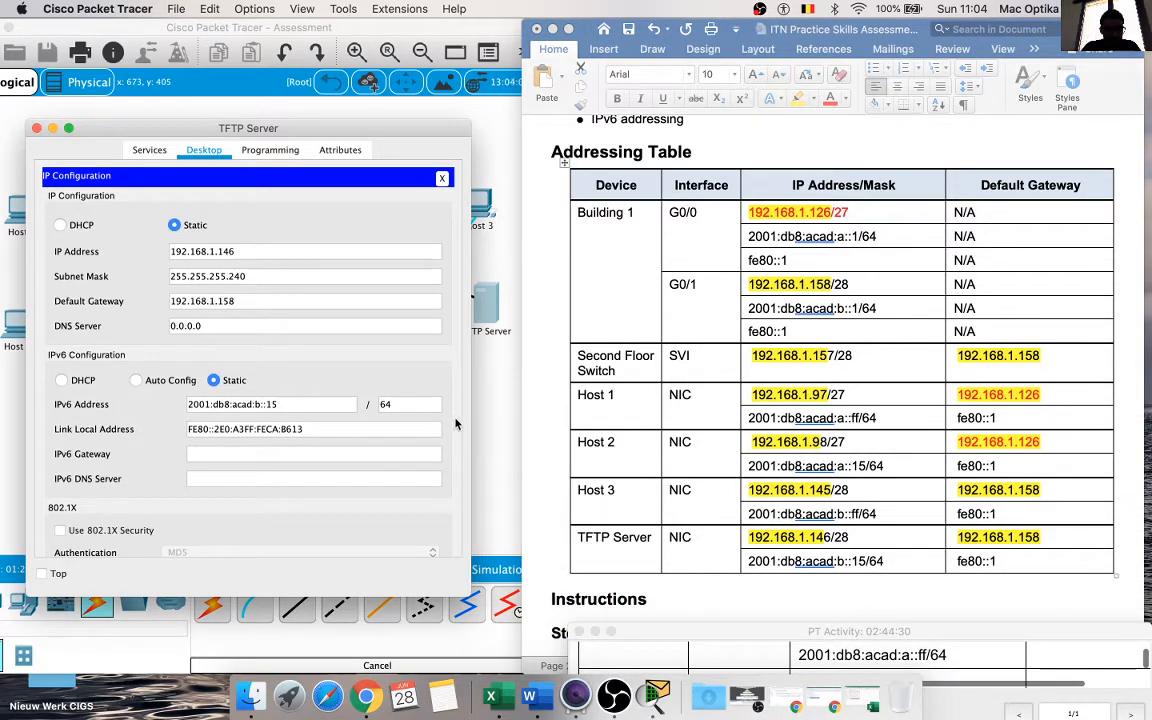
left_click(808, 552)
scroll(806, 548, "down", 3)
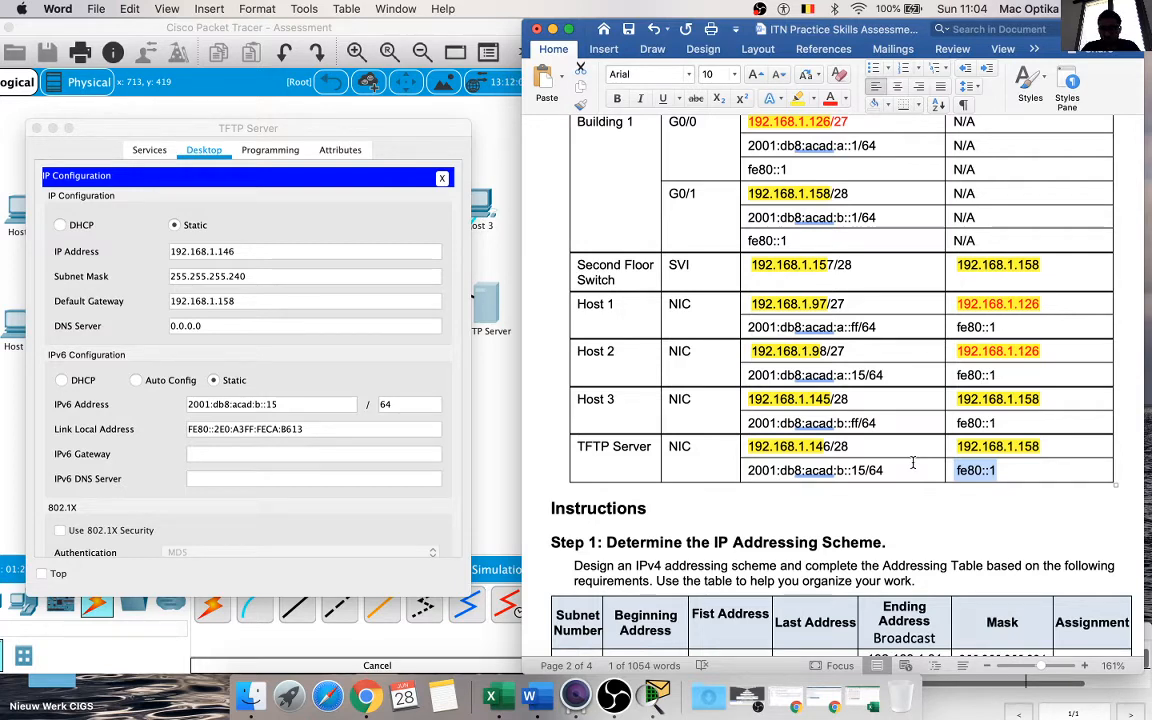
left_click(328, 453)
key("super+v")
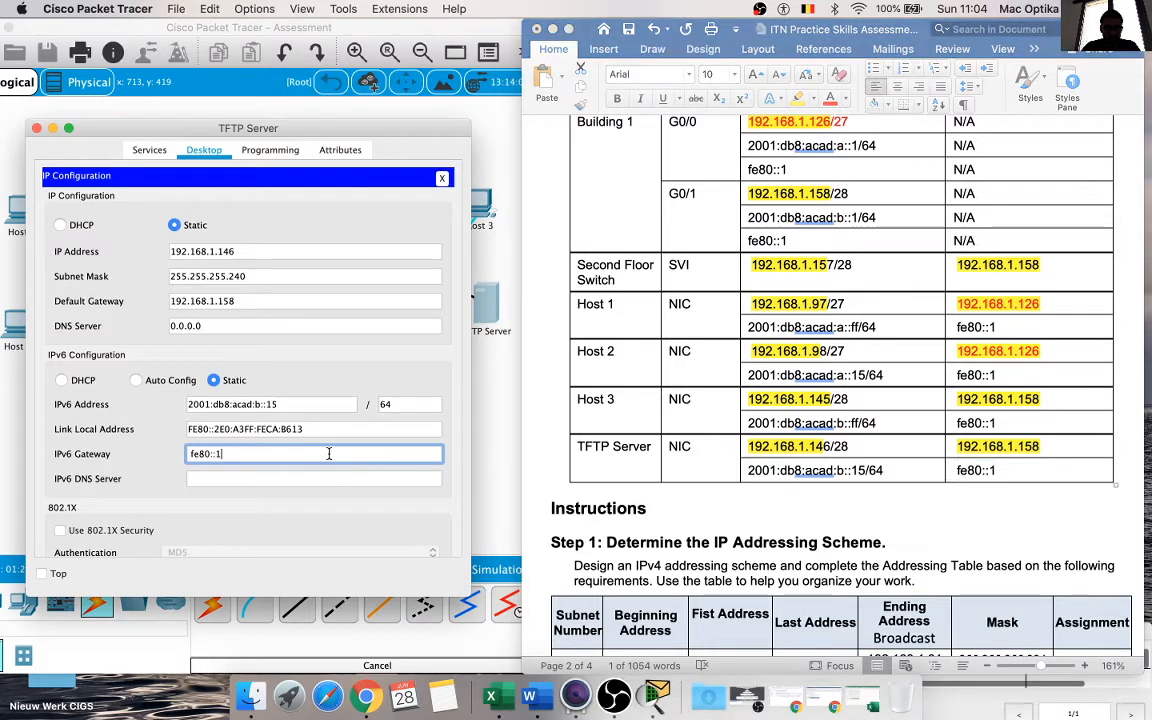
key("Return")
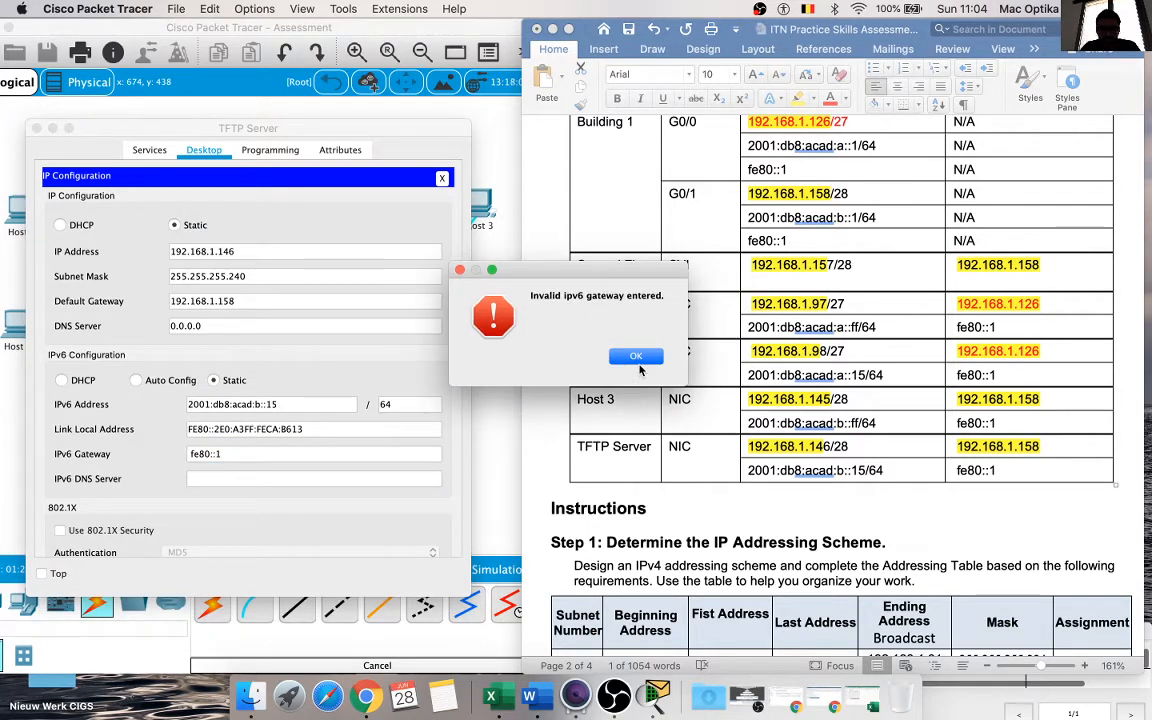
left_click(637, 358)
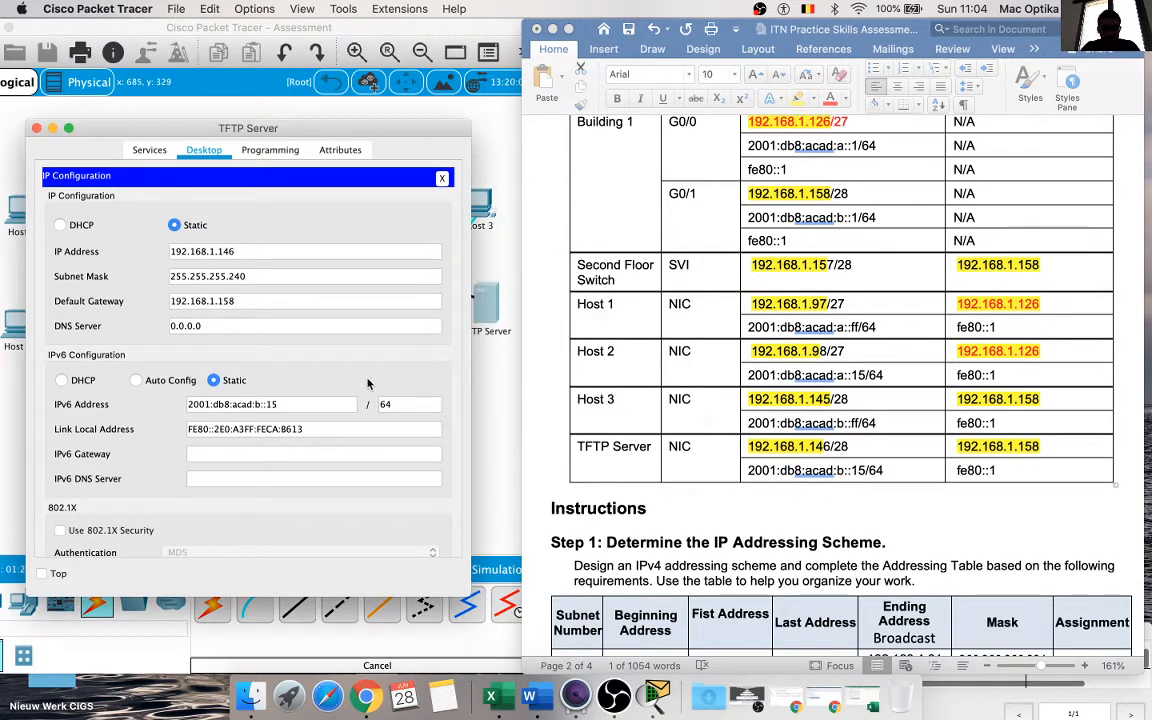
Step: Set the TFTP Server's IPv6 gateway to fe80::1, copied from the Addressing Table, and close the server's configuration window
left_click(805, 467)
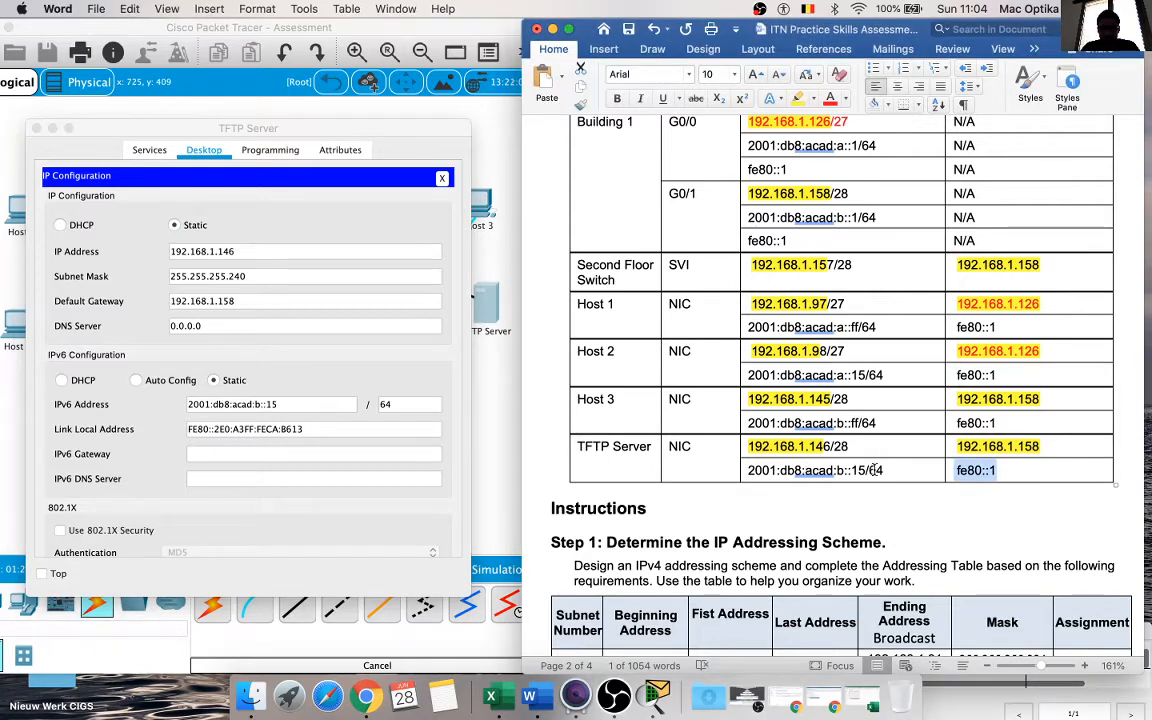
left_click_drag(884, 470, 773, 482)
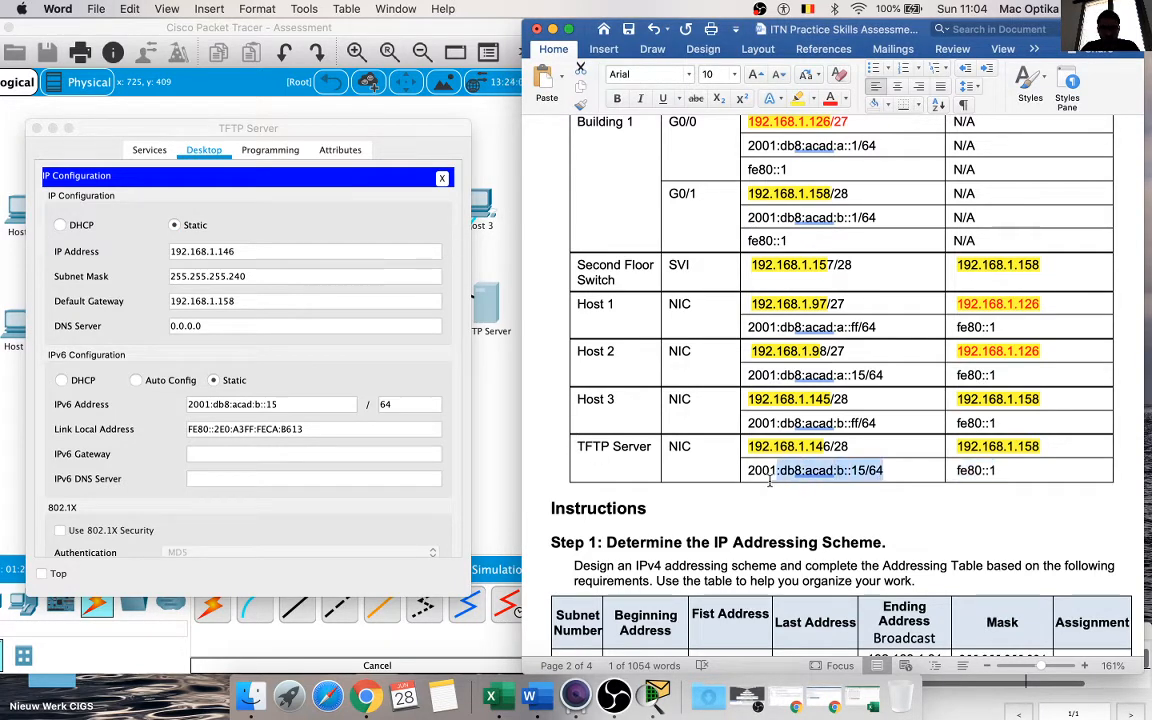
left_click(345, 405)
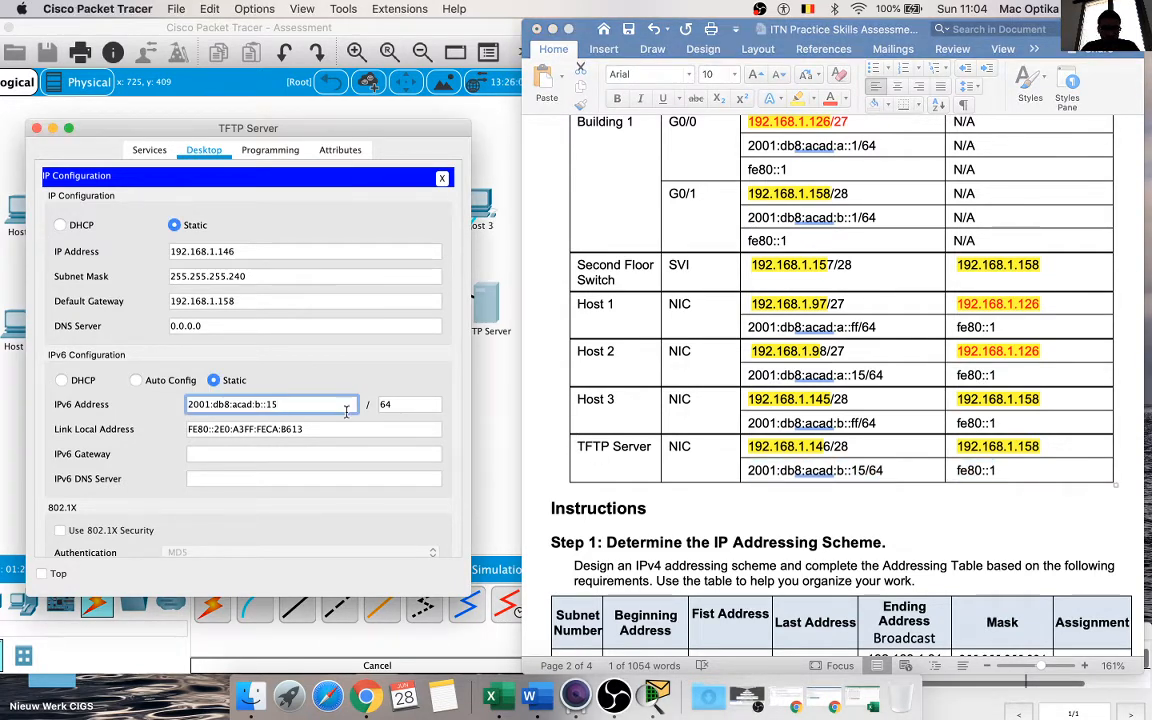
key("Tab")
key("Tab")
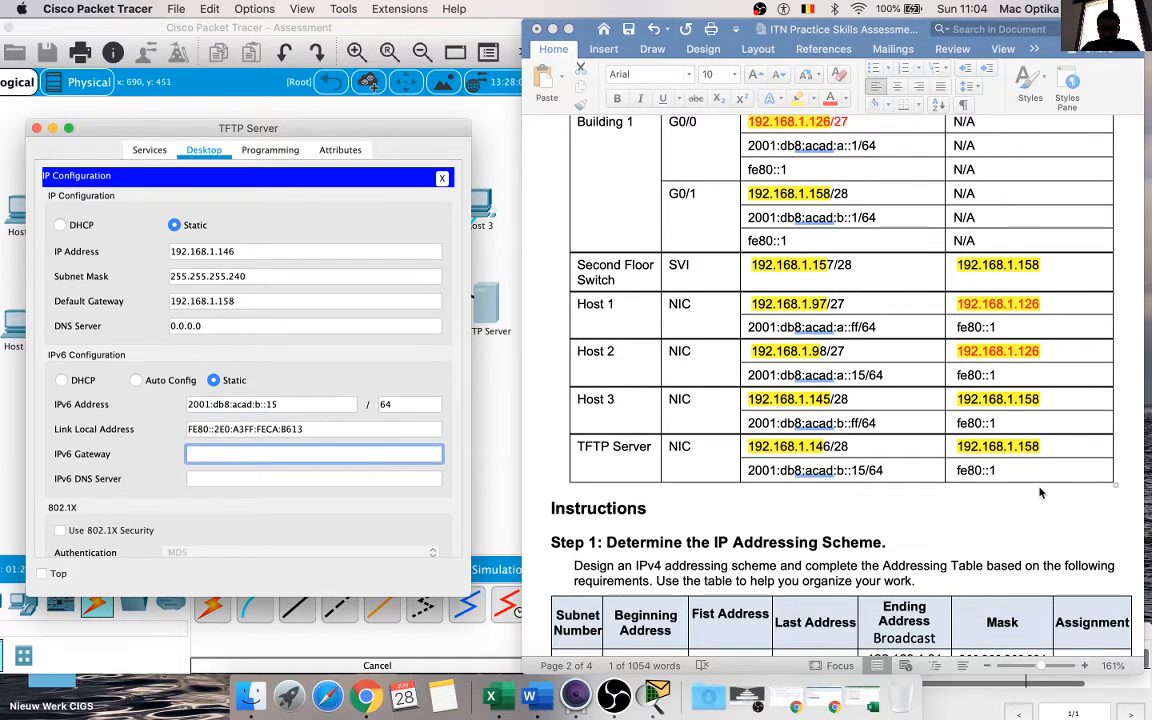
left_click(1005, 470)
left_click_drag(1005, 470, 965, 476)
key("super+c")
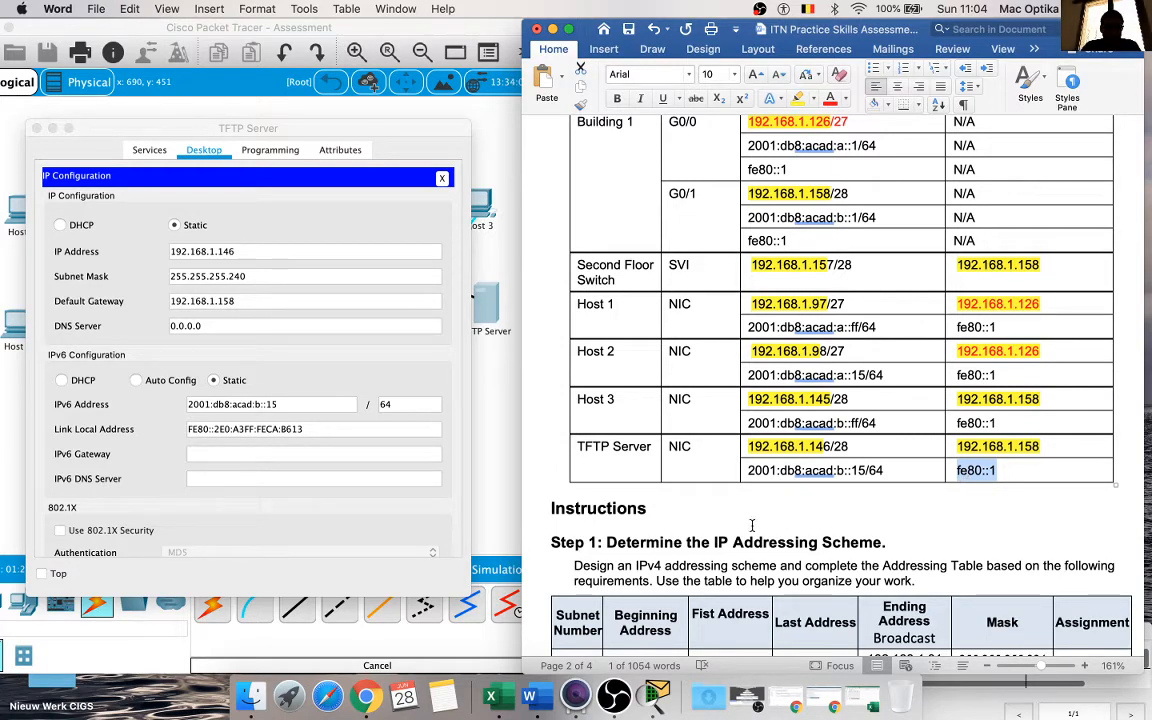
left_click(336, 455)
key("super+v")
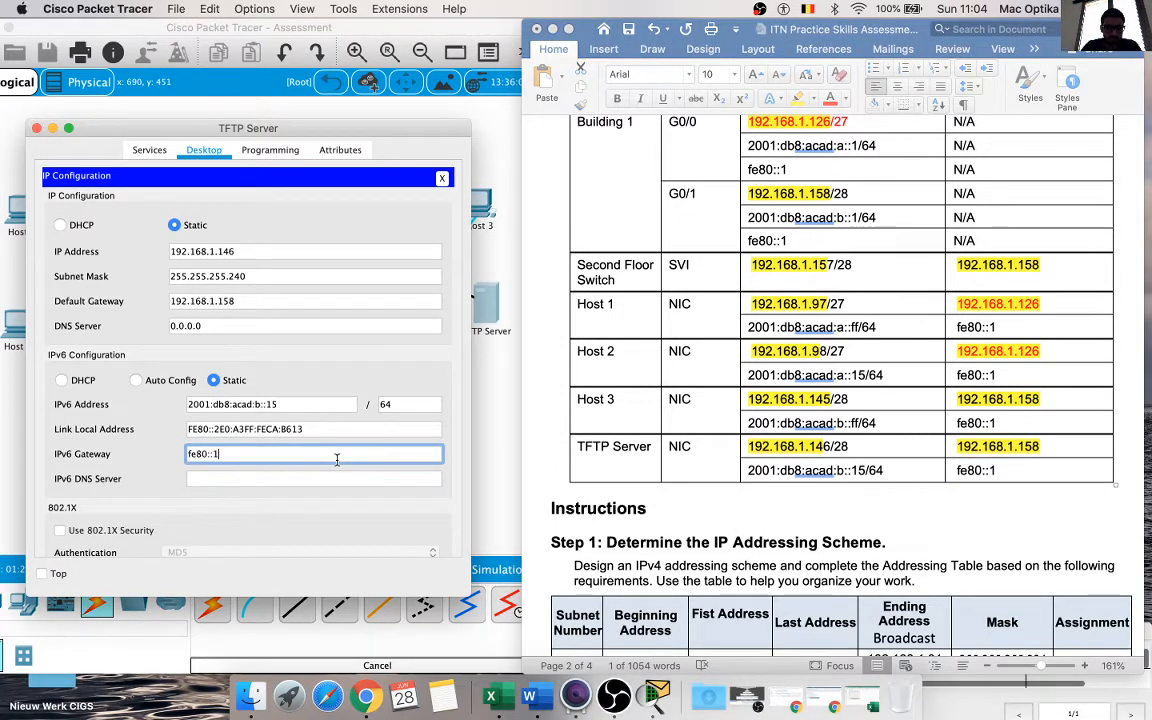
key("Return")
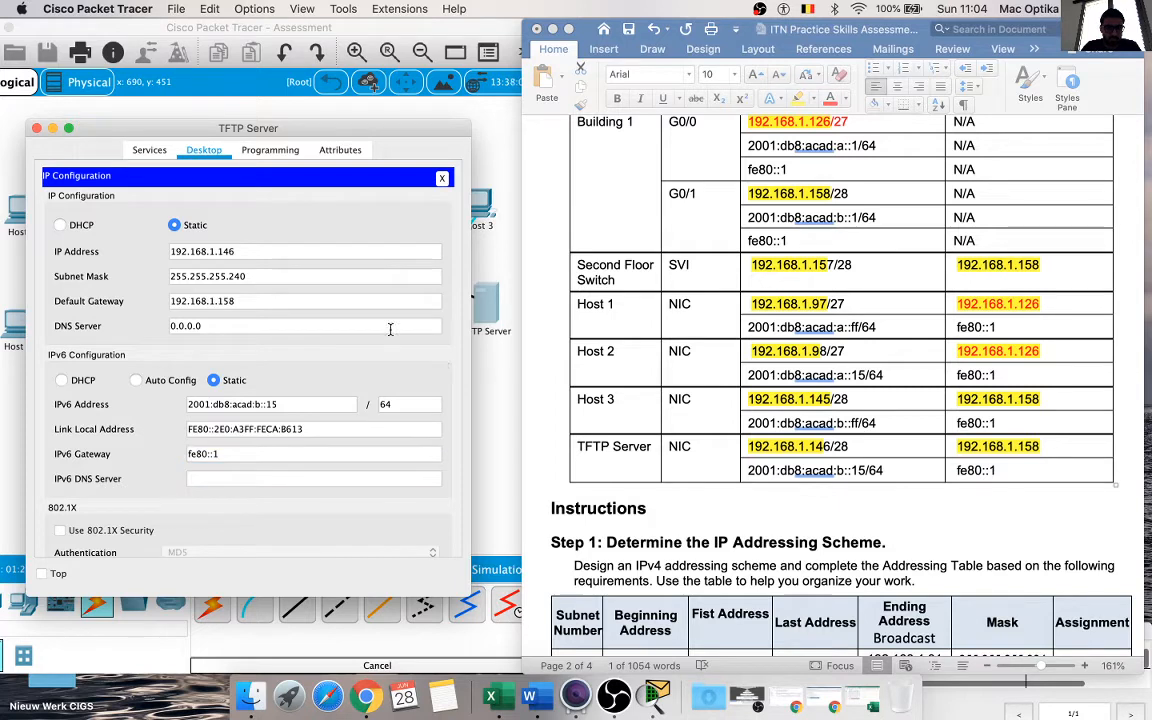
left_click(36, 128)
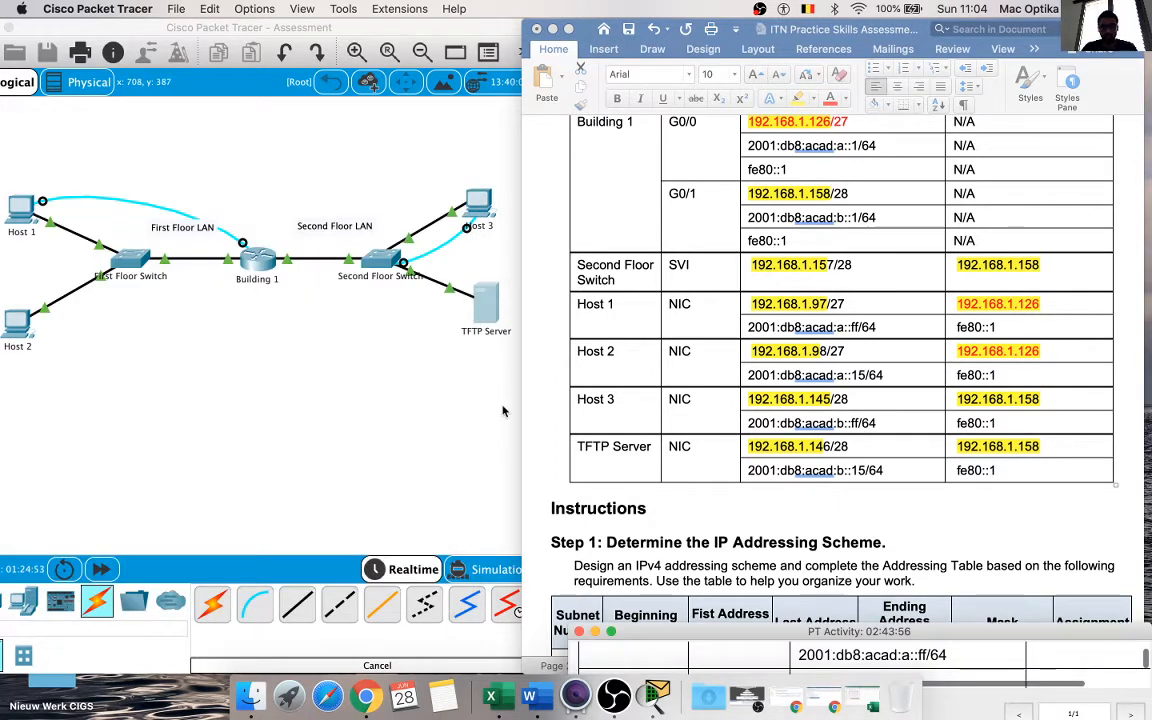
Step: Check Host 3's IPv4 and IPv6 configuration against the document's Addressing Table
left_click(503, 410)
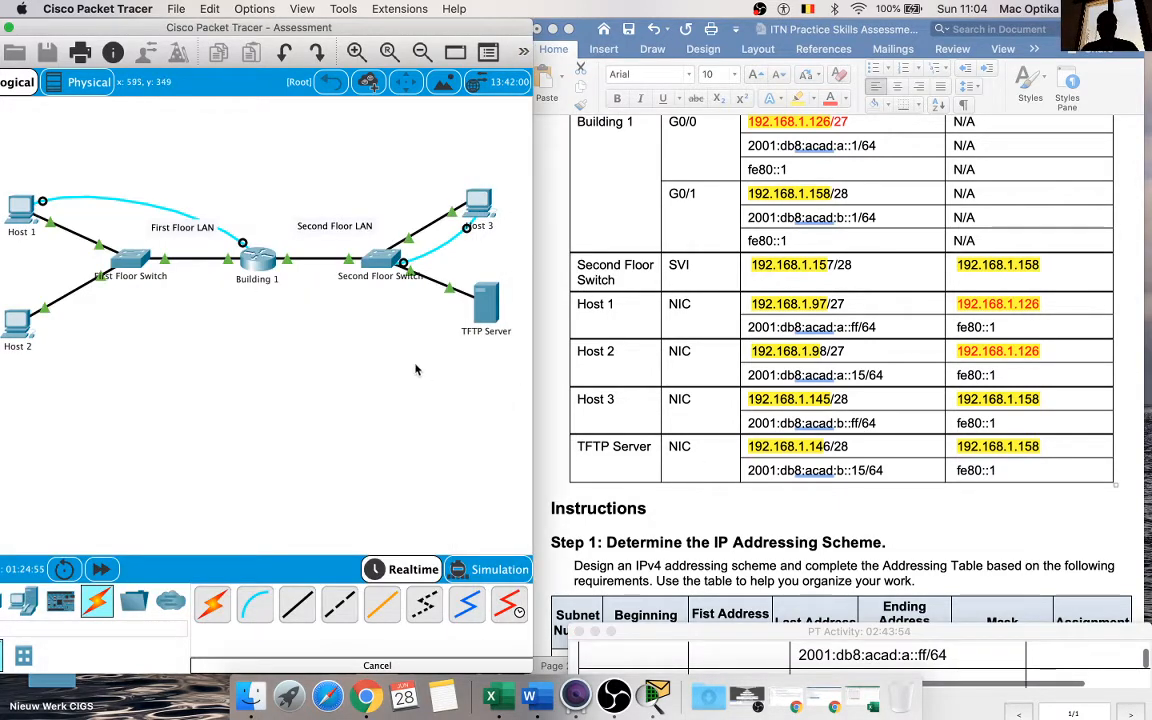
left_click(478, 203)
left_click(414, 187)
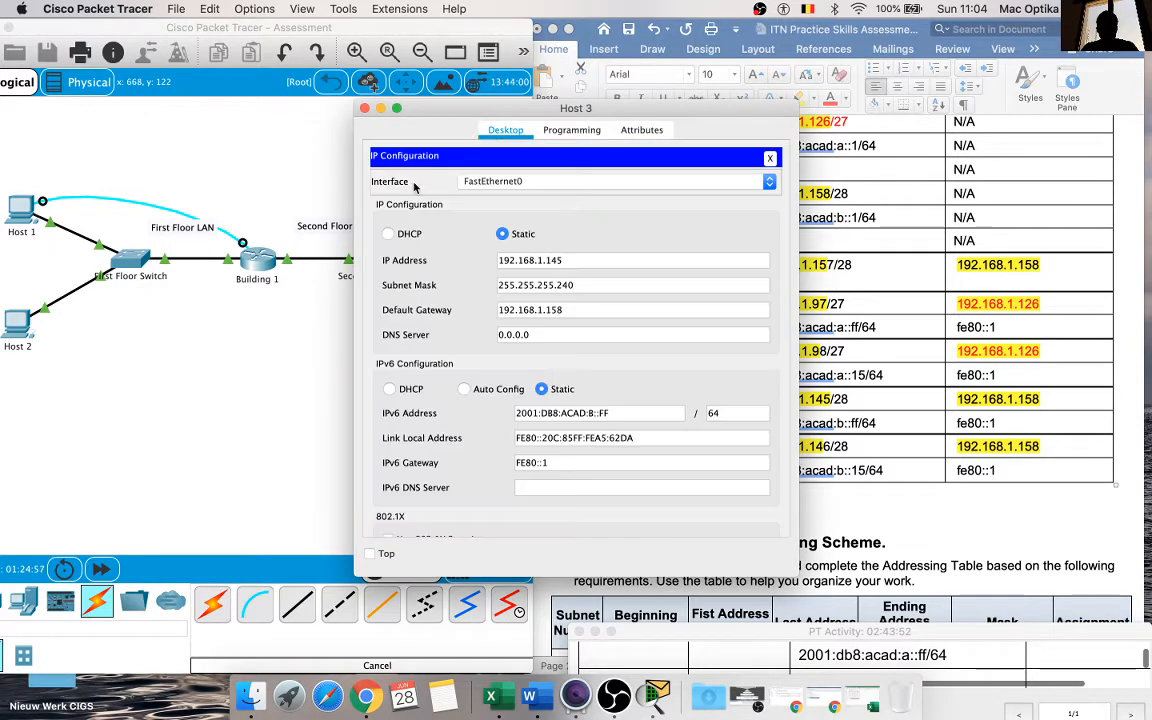
left_click_drag(518, 110, 223, 122)
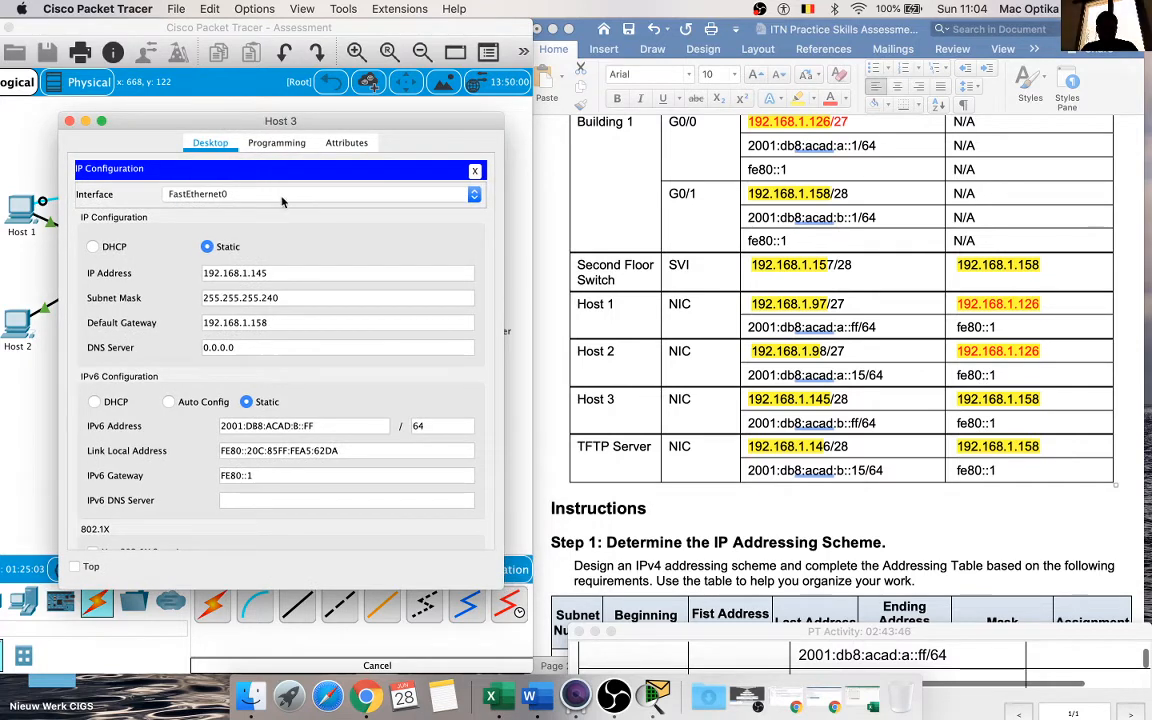
left_click(70, 124)
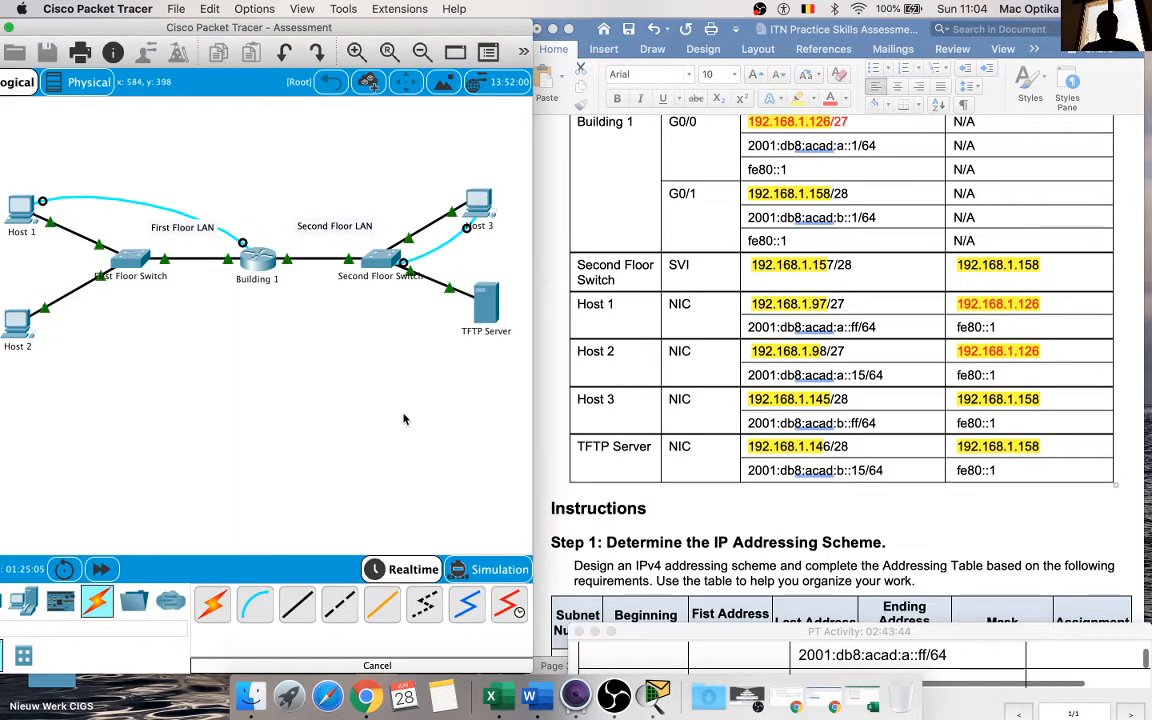
Step: Review the document's Addressing Table and the instructions of Steps 1 to 3, through the host PC and TFTP server items
scroll(853, 453, "down", 5)
scroll(853, 453, "down", 20)
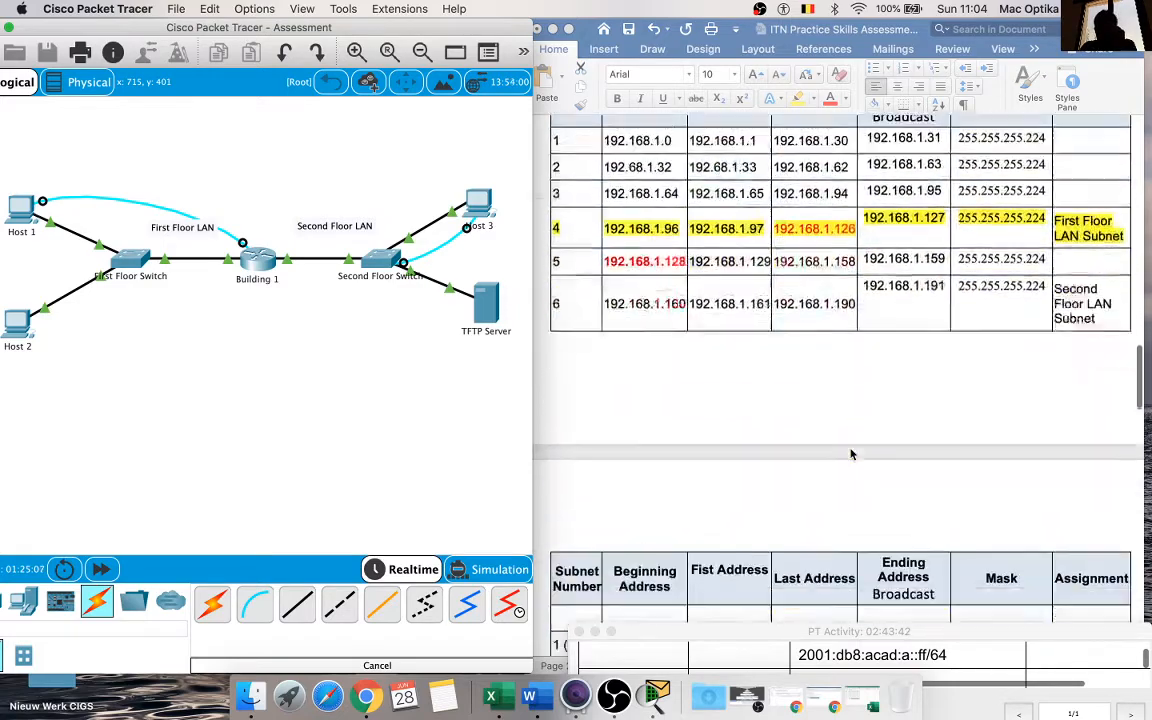
scroll(853, 453, "down", 15)
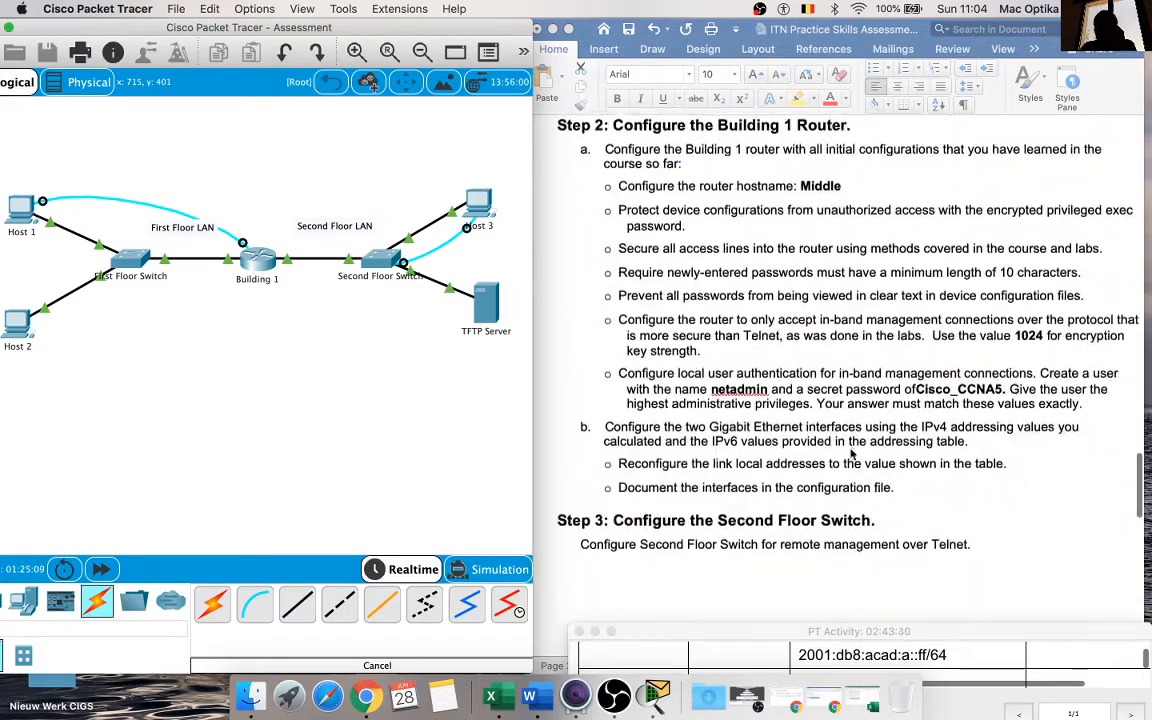
scroll(853, 453, "down", 6)
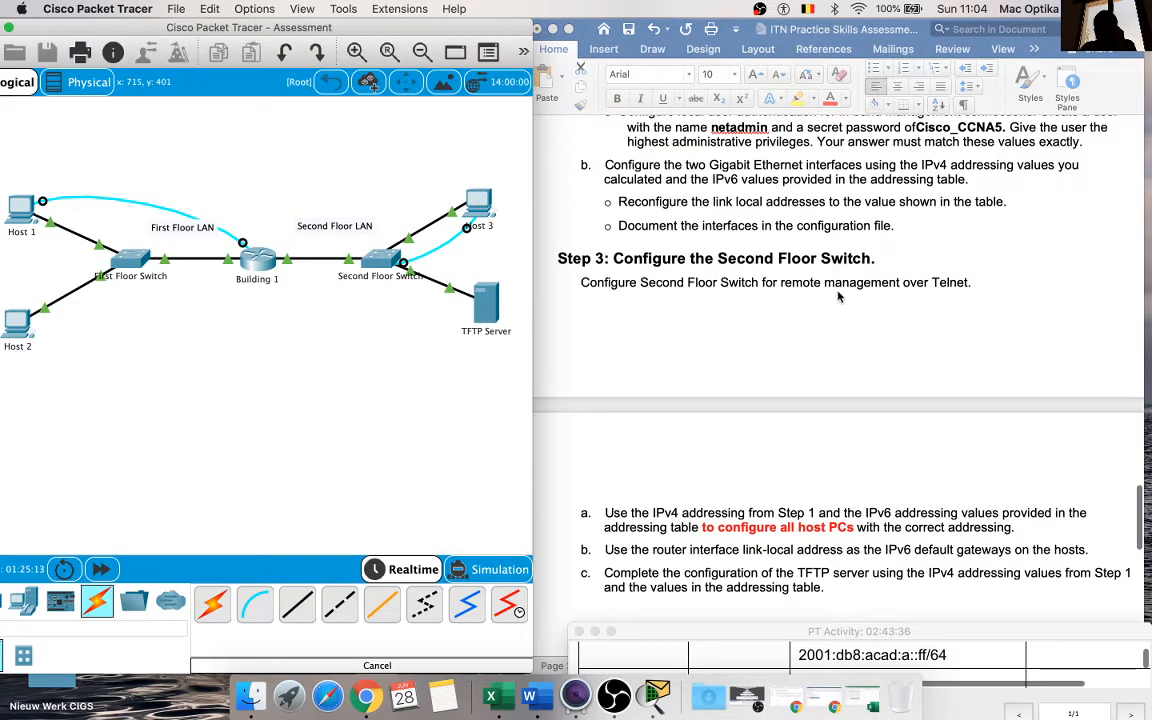
scroll(864, 261, "down", 2)
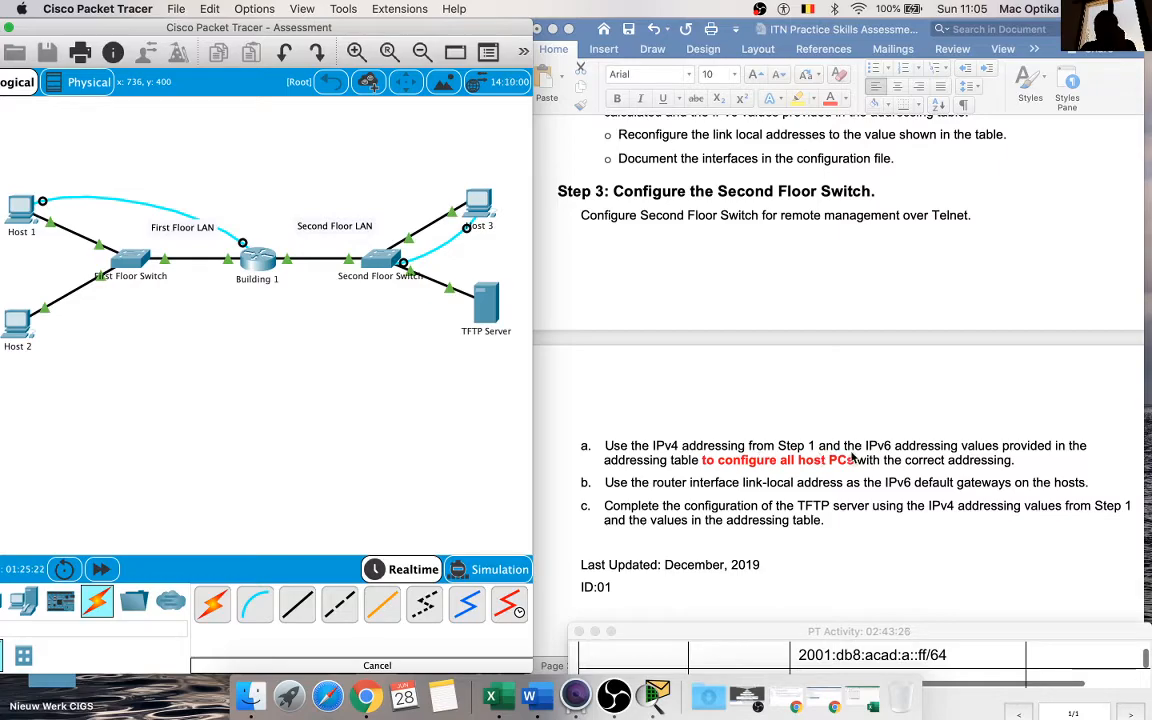
scroll(853, 455, "up", 10)
scroll(853, 455, "up", 5)
scroll(853, 455, "down", 15)
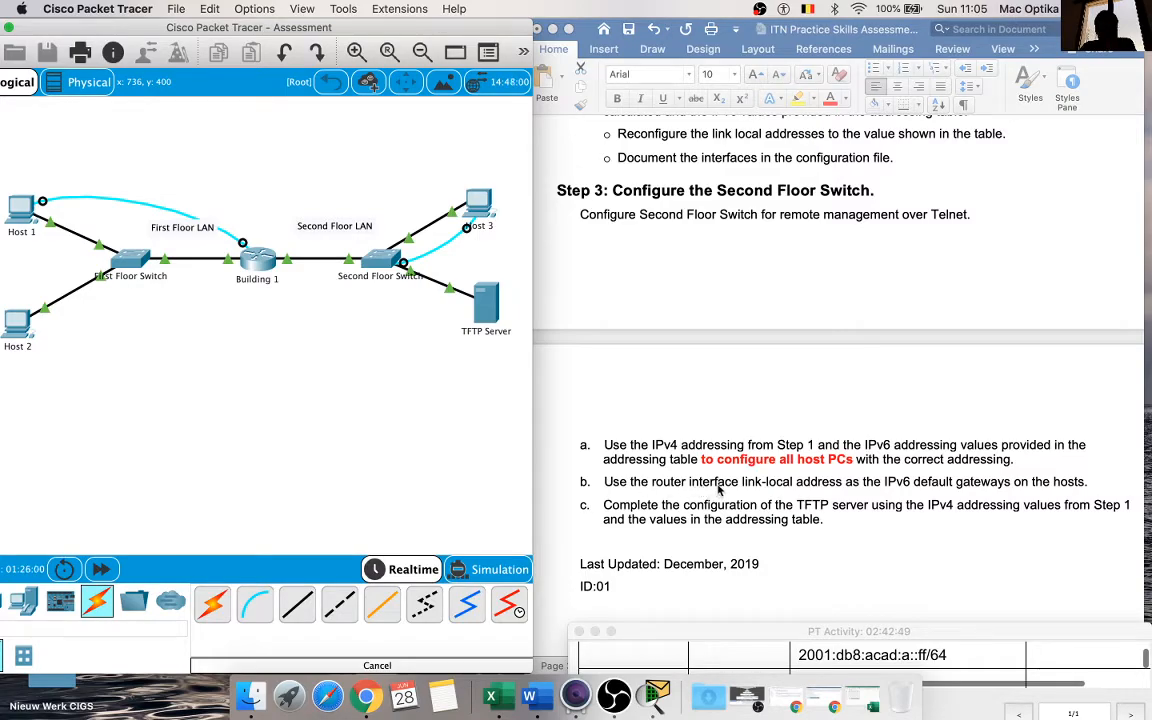
scroll(775, 488, "up", 15)
scroll(787, 490, "up", 15)
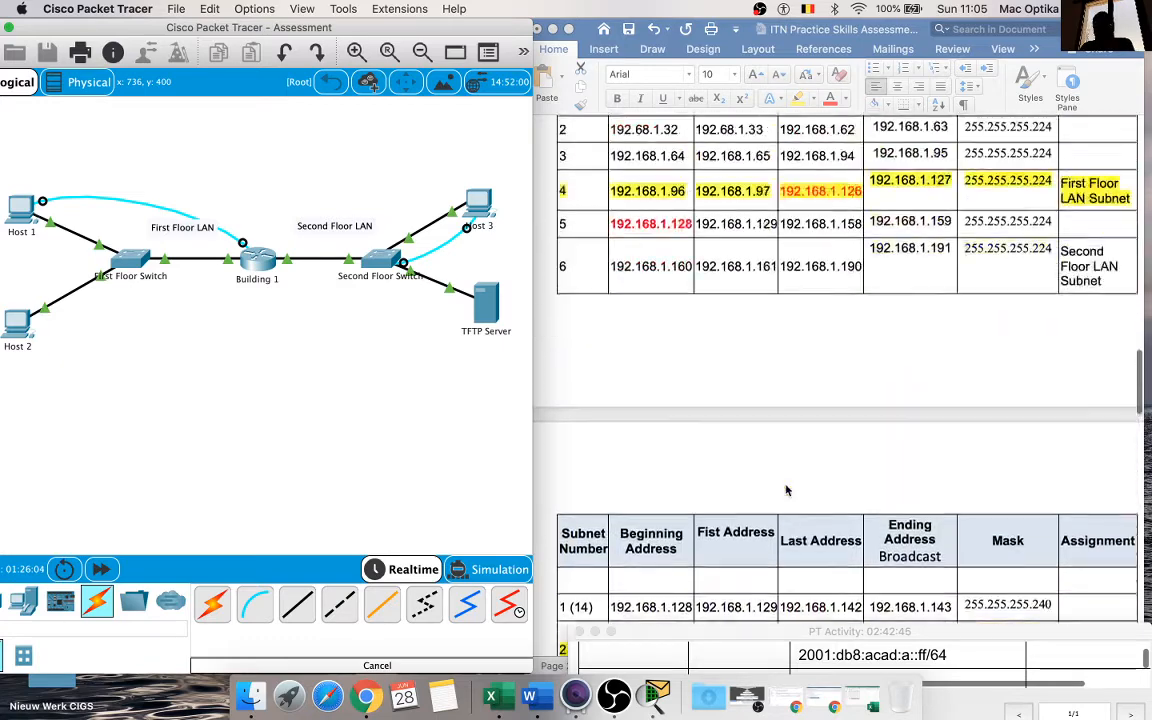
scroll(787, 490, "up", 5)
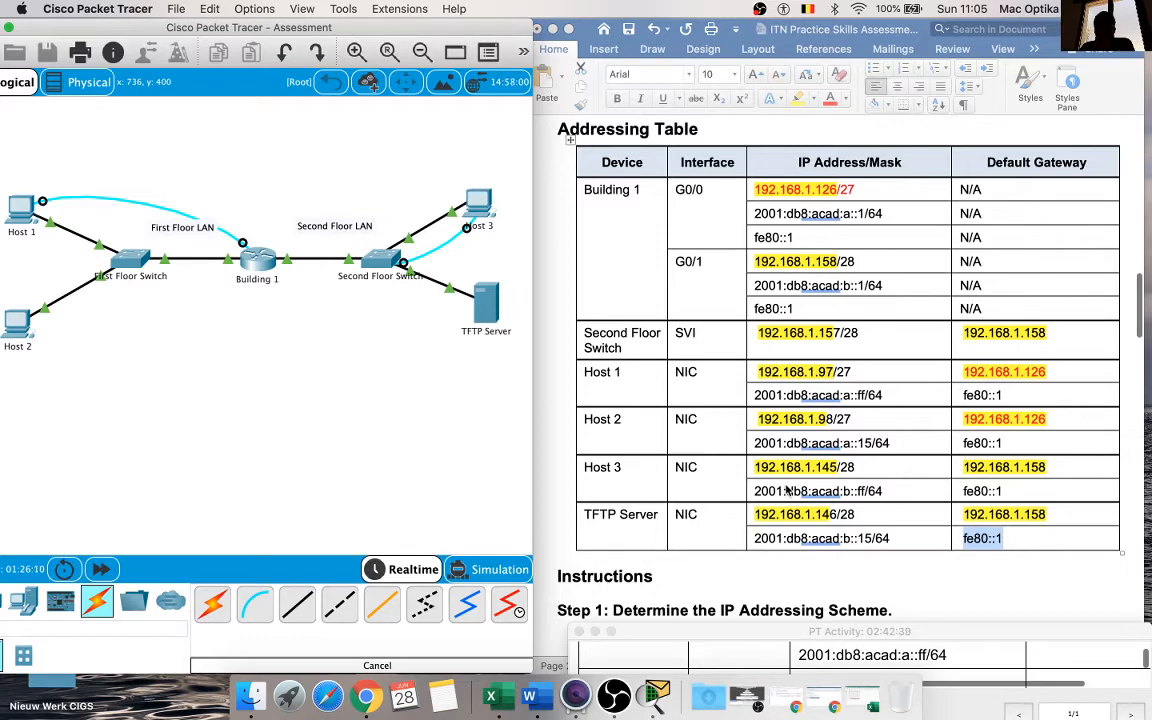
scroll(787, 488, "down", 1)
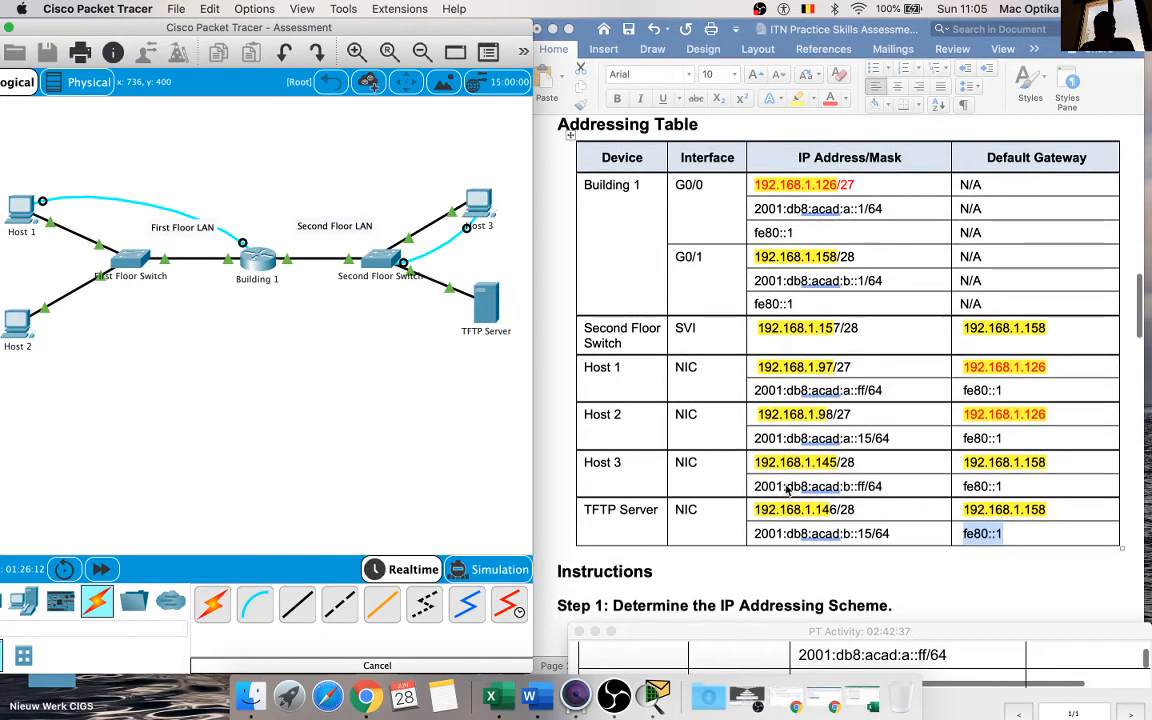
scroll(787, 488, "down", 5)
scroll(787, 488, "up", 5)
scroll(787, 488, "down", 15)
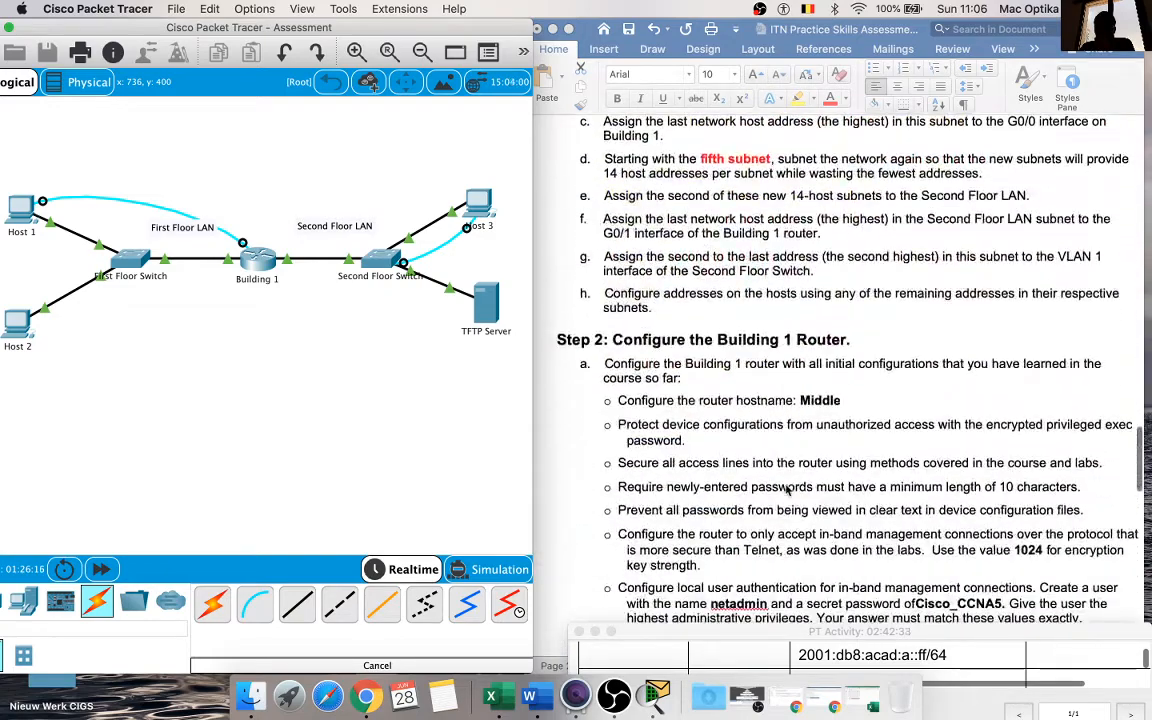
scroll(787, 488, "down", 15)
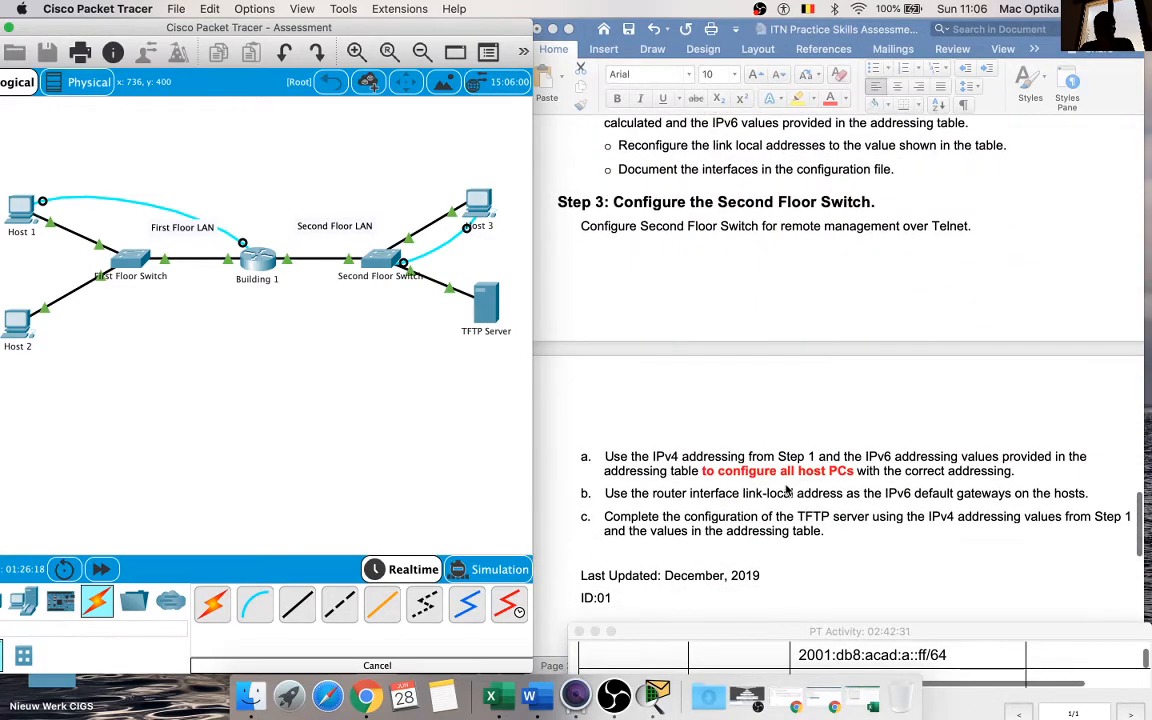
scroll(787, 490, "down", 2)
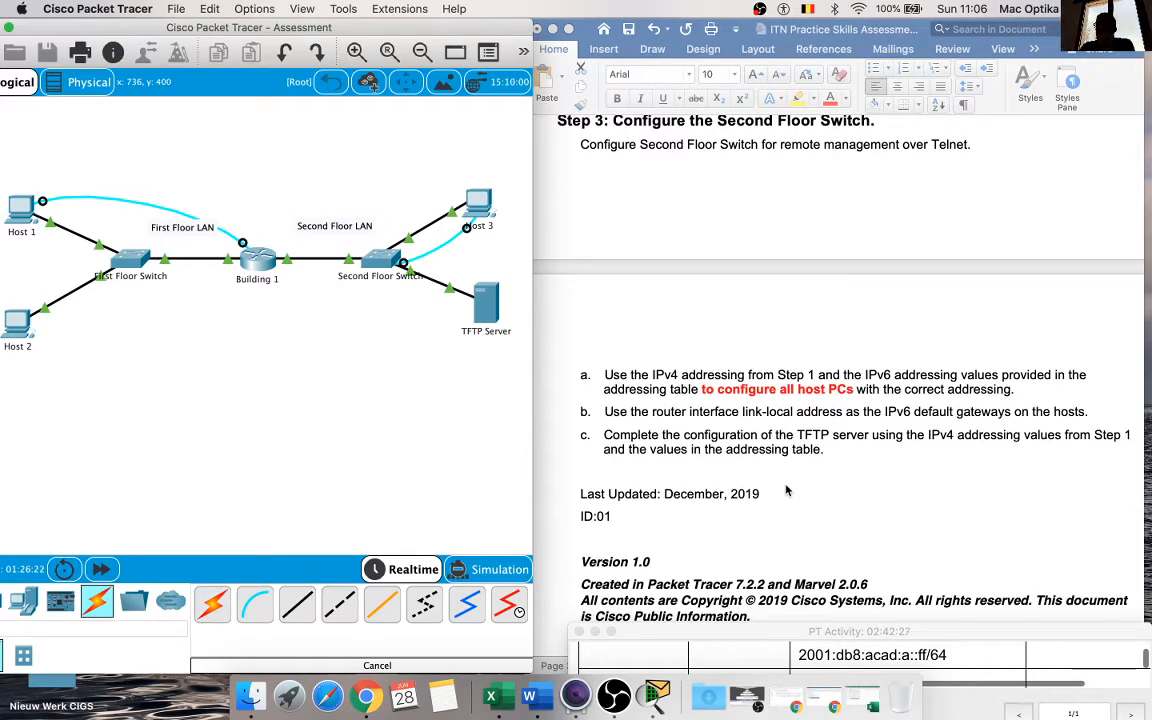
scroll(787, 490, "down", 1)
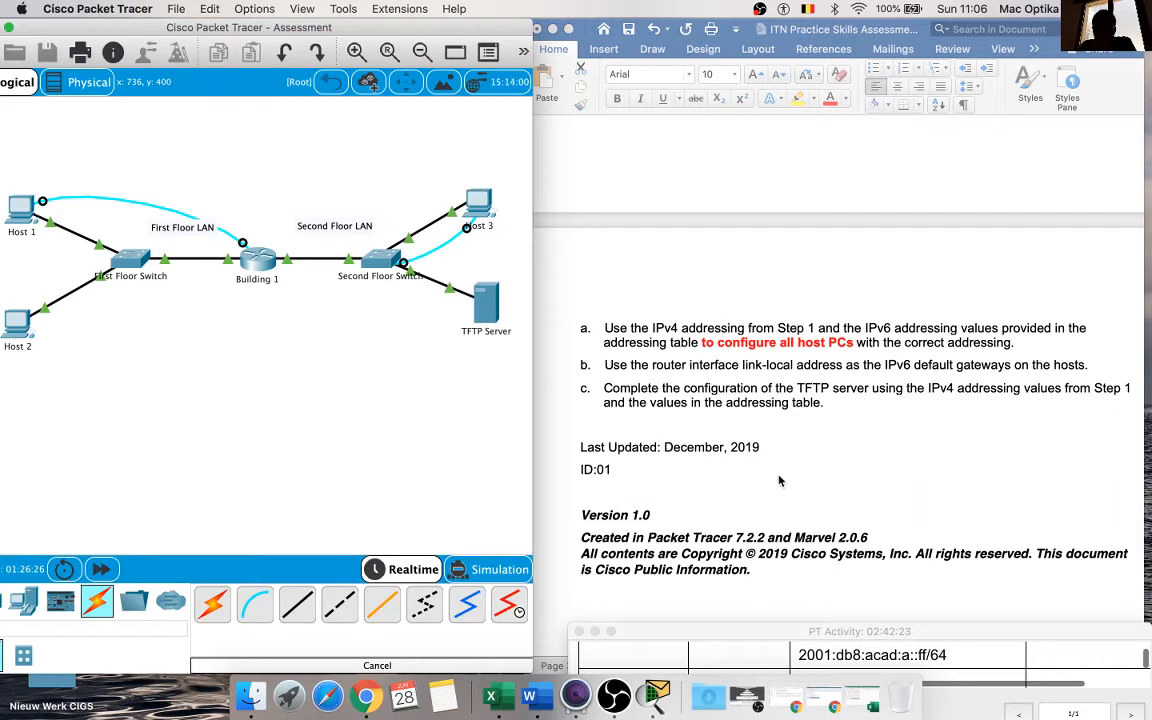
scroll(785, 430, "up", 1)
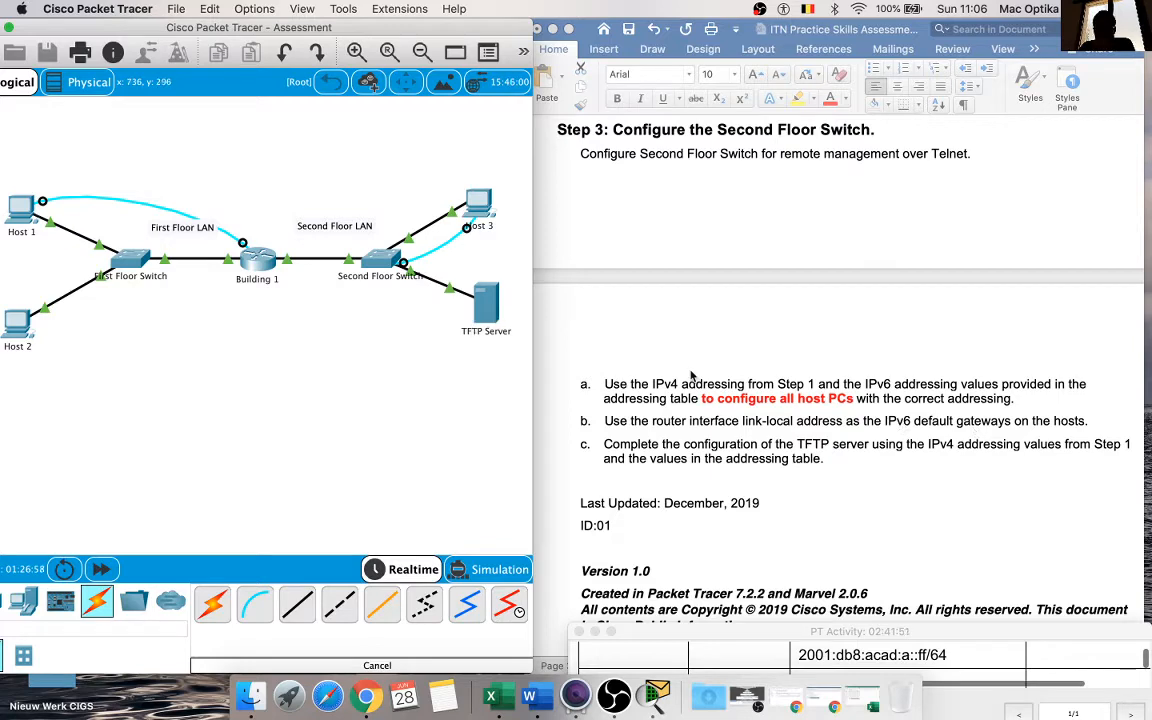
Step: Reopen the TFTP Server's IP configuration and check its stored IPv4 and IPv6 addresses and gateways
left_click(485, 302)
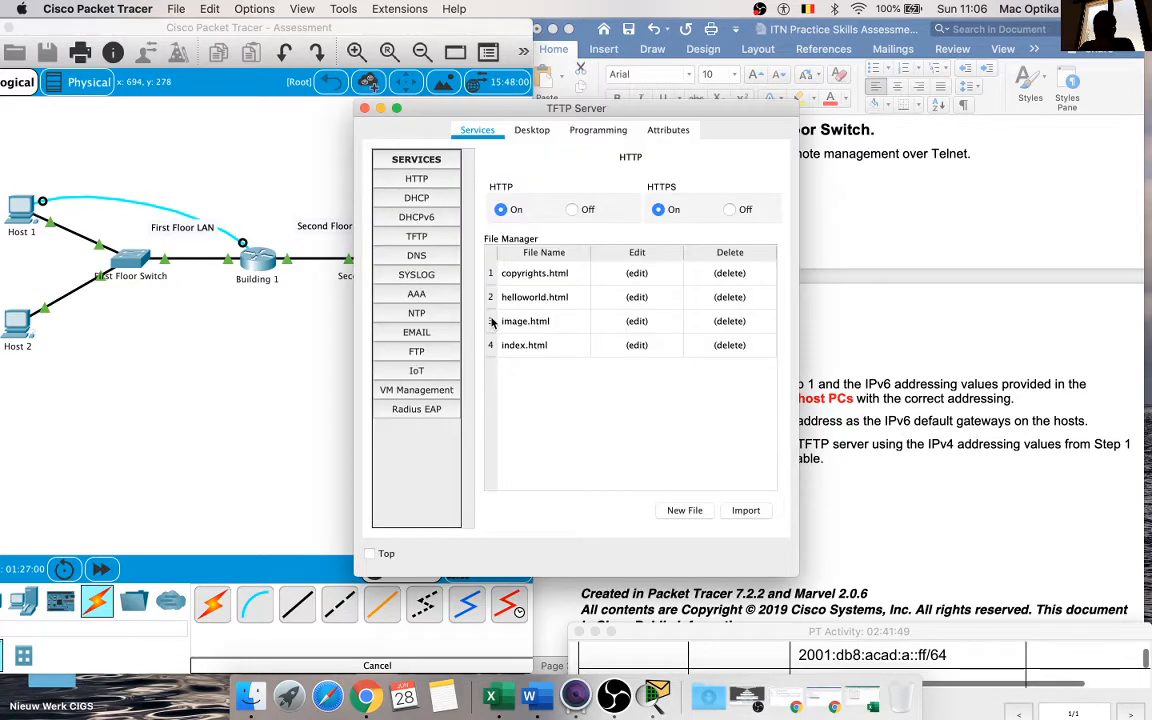
left_click(533, 130)
left_click(419, 195)
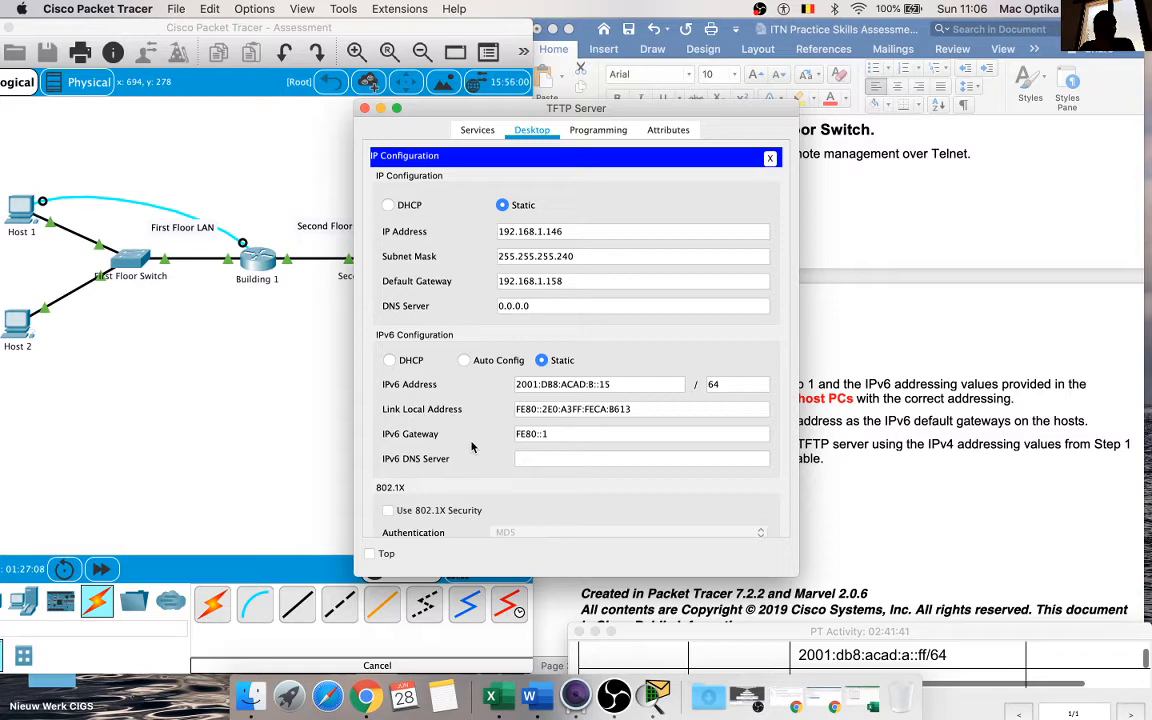
left_click(364, 107)
Step: Check the IPv4 and IPv6 addresses, masks and gateways in the IP configurations of Host 1 and Host 2
left_click(30, 222)
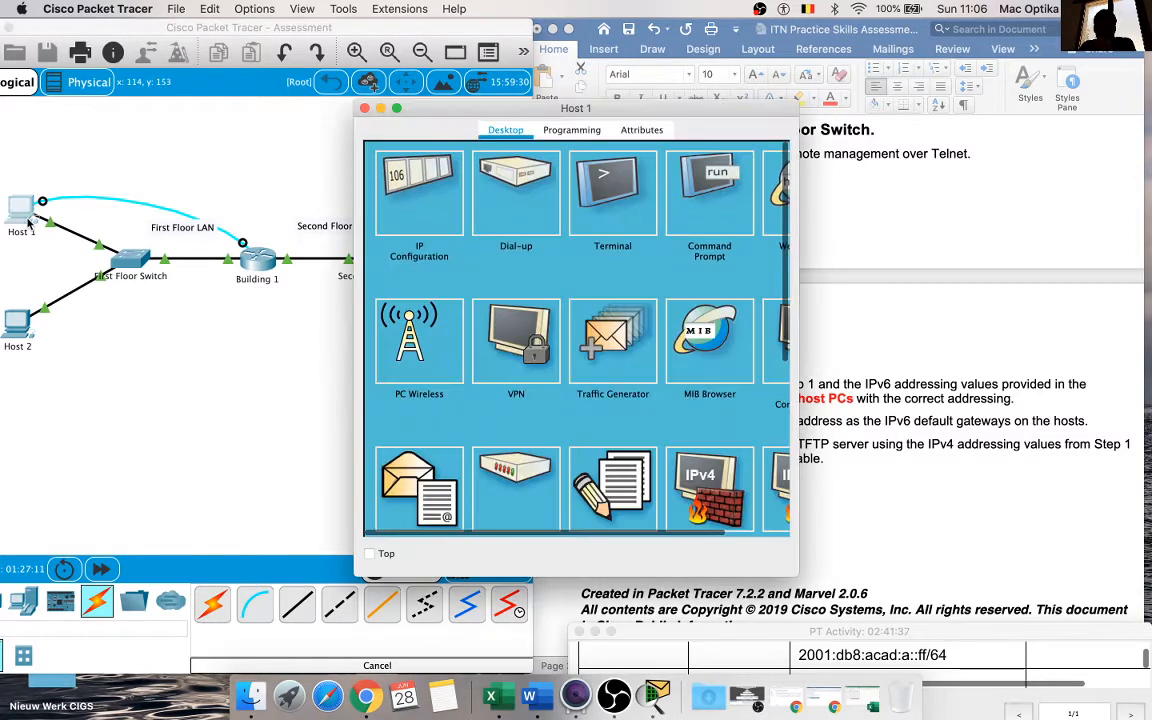
left_click(401, 196)
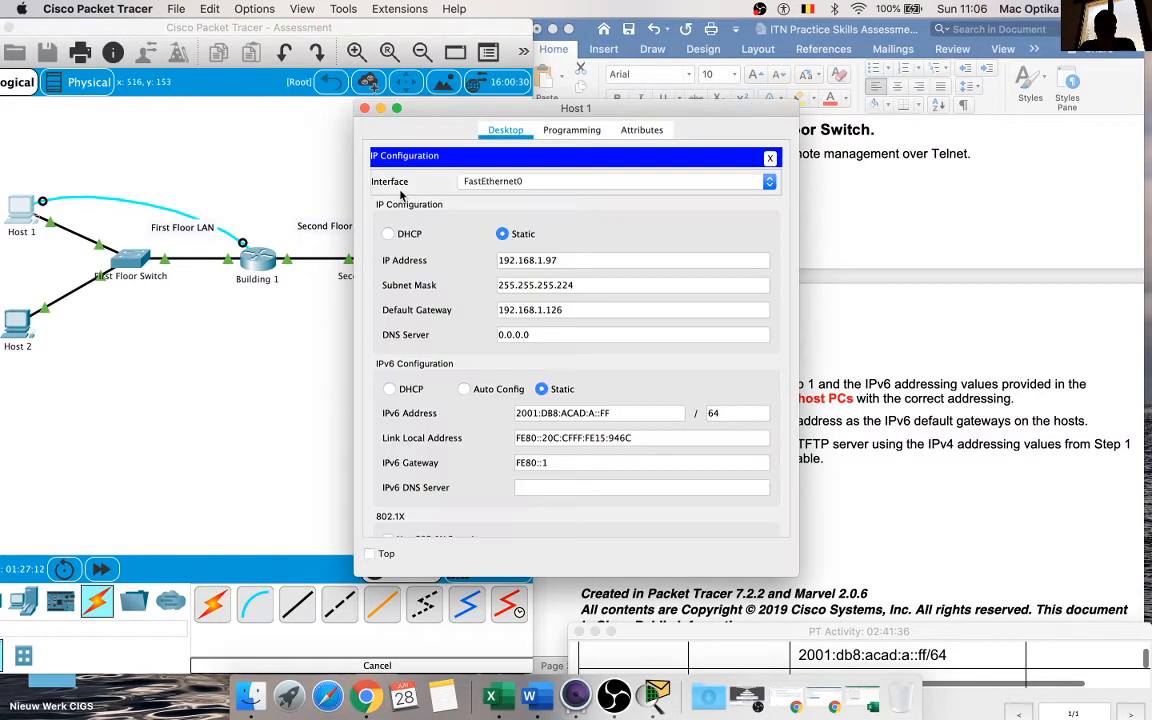
left_click(364, 108)
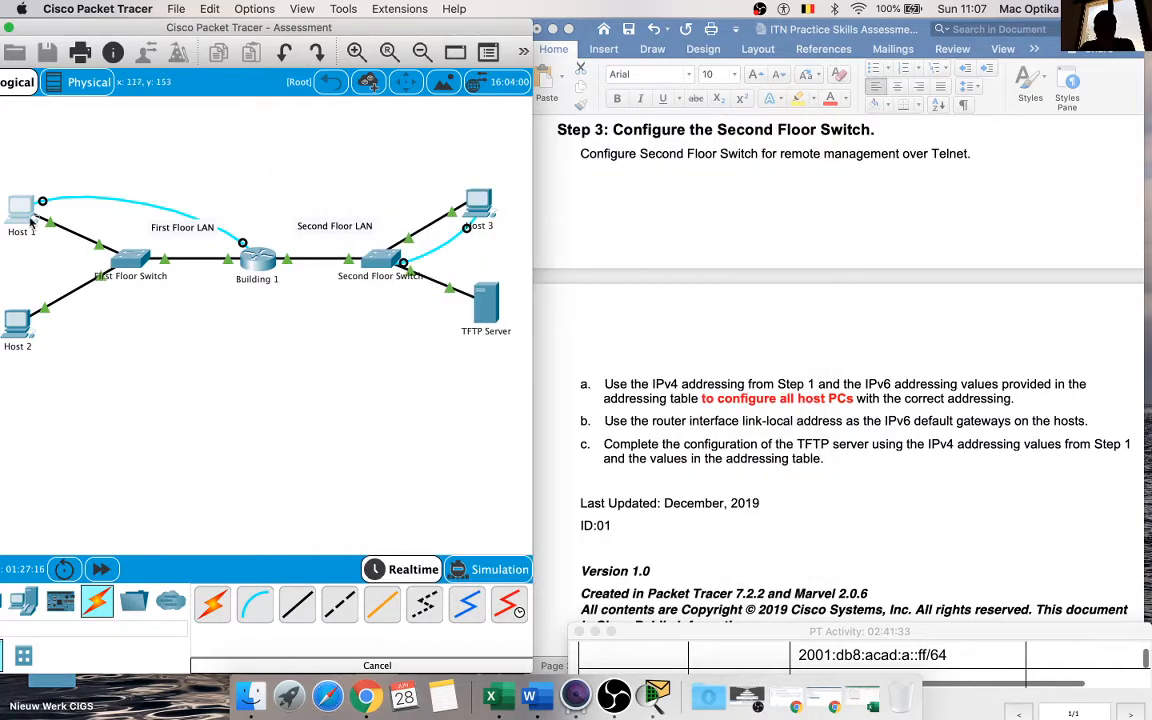
left_click(22, 214)
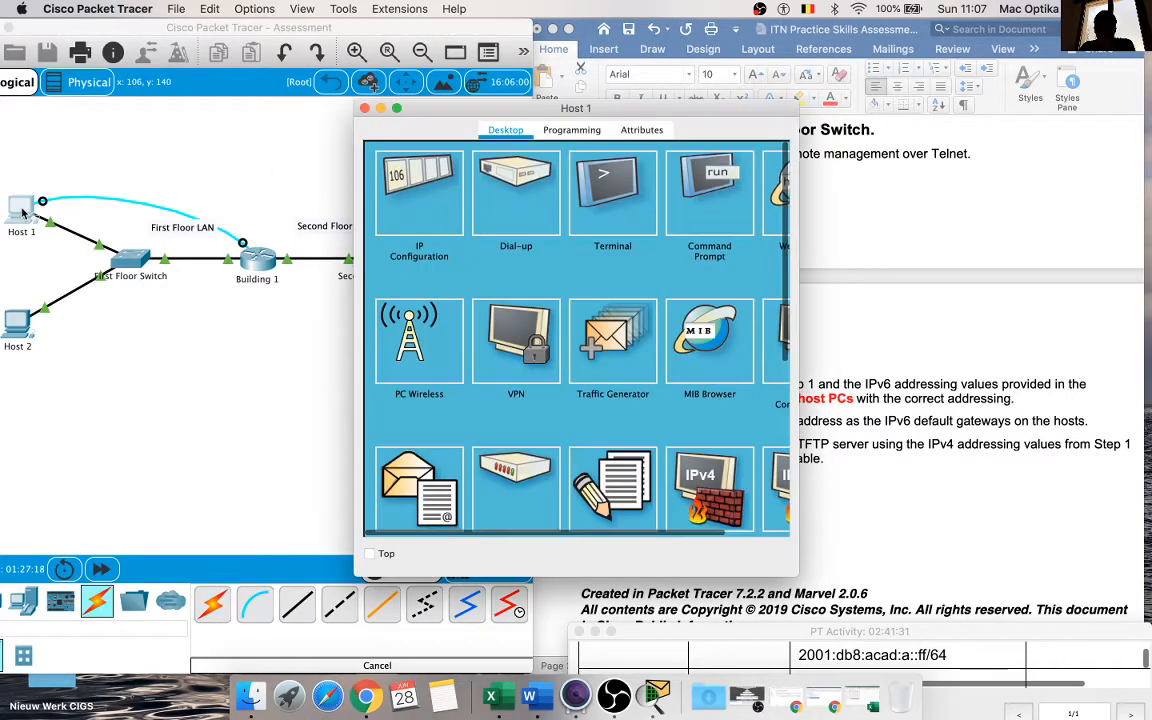
left_click(405, 182)
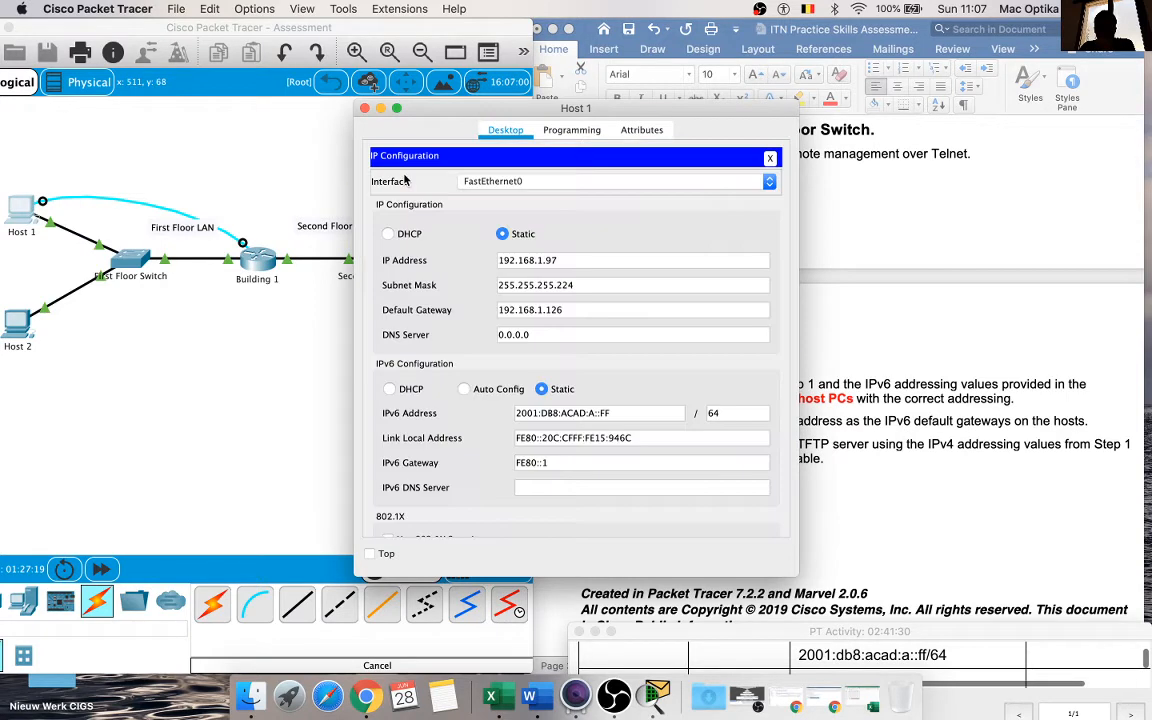
left_click(365, 109)
left_click(17, 318)
left_click(405, 195)
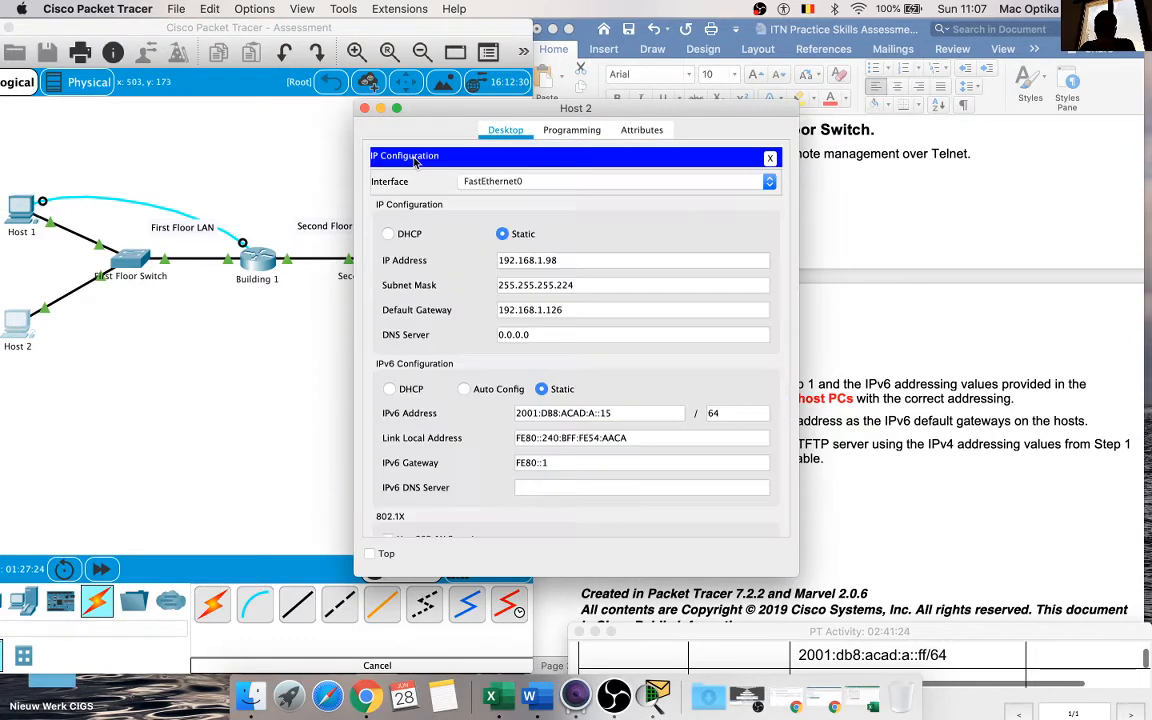
left_click(365, 109)
Step: Reread the document's closing instructions on host PC and TFTP server addressing, and return to the Packet Tracer topology
left_click(880, 399)
scroll(880, 399, "down", 2)
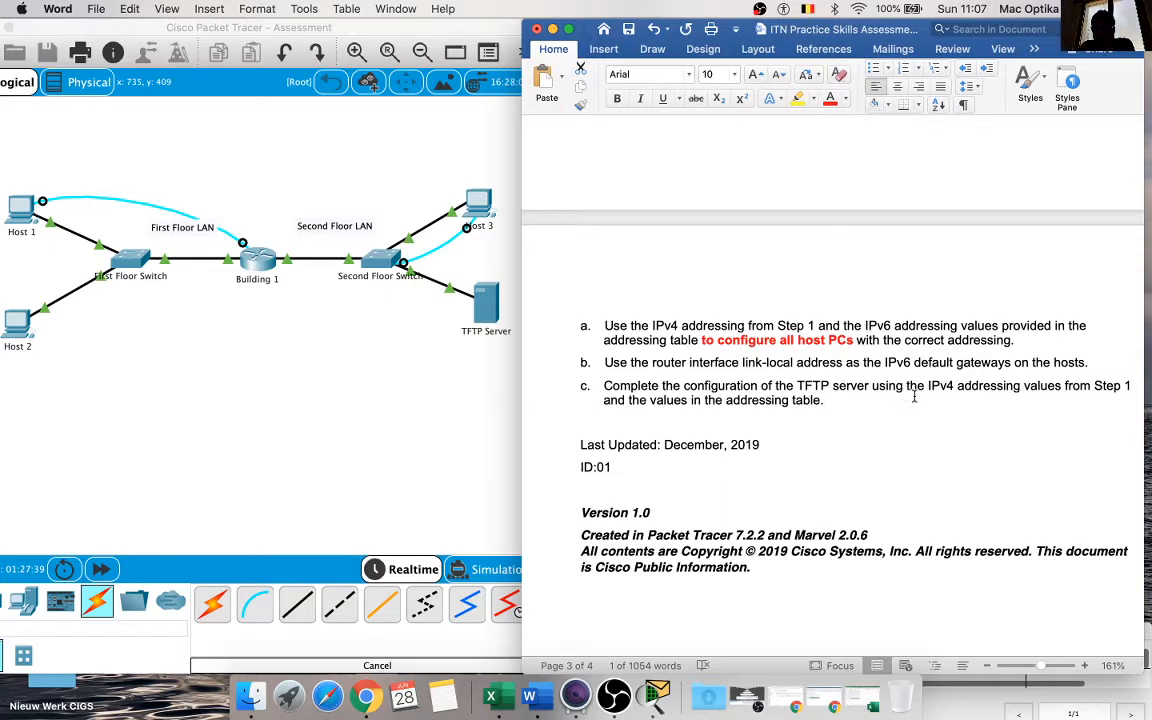
left_click(310, 334)
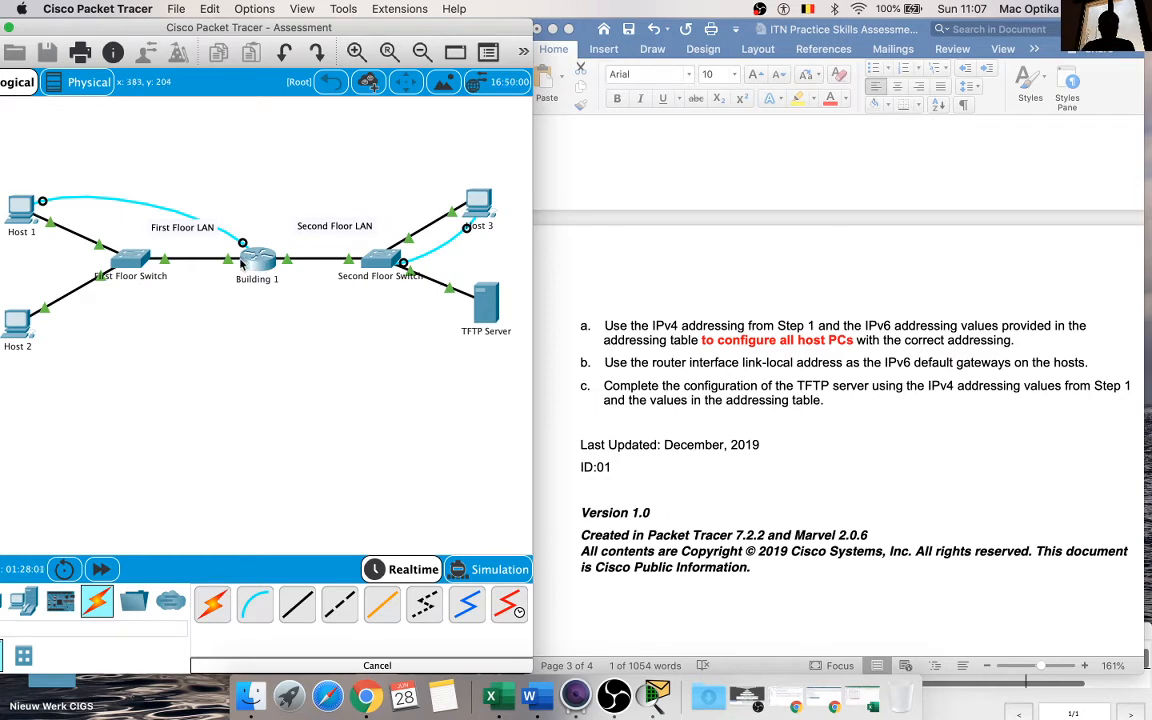
Step: Open Host 3's terminal session to the Second Floor Switch and bring the document's Addressing Table into view beside it
left_click(381, 262)
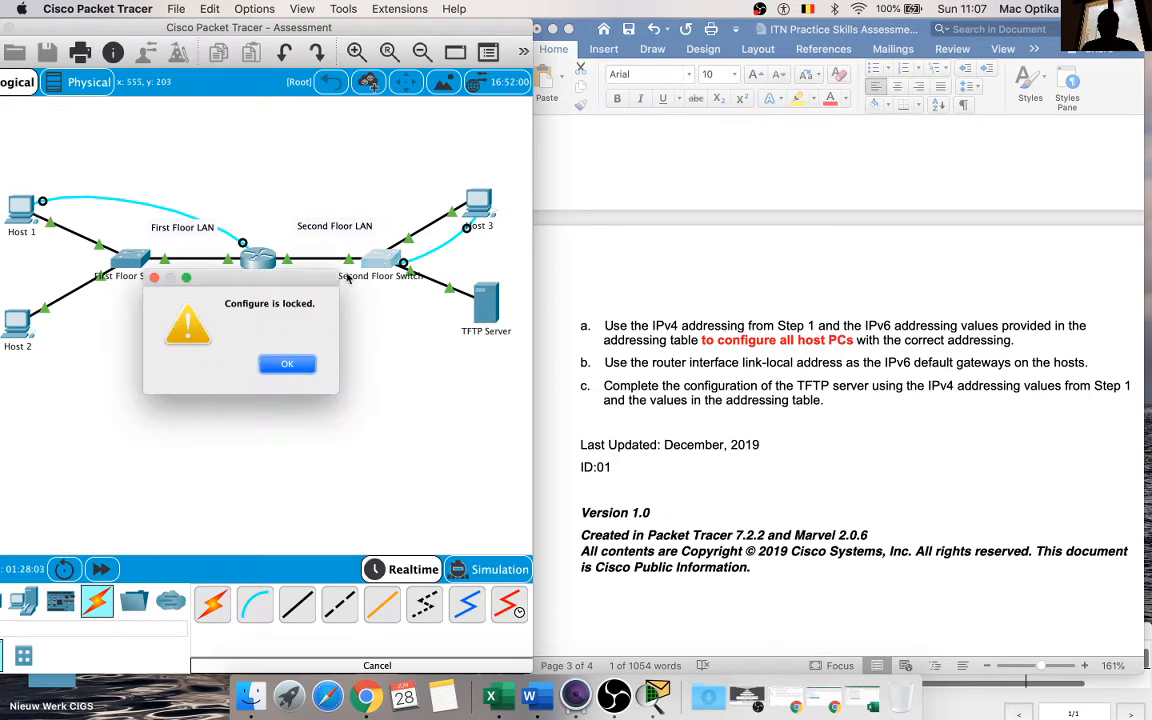
left_click(258, 333)
left_click(473, 215)
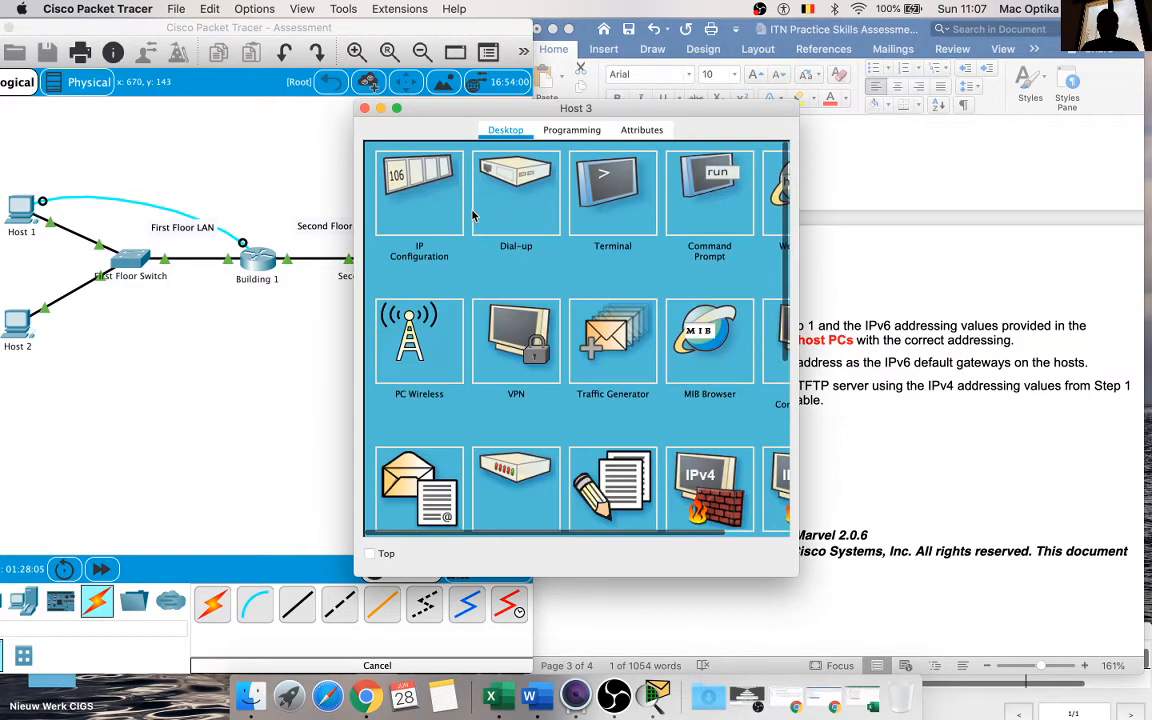
left_click_drag(563, 100, 281, 128)
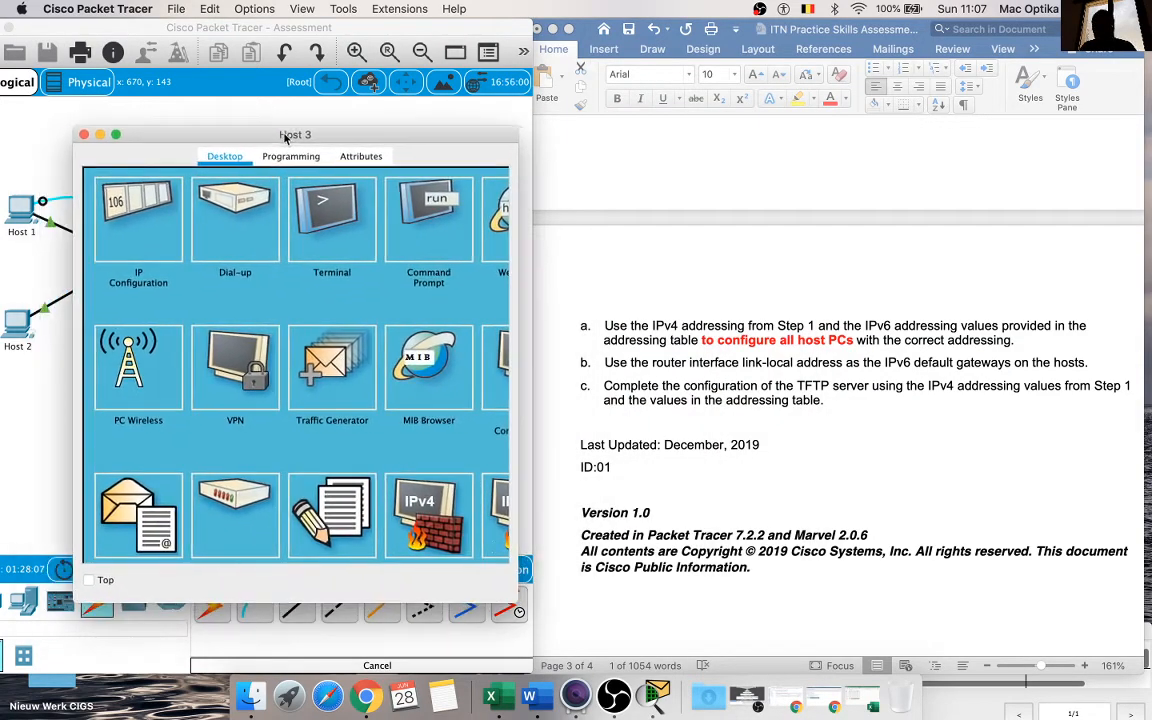
scroll(677, 320, "up", 20)
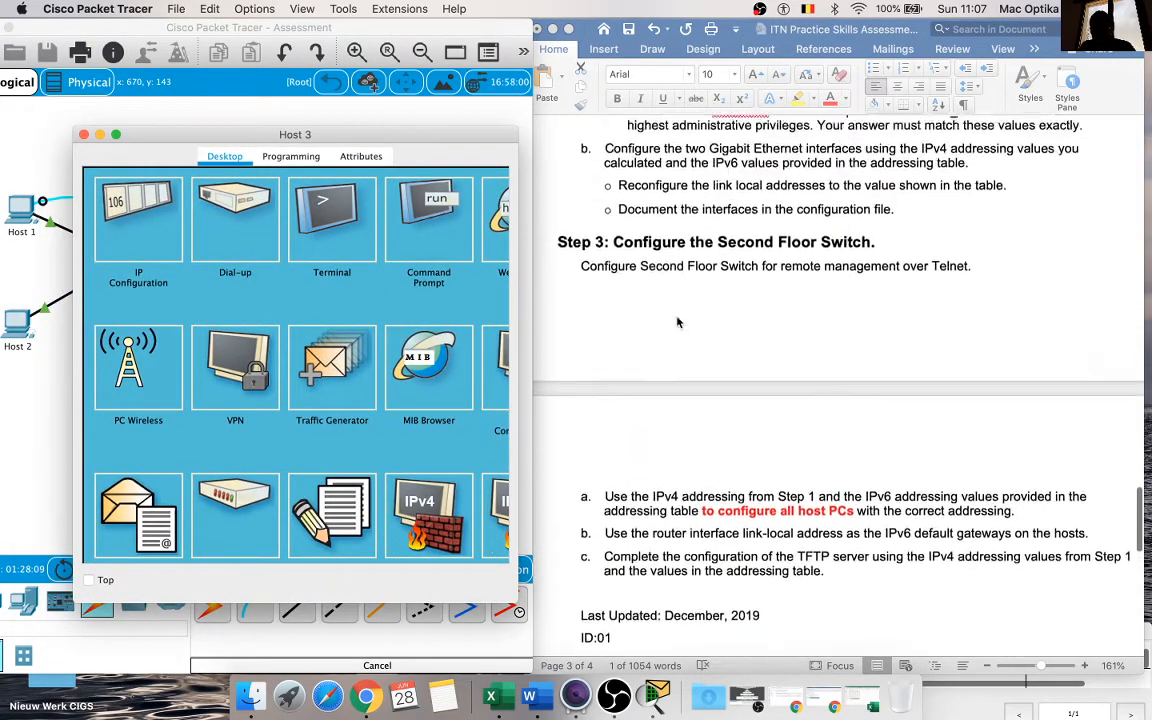
scroll(677, 320, "up", 15)
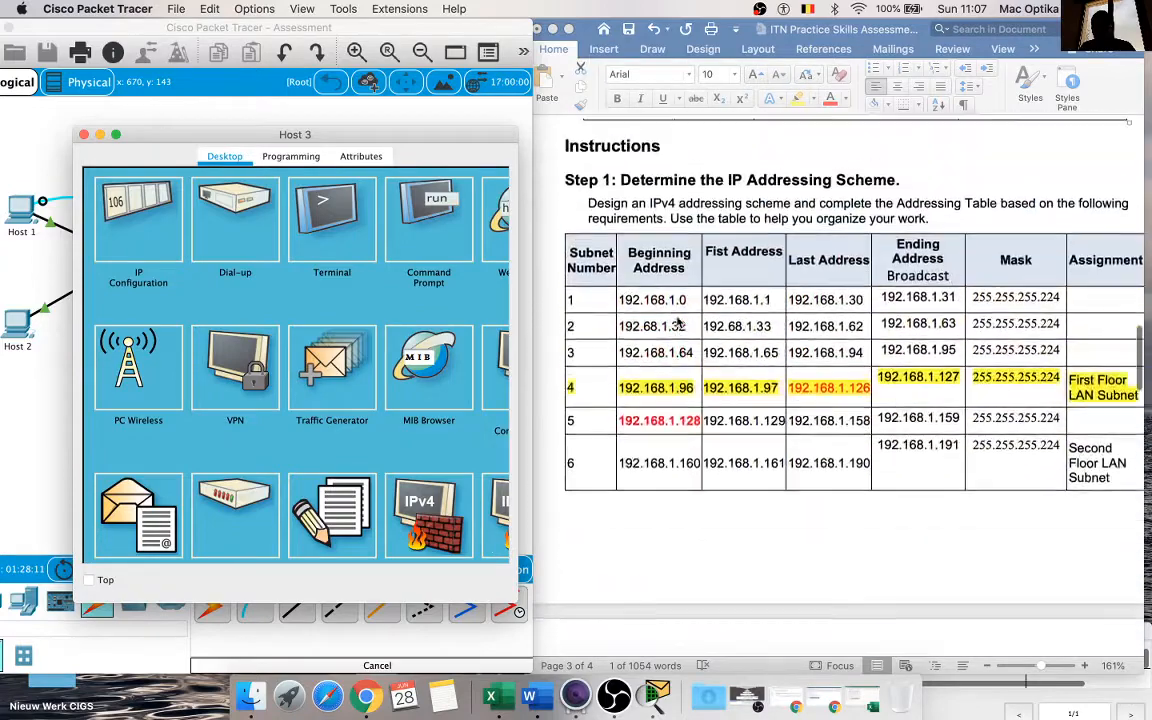
scroll(677, 320, "up", 8)
scroll(675, 290, "down", 2)
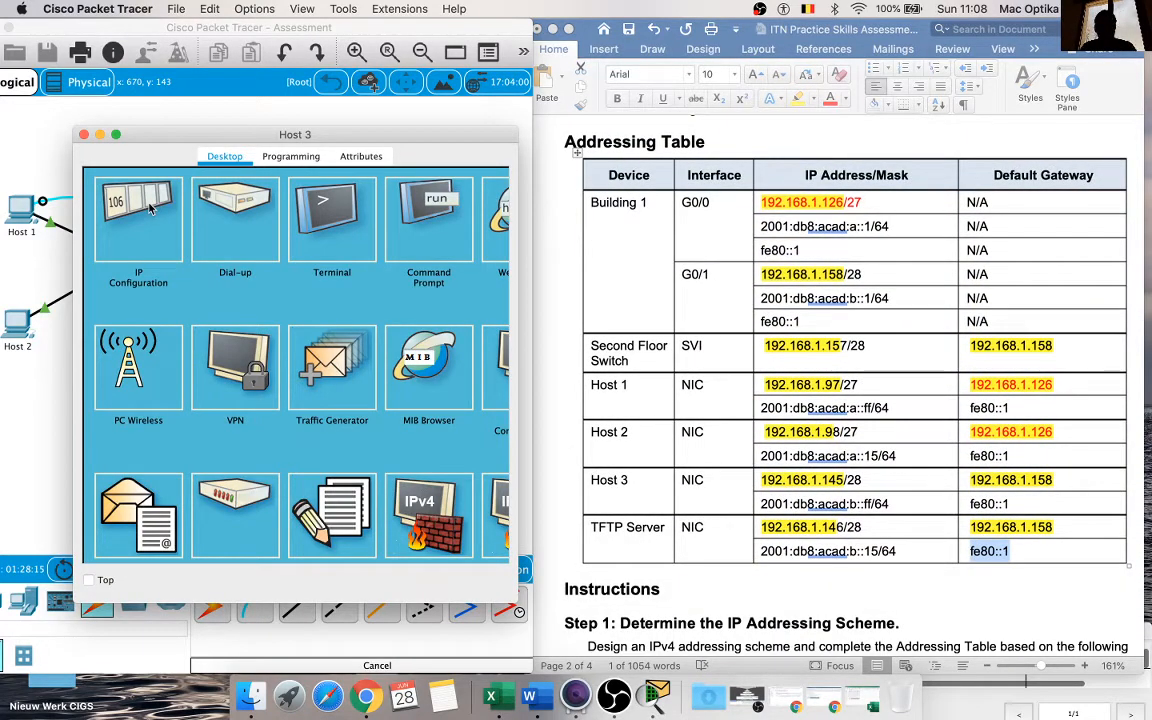
left_click(311, 248)
left_click(460, 360)
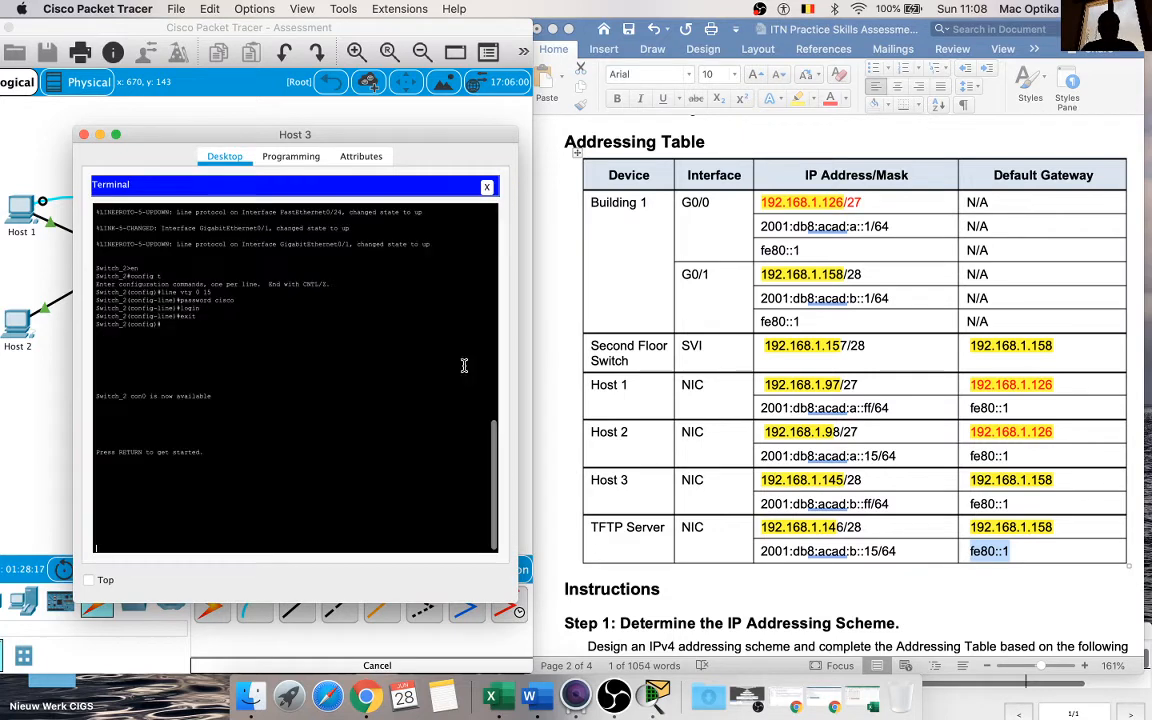
Step: Enter privileged mode on Switch_2 and list its interface addresses and status with show ip int brief
key("Return")
type("en")
key("Return")
type("show ip int")
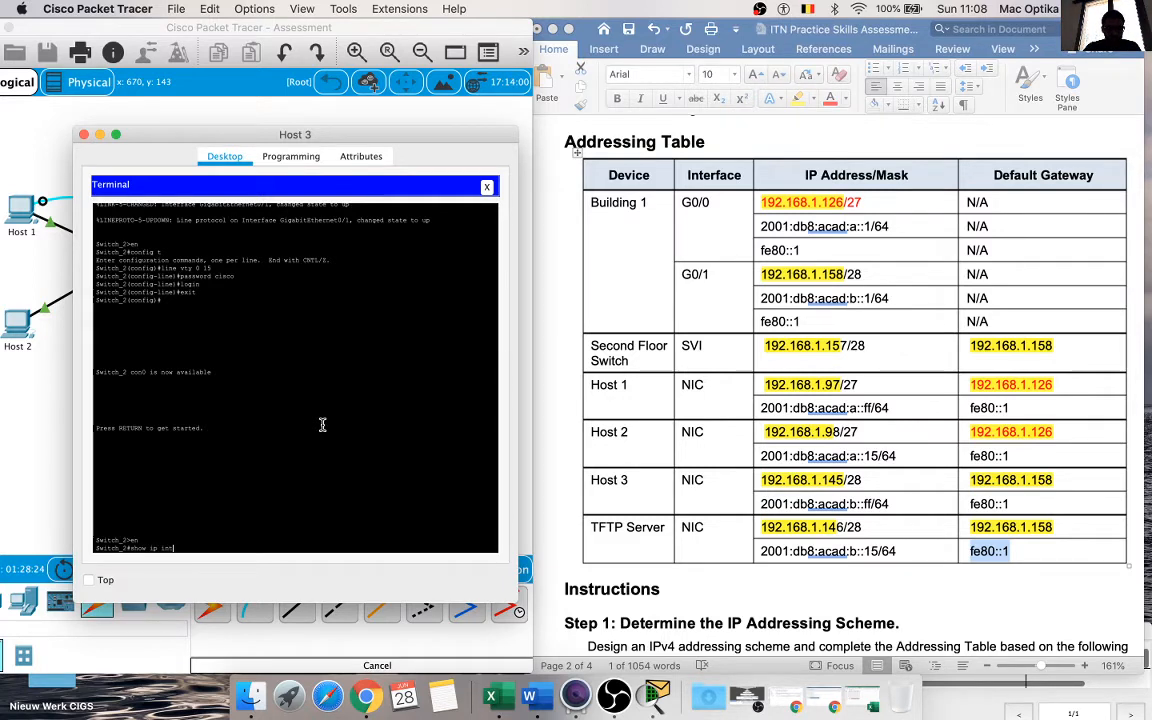
type(" brief")
key("Return")
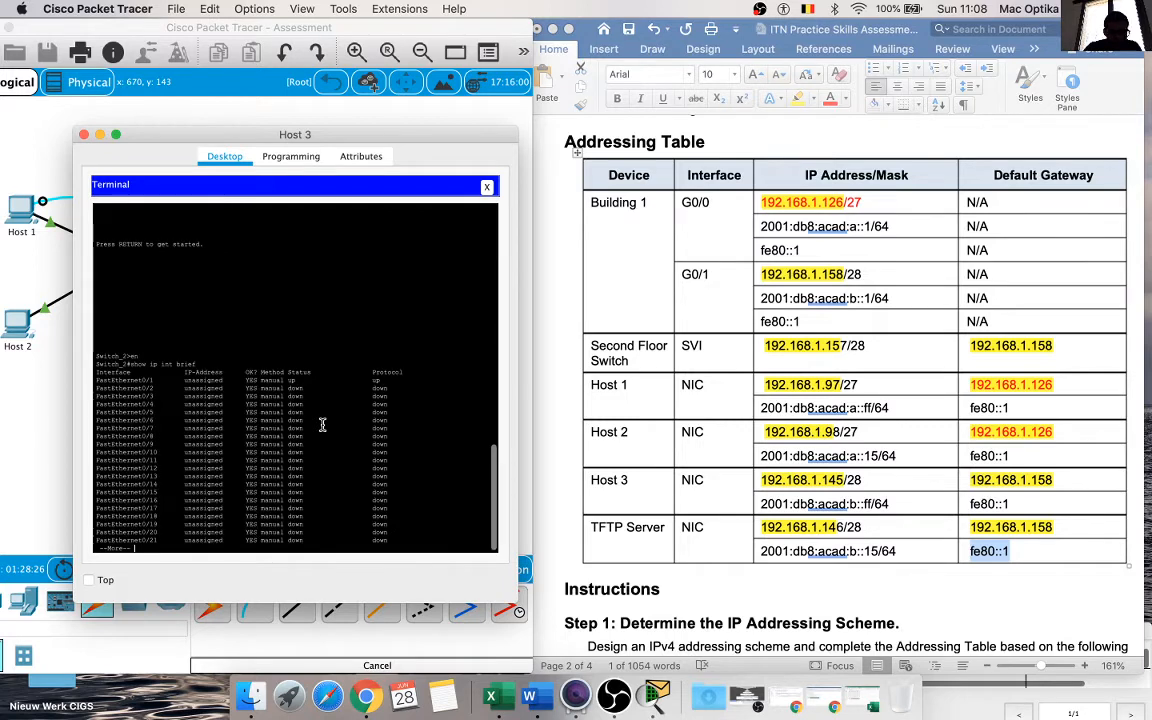
key("Return")
key("Return")
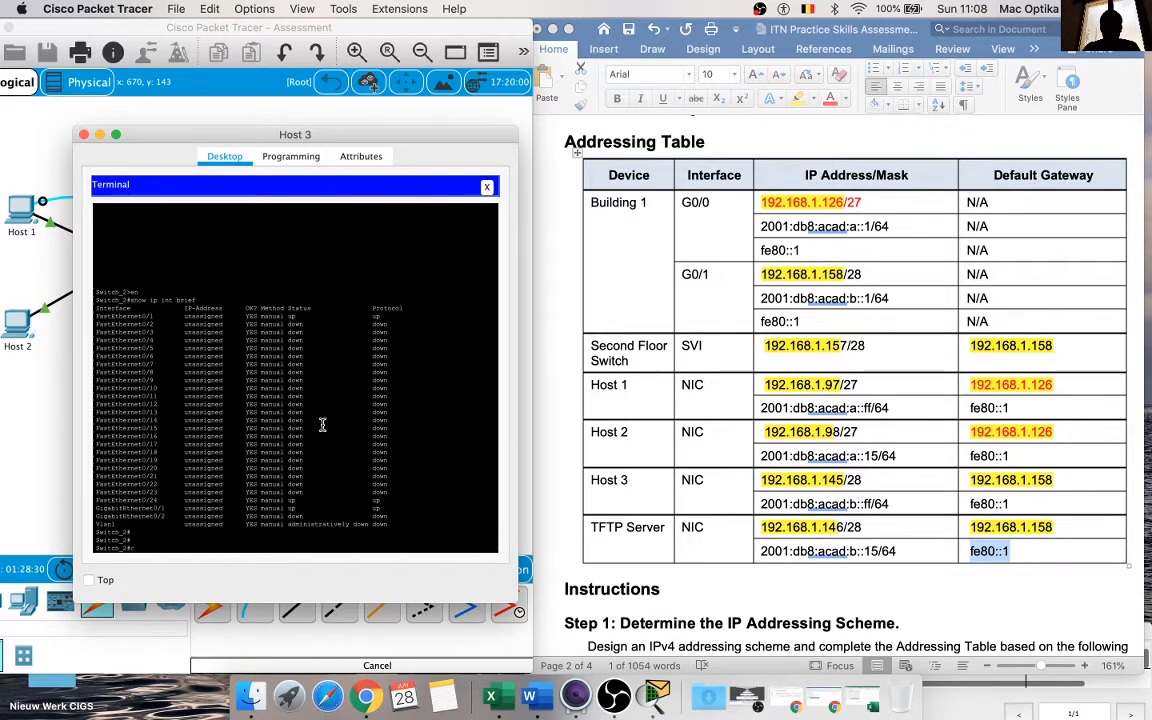
Step: Assign 192.168.1.157 with mask 255.255.255.240 to Switch_2's VLAN 1 interface and enable it with no shut
type("config")
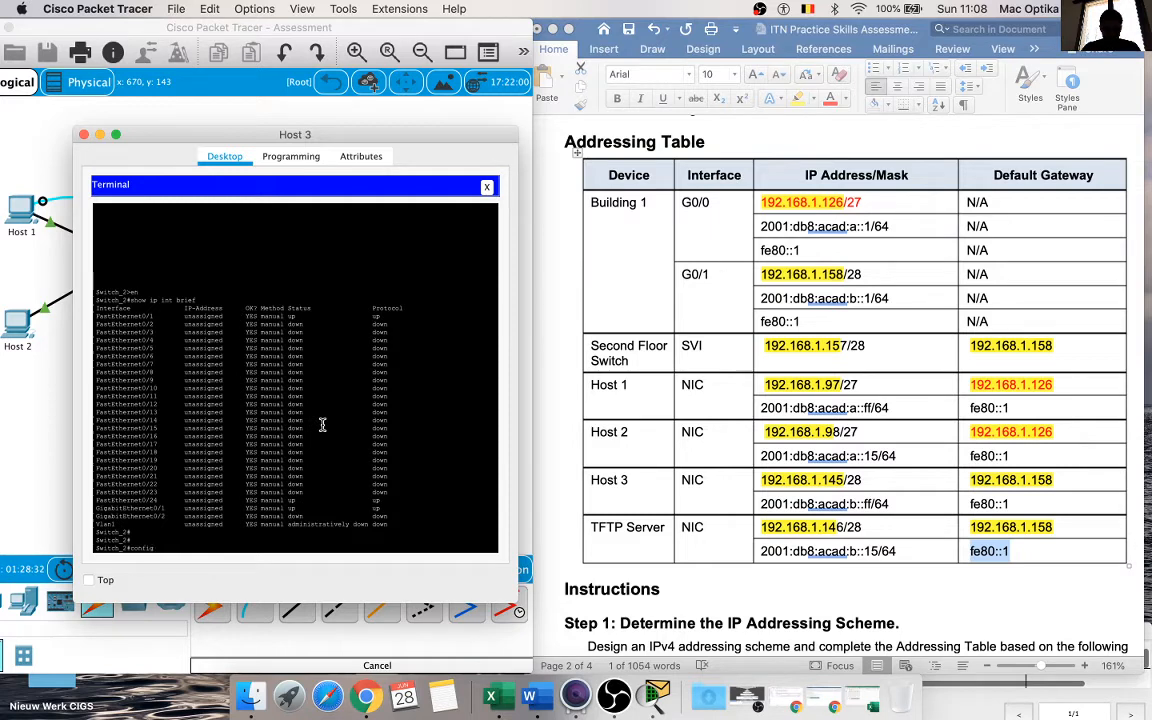
type(" t")
key("Return")
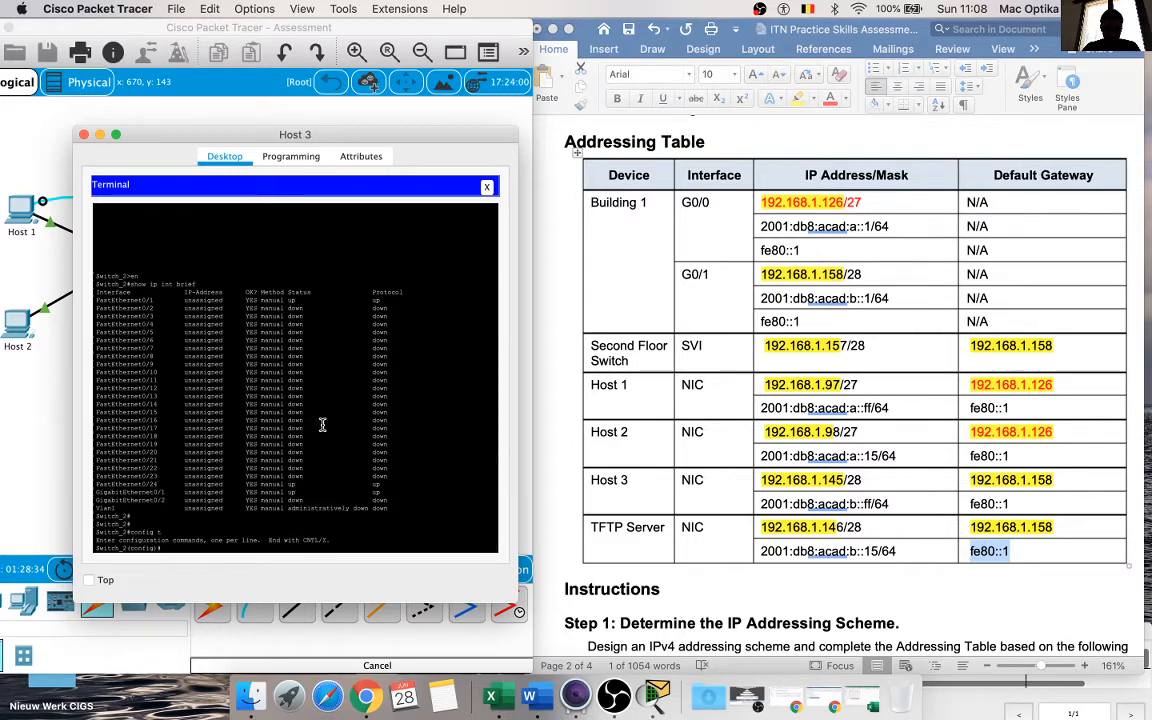
type("int vlan 1")
key("Return")
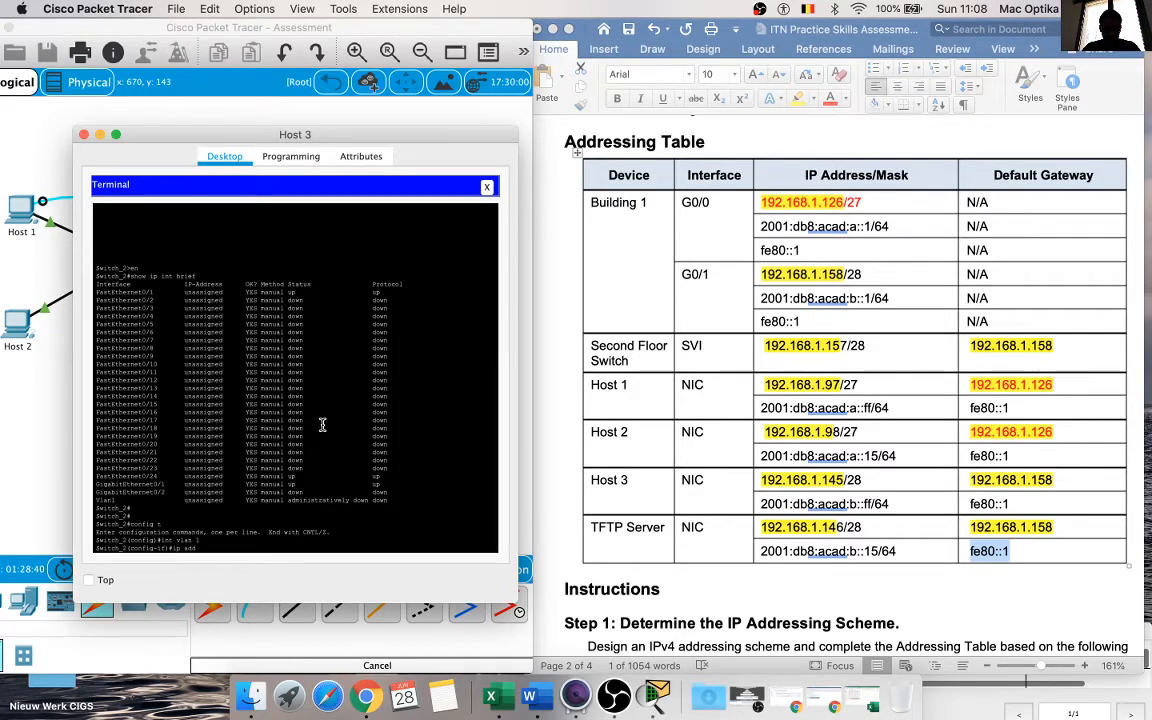
left_click(831, 392)
left_click_drag(848, 345, 726, 347)
key("super+c")
right_click(364, 495)
left_click(385, 511)
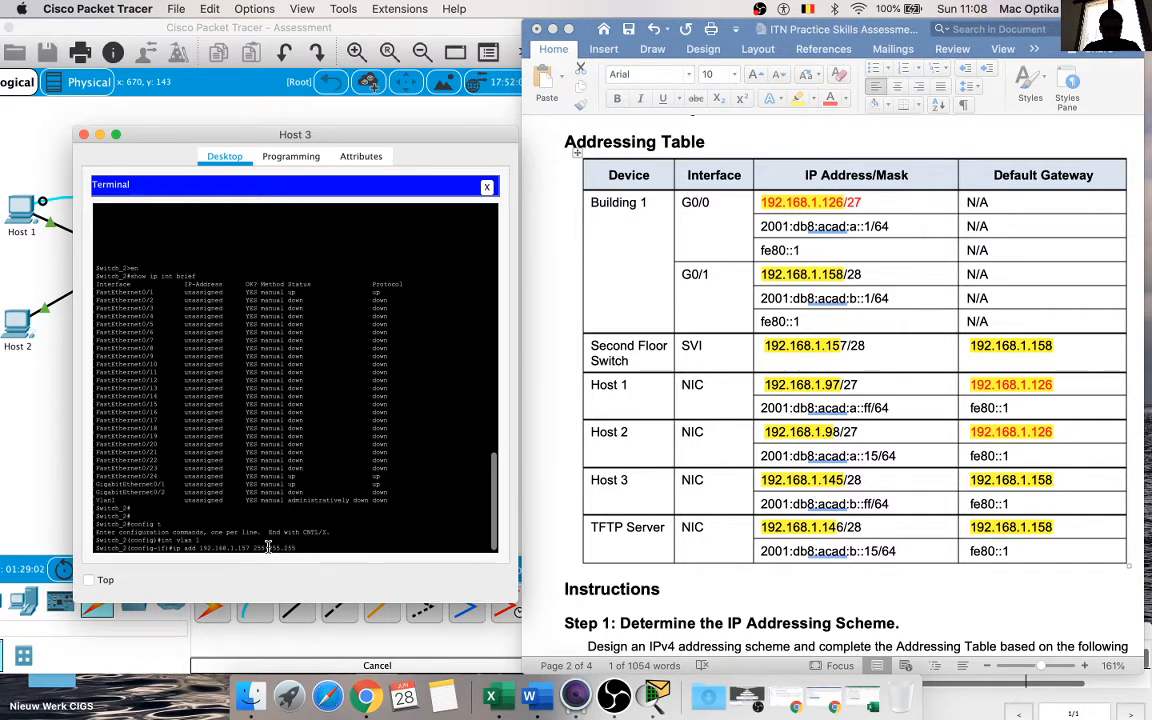
type(".240")
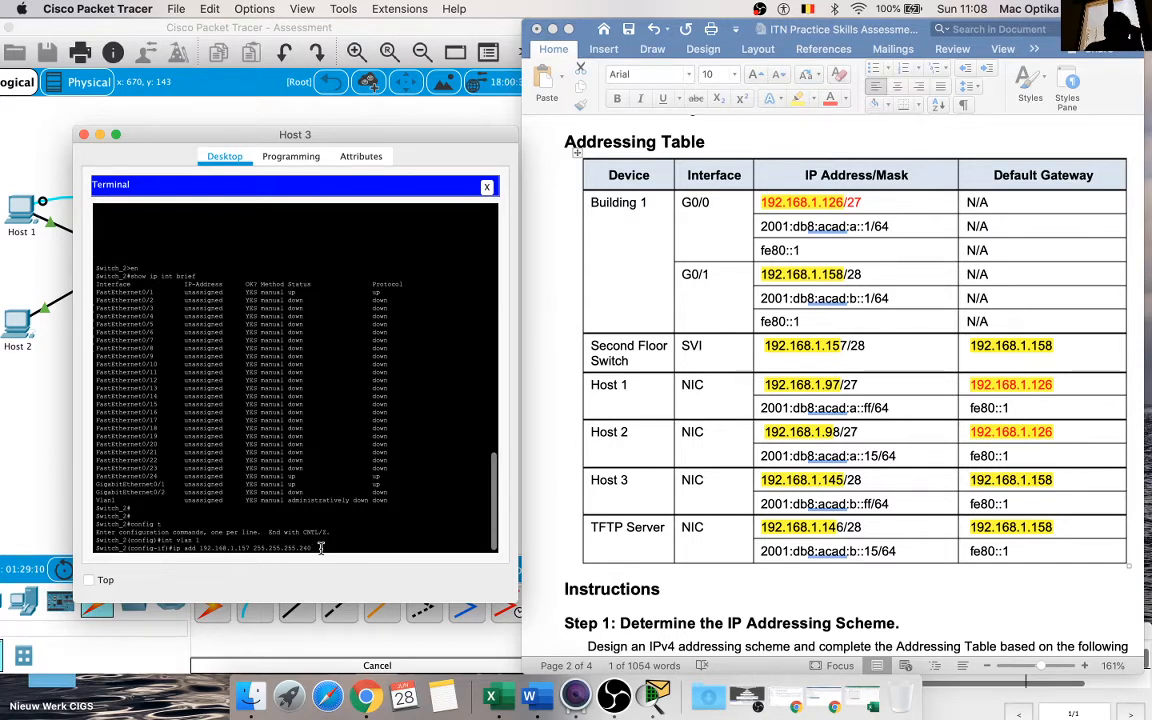
key("Return")
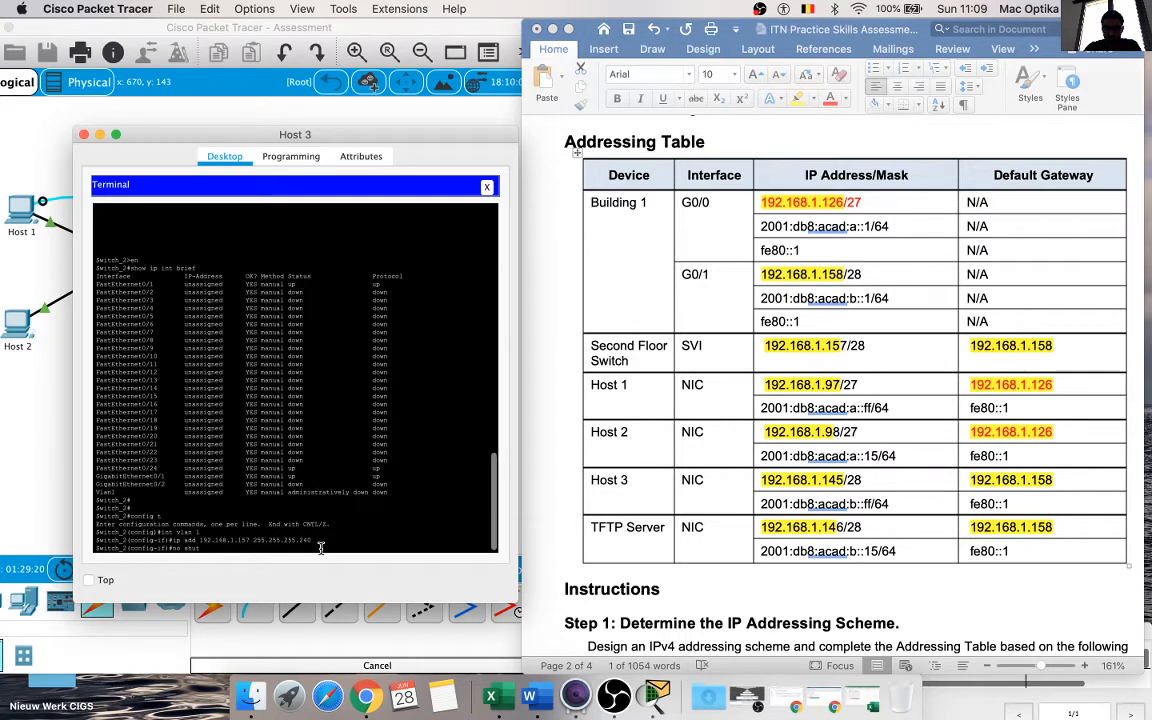
key("Return")
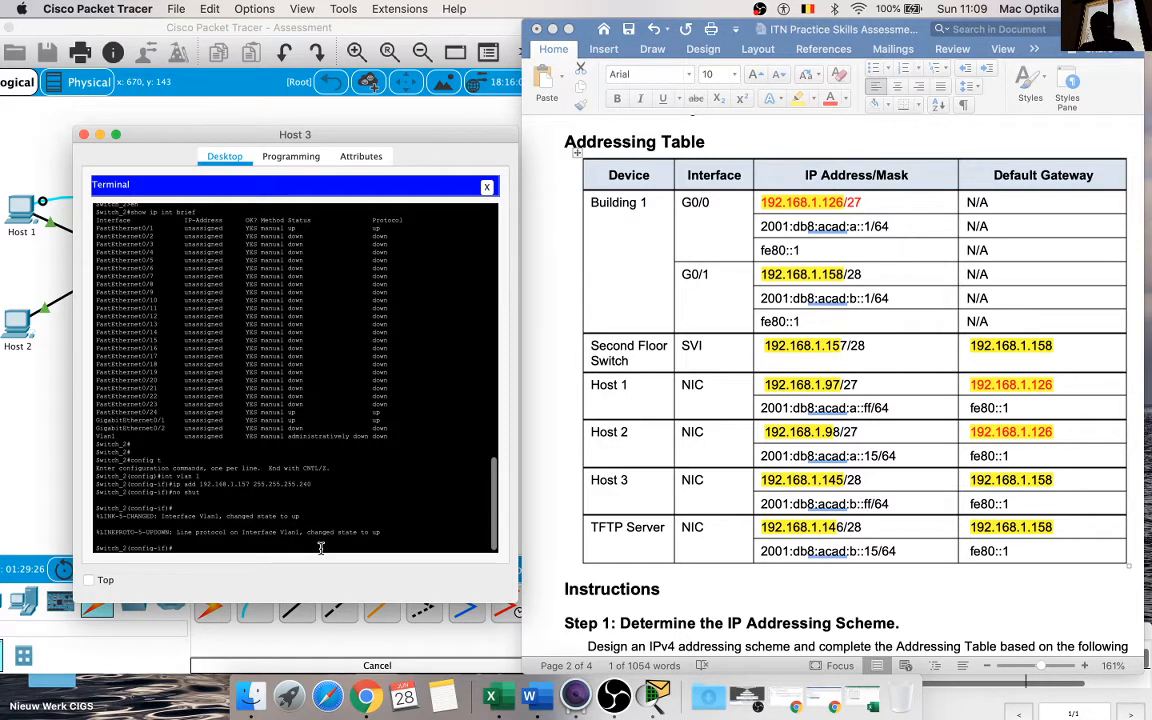
Step: Set Switch_2's default gateway to 192.168.1.158, copied from the Addressing Table, and leave configuration mode
type("add")
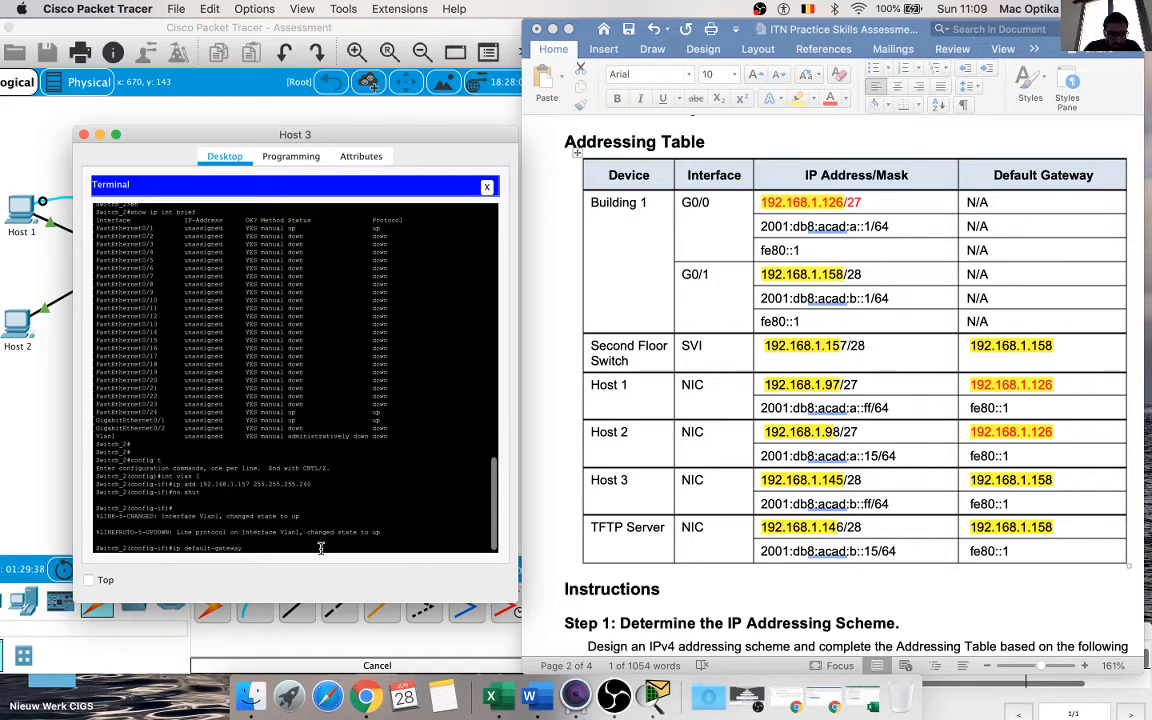
left_click(1041, 345)
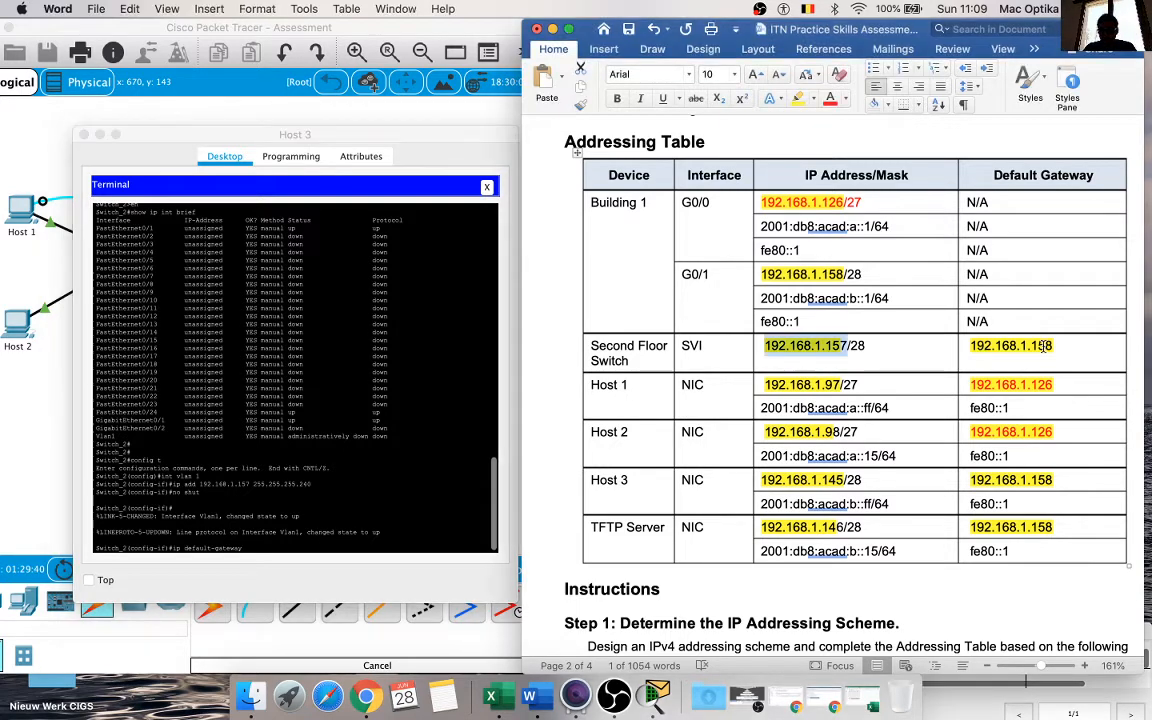
double_click(1041, 345)
key("super+c")
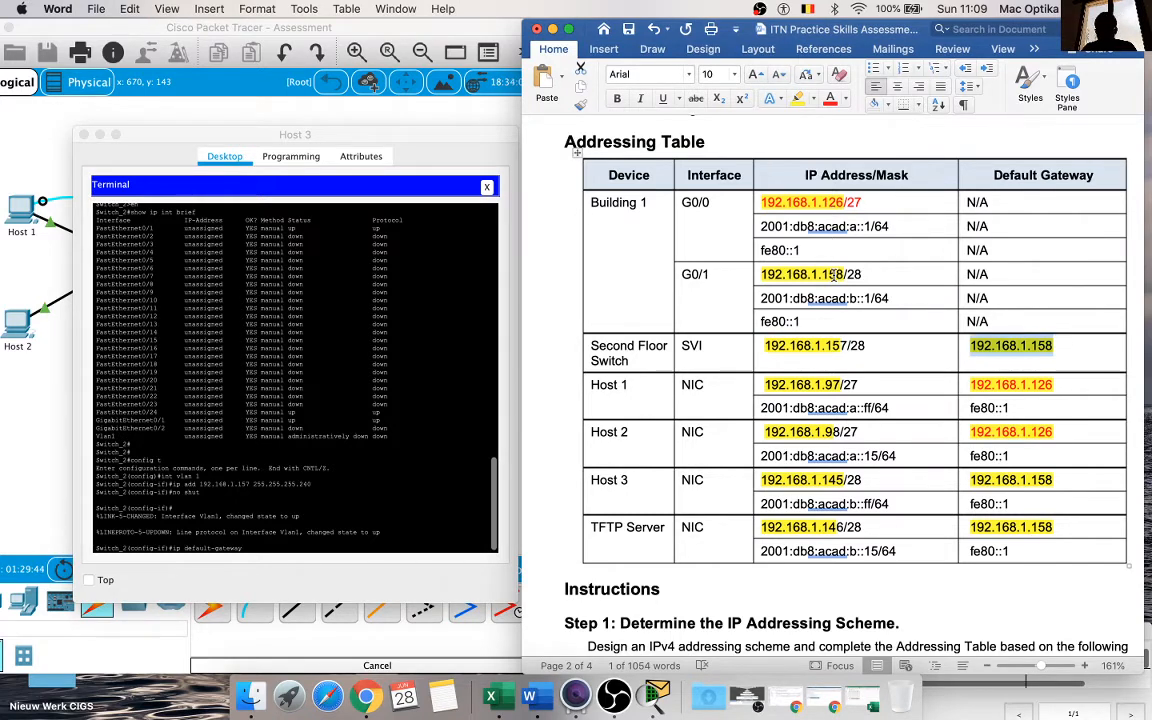
left_click(363, 541)
right_click(363, 541)
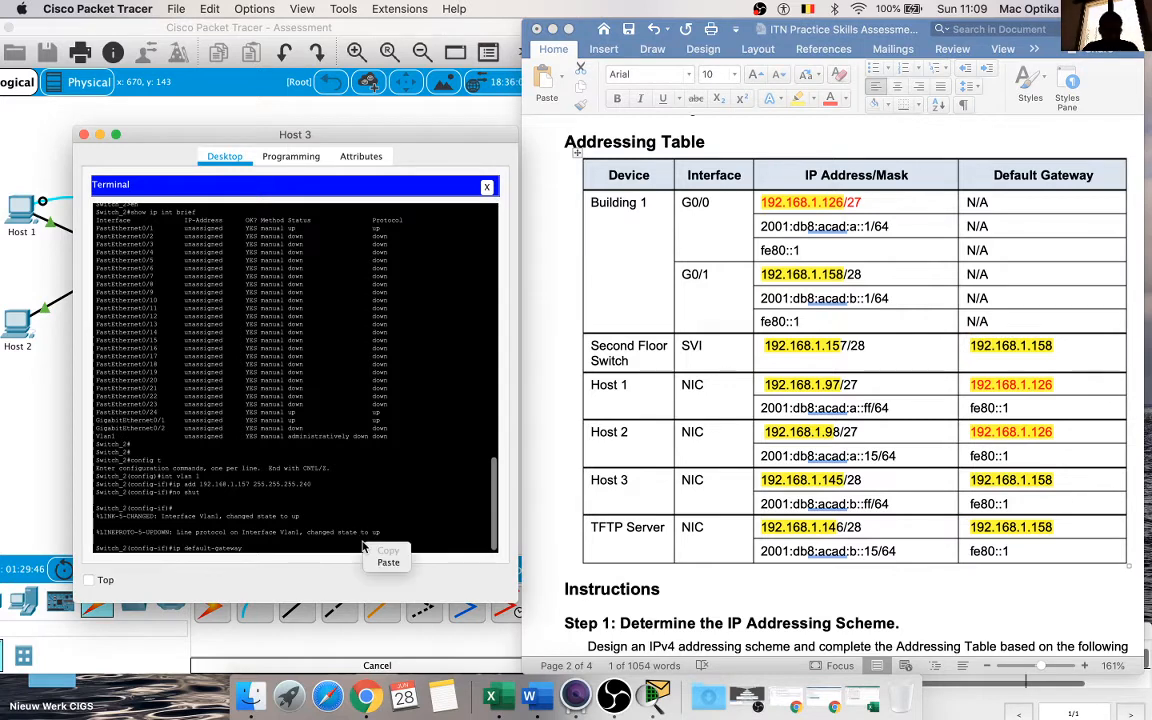
left_click(370, 556)
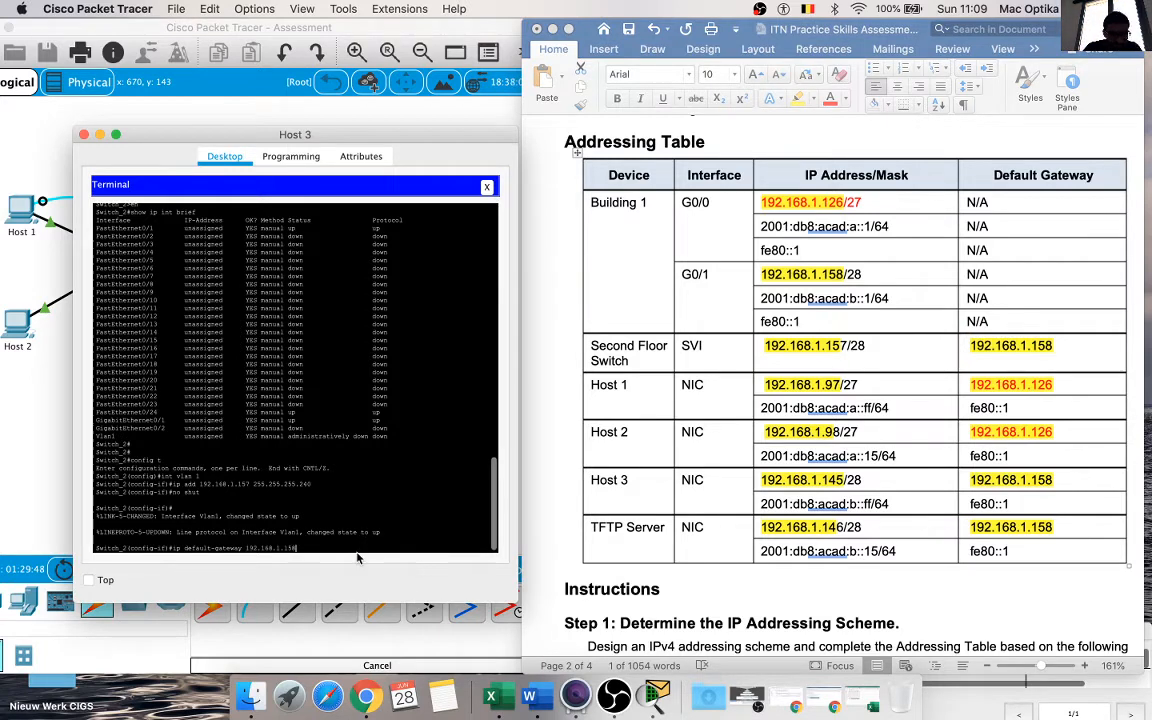
key("Return")
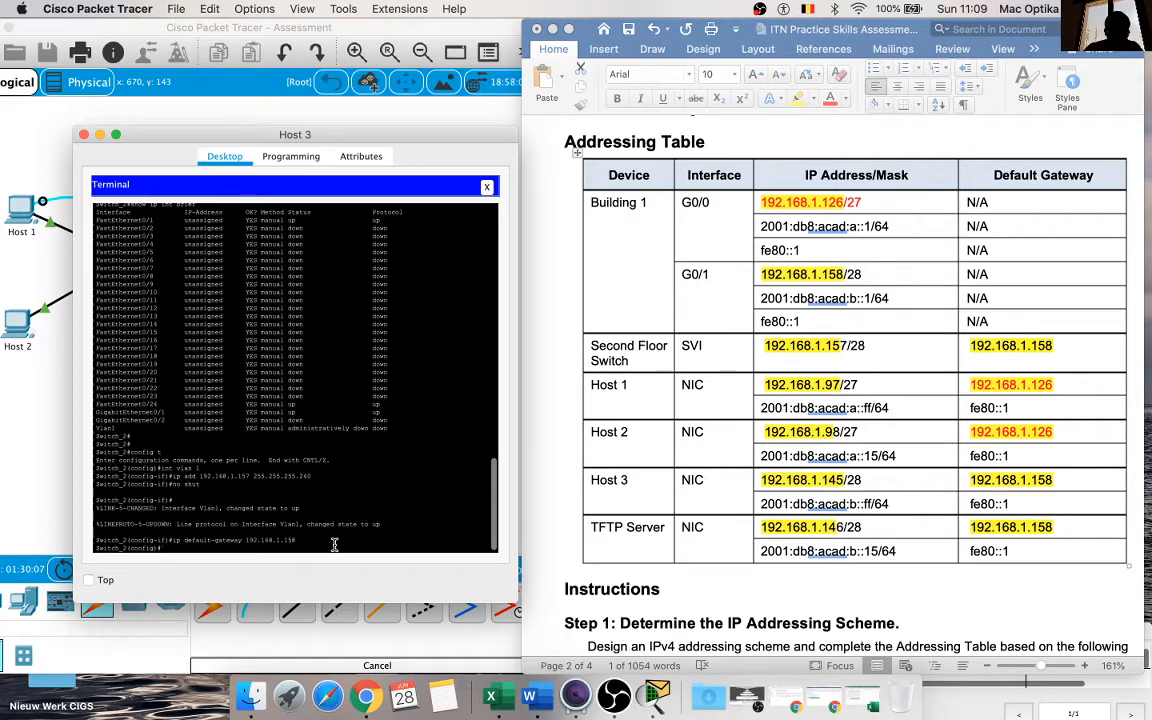
key("Return")
key("Up")
key("Down")
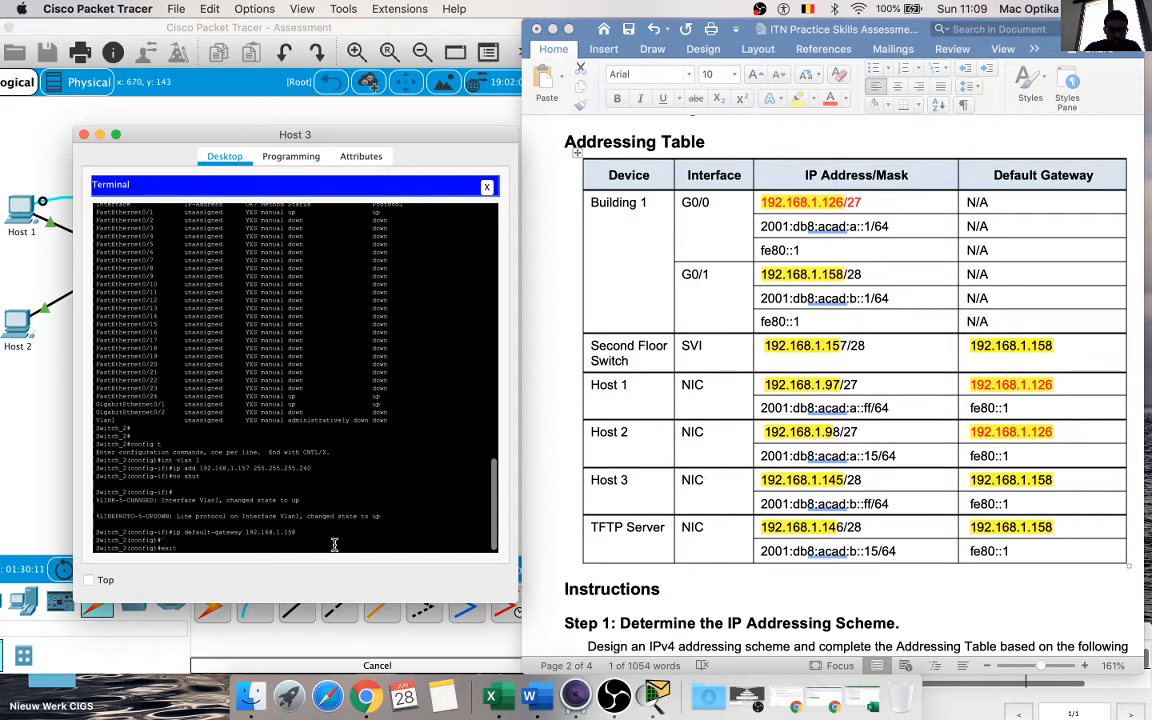
type("exit")
key("Return")
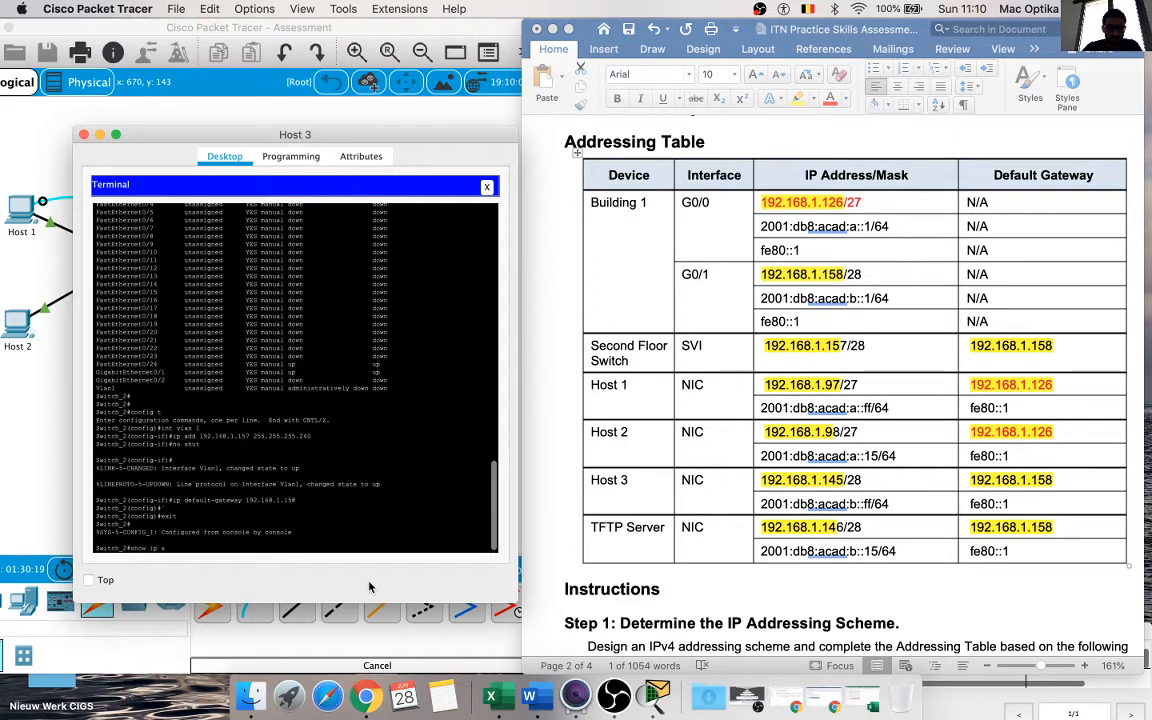
Step: Check the VLAN 1 address and status on Switch_2 with show ip int brief
key("Return")
key("Return")
key("Up")
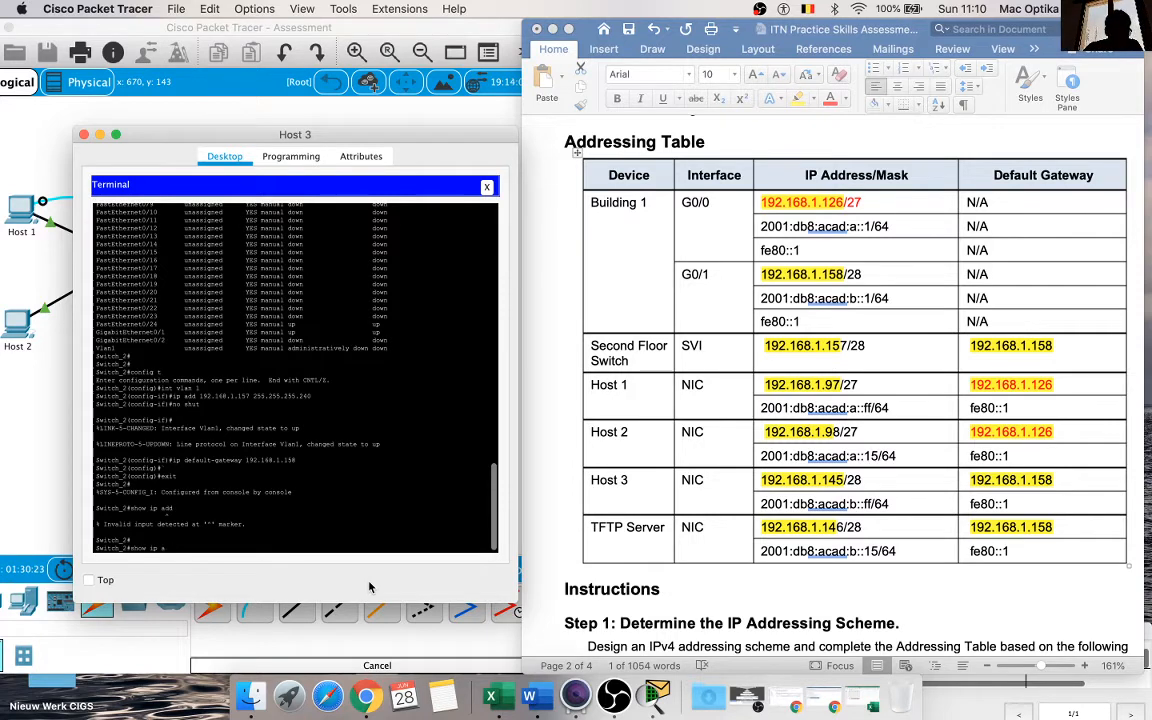
type("int brief")
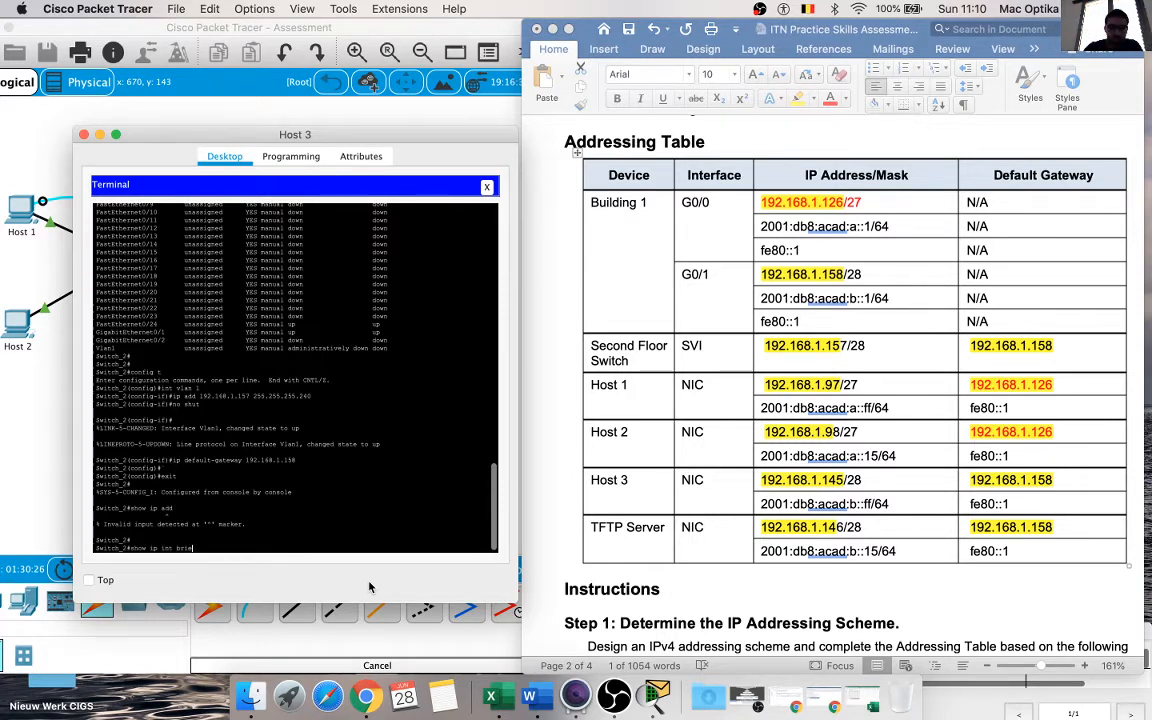
key("Return")
key("space")
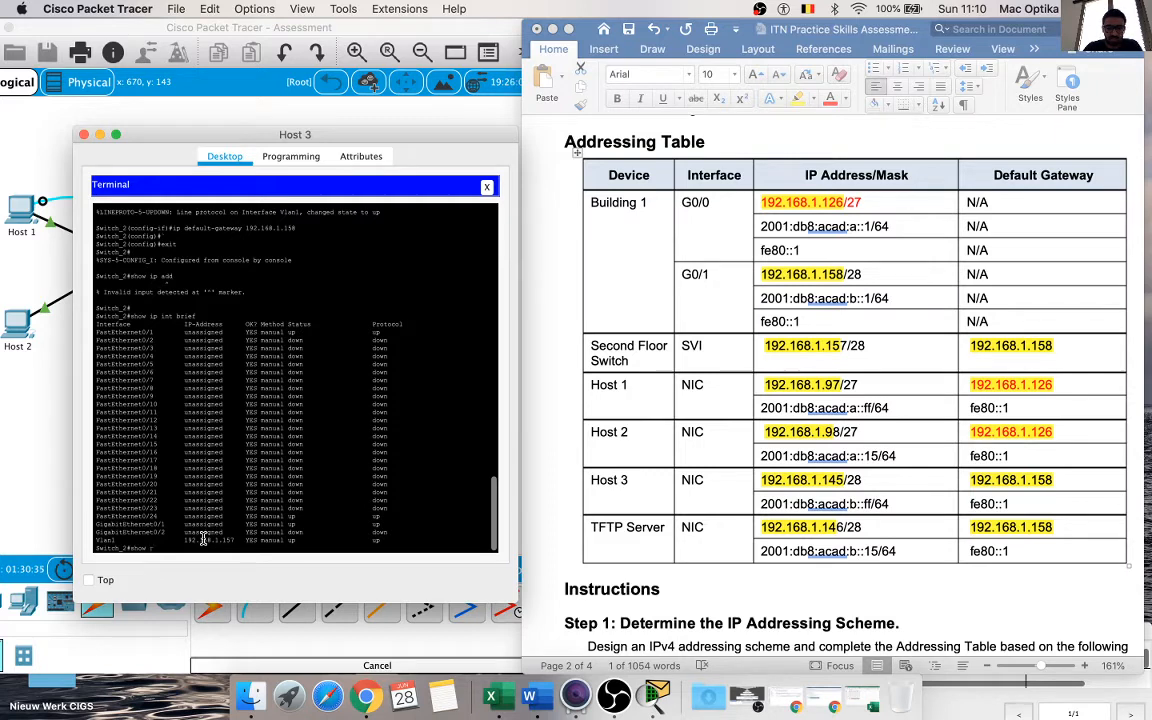
Step: Check the VLAN 1 address and default gateway in Switch_2's running-config, then close Host 3 and return to the Addressing Table
type("ing-config")
key("Return")
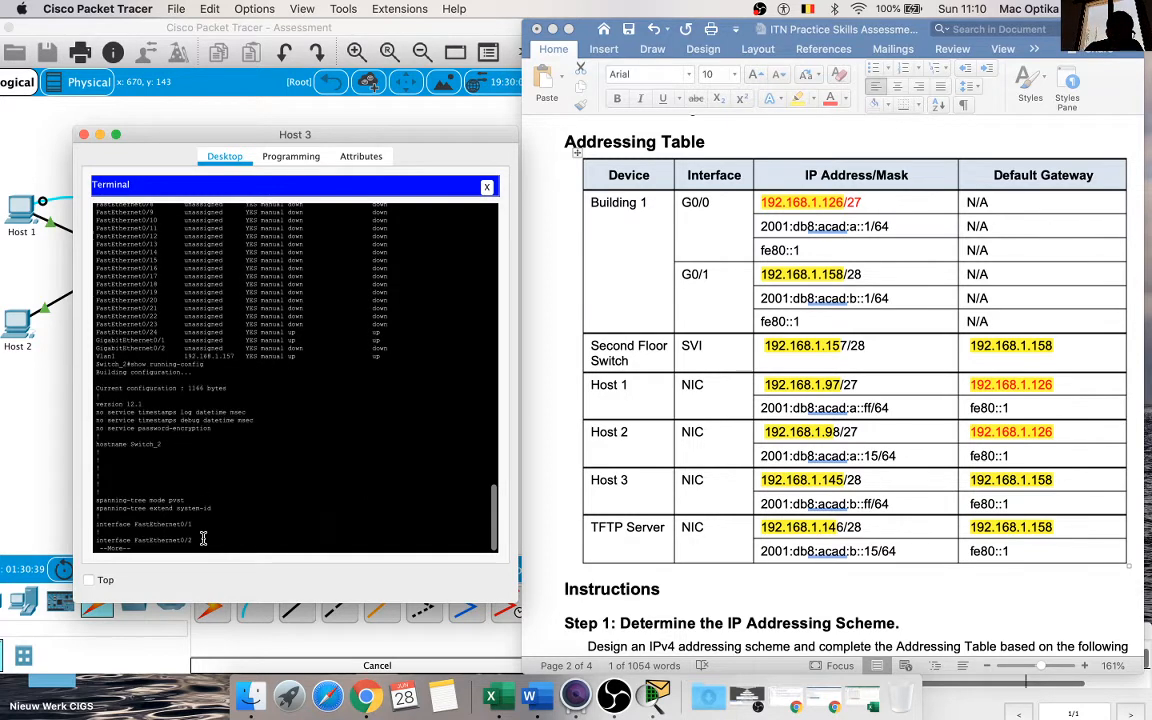
key("Return")
key("Return")
key("Return")
key("Return")
key("Return")
key("Return")
key("Return")
key("Return")
key("Return")
key("Return")
key("Return")
key("Return")
key("Return")
key("Return")
key("Return")
key("Return")
key("Return")
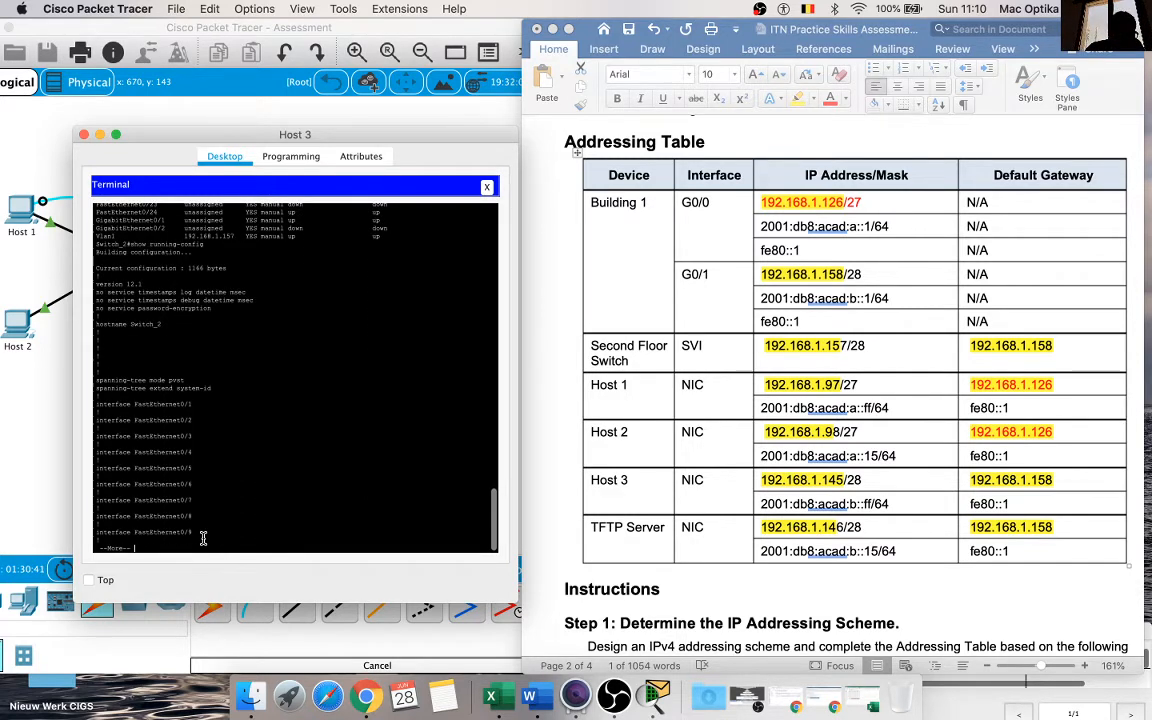
key("Return")
key("Return")
key("Return")
key("Return")
key("Return")
key("Return")
key("Return")
key("Return")
key("Return")
key("Return")
key("Return")
key("Return")
key("Return")
key("Return")
key("Return")
key("Return")
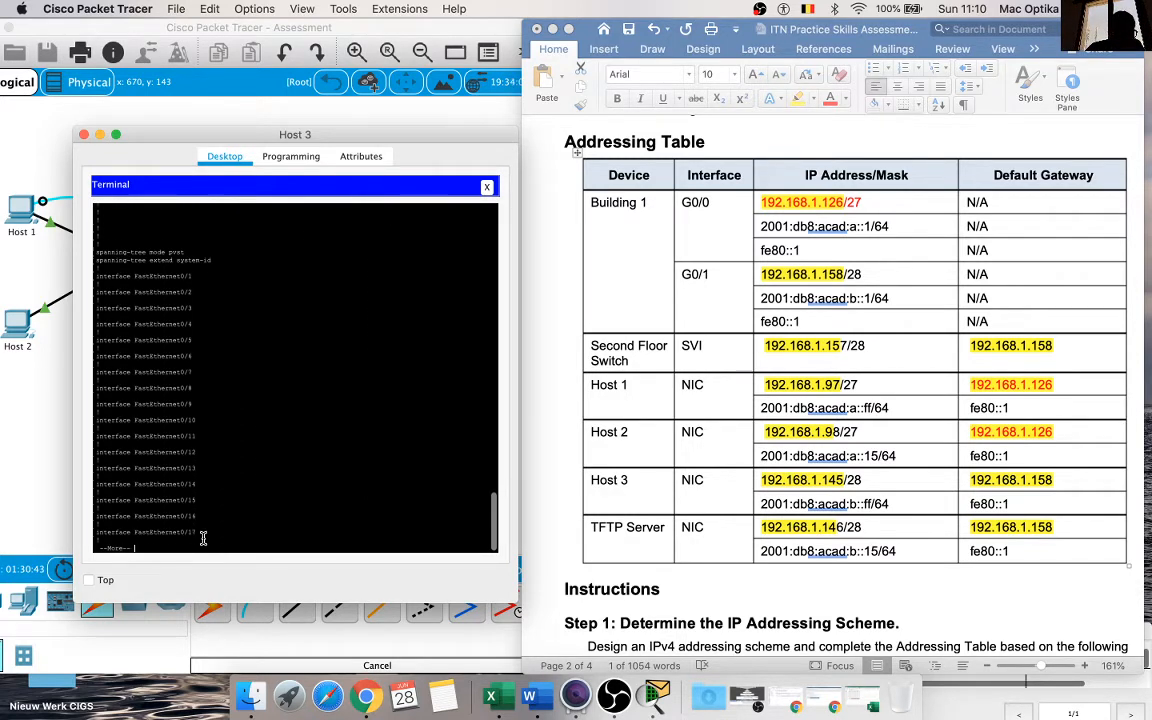
key("Return")
key("Return")
key("Return")
key("Return")
key("Return")
key("Return")
key("Return")
key("Return")
key("Return")
key("Return")
key("Return")
key("Return")
key("Return")
key("Return")
key("Return")
key("Return")
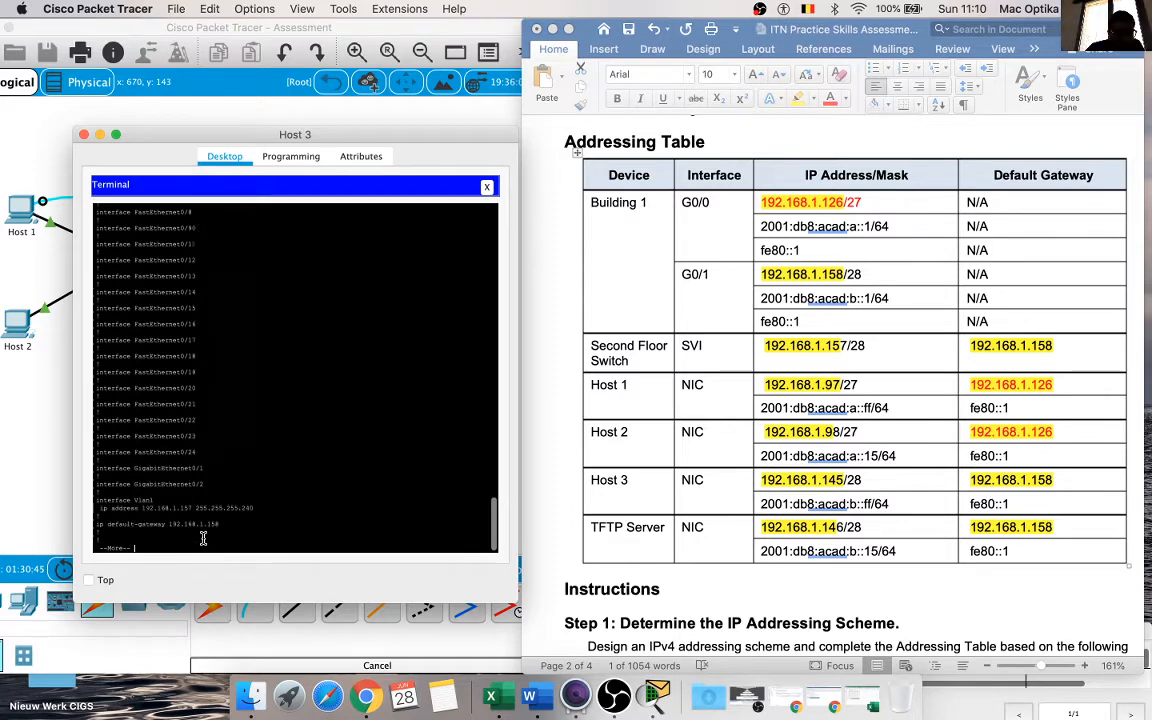
key("Return")
key("Return")
key("Return")
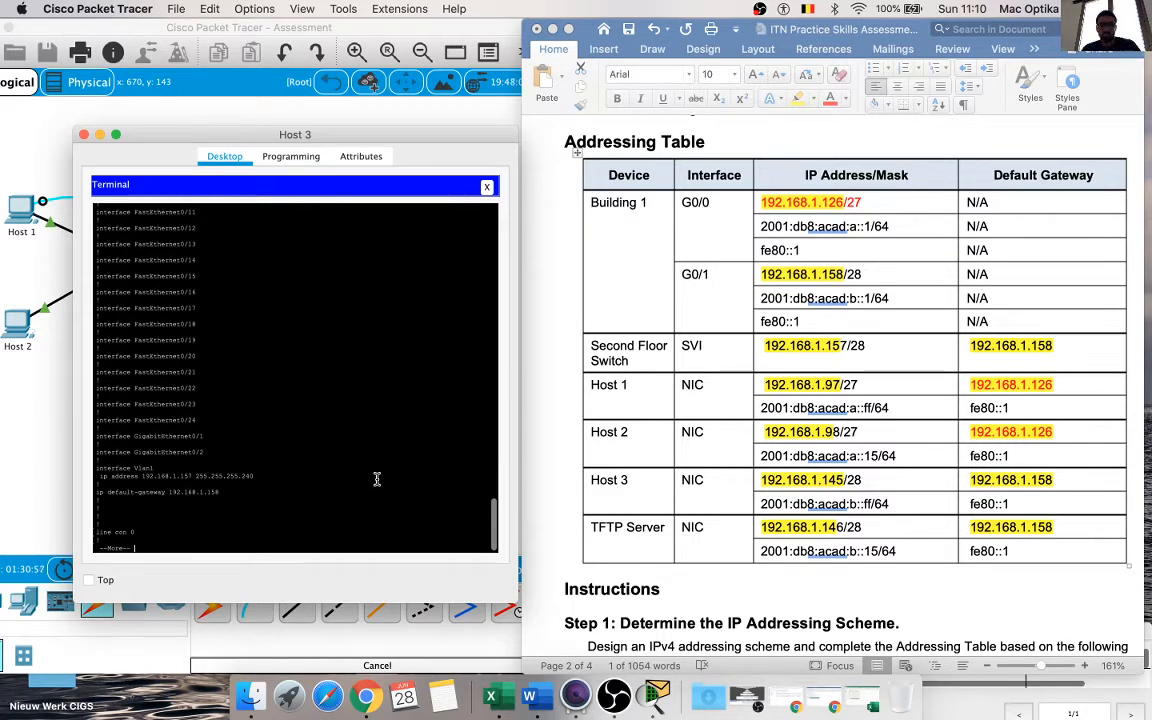
left_click(84, 134)
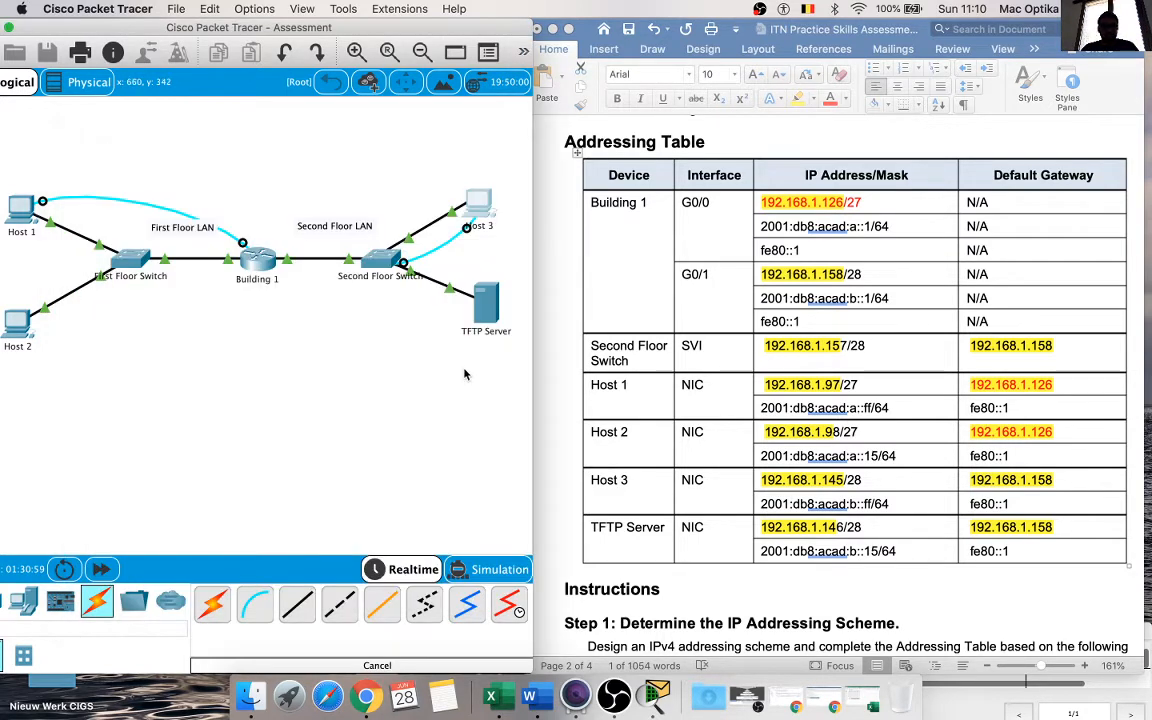
left_click(729, 544)
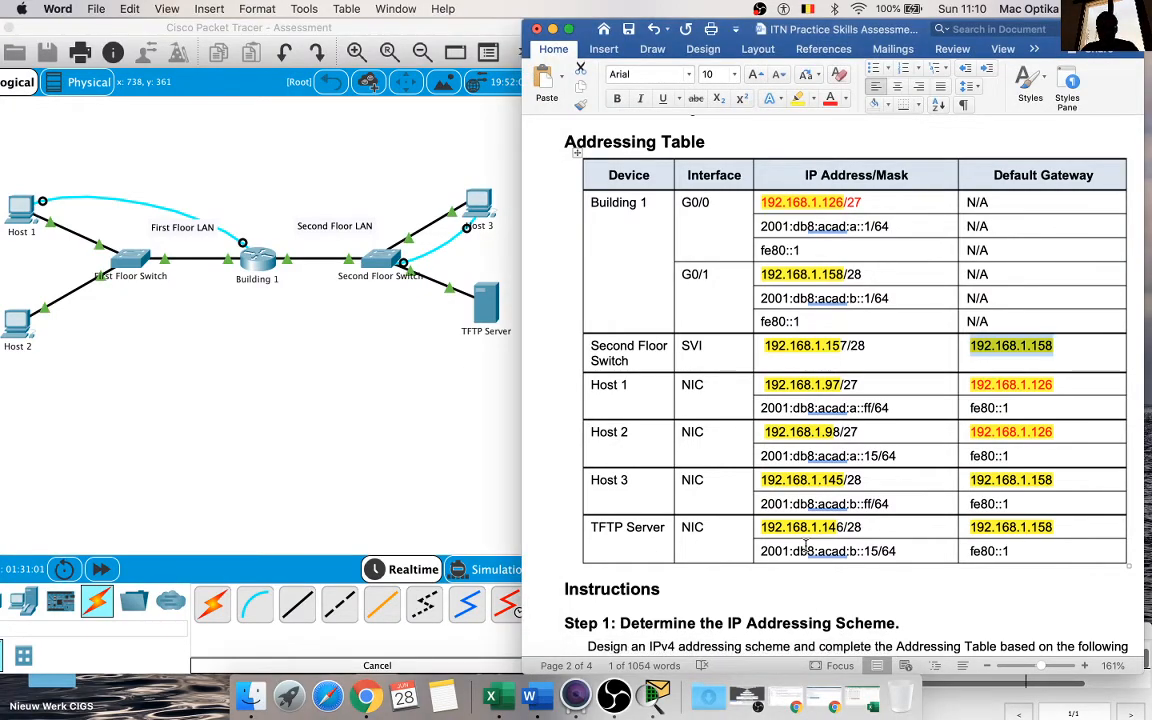
Step: Review the remaining assessment instructions on addressing the host PCs and completing the TFTP server configuration
scroll(805, 545, "down", 20)
scroll(805, 545, "down", 20)
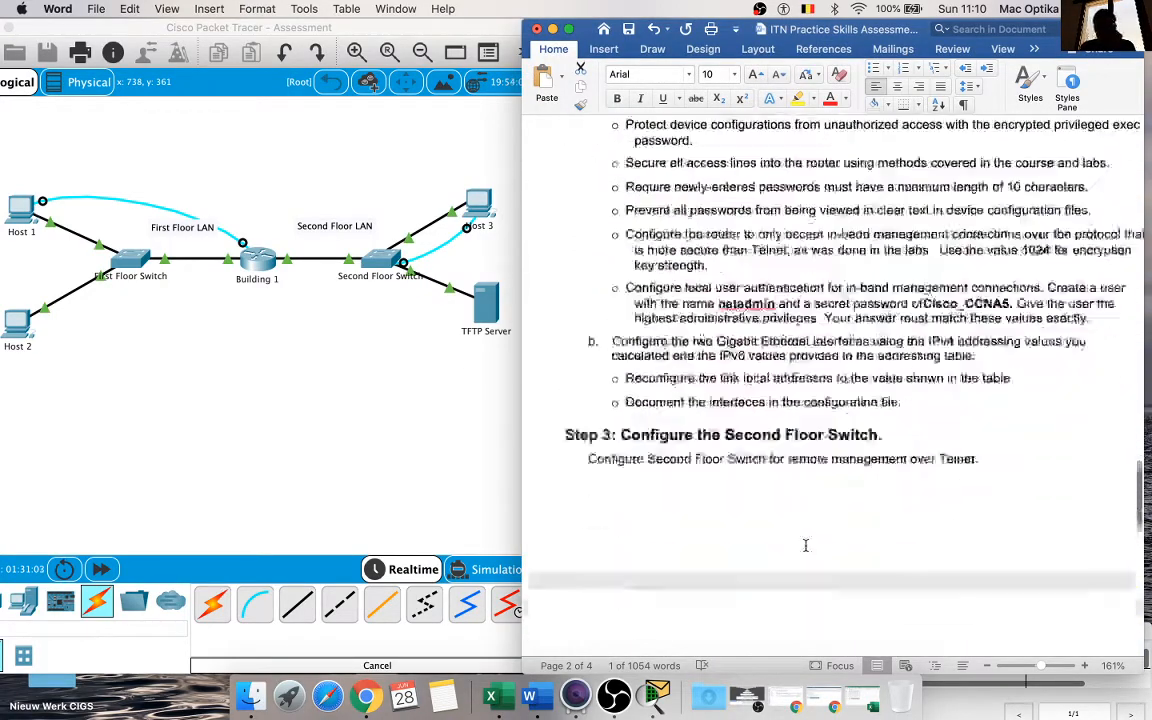
scroll(805, 545, "down", 2)
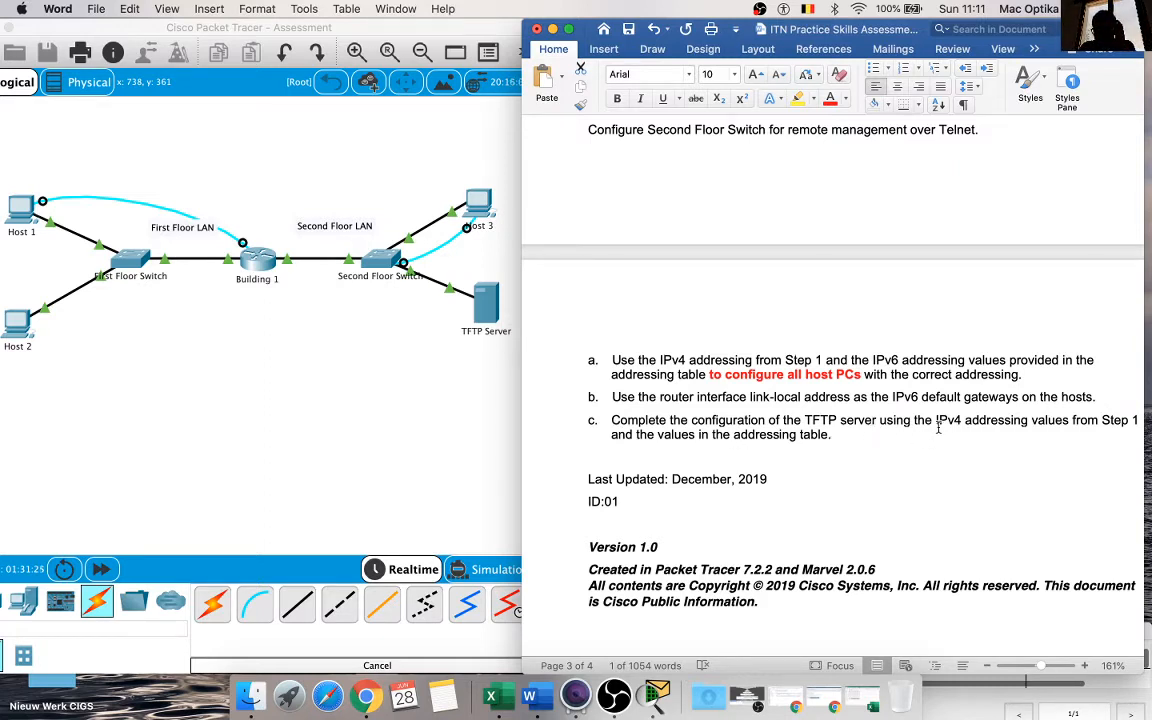
scroll(1024, 436, "right", 1)
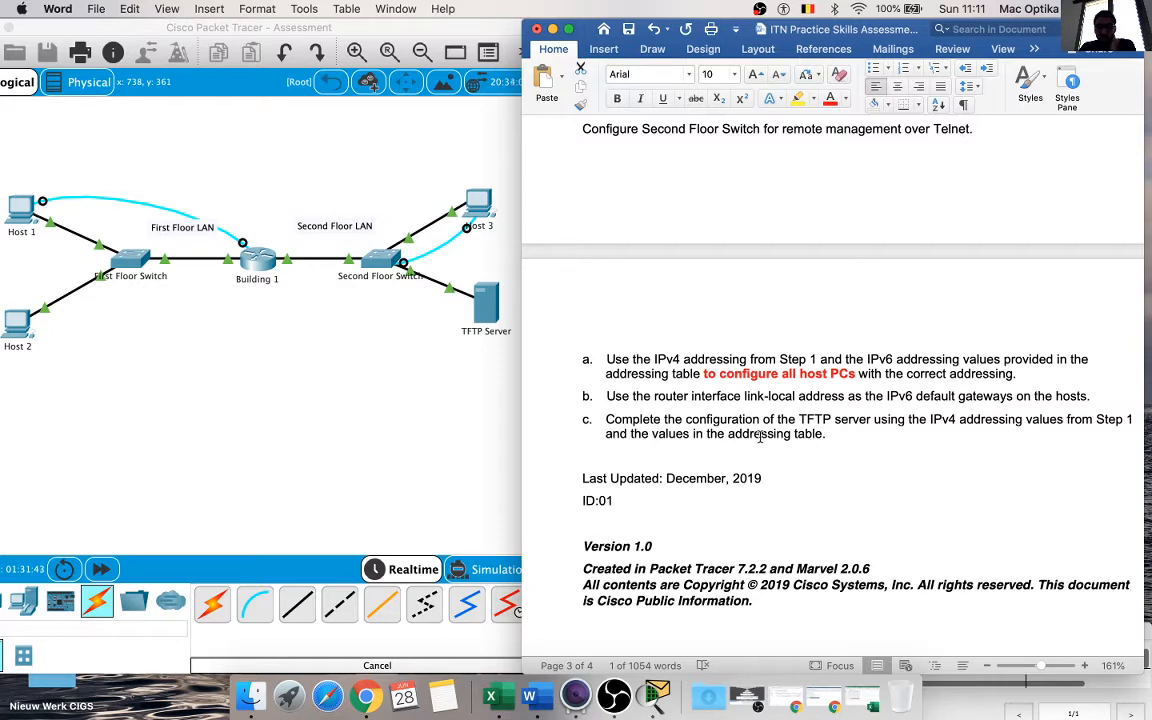
Step: Open Host 1's terminal session to the Middle router in Packet Tracer and try to list the copy command's options from configuration mode
left_click(372, 367)
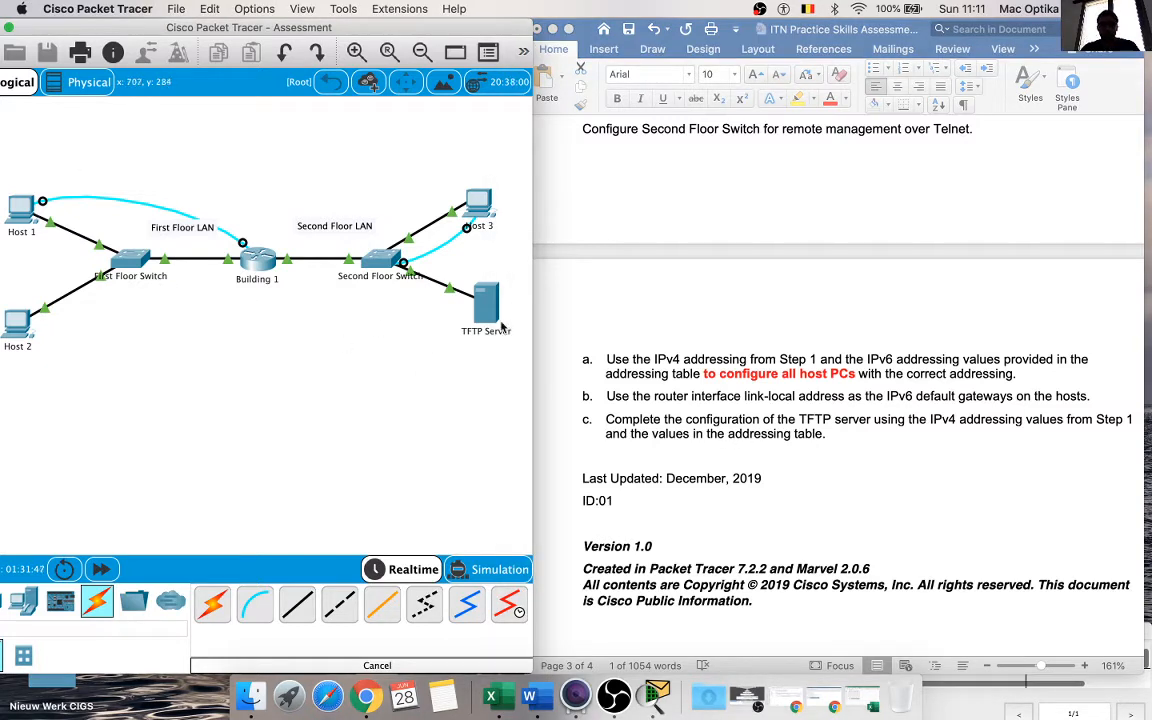
left_click(20, 210)
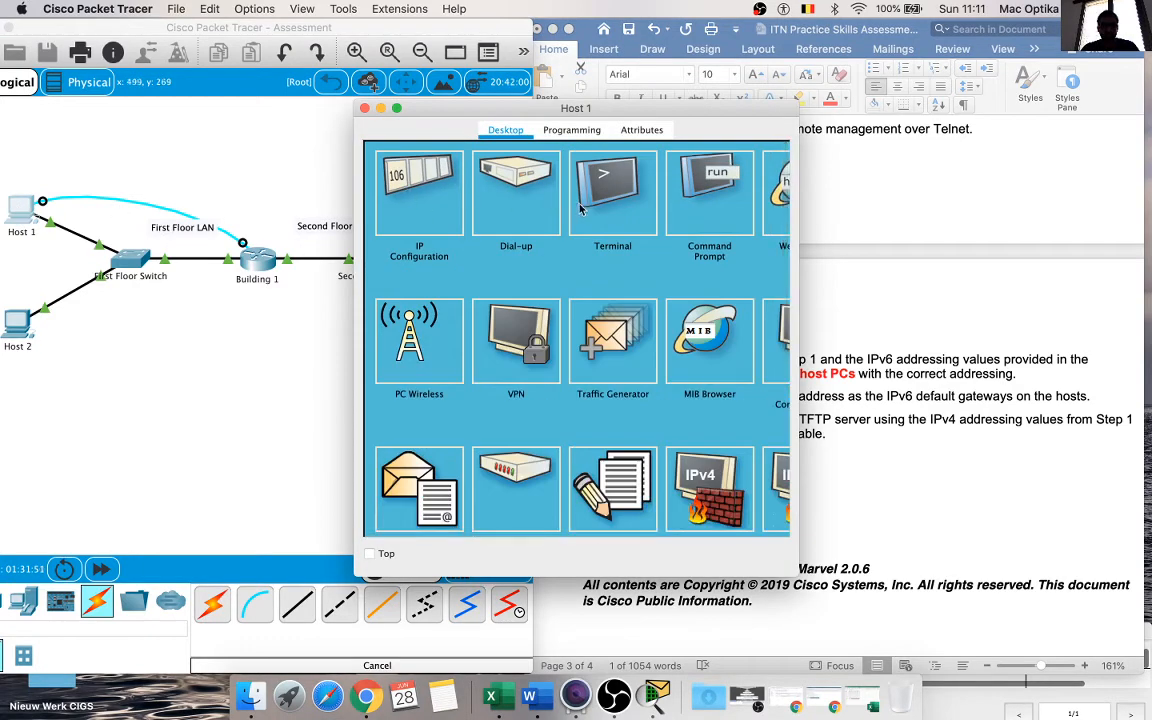
left_click(610, 205)
left_click(741, 336)
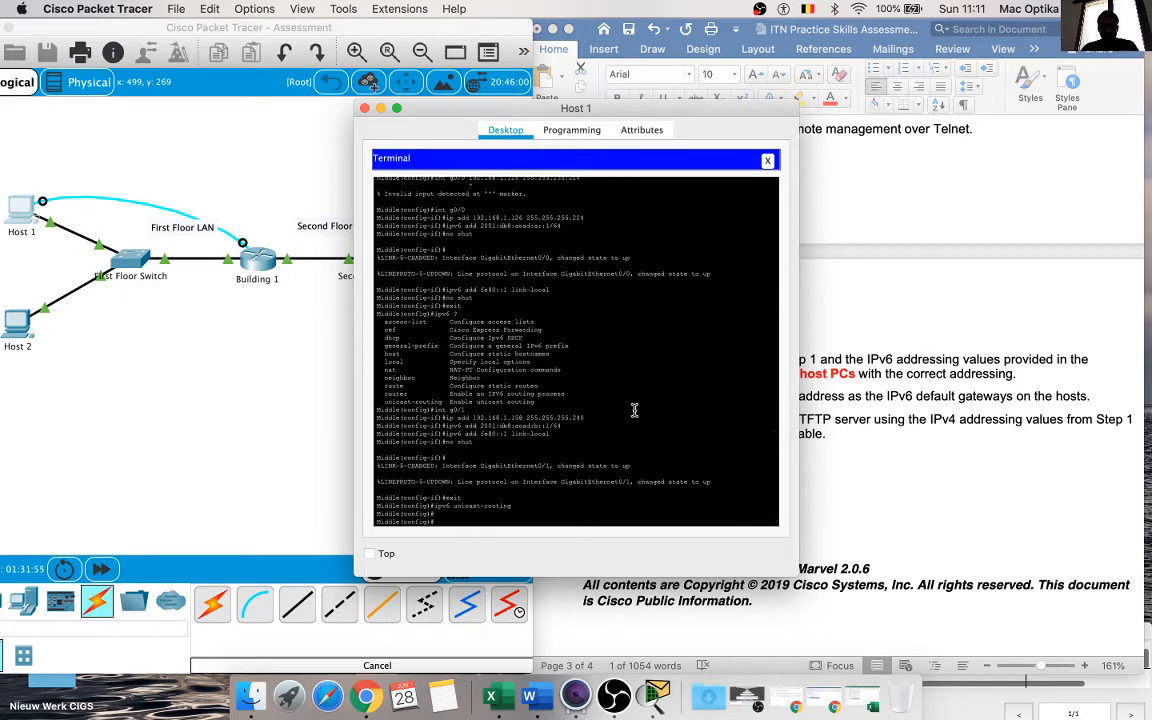
type("copy")
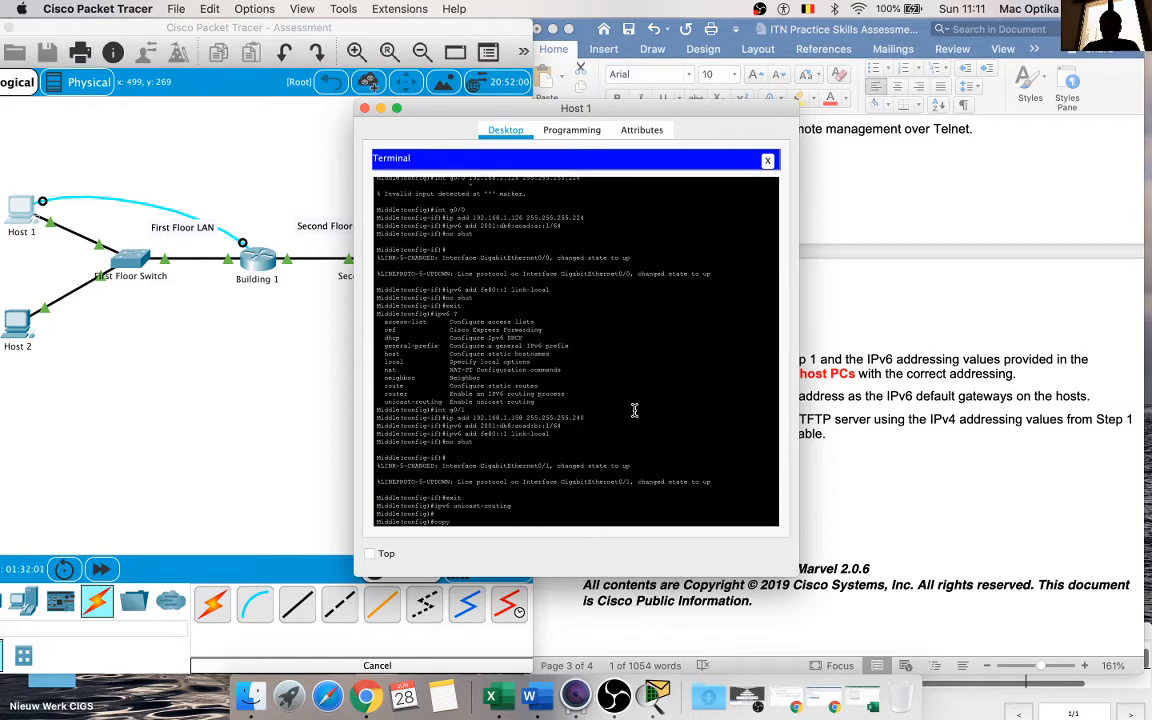
type(" ?")
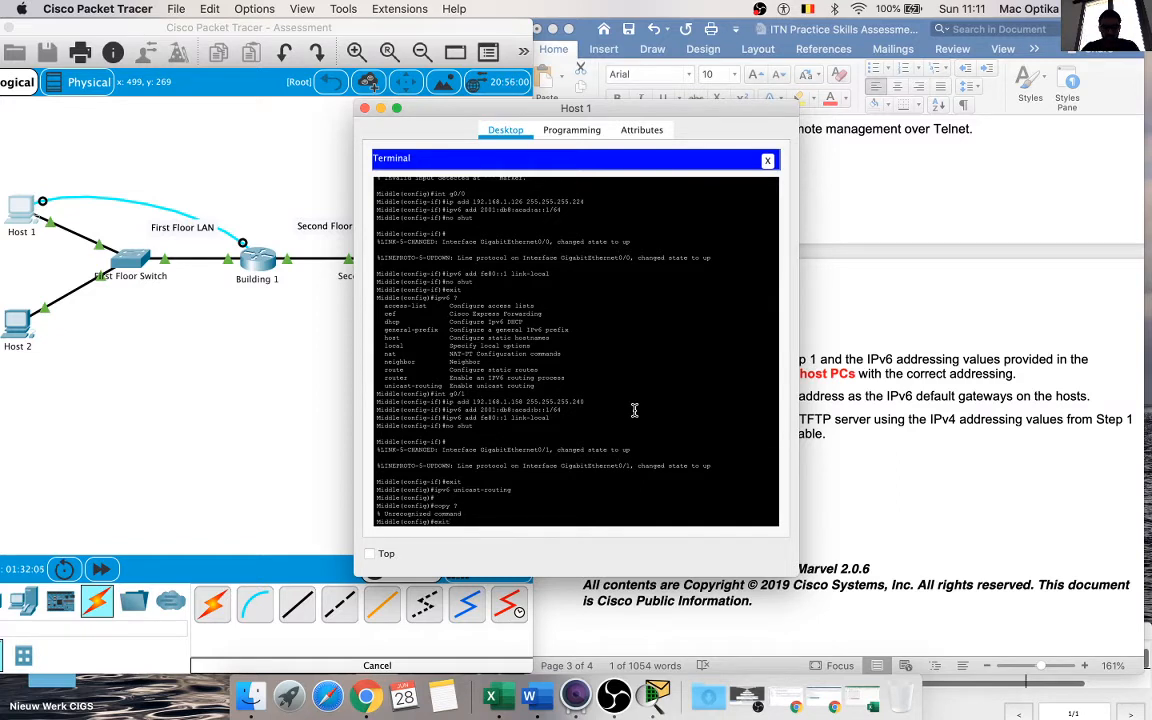
Step: Leave configuration mode on the Middle router and enter the copy running command
key("Return")
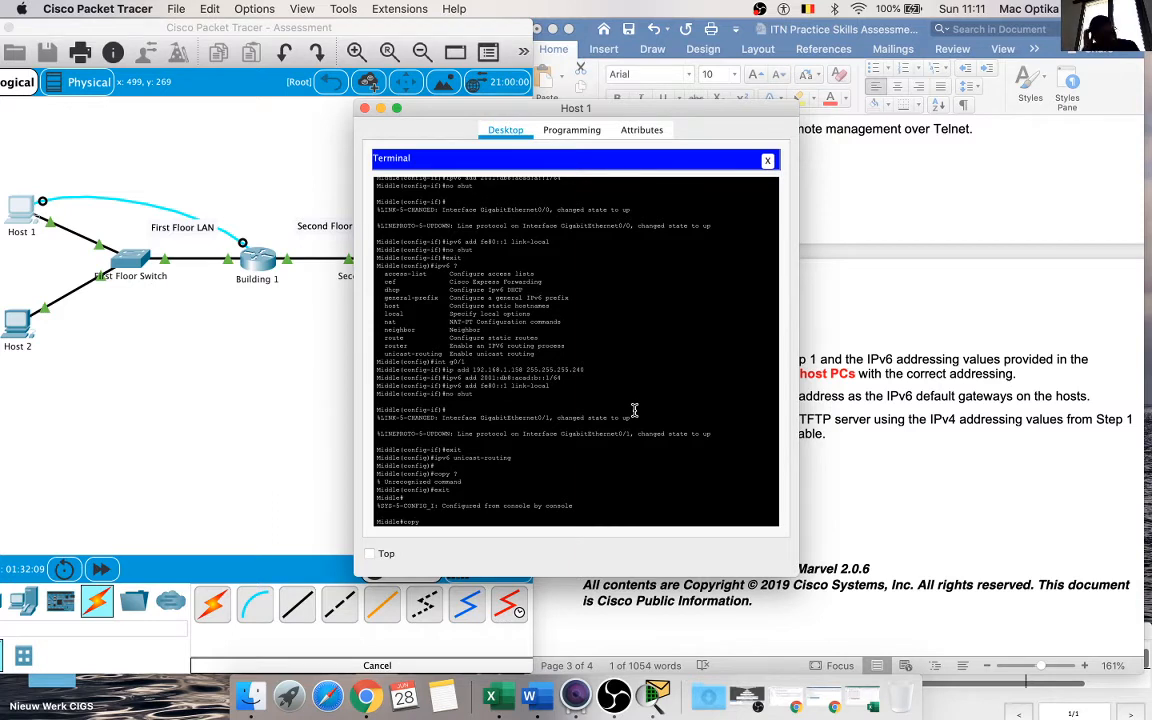
type("copy unni")
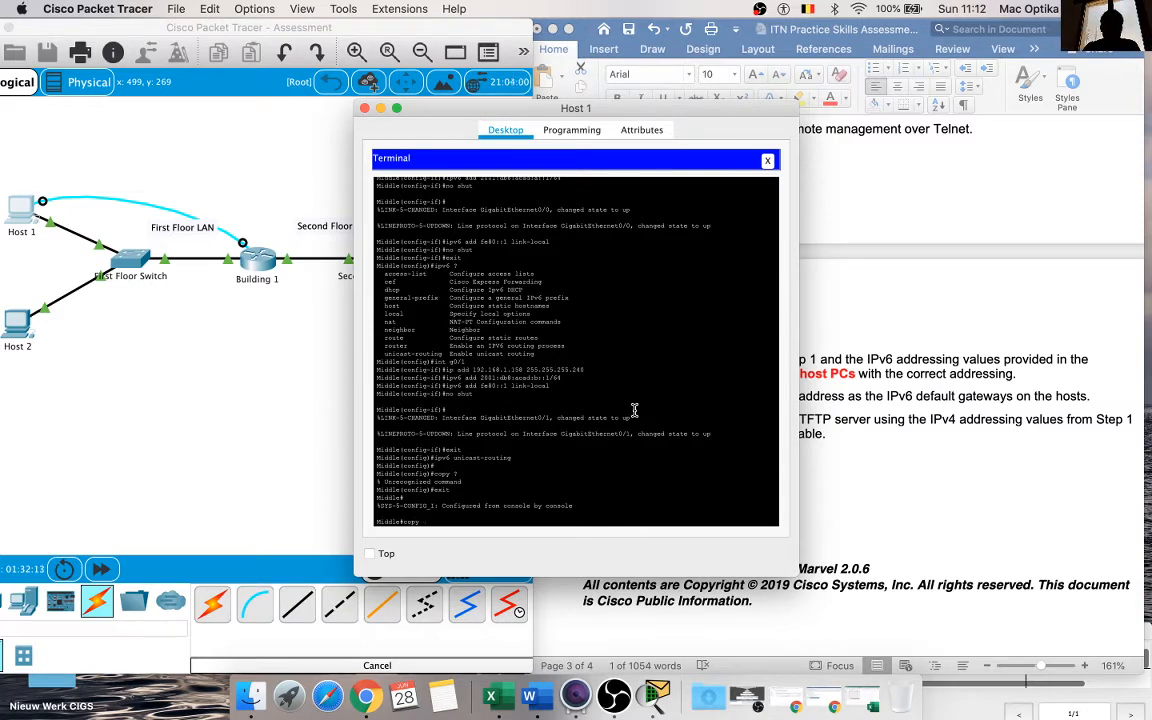
type("ing-config")
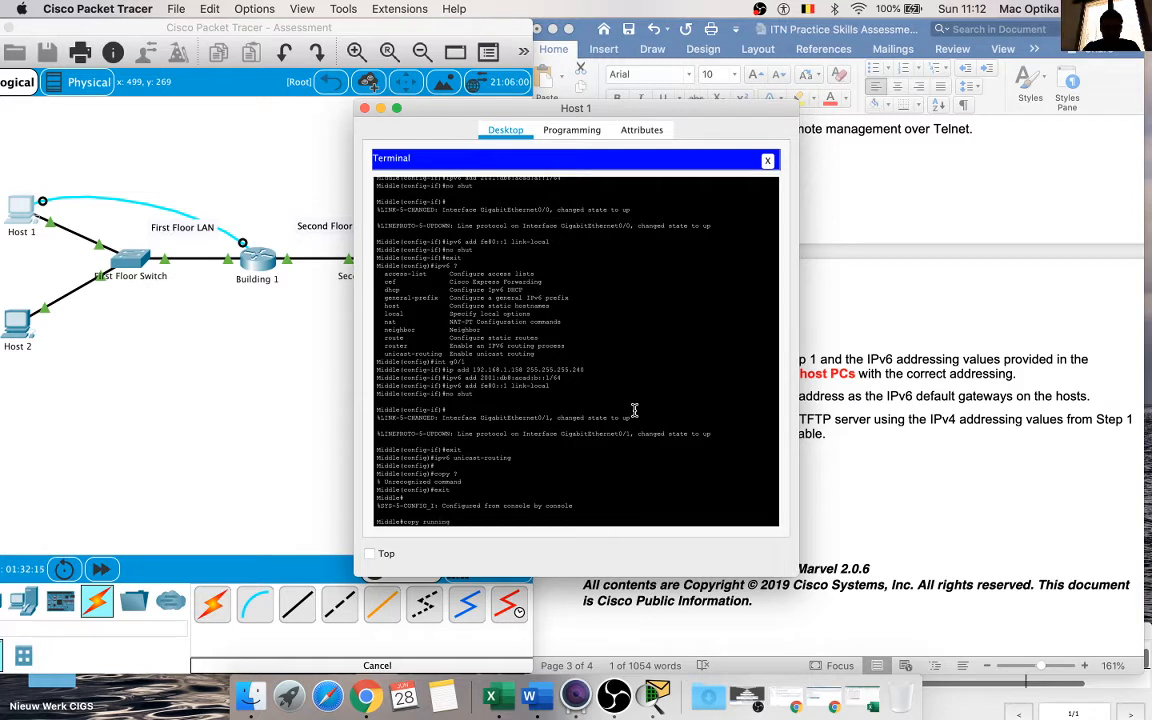
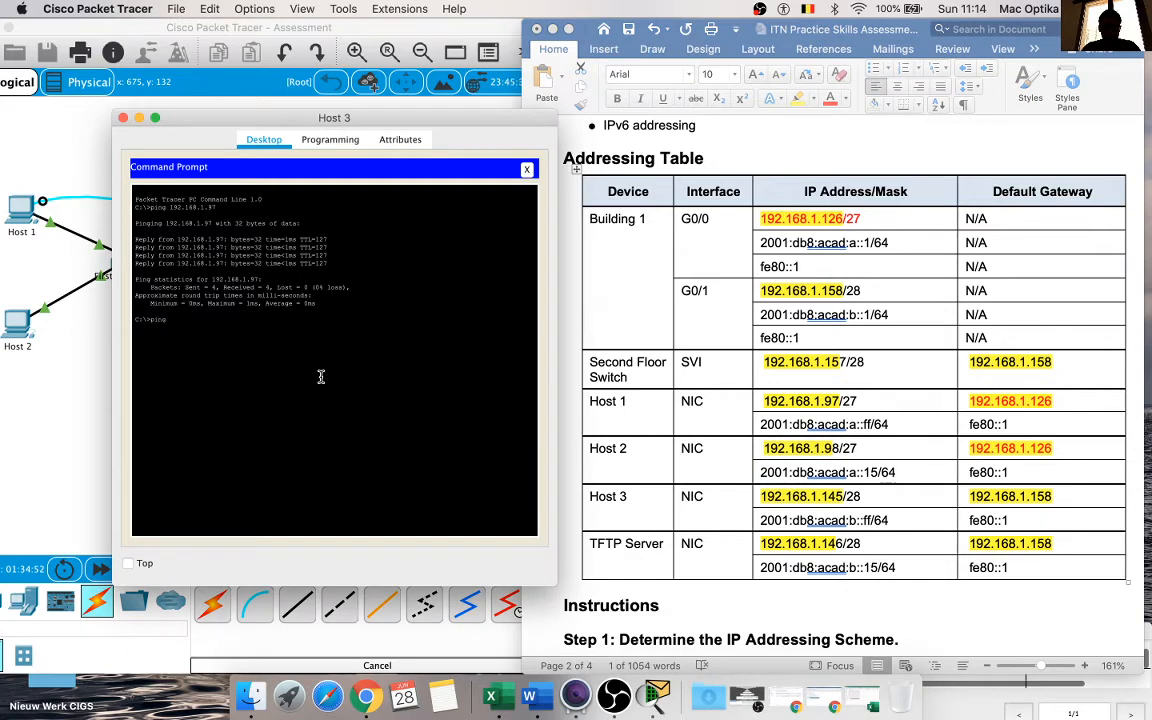
Step: Ping Host 2 at 192.168.1.98 from Host 3's command prompt, running the same ping twice
right_click(321, 376)
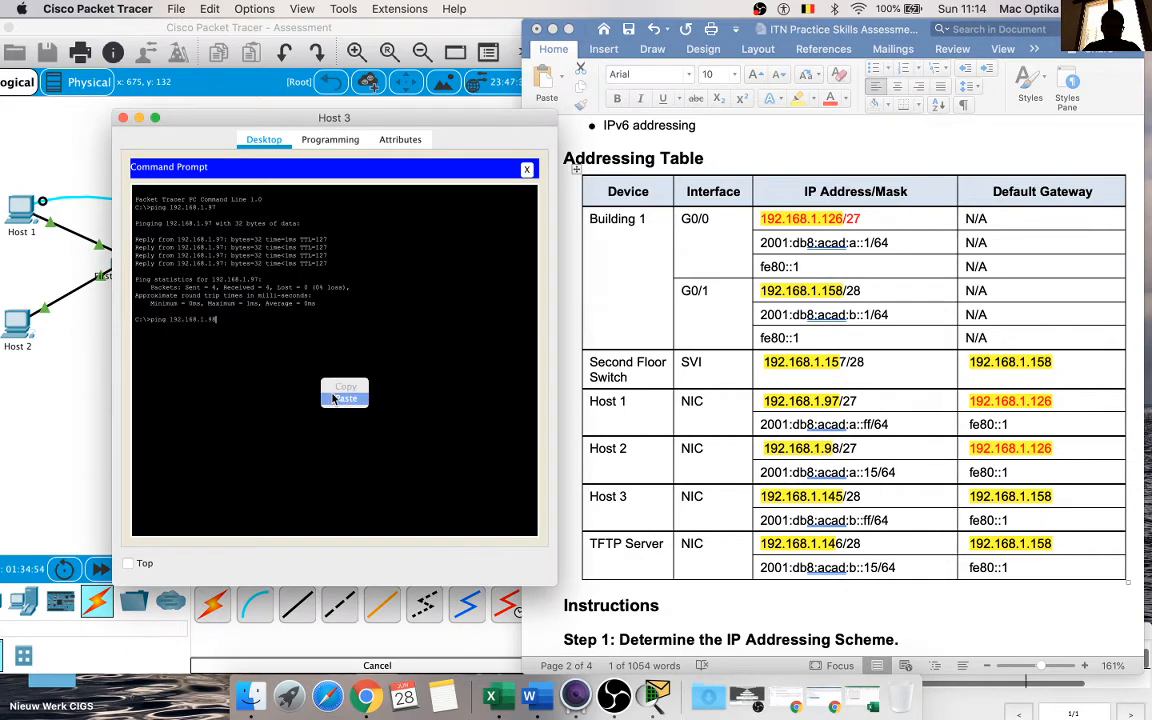
left_click(332, 393)
key("Return")
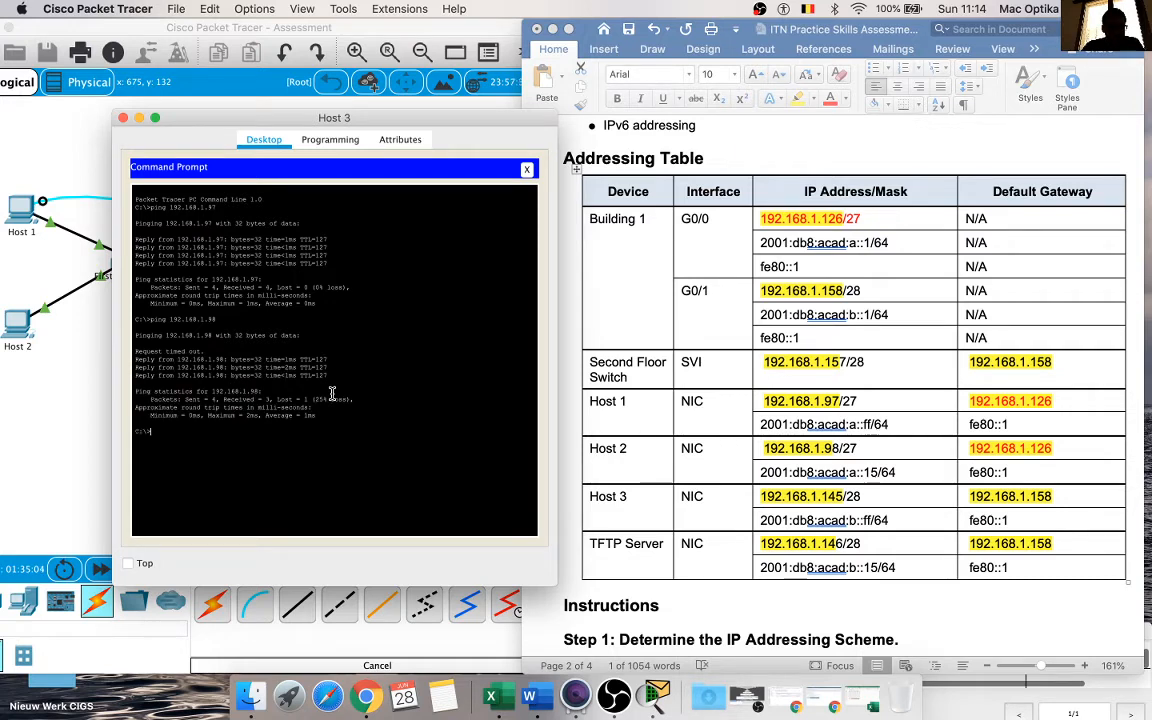
key("Up")
key("Return")
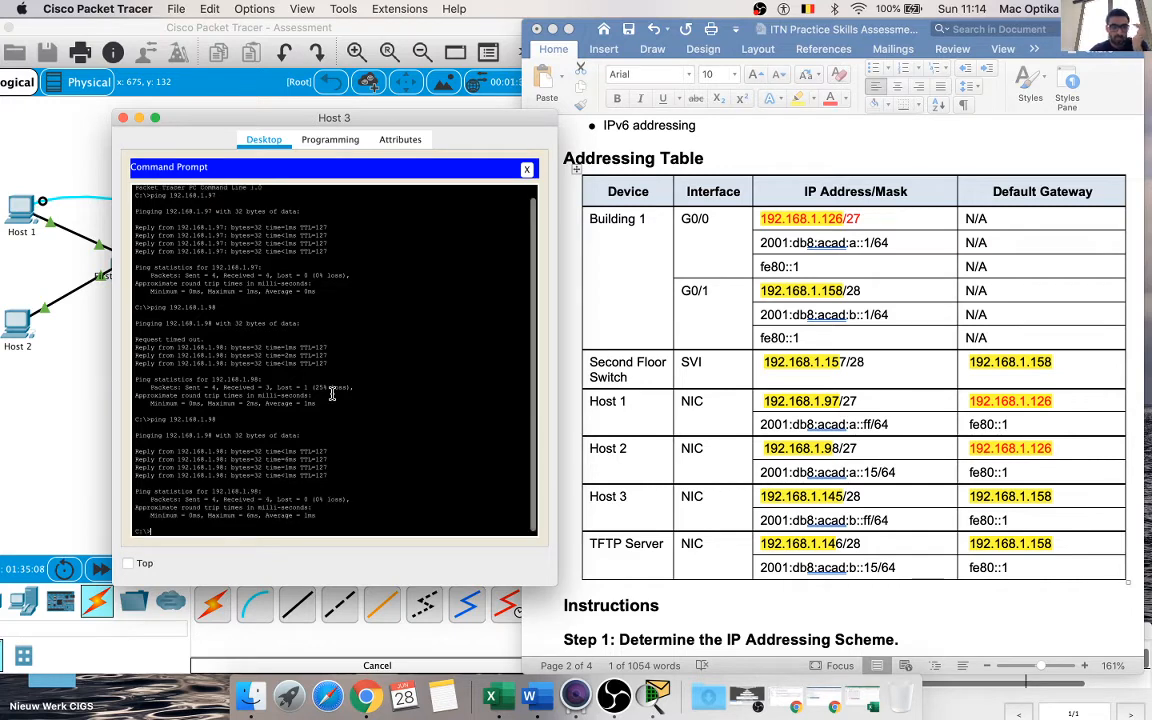
Step: Ping the TFTP server at 192.168.1.146 from Host 3, then close its command prompt and device window
type("pin")
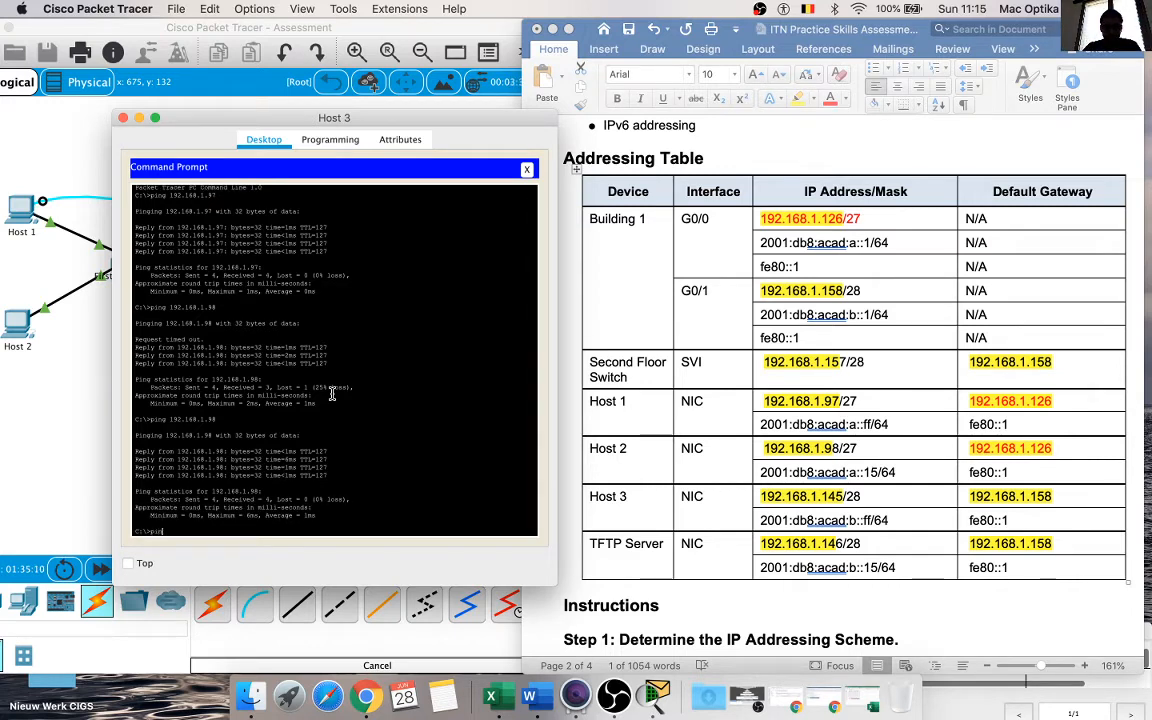
type("g")
left_click(772, 403)
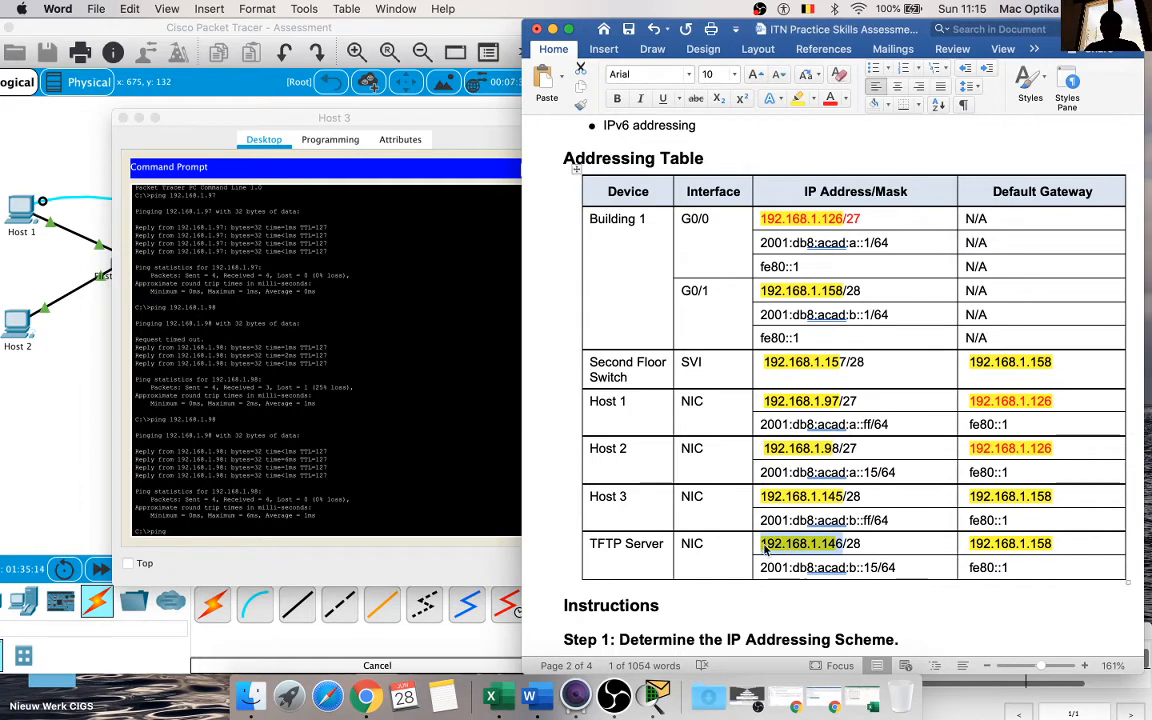
left_click(424, 483)
type("192.168.1.146")
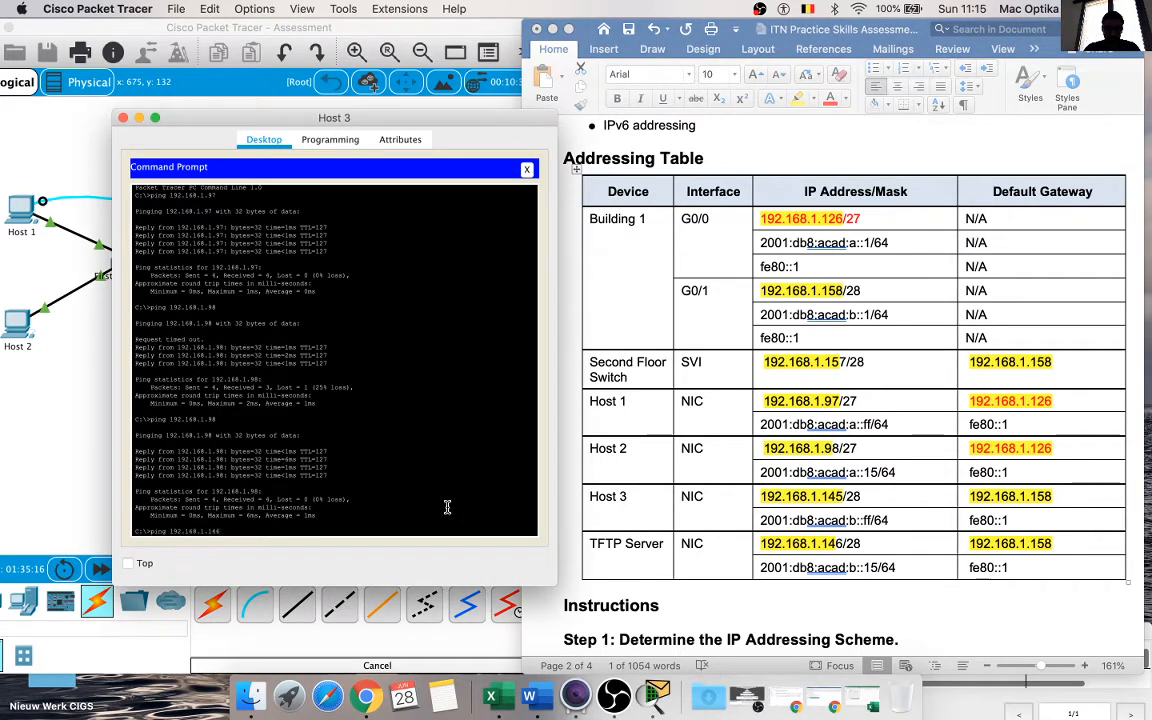
key("Return")
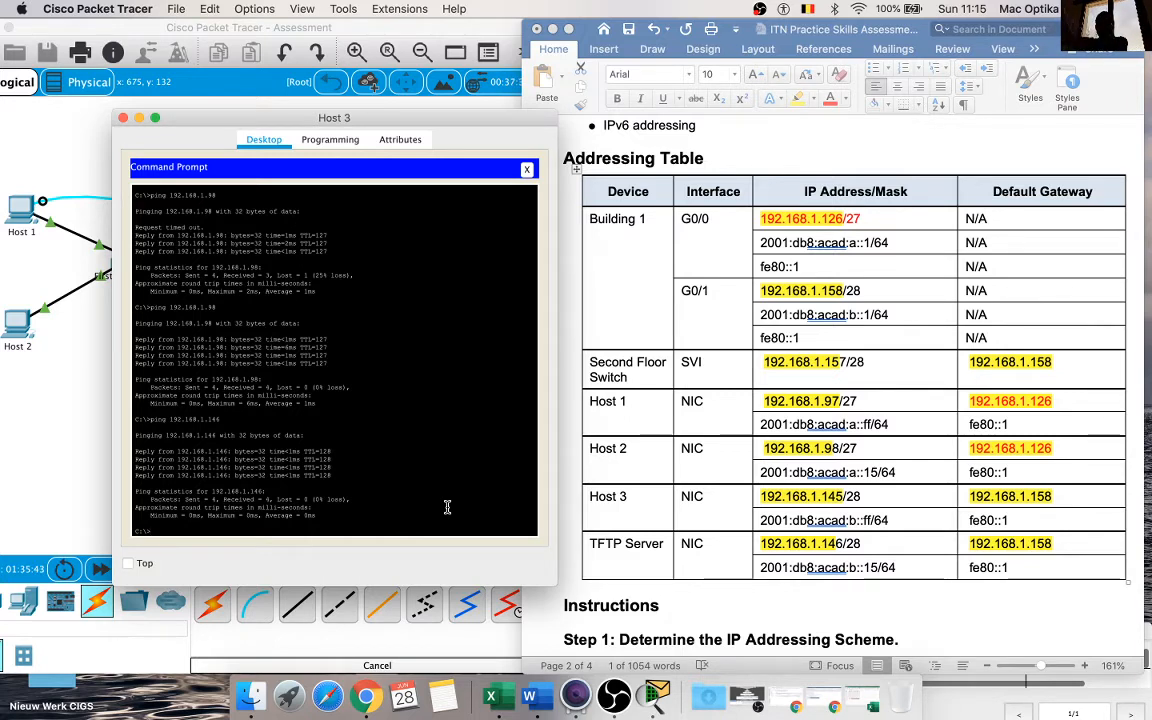
left_click(527, 170)
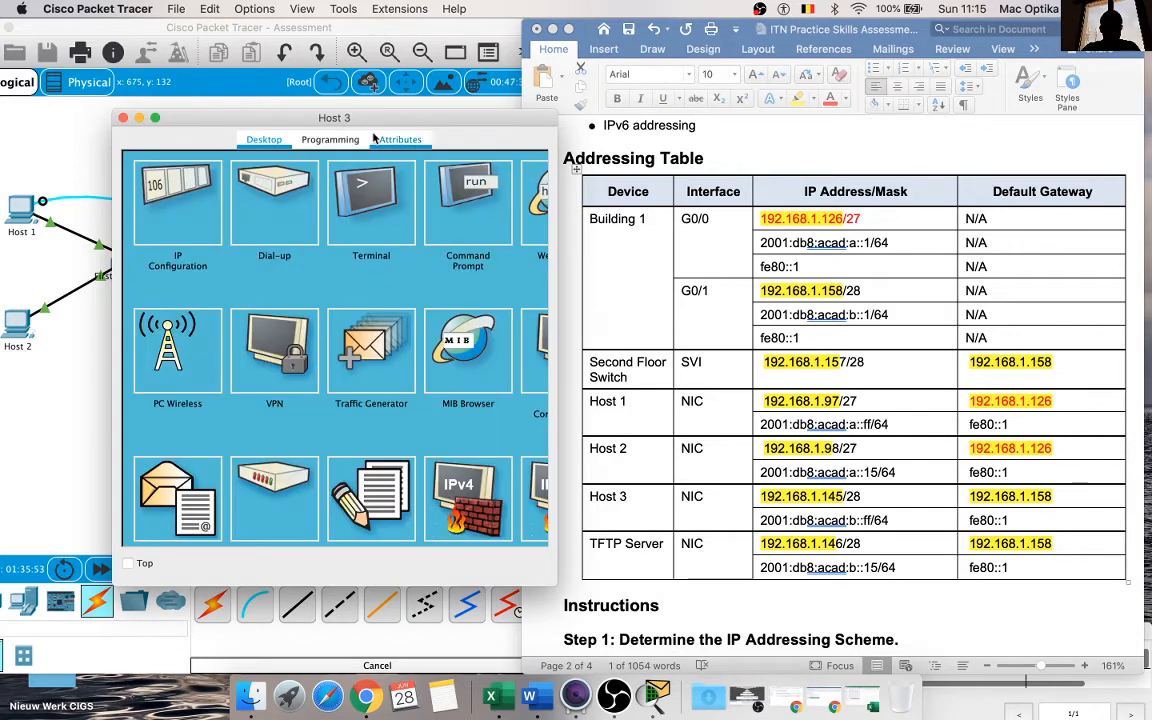
left_click(123, 118)
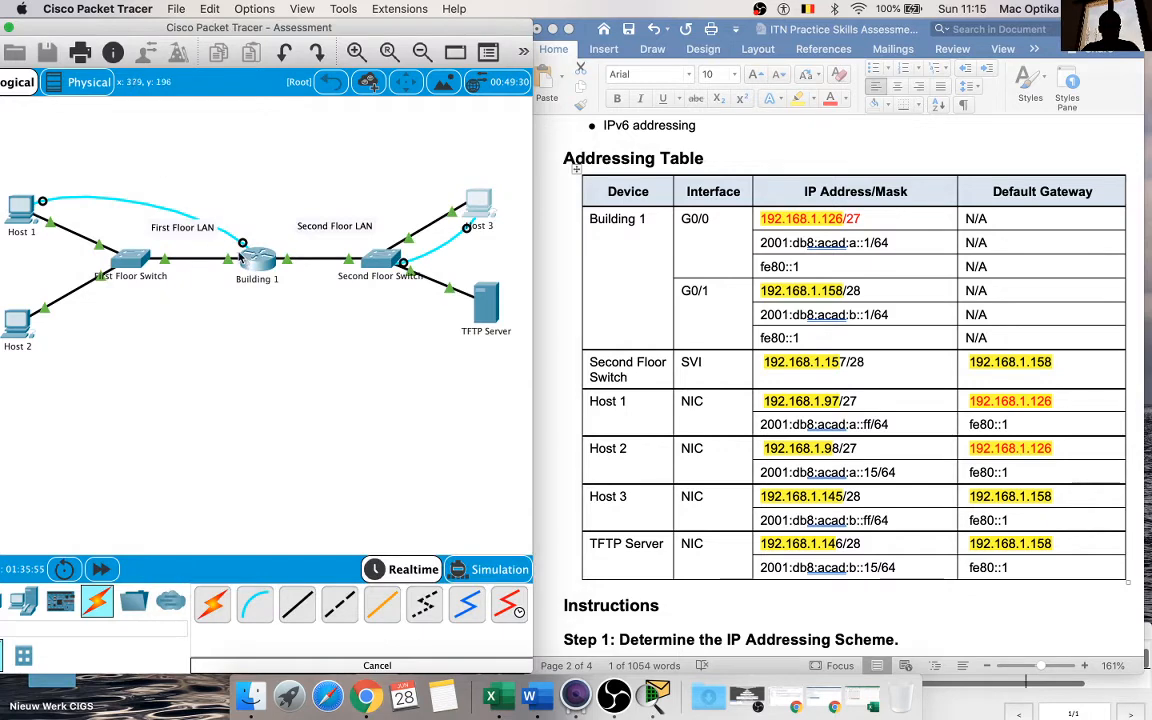
Step: Open the router console in Host 1's terminal and review the configuration commands already entered
left_click(28, 190)
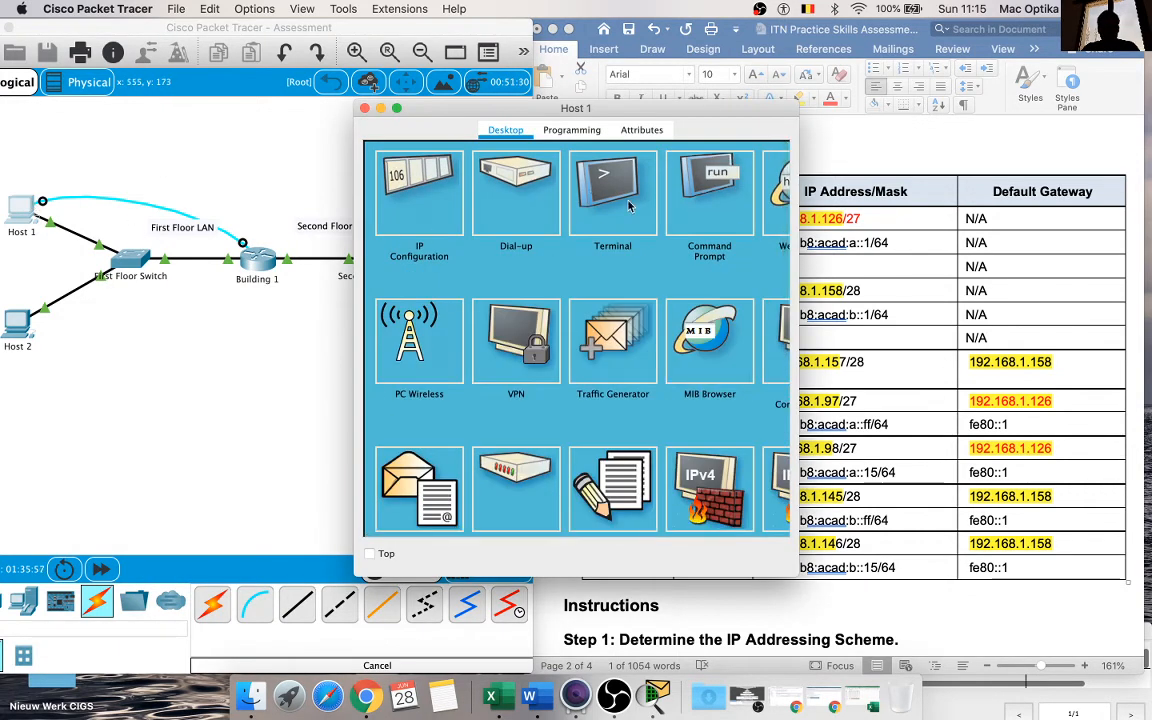
left_click(566, 185)
left_click(744, 335)
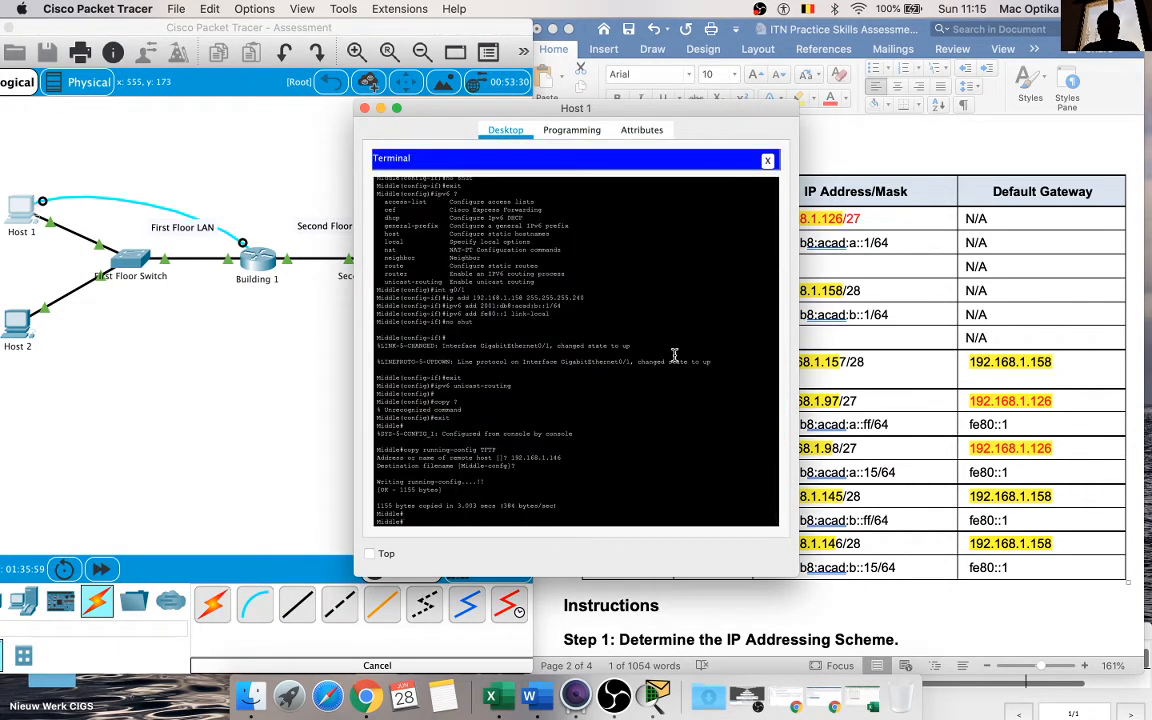
scroll(674, 355, "up", 10)
scroll(674, 355, "up", 10)
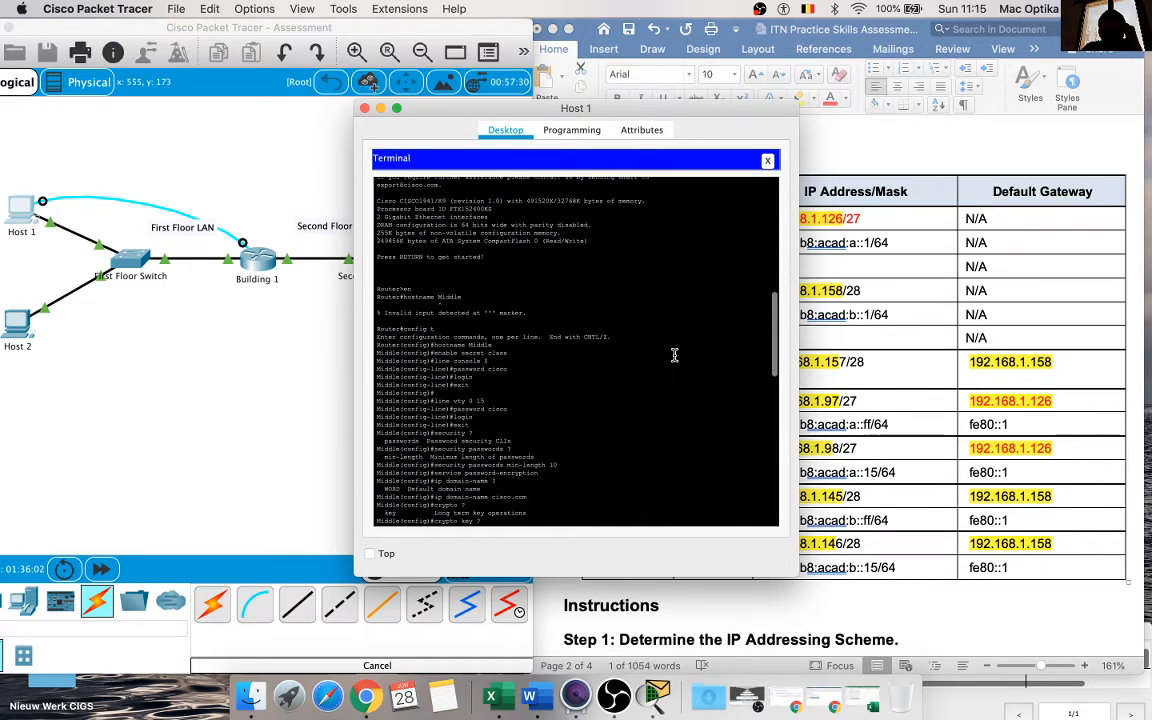
scroll(674, 355, "down", 5)
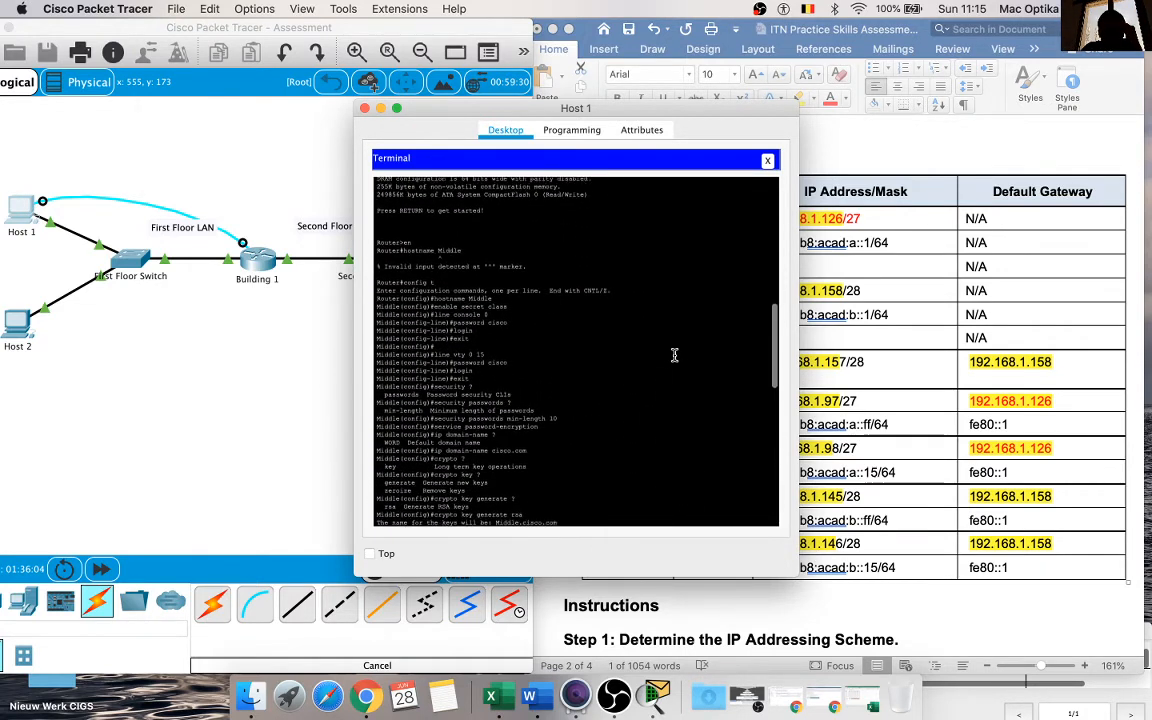
scroll(674, 355, "down", 3)
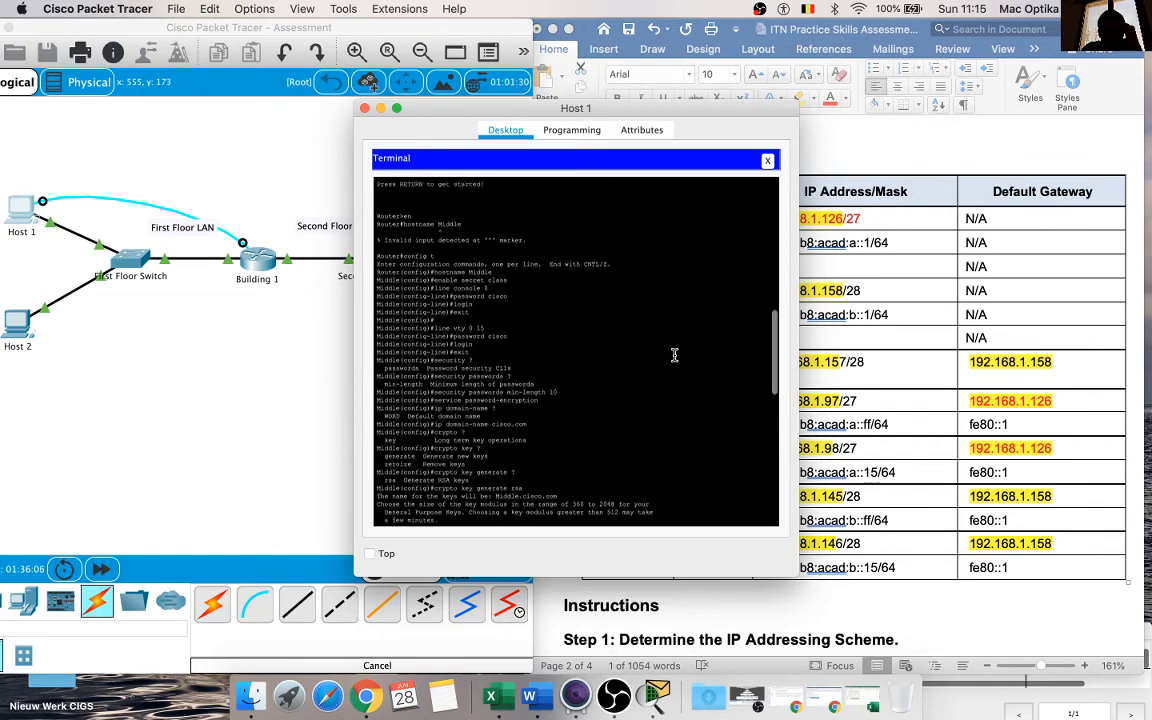
scroll(674, 355, "down", 3)
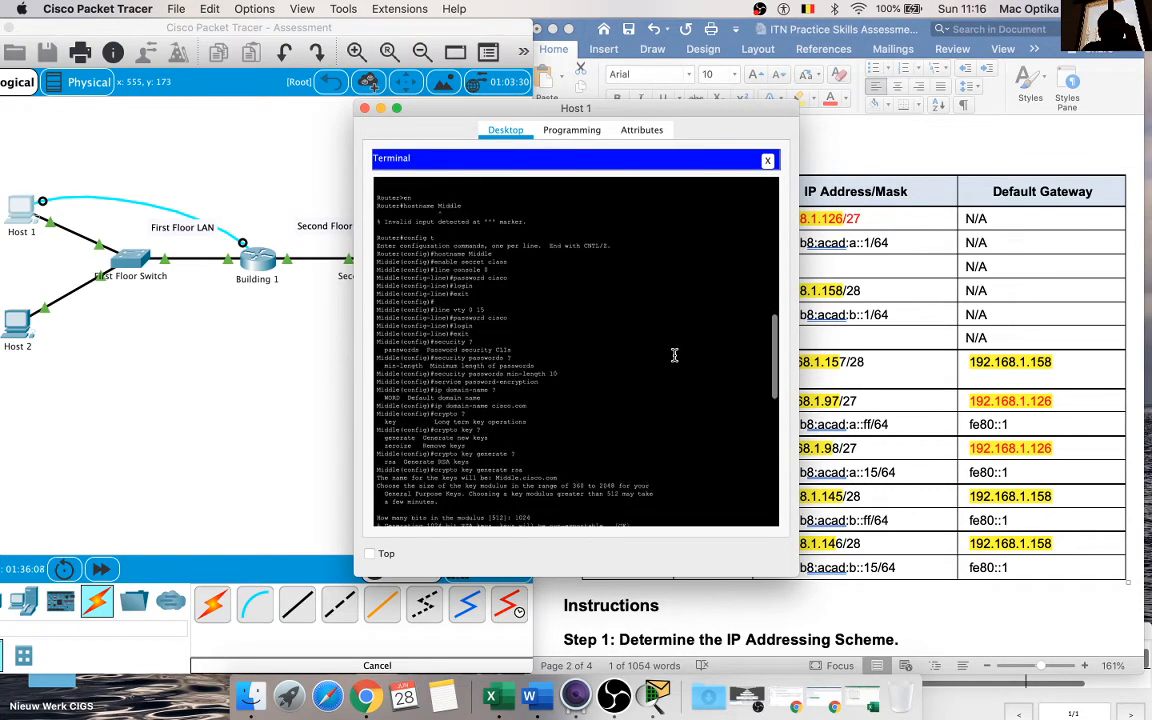
scroll(674, 355, "down", 5)
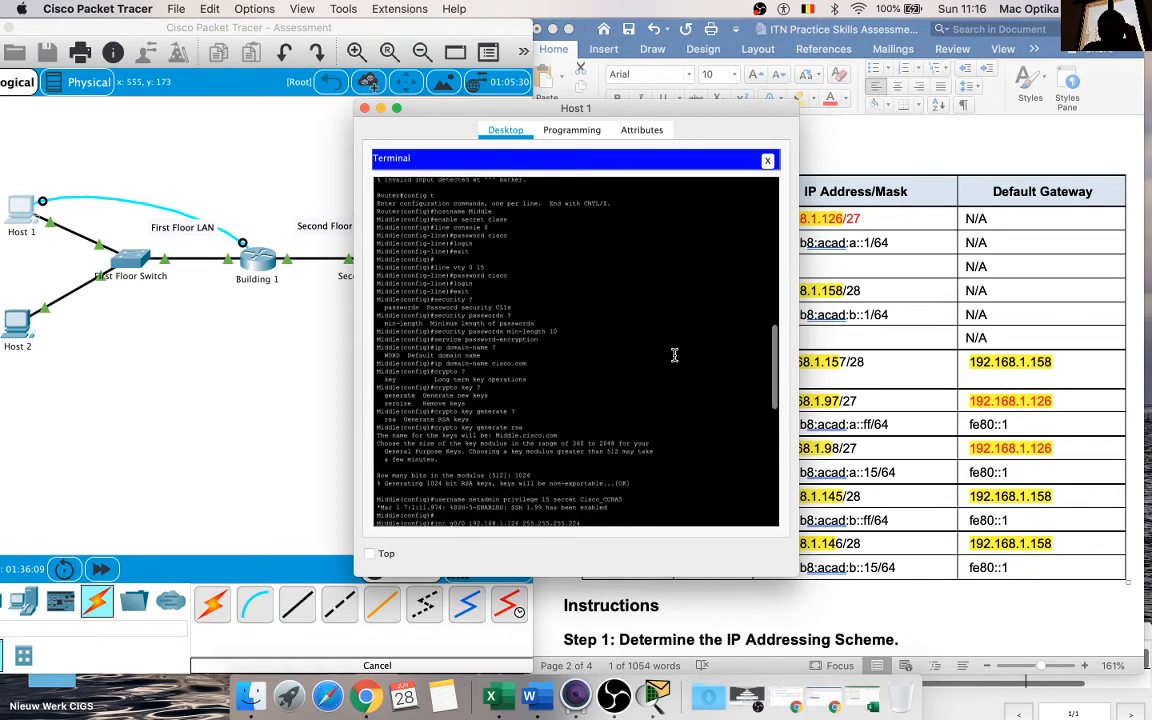
scroll(674, 355, "down", 5)
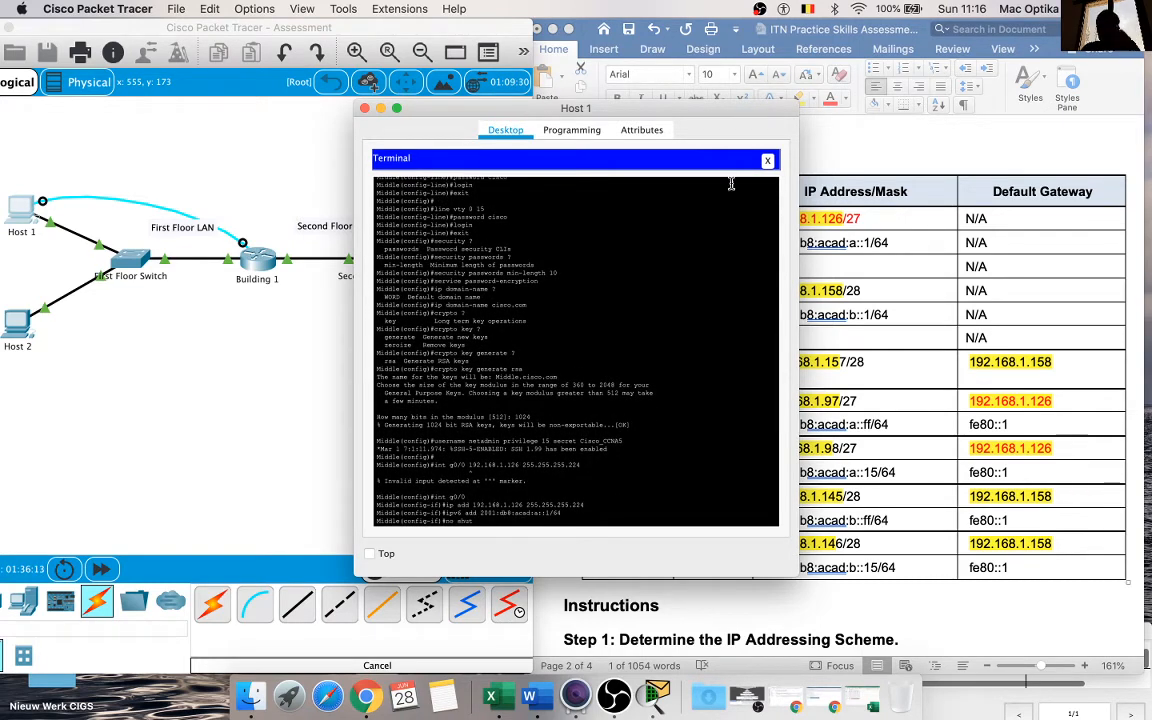
Step: Compare the Building 1 router requirements in Step 2 of the assignment document with the commands in Host 1's terminal
left_click_drag(659, 100, 434, 105)
scroll(881, 365, "down", 3)
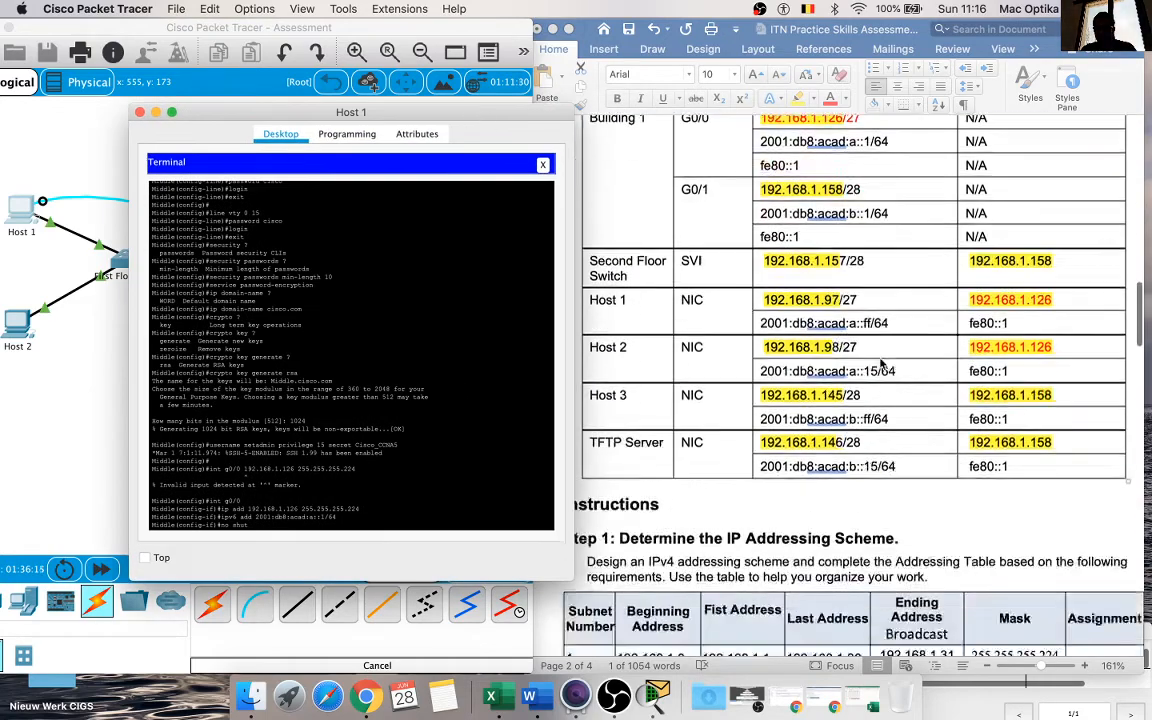
scroll(881, 365, "down", 10)
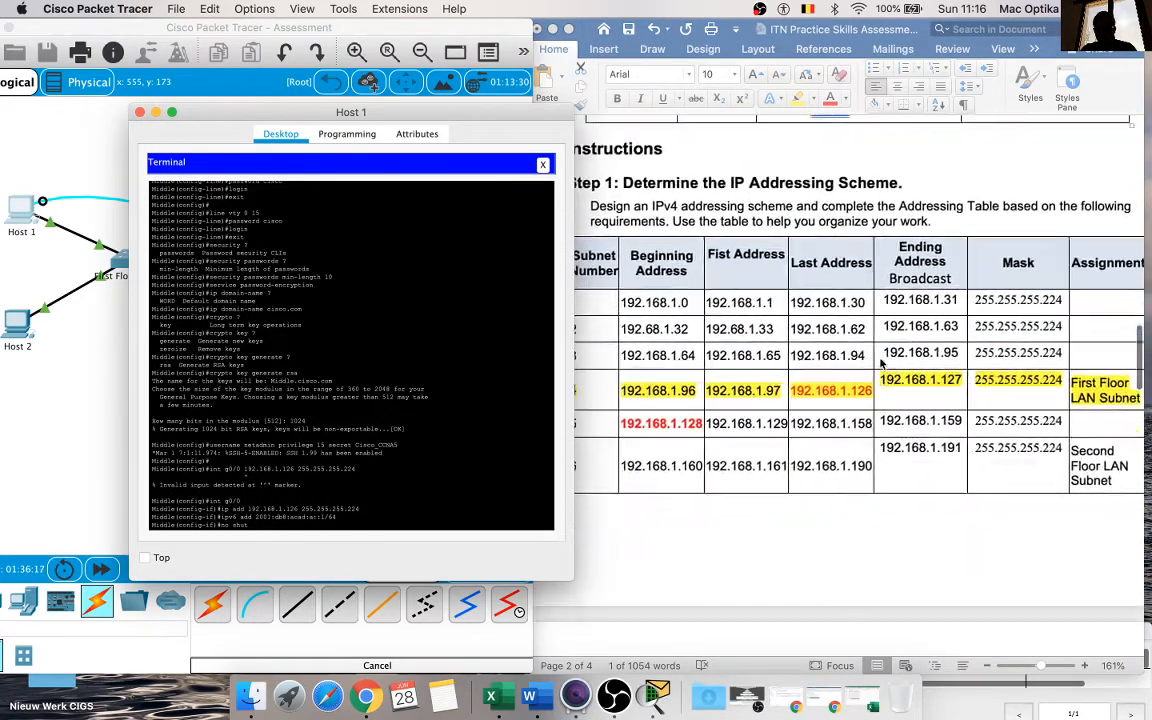
scroll(881, 365, "up", 10)
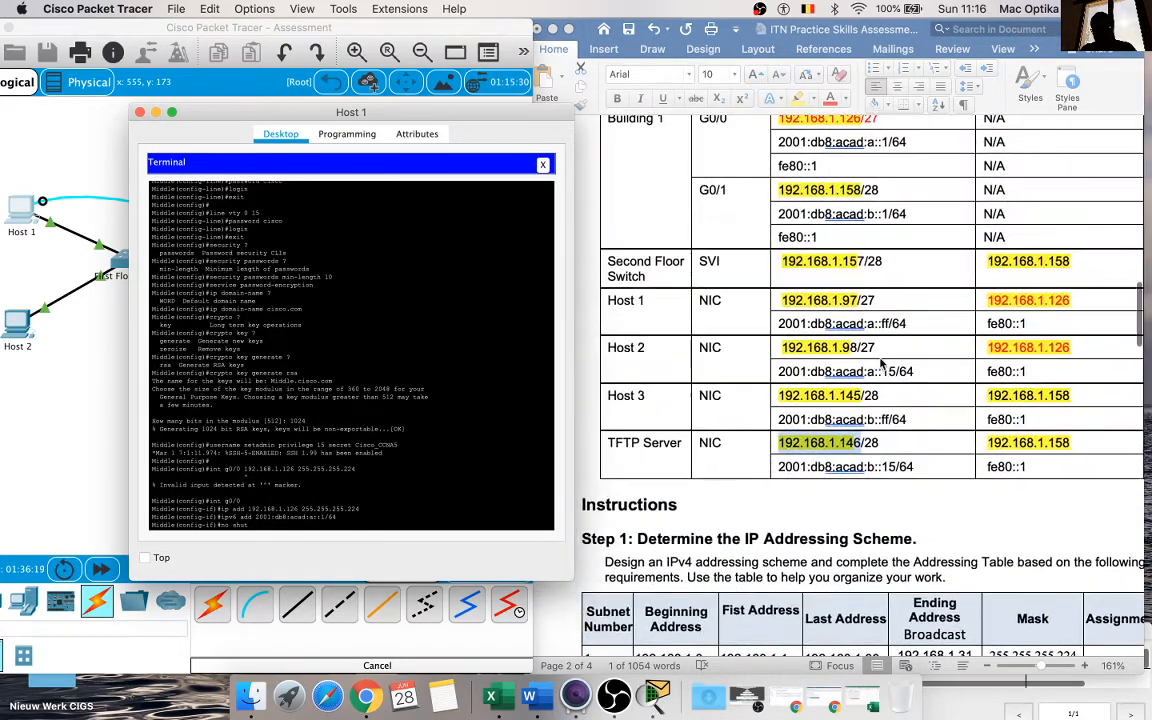
scroll(881, 365, "up", 20)
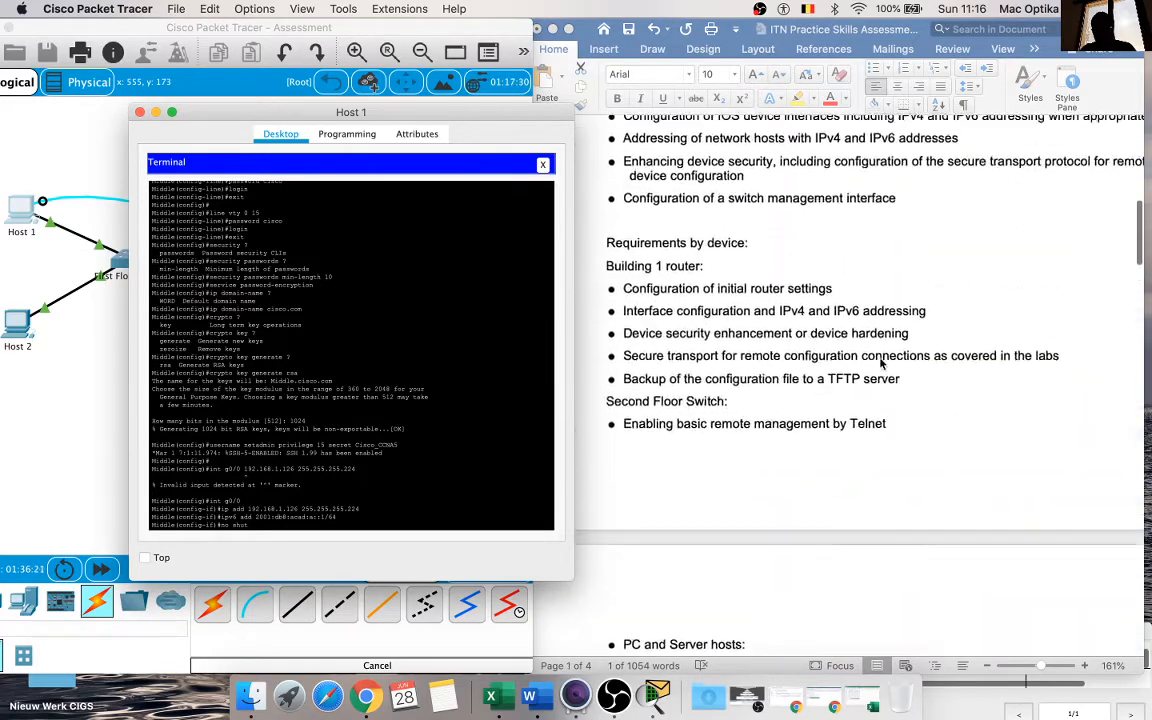
scroll(881, 365, "down", 20)
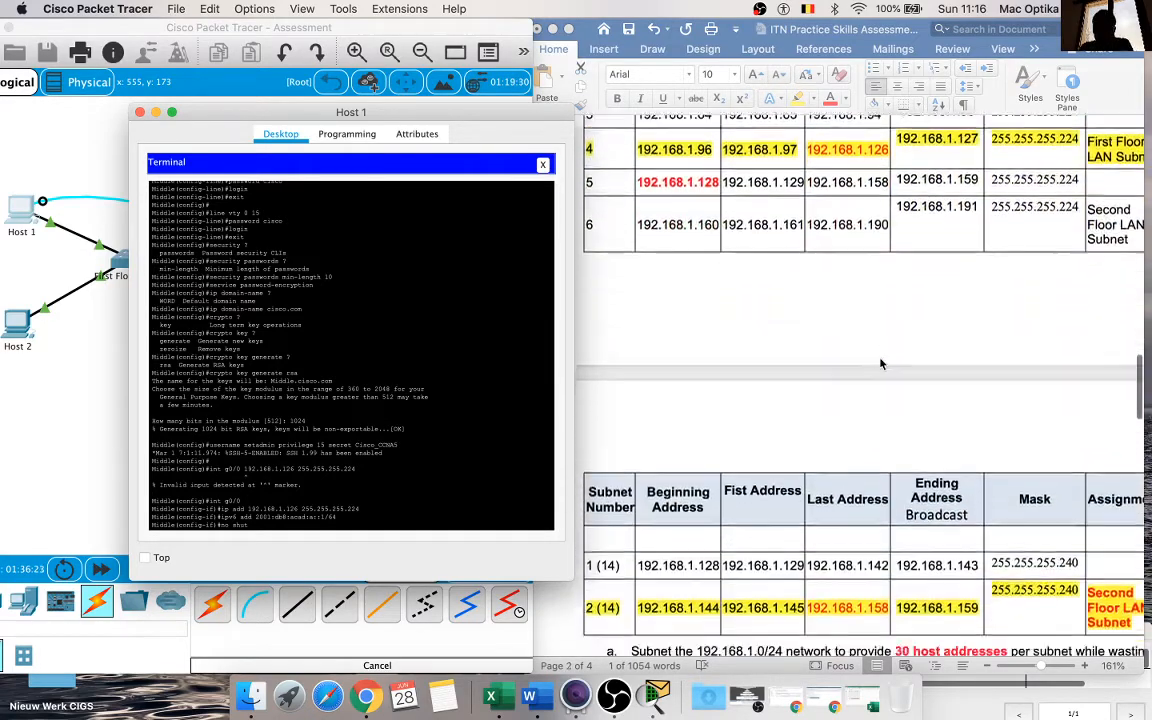
scroll(881, 365, "down", 12)
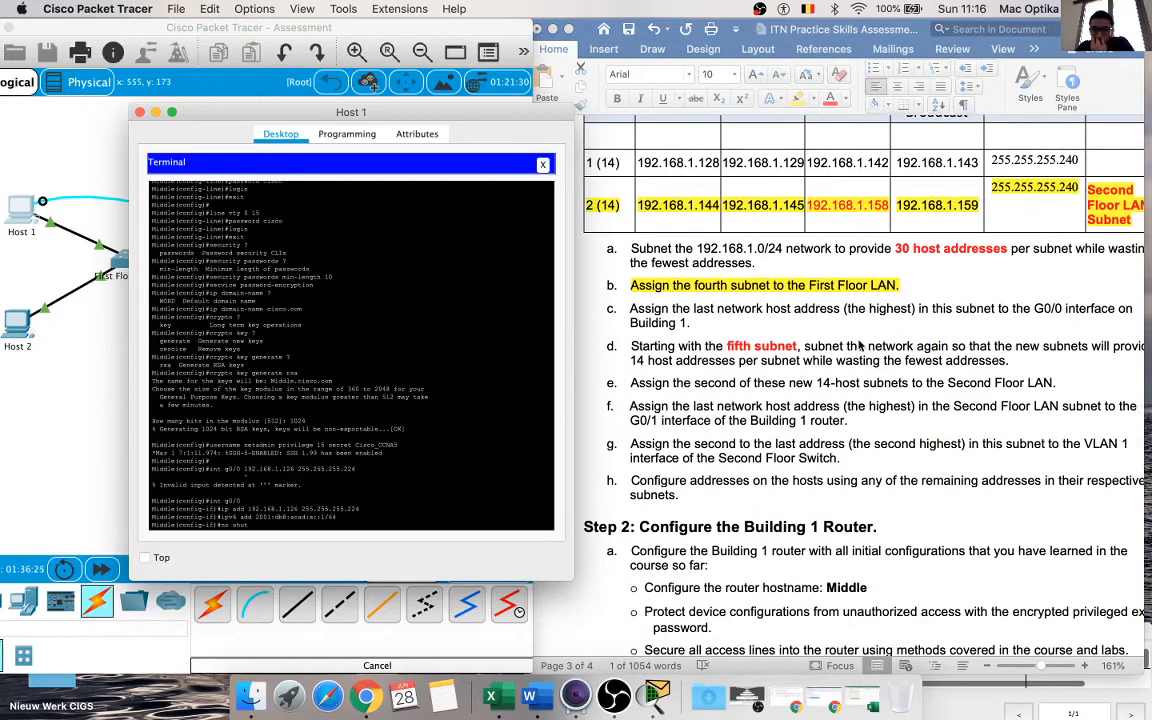
scroll(355, 369, "up", 3)
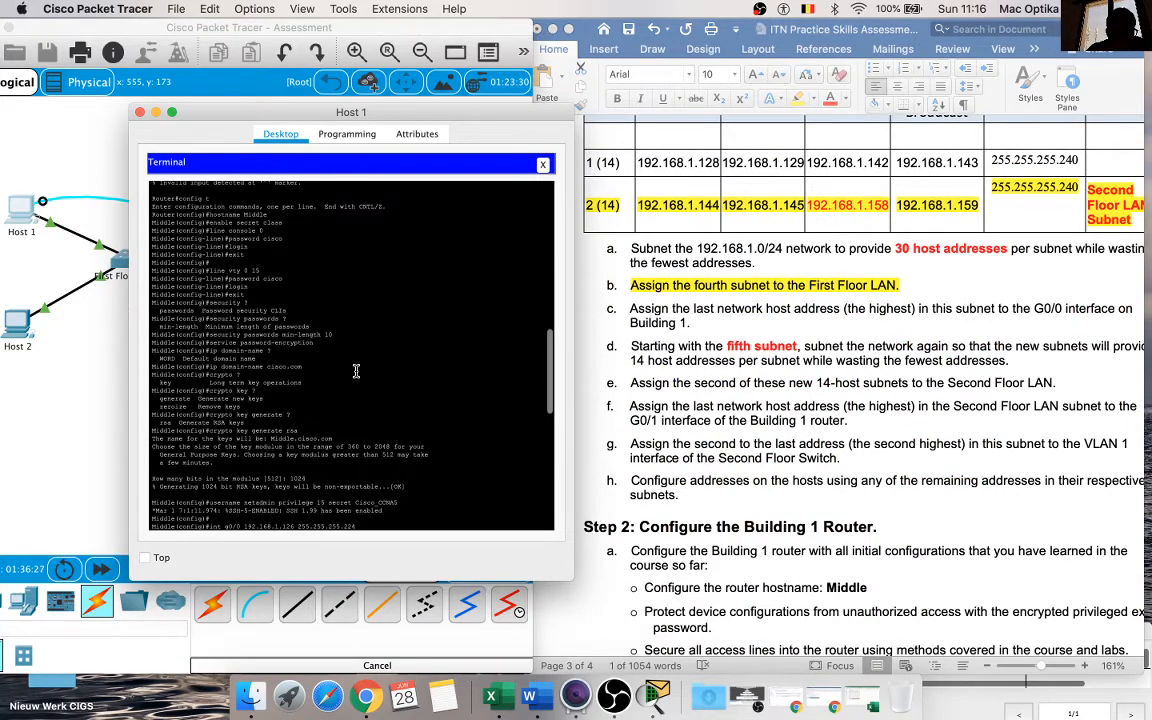
scroll(687, 414, "down", 5)
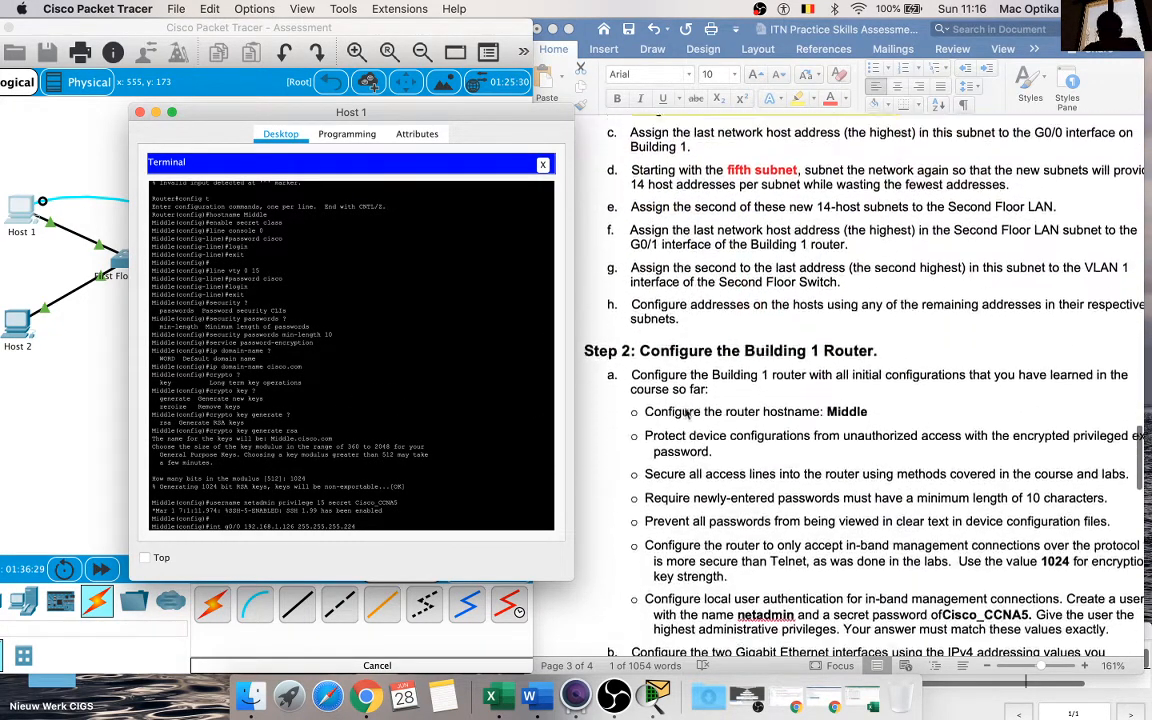
scroll(687, 414, "down", 4)
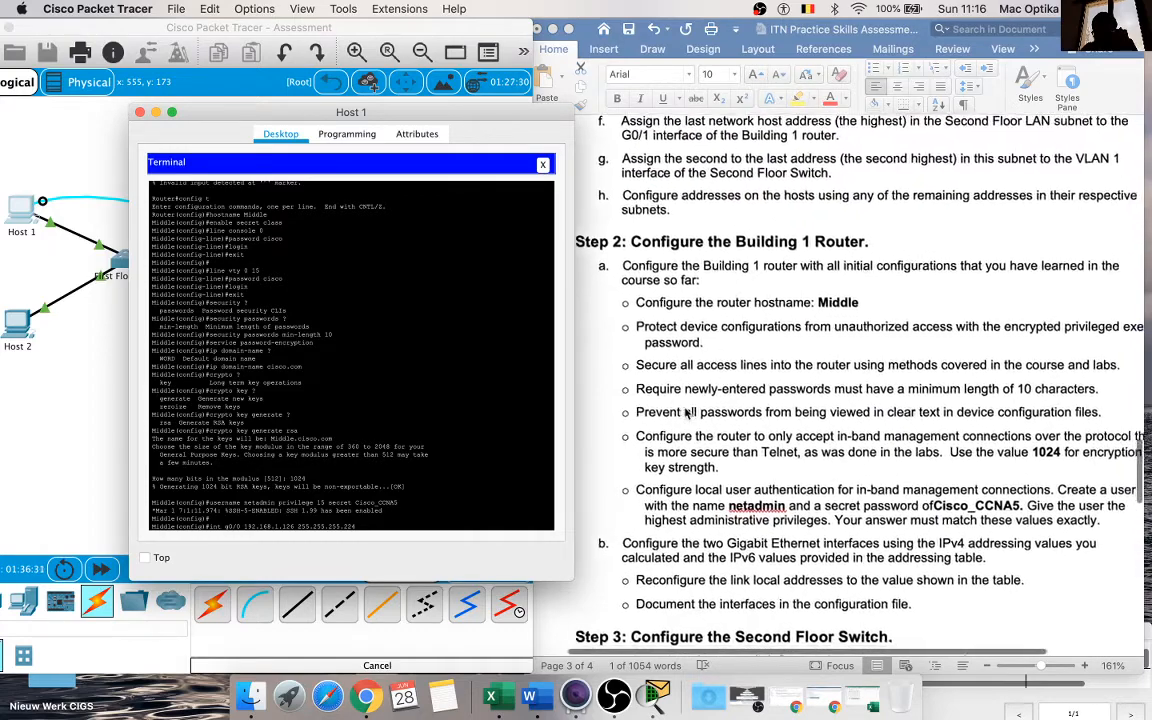
scroll(687, 414, "down", 1)
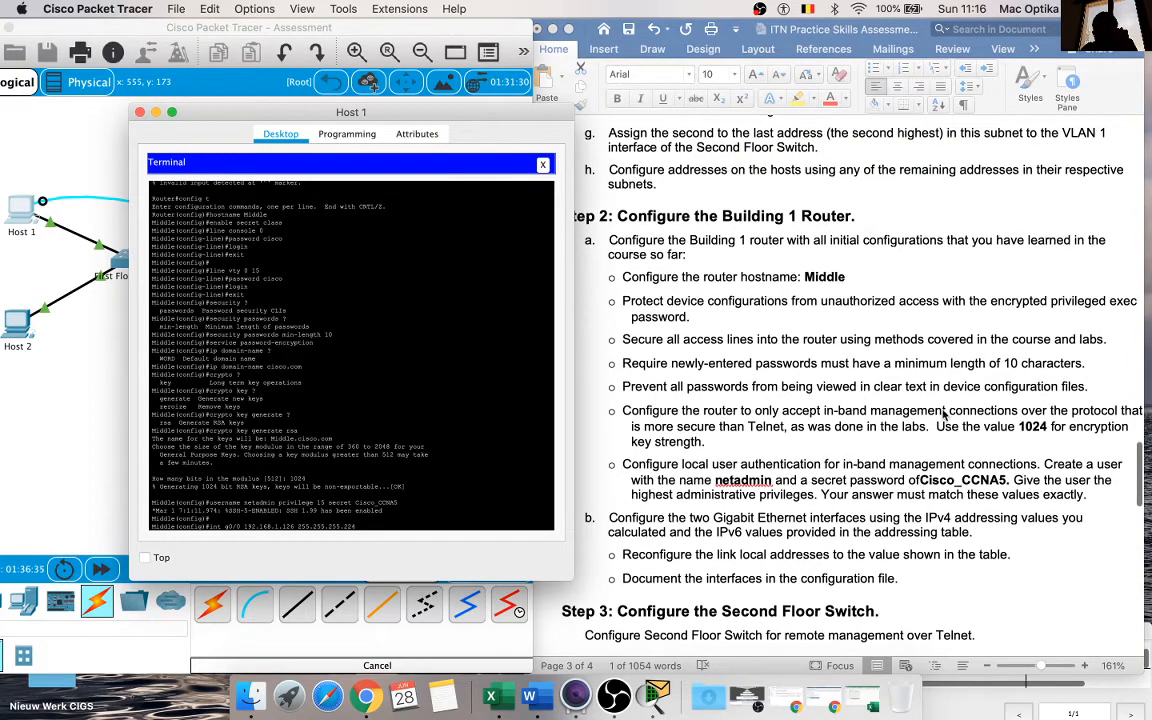
scroll(930, 440, "down", 1)
scroll(930, 440, "right", 1)
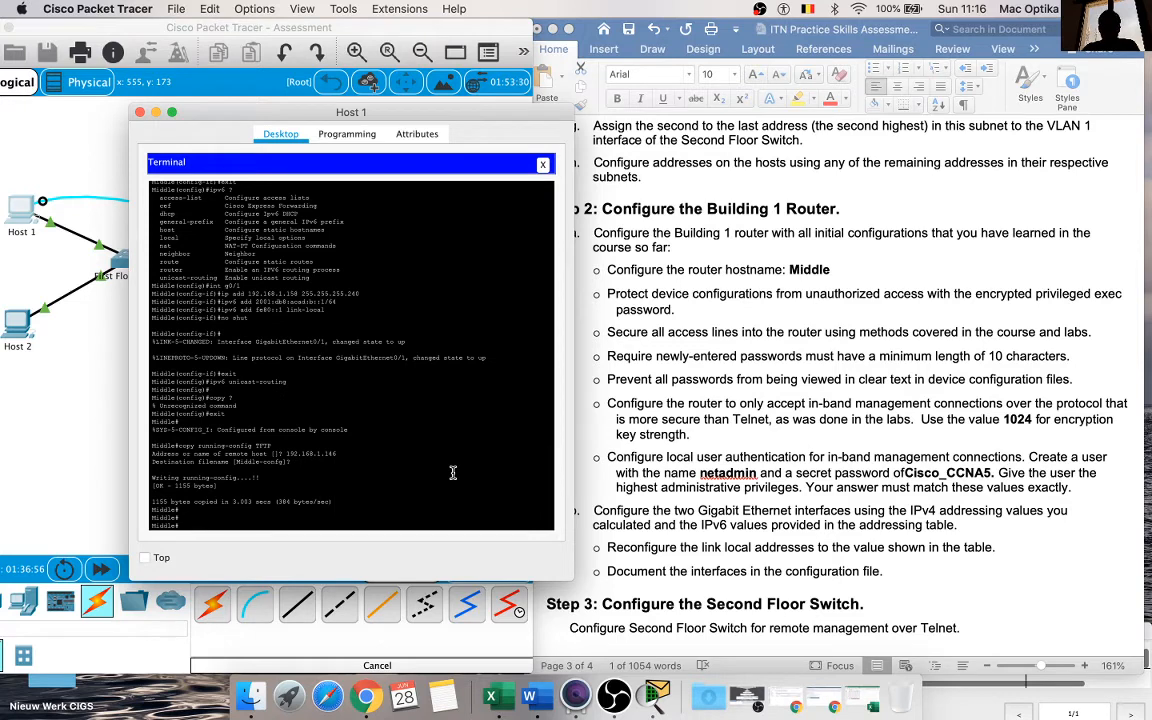
Step: Enter the router's global configuration mode and restrict VTY lines 0 15 to SSH with transport input ssh
type("config")
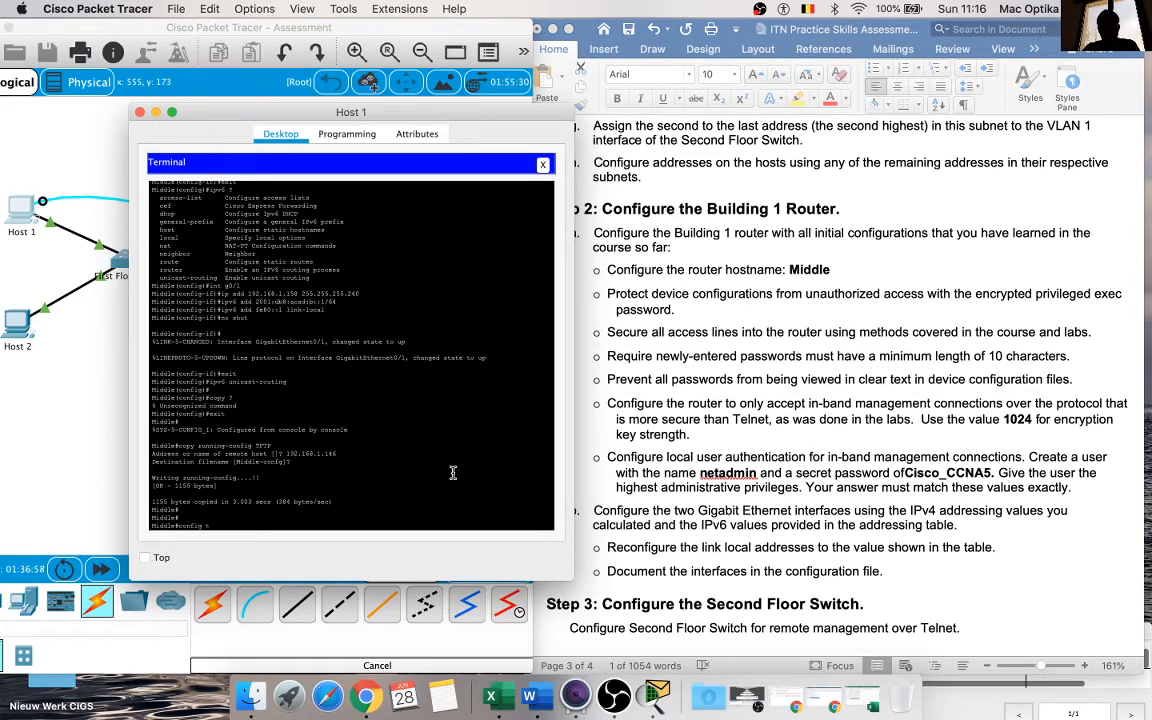
type(" t")
key("Return")
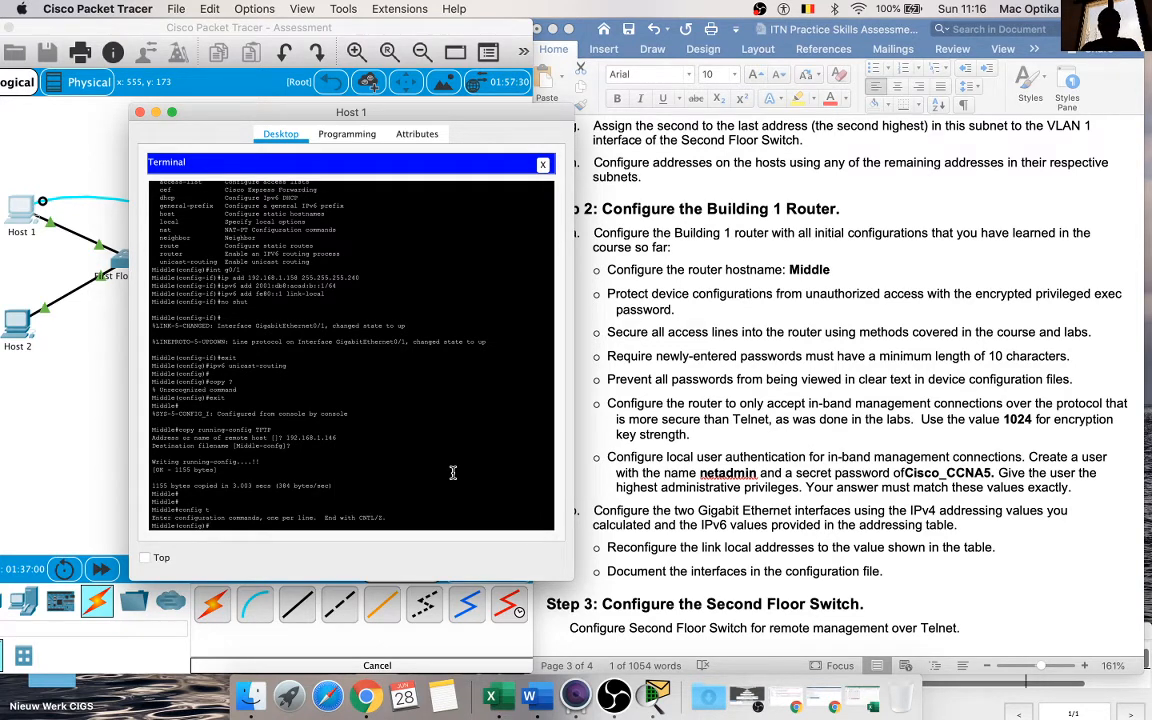
type("line vty 0 15")
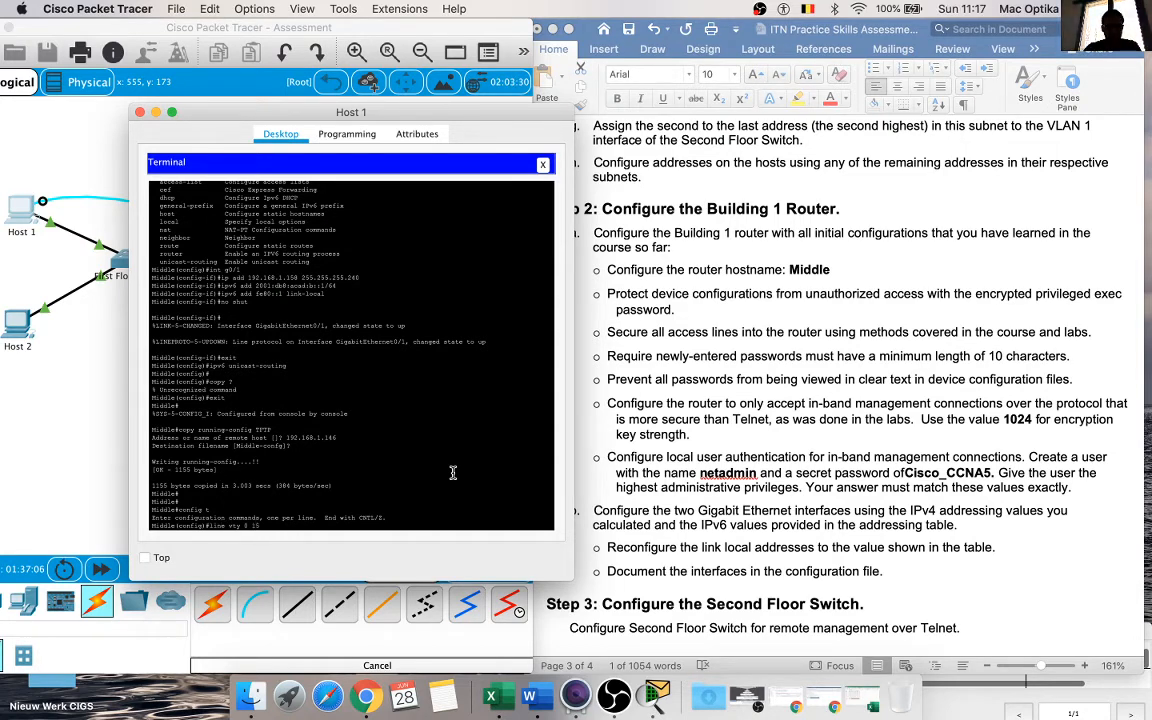
key("Return")
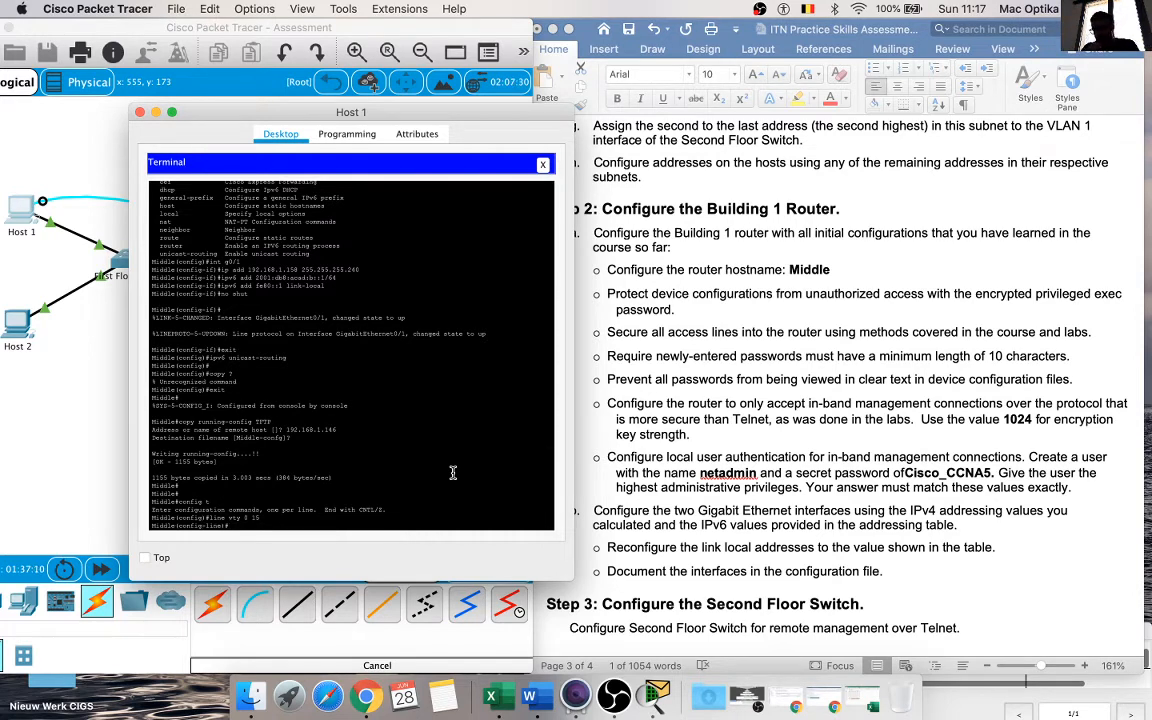
type("tr")
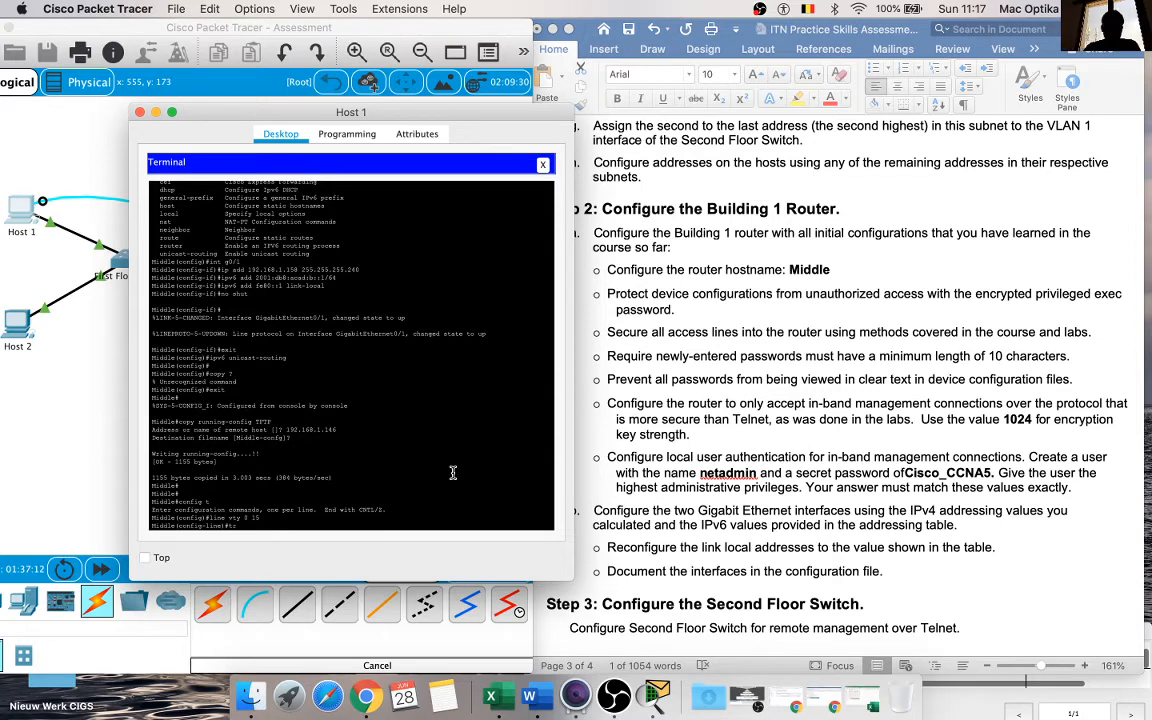
type("ansport inp")
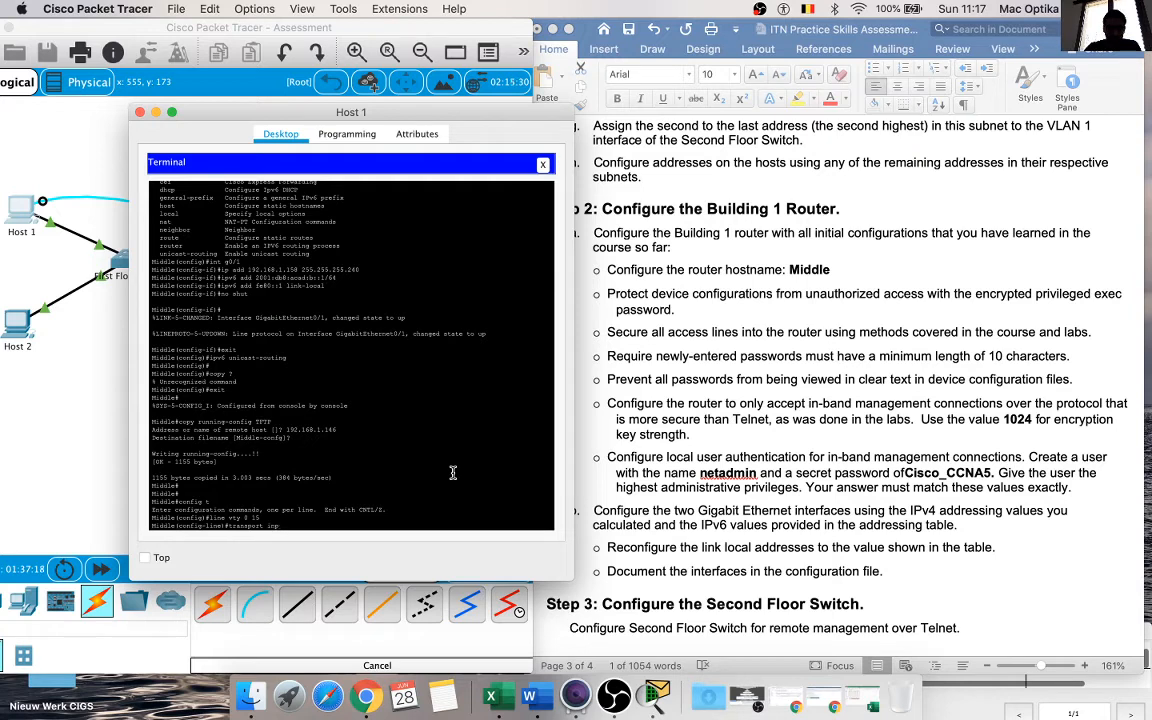
type("ut ssh")
key("Return")
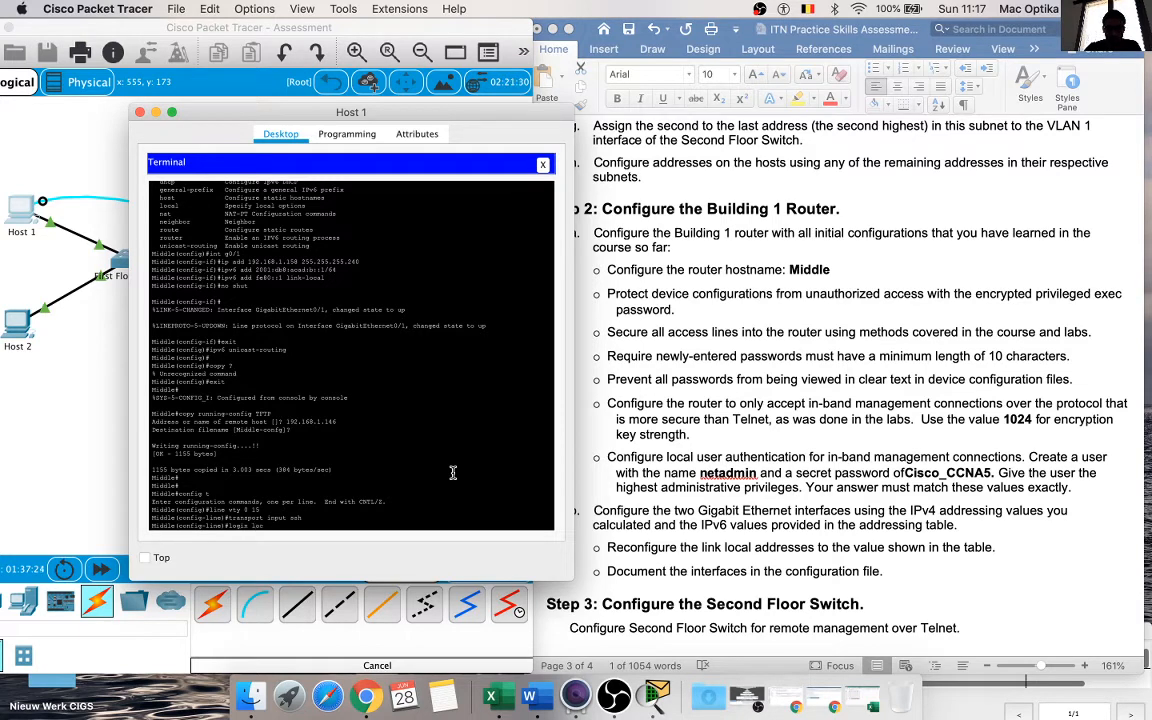
Step: Set the router's VTY lines to login local, return to privileged EXEC mode, and close Host 1's terminal and device window
type("login local")
key("Return")
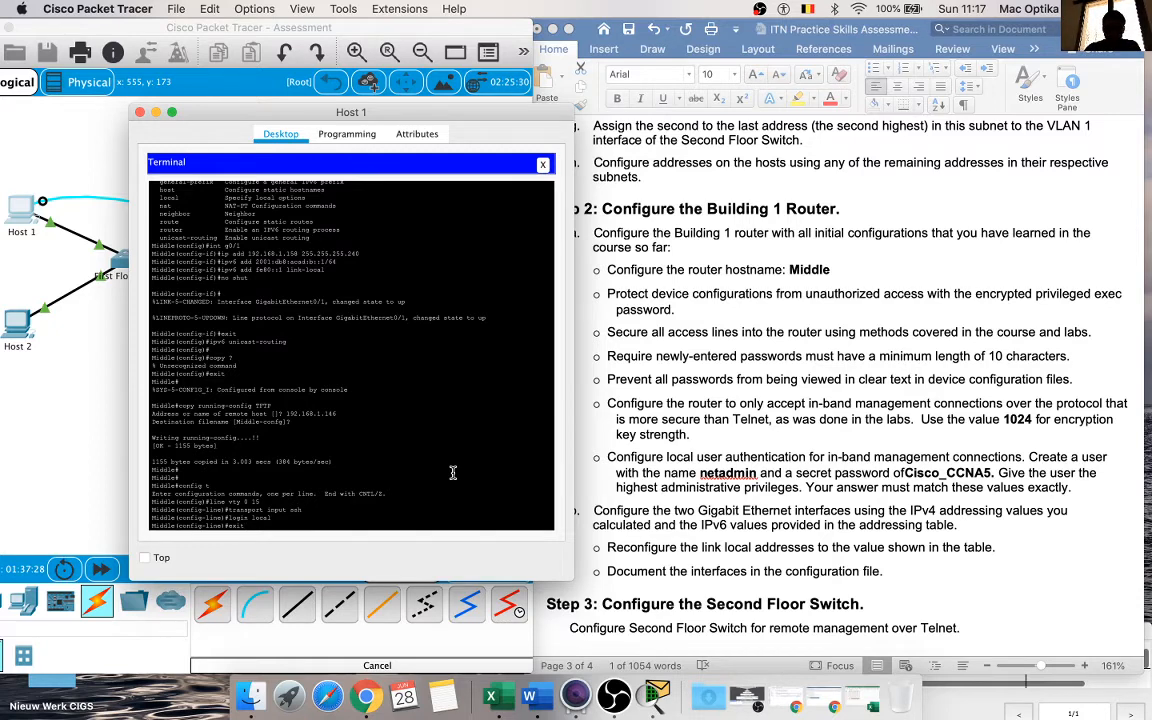
type("exit")
key("Return")
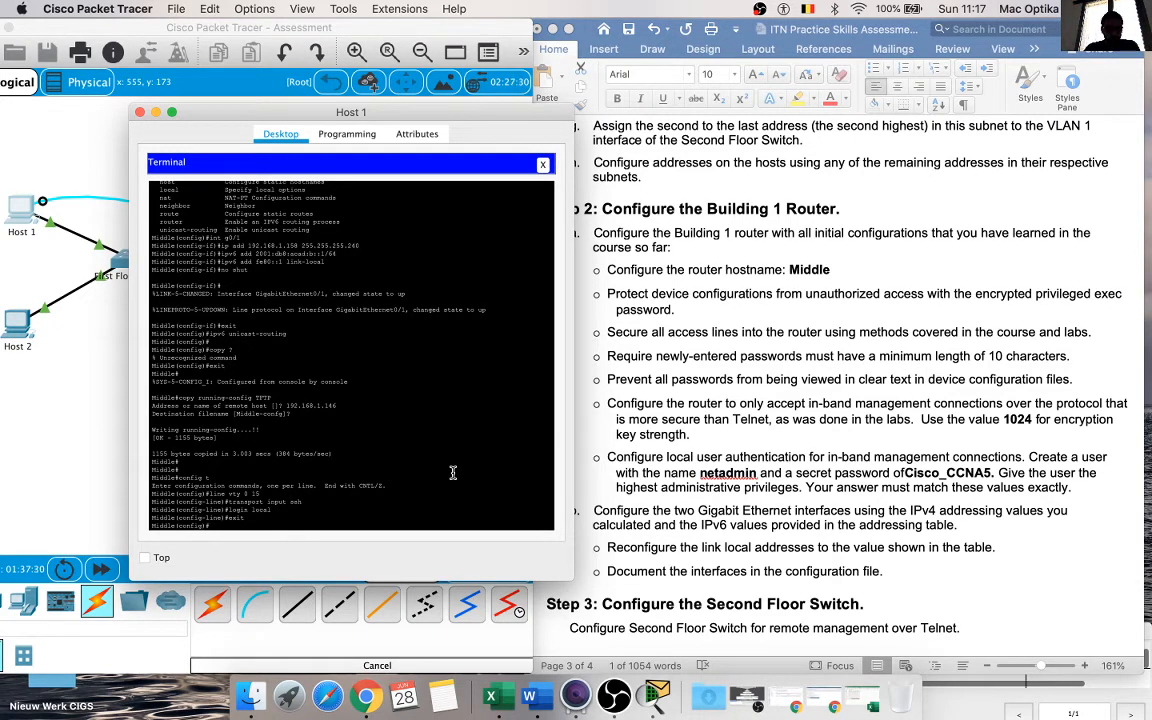
key("Return")
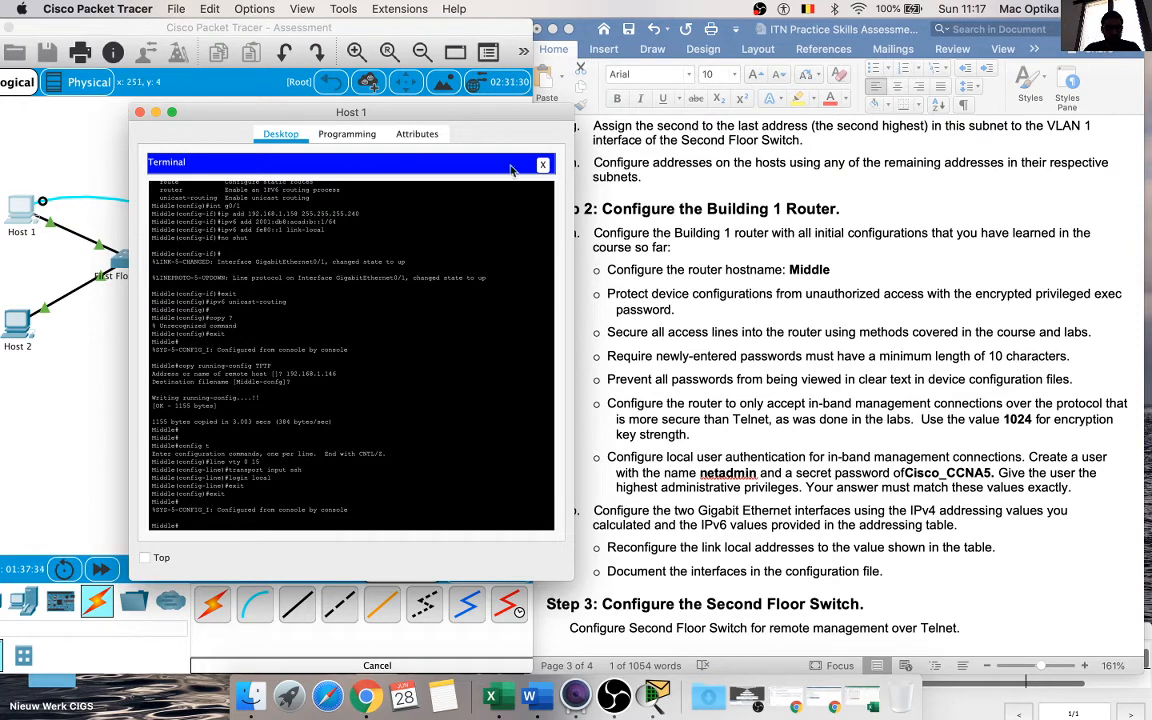
left_click(542, 164)
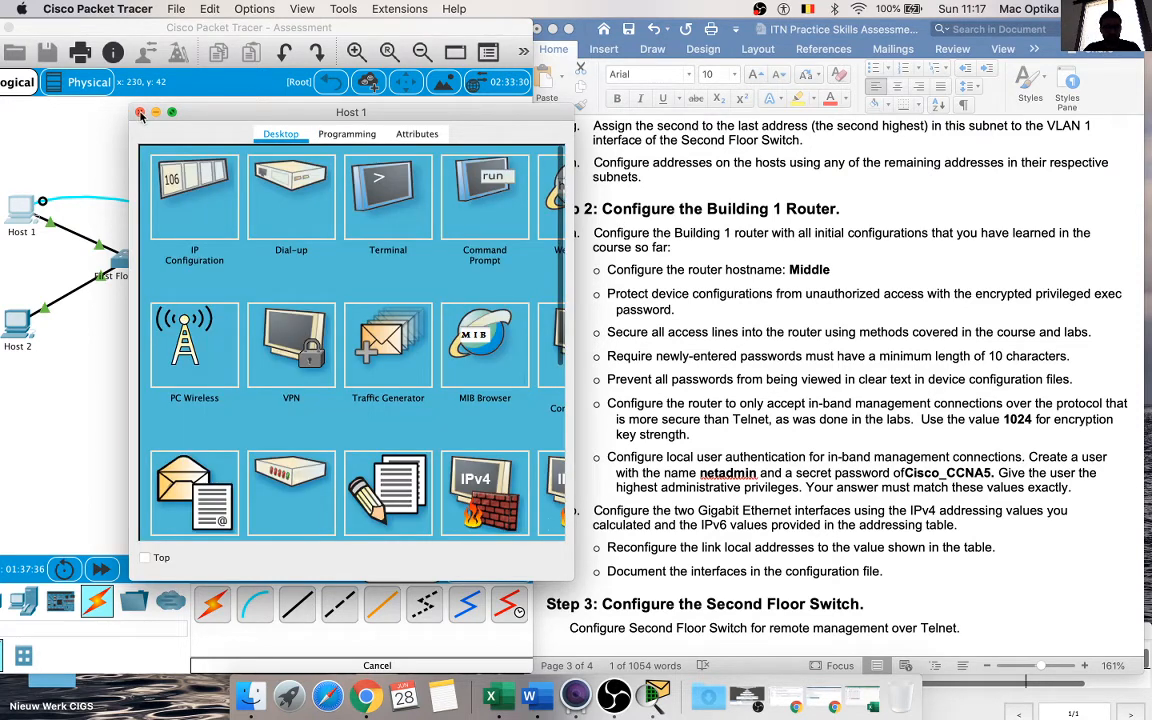
left_click(140, 112)
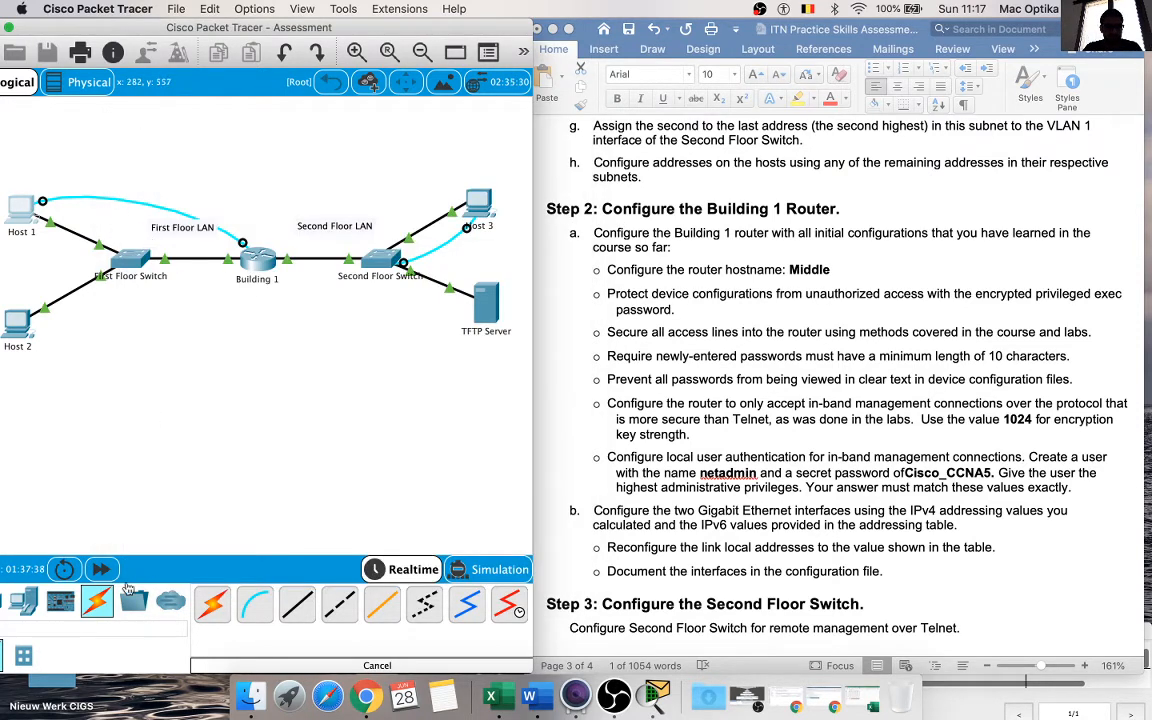
Step: Reopen Host 1's command prompt and ping Host 2 at 192.168.1.98
left_click_drag(172, 33, 247, 33)
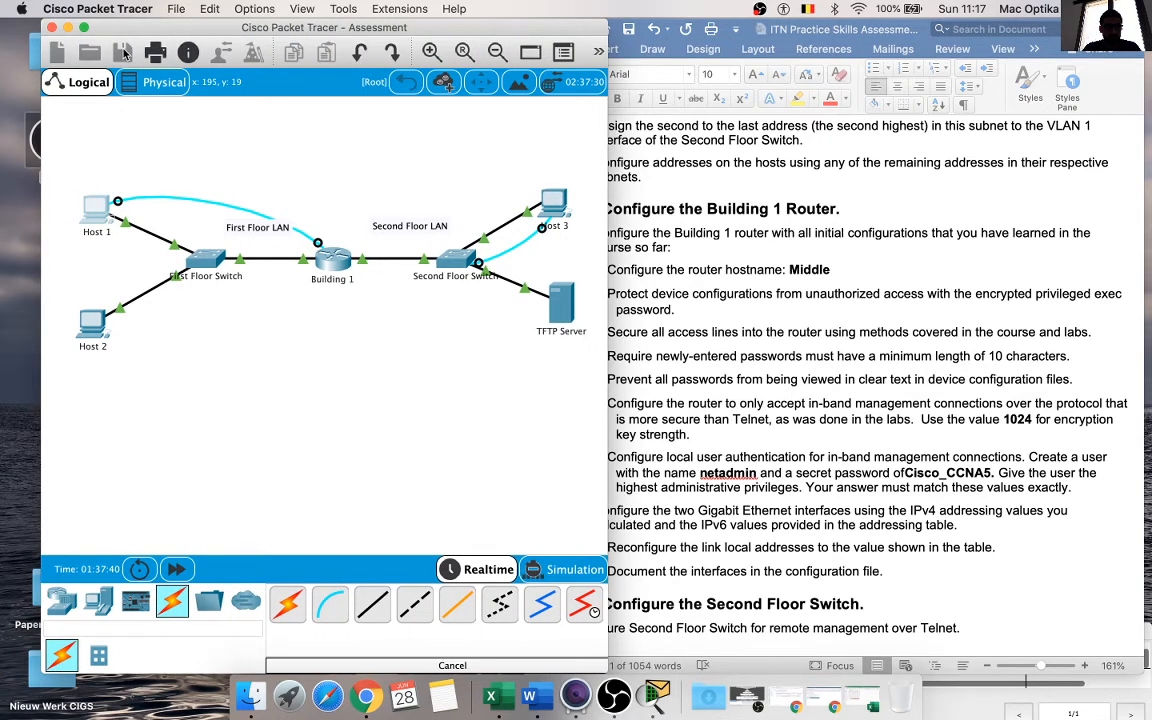
left_click(100, 213)
left_click(697, 245)
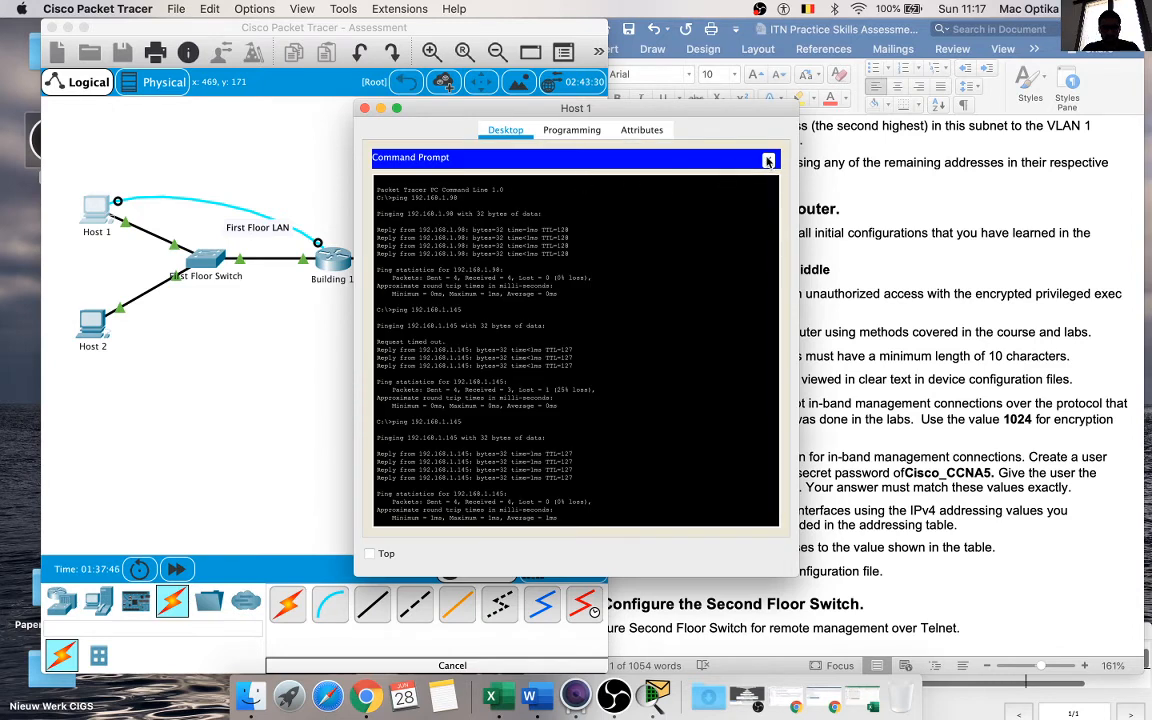
scroll(697, 321, "down", 5)
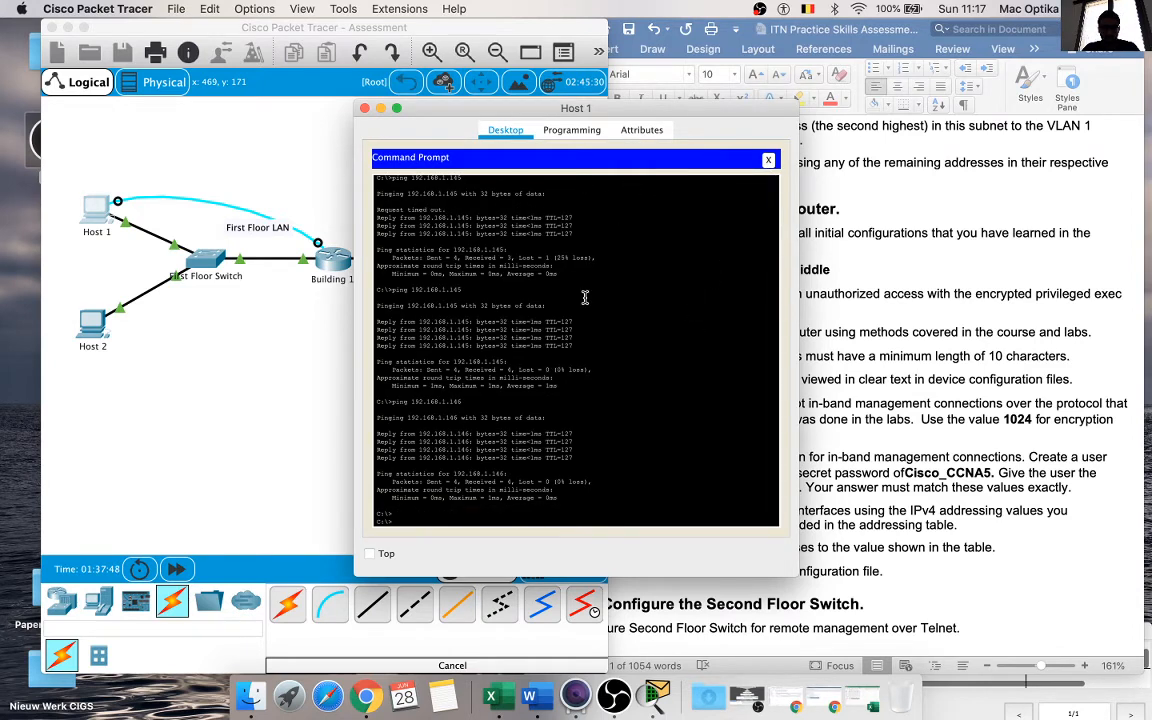
type("ping 192.168.1.98")
key("Return")
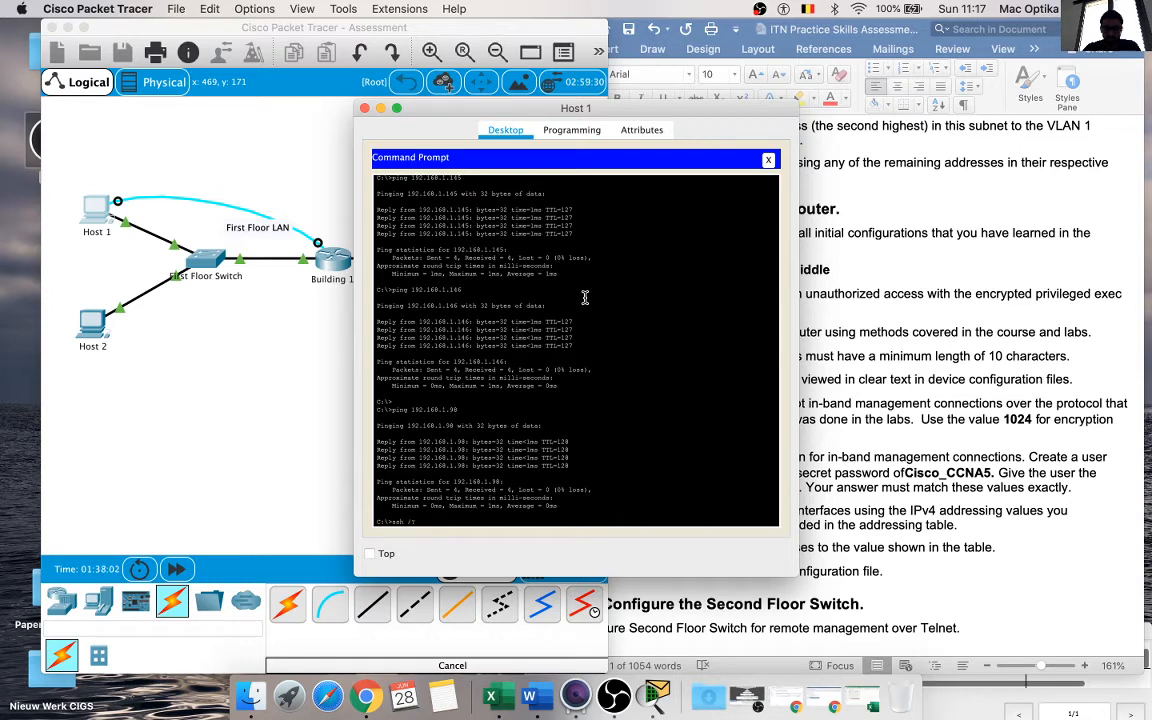
Step: Display the SSH usage with ssh /? and compose ssh -l netadmin, copying the user name from the assignment document
key("Return")
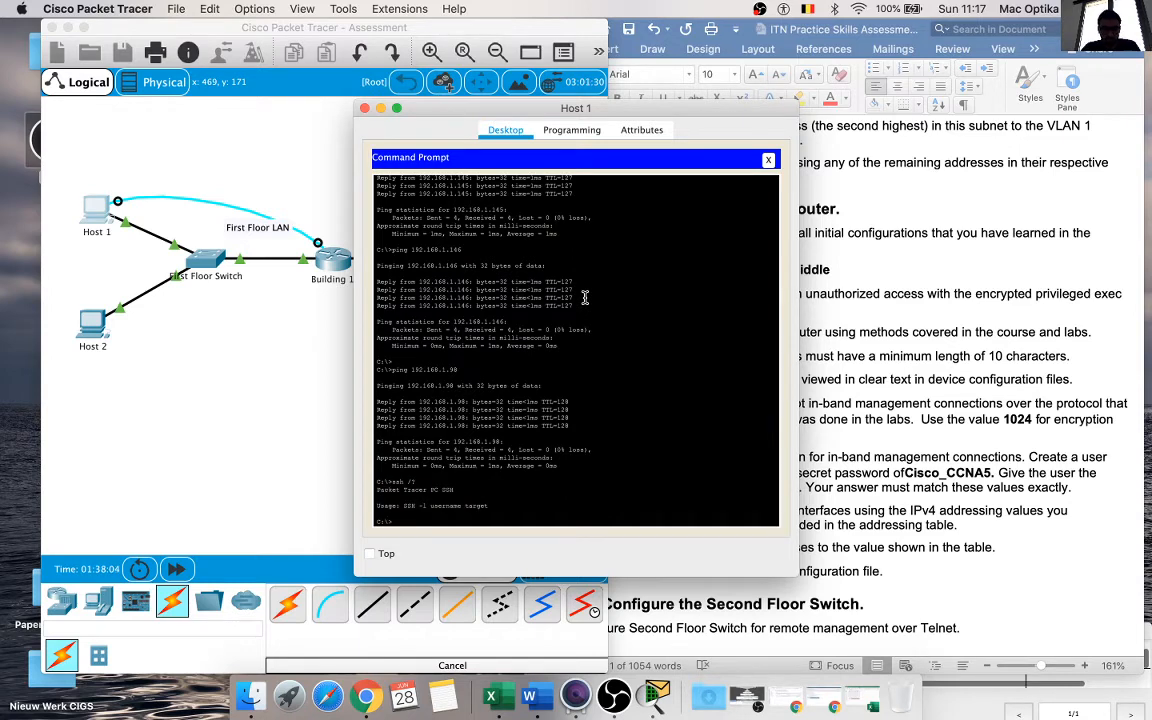
key("BackSpace")
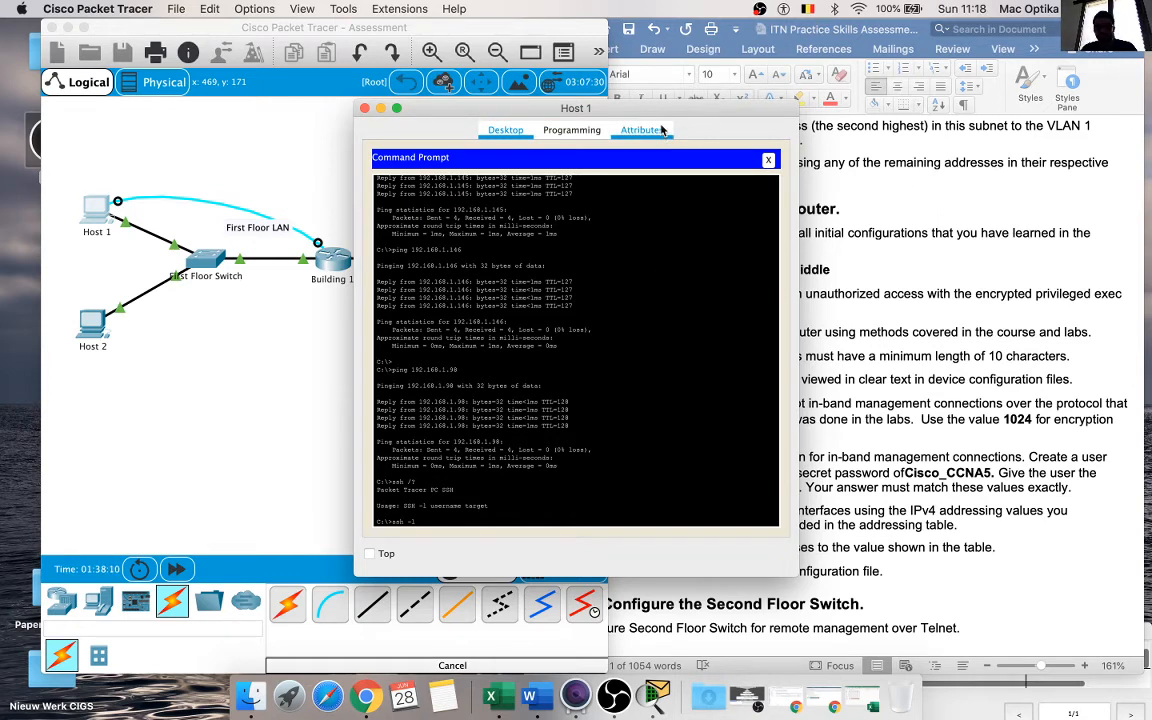
left_click_drag(623, 107, 388, 107)
left_click(910, 466)
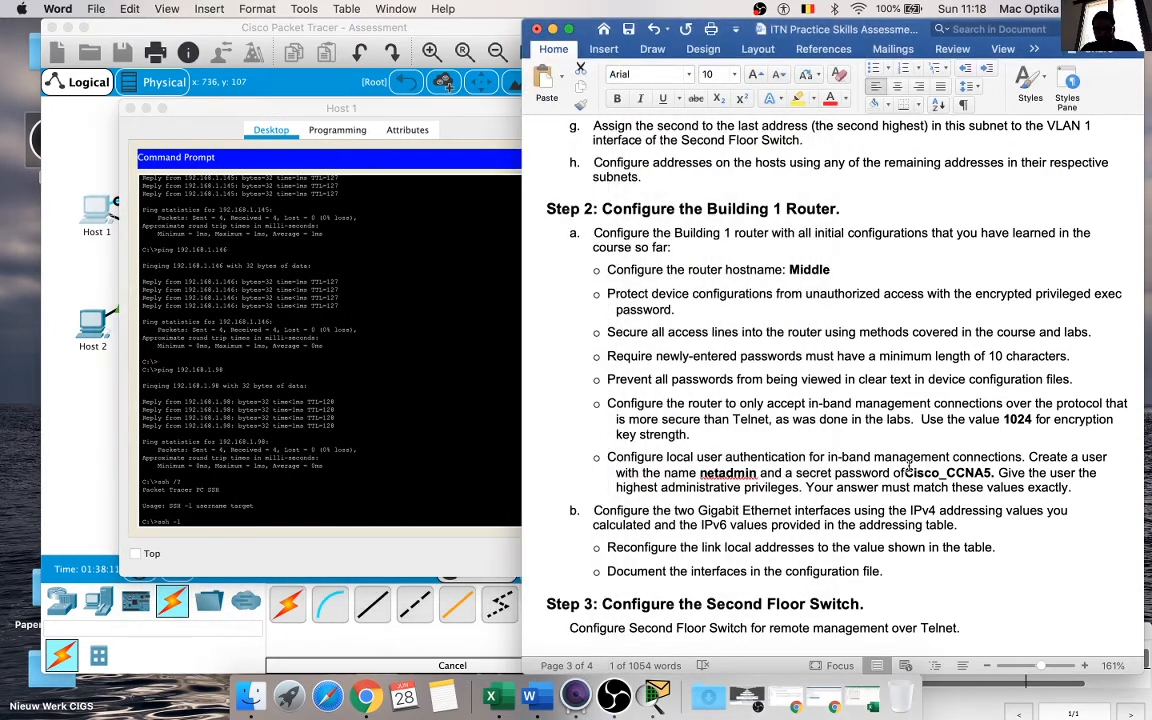
double_click(724, 472)
key("ctrl+c")
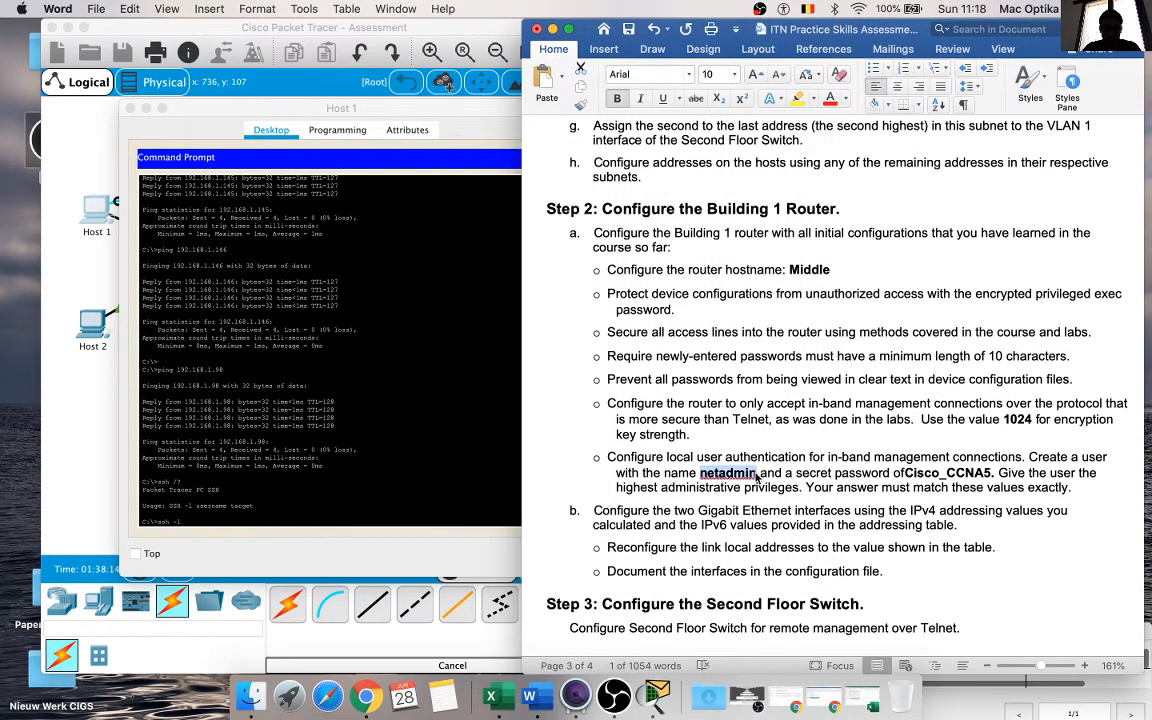
left_click(333, 507)
right_click(336, 513)
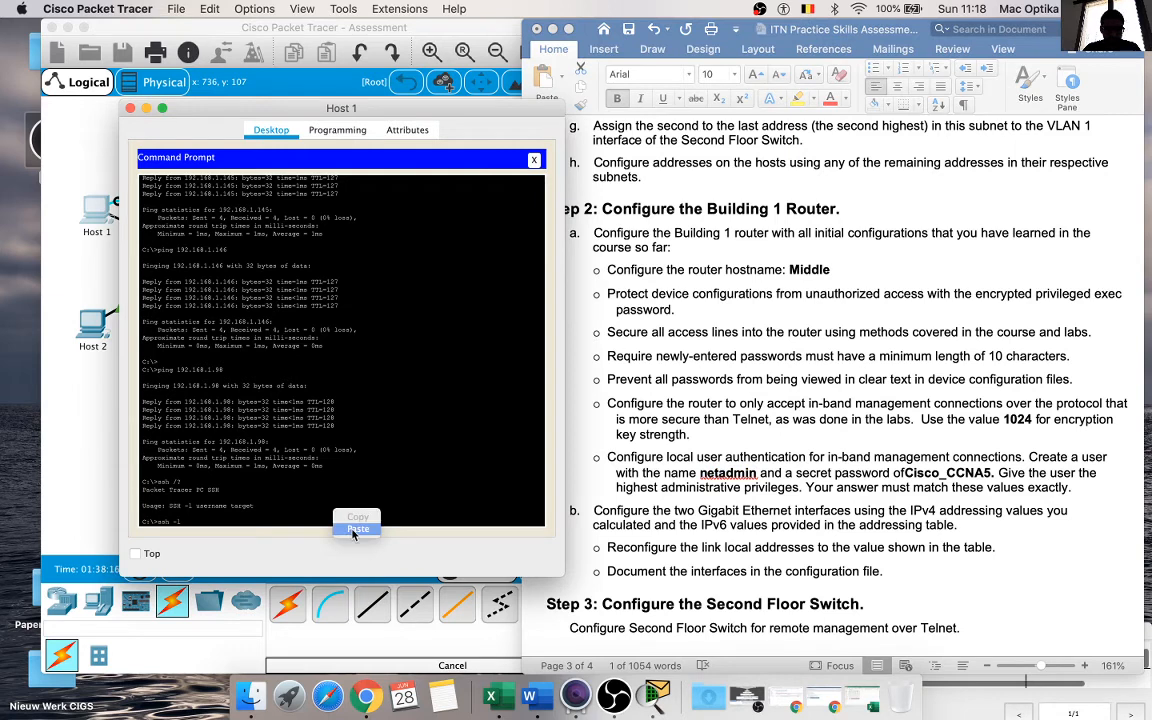
left_click(356, 528)
Step: Try to start the SSH session from Host 1 with ssh -l netadmin, without giving a target address
left_click(940, 483)
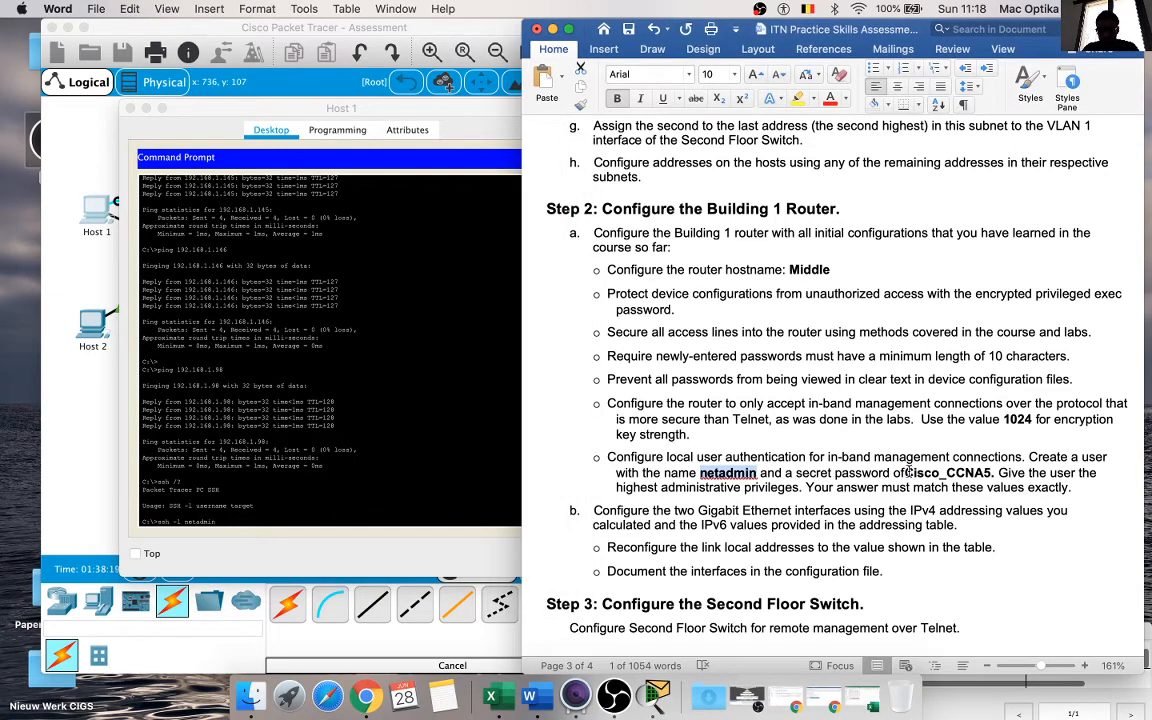
left_click_drag(909, 470, 973, 472)
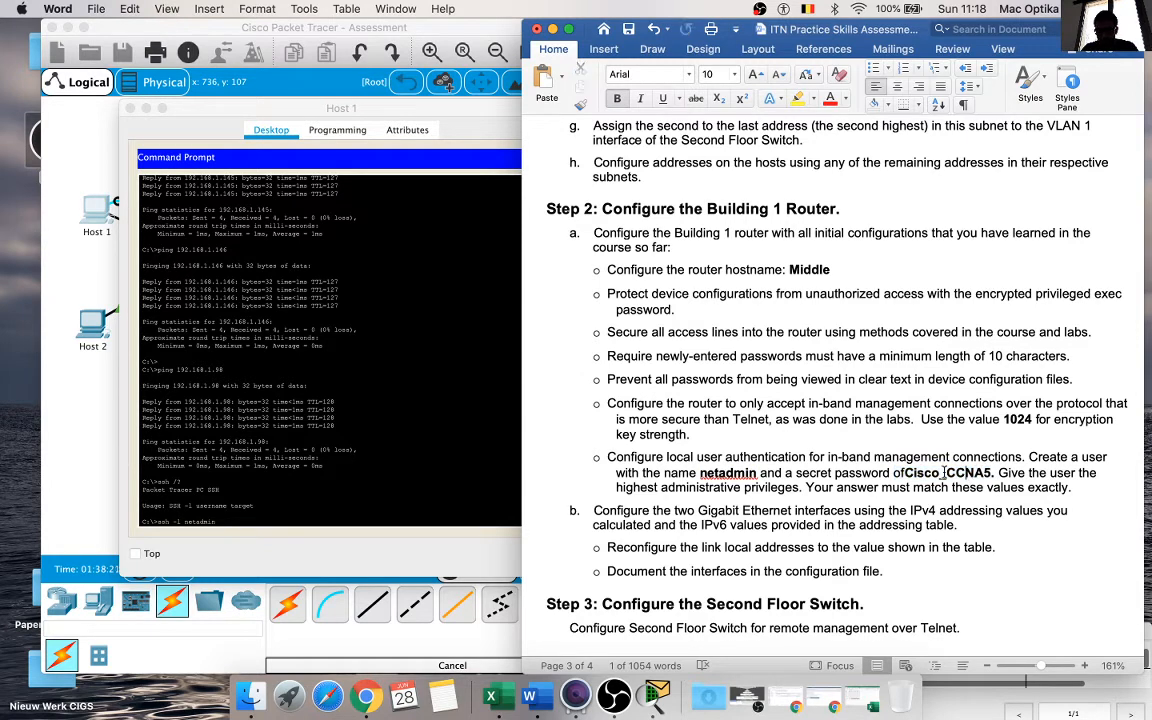
left_click(944, 473)
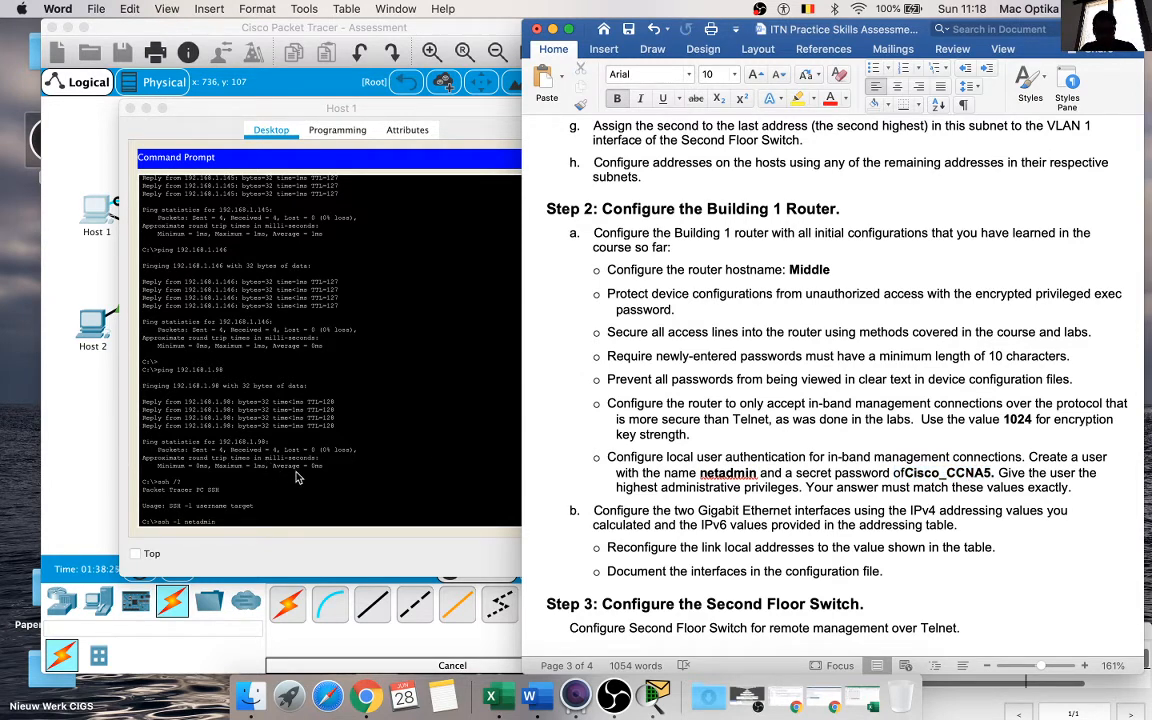
left_click(296, 478)
key("Return")
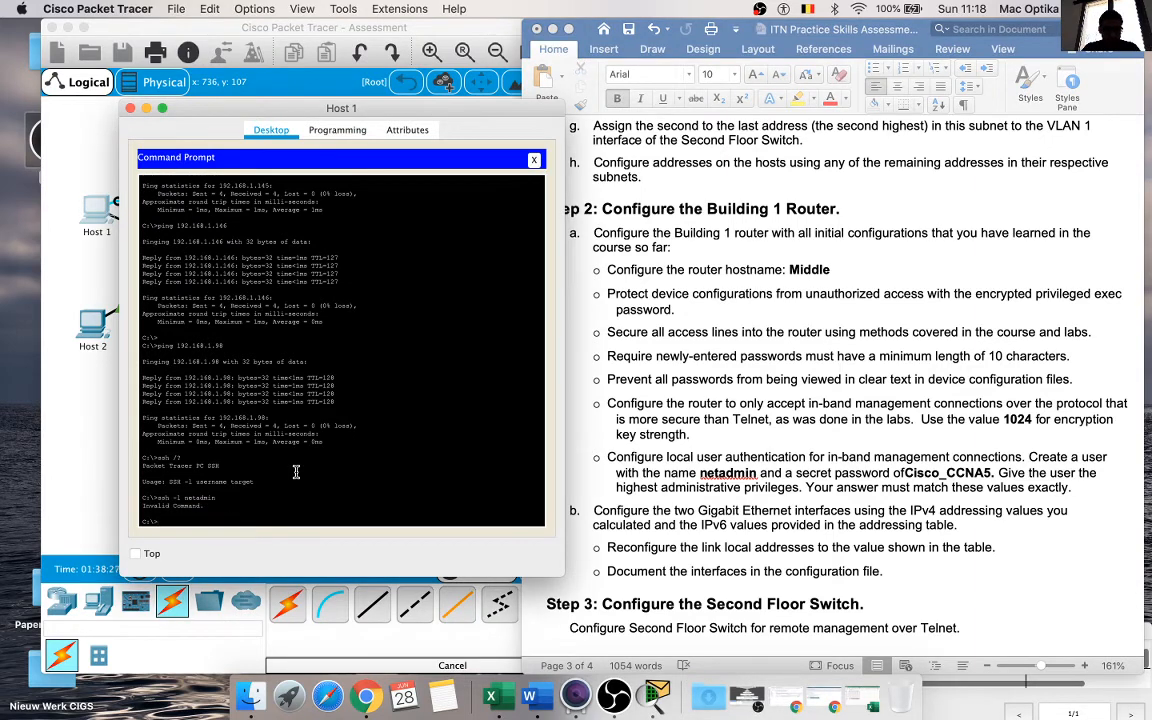
Step: Run ssh -l netadmin 192.168.1.126 on Host 1, copying the Building 1 router's G0/0 address from the addressing table
key("Up")
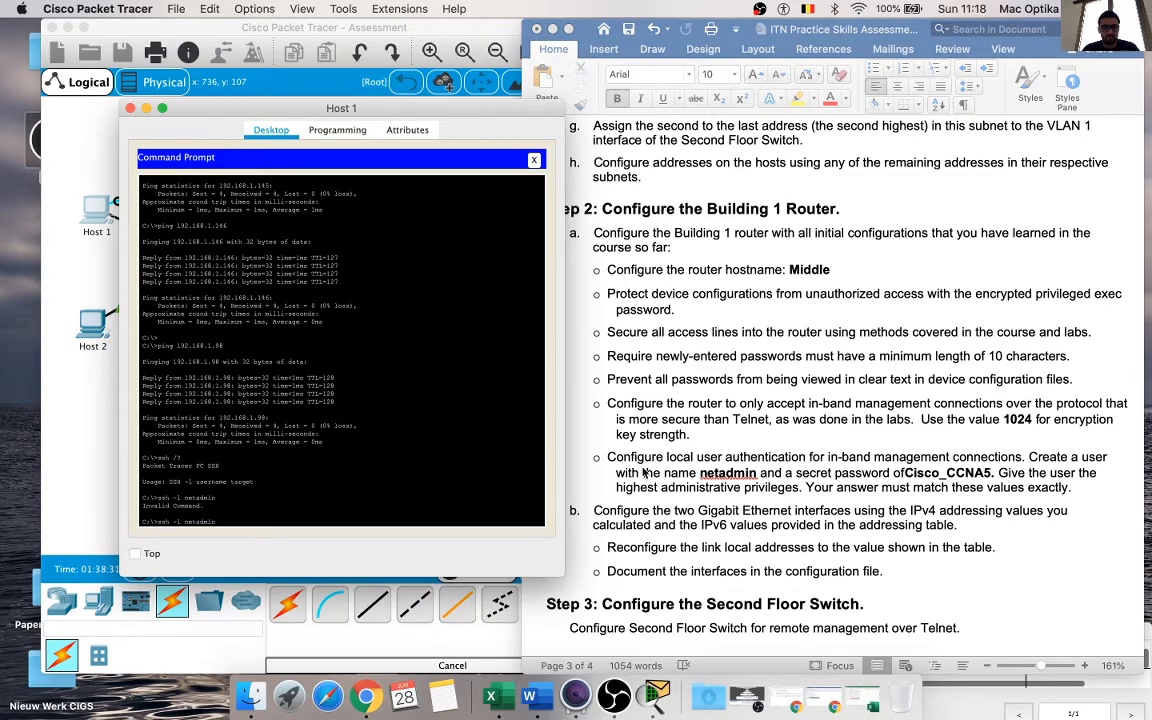
left_click_drag(376, 114, 328, 119)
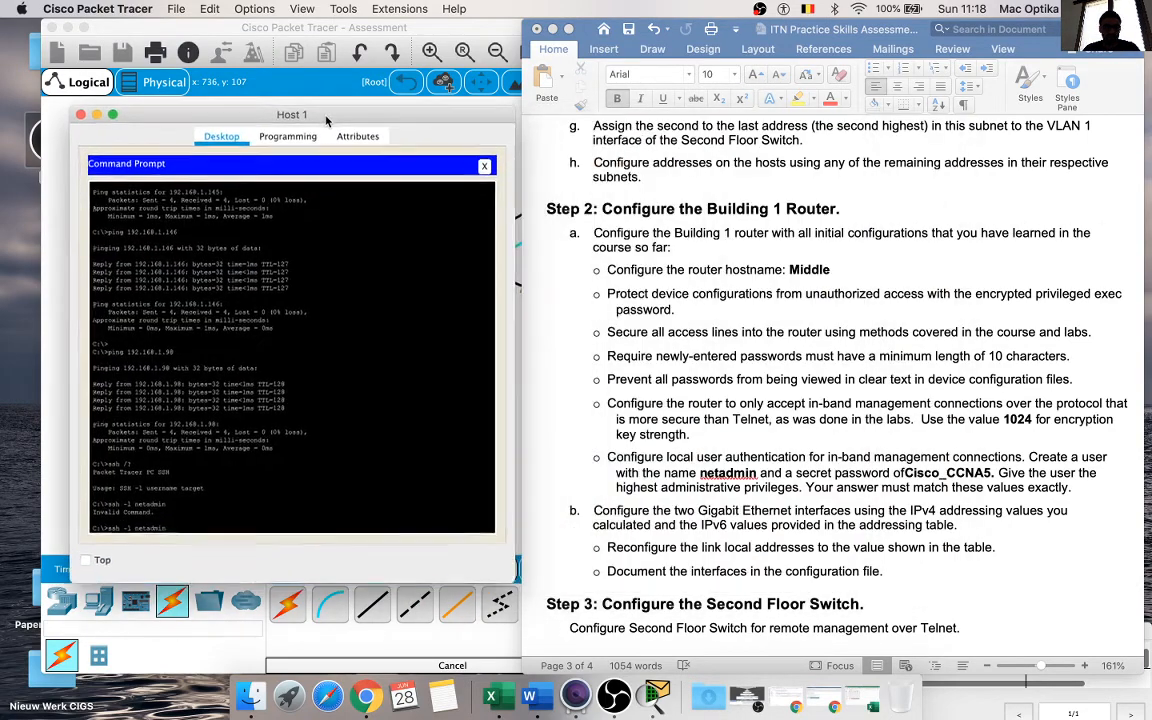
scroll(728, 305, "up", 10)
scroll(728, 305, "up", 5)
scroll(728, 305, "down", 5)
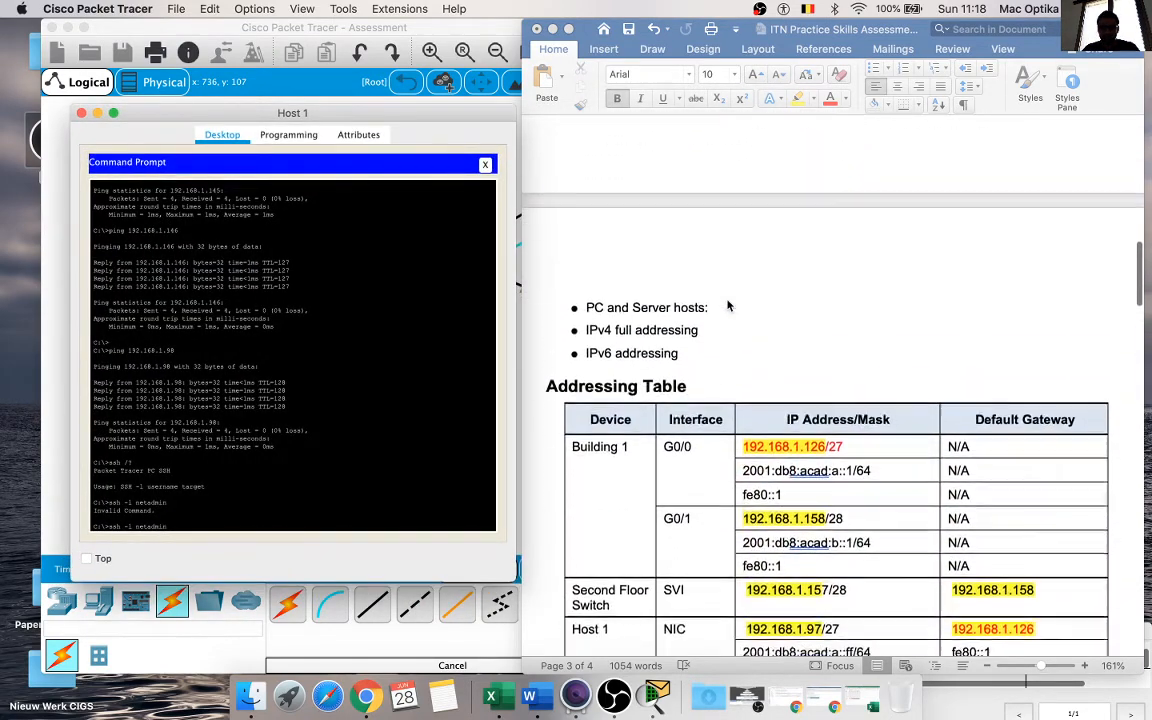
left_click(825, 291)
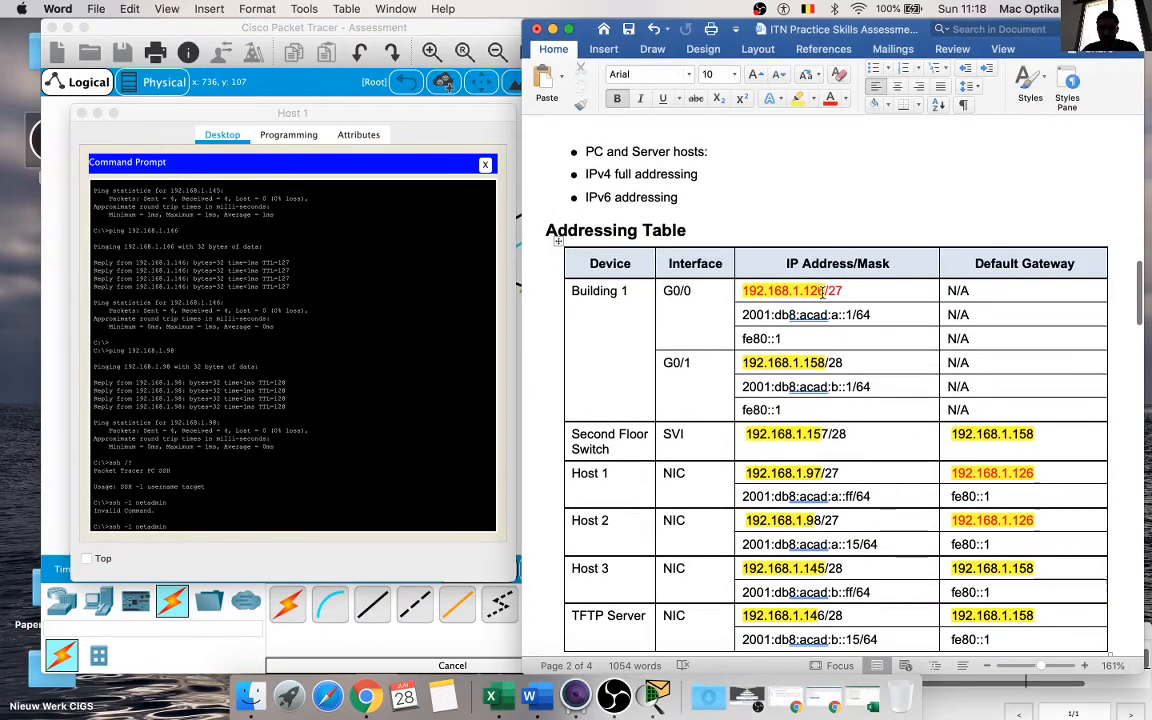
left_click_drag(825, 291, 751, 296)
key("ctrl+c")
left_click(277, 517)
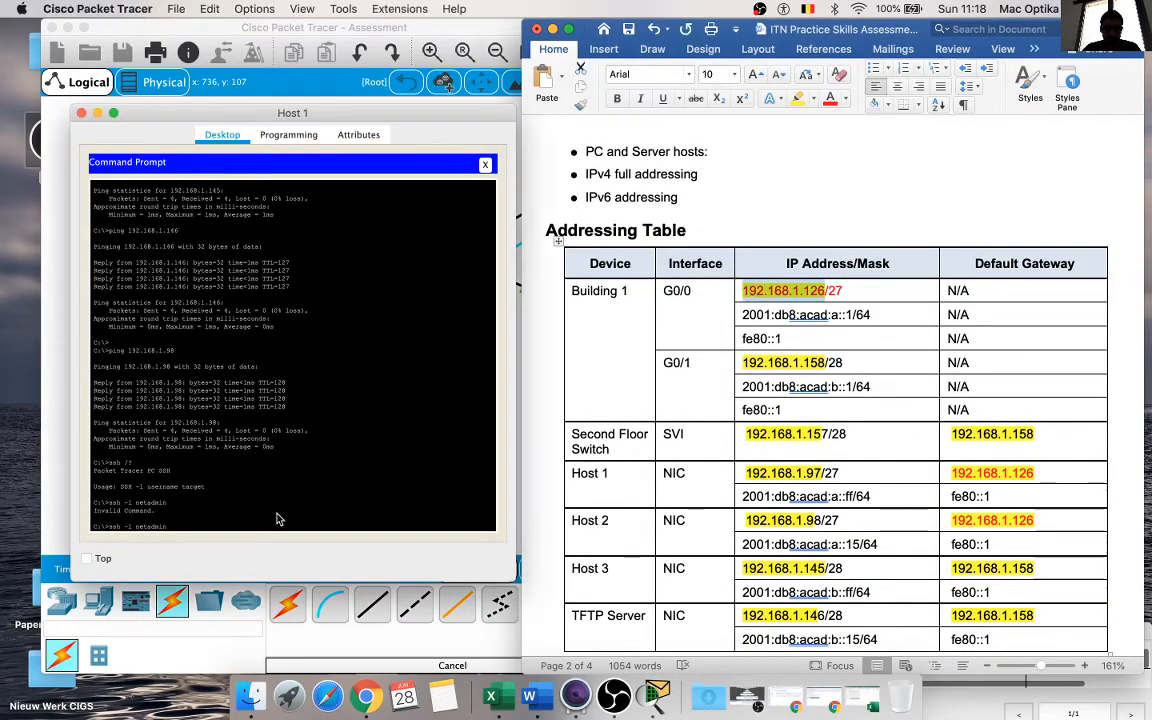
right_click(278, 519)
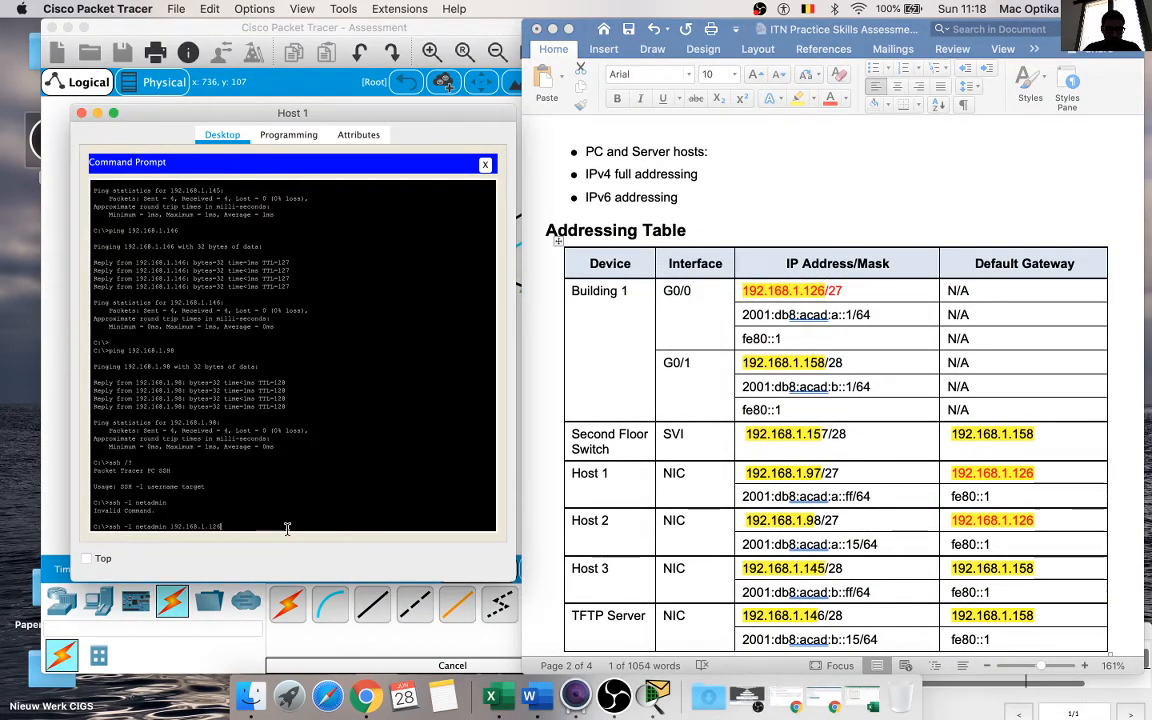
left_click(295, 533)
key("Return")
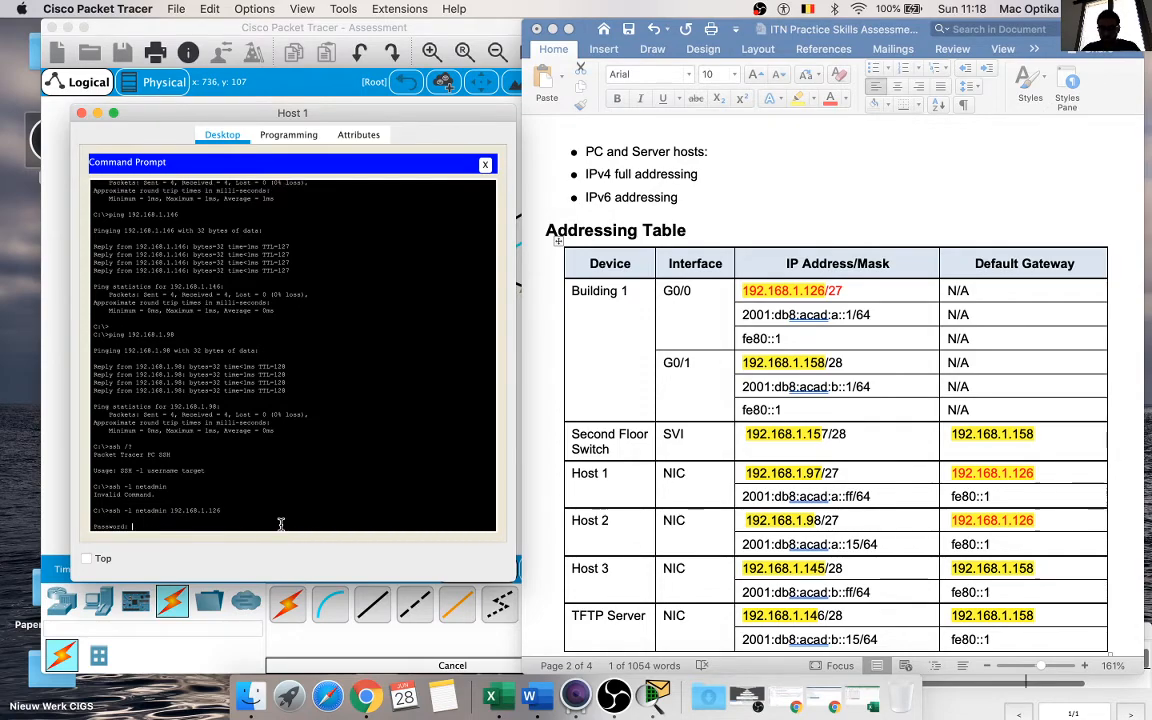
Step: Look up the SSH user's password in Step 2 of the document and enter it to log in to the router
scroll(689, 560, "down", 10)
scroll(689, 560, "down", 15)
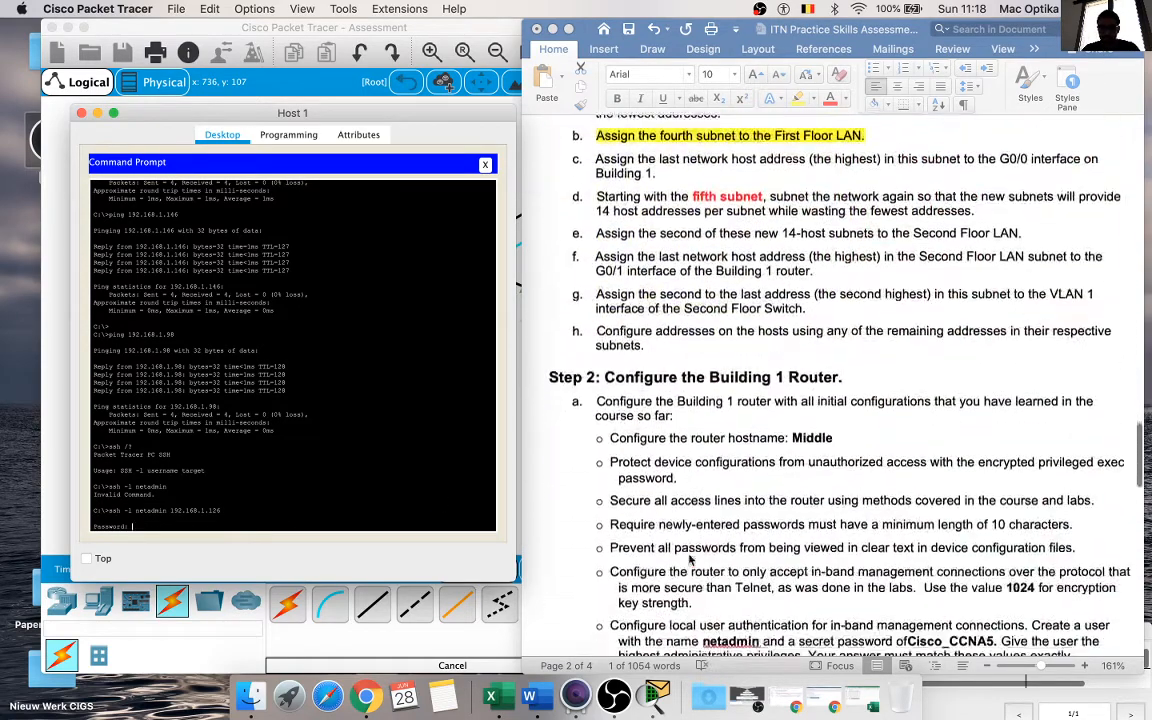
scroll(689, 560, "down", 2)
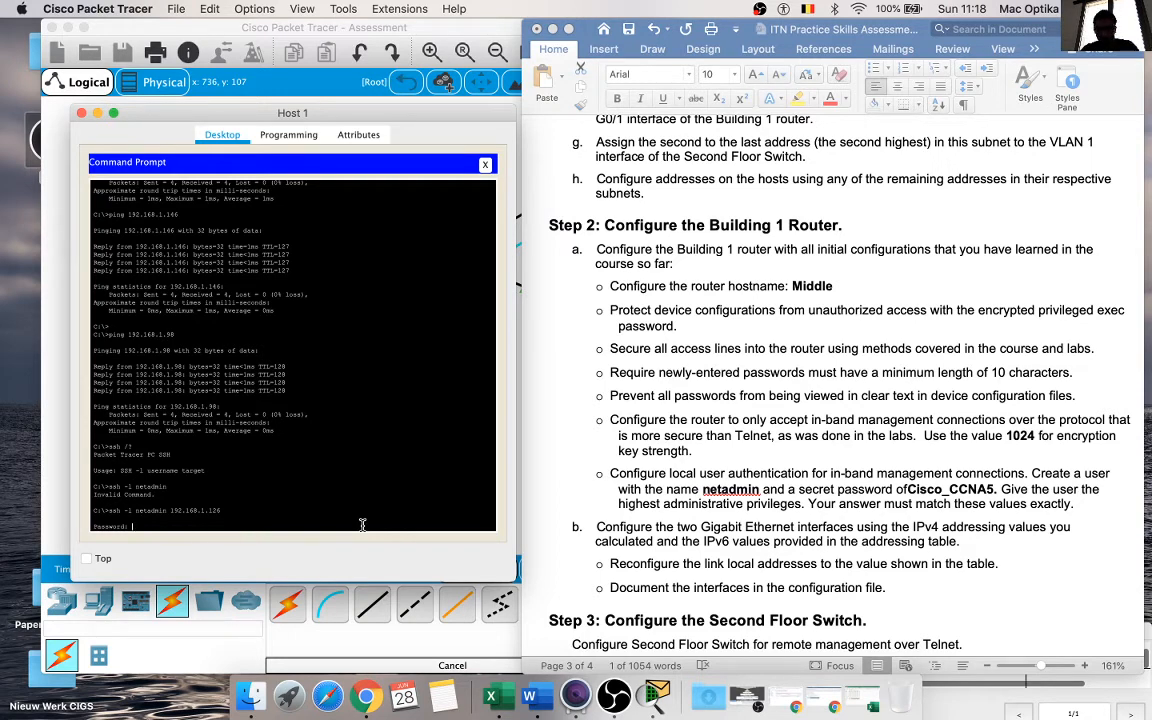
key("Return")
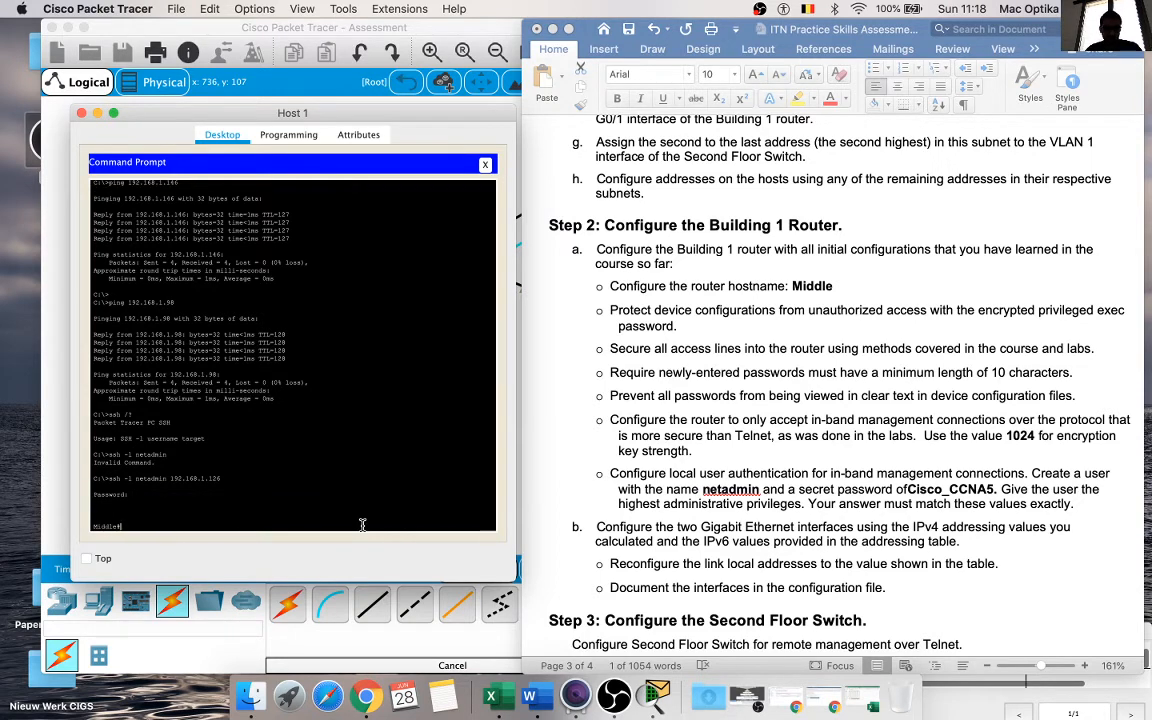
Step: Enter the router's global configuration mode over SSH with config t, and close Host 1's command prompt and device window
type("config t")
key("Return")
key("Return")
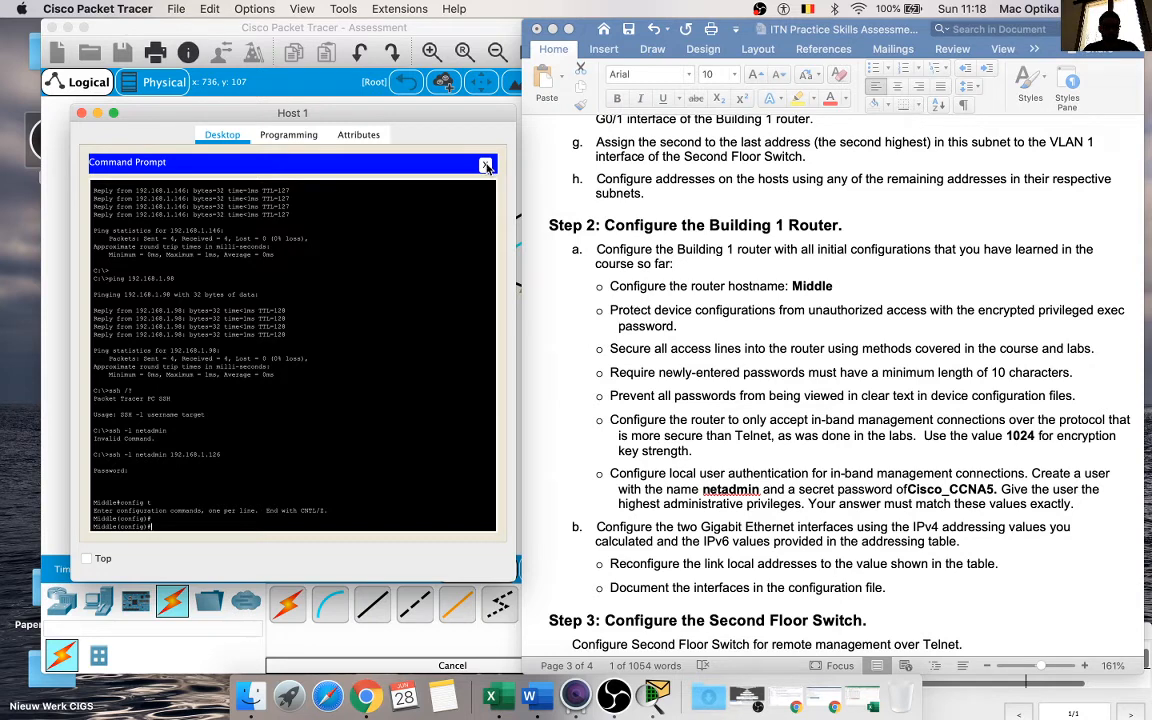
left_click(486, 165)
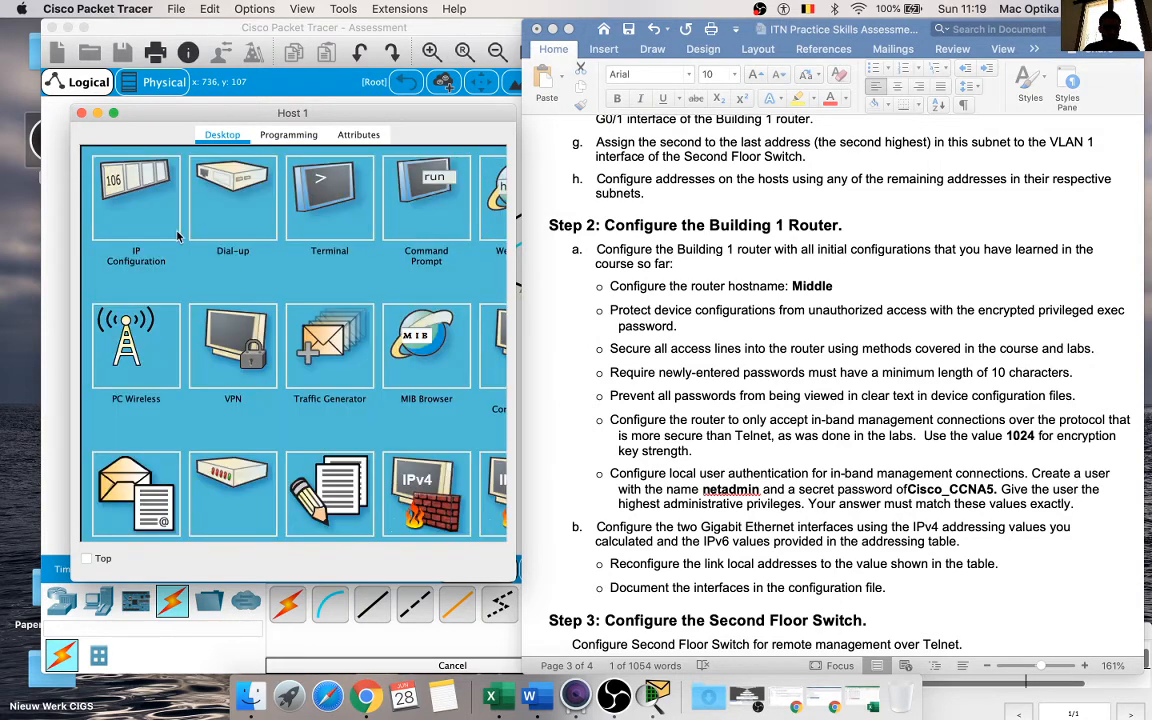
left_click(81, 113)
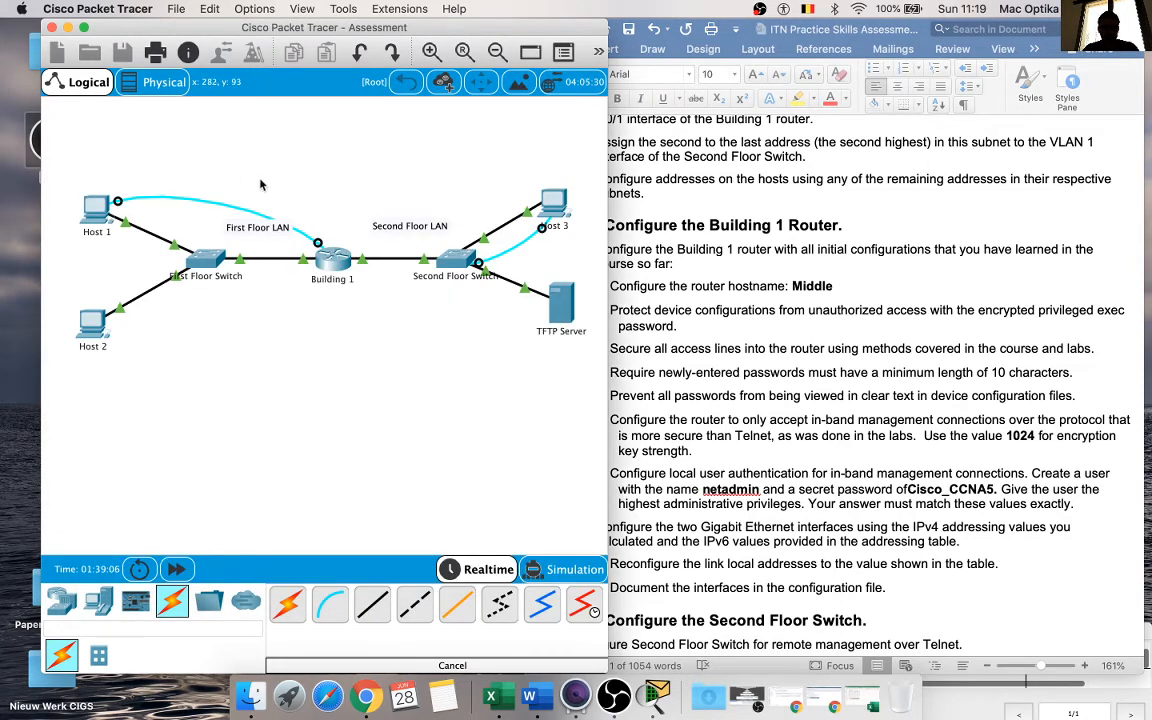
Step: Review the assessment document's device requirements, addressing tables, and instructions for the Building 1 router, Second Floor Switch, host PCs and TFTP server
left_click(768, 340)
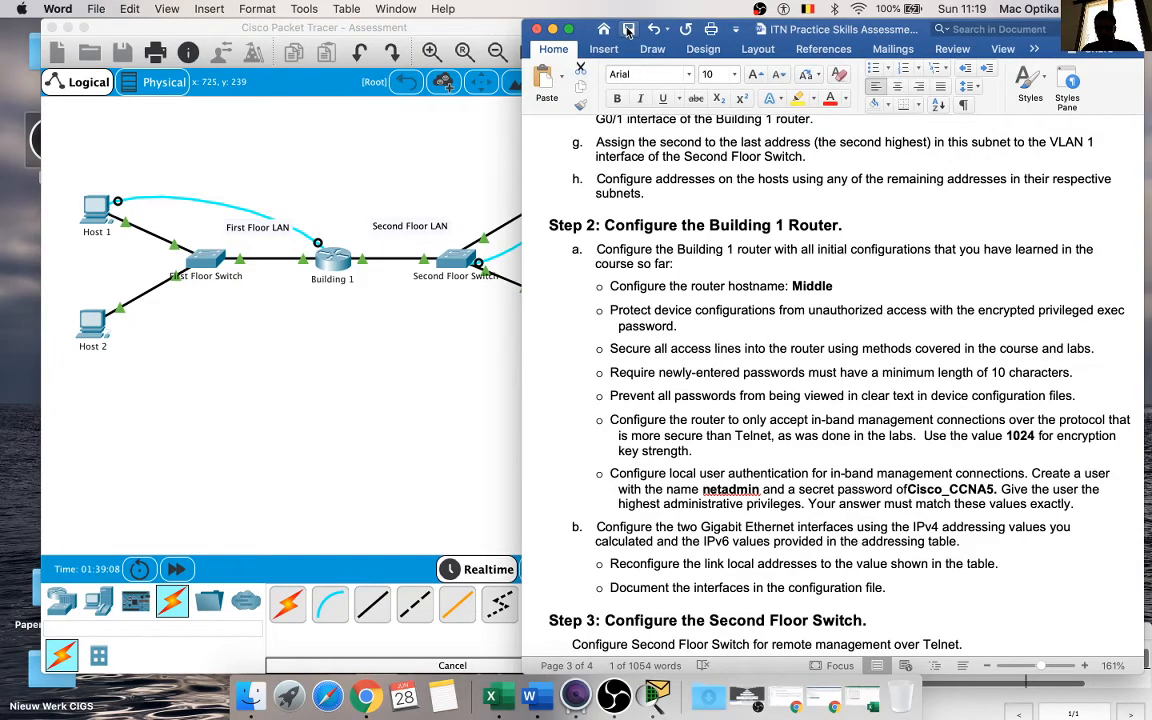
scroll(689, 330, "up", 20)
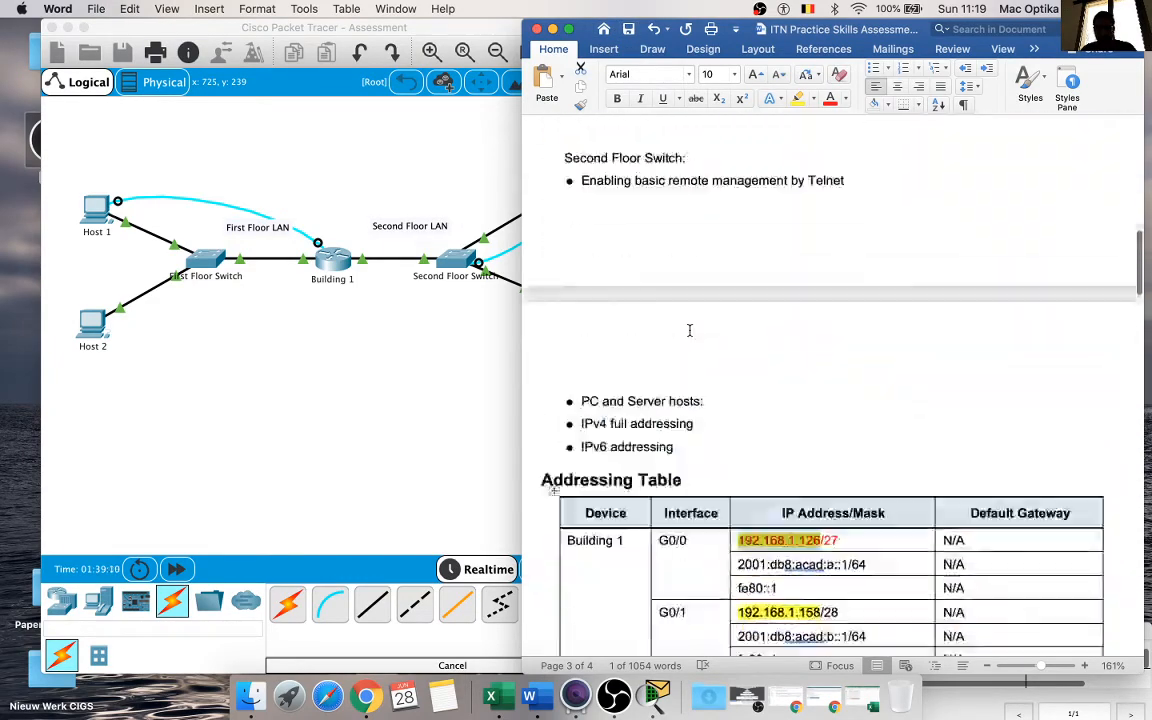
scroll(689, 330, "down", 10)
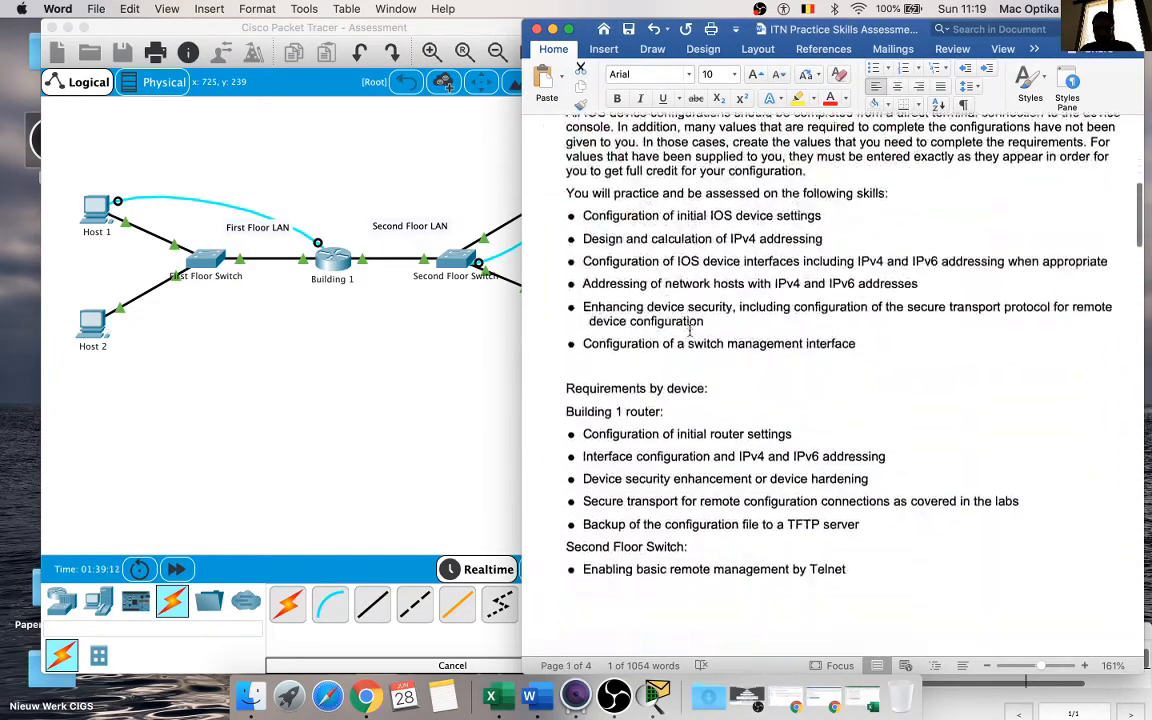
scroll(689, 326, "down", 10)
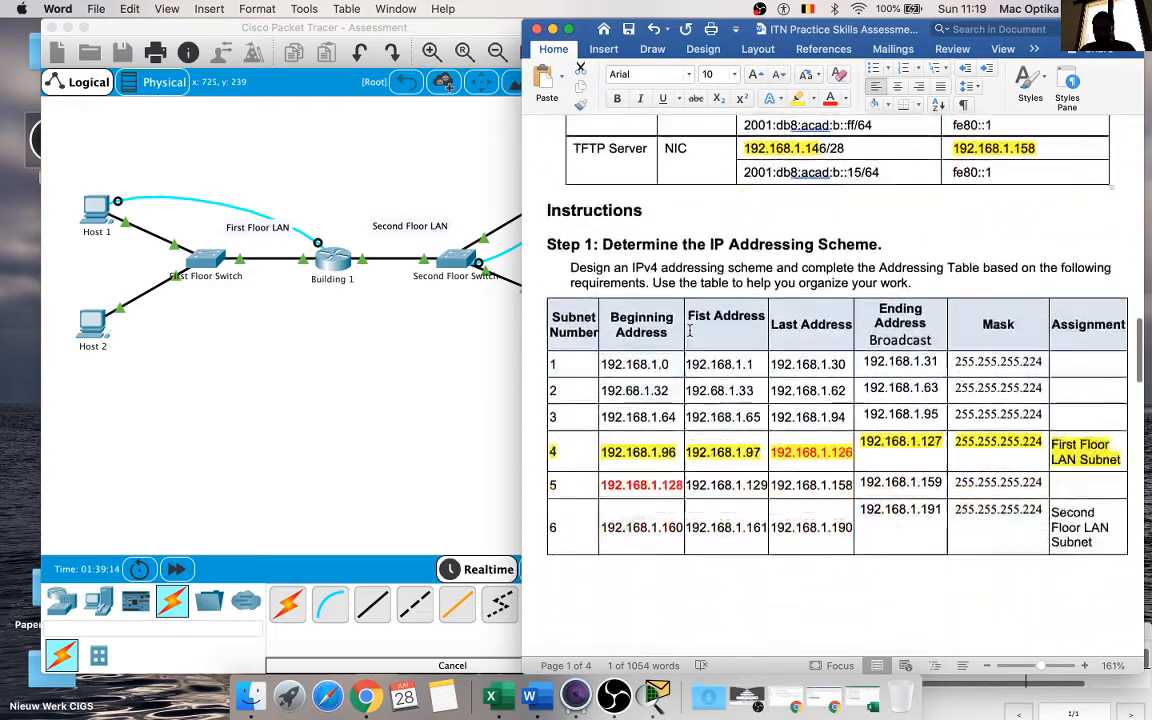
scroll(689, 330, "down", 10)
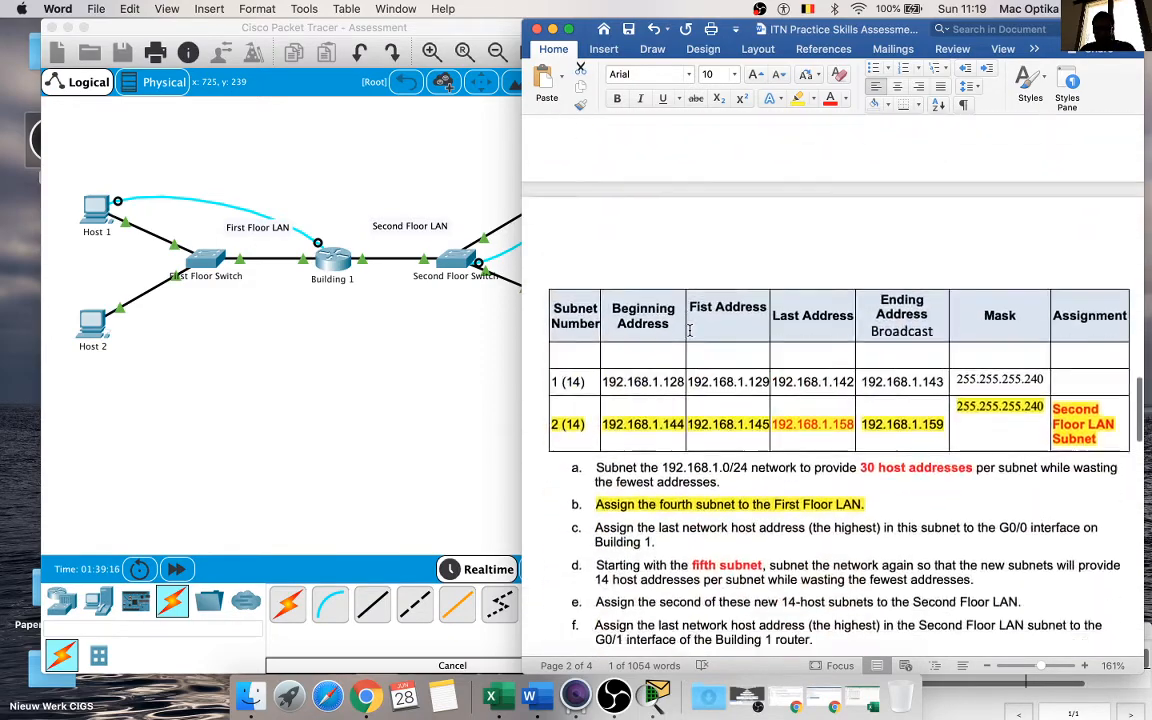
scroll(689, 330, "down", 5)
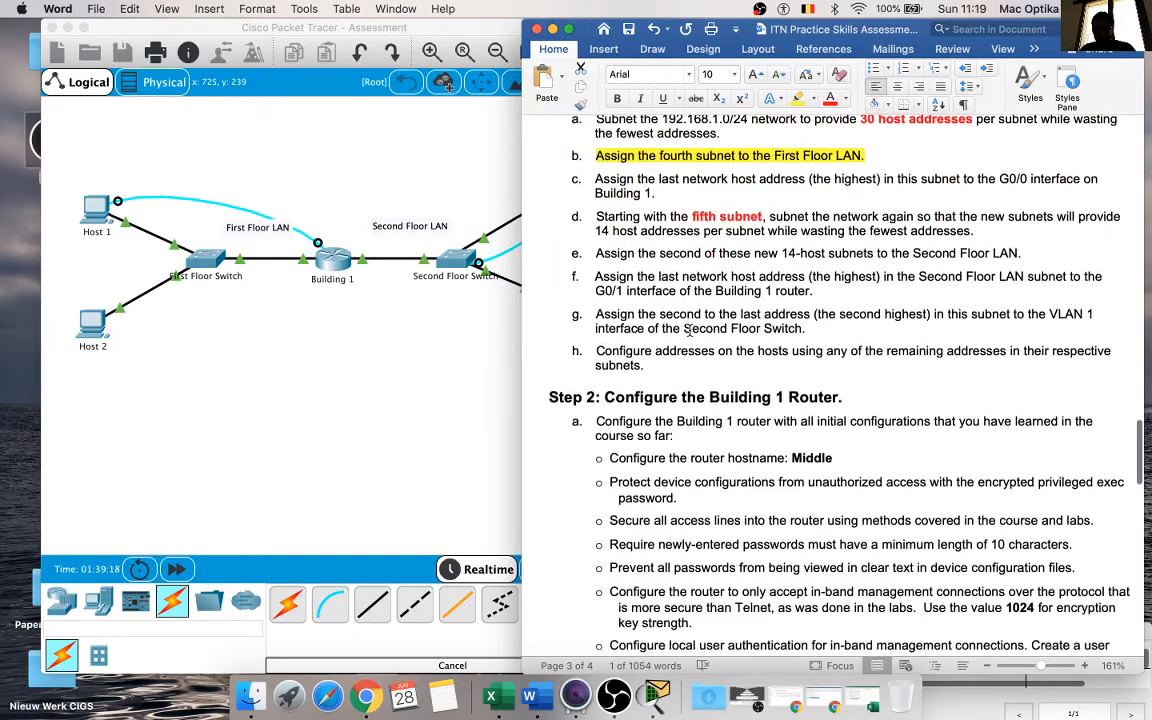
scroll(690, 328, "down", 2)
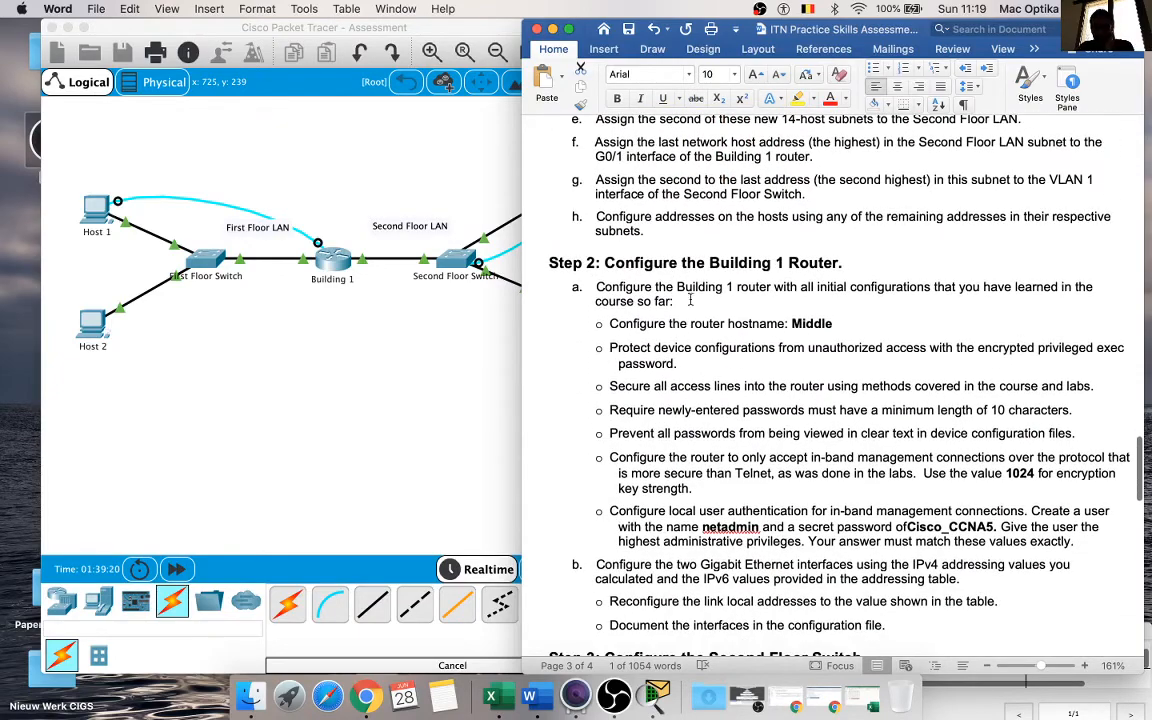
scroll(690, 300, "down", 3)
scroll(660, 425, "up", 5)
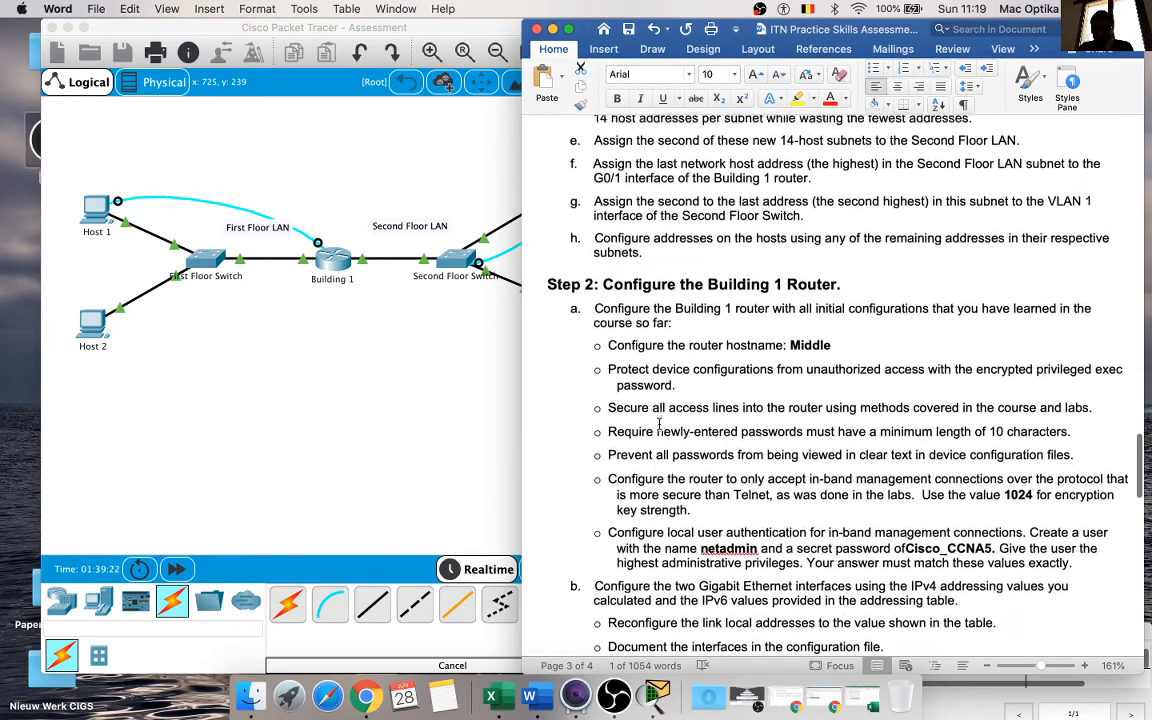
scroll(670, 425, "down", 5)
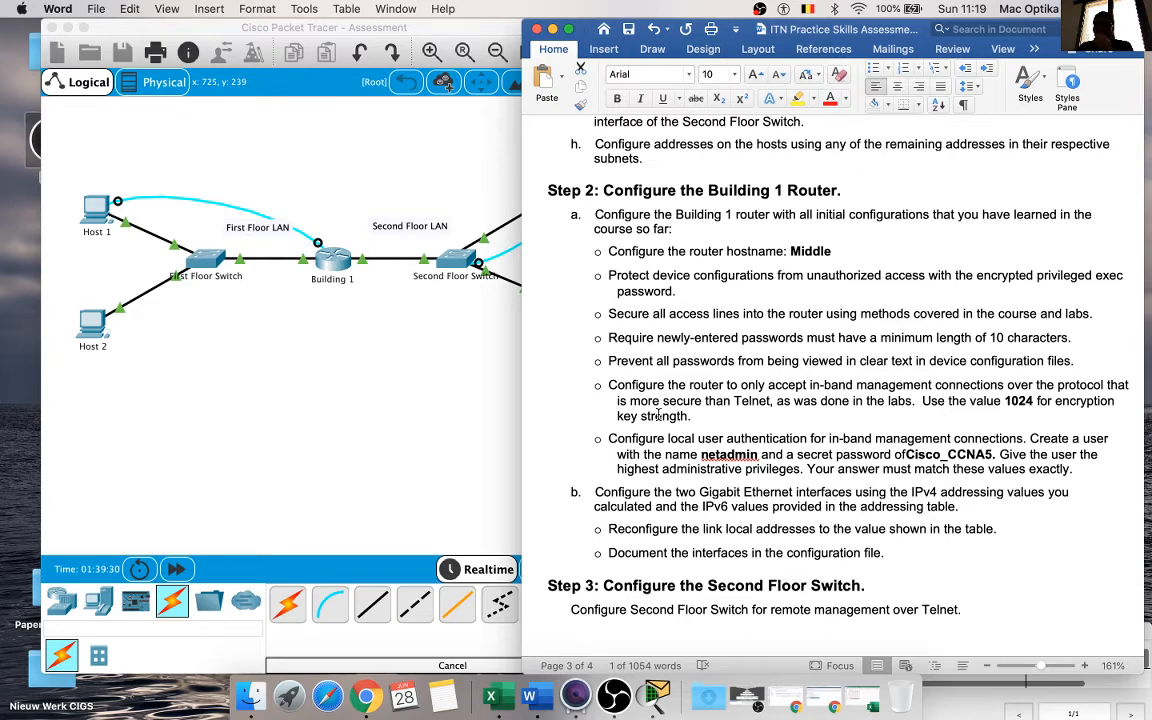
scroll(658, 414, "down", 7)
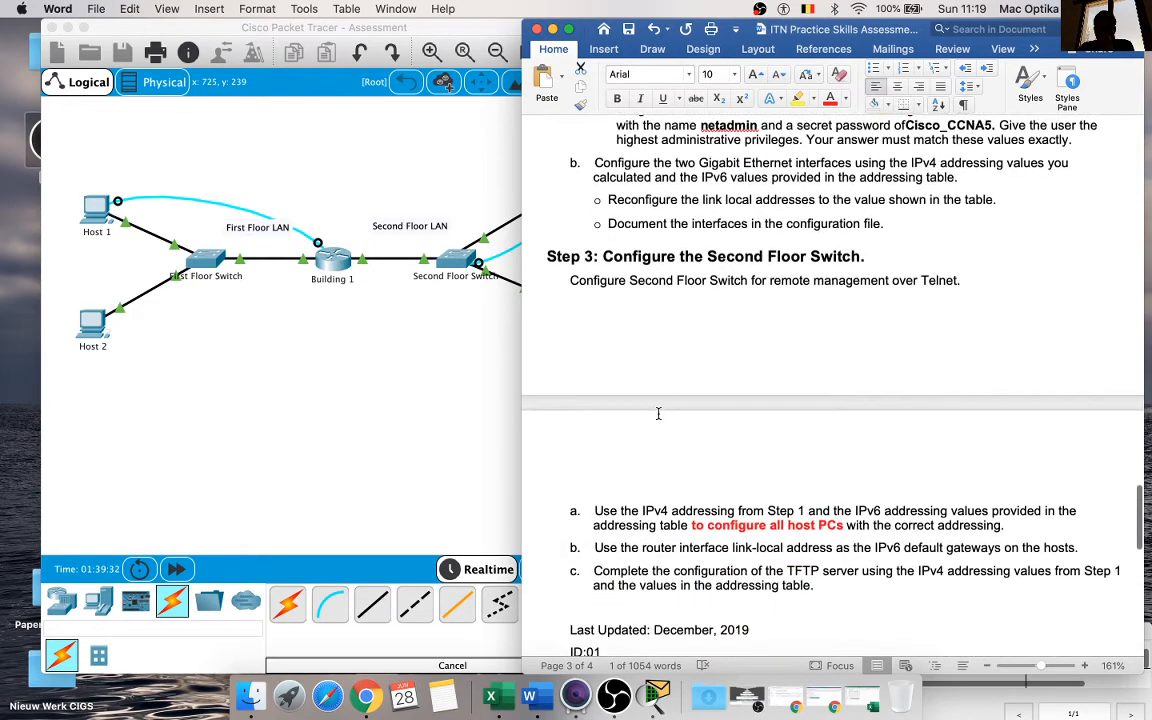
scroll(658, 414, "down", 5)
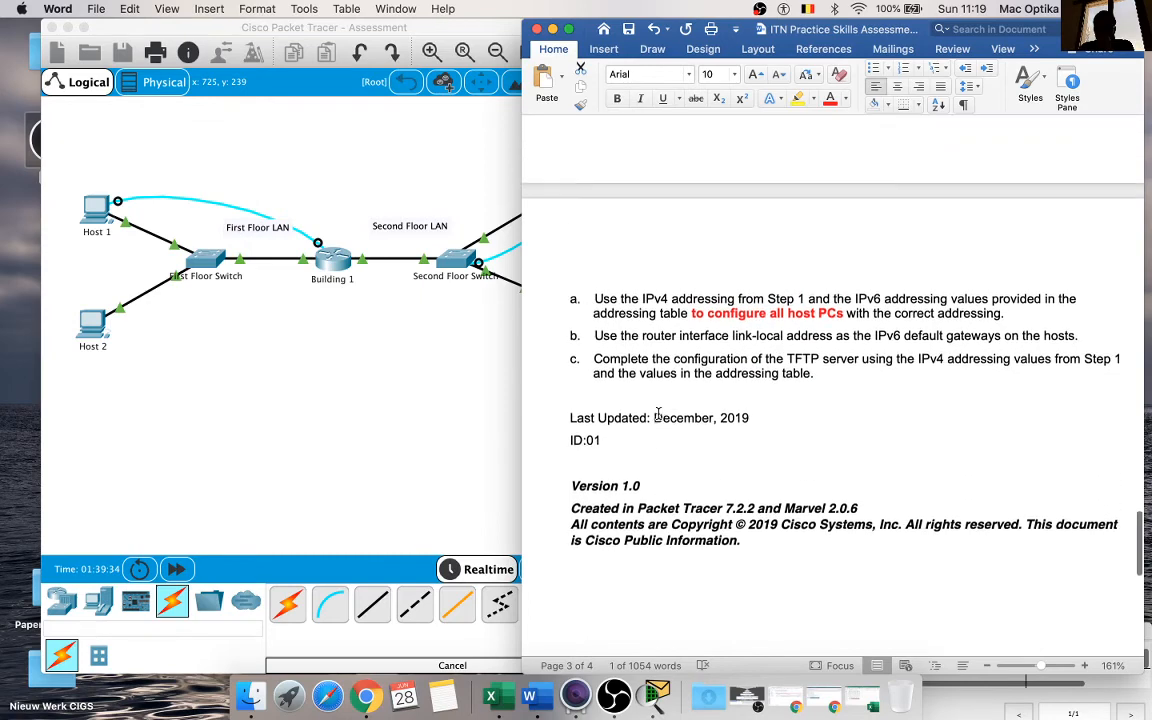
scroll(658, 414, "up", 1)
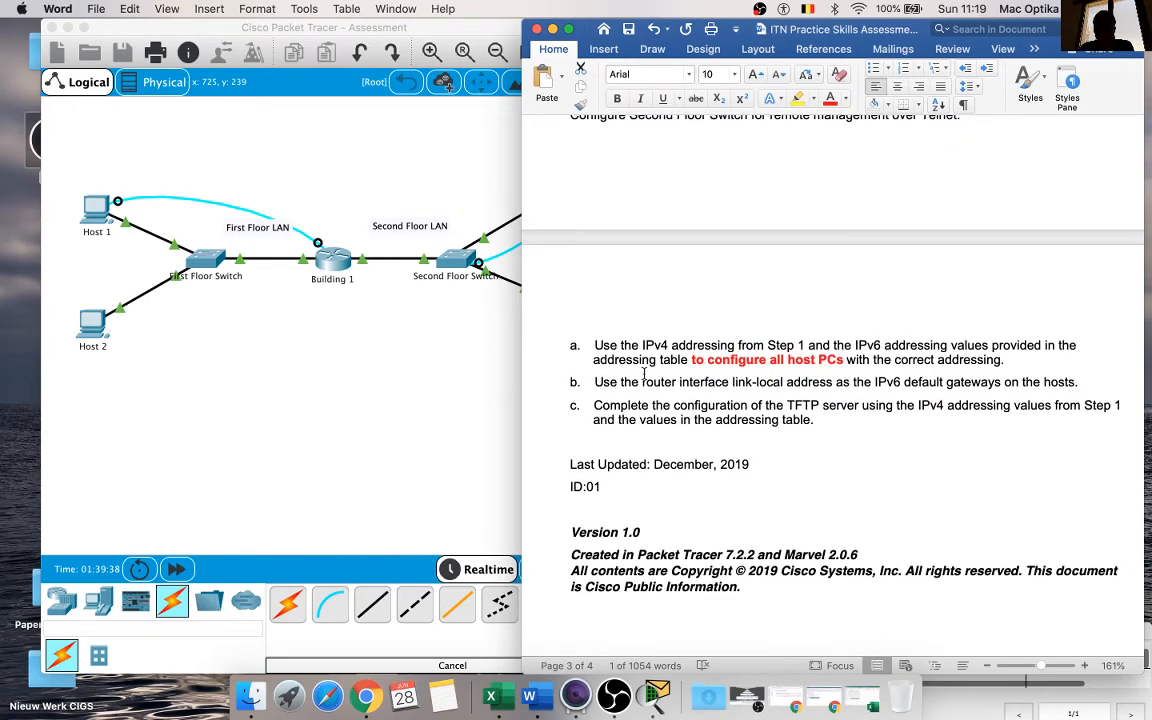
scroll(740, 348, "up", 2)
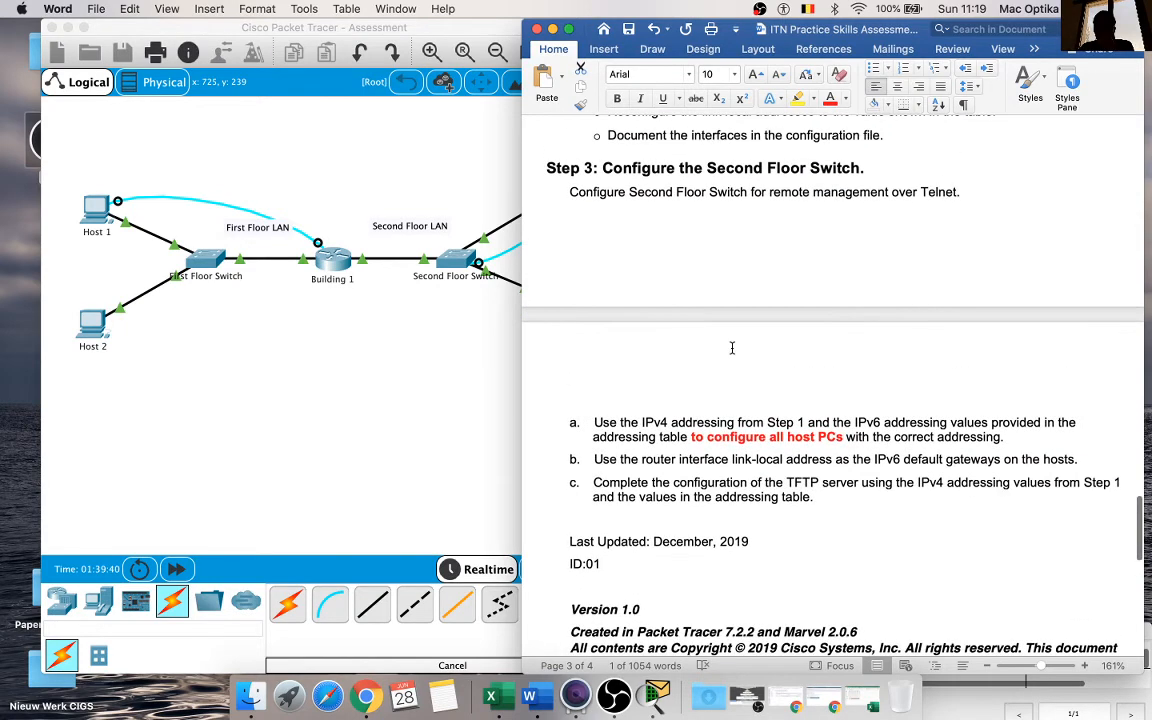
scroll(735, 355, "up", 2)
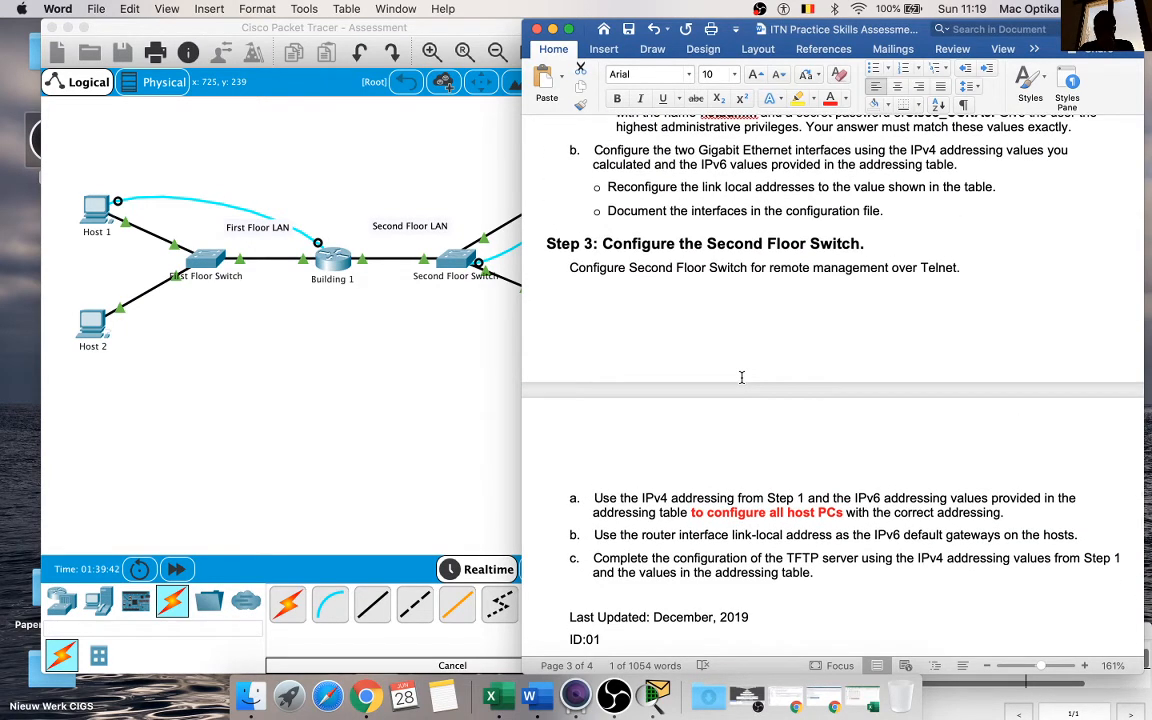
scroll(741, 377, "up", 2)
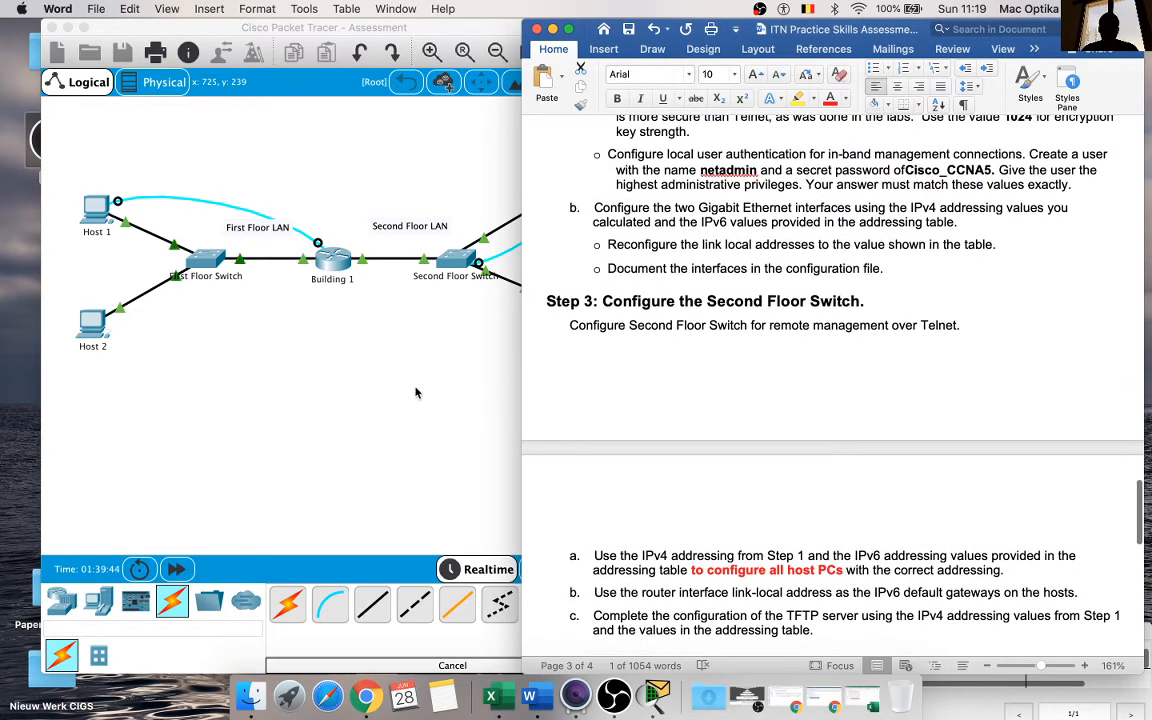
Step: Check Host 1's IPv4 and IPv6 configuration in Packet Tracer, and close its device window
left_click(406, 393)
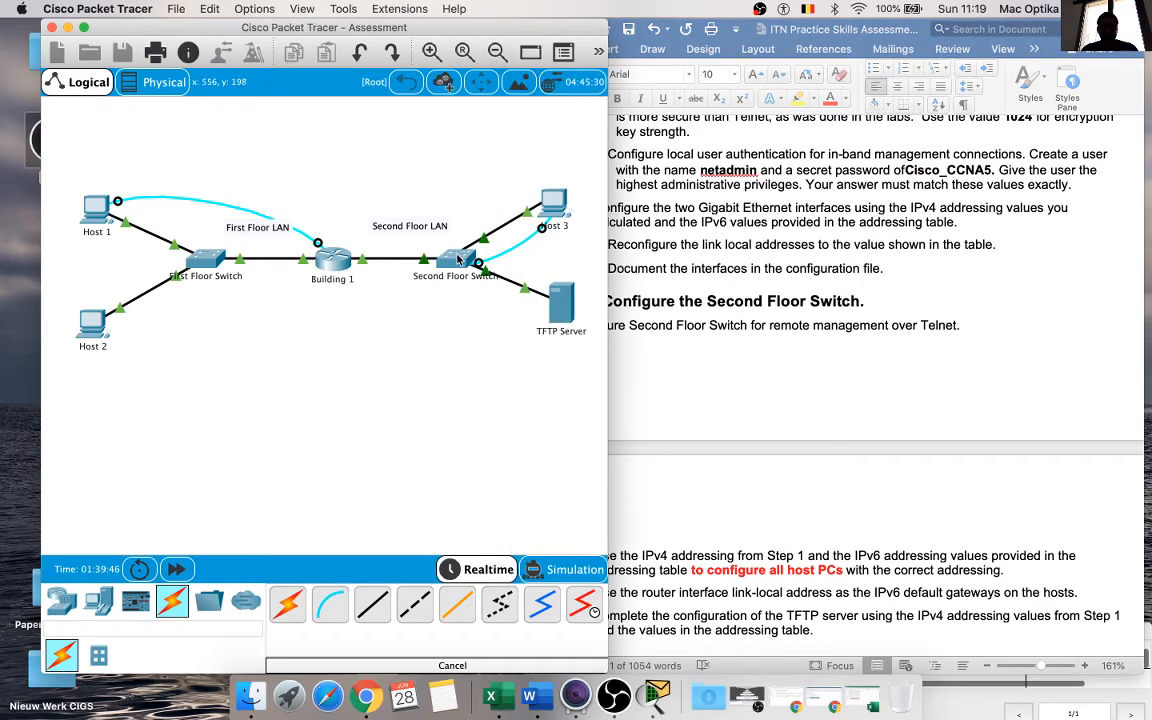
left_click(97, 210)
left_click(419, 182)
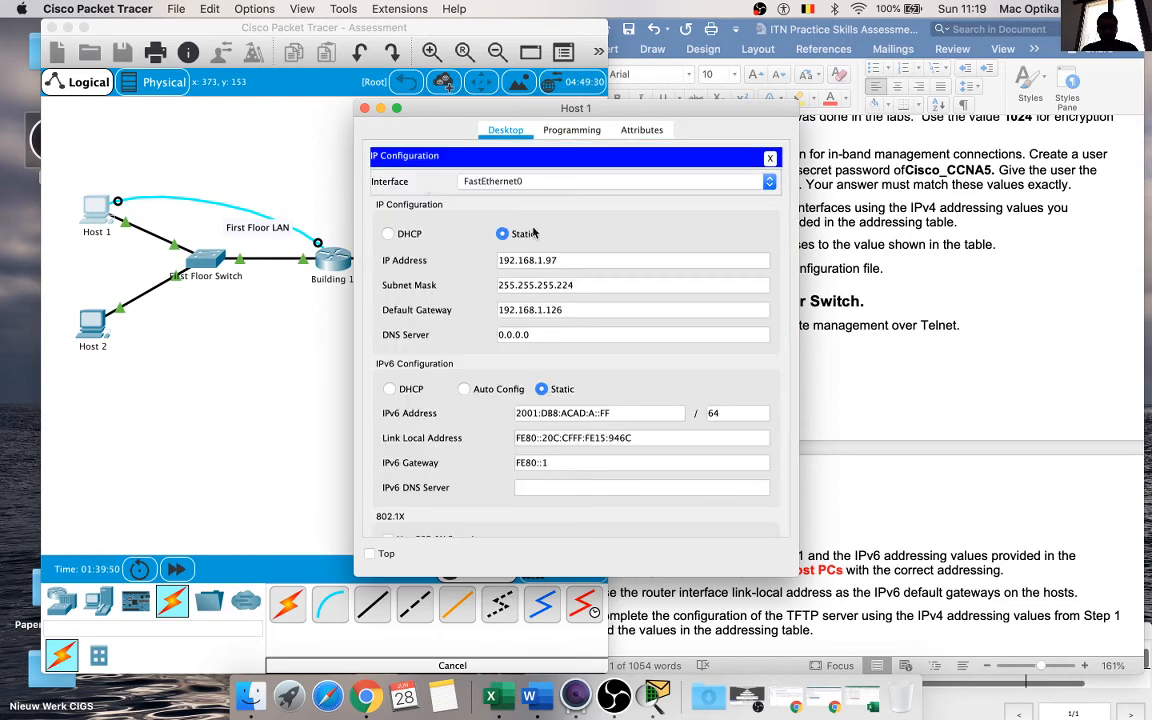
left_click(364, 108)
Step: Check the TFTP Server's IPv4 and IPv6 configuration, and close the IP configuration view
left_click(558, 308)
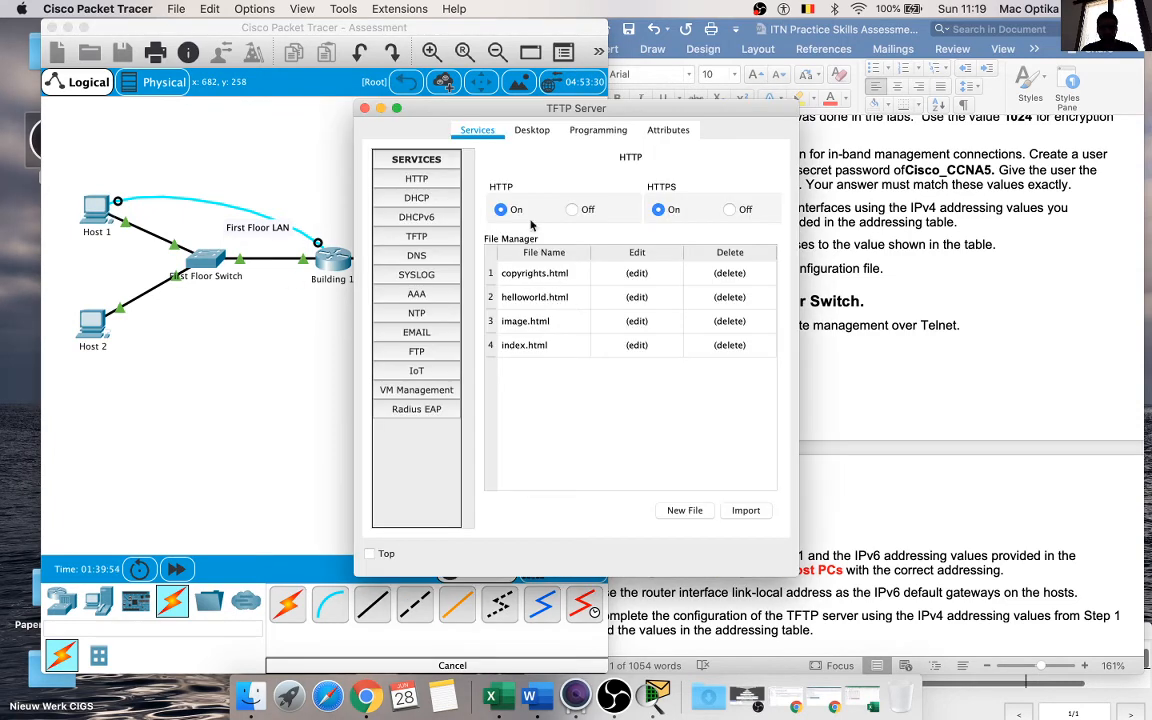
left_click(515, 131)
left_click(422, 190)
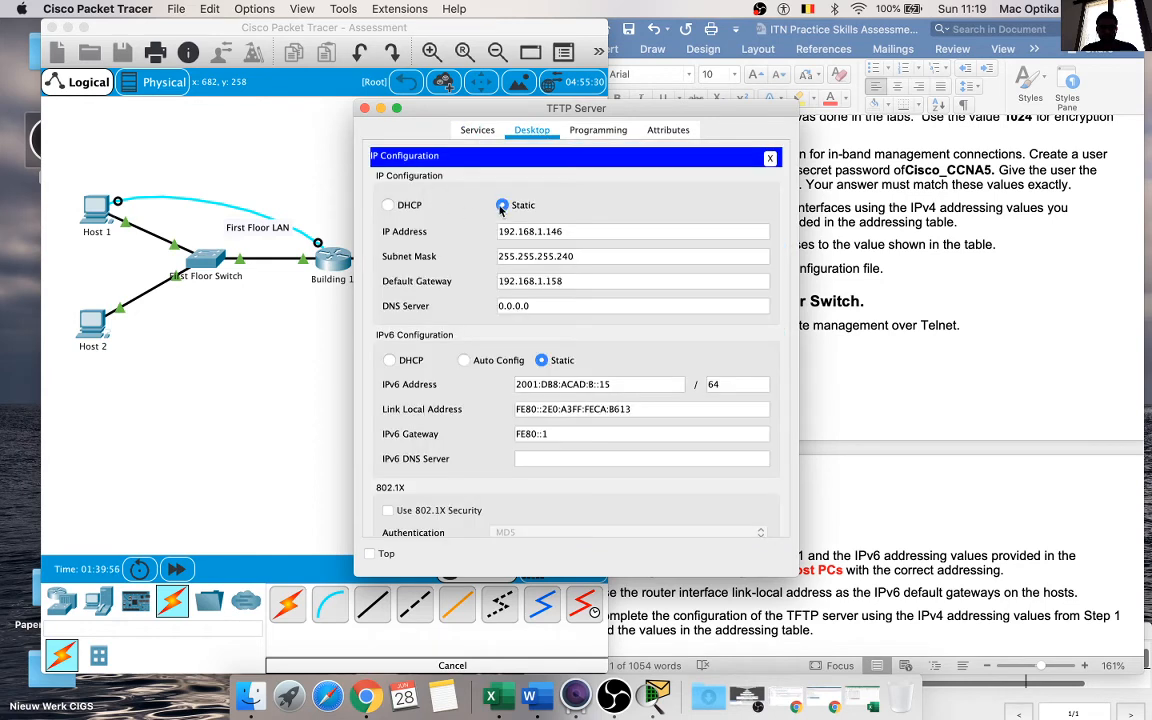
left_click(770, 158)
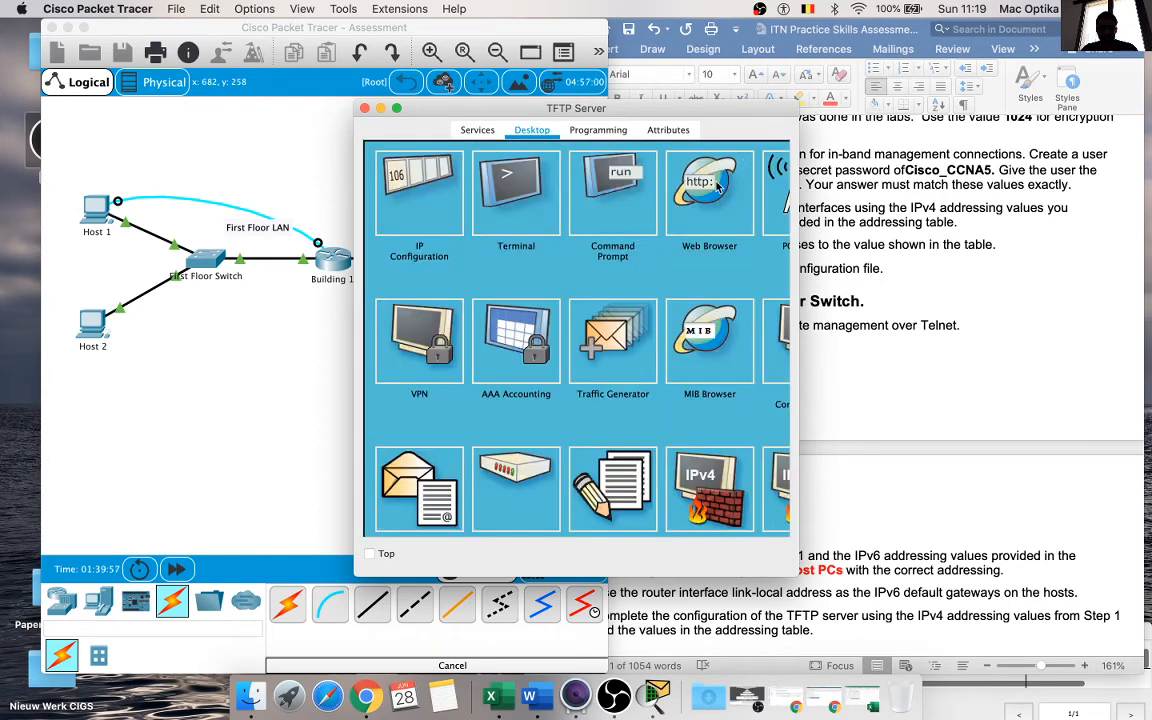
Step: Ping Host 1 at 192.168.1.97 from the TFTP Server's command prompt, copying the address from the document's addressing table
left_click(615, 190)
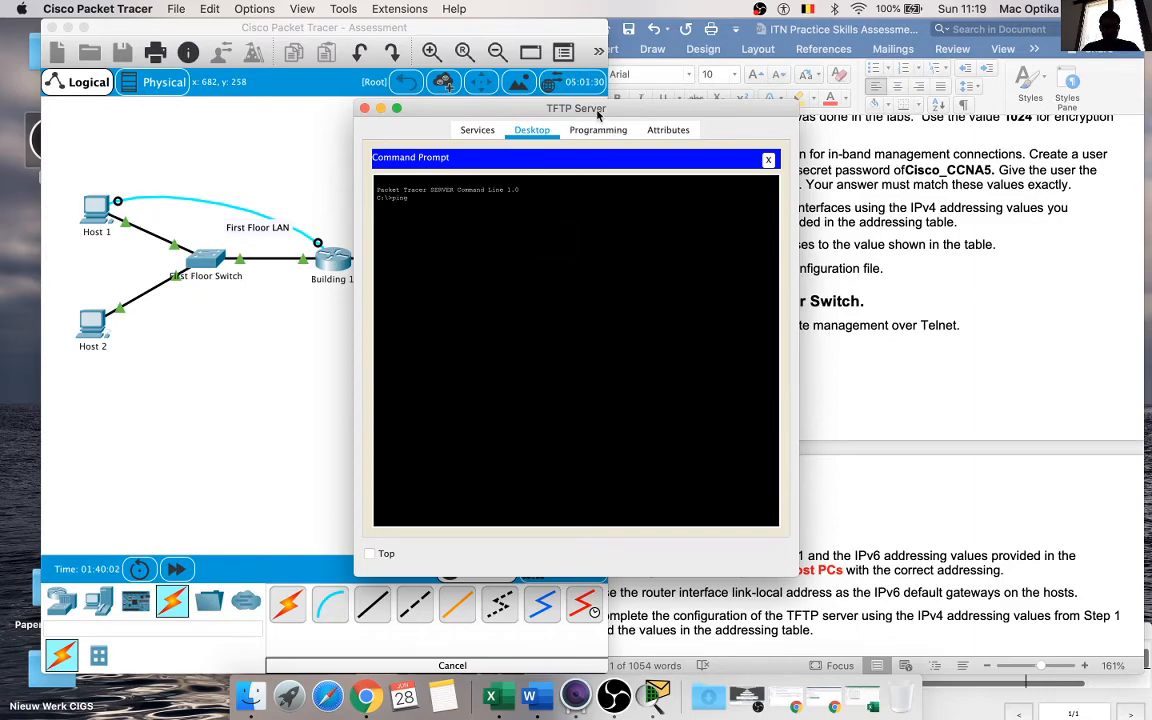
left_click_drag(600, 110, 370, 116)
scroll(872, 347, "up", 15)
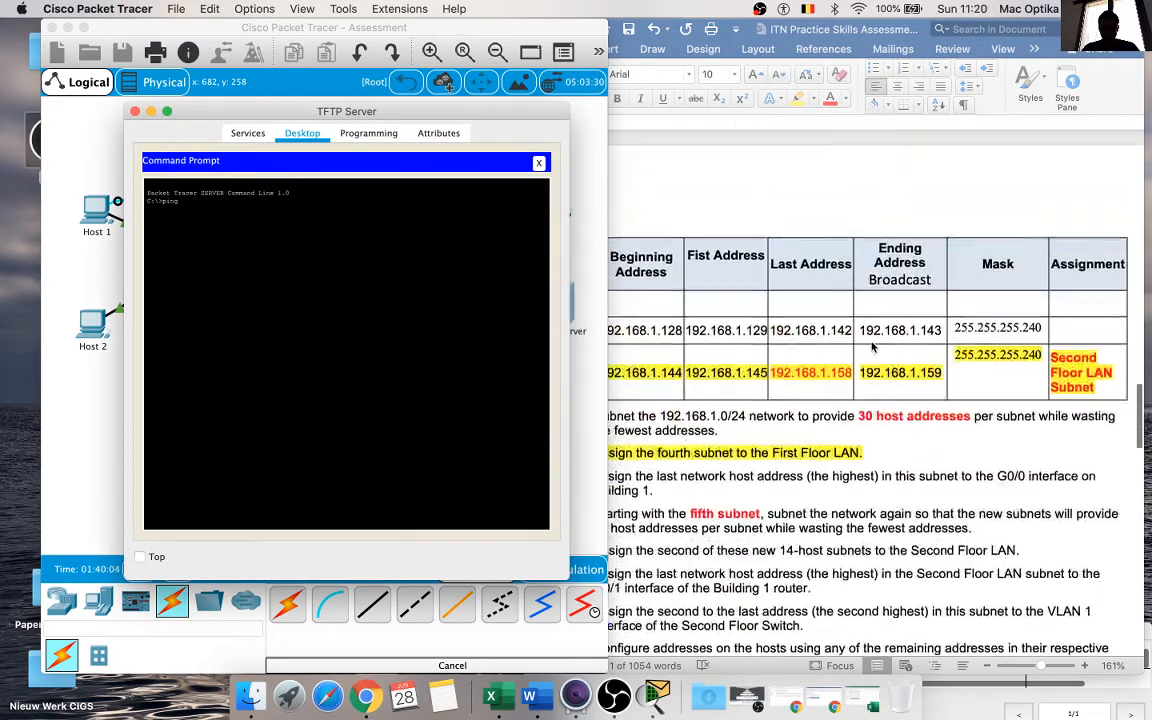
scroll(872, 347, "up", 10)
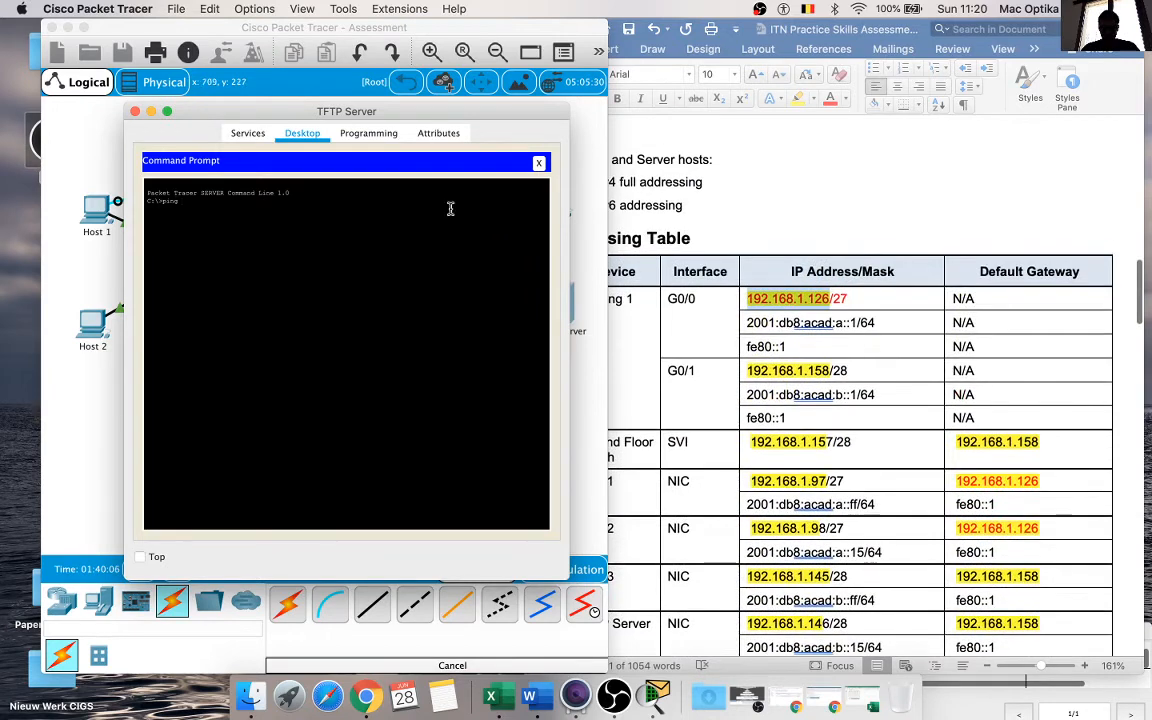
left_click_drag(432, 28, 345, 28)
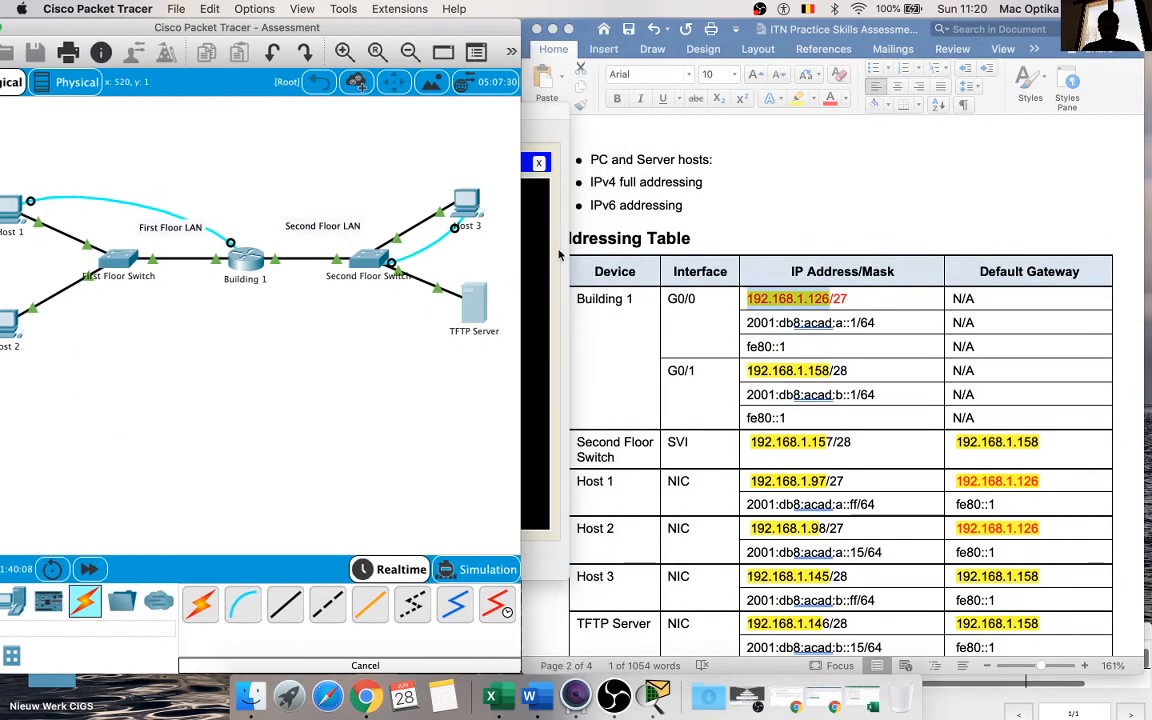
left_click(823, 481)
left_click_drag(831, 481, 757, 484)
key("ctrl+c")
left_click(368, 345)
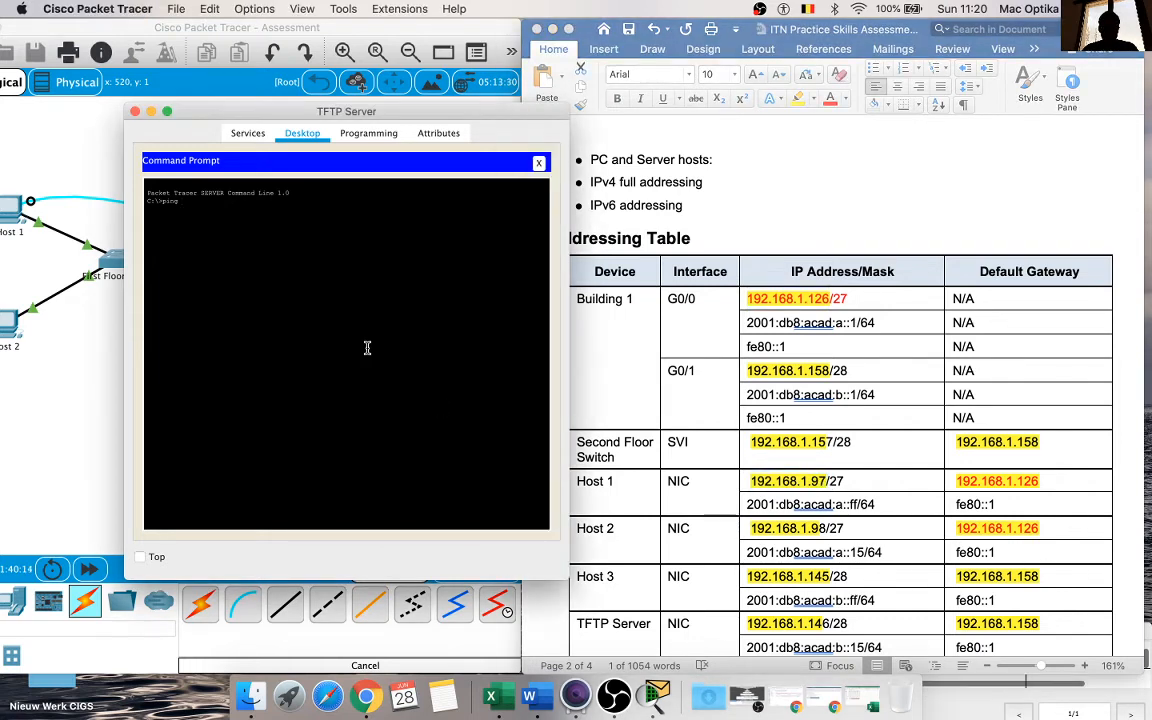
right_click(368, 347)
left_click(391, 369)
key("Return")
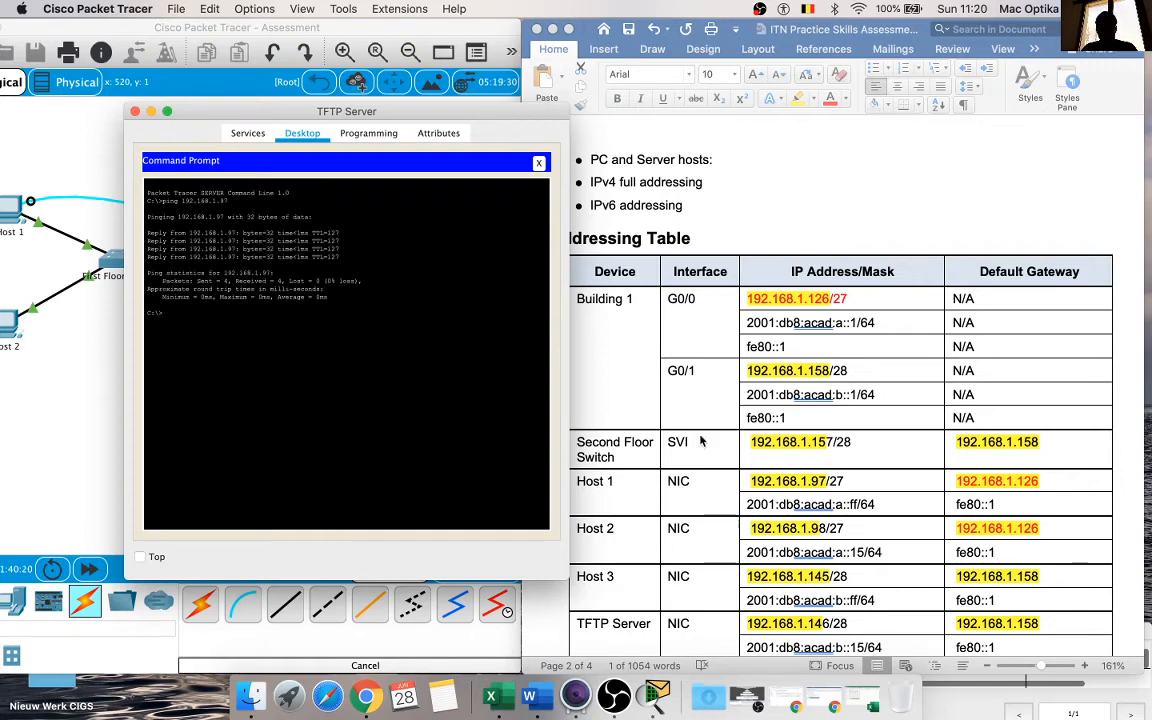
Step: Ping Host 2 at 192.168.1.98 from the TFTP Server, copying its IPv4 address from the addressing table
scroll(700, 440, "down", 5)
scroll(700, 440, "up", 2)
left_click(748, 437)
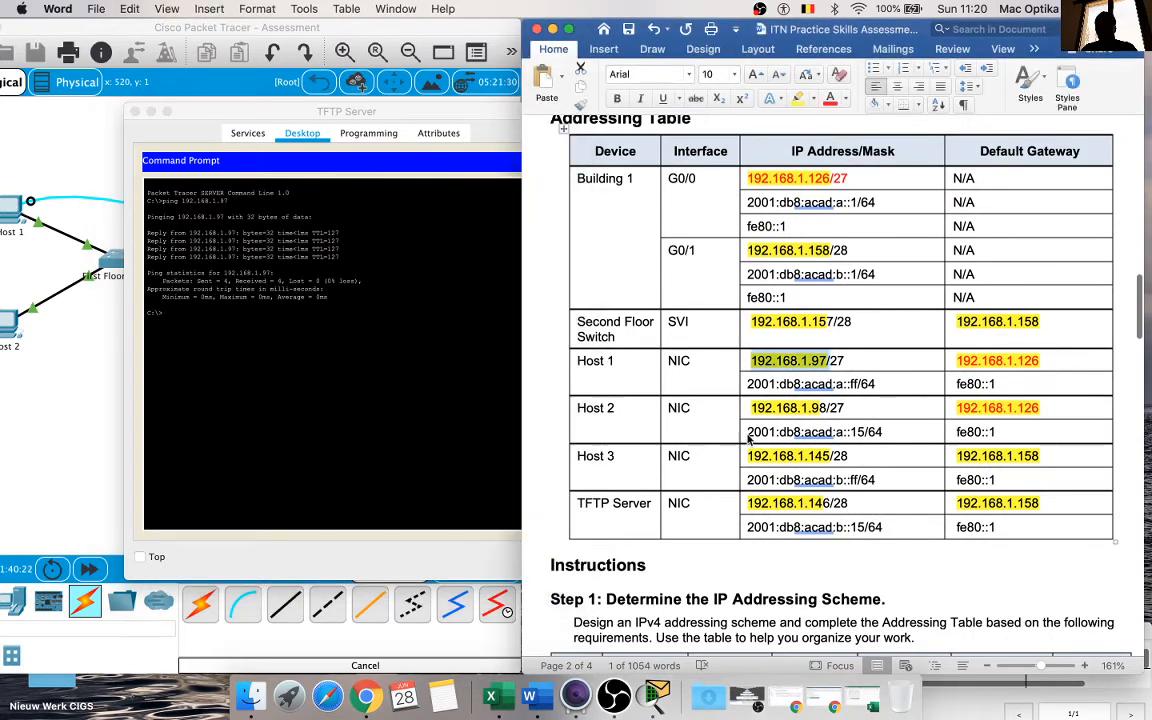
left_click_drag(826, 408, 758, 408)
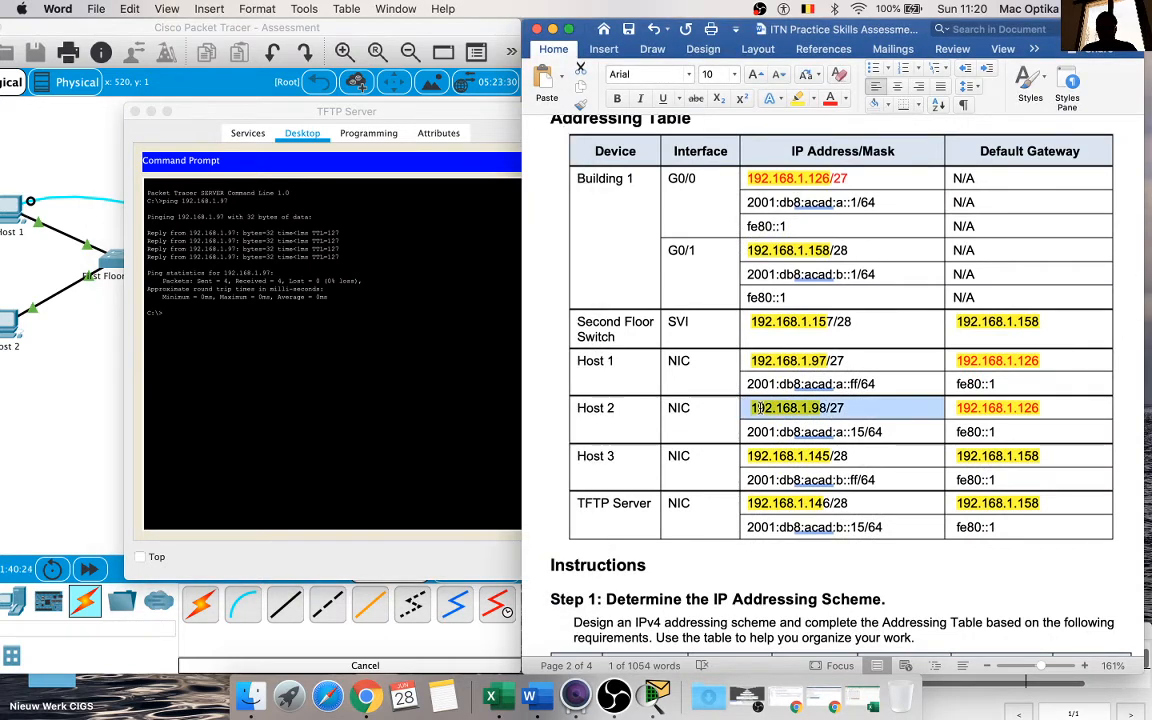
left_click(758, 408)
left_click_drag(829, 408, 750, 408)
key("ctrl+c")
left_click(348, 335)
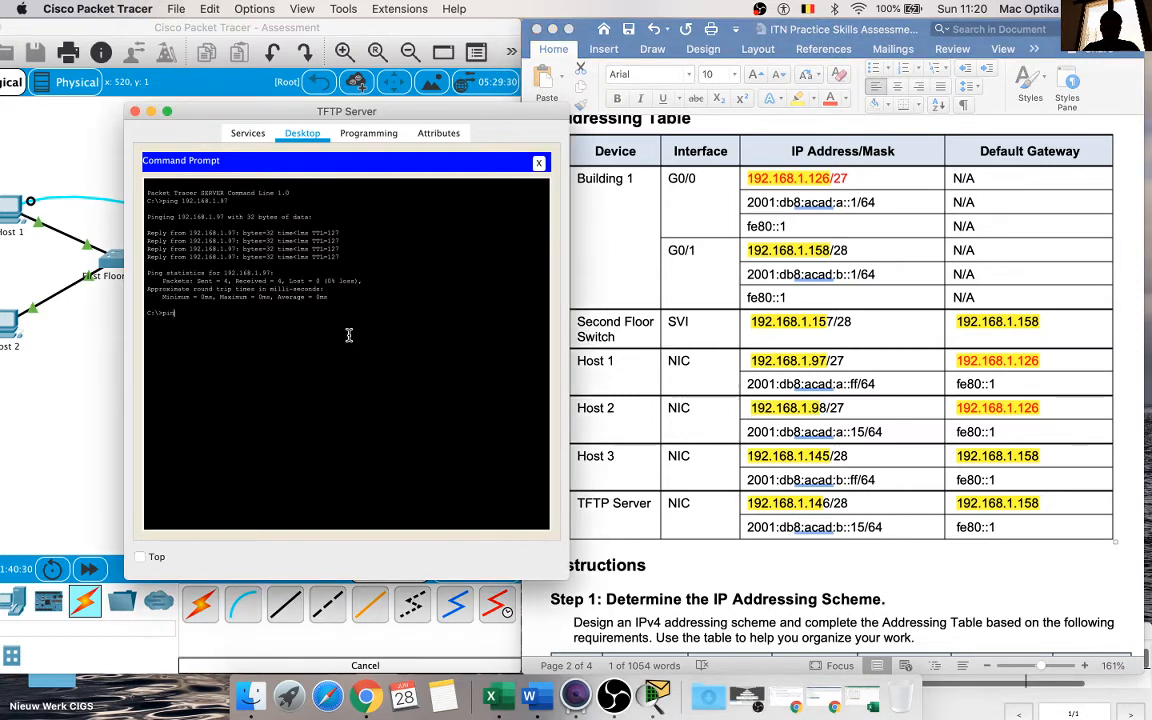
type("ping")
right_click(349, 335)
left_click(372, 358)
key("Return")
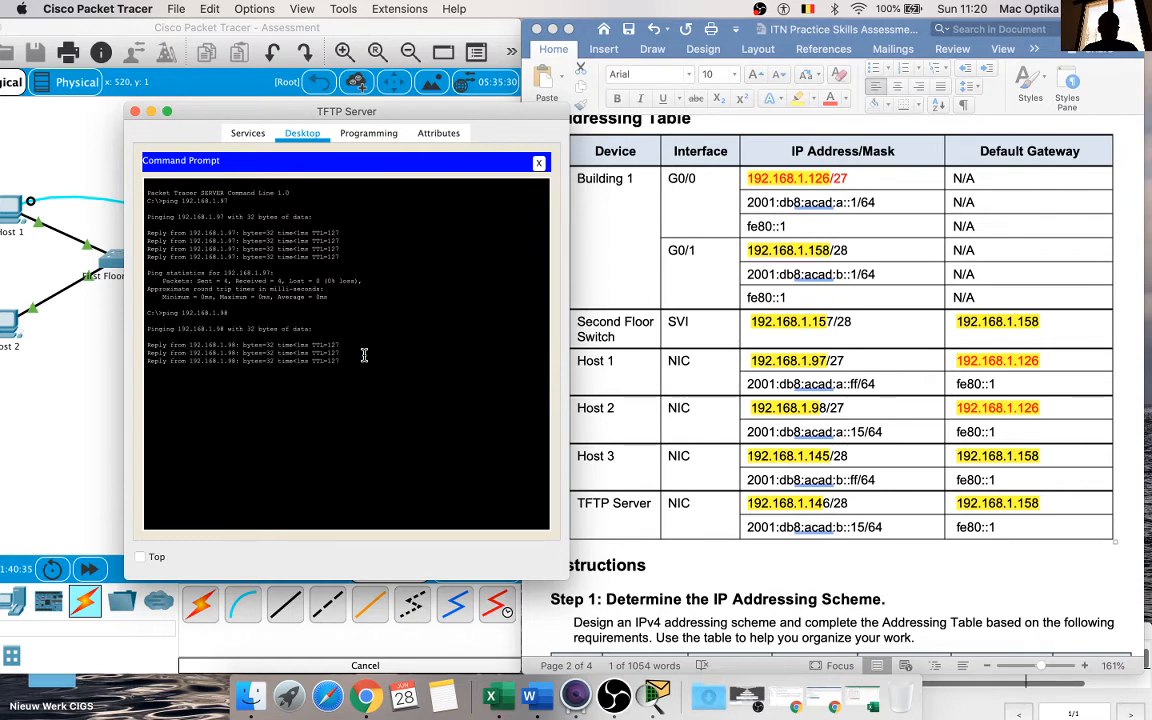
Step: Select Host 2's IPv6 address 2001:db8:acad:a::15 in the addressing table, without the prefix length
left_click(758, 452)
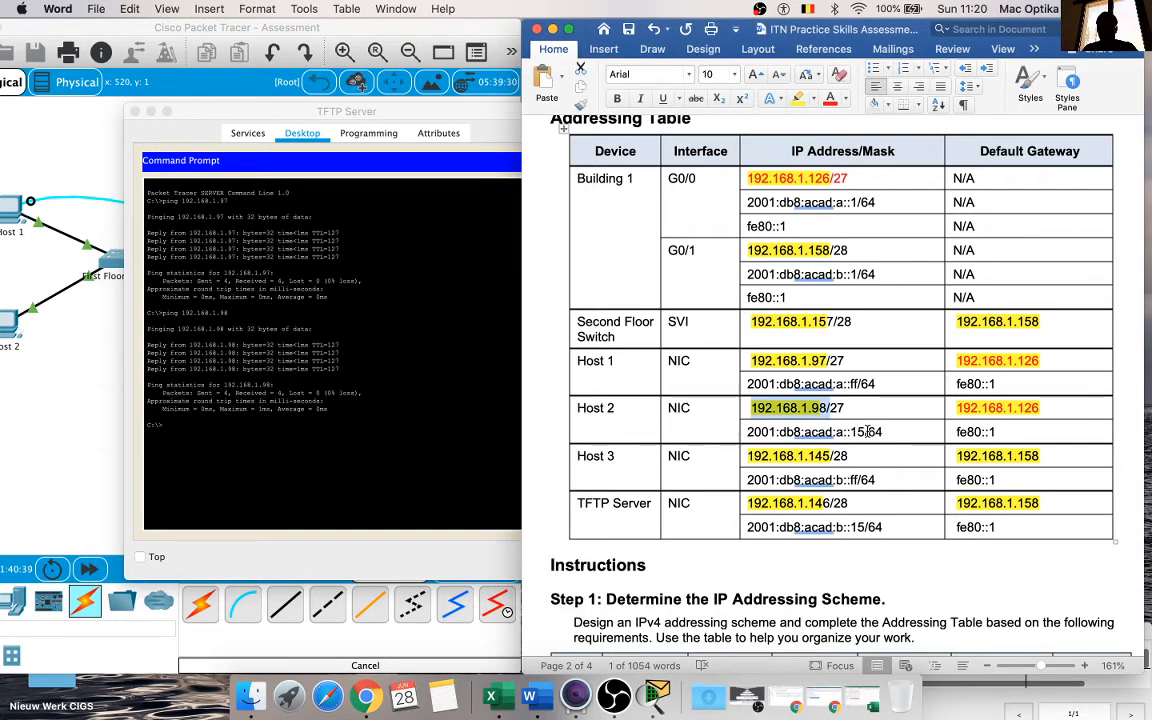
left_click_drag(868, 432, 752, 437)
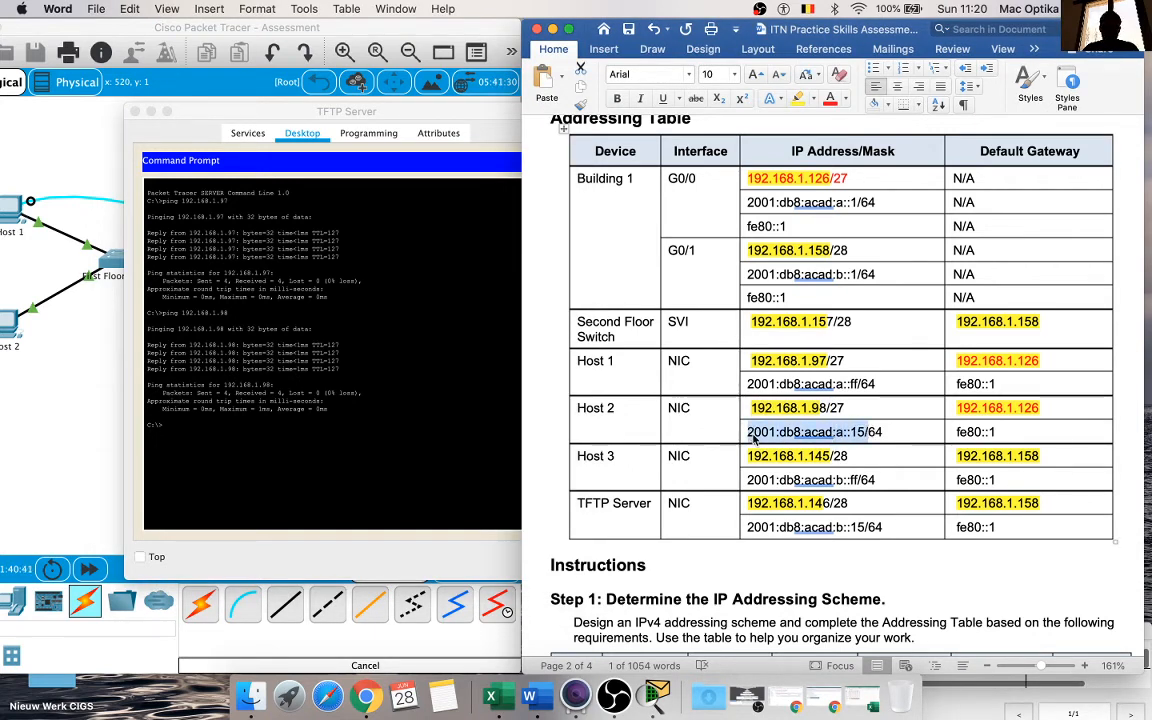